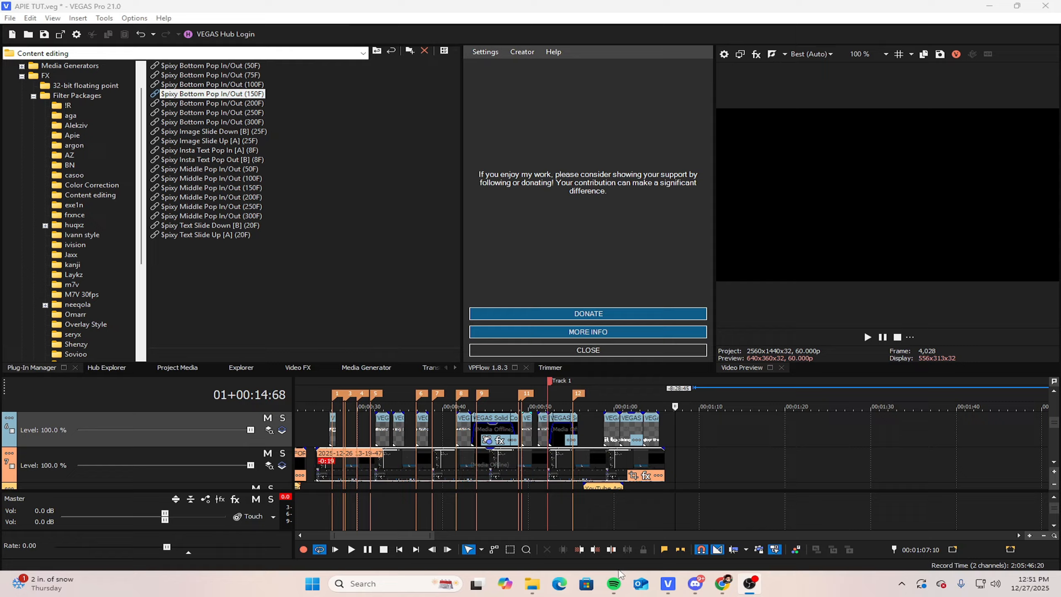
Step: Switch to Chrome, search Google for "preset manager sony vegas" and open the Sony Preset Manager 2.0 result on Software Informer
click(722, 585)
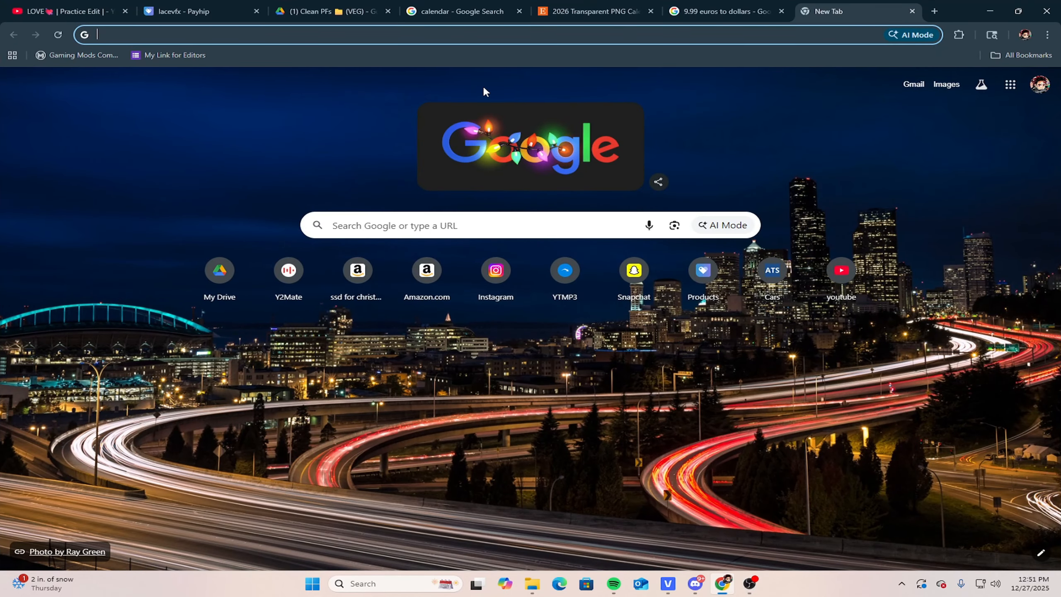
text(preset manager sony vegas)
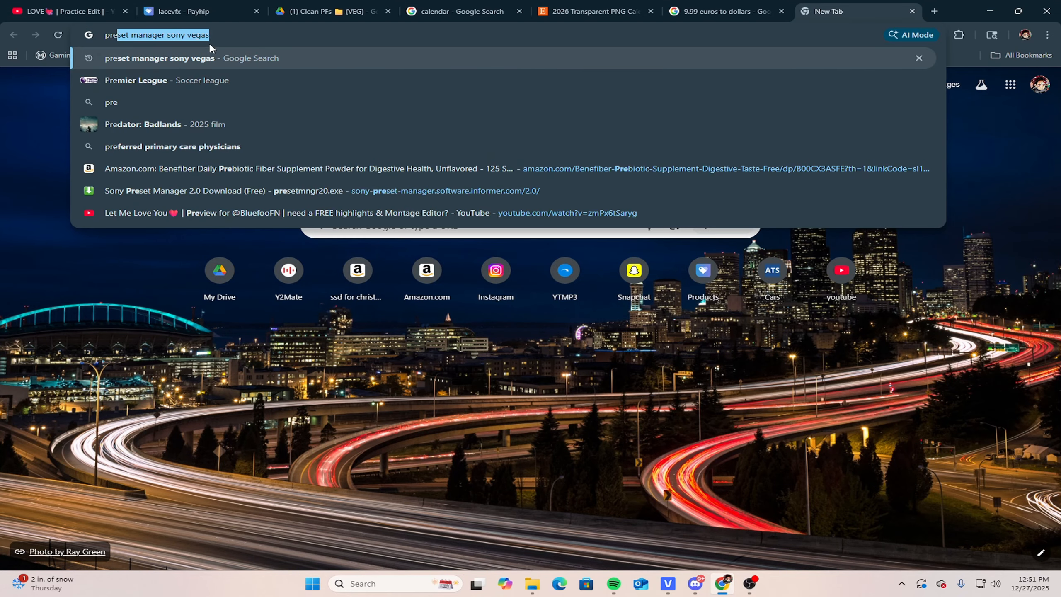
key(Return)
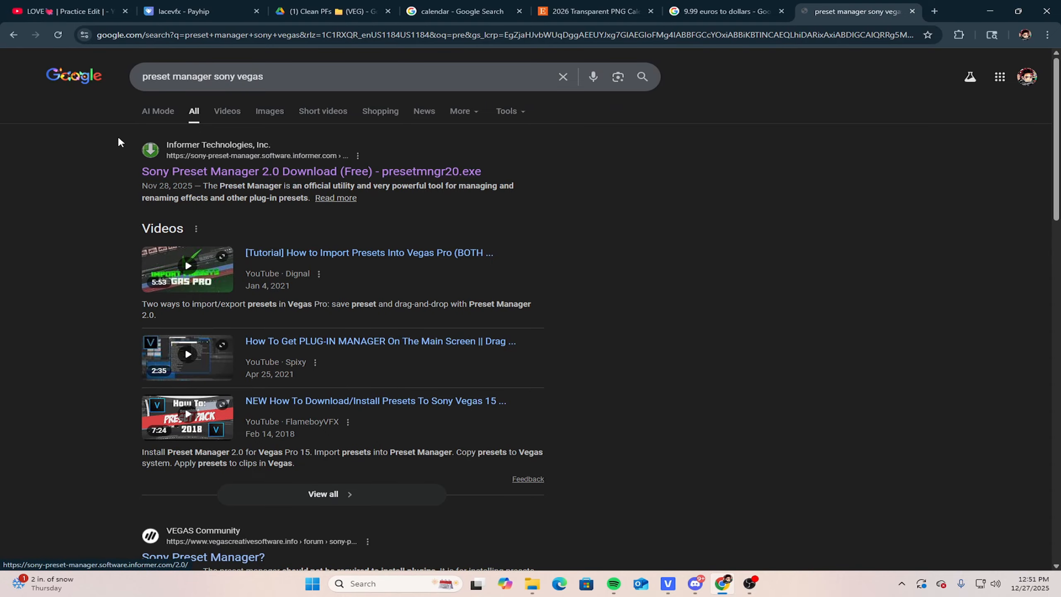
click(202, 170)
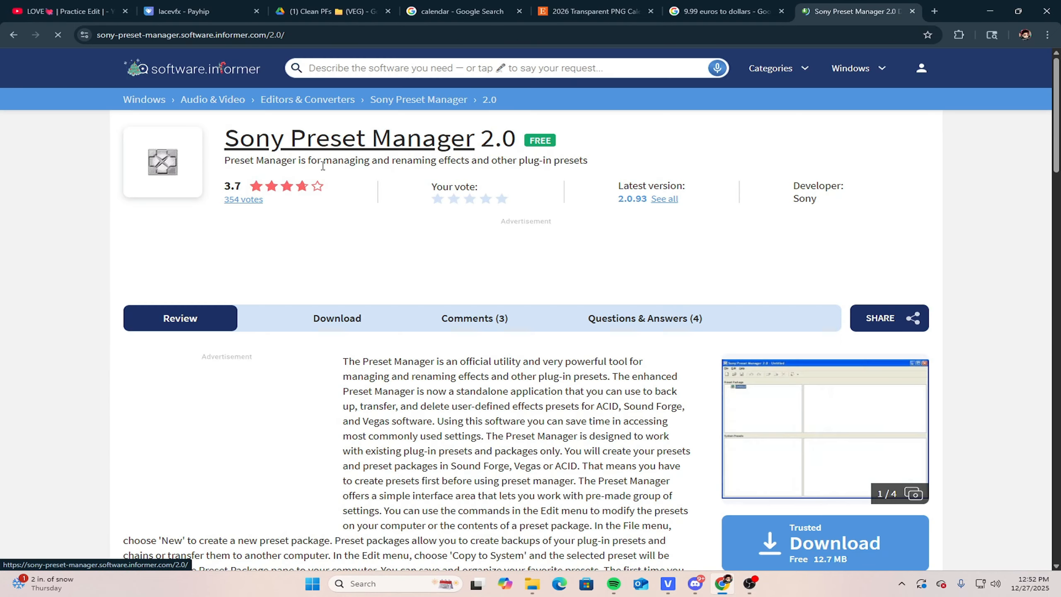
Step: Go to the Sony Preset Manager download page, dismiss the ad, and download the x86 installer for version 2.0.93
scroll(351, 200, down, 3)
click(339, 221)
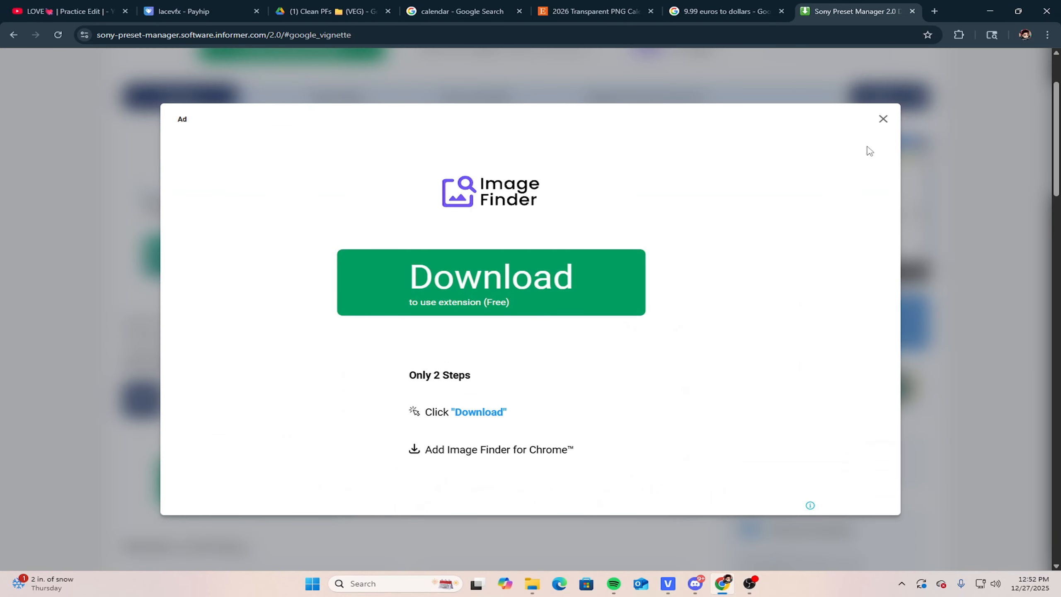
click(882, 120)
scroll(758, 189, down, 3)
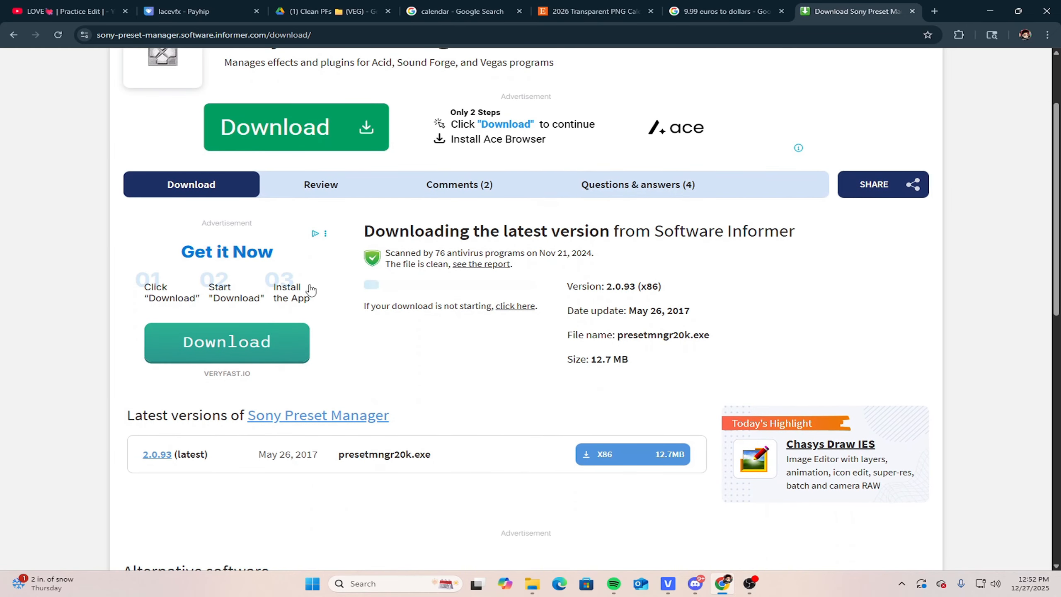
scroll(308, 319, down, 1)
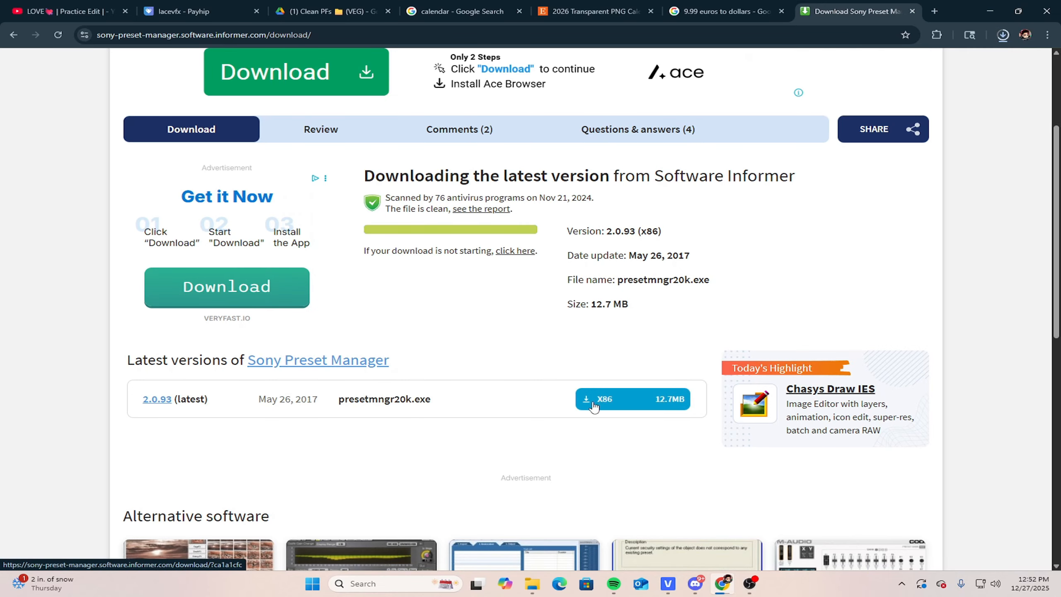
click(608, 409)
scroll(611, 245, up, 4)
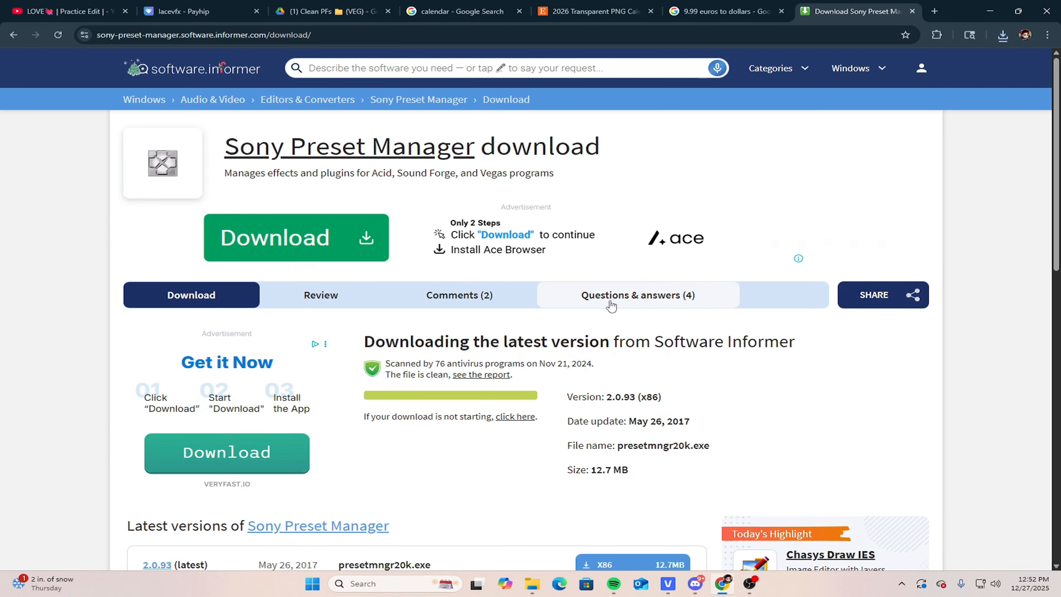
mouse_move(668, 583)
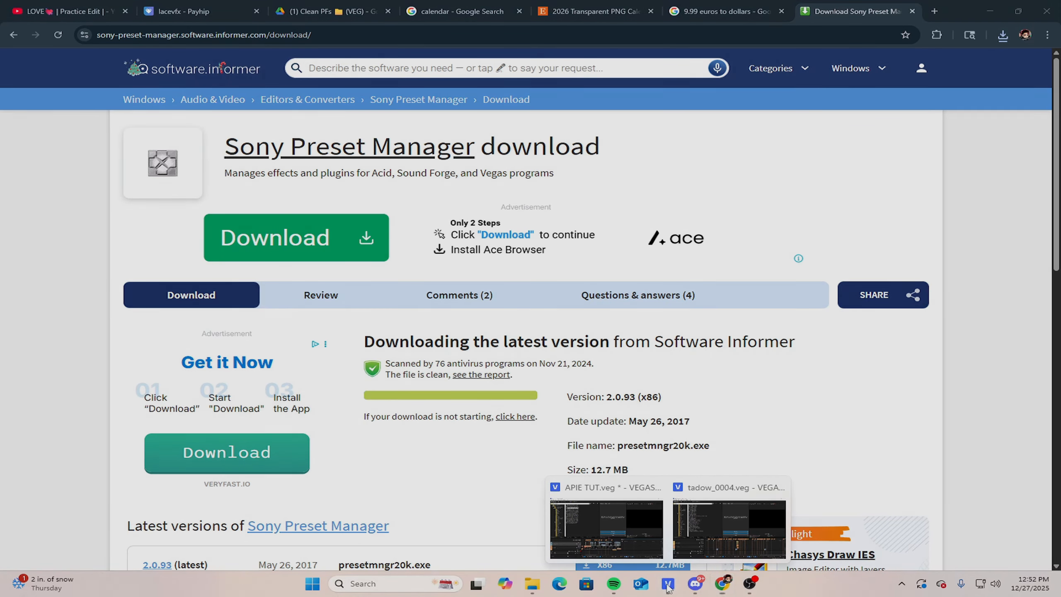
mouse_move(656, 548)
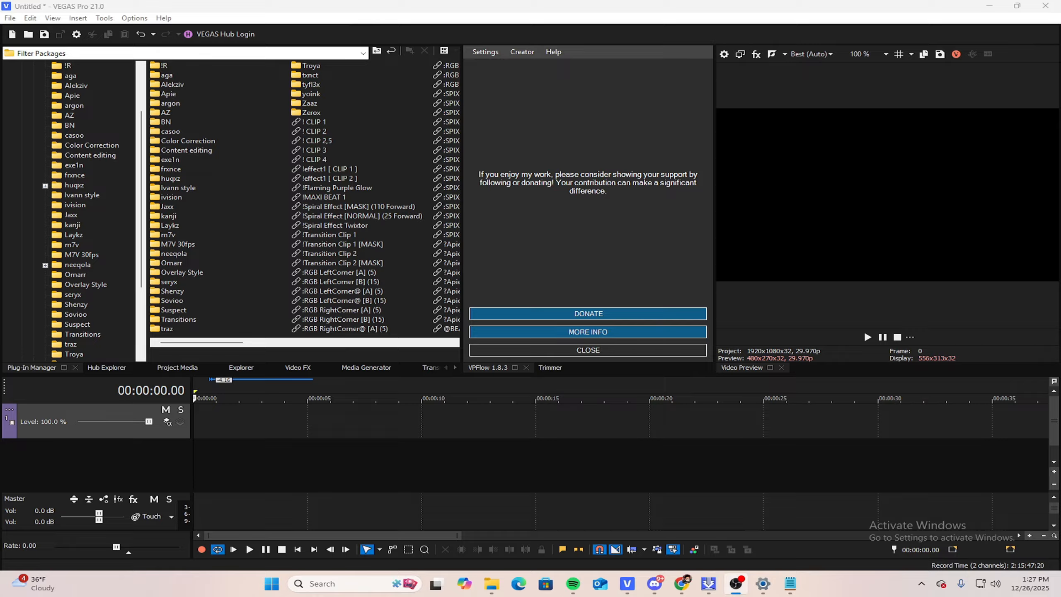
drag(229, 444, 196, 442)
drag(229, 391, 194, 390)
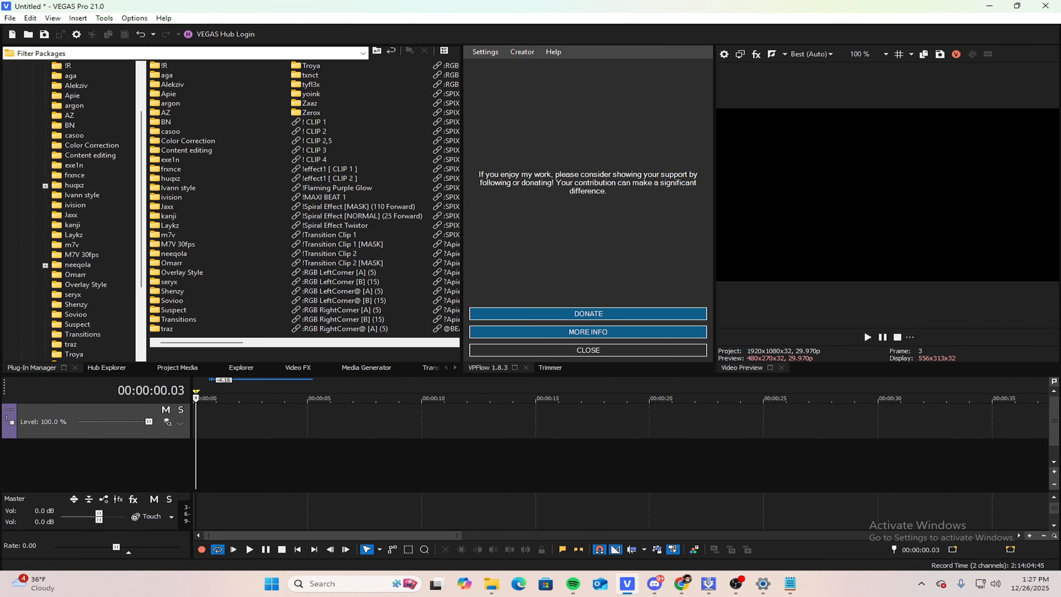
Step: Switch to Chrome's OverlayVFX's Beginners Tutorial Drive folder, maximize the window, and inspect the Apie Style Presets and Spixy Transitions preset files
key(alt+Tab)
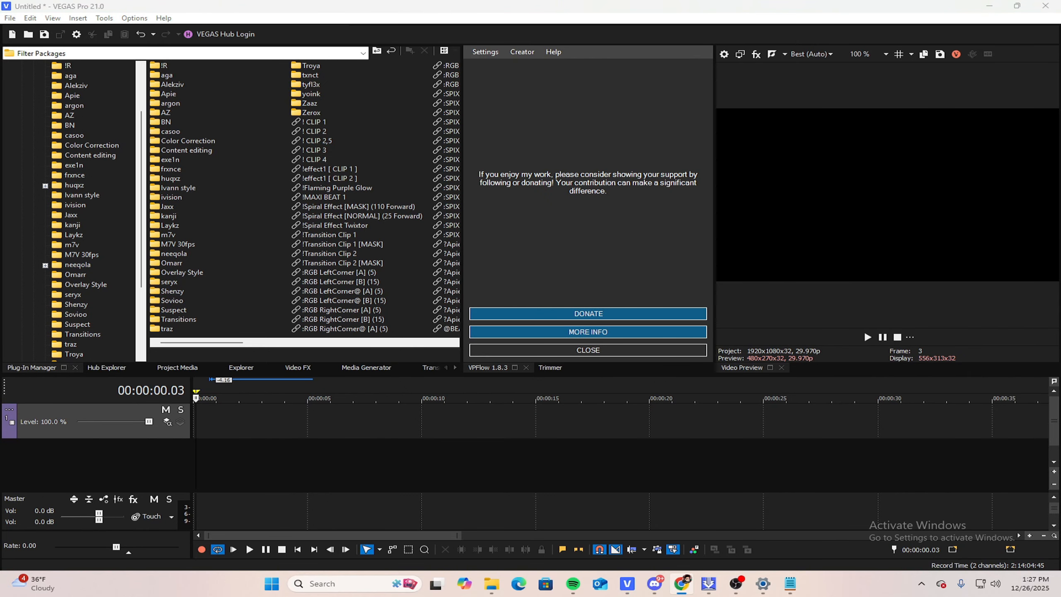
drag(0, 25, 581, 24)
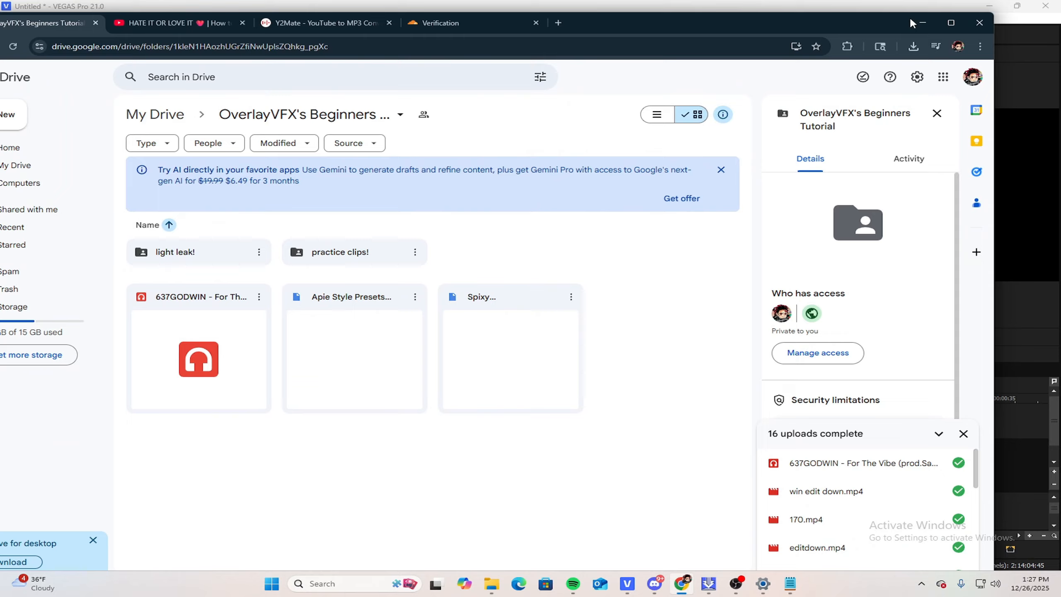
click(952, 20)
click(414, 327)
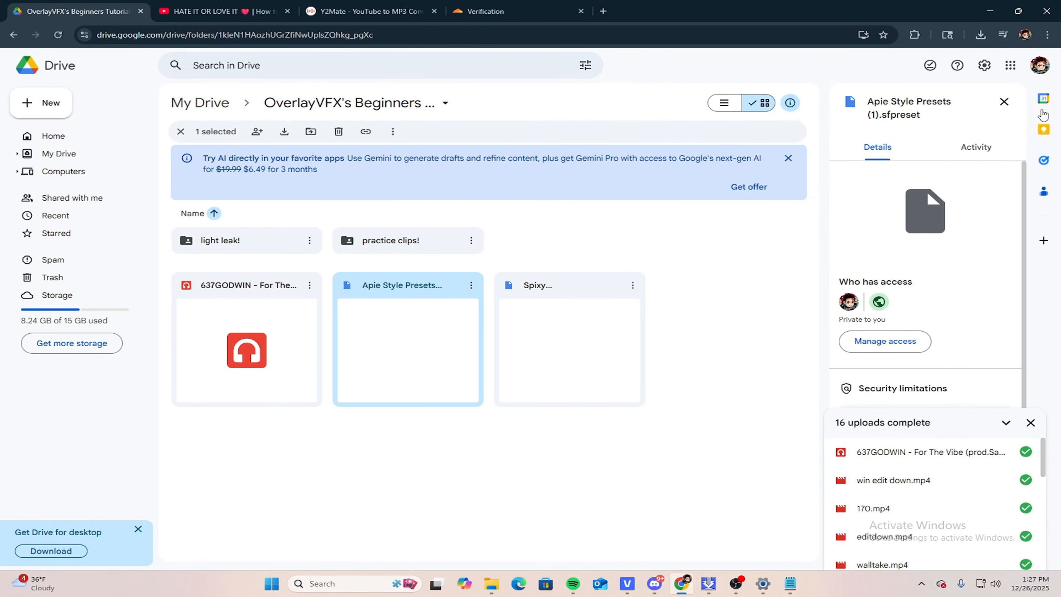
click(628, 333)
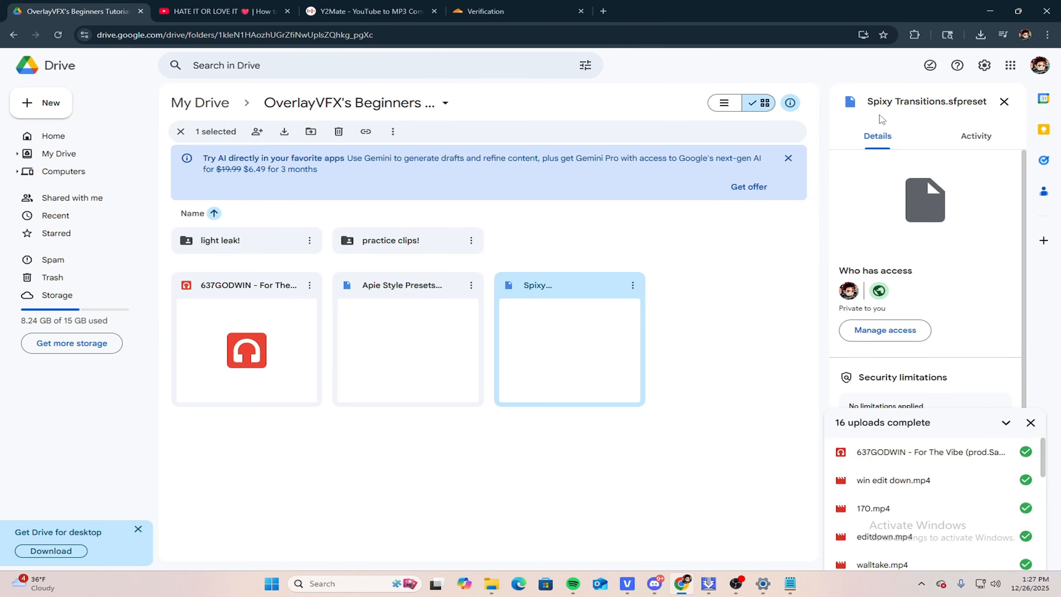
Step: Look through the video clips in the practice clips! folder and return to the parent tutorial folder
double_click(453, 240)
scroll(590, 408, down, 3)
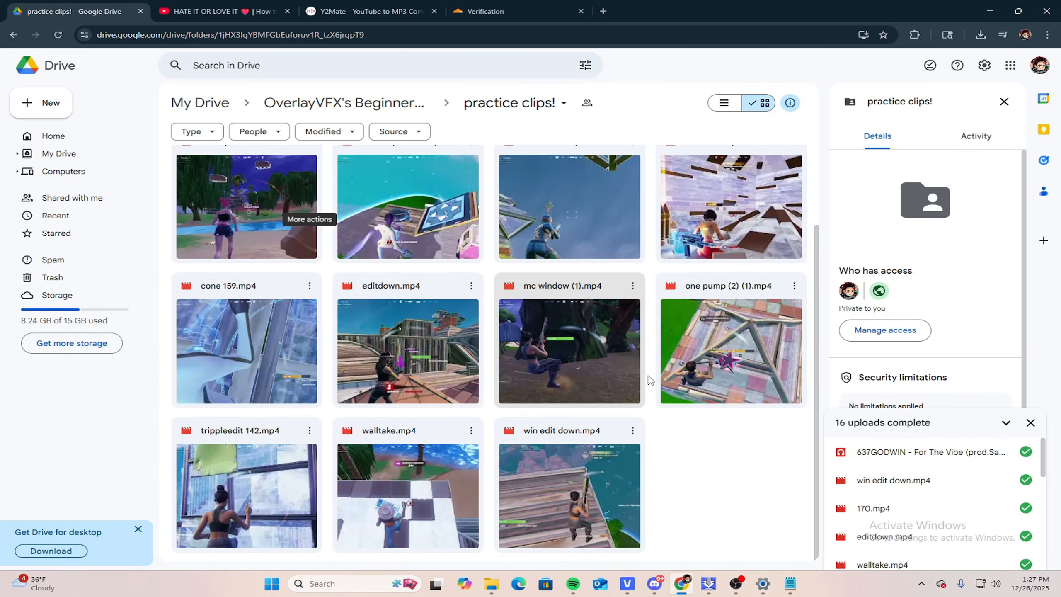
drag(602, 419, 729, 397)
click(743, 482)
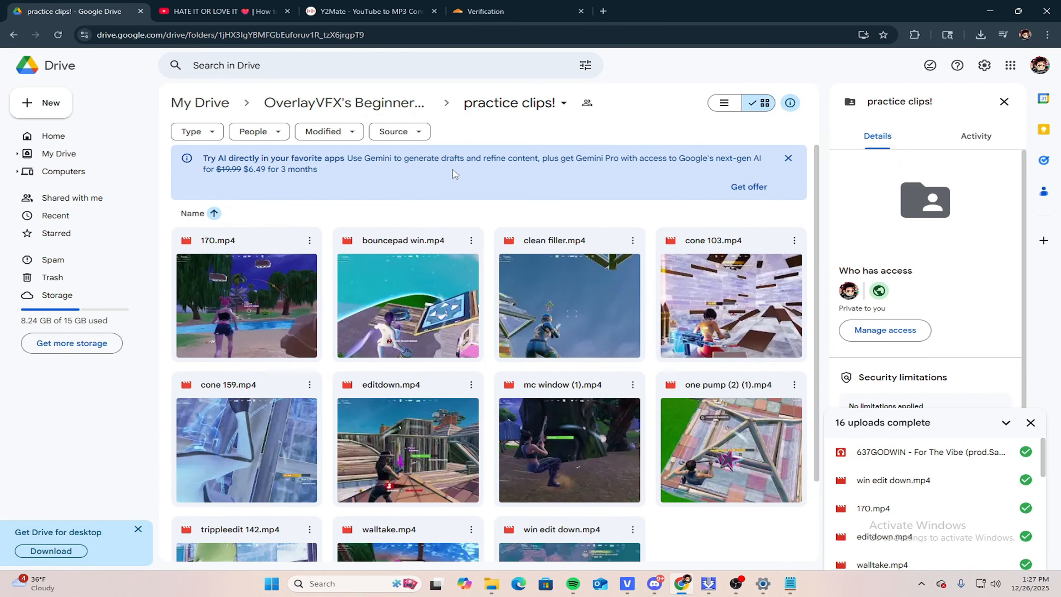
click(344, 103)
Step: Check the light leak! folder and the 637GODWIN - For The Vibe audio file in the tutorial folder
click(255, 241)
double_click(255, 242)
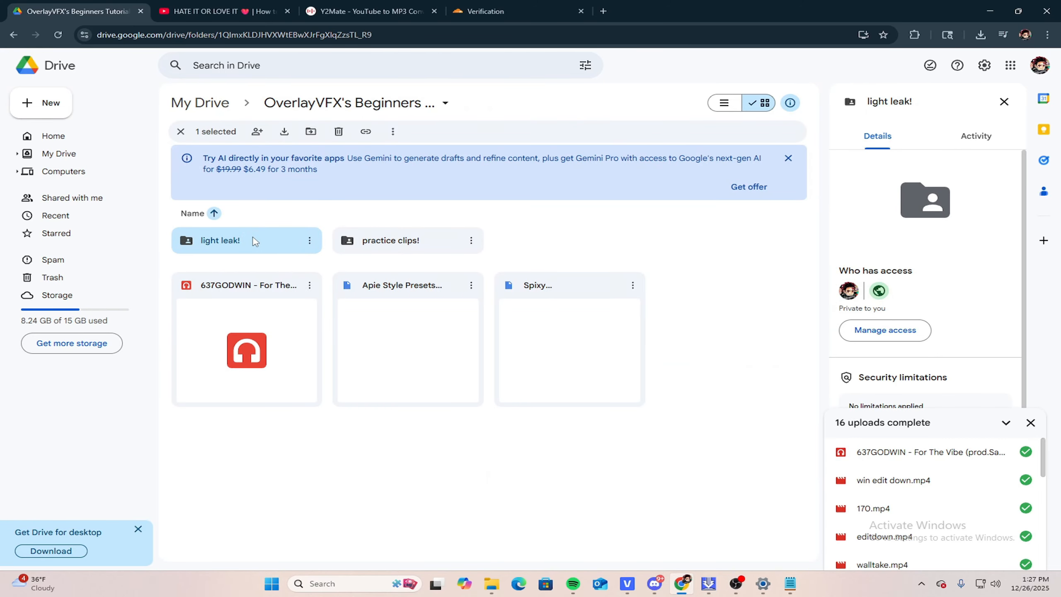
click(318, 112)
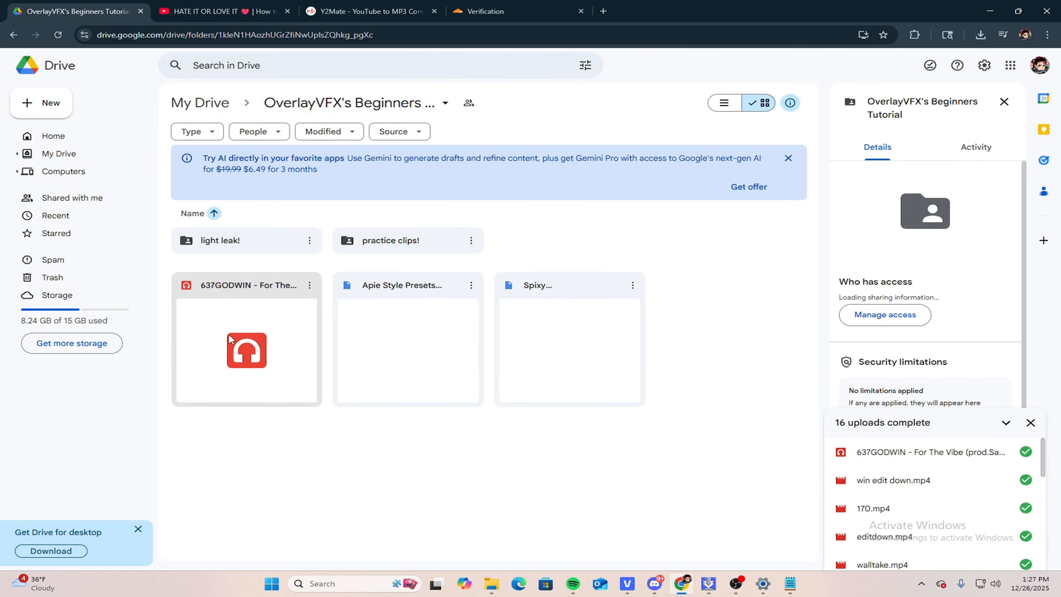
click(207, 303)
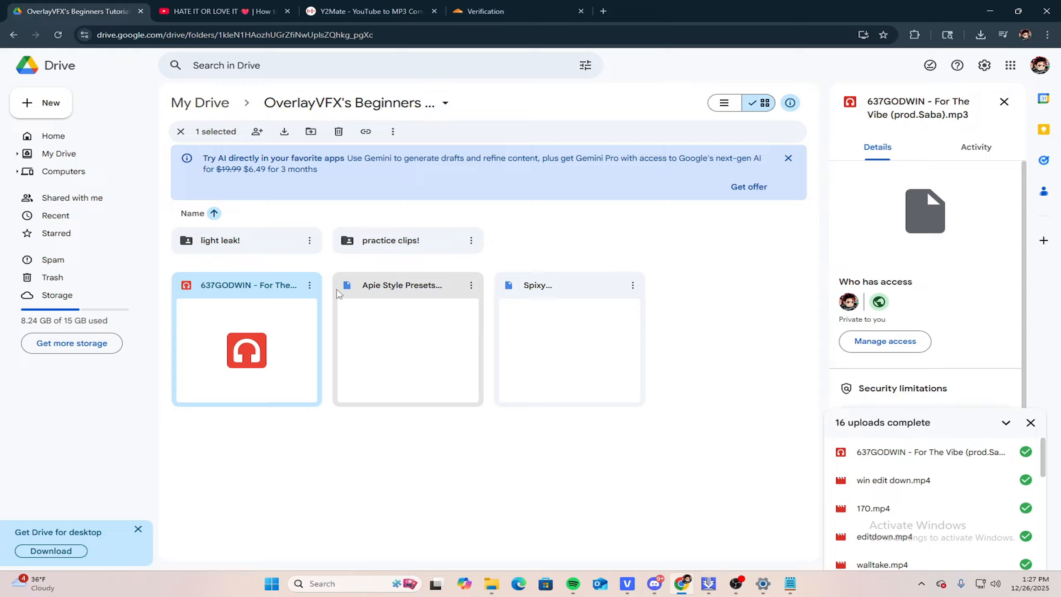
double_click(264, 244)
click(344, 103)
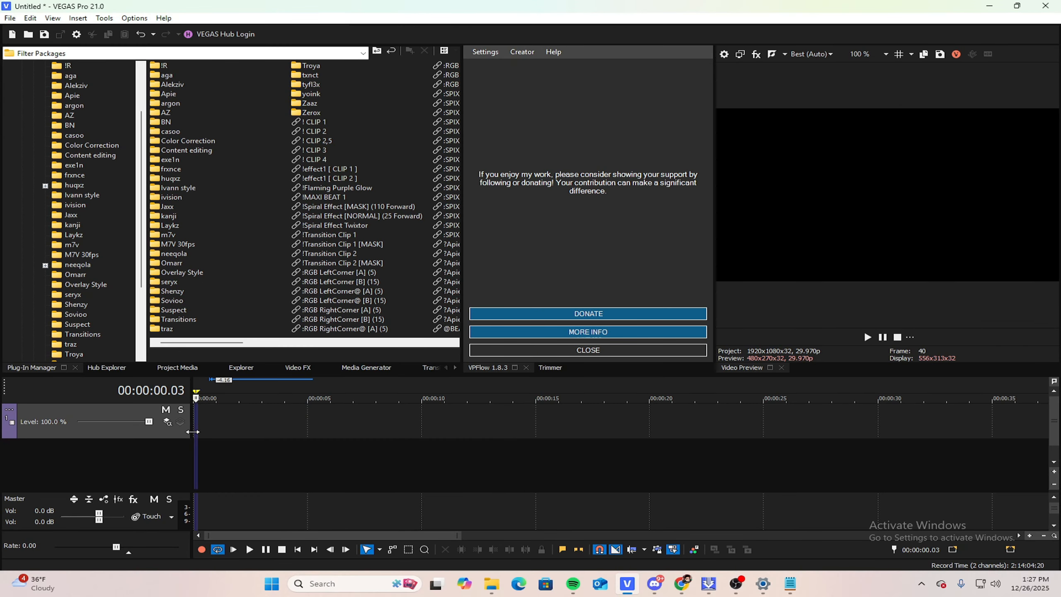
Step: Set the project's video width to 2560 and height to 1440 in the project properties
click(9, 18)
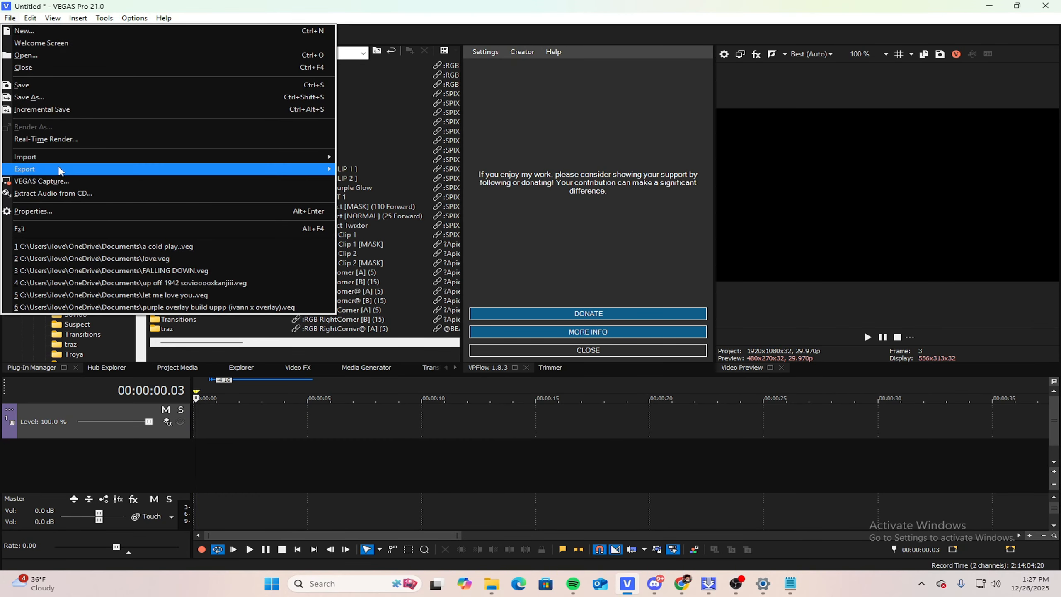
click(42, 210)
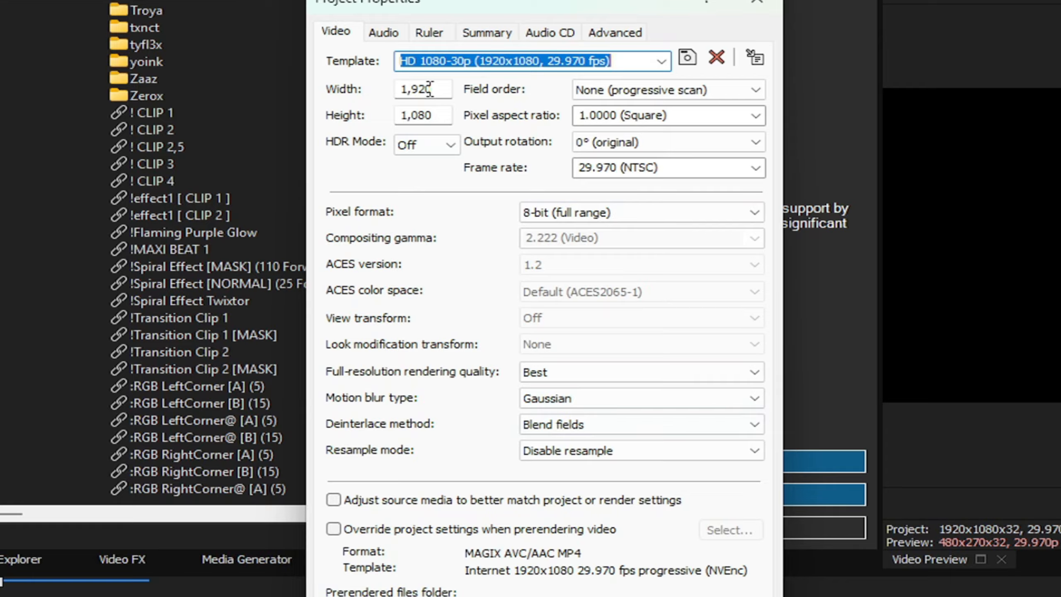
double_click(430, 89)
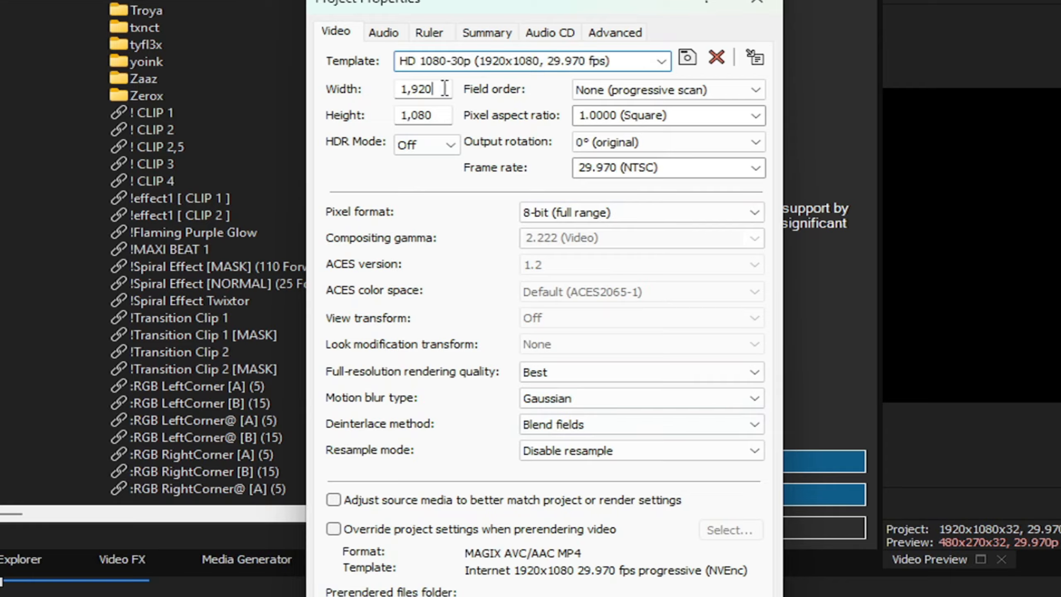
text(2560)
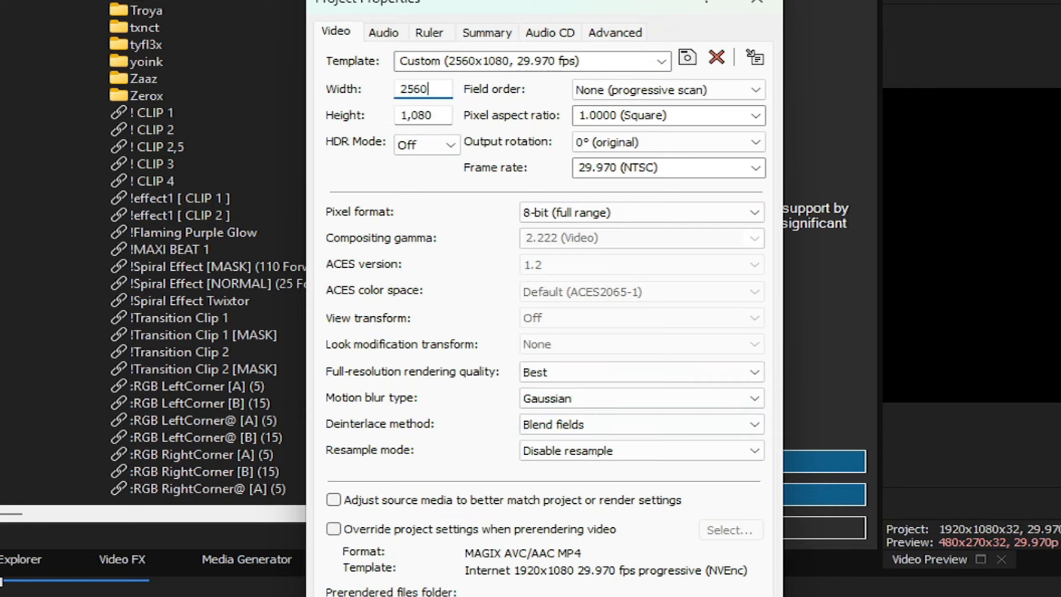
double_click(432, 110)
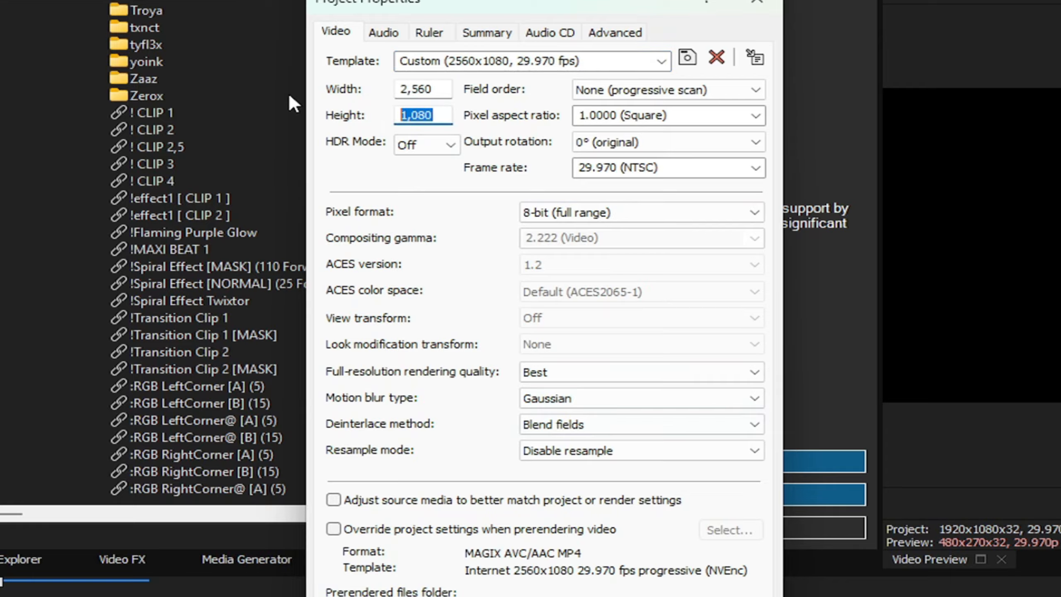
text(1440)
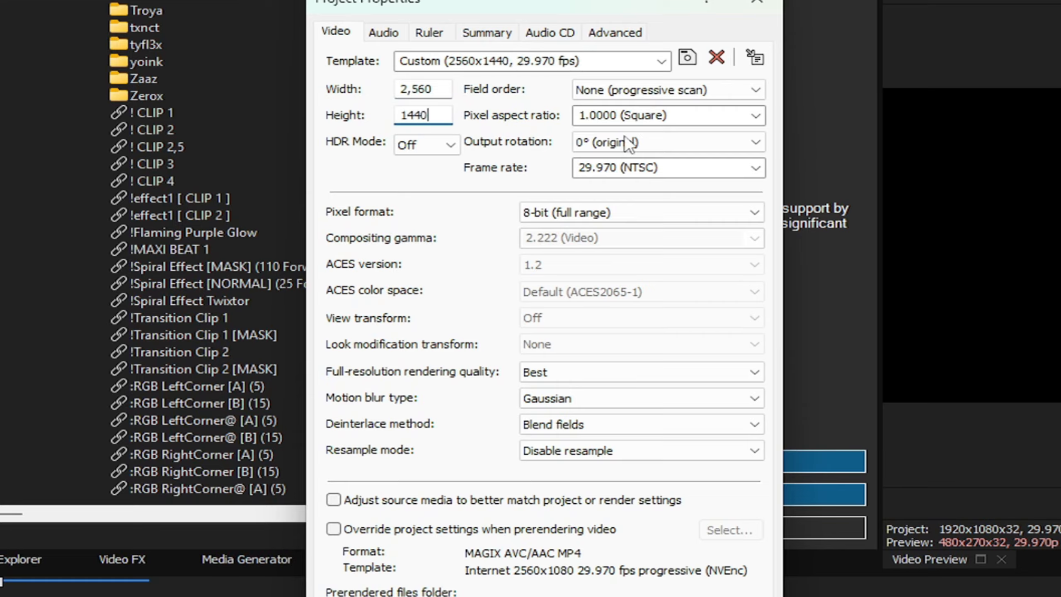
Step: Set the project frame rate to 60 fps and apply the project properties
click(681, 171)
text(60)
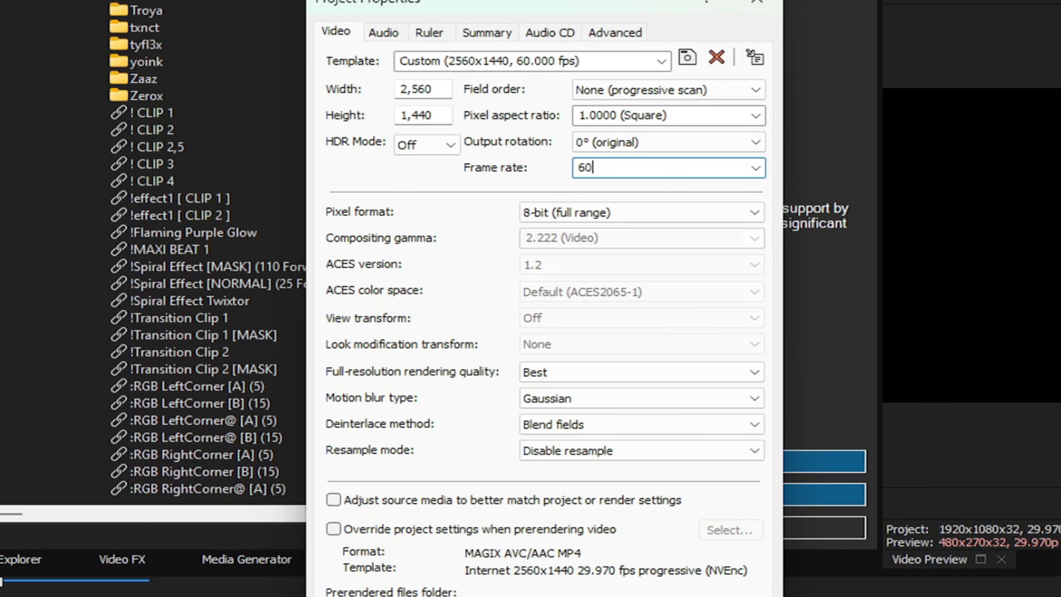
key(Return)
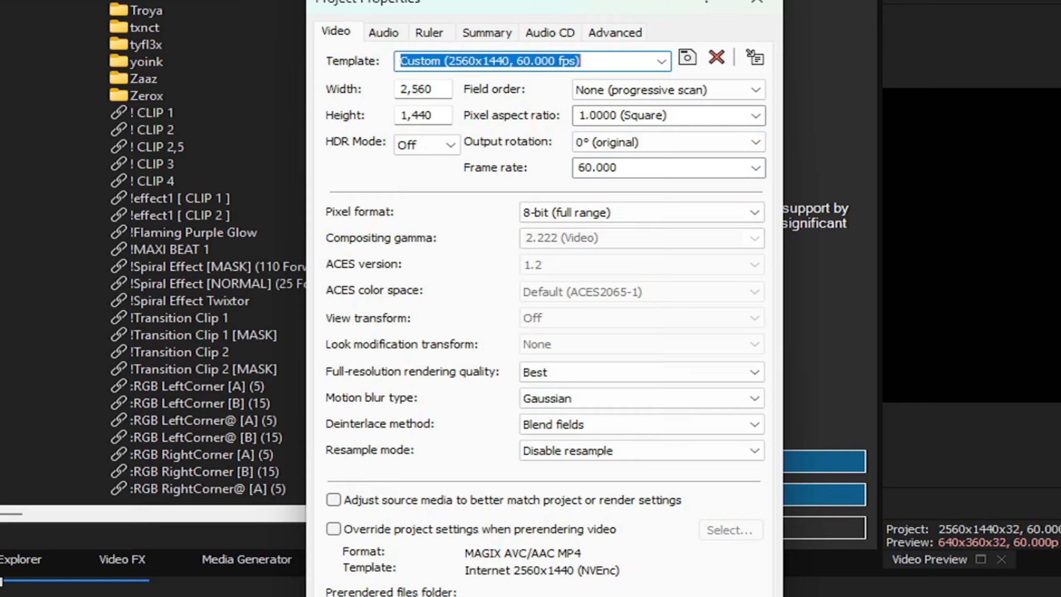
click(551, 443)
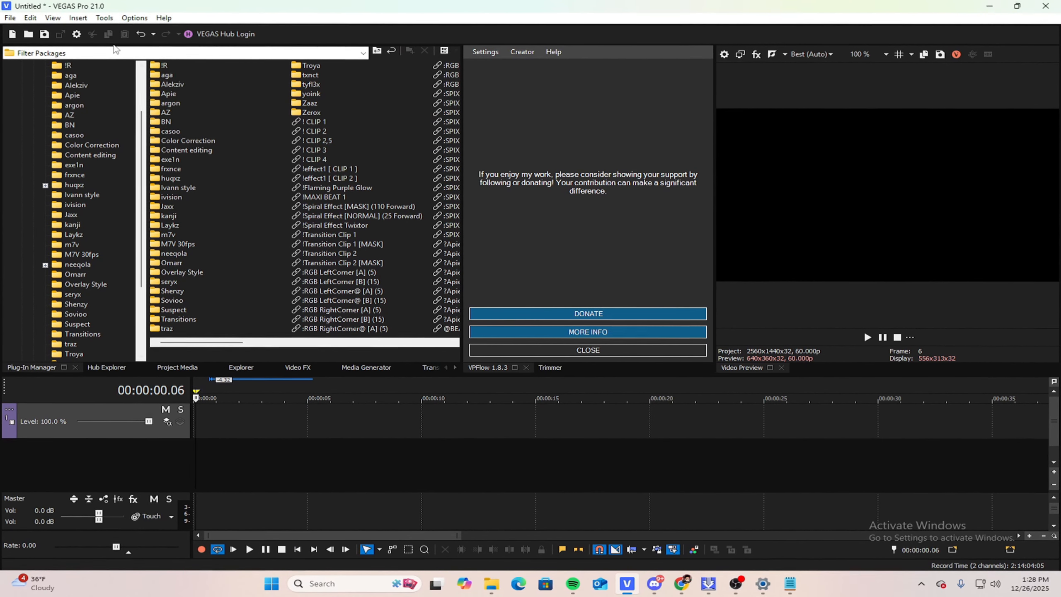
Step: Check the Enable Quantize to Frames option and view the Video preferences
click(133, 19)
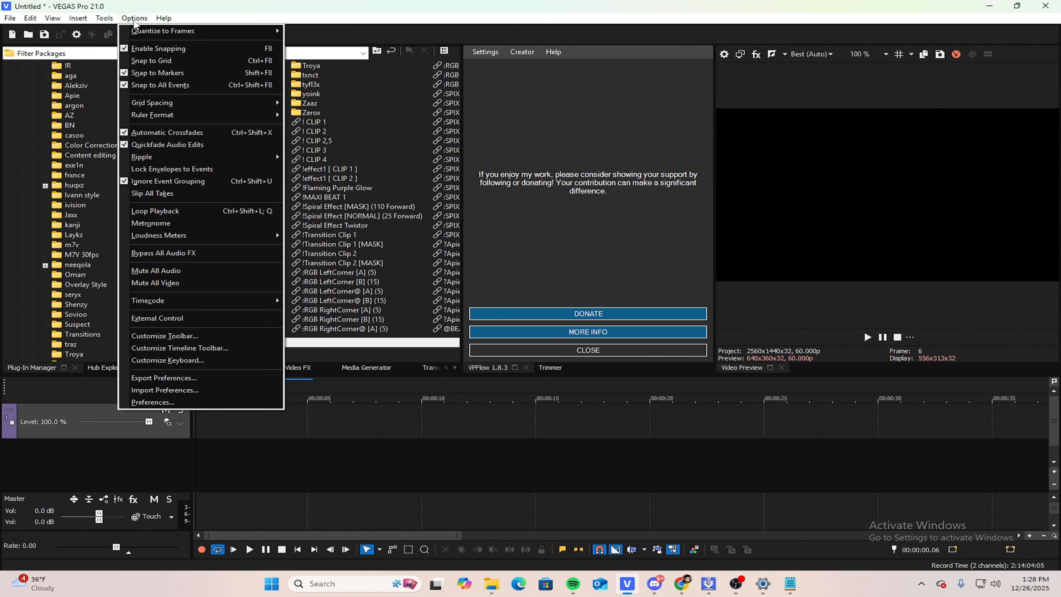
click(135, 18)
click(135, 19)
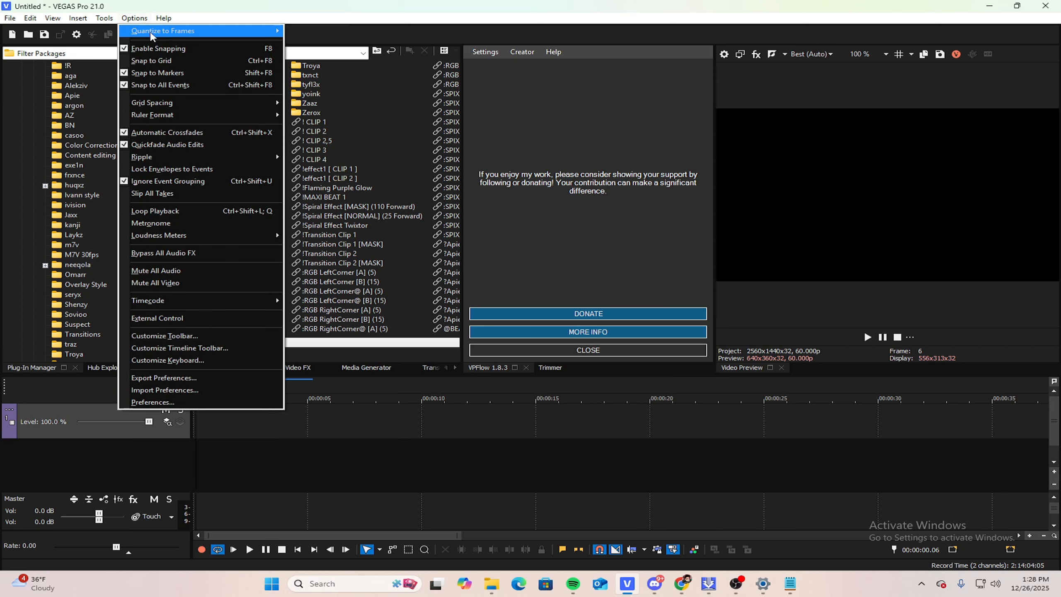
mouse_move(234, 31)
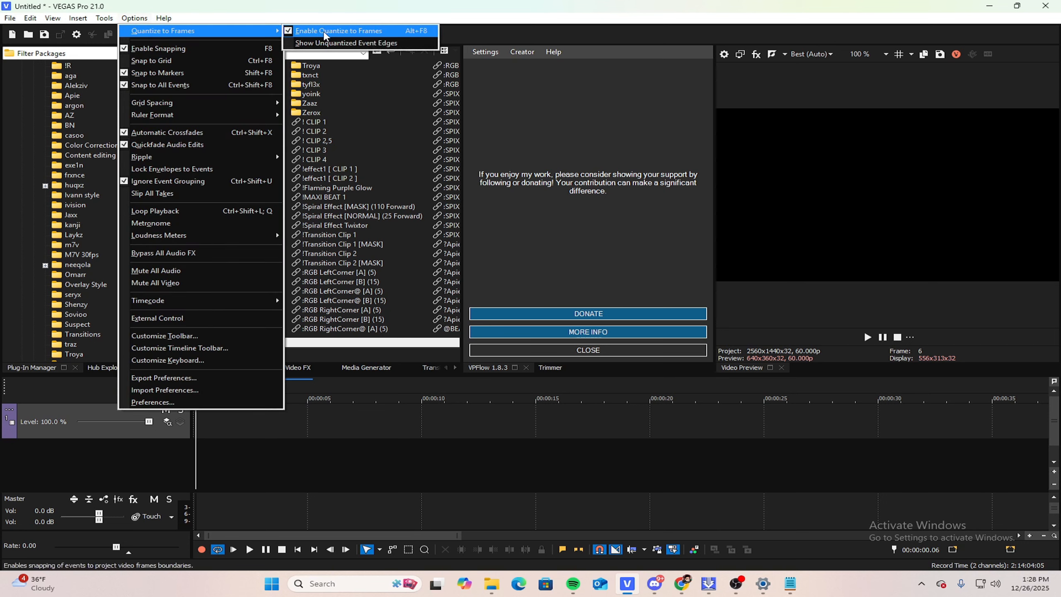
click(163, 402)
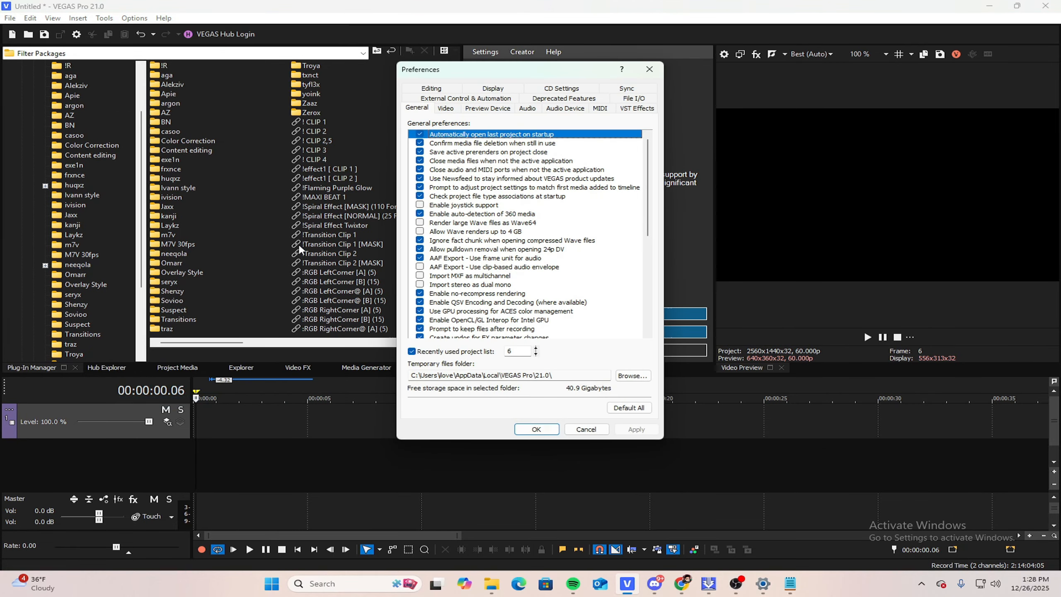
click(445, 108)
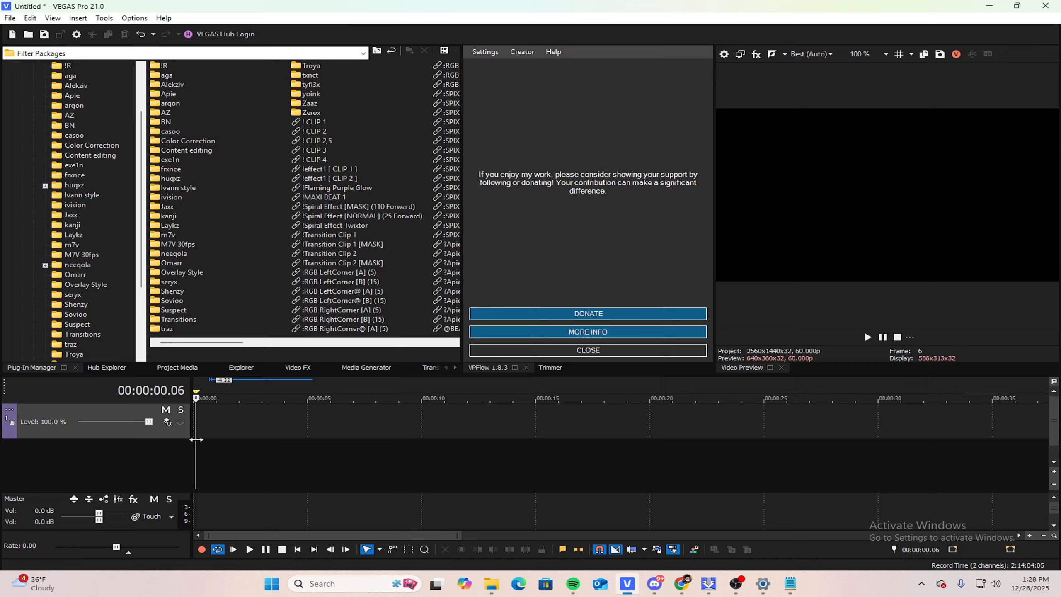
Step: Insert an audio track below the existing video track
drag(196, 439, 191, 439)
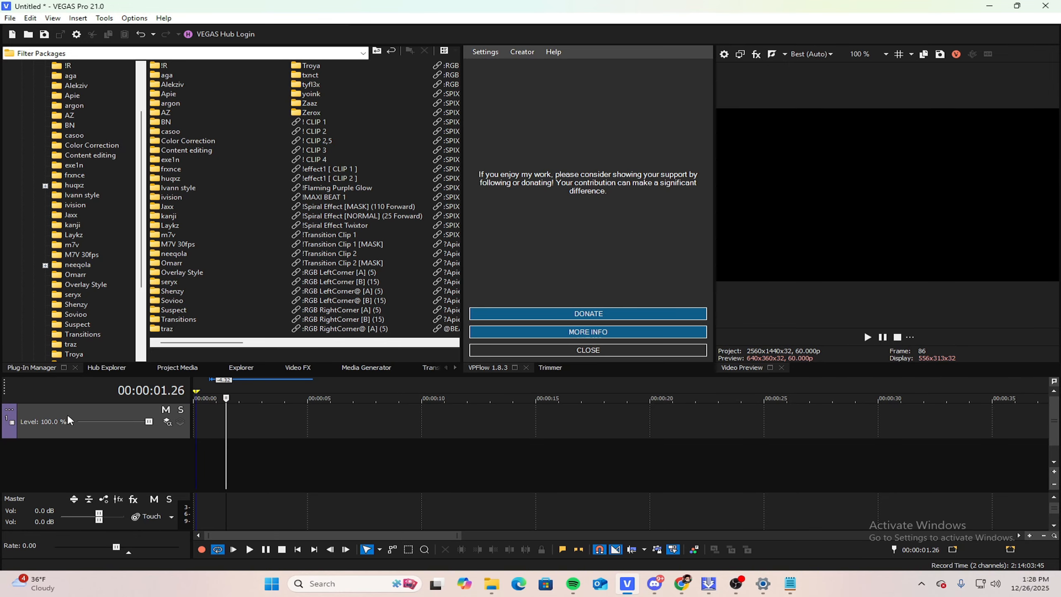
right_click(87, 459)
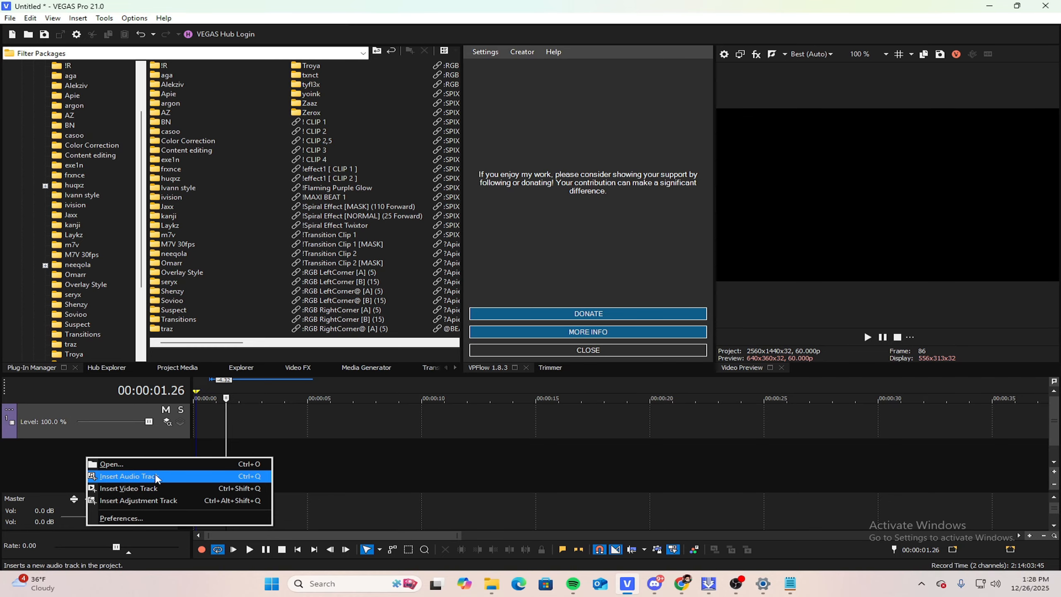
drag(372, 455, 367, 454)
right_click(71, 412)
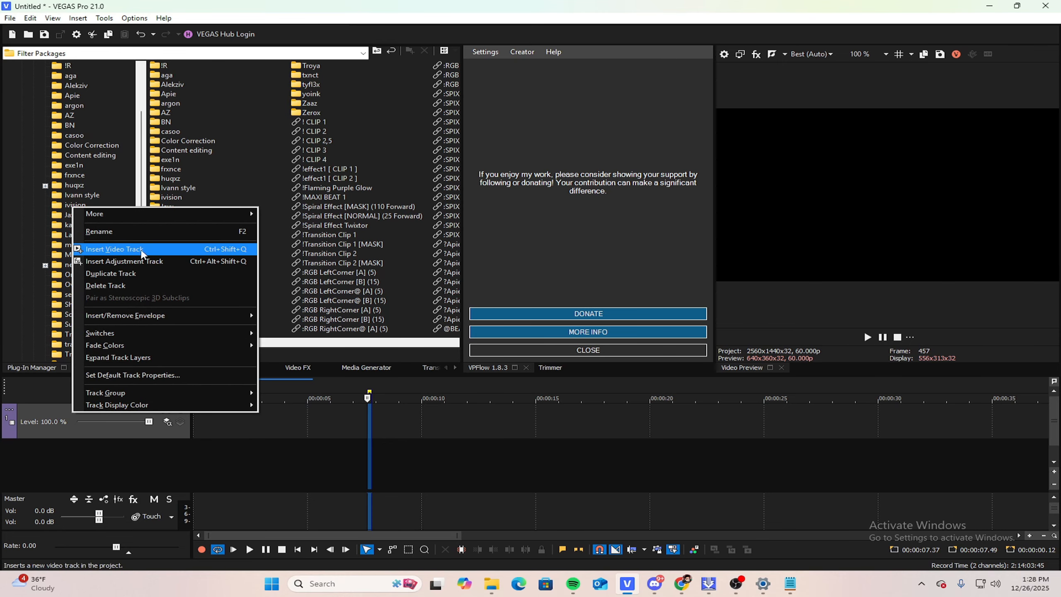
right_click(117, 453)
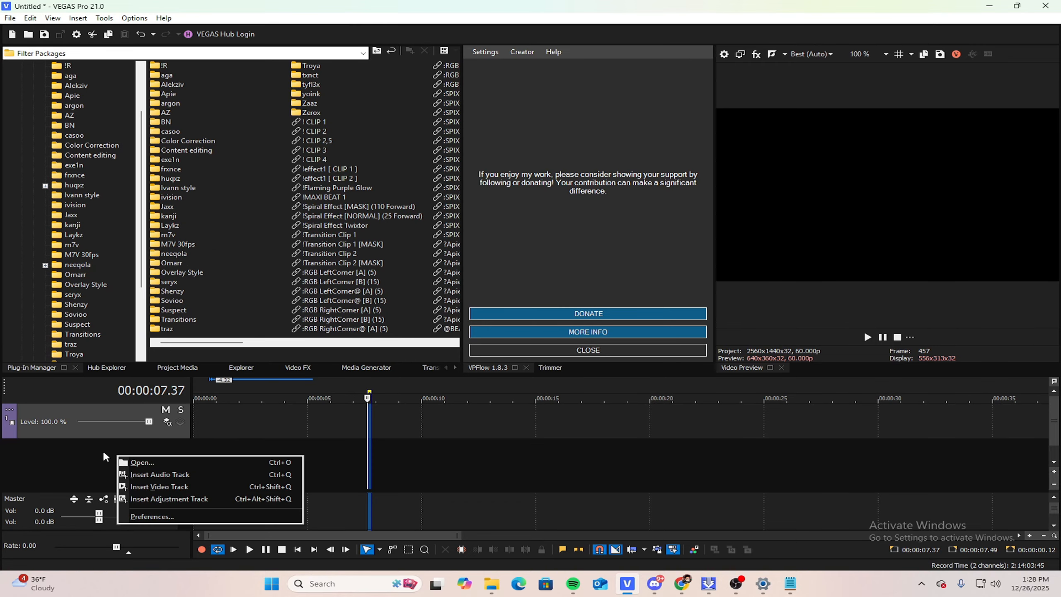
click(165, 477)
Step: Insert a second video track above the existing one and clear the short time selection on the timeline
right_click(79, 434)
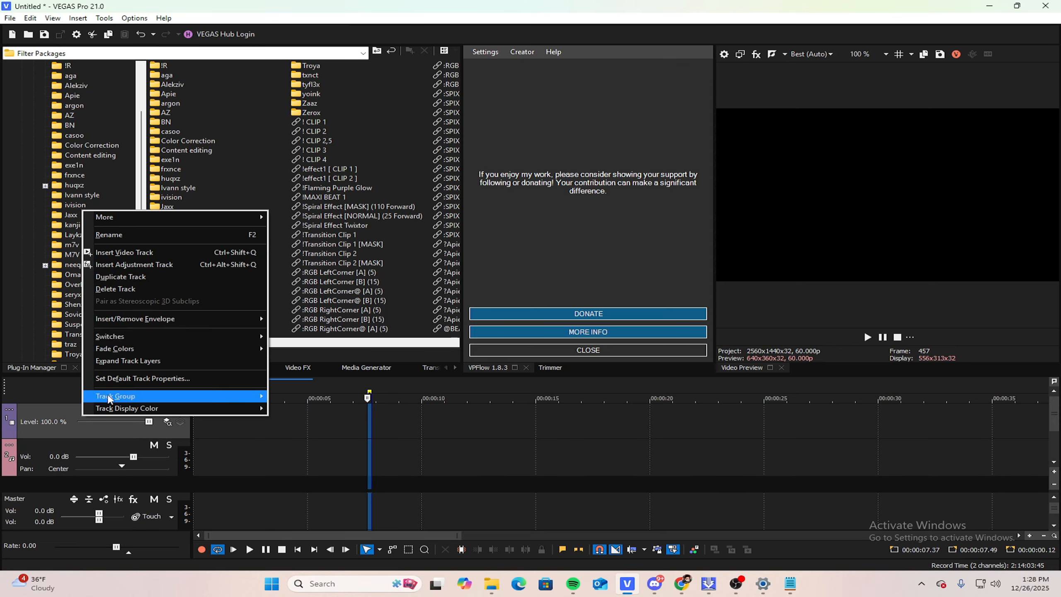
click(154, 252)
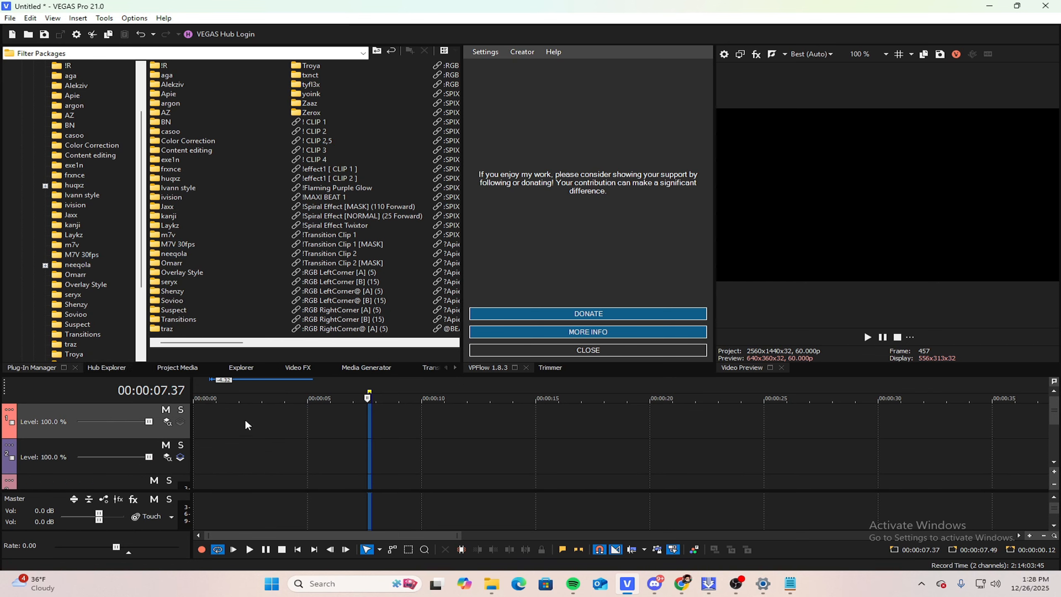
scroll(419, 411, up, 5)
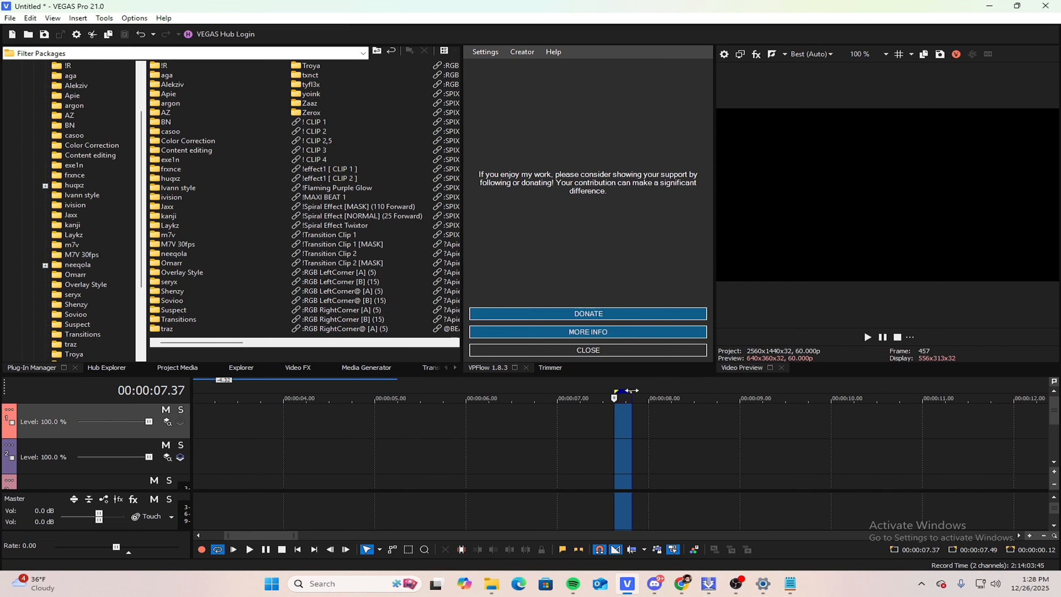
drag(632, 390, 615, 392)
scroll(476, 460, down, 6)
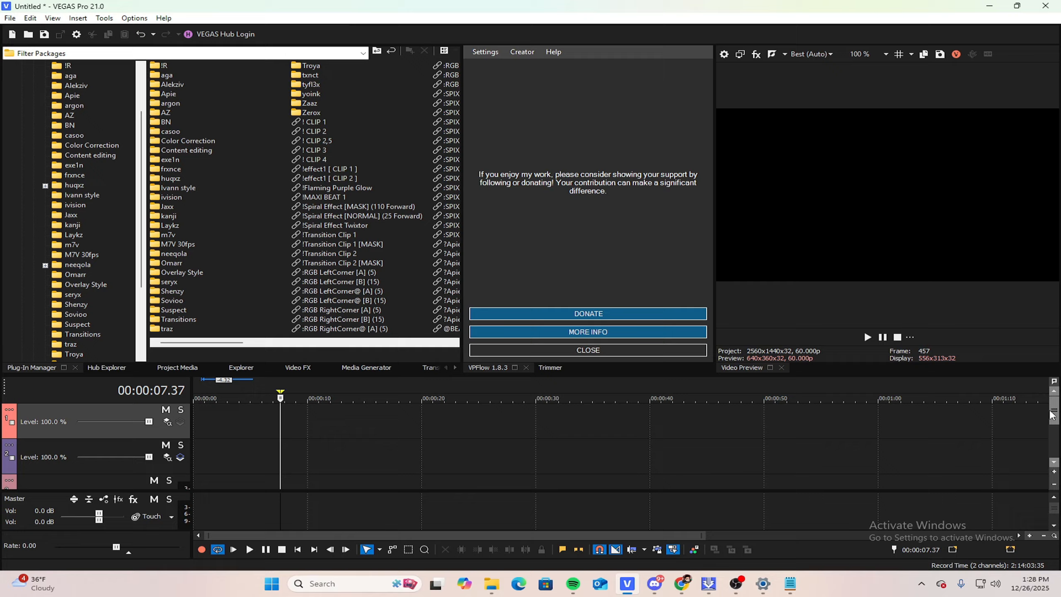
Step: Insert a second audio track directly below the video tracks
drag(1058, 424, 1056, 432)
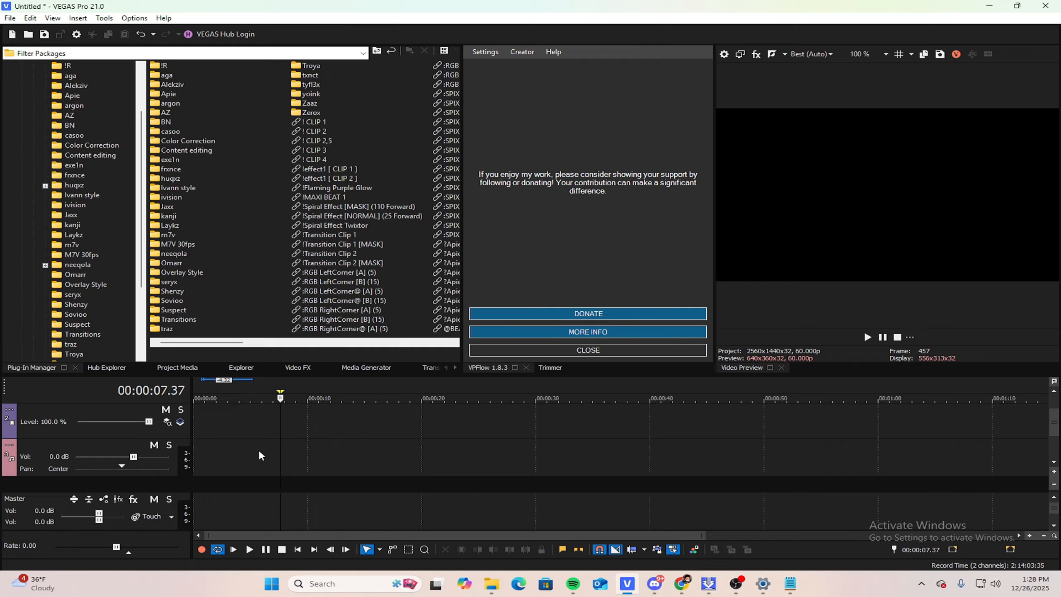
right_click(96, 448)
click(126, 225)
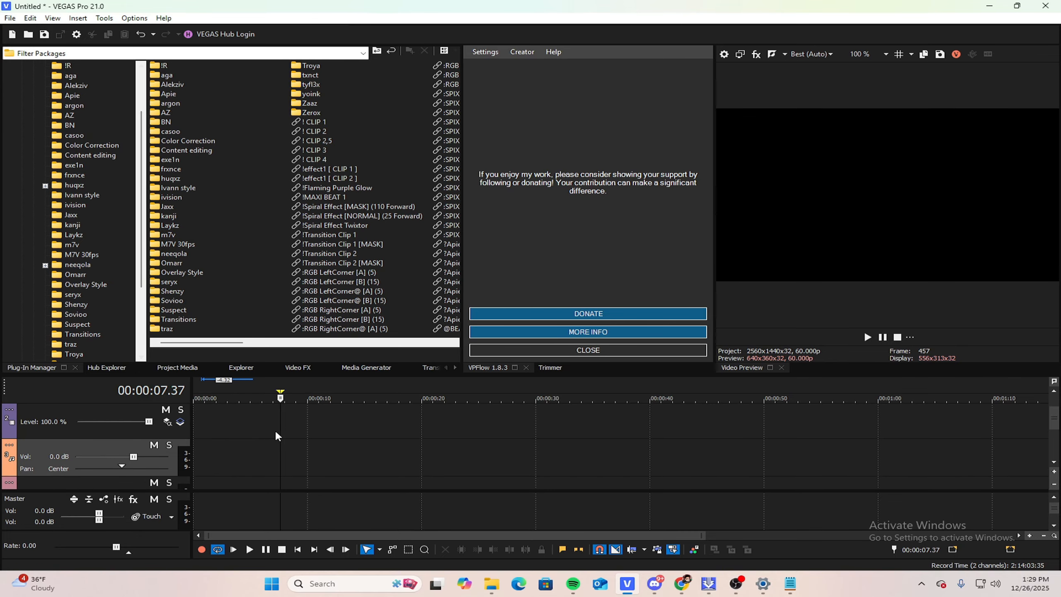
Step: Place the 637GODWIN - For The Vibe audio file on the upper audio track at the start of the timeline
scroll(481, 418, down, 3)
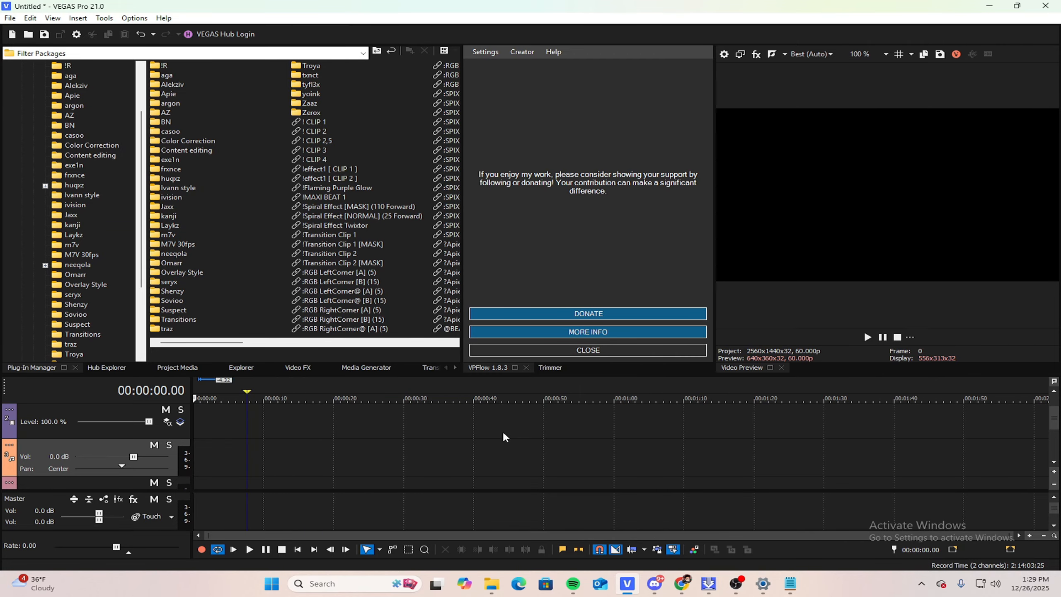
scroll(294, 446, down, 2)
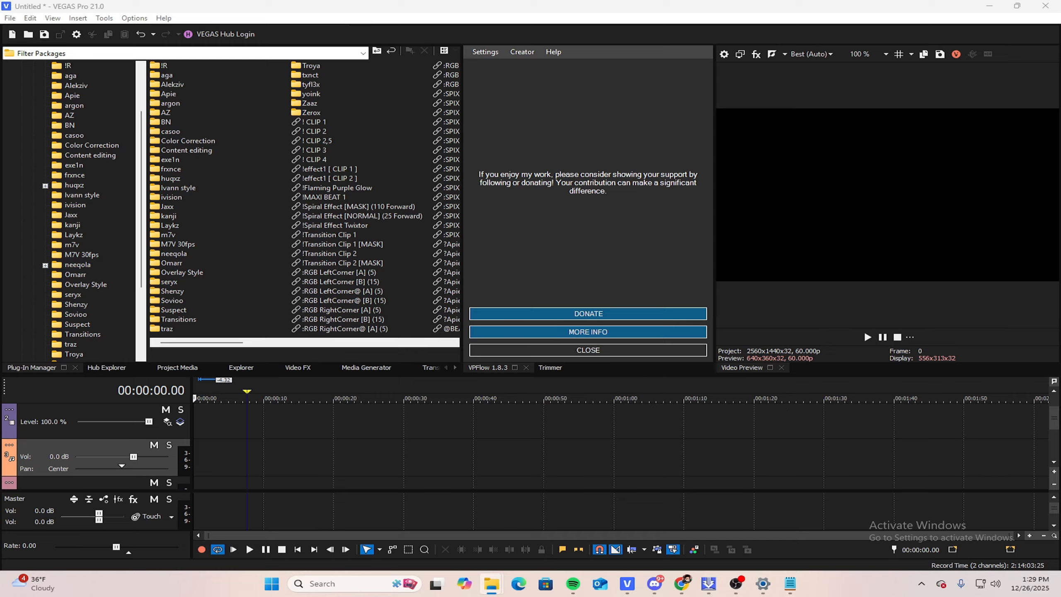
drag(4, 345, 179, 455)
click(239, 419)
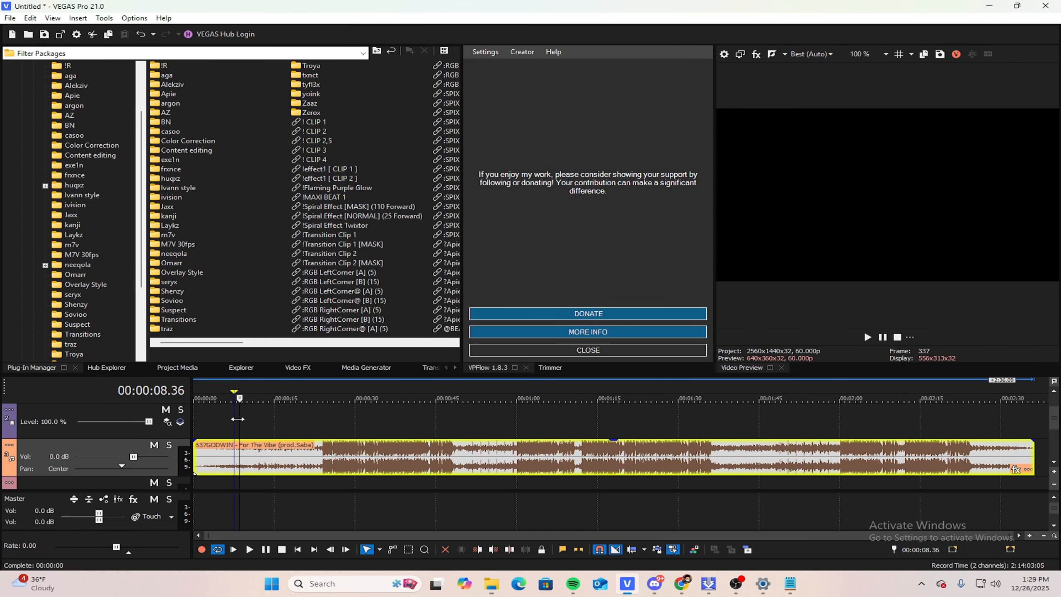
Step: Play the song's intro to find where the beat drops
drag(237, 419, 208, 414)
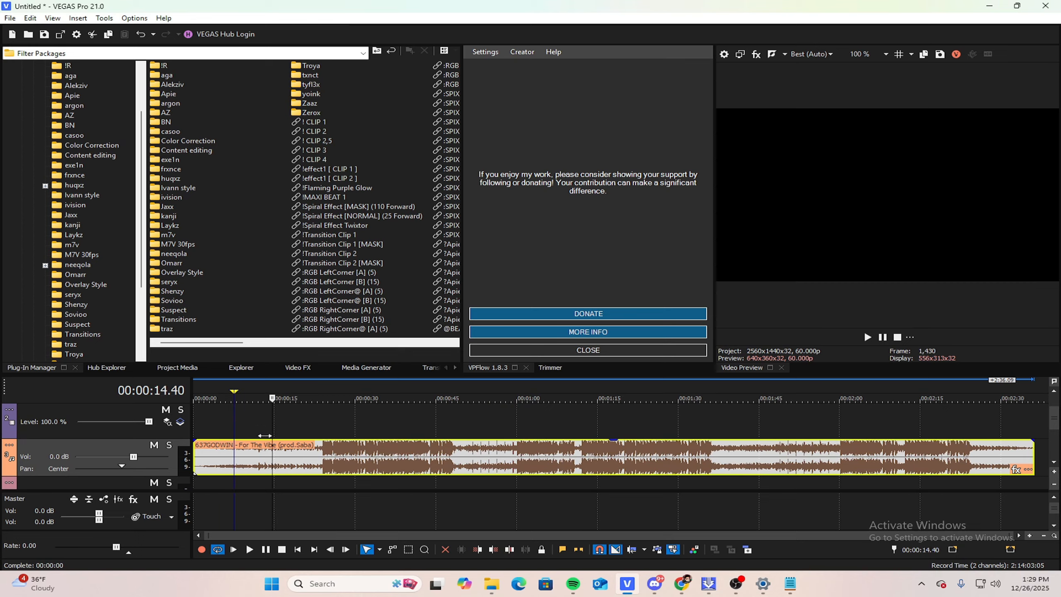
key(space)
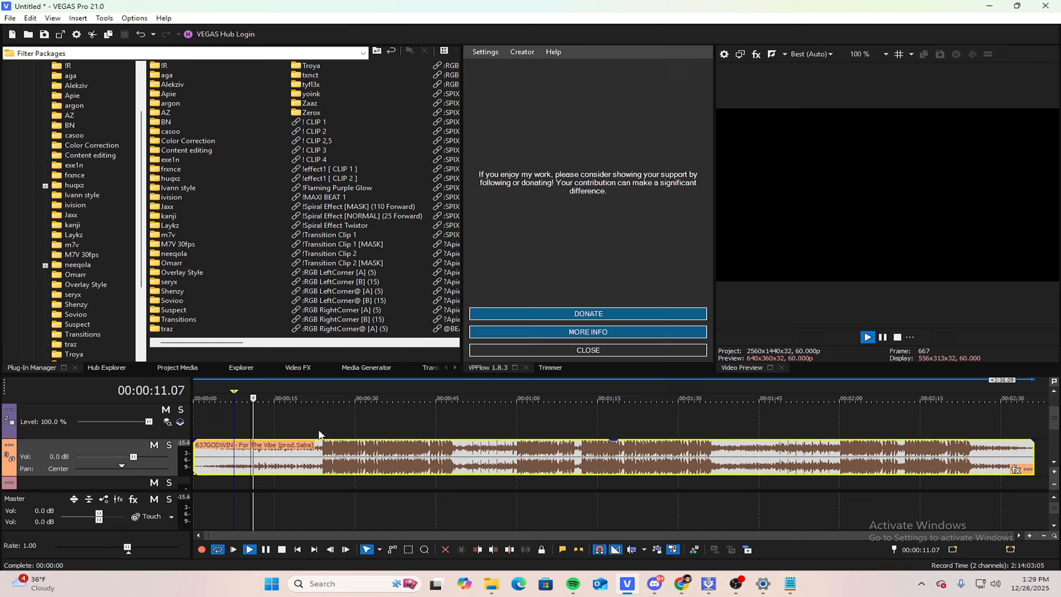
scroll(319, 435, up, 5)
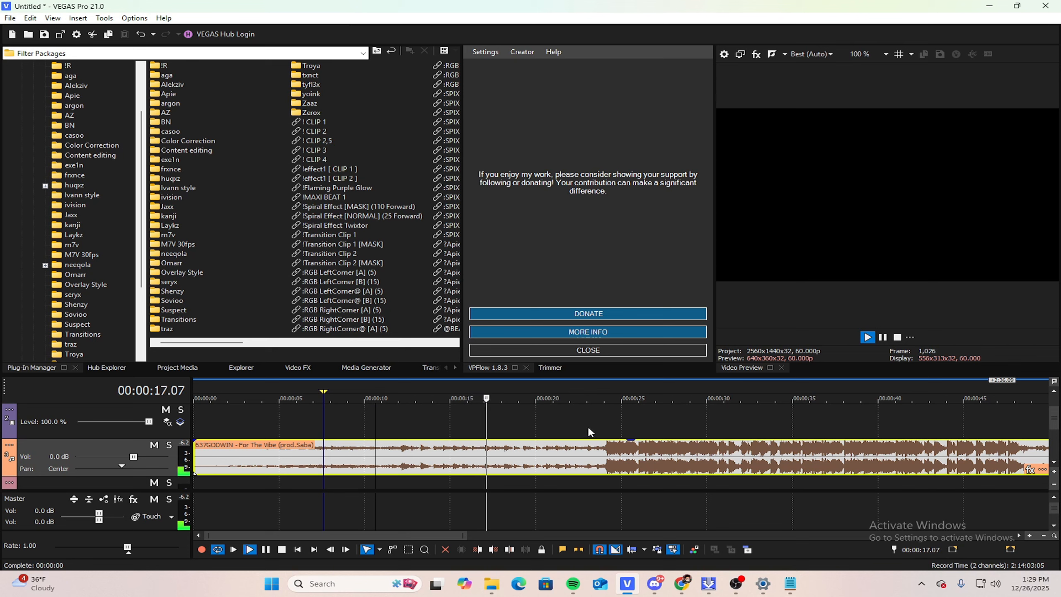
scroll(560, 420, down, 3)
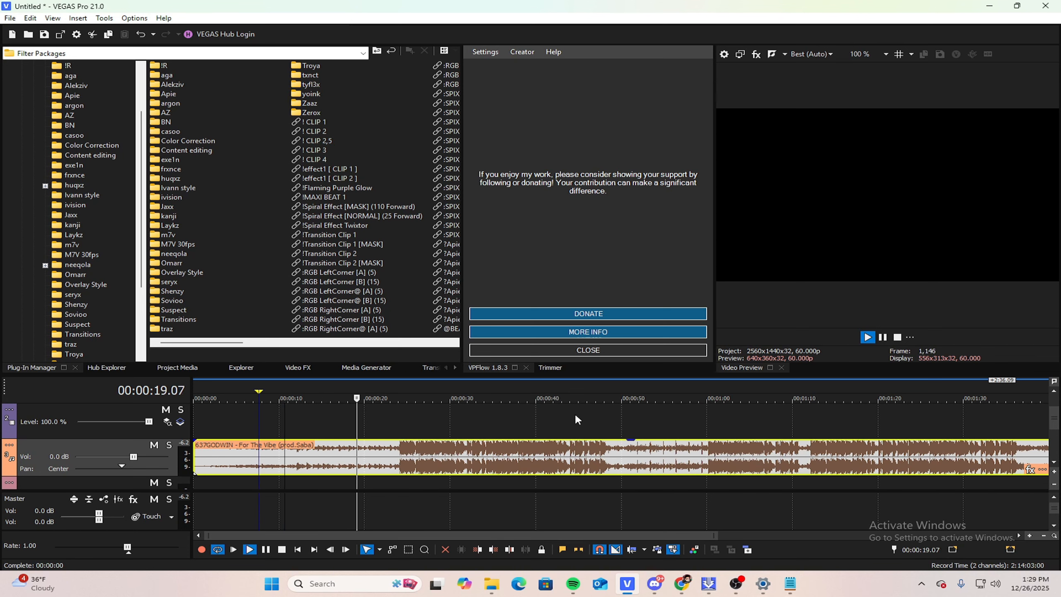
scroll(587, 415, up, 3)
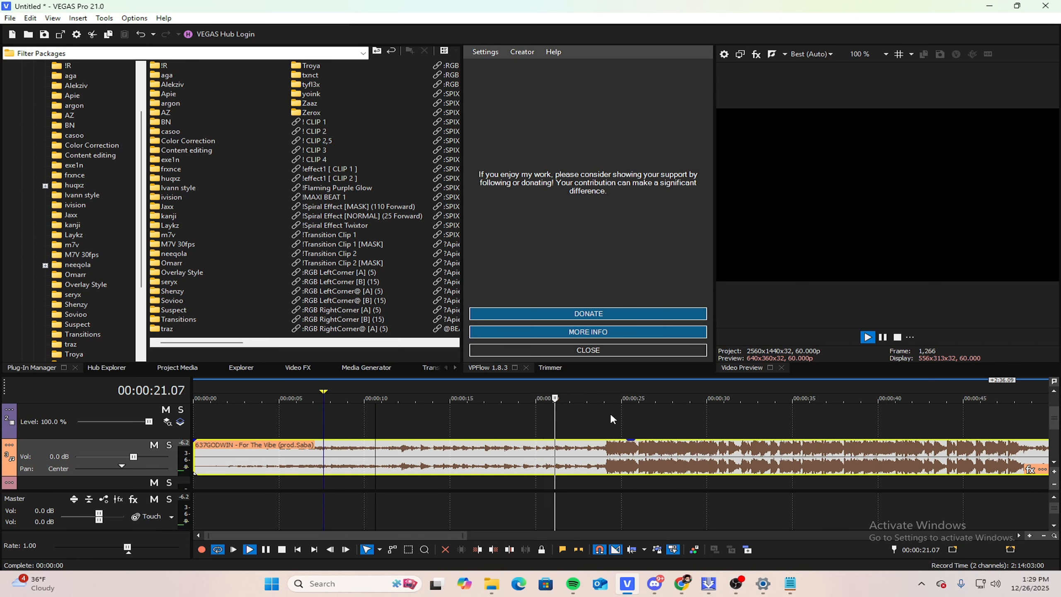
scroll(615, 410, up, 2)
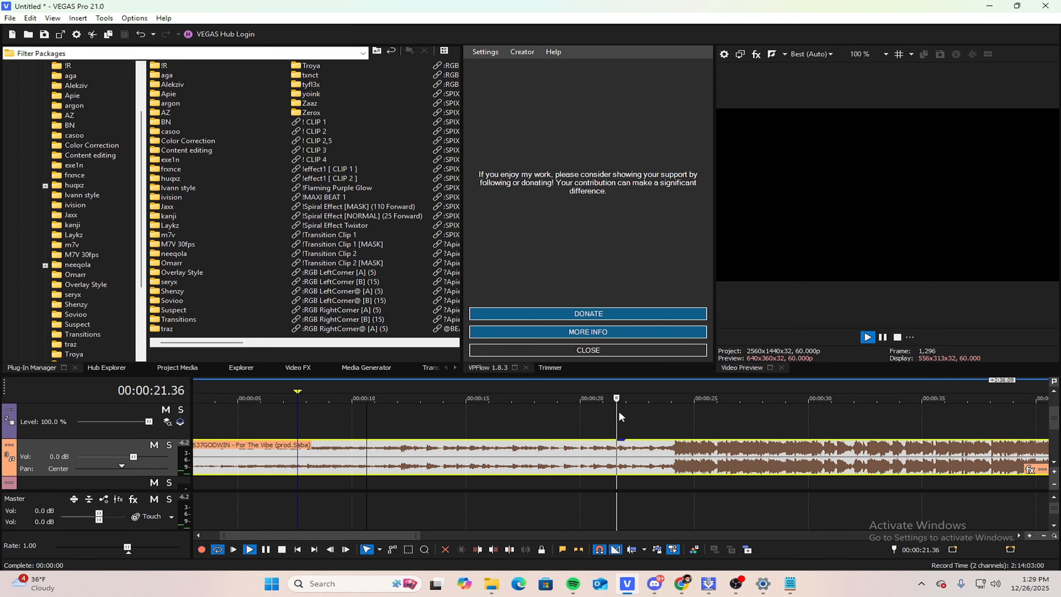
Step: Trim about 11.5 seconds off the song's beginning so it starts at 0 on the timeline, and narrow the track headers
click(665, 413)
scroll(666, 415, down, 4)
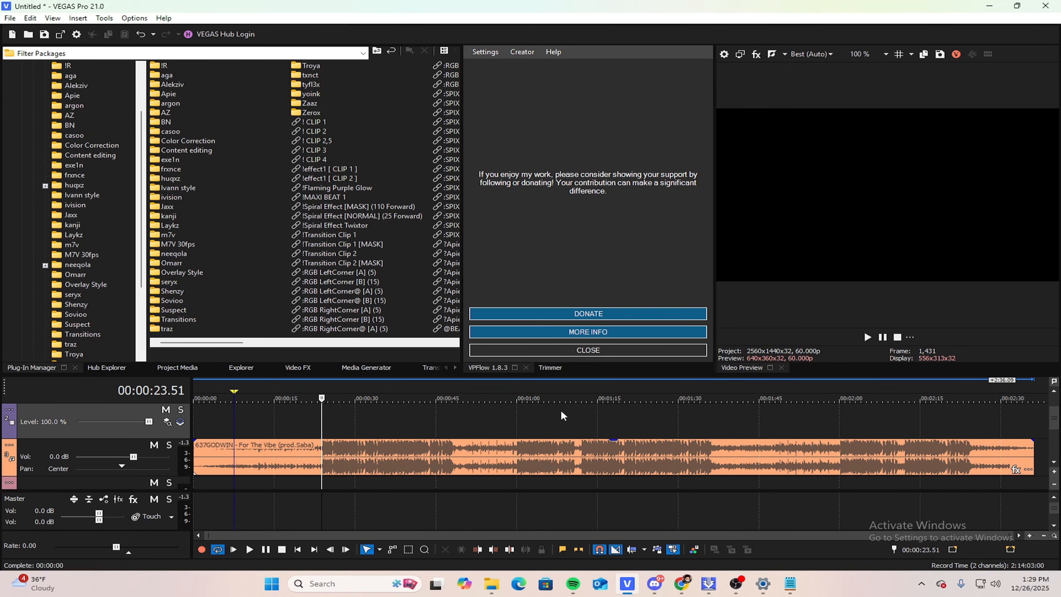
scroll(561, 408, down, 2)
scroll(372, 422, down, 2)
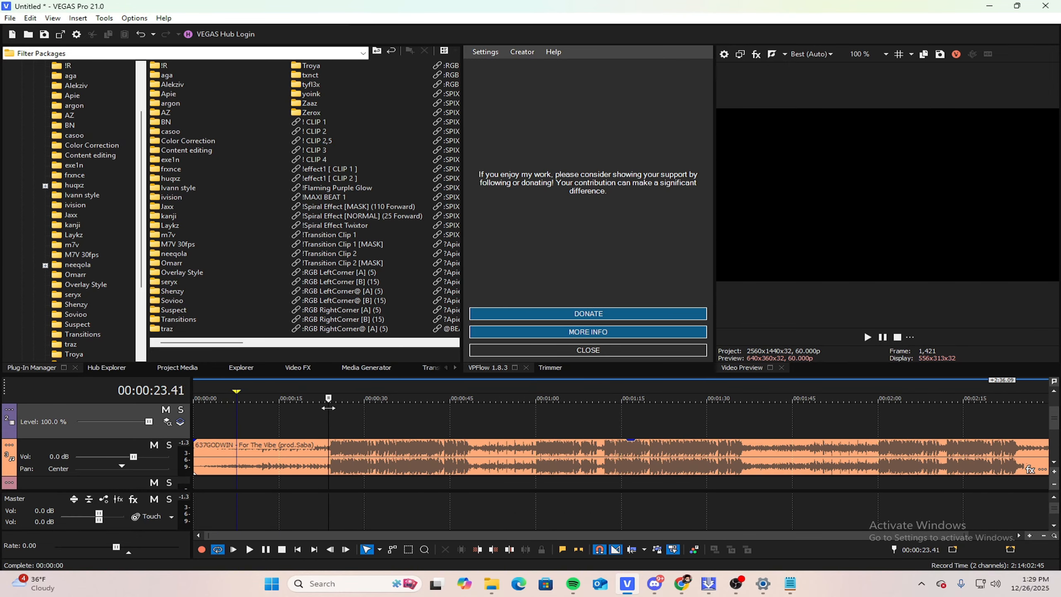
drag(198, 460, 233, 456)
drag(192, 422, 18, 422)
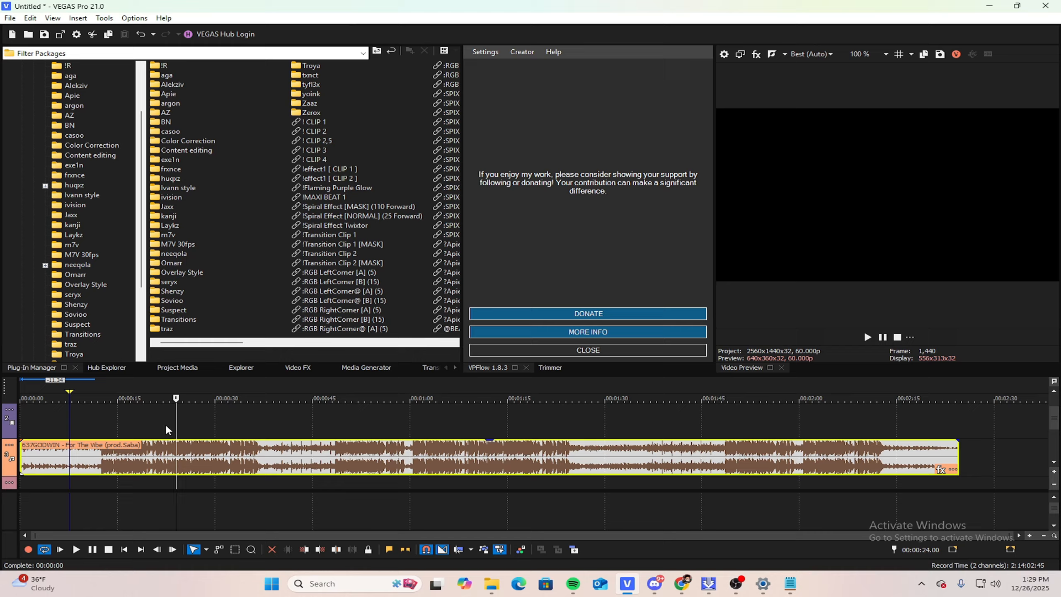
Step: Add a fade-in of about 2.7 seconds to the start of the song and play it back
click(28, 422)
scroll(165, 424, up, 4)
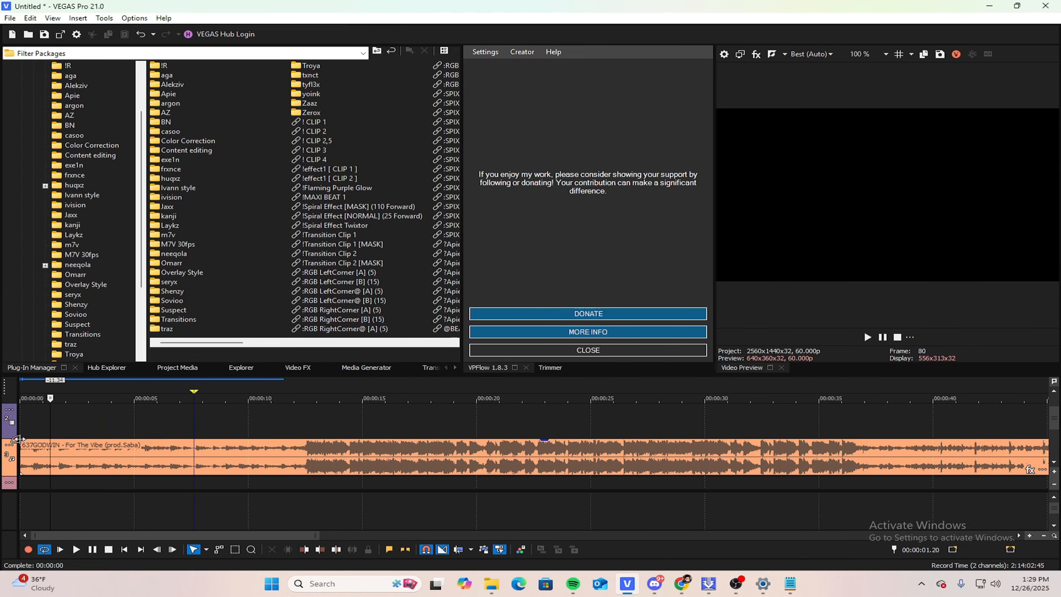
drag(18, 439, 80, 437)
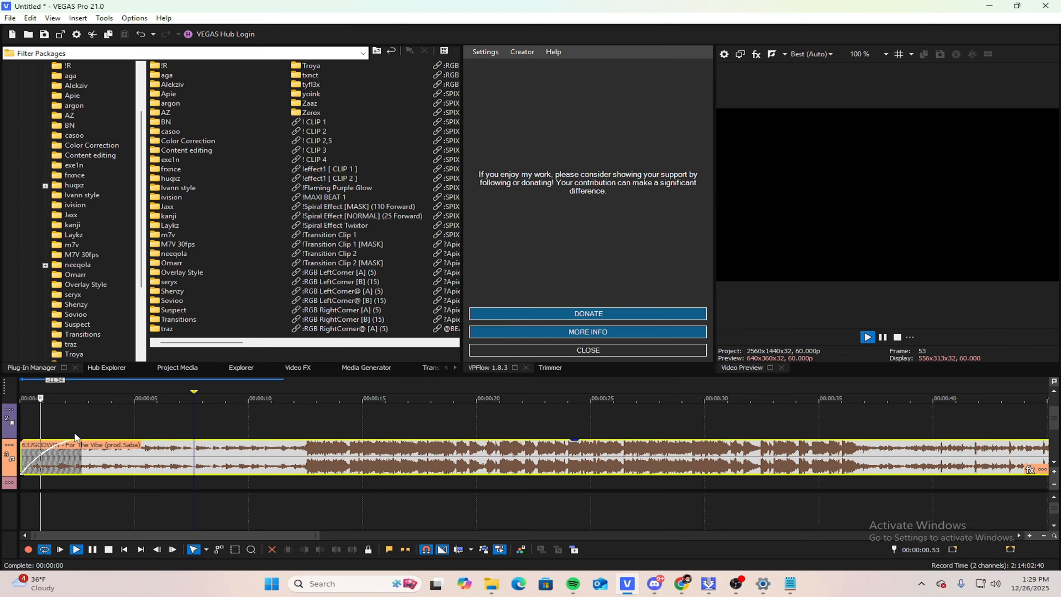
key(space)
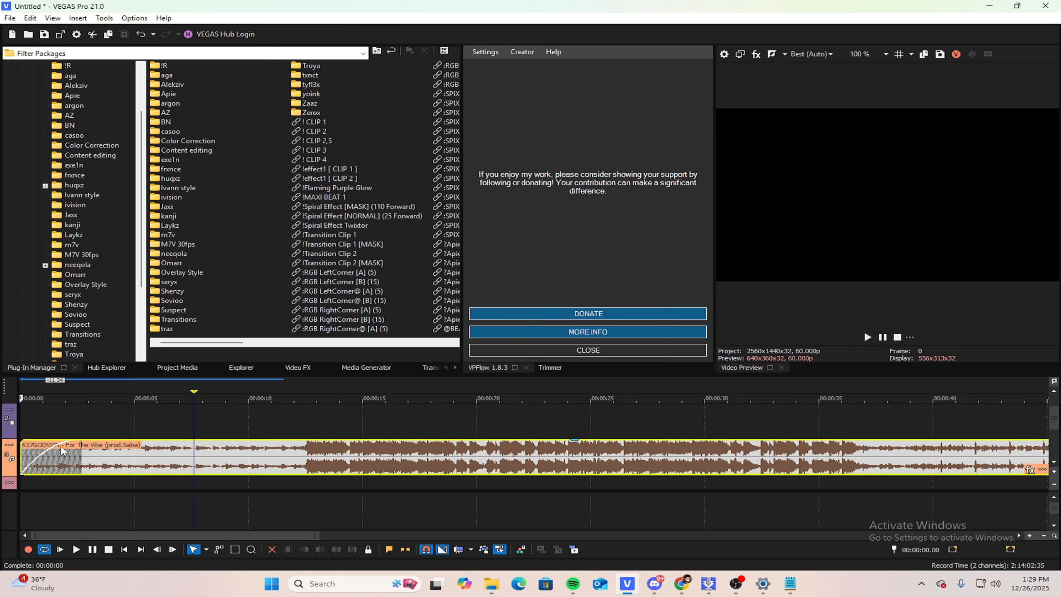
Step: Lengthen the song's fade-in to about 3.2 seconds and preview it
scroll(62, 450, up, 3)
drag(141, 442, 167, 442)
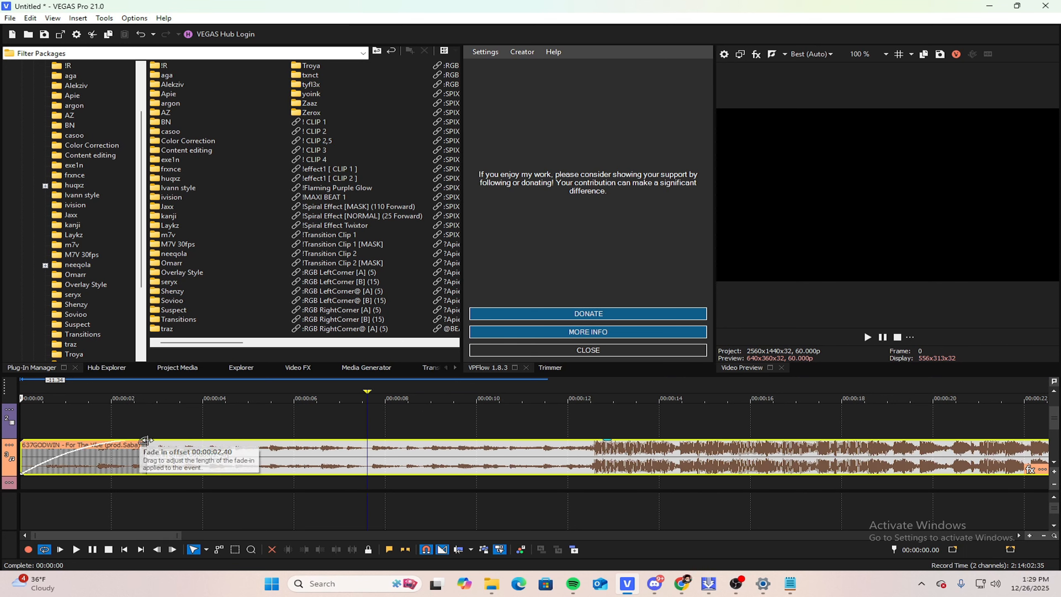
key(space)
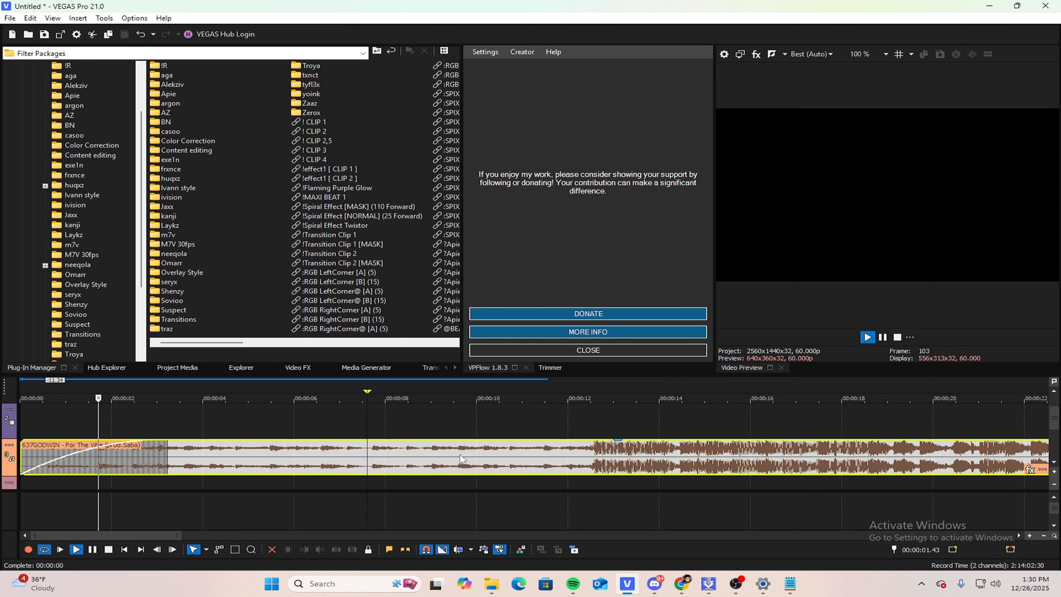
scroll(520, 444, down, 3)
scroll(525, 445, down, 2)
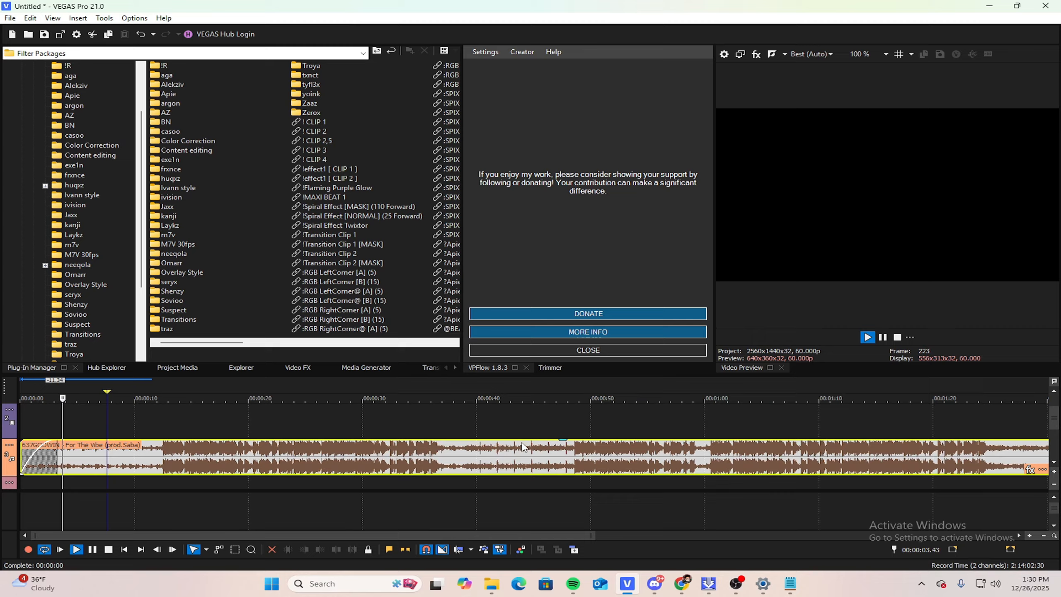
key(space)
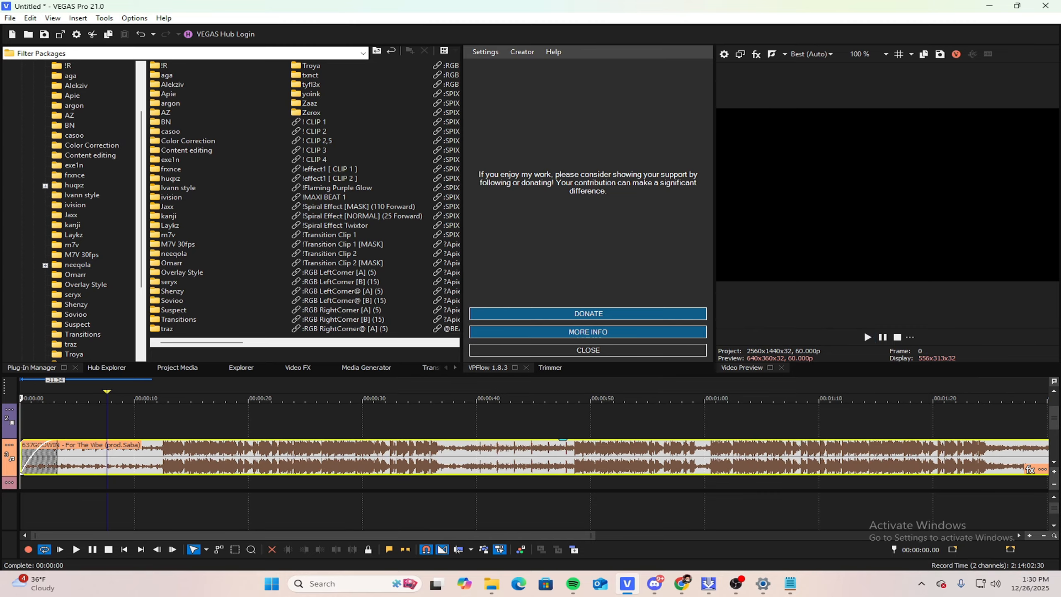
Step: Import the win edit down clip from its folder to the start of the timeline
key(super+d)
key(super+d)
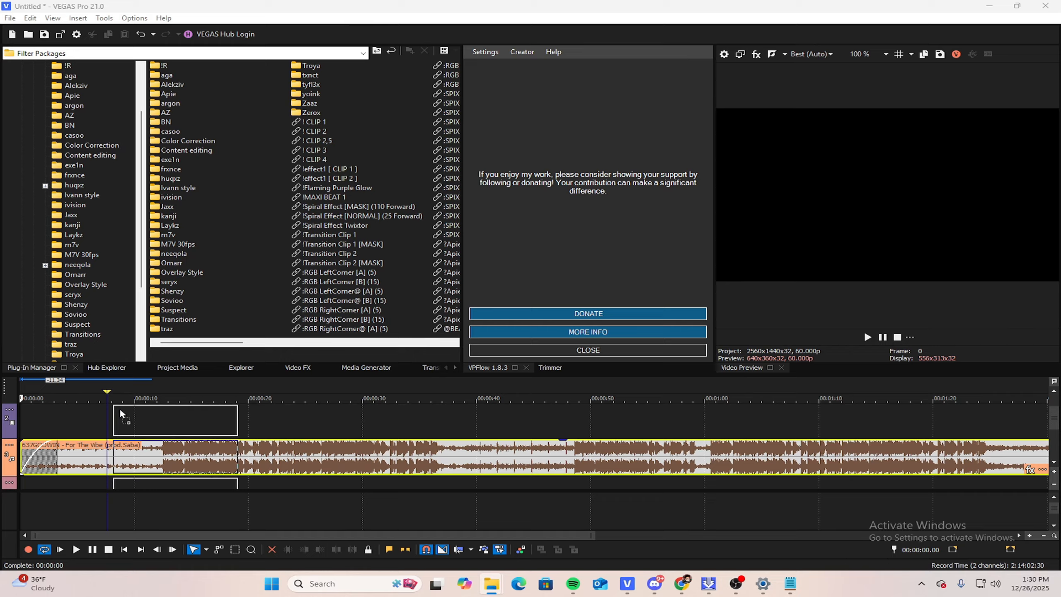
drag(119, 408, 66, 408)
click(601, 306)
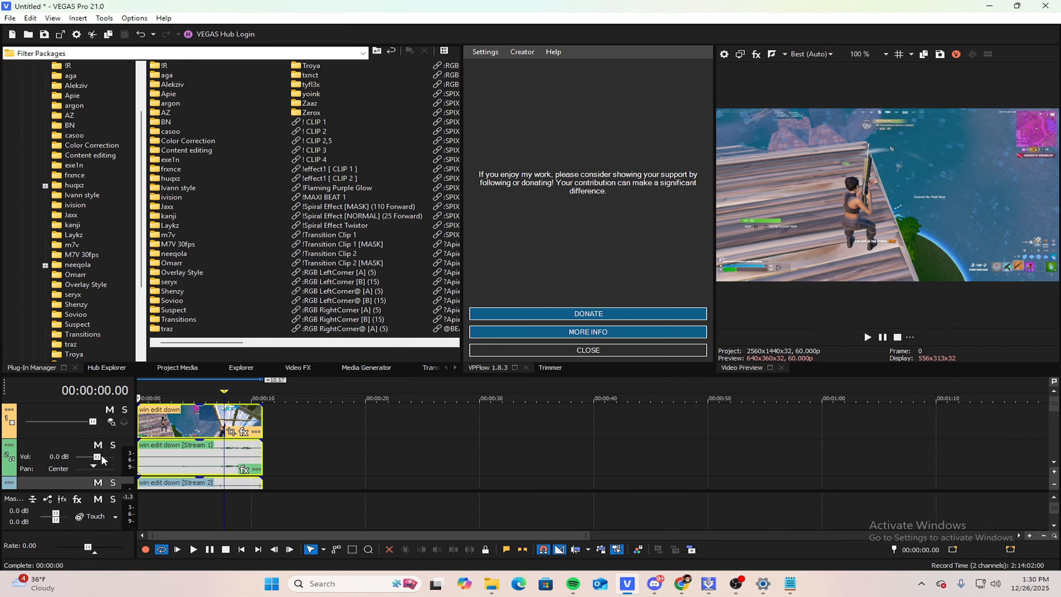
Step: Delete the two audio tracks holding the win edit down clip's Stream 1 and Stream 2
right_click(50, 446)
click(69, 243)
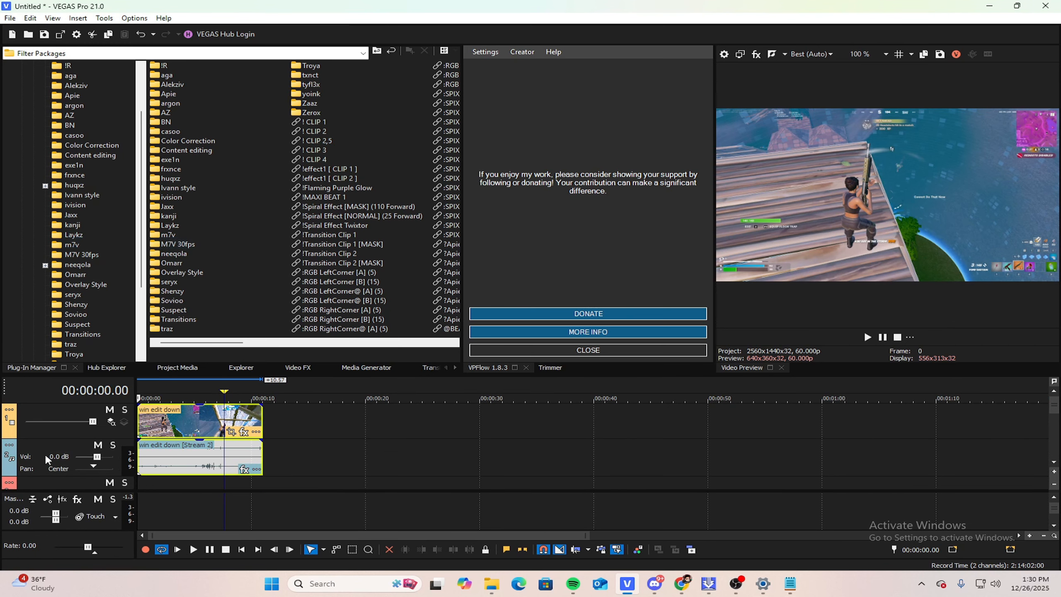
right_click(45, 441)
click(71, 245)
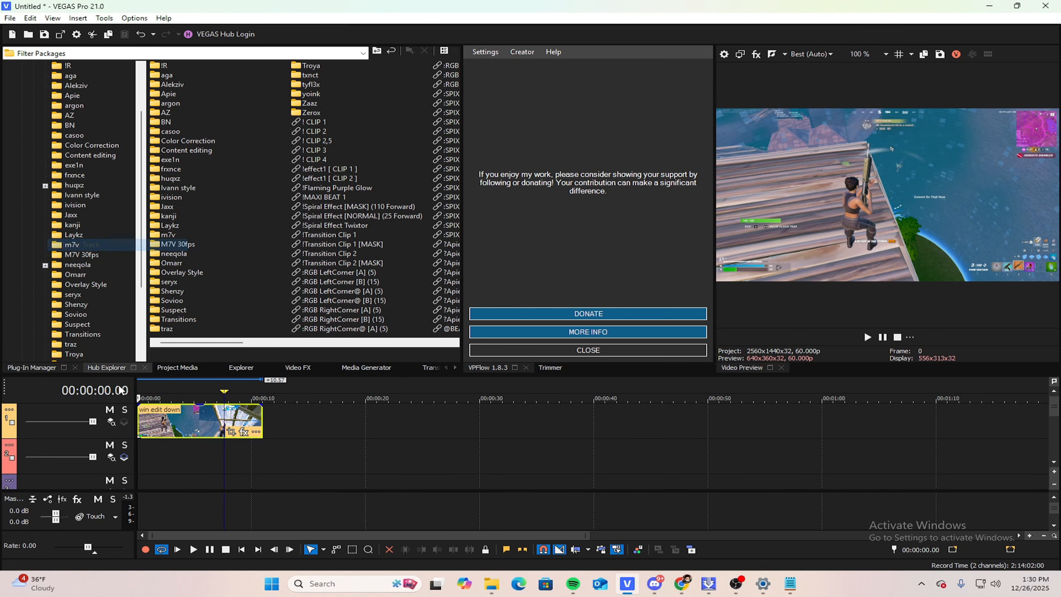
Step: Move the win edit down clip to the video track directly above the song, keeping it at the timeline start
mouse_move(164, 435)
mouse_down()
mouse_move(174, 439)
mouse_move(165, 438)
mouse_up()
scroll(346, 457, up, 5)
scroll(499, 454, up, 2)
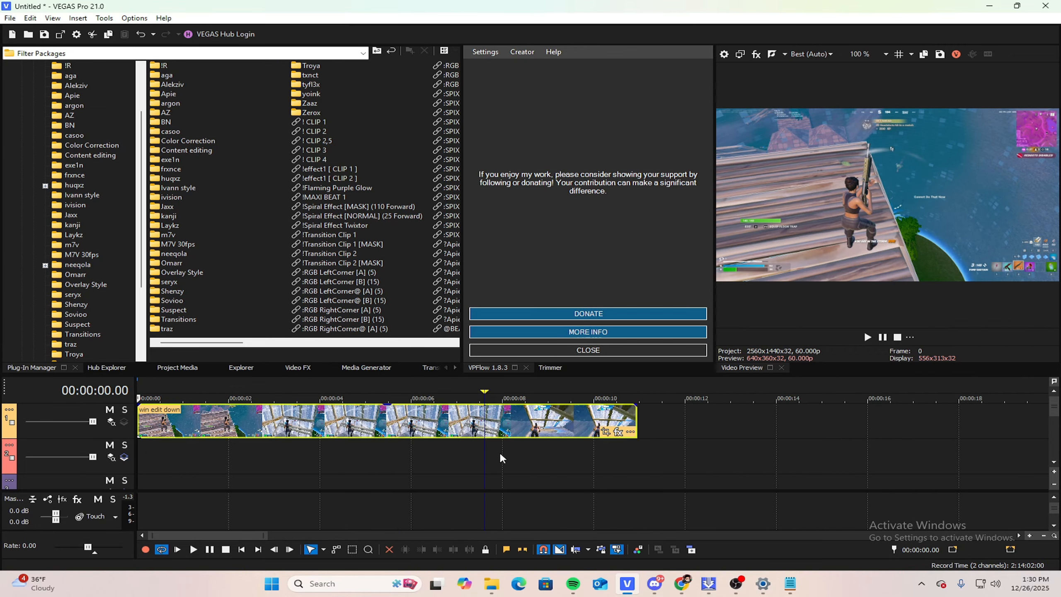
scroll(224, 435, down, 10)
drag(163, 454, 163, 455)
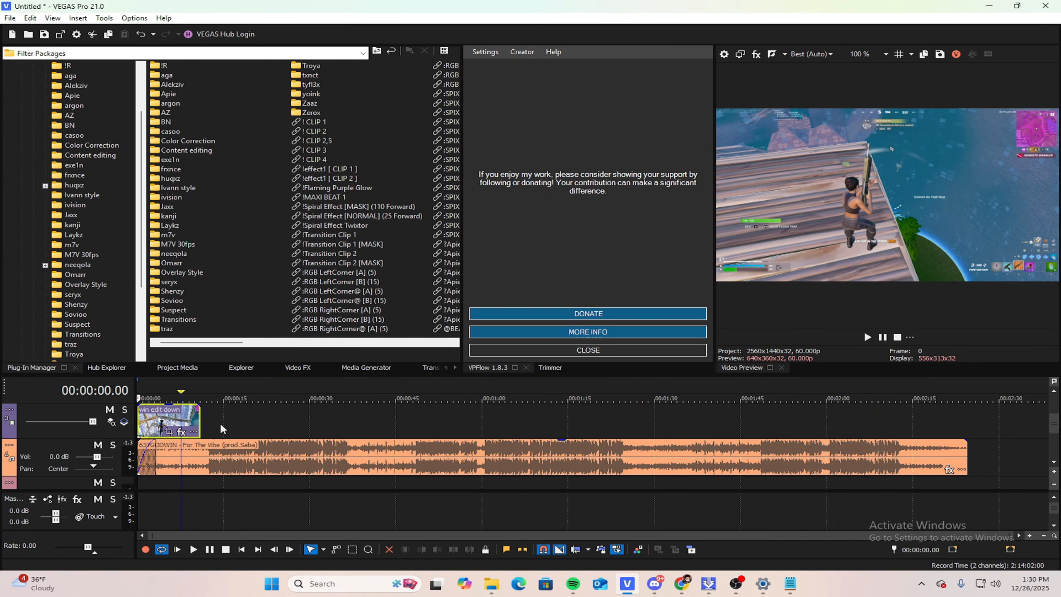
Step: Preview the opening of the win edit down clip and check its frame near the end, at 00:00:10.02
scroll(219, 421, up, 10)
key(space)
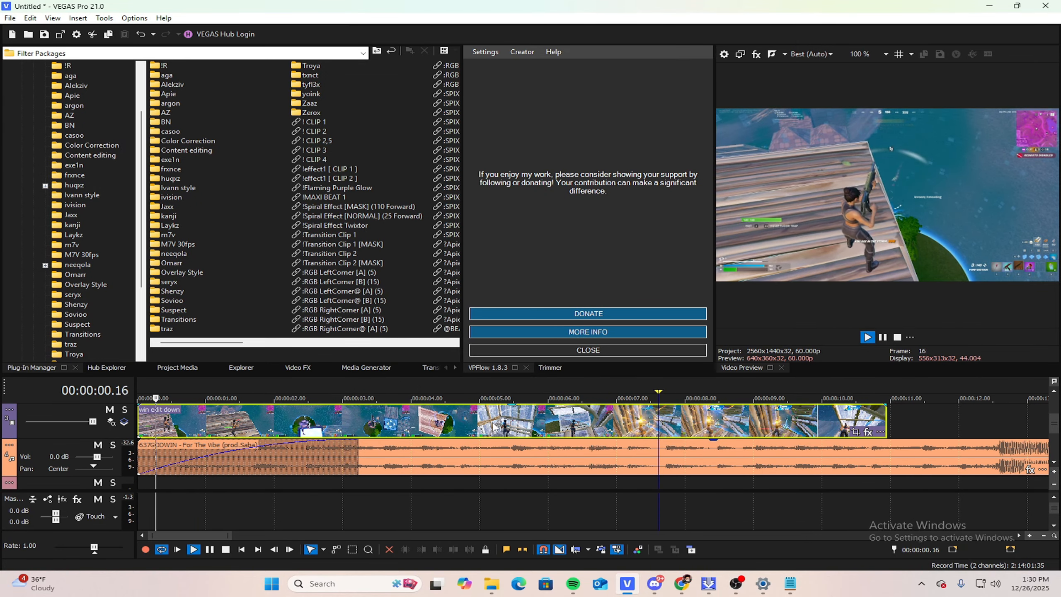
scroll(483, 424, down, 4)
key(space)
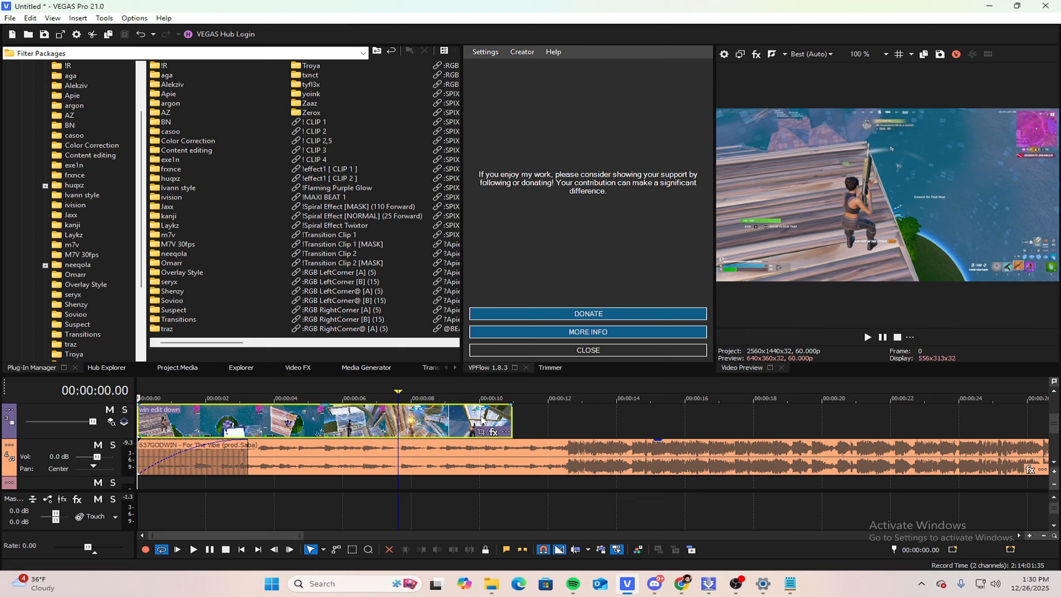
click(481, 425)
scroll(535, 416, up, 5)
scroll(563, 420, down, 5)
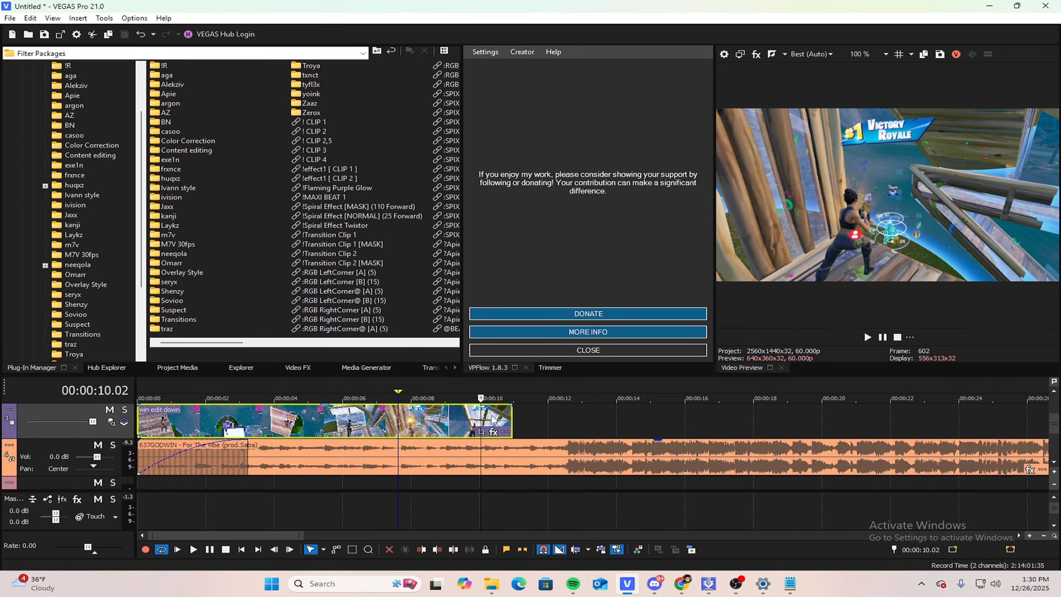
Step: Locate the song's beat drop in the waveform and place a marker there at 00:00:12.35
click(559, 409)
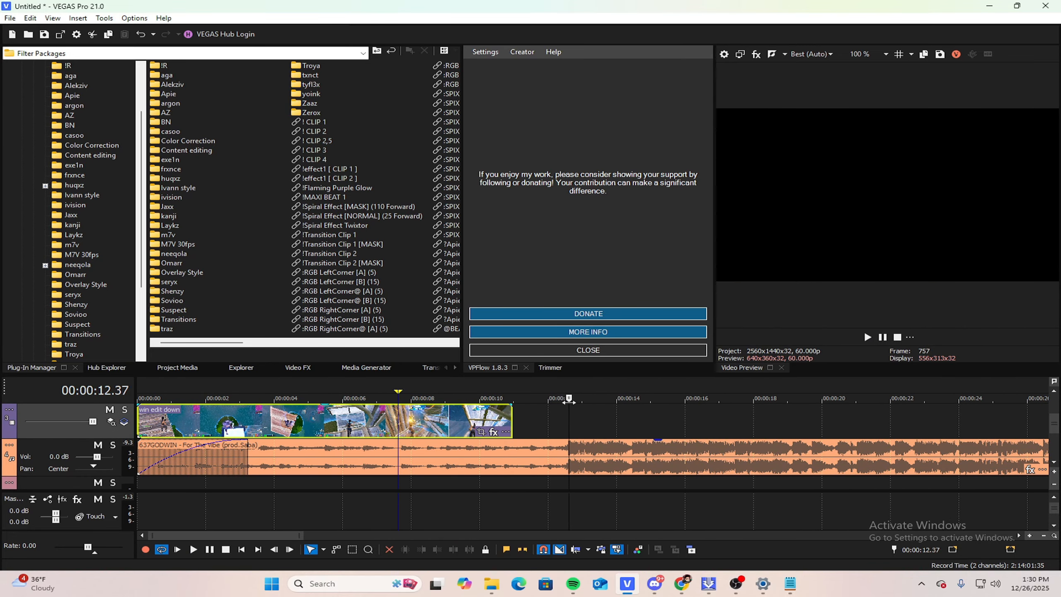
scroll(614, 414, up, 10)
key(space)
key(space)
mouse_move(587, 403)
mouse_down()
mouse_move(427, 412)
mouse_move(574, 416)
mouse_up()
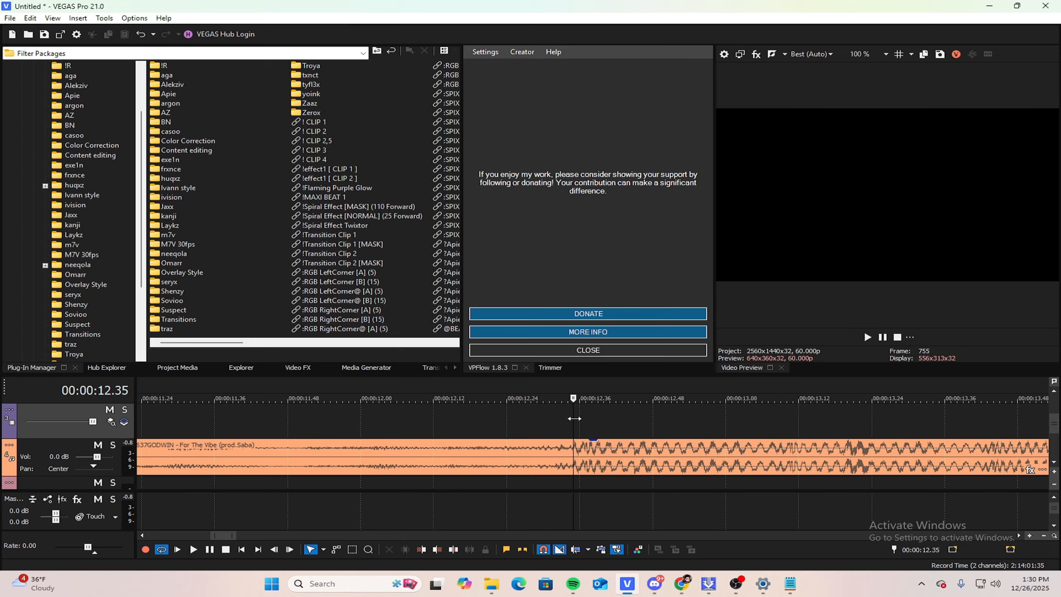
scroll(575, 418, down, 10)
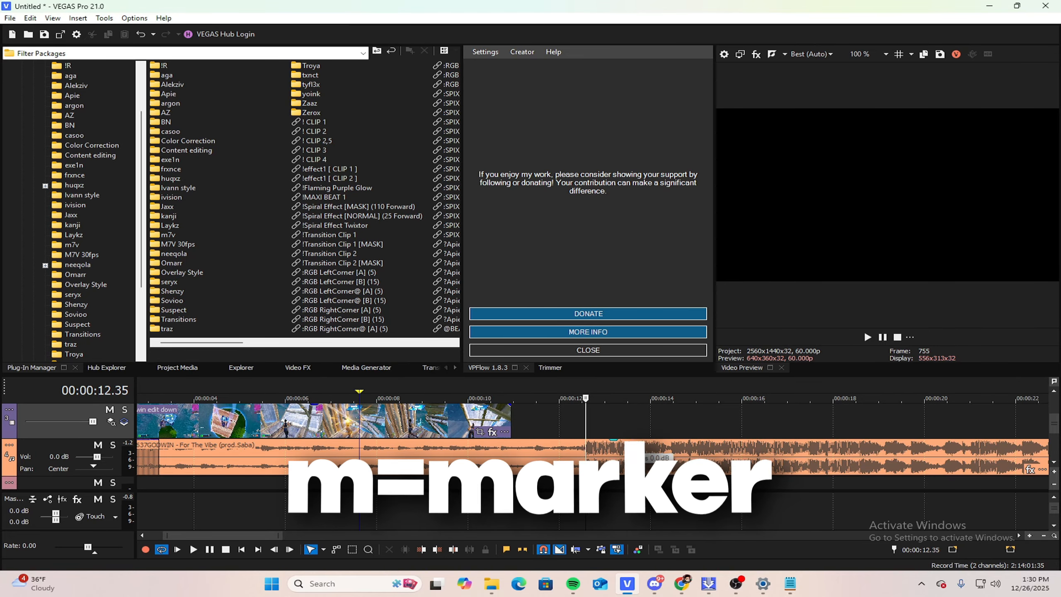
key(m)
scroll(607, 436, up, 3)
scroll(585, 414, down, 4)
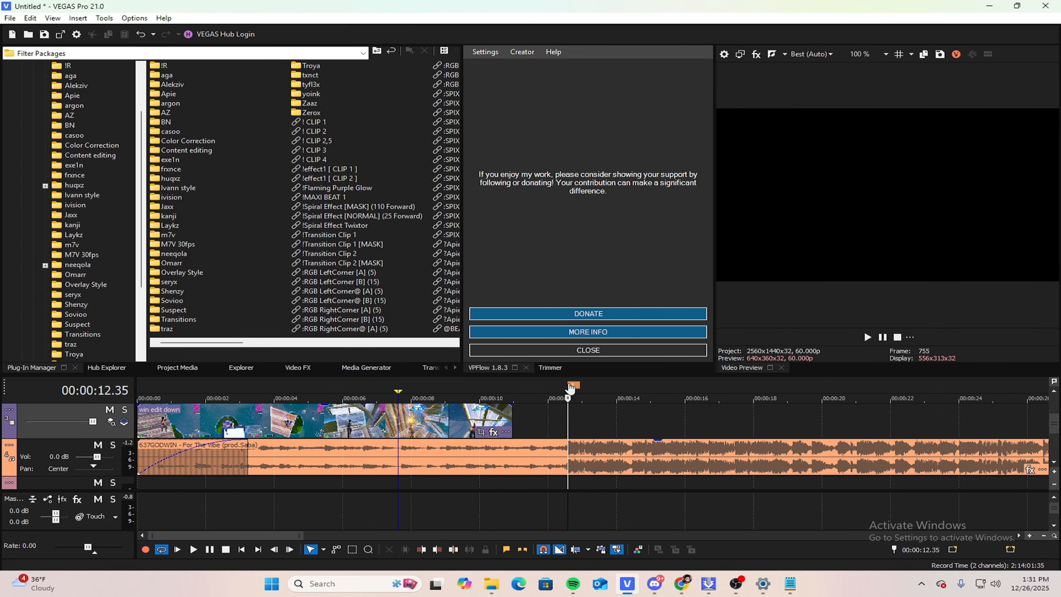
Step: Move the win edit down clip about 3.8 seconds later and split it at the kill frame, 00:00:11.14
drag(496, 420, 720, 416)
click(522, 416)
scroll(555, 412, up, 4)
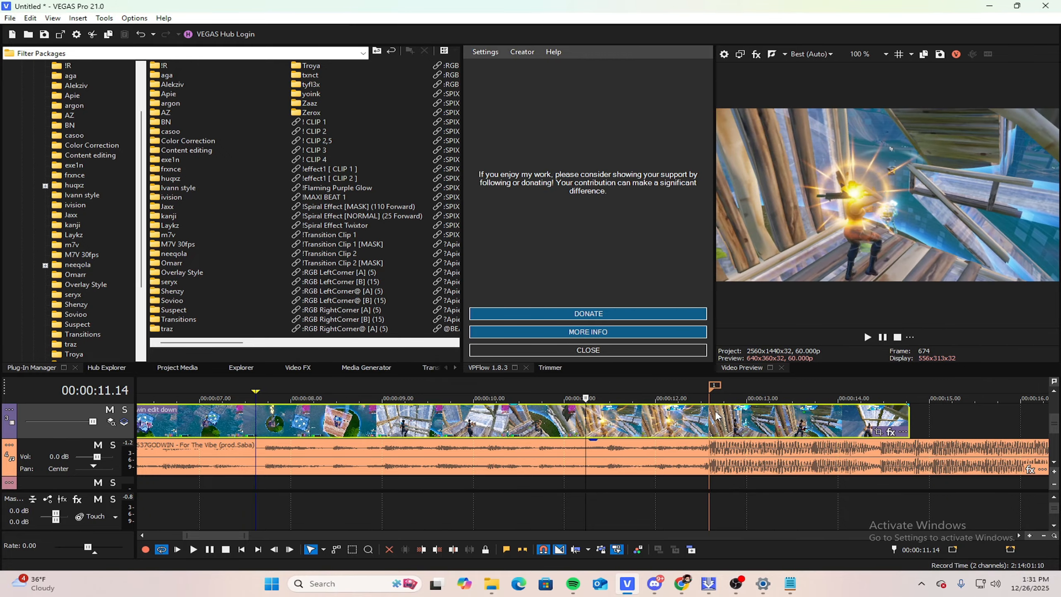
key(s)
Step: Align the two clip pieces so that their cut falls on the marker at 00:00:12.35, and play them back
scroll(628, 422, down, 2)
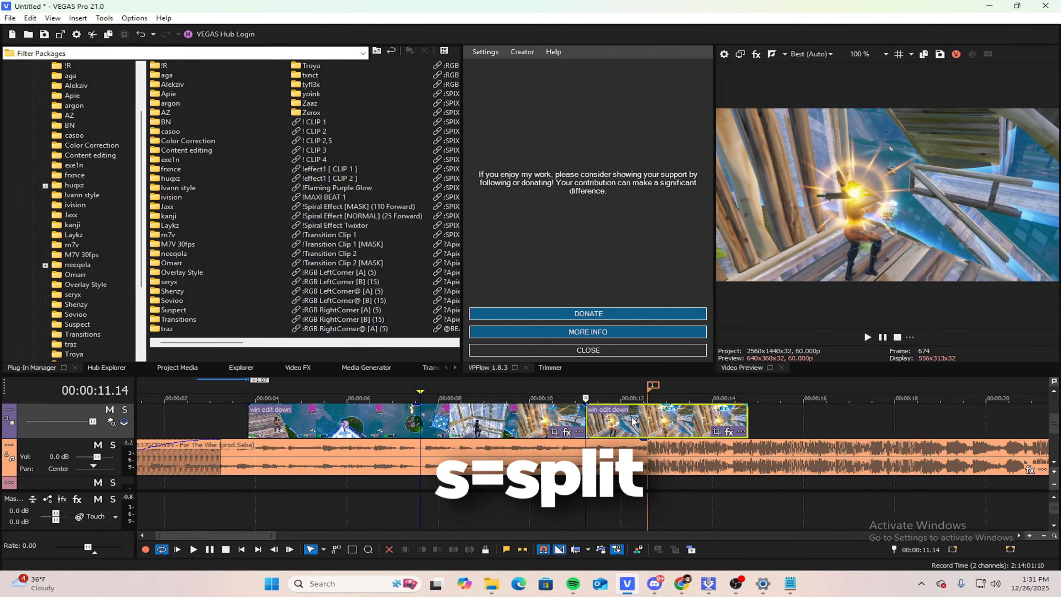
drag(628, 421, 689, 420)
mouse_move(555, 417)
mouse_down()
mouse_move(618, 417)
mouse_move(64, 431)
mouse_up()
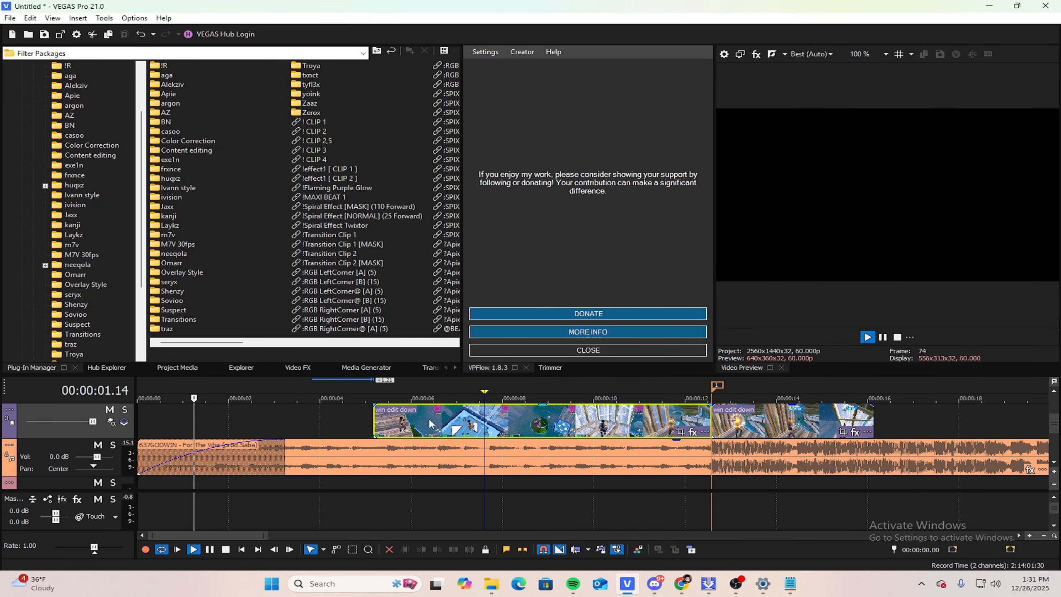
click(538, 420)
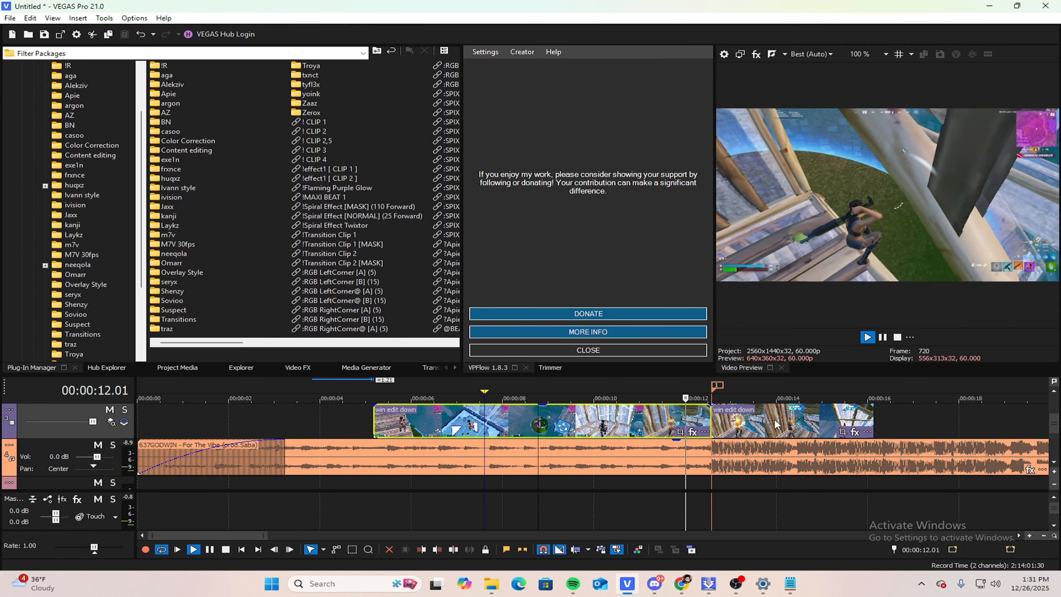
key(space)
click(710, 425)
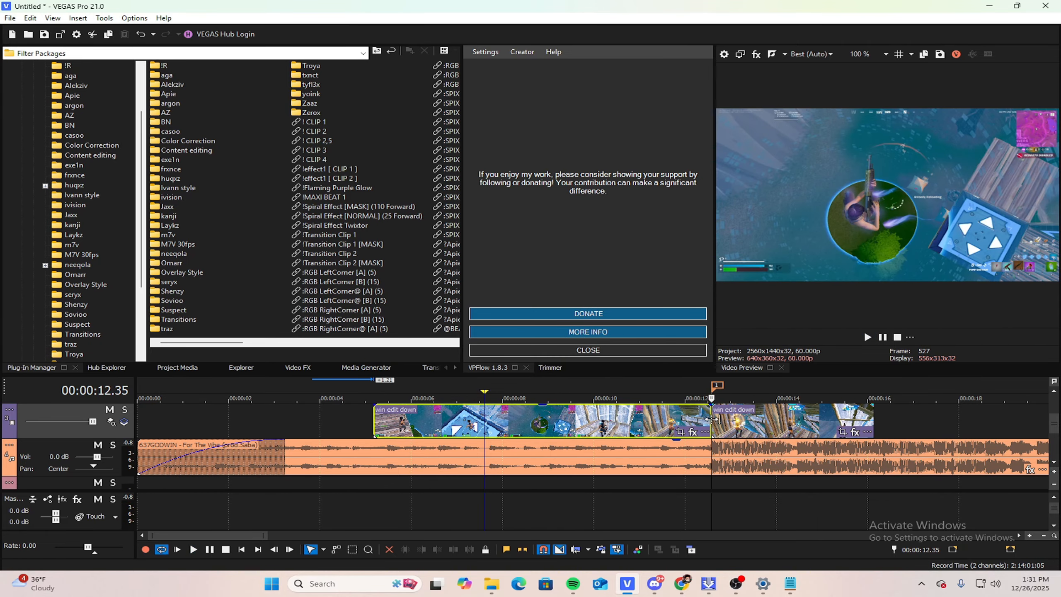
Step: Trim the song's beginning back to where the first clip piece starts, and move the shortened song to the timeline start
scroll(706, 426, down, 1)
drag(143, 451, 257, 444)
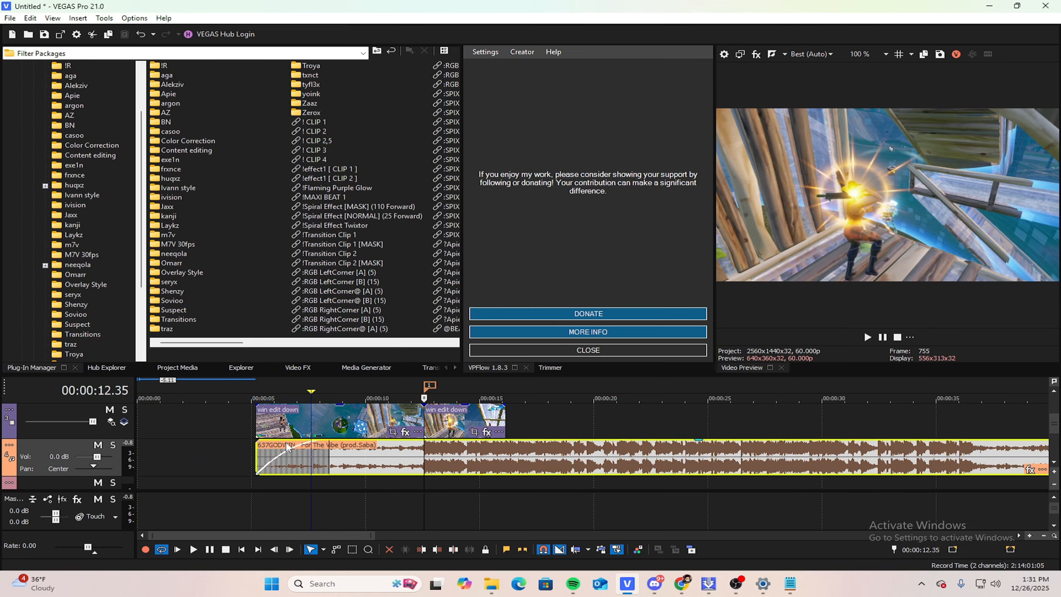
drag(353, 459, 180, 450)
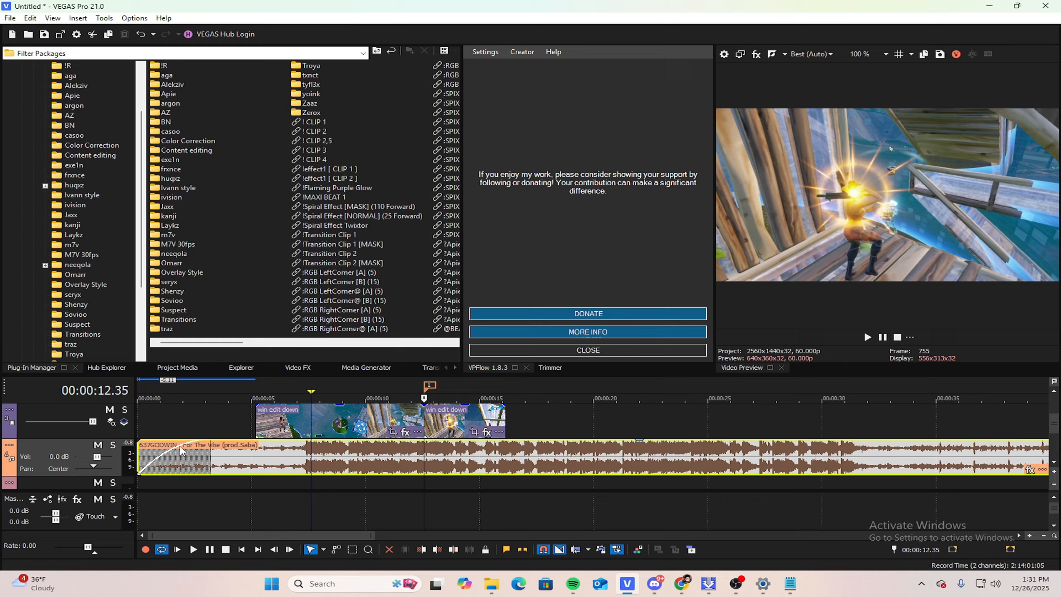
Step: Move the first clip piece to the timeline start and place the second piece directly after it, on the song's drop
click(145, 425)
drag(311, 420, 193, 421)
drag(432, 419, 330, 420)
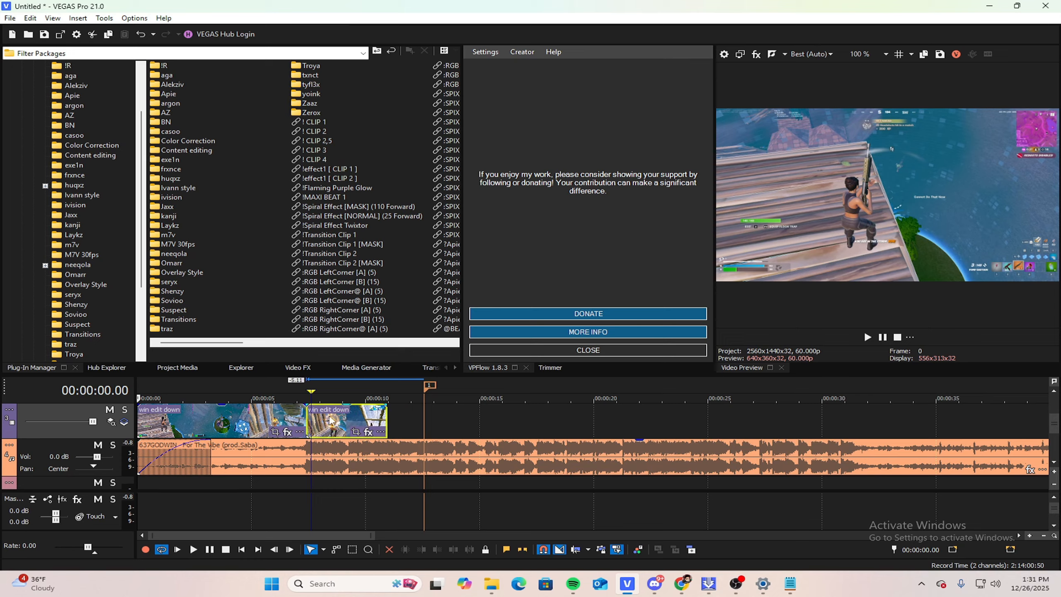
Step: Add a fade-in of about 3.2 seconds to the first clip piece, matching the length of the song's fade-in
click(178, 426)
click(144, 416)
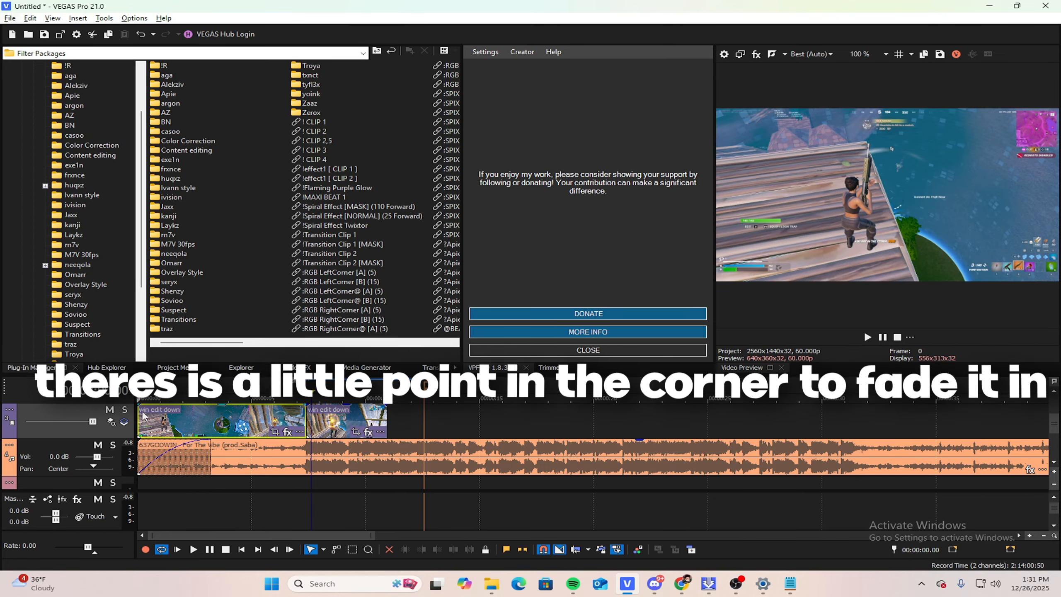
click(148, 416)
scroll(191, 418, up, 2)
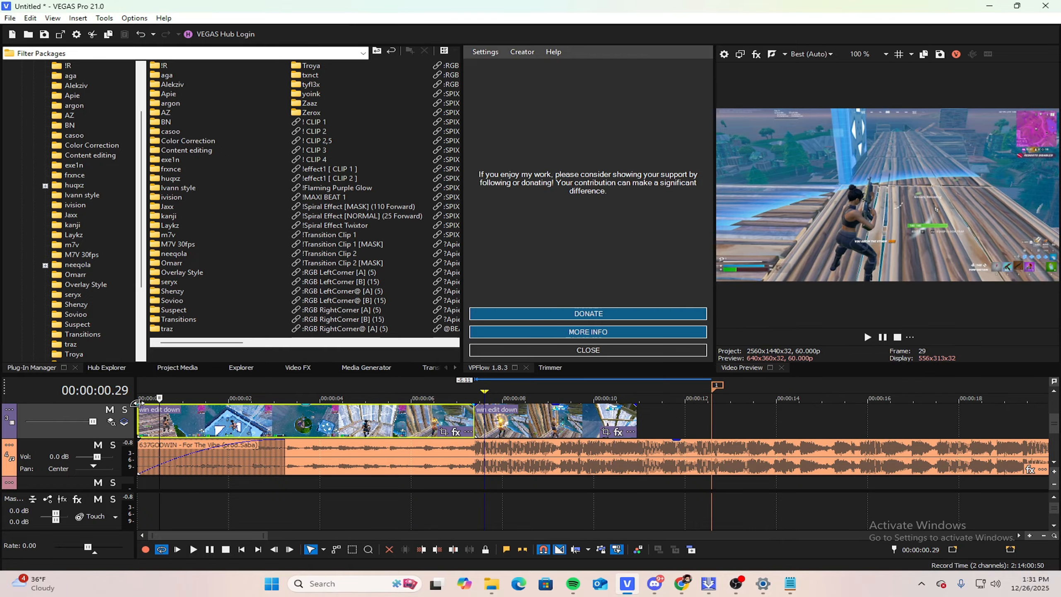
drag(137, 403, 284, 411)
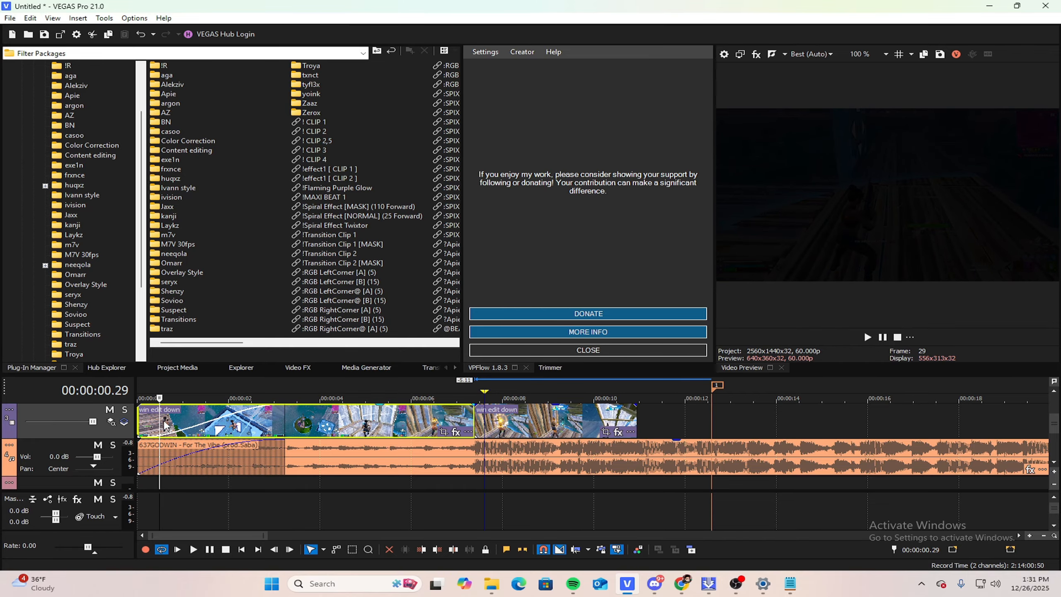
Step: Play back the clip's fade-in and the cut at the song's drop to check their timing
key(space)
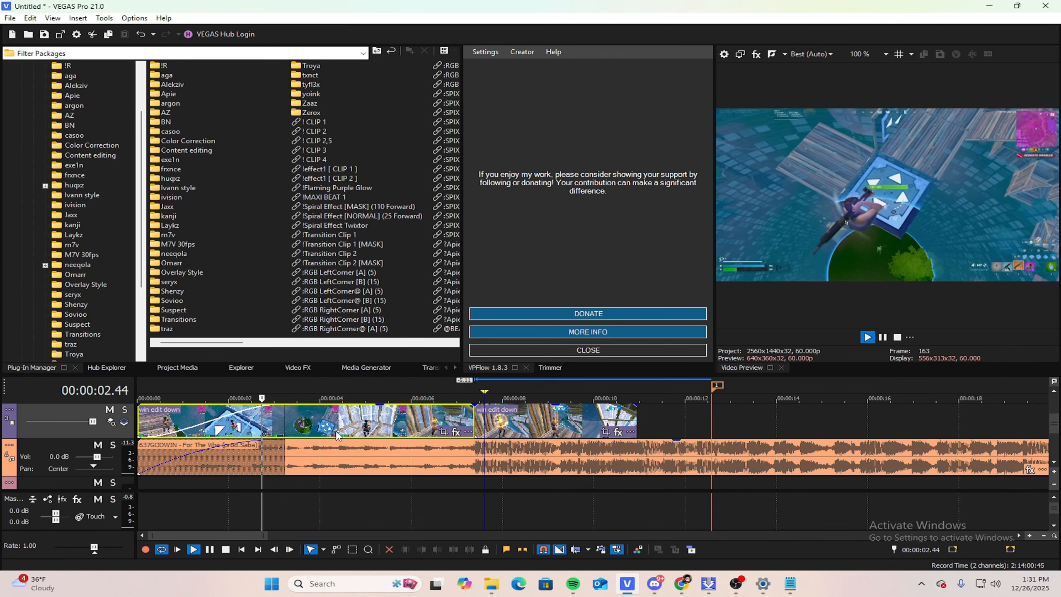
scroll(577, 425, up, 3)
scroll(651, 417, down, 2)
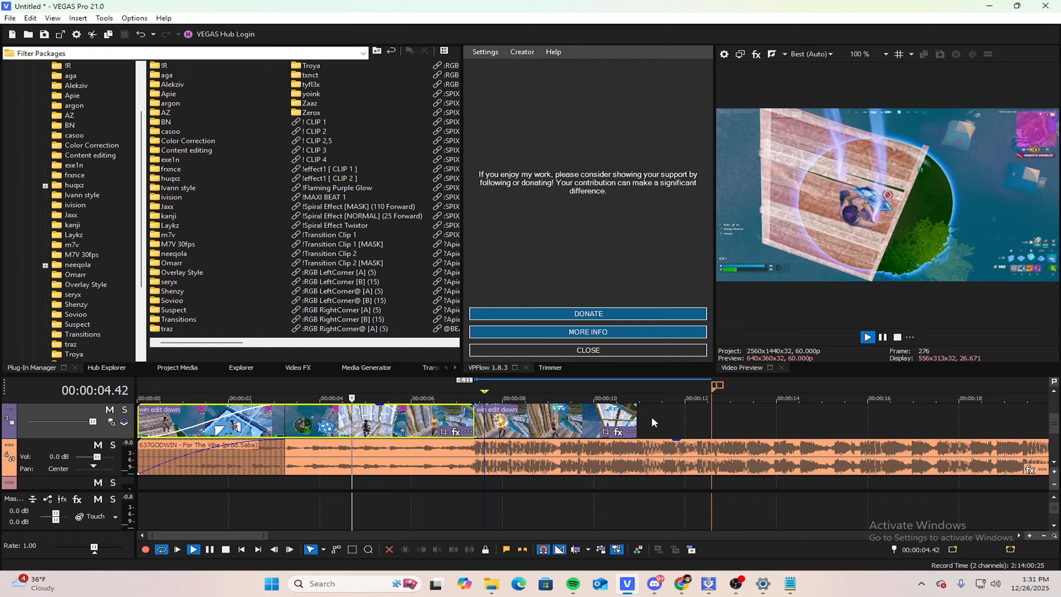
scroll(694, 416, up, 1)
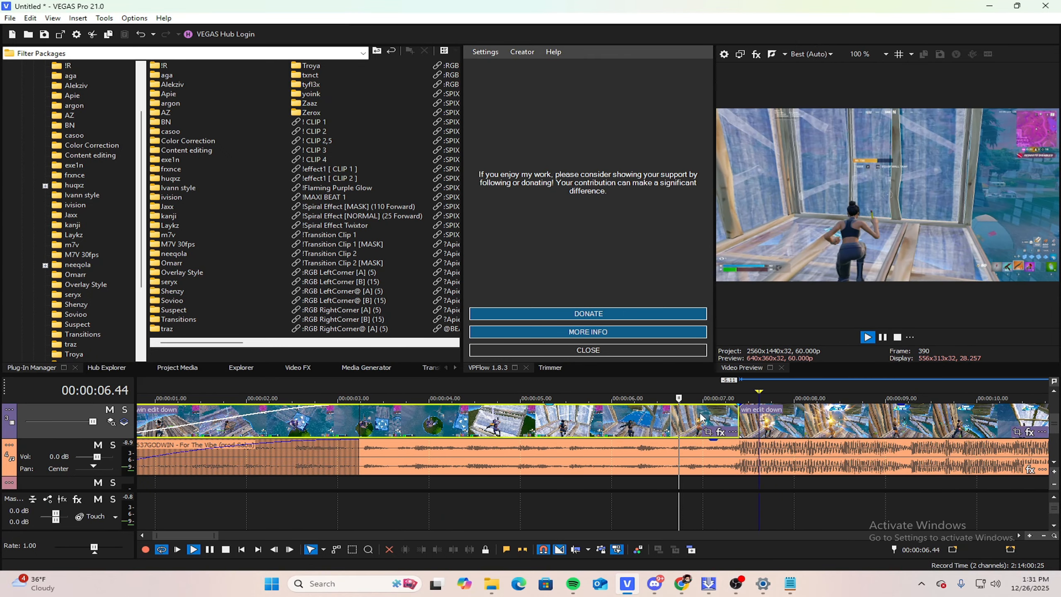
key(space)
click(537, 414)
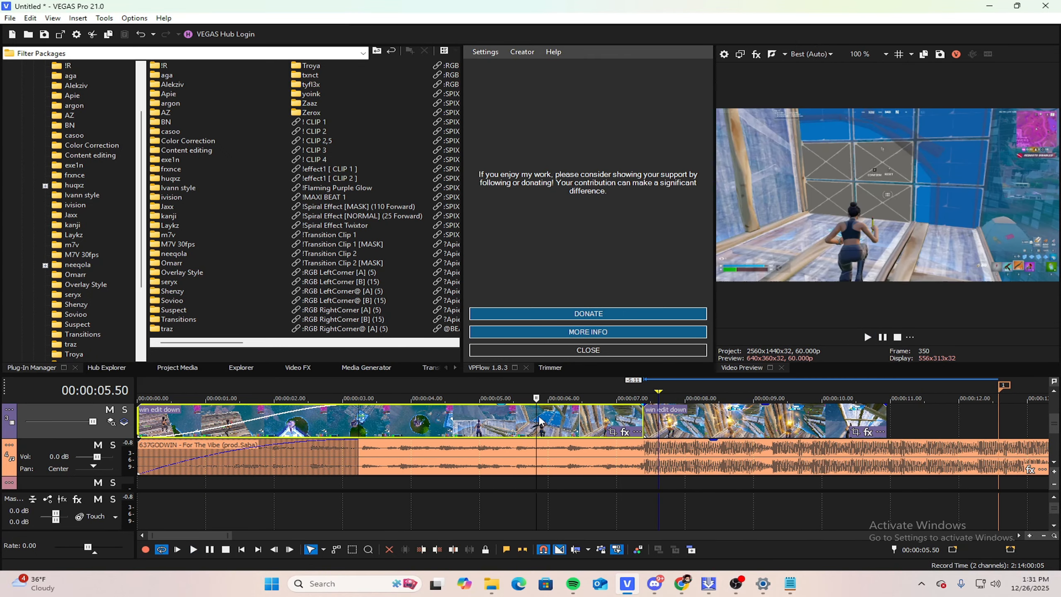
key(space)
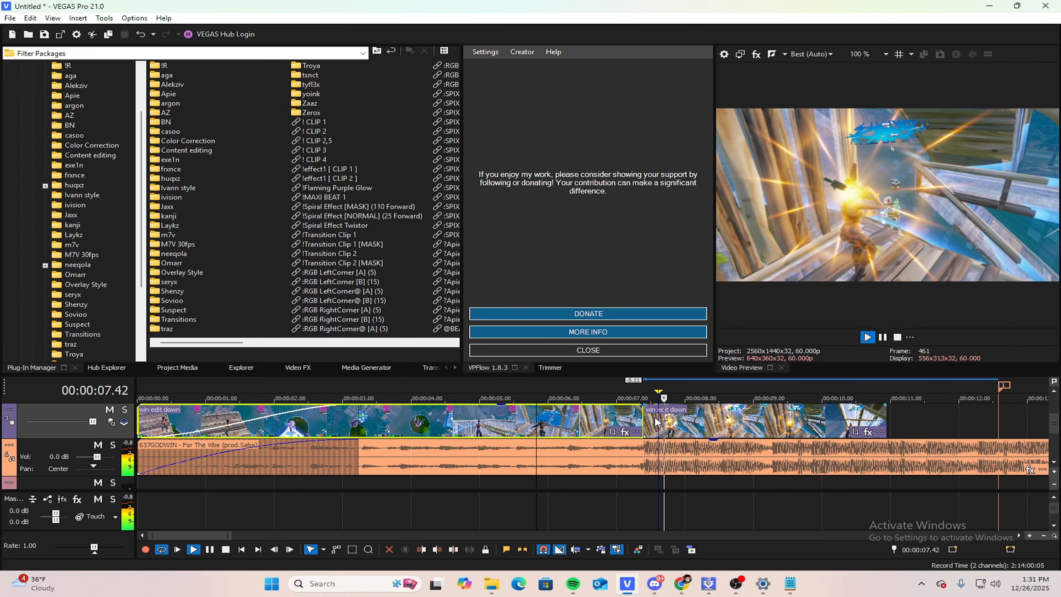
key(space)
Step: Delete the second clip piece and extend the end of the remaining piece to about 10.9 seconds
click(645, 415)
scroll(667, 418, down, 3)
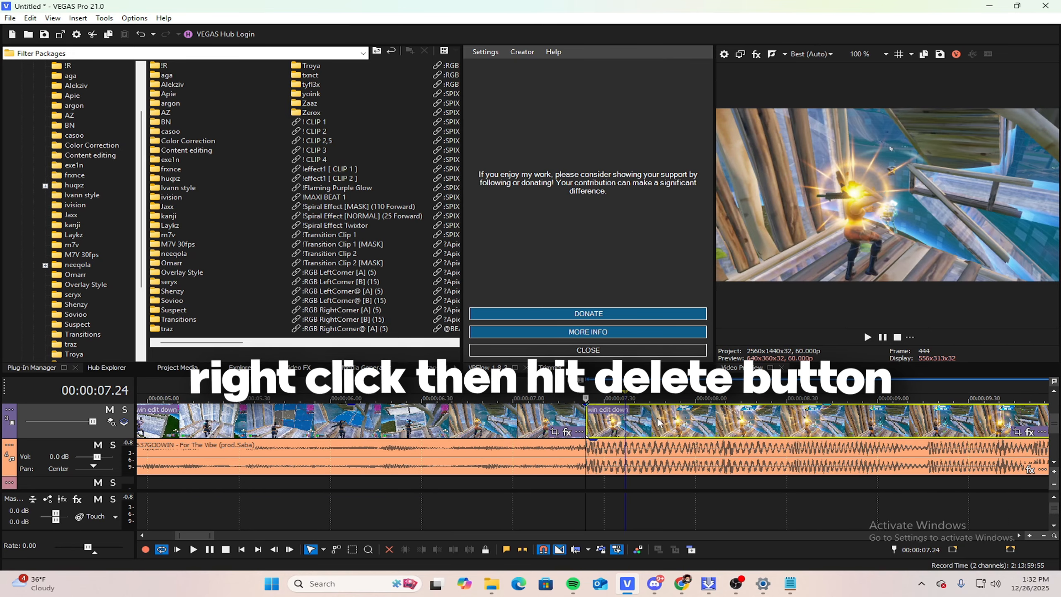
right_click(566, 418)
click(585, 260)
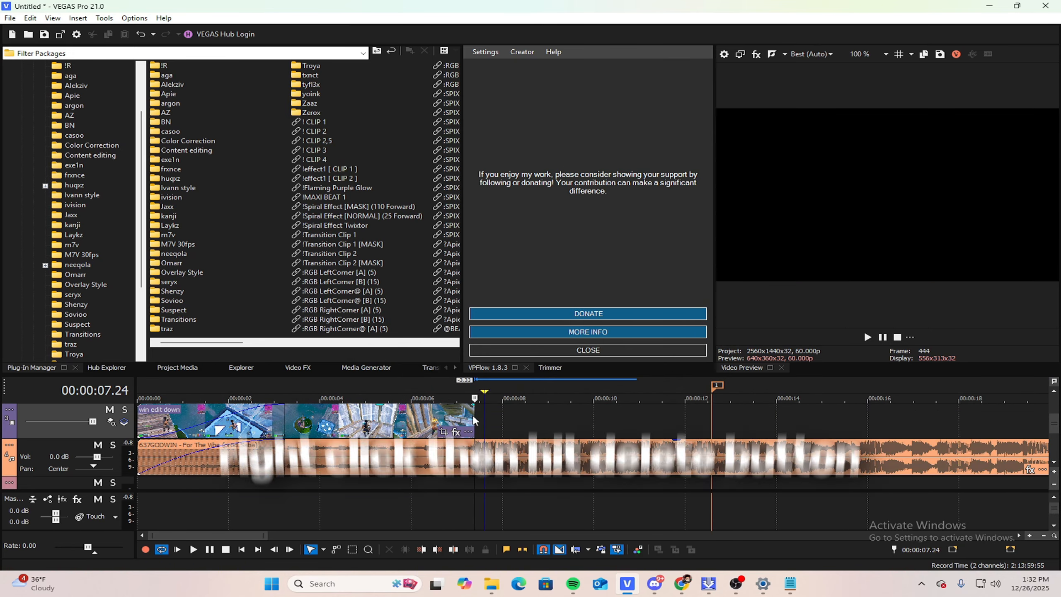
drag(475, 417, 652, 408)
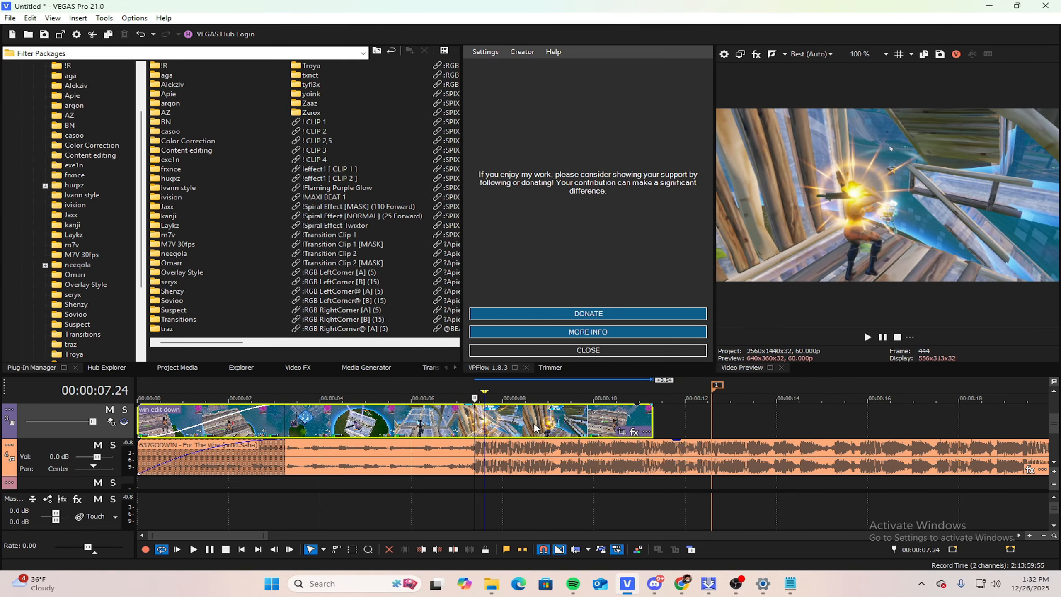
scroll(501, 418, down, 3)
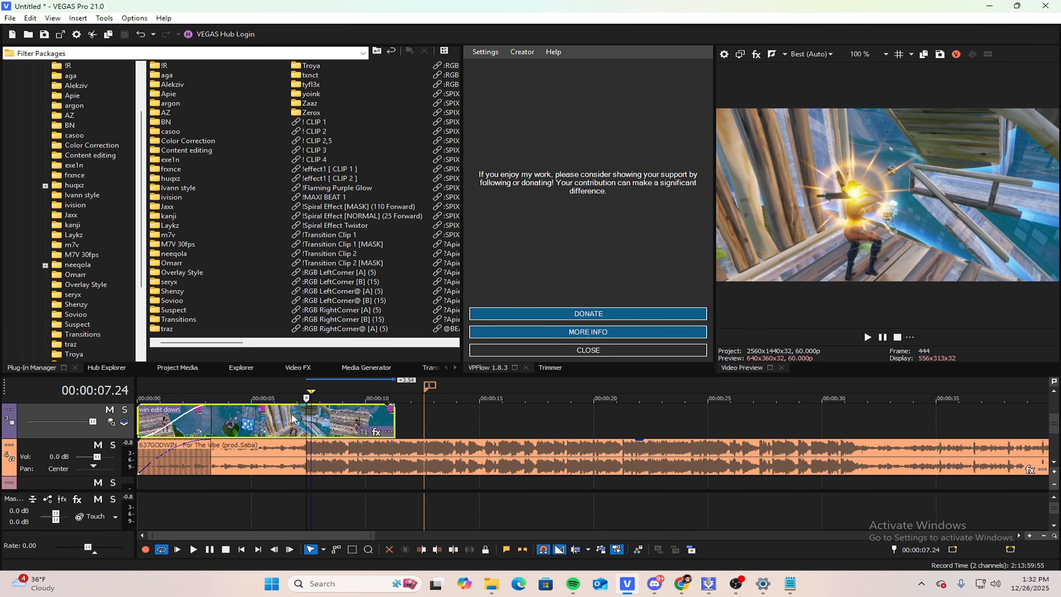
mouse_move(393, 420)
mouse_down()
mouse_move(370, 420)
mouse_move(388, 419)
mouse_up()
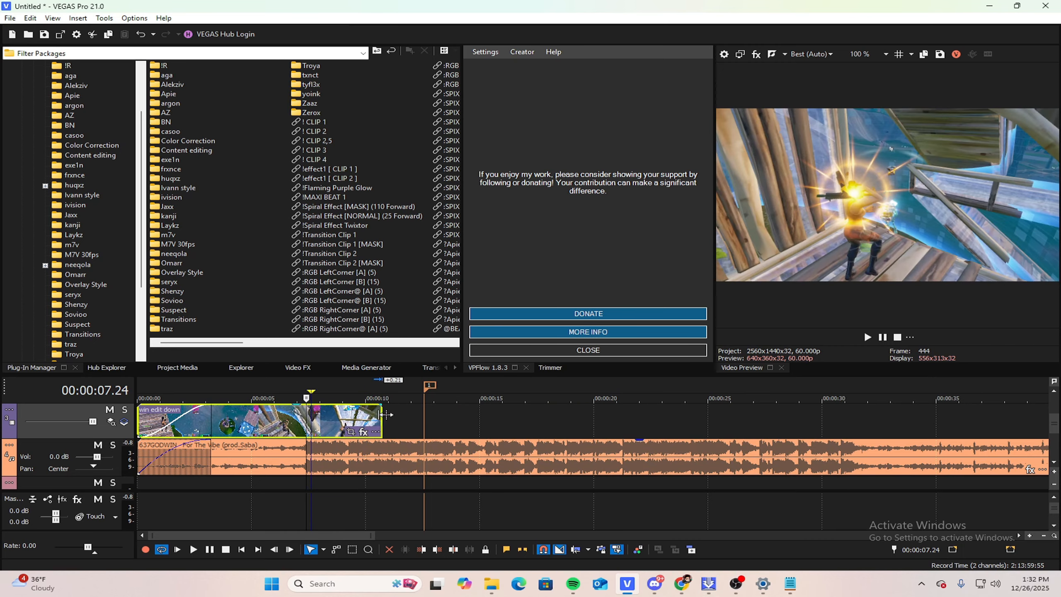
Step: Play from the drop at 00:00:07.24 and examine how the extended clip lines up with the waveform
scroll(391, 418, down, 1)
scroll(391, 422, up, 8)
key(space)
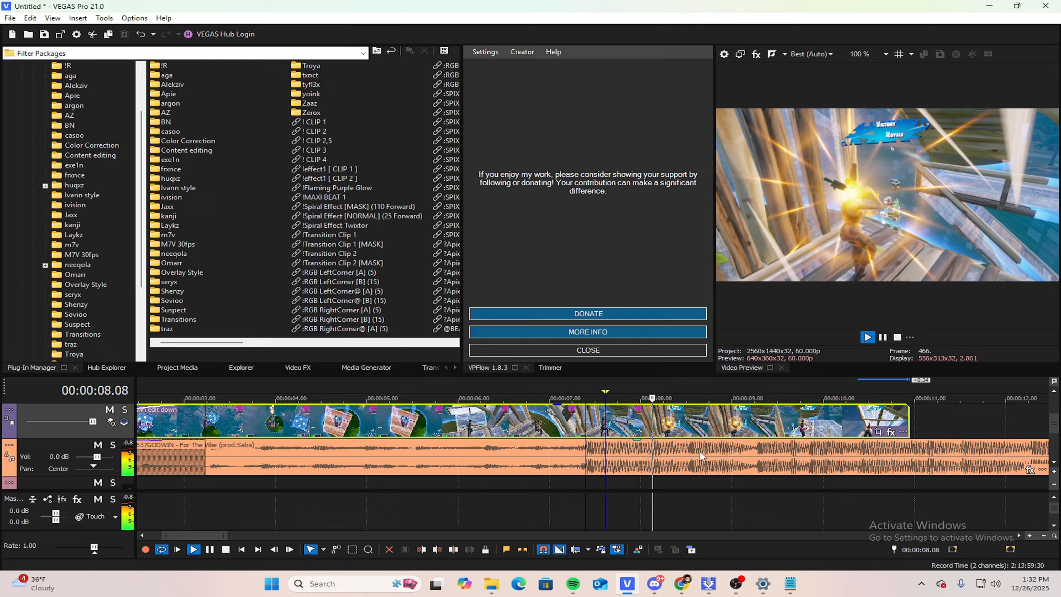
key(space)
scroll(762, 456, down, 6)
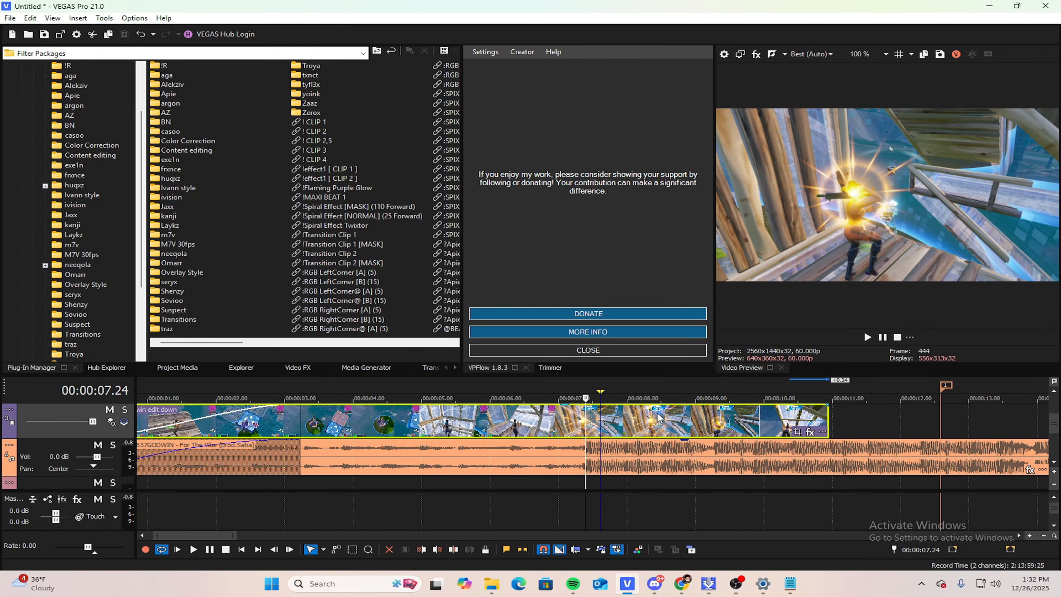
scroll(652, 423, up, 8)
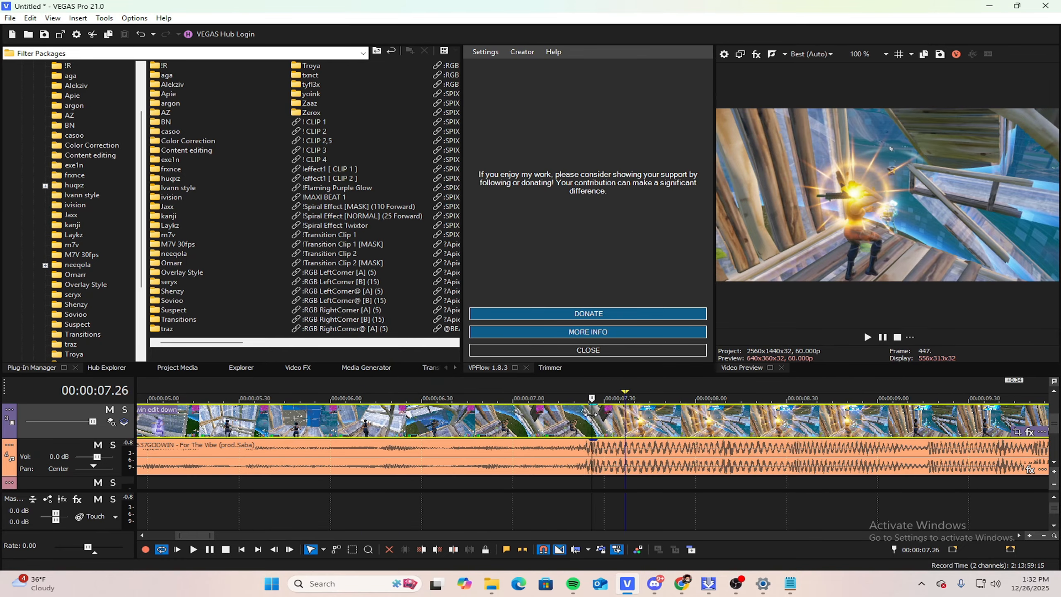
scroll(681, 420, down, 4)
scroll(683, 418, up, 3)
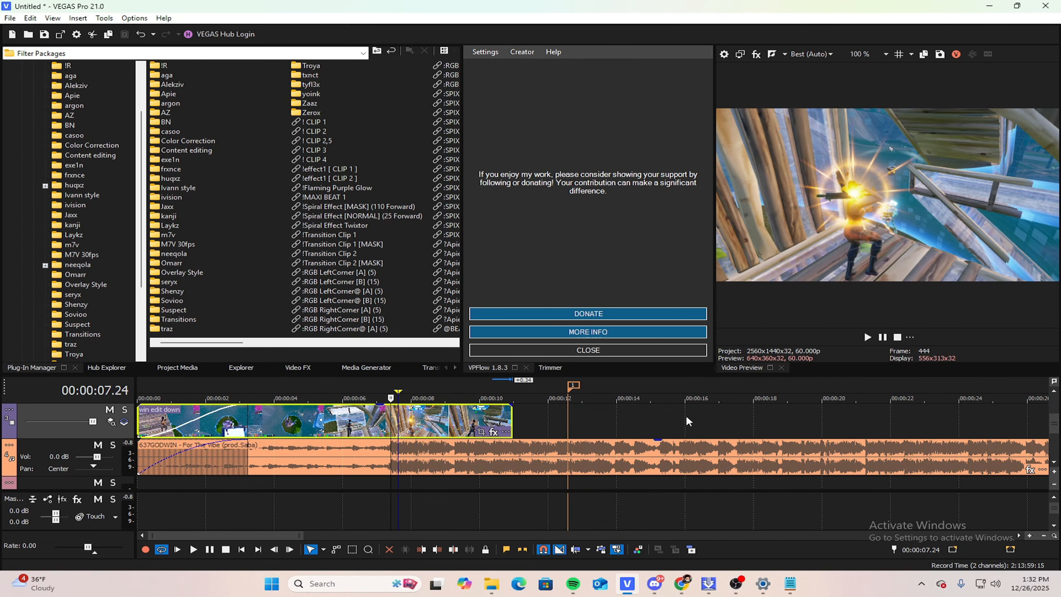
Step: Split the clip at 00:00:08.08 and delete the piece after the split
key(space)
click(687, 456)
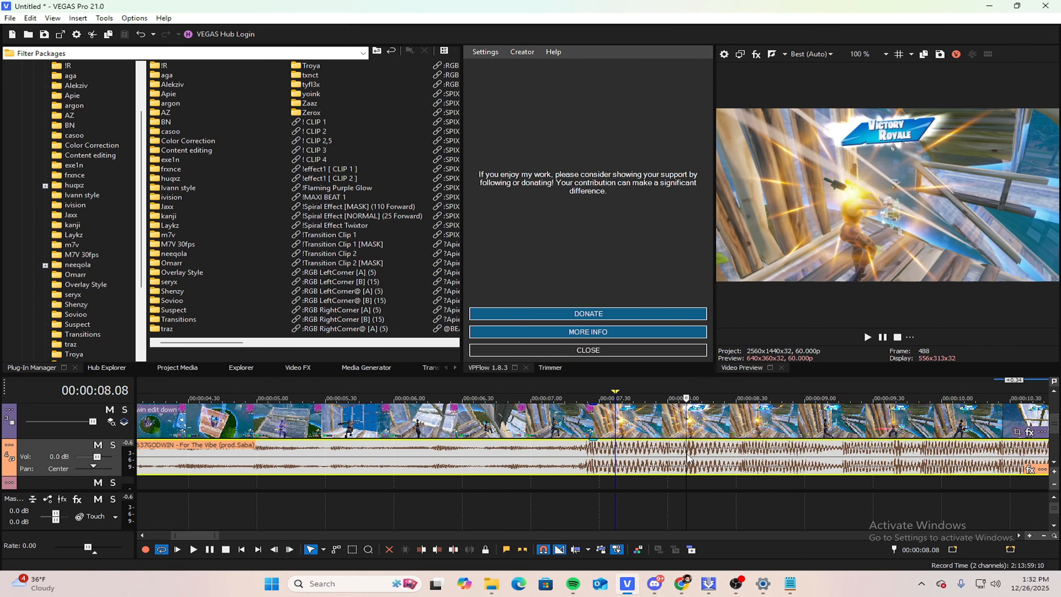
click(688, 439)
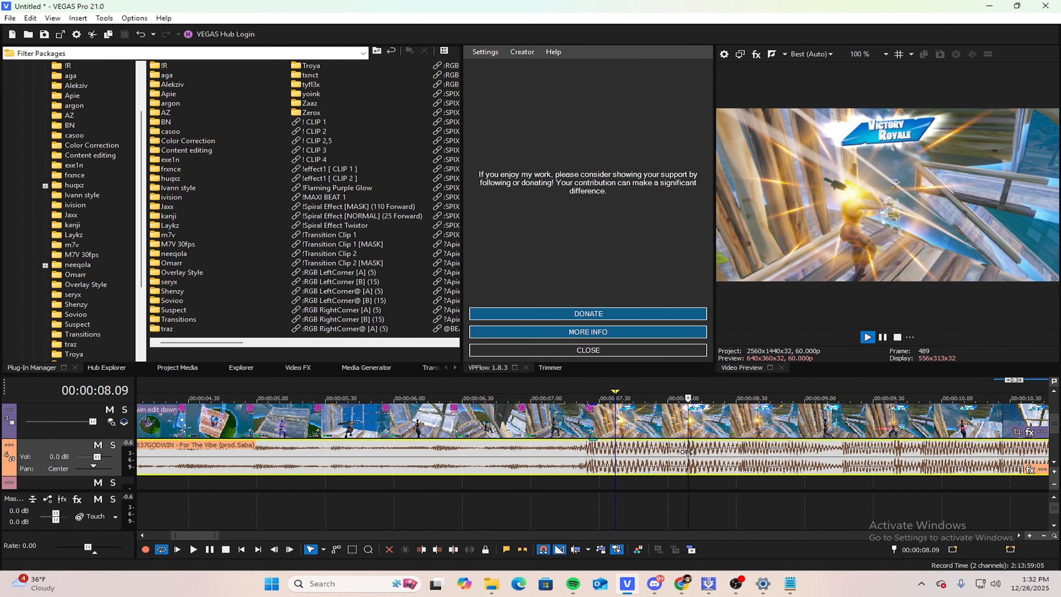
click(690, 429)
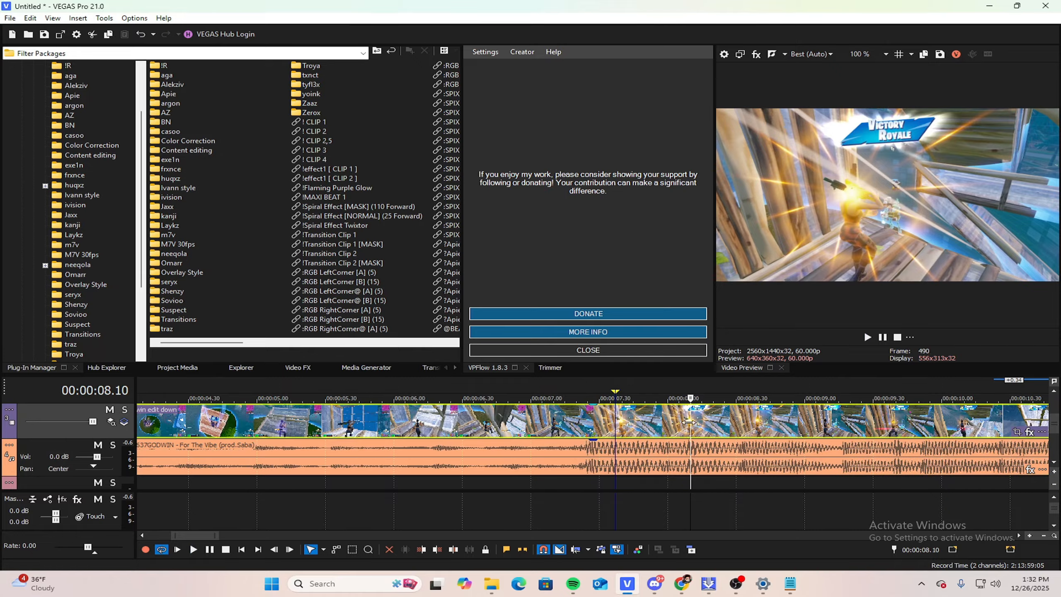
click(686, 419)
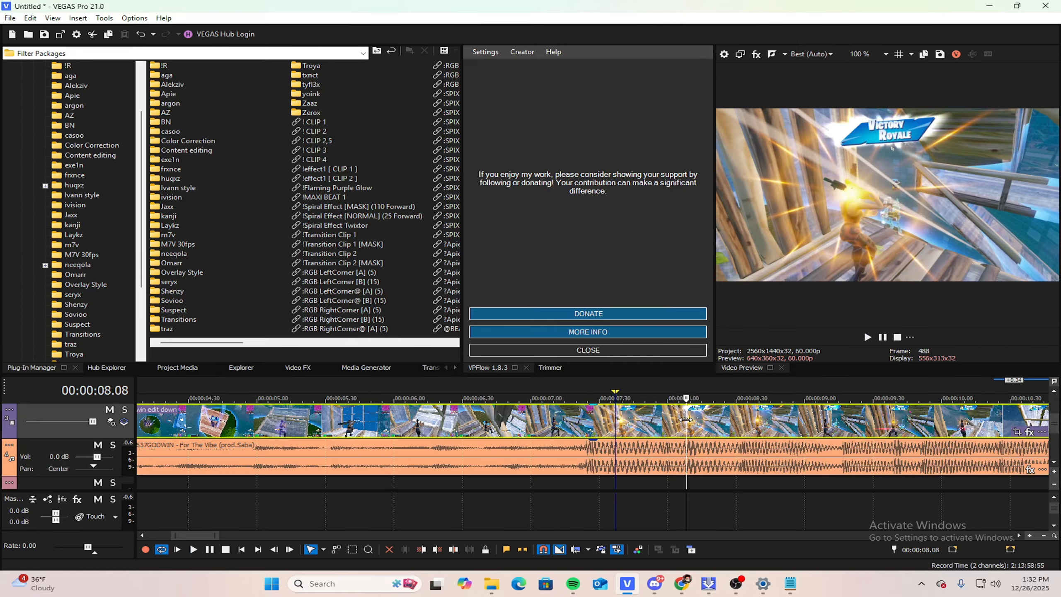
key(s)
right_click(713, 425)
click(734, 262)
scroll(704, 439, down, 5)
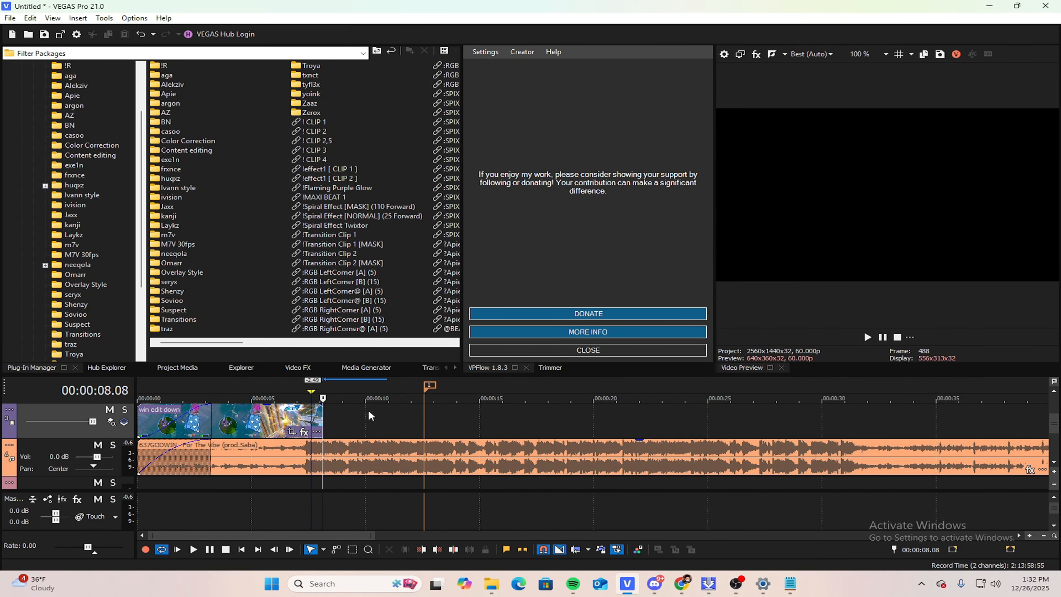
Step: Add a timeline marker at the song's drop at 00:00:07.23
click(312, 417)
scroll(311, 417, up, 5)
key(space)
key(space)
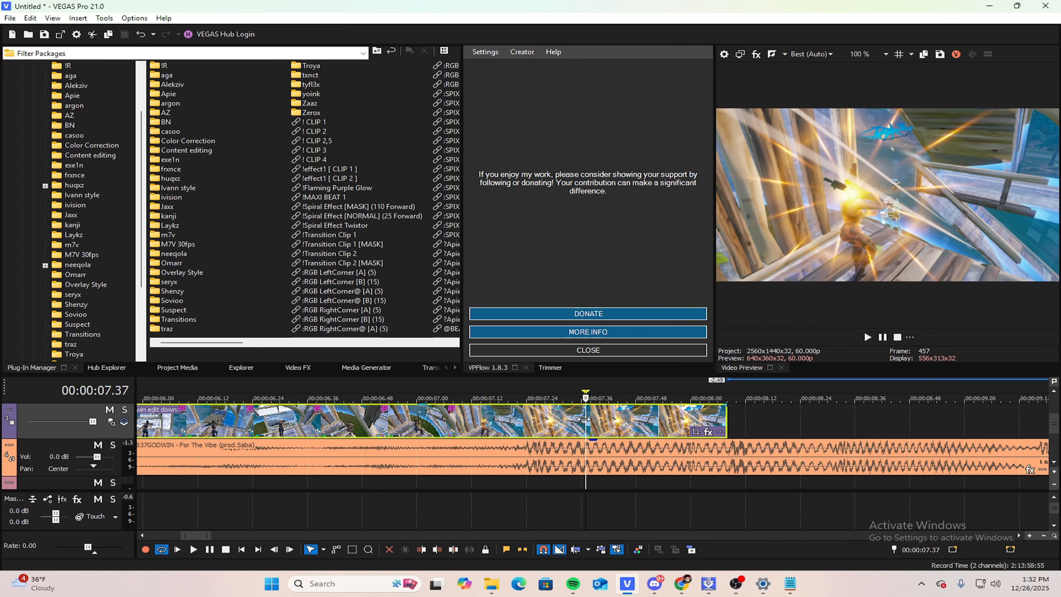
click(529, 413)
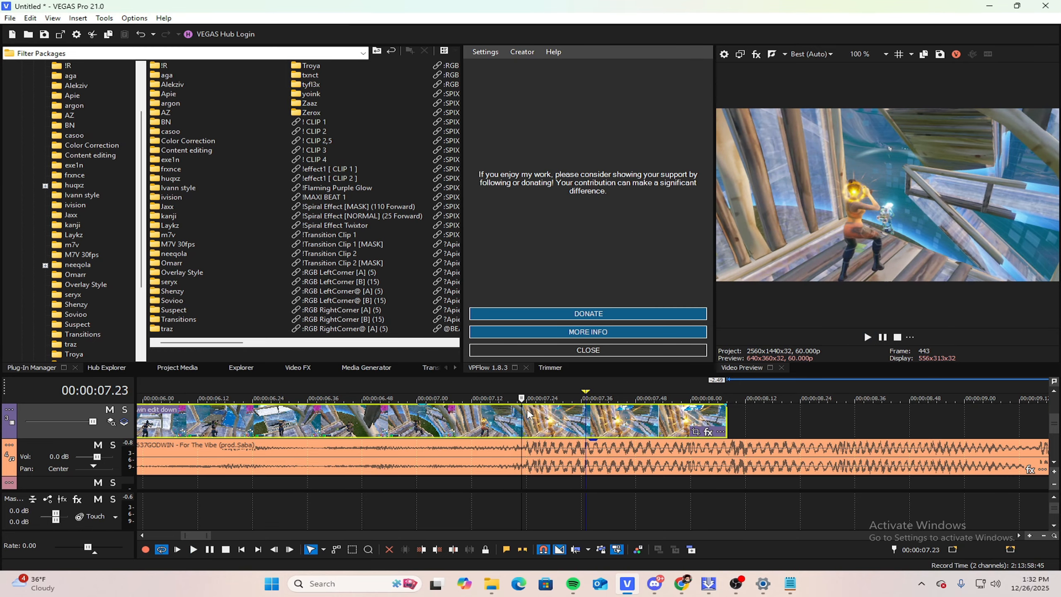
key(m)
click(522, 412)
click(588, 420)
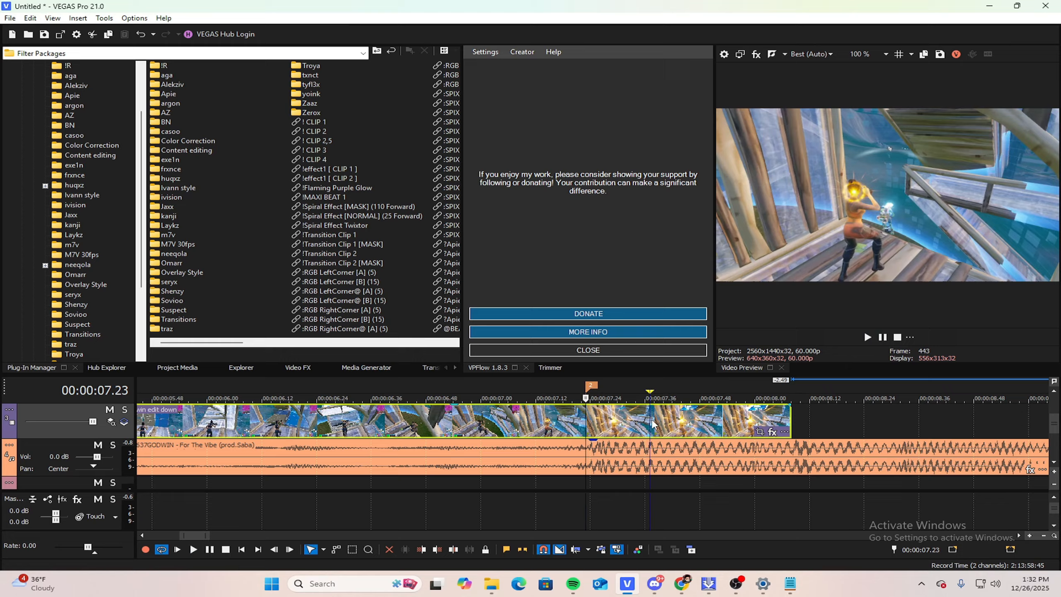
Step: Add a timeline marker for the clap at the clip's end at 00:00:08.08 and check the timing there
click(800, 417)
key(m)
click(778, 419)
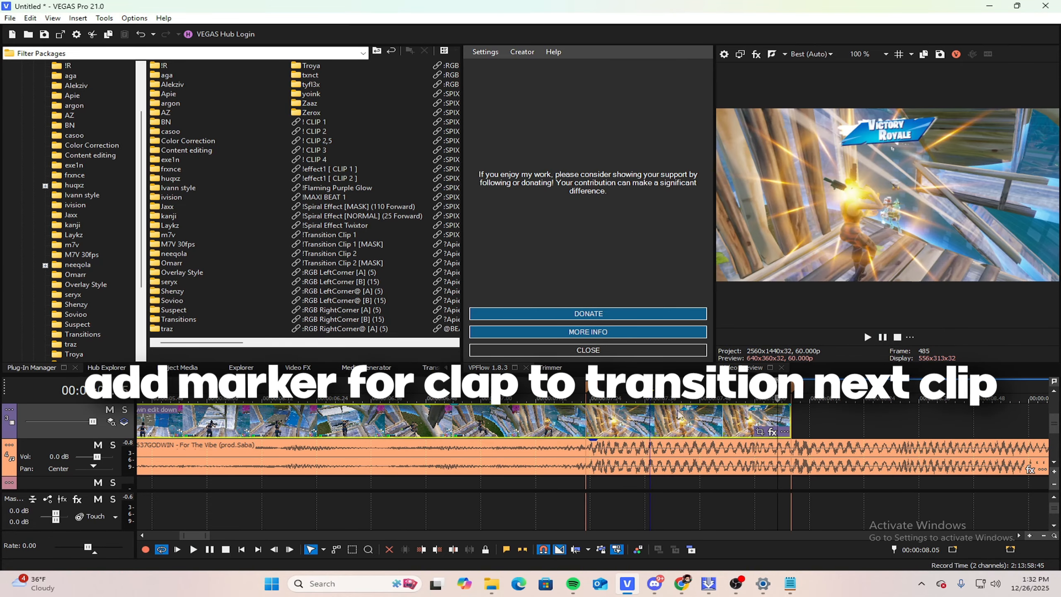
click(795, 422)
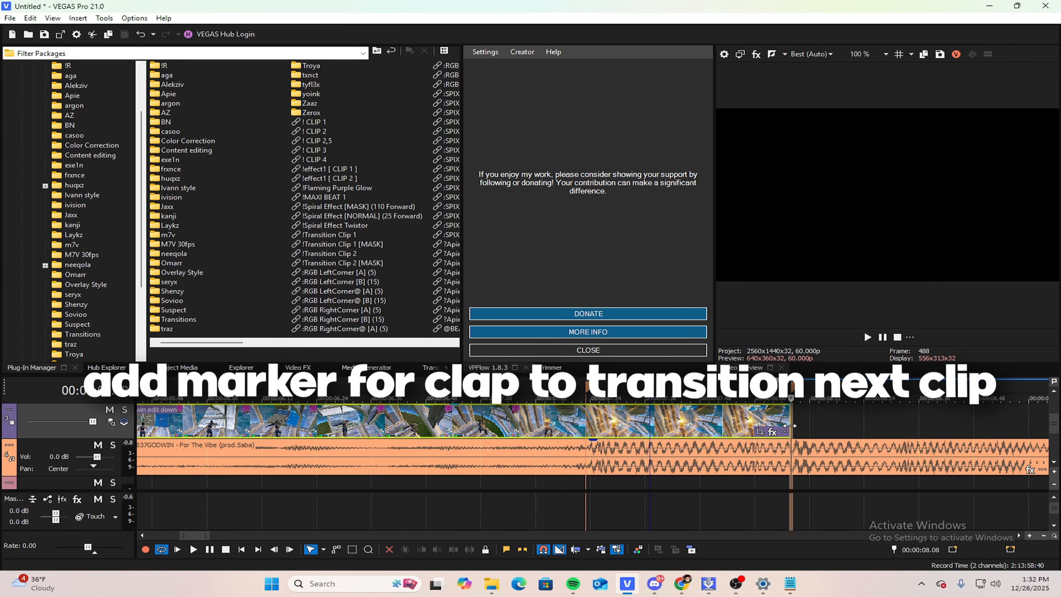
click(801, 425)
key(space)
key(space)
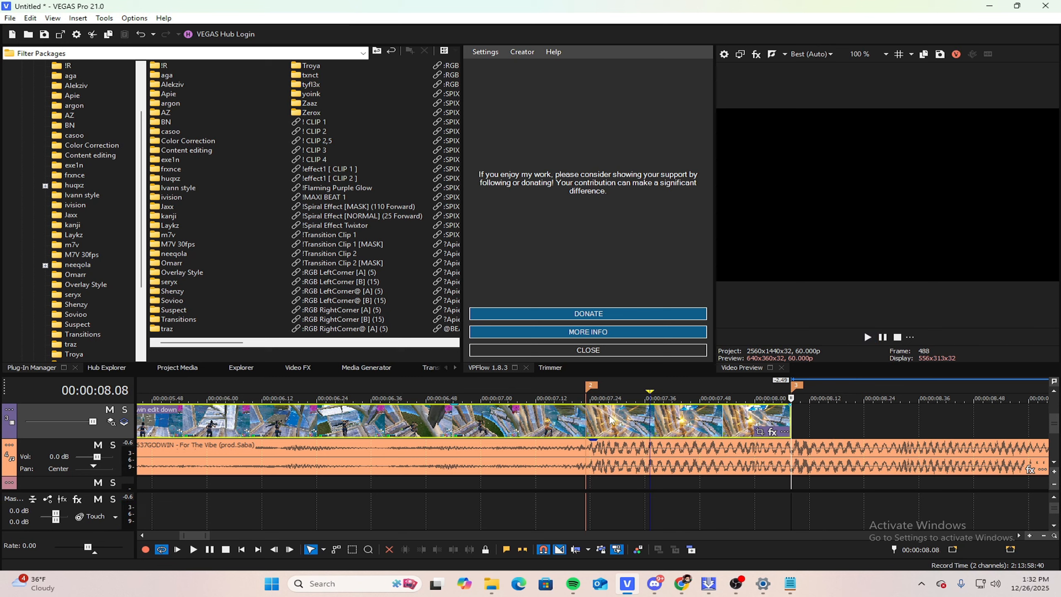
Step: Insert a velocity envelope on the win edit down clip
click(590, 424)
scroll(606, 424, up, 4)
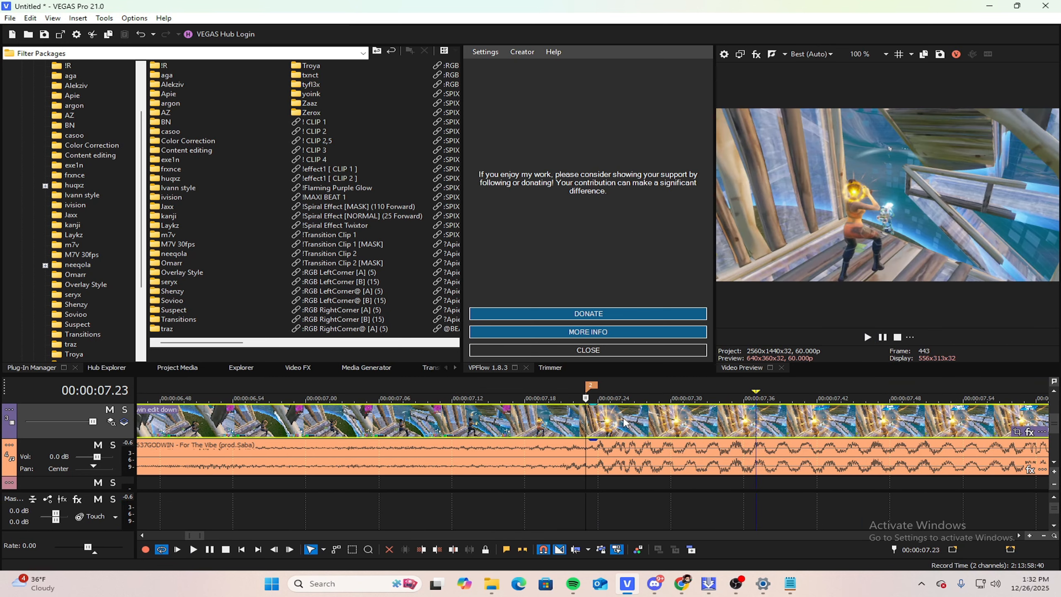
right_click(625, 422)
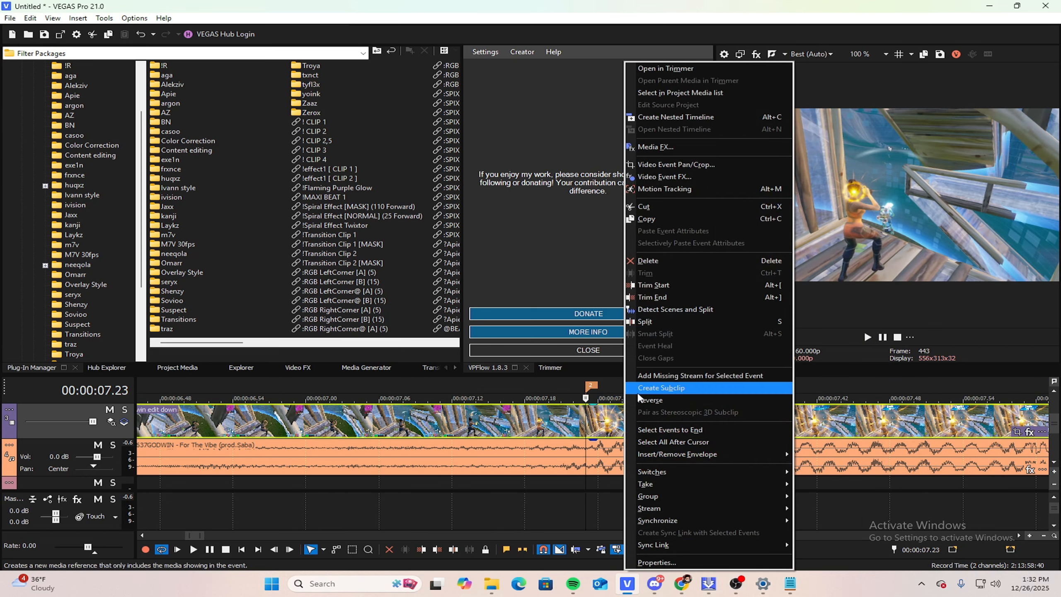
mouse_move(653, 461)
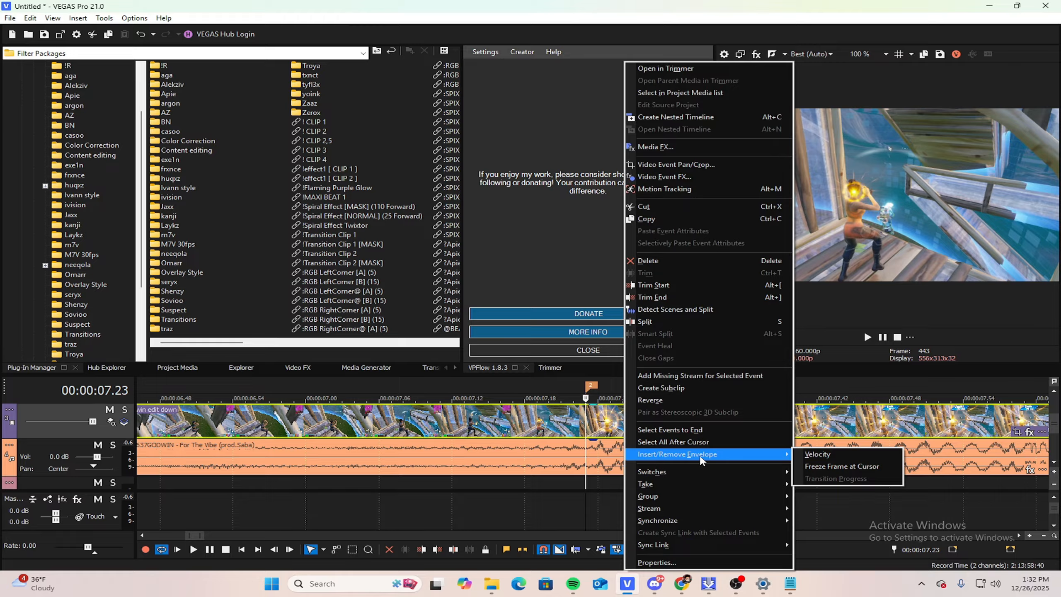
click(818, 455)
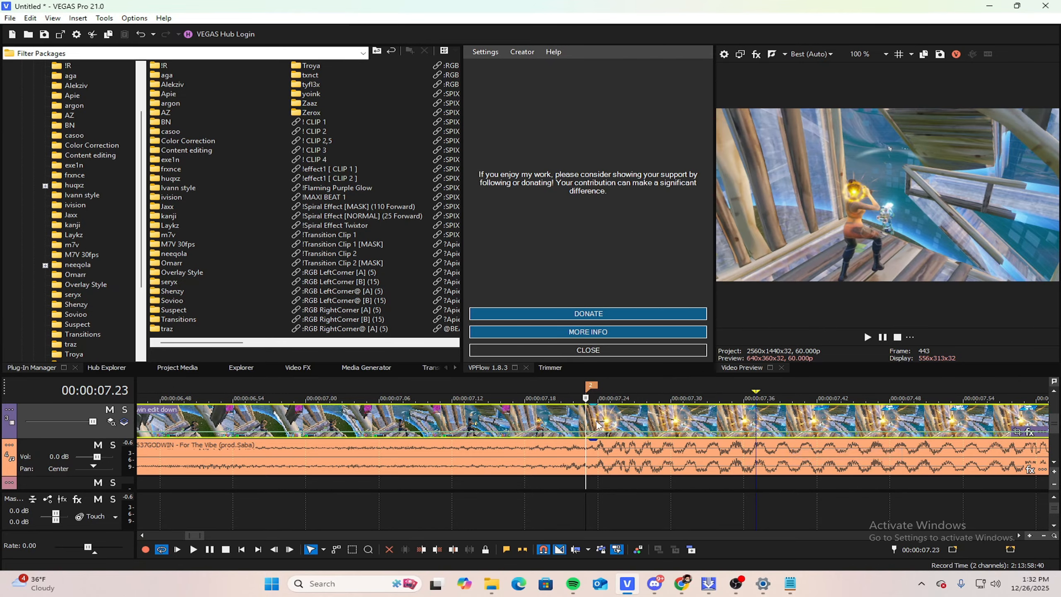
Step: Add a velocity envelope point on the clip at the drop marker, 00:00:07.23
scroll(595, 440, up, 3)
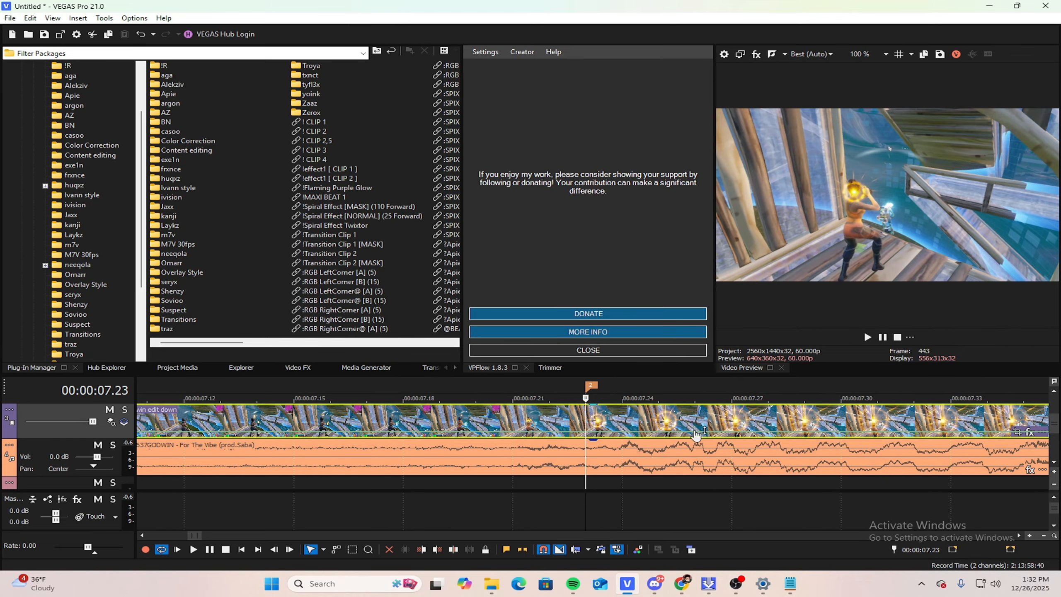
right_click(588, 433)
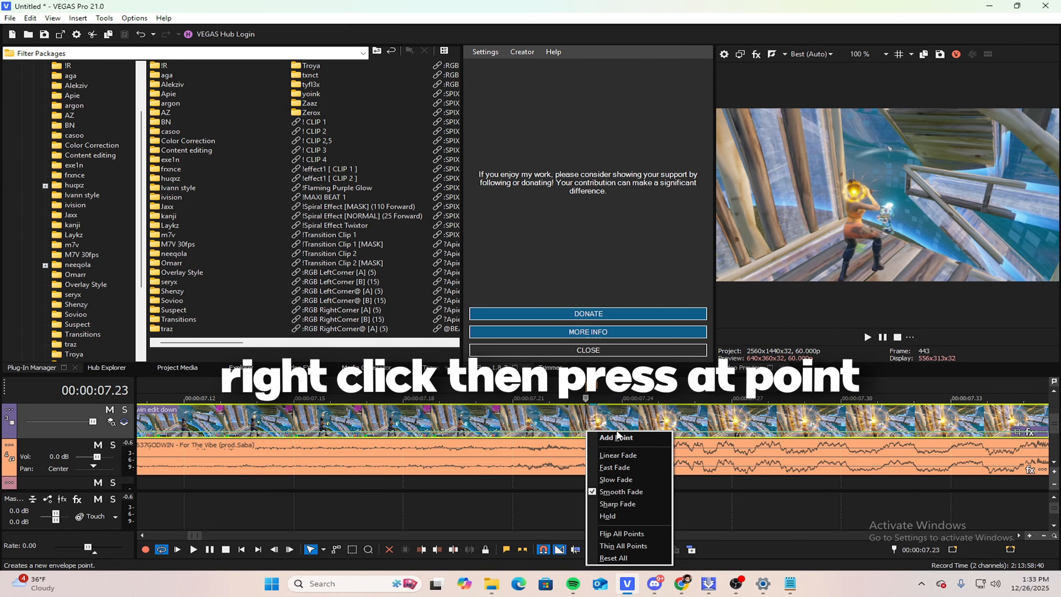
click(619, 436)
scroll(594, 424, down, 8)
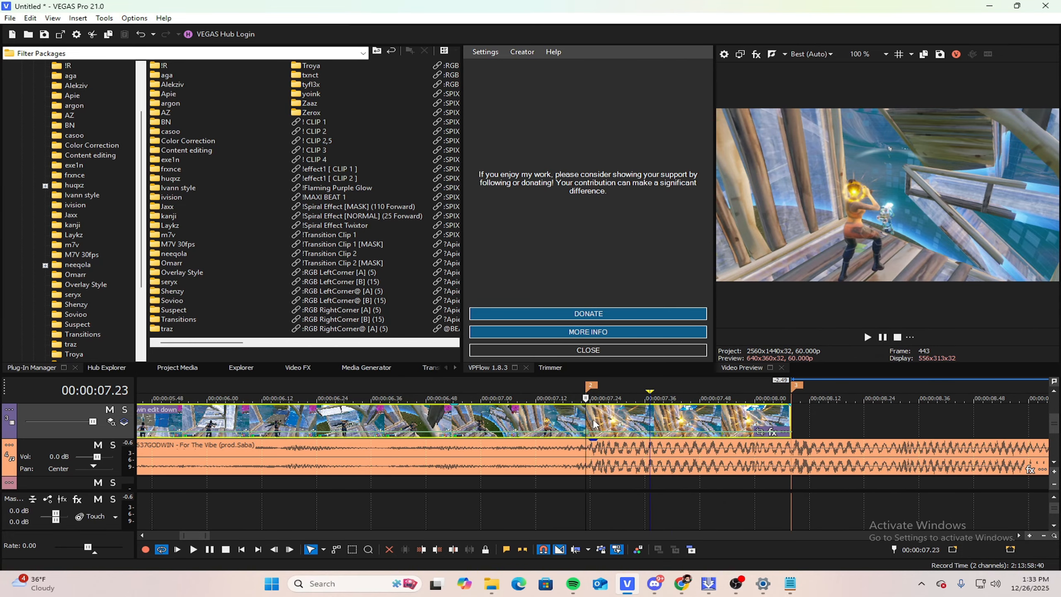
Step: Add another velocity envelope point before the drop, at 00:00:07.12
scroll(593, 422, up, 3)
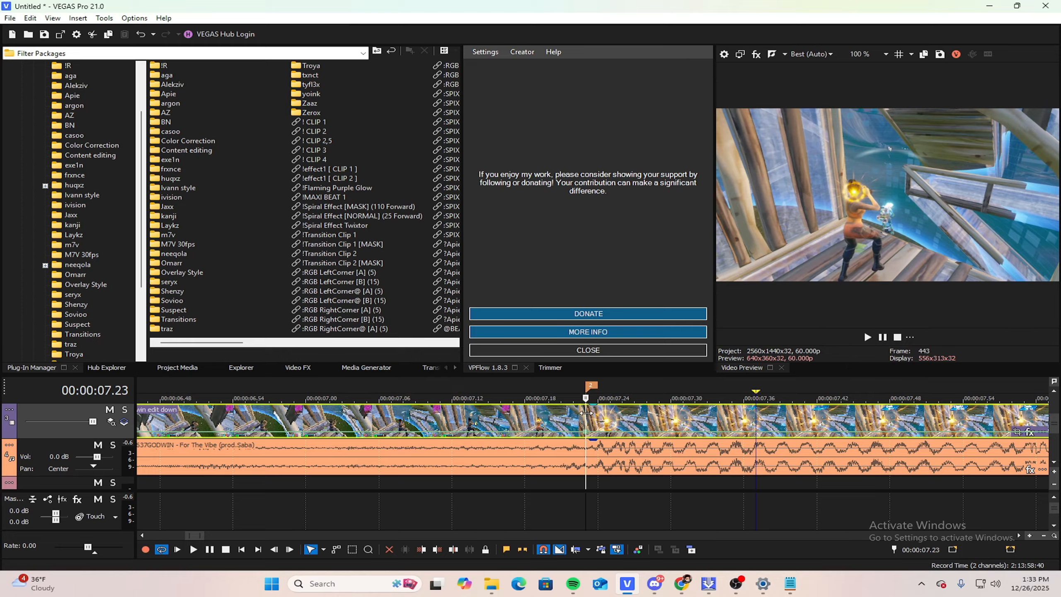
drag(586, 413, 564, 410)
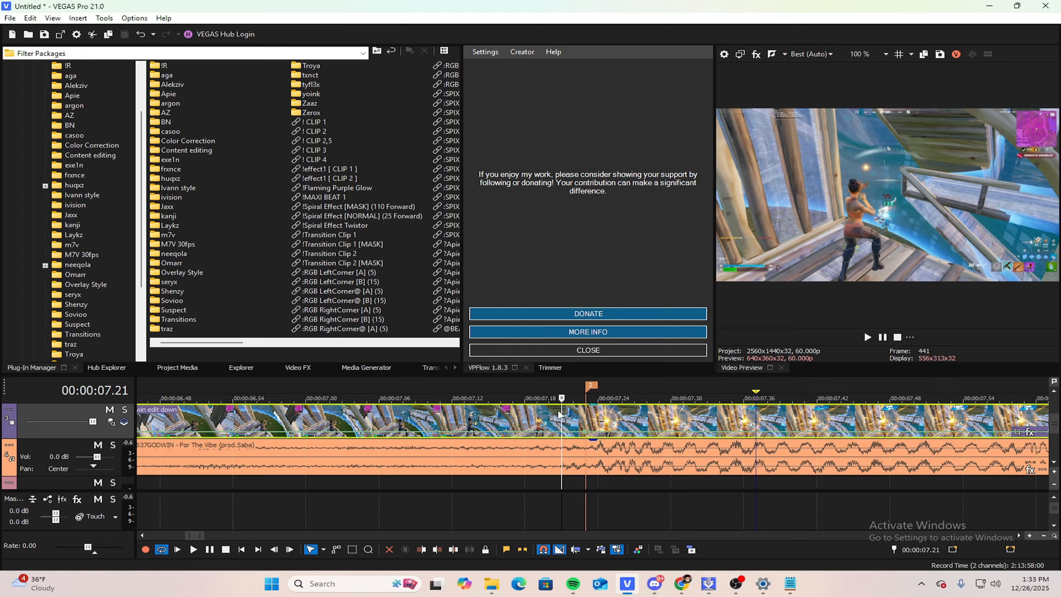
drag(561, 414, 456, 413)
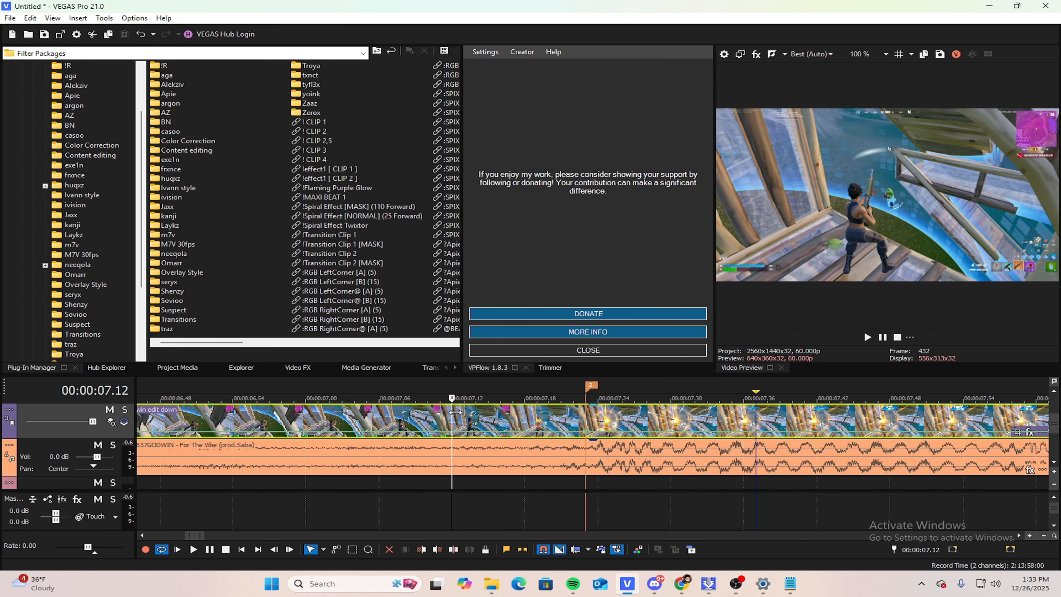
right_click(454, 433)
click(488, 439)
scroll(645, 406, down, 2)
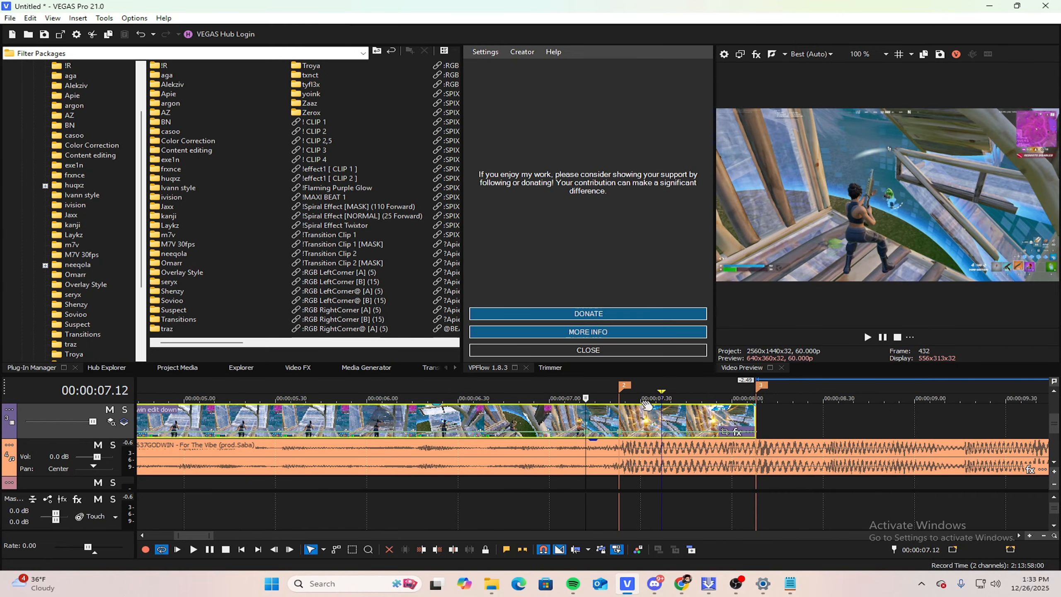
drag(583, 416, 542, 408)
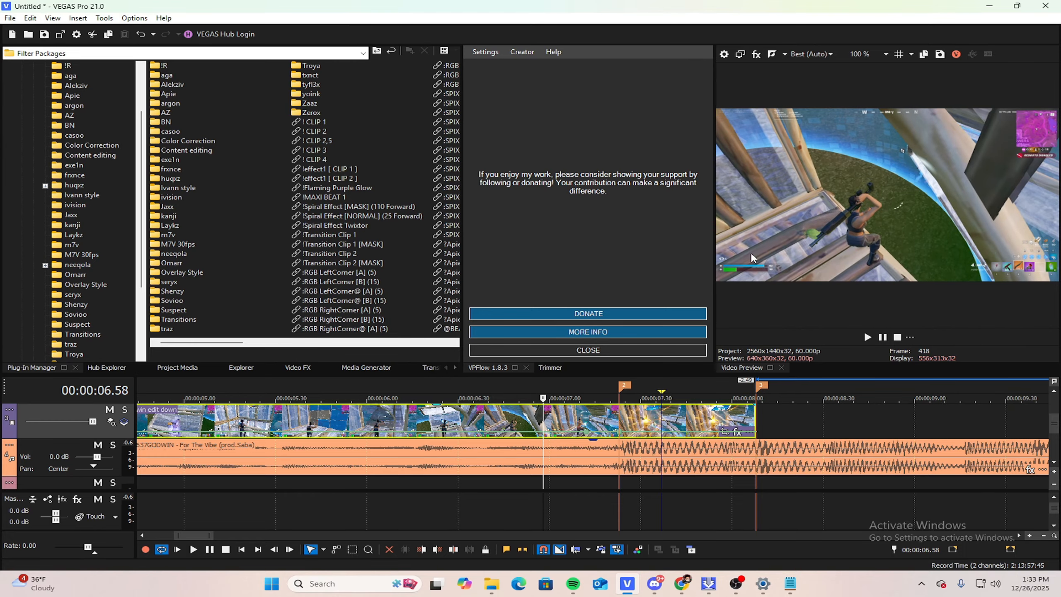
right_click(543, 435)
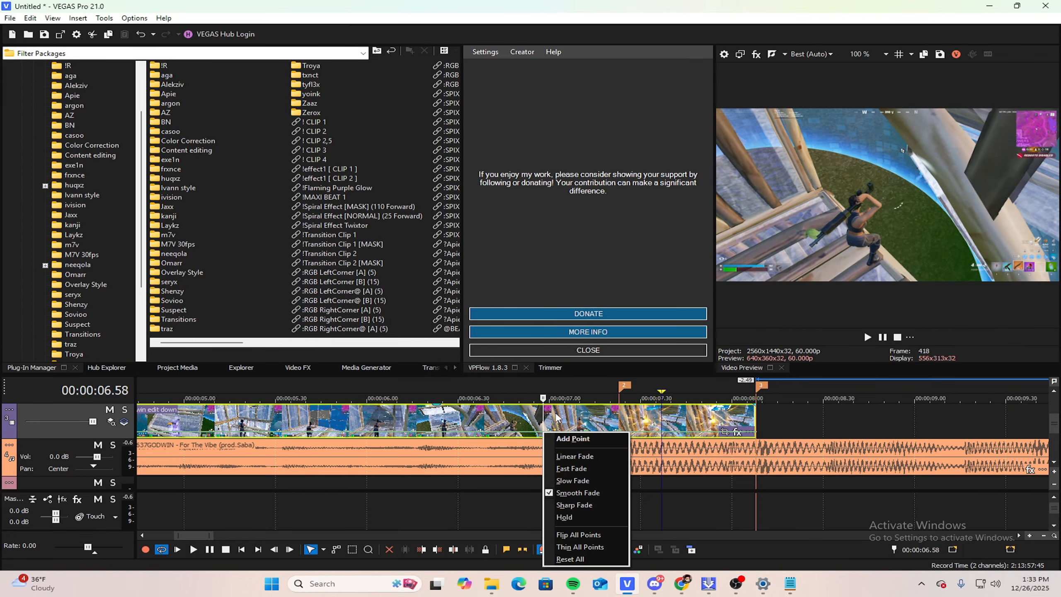
key(Escape)
Step: Move frame by frame between 00:00:07.23 and 00:00:07.26 to examine how the kill shot develops after the drop marker
mouse_move(541, 419)
mouse_down()
mouse_move(631, 414)
mouse_move(618, 414)
mouse_up()
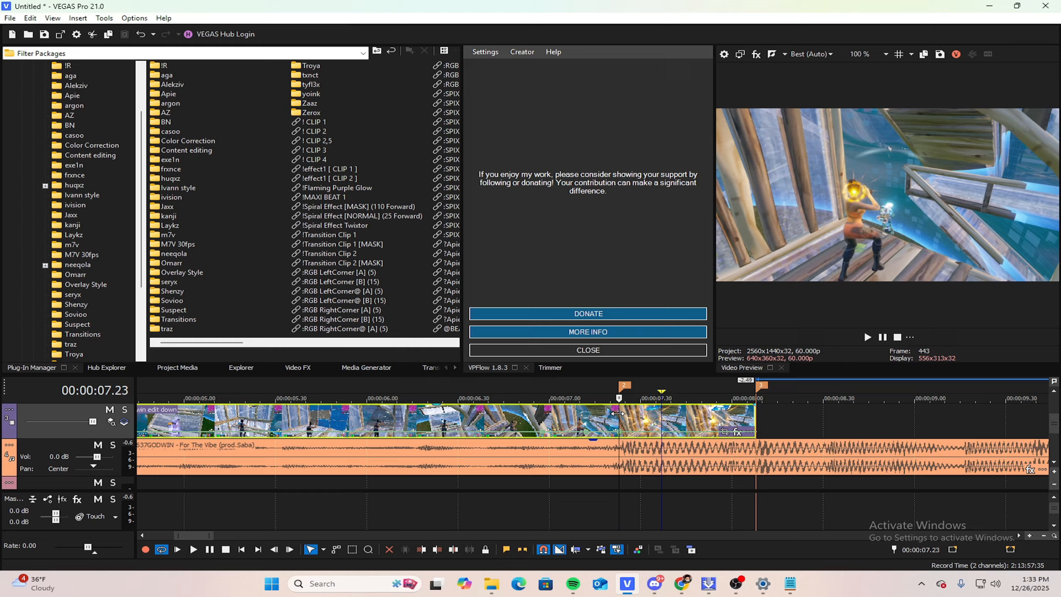
key(Right)
key(Right)
key(Right)
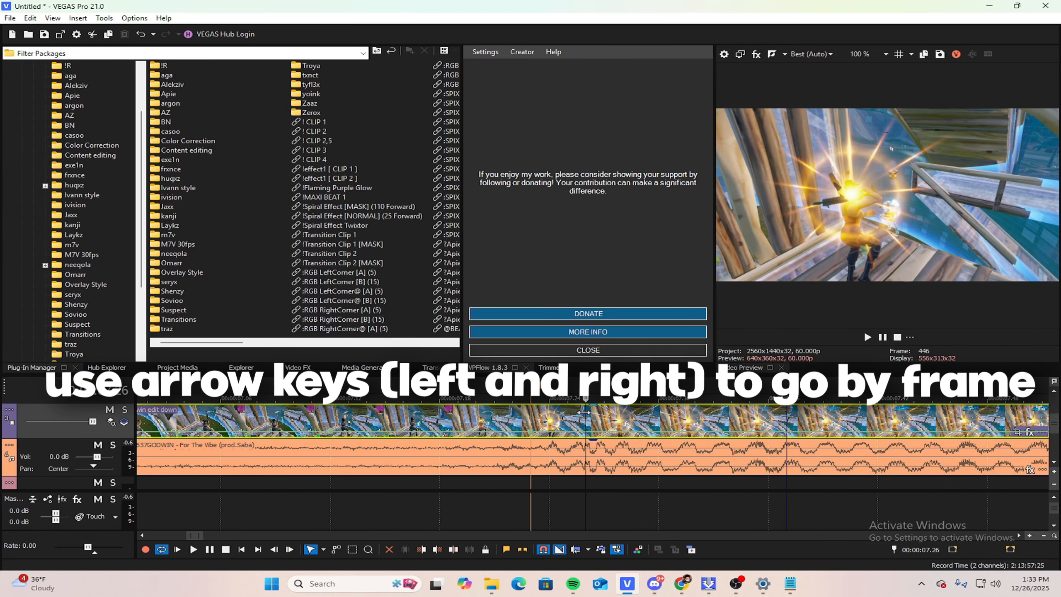
scroll(583, 456, up, 5)
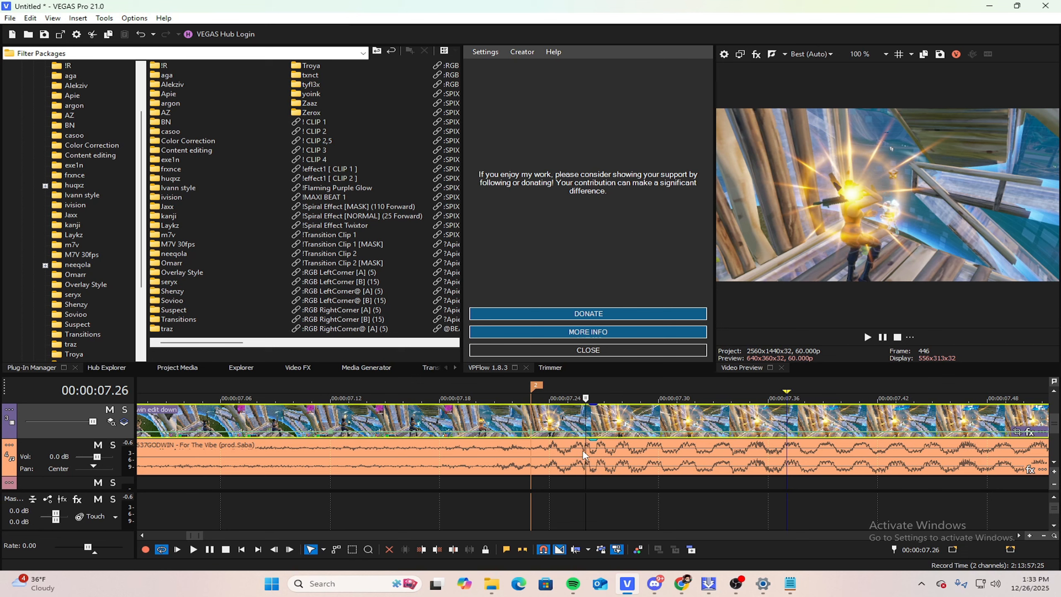
key(Left)
key(Left)
key(Left)
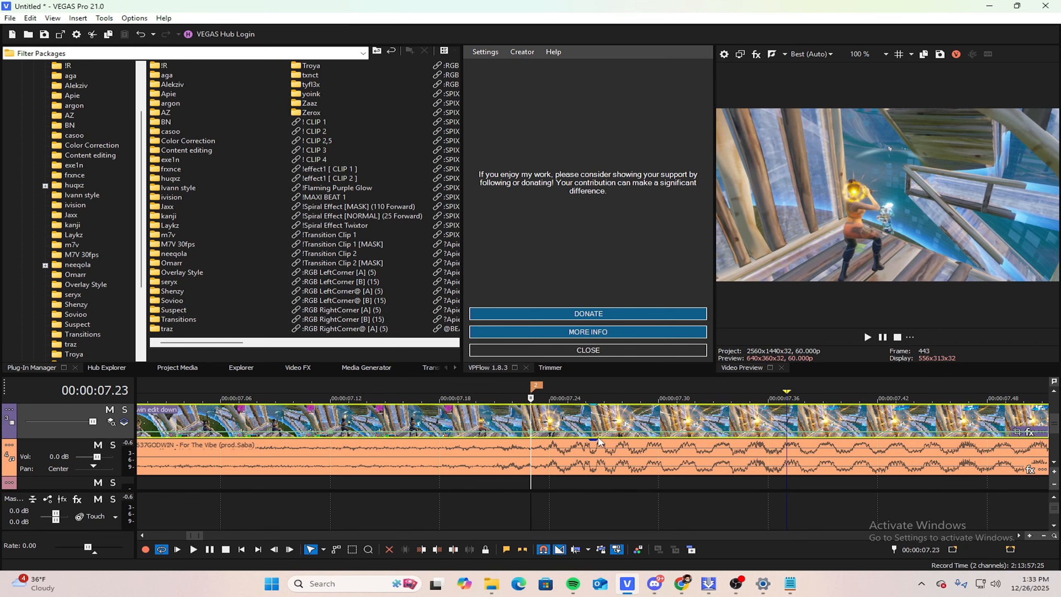
key(Right)
key(Right)
key(Right)
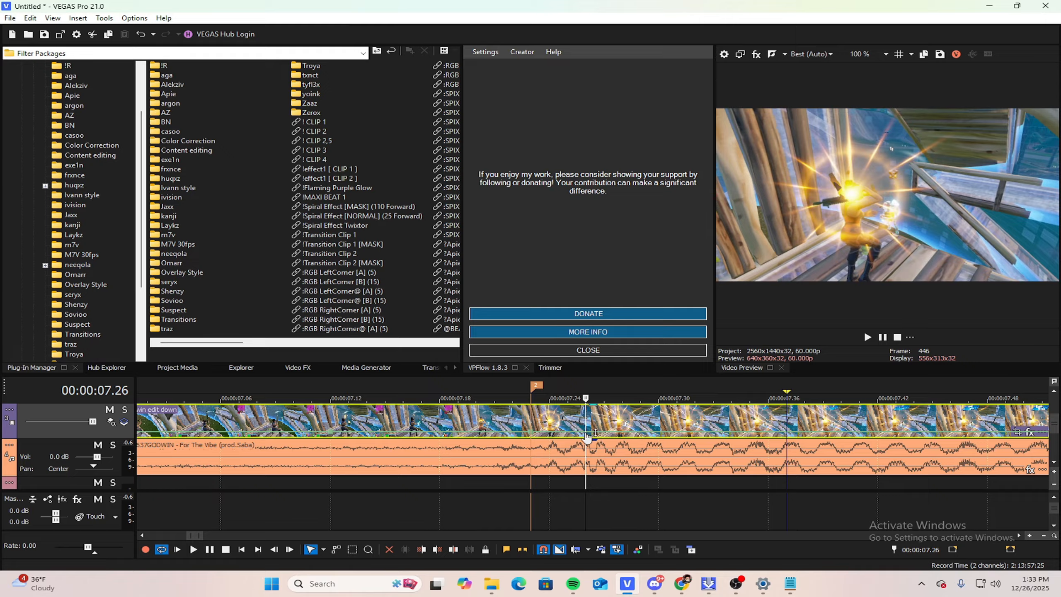
right_click(587, 436)
key(Escape)
Step: Recheck the frames after the drop marker and place the timeline cursor three frames past it, at 00:00:07.26
scroll(584, 417, up, 2)
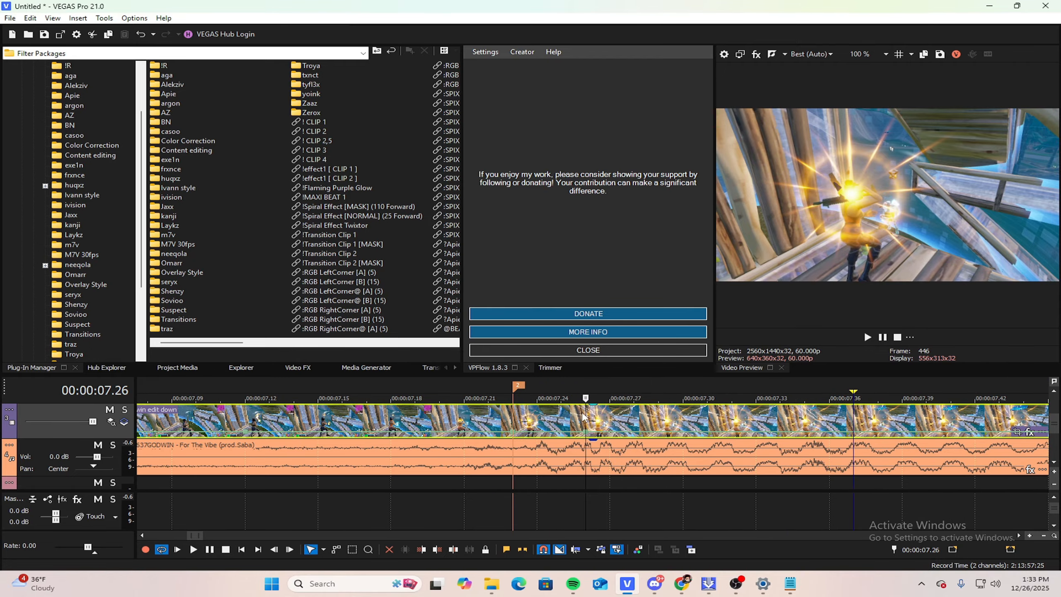
scroll(587, 411, up, 2)
key(Left)
key(Left)
key(Left)
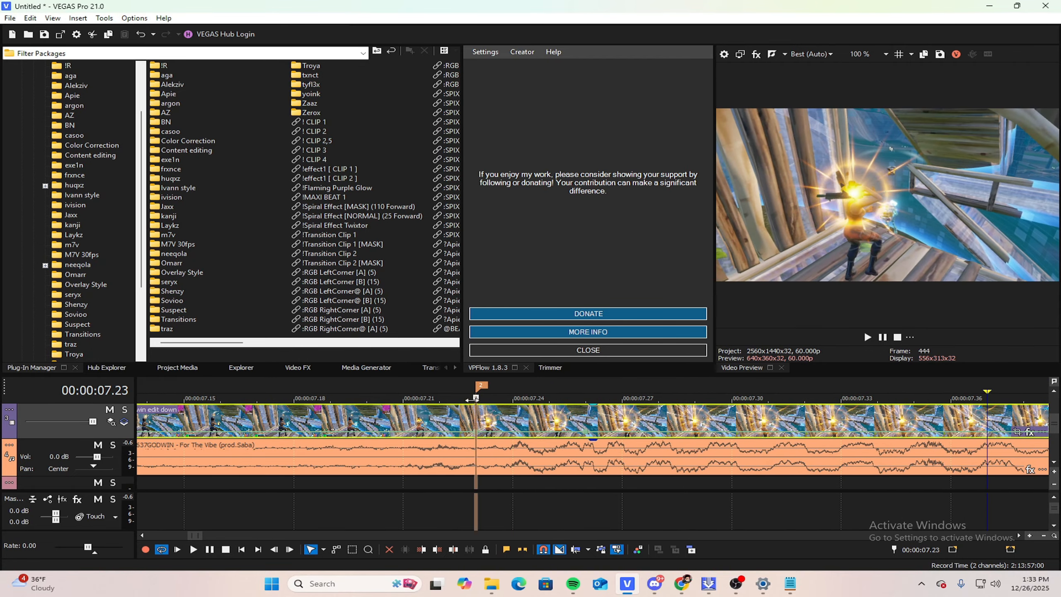
scroll(523, 423, down, 3)
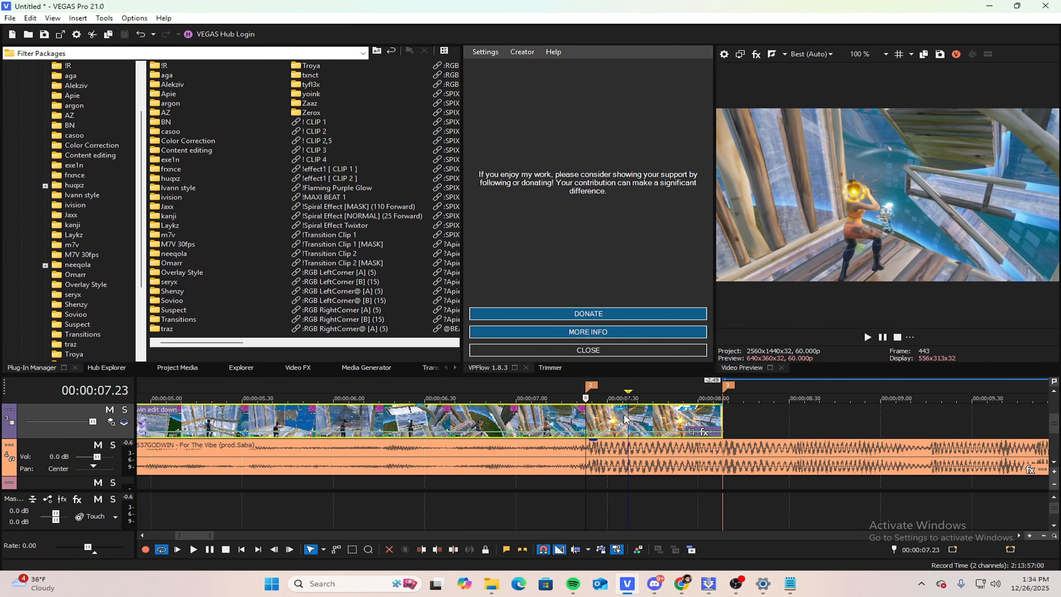
scroll(633, 418, up, 4)
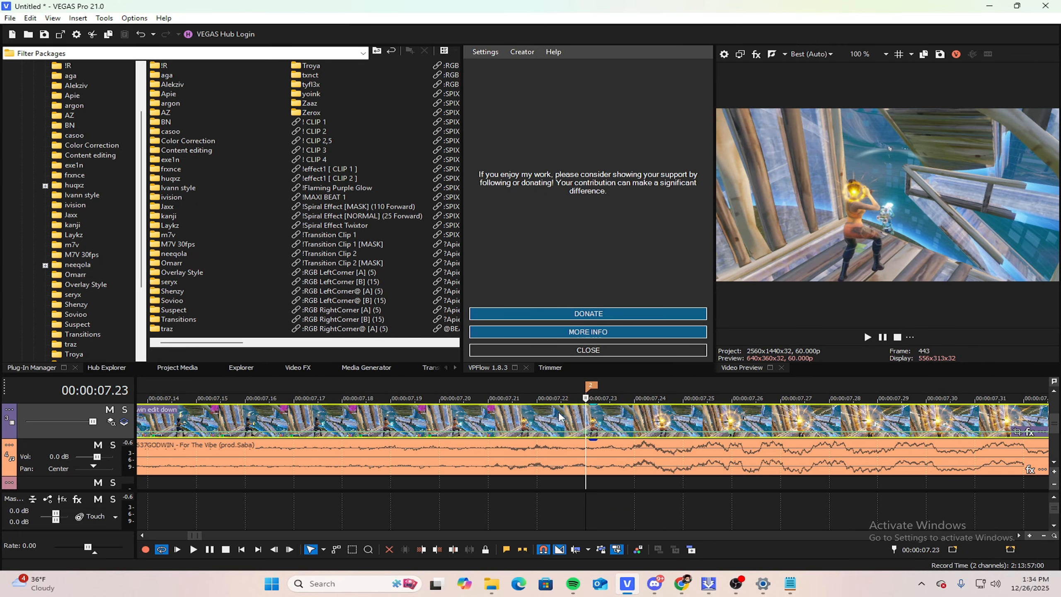
drag(586, 412, 733, 407)
scroll(794, 432, down, 5)
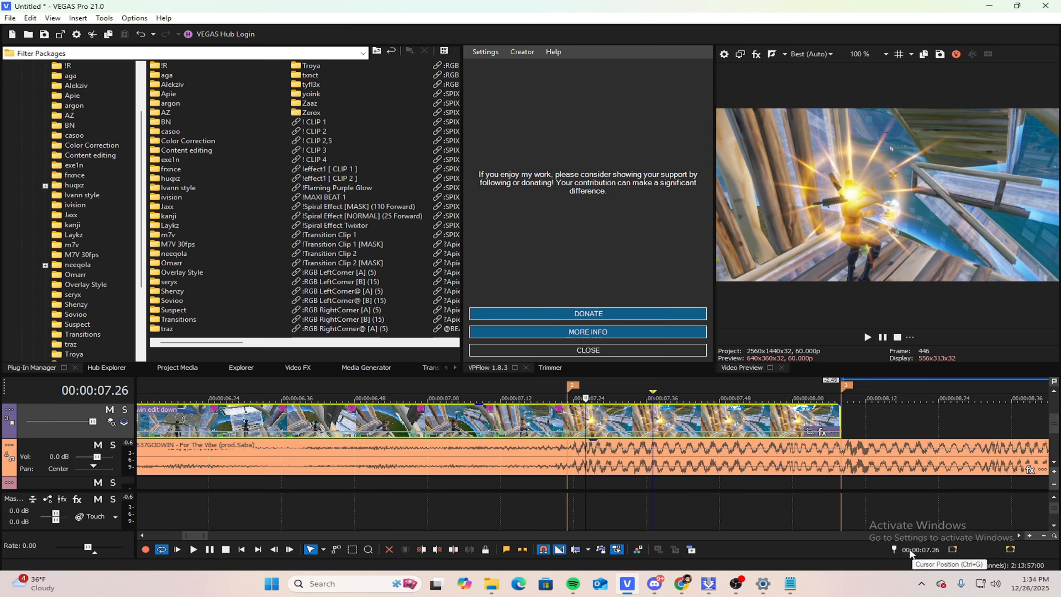
scroll(615, 415, up, 3)
scroll(584, 422, down, 3)
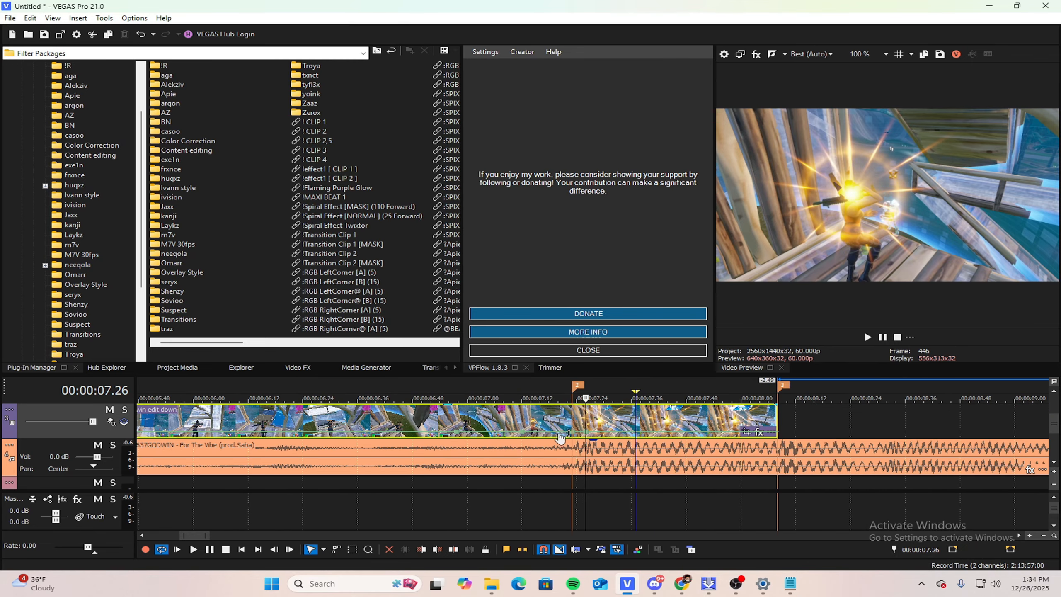
Step: Set the velocity point before the drop, at 00:00:07.12, to 50% forward velocity
scroll(618, 426, down, 2)
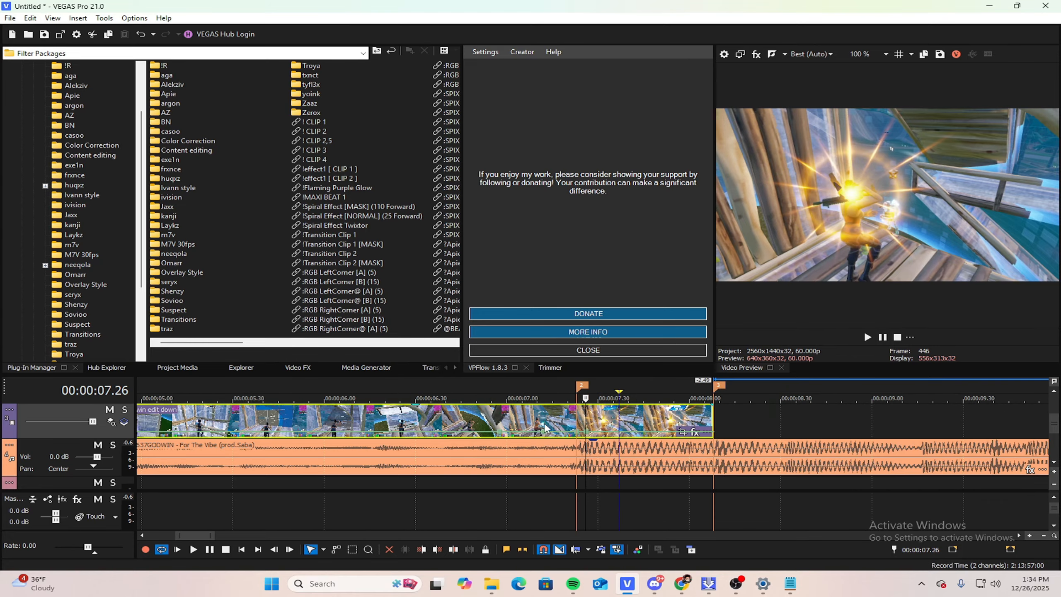
click(540, 420)
scroll(560, 422, up, 2)
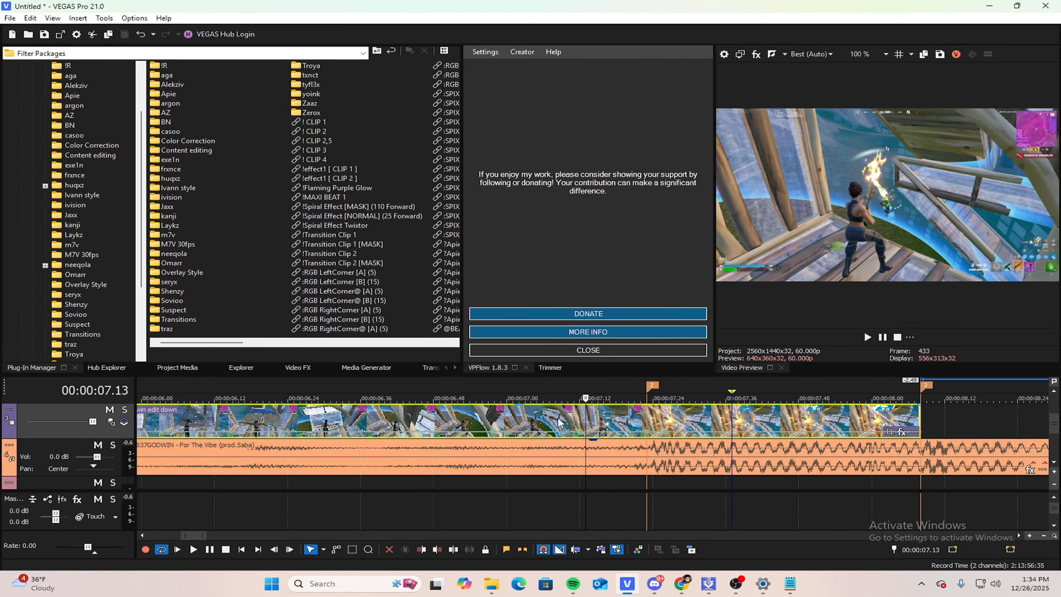
drag(588, 417, 578, 415)
right_click(584, 437)
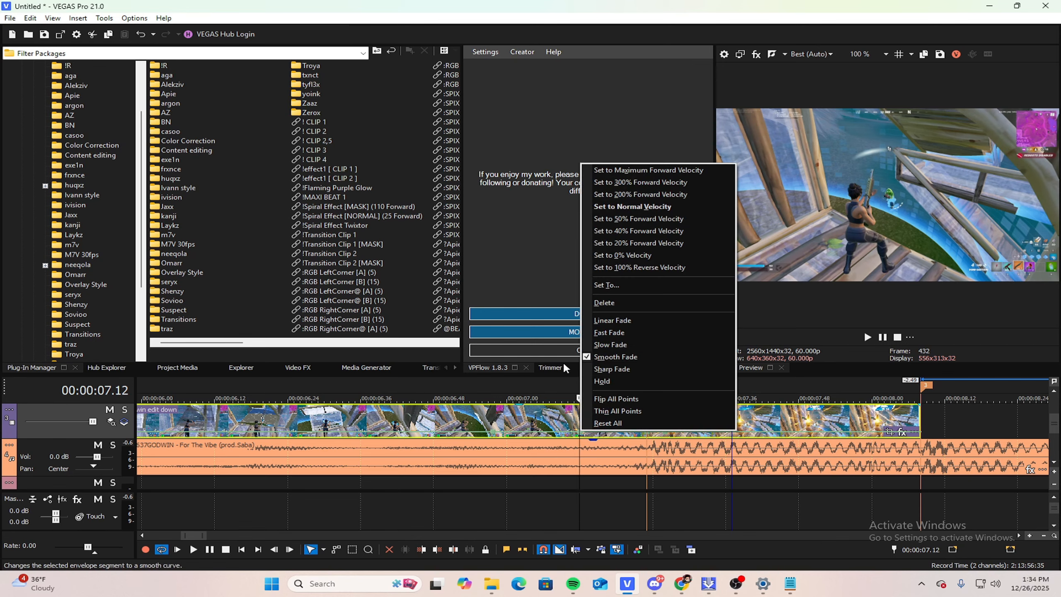
click(625, 222)
Step: Play the clip from 00:00:06.56 to check the slowdown leading into the drop
drag(579, 398, 482, 414)
key(space)
key(space)
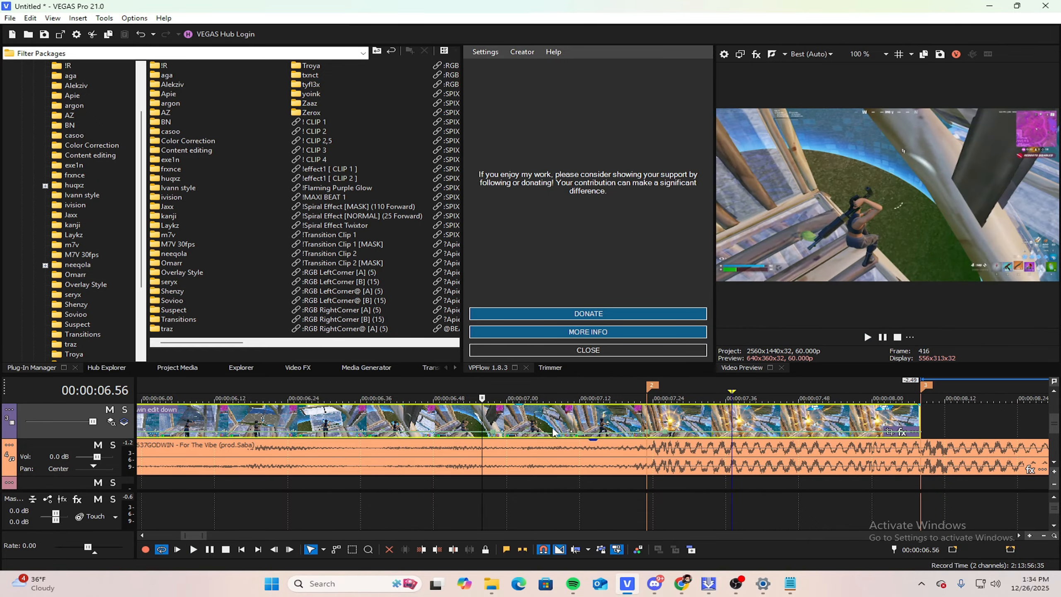
Step: Set the velocity point at the drop marker, 00:00:07.23, to a custom value of 400%
click(645, 426)
scroll(652, 421, up, 3)
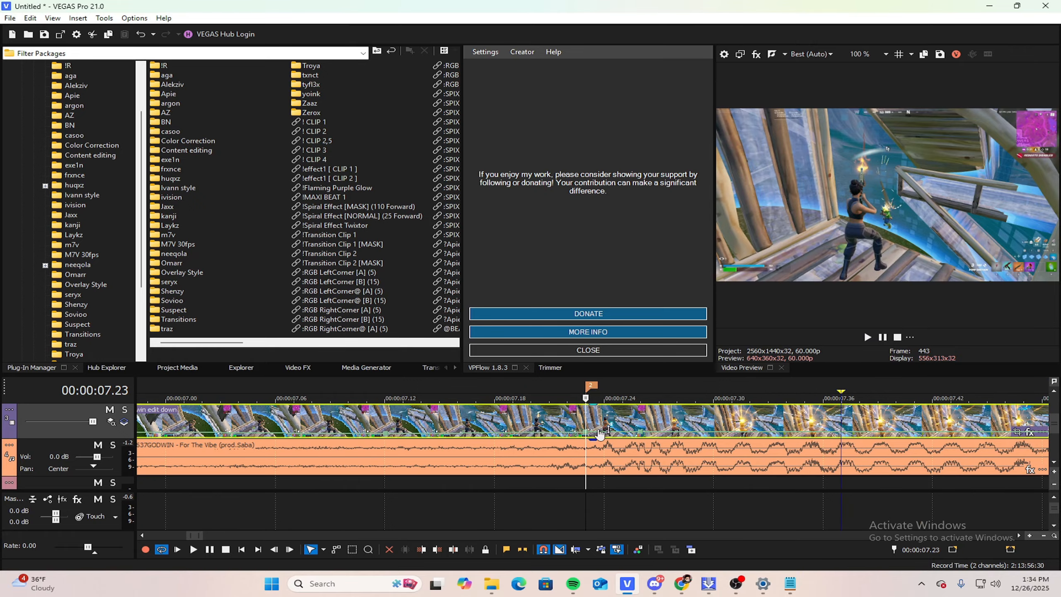
right_click(585, 435)
click(585, 417)
scroll(874, 412, down, 3)
right_click(587, 434)
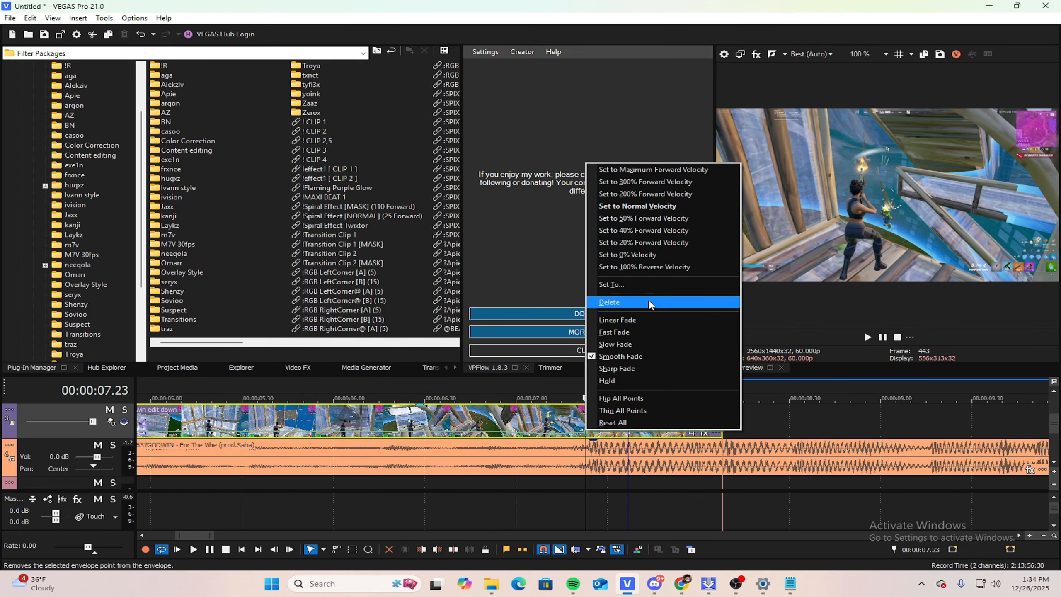
click(623, 288)
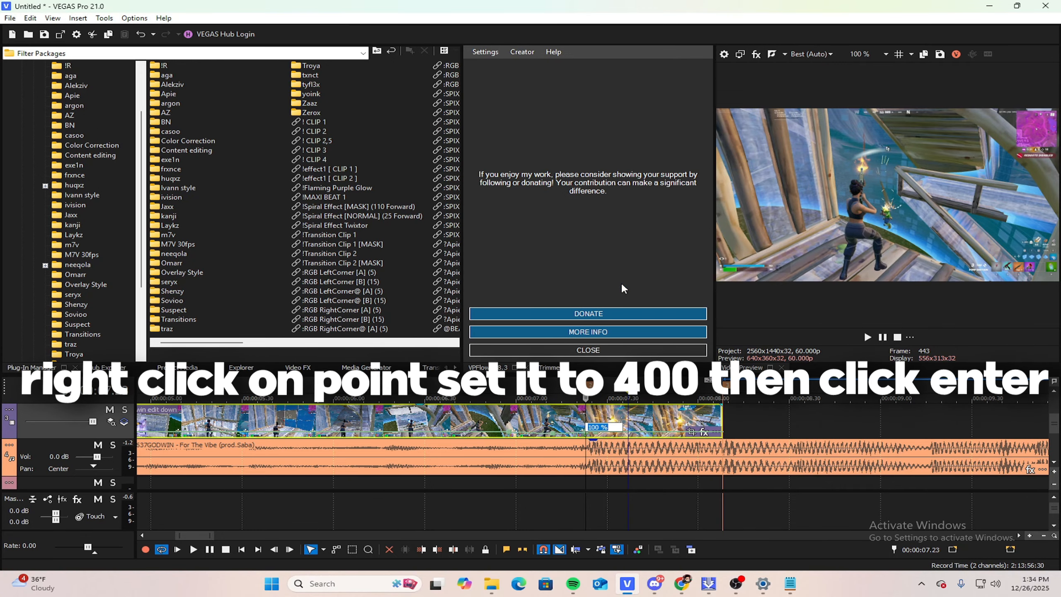
text(400)
key(Return)
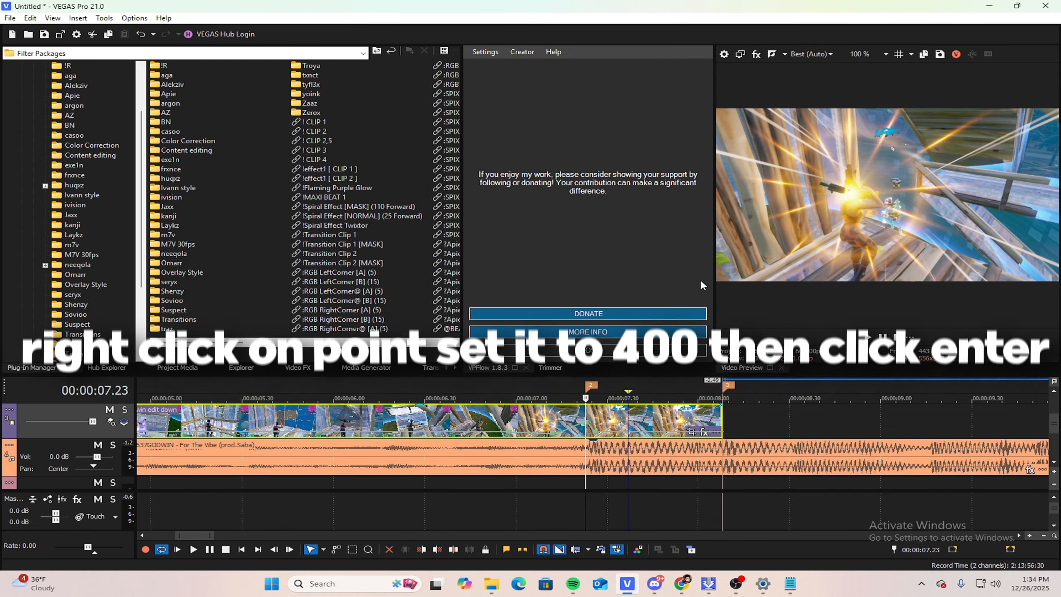
Step: Make the velocity curve between the 00:00:07.12 point and the drop marker point a Fast Fade
scroll(597, 434, up, 2)
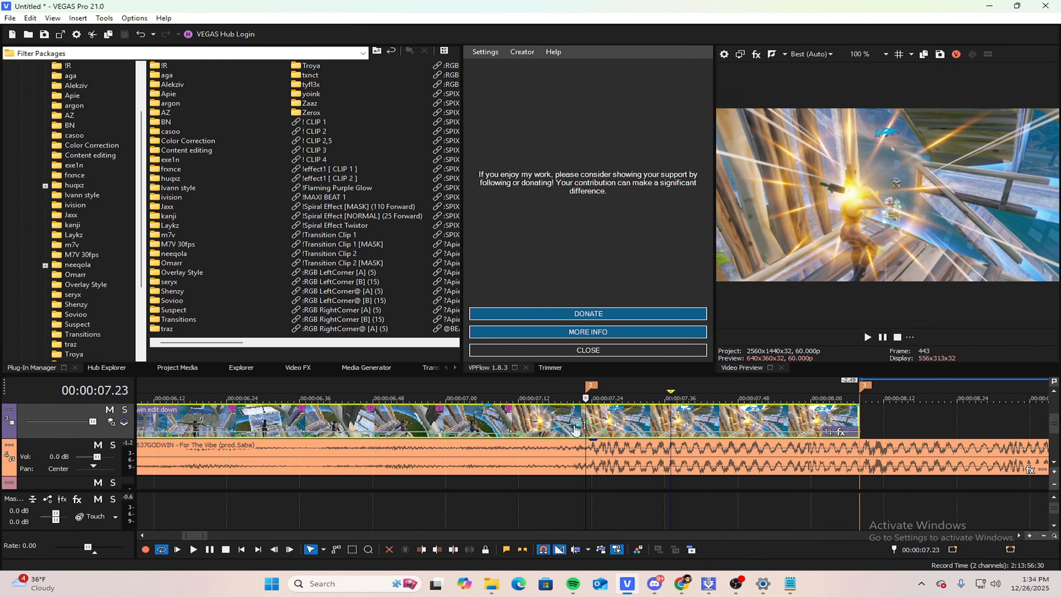
click(549, 428)
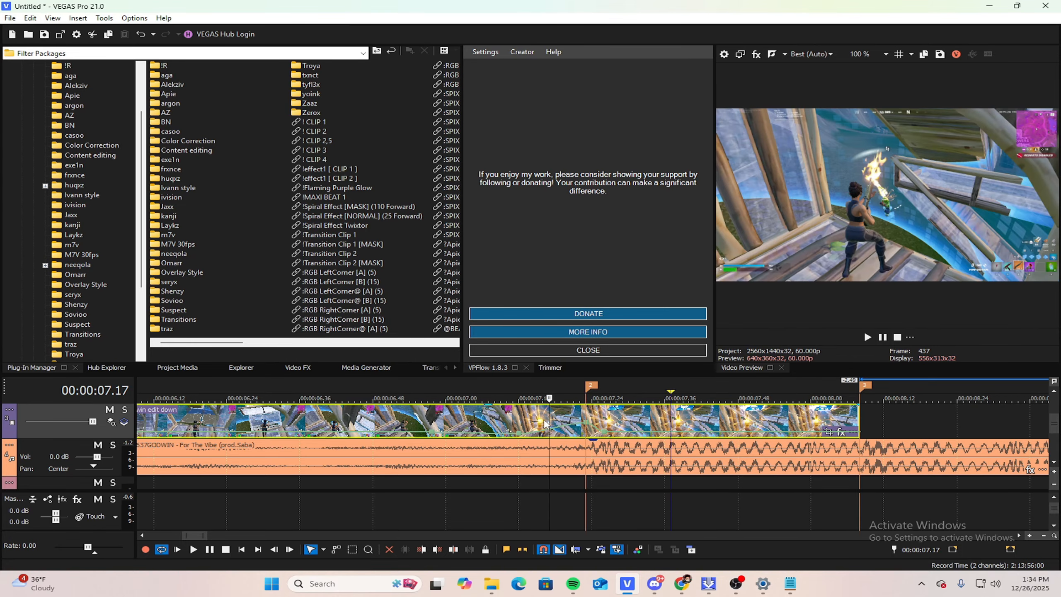
mouse_move(551, 413)
mouse_down()
mouse_move(525, 414)
mouse_move(561, 414)
mouse_up()
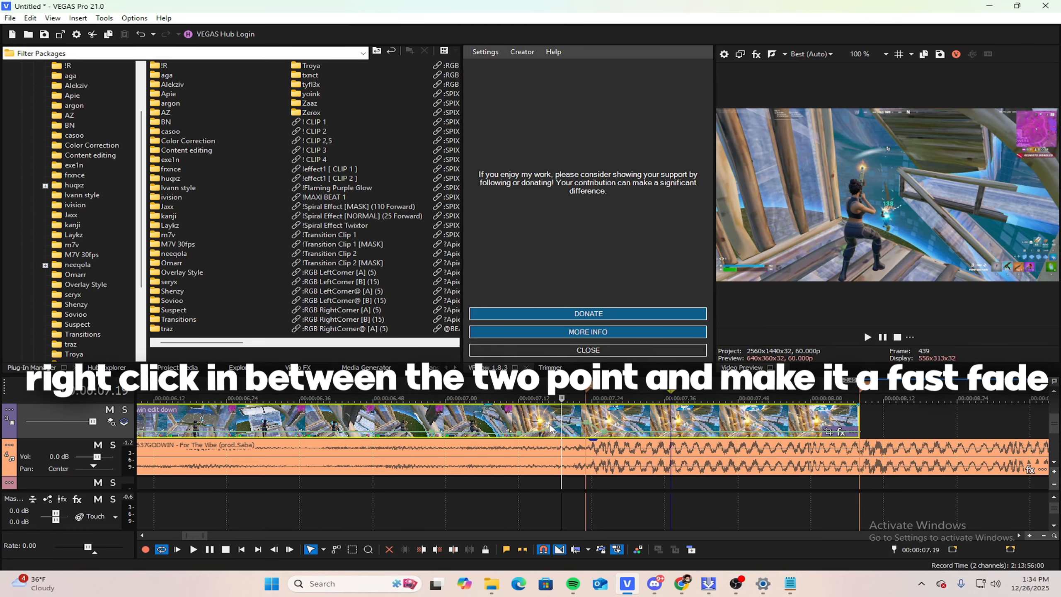
right_click(557, 420)
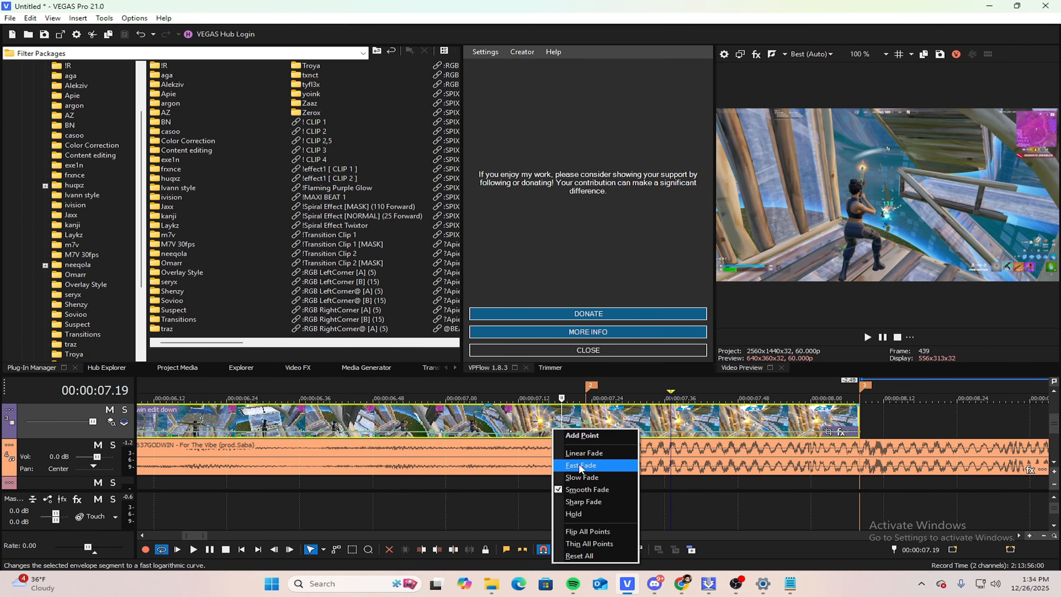
click(661, 387)
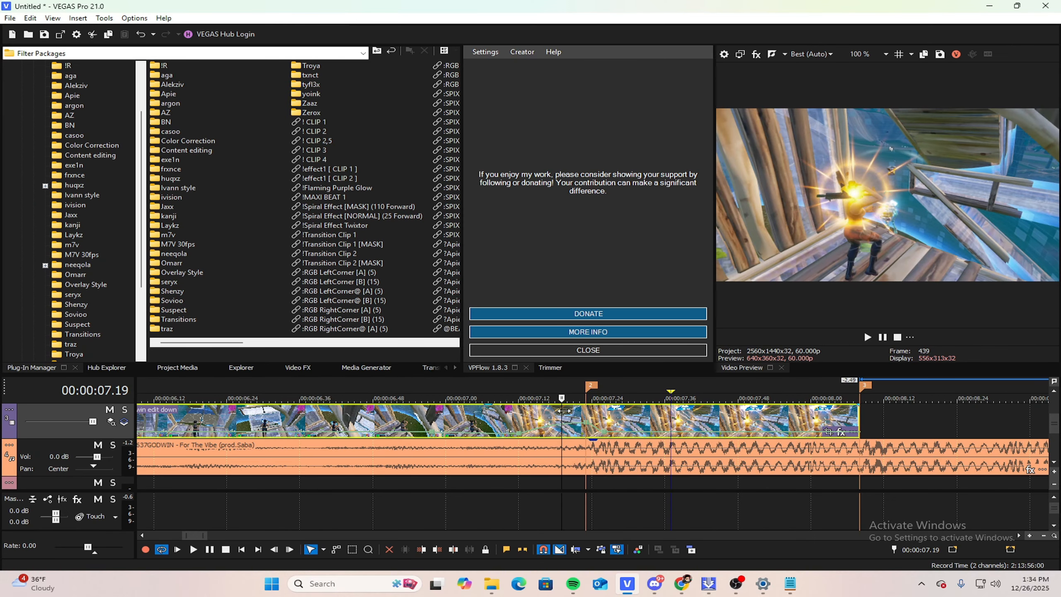
Step: Set the velocity point after the kill, at 00:00:07.26, to 50% forward velocity
drag(561, 414, 634, 414)
scroll(585, 415, up, 3)
right_click(640, 432)
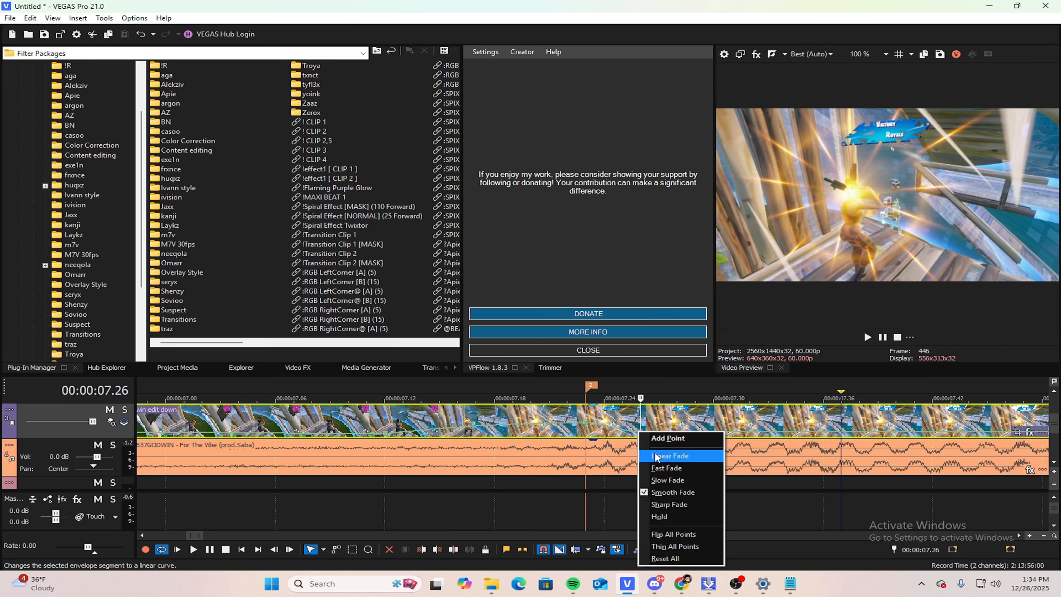
click(641, 431)
right_click(642, 433)
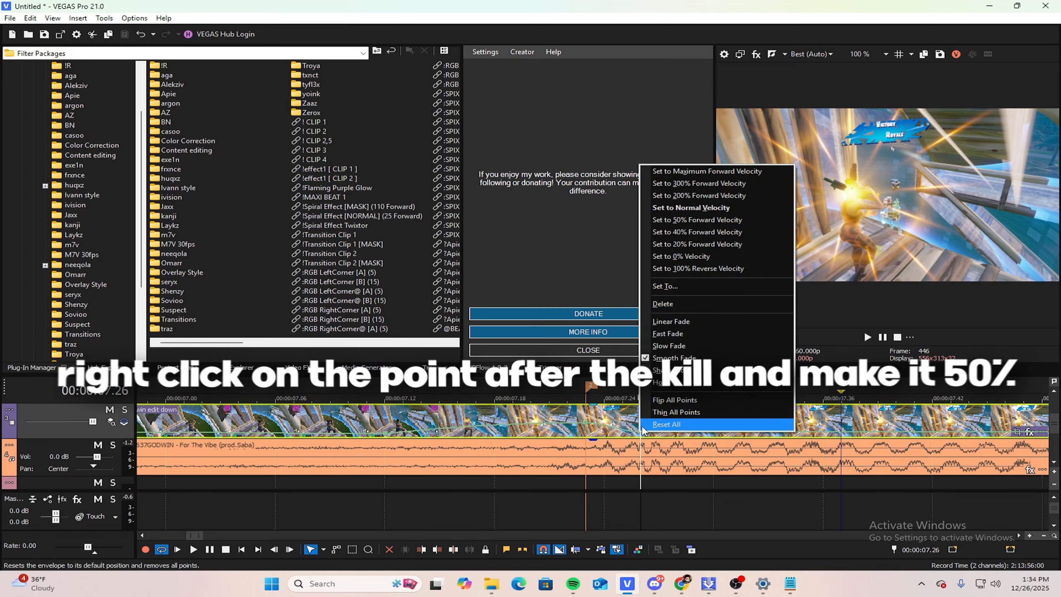
click(704, 220)
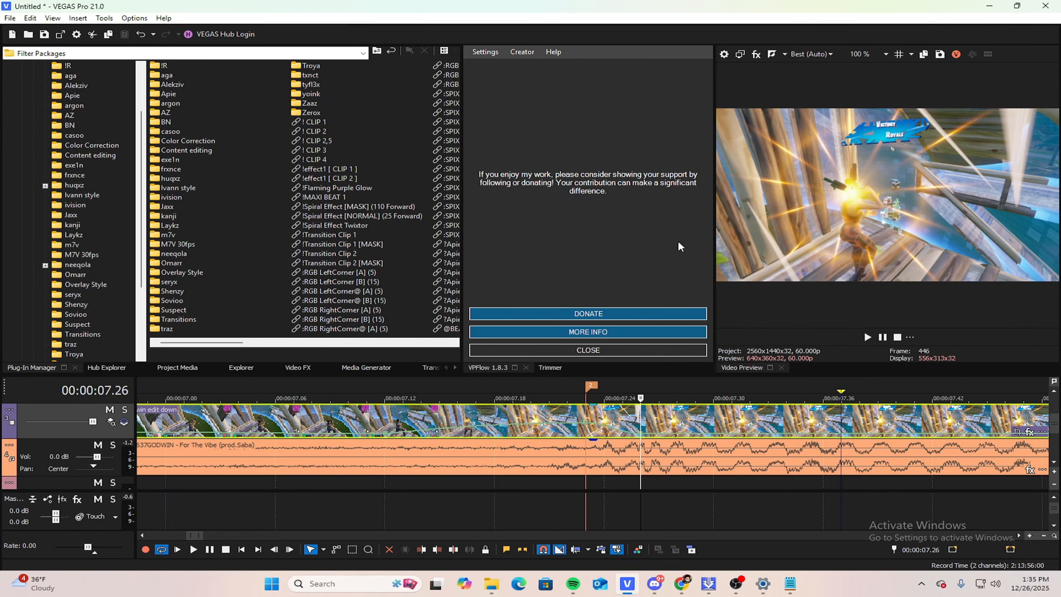
Step: Make the velocity curve between the drop marker point and the 00:00:07.26 point a Fast Fade
right_click(613, 434)
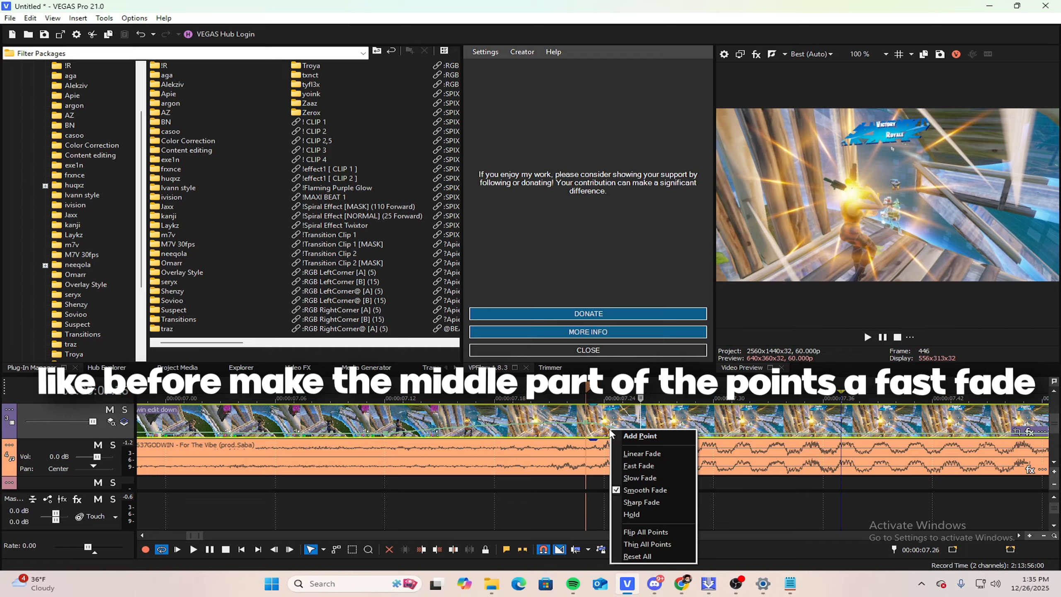
click(639, 465)
scroll(610, 412, down, 8)
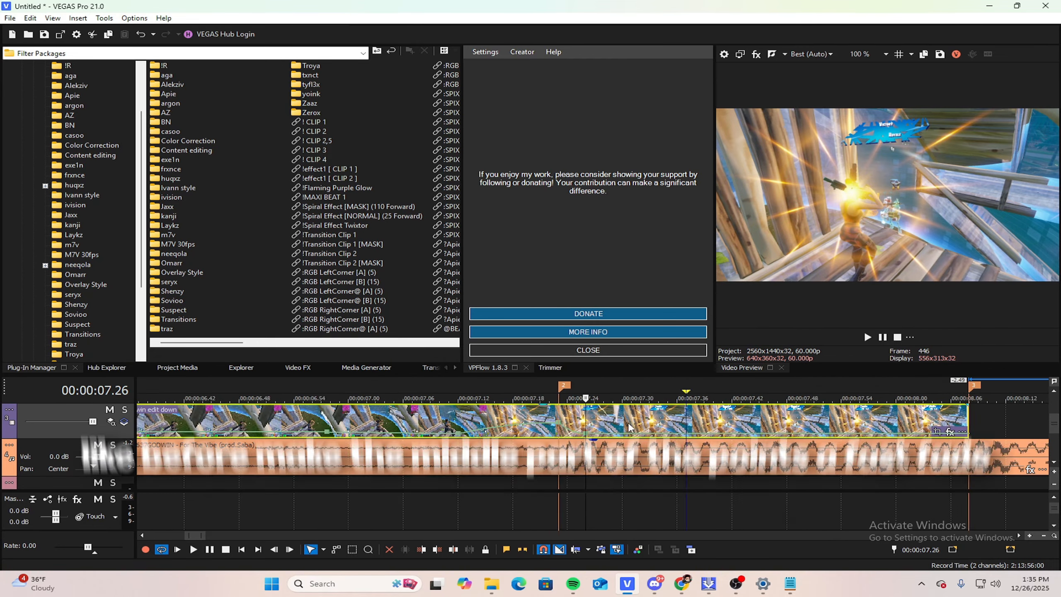
Step: Play the clip through the drop to its end to check the timing of the velocity changes
scroll(611, 413, down, 2)
drag(586, 408, 536, 408)
key(space)
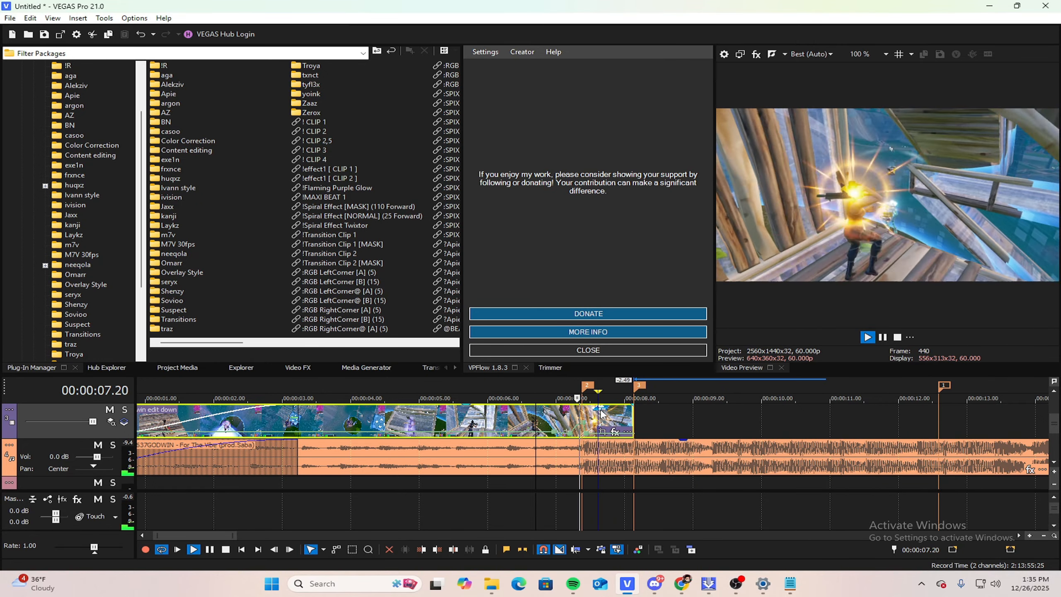
scroll(710, 414, up, 5)
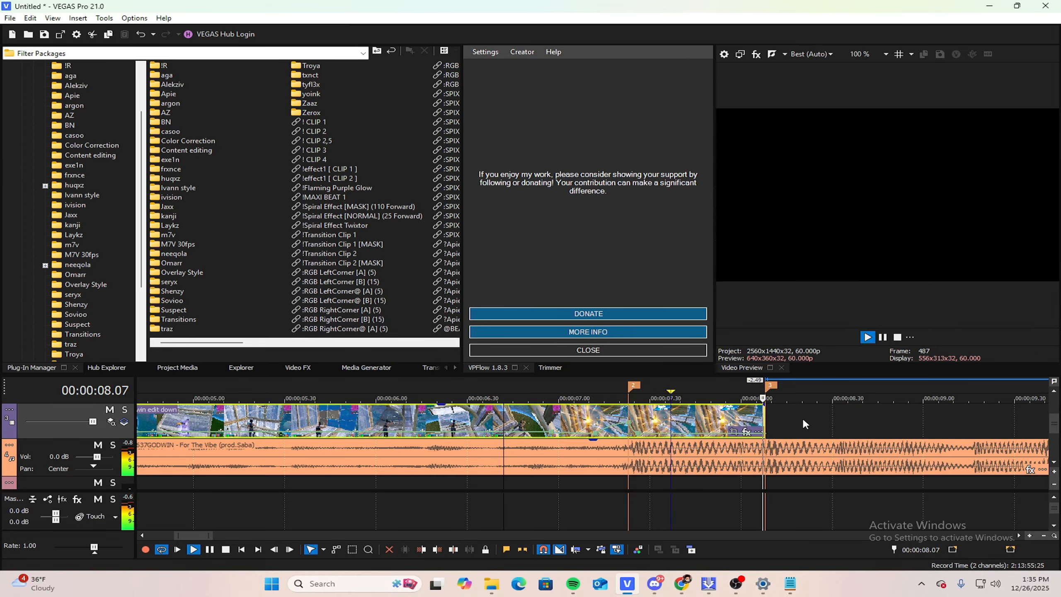
key(space)
scroll(637, 416, down, 5)
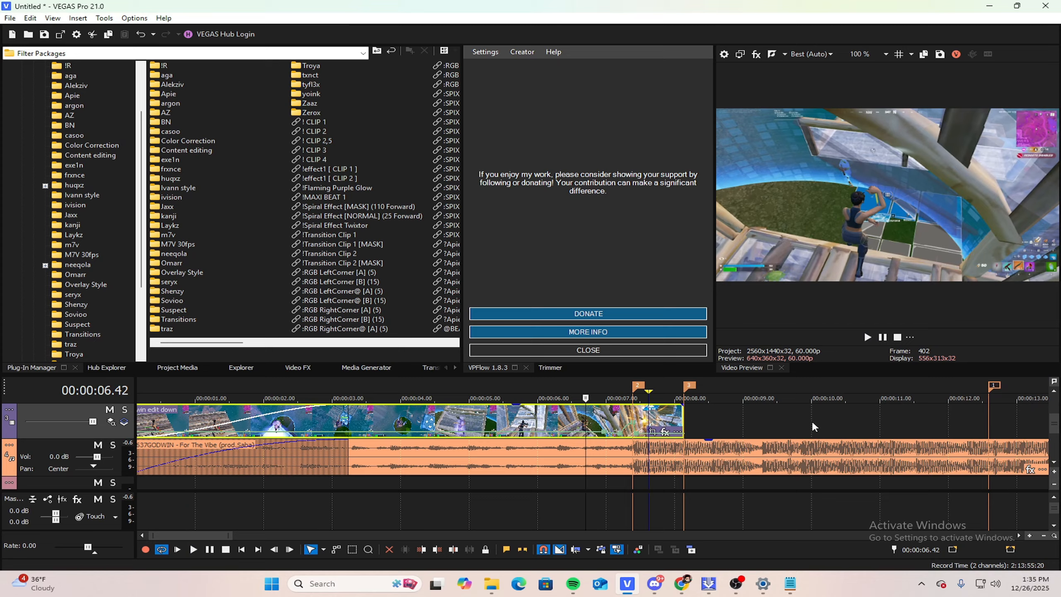
Step: Split the gameplay clip on the kill at the drop marker, 00:00:07.23
click(633, 416)
scroll(650, 414, up, 3)
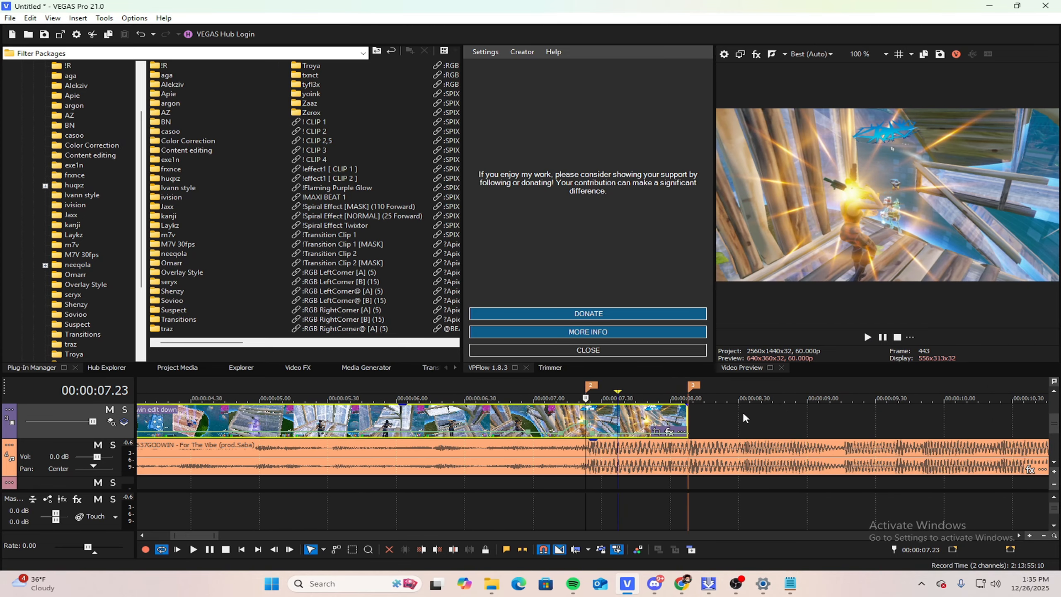
scroll(742, 407, down, 1)
scroll(604, 423, up, 2)
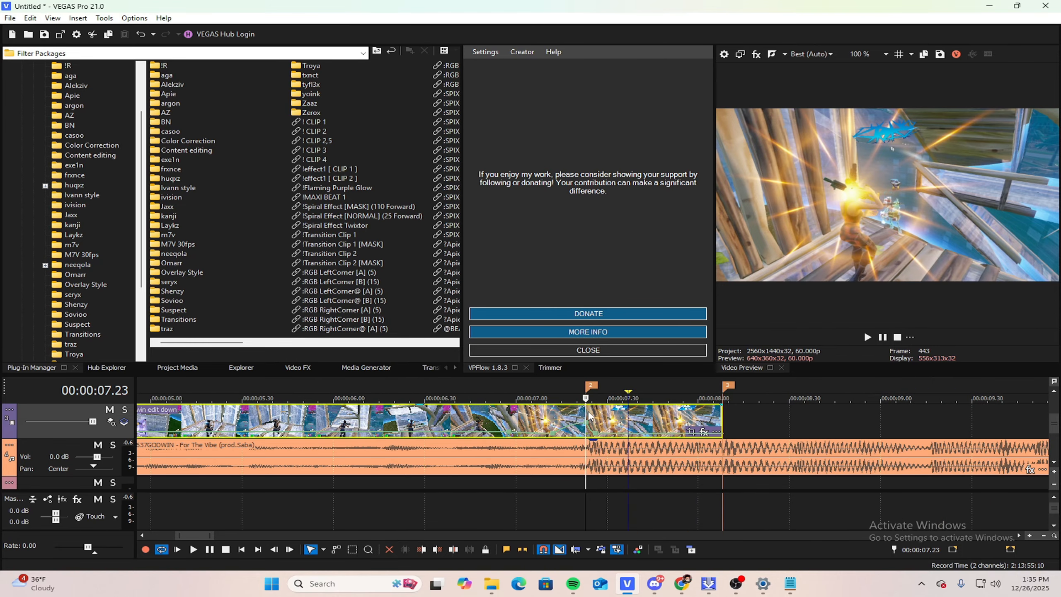
mouse_move(586, 400)
mouse_down()
mouse_move(511, 399)
mouse_move(586, 399)
mouse_up()
scroll(631, 414, down, 1)
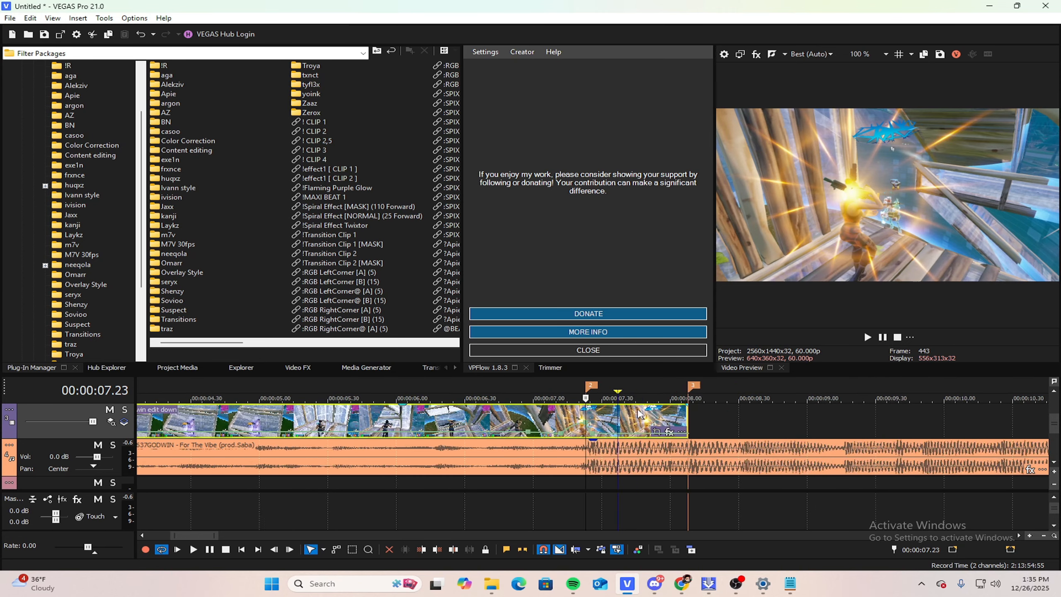
scroll(638, 413, up, 3)
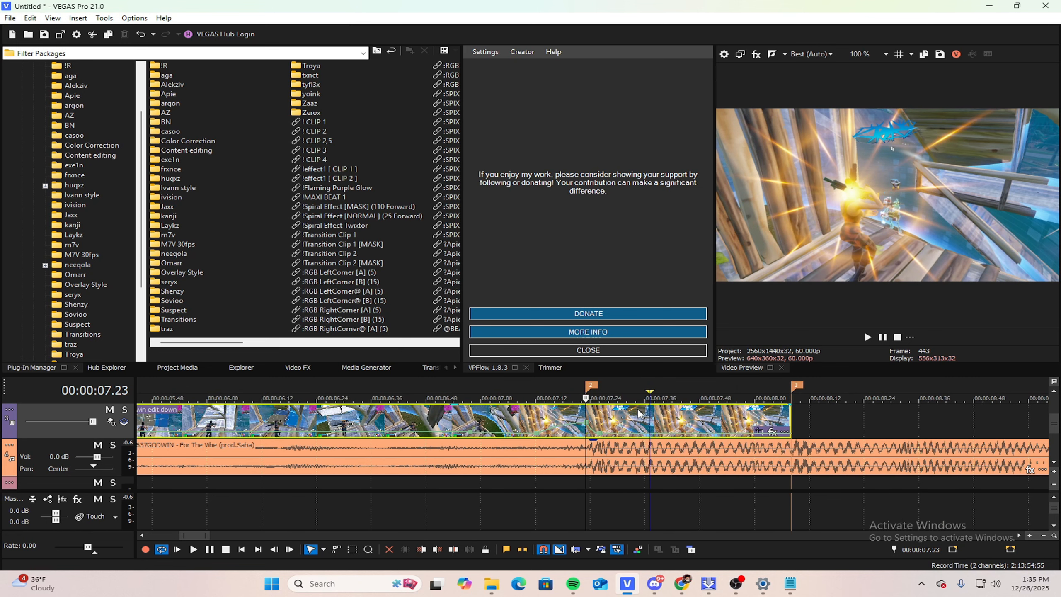
key(s)
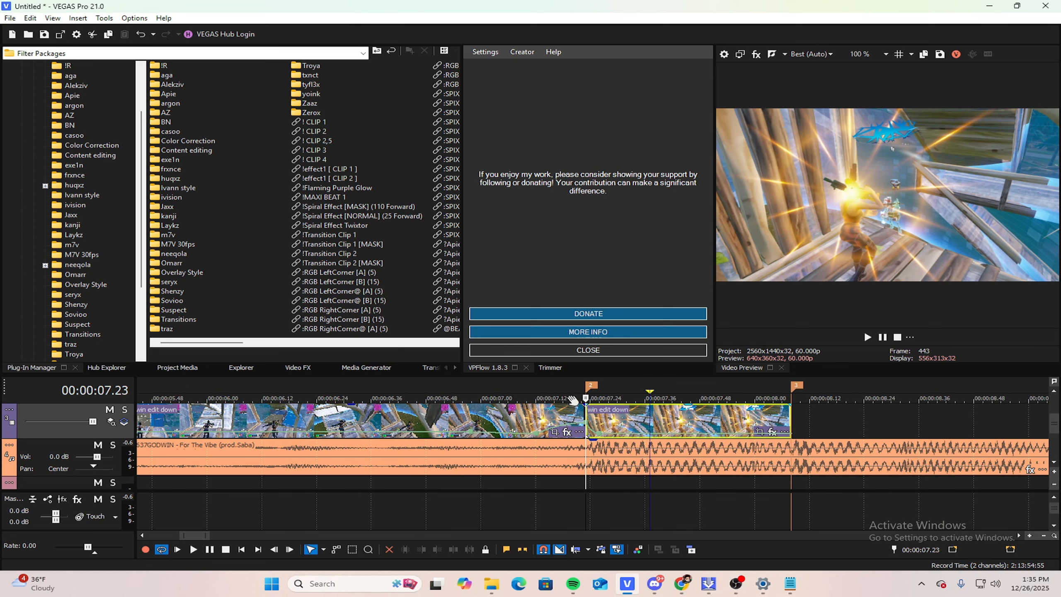
Step: Look through the Filter Packages presets for effects to use around the kill and open the Apie folder
scroll(395, 242, right, 1)
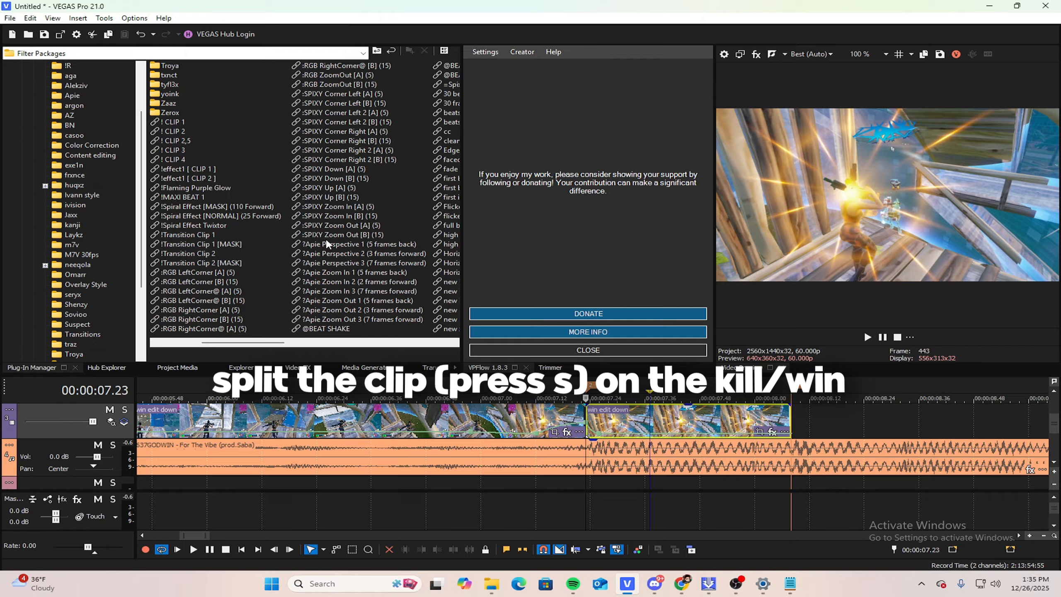
scroll(317, 239, right, 5)
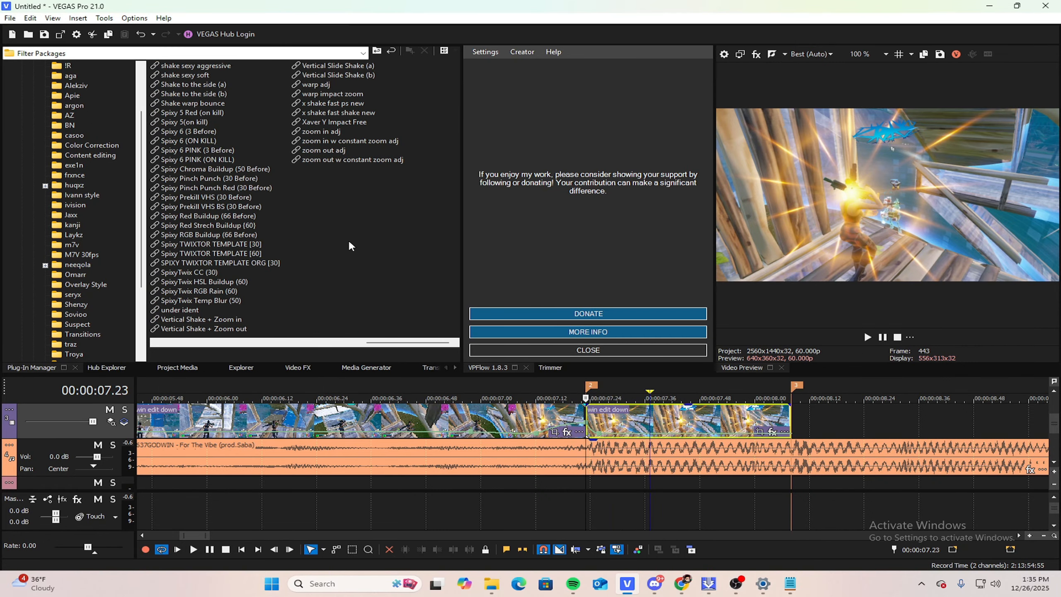
scroll(311, 233, left, 5)
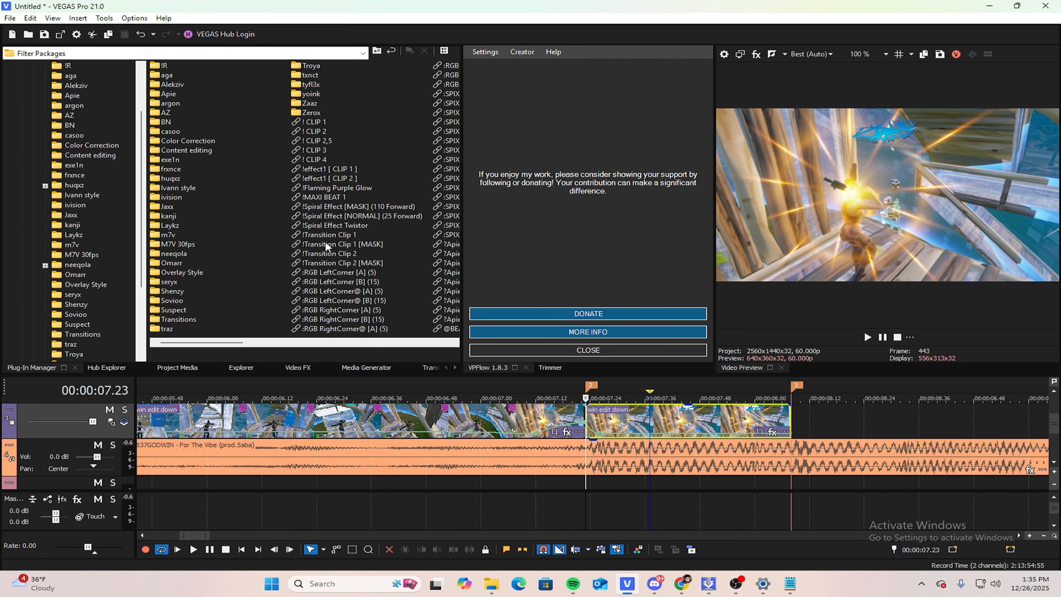
scroll(350, 243, right, 1)
scroll(377, 246, right, 1)
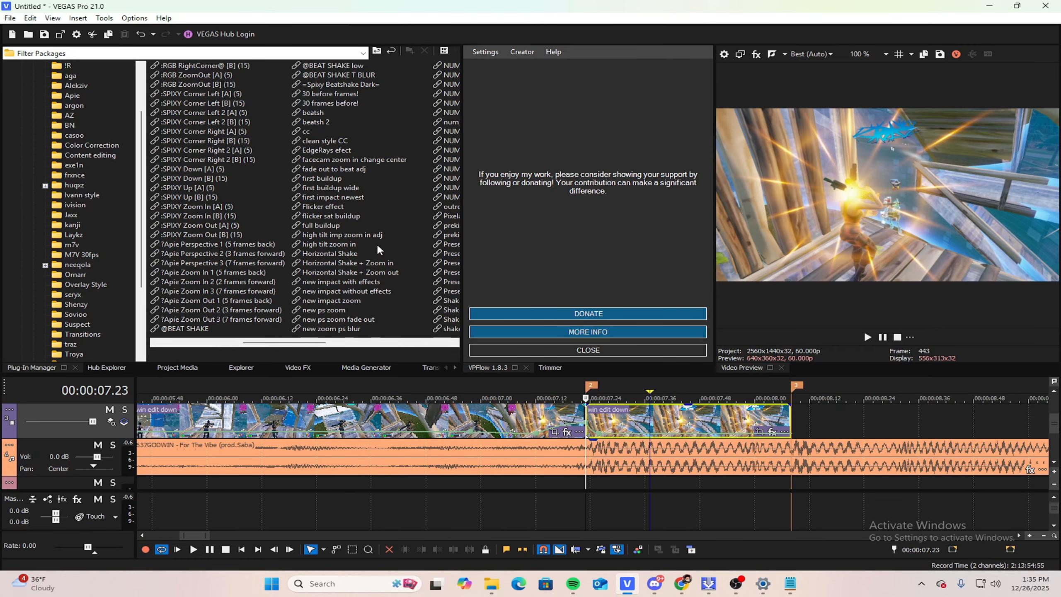
scroll(380, 240, right, 1)
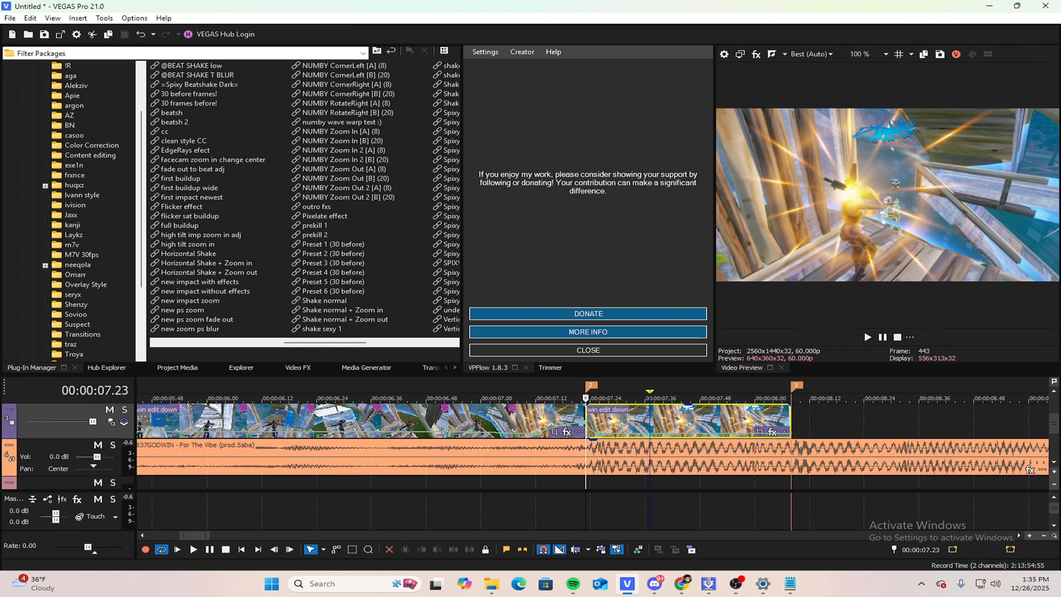
key(alt+Tab)
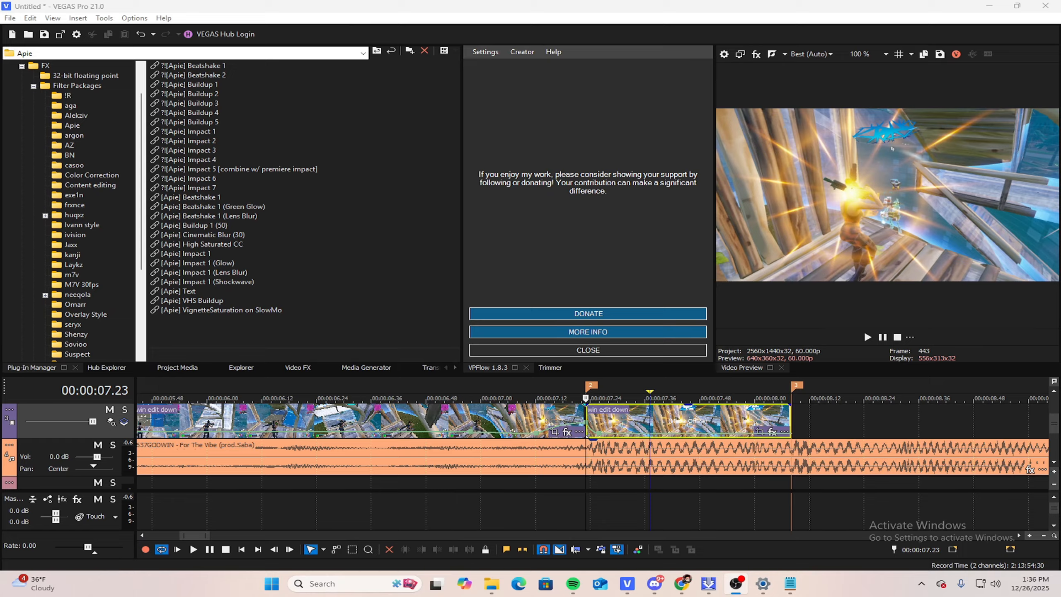
Step: Select the clip part before the split and move the timeline cursor back 50 frames from 00:00:07.23
click(580, 417)
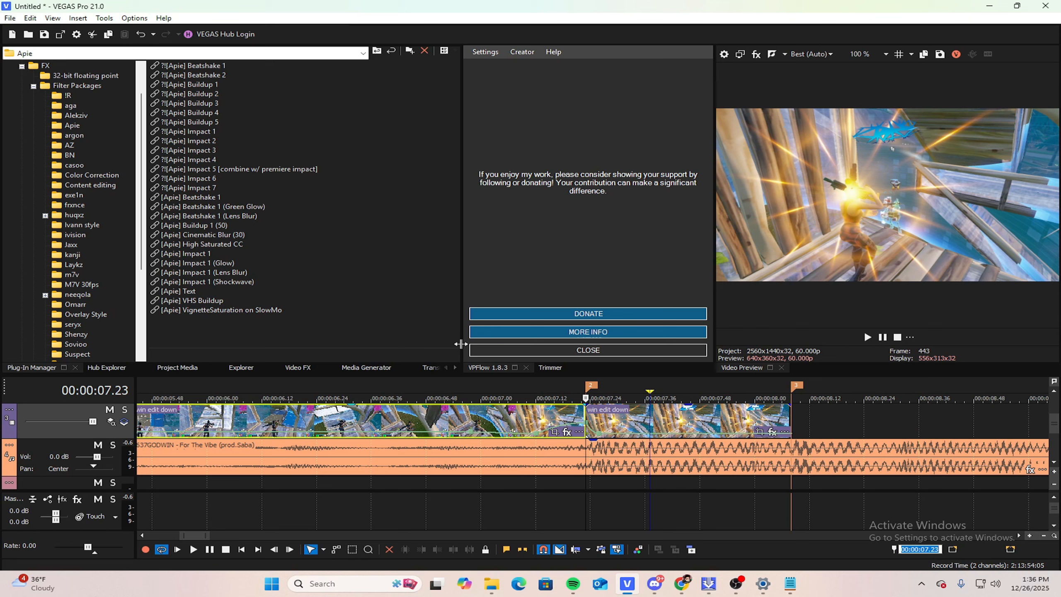
text(-50)
key(Return)
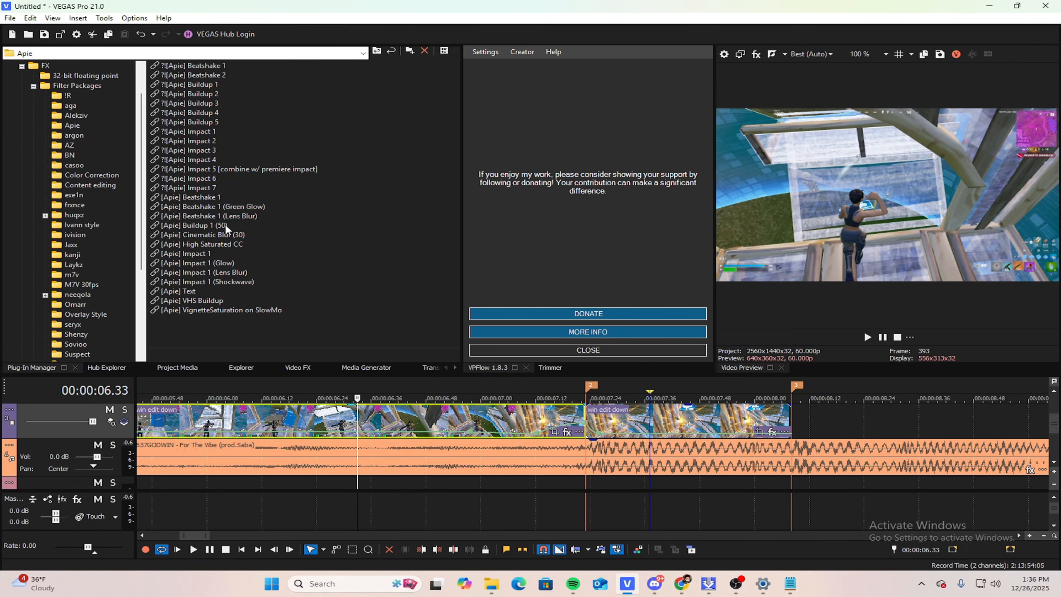
Step: Split the clip part before the kill 50 frames ahead of the existing cut at 00:00:07.23
click(577, 416)
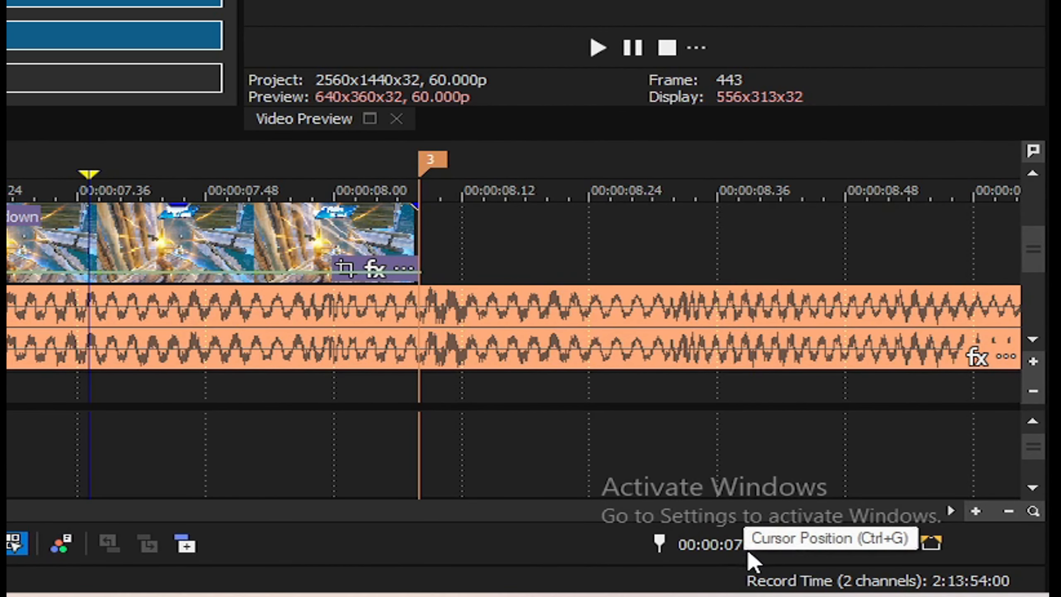
click(713, 545)
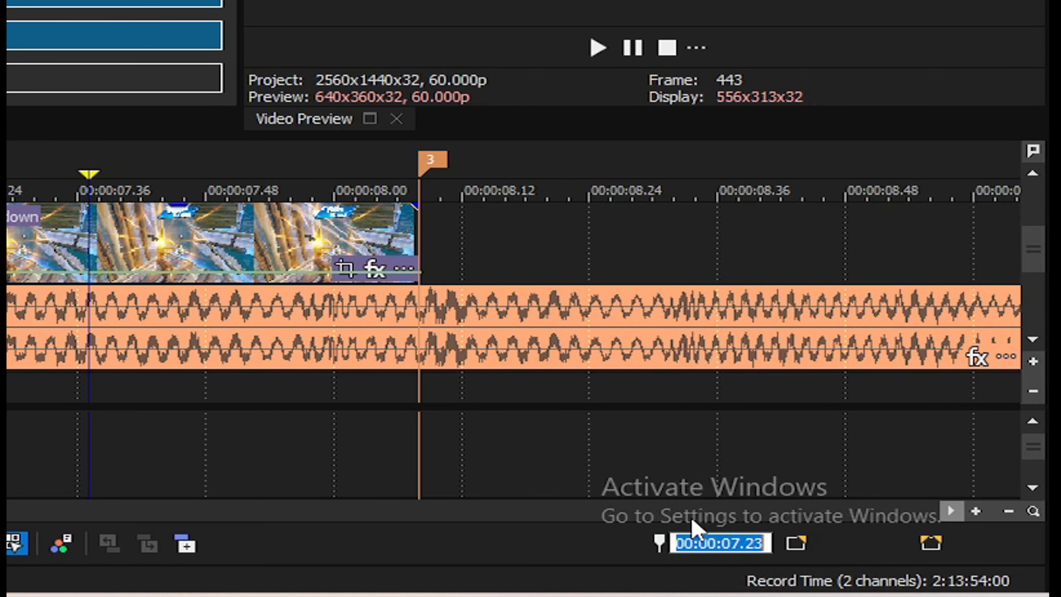
text(-)
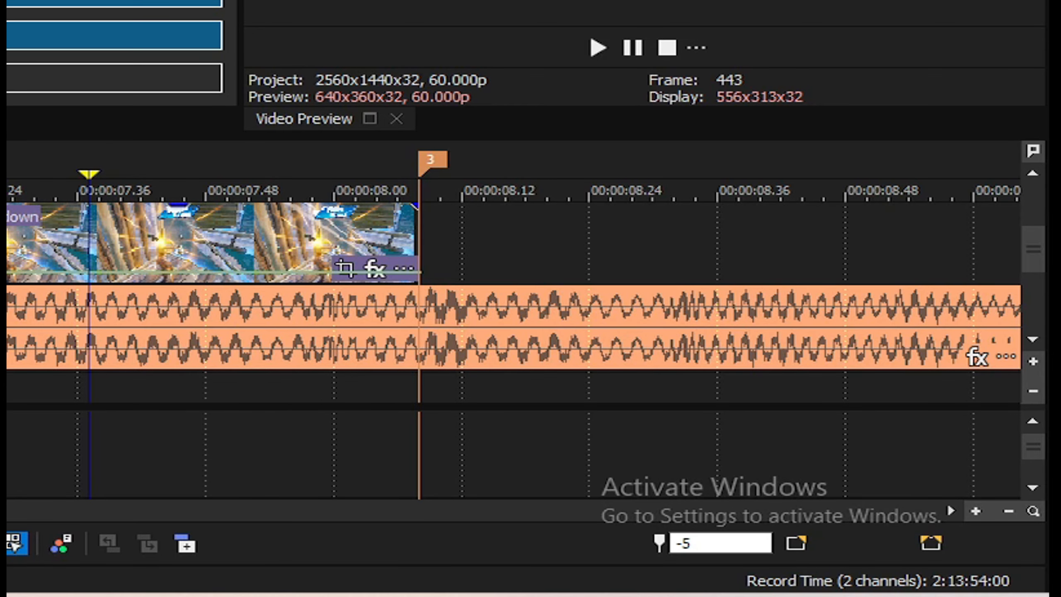
text(50)
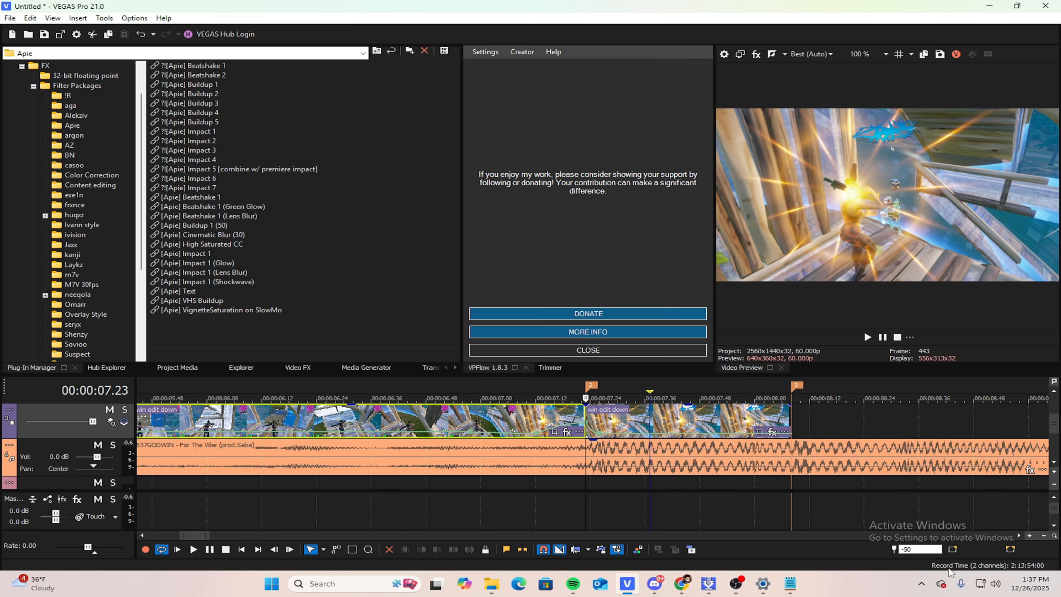
key(Return)
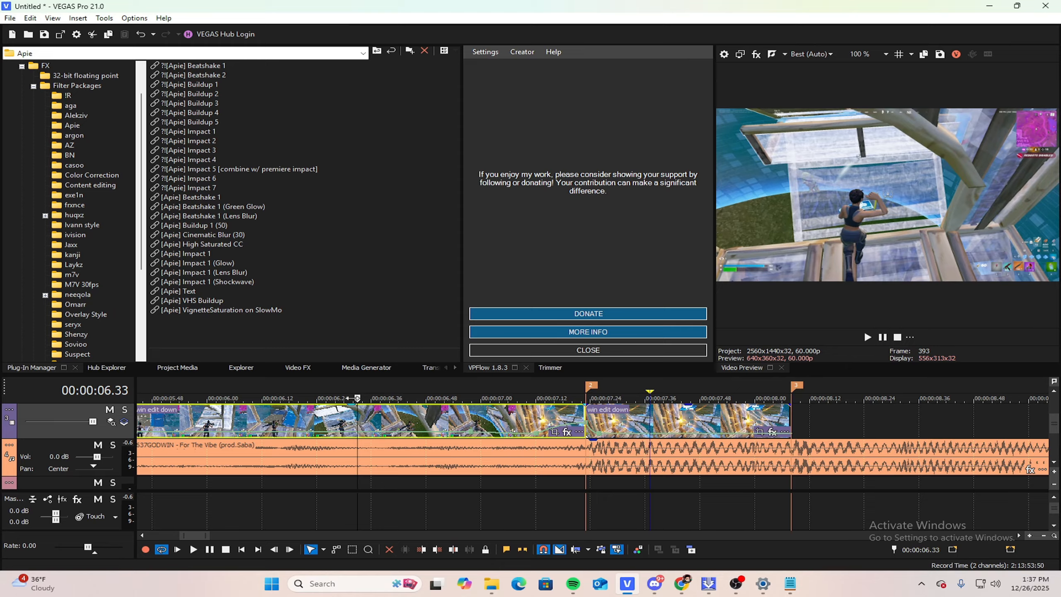
key(s)
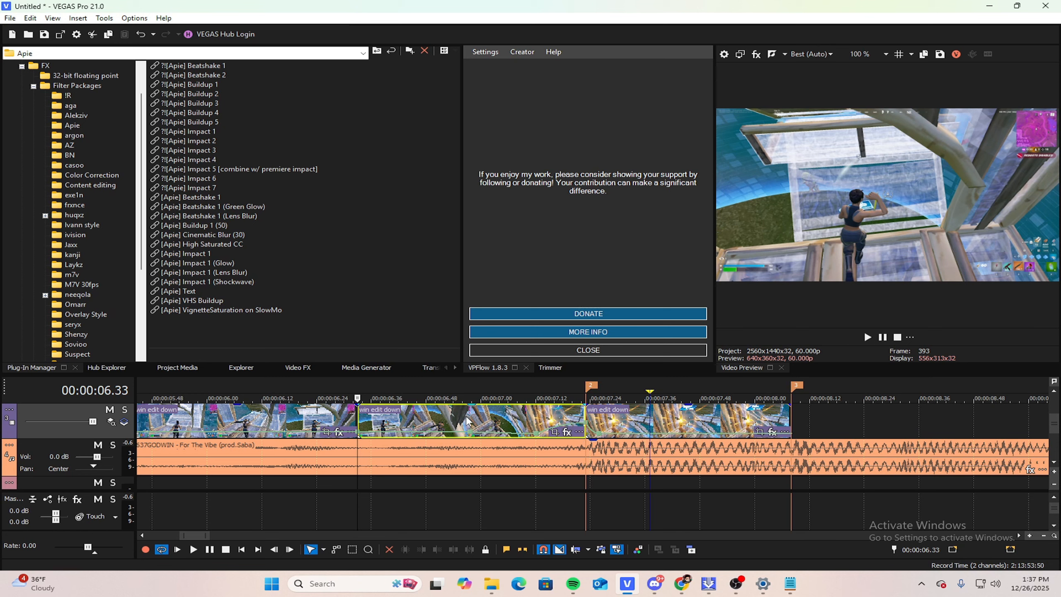
Step: Apply the [Apie] Buildup 1 (50) preset to the 50-frame clip part just before the drop marker
click(599, 417)
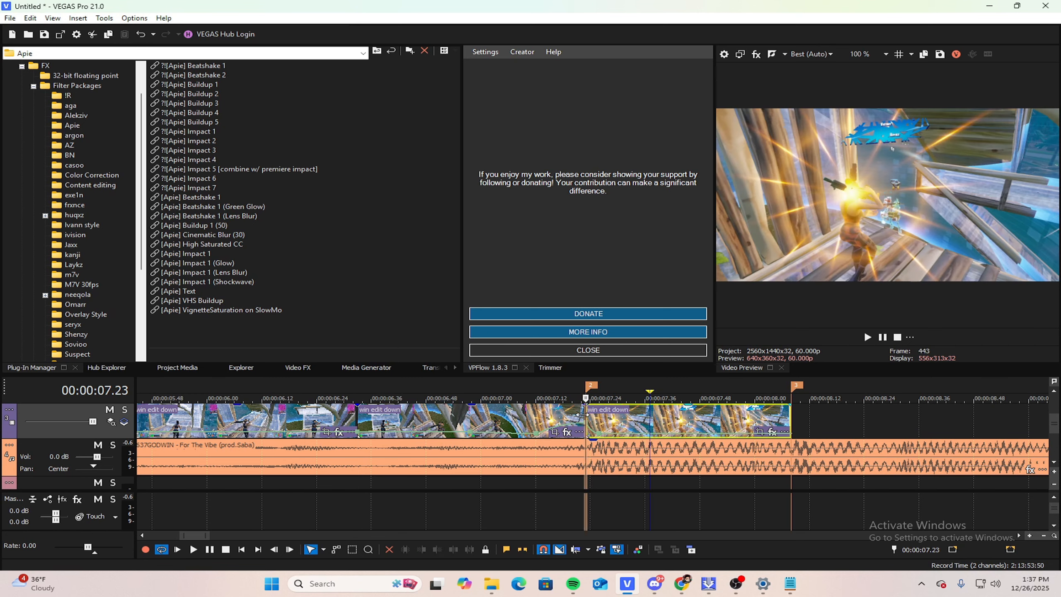
click(589, 413)
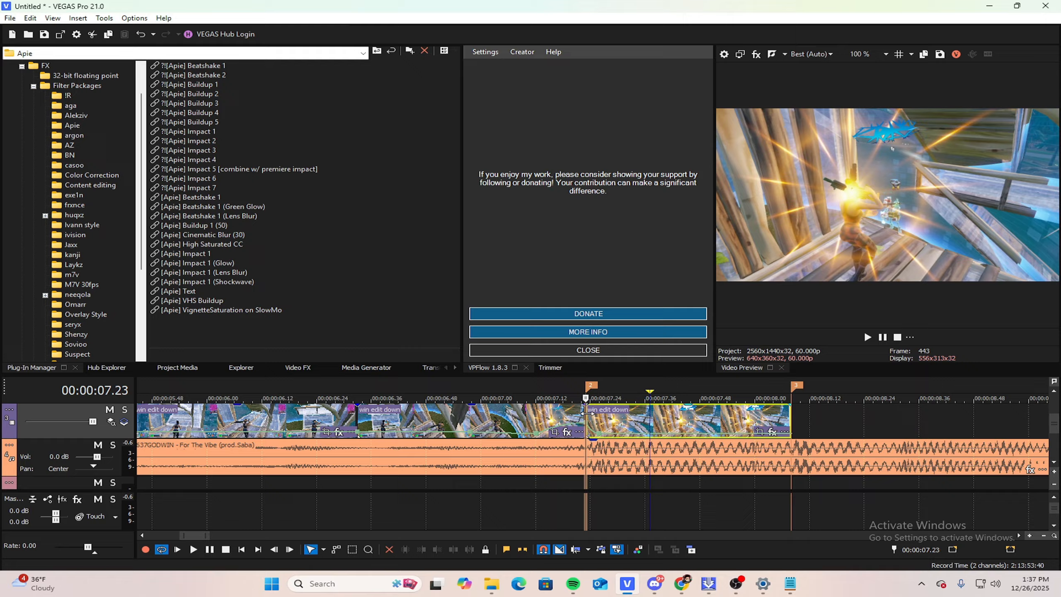
click(510, 417)
click(444, 418)
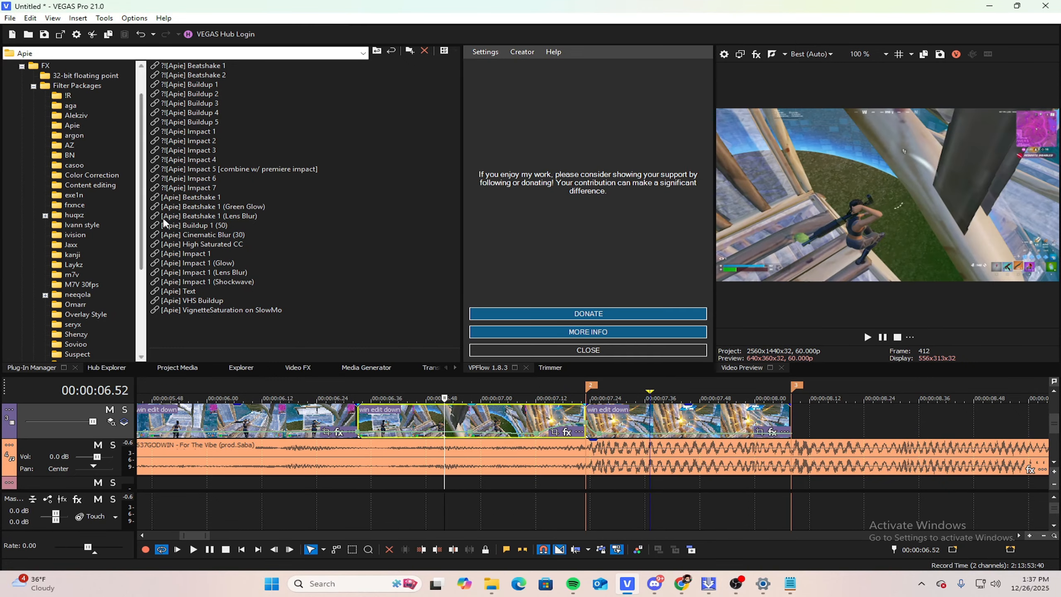
drag(209, 227, 191, 228)
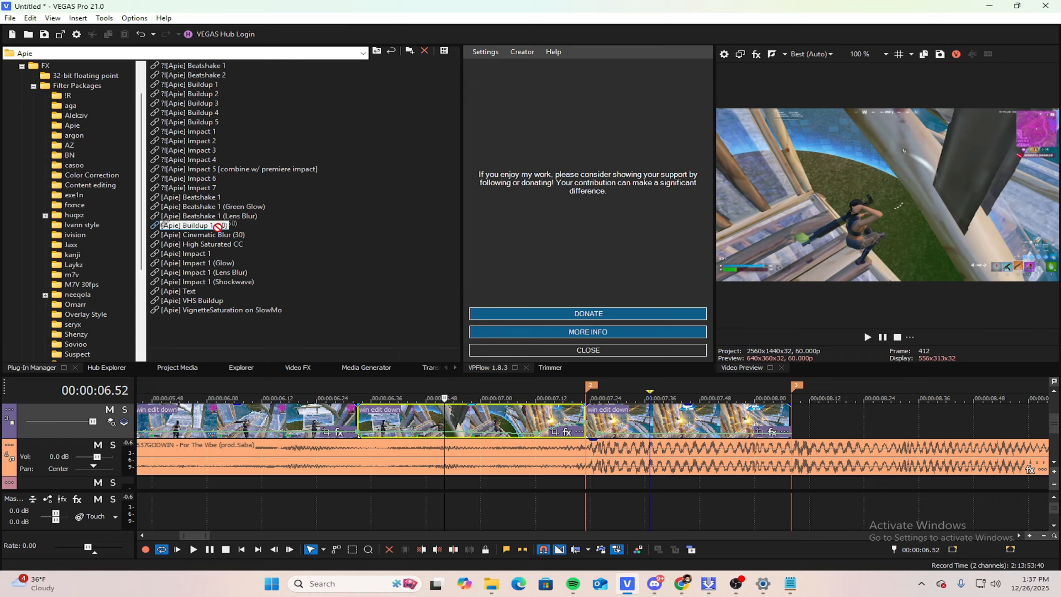
drag(218, 227, 316, 283)
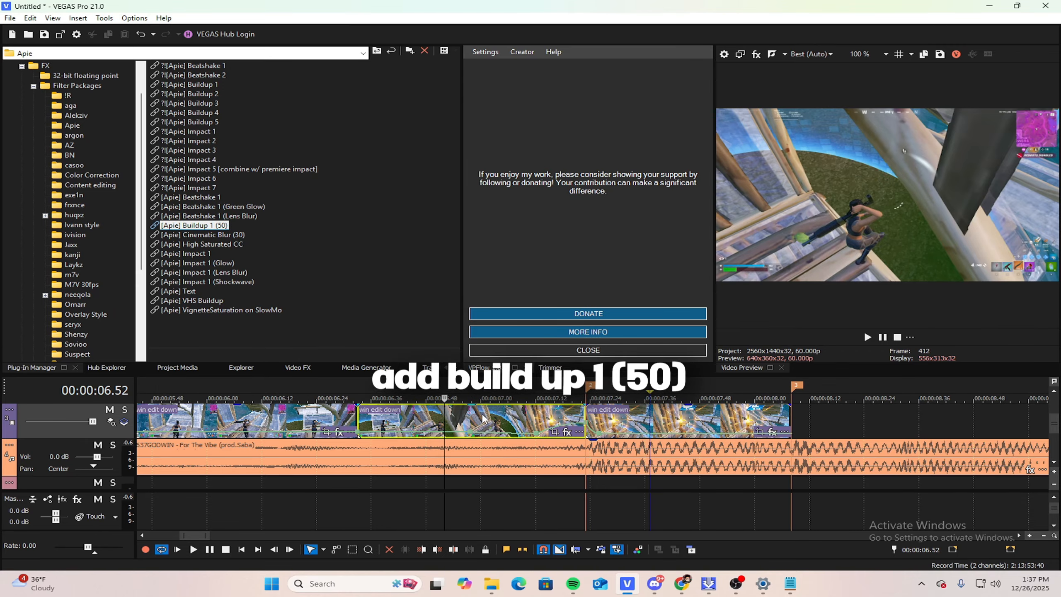
drag(482, 418, 481, 419)
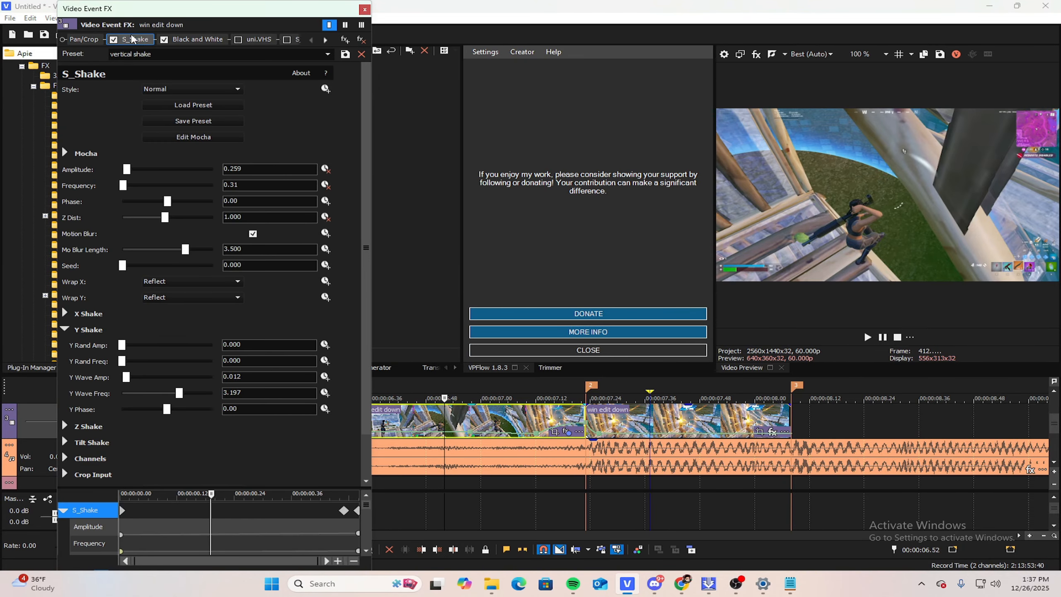
Step: Scrub through the buildup part and compare its picture with the uni.VHS effect on and off
drag(128, 9, 145, 27)
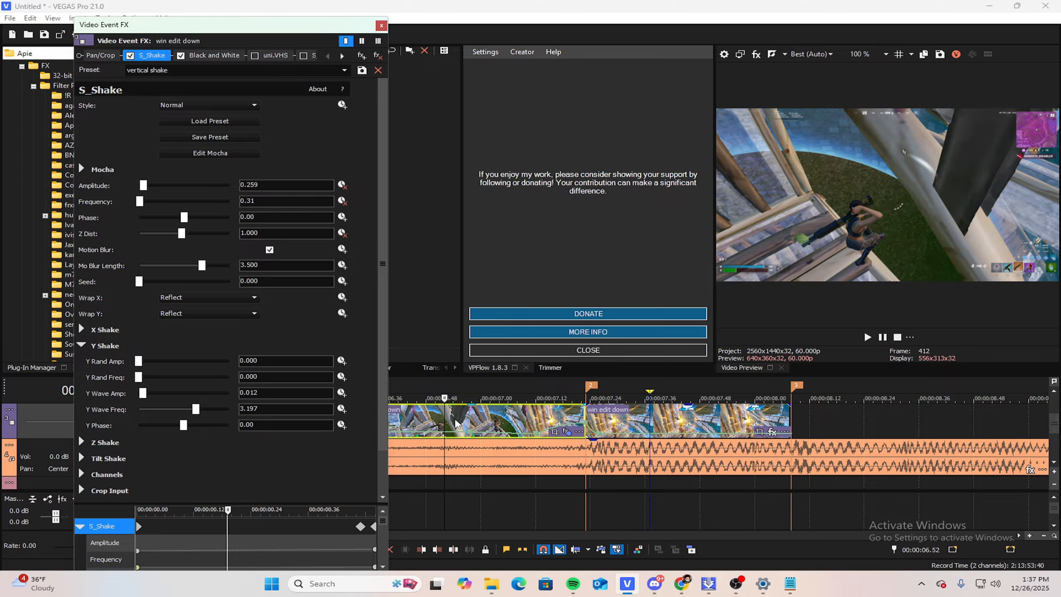
drag(444, 414, 527, 409)
click(254, 62)
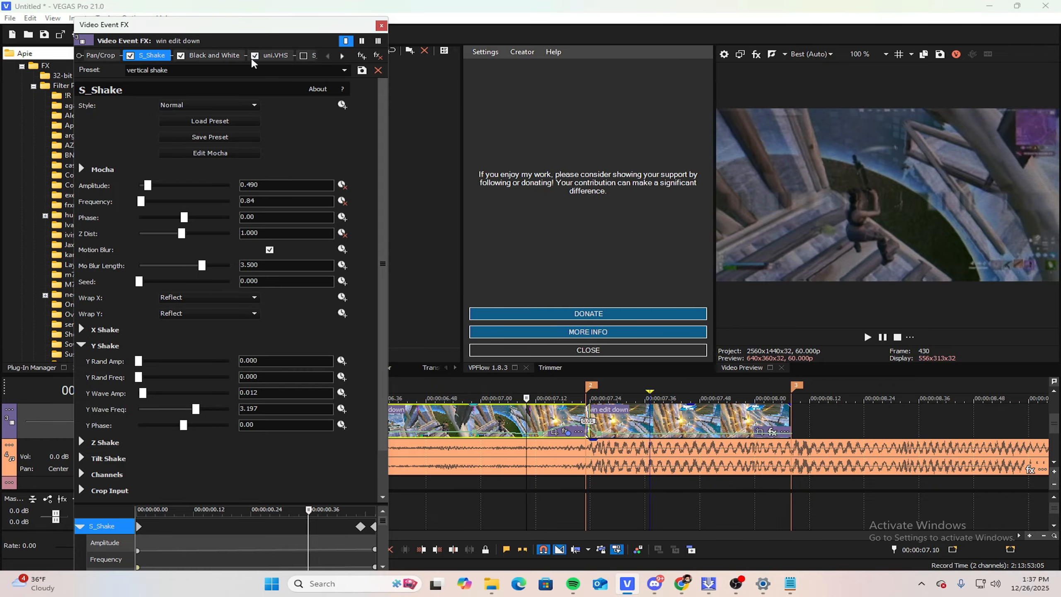
click(253, 58)
click(253, 58)
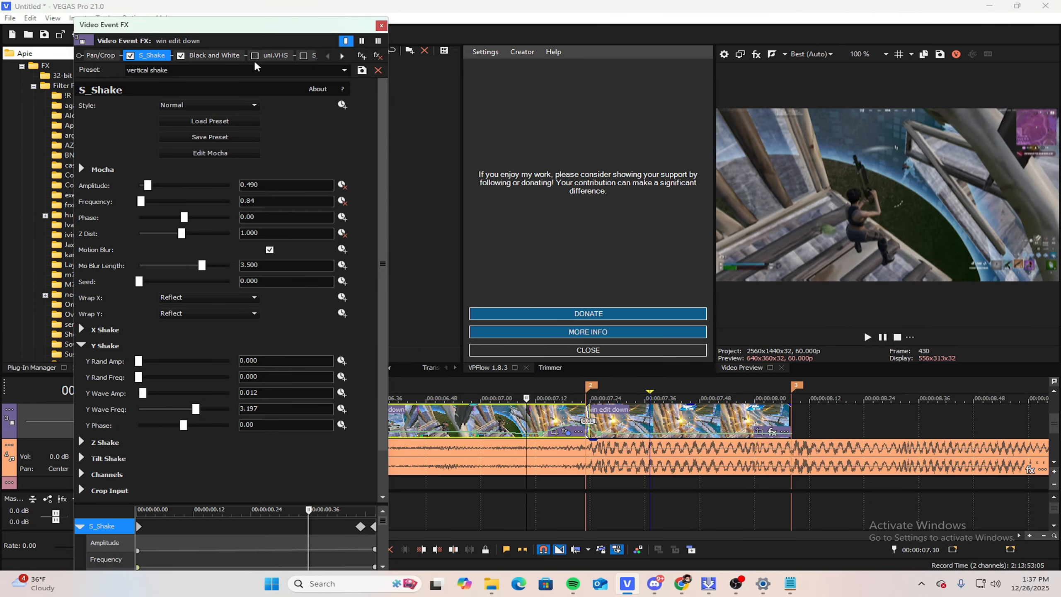
Step: Compare uni.VHS on and off once more, look through the rest of the buildup effect chain and close it
click(342, 56)
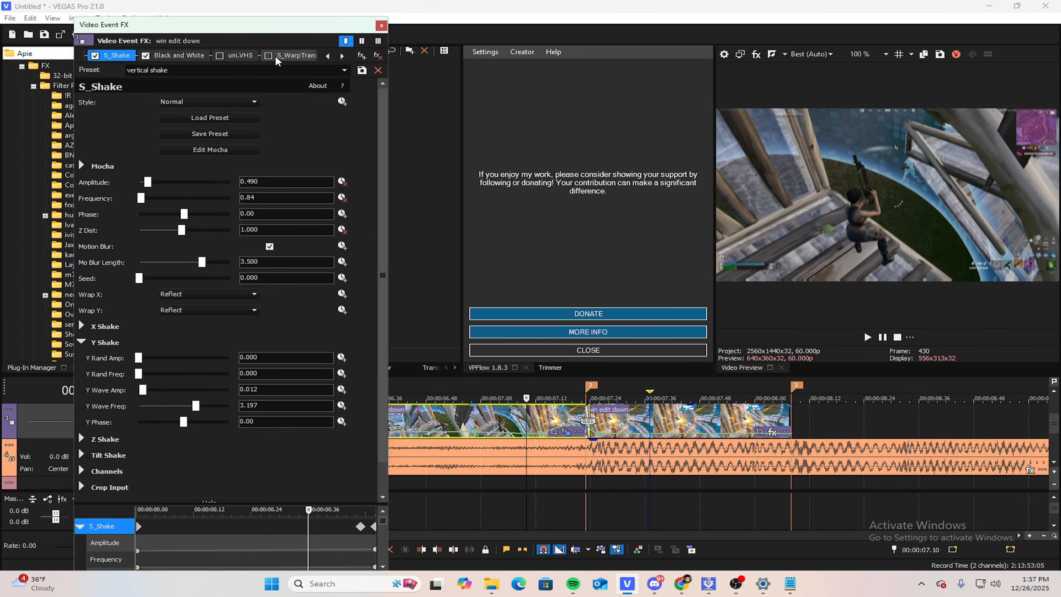
click(220, 58)
click(220, 56)
click(220, 56)
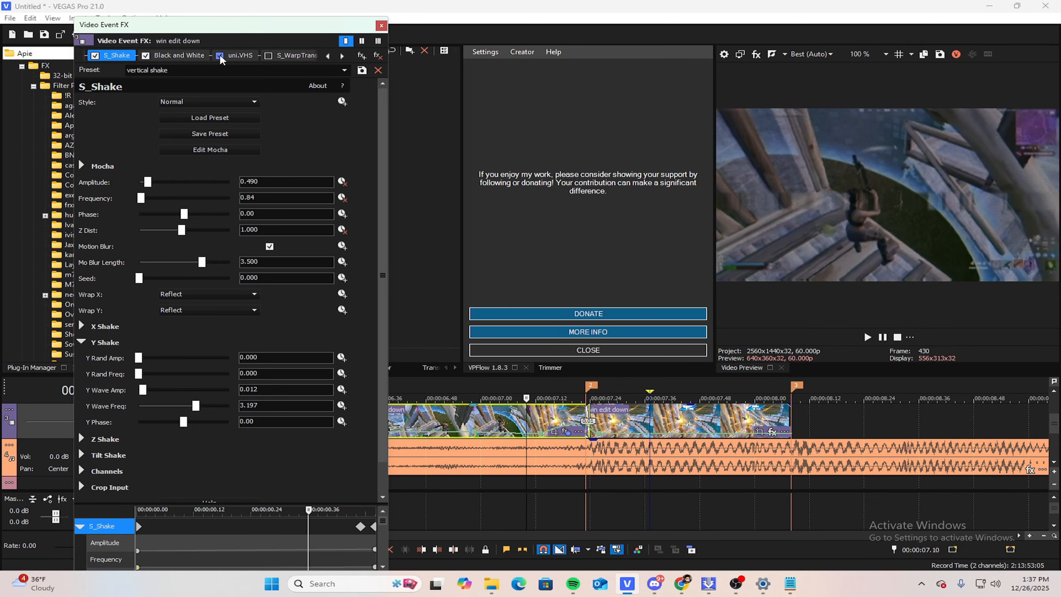
click(221, 56)
click(341, 56)
click(340, 56)
click(341, 56)
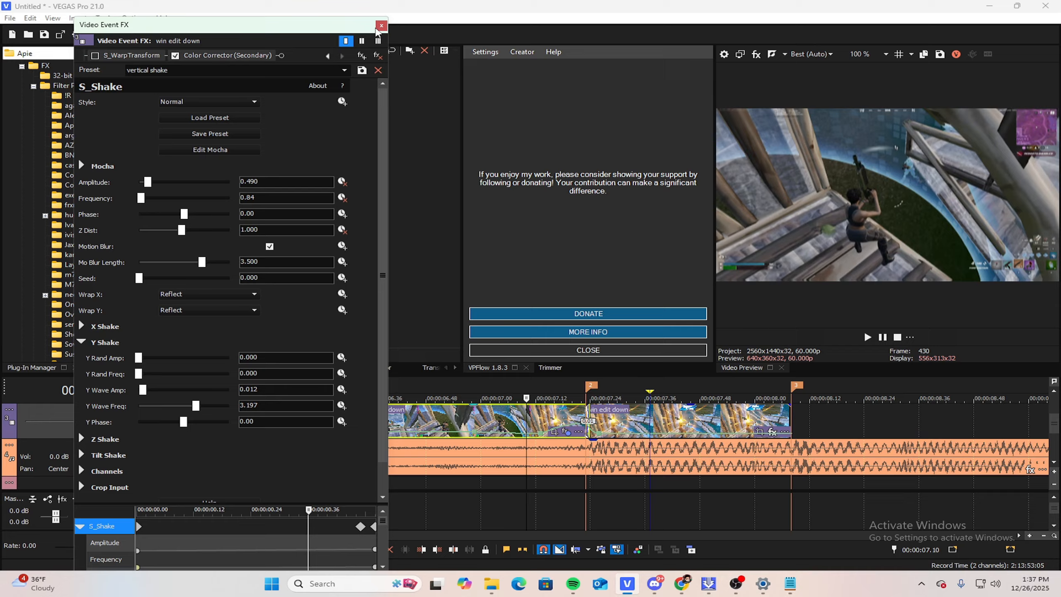
click(380, 27)
Step: Play the buildup part from its start to preview the preset
drag(526, 413, 456, 419)
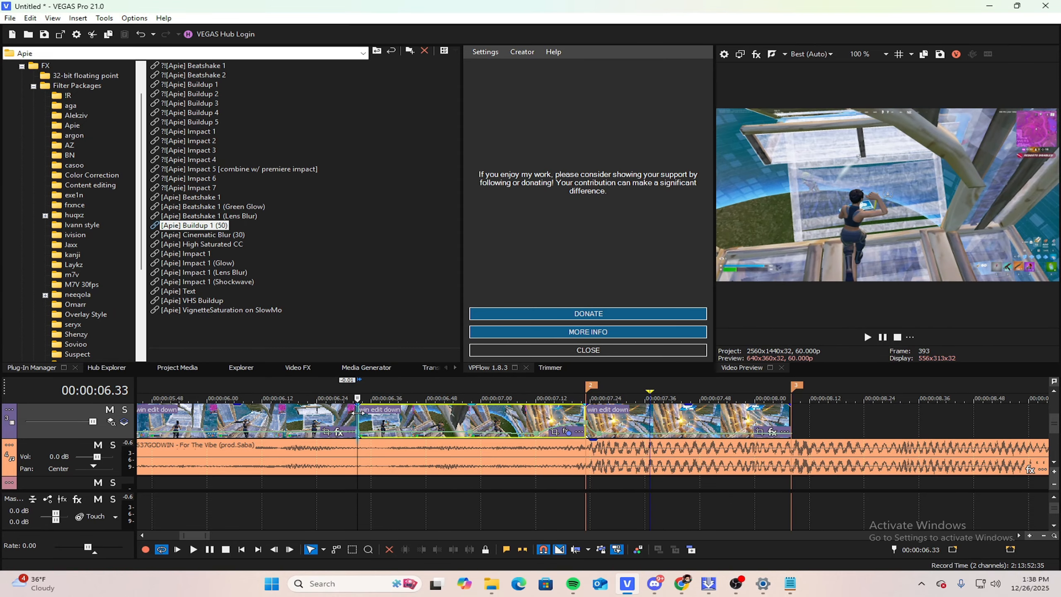
key(space)
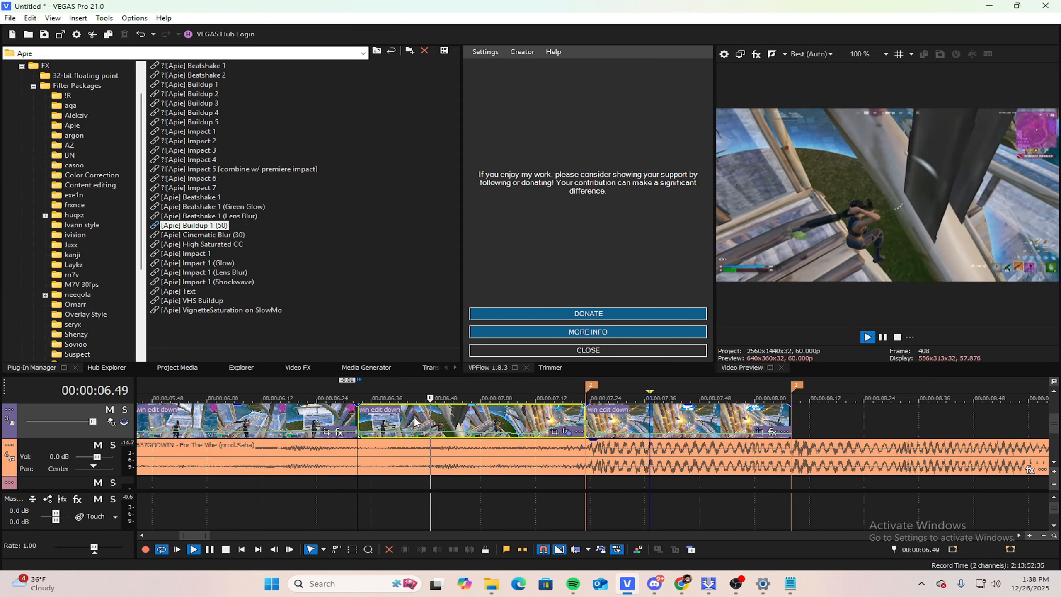
key(space)
Step: Reopen the buildup part's effects, compare uni.VHS on and off around 00:00:07.12, view the Black and White settings and close the effects
click(567, 431)
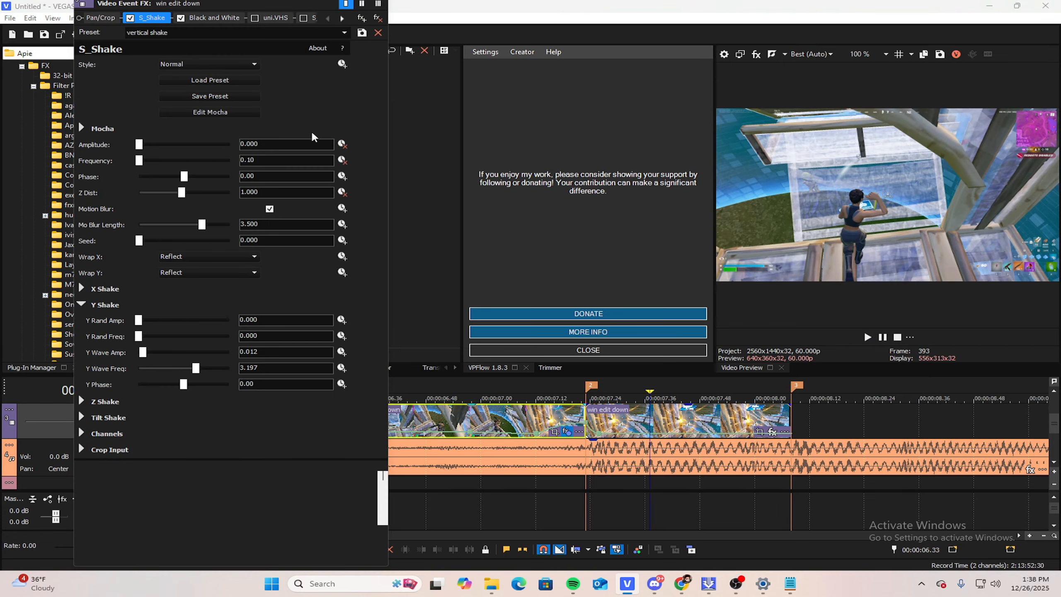
click(503, 419)
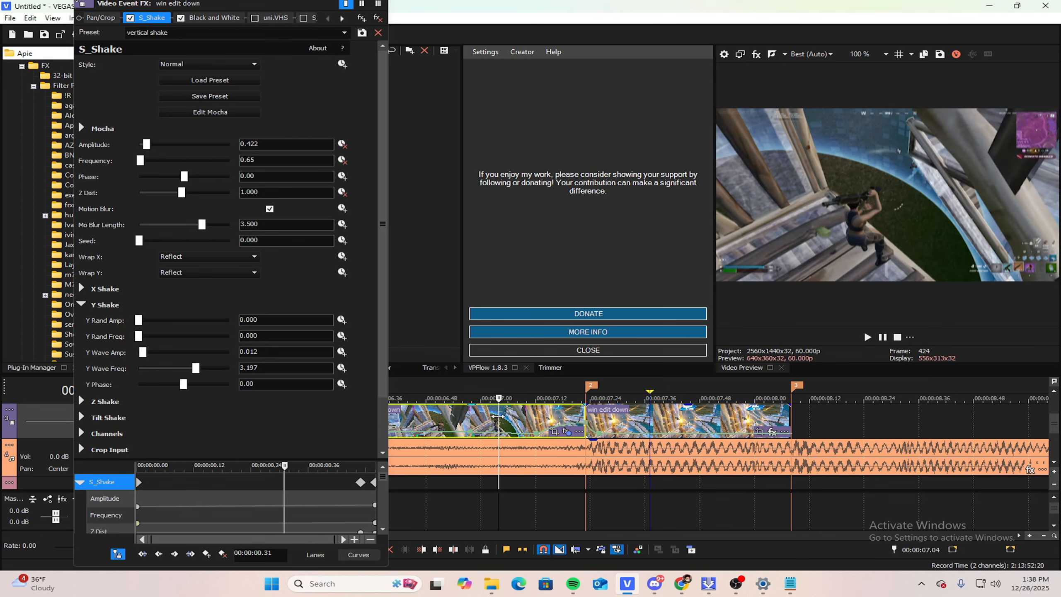
drag(497, 416, 536, 420)
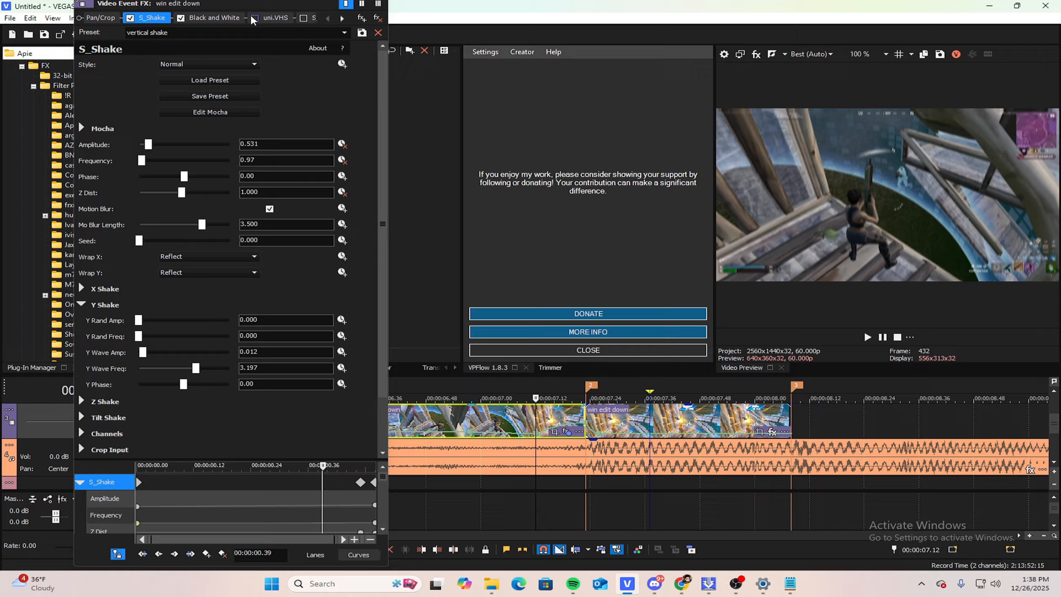
scroll(652, 424, up, 3)
scroll(721, 447, down, 4)
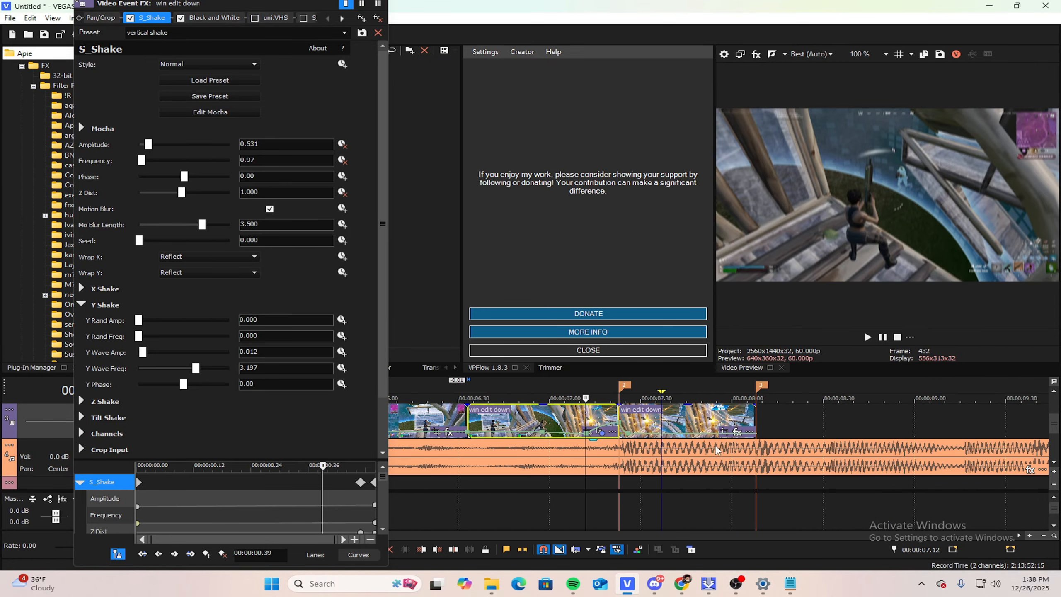
scroll(714, 422, up, 2)
click(255, 18)
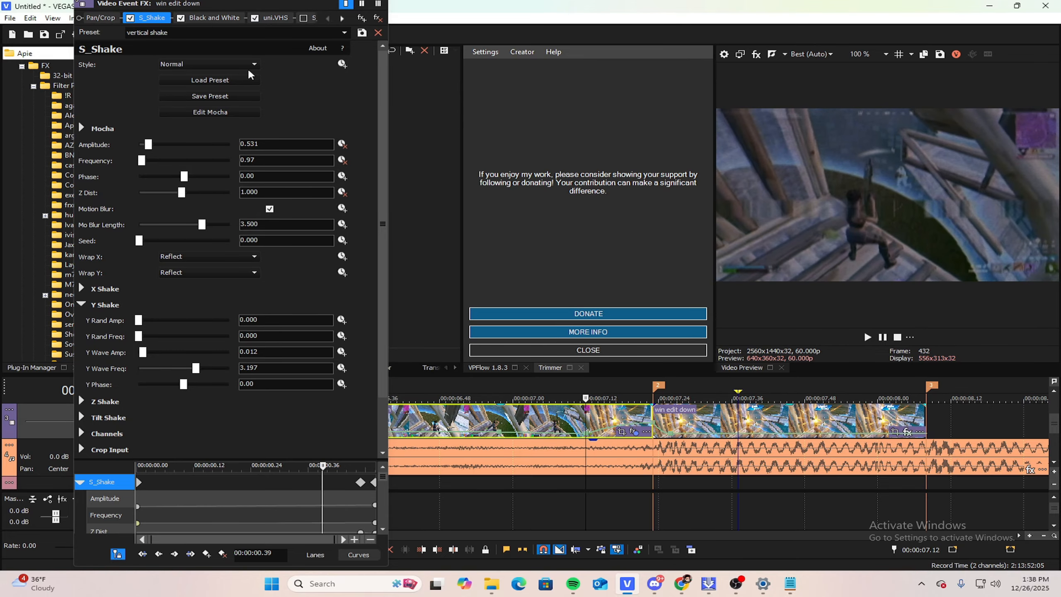
click(254, 17)
click(229, 17)
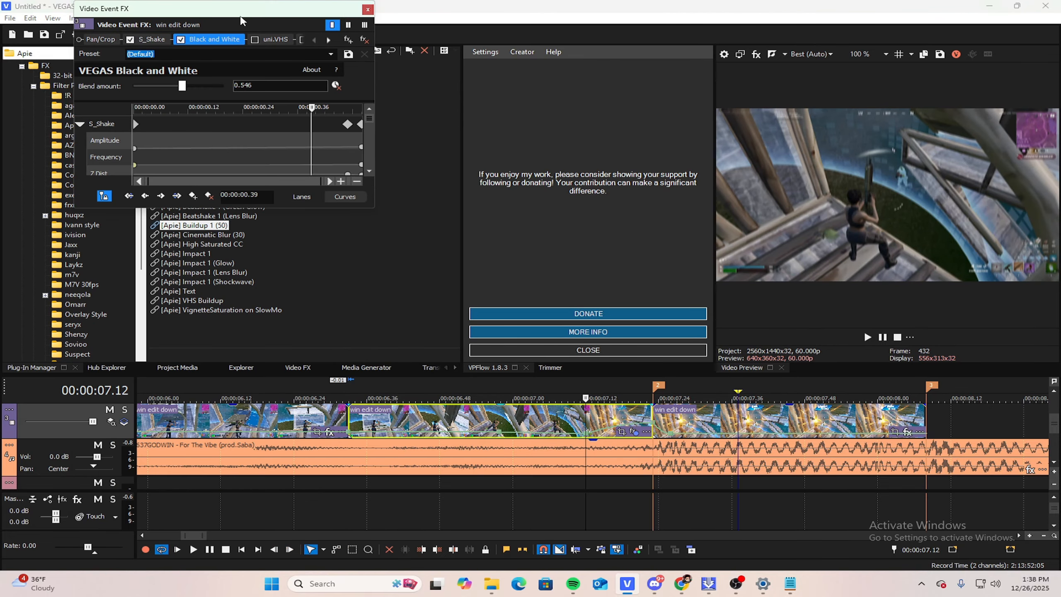
click(367, 10)
Step: Apply the [Apie] Impact 1 (Shockwave) preset to the clip part starting at the drop marker, 00:00:07.23
click(663, 419)
key(Left)
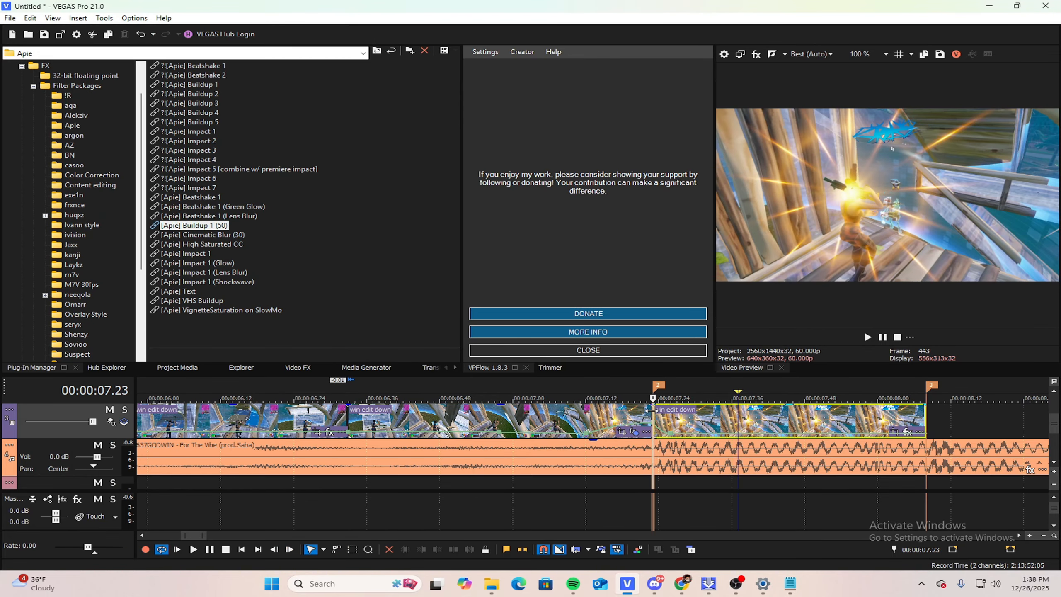
scroll(628, 420, down, 5)
scroll(629, 419, up, 5)
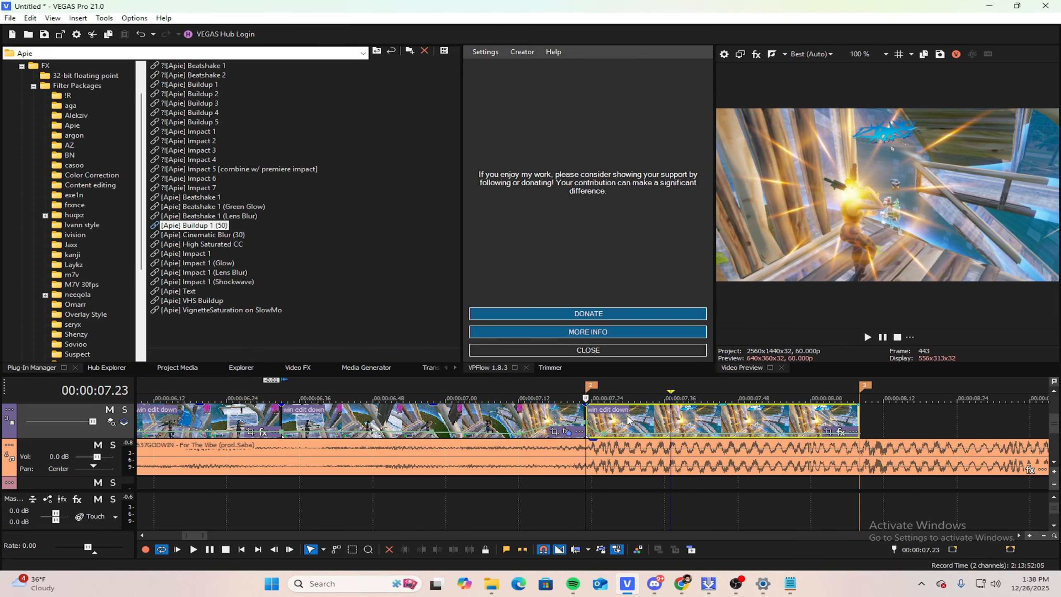
click(535, 419)
drag(530, 399, 598, 398)
click(631, 417)
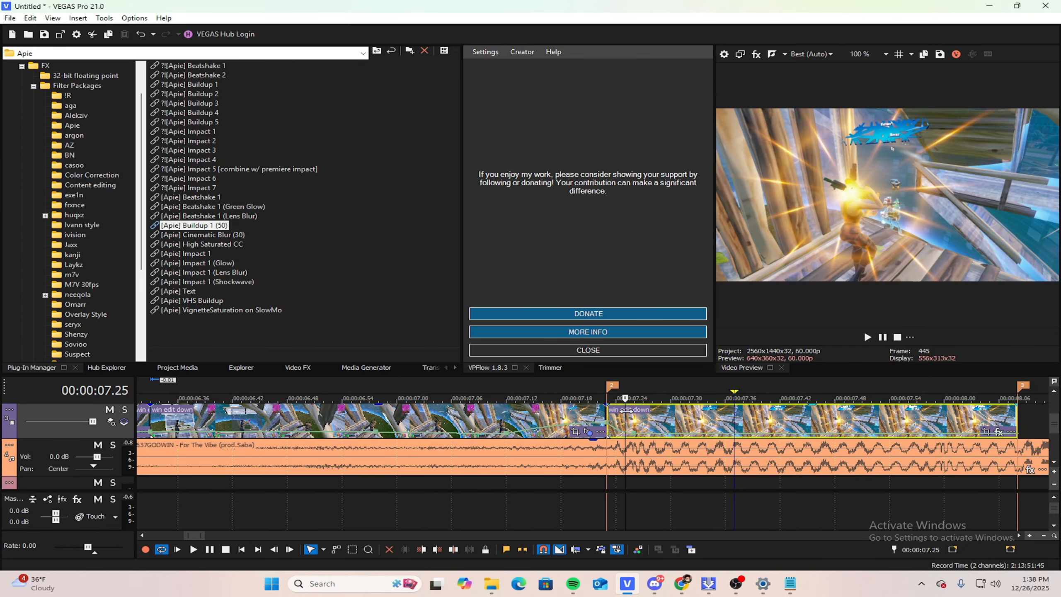
click(618, 412)
scroll(638, 414, down, 6)
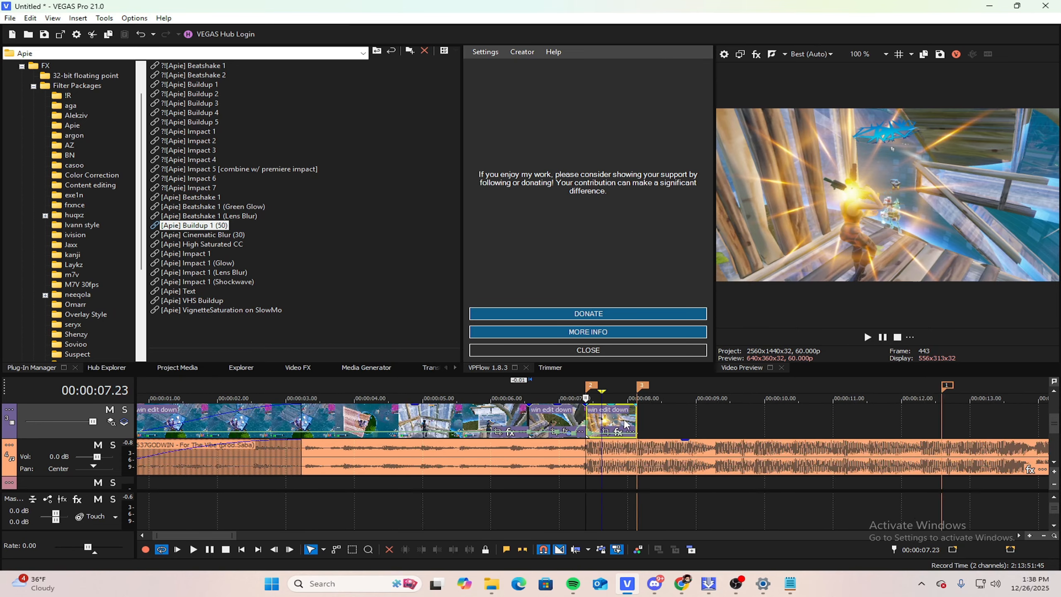
scroll(606, 414, up, 6)
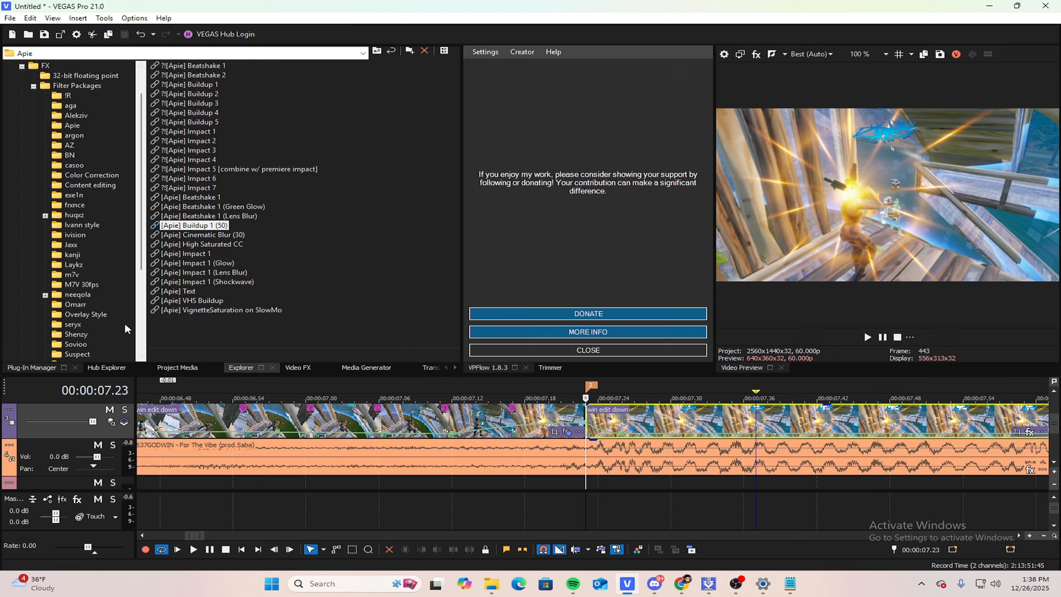
drag(220, 284, 717, 416)
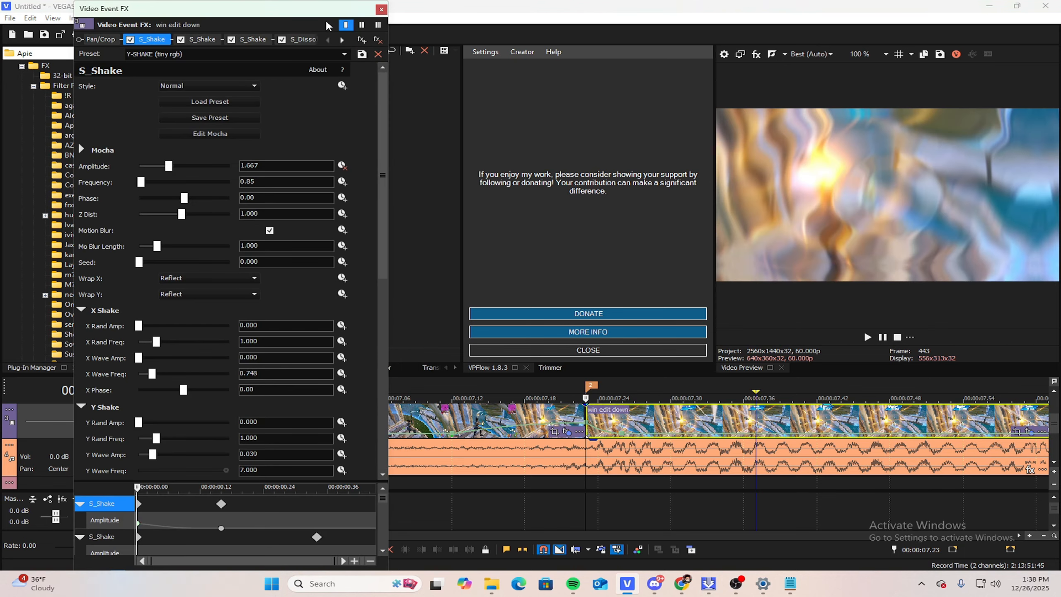
click(381, 9)
Step: Play from the buildup part through the drop to preview the buildup and impact presets together
scroll(589, 446, down, 3)
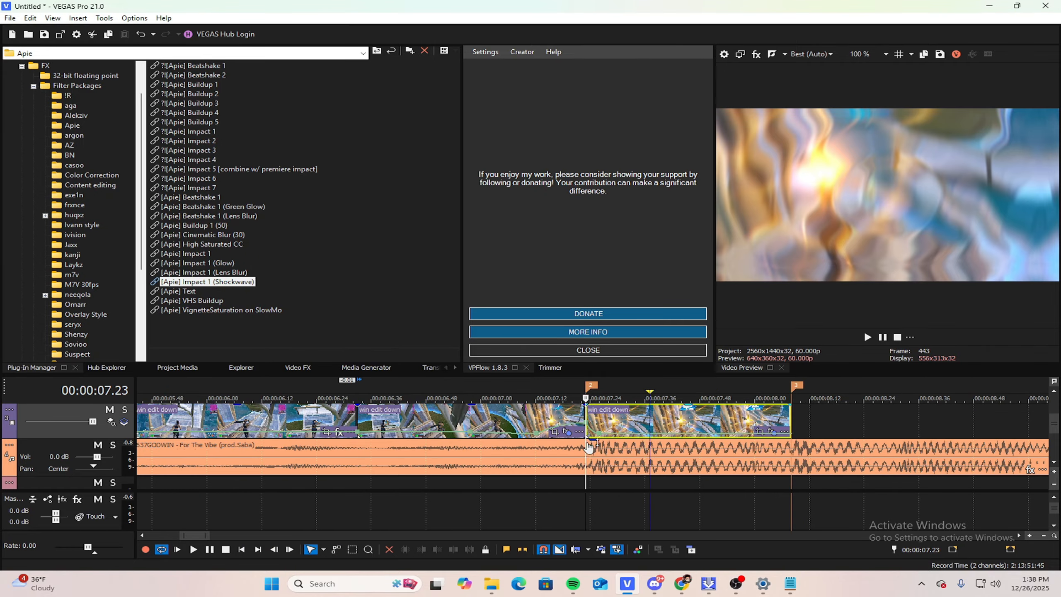
drag(588, 448, 382, 404)
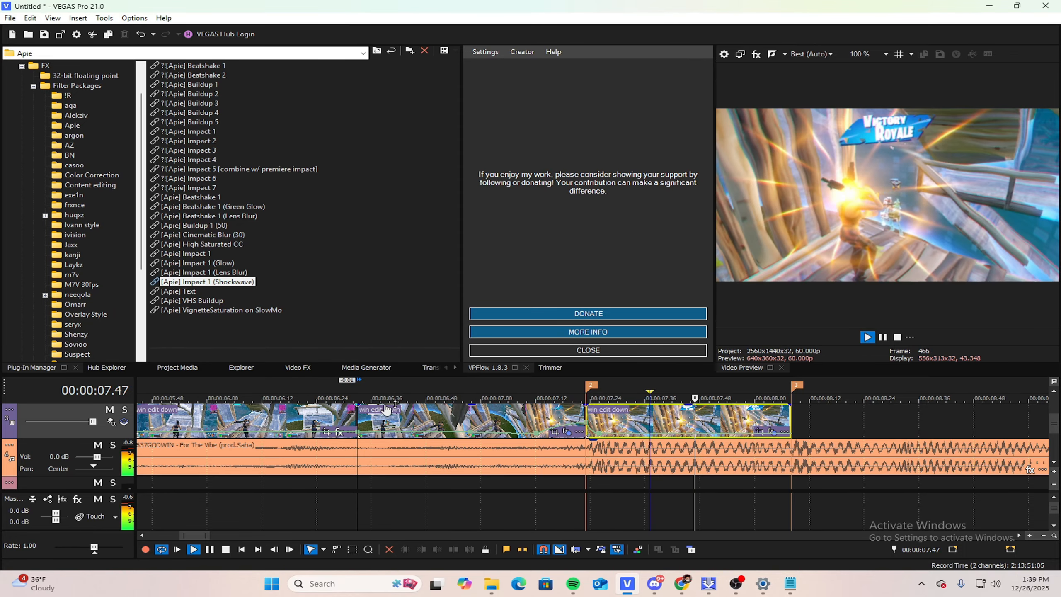
key(space)
key(space)
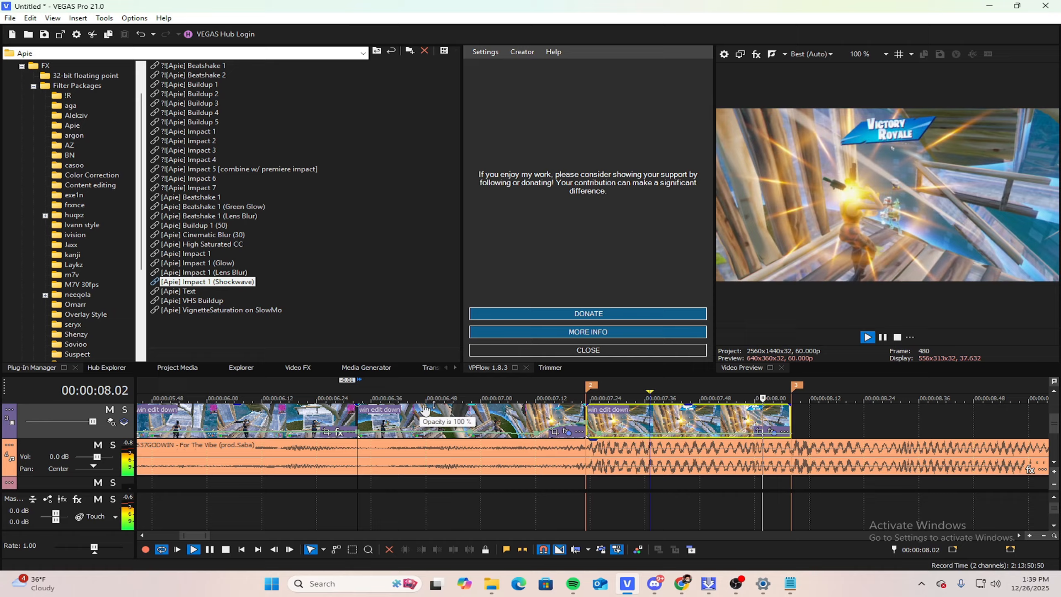
Step: Stop playback and set the empty upper video track's compositing mode to Add
key(space)
scroll(642, 430, down, 5)
scroll(1051, 435, up, 1)
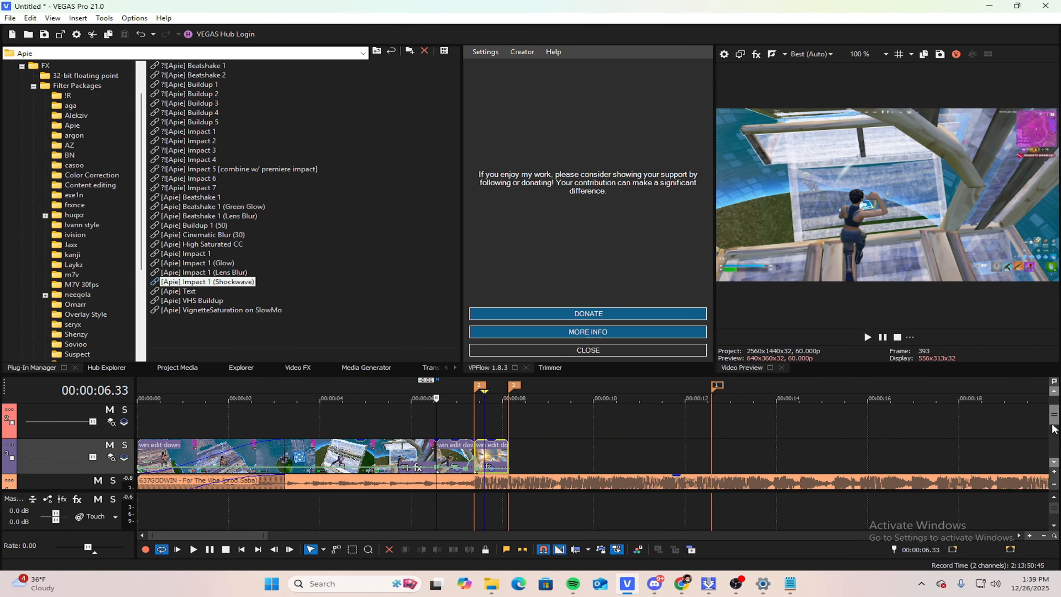
click(124, 422)
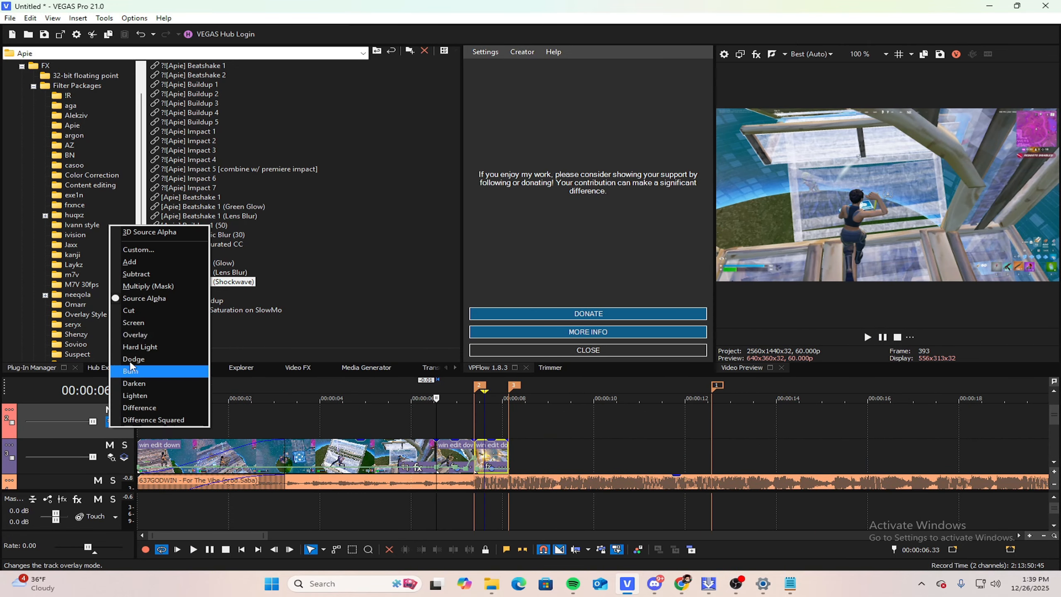
click(130, 262)
scroll(149, 408, down, 4)
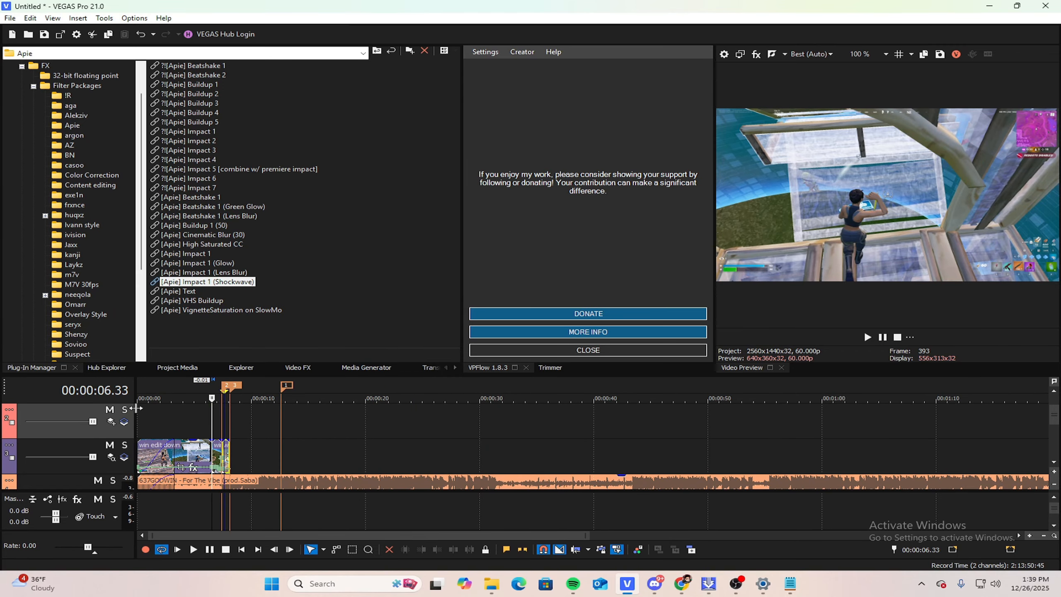
scroll(191, 424, up, 5)
scroll(176, 424, down, 1)
click(257, 425)
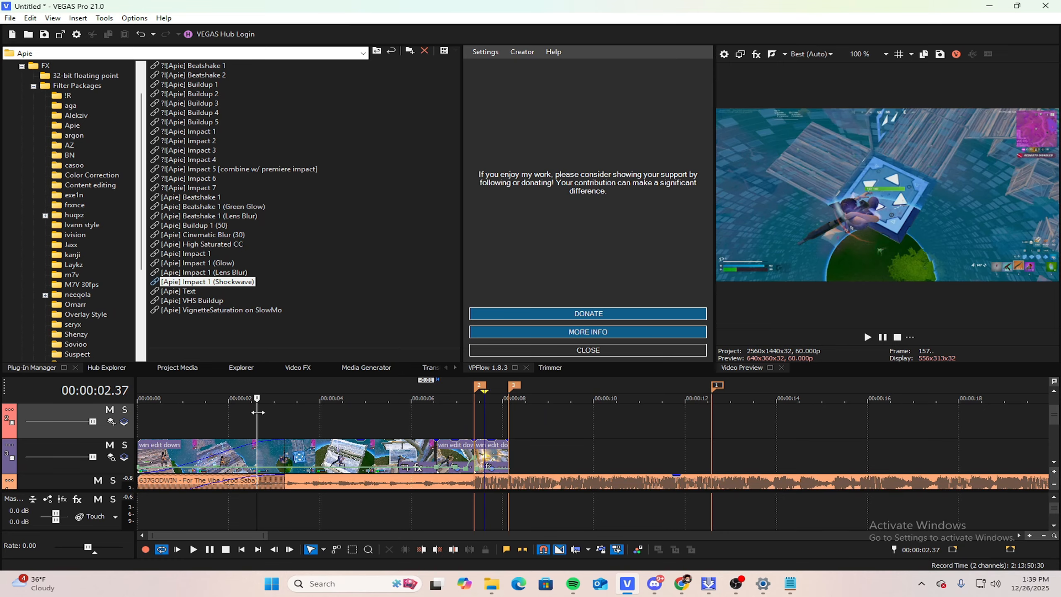
drag(257, 412, 423, 427)
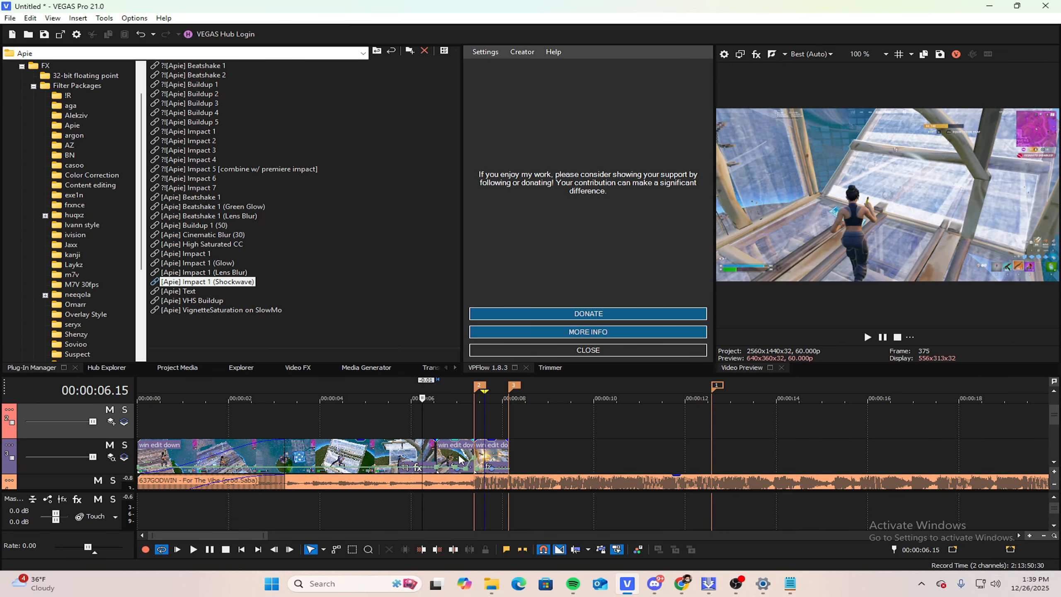
click(454, 456)
click(370, 451)
click(369, 451)
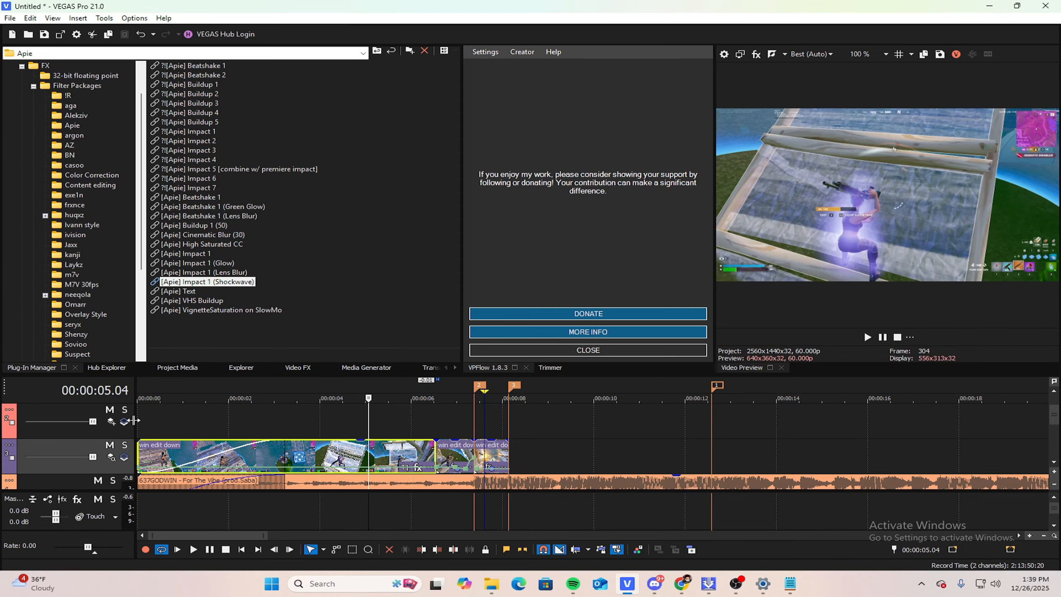
Step: Widen the track header area and briefly view the empty upper track's additional header options
drag(134, 421, 290, 422)
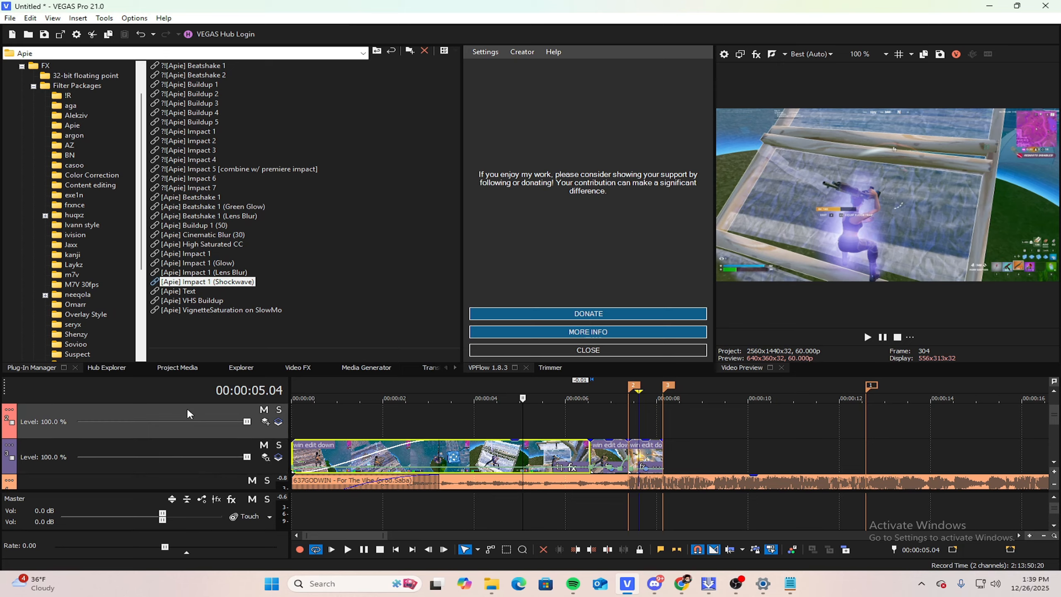
click(9, 410)
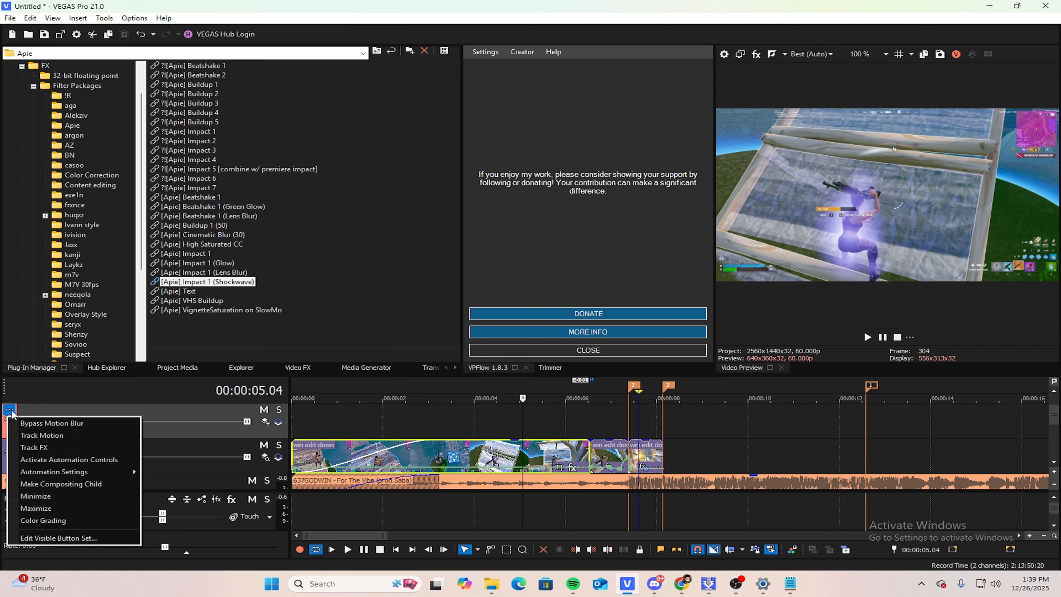
click(264, 414)
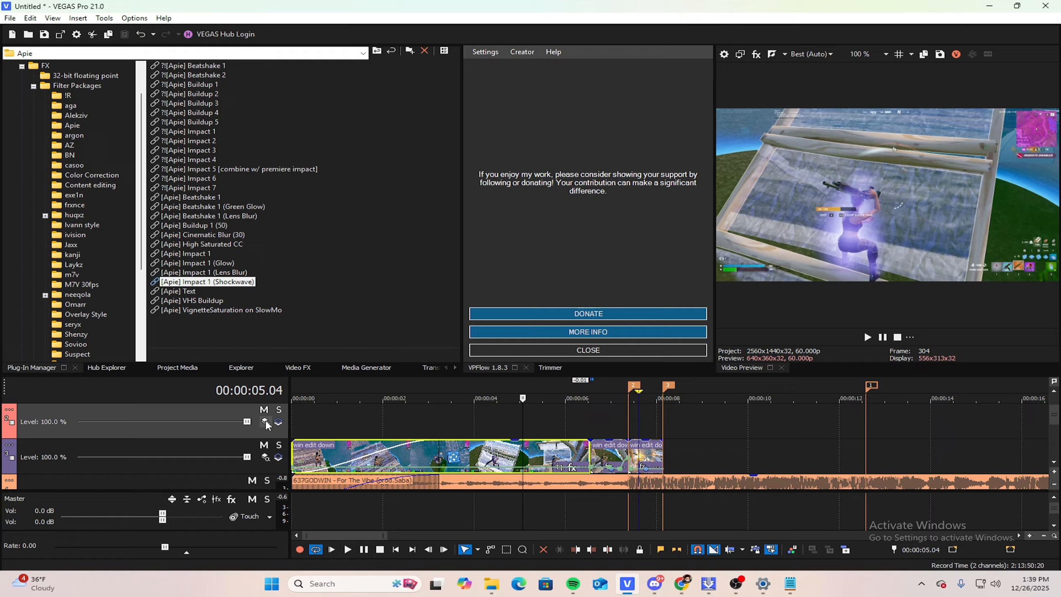
Step: Set the empty upper video track's compositing mode to Difference Squared
click(265, 421)
click(267, 421)
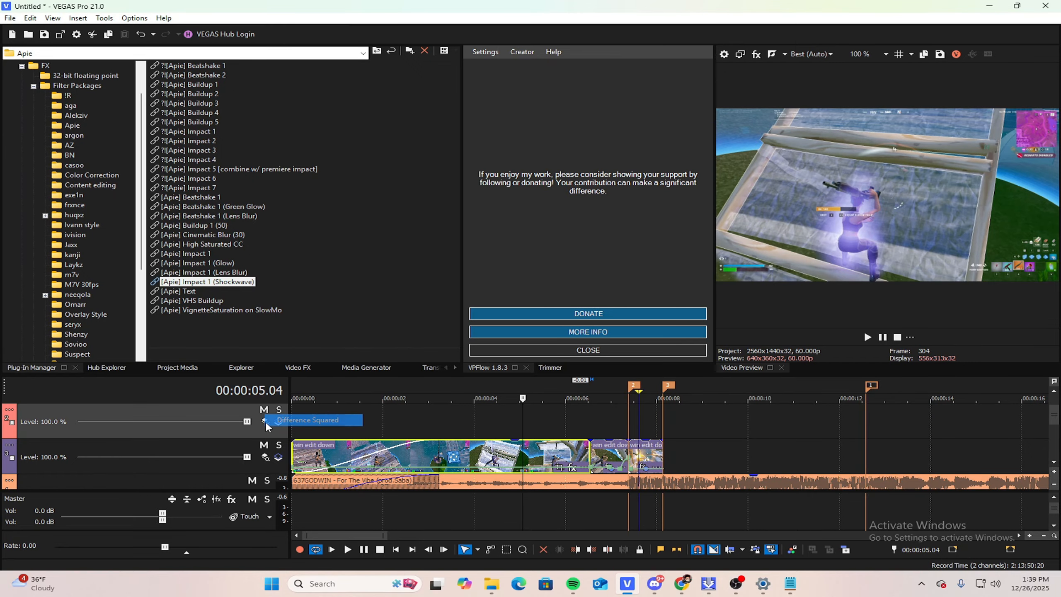
click(266, 421)
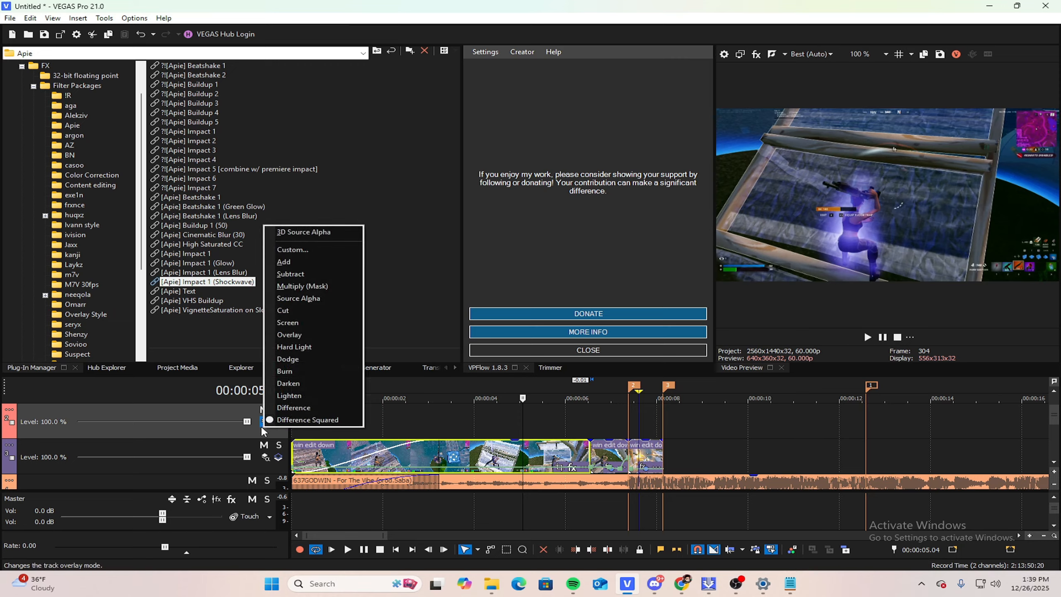
click(251, 428)
Step: Keep Compositing Mode enabled in the visible button set for video track headers and set the empty upper track's mode to Add
click(14, 412)
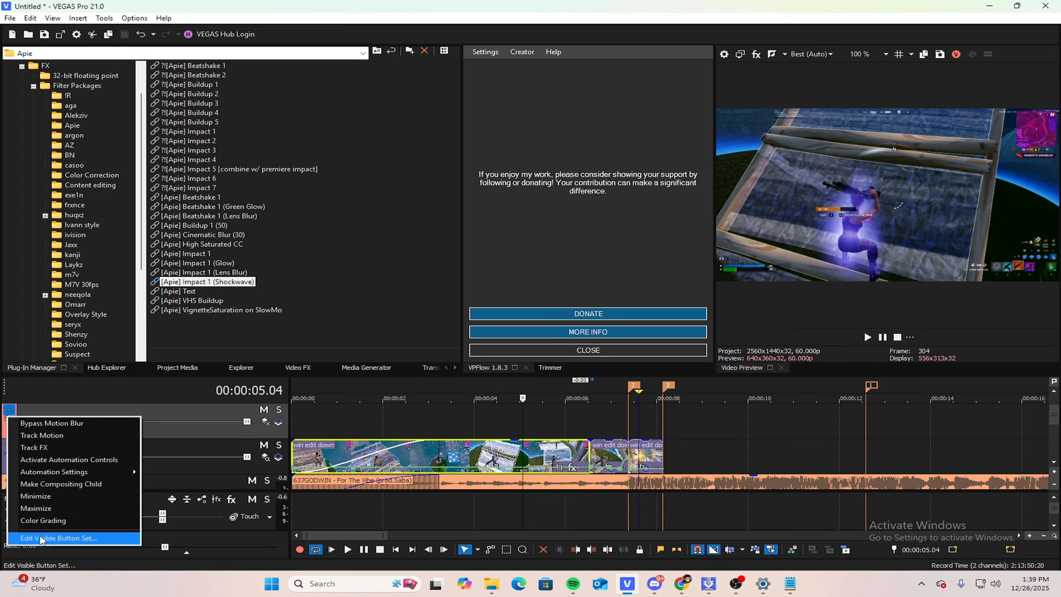
click(42, 539)
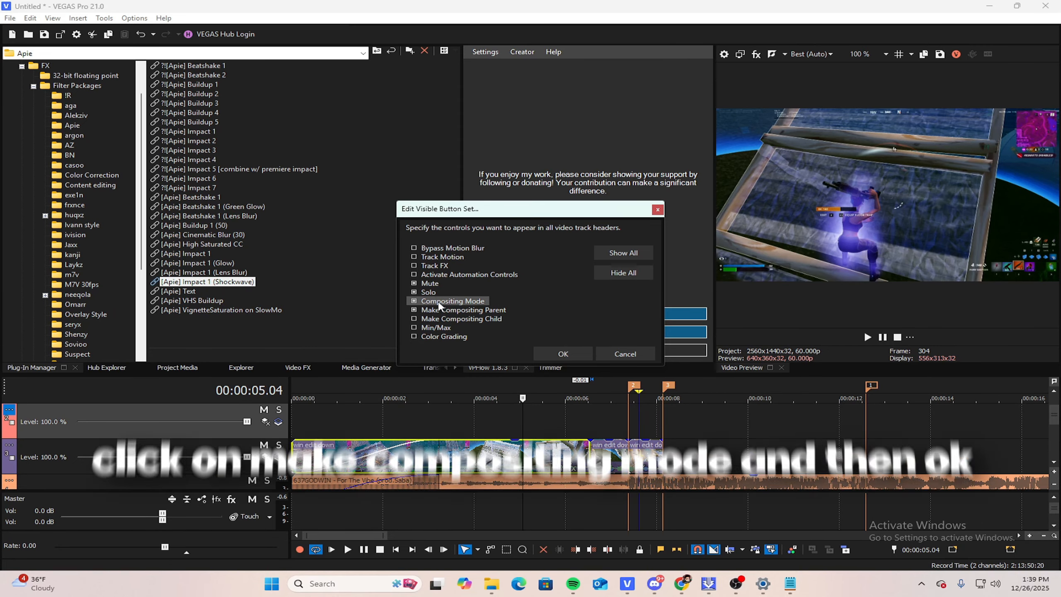
click(575, 353)
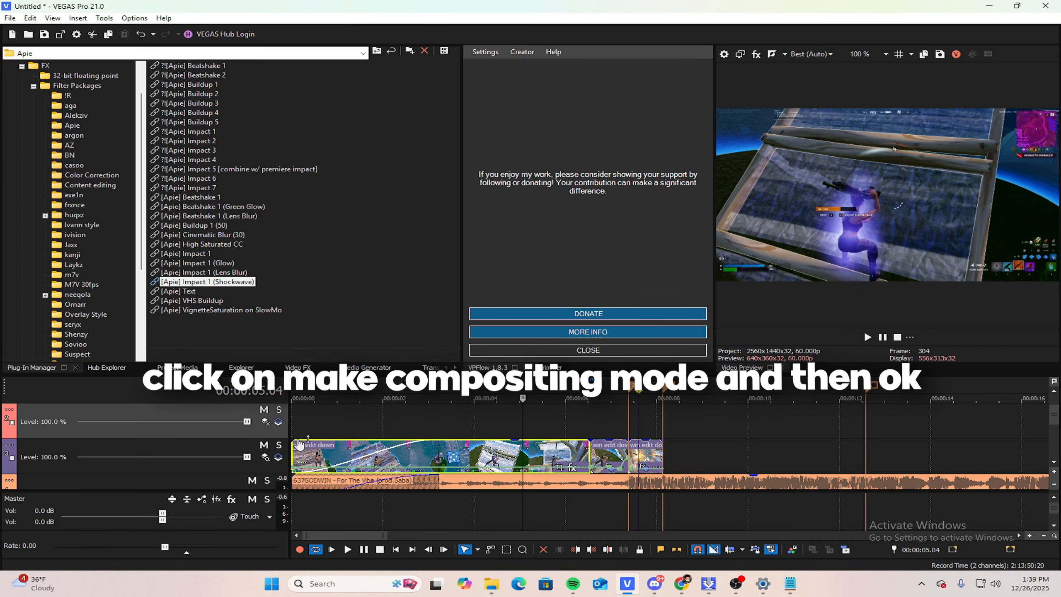
click(265, 422)
click(297, 262)
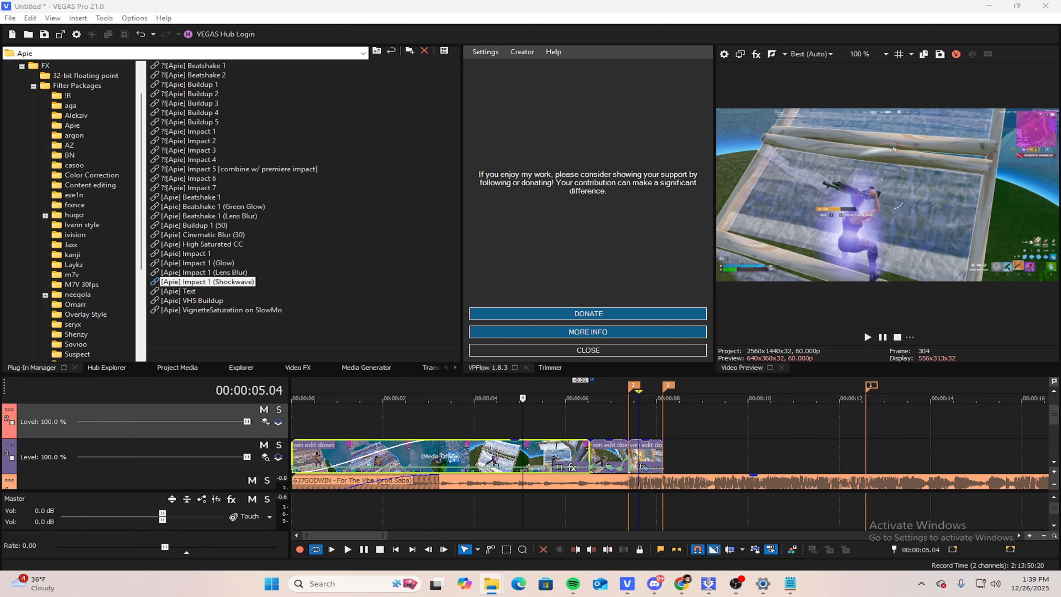
Step: Add the Light Leak 1 (orange _ purple) clip to the upper track at 00:00:05.04 and delete its audio track
drag(38, 411, 529, 410)
right_click(185, 448)
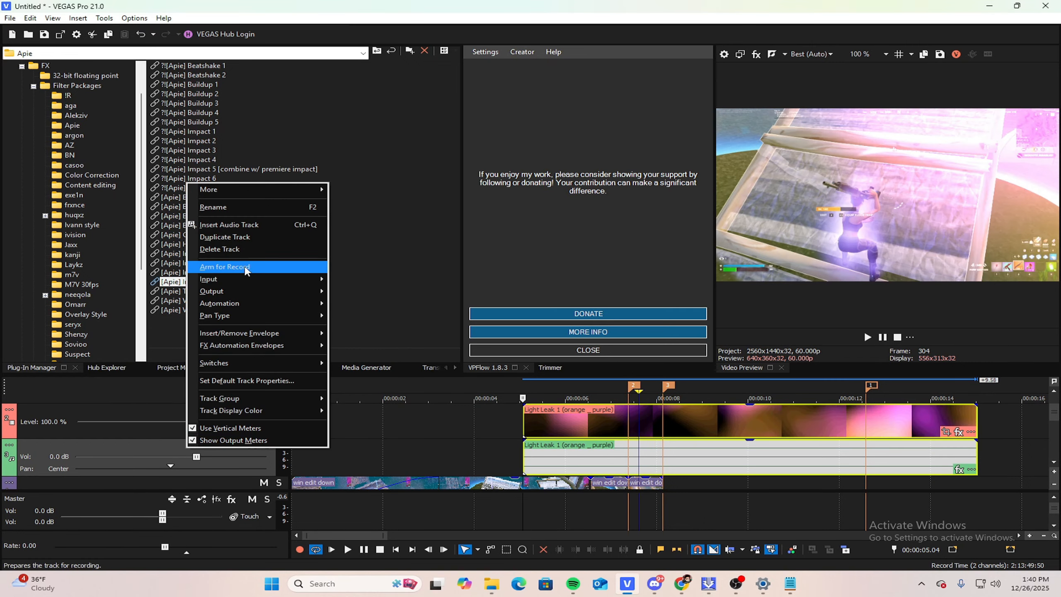
click(246, 250)
key(alt+Tab)
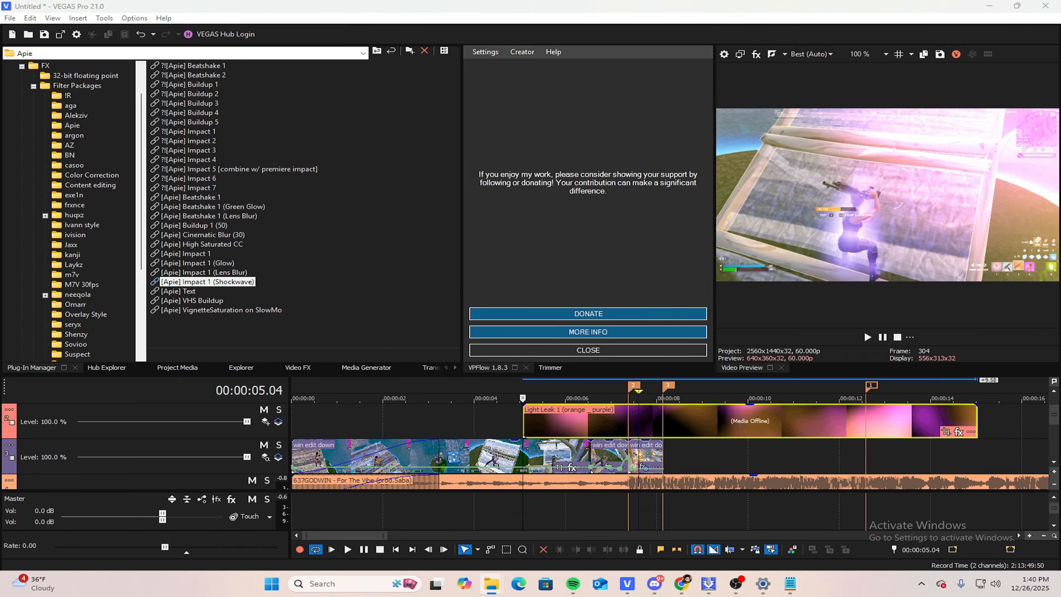
key(alt+Tab)
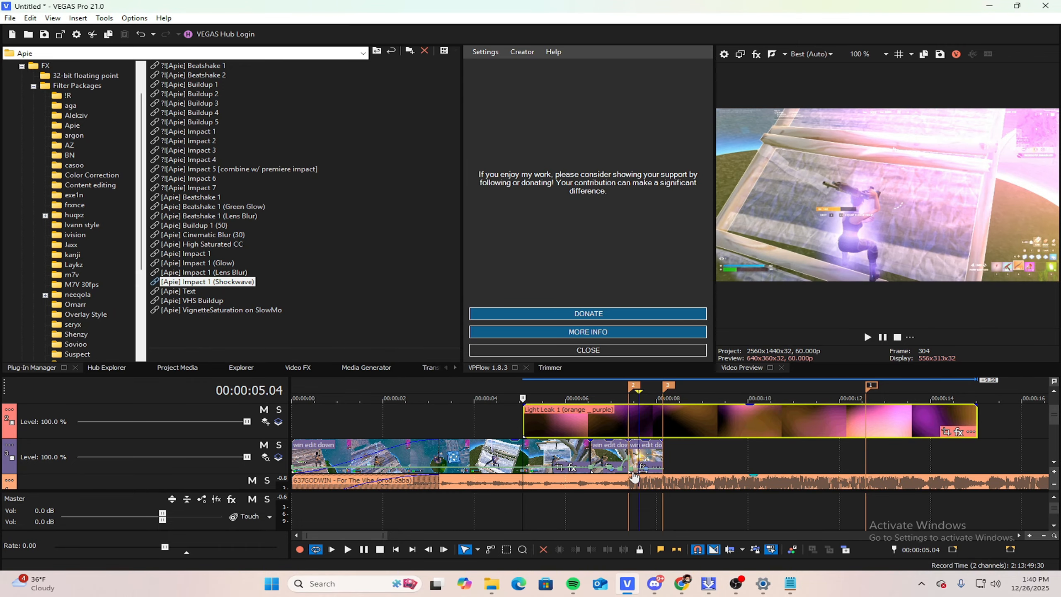
Step: Slide the light leak along its track and cut off the part before the buildup part's start at 00:00:06.33
scroll(627, 449, up, 1)
click(739, 420)
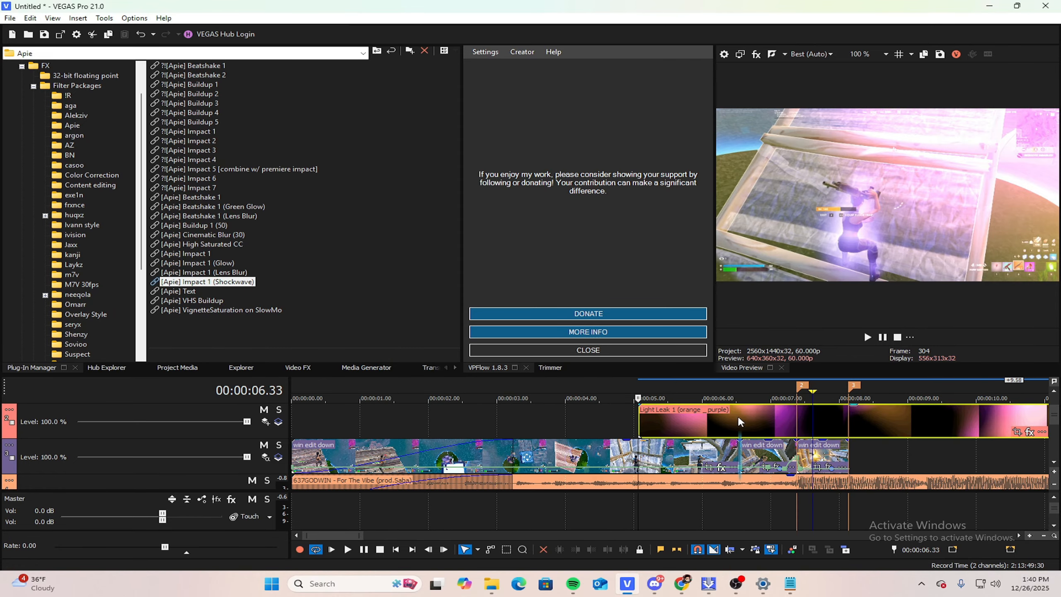
scroll(785, 424, up, 1)
scroll(784, 421, up, 2)
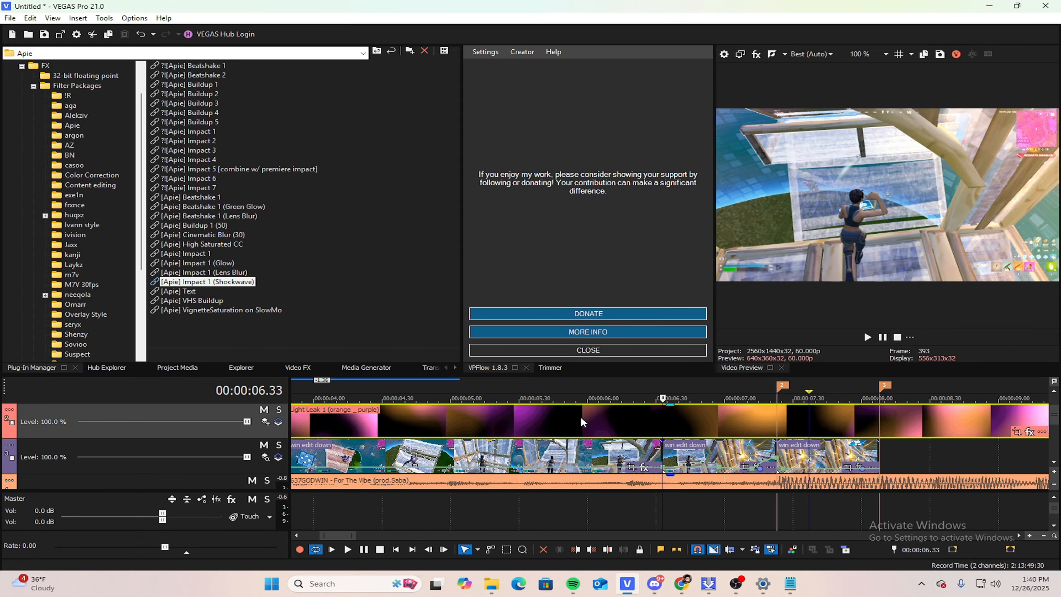
click(672, 445)
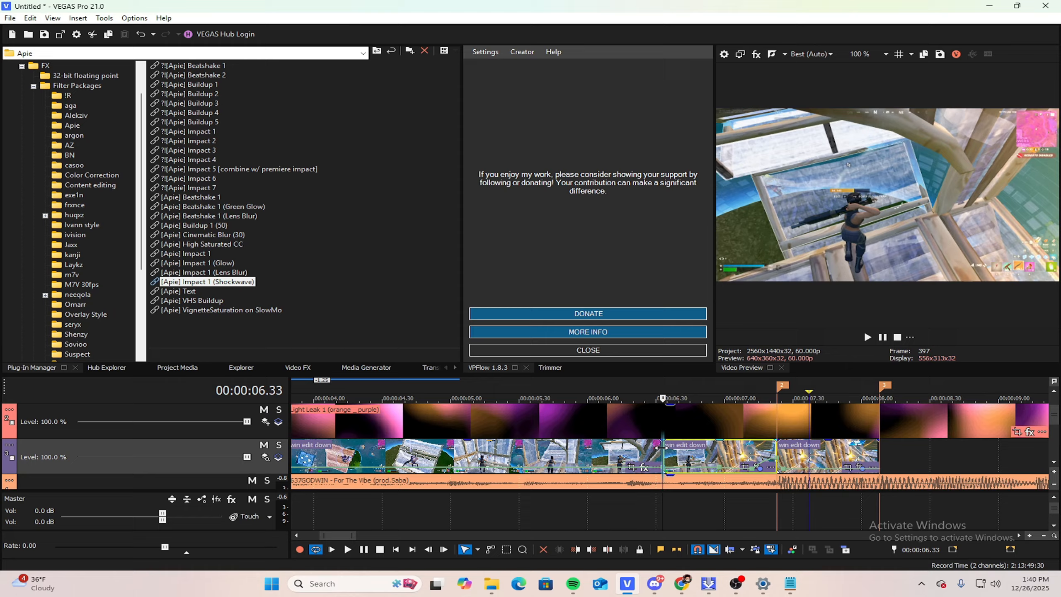
drag(675, 441, 937, 432)
click(700, 413)
drag(603, 426, 584, 413)
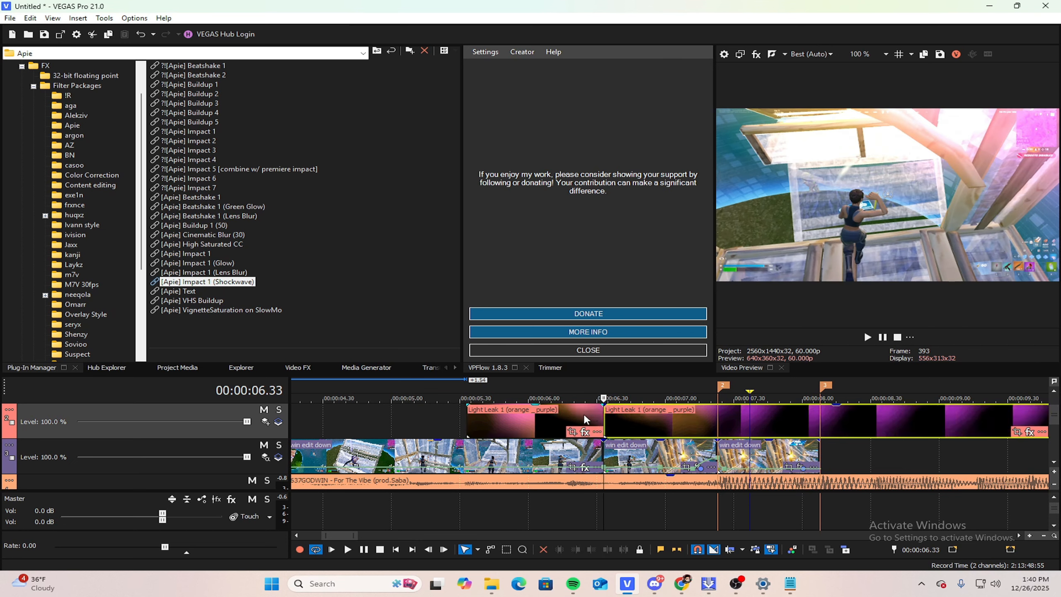
right_click(584, 413)
click(606, 261)
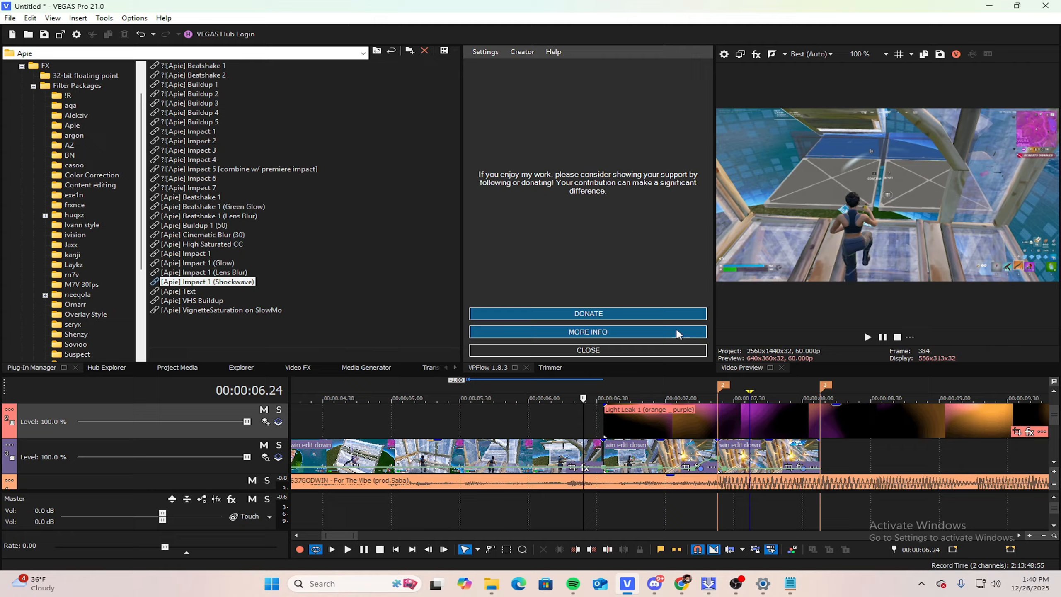
Step: Split the light leak at the drop, 00:00:07.23, and trim its end to the end of the gameplay clip
click(718, 413)
scroll(672, 425, up, 4)
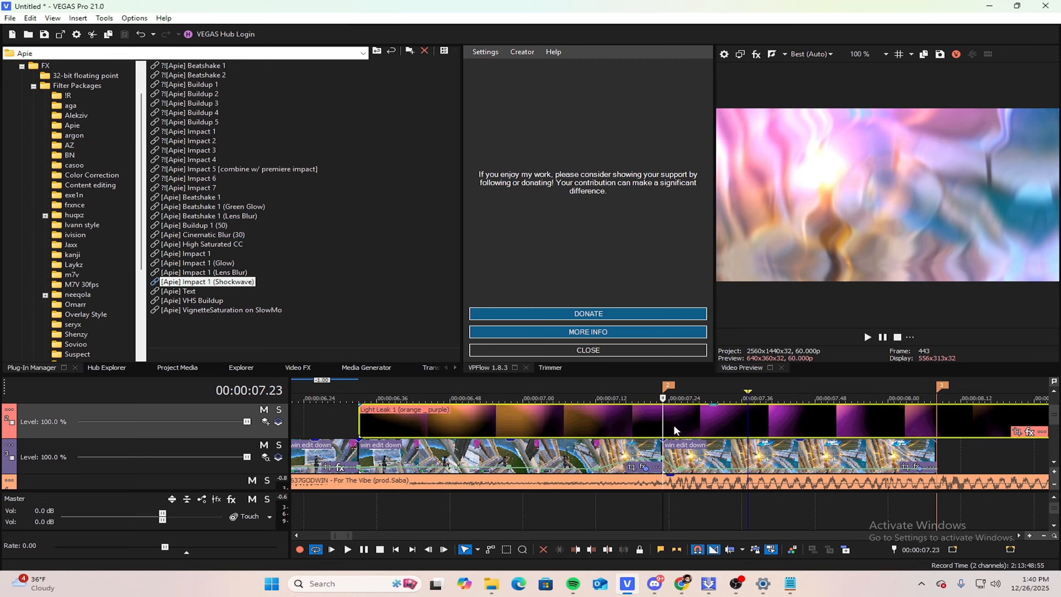
key(s)
scroll(665, 414, down, 5)
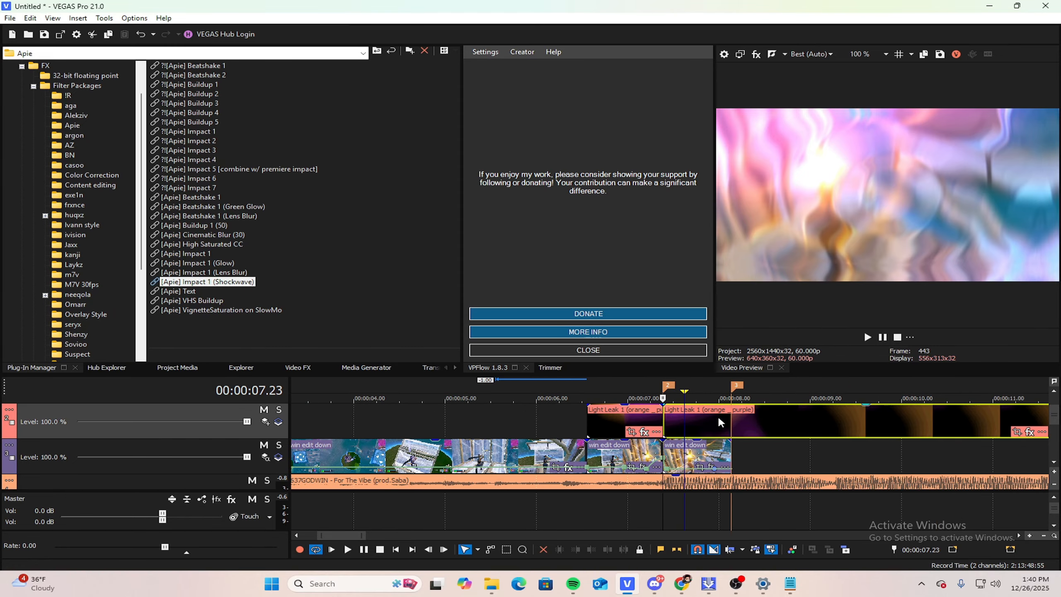
drag(821, 415, 570, 415)
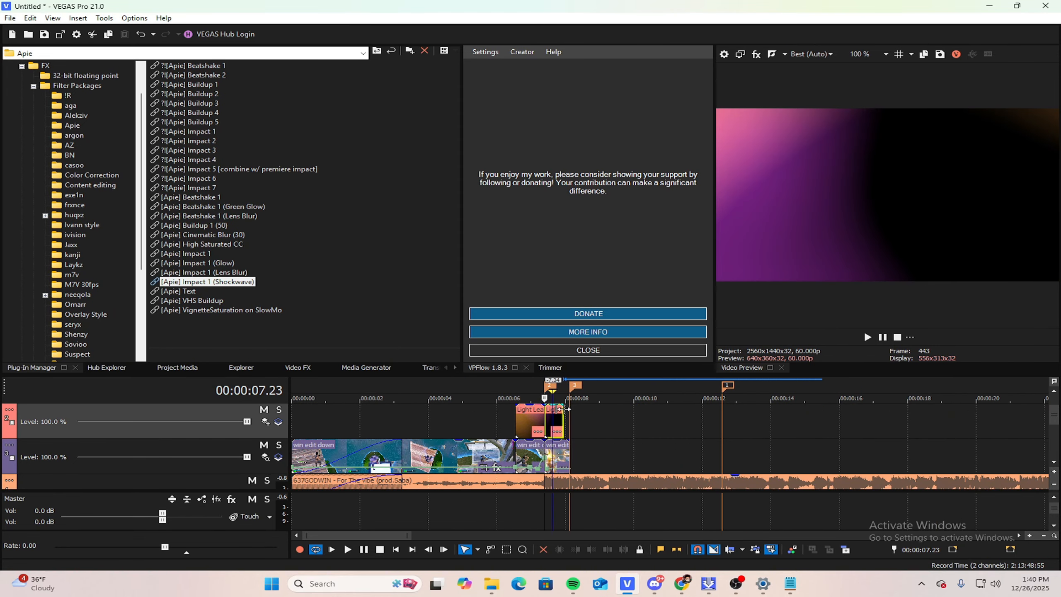
scroll(656, 418, up, 5)
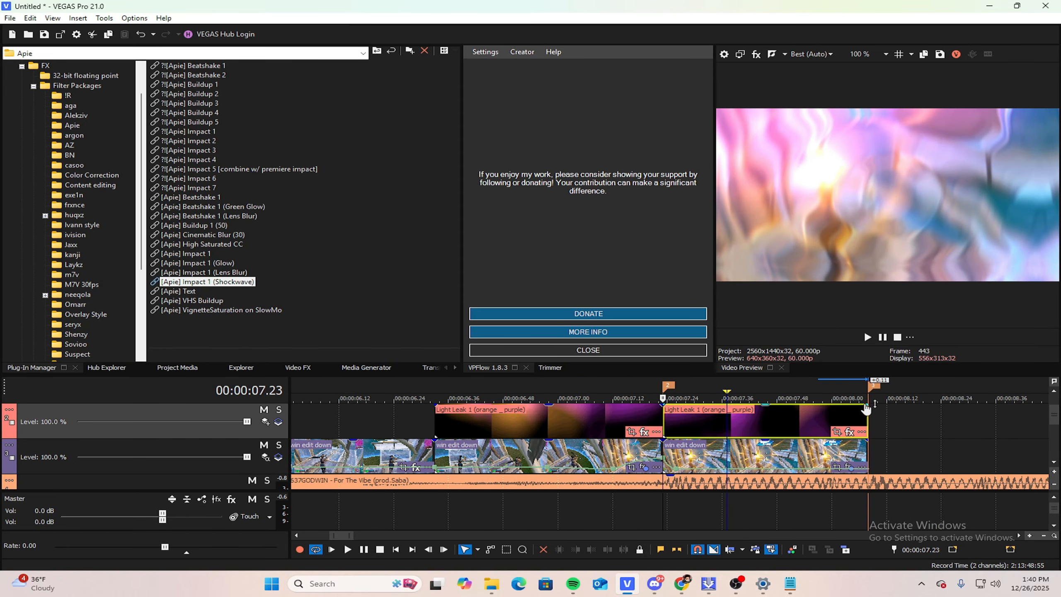
Step: Scrub through the impact part and add a fade-out across the full length of the light leak piece above it
click(703, 419)
click(665, 416)
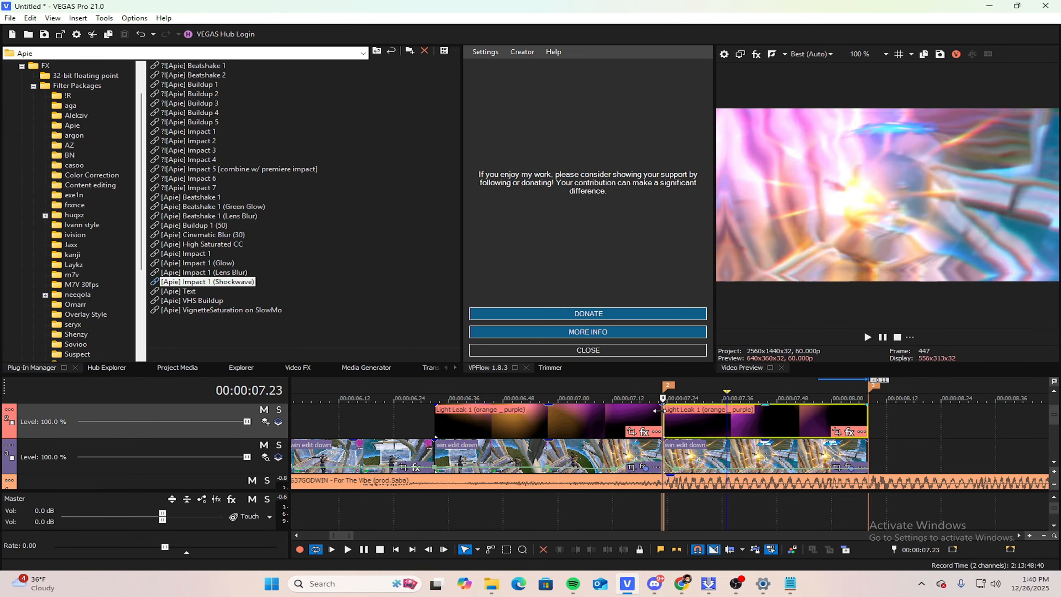
mouse_move(685, 410)
mouse_down()
mouse_move(800, 414)
mouse_move(686, 411)
mouse_up()
click(672, 450)
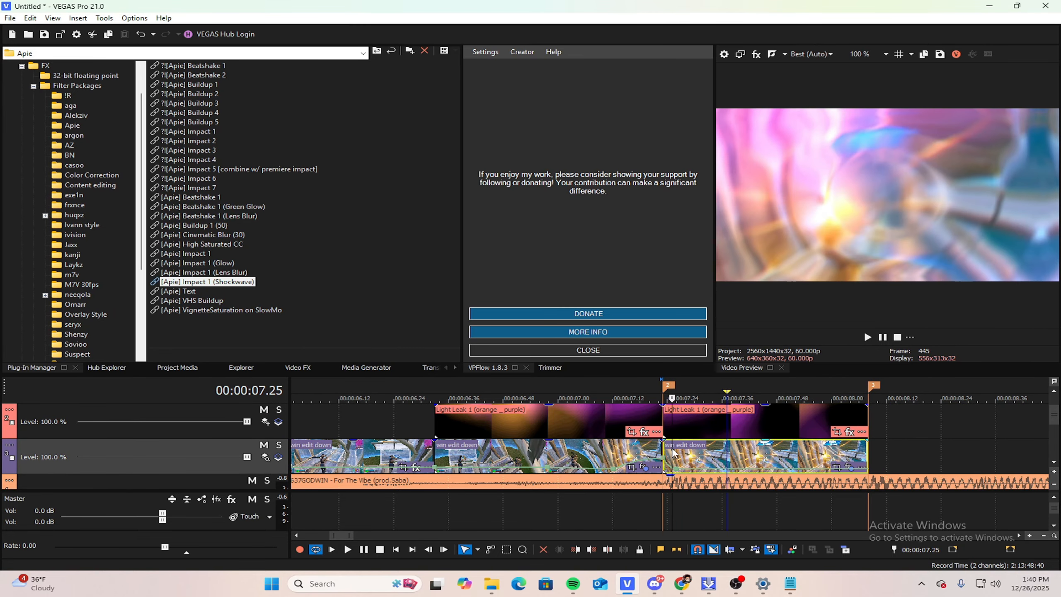
drag(672, 449, 831, 446)
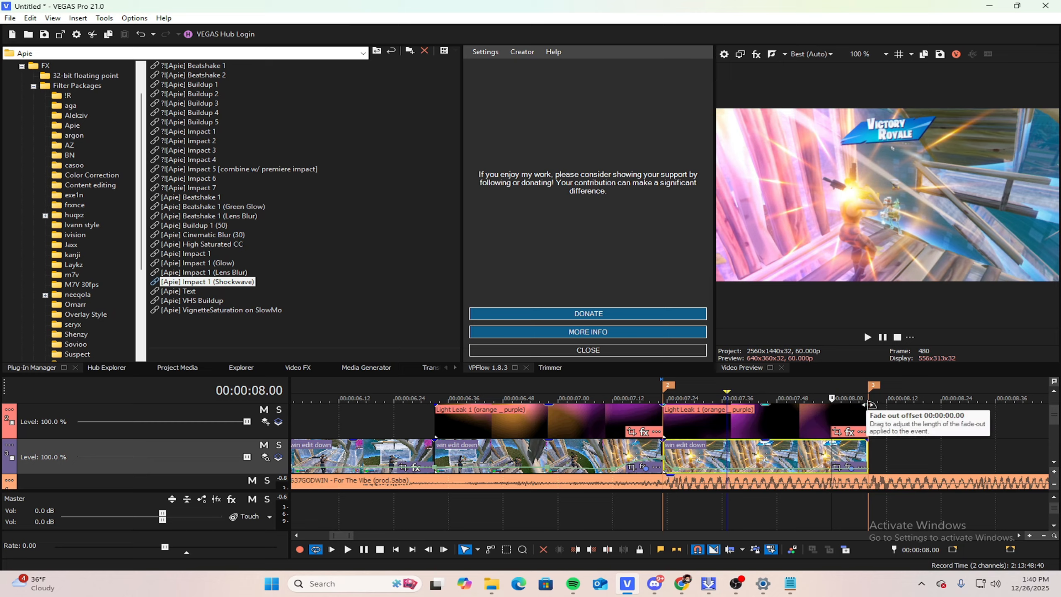
drag(866, 408, 657, 406)
Step: Extend the start of the light leak over the buildup 17 frames earlier and fade it in up to about the buildup part's start
click(417, 419)
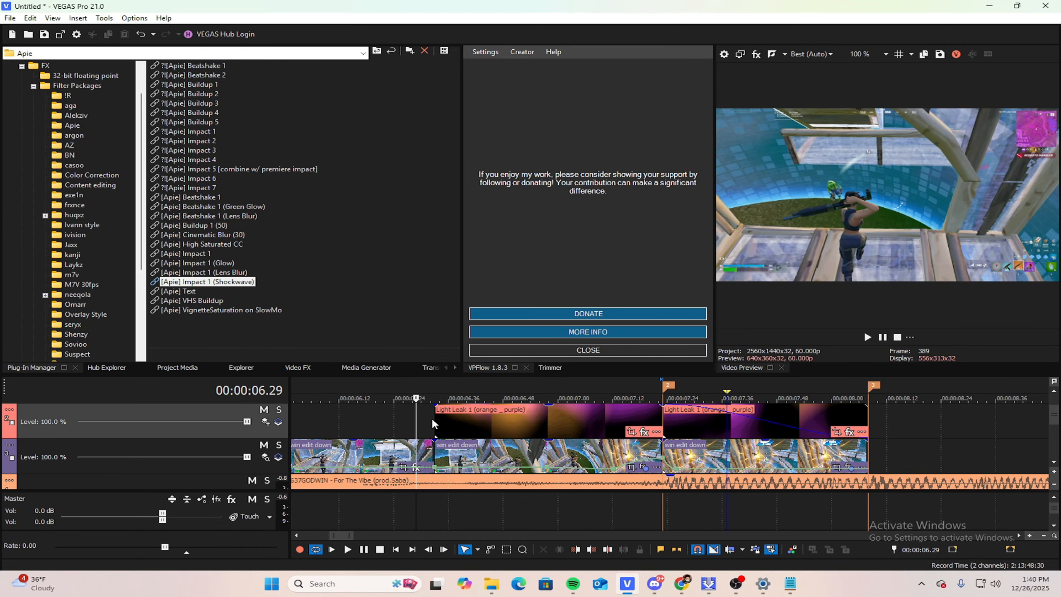
drag(435, 414, 358, 414)
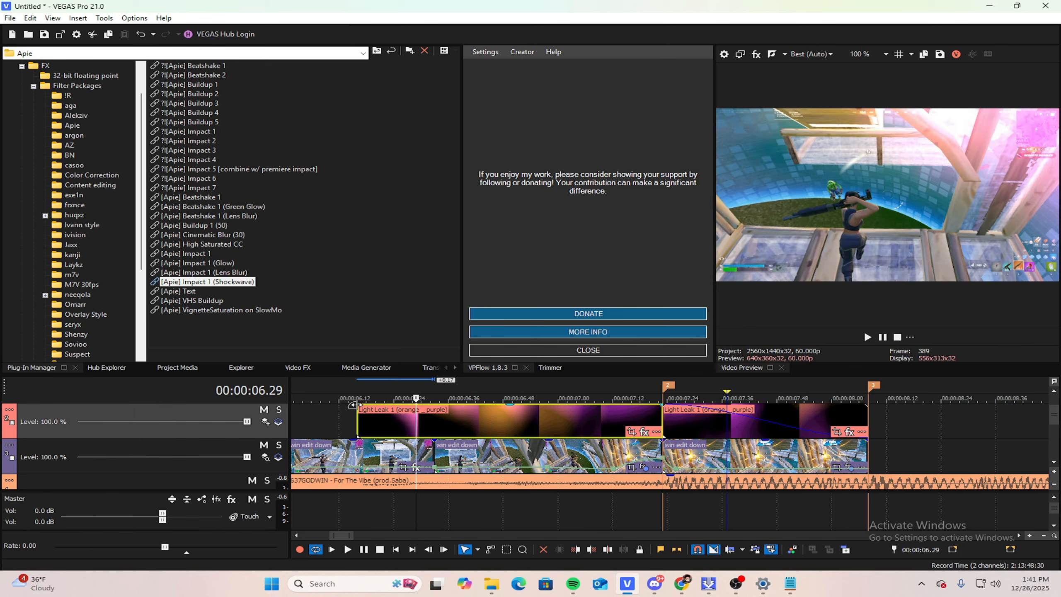
click(433, 418)
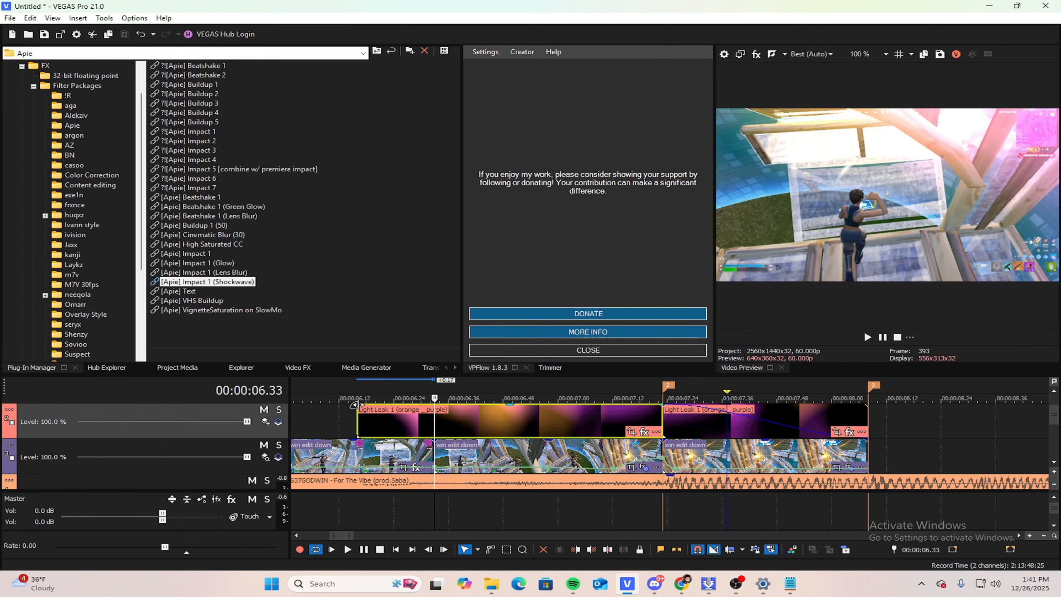
drag(356, 405, 467, 412)
Step: Play from just before the light leak, around 00:00:06.08, to preview the faded overlay over the buildup and impact
click(476, 419)
key(space)
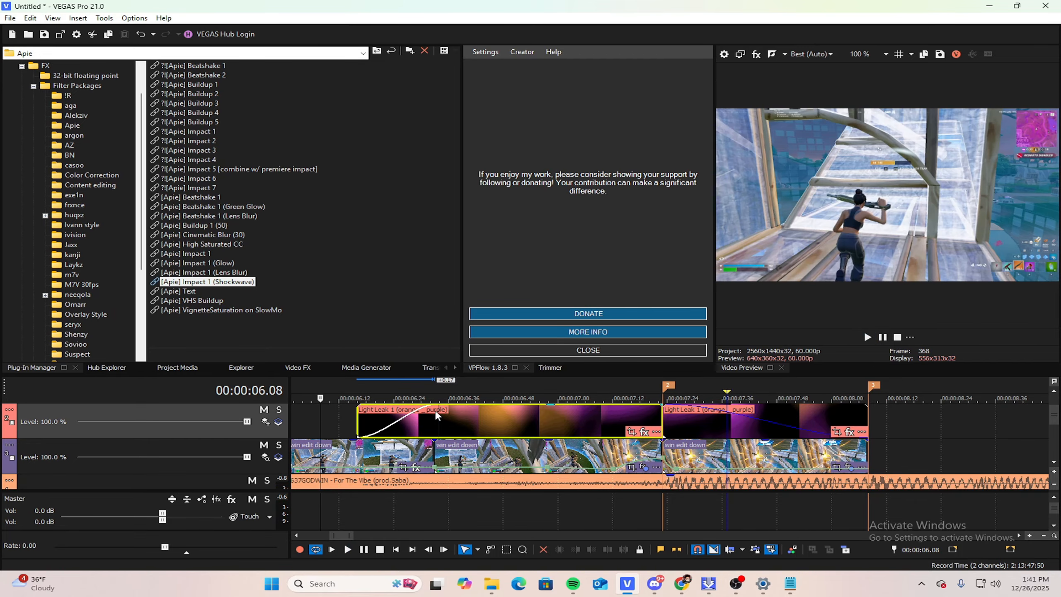
key(space)
scroll(461, 411, down, 10)
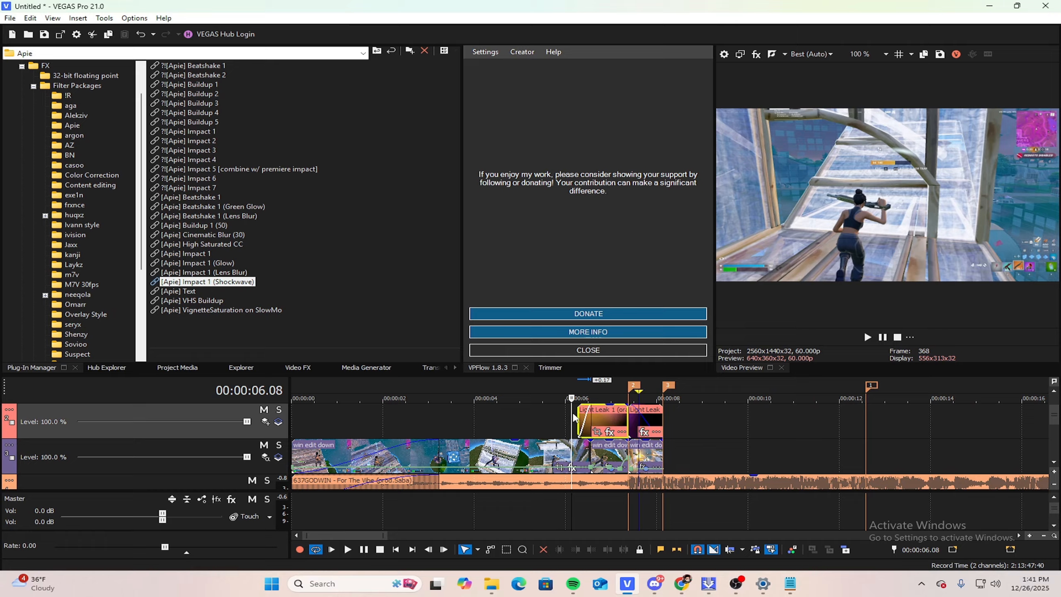
Step: Play the edit from the beginning and replay it from about 00:00:06.04 to preview the buildup and impact
drag(572, 415, 119, 426)
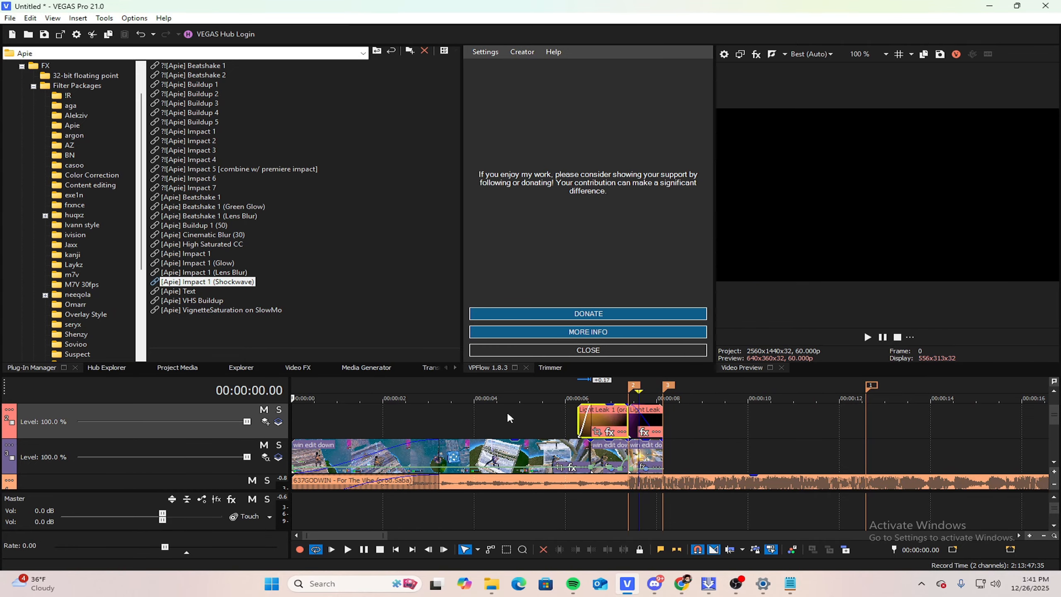
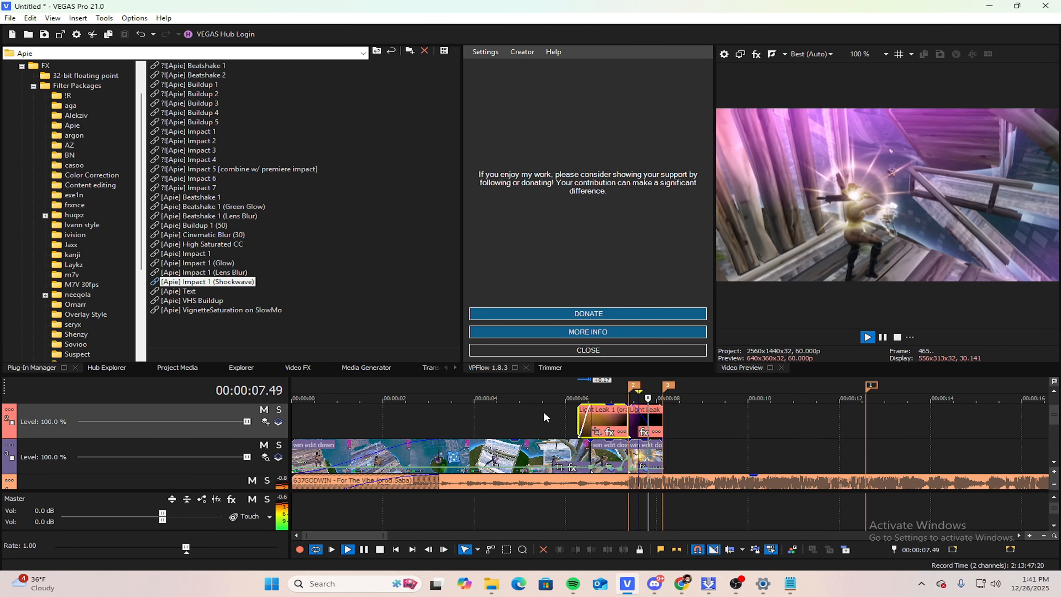
click(558, 411)
scroll(904, 421, up, 2)
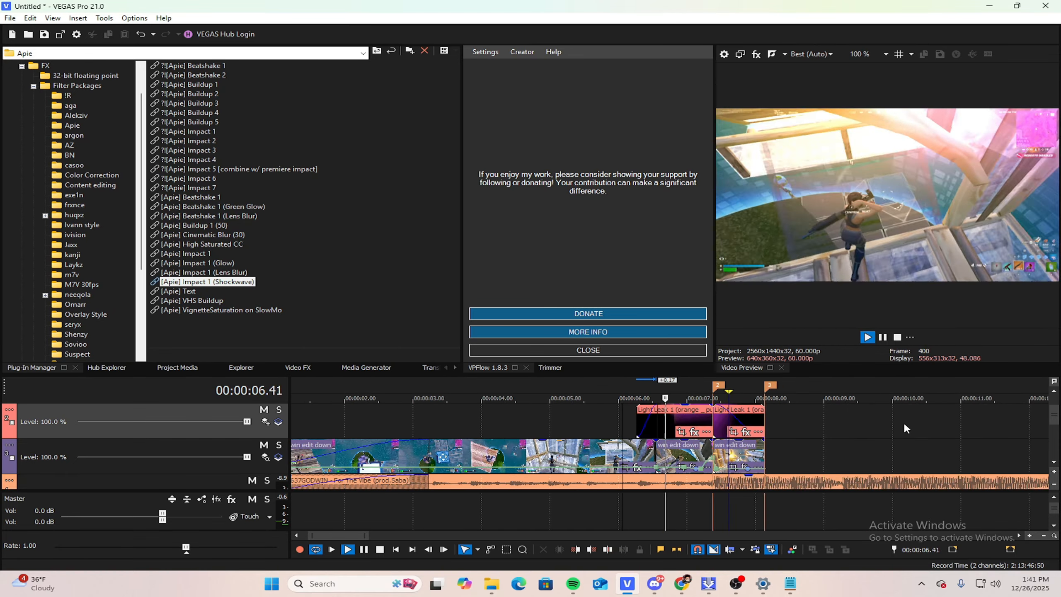
key(space)
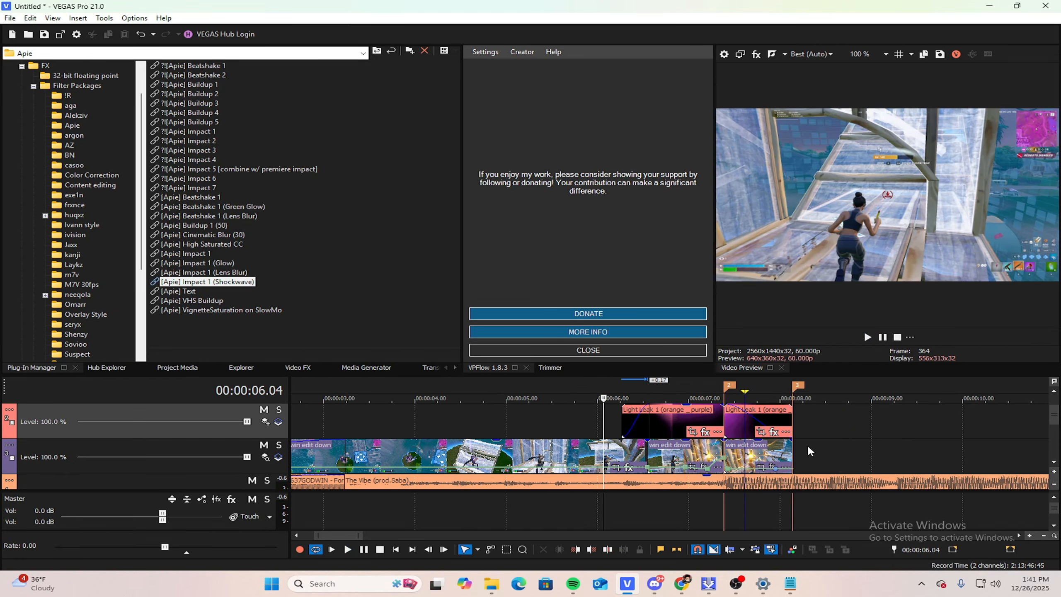
Step: Add the Fortnite Victory Royale sound effect to the audio track below the song, starting at the drop, 00:00:07.23
click(795, 427)
drag(1057, 425, 1059, 437)
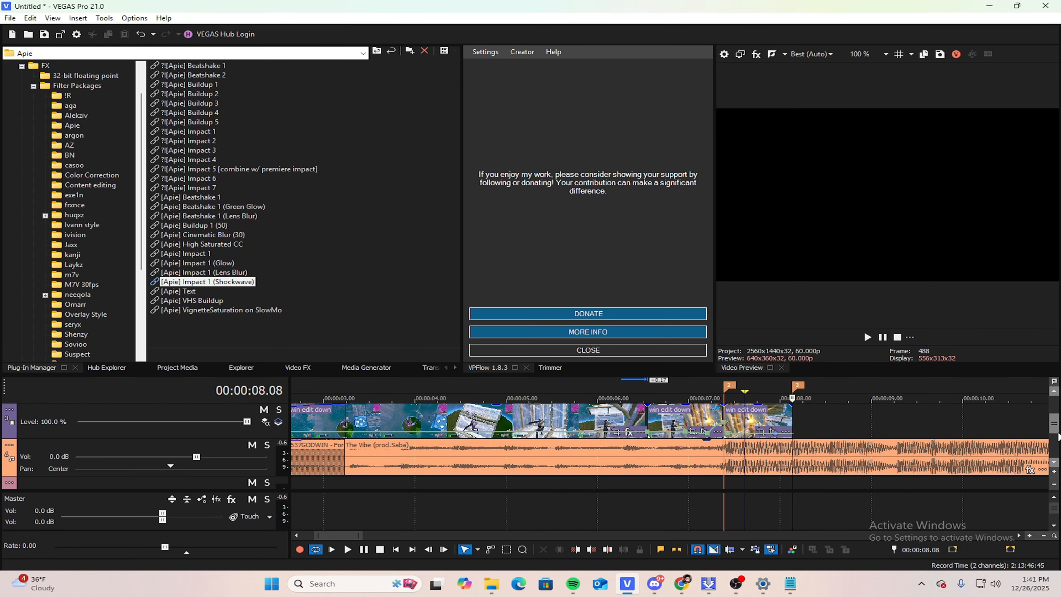
click(725, 453)
scroll(848, 472, up, 3)
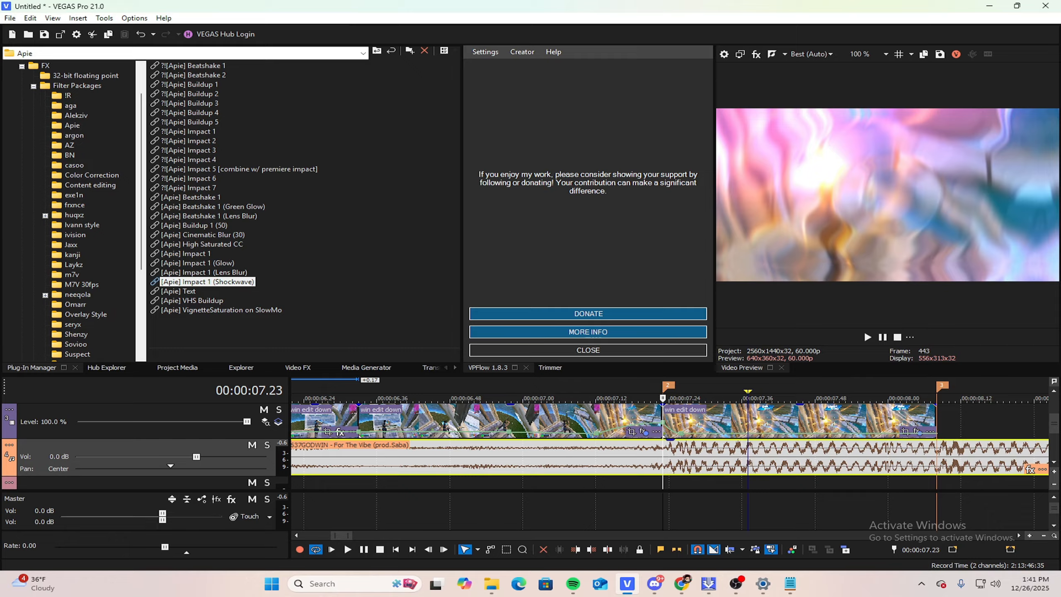
key(super+d)
key(super+d)
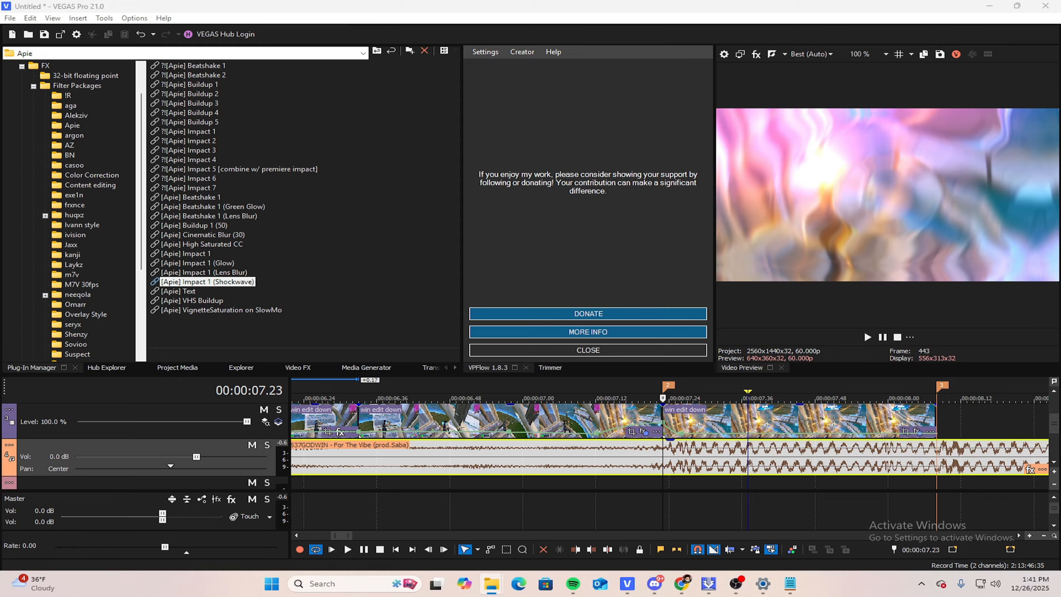
drag(199, 509, 665, 478)
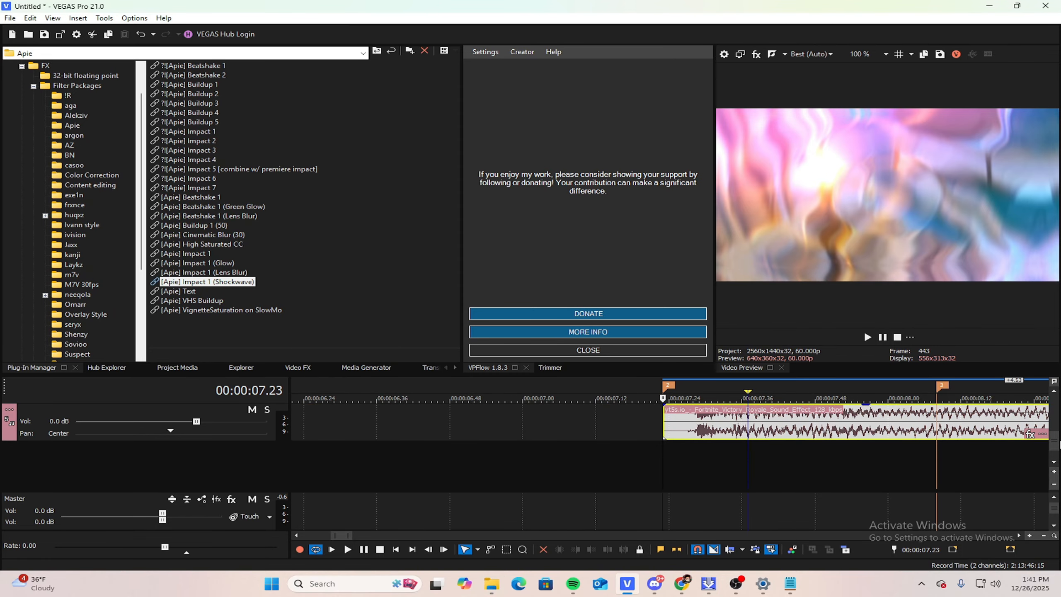
Step: Try shifting the Victory Royale sound effect 5 frames earlier against the drop marker and play it from the drop
scroll(983, 448, down, 4)
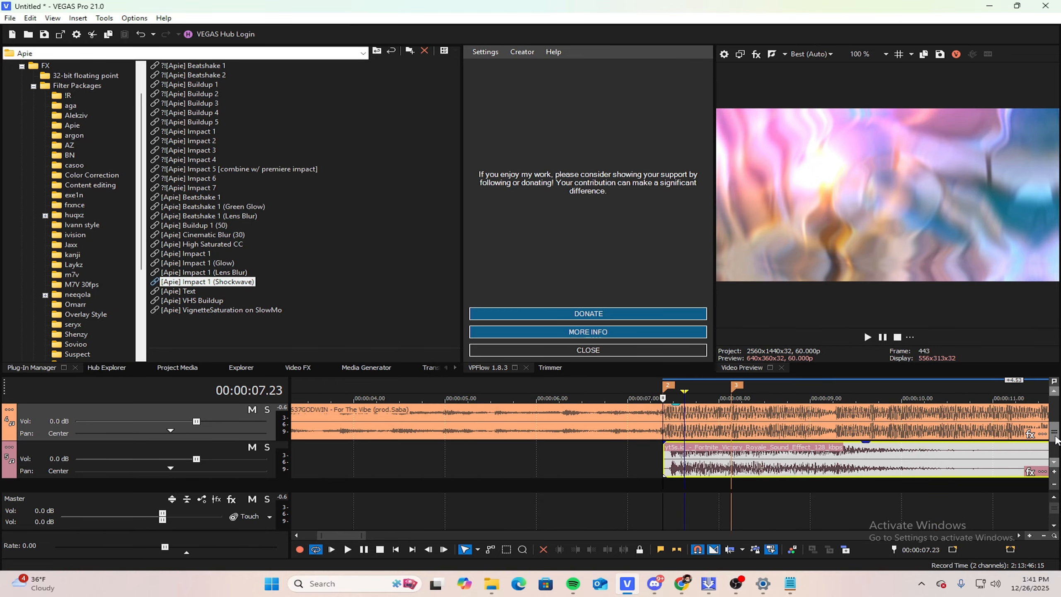
scroll(1056, 439, down, 1)
scroll(804, 430, up, 4)
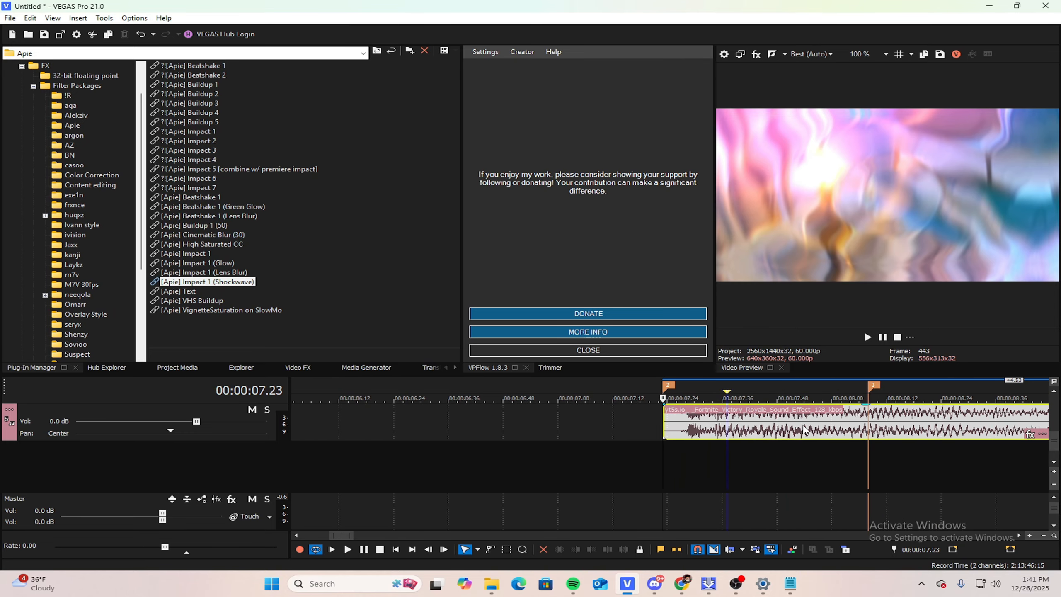
scroll(804, 431, down, 5)
scroll(744, 422, up, 4)
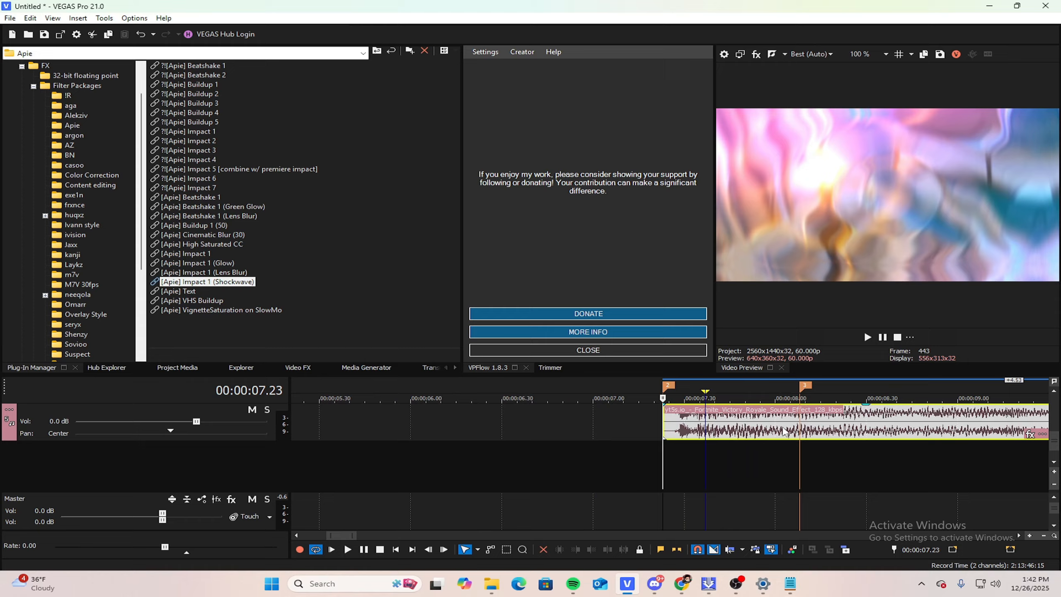
drag(786, 433, 771, 431)
key(space)
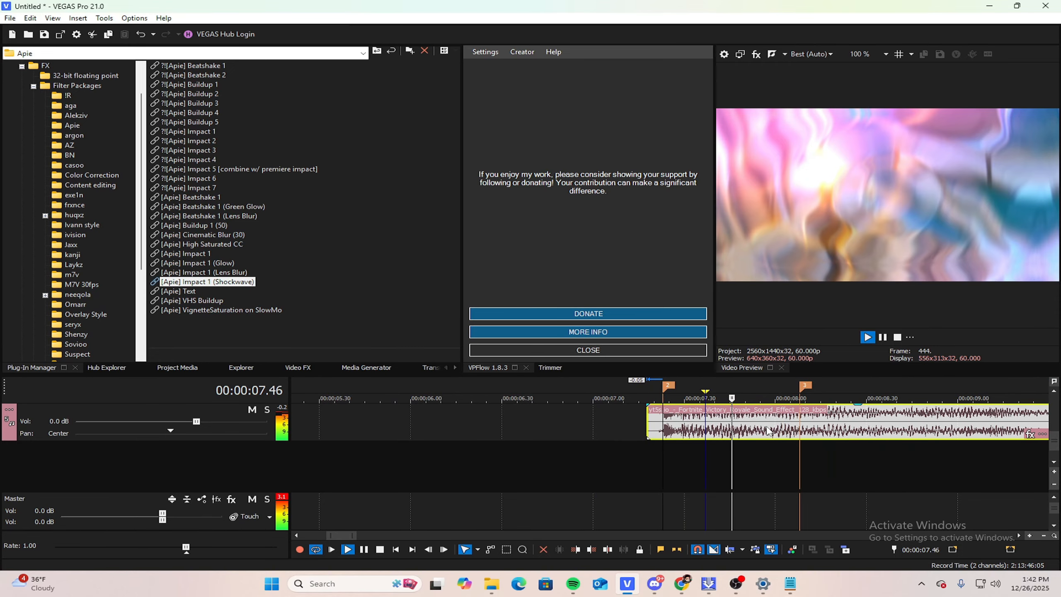
key(space)
Step: Fade out the Victory Royale sound effect across its full length
scroll(764, 429, down, 3)
mouse_move(845, 404)
mouse_down()
mouse_move(578, 409)
mouse_move(842, 407)
mouse_move(692, 405)
mouse_move(828, 405)
mouse_up()
scroll(856, 412, down, 2)
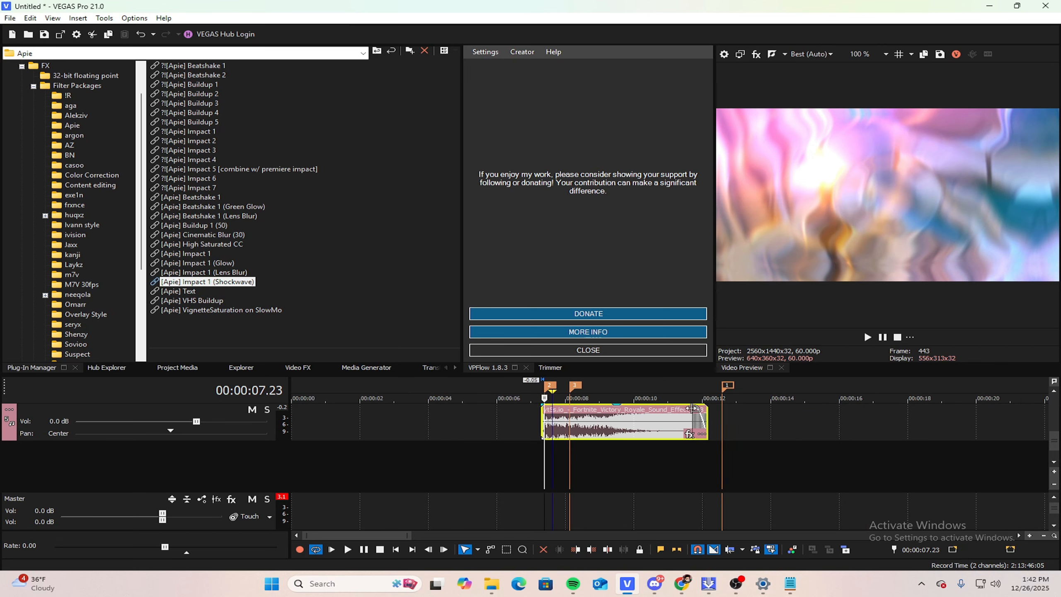
scroll(794, 414, up, 2)
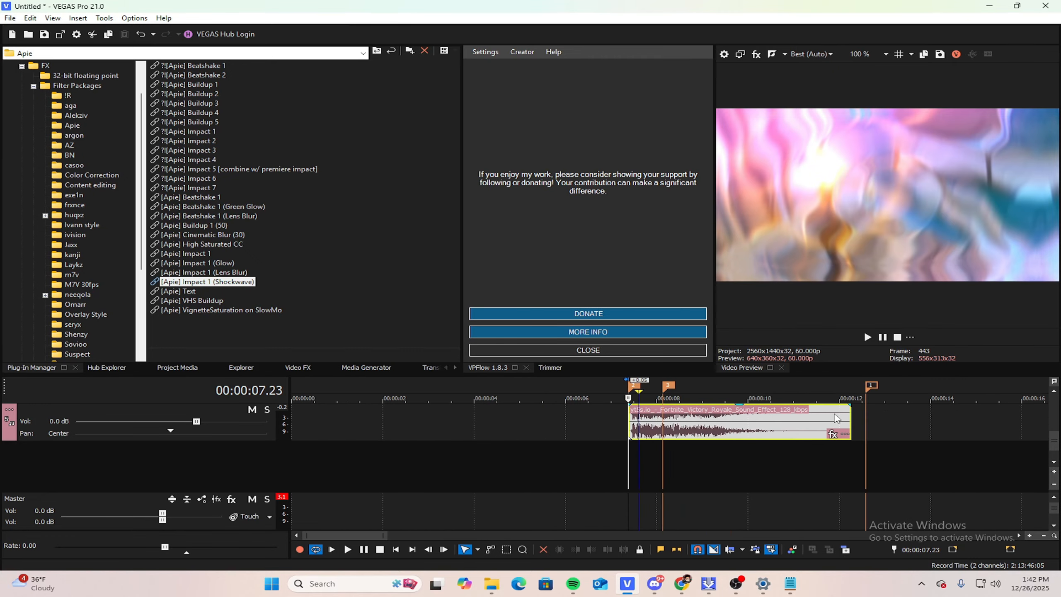
click(836, 418)
scroll(831, 418, up, 8)
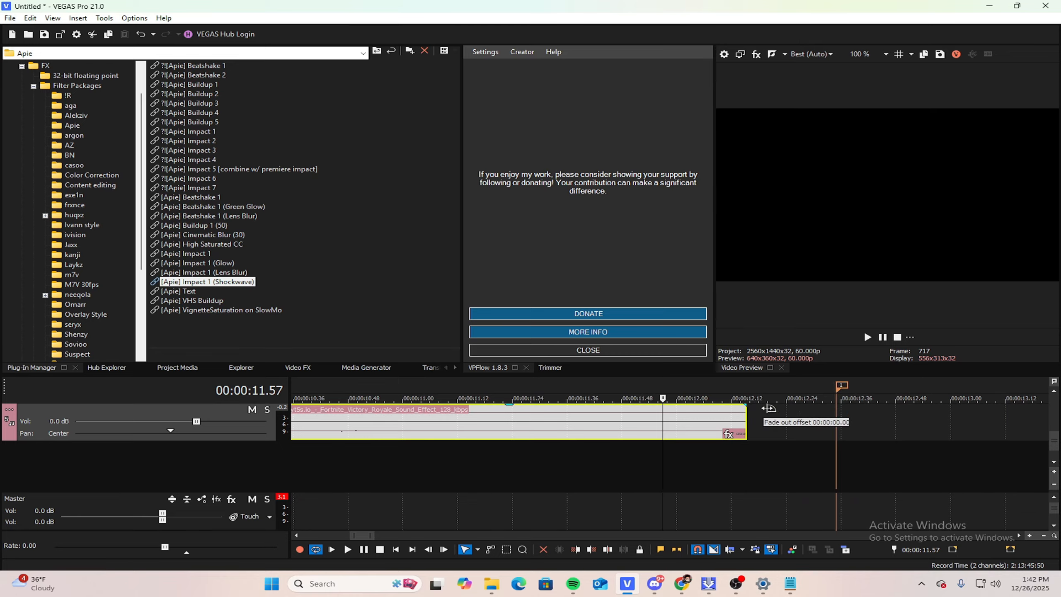
drag(727, 409, 154, 424)
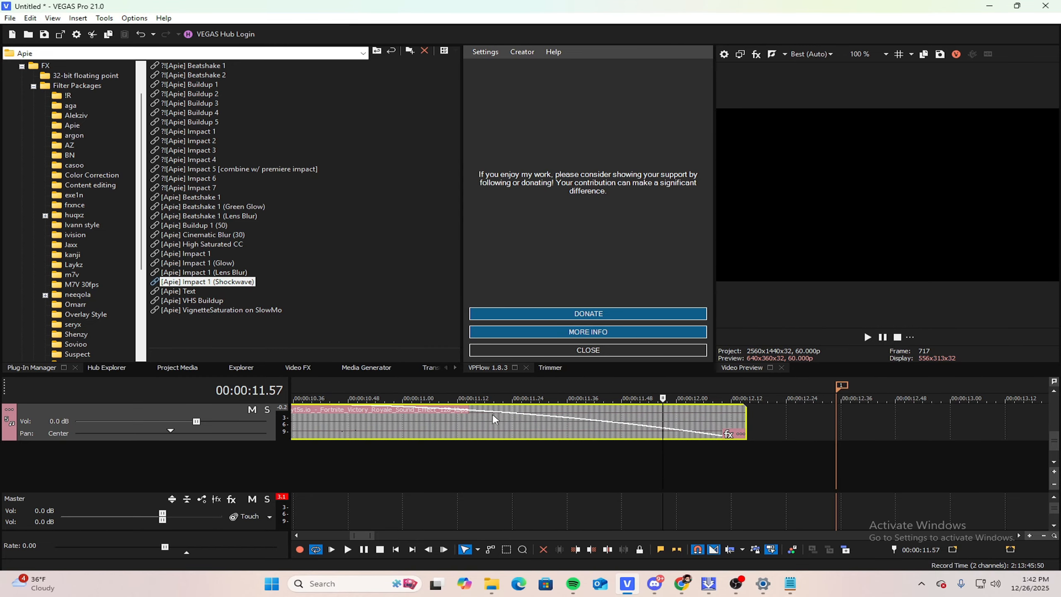
scroll(527, 414, down, 4)
drag(568, 406, 353, 409)
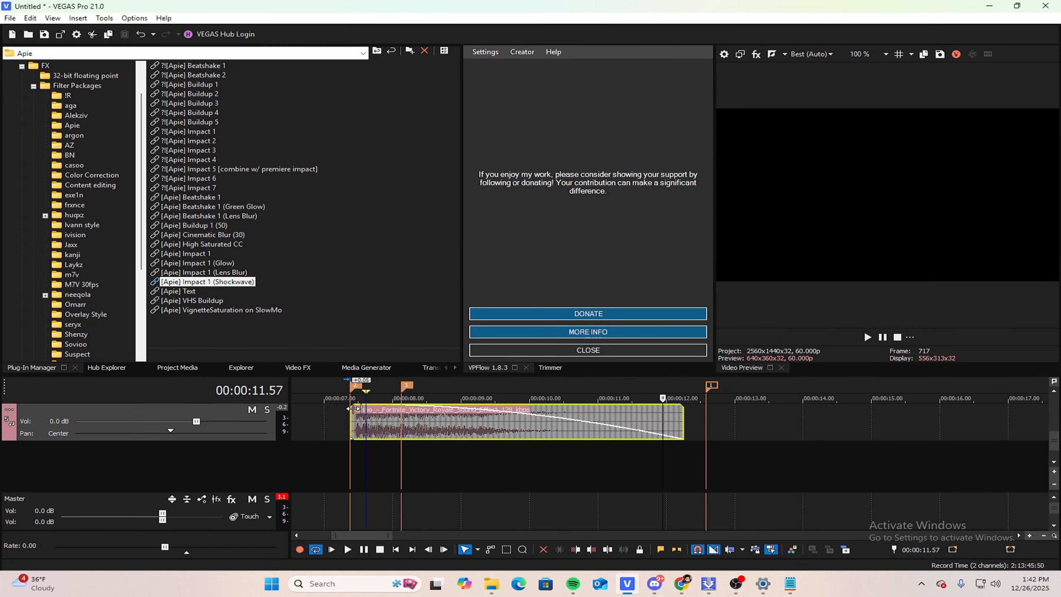
scroll(503, 409, up, 1)
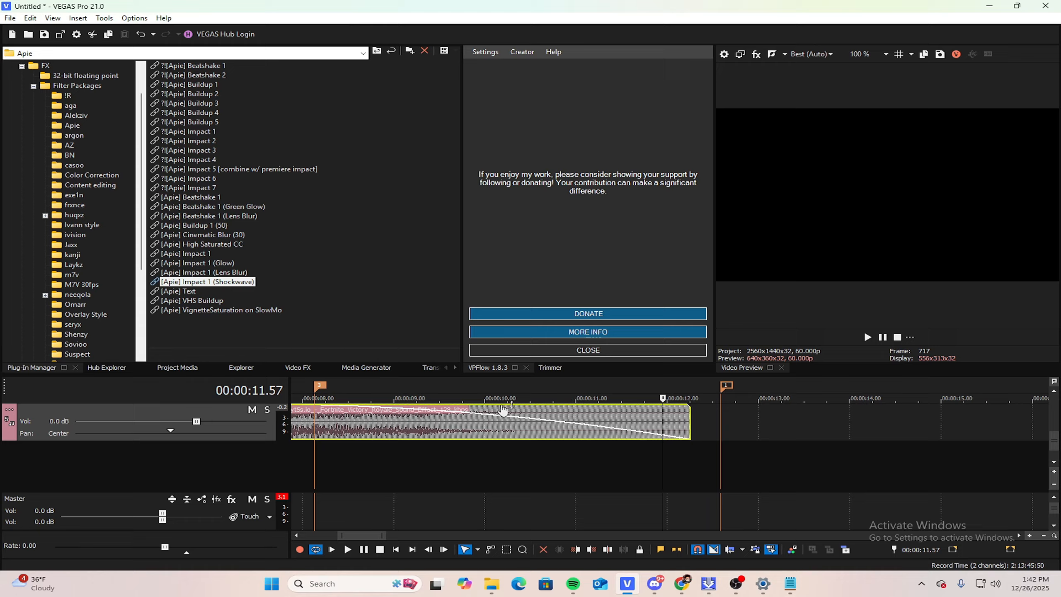
Step: Lower the Victory Royale sound effect's gain to about -6 dB and play it back from 00:00:06.33
drag(499, 410, 497, 426)
scroll(484, 428, down, 3)
click(468, 427)
scroll(765, 424, up, 2)
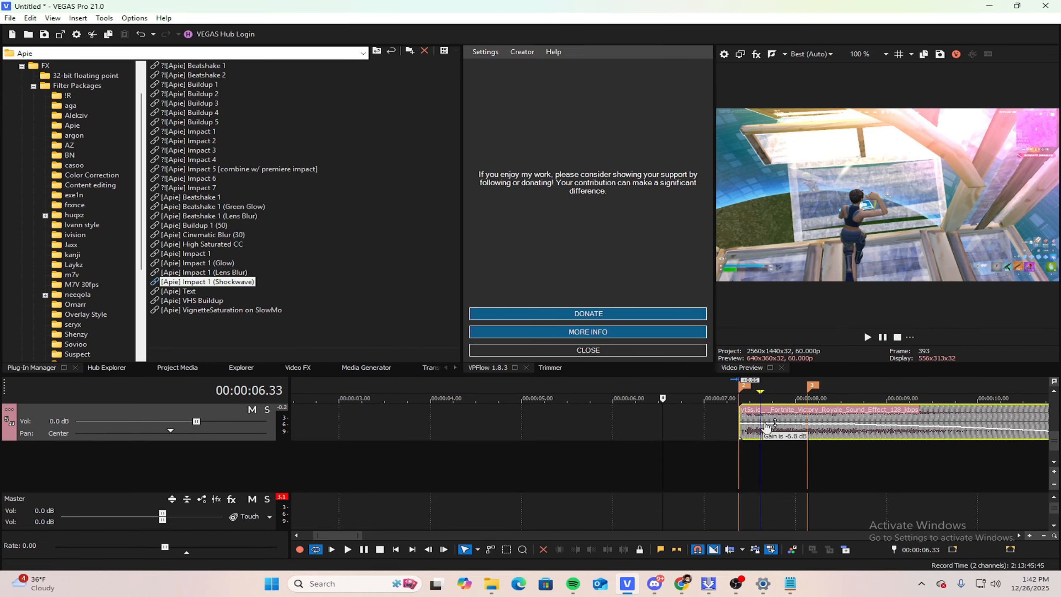
key(space)
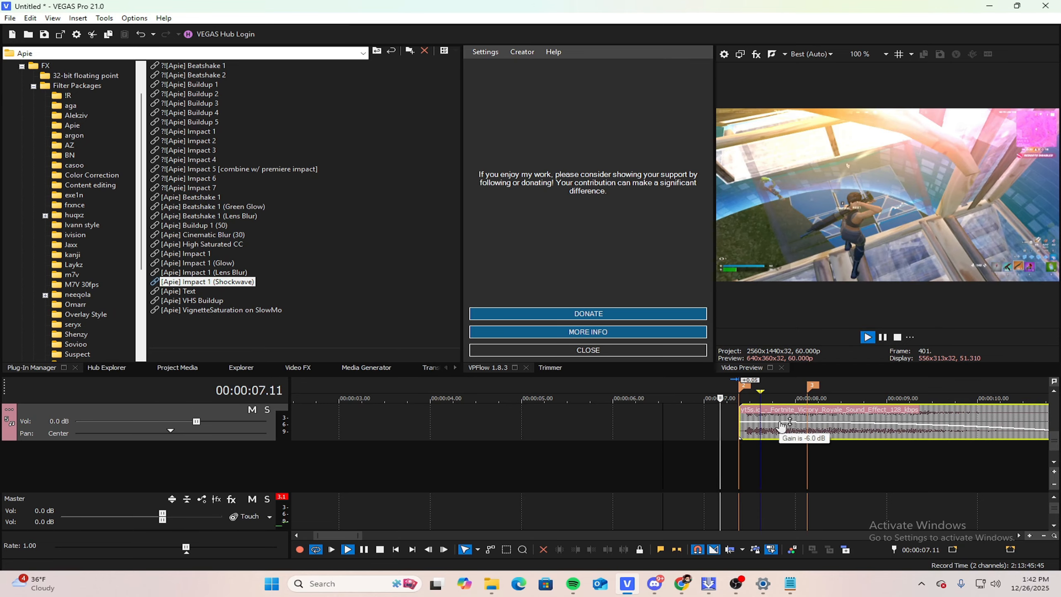
key(space)
Step: Move the Victory Royale sound effect 6 frames earlier so its hit lands on the drop, and play from 00:00:07.23
click(739, 437)
scroll(756, 427, up, 3)
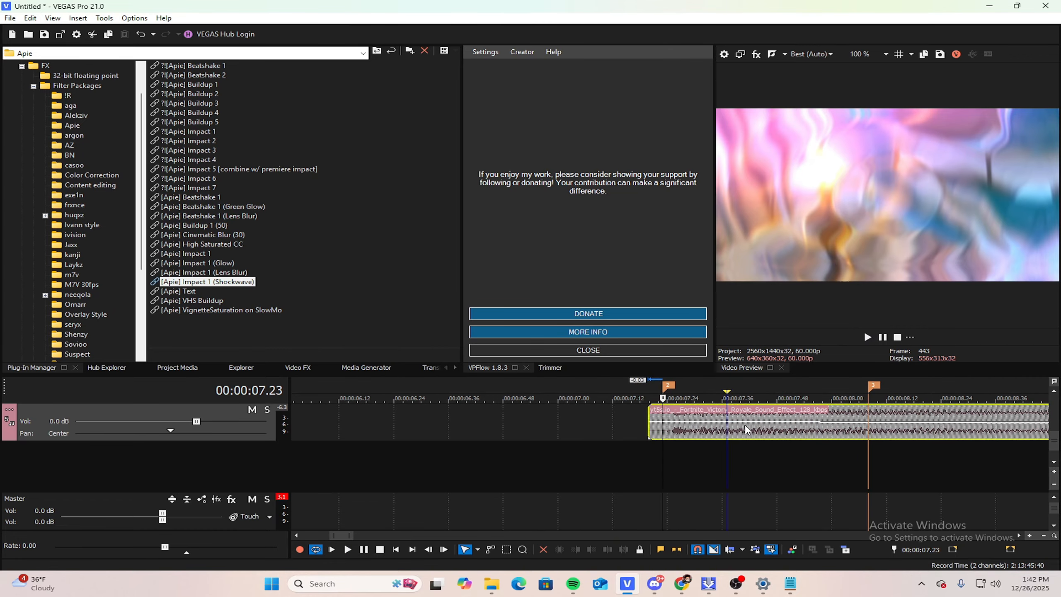
drag(744, 425, 736, 425)
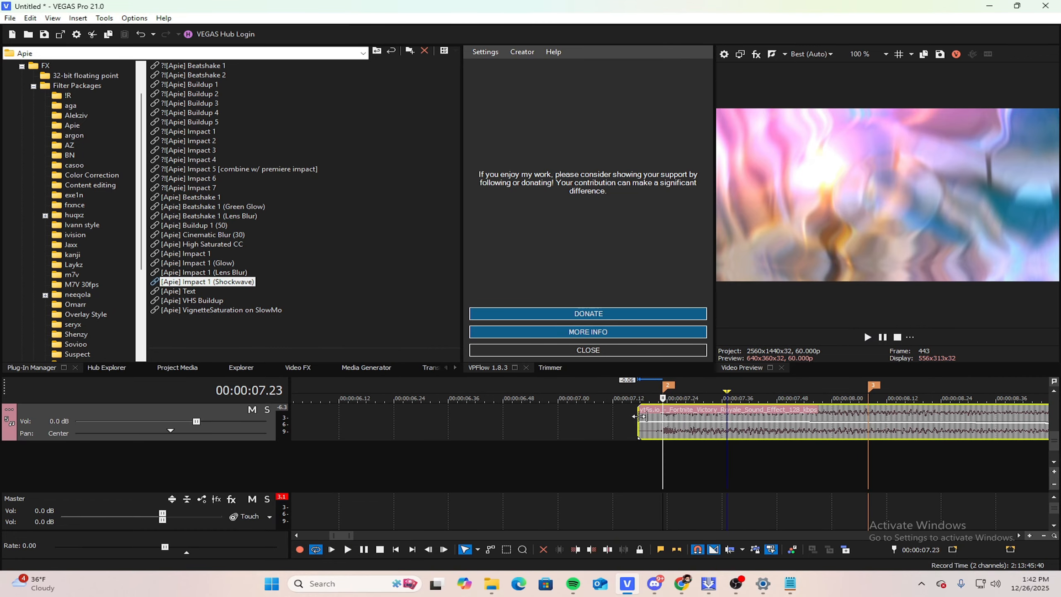
scroll(748, 437, up, 2)
key(space)
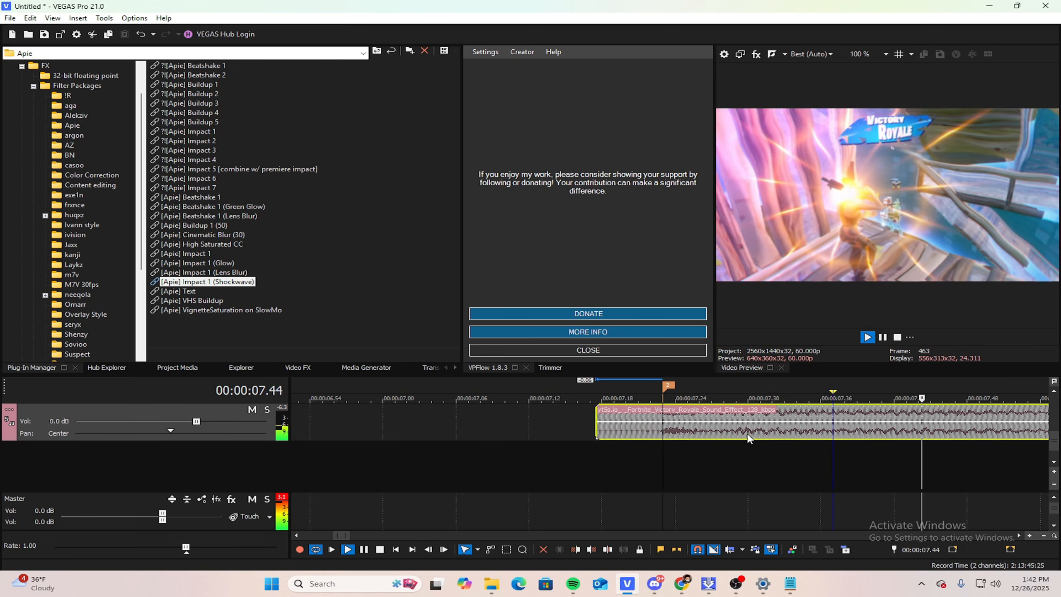
key(space)
scroll(748, 436, down, 5)
key(space)
key(space)
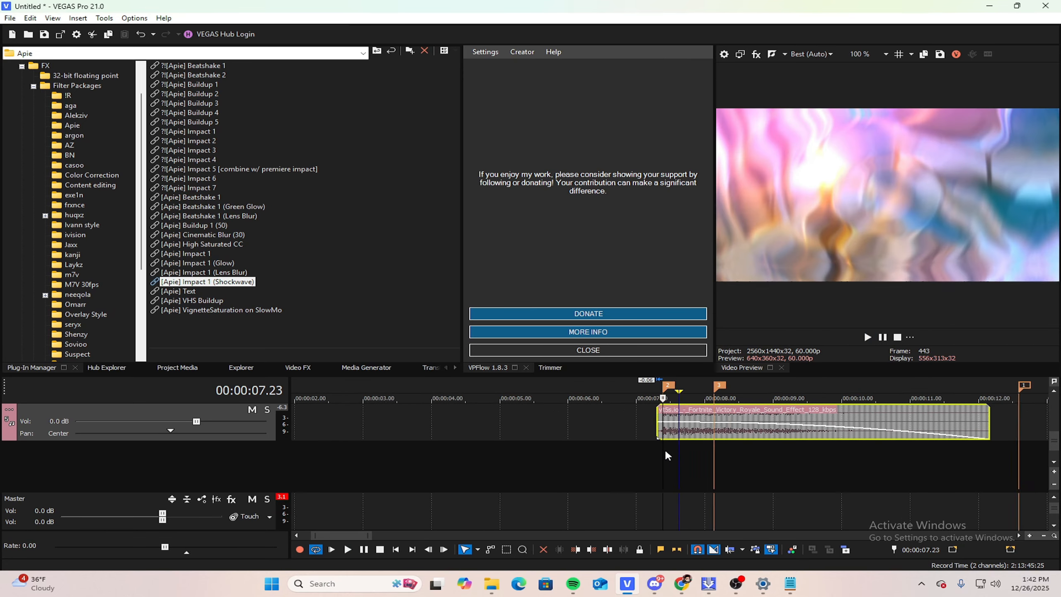
Step: Play from 00:00:07.09 and again from 00:00:05.43 to check the sound effect's timing and level against the drop
scroll(666, 452, down, 3)
drag(542, 445, 537, 446)
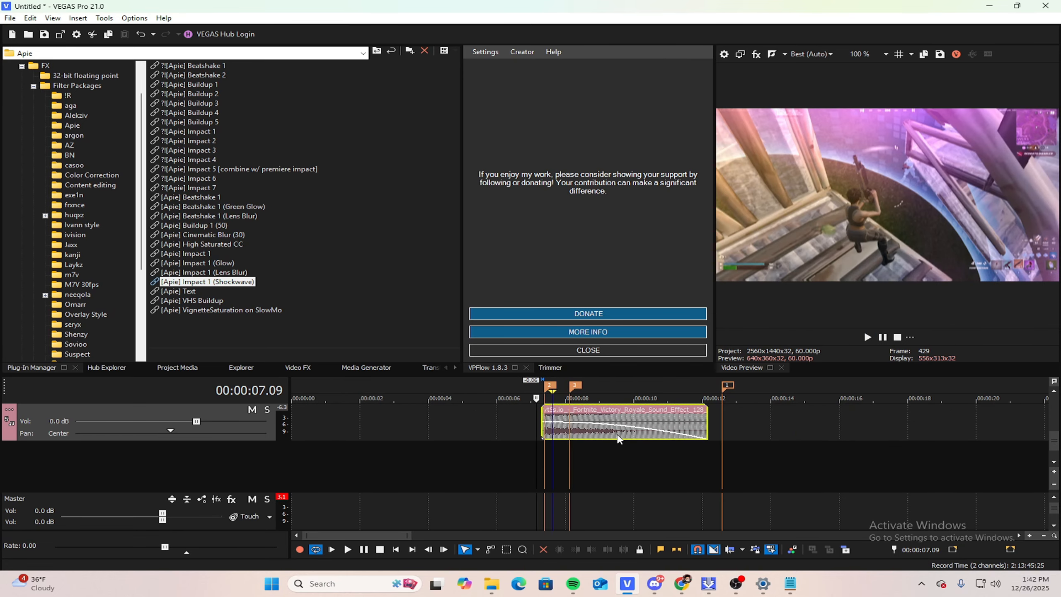
key(space)
key(space)
scroll(637, 453, up, 3)
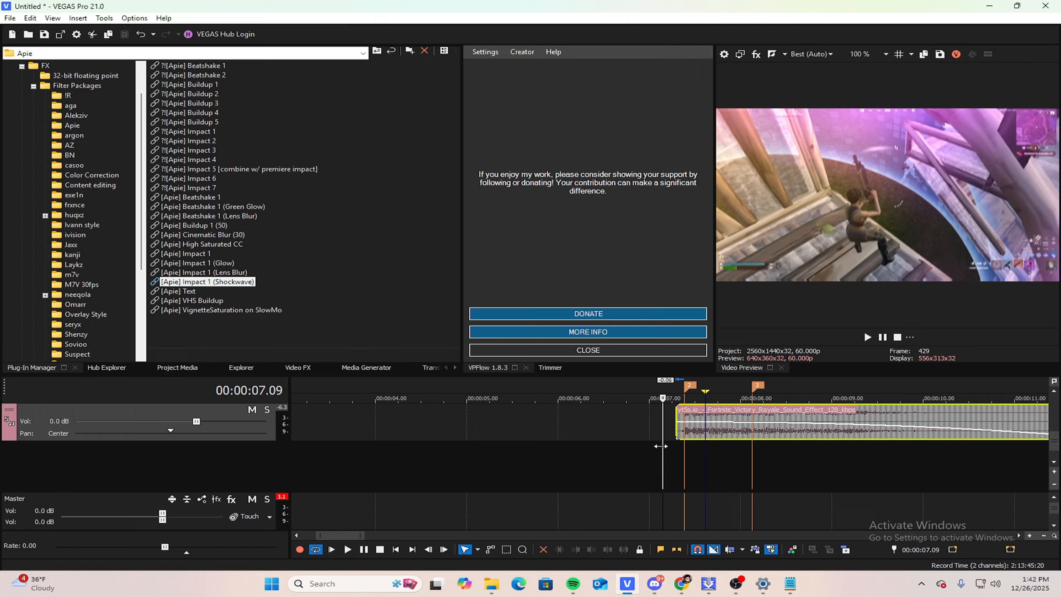
click(532, 426)
key(space)
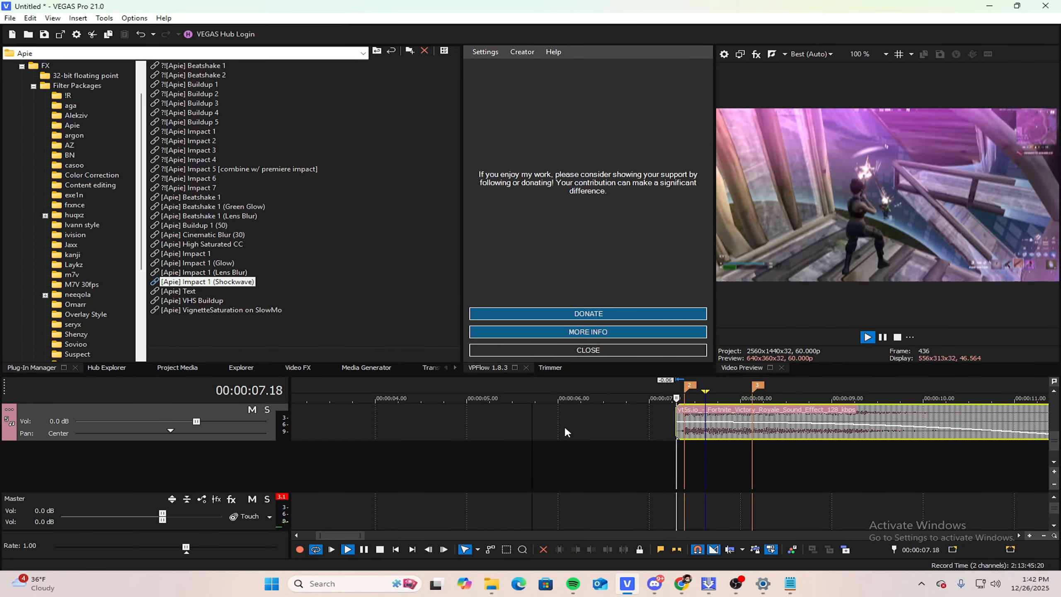
key(space)
Step: Insert two new audio tracks below the Victory Royale sound effect's track
scroll(575, 429, down, 3)
right_click(200, 465)
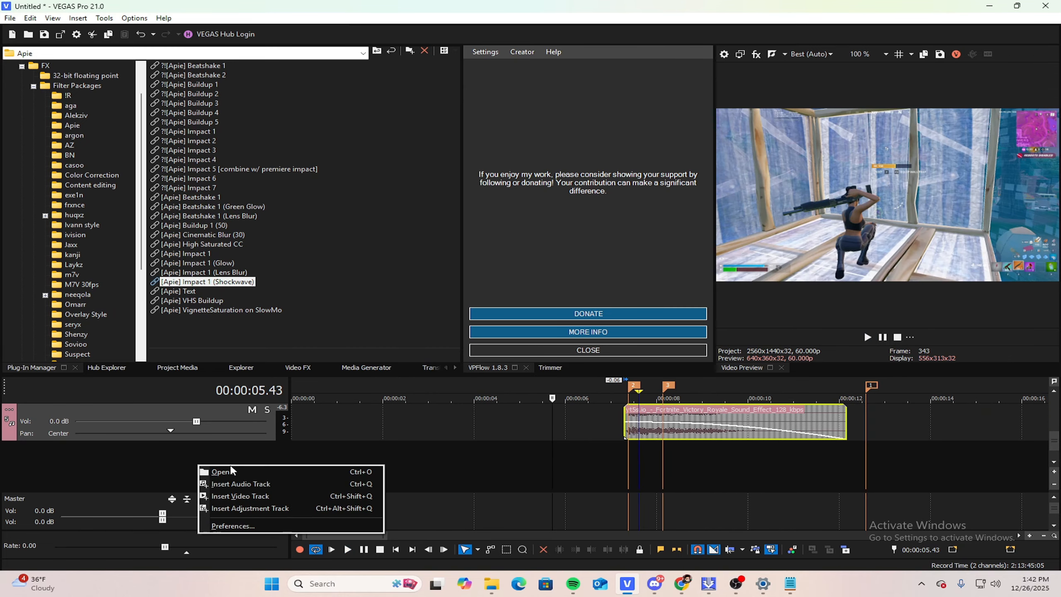
click(240, 484)
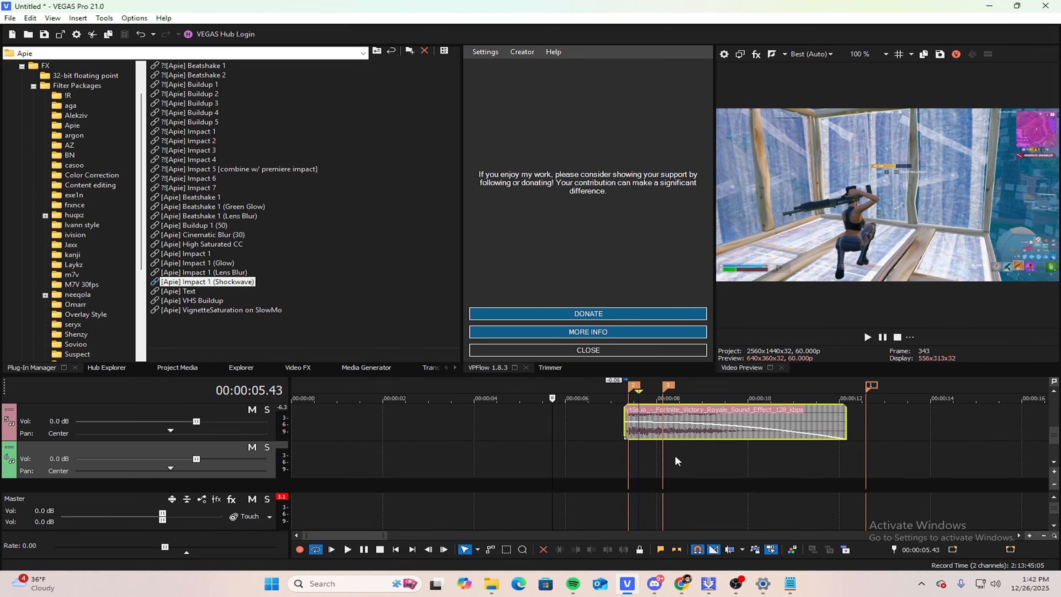
mouse_move(1055, 439)
mouse_down()
mouse_move(1055, 449)
mouse_move(1057, 439)
mouse_up()
right_click(191, 461)
click(250, 481)
Step: Place the buildup_2(1) sound on the first new audio track, ending just past the drop, and play it from 00:00:06.52
scroll(543, 460, down, 1)
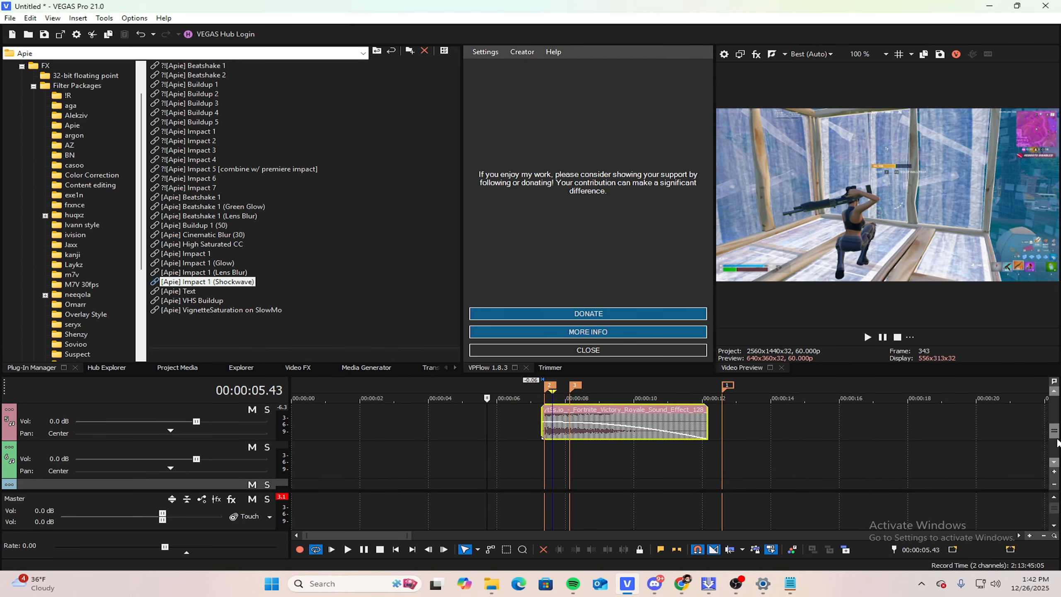
scroll(819, 443, up, 2)
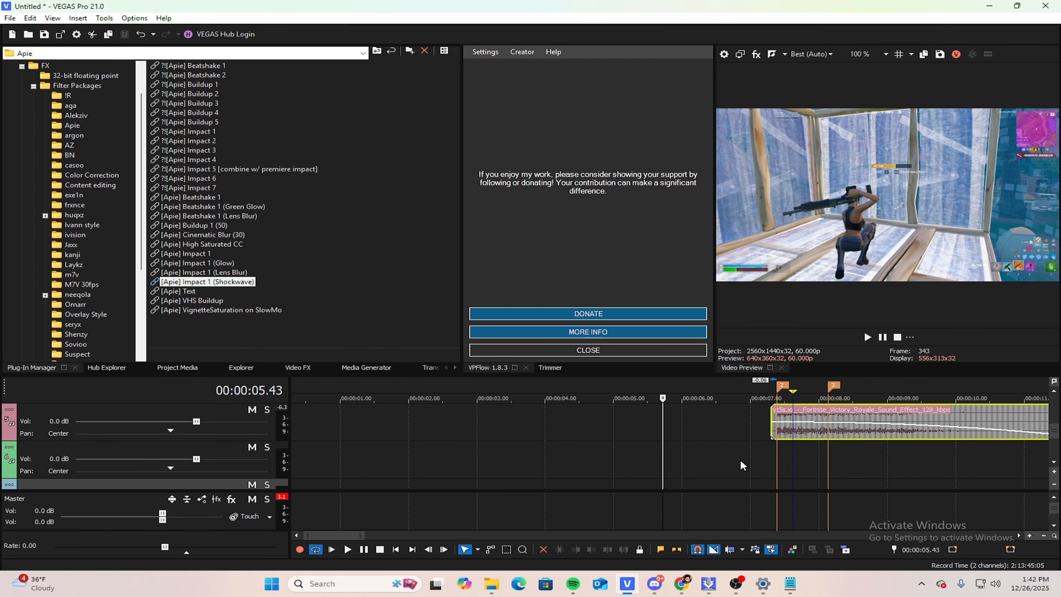
click(741, 465)
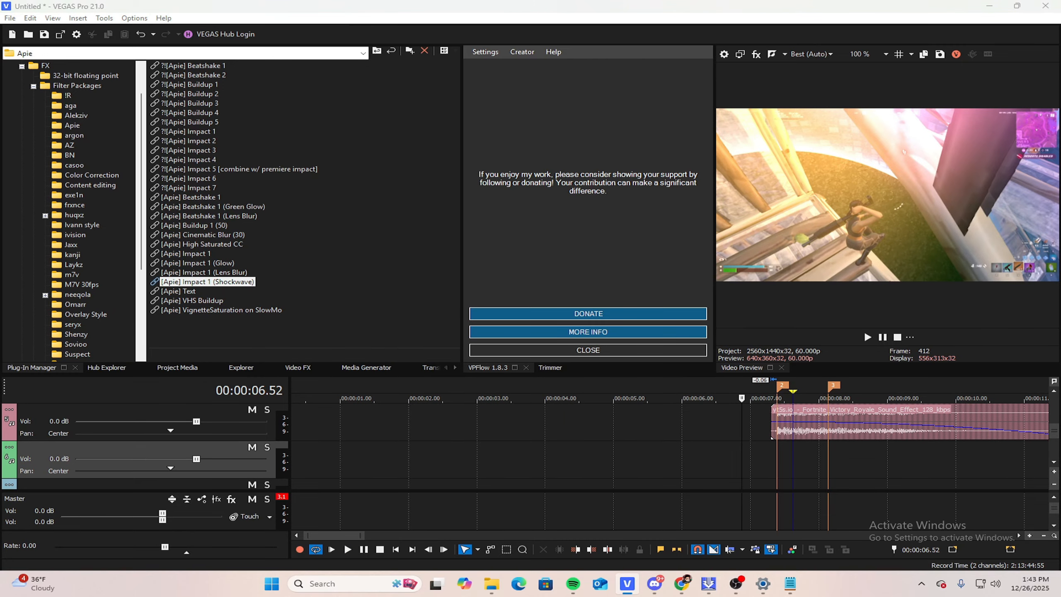
drag(395, 354, 605, 459)
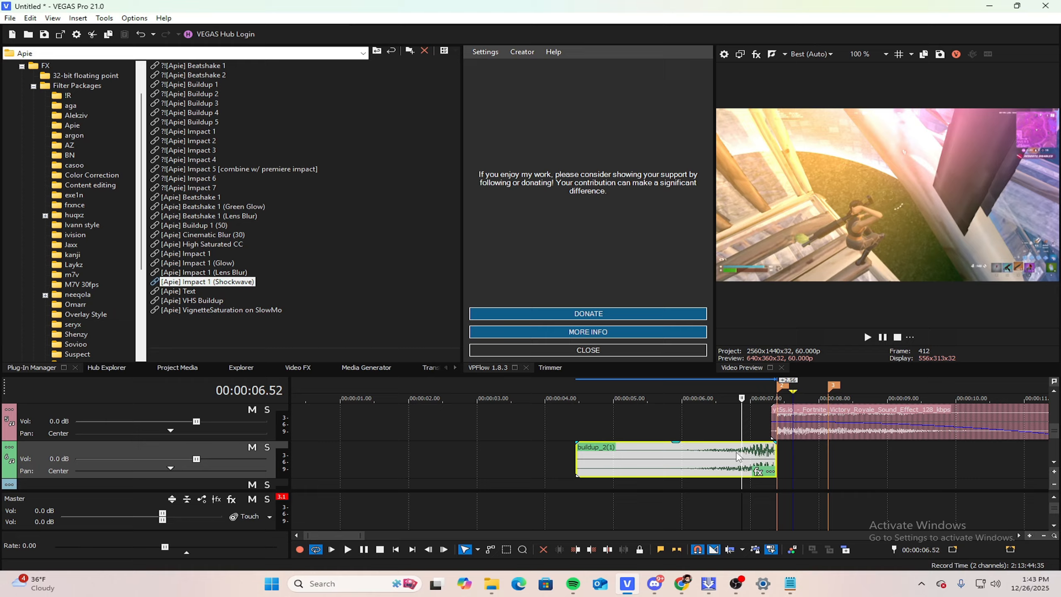
scroll(806, 455, up, 5)
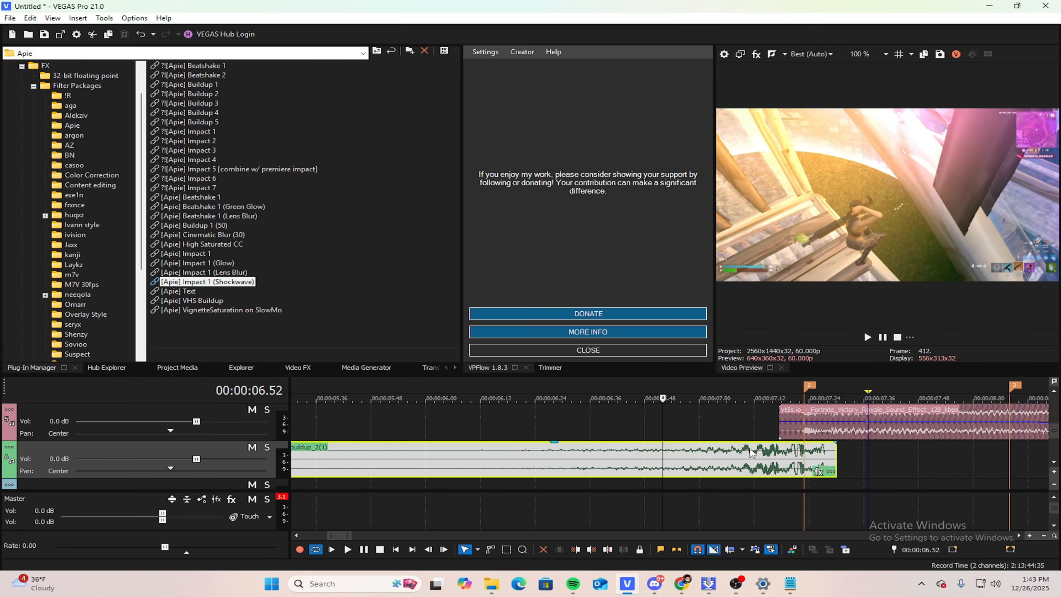
key(space)
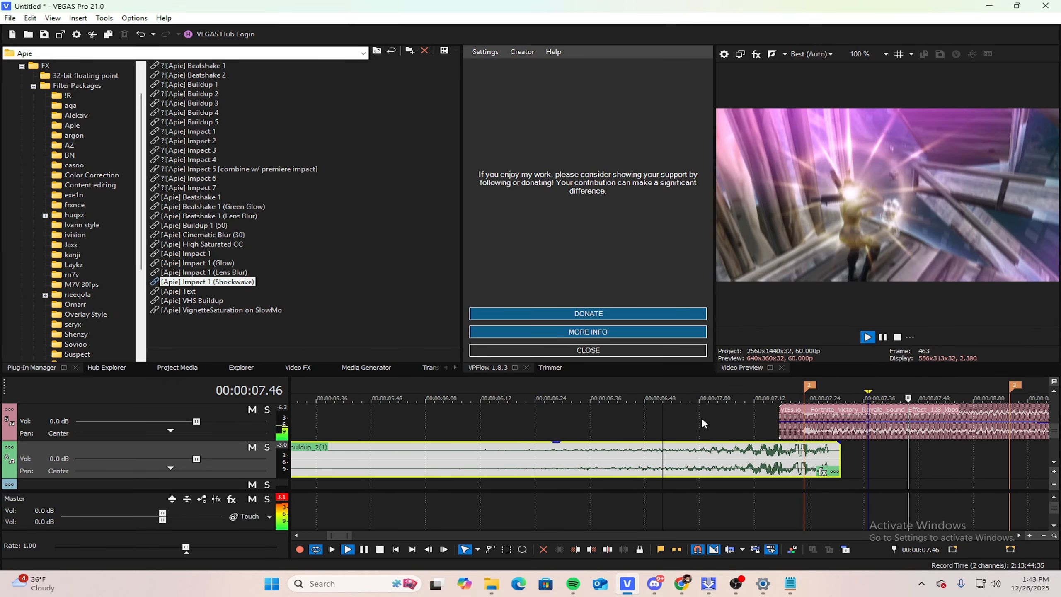
Step: Move the buildup_2(1) sound slightly later so its peak sits on the drop, and play from 00:00:07.23
key(space)
drag(710, 452, 721, 453)
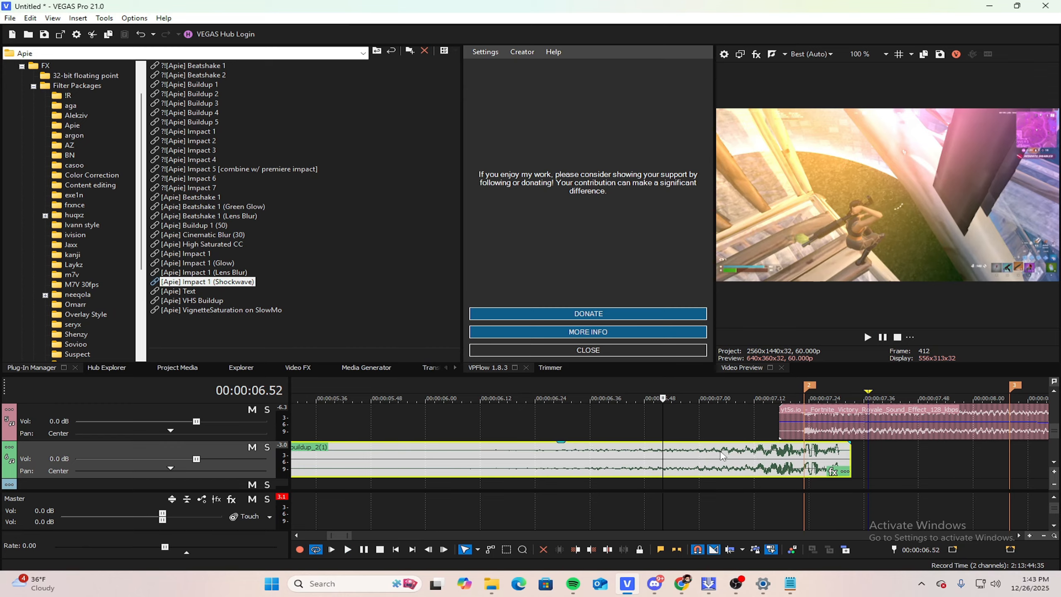
click(807, 455)
scroll(796, 456, up, 5)
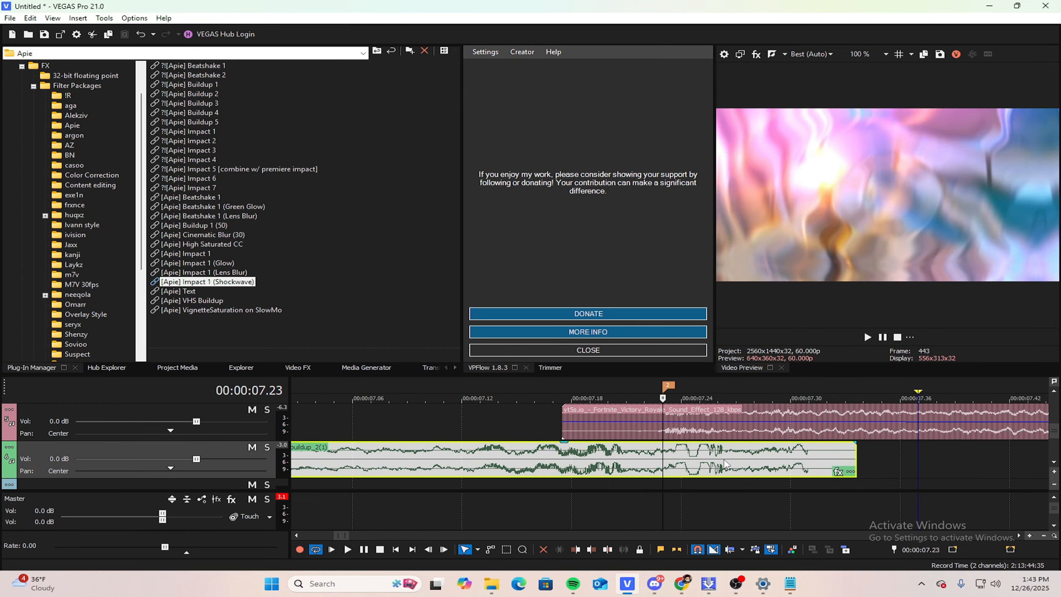
drag(717, 458, 721, 458)
scroll(715, 455, down, 4)
key(space)
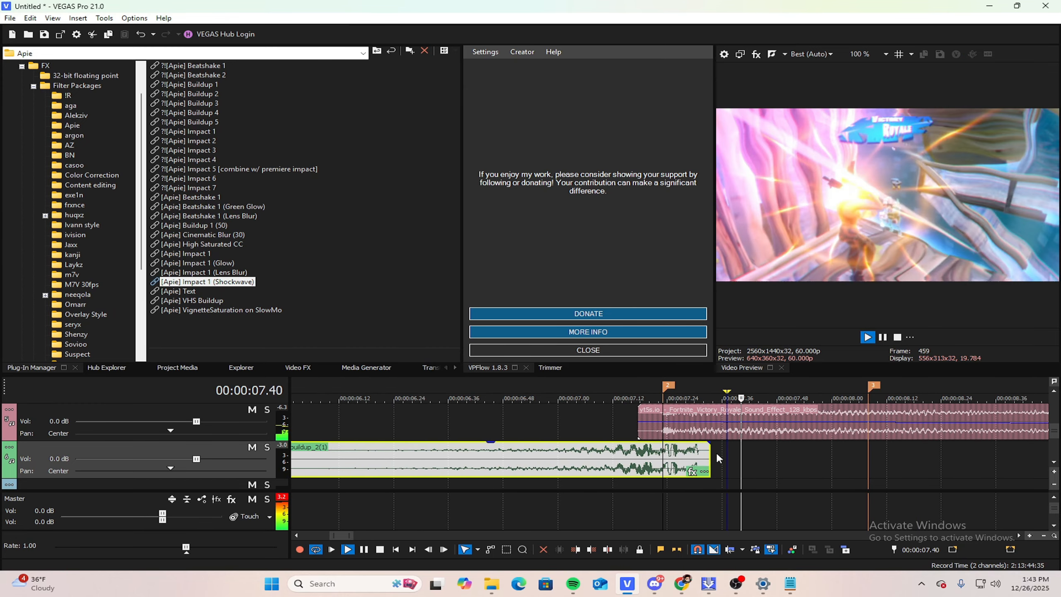
Step: Play from shortly before the drop twice to check the buildup_2(1) sound's timing
key(space)
scroll(660, 440, down, 4)
click(600, 424)
key(space)
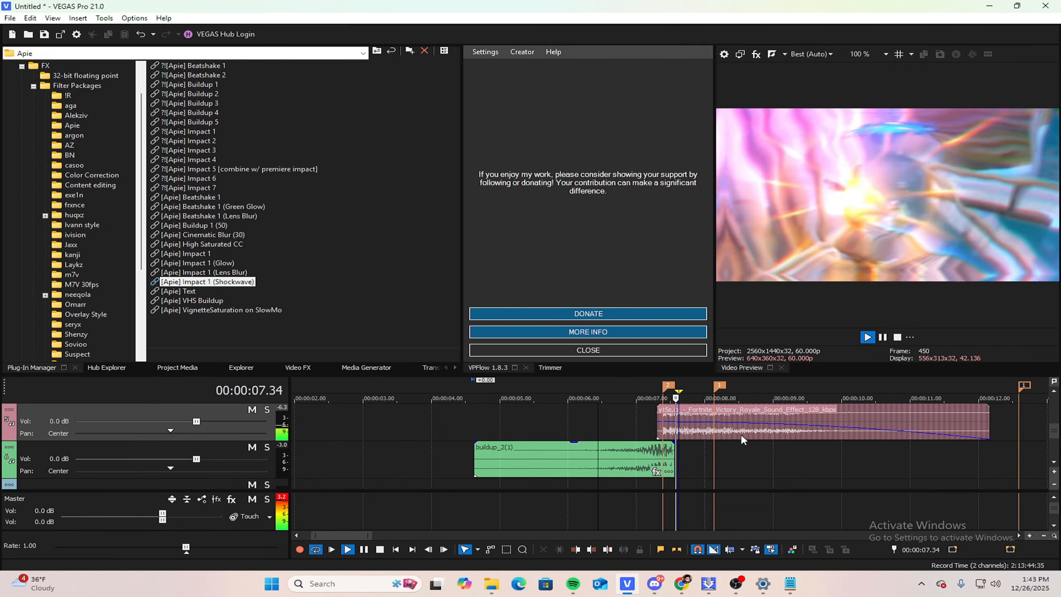
key(space)
scroll(763, 439, up, 3)
key(space)
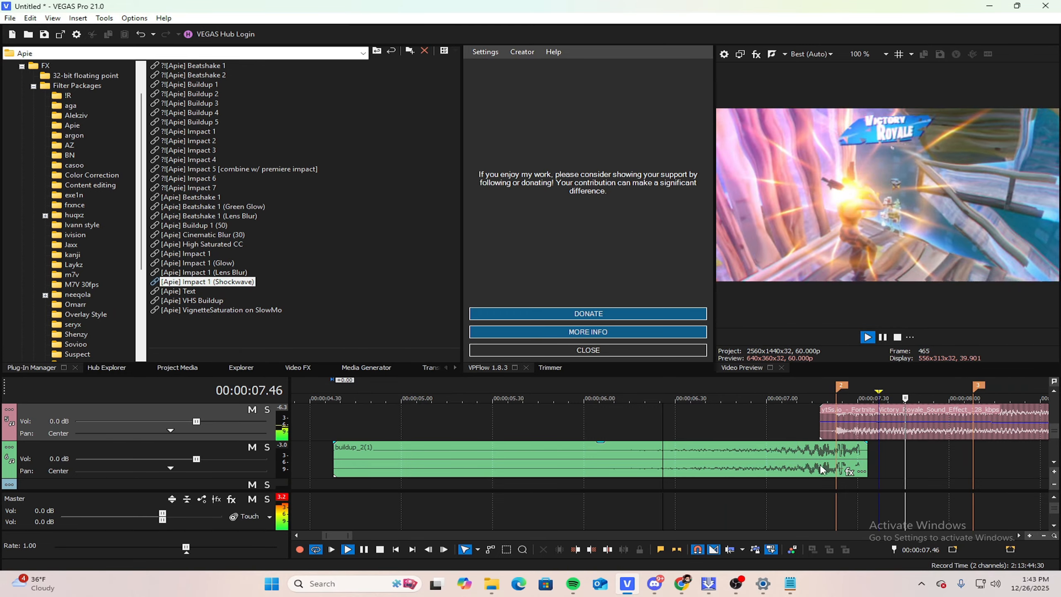
Step: Nudge the buildup_2(1) sound slightly later again, play across the drop, and compare its waveform with the drop marker at 00:00:07.23
key(space)
drag(816, 467, 819, 466)
key(space)
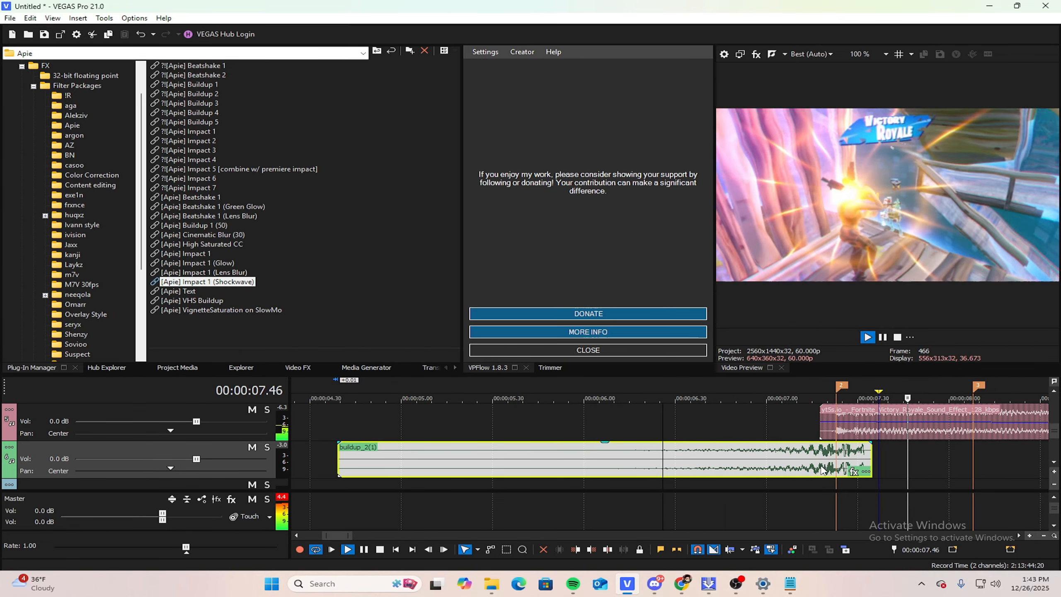
key(space)
click(838, 456)
scroll(835, 455, up, 4)
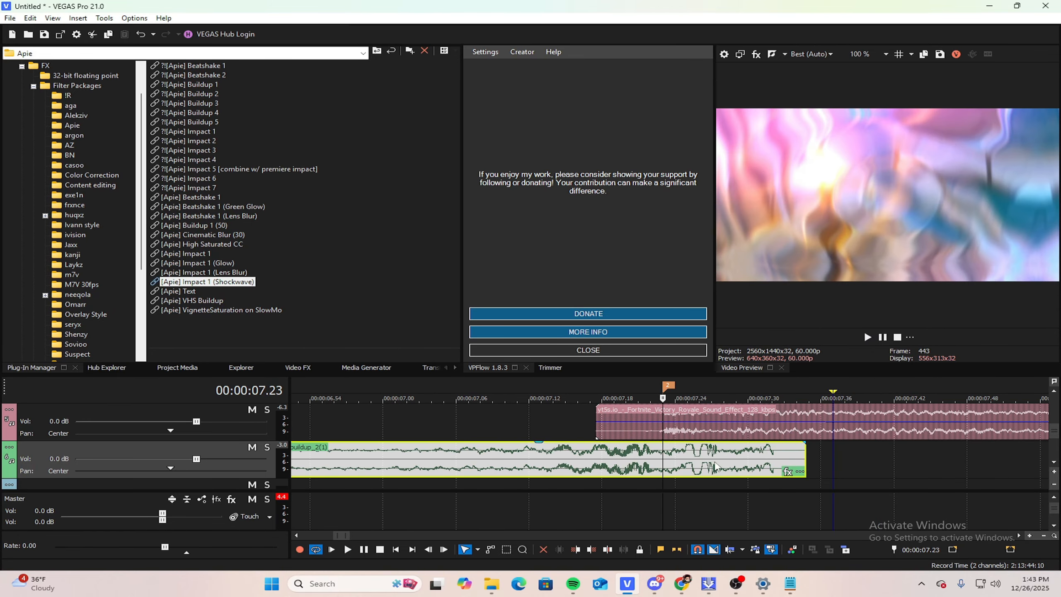
Step: Play from 00:00:06.18 and again from 00:00:06.21 to judge how the buildup leads into the drop
scroll(627, 439, down, 4)
click(588, 415)
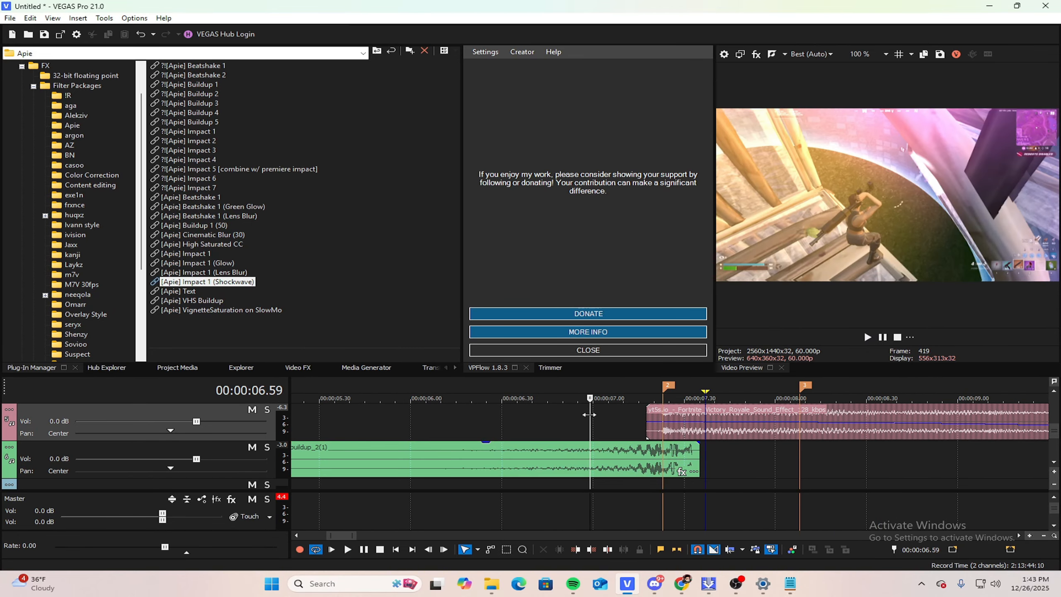
click(466, 409)
key(space)
key(space)
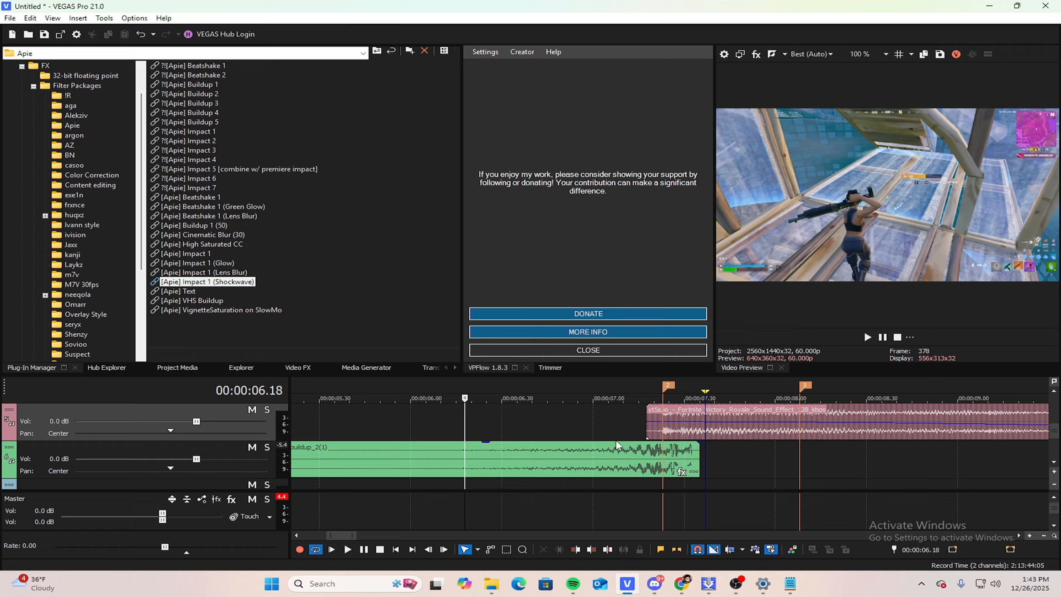
click(673, 398)
click(473, 407)
key(space)
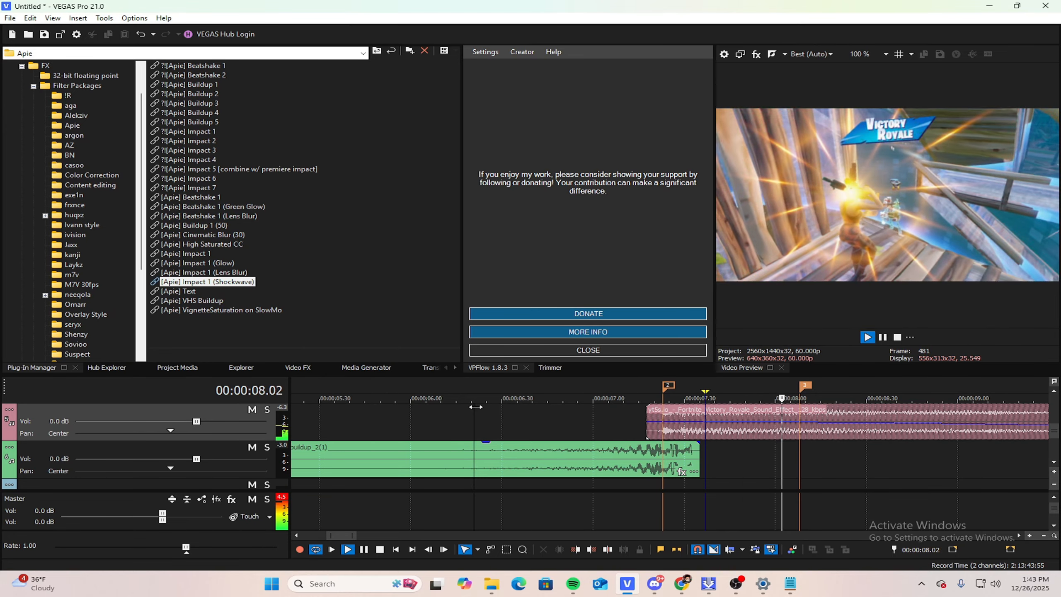
key(space)
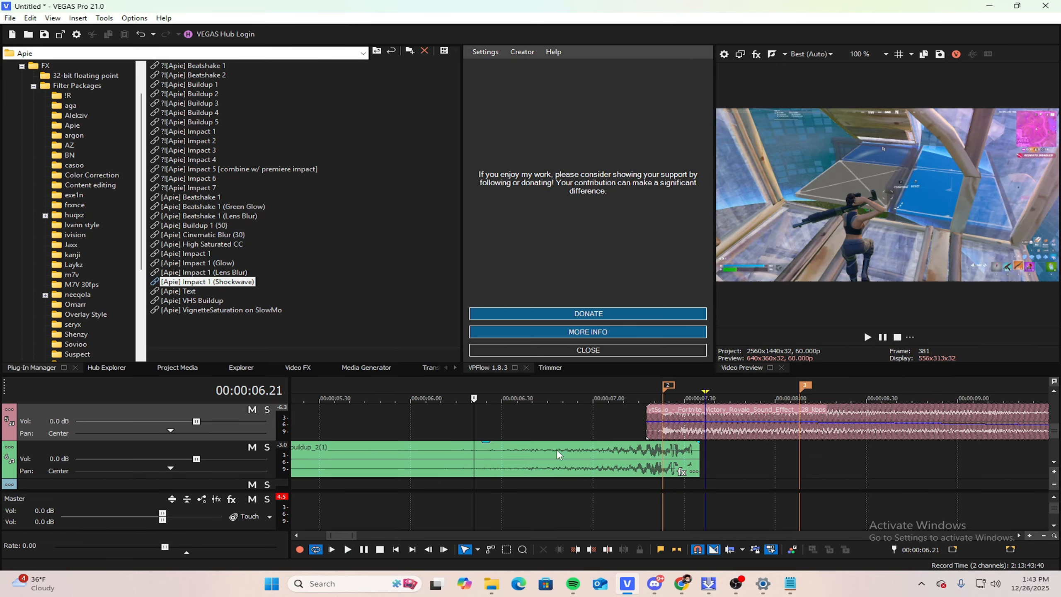
Step: Move the buildup_2(1) sound one frame earlier and play it through the drop
drag(567, 454, 565, 455)
click(665, 423)
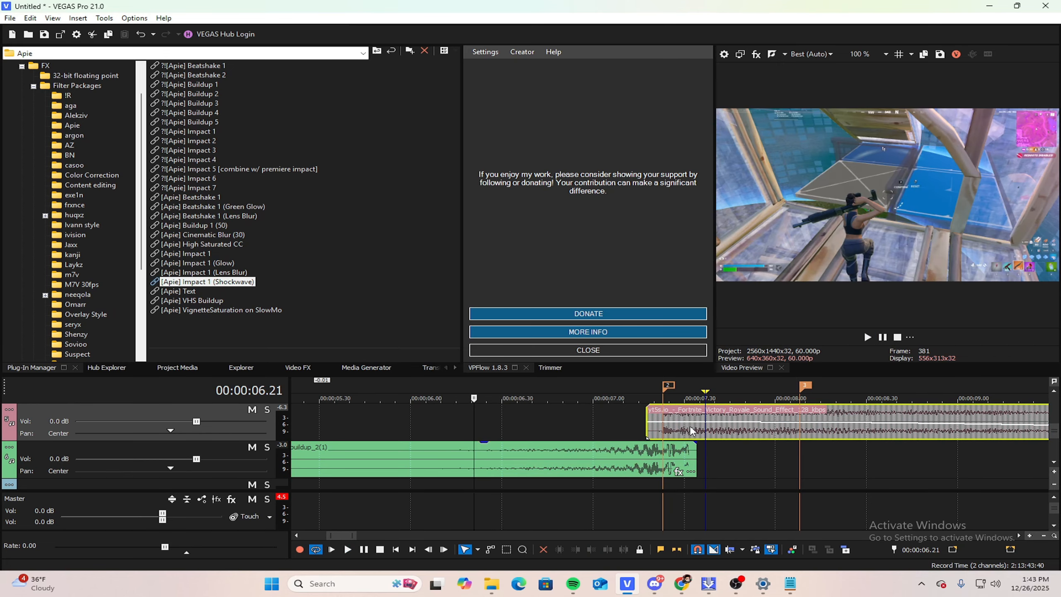
scroll(691, 443, up, 2)
scroll(693, 442, down, 3)
key(space)
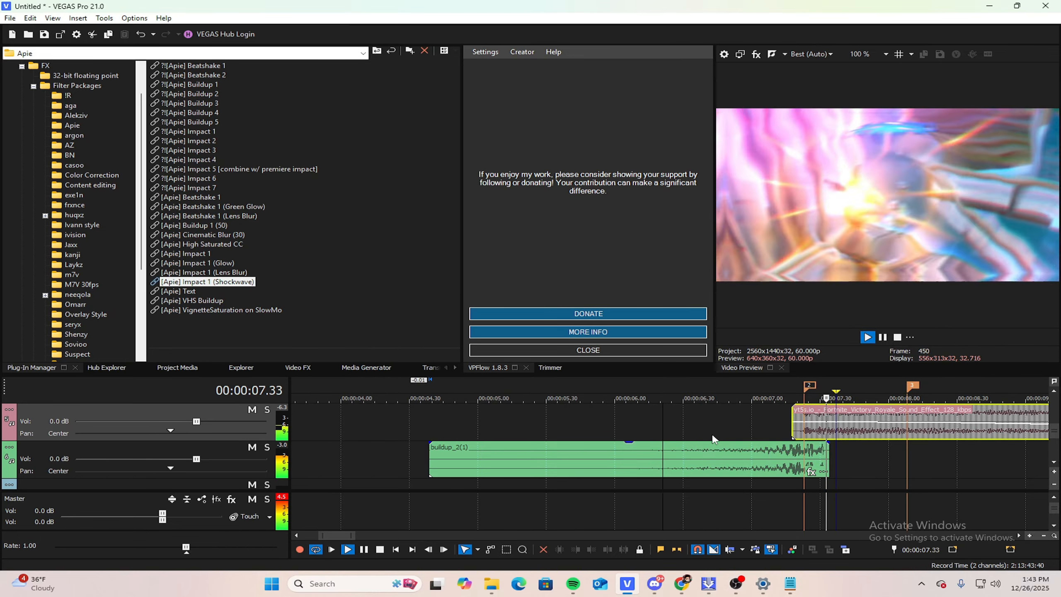
key(space)
Step: Move the buildup_2(1) sound one frame later and play from 00:00:06.48 to check it against the drop
click(802, 436)
scroll(785, 452, up, 2)
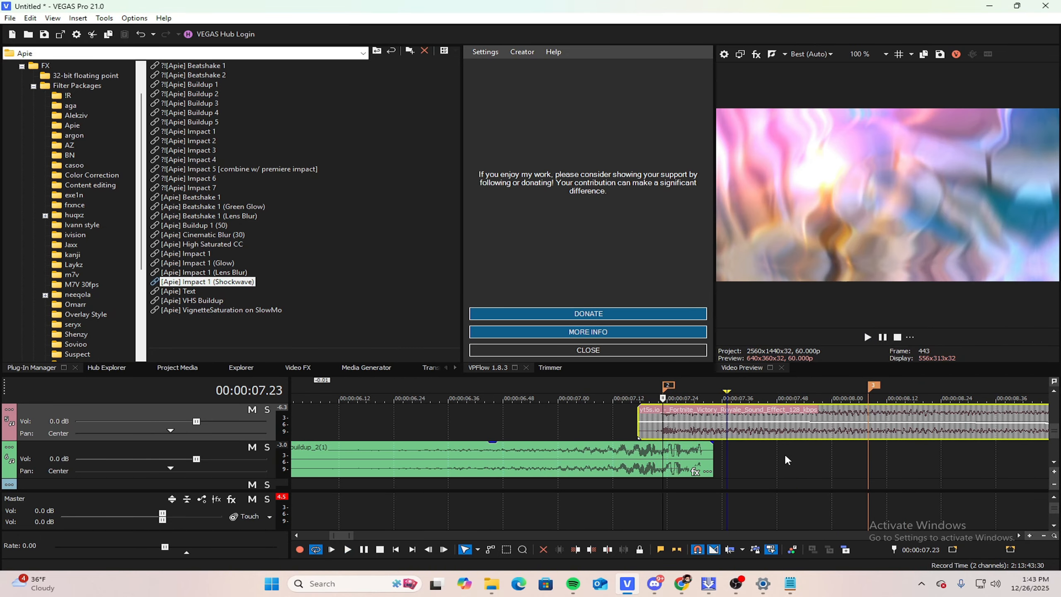
click(678, 457)
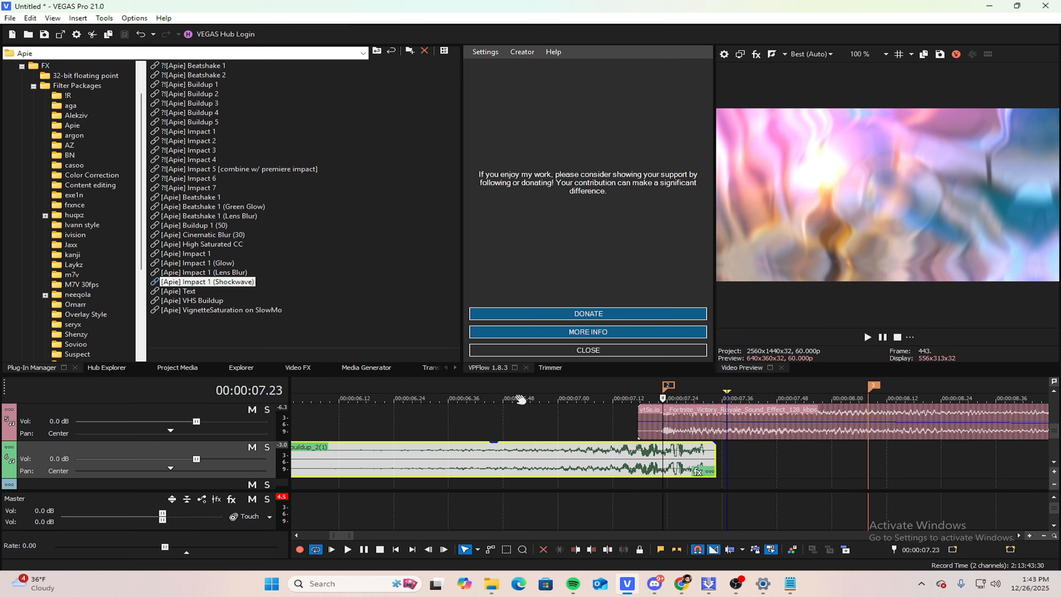
click(528, 411)
key(space)
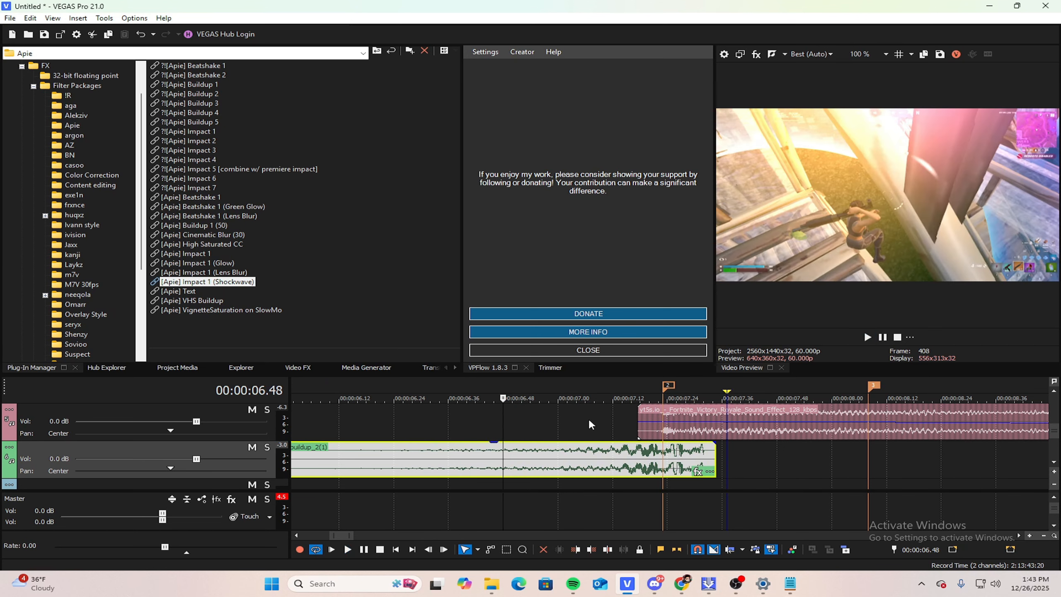
key(space)
scroll(589, 418, down, 5)
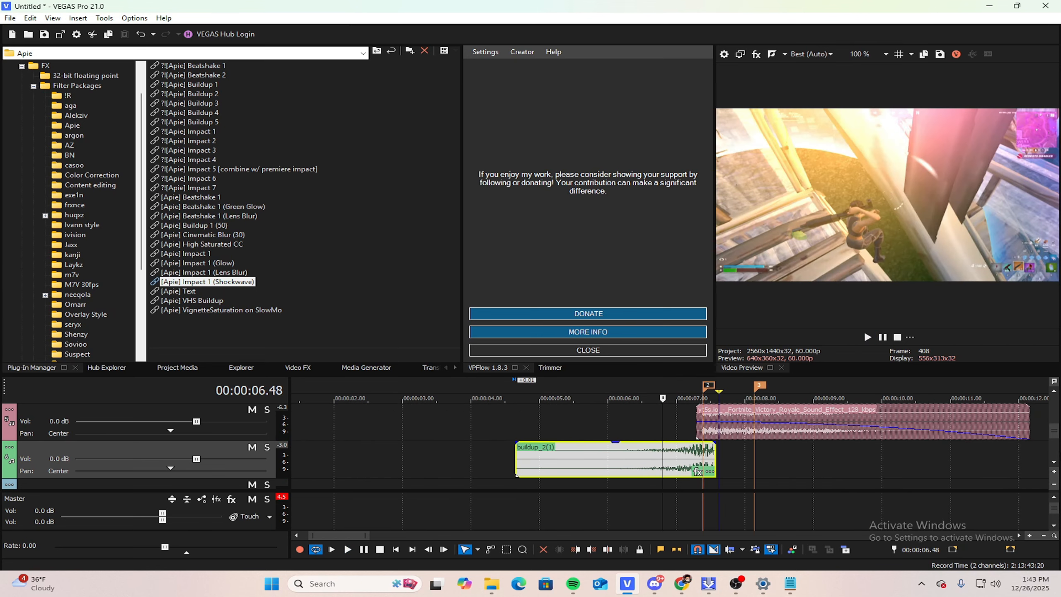
Step: Place the Bass_Swoosh sound on the second new audio track so that it spans the drop at 00:00:07.23
drag(1054, 441, 1057, 447)
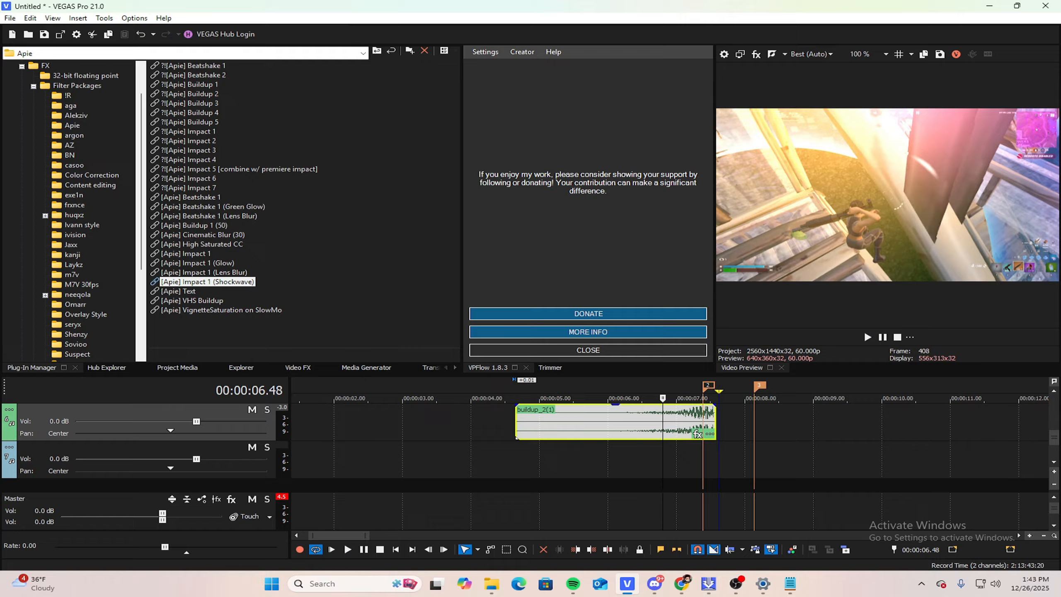
drag(562, 465, 669, 464)
click(704, 457)
scroll(705, 457, up, 2)
scroll(705, 460, up, 4)
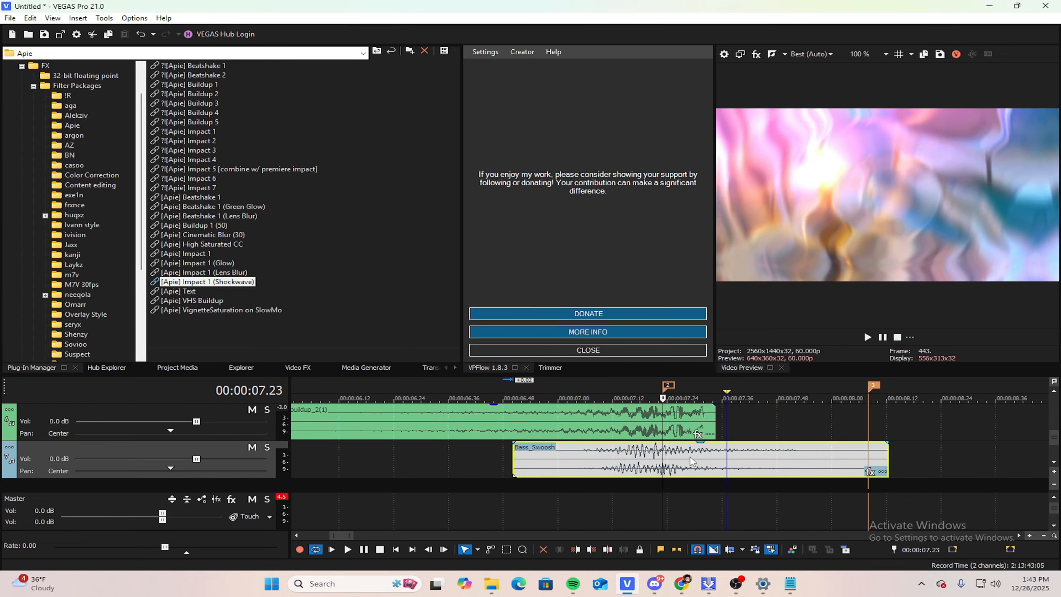
Step: Shift the Bass_Swoosh sound one frame later so its peak lines up with the drop marker
click(651, 452)
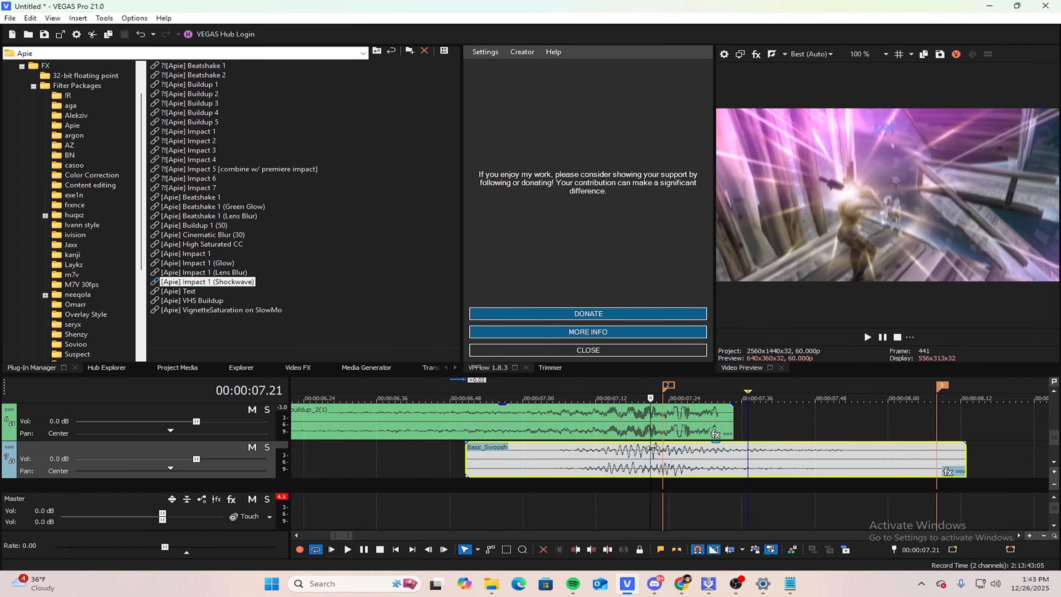
click(655, 448)
click(652, 450)
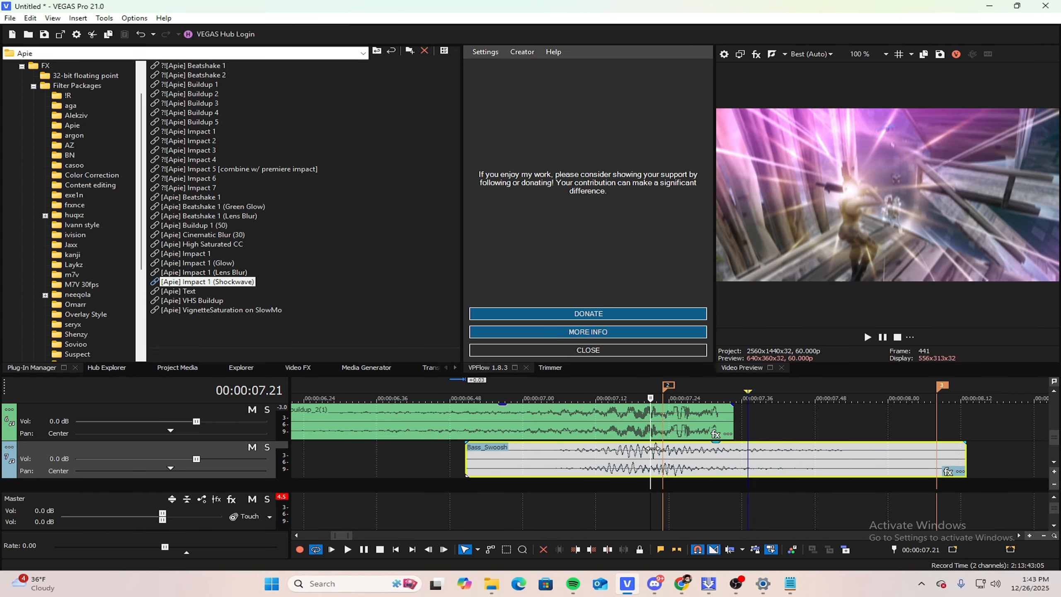
scroll(660, 454, down, 2)
scroll(704, 455, up, 2)
drag(709, 458, 713, 458)
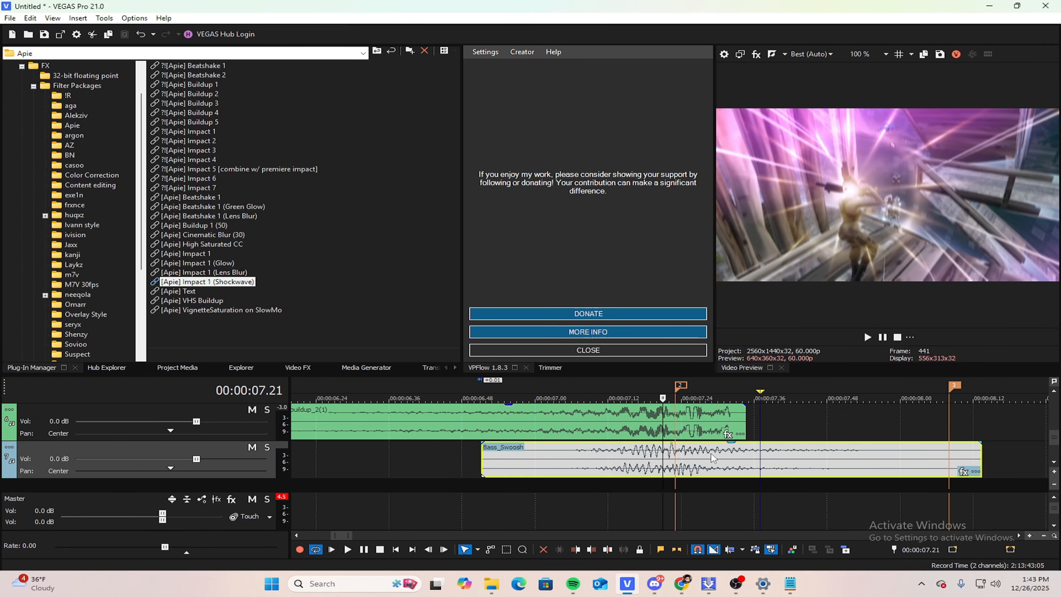
Step: Play the Bass_Swoosh sound from 00:00:07.06 to check its peak against the drop marker
click(672, 451)
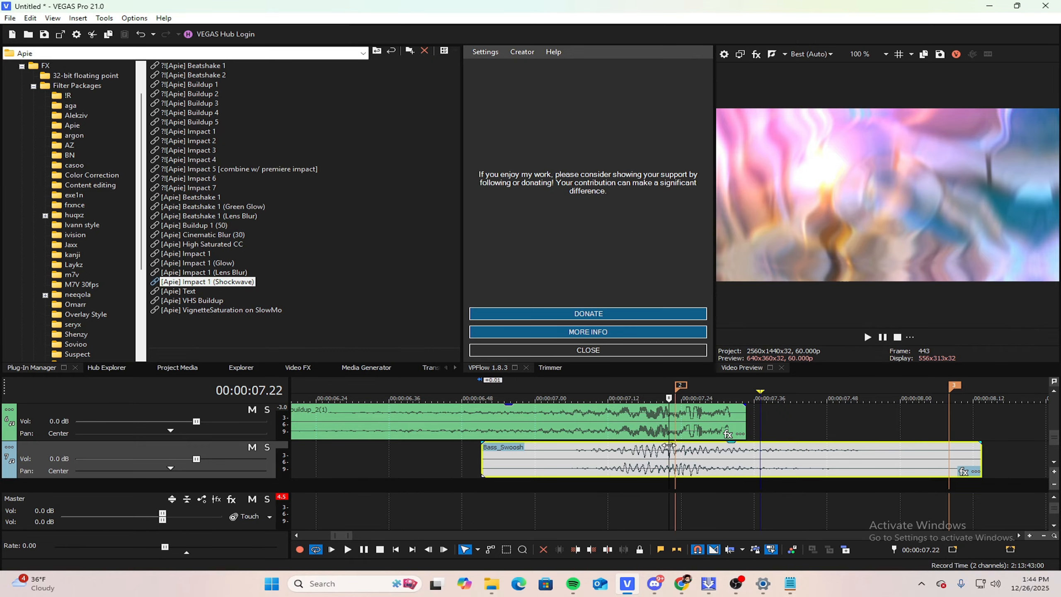
click(675, 448)
click(572, 453)
key(space)
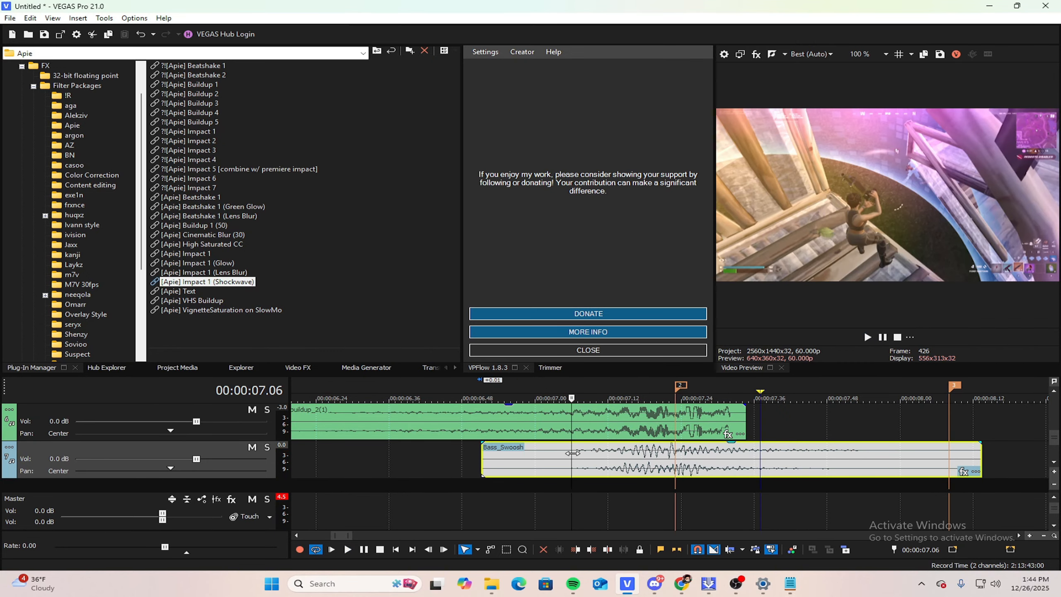
key(space)
Step: Play the whole edit from the start of the project to review the clips, effects and layered sounds together
drag(1058, 435, 1054, 416)
scroll(660, 465, down, 5)
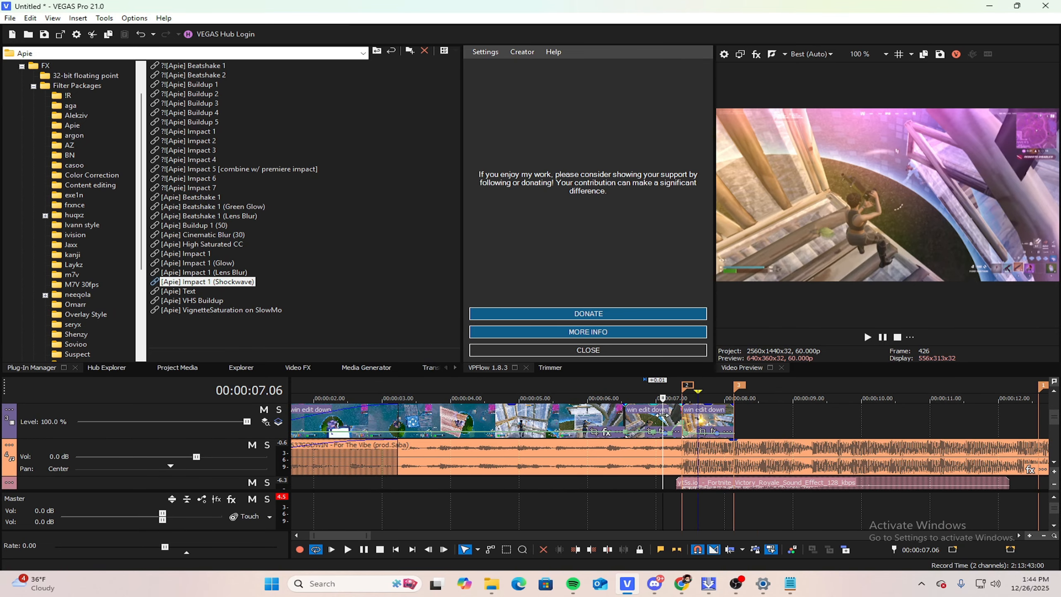
key(ctrl+Home)
key(space)
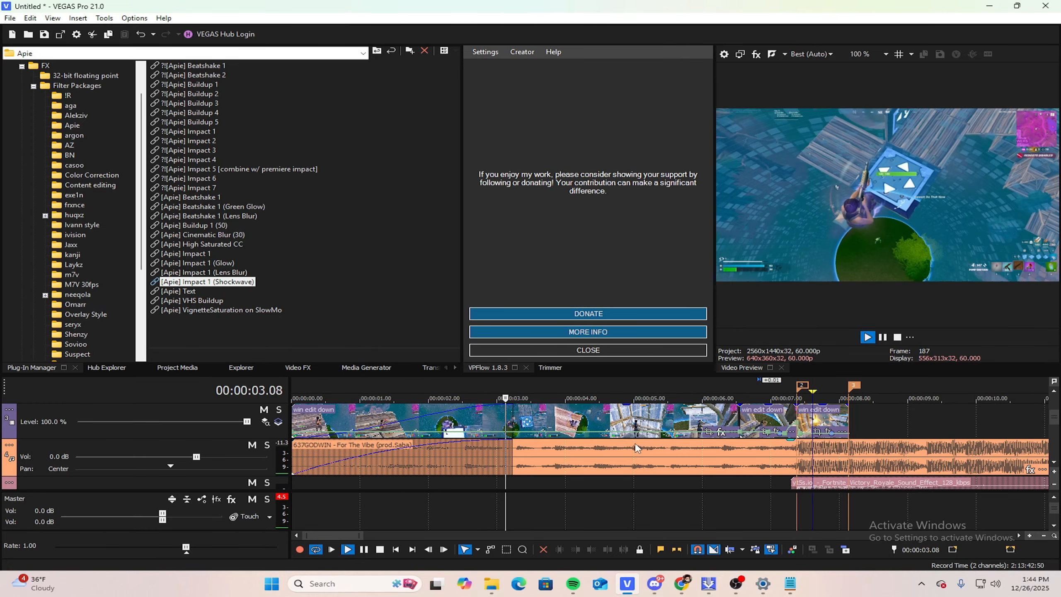
scroll(637, 448, down, 8)
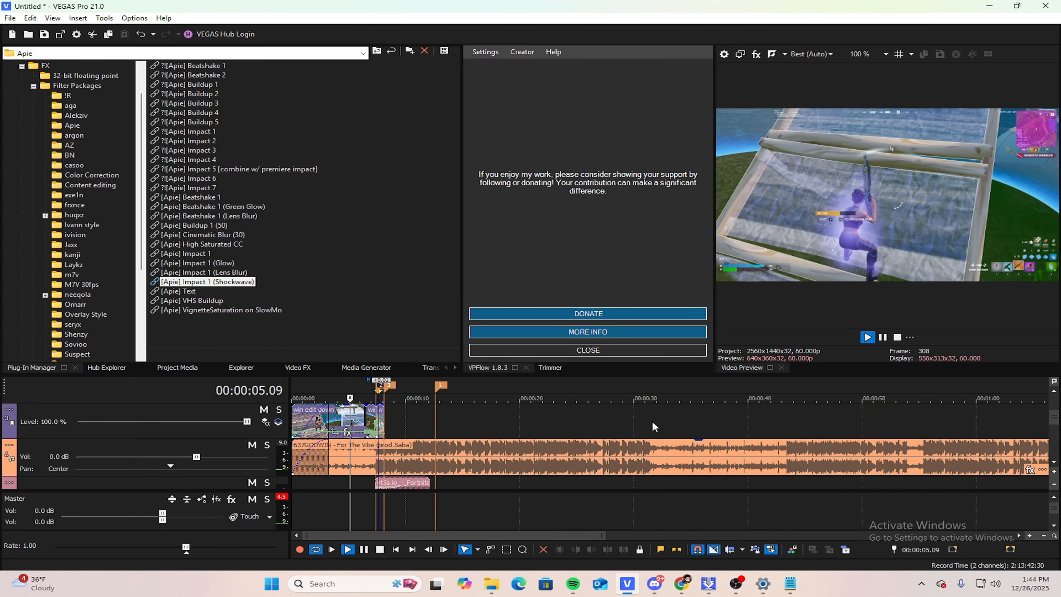
scroll(652, 419, up, 10)
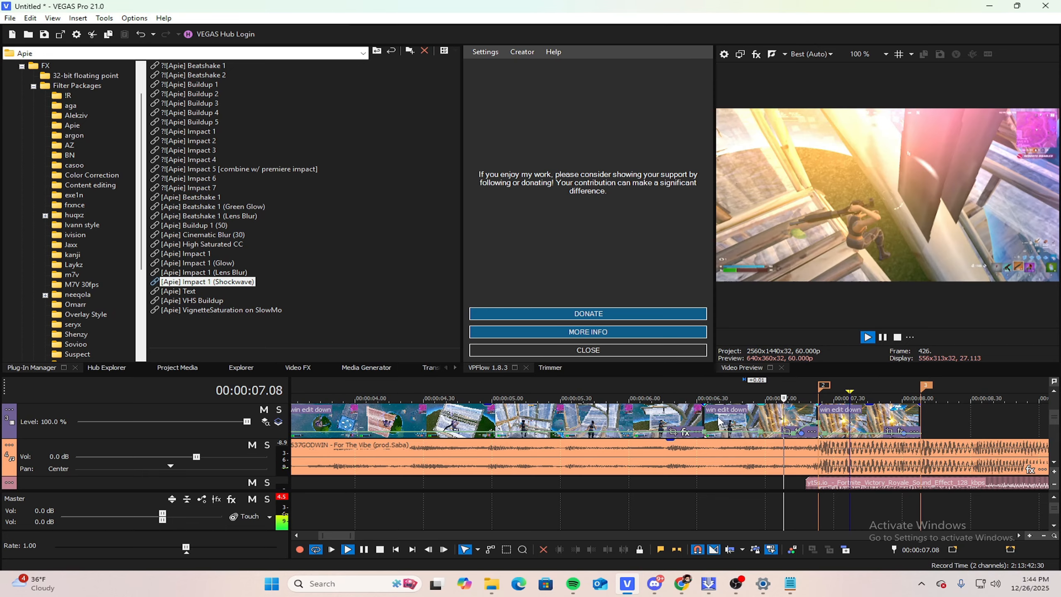
key(space)
Step: Select the clip just before the drop and play from its start through the kill
scroll(705, 416, down, 6)
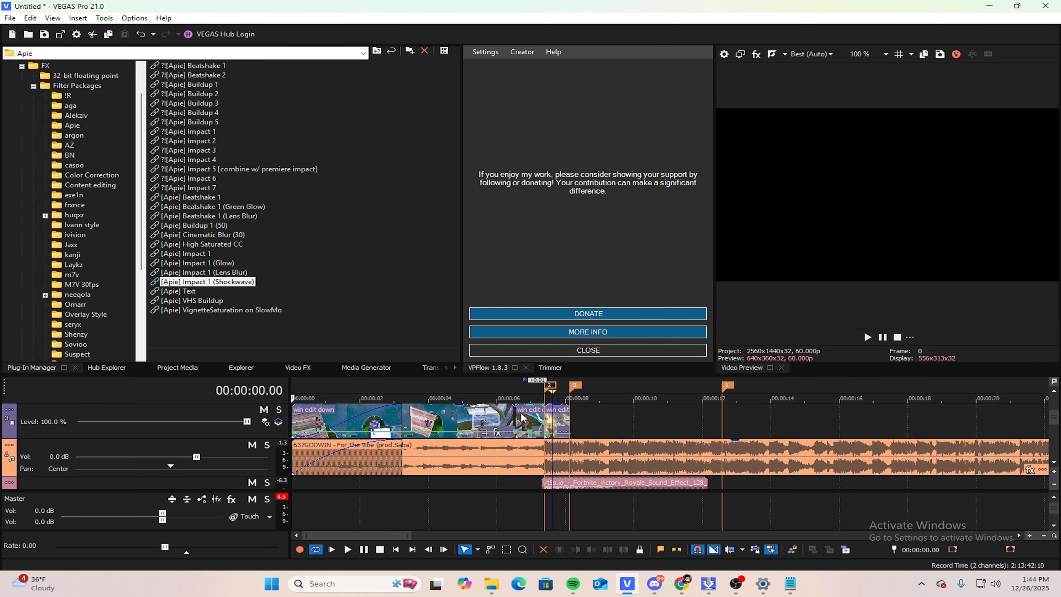
double_click(523, 417)
scroll(523, 417, up, 5)
key(space)
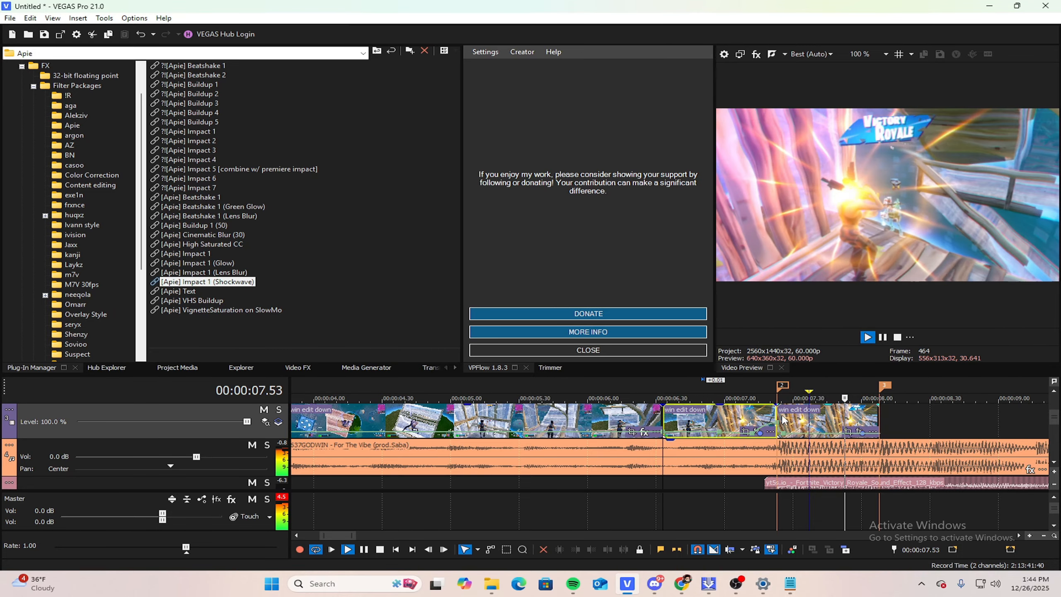
key(space)
Step: Open the event effects of the clip just before the drop and scrub it back to 00:00:06.49
click(687, 419)
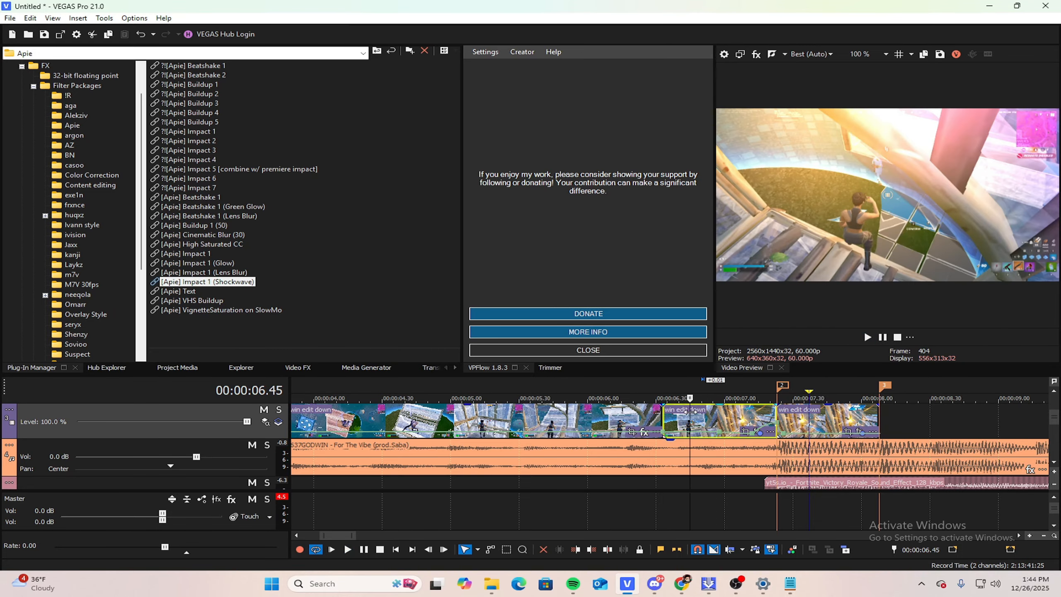
click(758, 432)
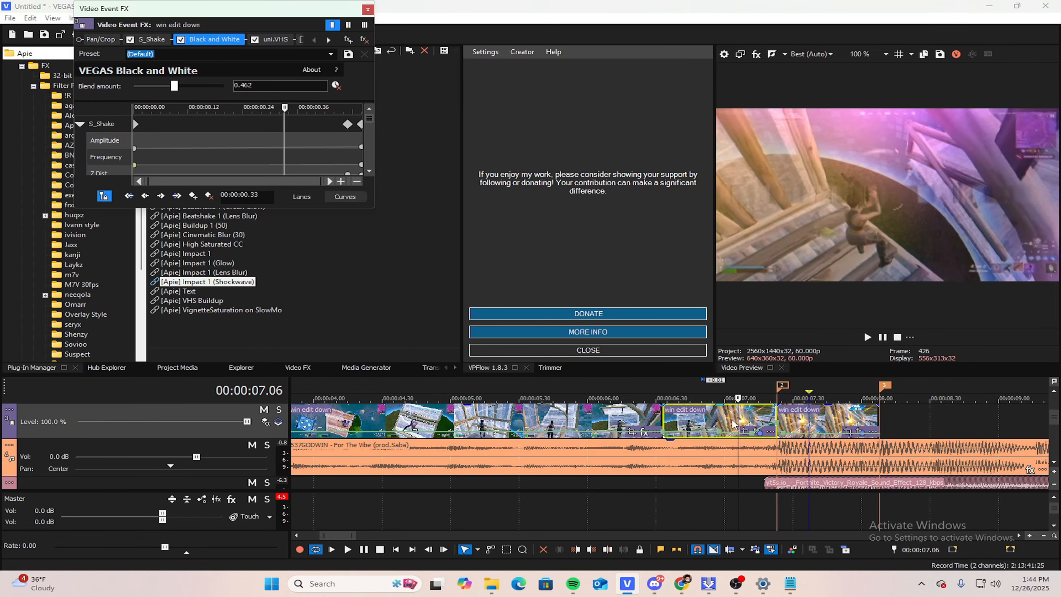
drag(734, 423, 699, 392)
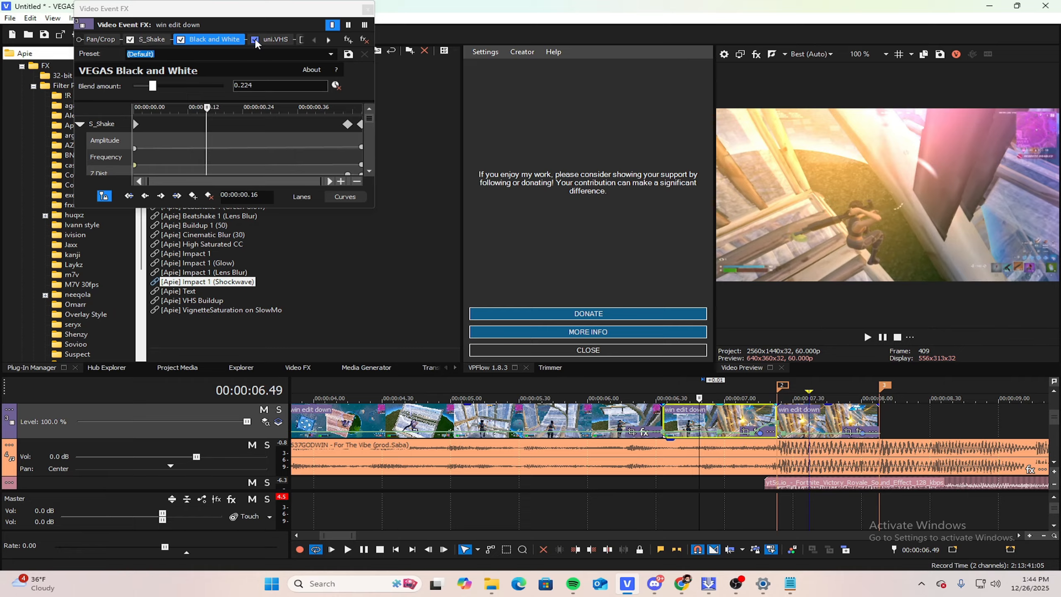
Step: Toggle the uni.VHS effect to compare its look, and review the rest of the clip's effect chain
click(255, 40)
click(255, 40)
click(330, 40)
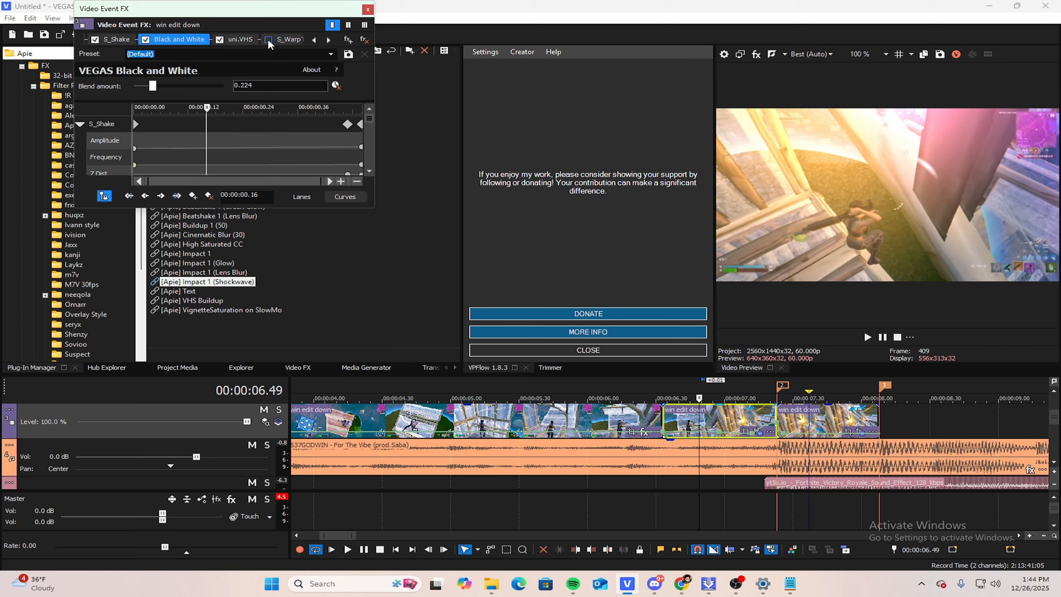
click(330, 40)
click(329, 40)
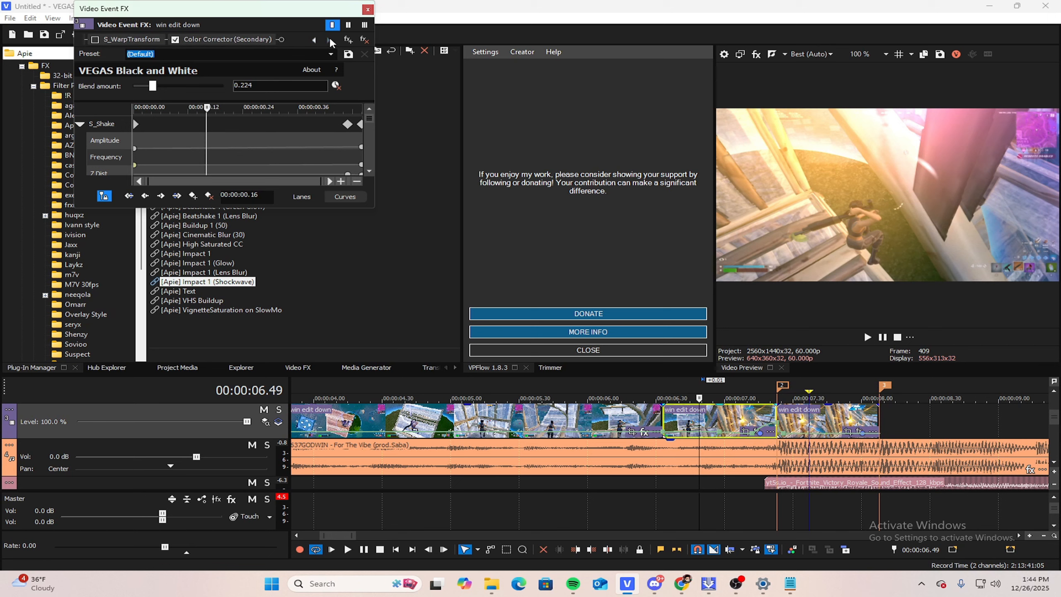
click(367, 9)
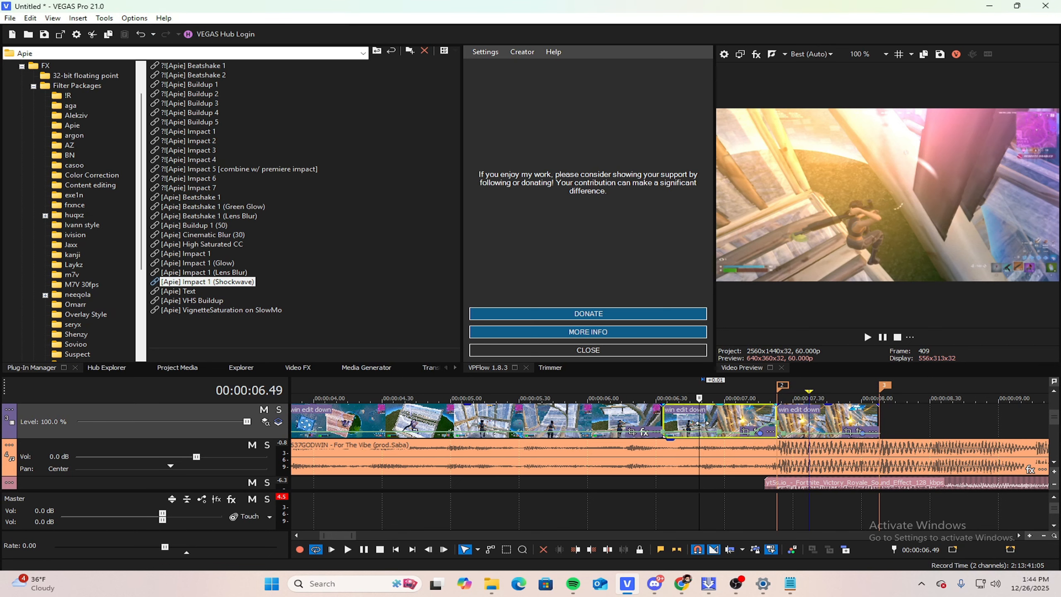
Step: Find the Pinch/Punch effect and apply its Maximum Pinch preset to the clip just before the drop, with the cursor at 00:00:06.33
click(654, 397)
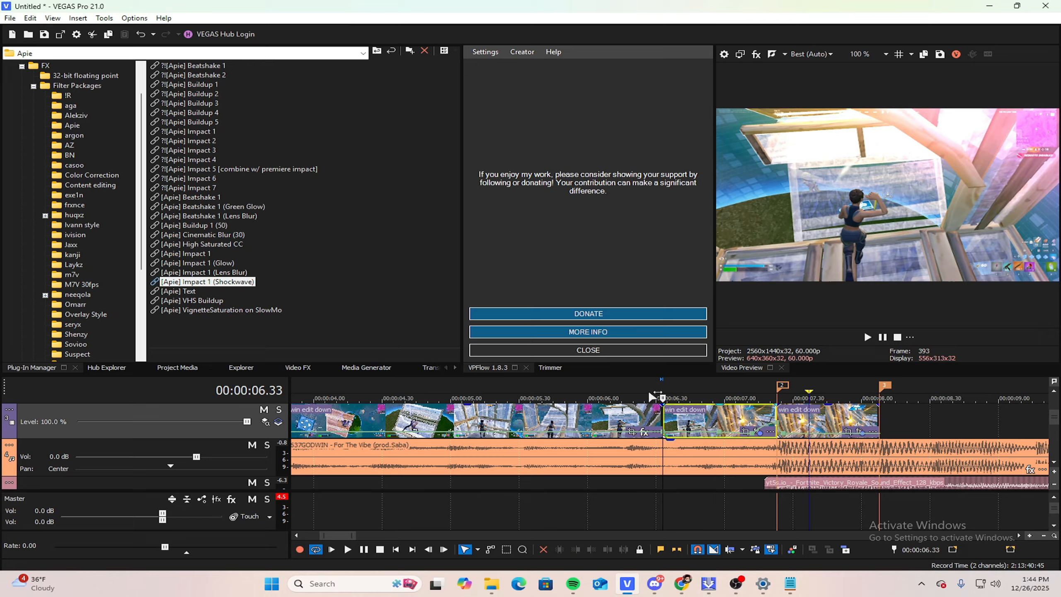
click(291, 370)
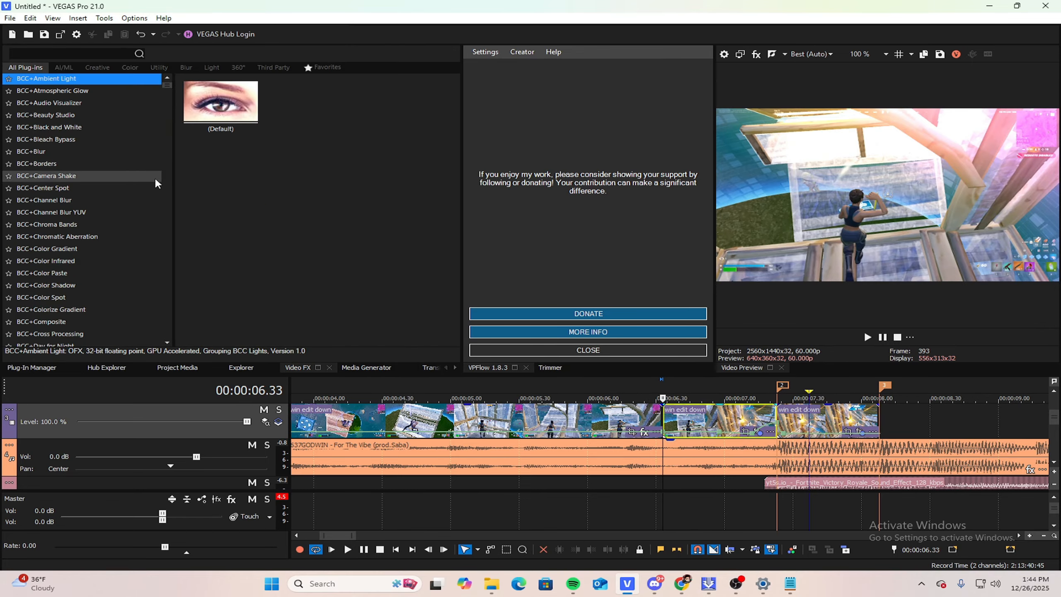
text(pinc)
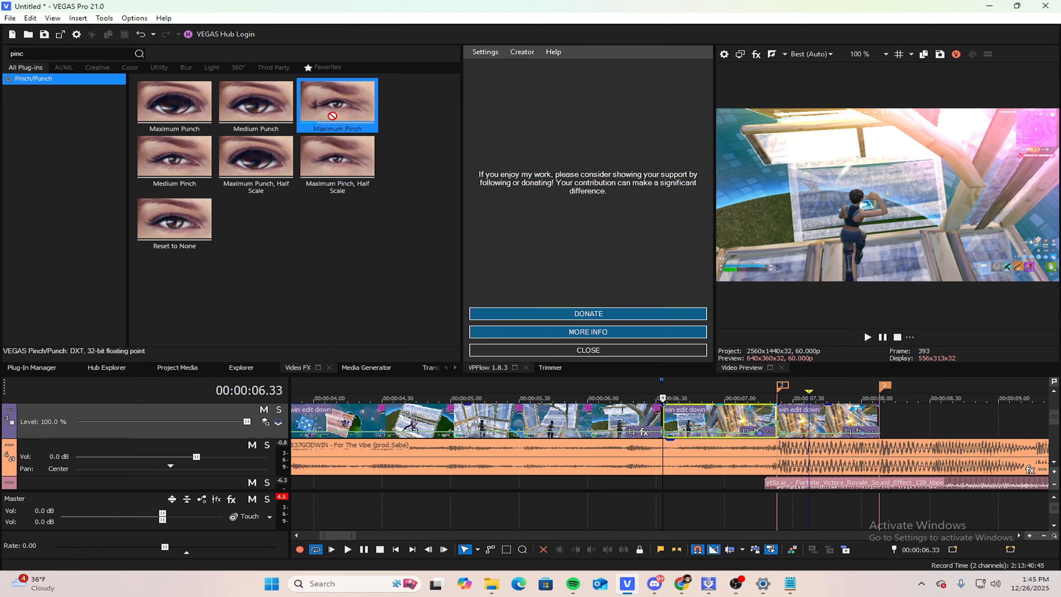
drag(350, 102, 346, 105)
drag(711, 420, 710, 421)
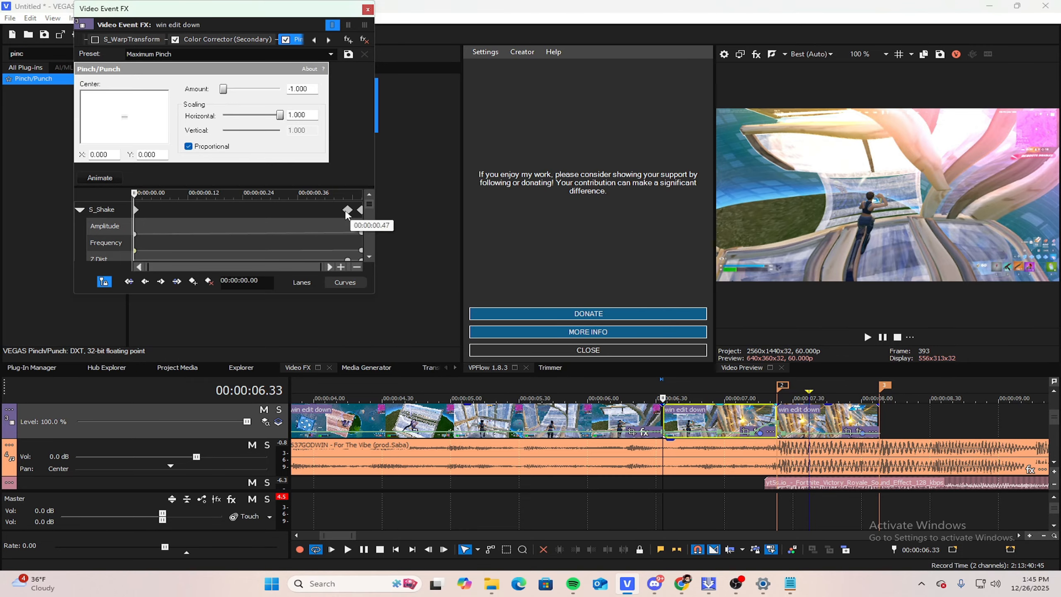
Step: Animate the Pinch/Punch effect with keyframes at the clip's start and end, and scrub the clip to preview the distortion
drag(368, 209, 380, 254)
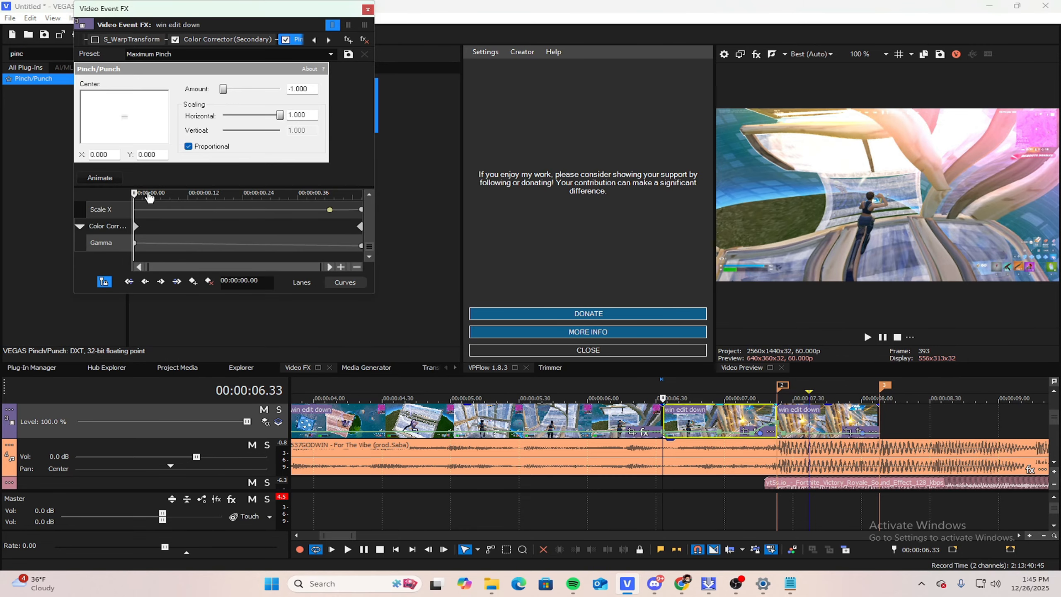
click(95, 180)
click(372, 257)
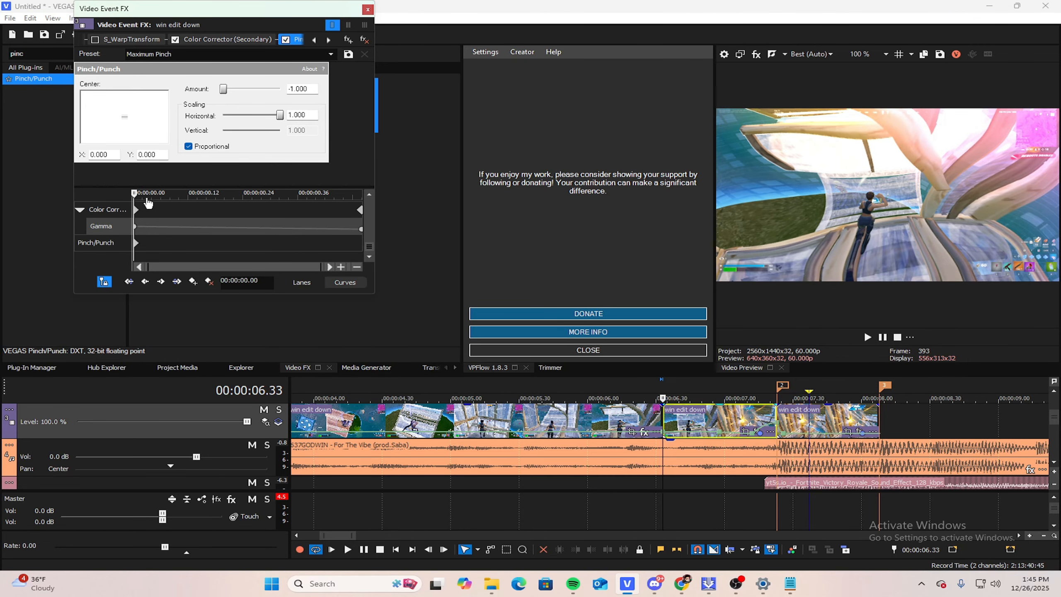
drag(134, 197, 418, 211)
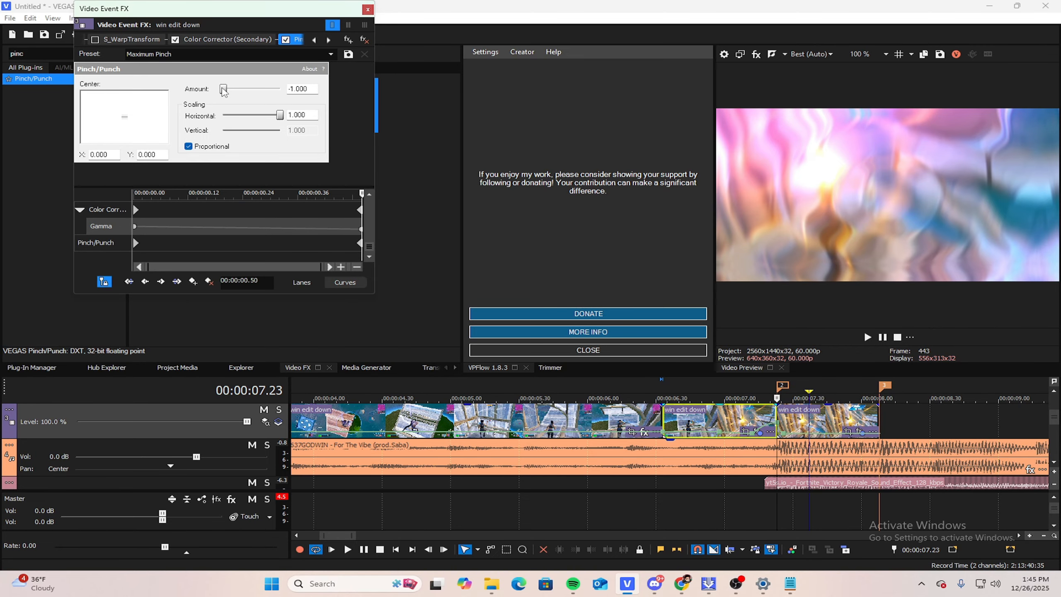
click(742, 418)
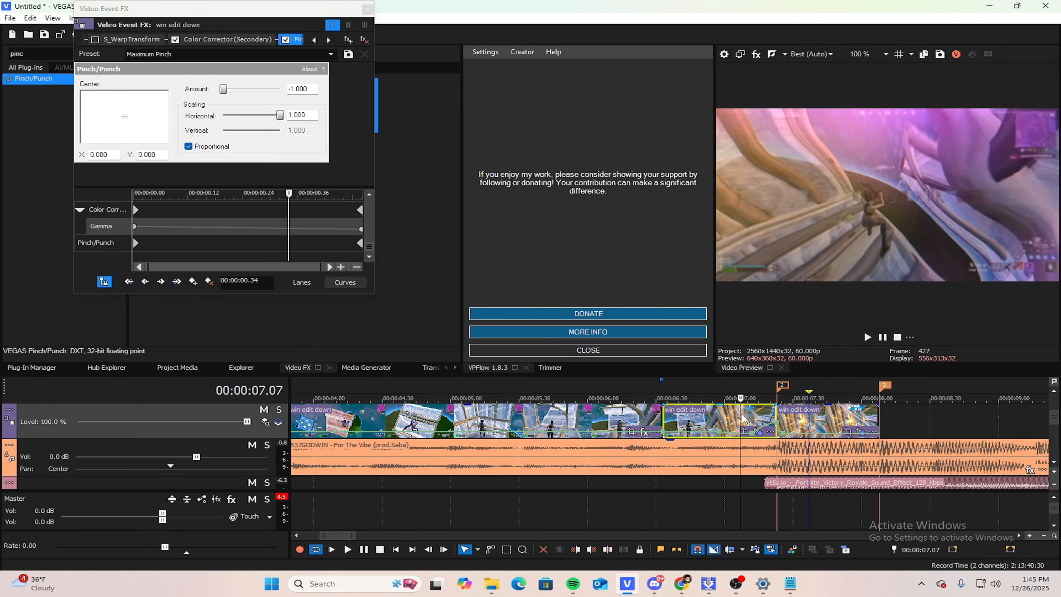
drag(741, 413, 718, 414)
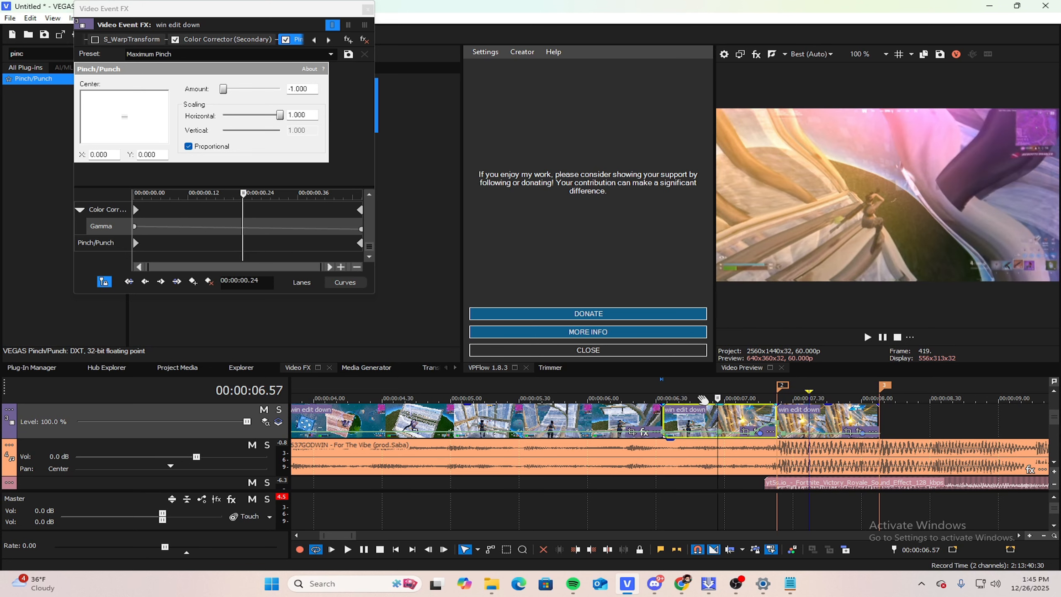
Step: Set the Pinch/Punch amount to 0 at the first keyframe so the pinch builds up across the clip
click(136, 243)
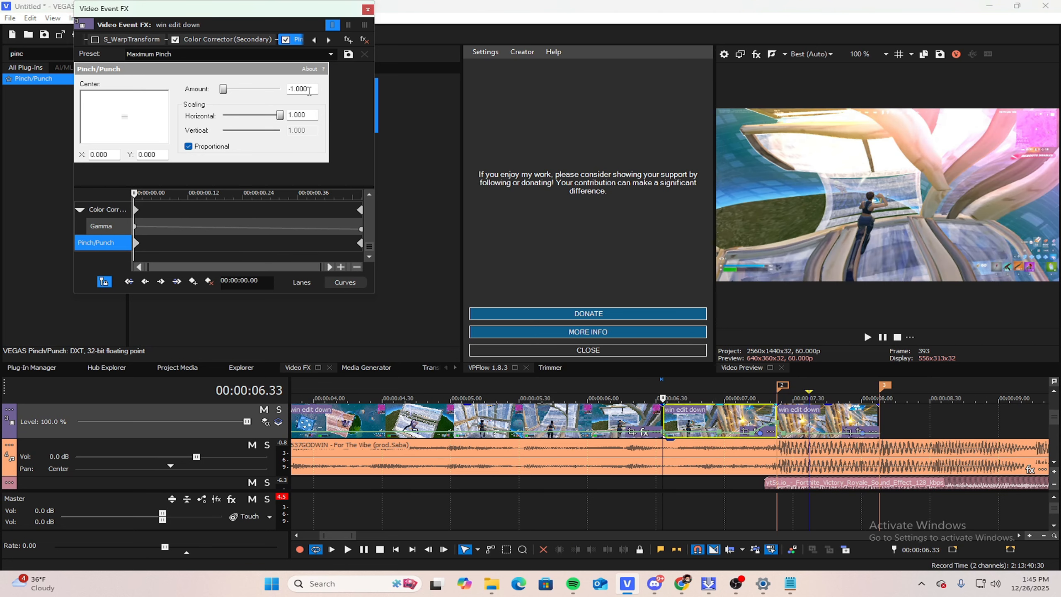
text(1)
key(Return)
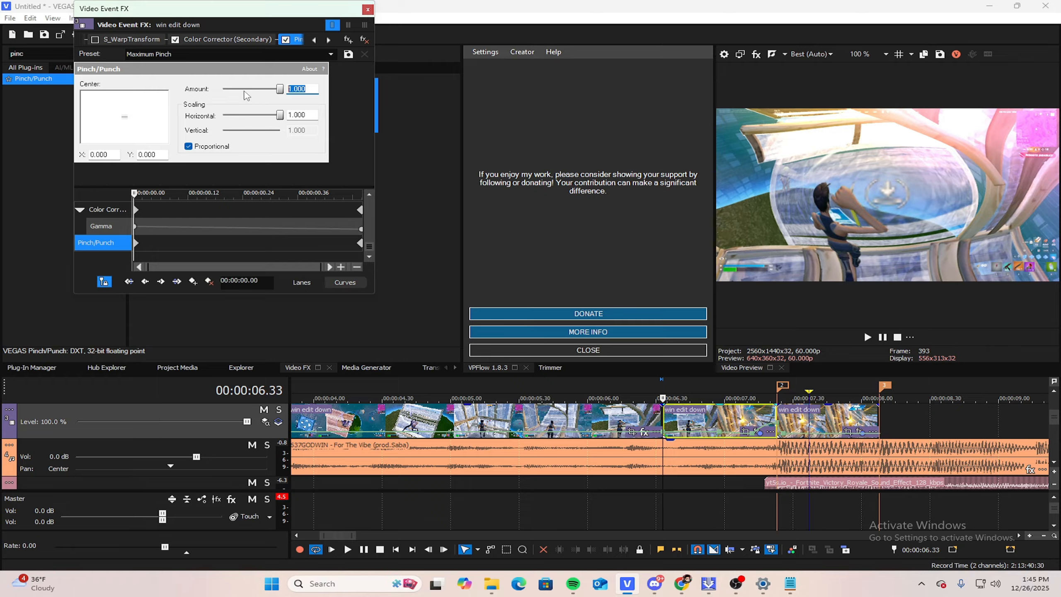
text(0)
key(Return)
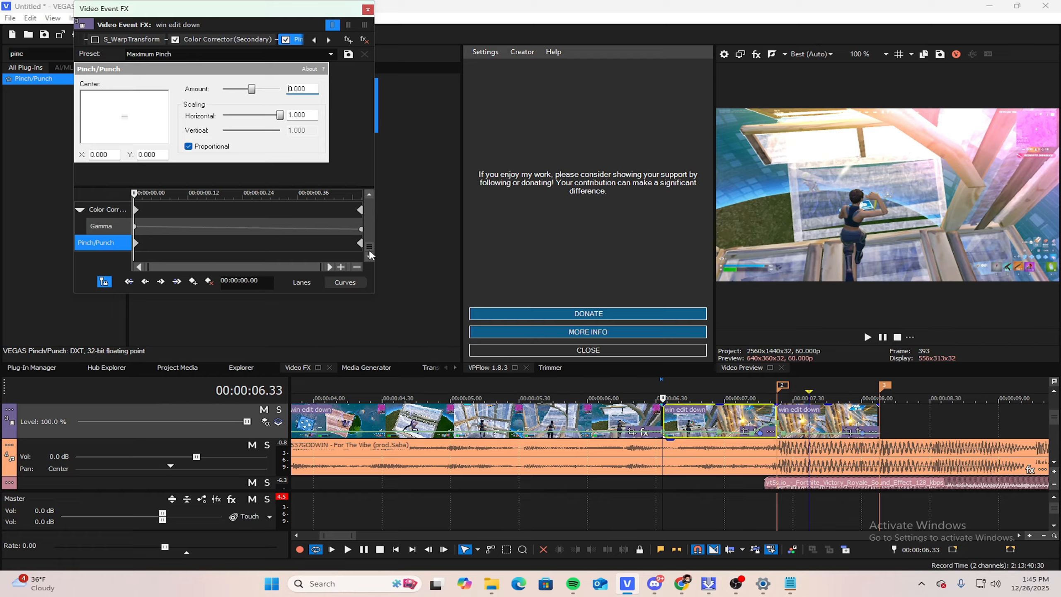
drag(369, 251, 371, 256)
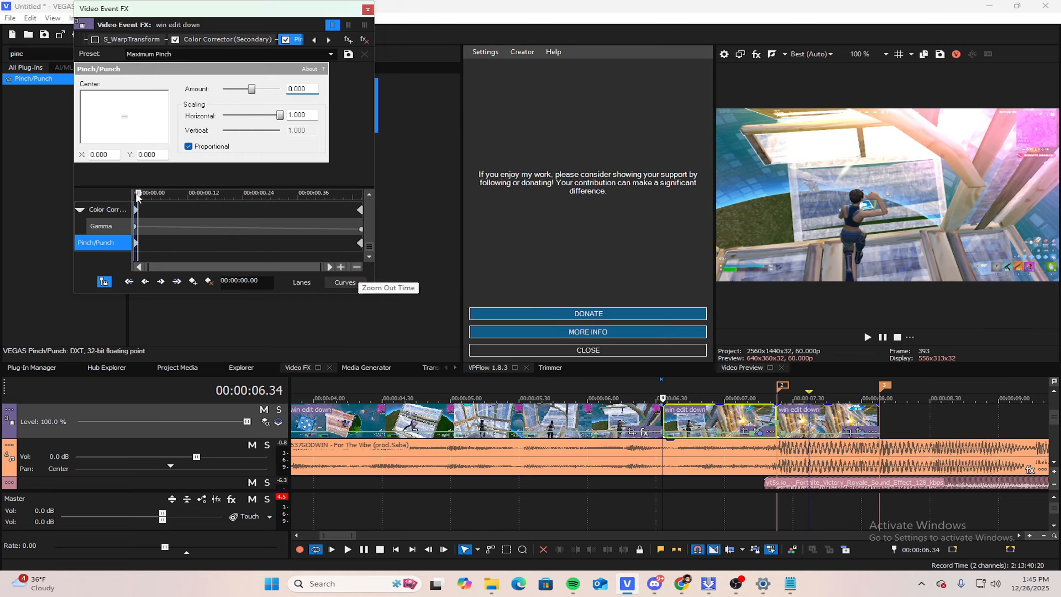
drag(137, 196, 124, 202)
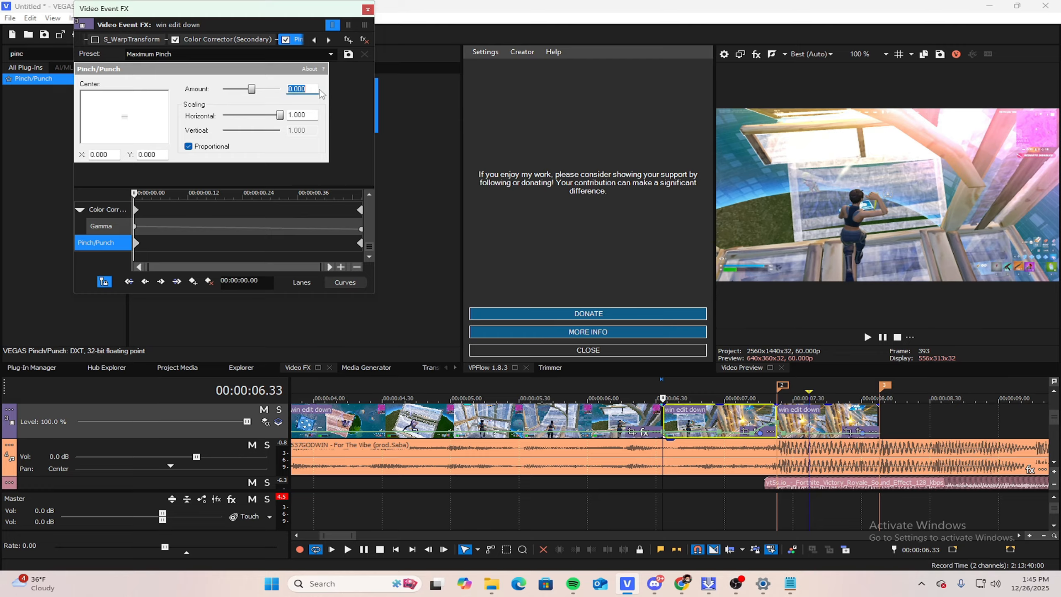
Step: Check the end keyframe of the pinch and play the clip into the drop, leaving the event effects closed
click(360, 243)
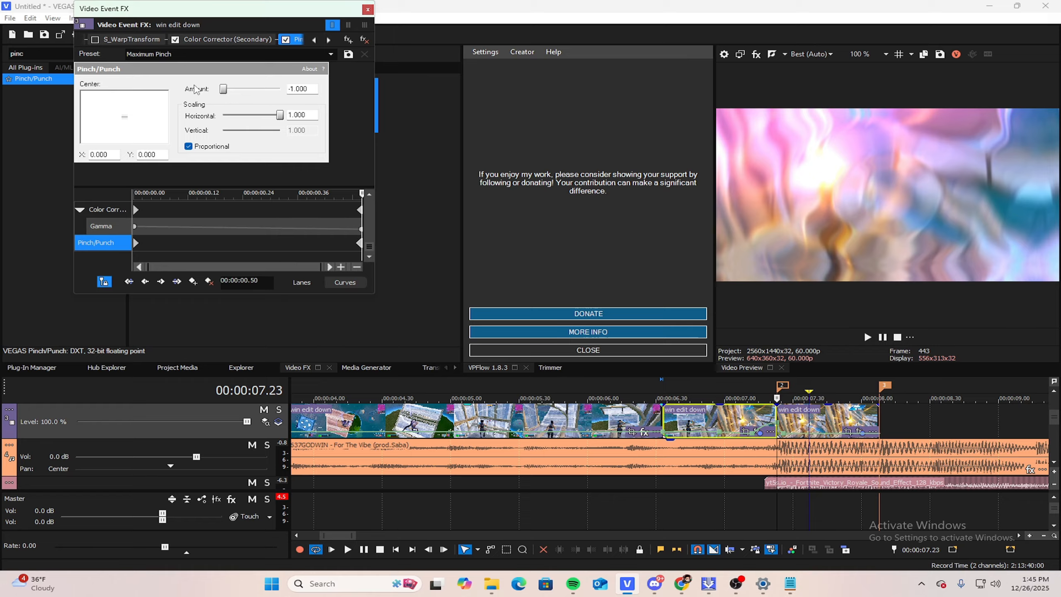
click(738, 416)
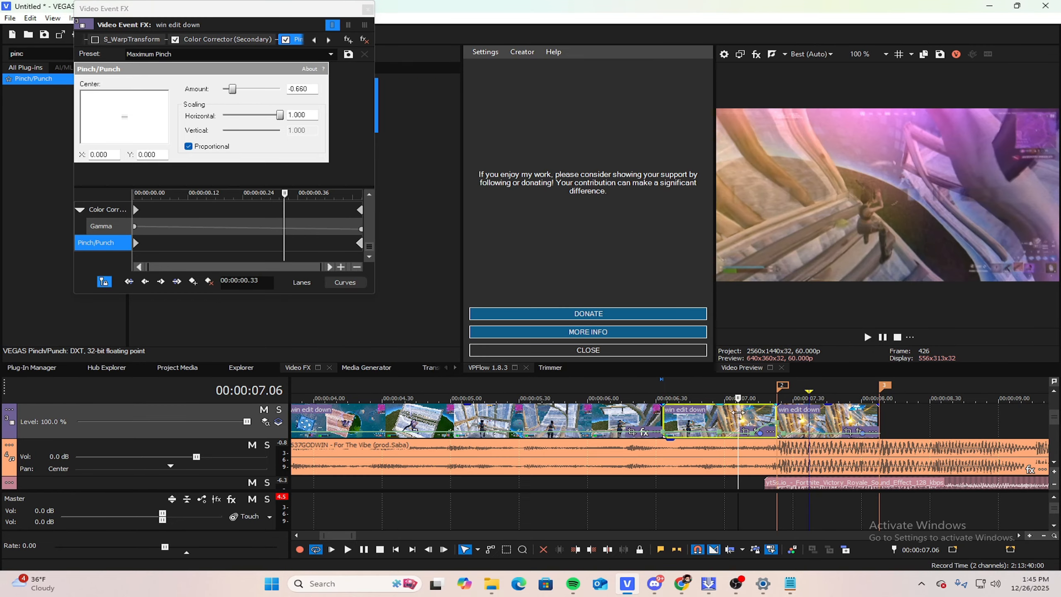
key(space)
click(670, 414)
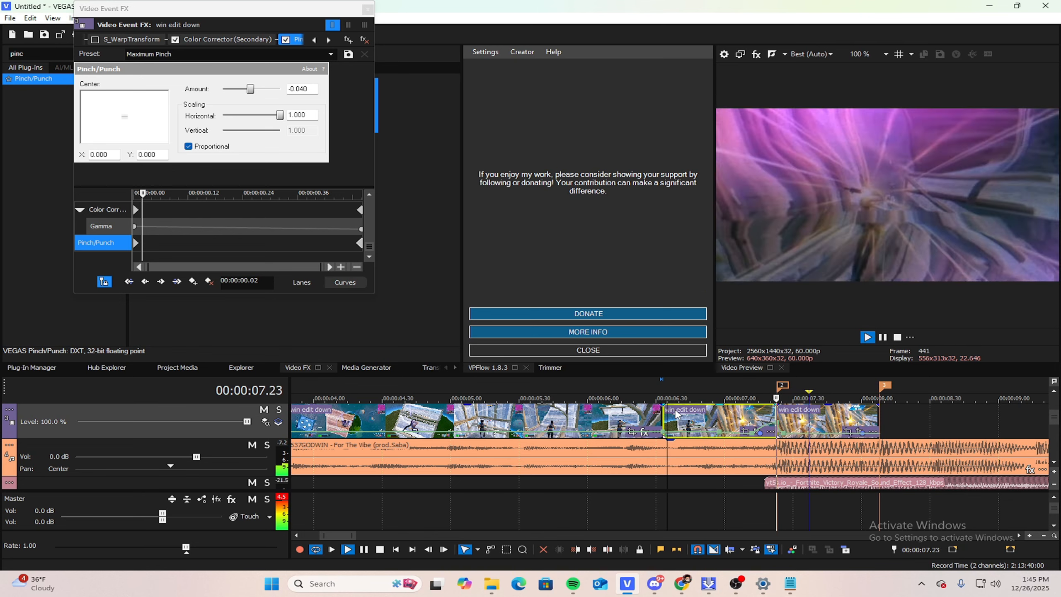
key(space)
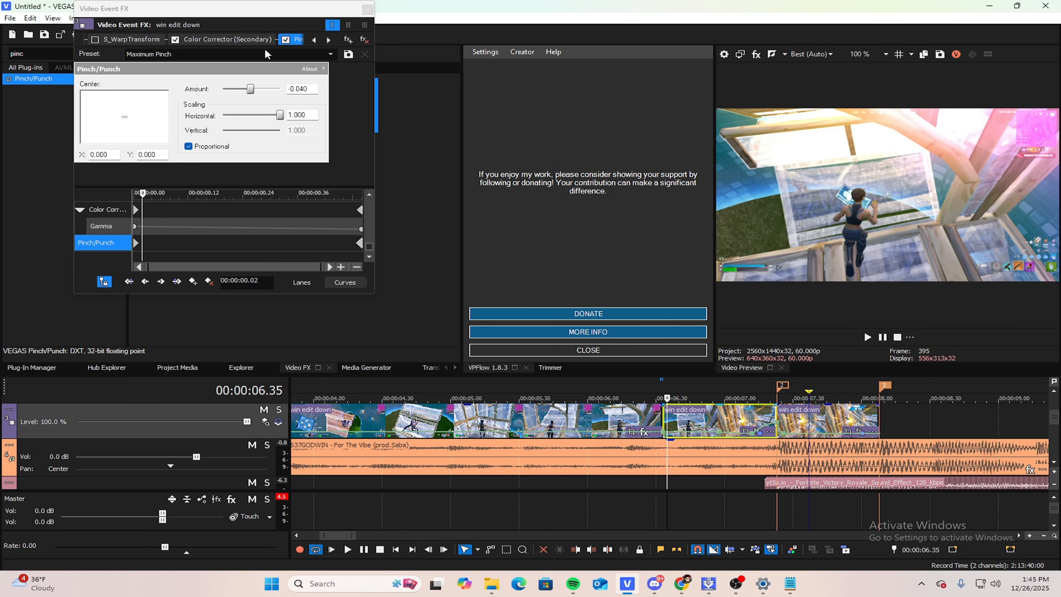
click(368, 9)
Step: Play the song from the end of the kill clip at 00:00:08.08 to listen for the next beat
click(869, 420)
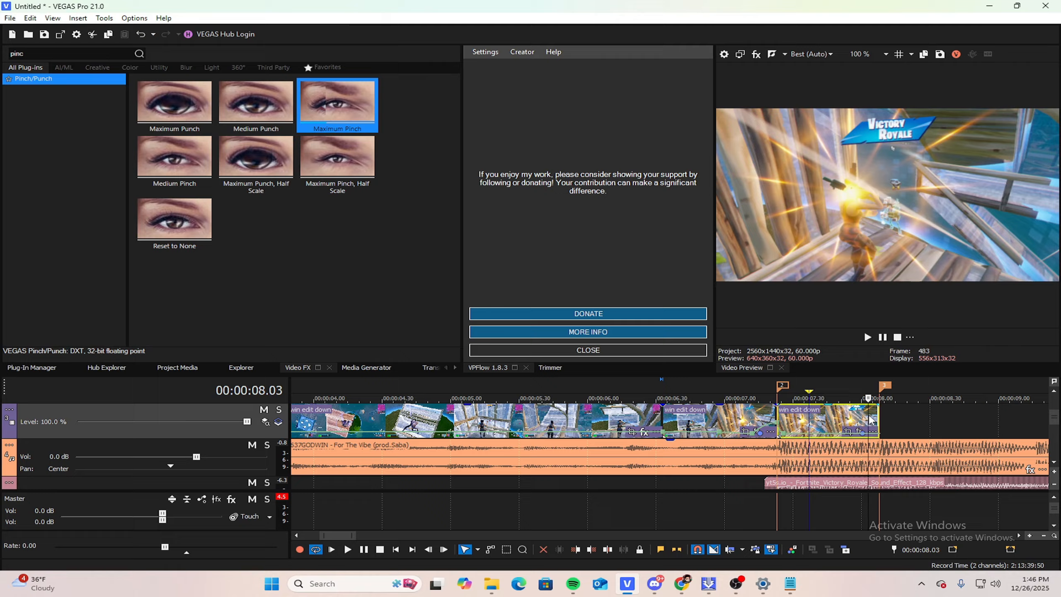
scroll(868, 413, up, 2)
click(695, 420)
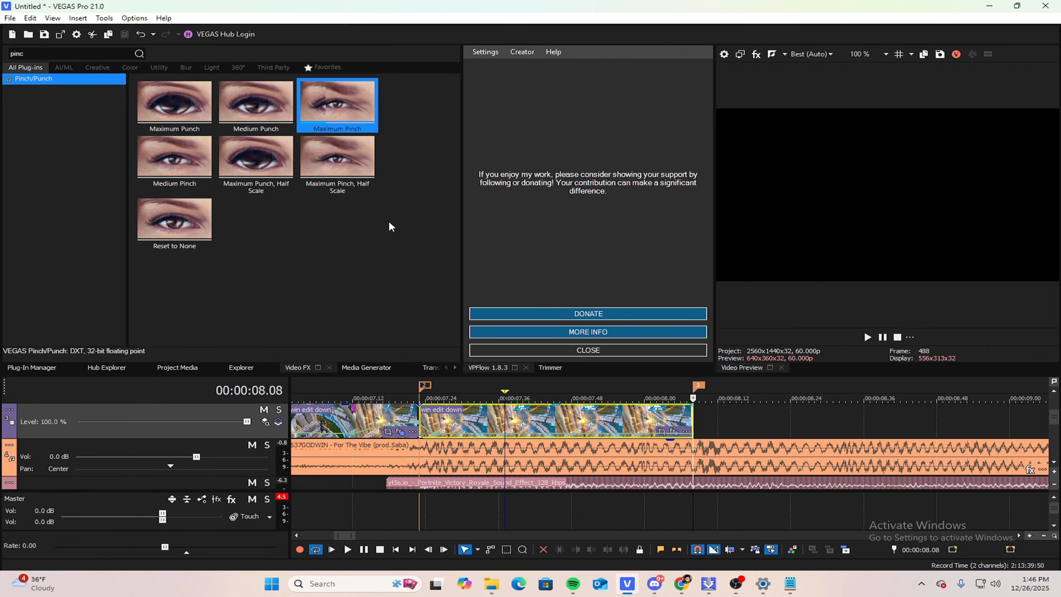
scroll(722, 428, down, 4)
key(space)
scroll(743, 416, down, 2)
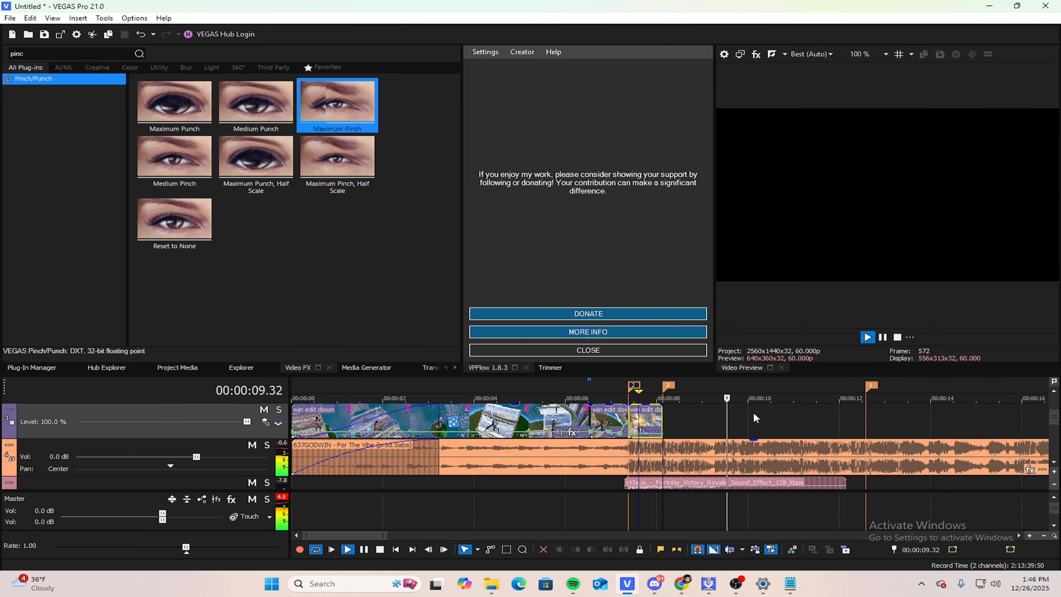
key(space)
scroll(718, 448, up, 3)
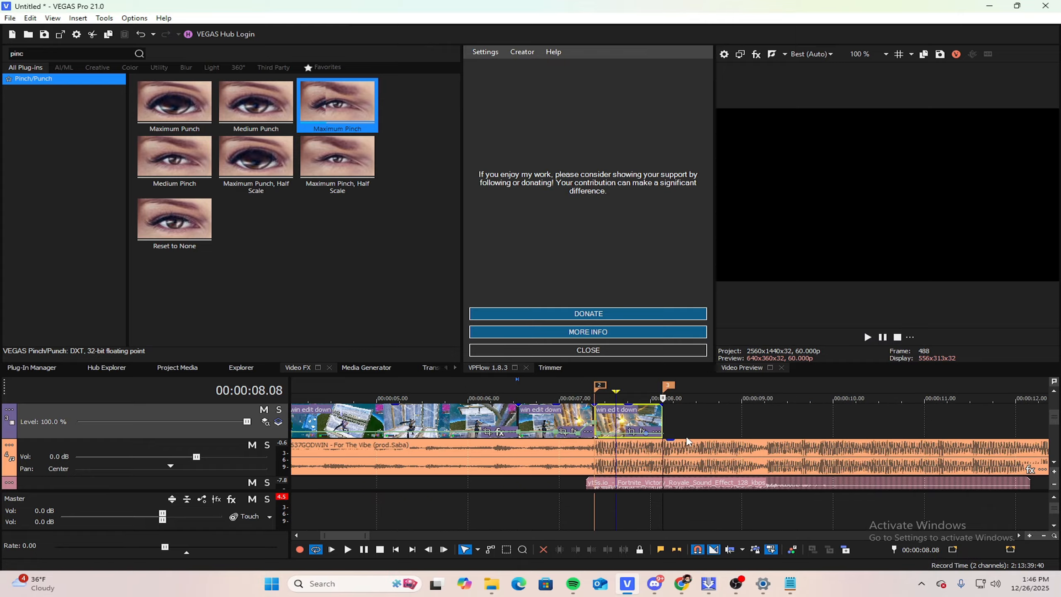
scroll(677, 411, up, 2)
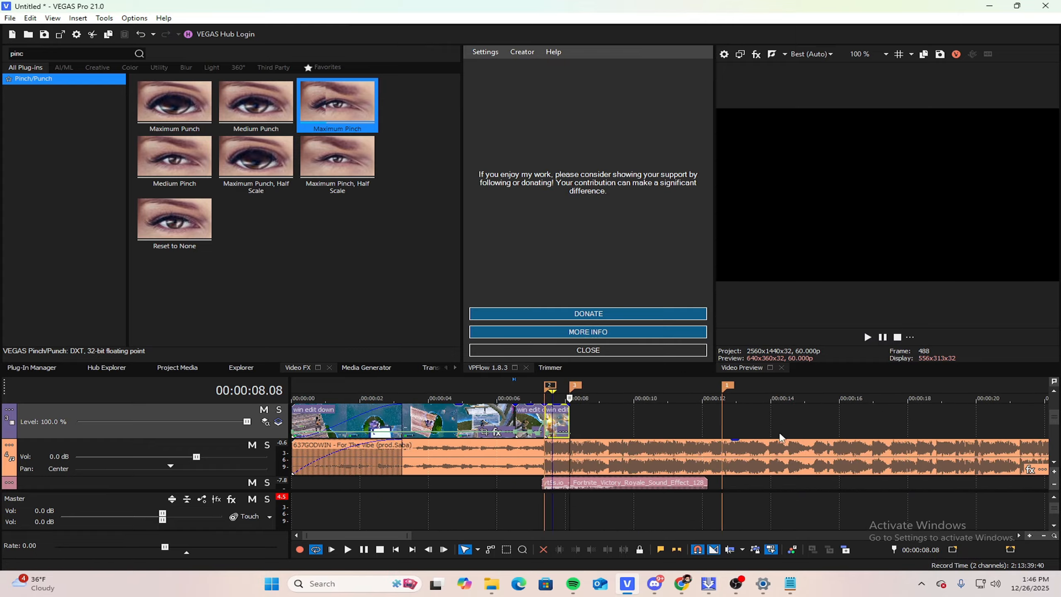
key(space)
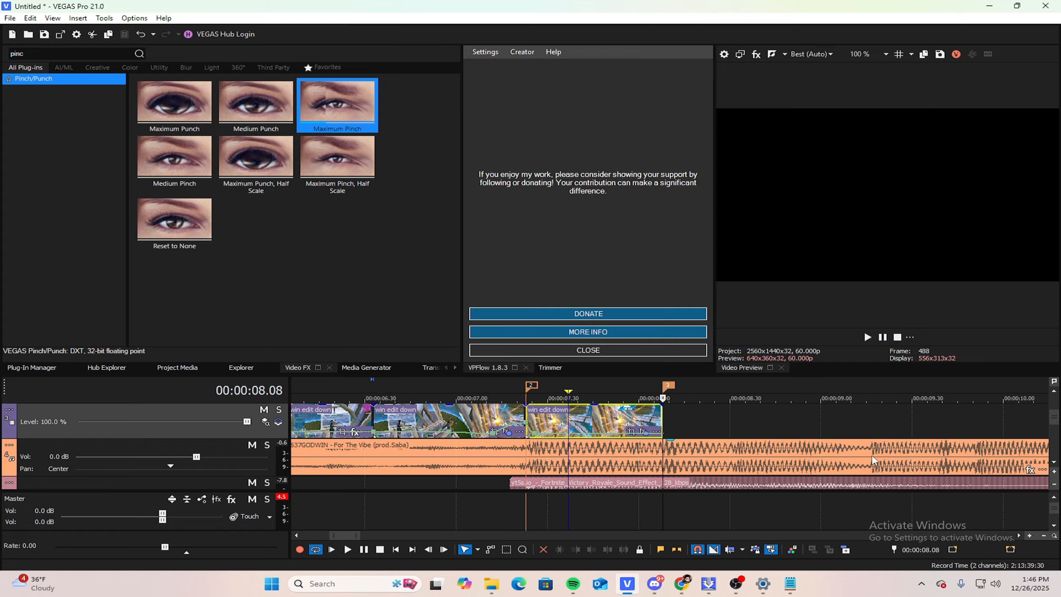
Step: Locate the next beat after the kill clip and place a marker on it at 00:00:08.31
click(868, 458)
drag(866, 423, 665, 399)
key(space)
click(729, 416)
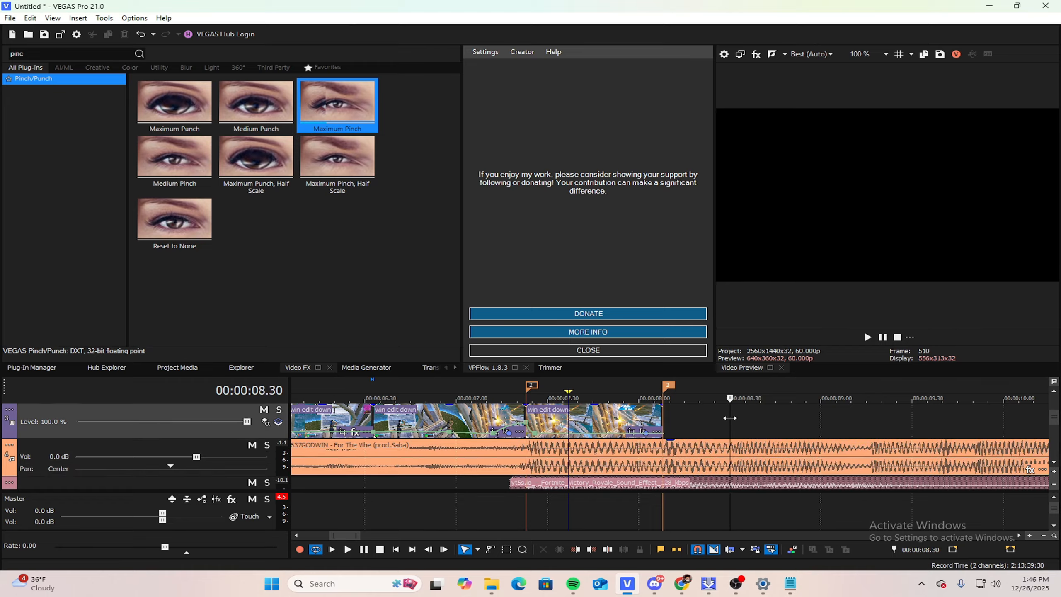
key(space)
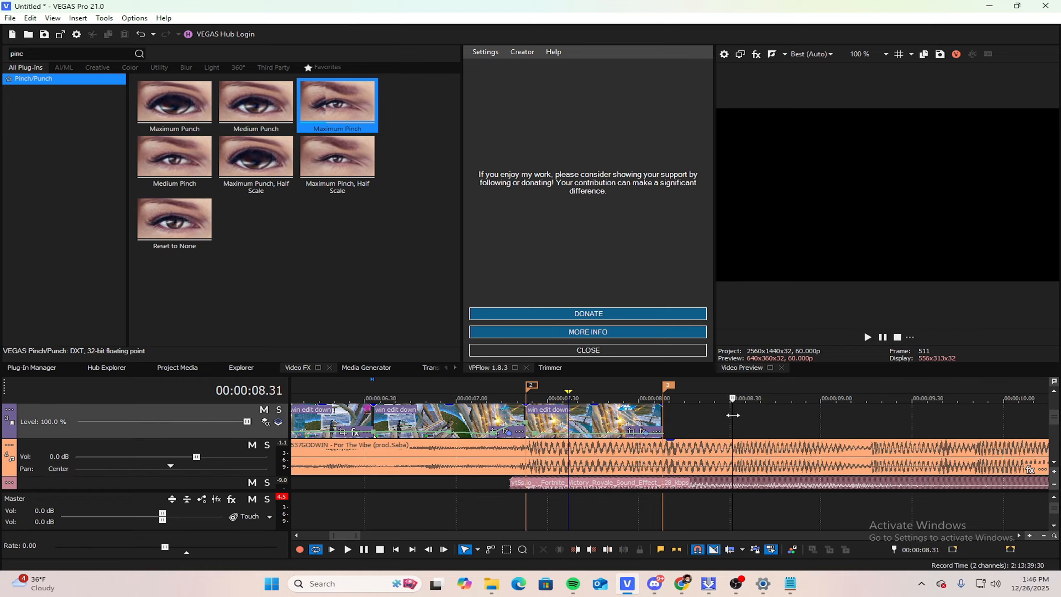
scroll(711, 411, down, 2)
key(m)
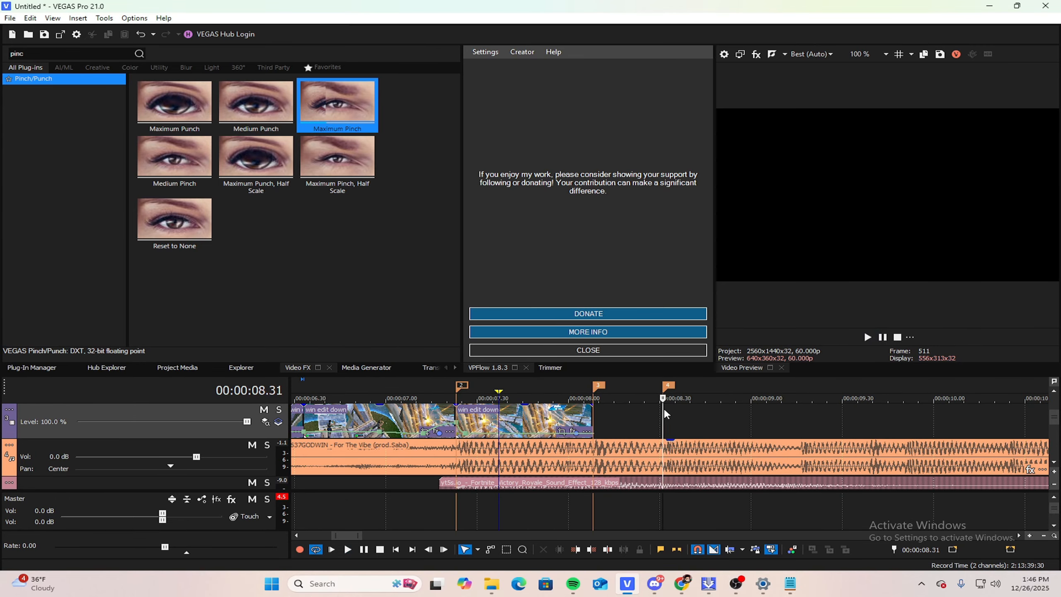
Step: Play the song repeatedly from the 00:00:08.31 marker to listen for the following beat
scroll(664, 407, down, 3)
click(865, 333)
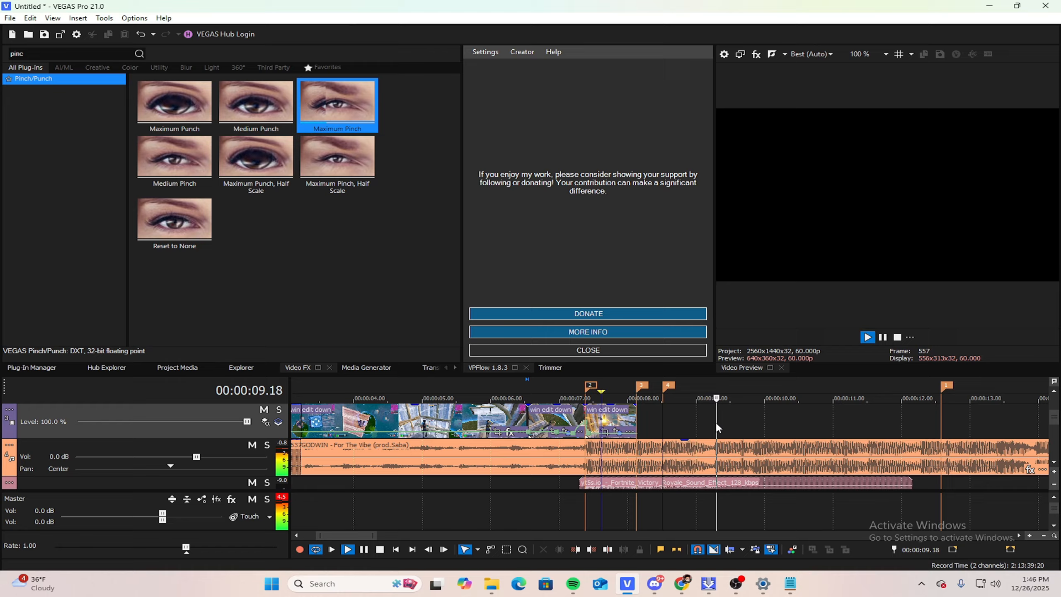
key(space)
scroll(743, 437, up, 3)
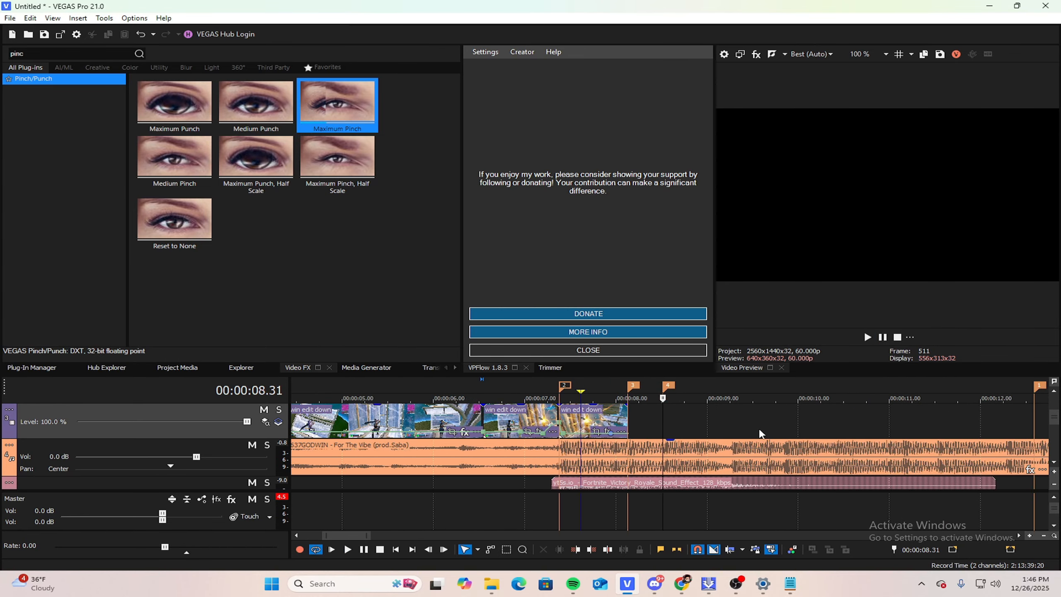
scroll(770, 437, up, 2)
key(space)
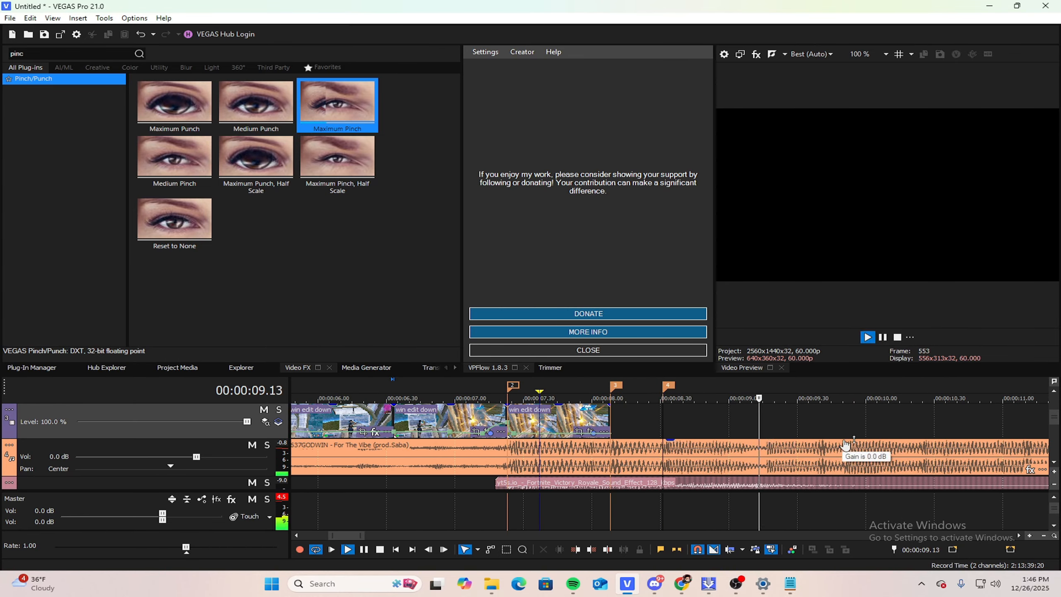
key(space)
scroll(697, 424, down, 3)
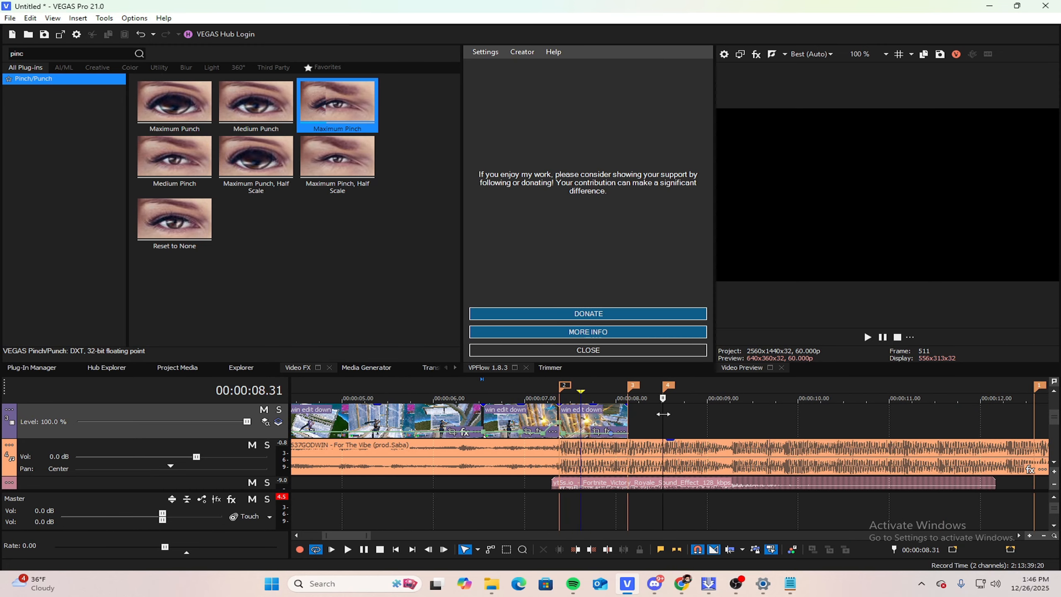
mouse_move(664, 414)
mouse_down()
mouse_move(696, 413)
mouse_move(650, 413)
mouse_move(663, 413)
mouse_up()
scroll(695, 415, down, 1)
scroll(695, 415, up, 3)
scroll(695, 415, down, 2)
scroll(696, 415, down, 1)
Step: Locate the beat following the 00:00:08.31 marker and place a marker on it at 00:00:08.51
key(space)
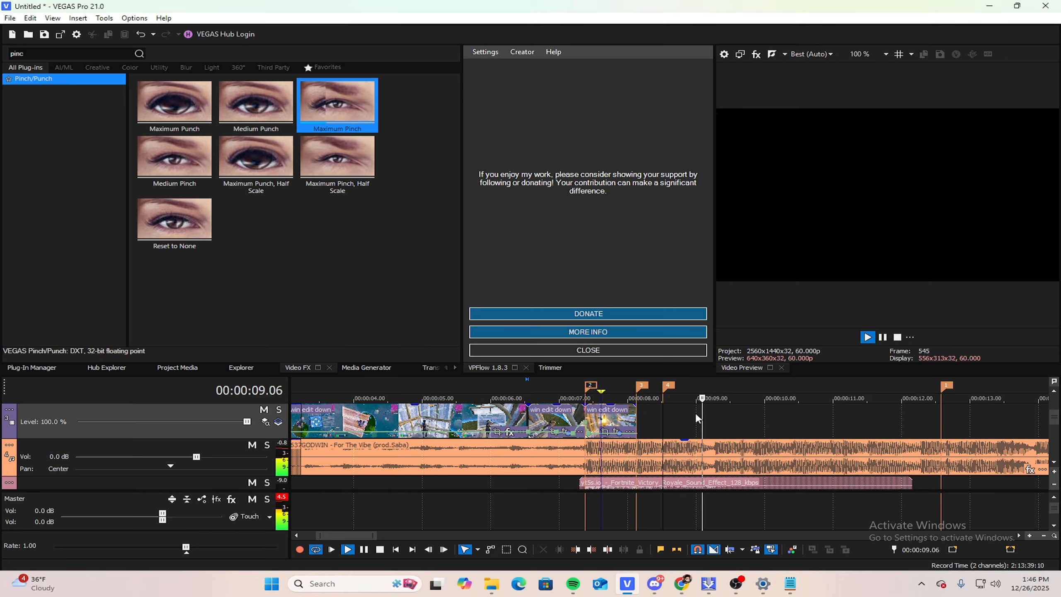
key(space)
key(space)
key(space)
click(688, 447)
scroll(694, 430, up, 2)
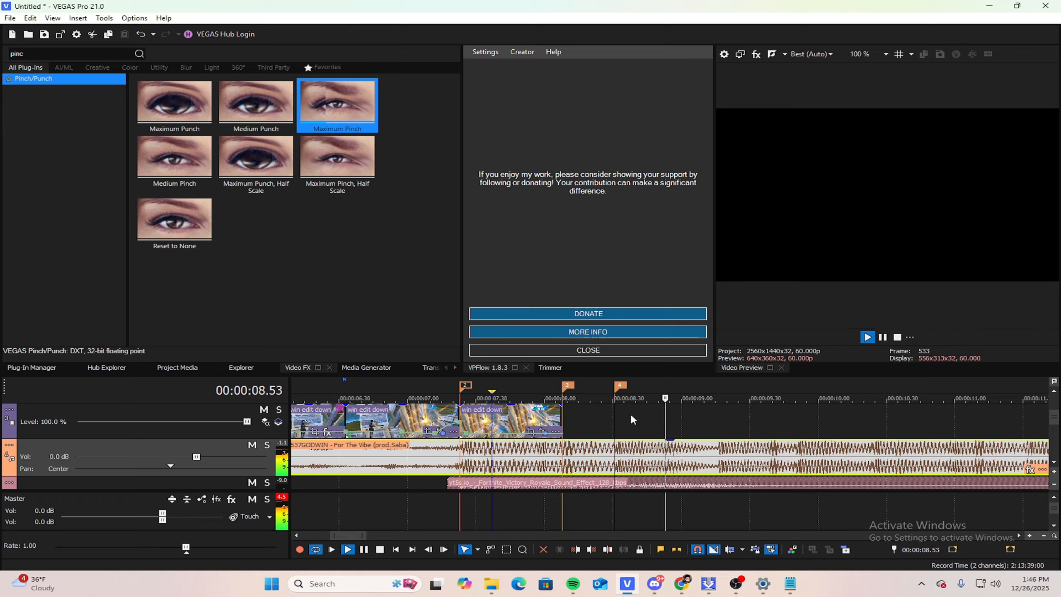
click(660, 419)
key(m)
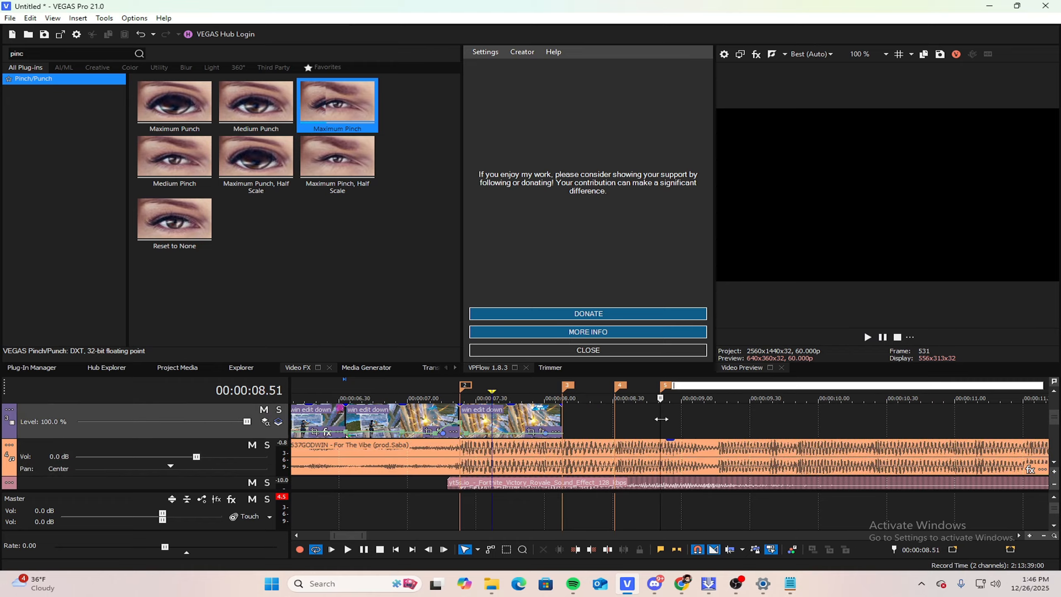
Step: Play on from the 00:00:08.51 marker and place a marker on the next beat at 00:00:09.16
scroll(661, 419, up, 3)
key(space)
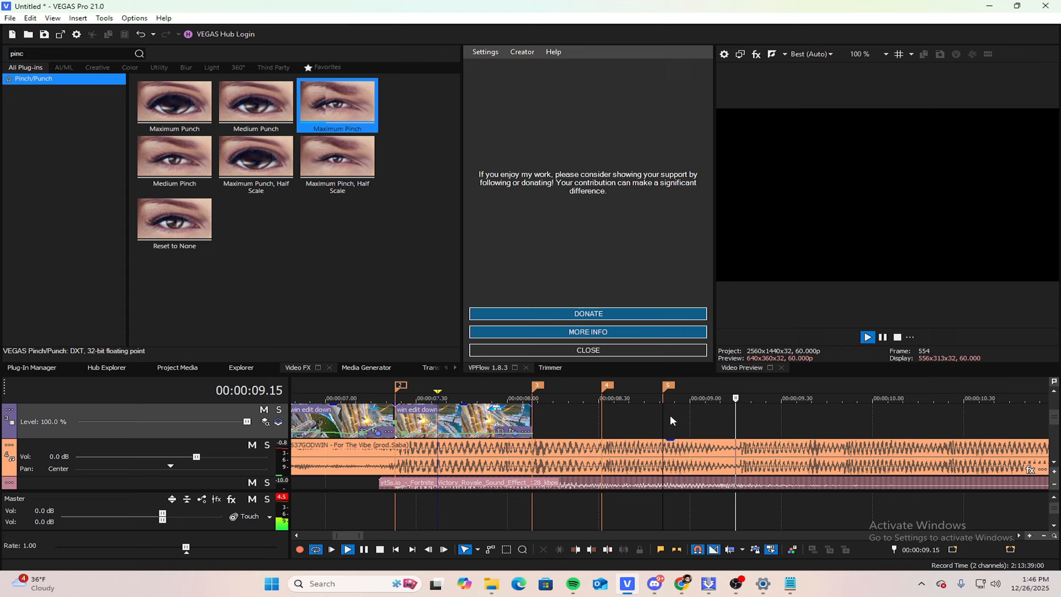
key(space)
click(697, 410)
drag(696, 410, 738, 398)
key(m)
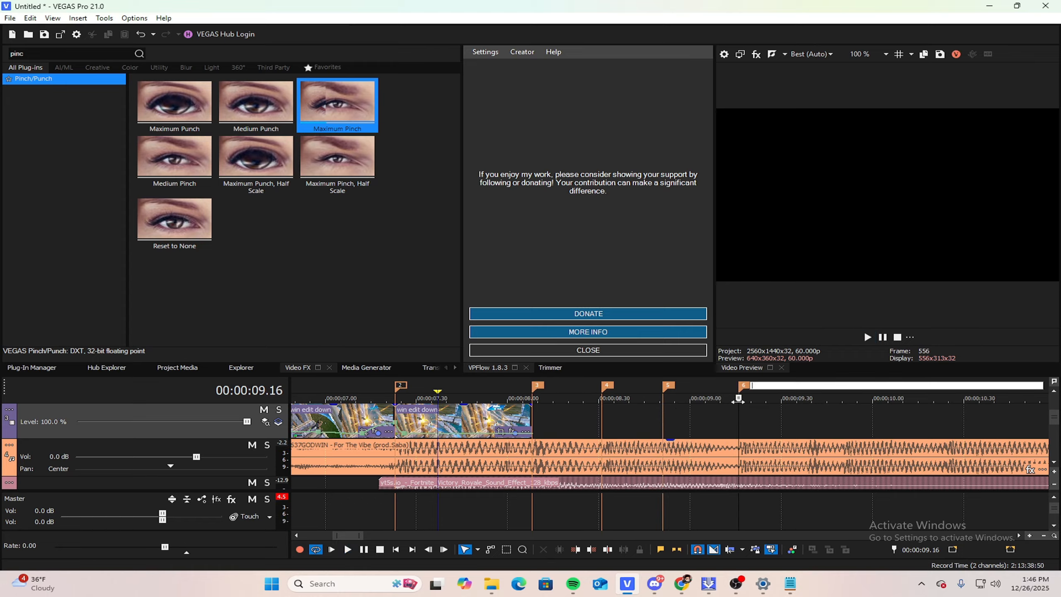
Step: Bring the mc window (1) recording onto the timeline at the end of the kill clip, 00:00:08.08
scroll(667, 434, down, 4)
click(573, 411)
click(569, 410)
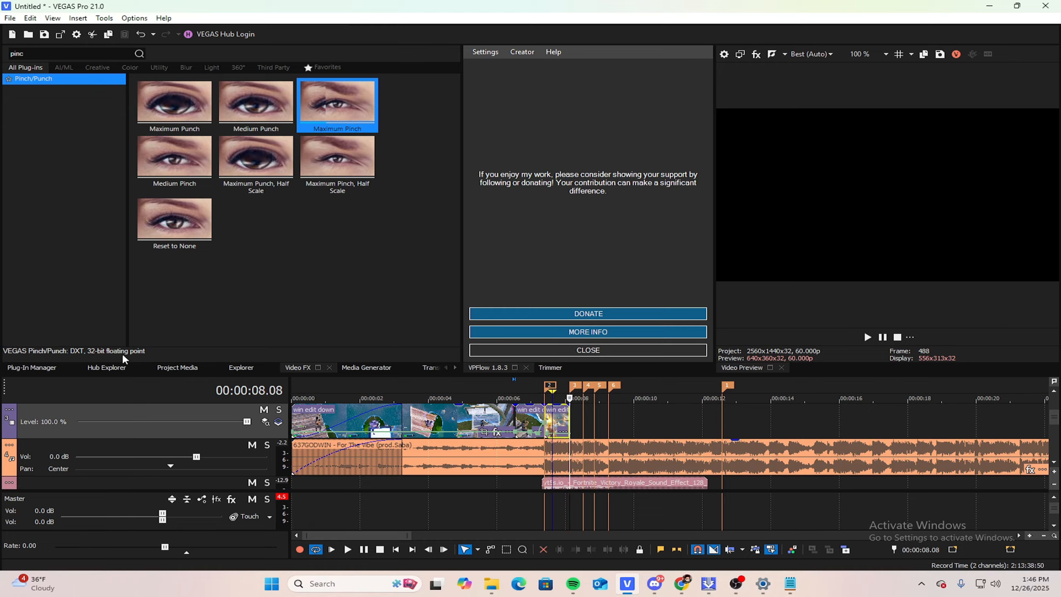
key(alt+Tab)
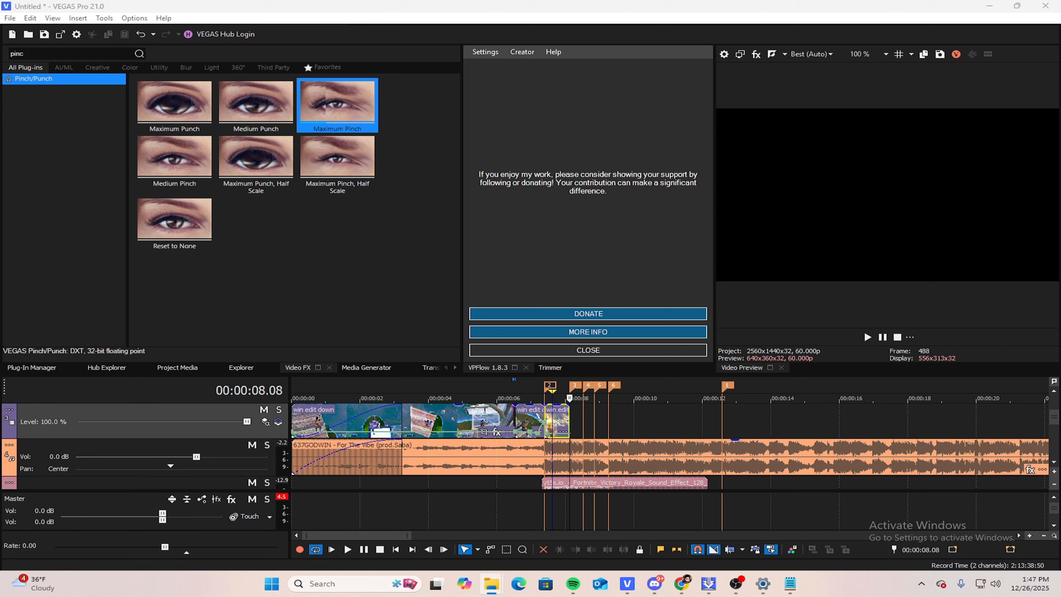
drag(1, 408, 575, 402)
Step: Delete the two audio tracks that came with the mc window (1) clip, Stream 1 and Stream 2
right_click(205, 443)
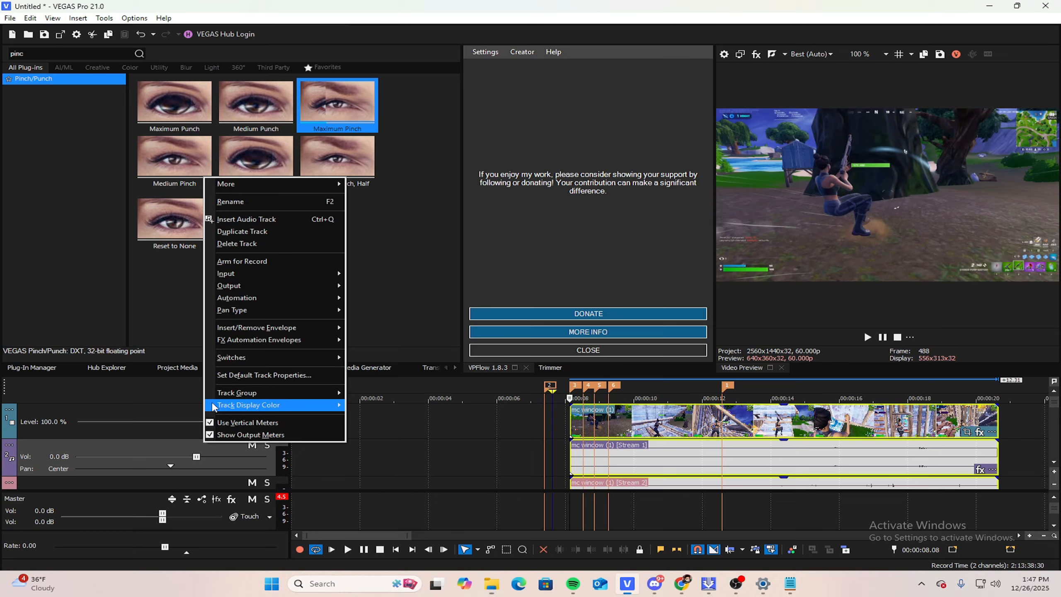
click(232, 244)
scroll(614, 415, down, 4)
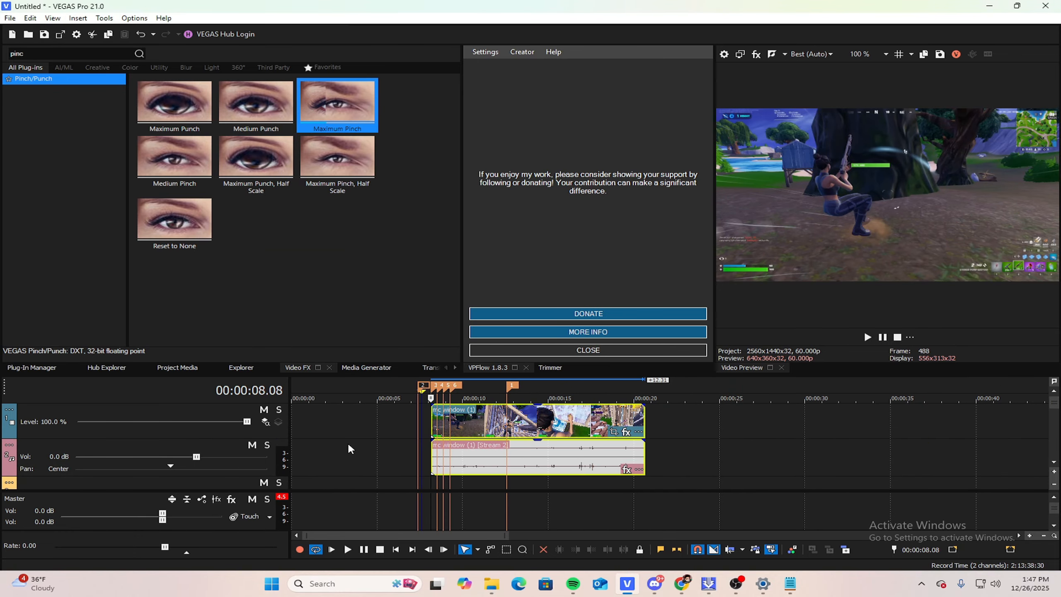
right_click(210, 449)
click(231, 244)
Step: Move the mc window (1) clip onto the main gameplay track directly after the kill clip and play it
drag(473, 406, 474, 455)
key(ctrl+z)
click(439, 429)
scroll(440, 428, up, 6)
key(space)
key(space)
scroll(659, 452, down, 1)
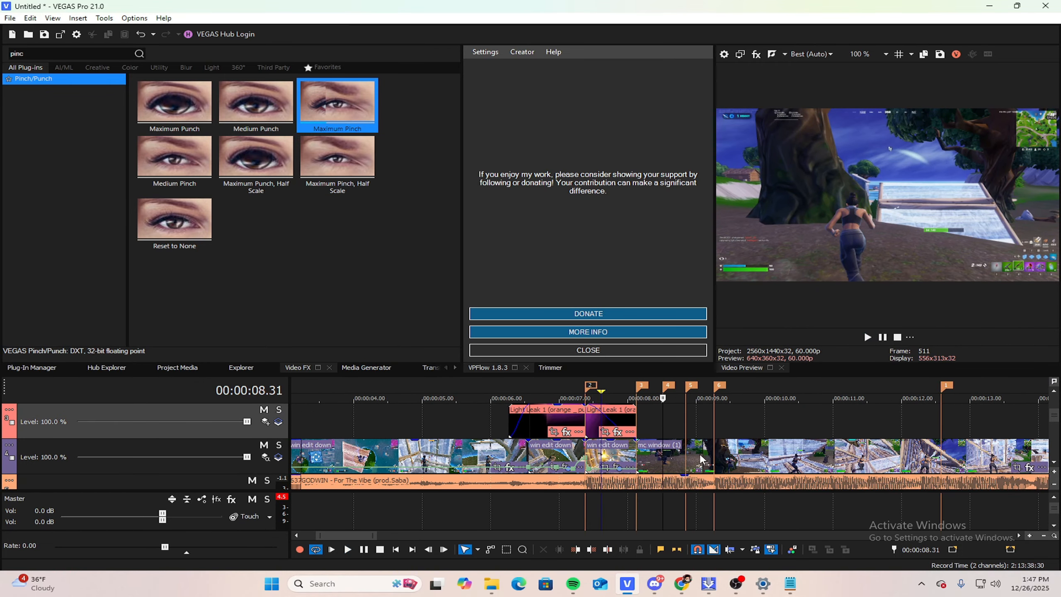
Step: Trim the opening of the mc window (1) clip and place its start on the 00:00:08.31 marker
click(642, 452)
scroll(642, 452, down, 4)
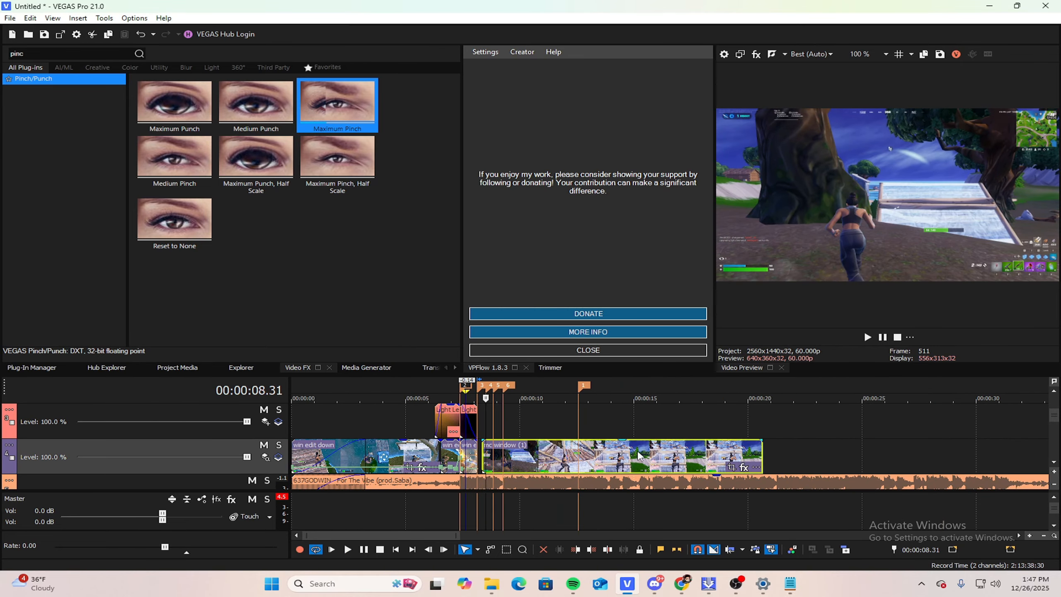
drag(482, 452, 517, 447)
click(487, 420)
scroll(488, 422, up, 3)
drag(757, 464, 709, 457)
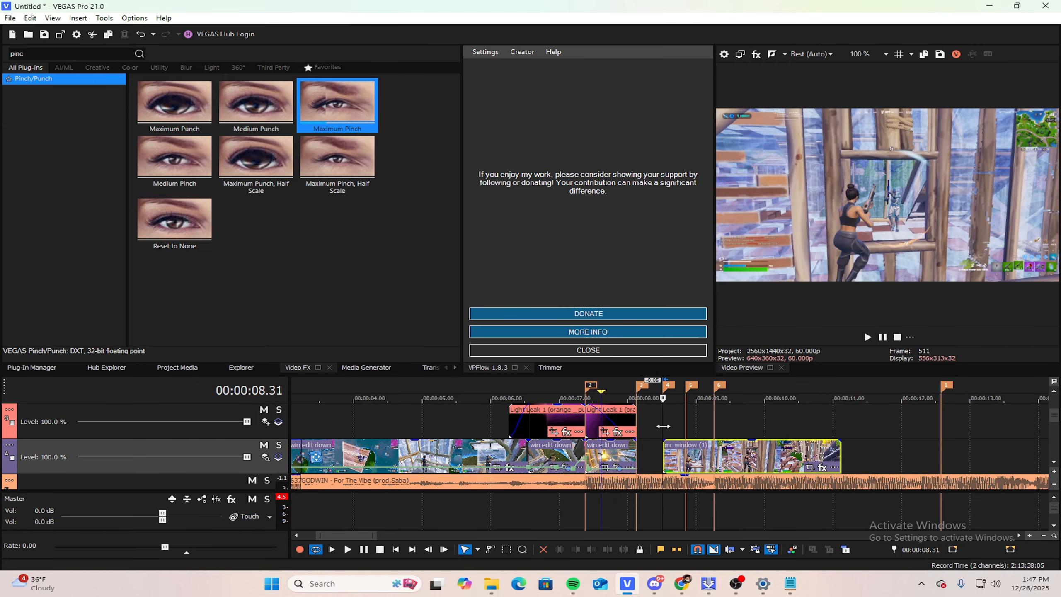
Step: Extend the start of the mc window (1) clip back and shift it so the hit lands on the 00:00:08.31 marker
scroll(665, 472, up, 4)
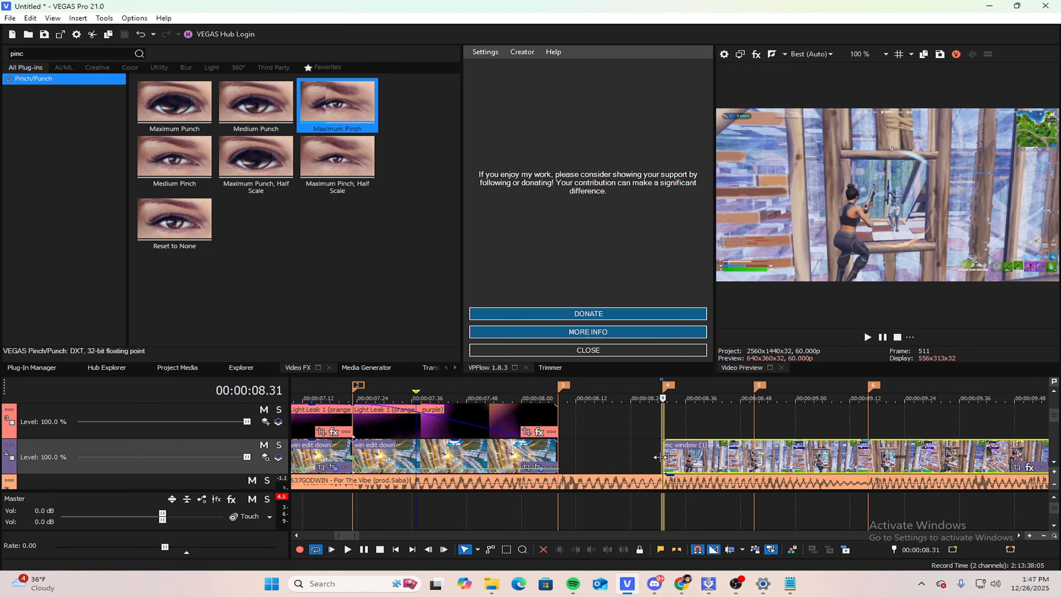
mouse_move(660, 457)
mouse_down()
mouse_move(611, 457)
mouse_move(680, 453)
mouse_move(661, 448)
mouse_up()
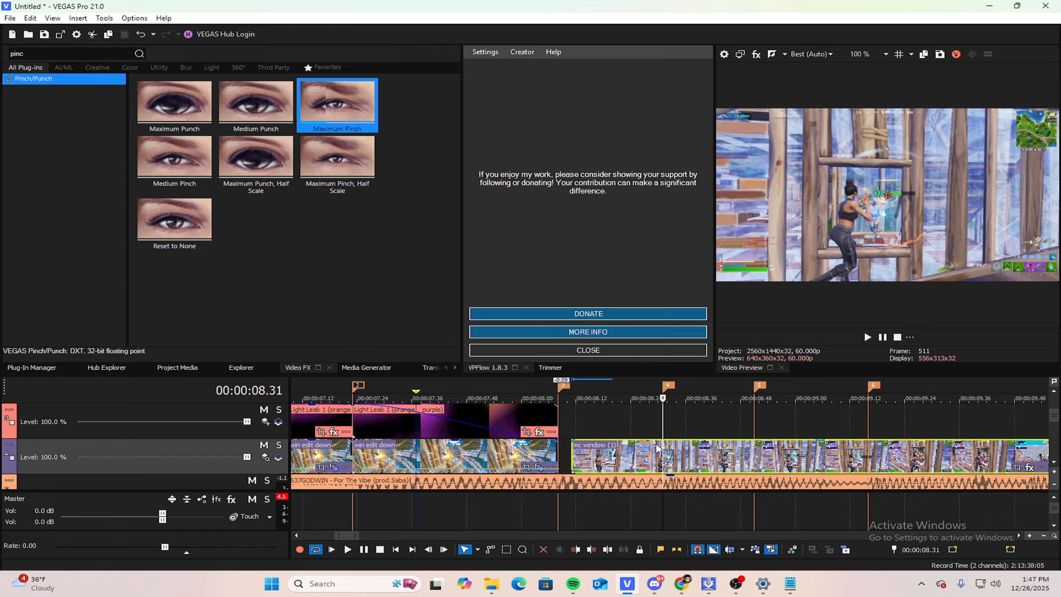
scroll(657, 449, down, 10)
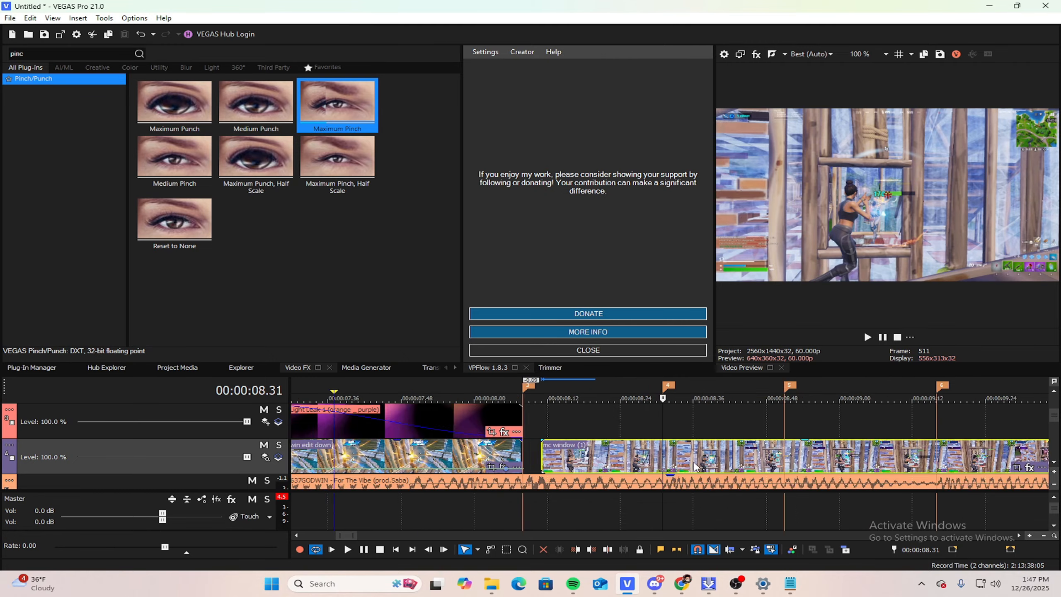
scroll(663, 451, down, 3)
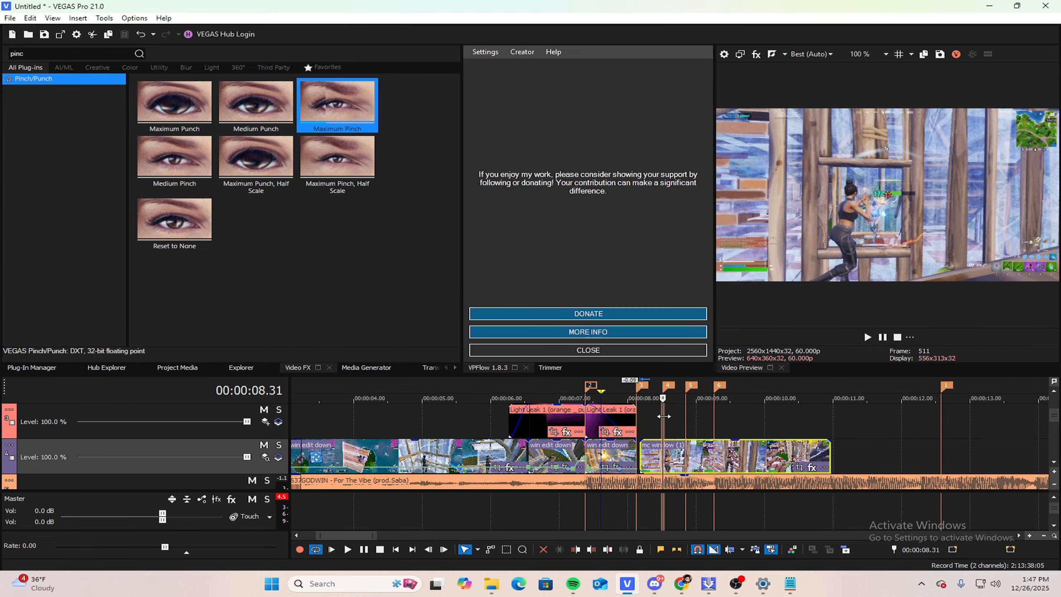
Step: Examine the hit frame at the 00:00:08.31 marker in an enlarged preview and reset the preview zoom to 100 %
mouse_move(663, 417)
mouse_down()
mouse_move(775, 426)
mouse_move(650, 410)
mouse_move(664, 410)
mouse_up()
scroll(743, 439, up, 12)
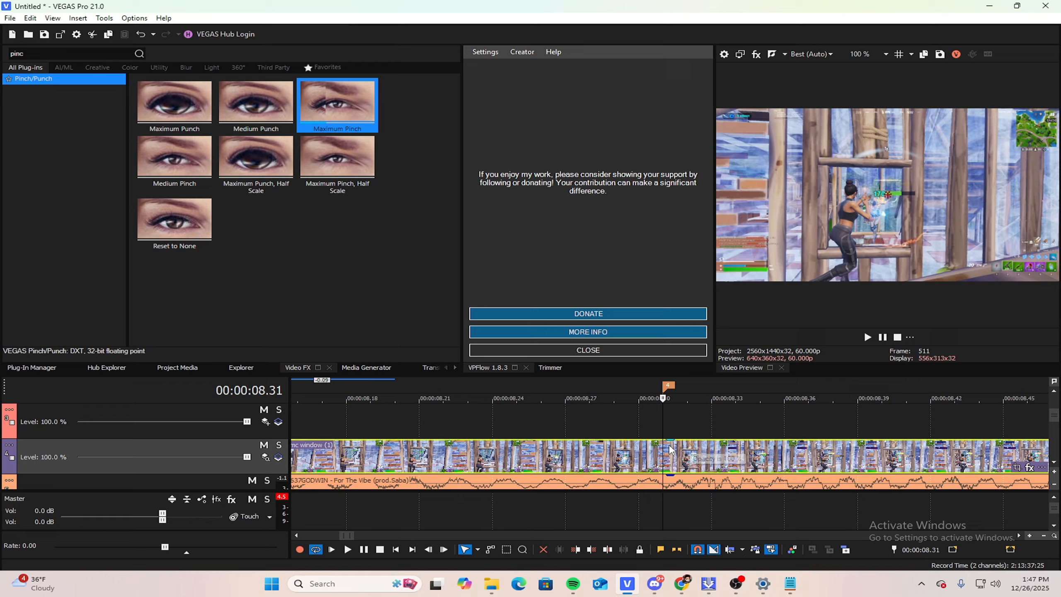
scroll(720, 454, up, 4)
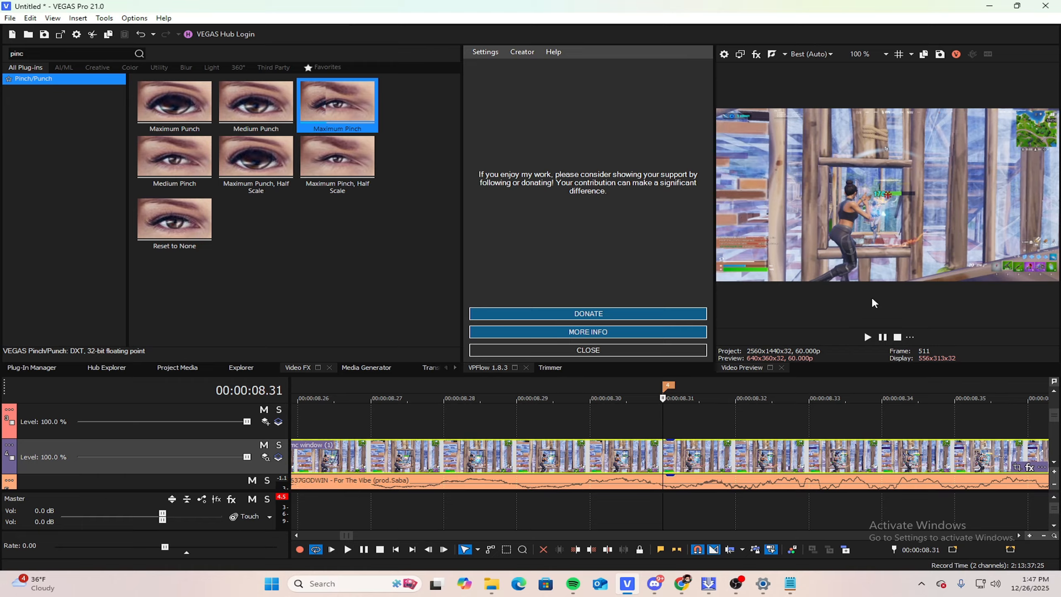
scroll(902, 267, up, 4)
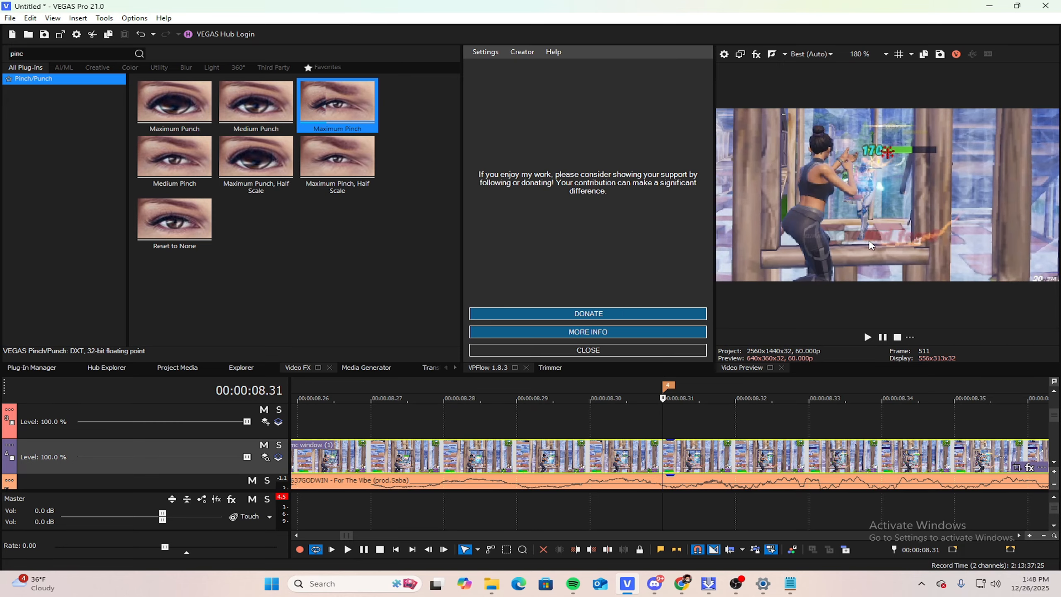
scroll(826, 412, down, 3)
scroll(821, 238, down, 4)
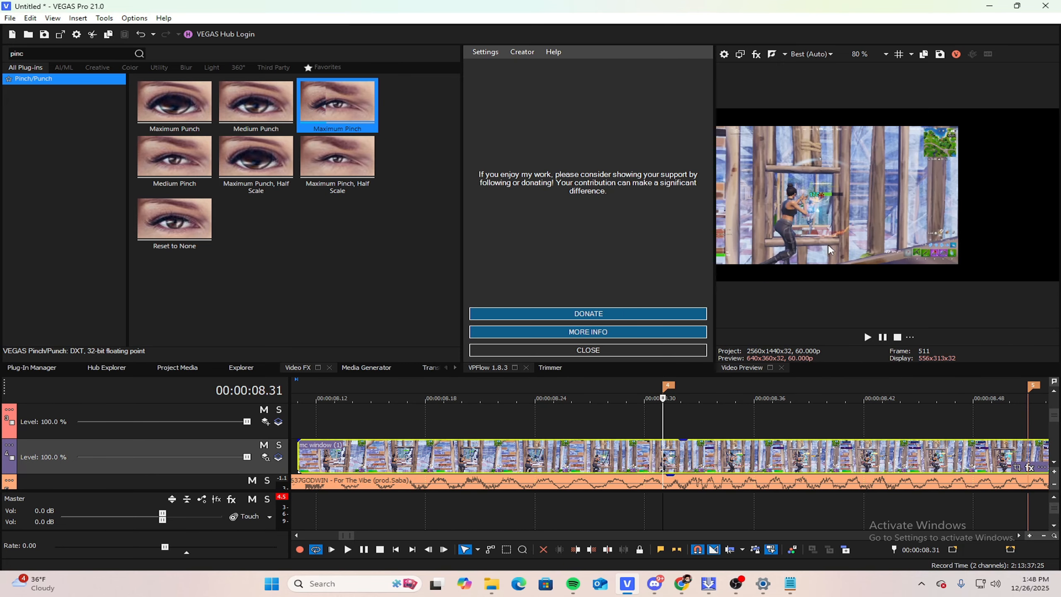
click(869, 54)
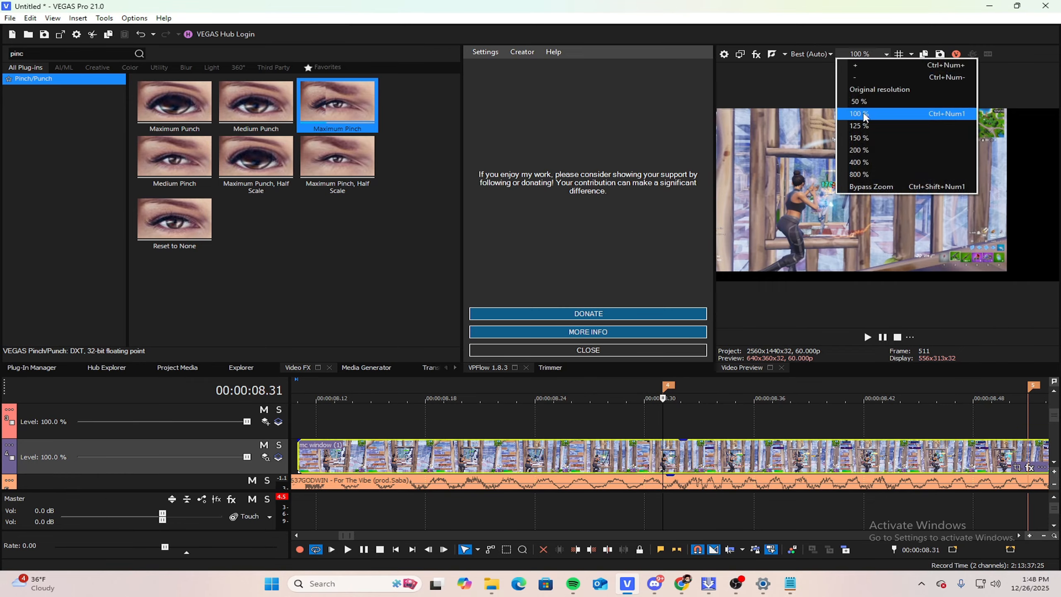
click(868, 111)
scroll(675, 441, down, 5)
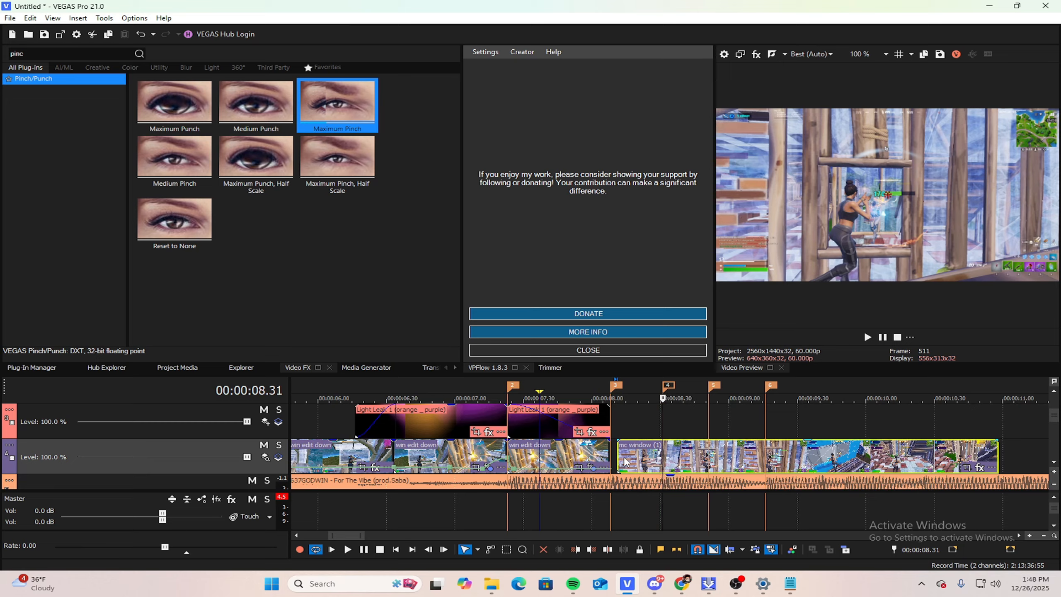
Step: Extend the start of the mc window (1) clip back to the kill clip's end at 00:00:08.08 and play the cut
drag(620, 453, 613, 453)
click(643, 425)
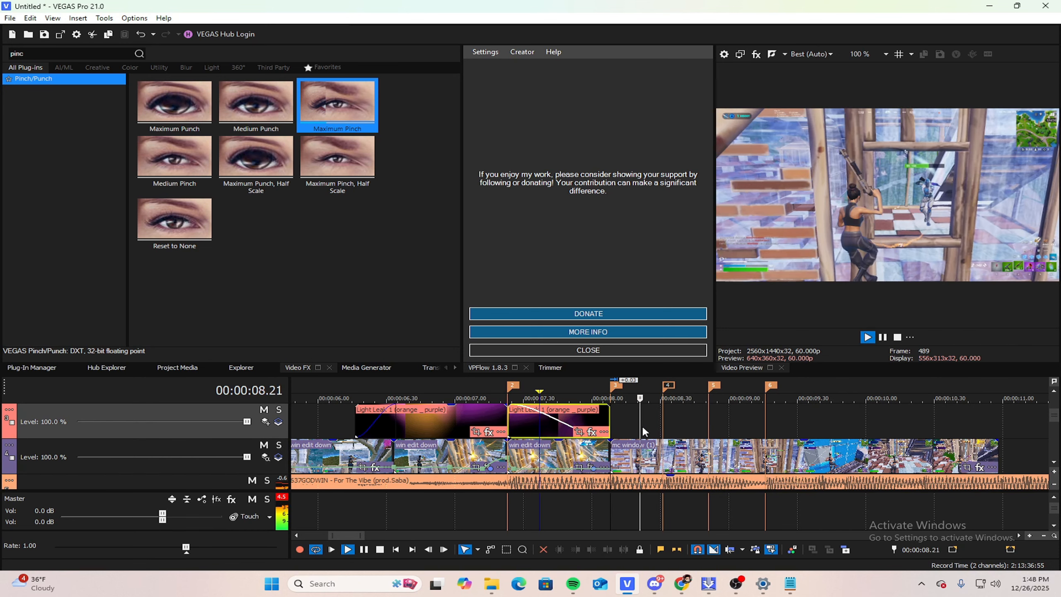
click(711, 450)
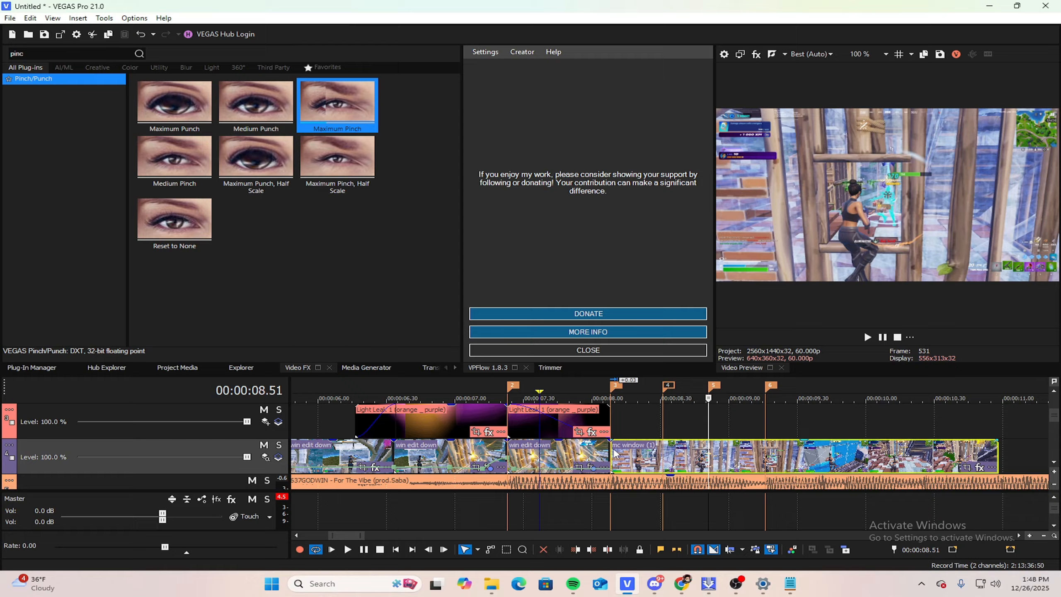
drag(612, 451, 611, 450)
click(609, 419)
click(603, 414)
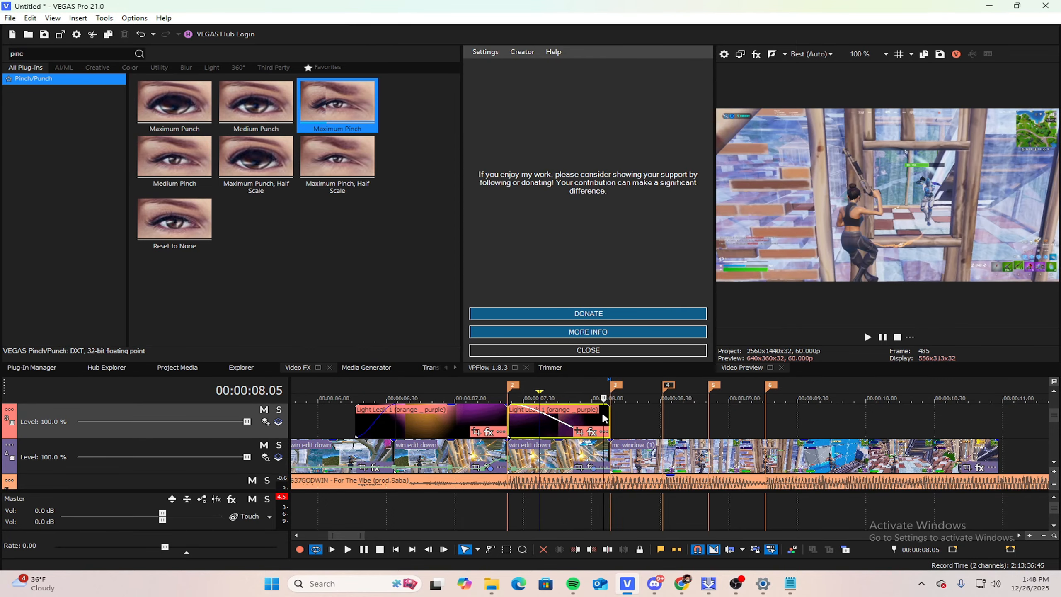
click(609, 417)
key(space)
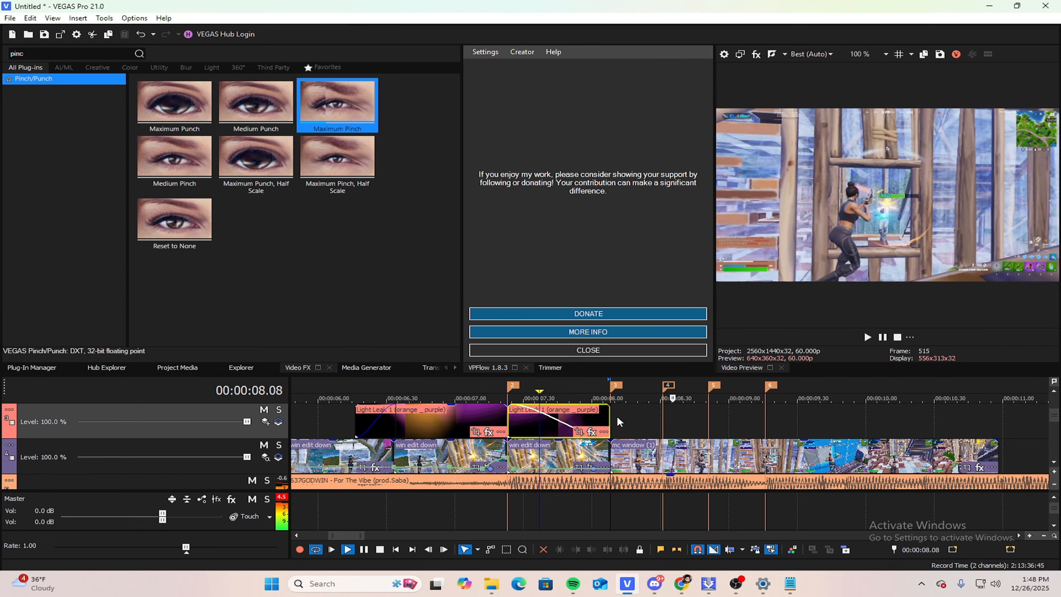
key(space)
Step: Split the mc window (1) clip at the 00:00:08.51 marker and delete the part after it
click(662, 454)
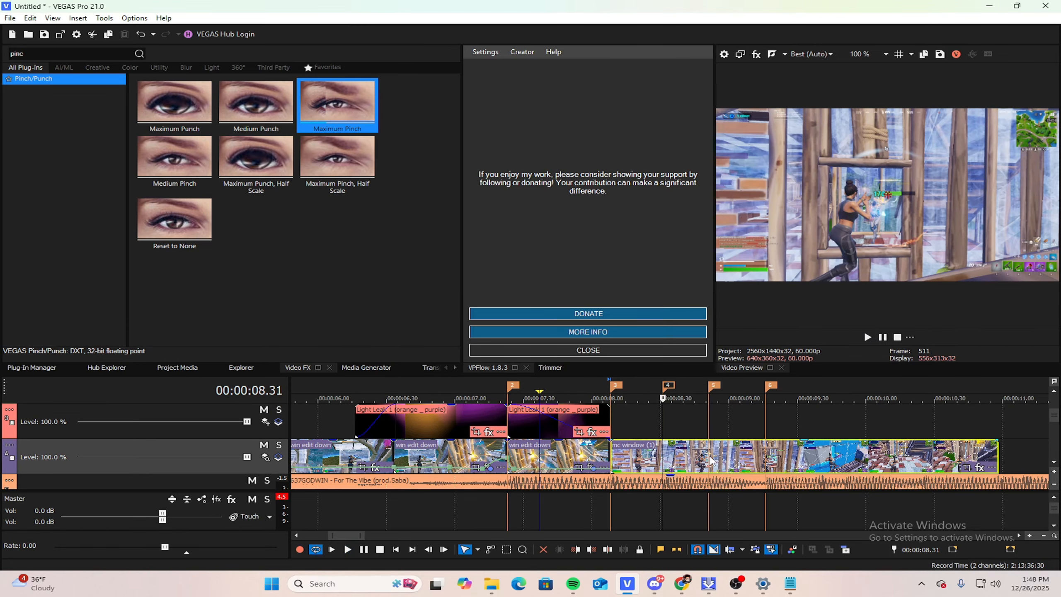
click(708, 458)
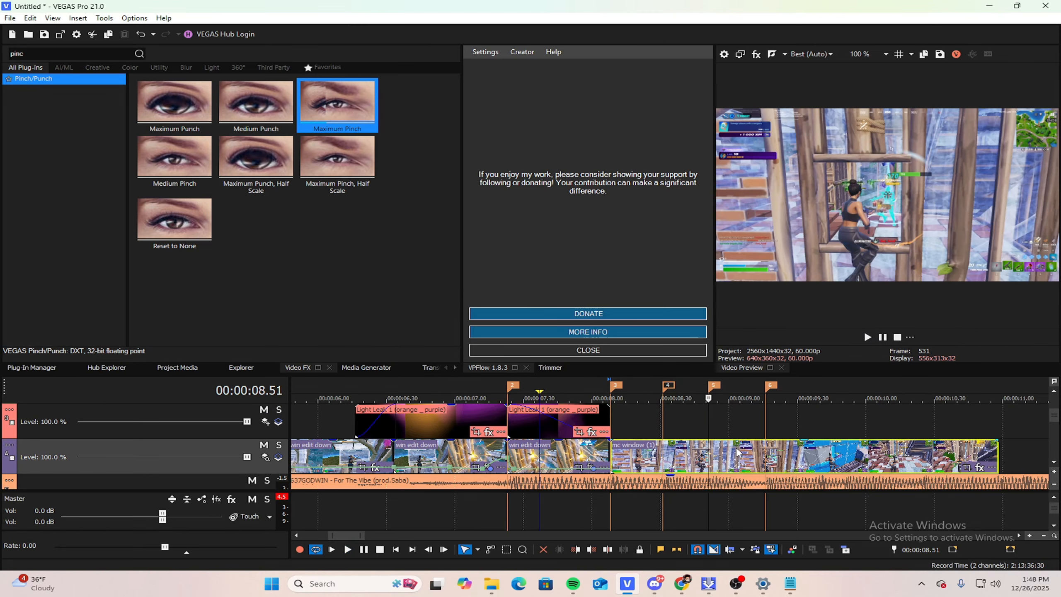
scroll(736, 449, up, 3)
key(s)
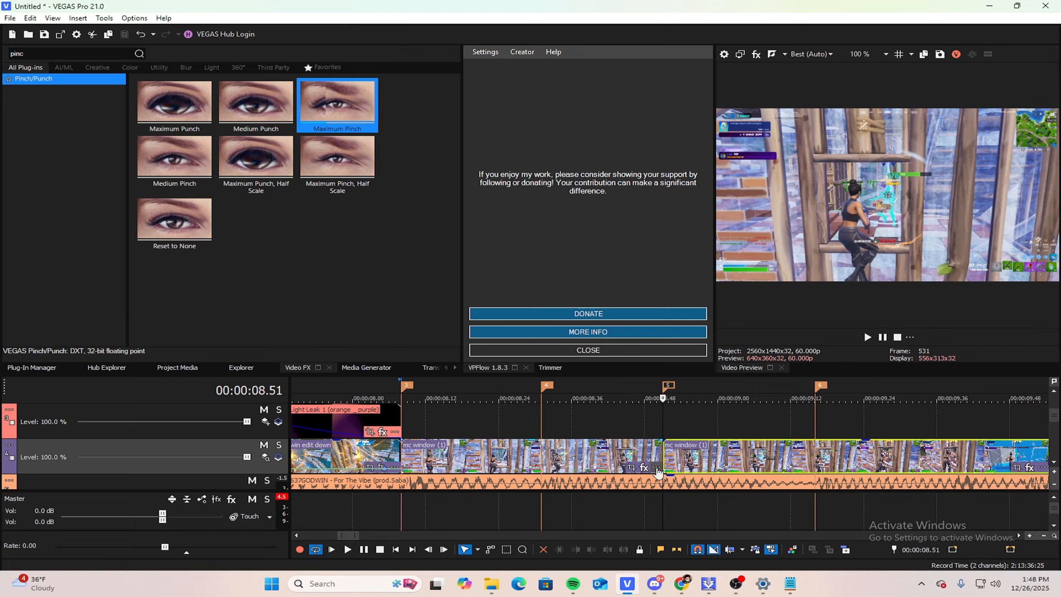
right_click(681, 458)
click(710, 296)
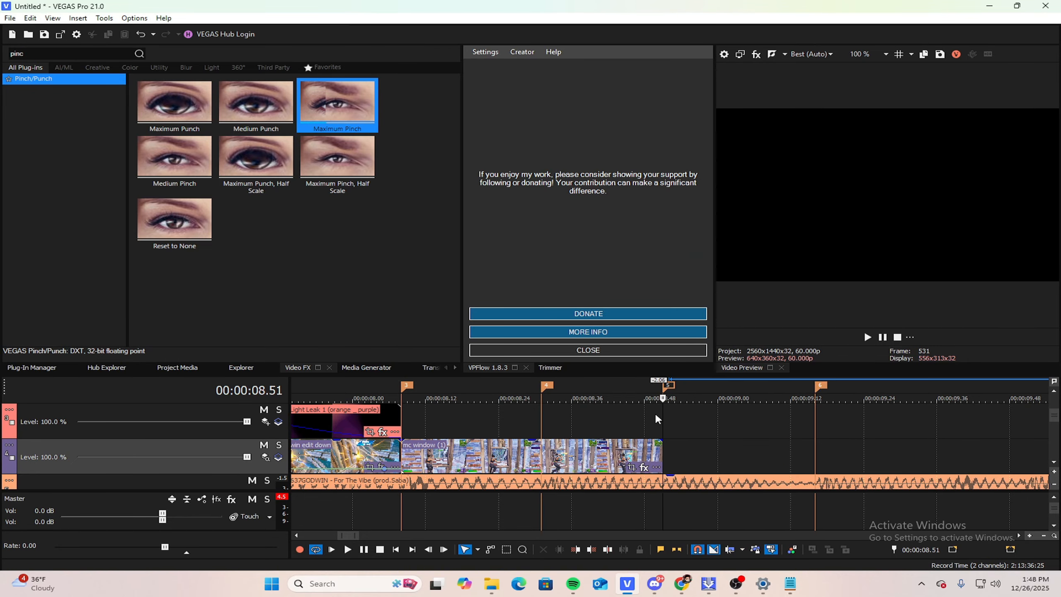
click(641, 414)
mouse_move(641, 414)
mouse_down()
mouse_move(674, 405)
mouse_move(664, 405)
mouse_up()
scroll(666, 402, down, 3)
scroll(1056, 419, down, 1)
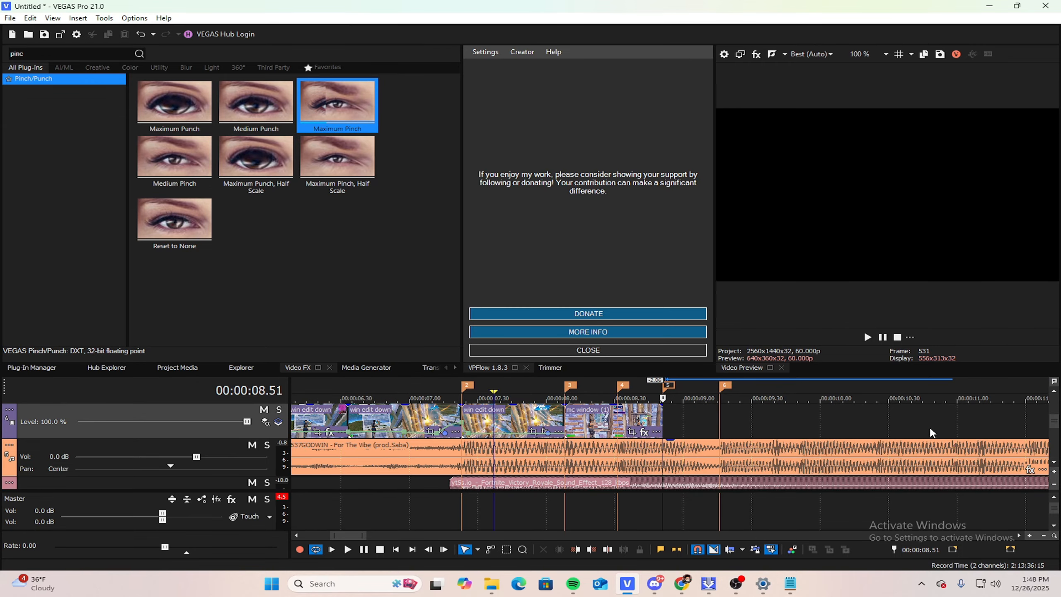
Step: Scrub the mc window (1) clip between the 00:00:08.31 and 00:00:08.51 markers and play past its end to check the cut
scroll(1051, 425, up, 1)
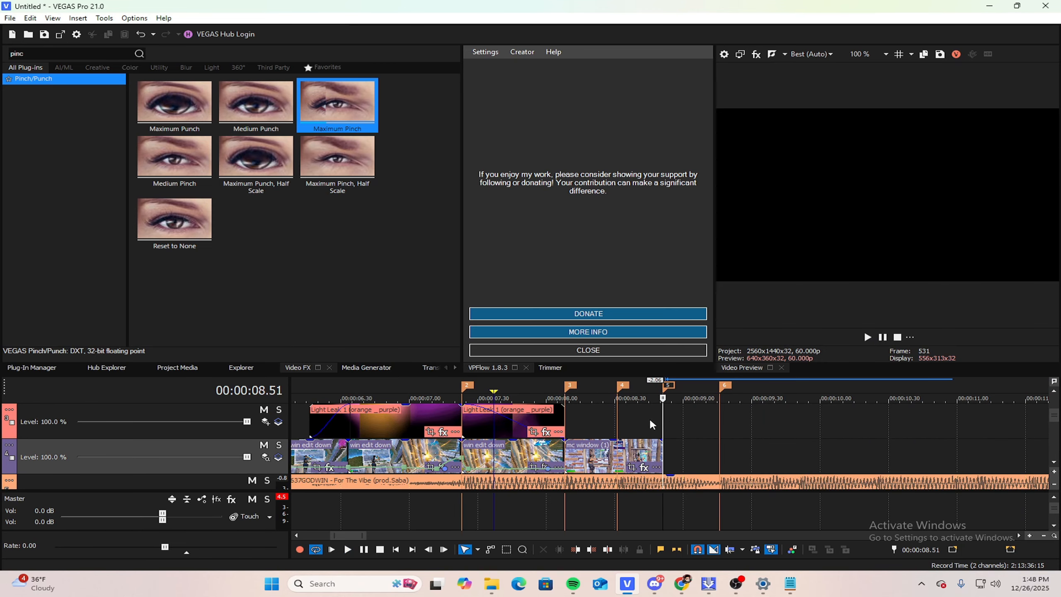
drag(664, 417, 620, 416)
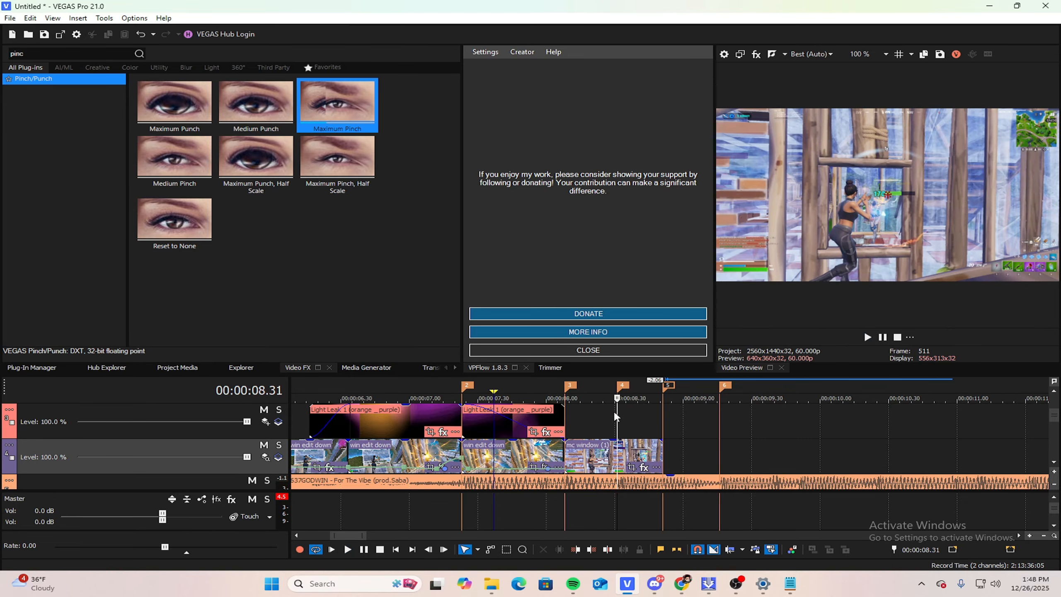
drag(615, 413, 664, 407)
key(space)
key(space)
key(space)
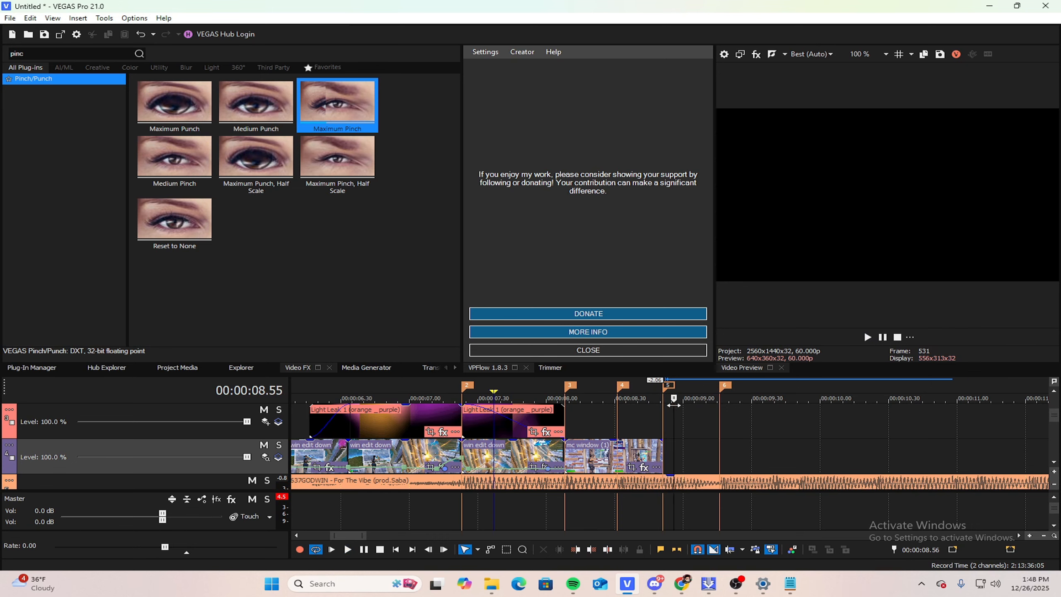
key(space)
Step: Insert a velocity envelope on the mc window (1) clip
scroll(669, 414, up, 3)
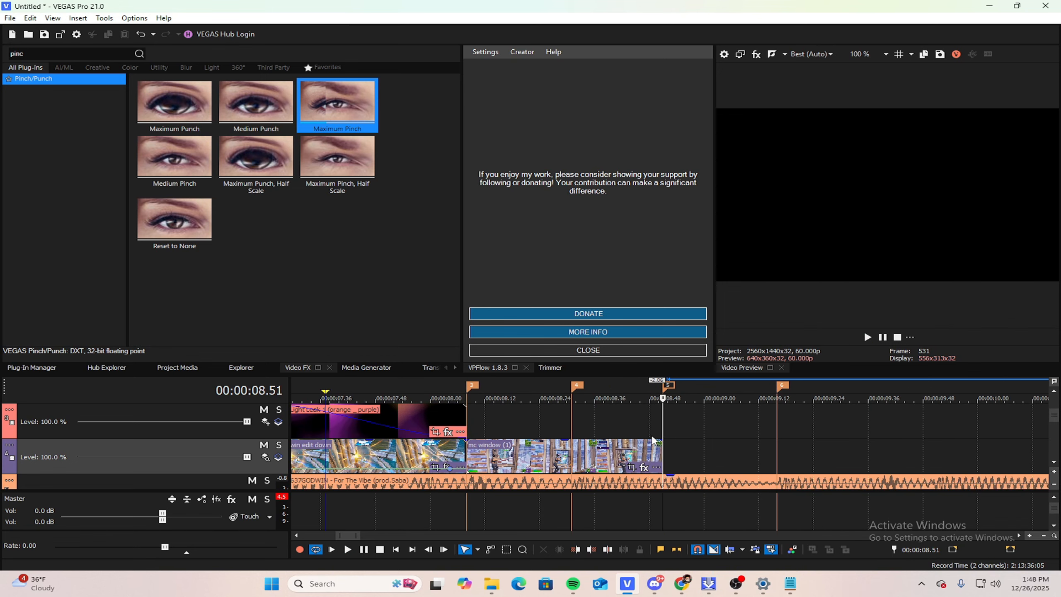
click(572, 459)
right_click(588, 450)
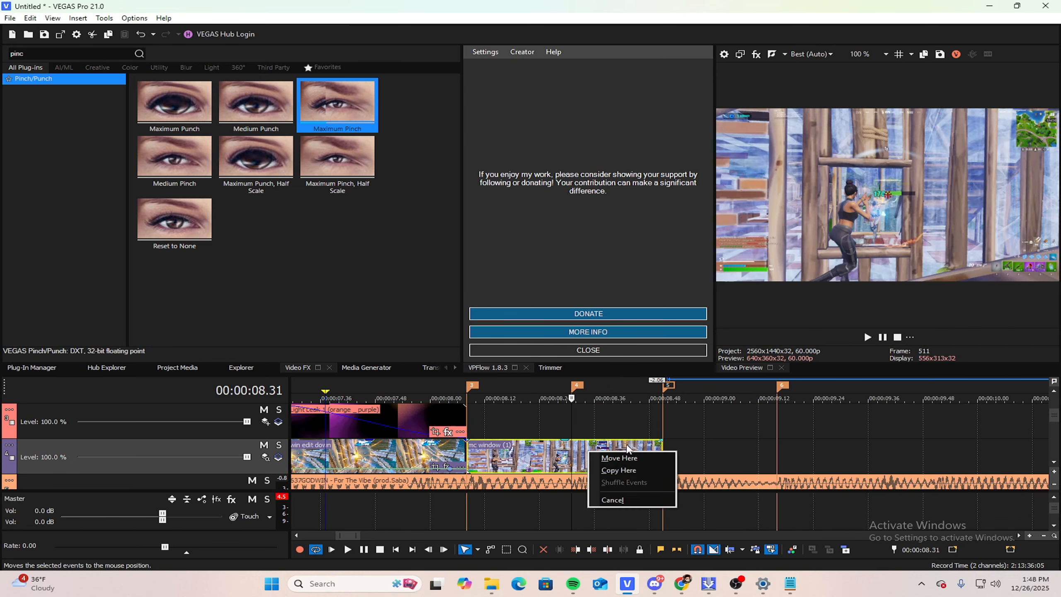
right_click(581, 450)
mouse_move(615, 453)
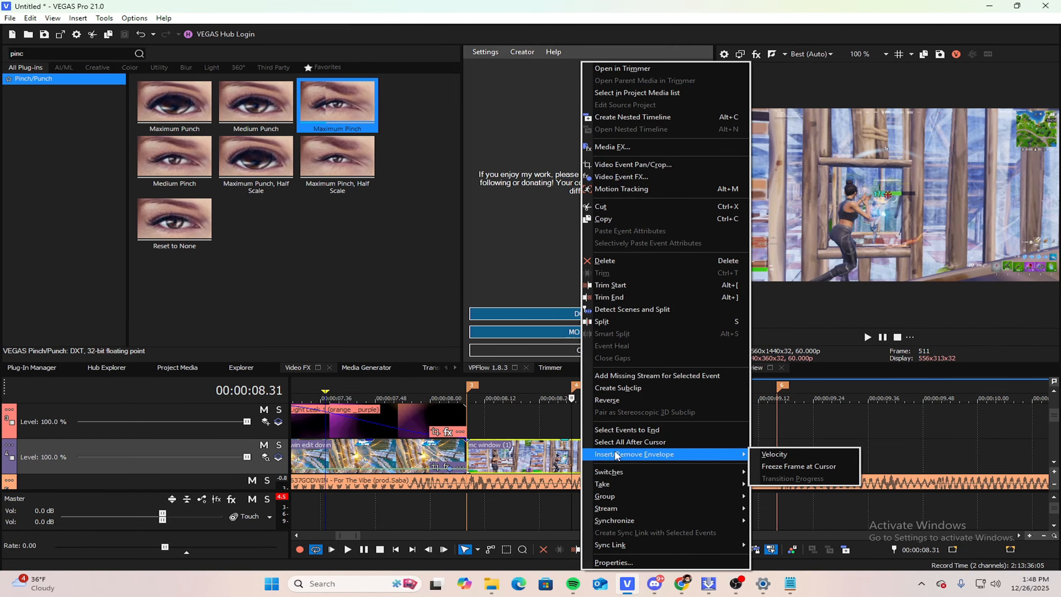
click(553, 456)
right_click(563, 456)
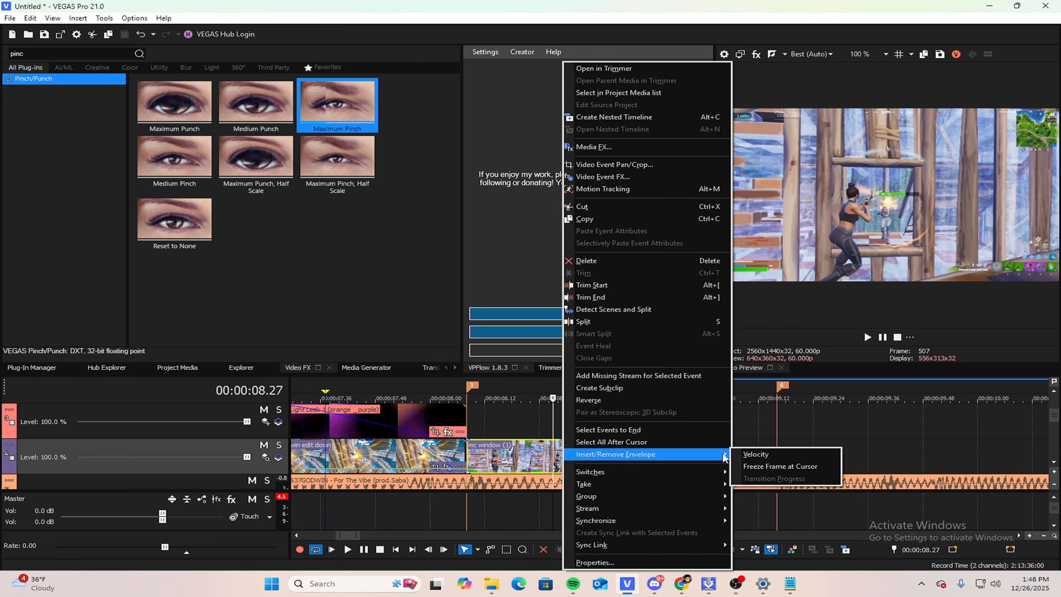
click(759, 455)
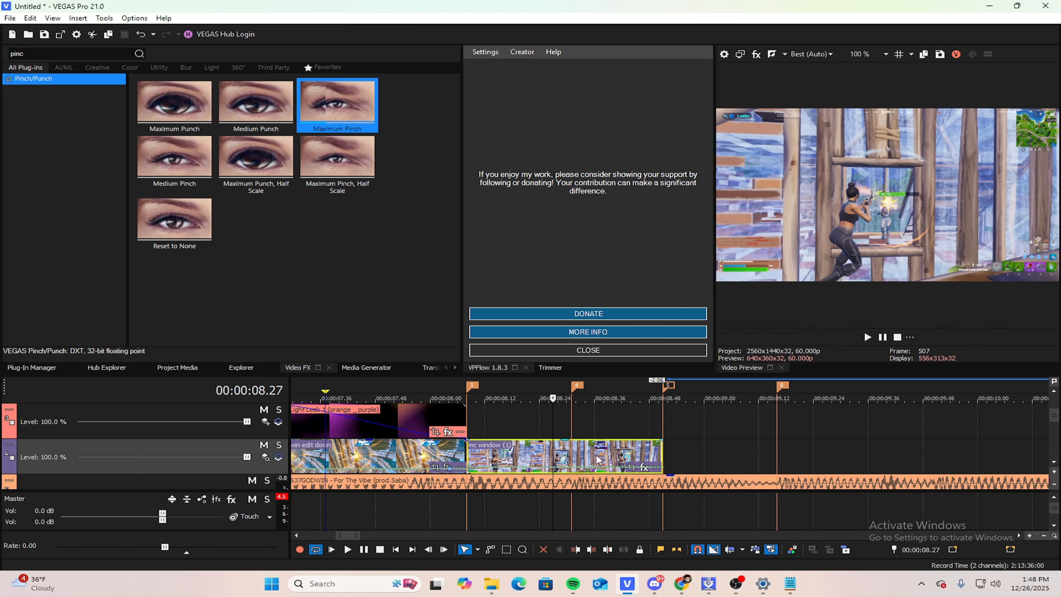
Step: Add a velocity envelope point to the mc window (1) clip at the 00:00:08.31 marker
click(569, 456)
scroll(569, 456, up, 5)
scroll(689, 449, up, 2)
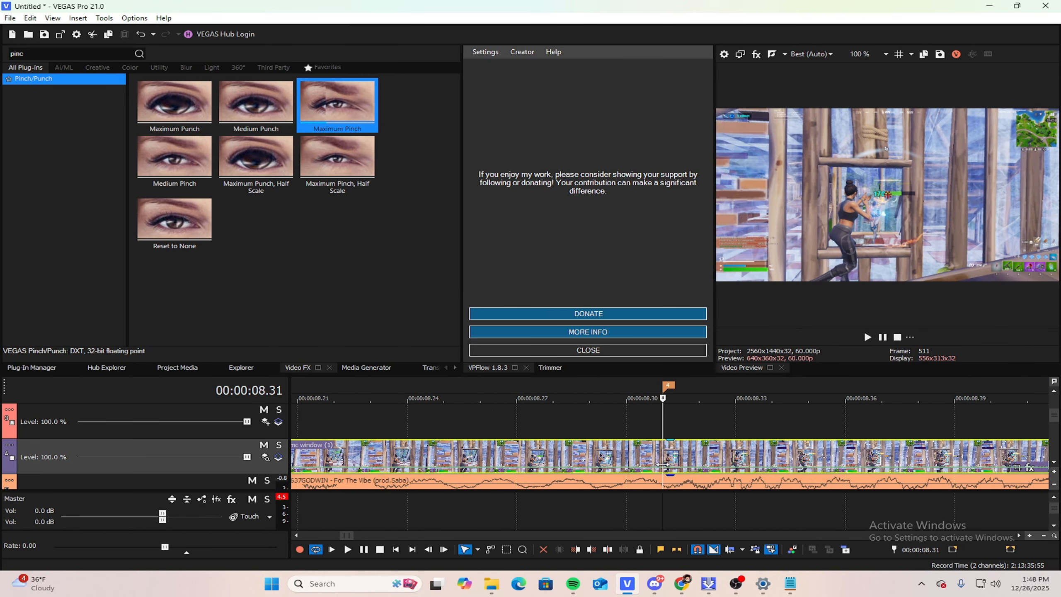
right_click(666, 470)
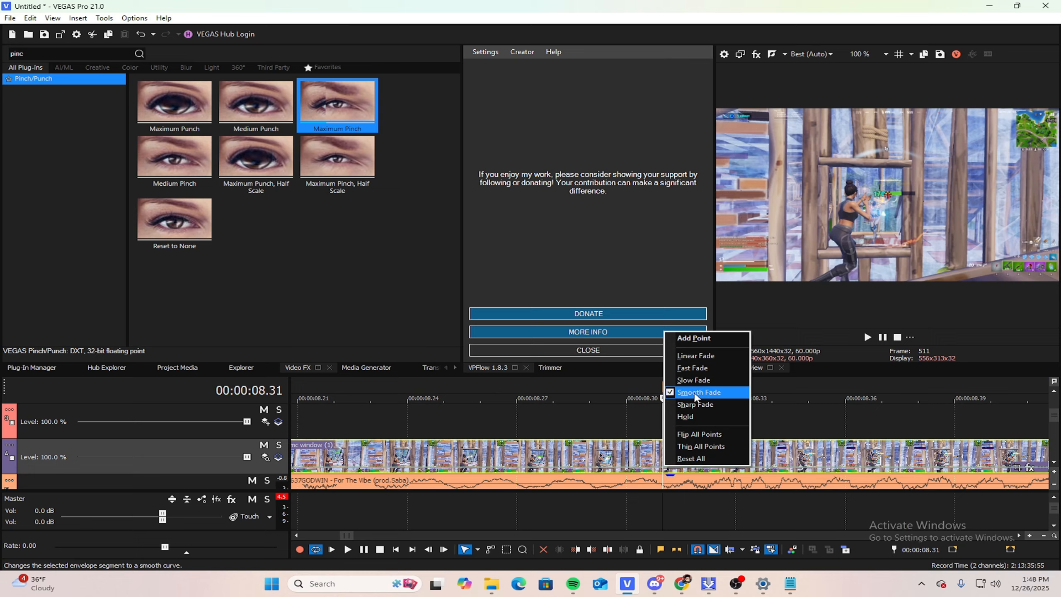
click(695, 344)
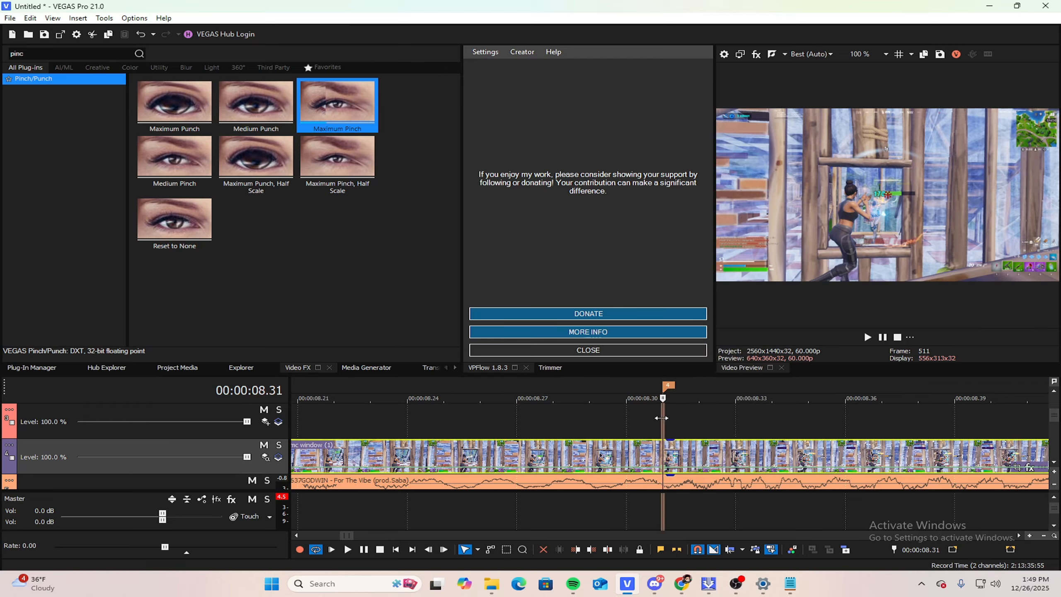
Step: Add a velocity envelope point to the mc window (1) clip at 00:00:08.24, ahead of the hit marker
click(624, 415)
drag(625, 416, 415, 393)
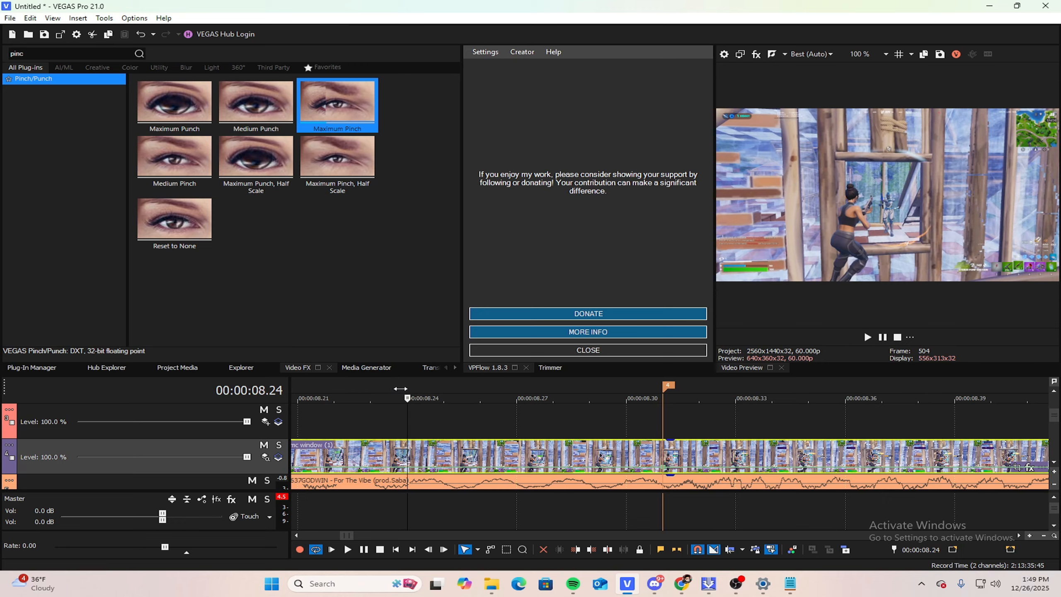
right_click(408, 468)
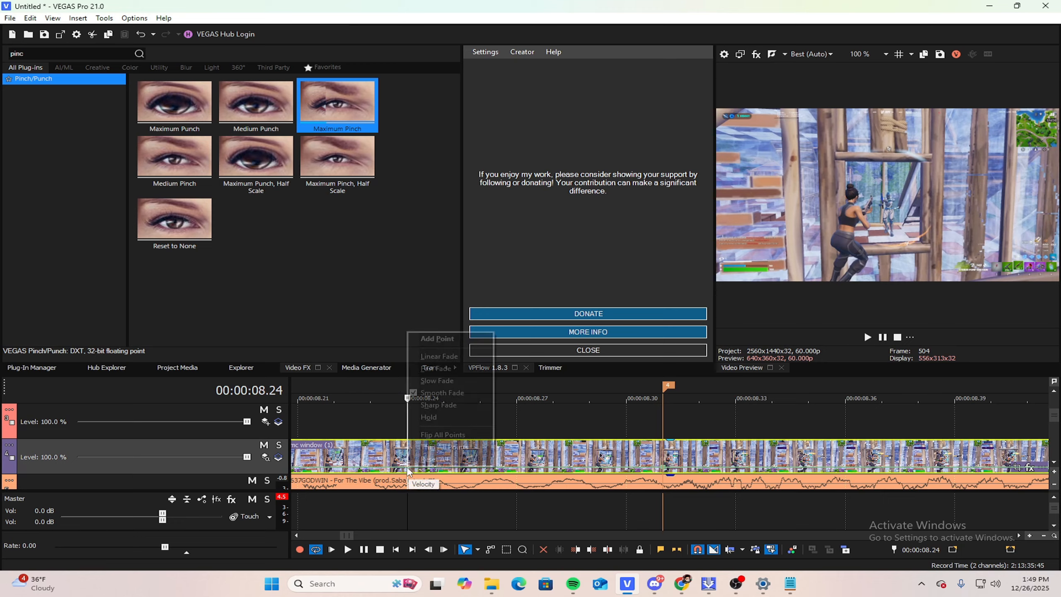
click(435, 339)
Step: Add a velocity envelope point near the start of the mc window (1) clip at 00:00:08.14 and scrub forward to 00:00:08.22
scroll(522, 405, down, 2)
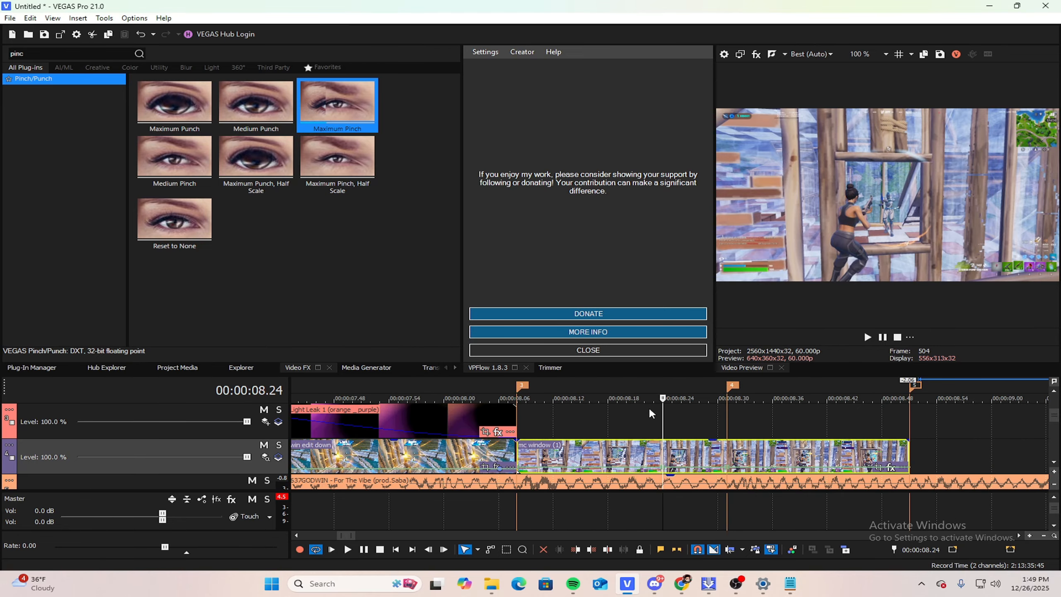
drag(660, 398, 574, 392)
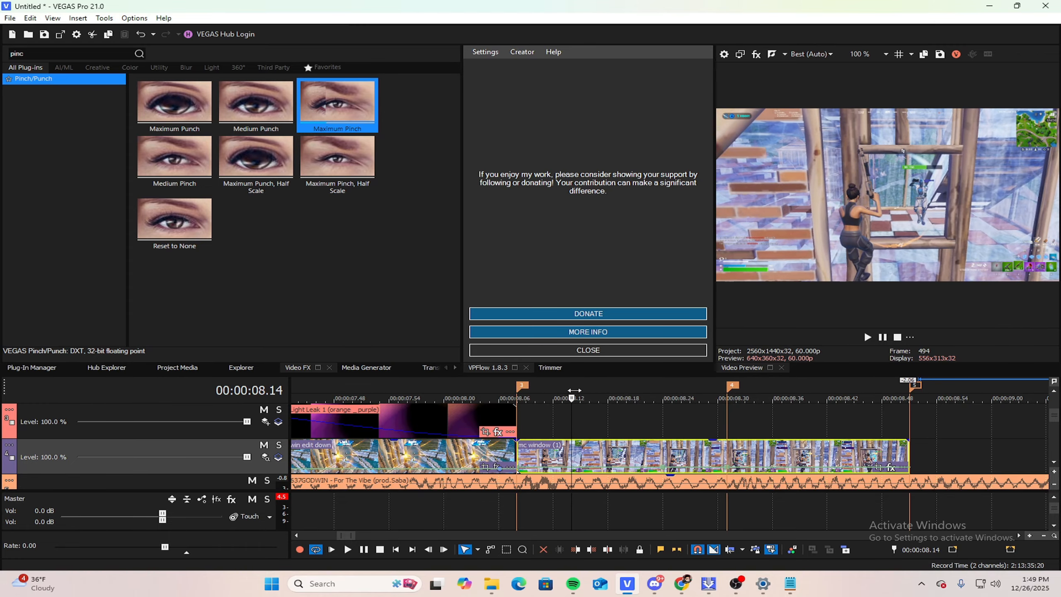
right_click(572, 468)
click(592, 340)
drag(571, 419, 646, 406)
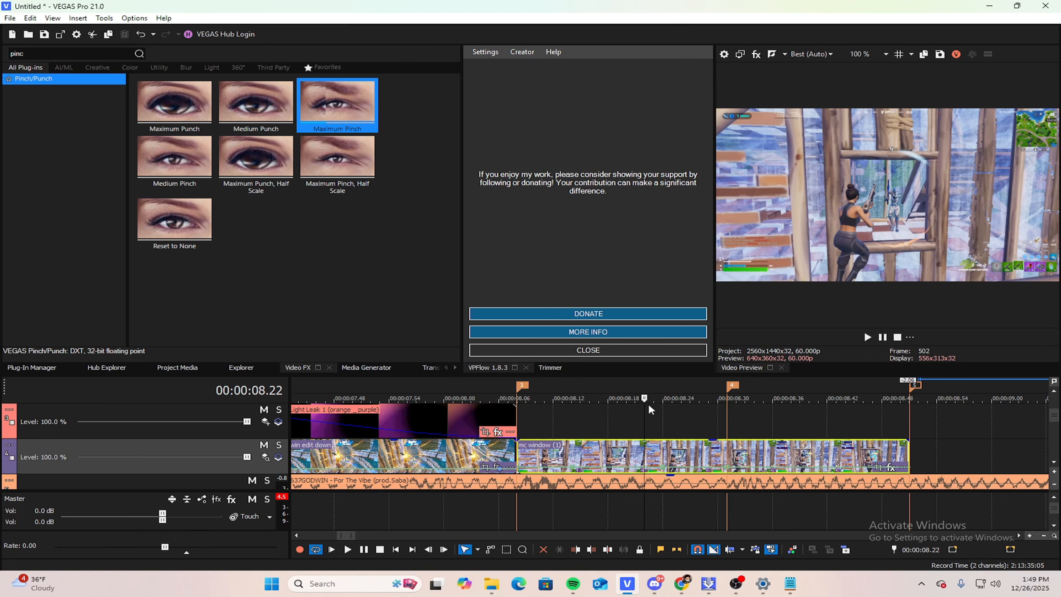
Step: Set the mc window clip's velocity point just past 8.22 to 50% forward and the point at marker 4 to 400
right_click(662, 469)
click(684, 255)
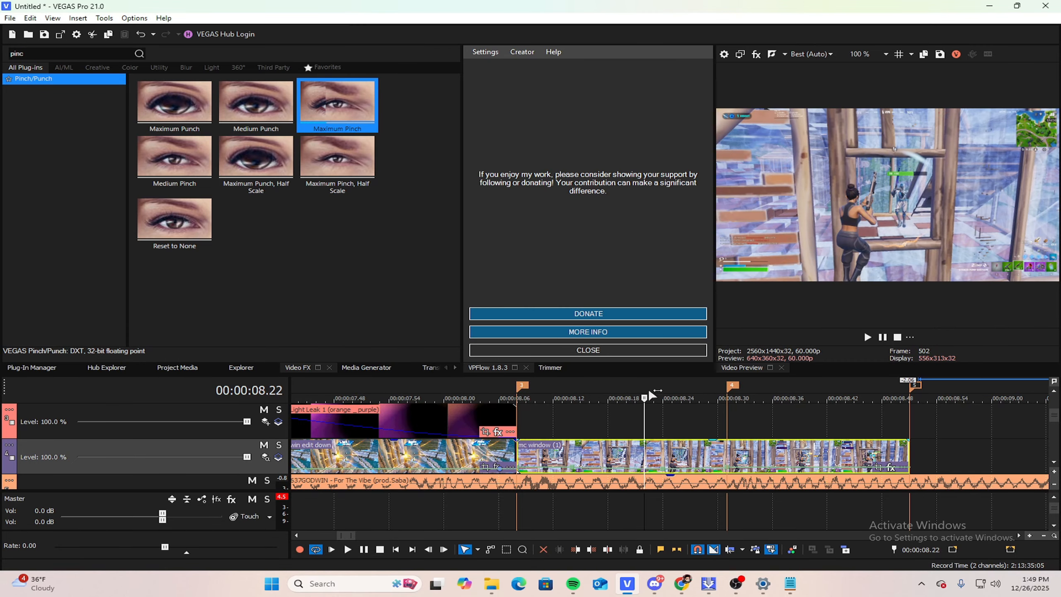
drag(646, 412, 682, 407)
click(727, 467)
right_click(728, 468)
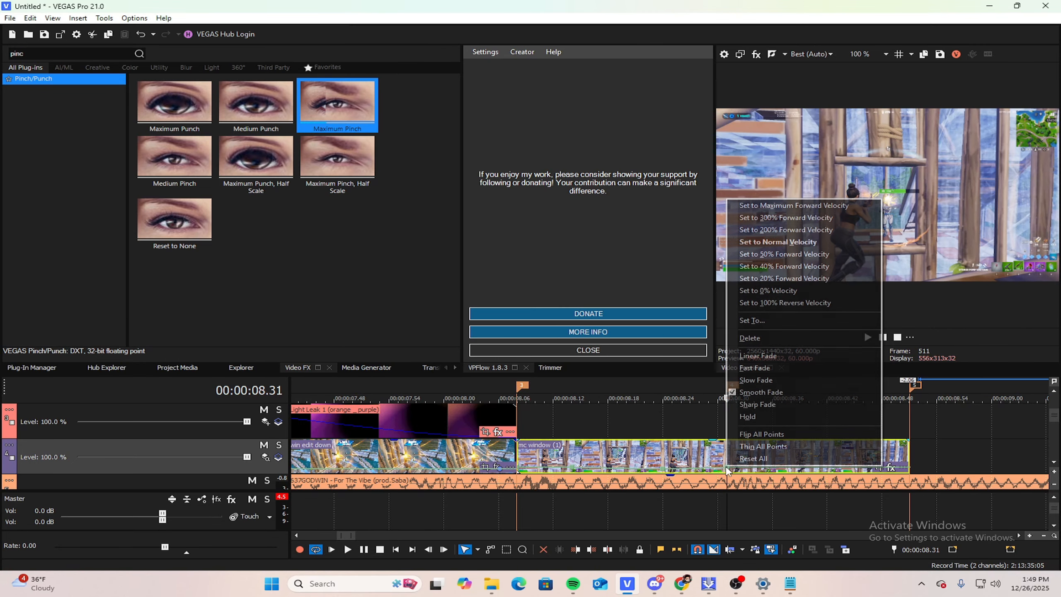
click(745, 320)
text(400)
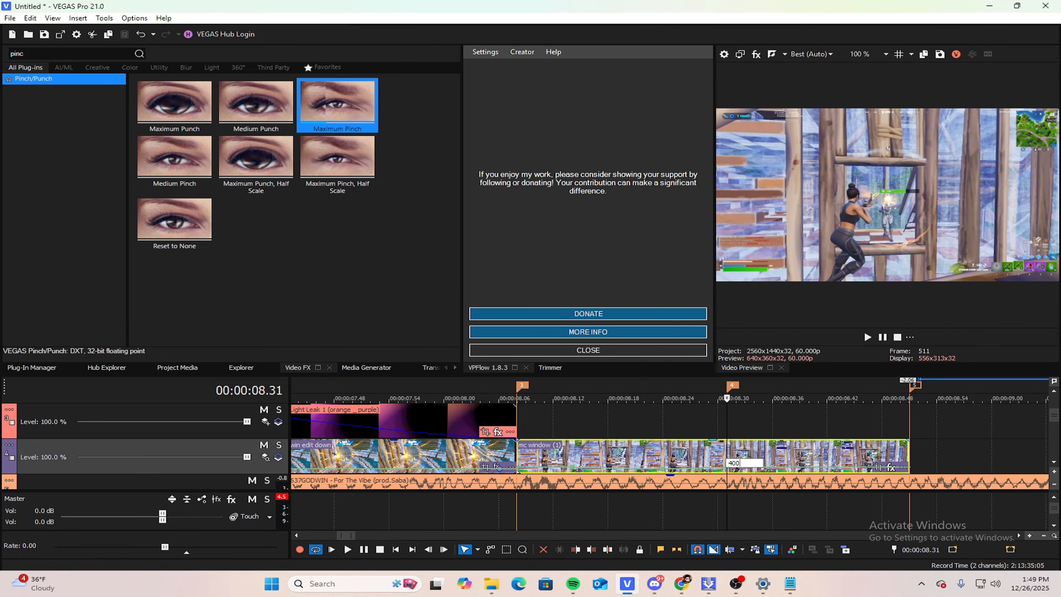
key(Return)
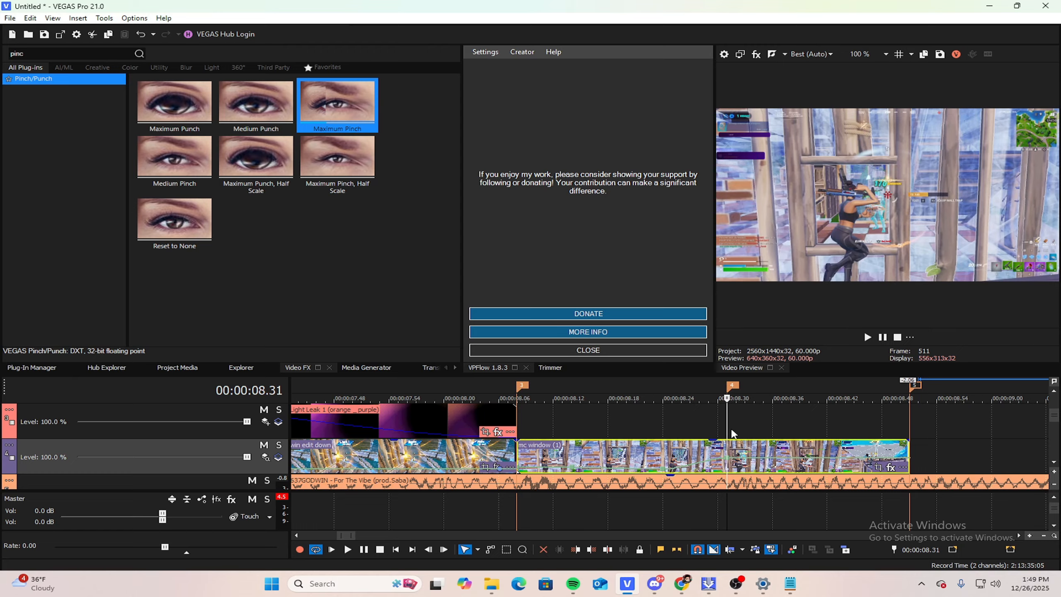
Step: Apply Fast Fade to the velocity segment before marker 4, and set the velocity point at 00:00:08.33 to 50% forward
right_click(699, 464)
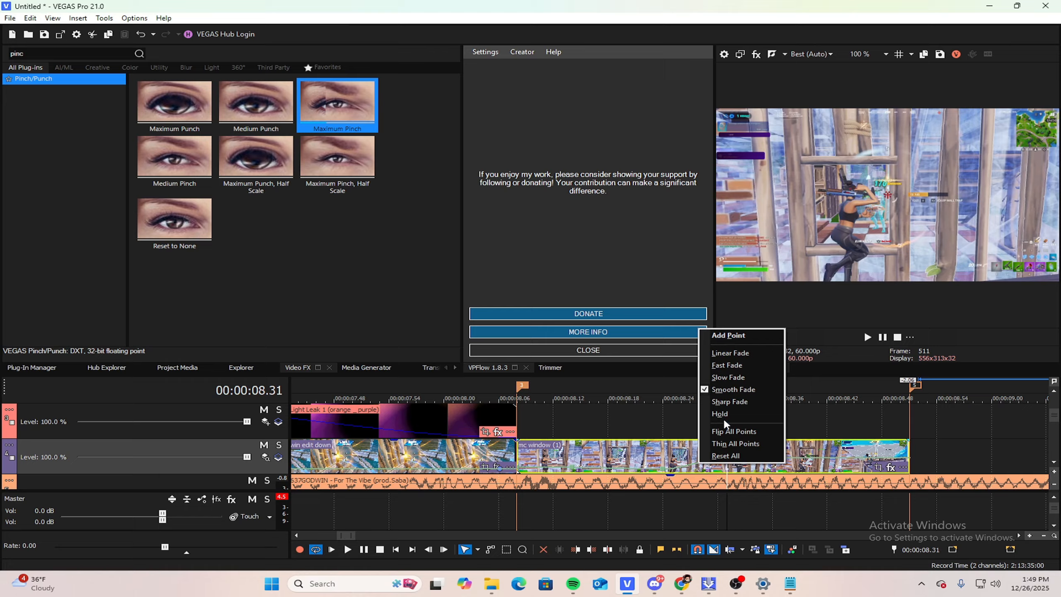
click(723, 366)
key(Right)
key(Right)
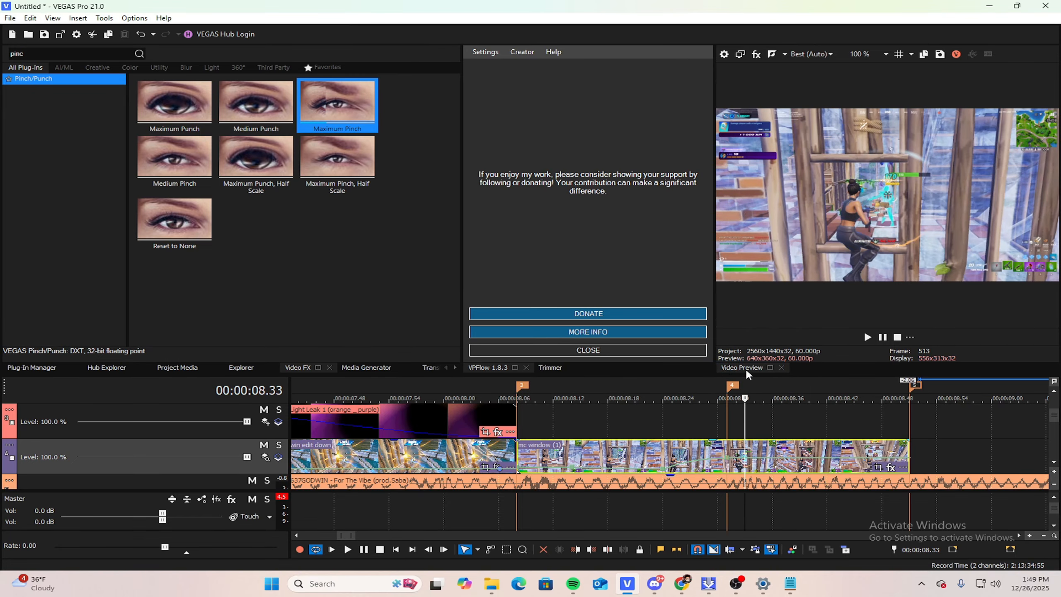
scroll(670, 457, up, 6)
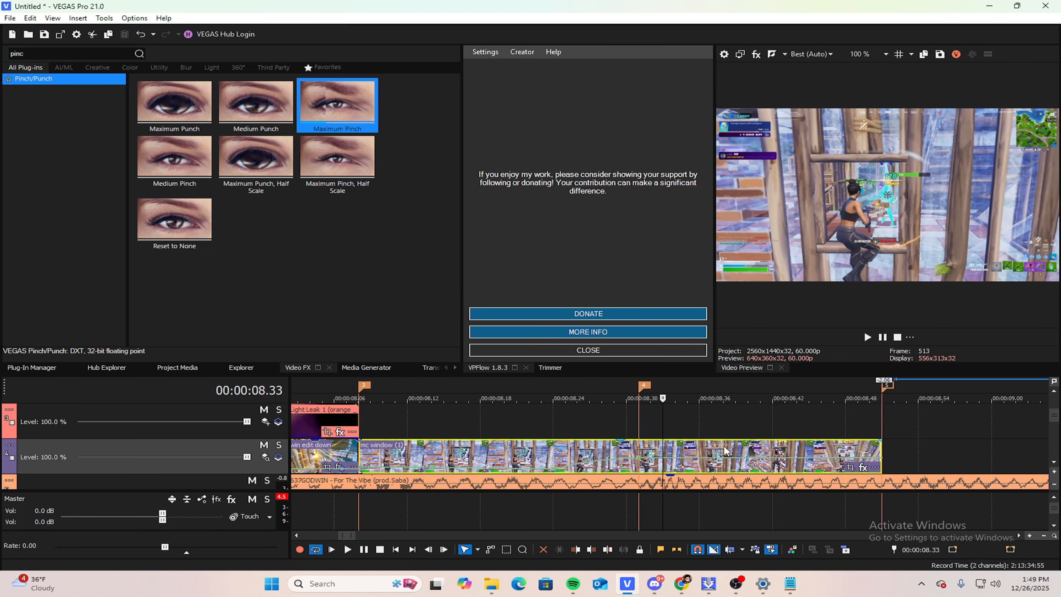
right_click(666, 463)
key(Escape)
right_click(665, 458)
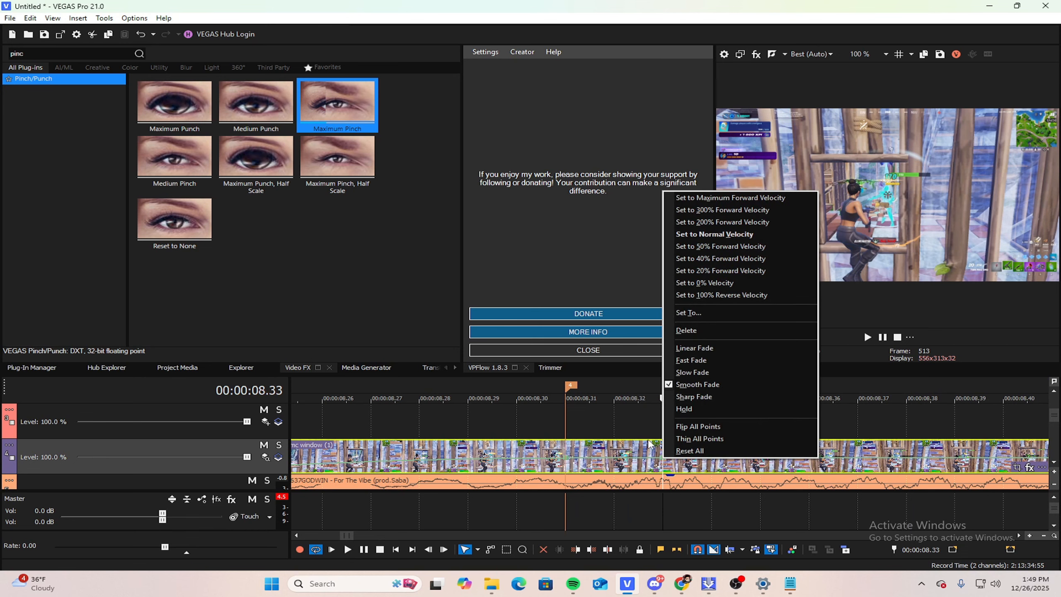
click(695, 247)
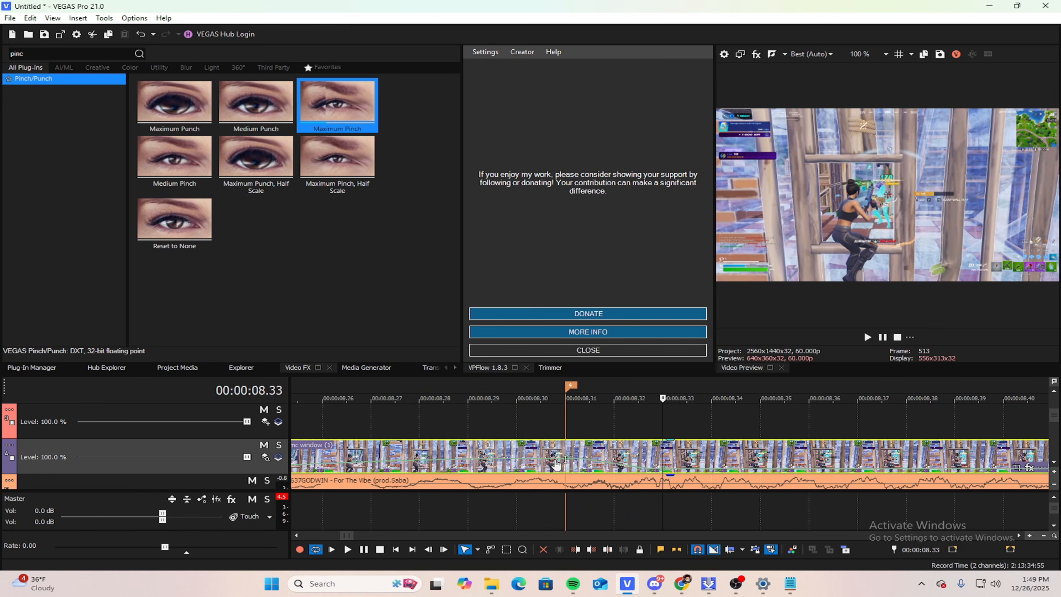
Step: Scrub through the mc window clip around marker 4 to examine the speed ramp and the segment's fade type
scroll(567, 450, down, 4)
click(643, 421)
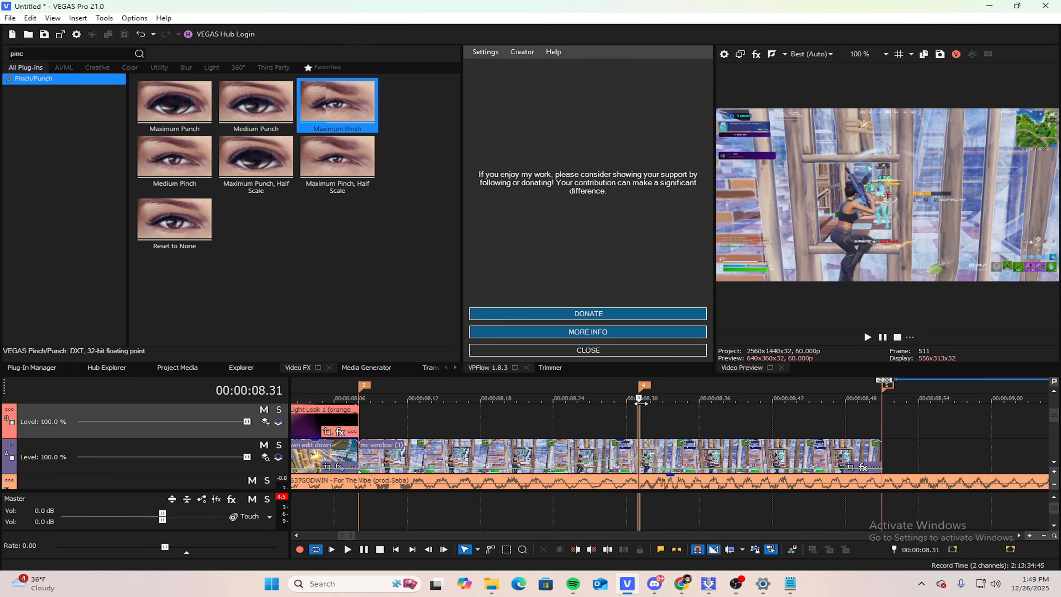
click(646, 401)
mouse_move(657, 400)
mouse_down()
mouse_move(675, 399)
mouse_move(646, 398)
mouse_move(675, 398)
mouse_move(651, 398)
mouse_move(665, 395)
mouse_up()
scroll(685, 453, down, 5)
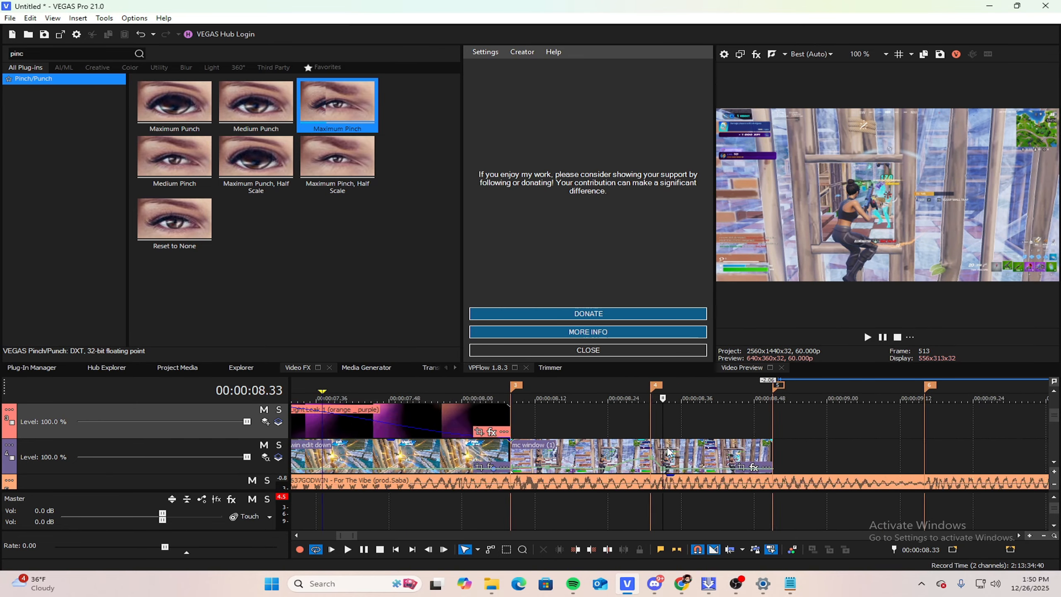
click(634, 432)
scroll(643, 434, up, 5)
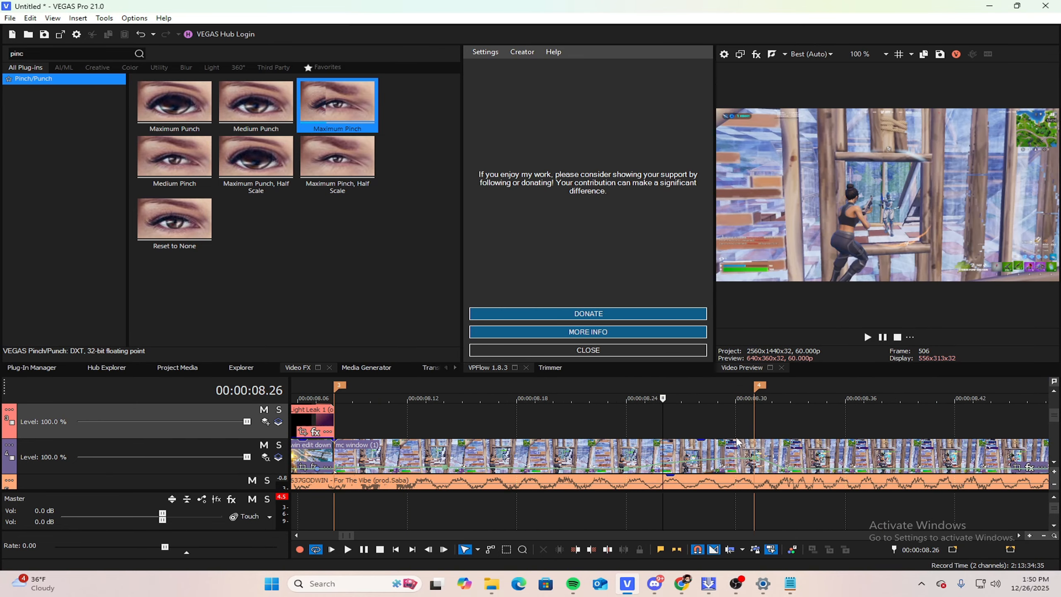
right_click(696, 463)
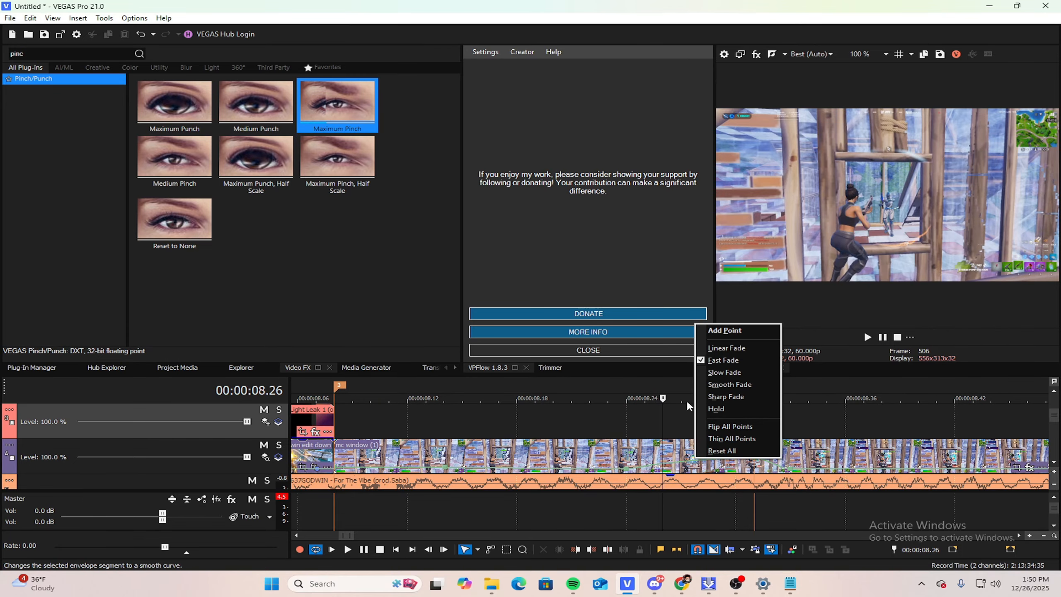
click(666, 417)
drag(662, 412, 791, 397)
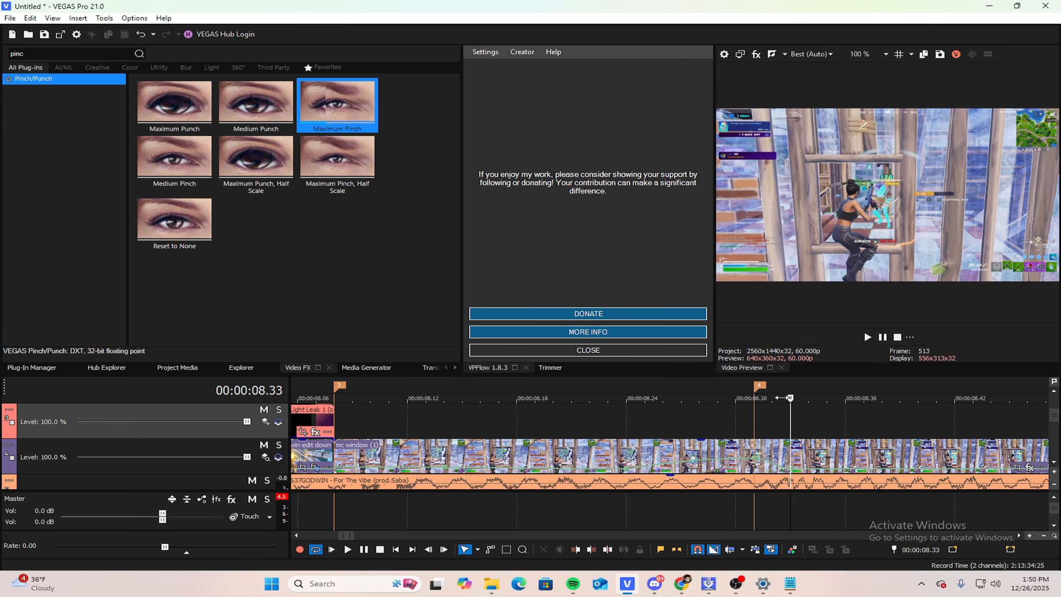
scroll(701, 412, down, 3)
drag(659, 415, 616, 418)
Step: Choose Fast Fade for the velocity segments on both sides of marker 4 in the mc window clip
right_click(607, 462)
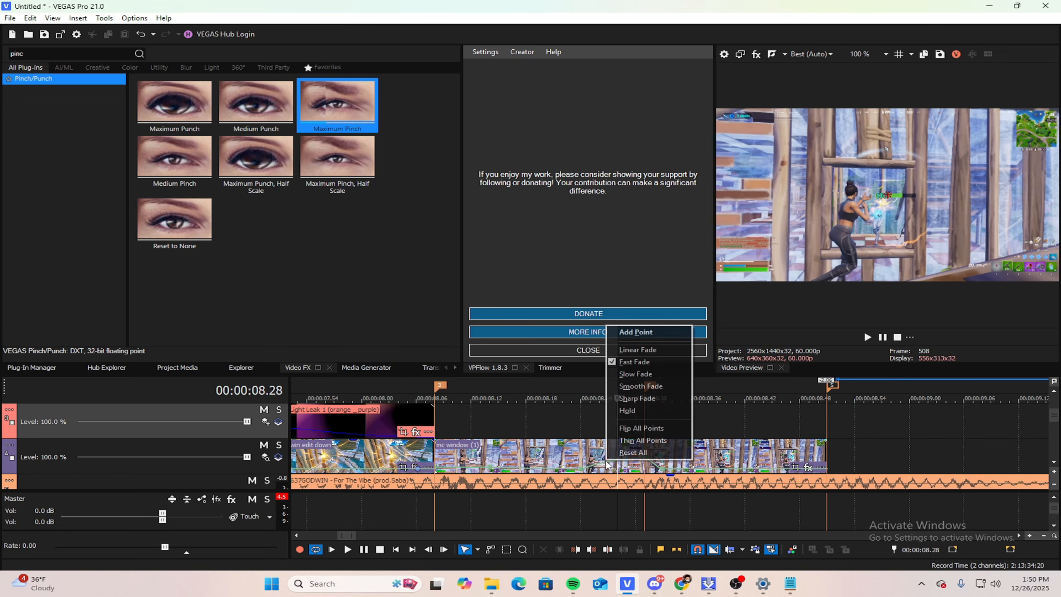
click(622, 363)
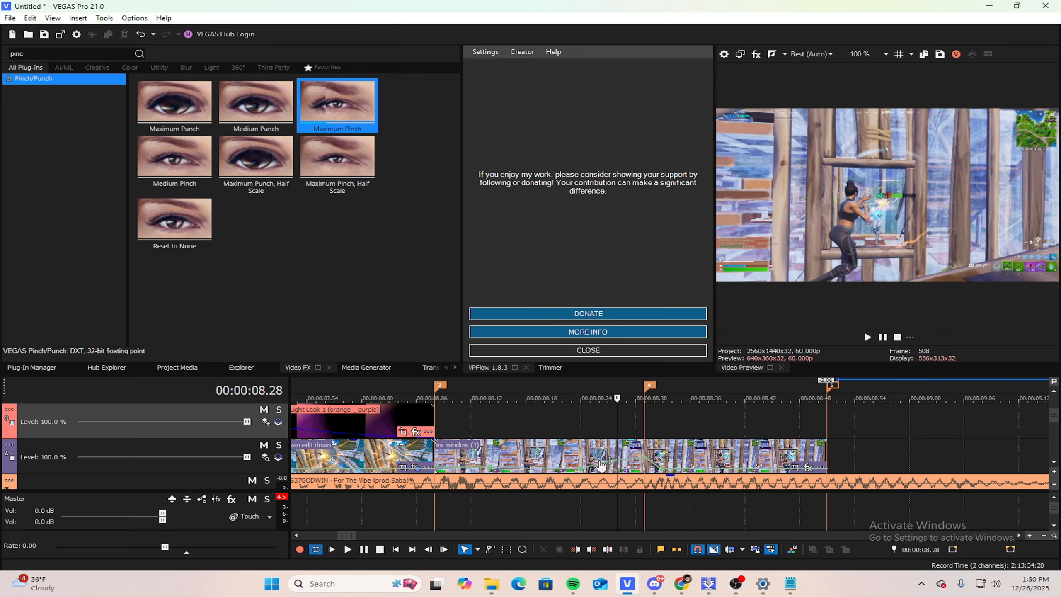
click(600, 465)
scroll(627, 460, up, 3)
right_click(677, 459)
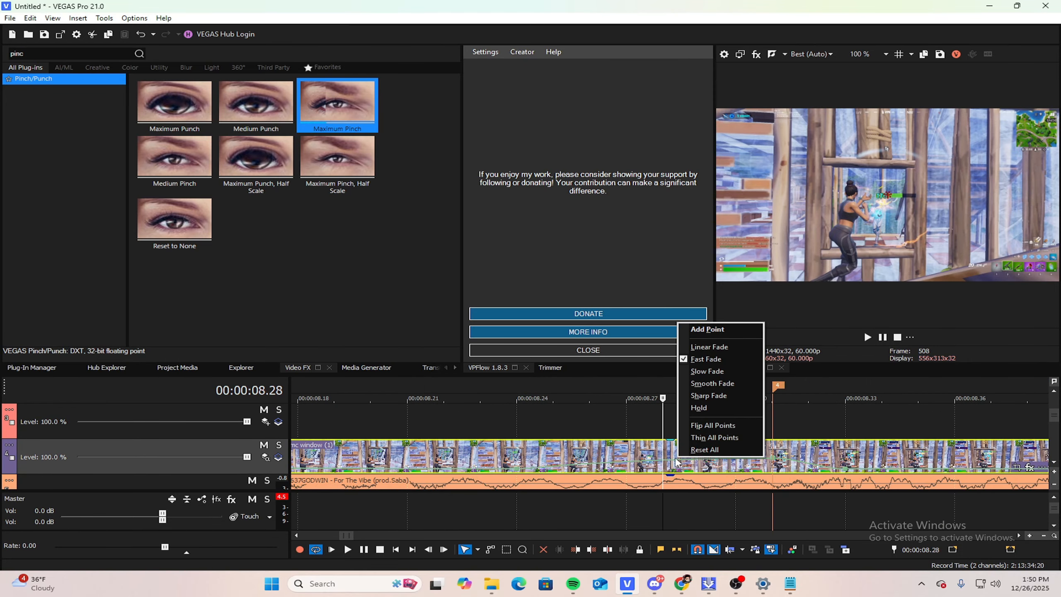
right_click(673, 459)
click(663, 457)
scroll(656, 450, down, 3)
drag(662, 420, 701, 391)
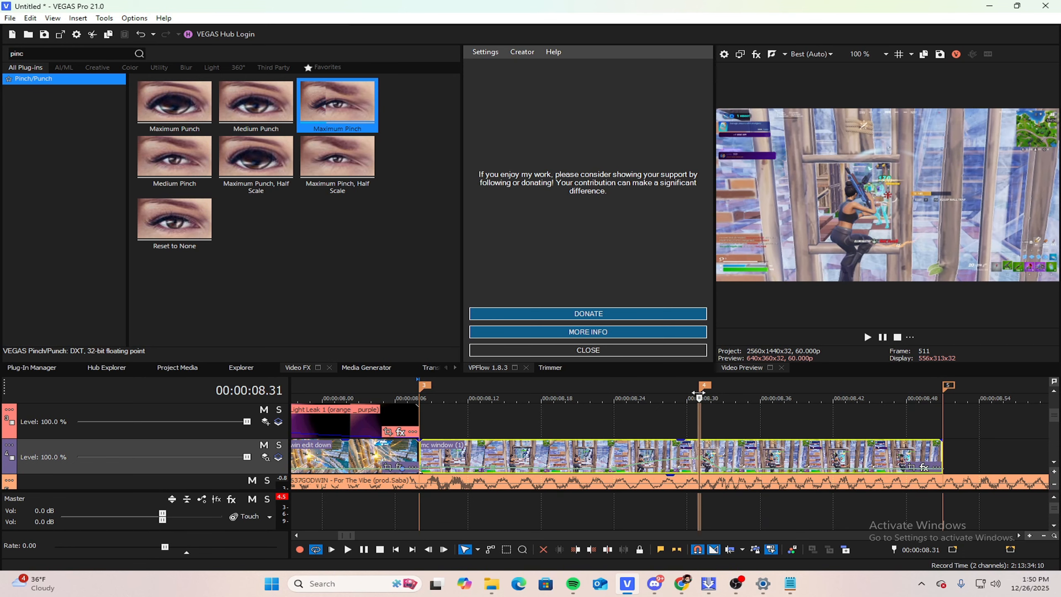
right_click(710, 462)
click(742, 366)
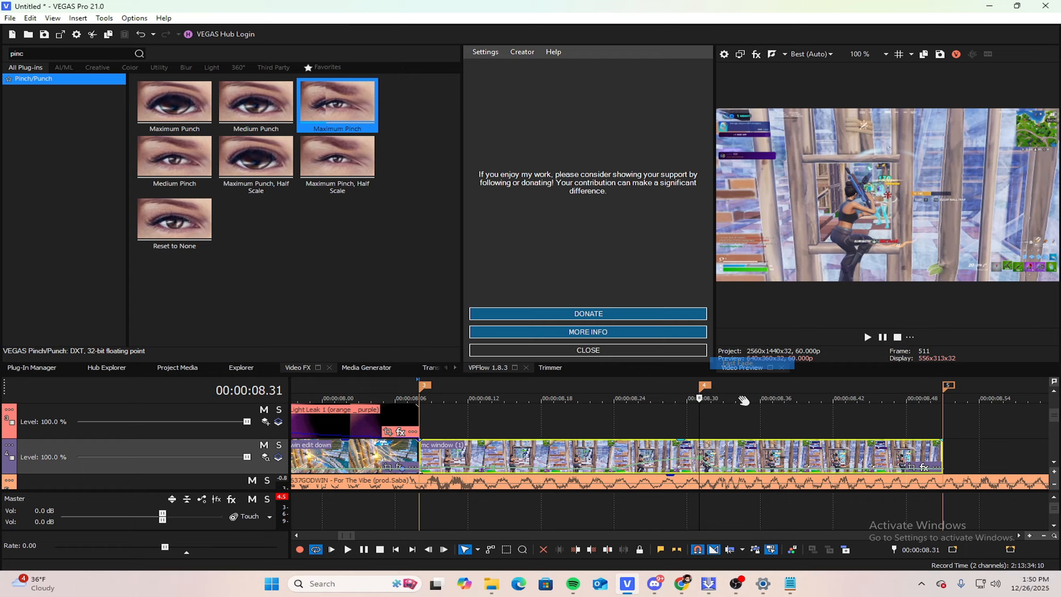
Step: Play back the retimed mc window clip and replay it from its start at marker 3 to check the ramp
mouse_move(700, 419)
mouse_down()
mouse_move(724, 411)
mouse_move(712, 412)
mouse_up()
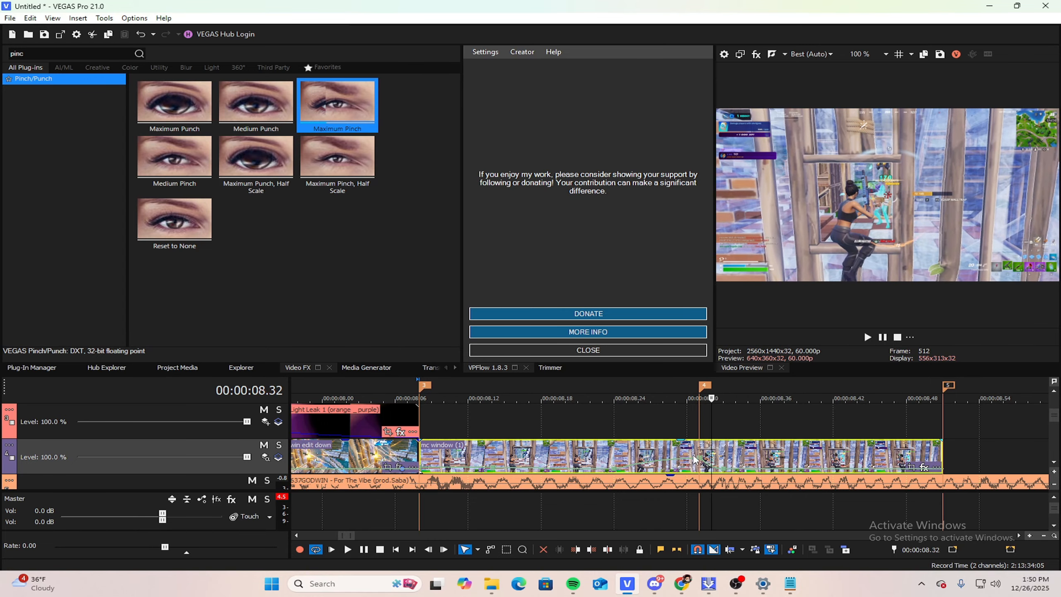
key(space)
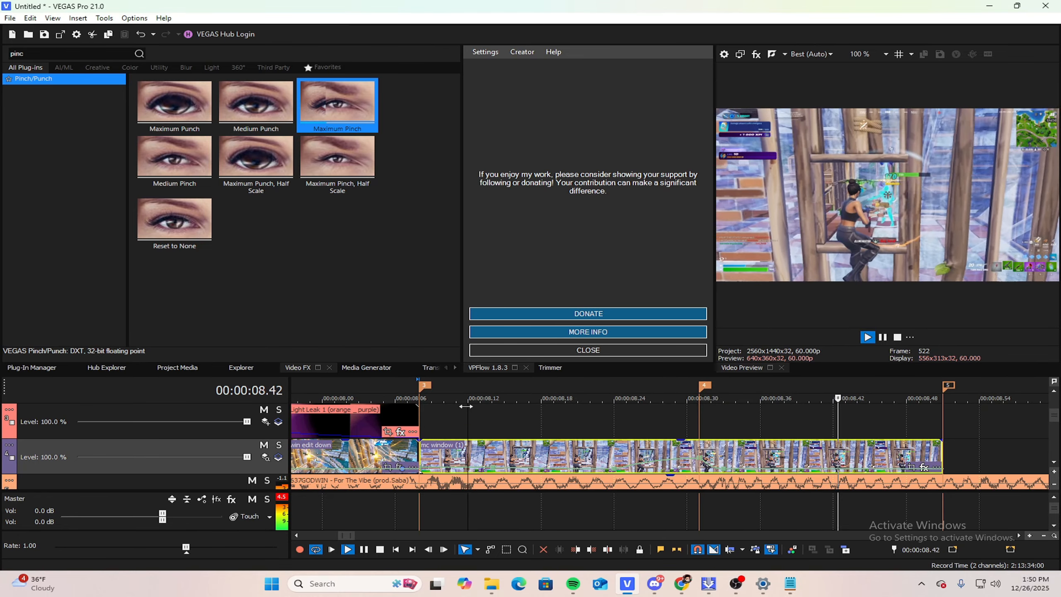
key(space)
drag(467, 411, 420, 406)
key(space)
key(space)
Step: Split the mc window clip at marker 4
click(30, 368)
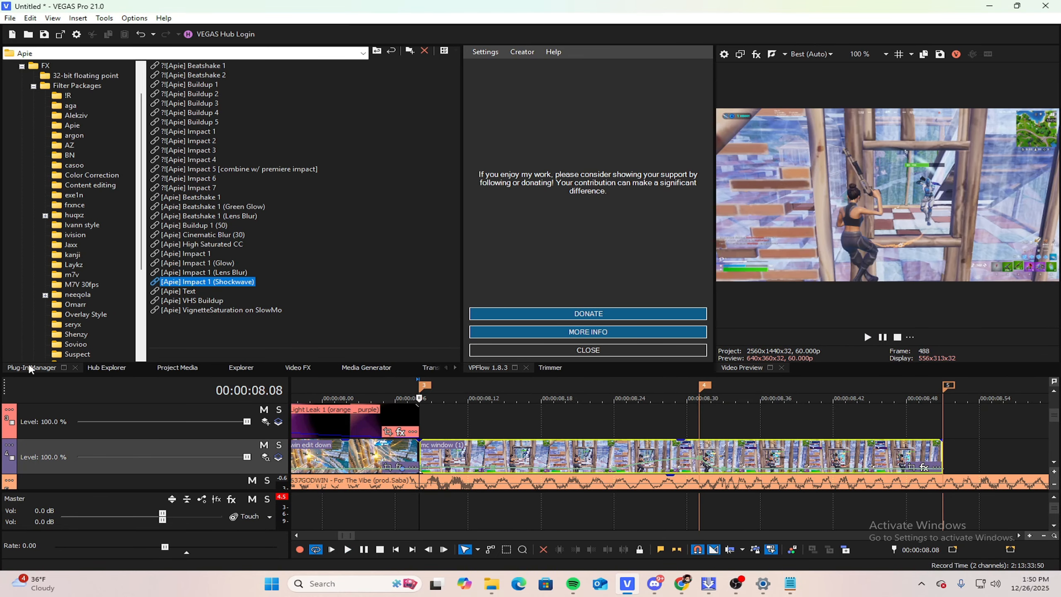
click(695, 428)
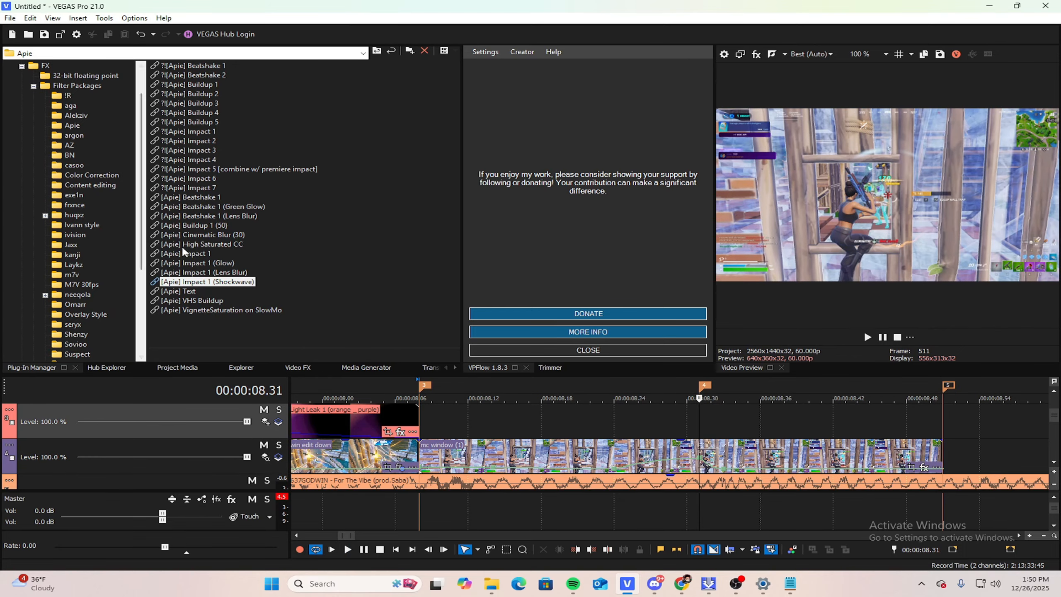
click(699, 449)
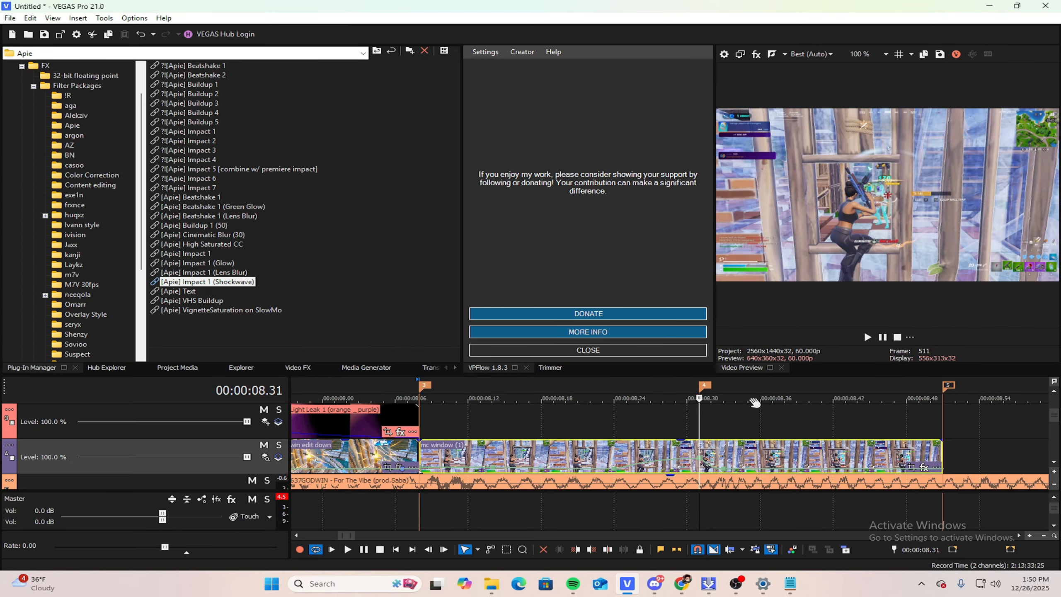
key(s)
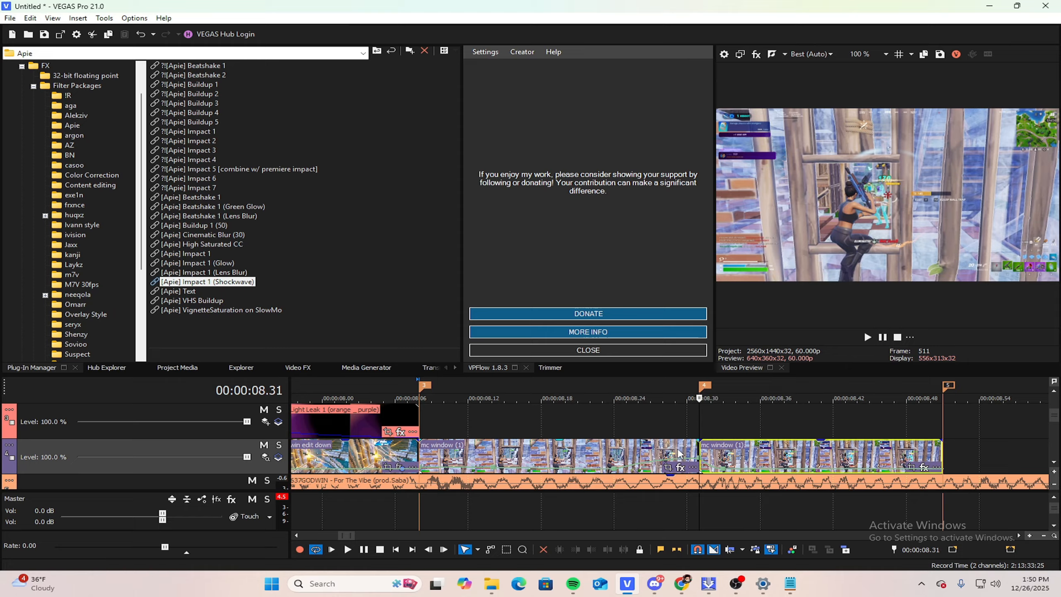
click(912, 550)
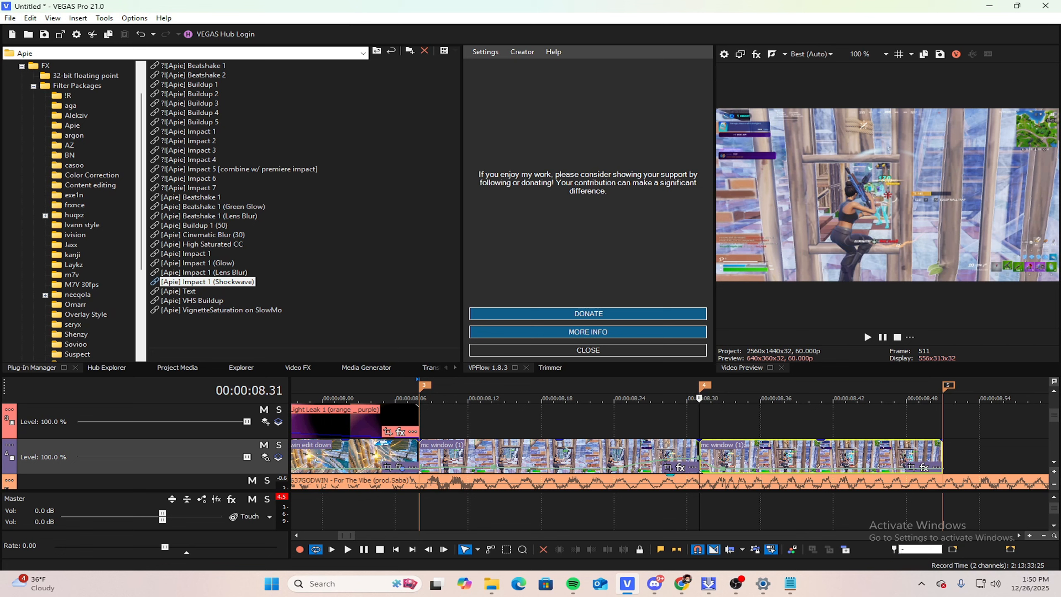
text(-40)
key(Return)
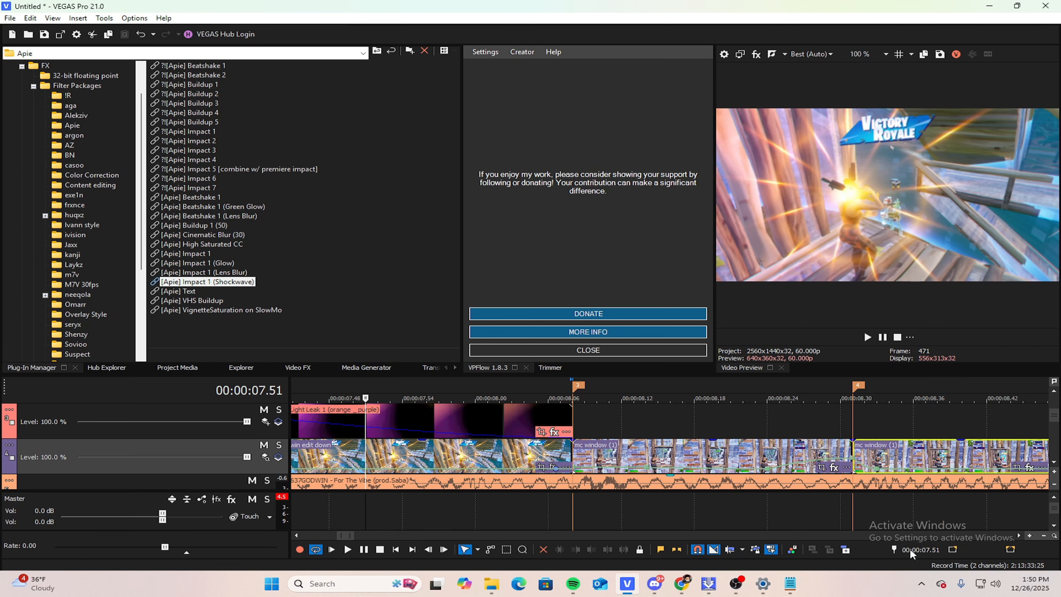
click(851, 427)
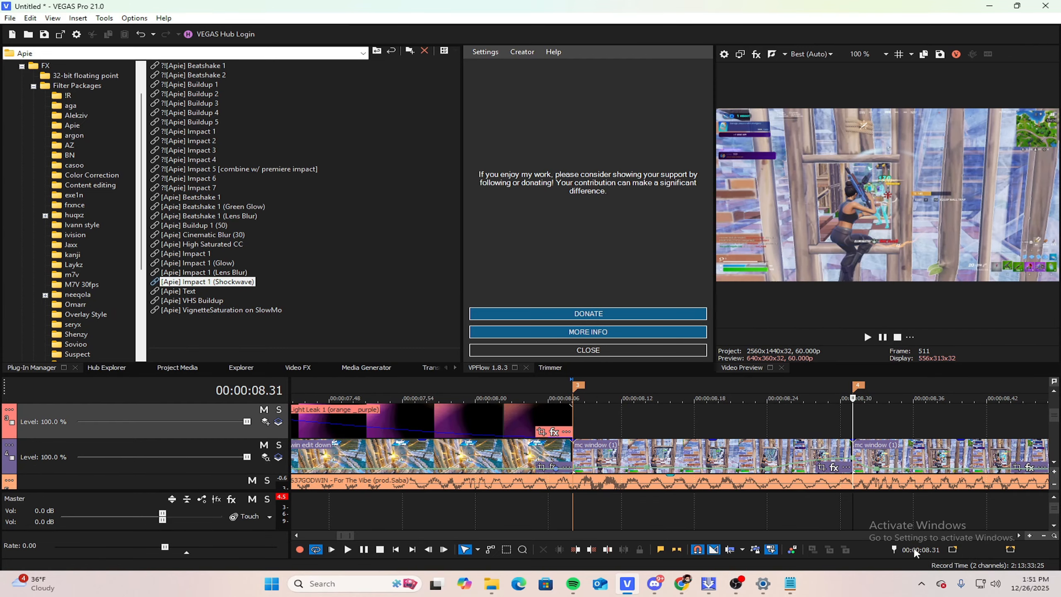
Step: Add a timeline marker 20 frames before marker 4, at 00:00:08.11
click(914, 550)
text(-20)
key(Return)
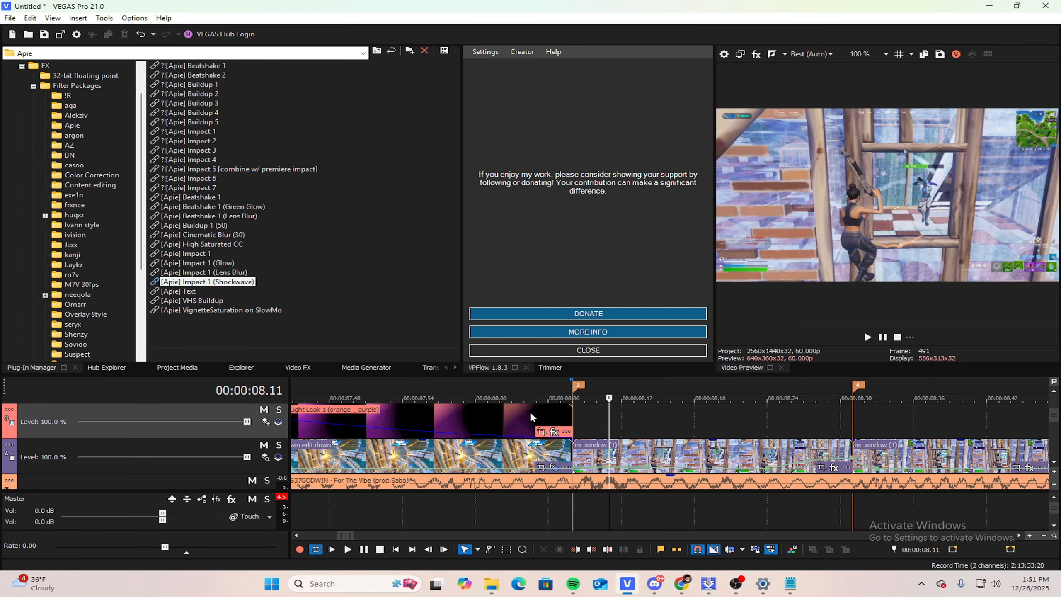
key(m)
key(Return)
Step: Search the media generators for "solid" and show the Solid Color presets
click(361, 369)
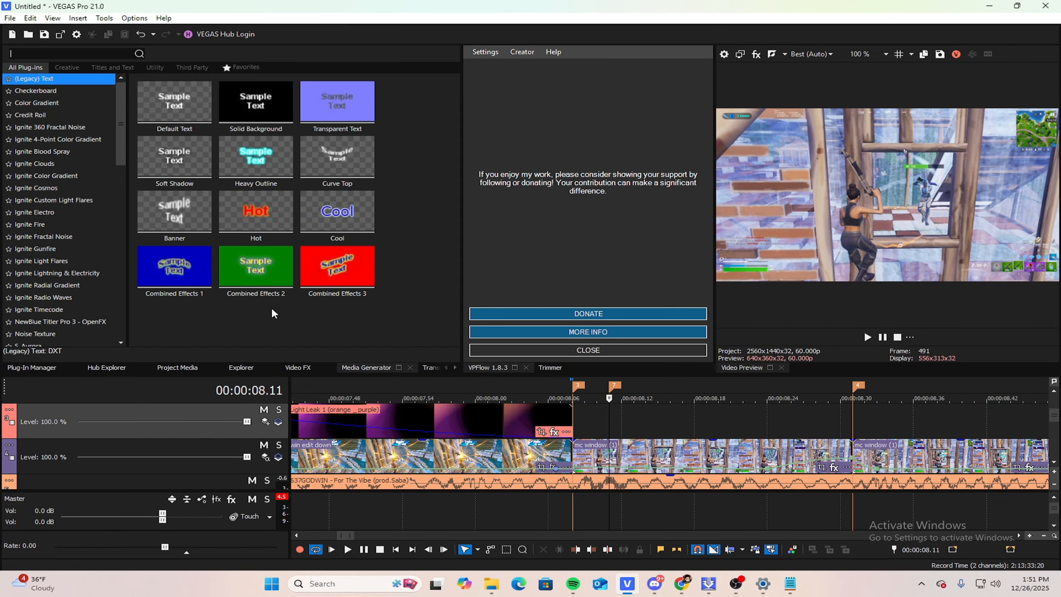
text(solid)
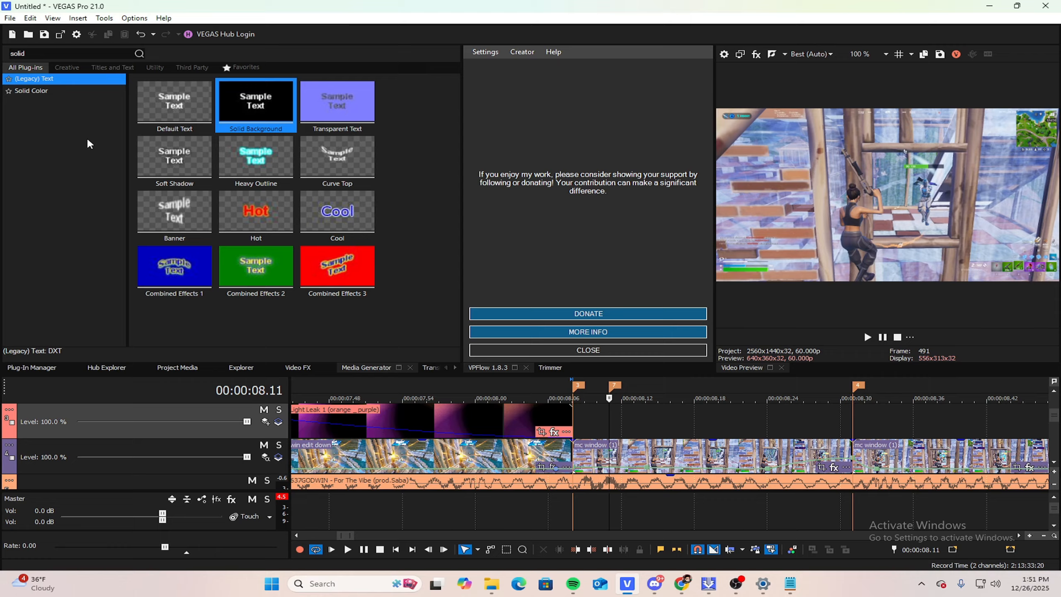
click(64, 91)
drag(242, 110, 264, 129)
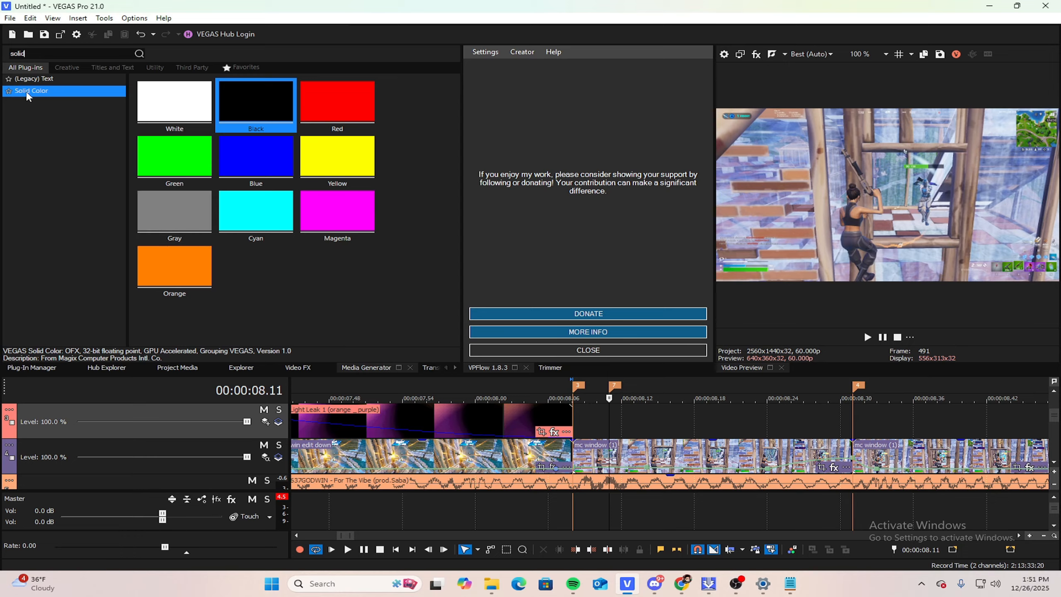
click(24, 79)
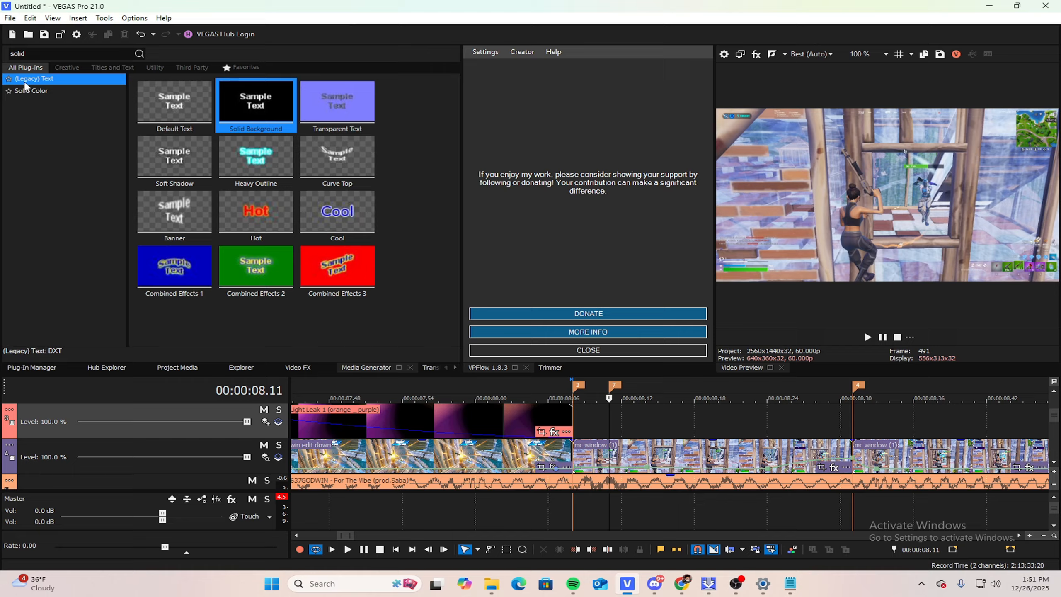
click(63, 90)
drag(235, 124, 244, 117)
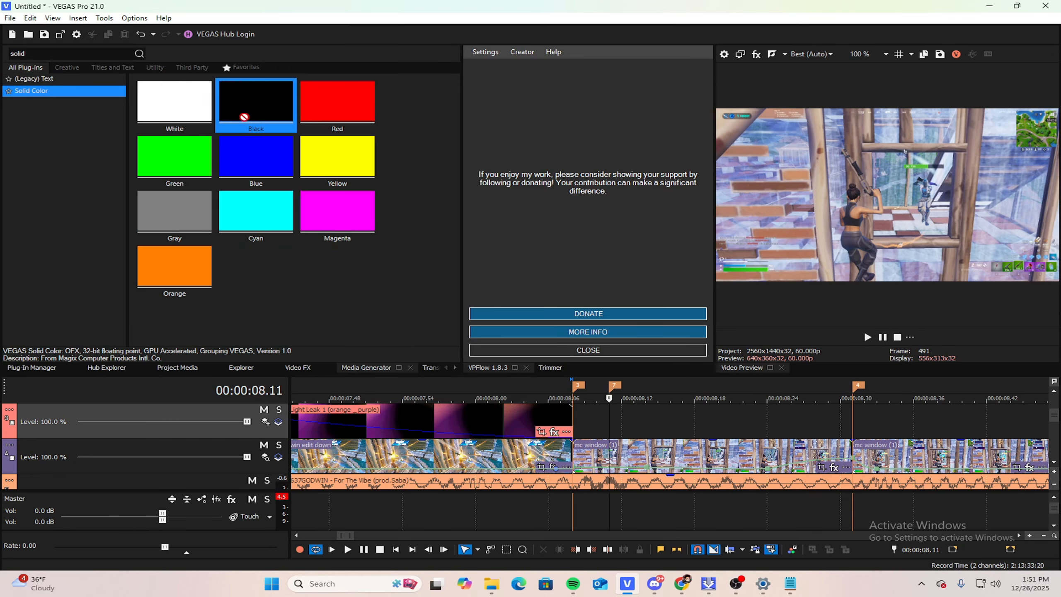
drag(367, 233, 219, 113)
click(35, 79)
click(47, 91)
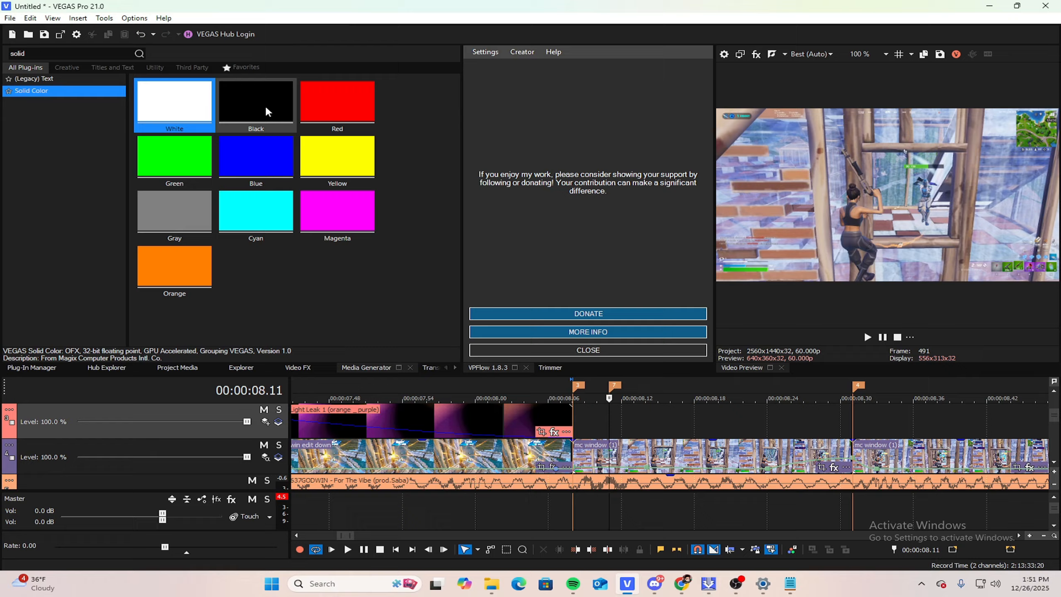
Step: Place a black Solid Color event on the light leak track, starting at marker 7 (00:00:08.11)
drag(267, 111, 614, 420)
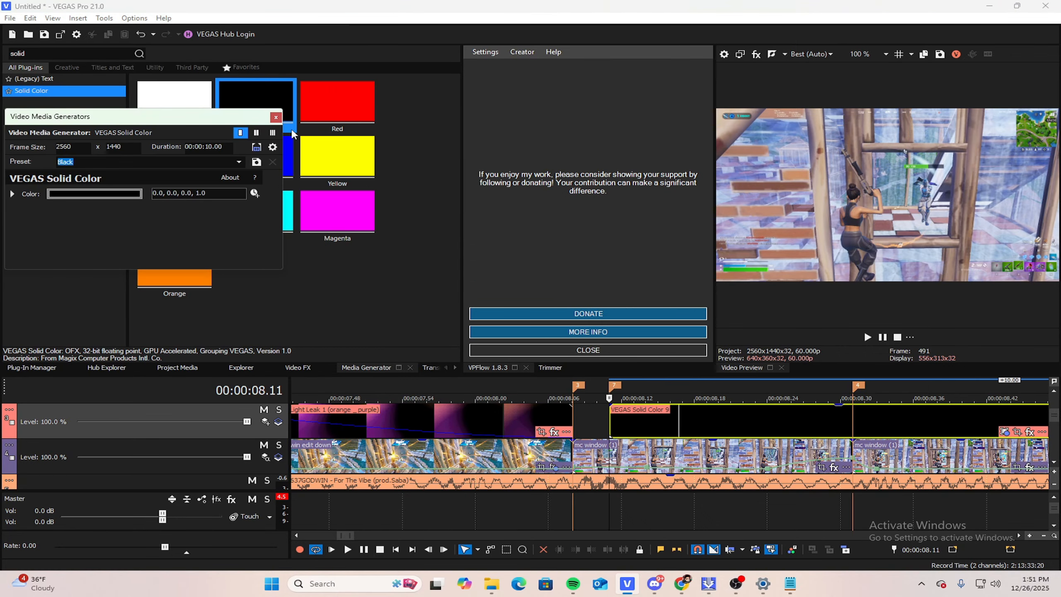
click(276, 117)
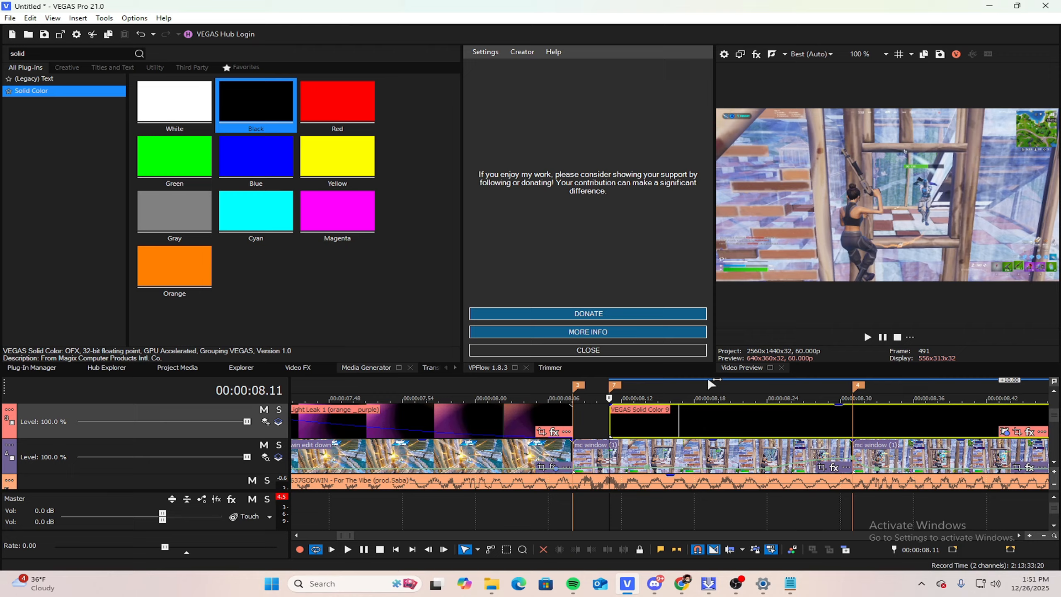
click(602, 425)
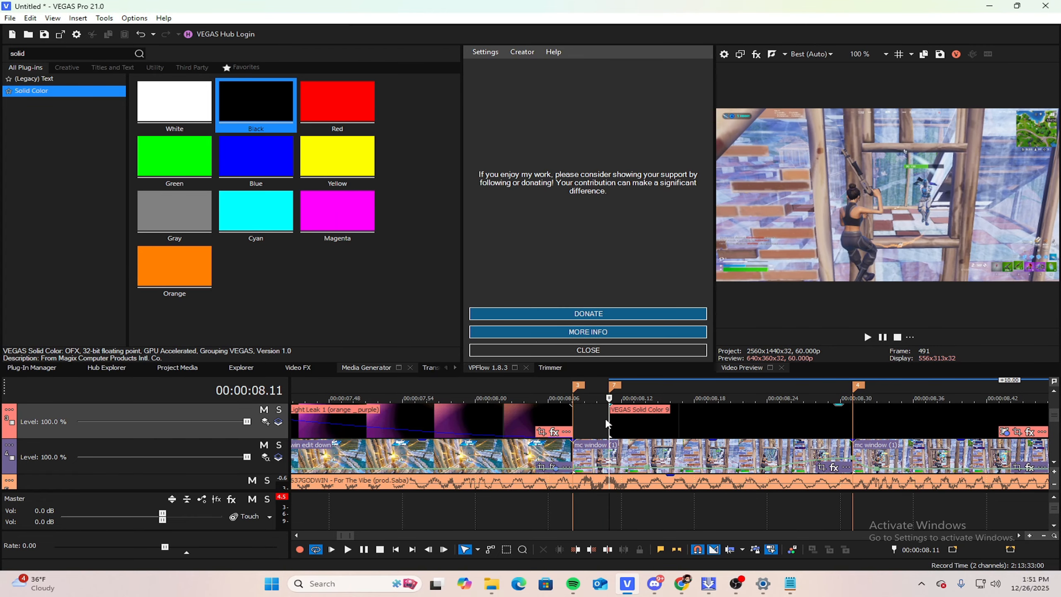
key(Right)
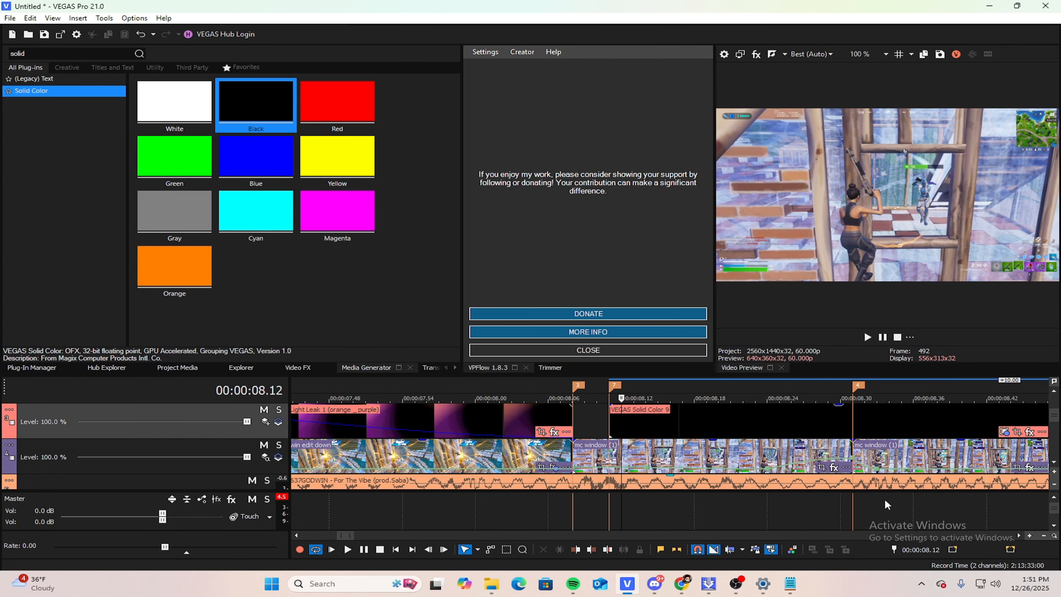
Step: Split the black solid event at marker 4 and delete the part after it
click(916, 550)
click(828, 416)
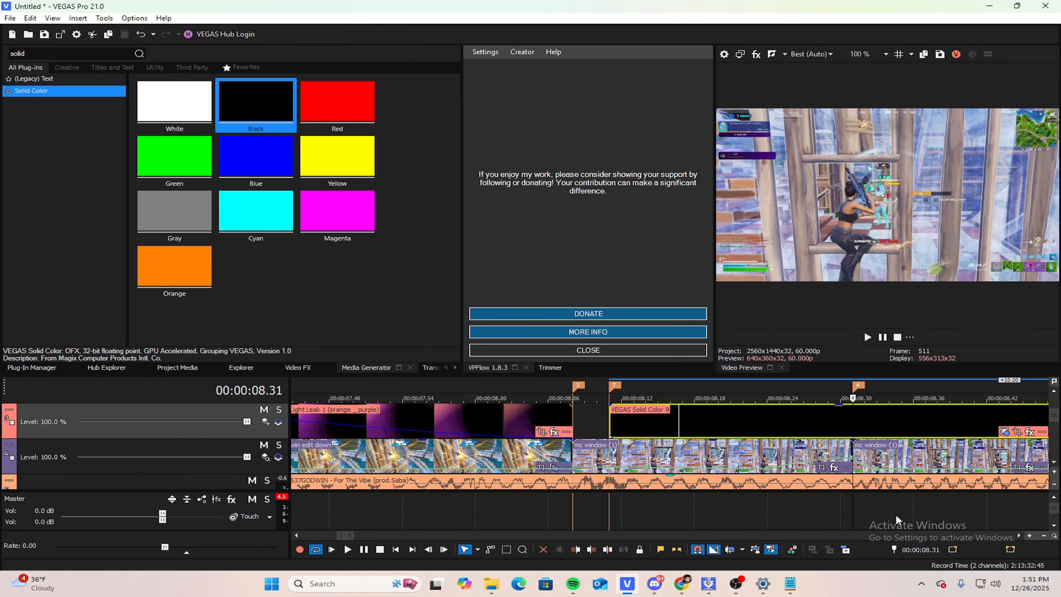
click(918, 549)
text(8.11)
key(Return)
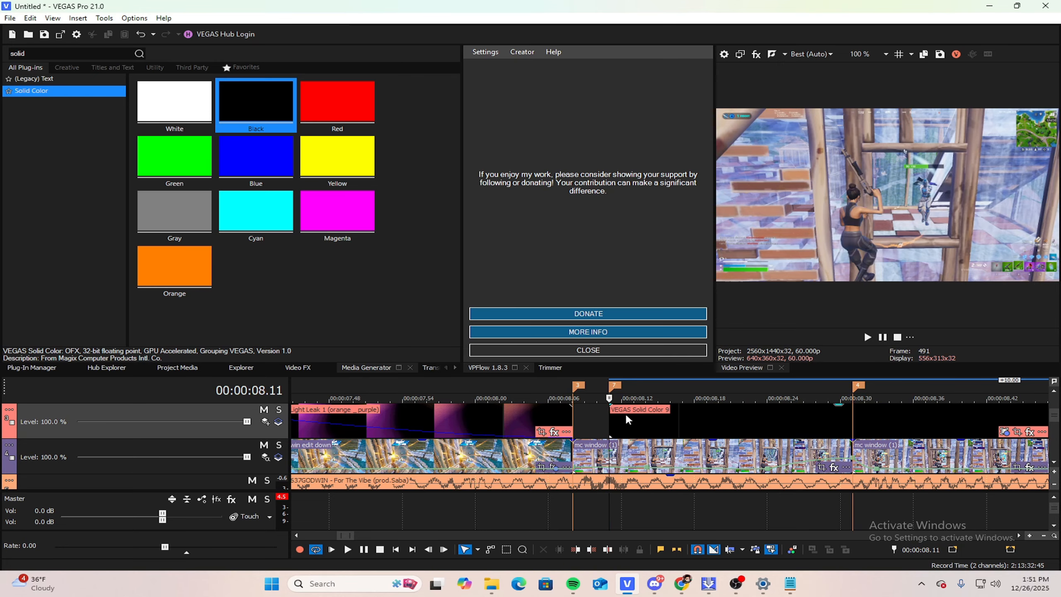
click(654, 411)
click(849, 417)
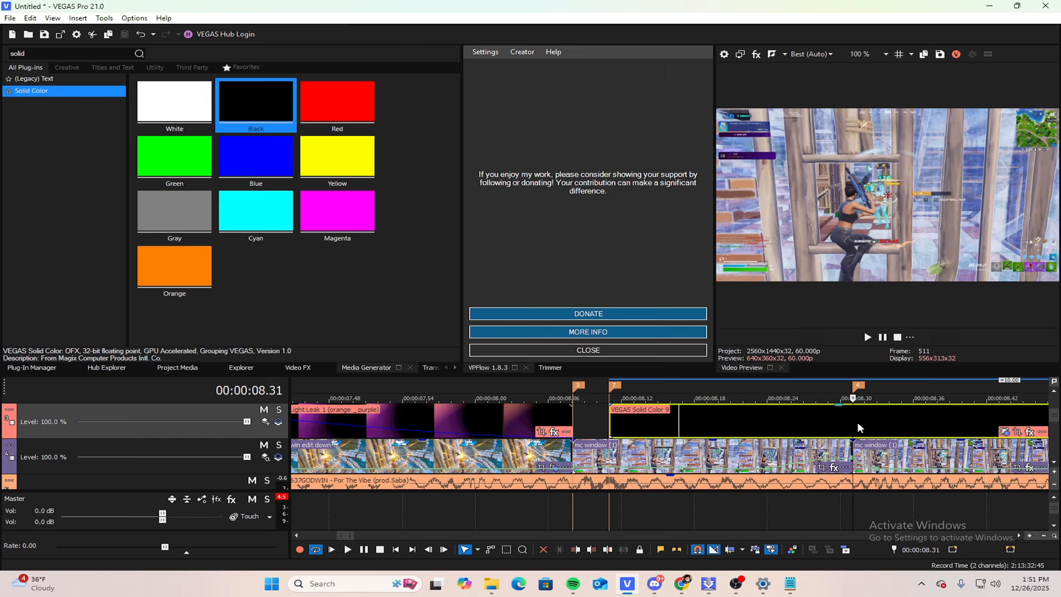
key(s)
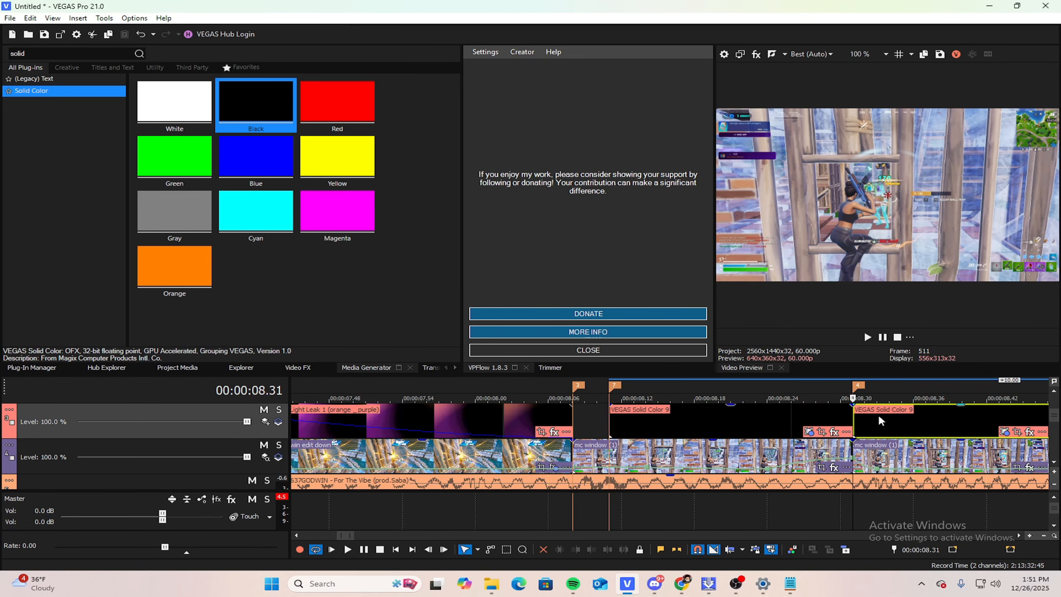
click(735, 418)
right_click(866, 417)
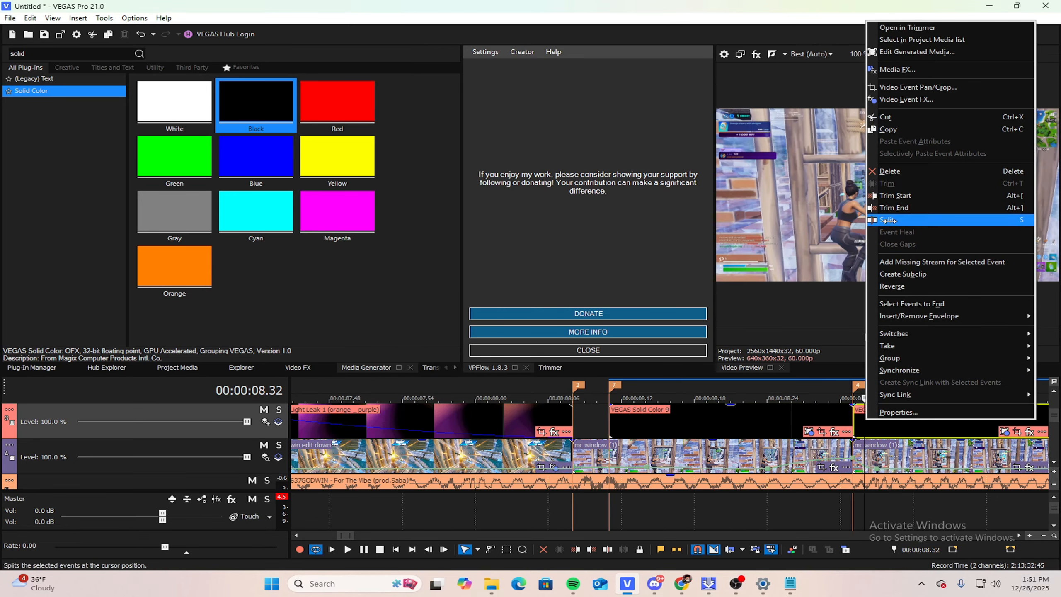
click(890, 171)
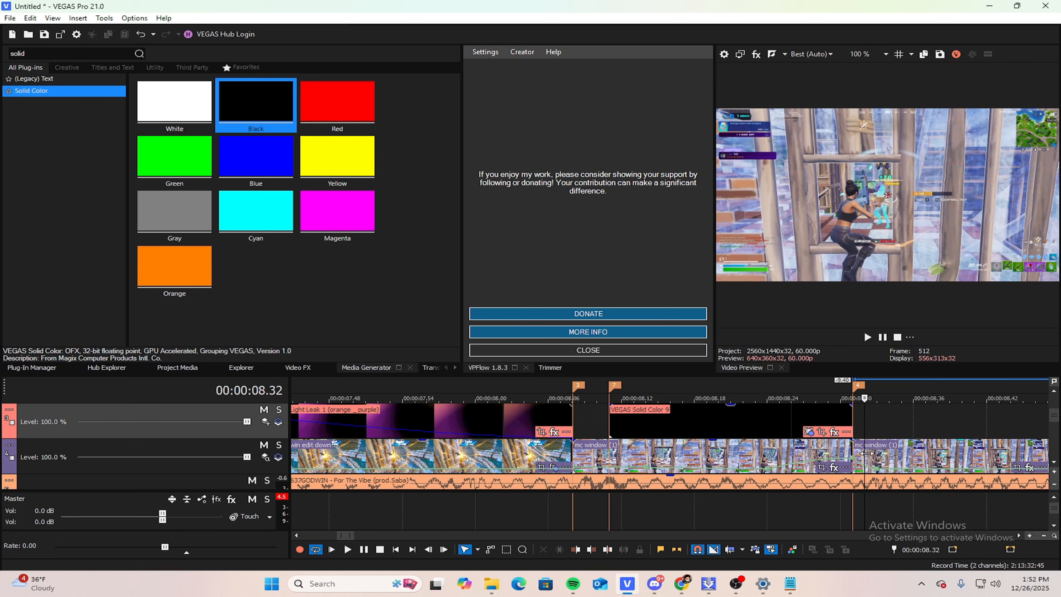
Step: Add a fade-in to the black solid event spanning nearly its whole length
click(829, 421)
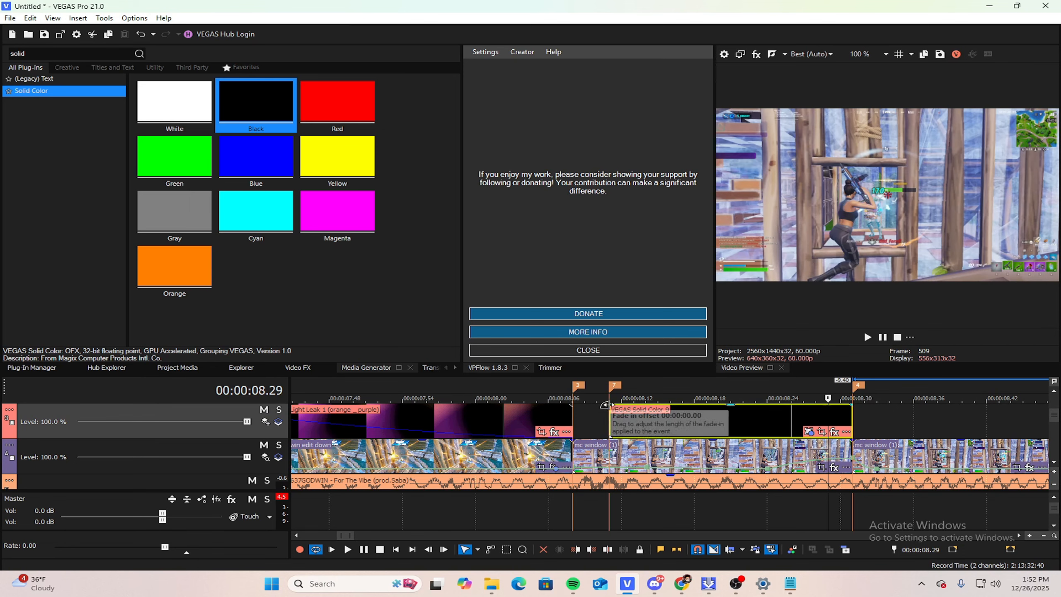
mouse_move(613, 407)
mouse_down()
mouse_move(846, 416)
mouse_move(622, 410)
mouse_up()
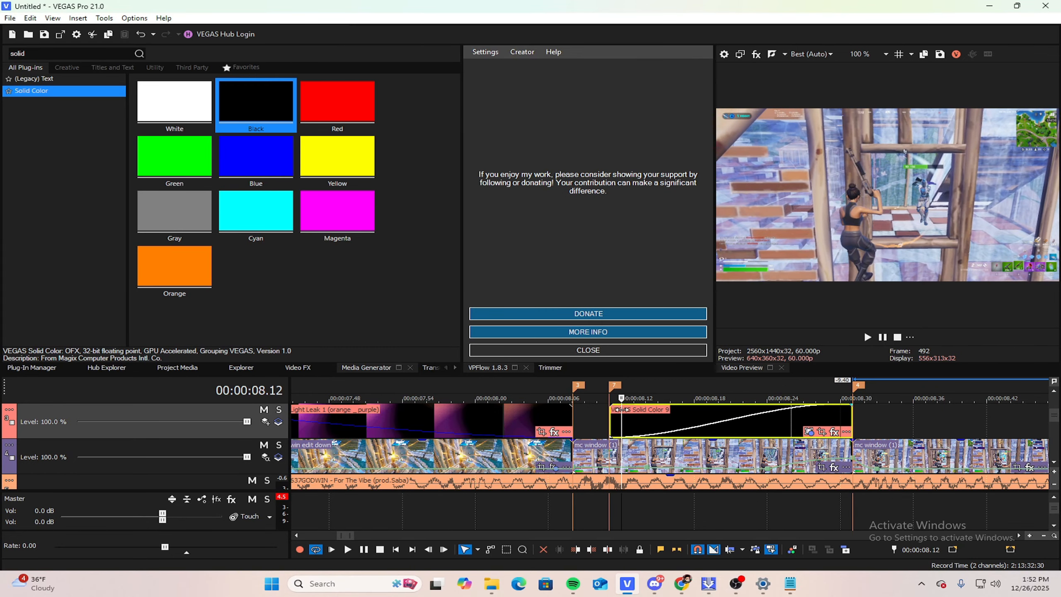
scroll(587, 424, down, 3)
scroll(670, 419, up, 2)
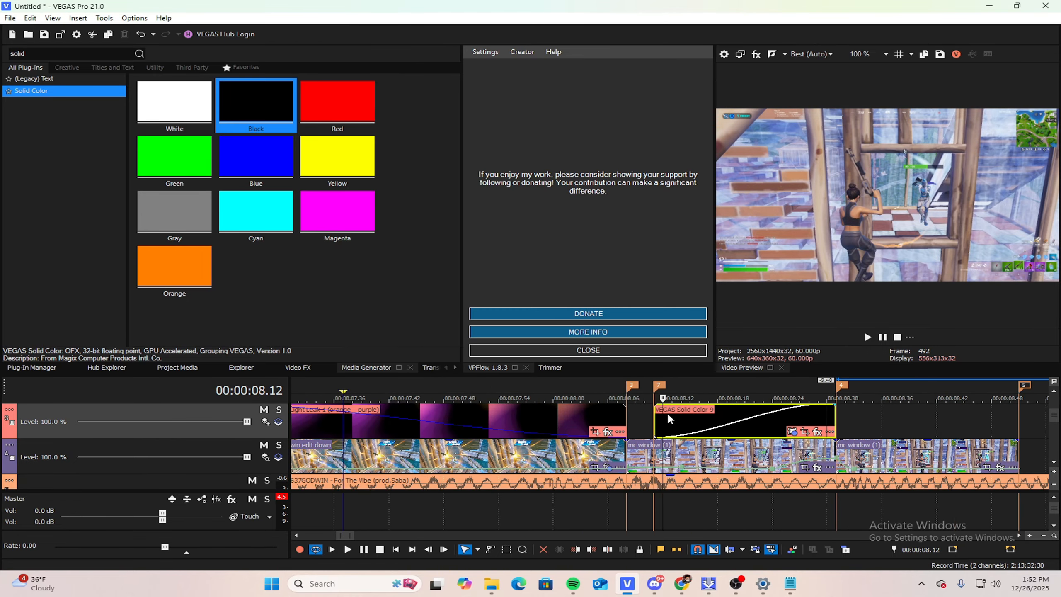
scroll(661, 416, down, 4)
Step: Insert a new video track directly above the gameplay track
right_click(230, 446)
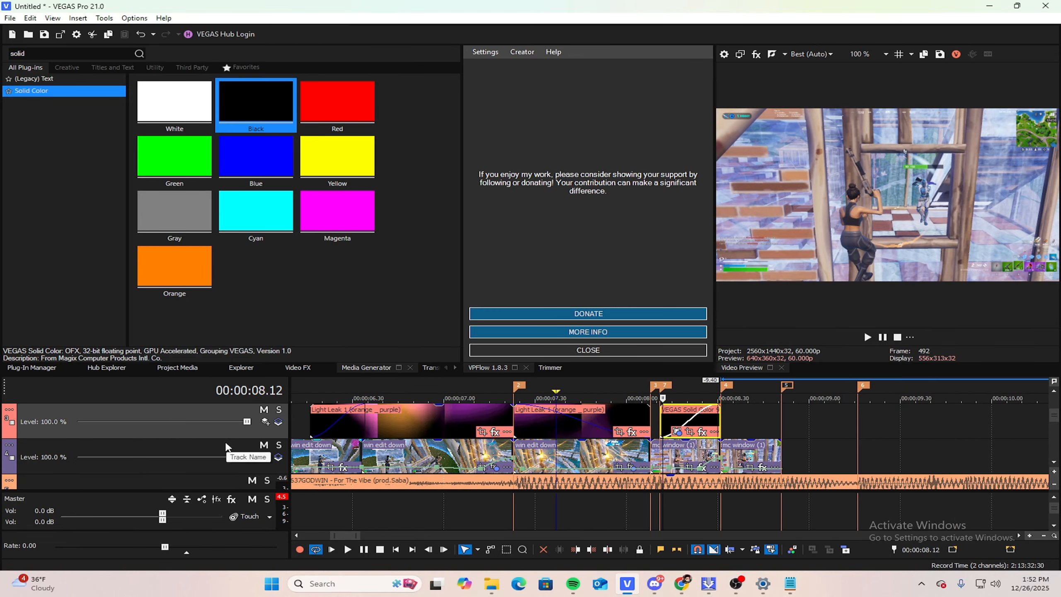
click(199, 452)
click(402, 455)
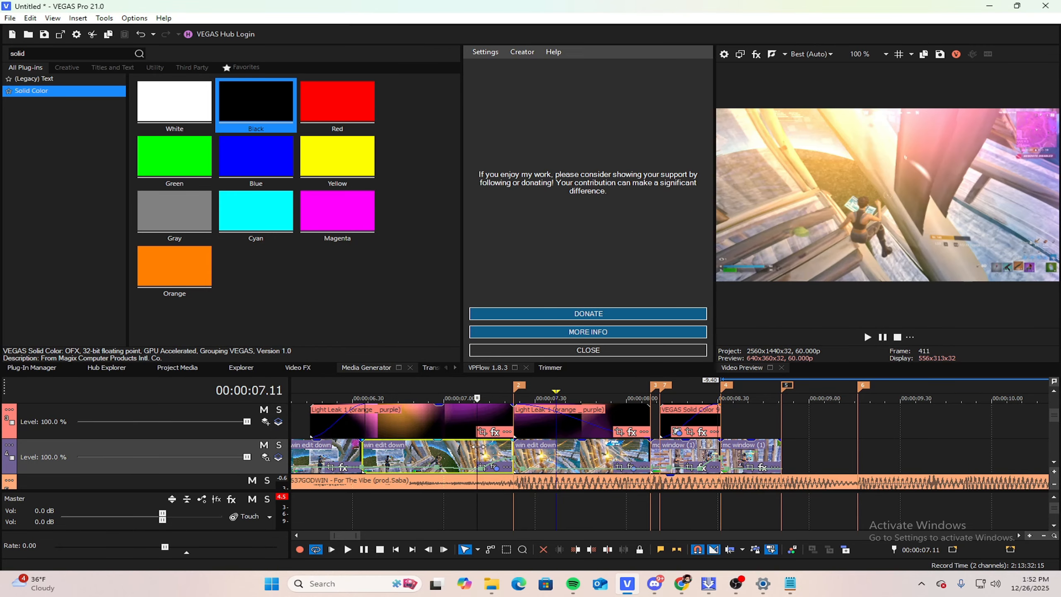
right_click(191, 444)
click(240, 283)
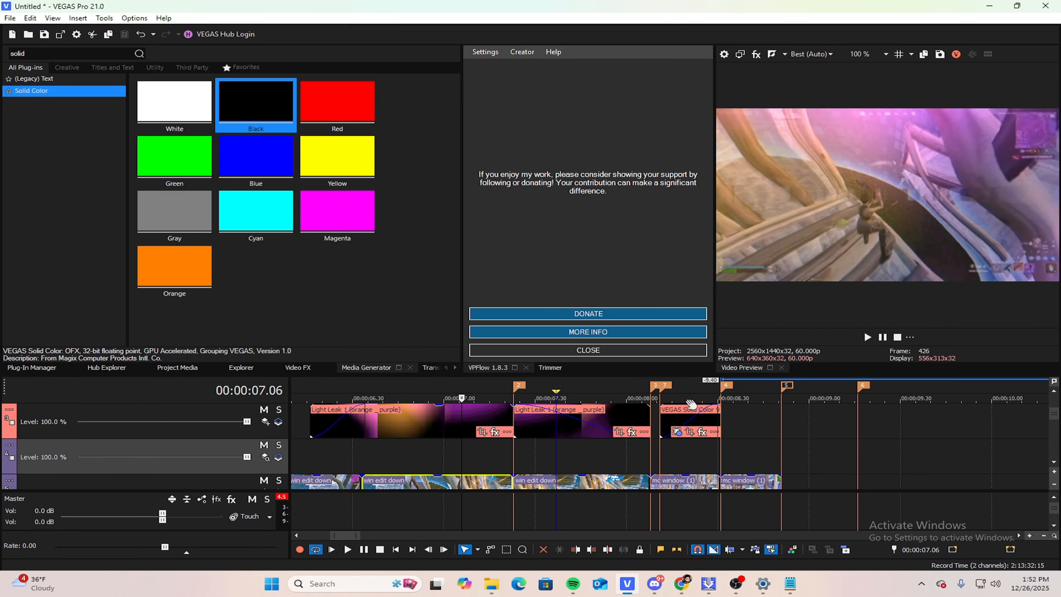
Step: Move the black solid event down onto the new empty track, keeping it between markers 7 and 4, and scrub over it
scroll(748, 417, up, 5)
scroll(760, 417, down, 6)
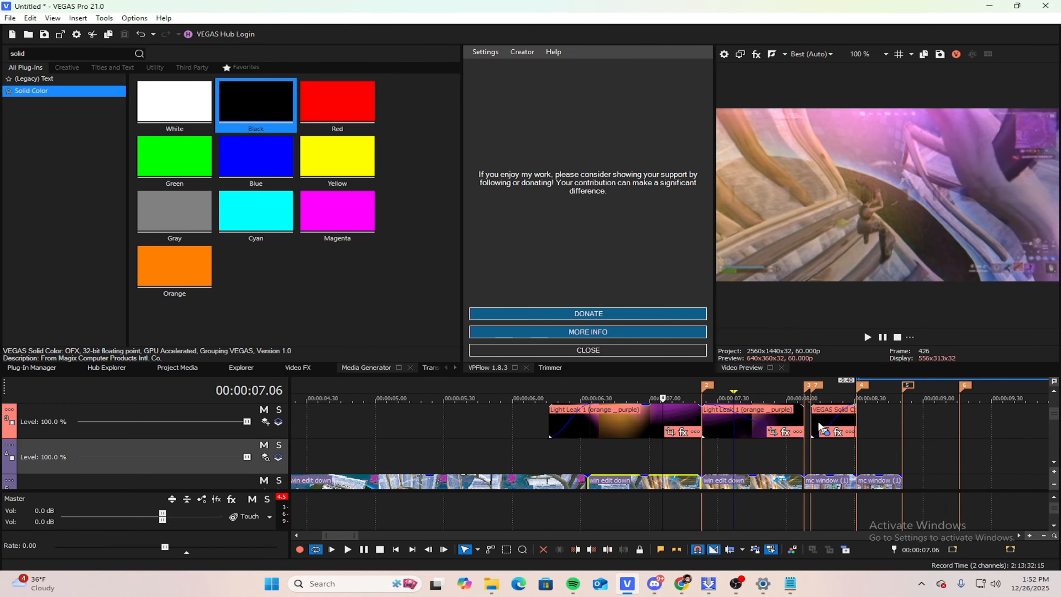
click(826, 424)
scroll(868, 421, up, 6)
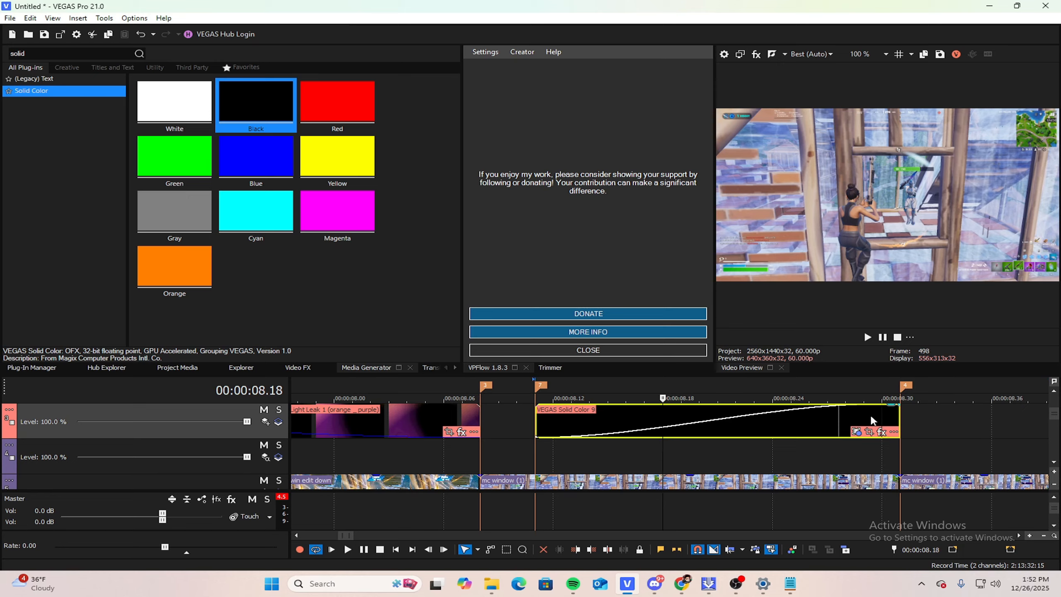
drag(871, 413, 882, 463)
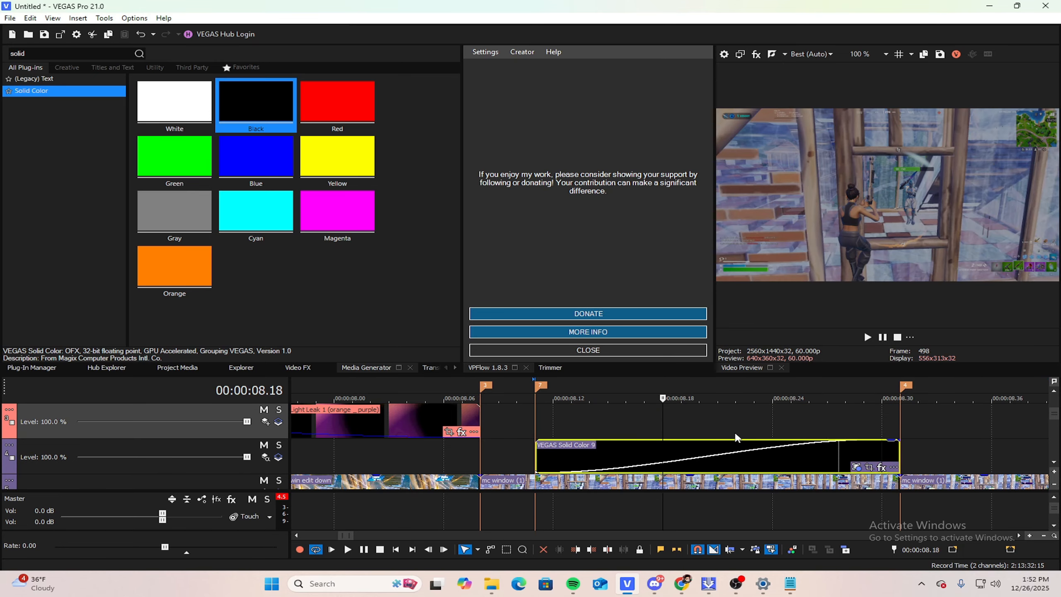
scroll(670, 419, down, 4)
mouse_move(664, 417)
mouse_down()
mouse_move(705, 418)
mouse_move(651, 419)
mouse_up()
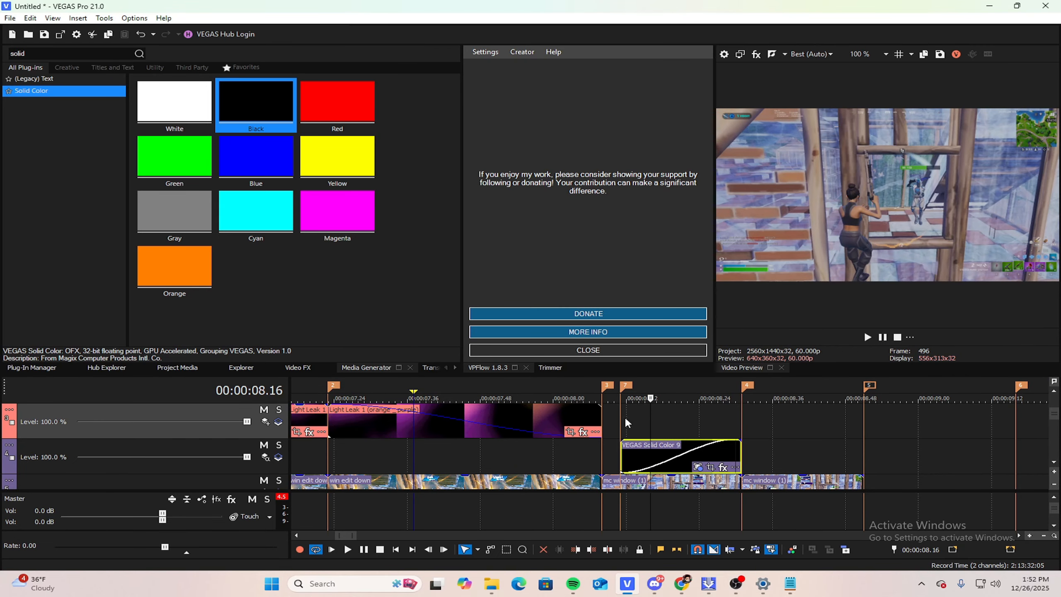
scroll(602, 422, down, 1)
scroll(615, 456, up, 1)
scroll(706, 460, up, 1)
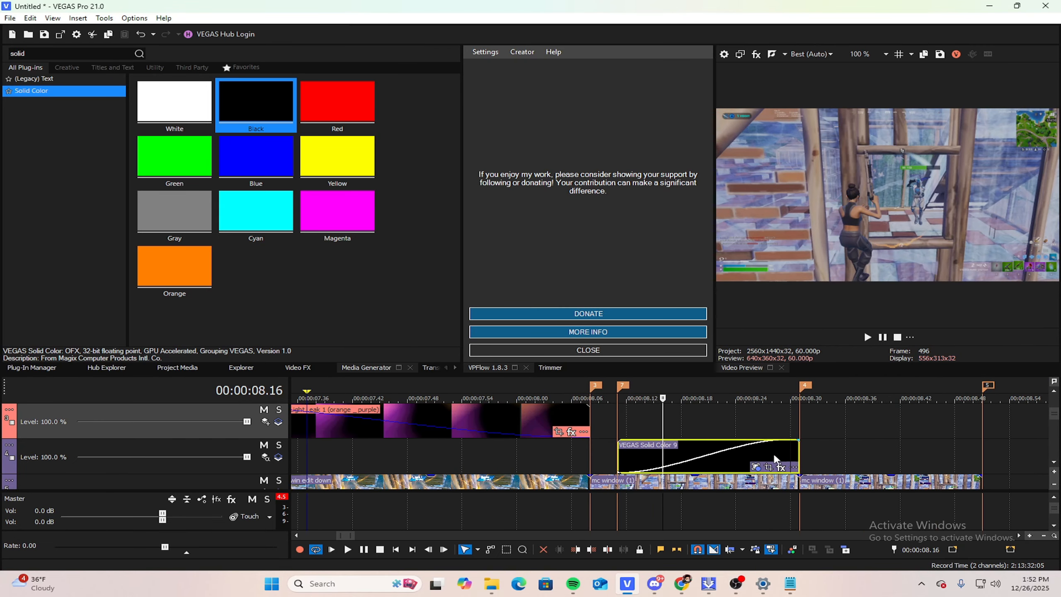
Step: Move the black solid event up to the light leak track for comparison and return it to the new track between markers 7 and 4
drag(798, 456, 788, 422)
click(526, 455)
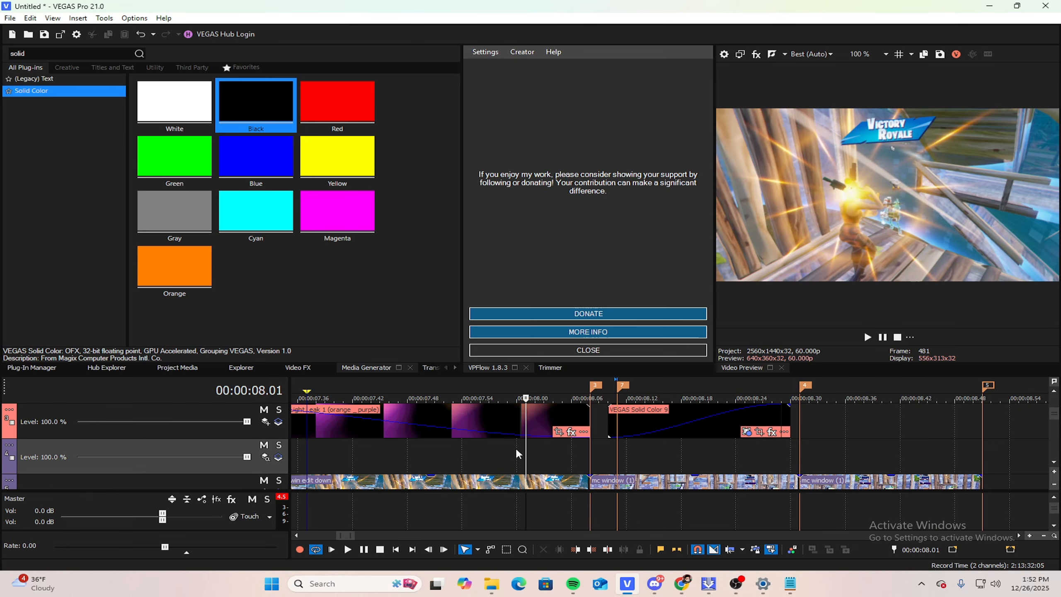
drag(524, 445, 708, 434)
click(656, 422)
scroll(661, 435, down, 3)
scroll(703, 420, up, 5)
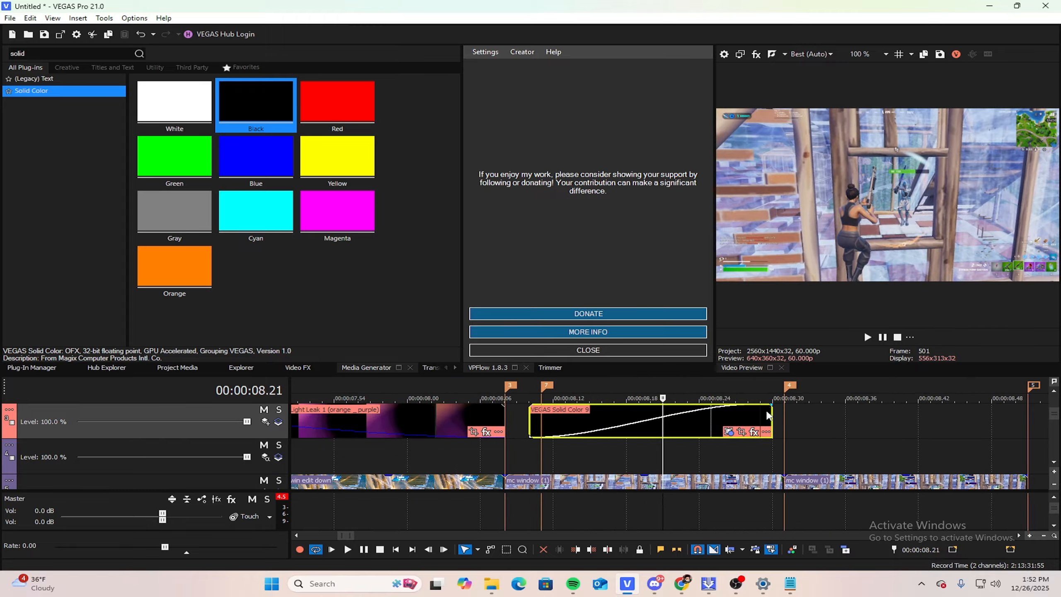
drag(766, 415, 771, 453)
scroll(771, 453, down, 4)
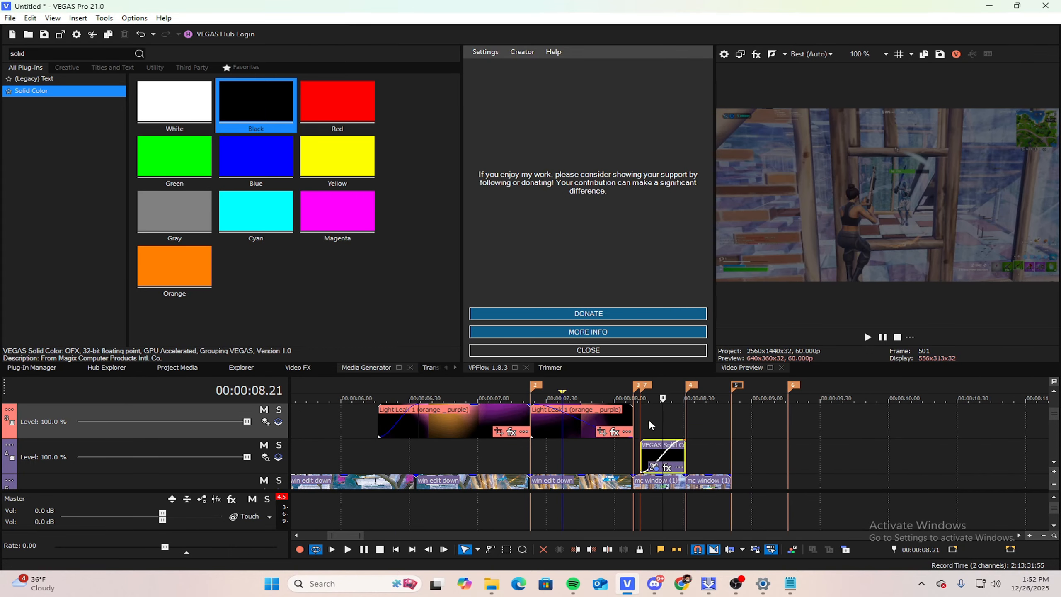
drag(658, 416, 416, 400)
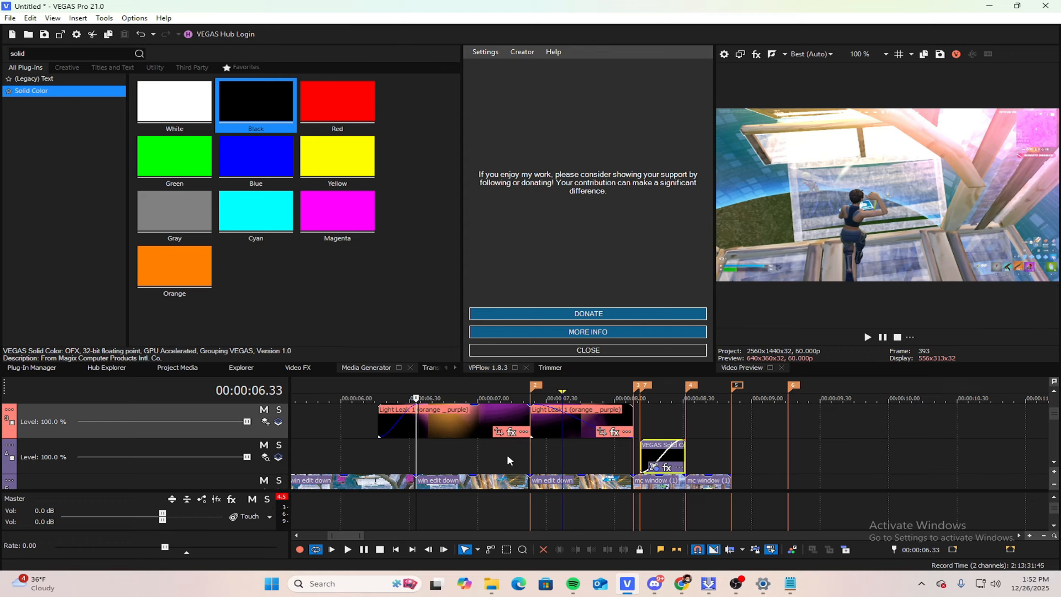
Step: Insert extra empty video tracks between the light leak track and the black solid's track
right_click(224, 445)
click(262, 277)
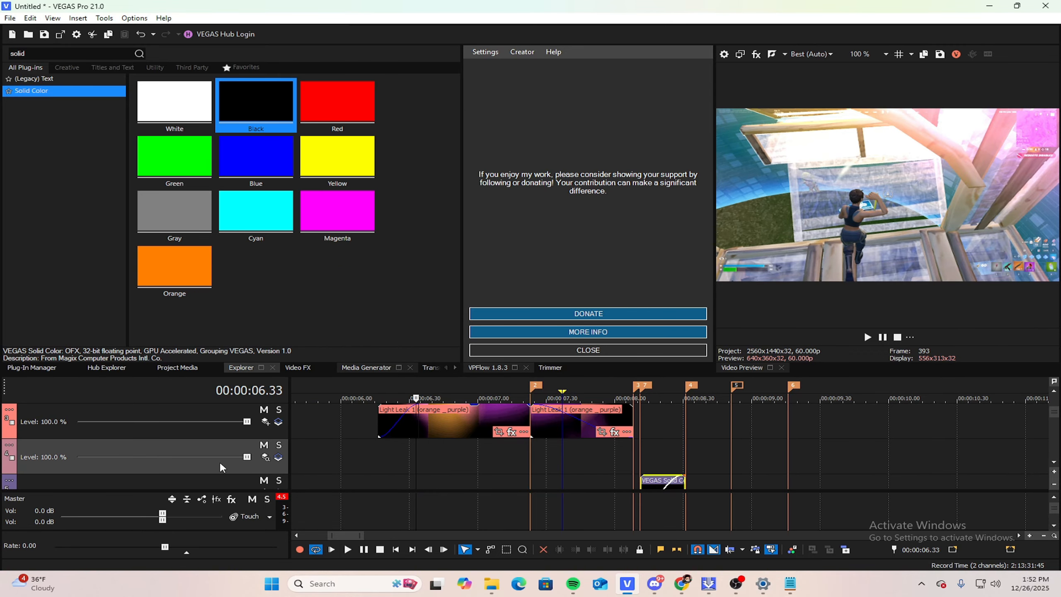
right_click(221, 446)
click(251, 277)
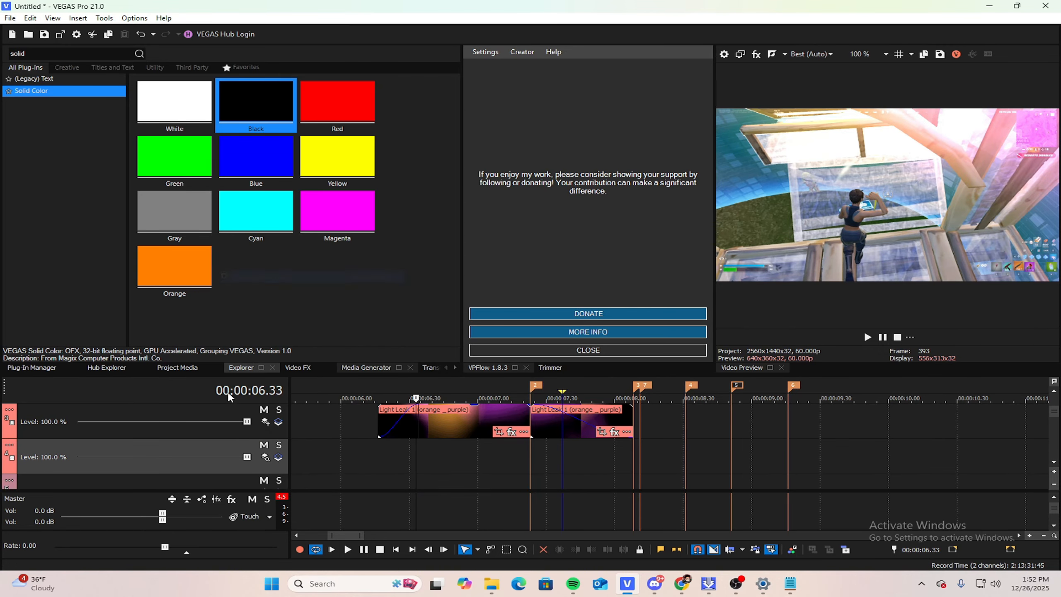
right_click(225, 449)
click(247, 288)
Step: Play back and scrub the section from marker 7 to marker 4 to check the fade to black
drag(1054, 408, 1054, 426)
click(645, 419)
scroll(821, 417, up, 2)
key(space)
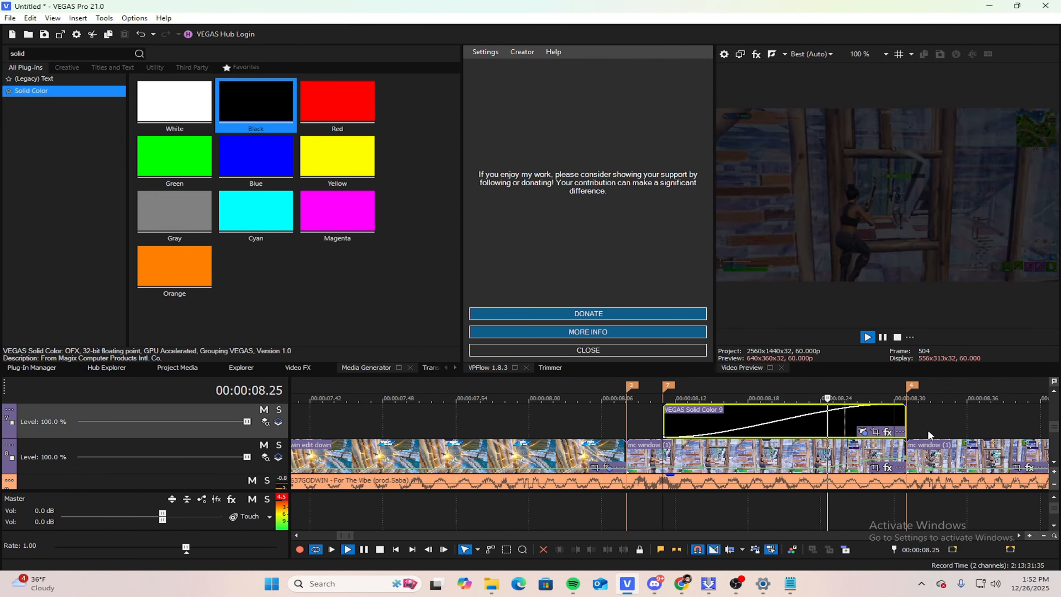
key(space)
key(space)
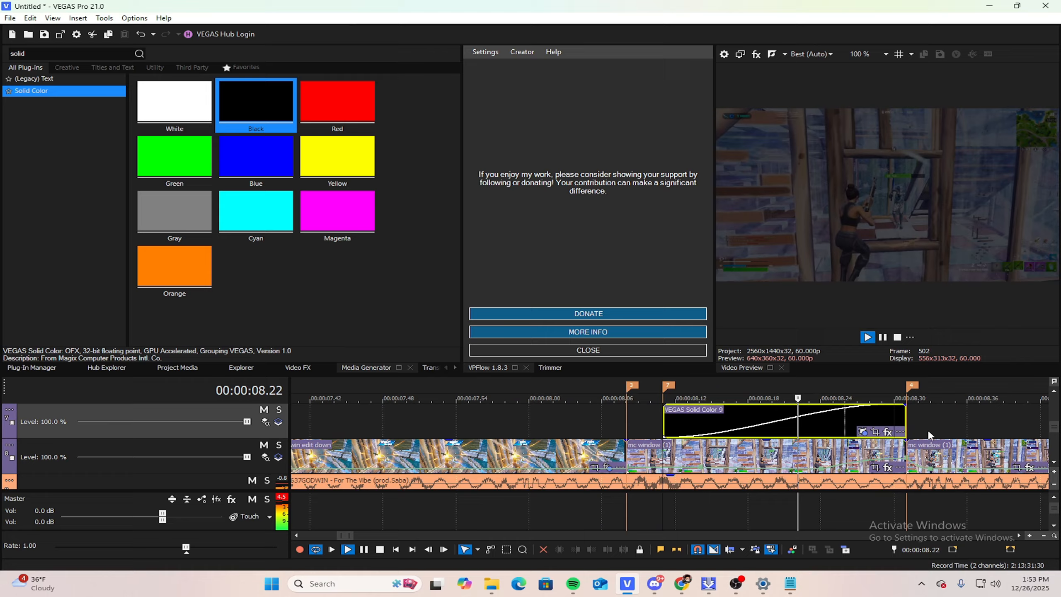
key(space)
scroll(927, 430, down, 3)
click(671, 417)
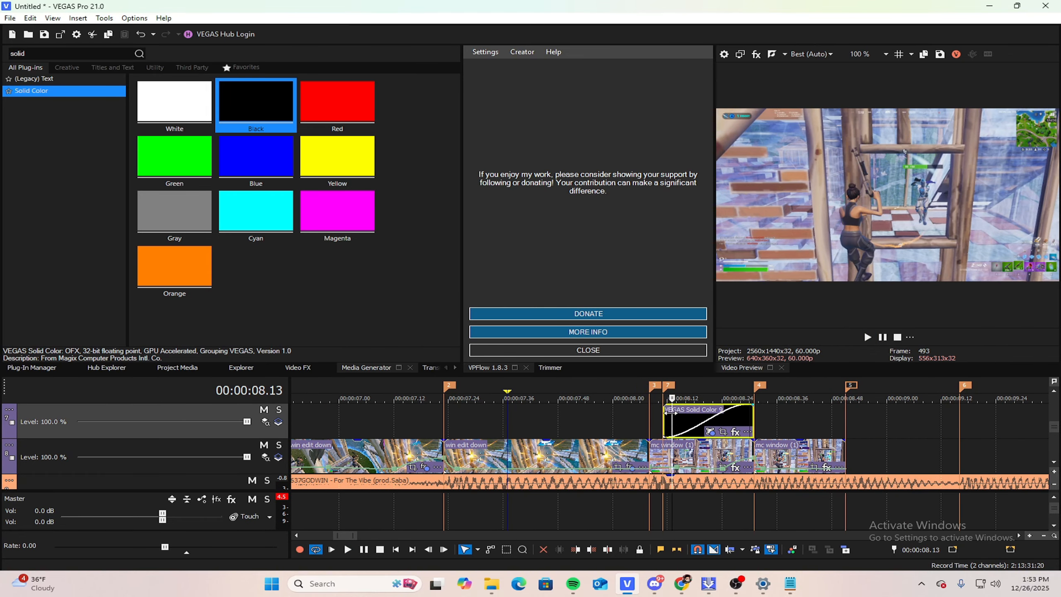
drag(672, 413, 754, 418)
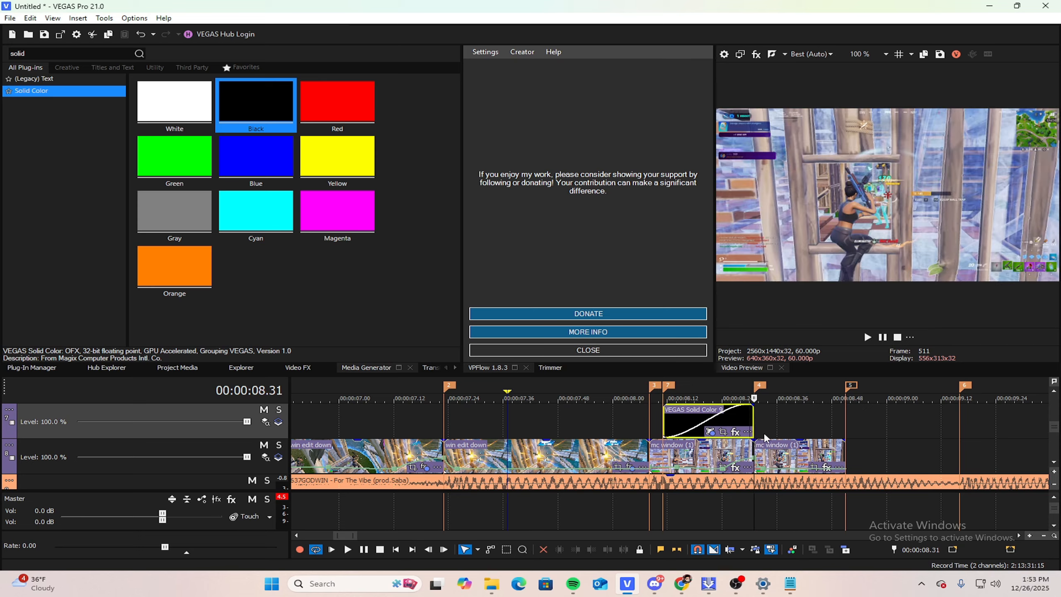
Step: Apply the [Apie] Impact 1 (Glow) filter package to the mc window clip that starts at marker 4
scroll(765, 445, up, 3)
click(764, 451)
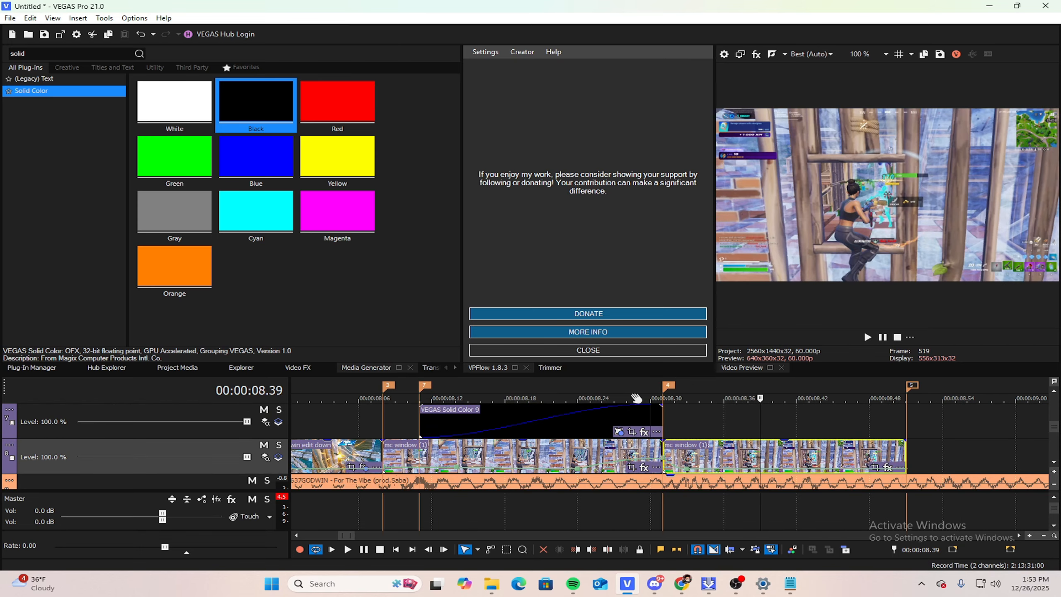
click(29, 370)
click(324, 454)
scroll(377, 455, down, 3)
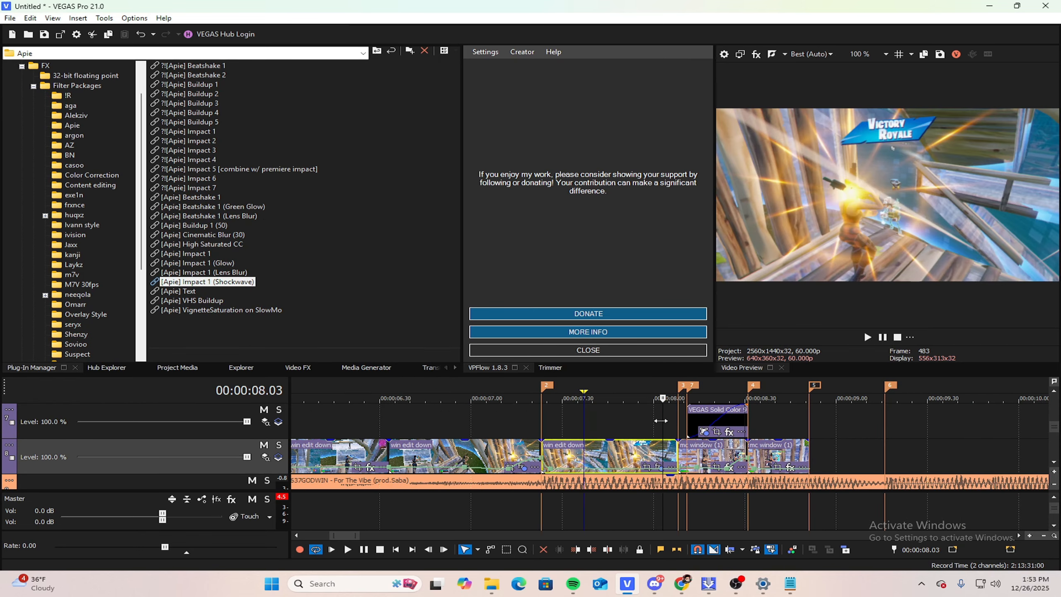
drag(661, 420, 714, 401)
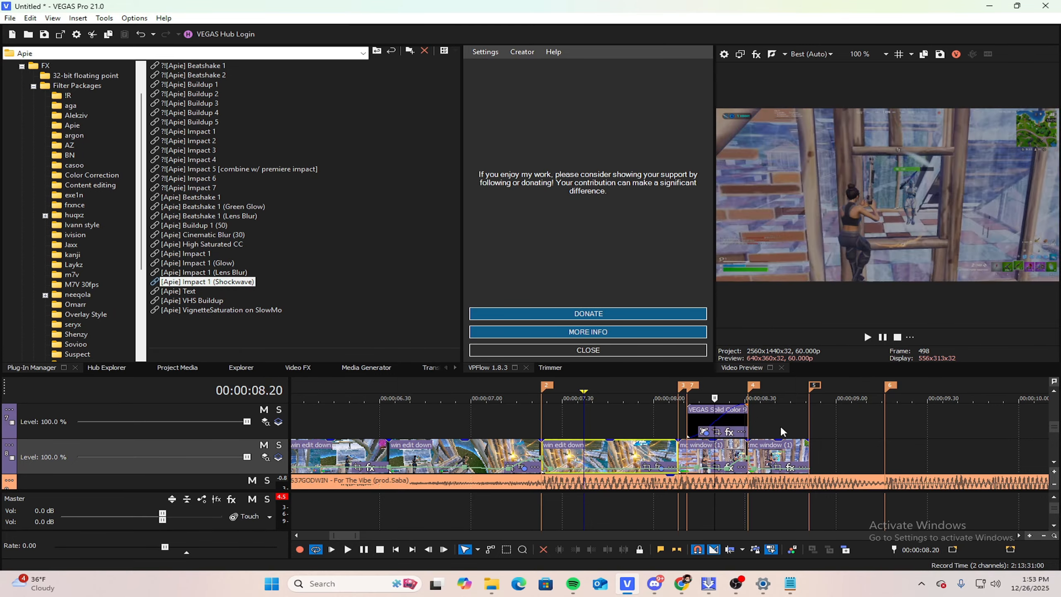
click(772, 454)
scroll(729, 422, up, 2)
scroll(825, 420, up, 2)
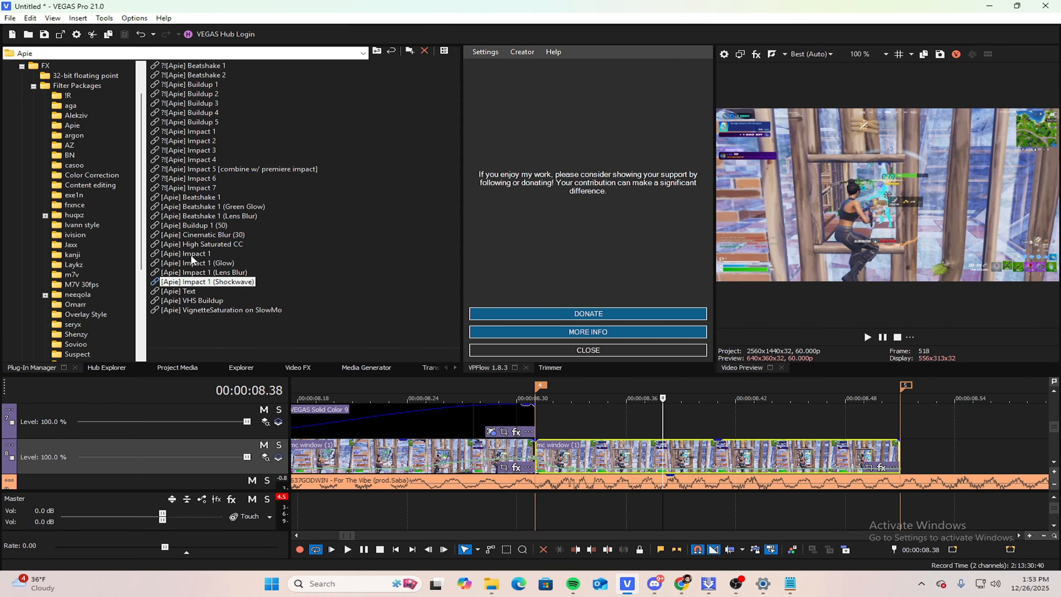
drag(208, 264, 423, 314)
drag(592, 398, 585, 448)
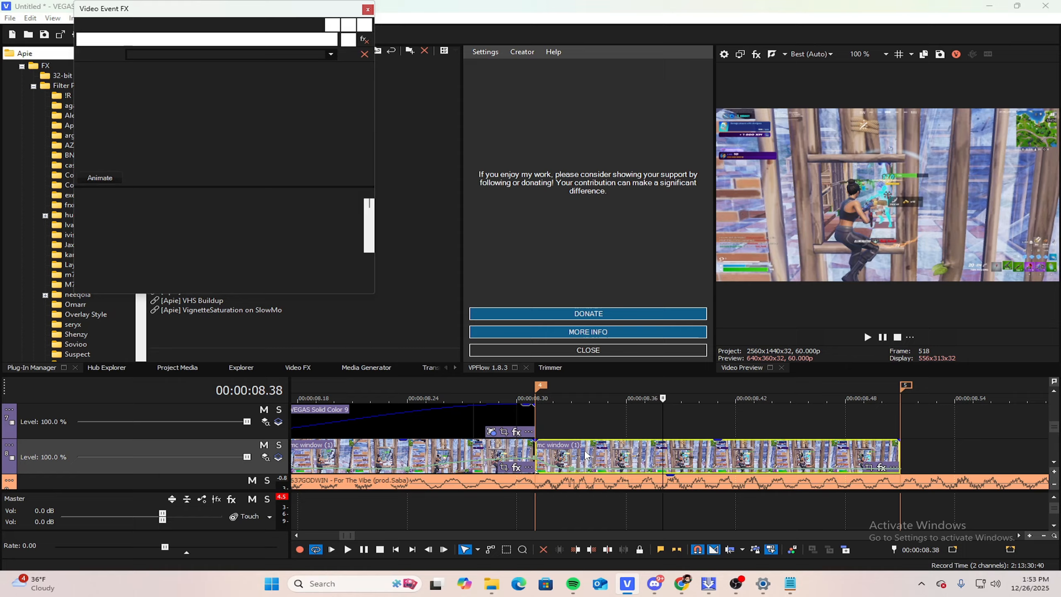
click(379, 12)
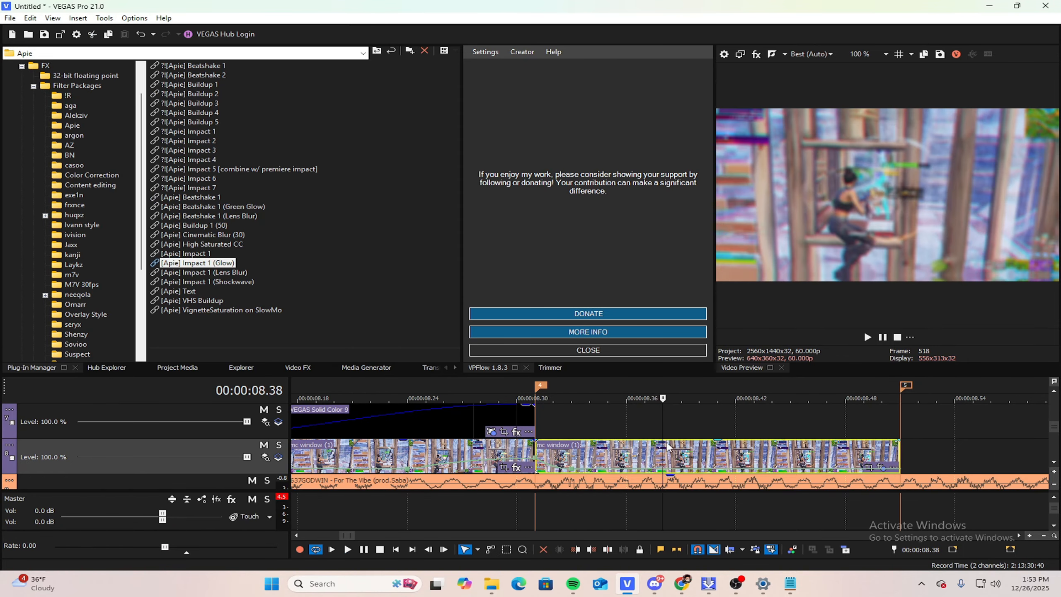
Step: Play back the fade to black and the glow impact across marker 4 to check their timing
drag(662, 424, 327, 409)
key(space)
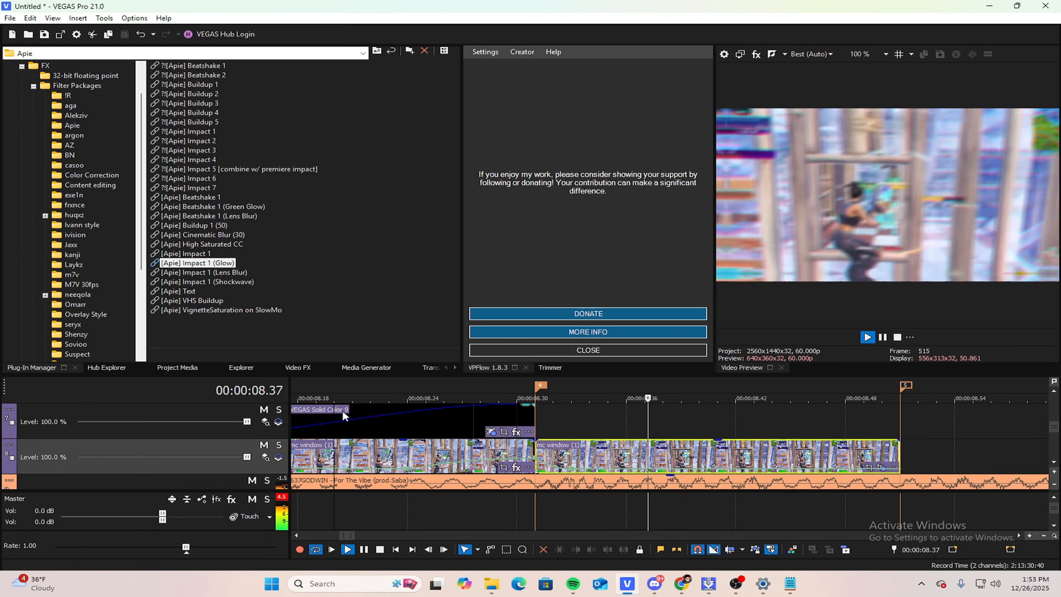
key(space)
key(space)
key(space)
scroll(367, 412, down, 3)
key(space)
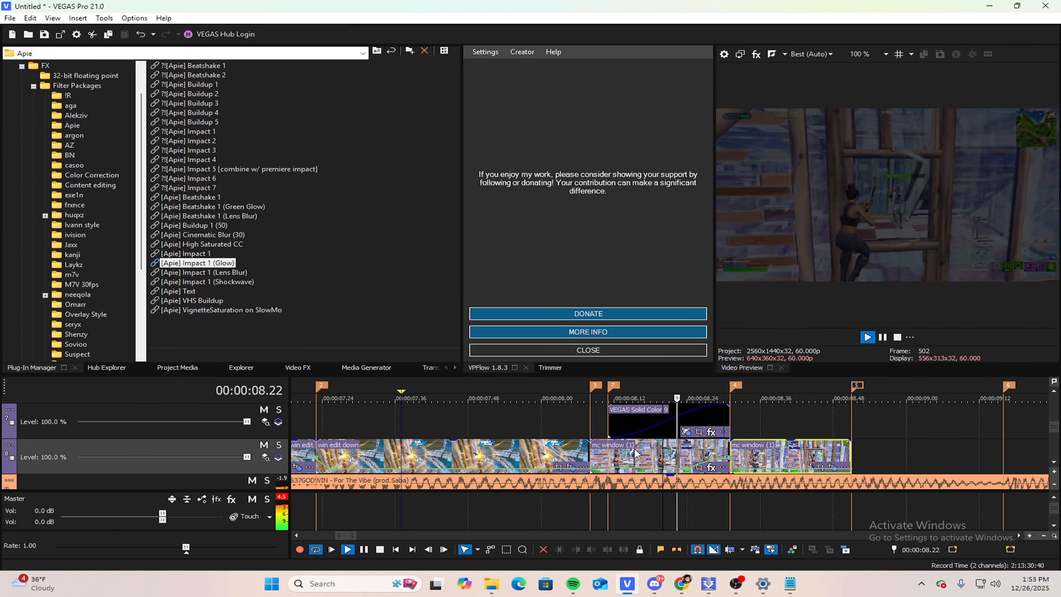
key(space)
click(565, 425)
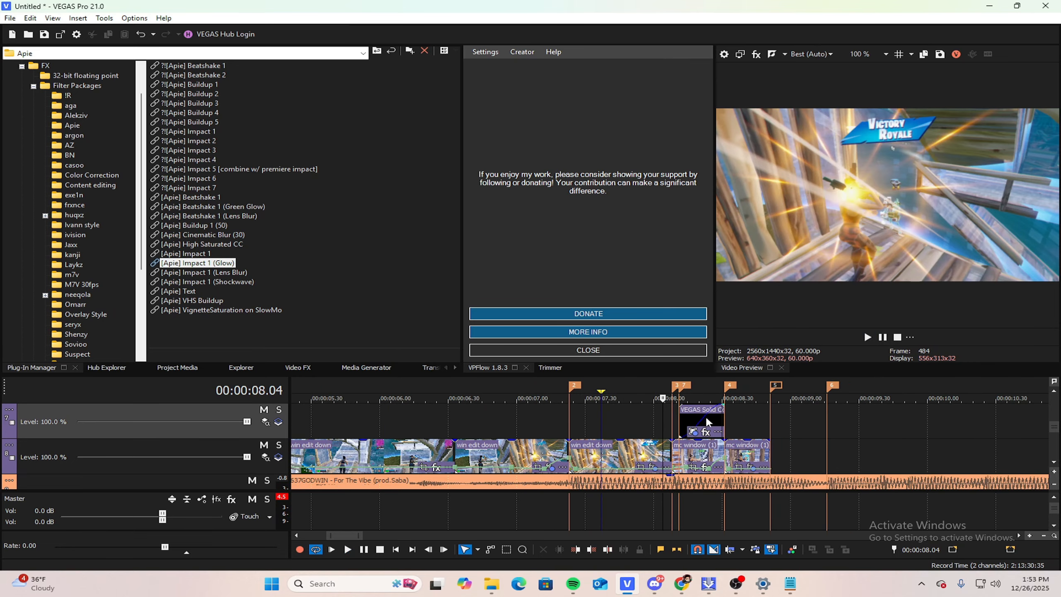
click(724, 418)
scroll(727, 417, up, 3)
key(space)
key(space)
scroll(585, 421, down, 5)
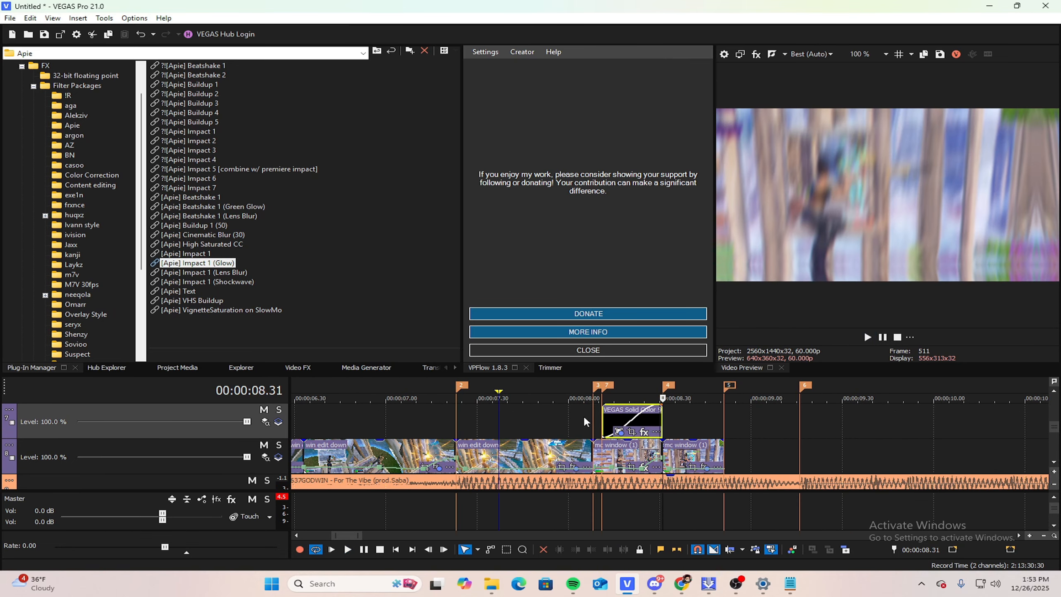
Step: Place the playhead at the start of the first mc window clip and show the Transitions folder of the filter packages
click(586, 430)
scroll(618, 423, up, 4)
click(680, 415)
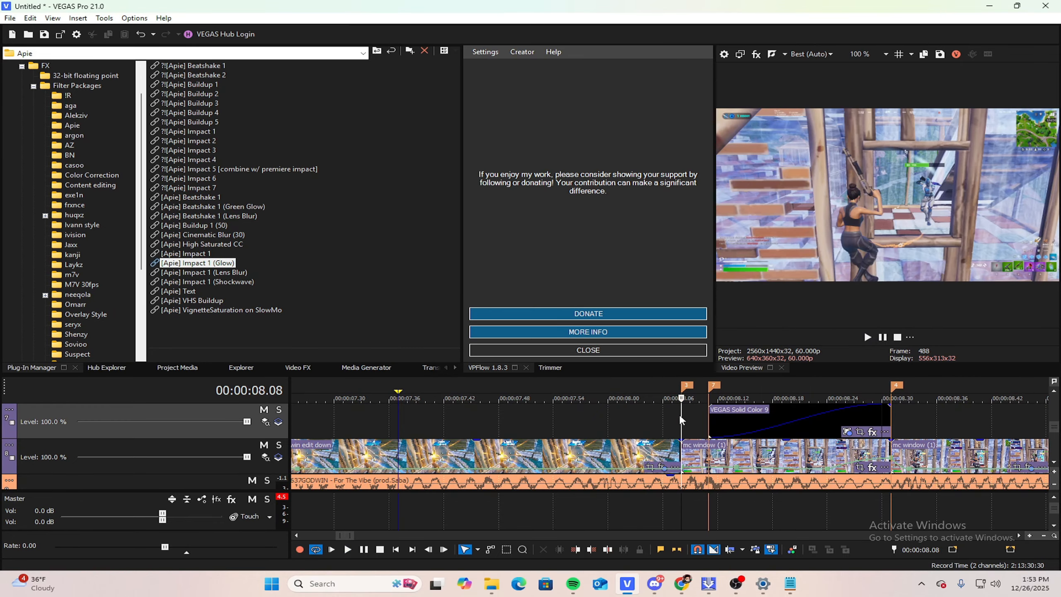
click(701, 411)
drag(703, 411, 683, 406)
scroll(81, 168, down, 2)
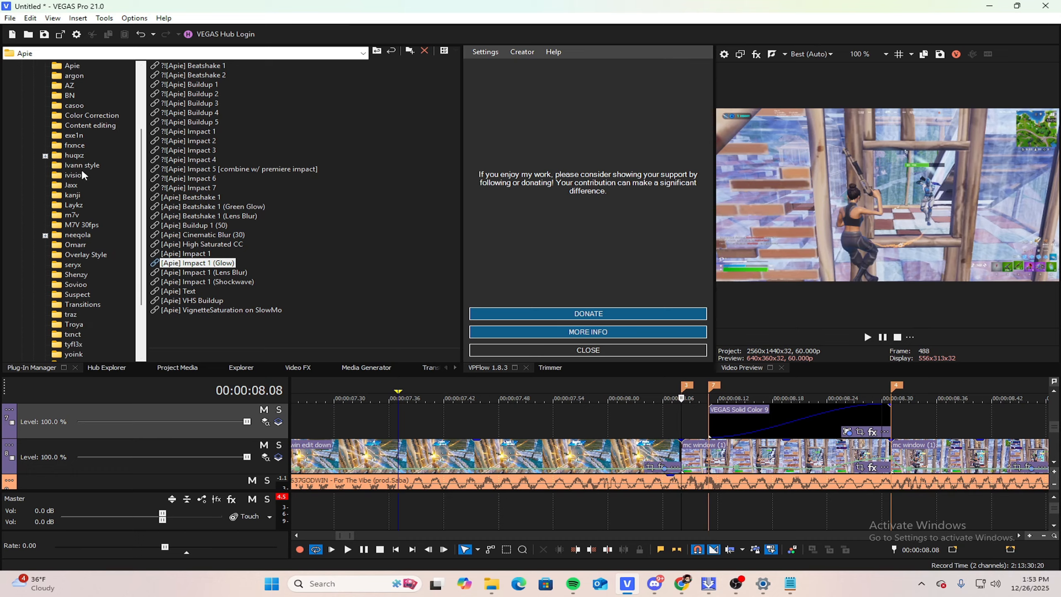
scroll(82, 168, up, 2)
click(70, 85)
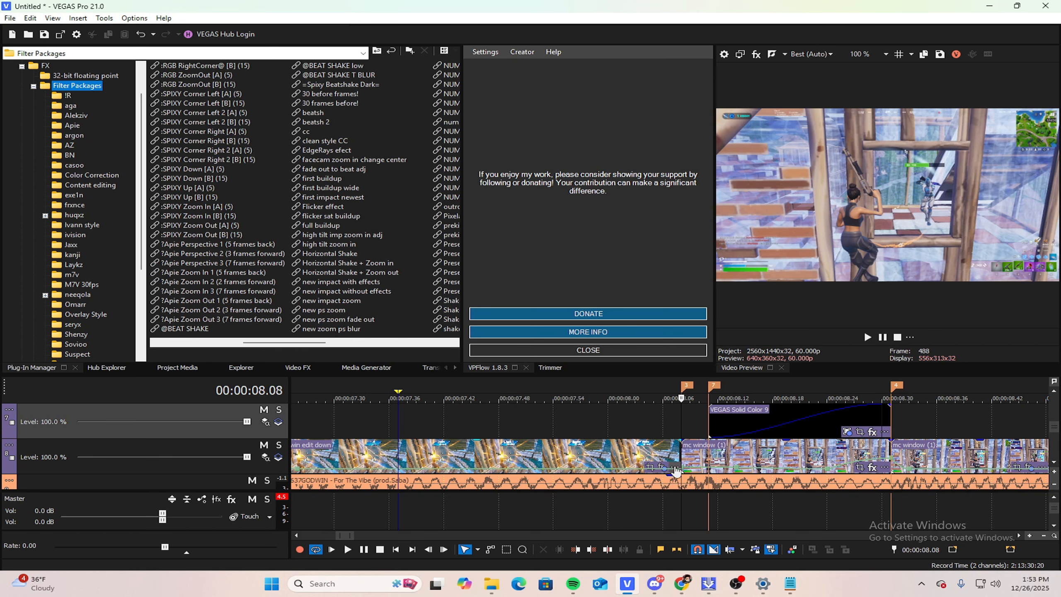
scroll(391, 272, down, 2)
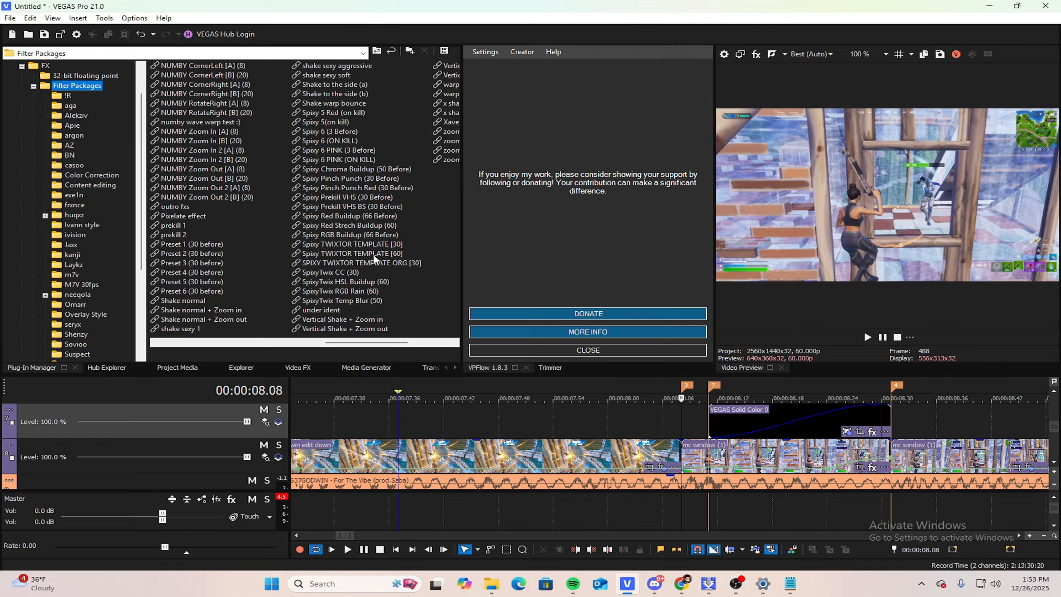
scroll(74, 190, down, 1)
scroll(90, 131, up, 1)
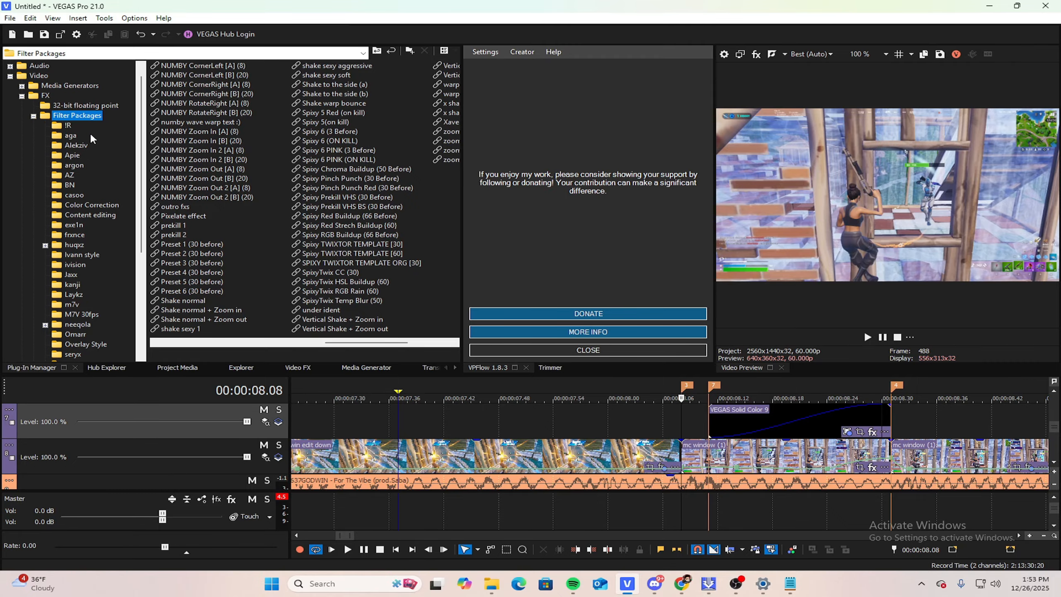
scroll(89, 186, down, 3)
scroll(93, 200, down, 2)
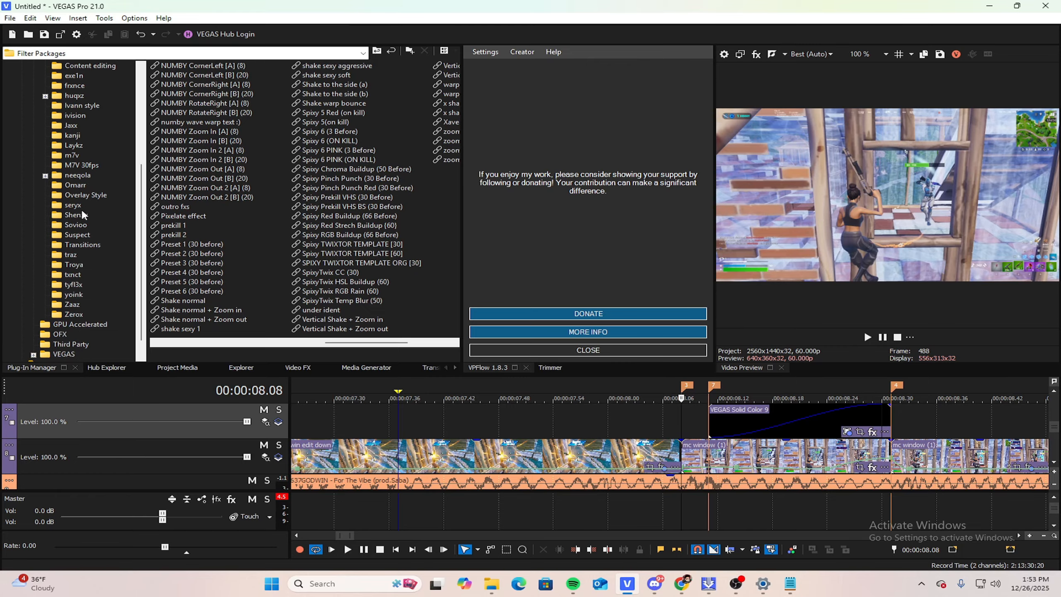
scroll(86, 207, up, 4)
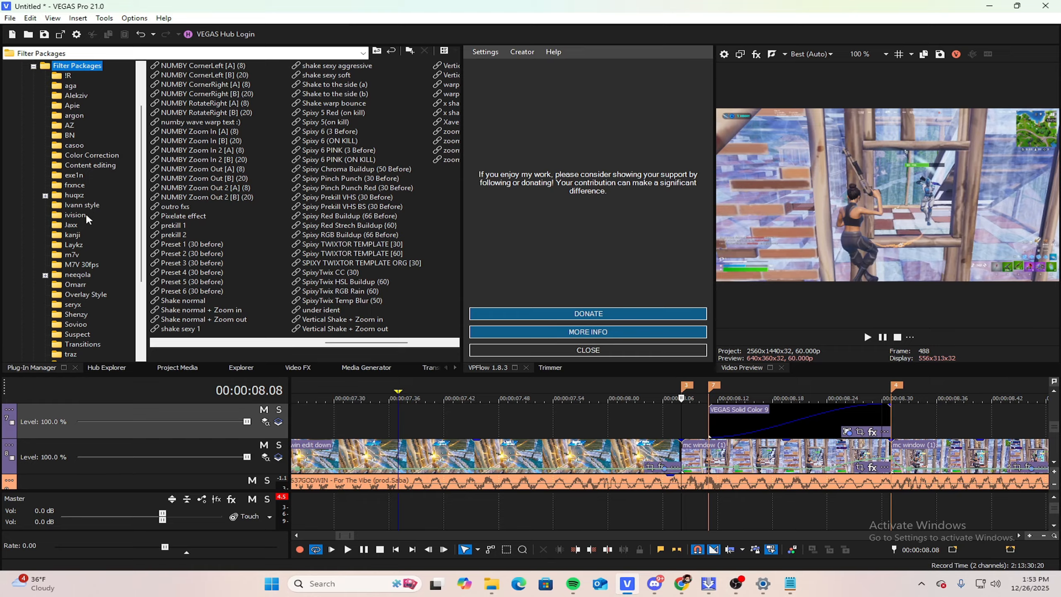
scroll(75, 190, down, 3)
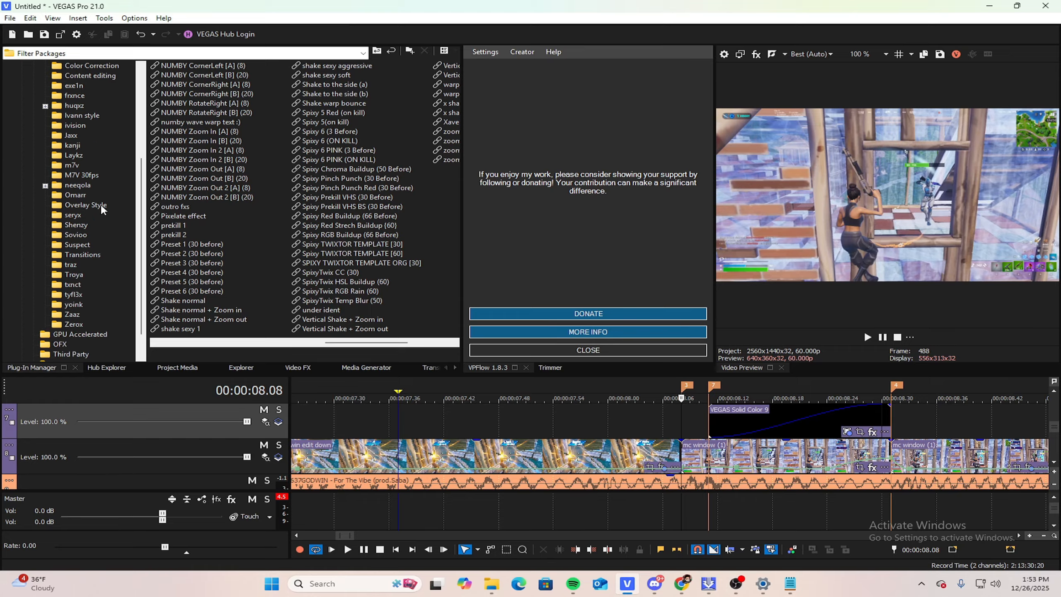
click(83, 255)
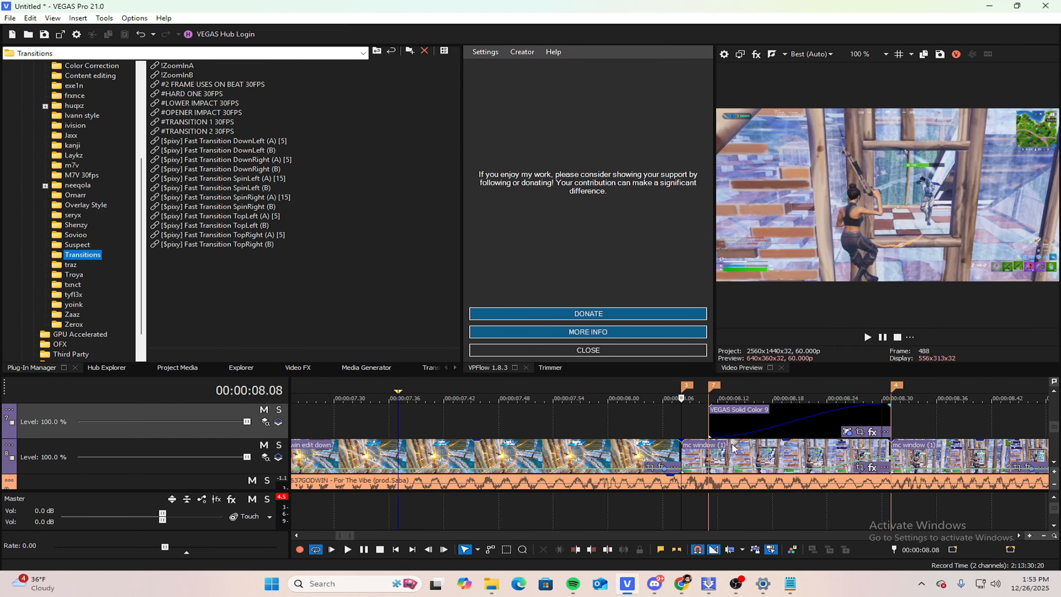
Step: Split the win edit down clip 15 frames before marker 2
scroll(729, 460, down, 3)
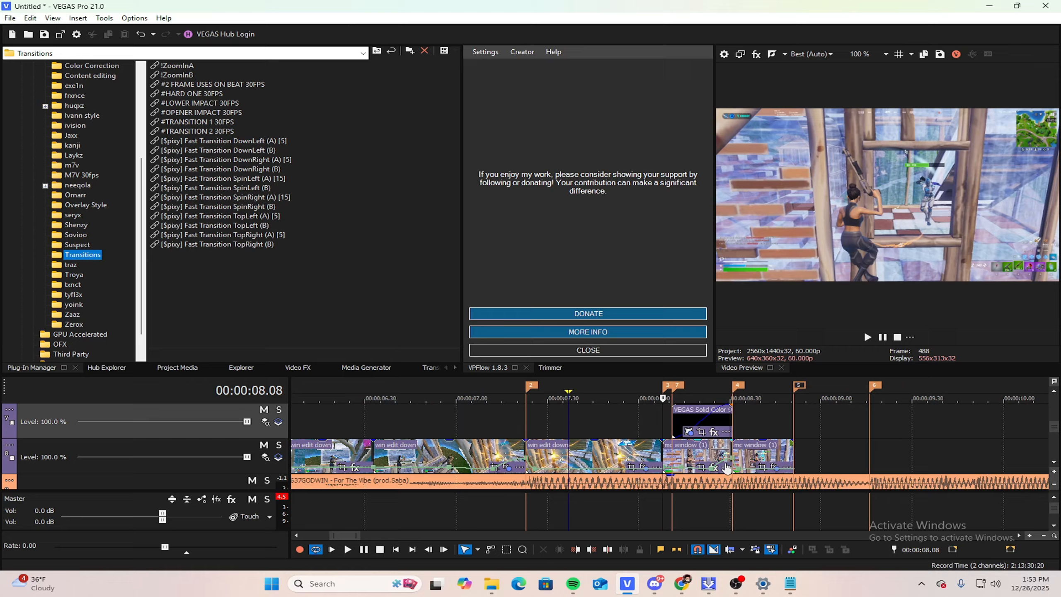
click(527, 444)
scroll(846, 430, up, 4)
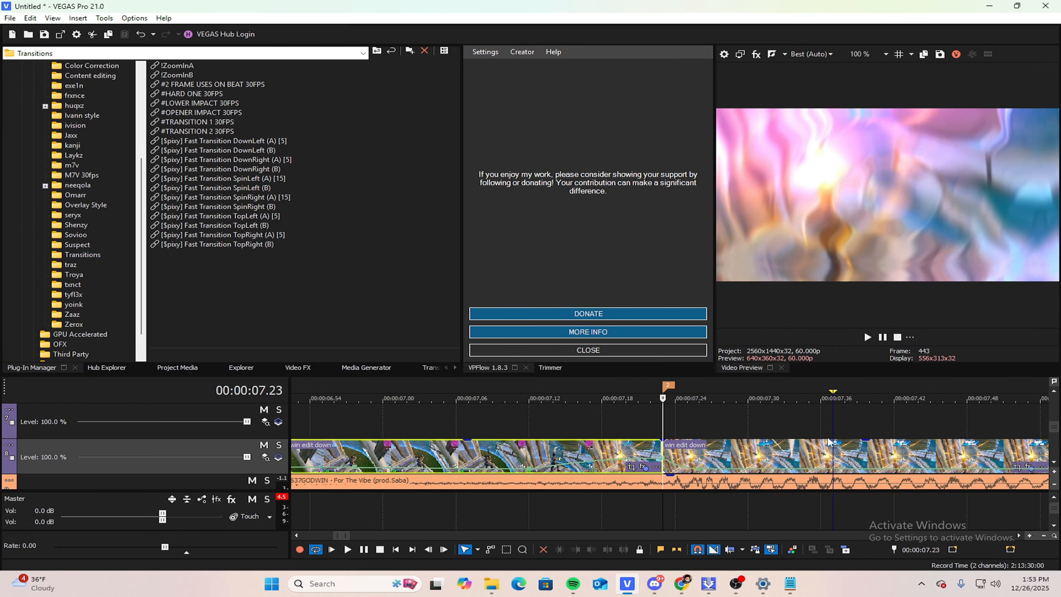
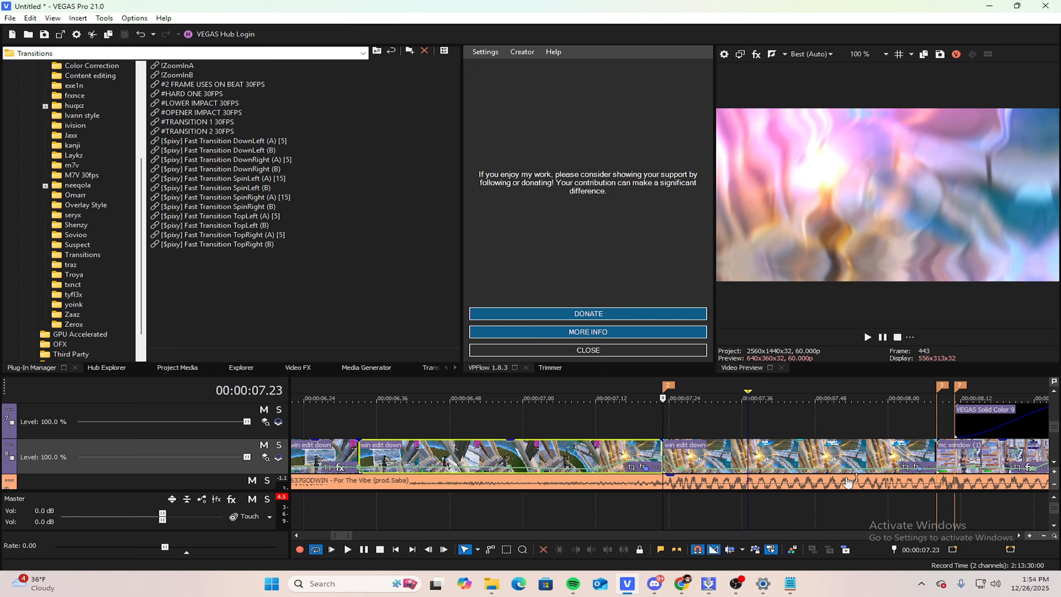
click(921, 550)
key(BackSpace)
key(Return)
key(s)
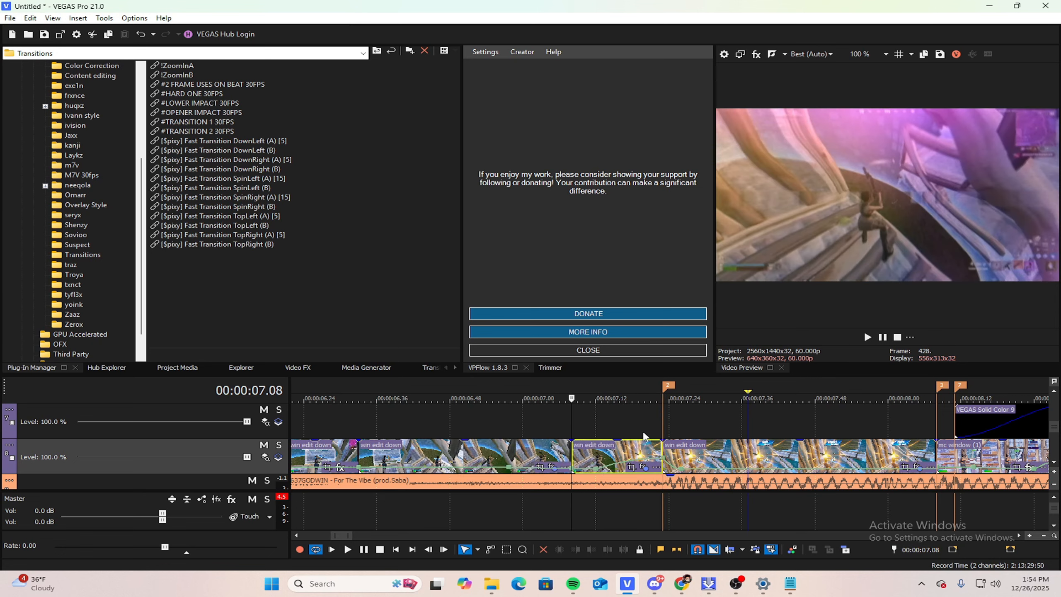
Step: Step back frame by frame from marker 2 to the split to check the 15-frame distance
click(661, 421)
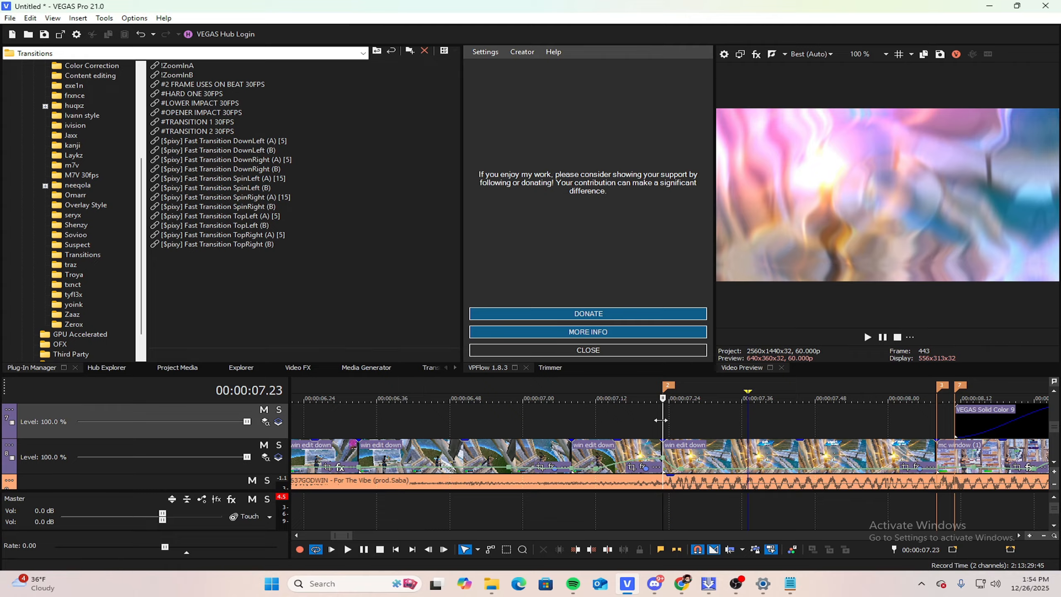
key(Left)
key(Left)
key(Left)
key(Left)
key(Left)
key(Left)
key(Left)
key(Left)
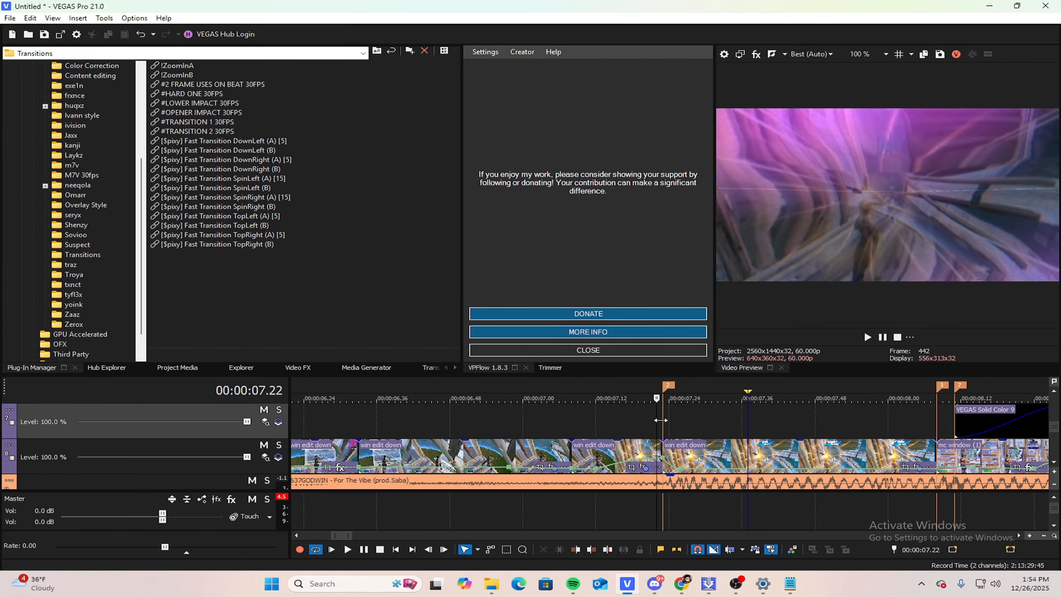
key(Left)
key(Left)
key(Left)
key(Left)
key(Left)
key(Left)
key(Left)
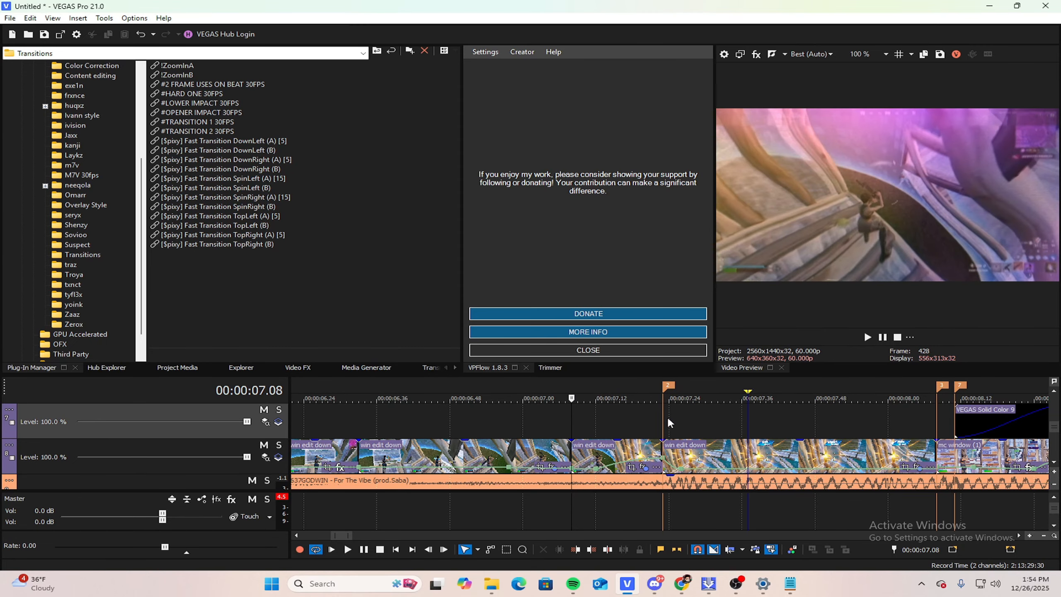
Step: Step frame by frame from the split past marker 2, and check the frames around the marker
click(589, 413)
key(Right)
key(Right)
key(Right)
key(Right)
key(Right)
key(Right)
key(Right)
key(Right)
key(Right)
key(Right)
key(Right)
key(Right)
key(Right)
key(Right)
key(Right)
key(Right)
key(Right)
key(Right)
key(Right)
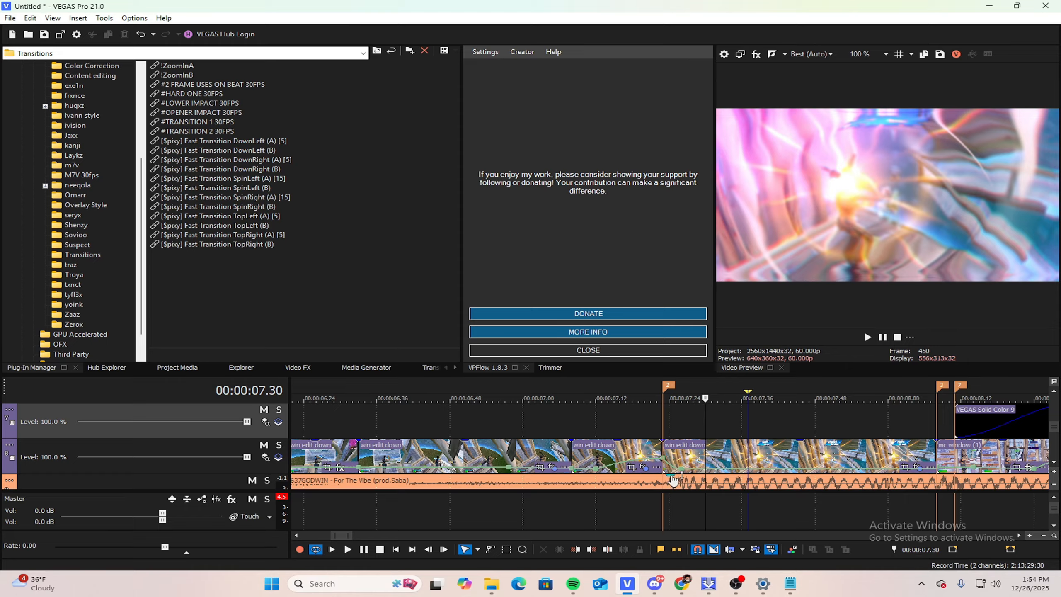
click(667, 421)
scroll(728, 420, up, 3)
key(Left)
key(Left)
key(Left)
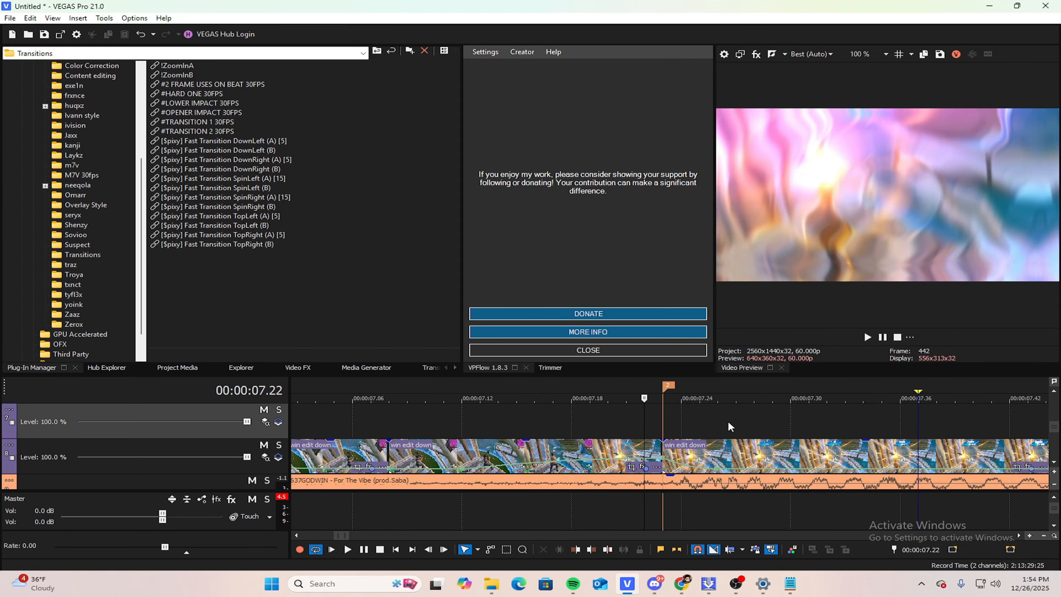
click(659, 428)
scroll(748, 417, down, 3)
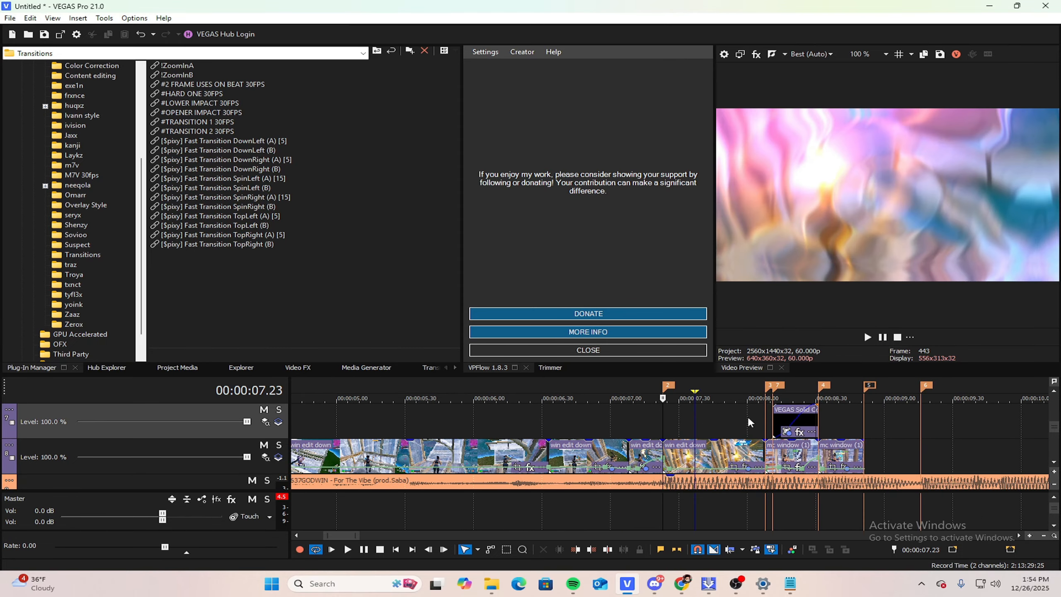
Step: Apply the [$pixy] Fast Transition SpinRight (A) [15] package to the 15-frame win edit down clip before marker 2
click(822, 445)
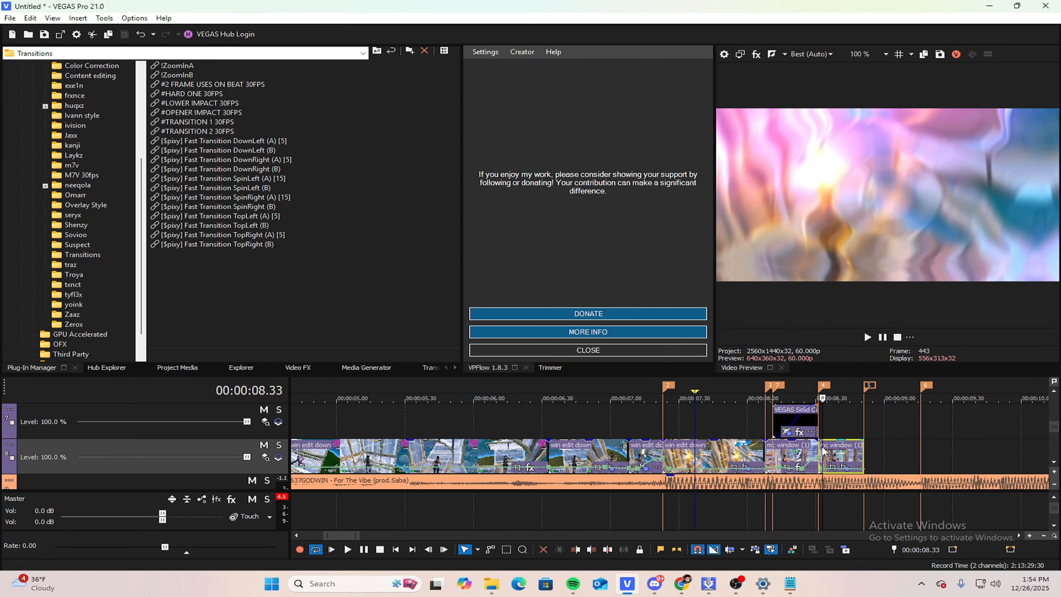
click(659, 417)
click(637, 454)
scroll(638, 453, up, 3)
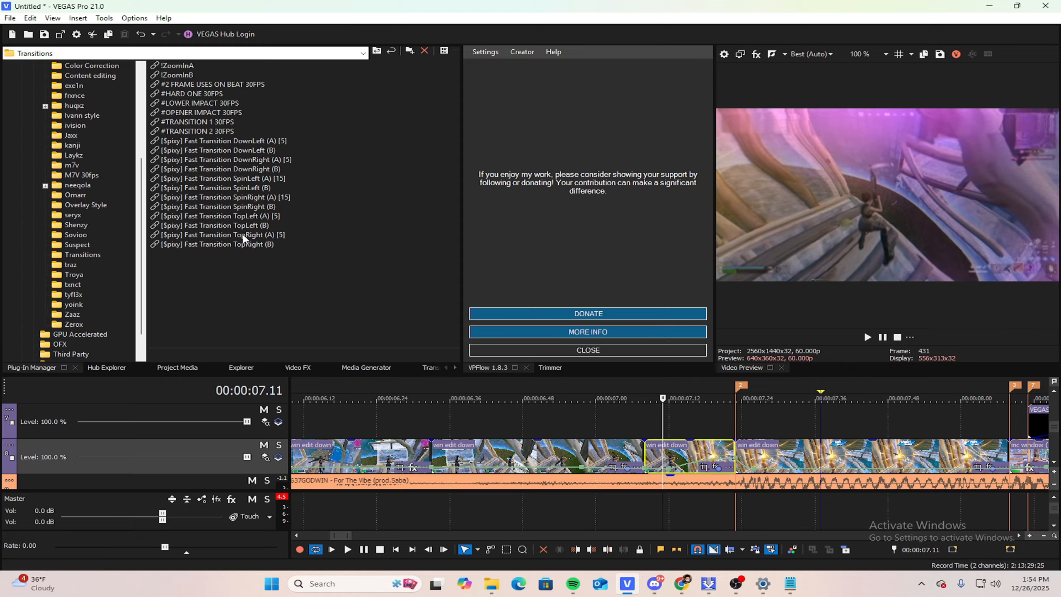
drag(203, 239, 222, 242)
click(301, 214)
drag(236, 202, 700, 444)
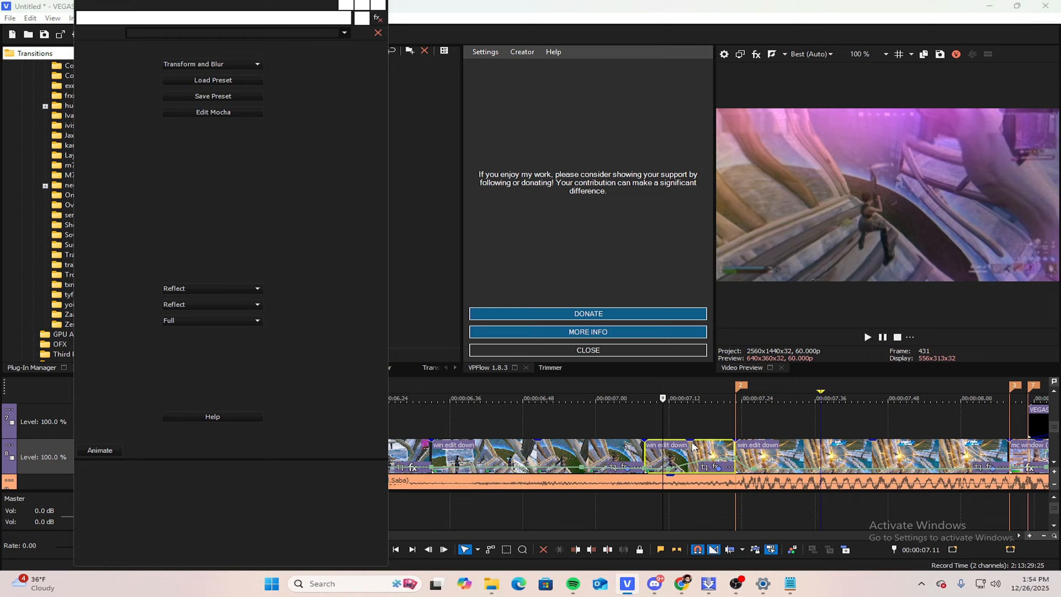
drag(662, 414, 635, 408)
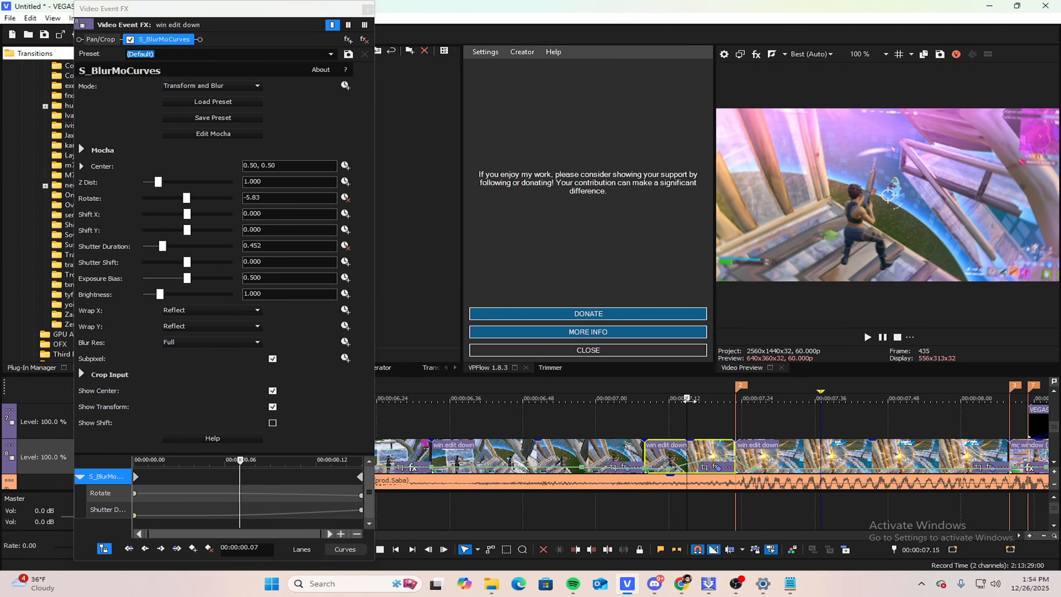
click(368, 9)
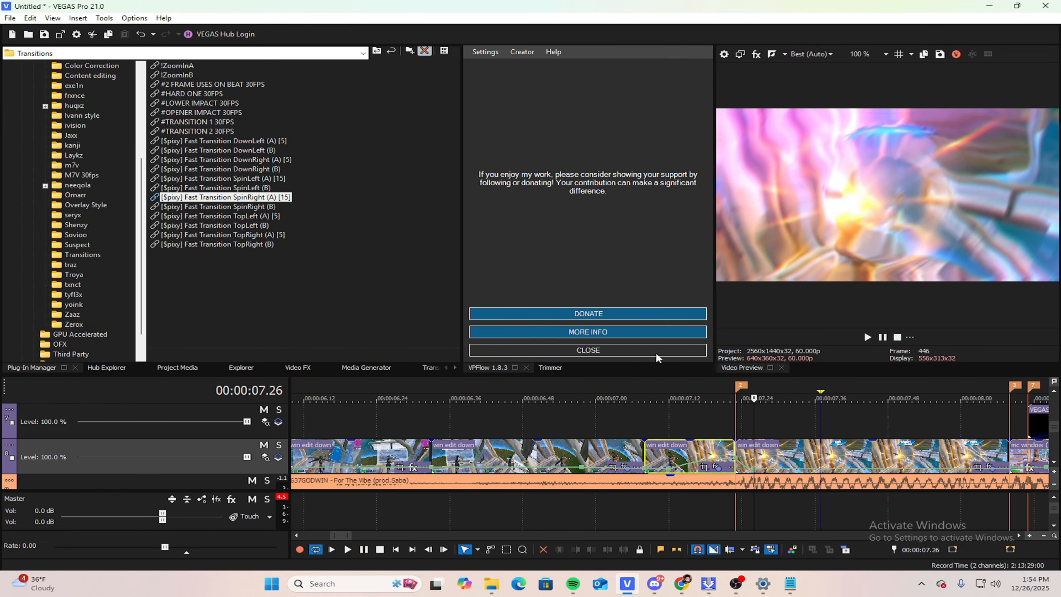
click(734, 420)
click(922, 549)
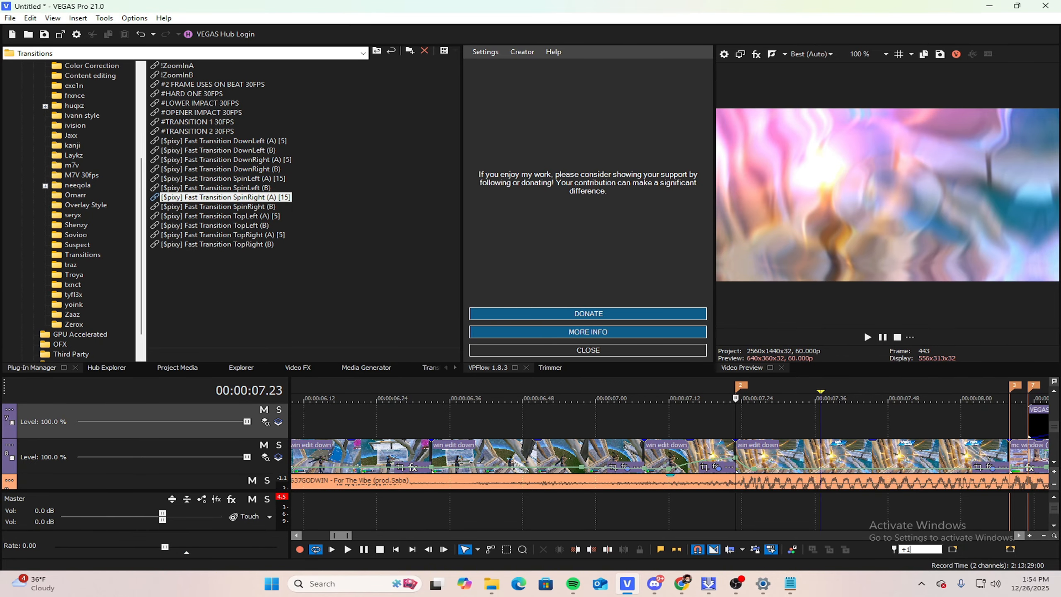
text(+15)
key(Return)
scroll(803, 418, up, 2)
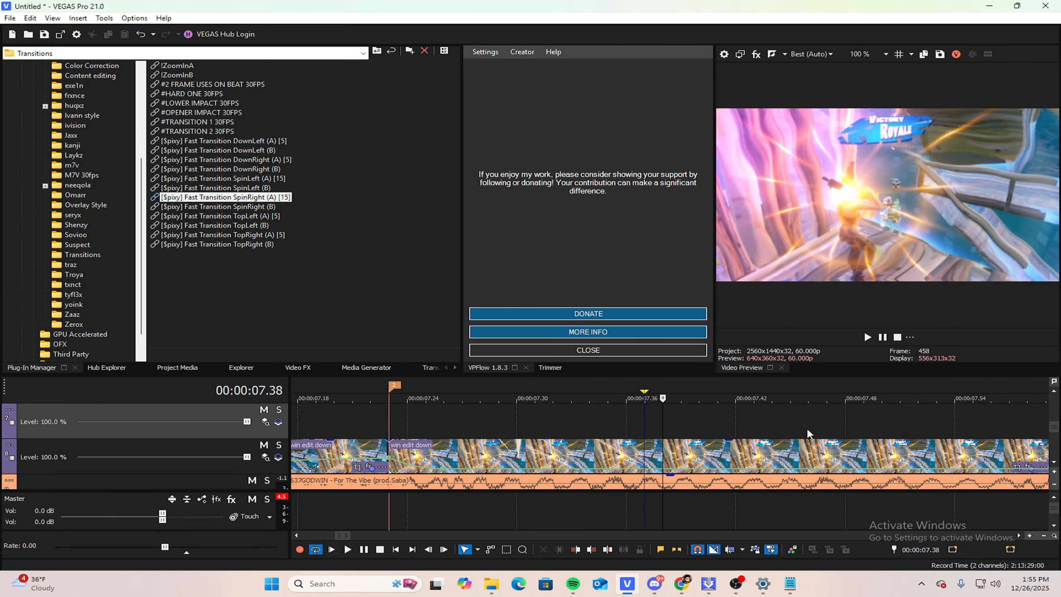
scroll(769, 448, down, 2)
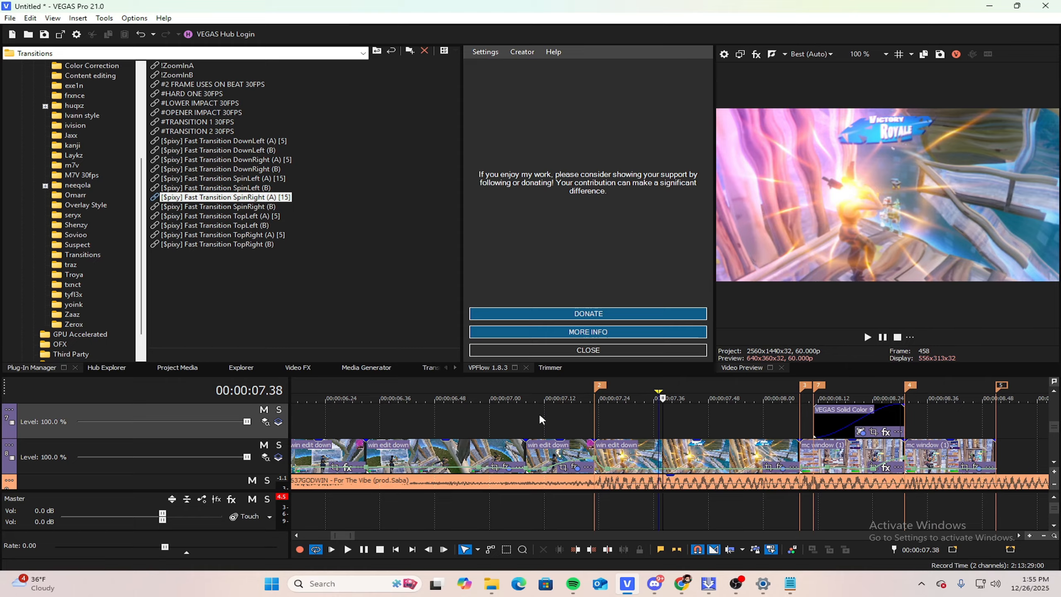
Step: Undo the SpinRight (A) package and the win edit down clip's split 15 frames before marker 2
click(138, 36)
click(141, 39)
Step: Split the win edit down clip 15 frames before its junction with the mc window (1) clip
click(763, 452)
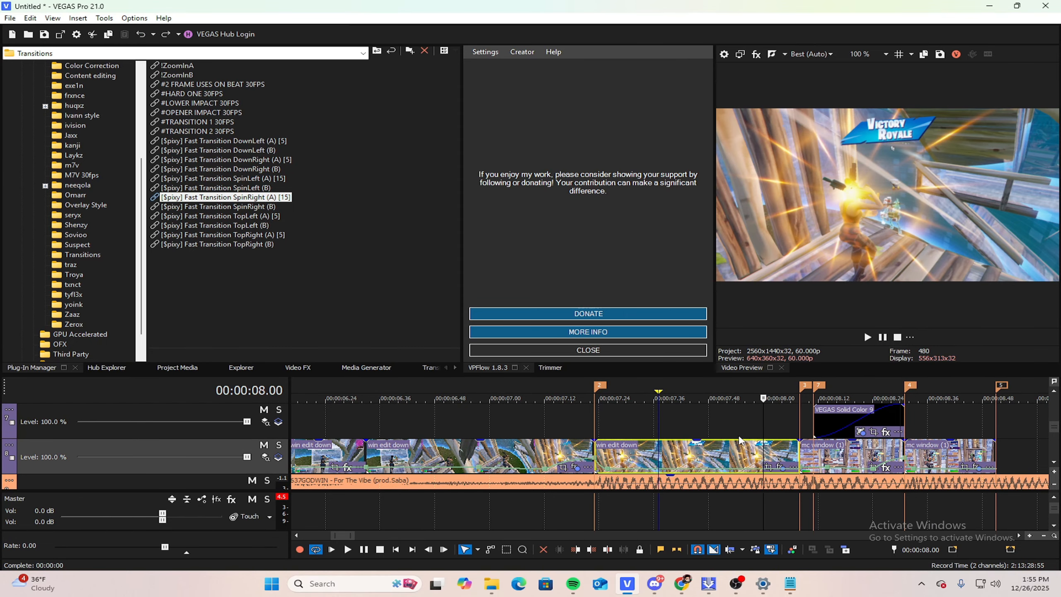
key(space)
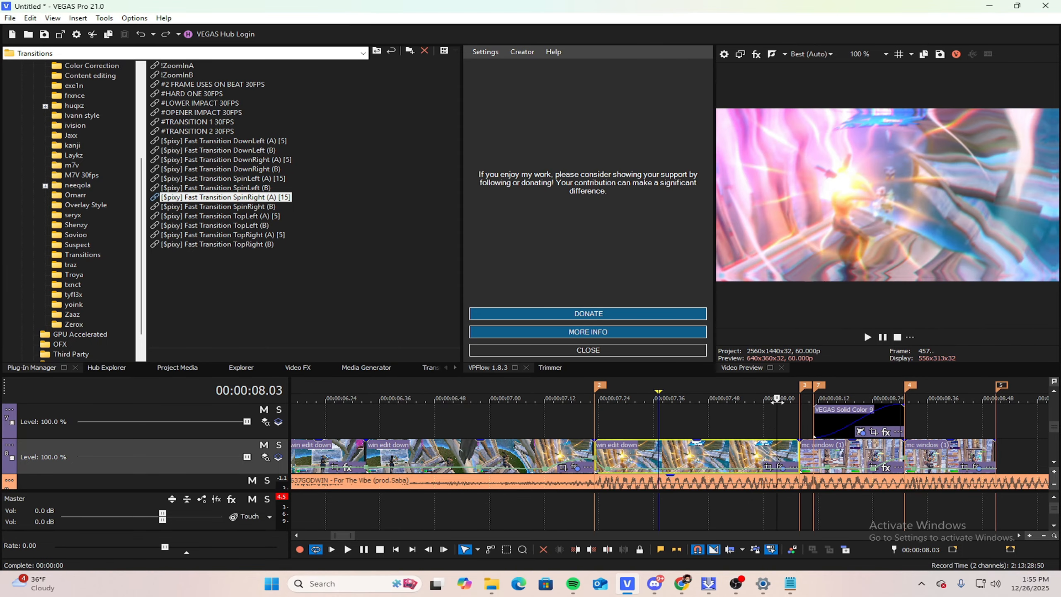
click(809, 418)
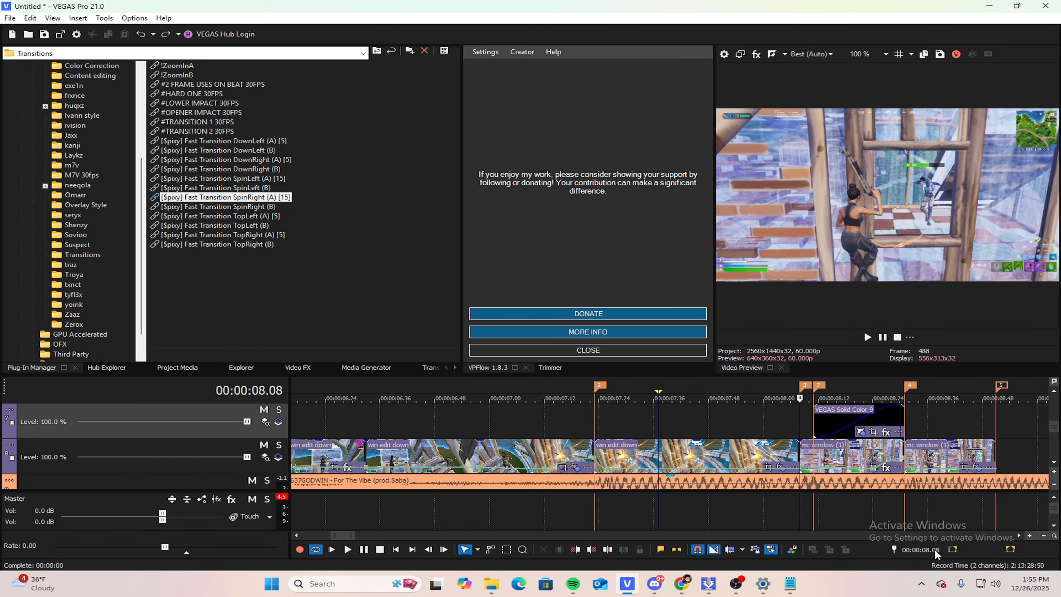
text(-15)
key(Return)
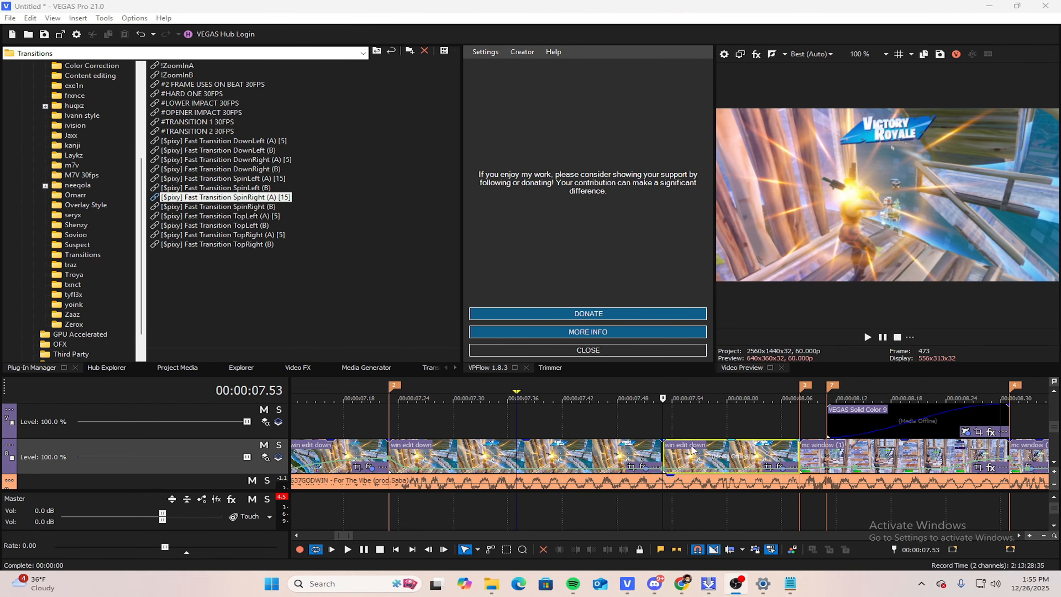
Step: Scrub from the split and from marker 2 to the mc window (1) junction, and go back 15 frames to check the split's position
drag(667, 416, 800, 424)
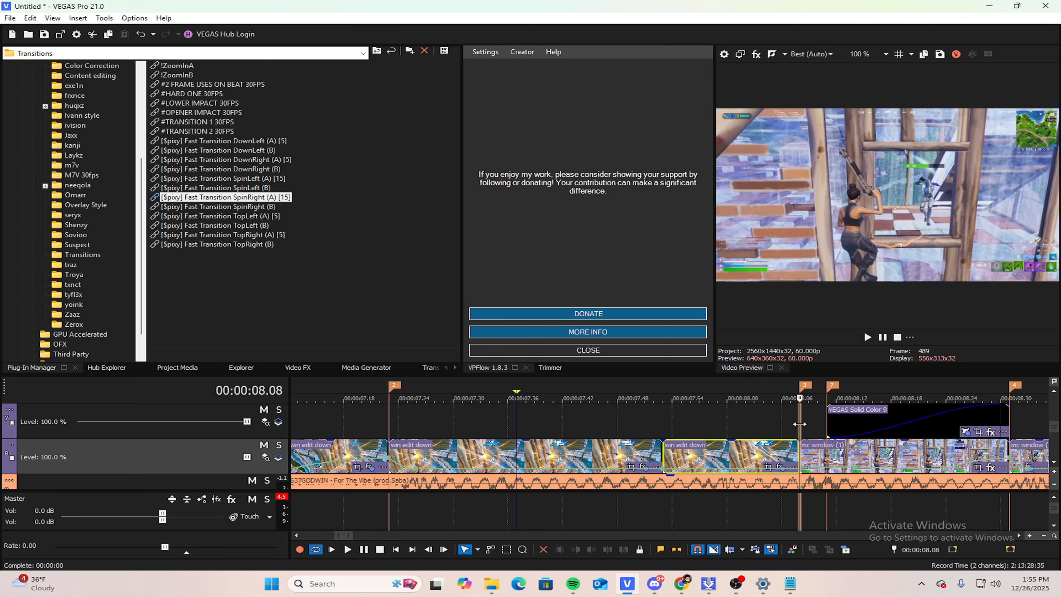
scroll(799, 431, up, 2)
scroll(793, 440, down, 2)
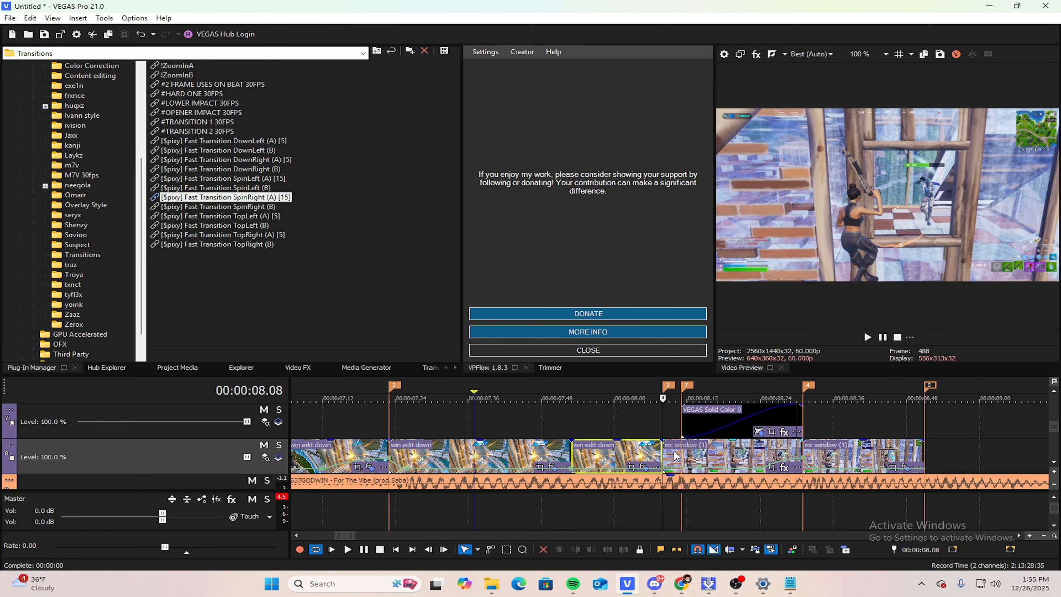
click(549, 421)
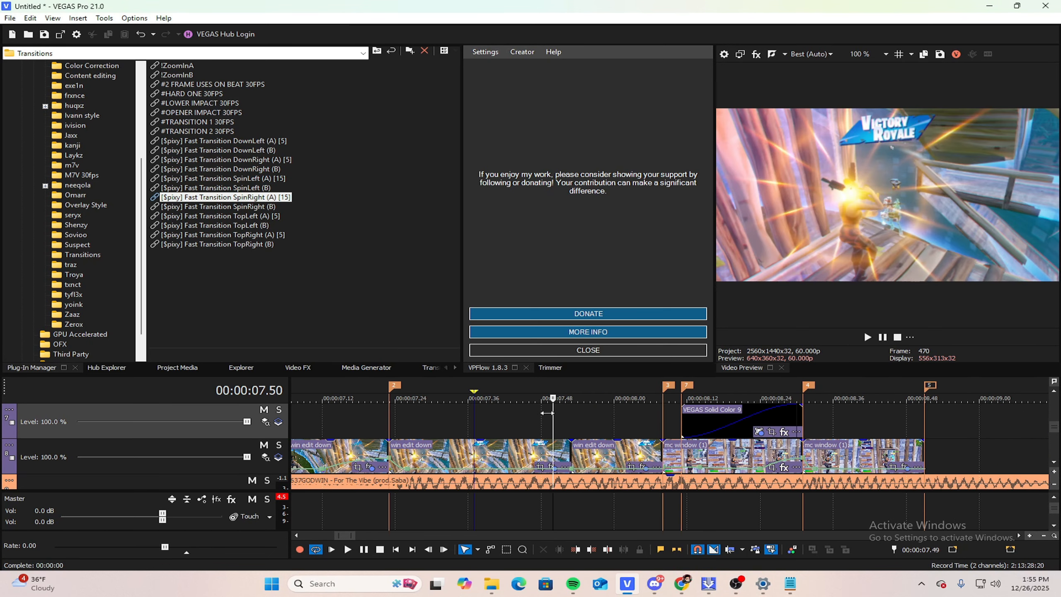
click(390, 411)
drag(395, 410, 665, 418)
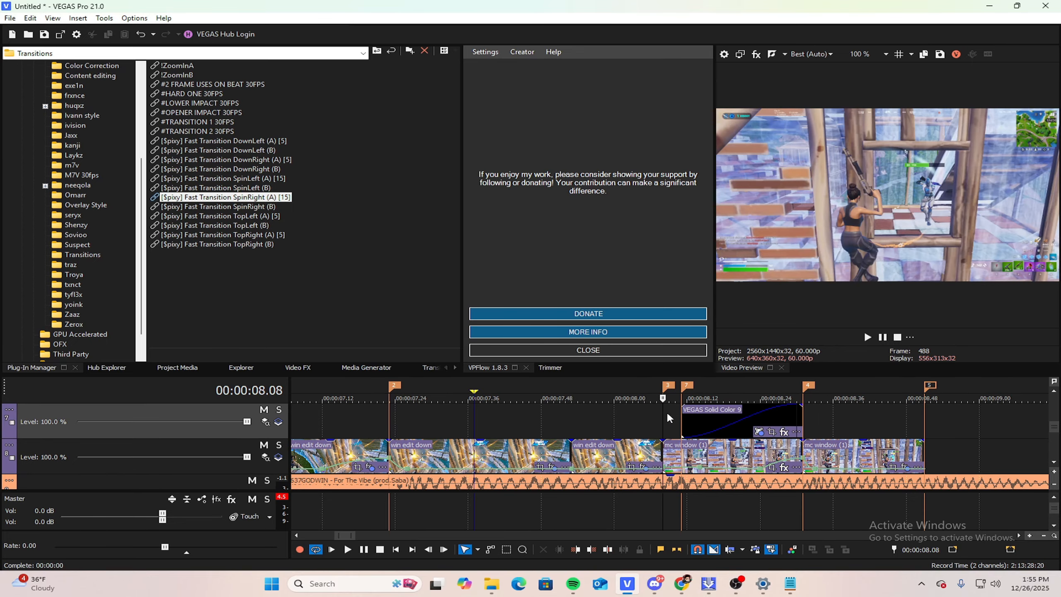
scroll(668, 420, up, 1)
key(BackSpace)
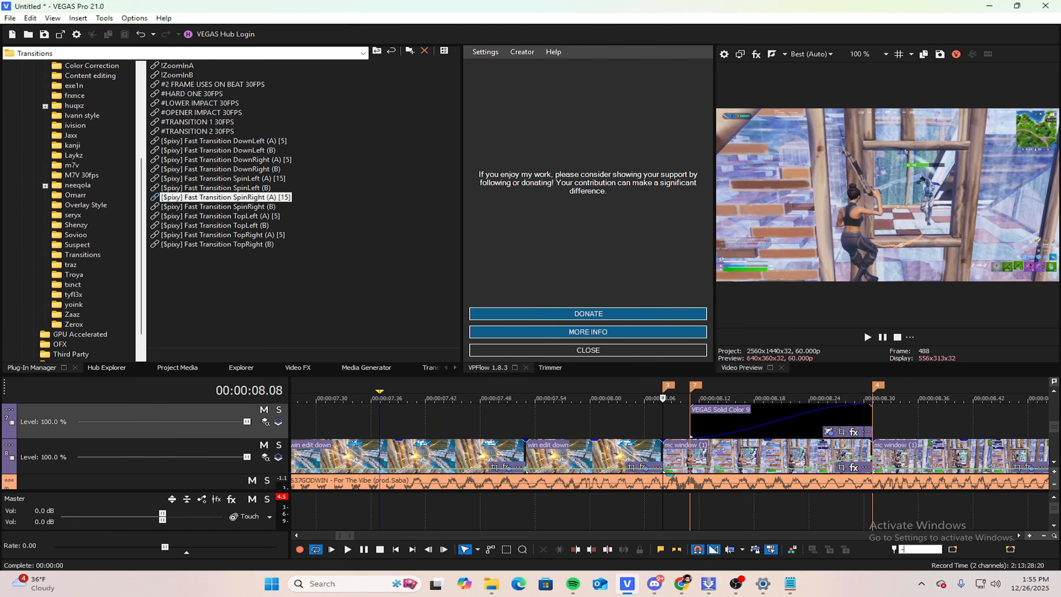
text(-15)
key(Return)
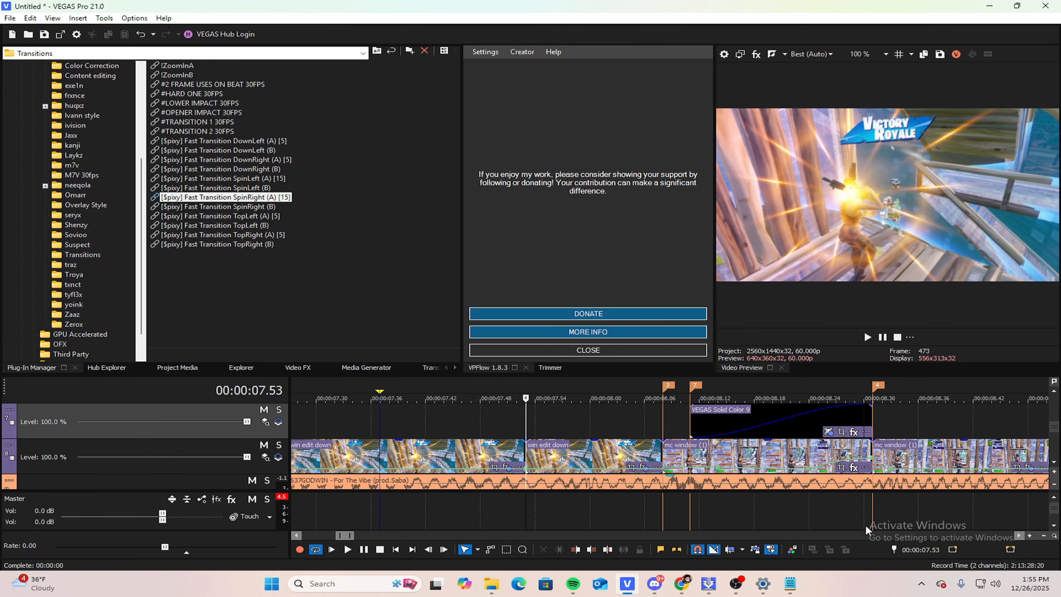
Step: Apply the [$pixy] Fast Transition SpinRight (A) [15] package to the 15-frame win edit down clip before mc window (1)
click(529, 448)
scroll(614, 416, up, 1)
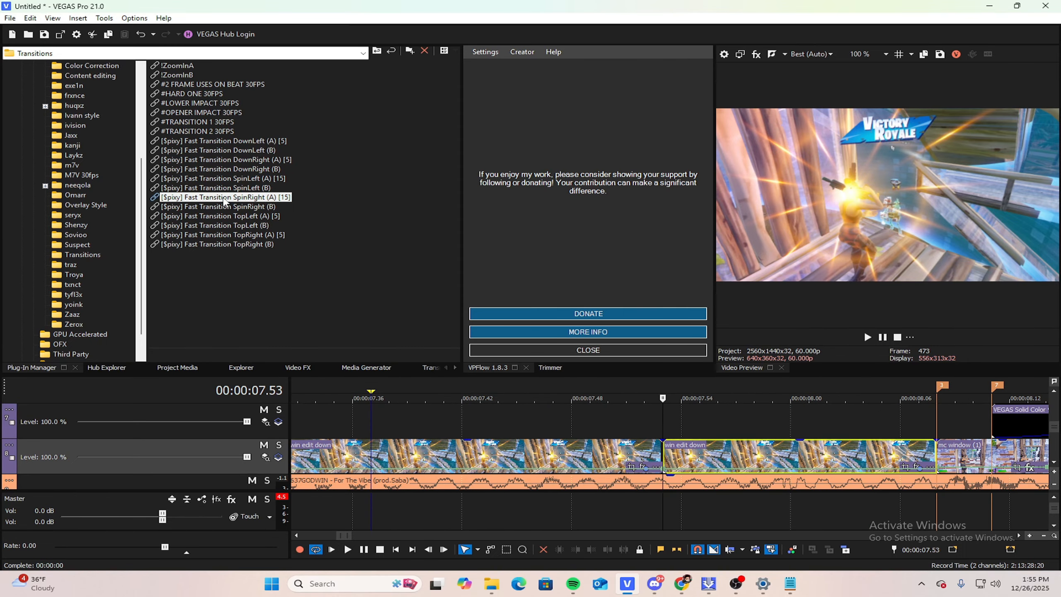
drag(225, 202, 688, 451)
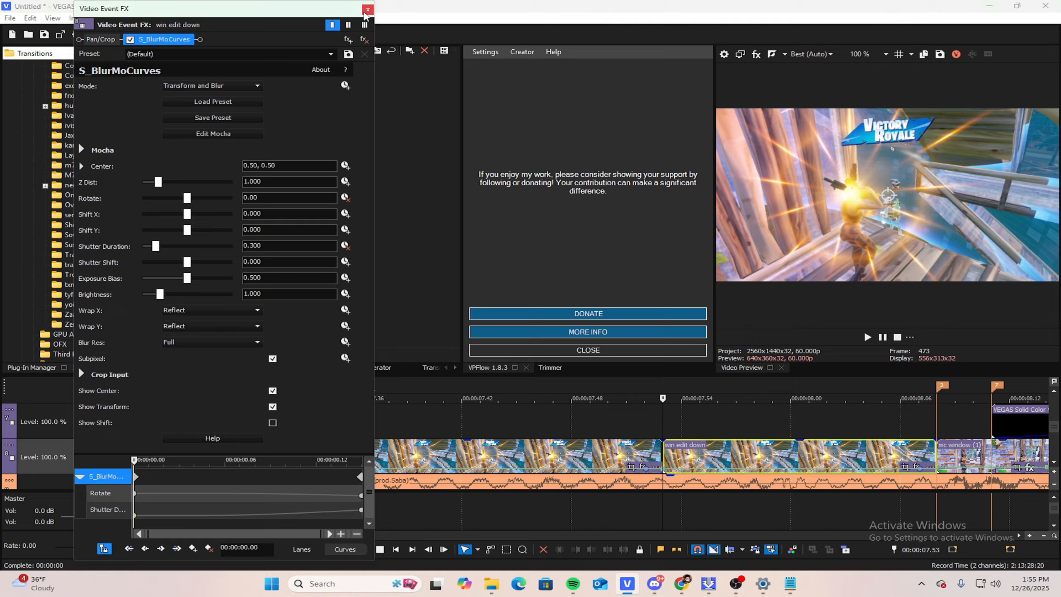
click(368, 9)
Step: Split the first mc window (1) clip 15 frames after its start
scroll(762, 509, down, 2)
click(687, 419)
drag(688, 419, 754, 418)
click(760, 450)
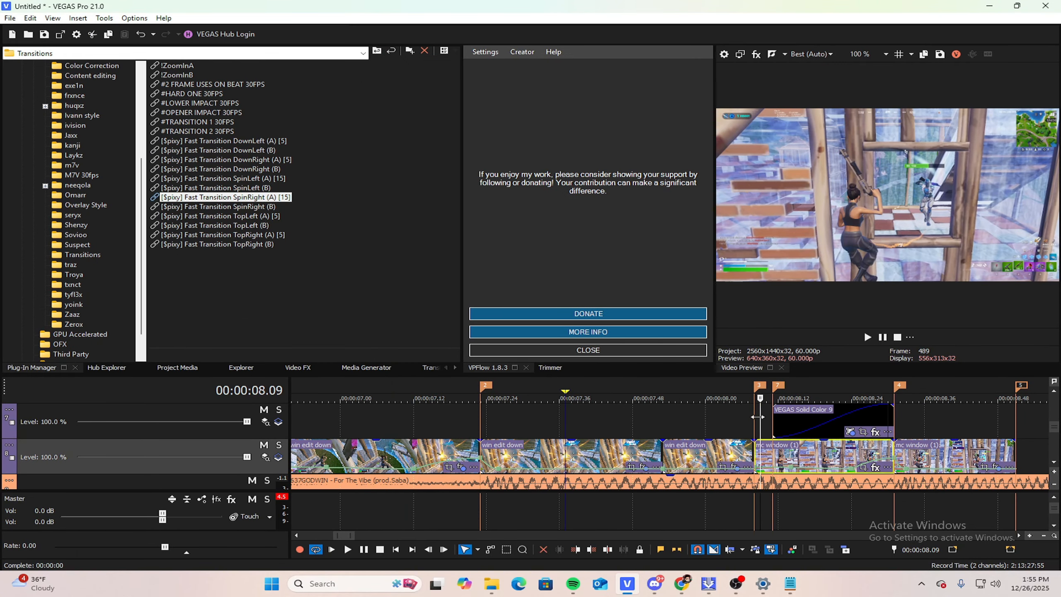
key(Left)
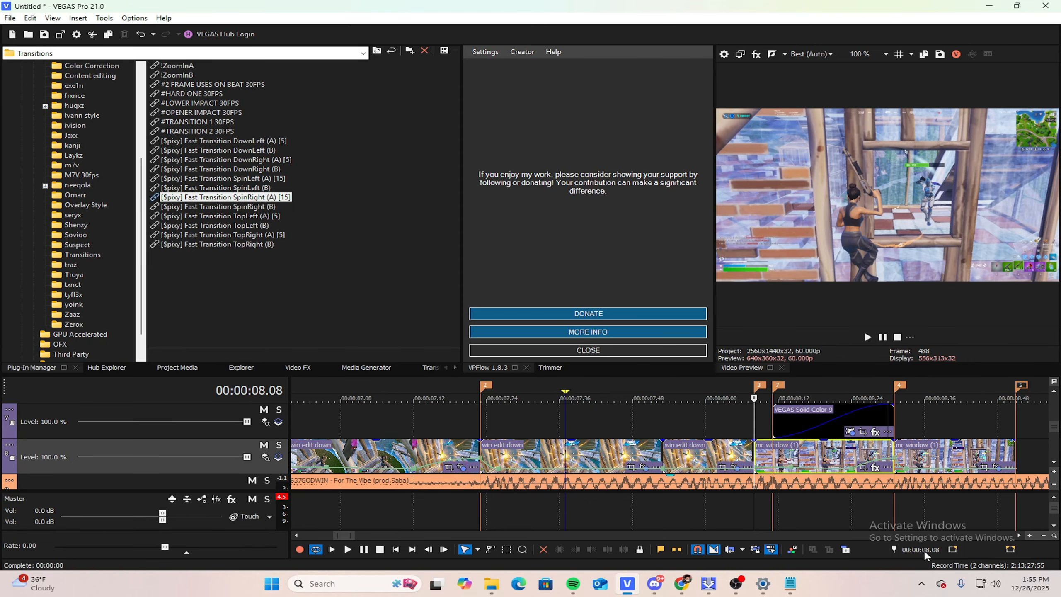
click(935, 549)
text(+15)
key(Return)
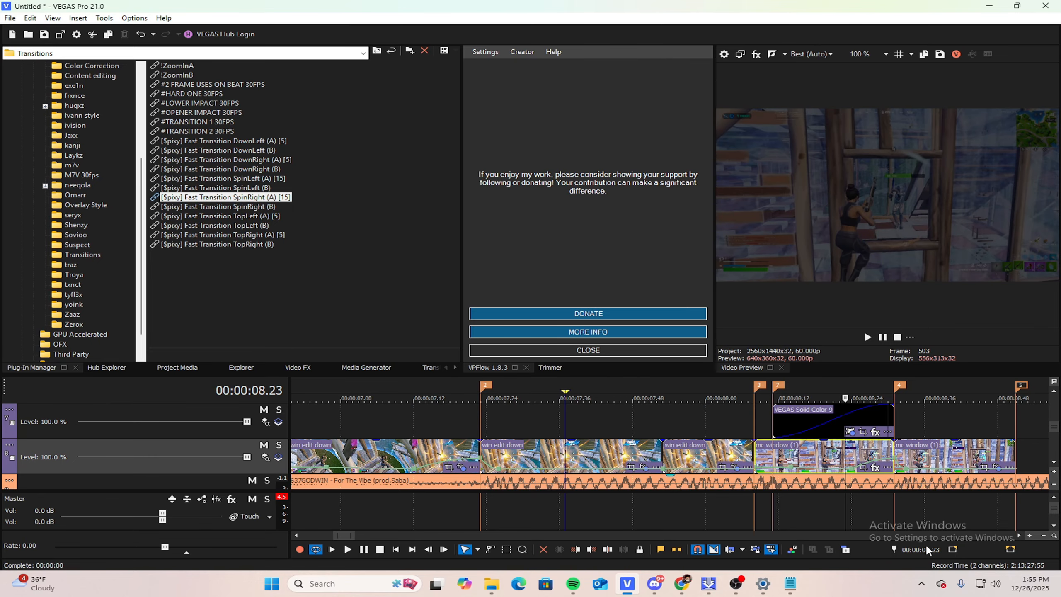
key(s)
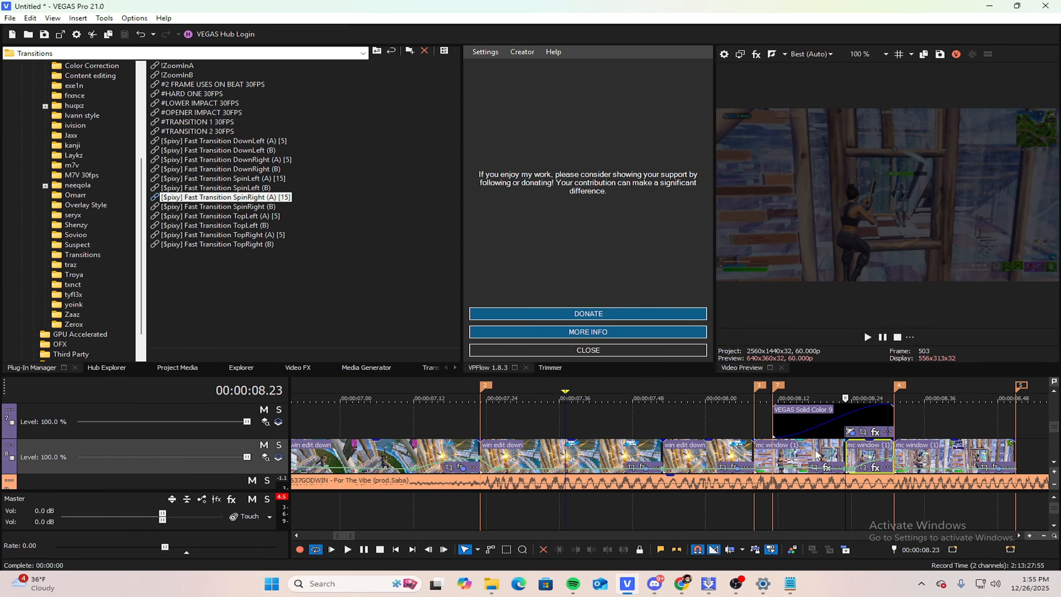
Step: Step frame by frame through the start of the first mc window (1) clip to check its opening frames
click(766, 450)
click(751, 424)
key(Right)
key(Right)
key(Right)
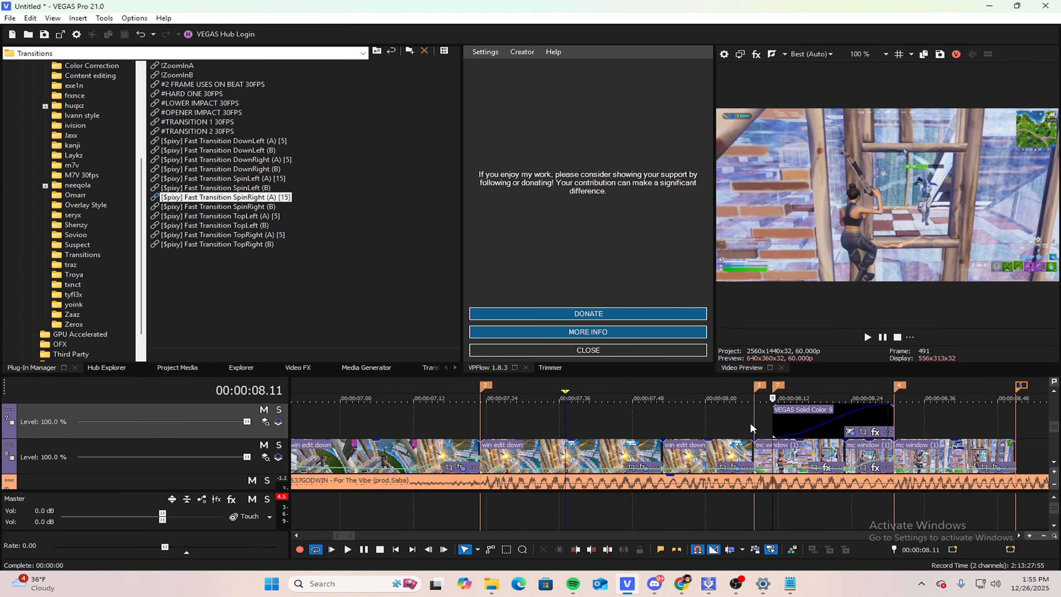
key(Right)
key(Right)
key(Right)
key(Right)
key(Right)
key(Right)
key(Right)
key(Right)
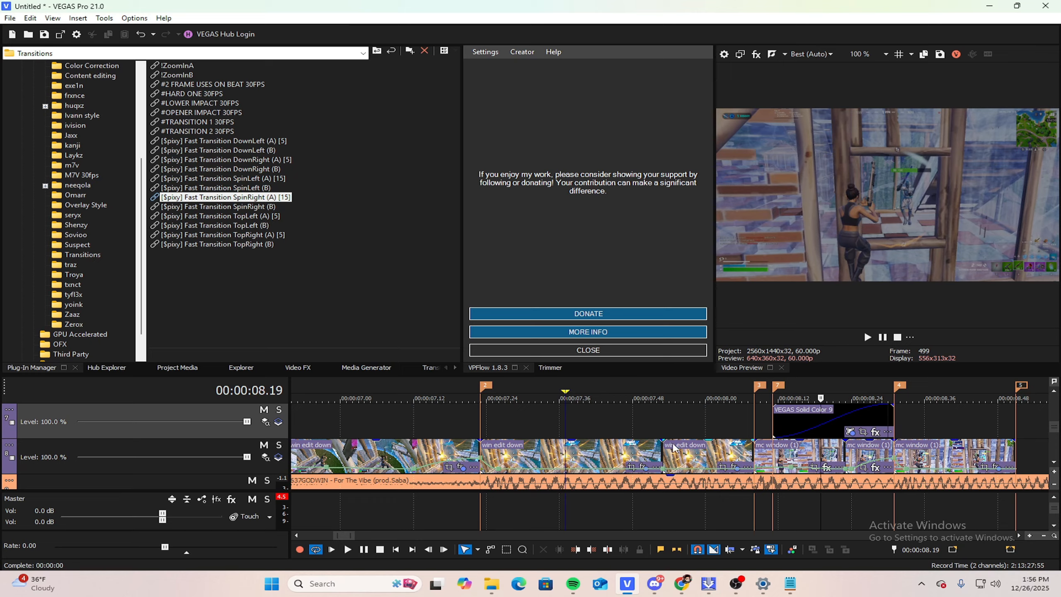
Step: Apply the [$pixy] Fast Transition SpinRight (B) package to the 15-frame first mc window (1) clip and scrub across it
key(Down)
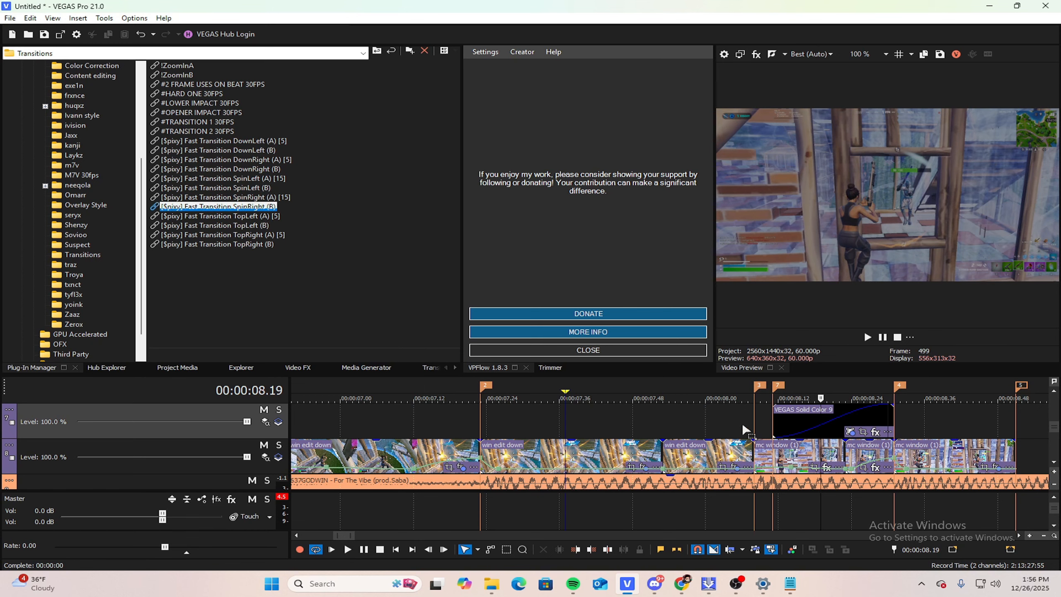
drag(251, 207, 757, 451)
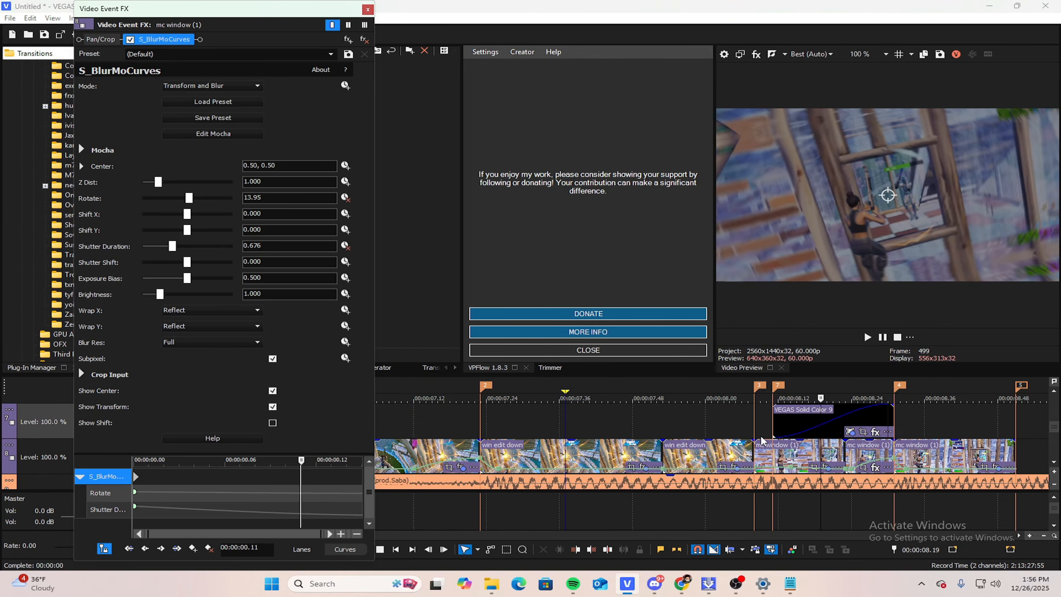
drag(754, 398, 961, 359)
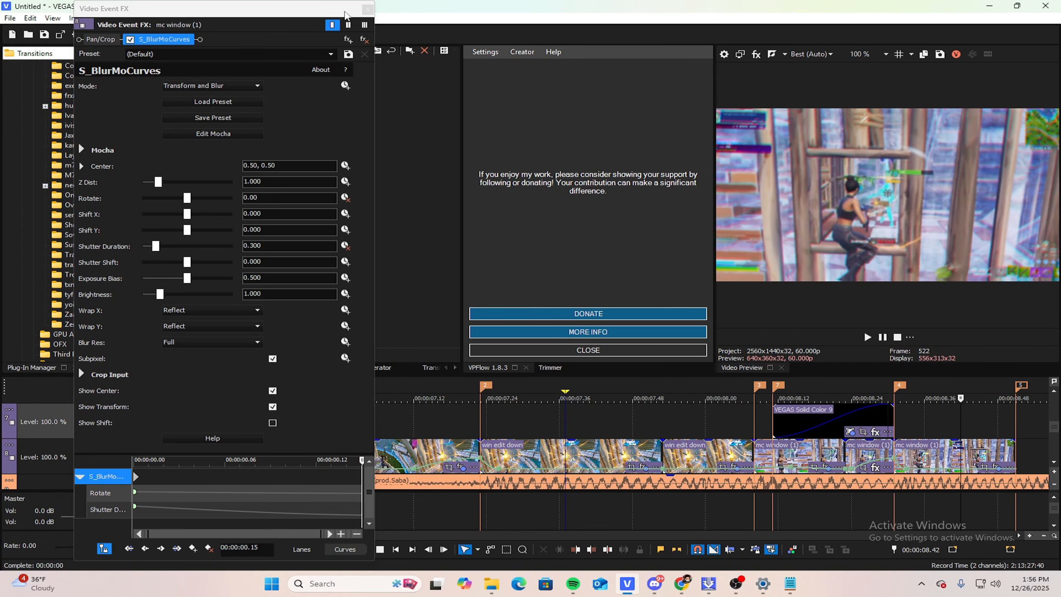
click(367, 9)
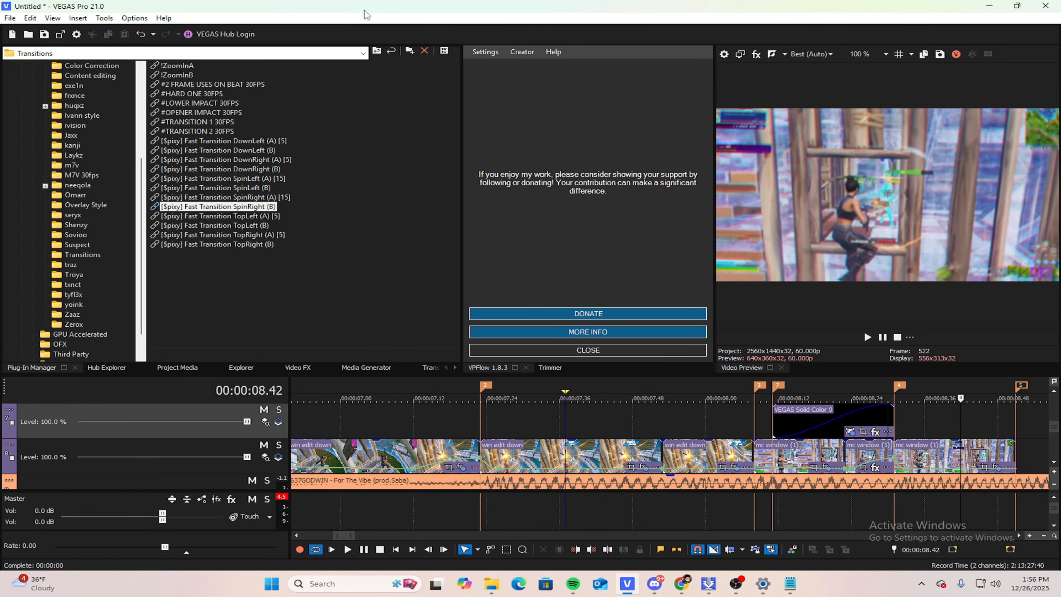
Step: Play the montage from around marker 2 through the spin transition to review the effect and its timing
click(488, 421)
key(space)
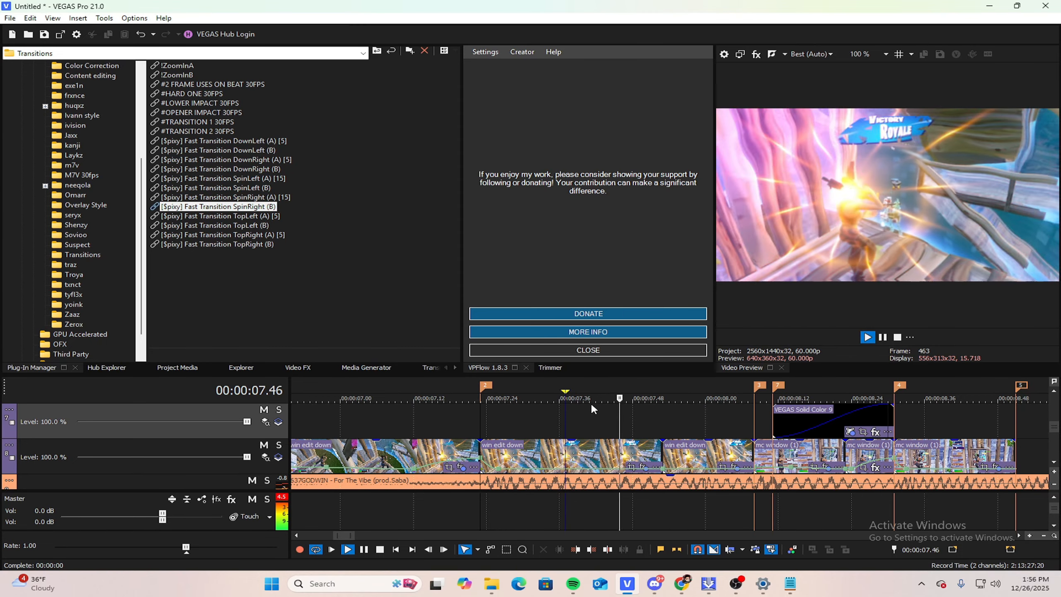
key(space)
scroll(606, 405, down, 4)
key(space)
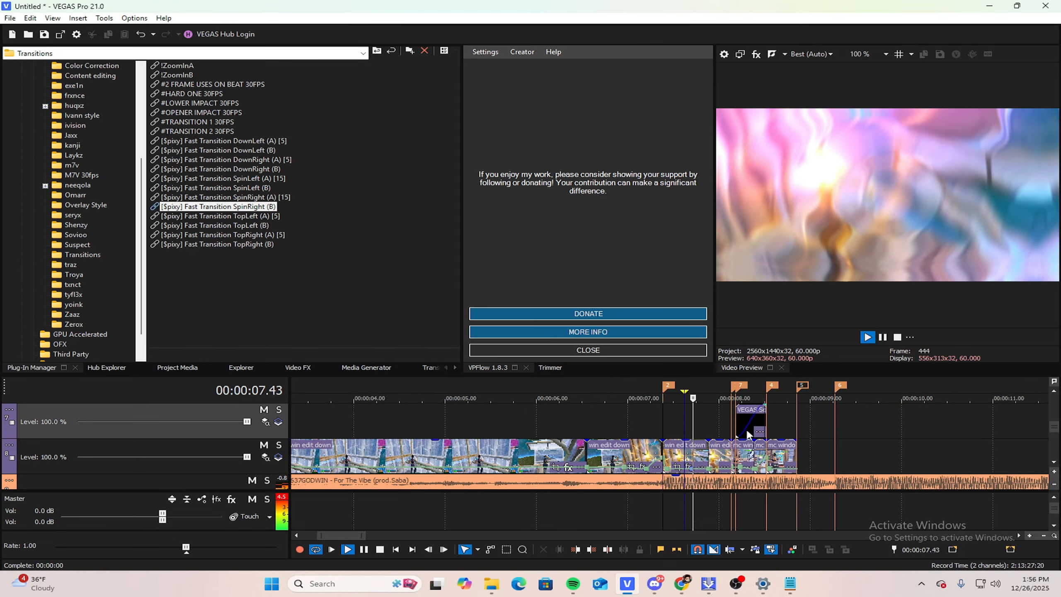
key(space)
key(space)
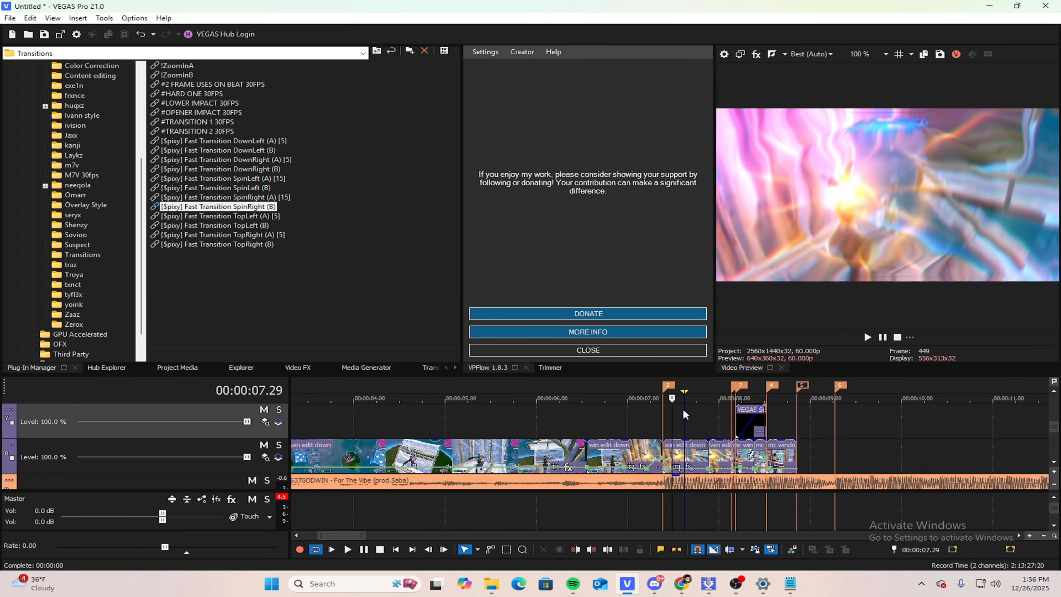
key(space)
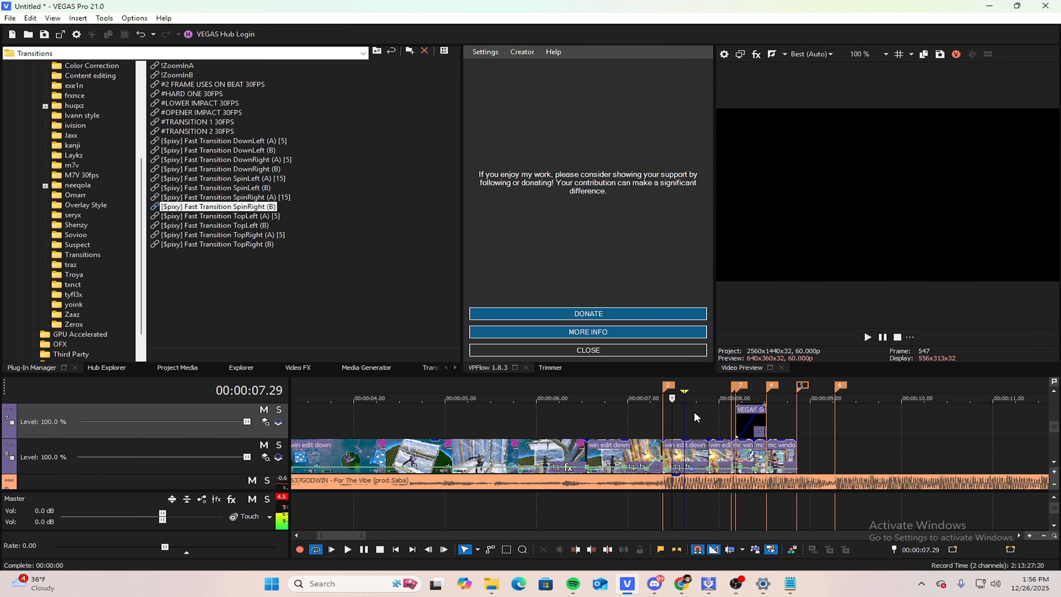
Step: Insert an empty audio track below the track holding the Bass_Swoosh sound
click(763, 414)
drag(1054, 427, 1054, 449)
scroll(759, 445, down, 2)
right_click(281, 467)
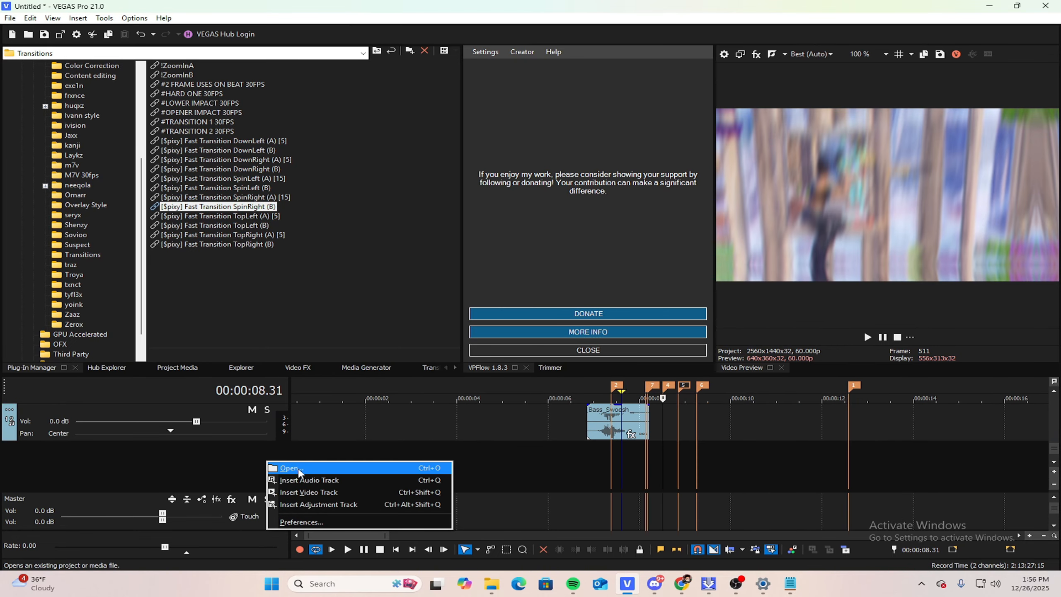
click(305, 481)
scroll(744, 435, up, 3)
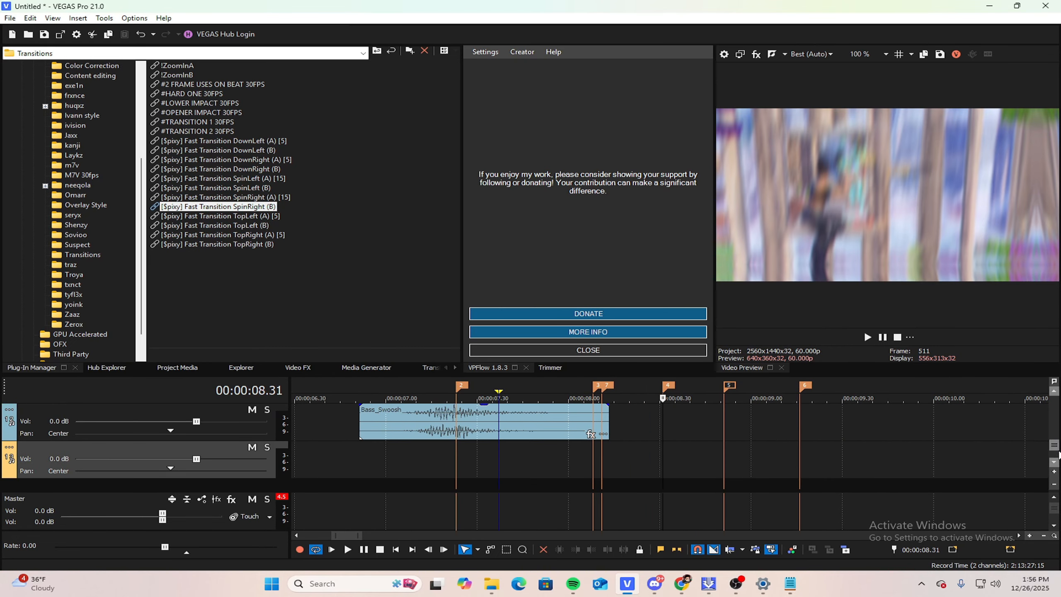
key(Delete)
key(ctrl+z)
Step: Duplicate the Bass_Swoosh sound onto free space further along the same track, past marker 4
scroll(792, 473, down, 2)
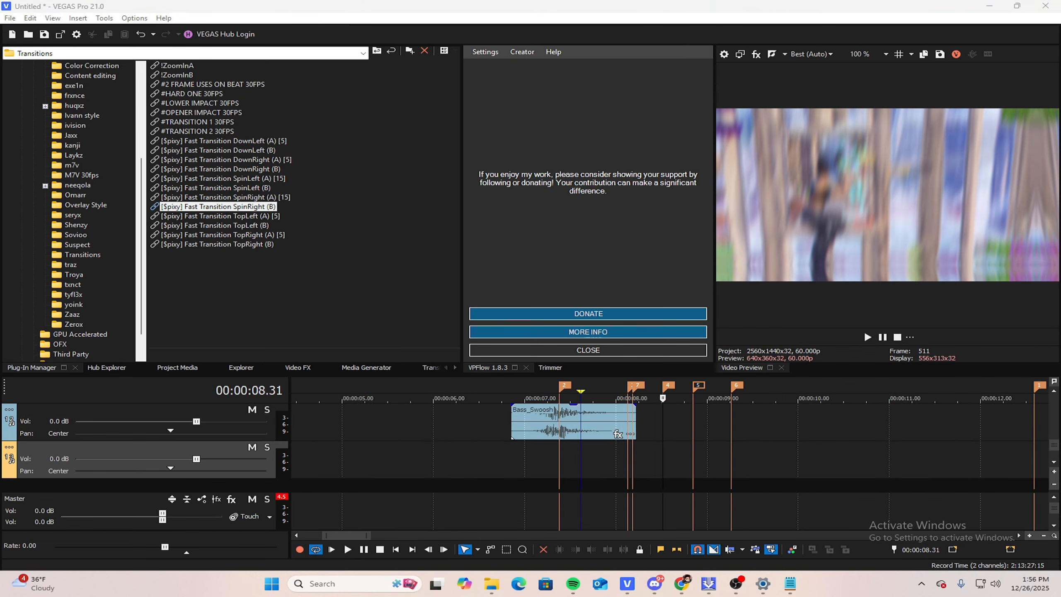
key(alt+Tab)
click(571, 431)
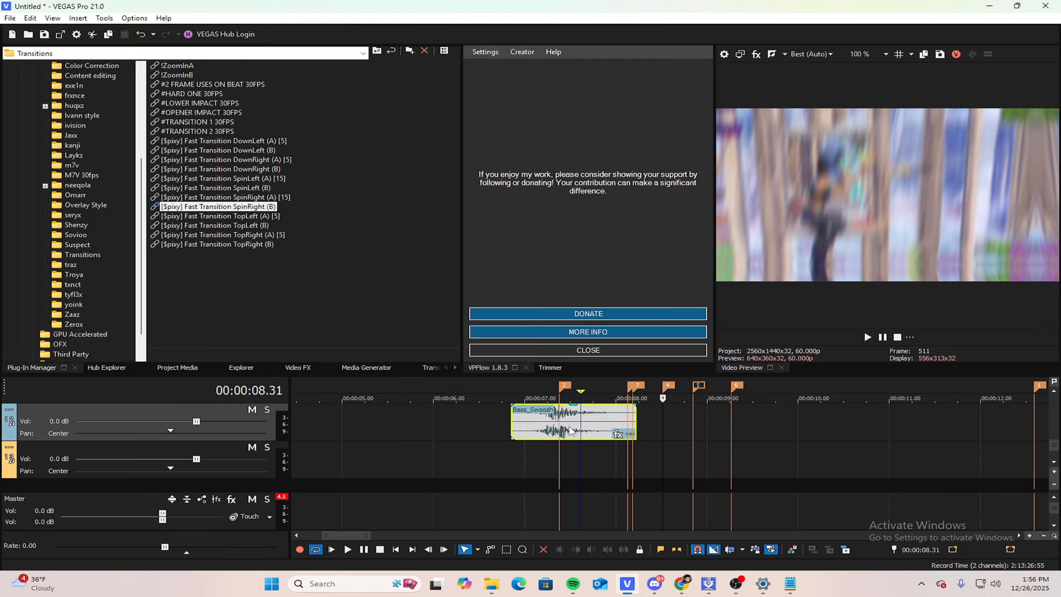
click(582, 414)
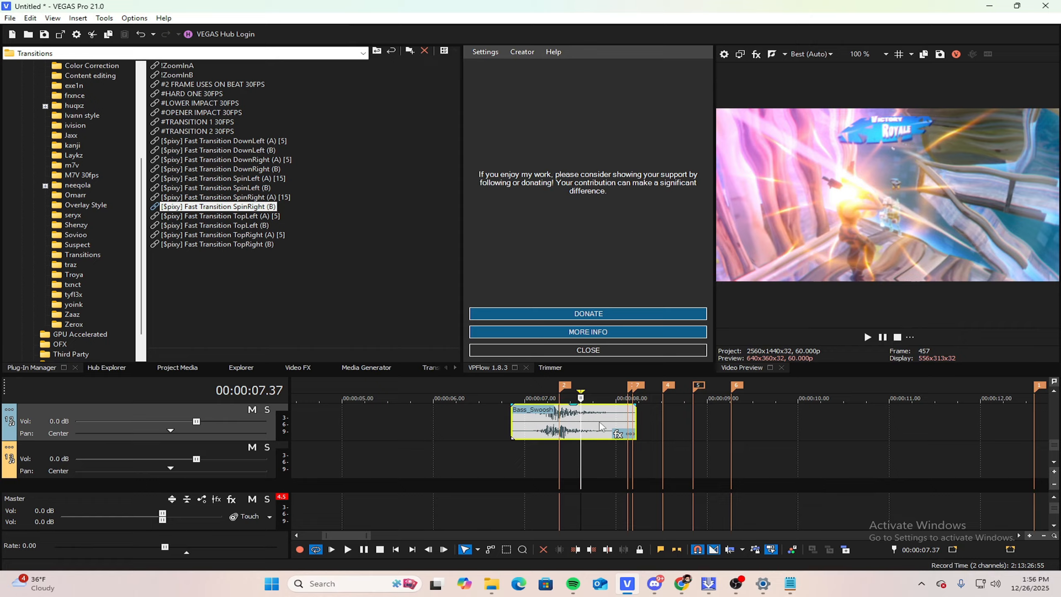
scroll(706, 431, left, 2)
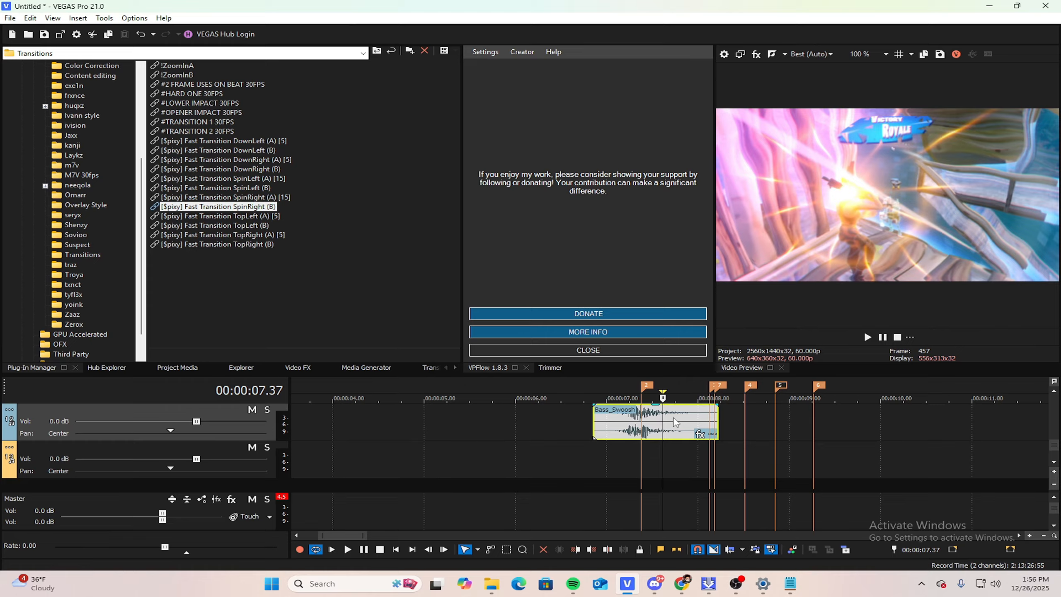
ctrl+drag(676, 422, 834, 437)
click(814, 427)
scroll(815, 426, up, 5)
scroll(615, 417, down, 4)
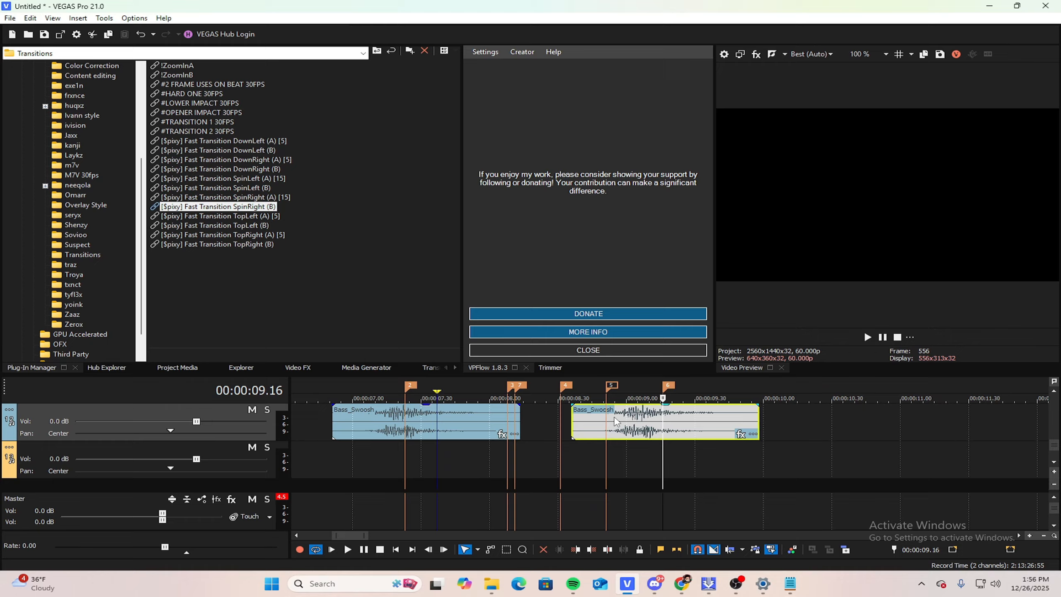
Step: Move the copied Bass_Swoosh to the empty audio track, align its loudest part with marker 4, and play the transition to check it
click(609, 420)
key(space)
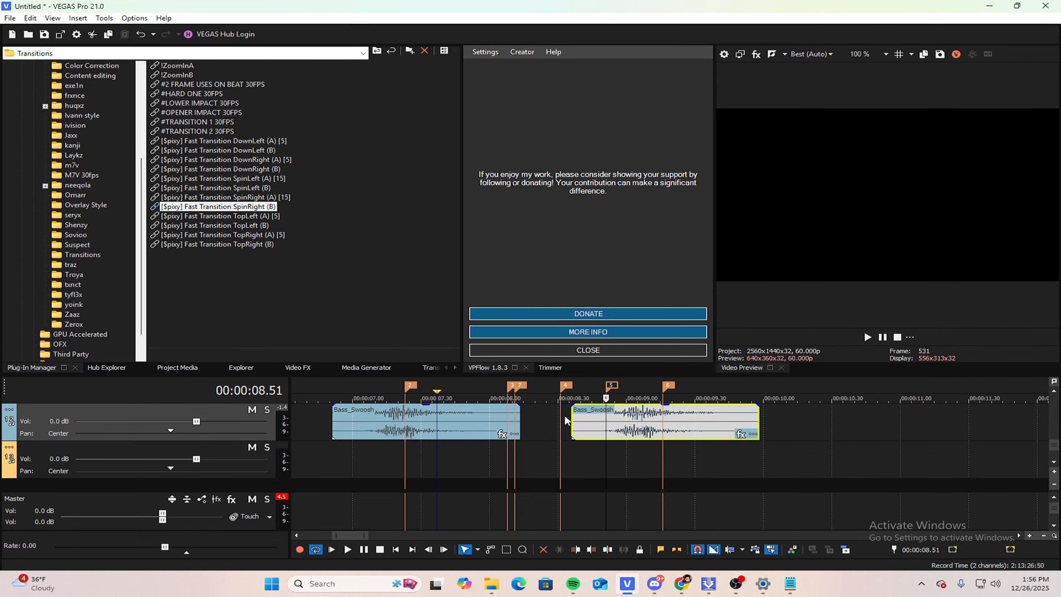
click(559, 411)
drag(623, 427, 559, 460)
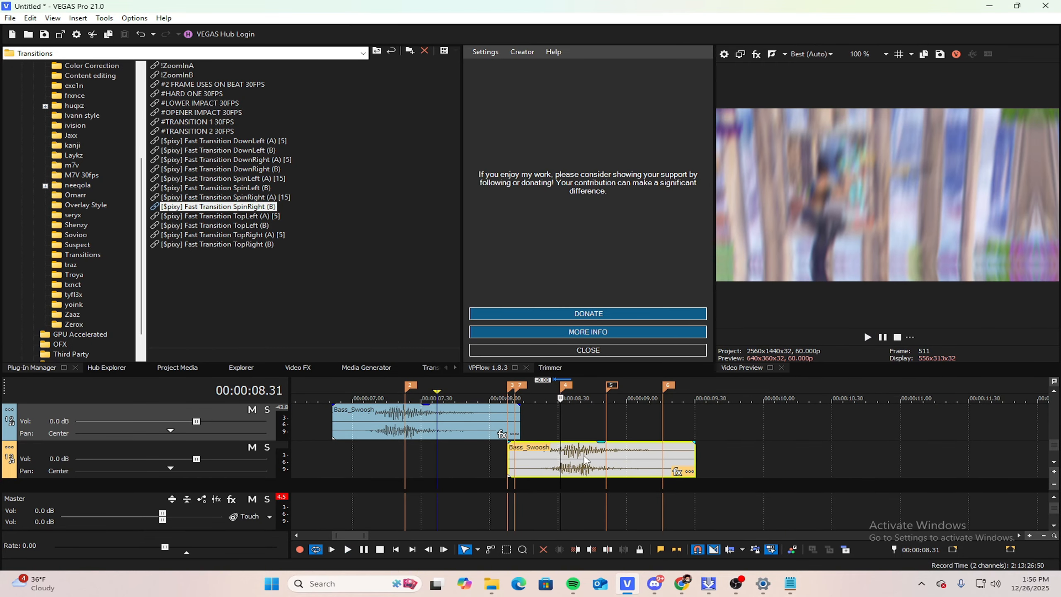
scroll(743, 460, up, 3)
drag(744, 459, 690, 458)
scroll(492, 441, down, 2)
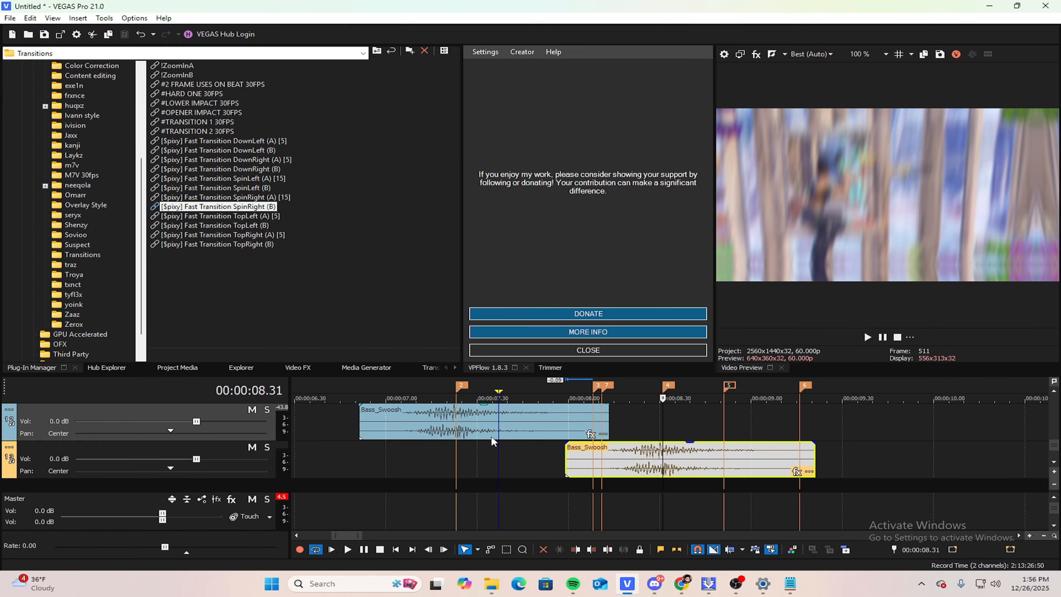
scroll(647, 450, up, 3)
scroll(656, 449, down, 2)
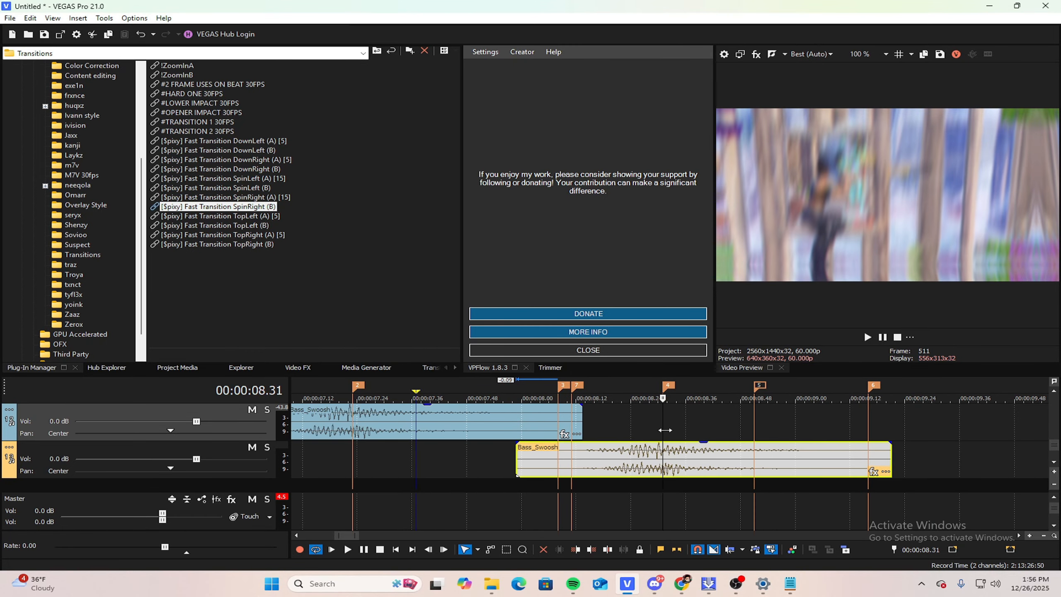
drag(709, 466, 712, 466)
key(space)
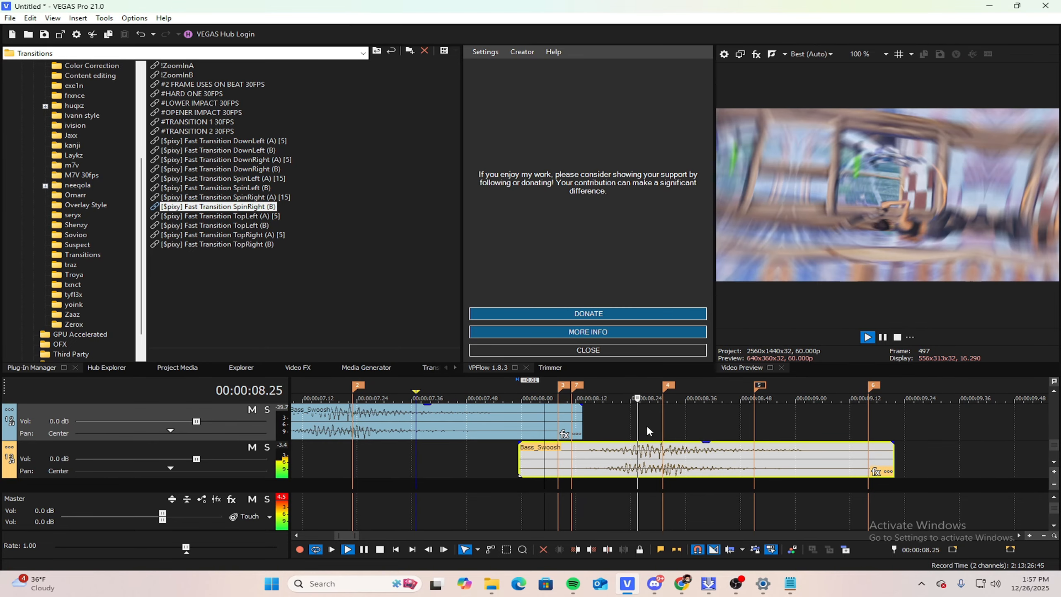
click(665, 419)
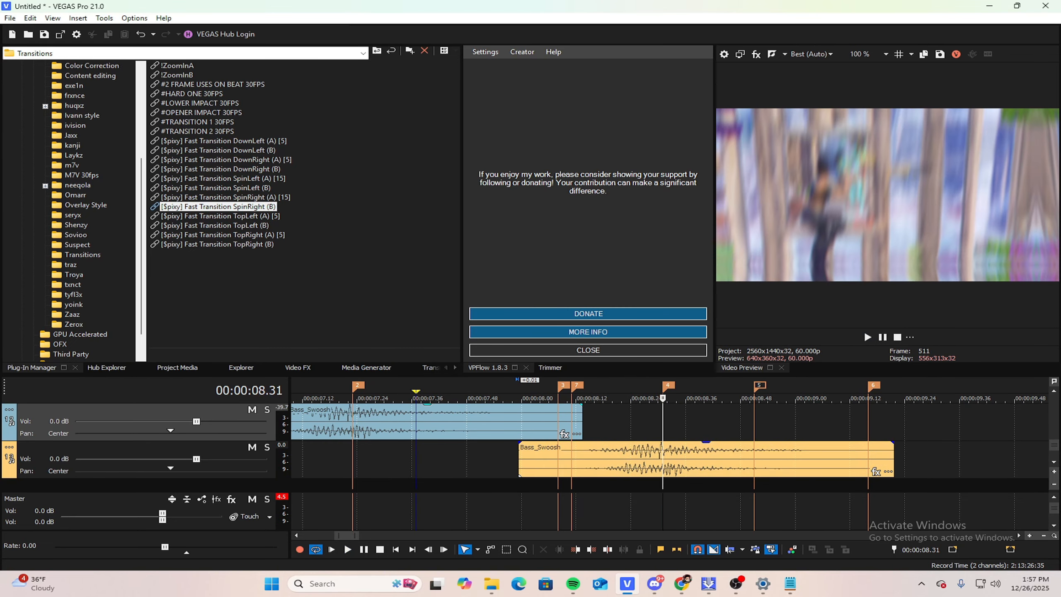
Step: Bring in the spas_headshot sound at marker 4 from File Explorer and delete the extra video track it adds
key(alt+Tab)
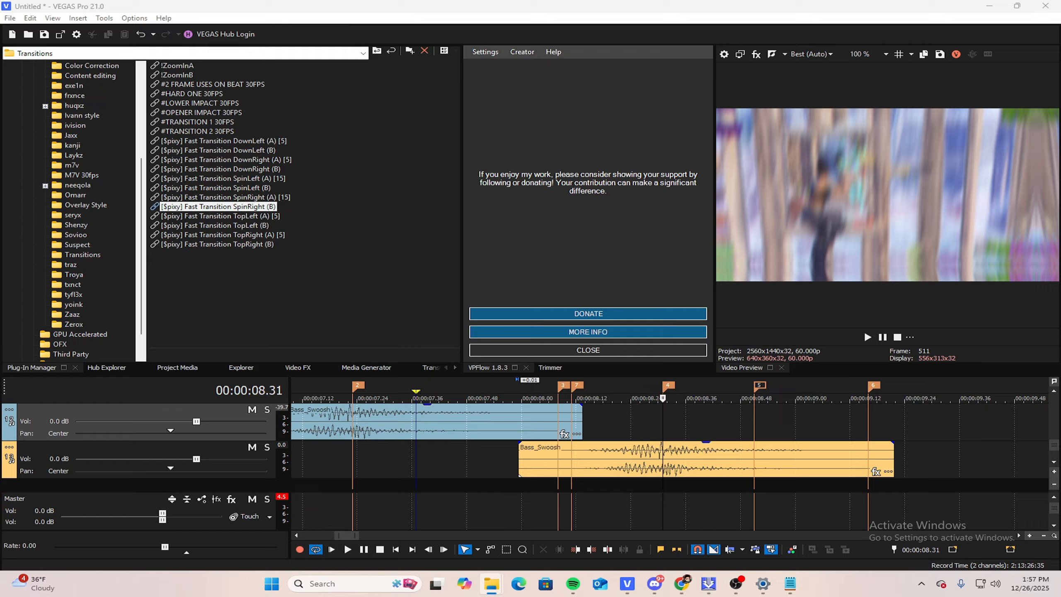
drag(0, 458, 664, 418)
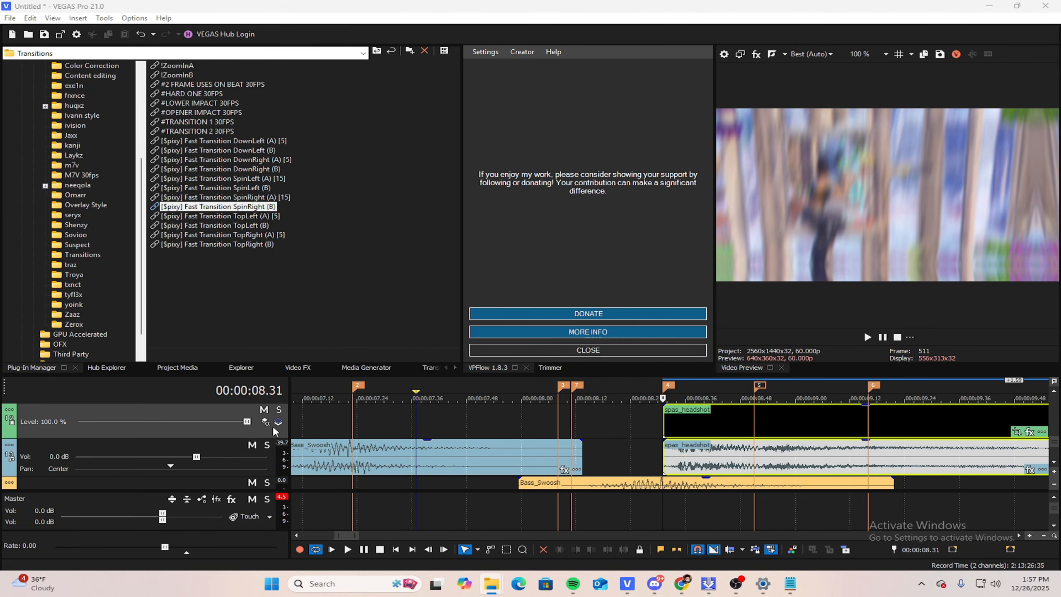
right_click(217, 405)
click(276, 279)
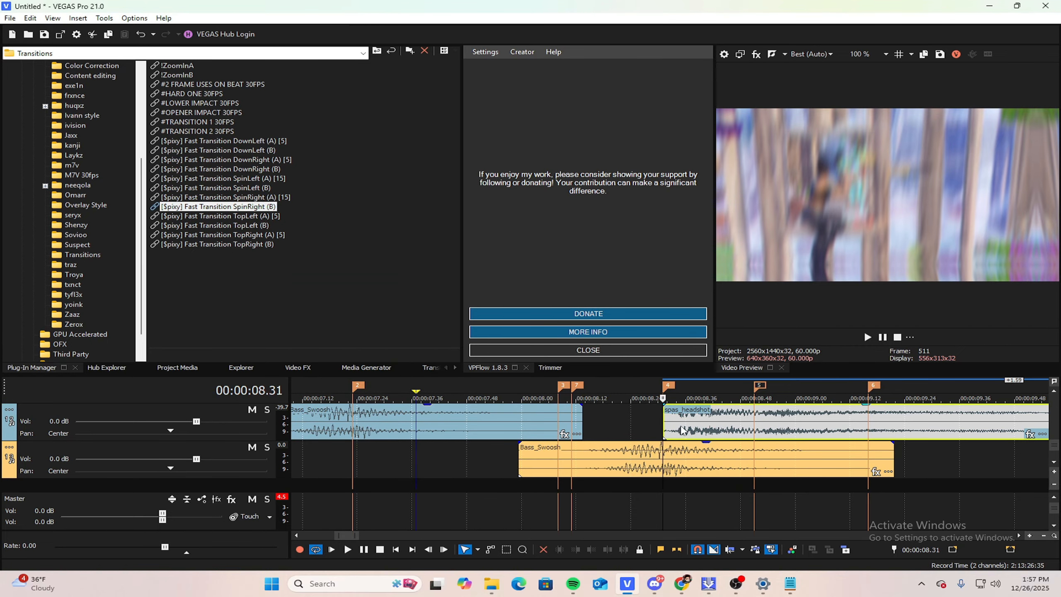
scroll(960, 433, down, 2)
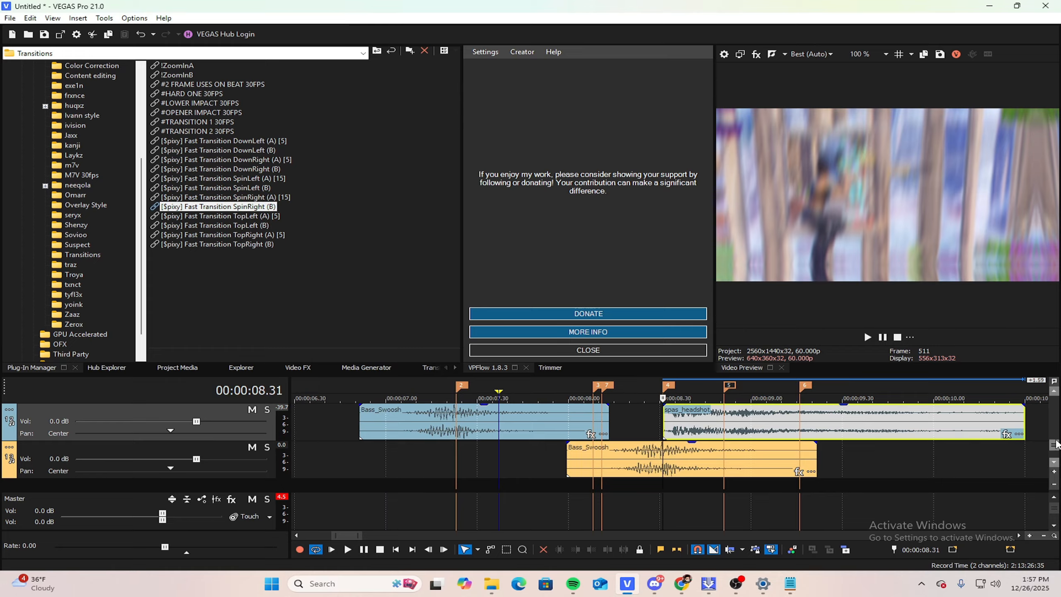
Step: Check the mc window (1) frames after marker 4 and shift spas_headshot about 4 frames earlier so its hit lands on the marker
scroll(851, 458, up, 5)
drag(665, 424, 705, 409)
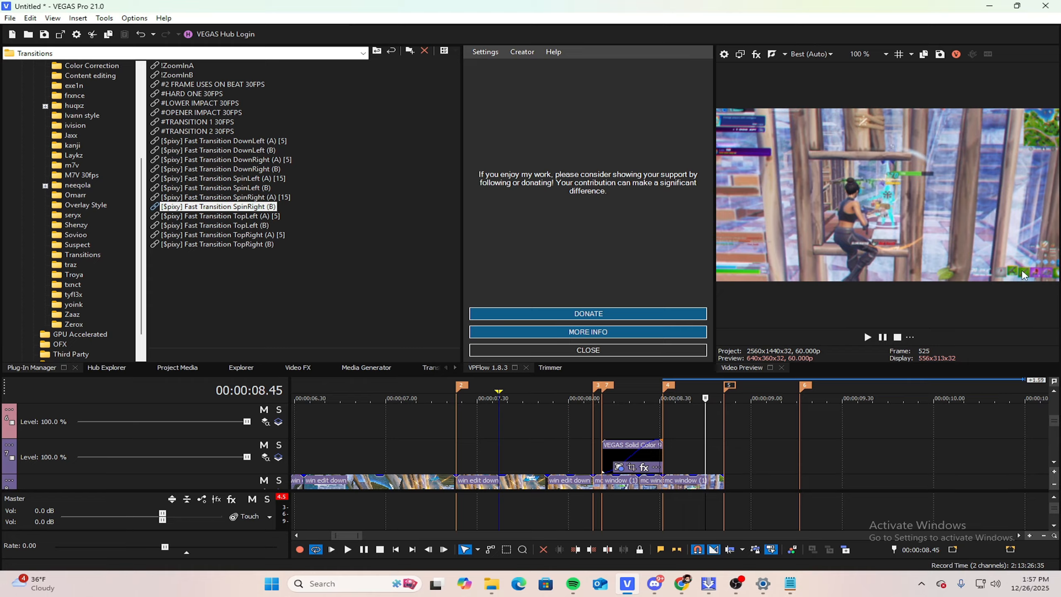
drag(705, 429, 664, 406)
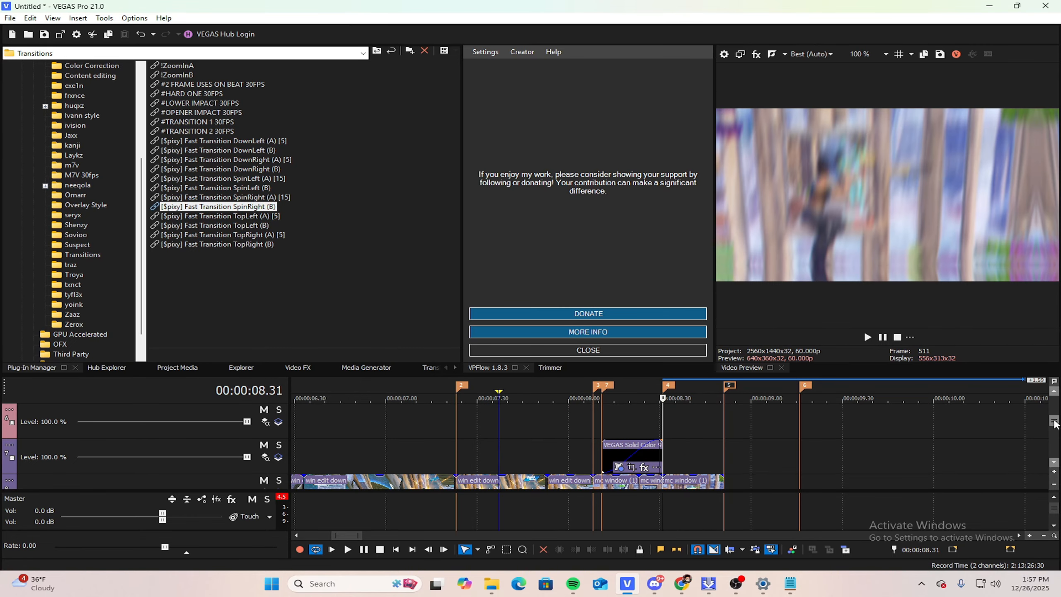
scroll(1056, 424, down, 3)
scroll(915, 436, up, 3)
scroll(810, 445, down, 5)
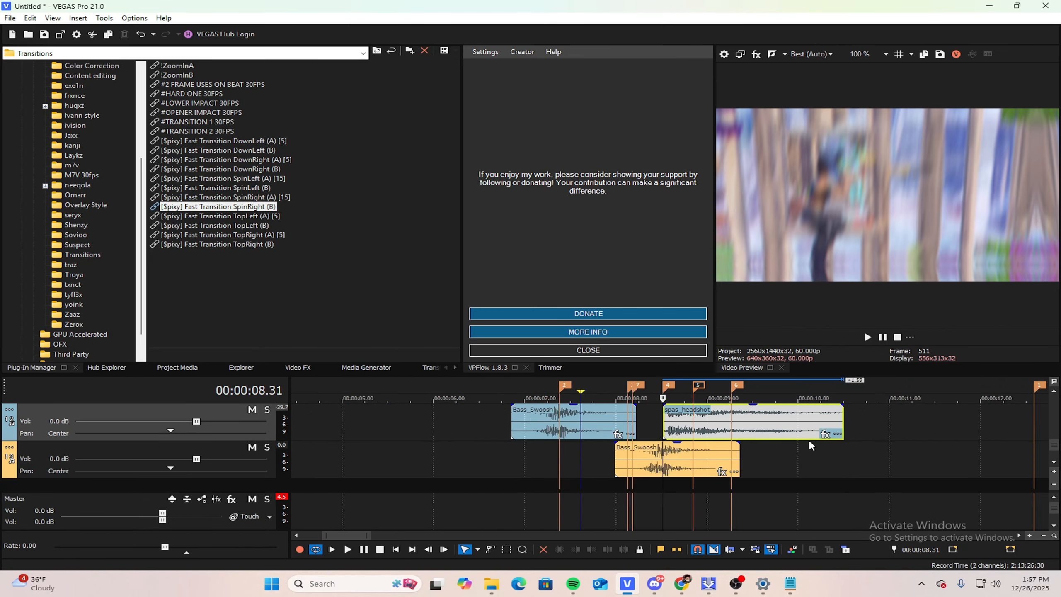
scroll(777, 444, up, 5)
scroll(706, 441, down, 2)
scroll(689, 434, up, 5)
scroll(674, 426, down, 6)
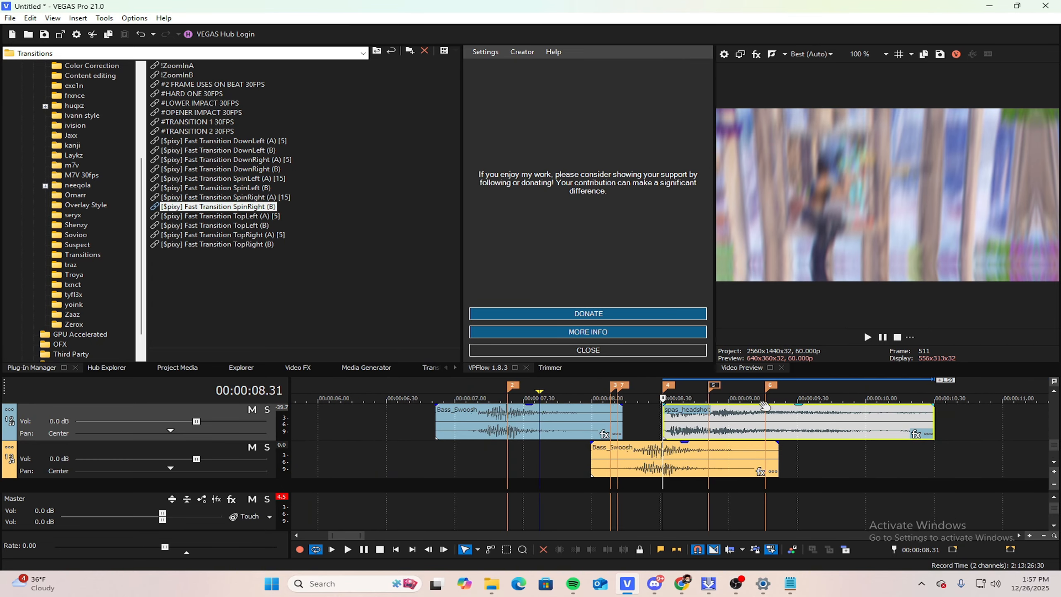
scroll(764, 407, up, 8)
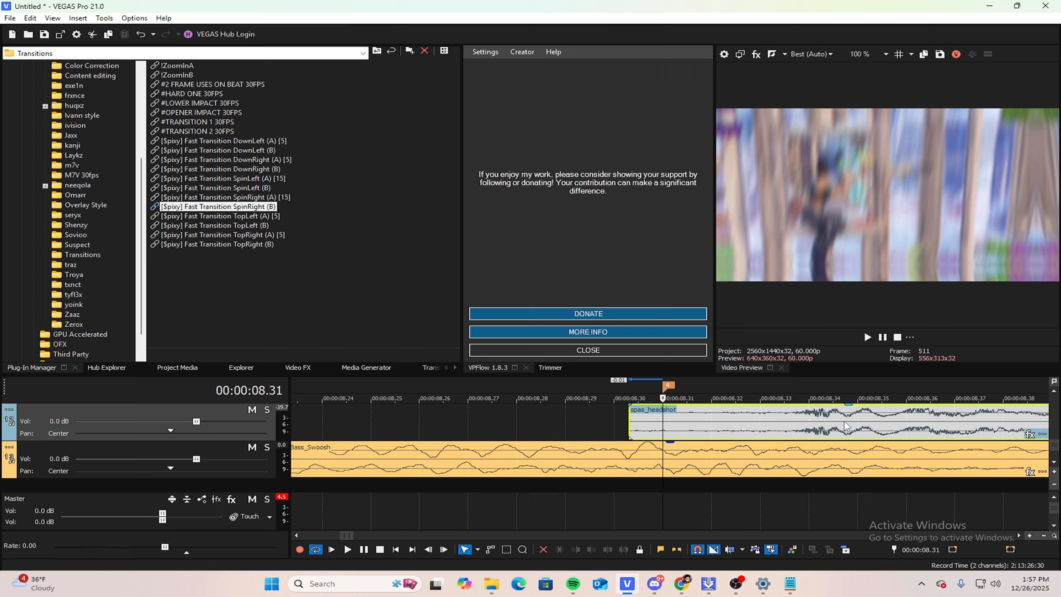
scroll(847, 426, down, 6)
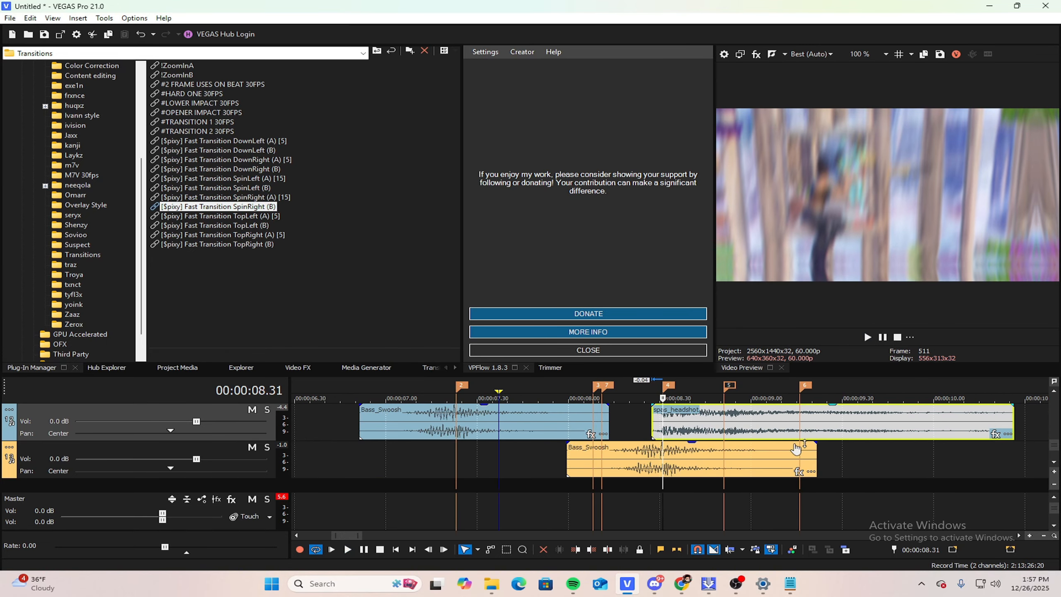
scroll(796, 443, up, 2)
scroll(789, 422, down, 2)
Step: Lower the gain of the spas_headshot sound to about -3.6 dB and play it back
drag(801, 406, 778, 421)
key(space)
key(space)
scroll(767, 417, up, 4)
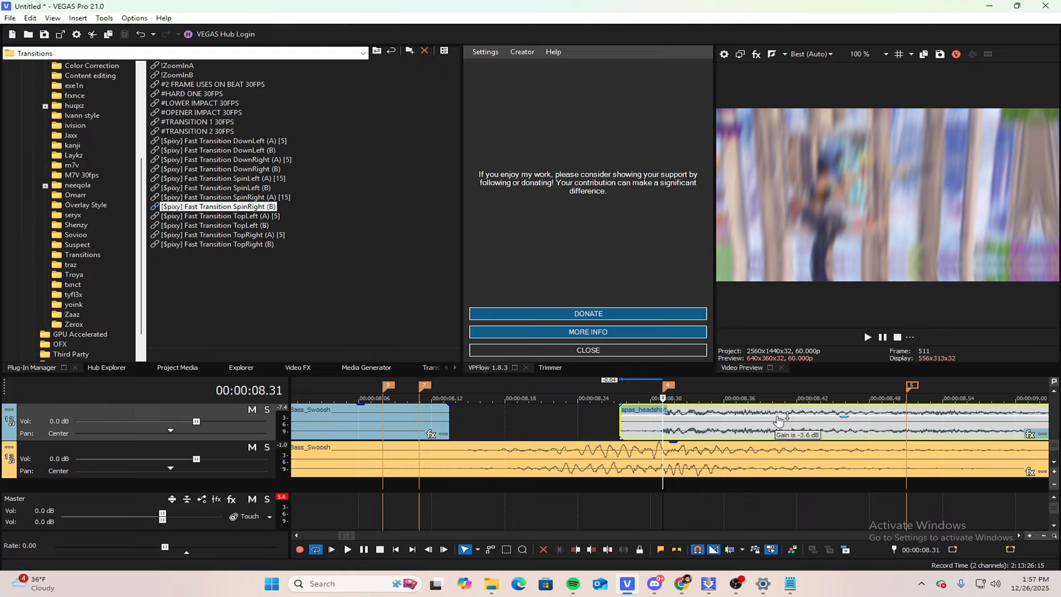
scroll(729, 431, down, 4)
scroll(728, 434, up, 8)
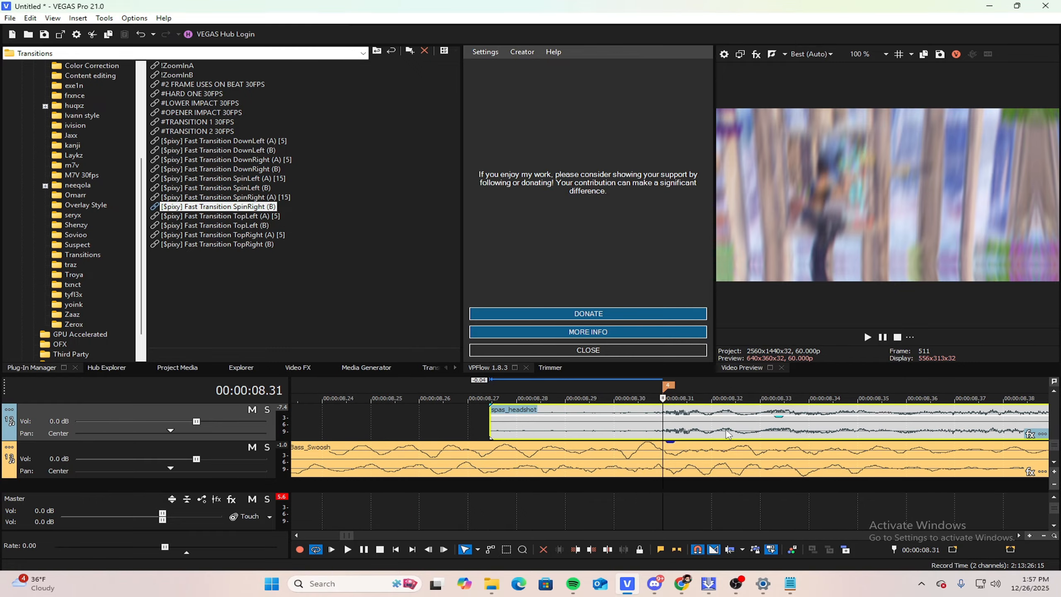
Step: Play the spin transition with its swoosh and headshot sounds, and stop with the cursor at marker 5
key(space)
scroll(689, 434, down, 8)
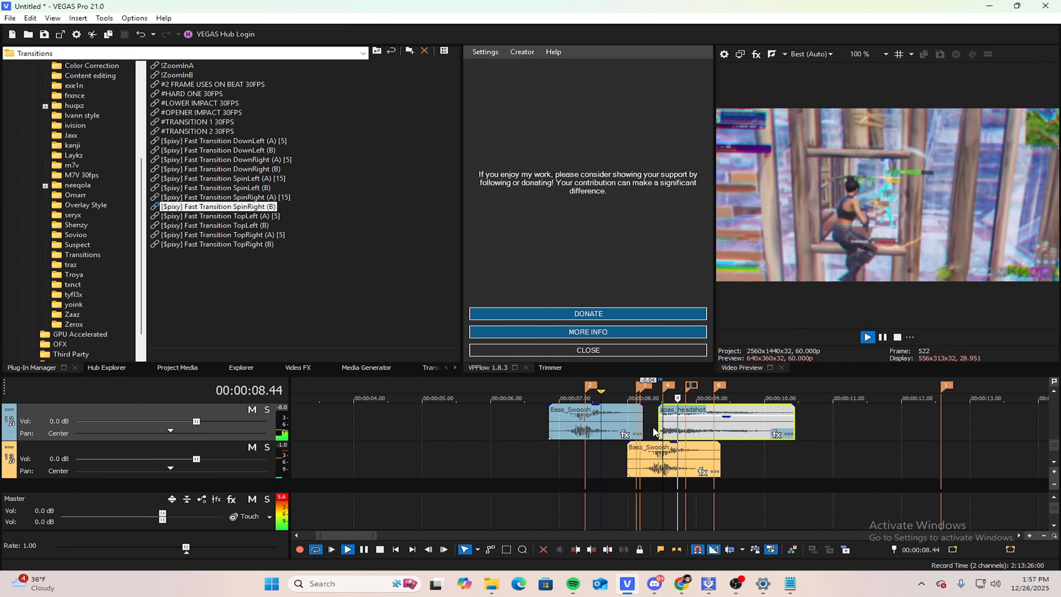
key(space)
click(611, 471)
key(space)
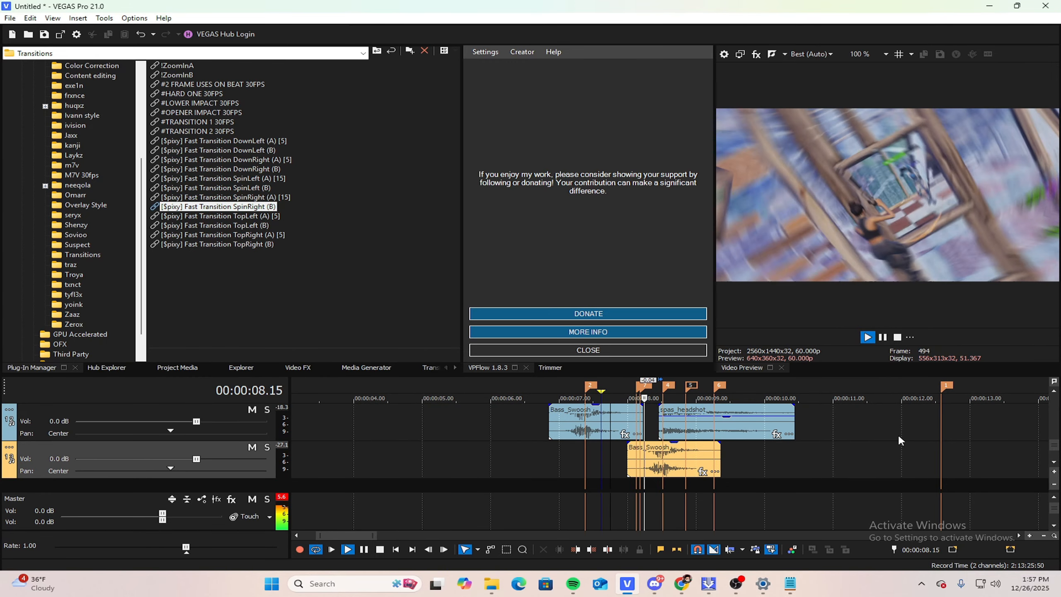
key(space)
drag(1054, 445, 1055, 431)
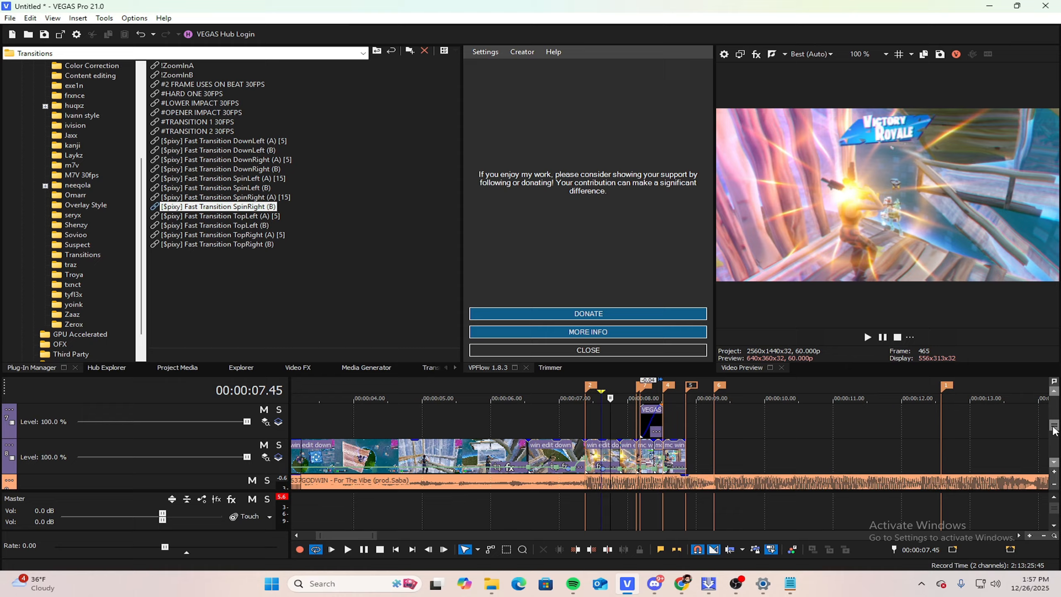
key(space)
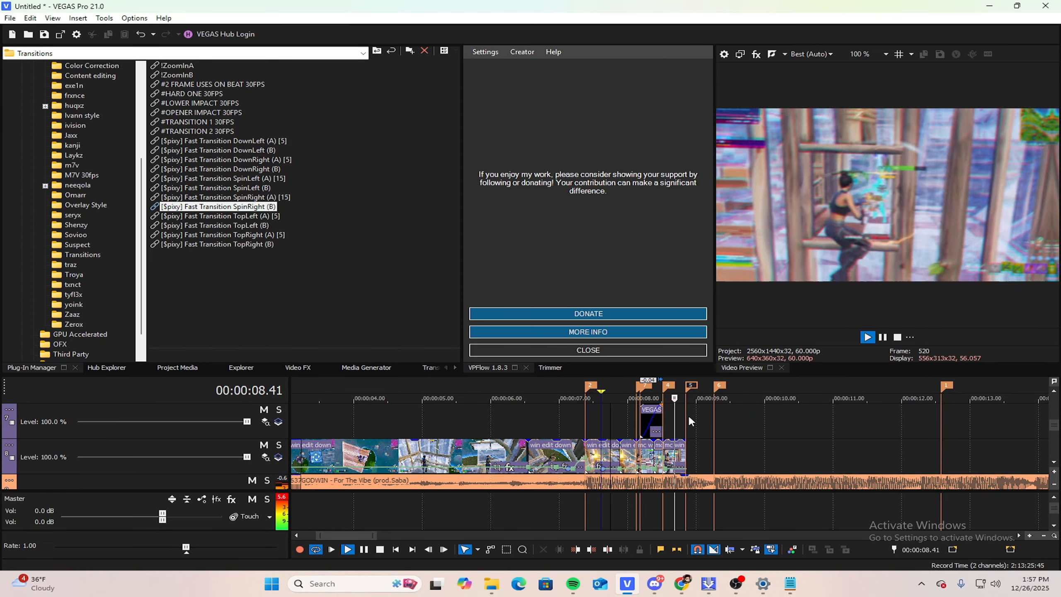
click(688, 414)
key(space)
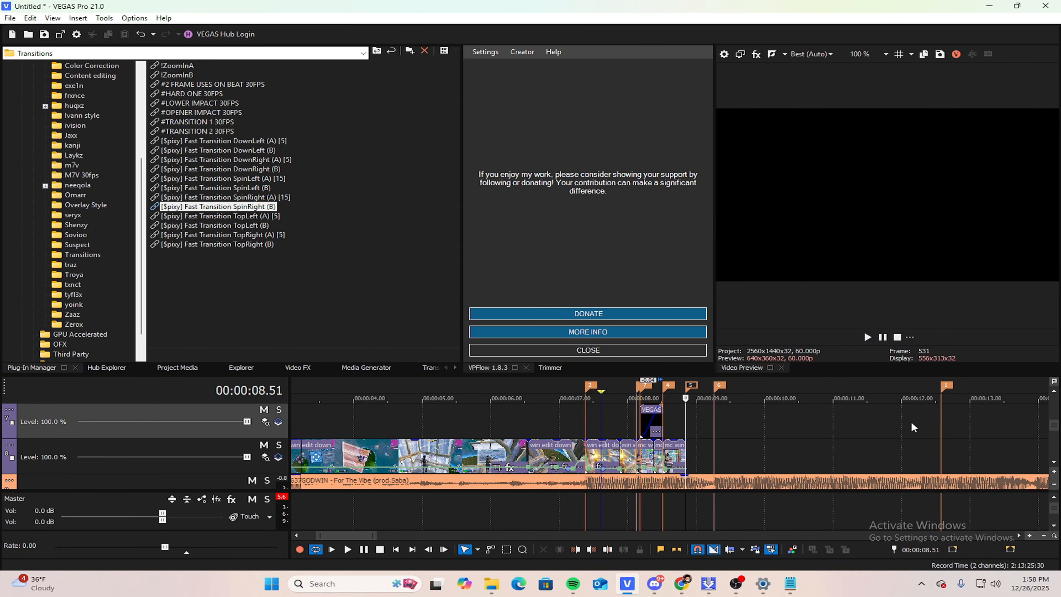
Step: Add the clean filler clip at marker 5 from File Explorer and remove the audio track that comes with it
scroll(913, 425, up, 3)
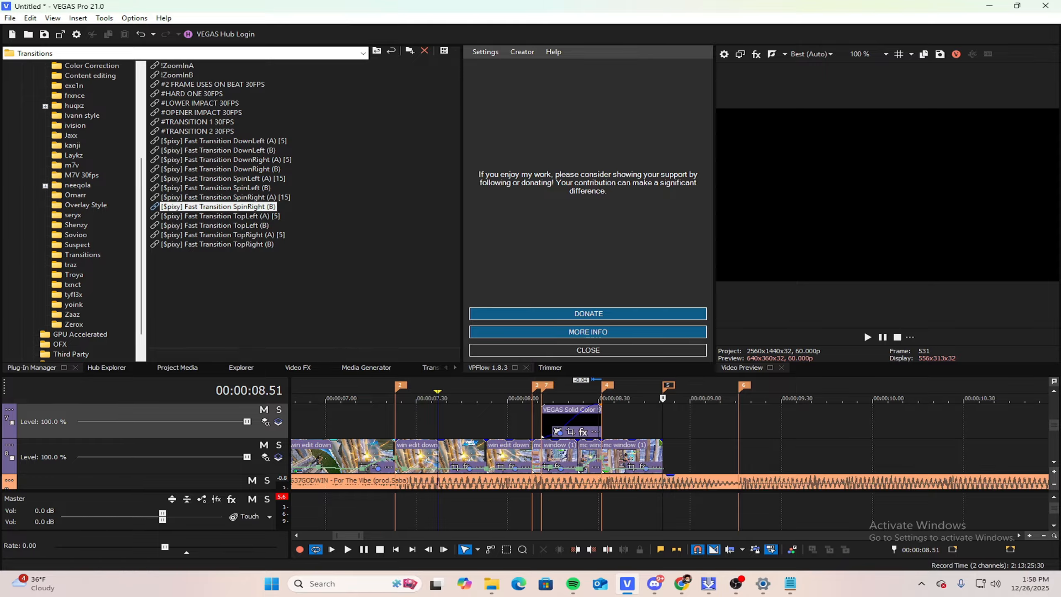
key(alt+Tab)
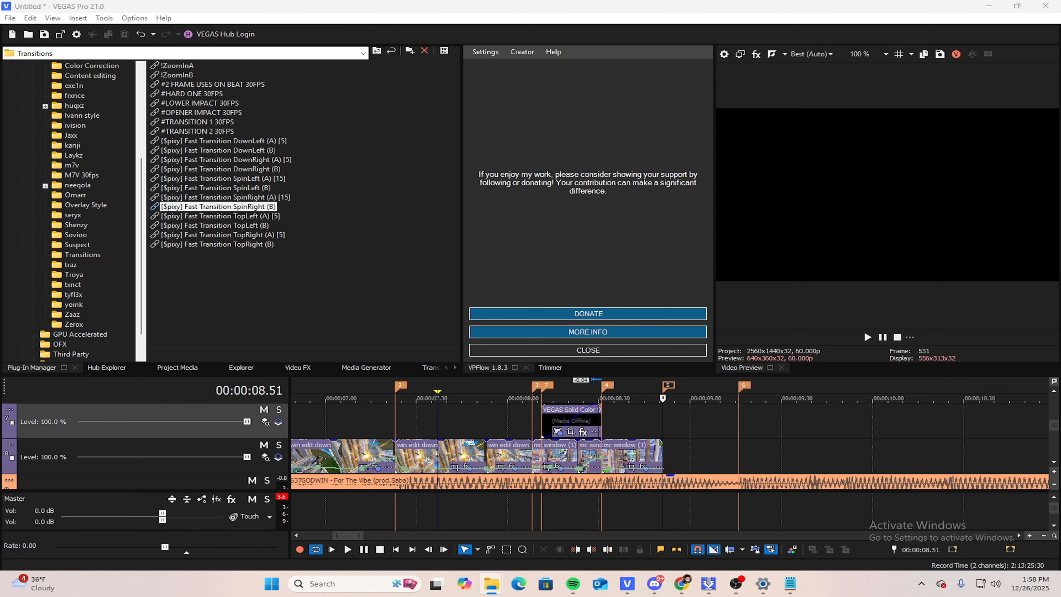
drag(429, 422, 680, 422)
right_click(176, 438)
click(212, 255)
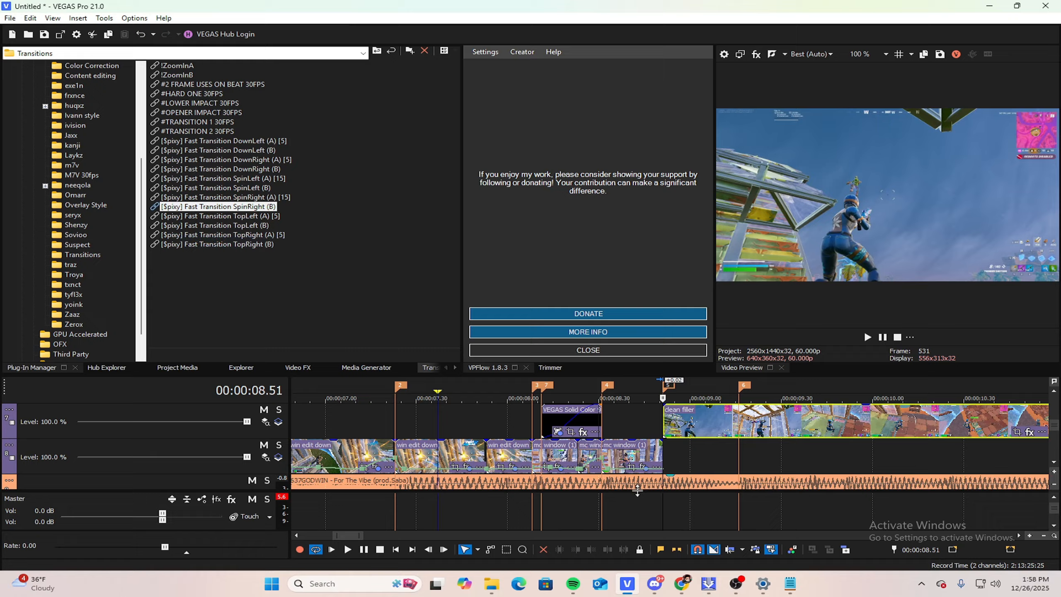
Step: Trim the unused opening off the clean filler clip and move it onto the main video track near marker 6
scroll(652, 446, down, 3)
click(689, 430)
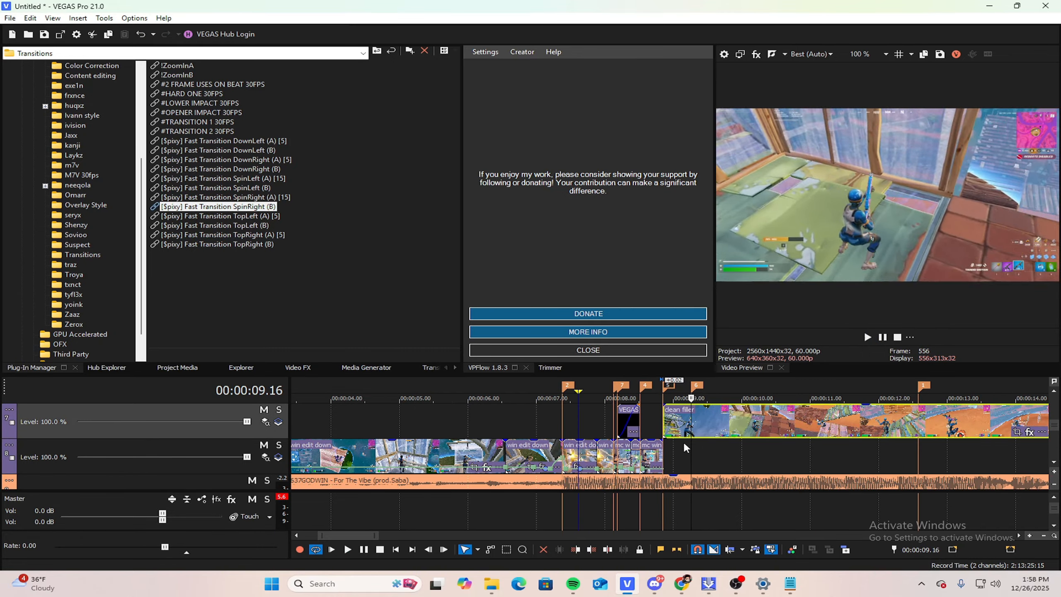
scroll(683, 441, down, 2)
click(649, 422)
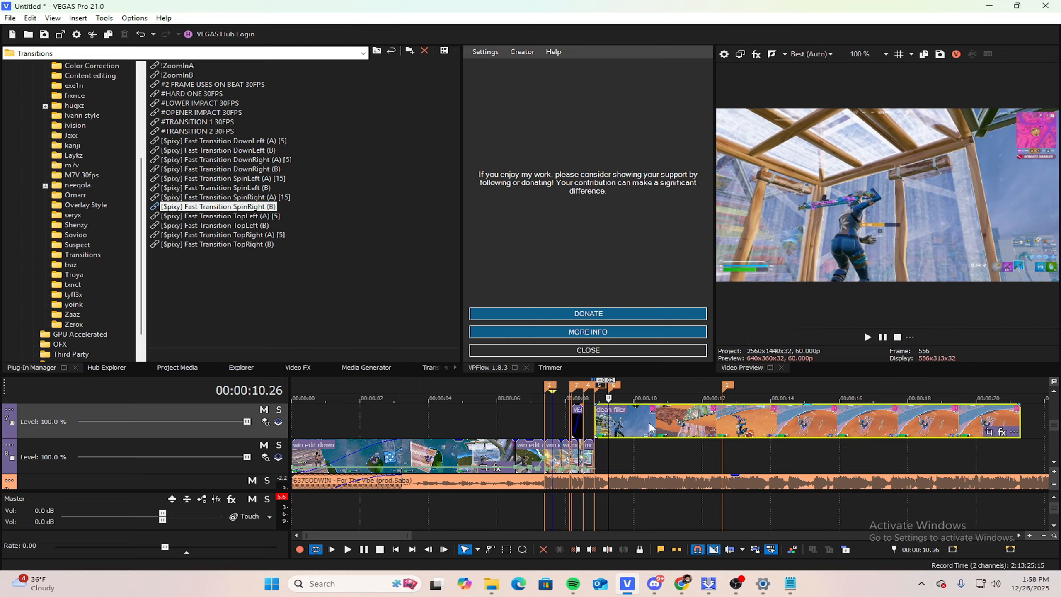
mouse_move(596, 422)
mouse_down()
mouse_move(945, 427)
mouse_move(749, 427)
mouse_move(613, 455)
mouse_move(653, 460)
mouse_up()
click(611, 422)
scroll(686, 448, up, 2)
scroll(656, 457, up, 2)
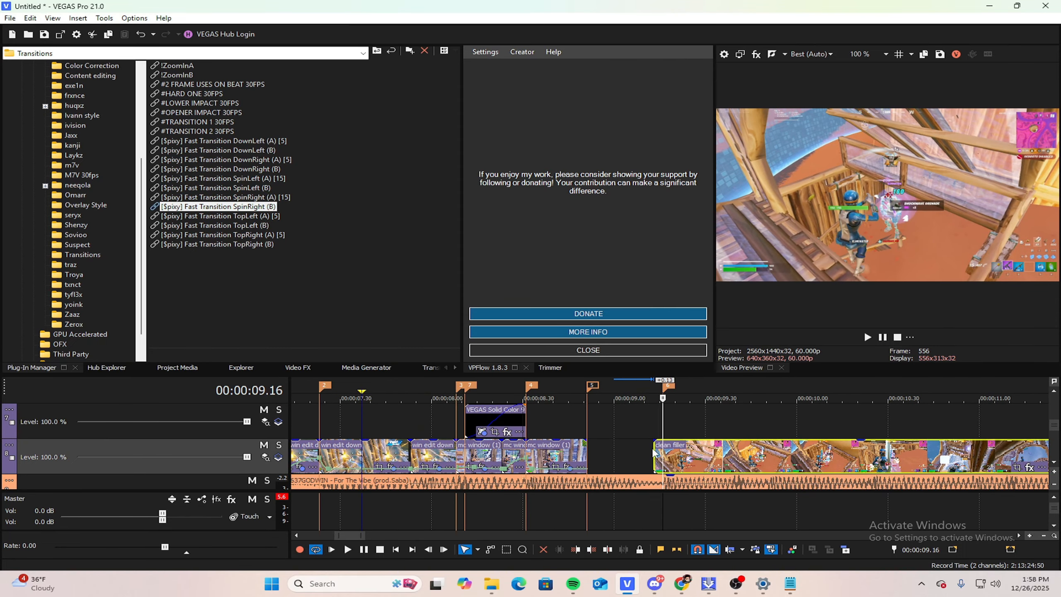
Step: Shift the clean filler clip by a few frames, checking the preview, so its hit lands on marker 6
drag(655, 454, 621, 449)
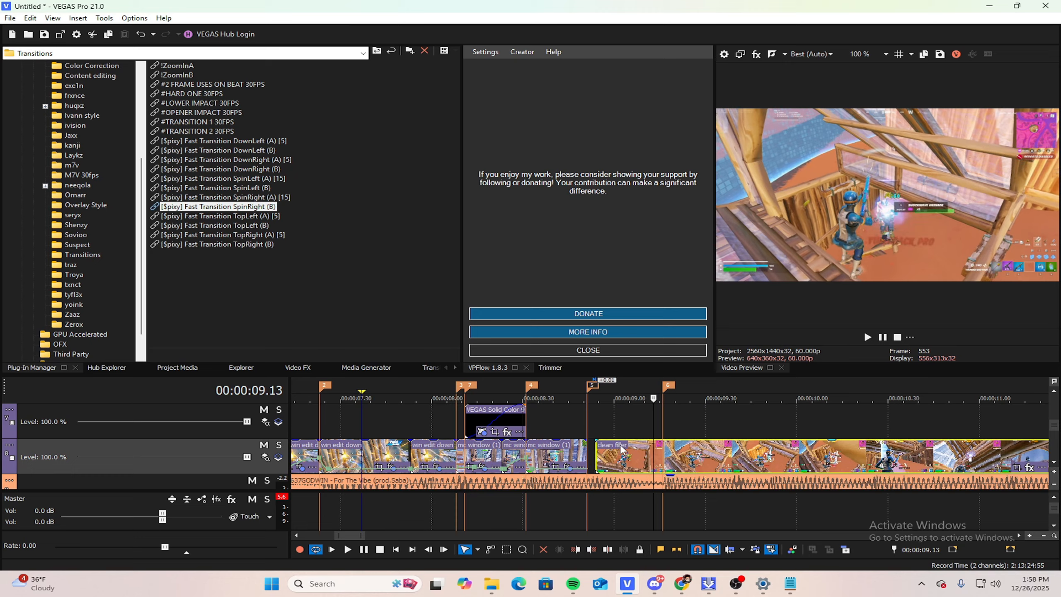
drag(927, 206, 863, 240)
drag(693, 448, 713, 452)
click(664, 424)
click(700, 446)
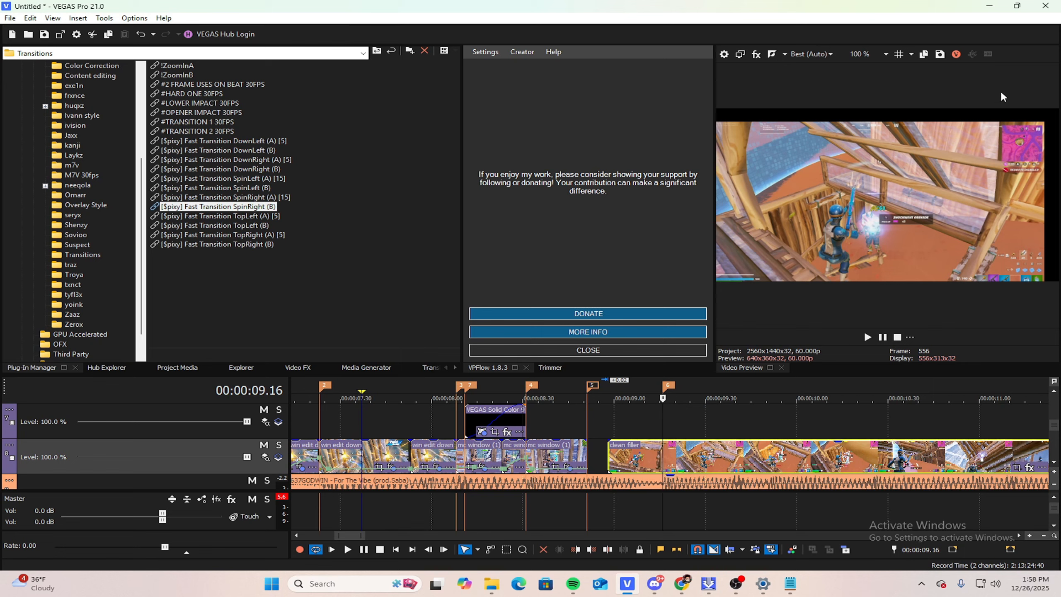
click(851, 50)
click(894, 125)
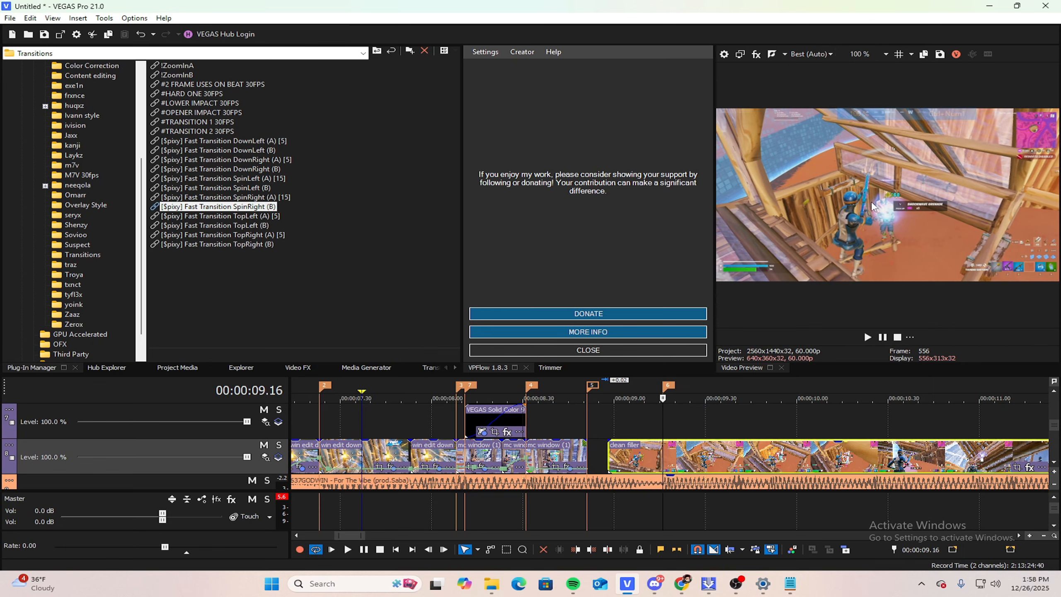
scroll(703, 448, up, 2)
scroll(703, 448, up, 1)
drag(706, 457, 702, 459)
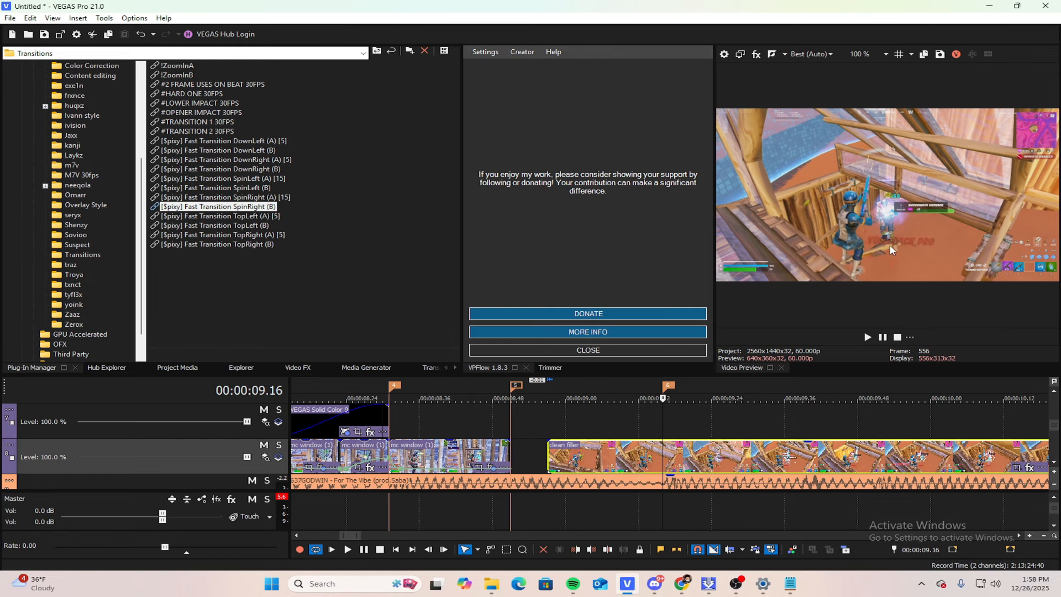
scroll(666, 456, down, 4)
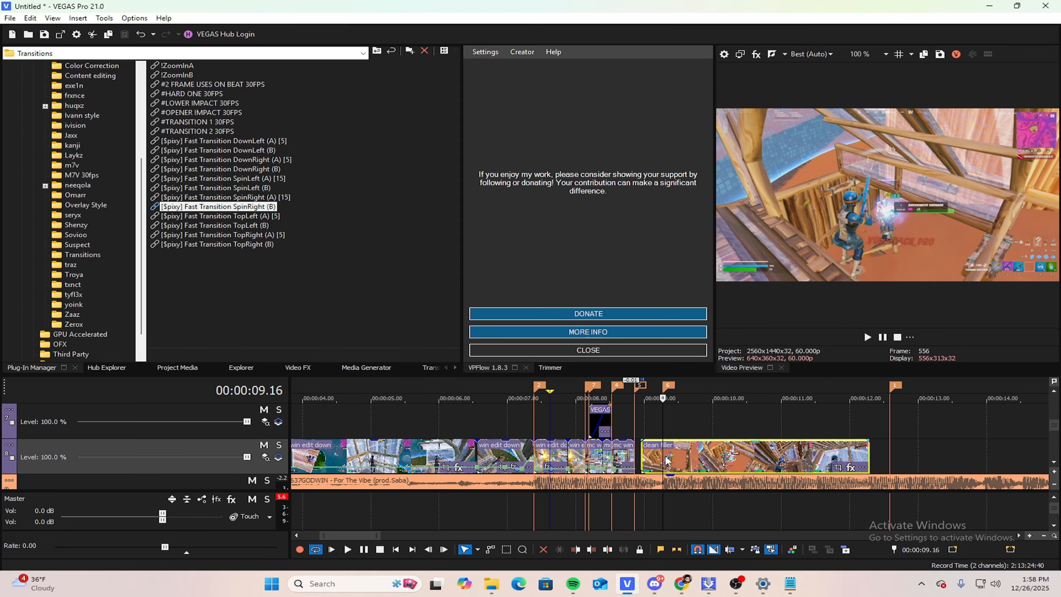
Step: Extend the start of the clean filler clip back to marker 5 and play the join
drag(641, 458, 635, 456)
scroll(633, 425, down, 1)
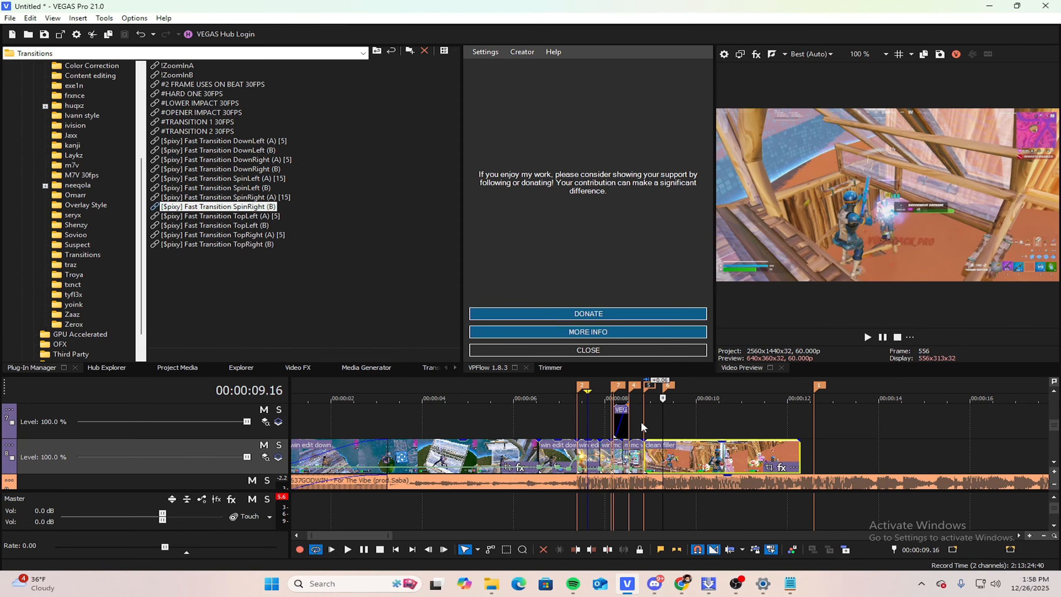
key(space)
scroll(884, 416, up, 3)
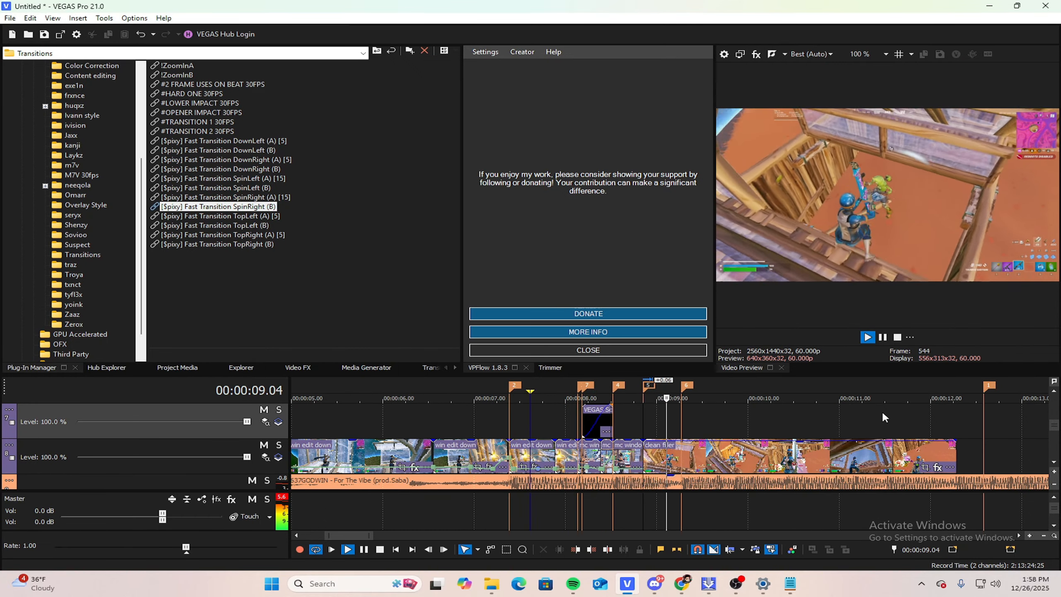
key(space)
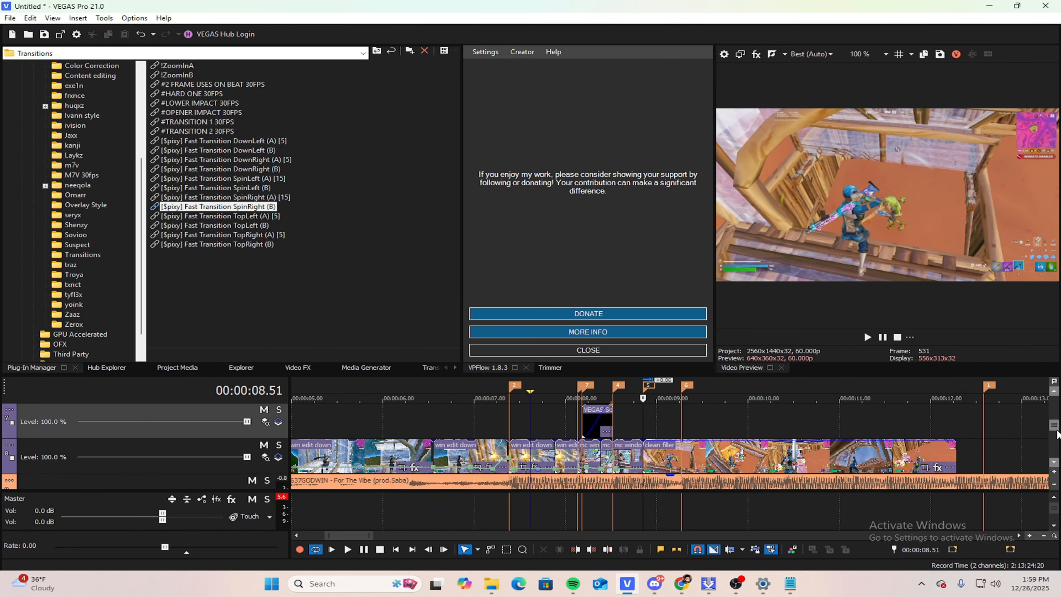
Step: Play on to the next beat of the song and place a marker on it at 00:00:09.39
scroll(1057, 434, down, 1)
scroll(626, 456, up, 1)
key(space)
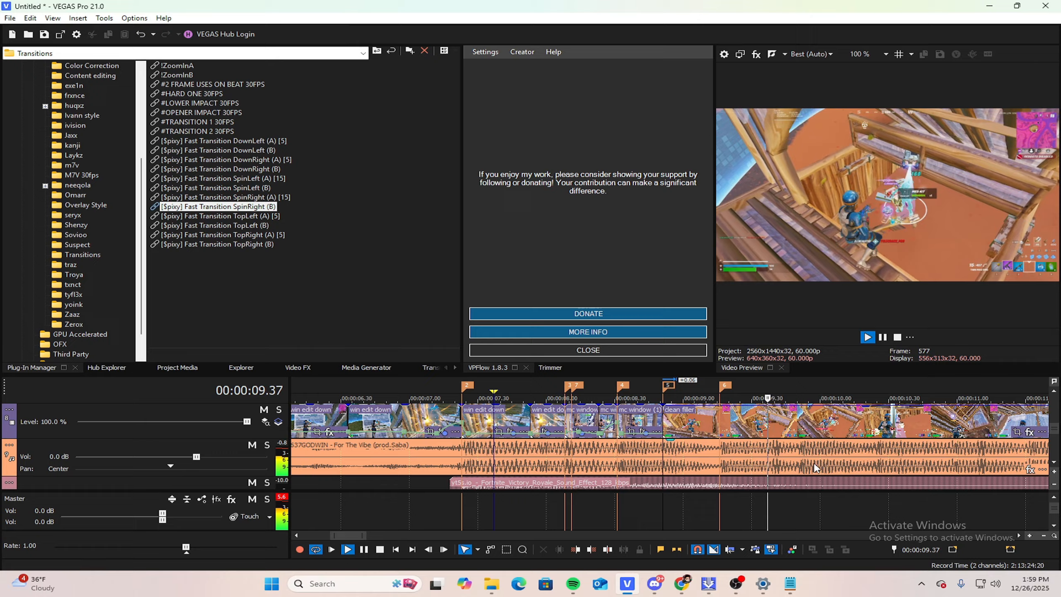
click(776, 462)
scroll(800, 455, up, 2)
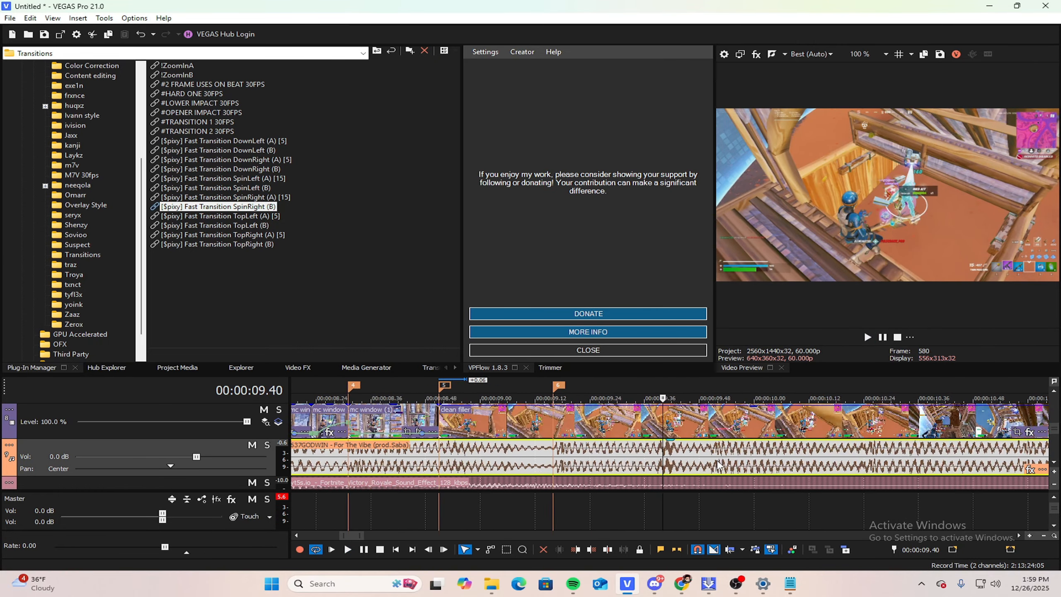
scroll(718, 464, up, 2)
click(644, 455)
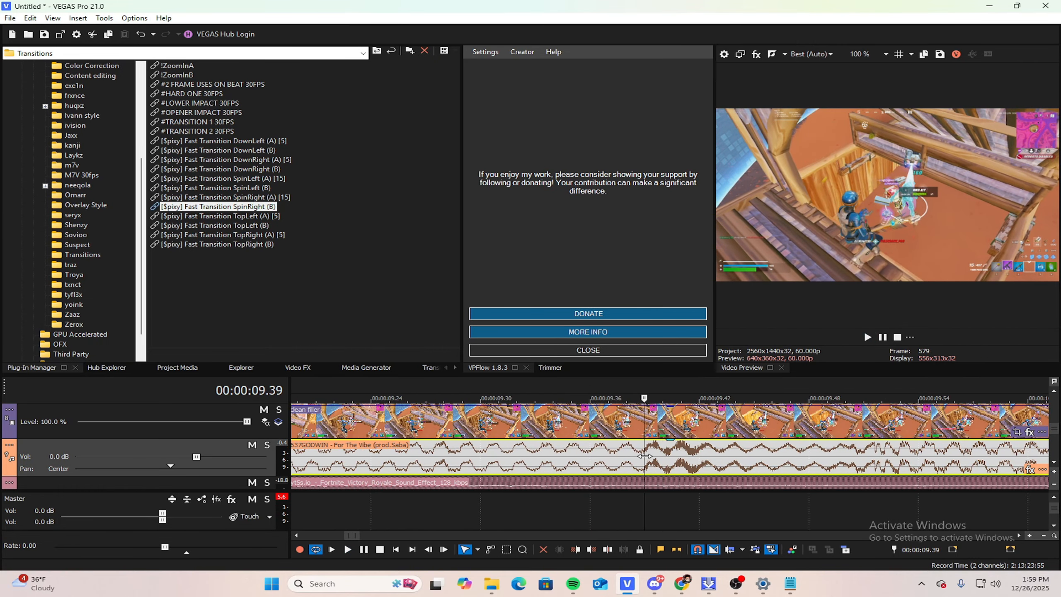
scroll(702, 427, down, 6)
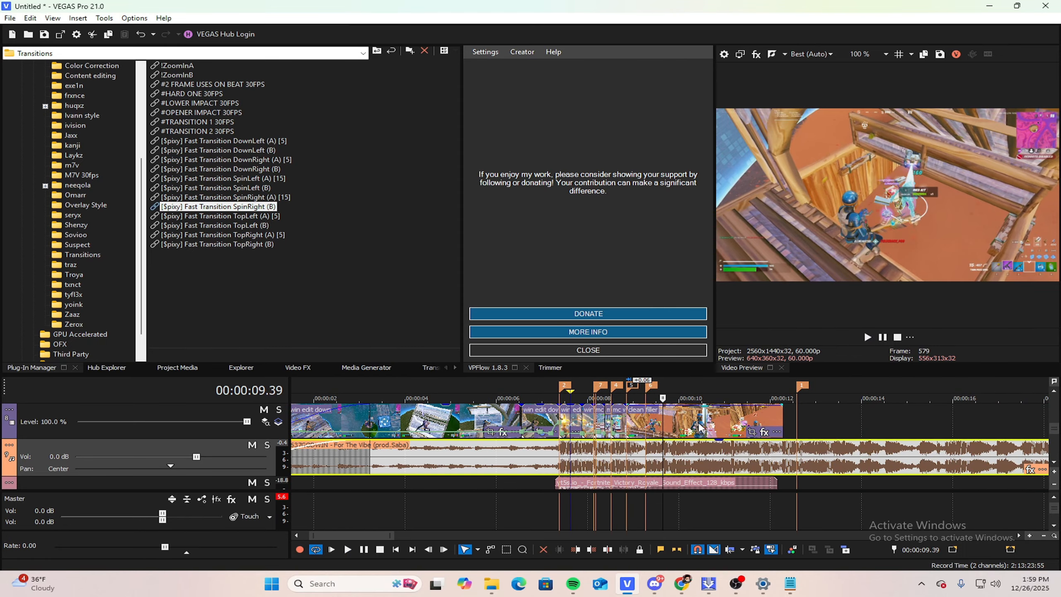
key(m)
Step: Split the clean filler clip at the 00:00:09.39 marker and delete the part after it
click(666, 417)
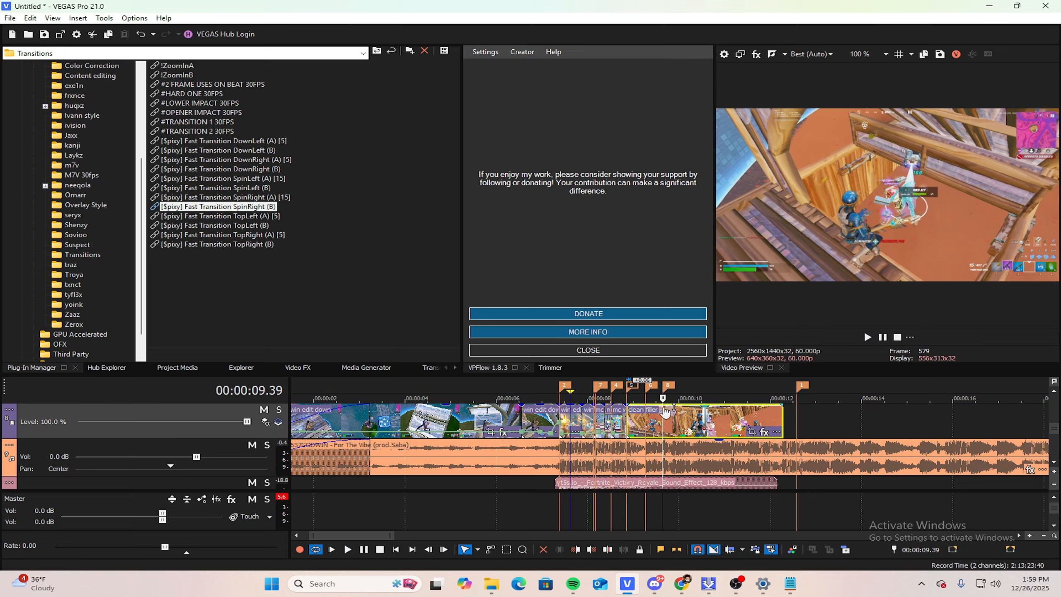
scroll(692, 427, up, 1)
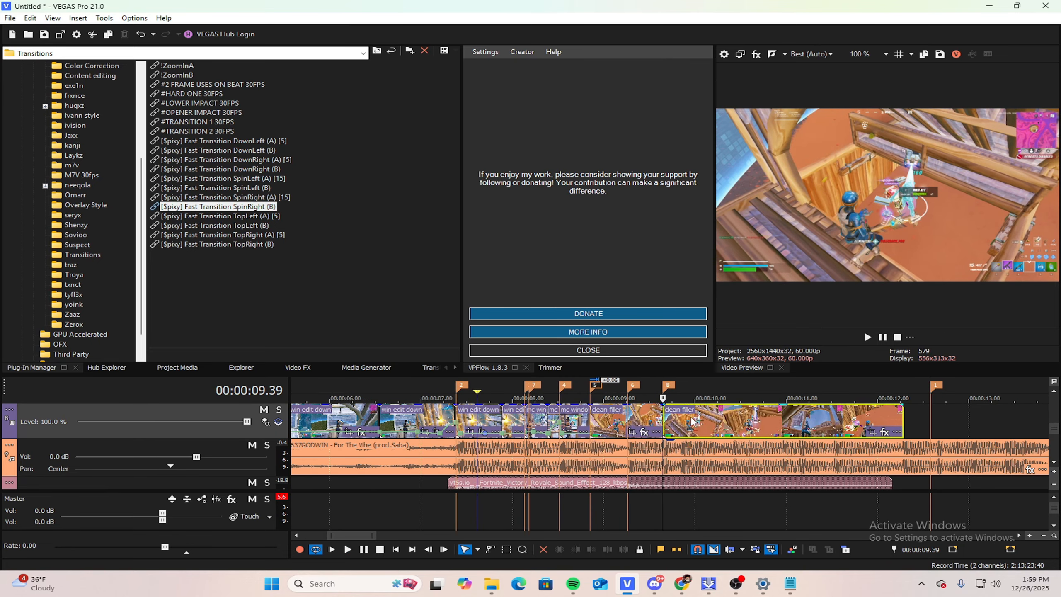
scroll(685, 423, down, 2)
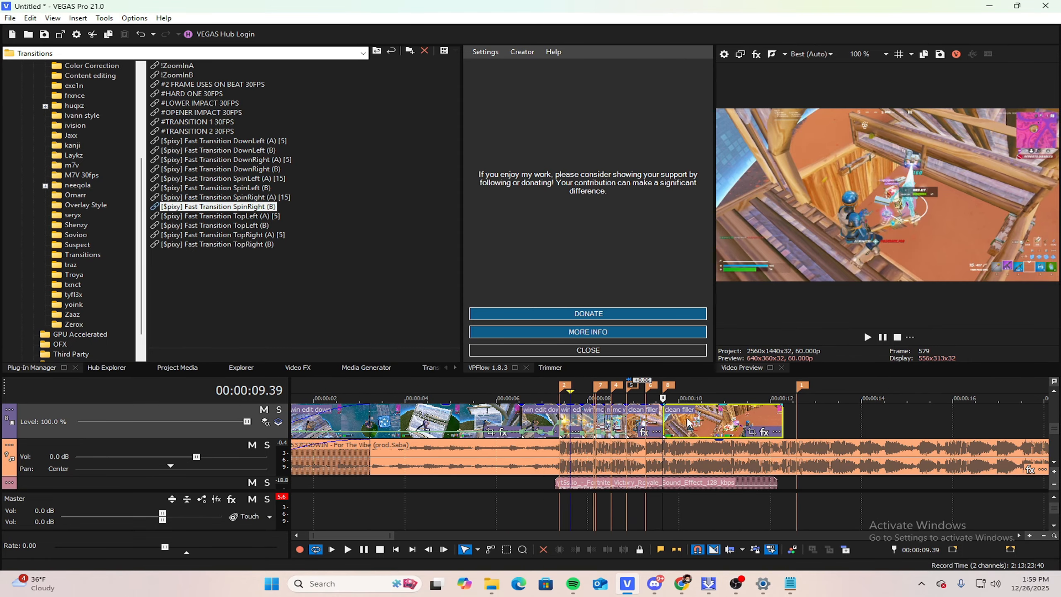
right_click(689, 420)
click(704, 262)
scroll(666, 437, up, 4)
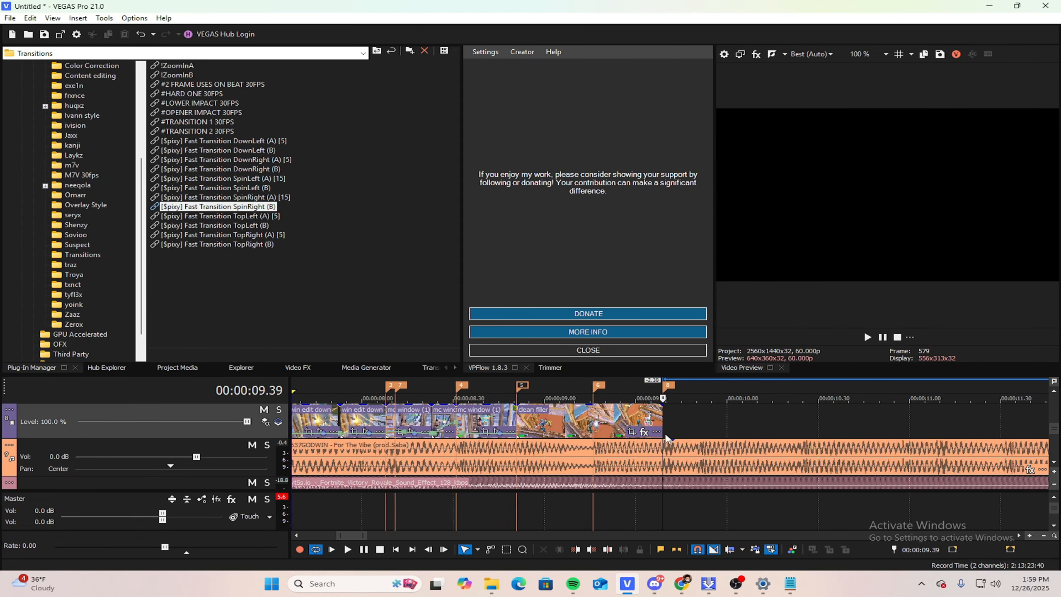
Step: Place the cursor at marker 6 and insert a velocity envelope on the clean filler clip
click(559, 423)
scroll(643, 420, up, 3)
scroll(645, 419, down, 5)
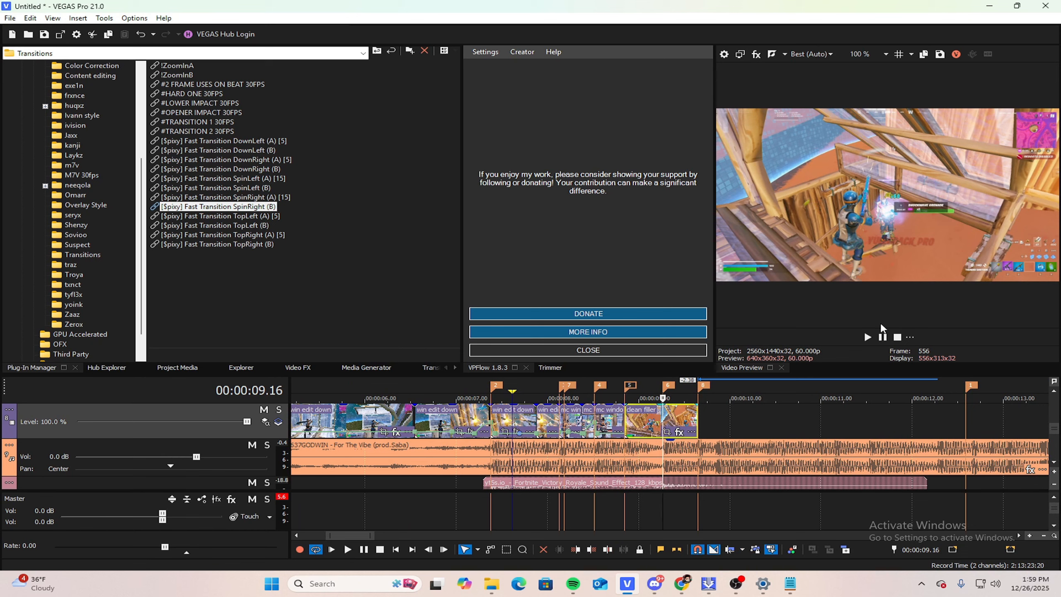
scroll(664, 420, up, 5)
right_click(671, 420)
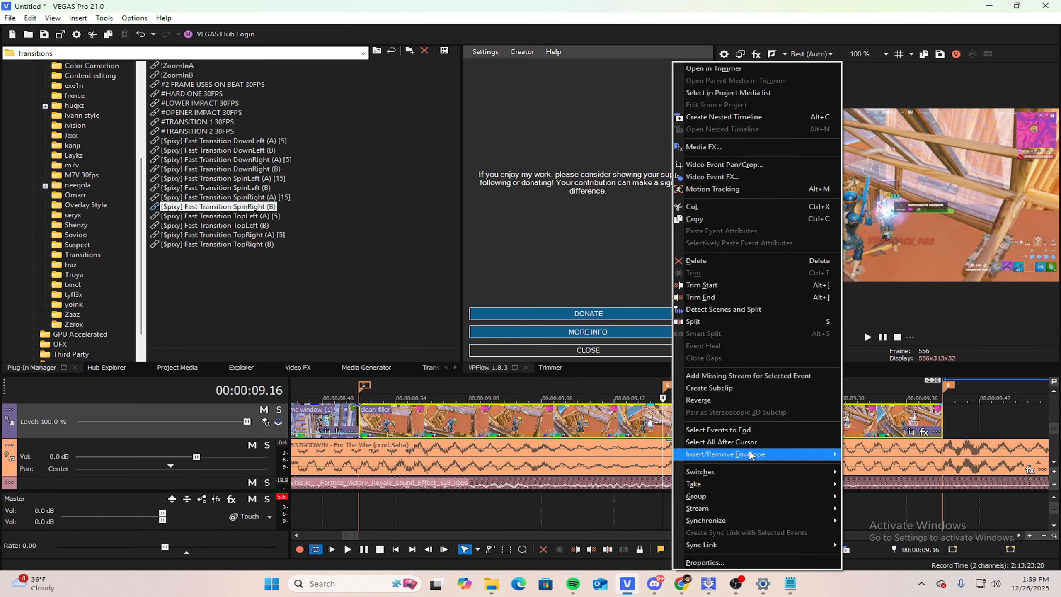
mouse_move(825, 454)
click(865, 454)
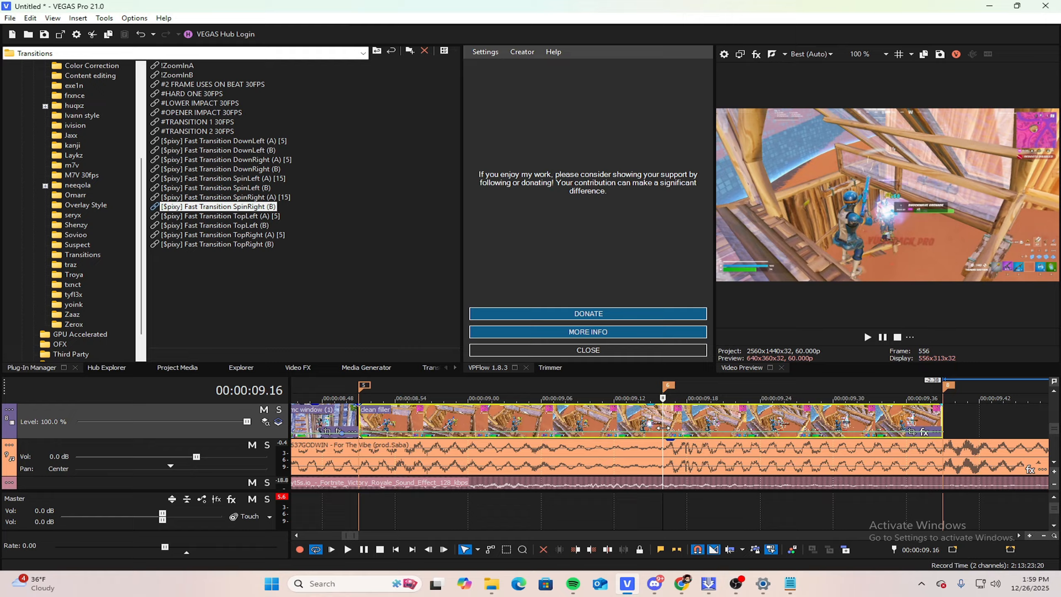
Step: Add a velocity point on the clean filler clip at marker 6 and set it to 50% forward velocity
right_click(666, 436)
click(673, 437)
scroll(676, 443, up, 5)
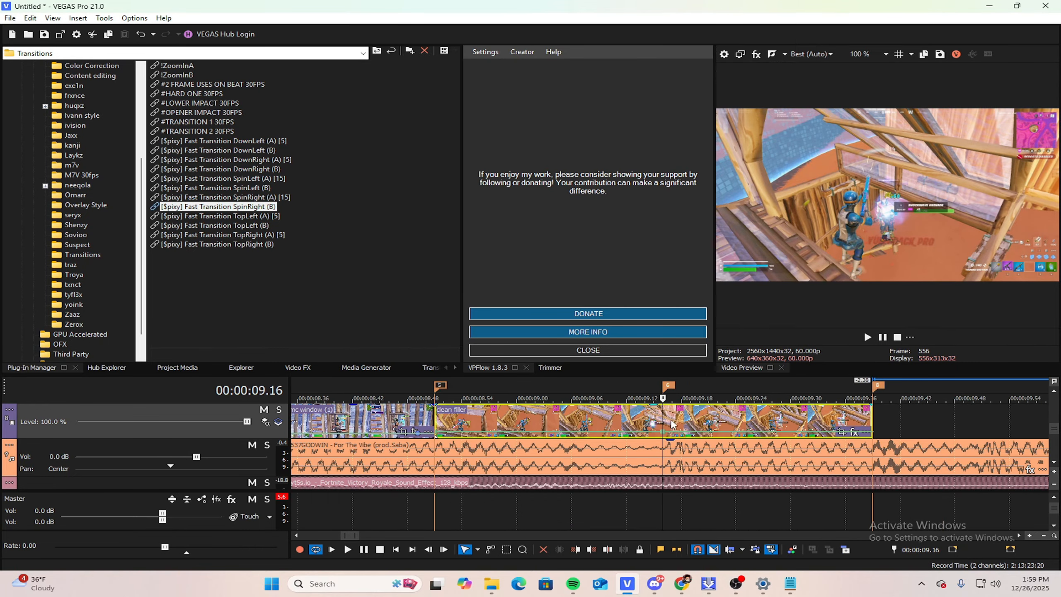
scroll(676, 444, up, 3)
scroll(702, 424, up, 3)
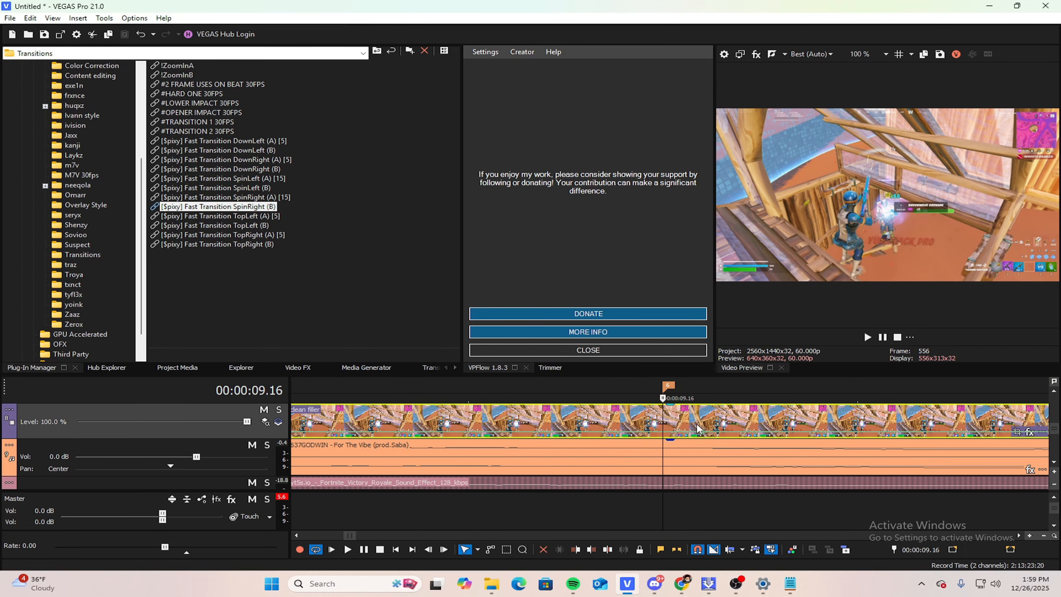
right_click(665, 435)
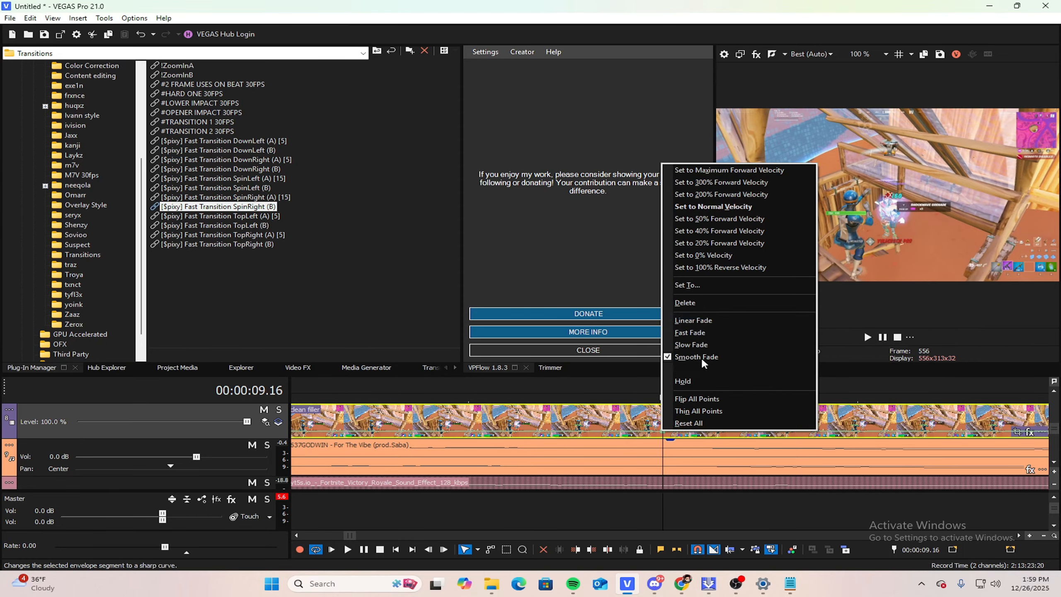
click(703, 219)
scroll(673, 437, down, 6)
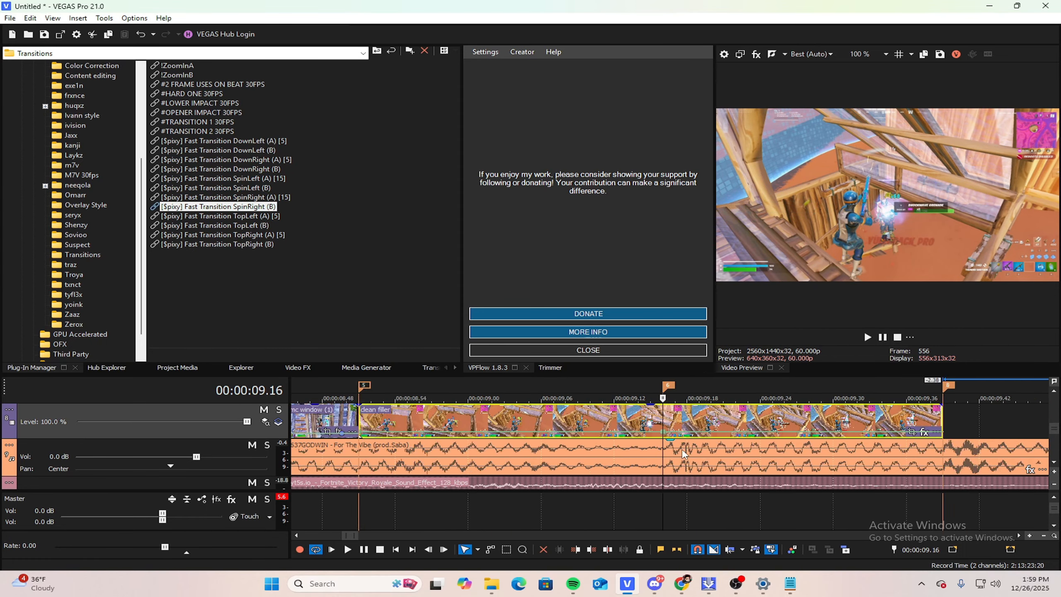
drag(663, 410, 735, 422)
scroll(668, 416, down, 6)
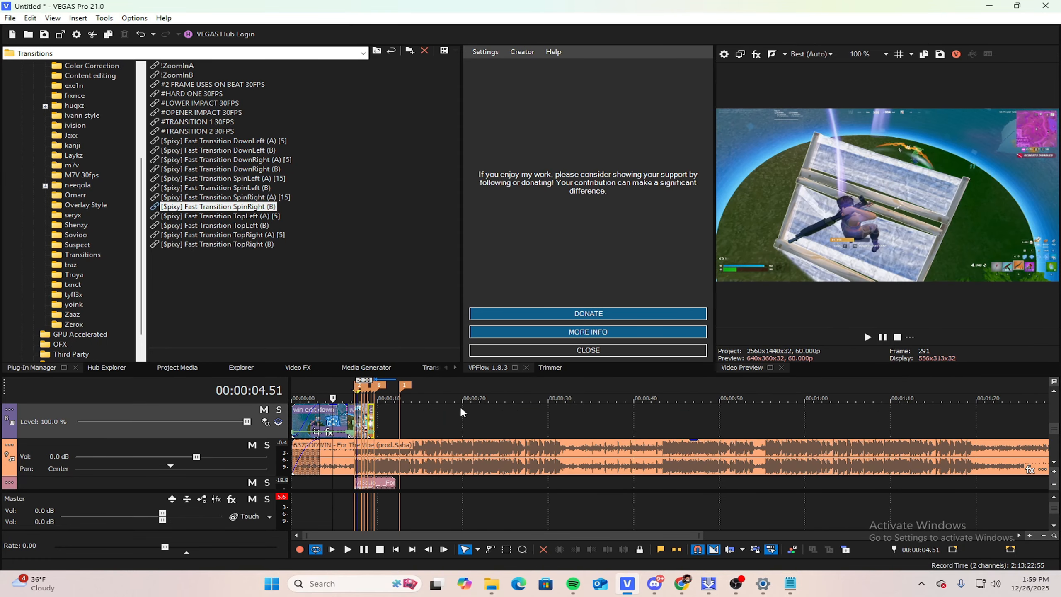
scroll(748, 432, up, 5)
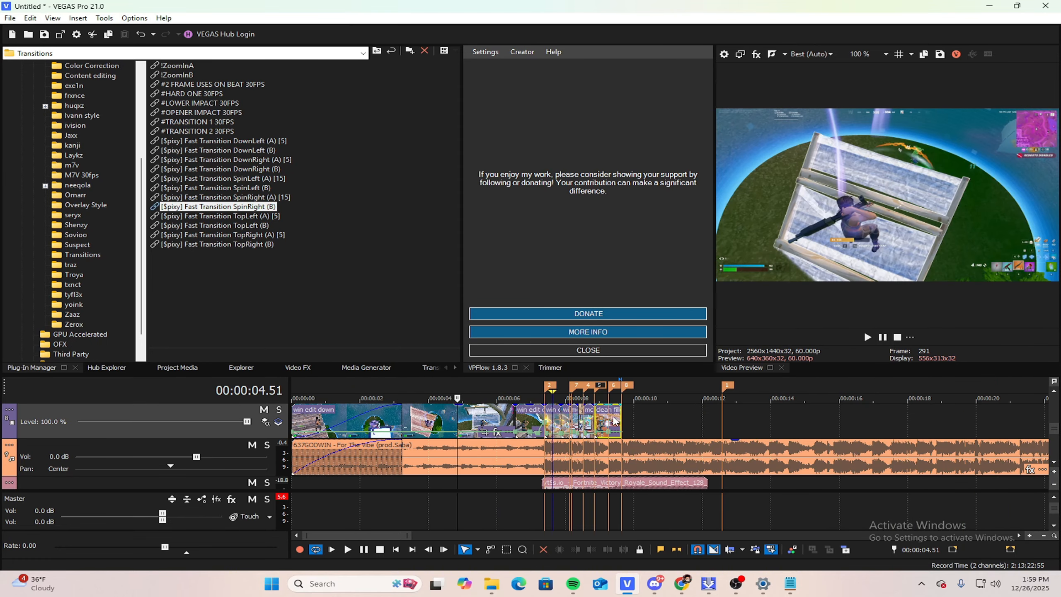
Step: Step back frame by frame from marker 6 to 00:00:09.10 to examine the shot in the clean filler clip
click(614, 419)
scroll(658, 419, up, 10)
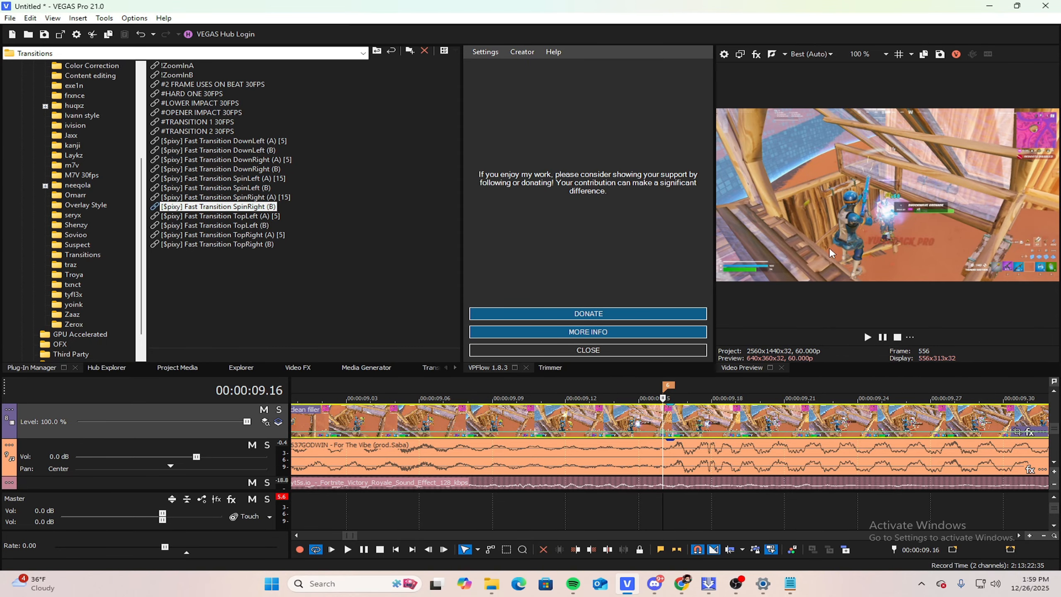
scroll(731, 474, down, 4)
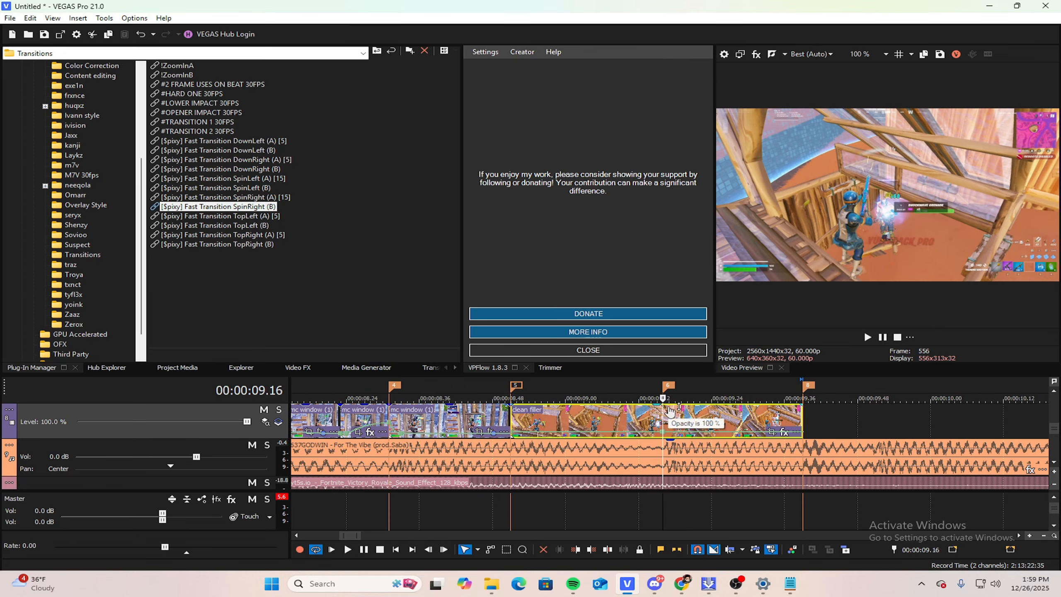
key(Left)
key(Left)
key(Left)
key(Left)
key(Left)
key(Left)
key(Left)
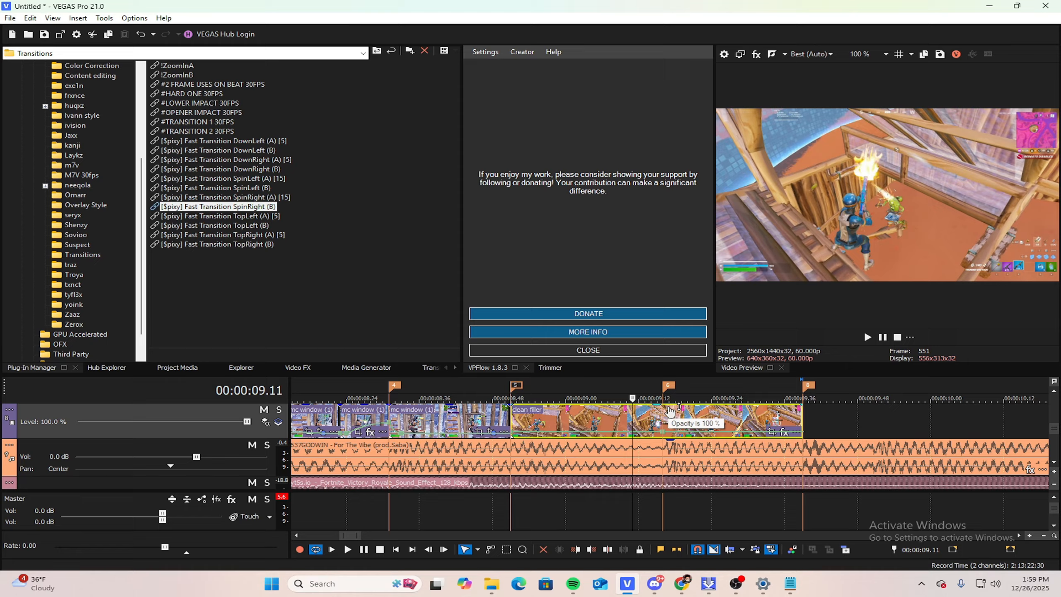
key(Right)
key(Right)
key(Left)
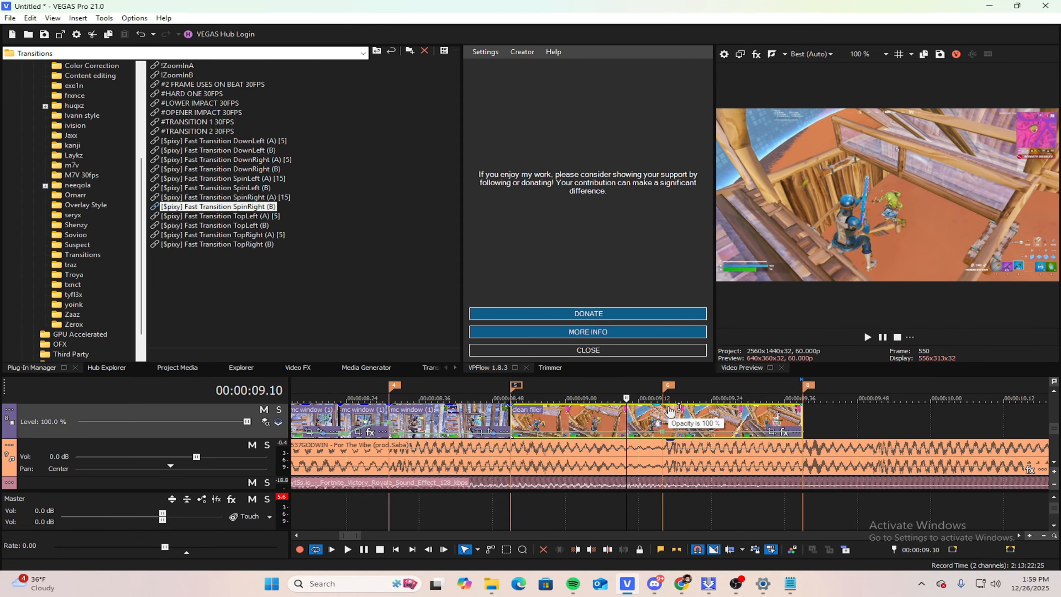
Step: Add a velocity point on the clean filler clip at 00:00:09.10 and move the cursor back to 00:00:08.58
scroll(652, 451, up, 5)
right_click(664, 434)
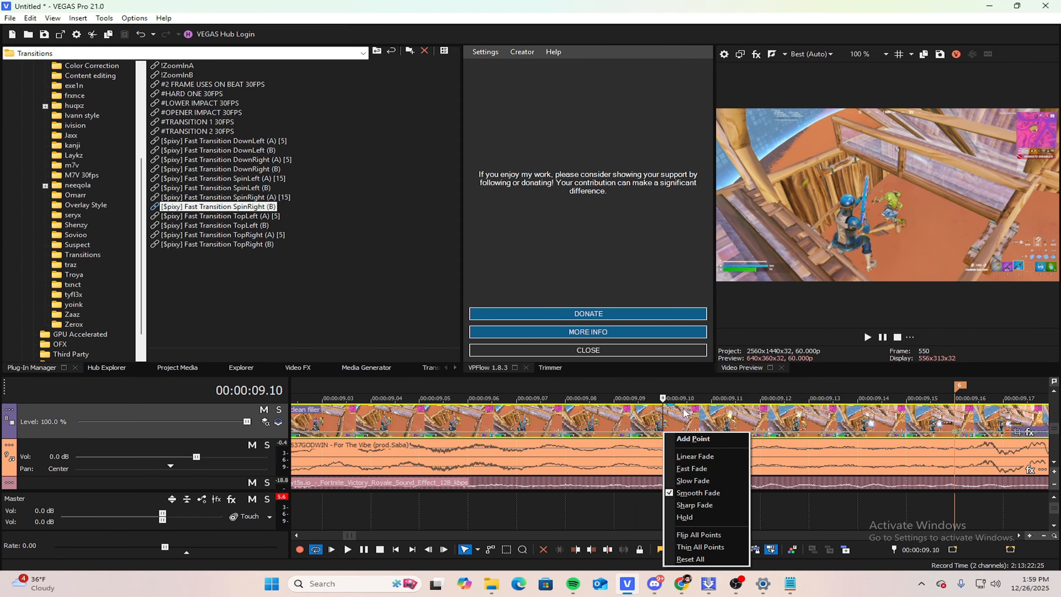
scroll(663, 417, down, 3)
scroll(661, 425, down, 2)
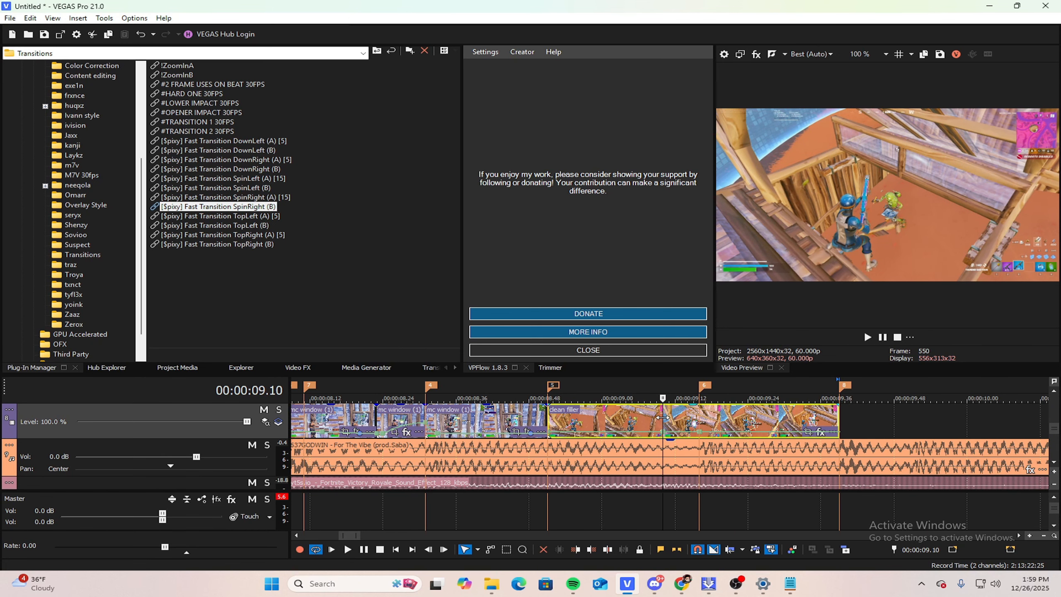
drag(663, 418, 590, 400)
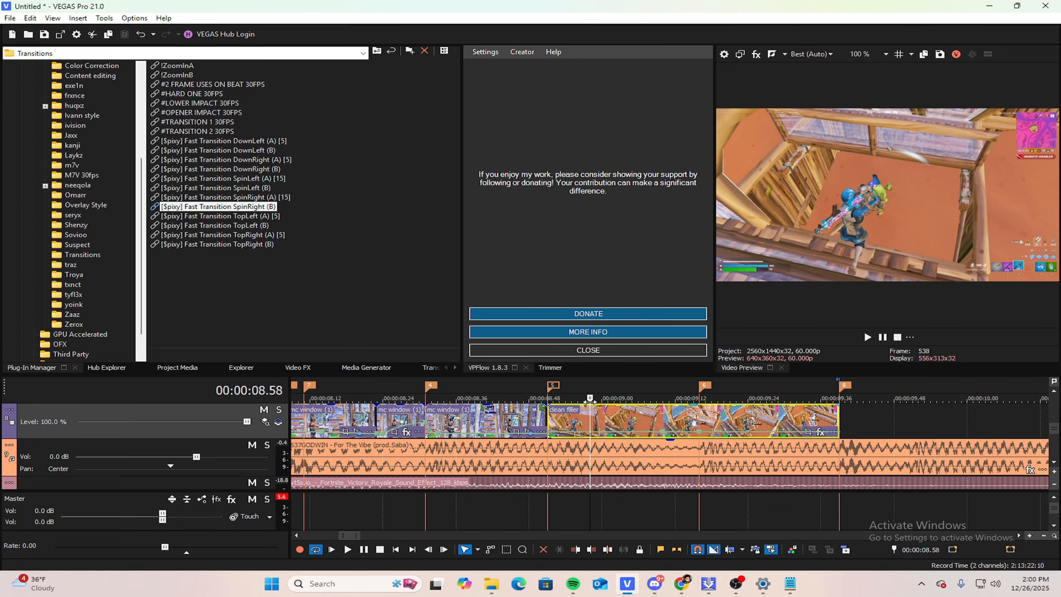
Step: Move the cursor to 00:00:09.09 and adjust the velocity point on the clean filler clip just before marker 6
right_click(591, 437)
key(Escape)
drag(599, 420, 658, 413)
right_click(663, 434)
click(702, 220)
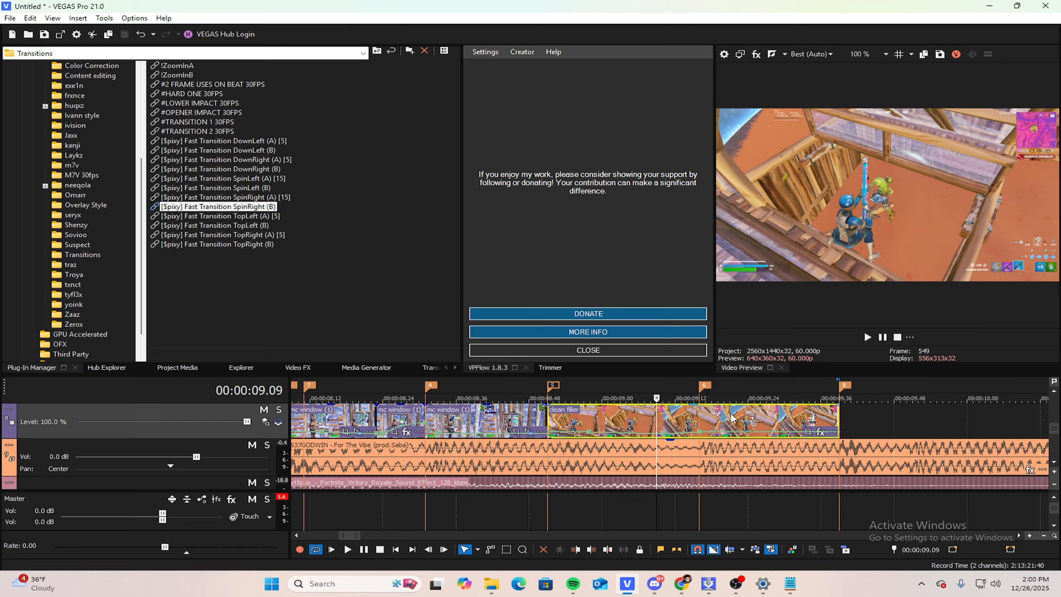
Step: Set the clean filler clip's velocity point at marker 6 to 400% and change the fade type of the segment leading into it
right_click(700, 434)
click(670, 426)
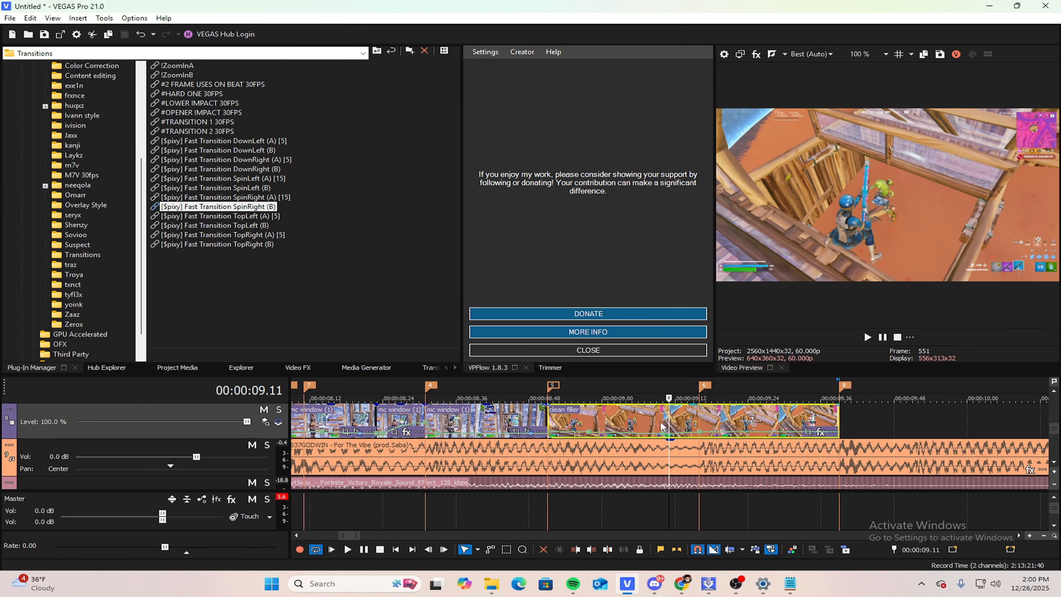
right_click(700, 433)
click(746, 284)
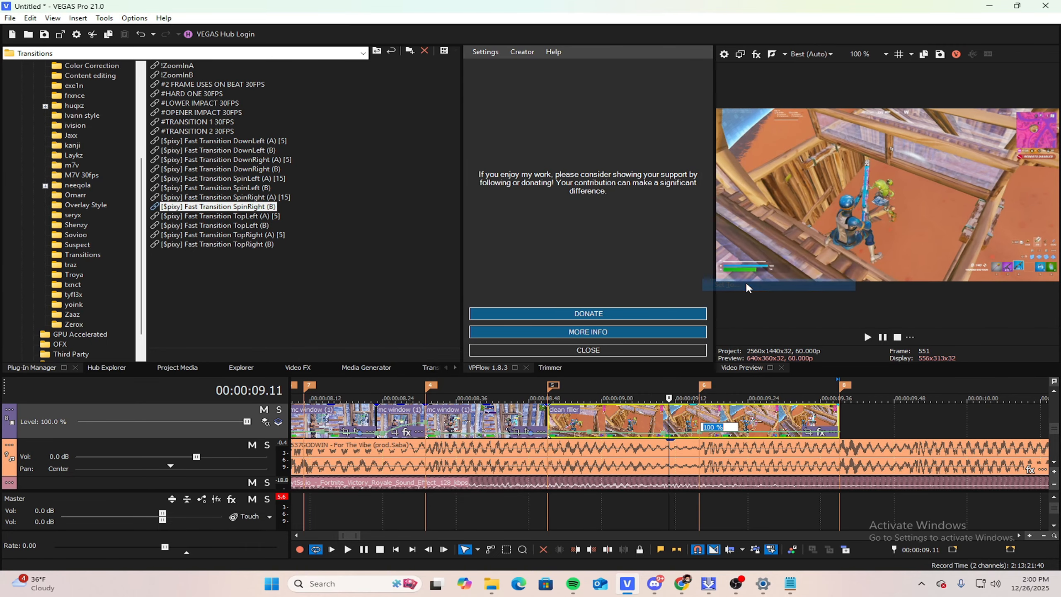
text(400)
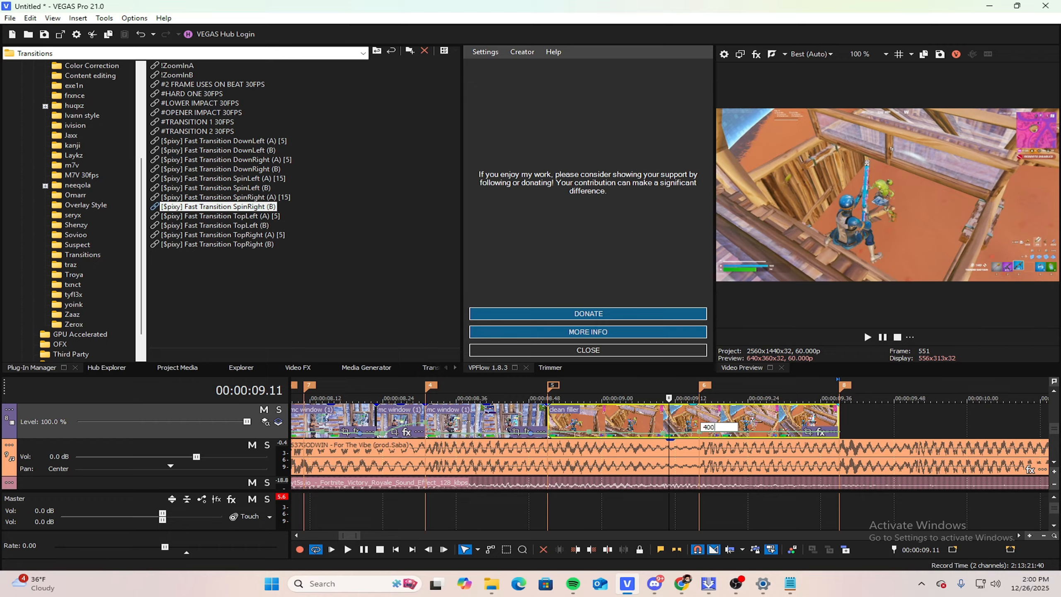
key(Return)
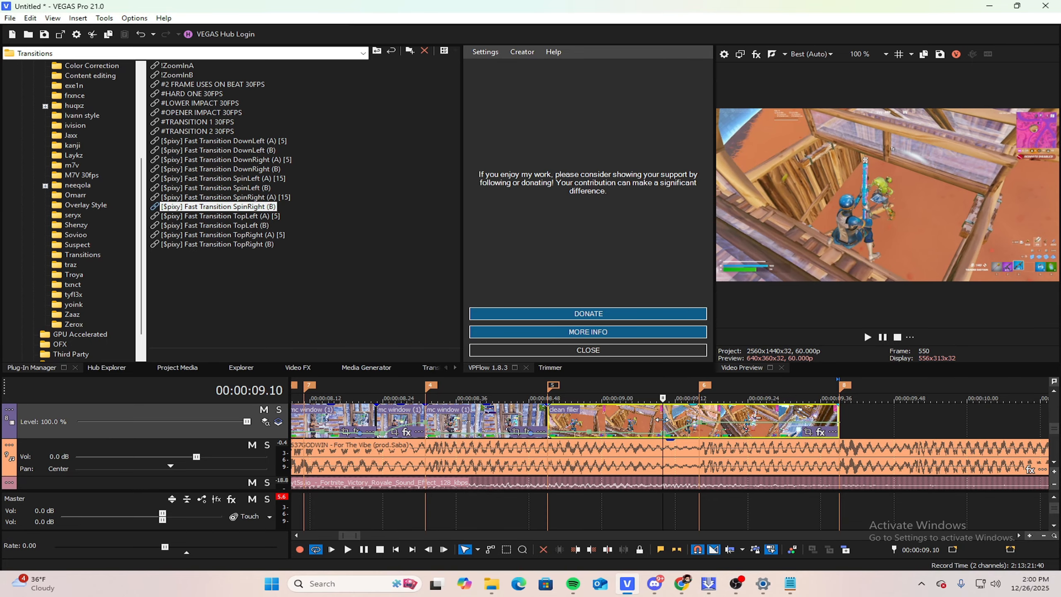
right_click(677, 431)
click(691, 439)
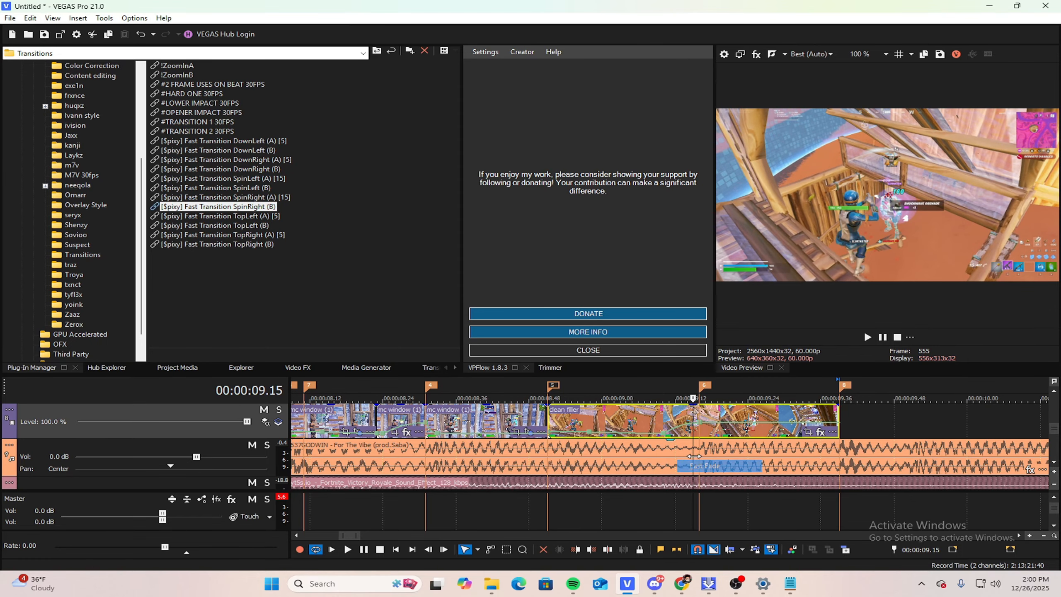
Step: Add a velocity point on the clean filler clip at 00:00:09.19 and adjust the velocity curve between it and marker 6
click(699, 418)
key(Right)
key(Right)
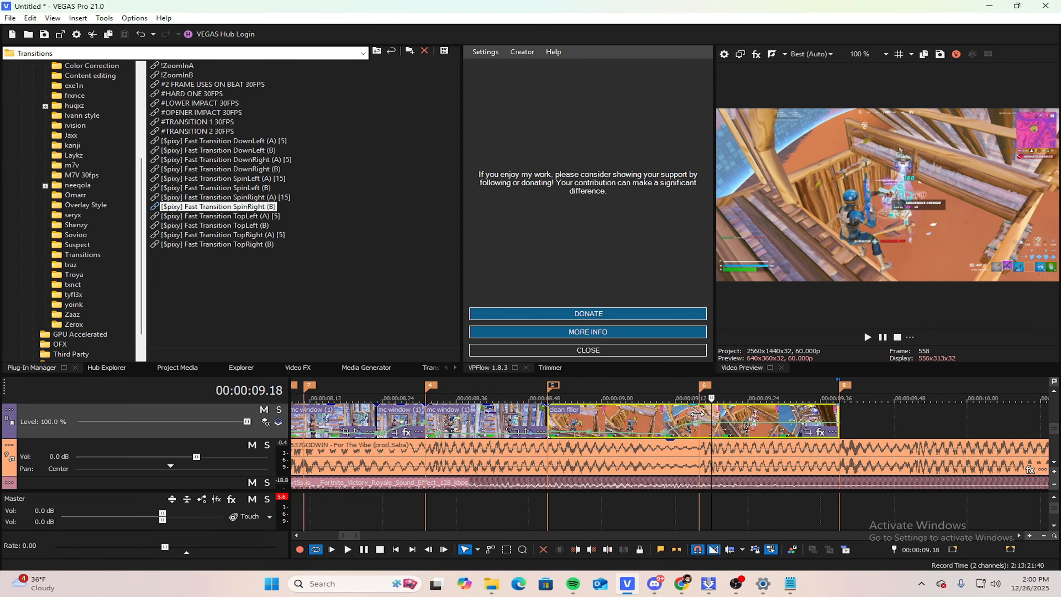
key(Right)
scroll(712, 481, up, 3)
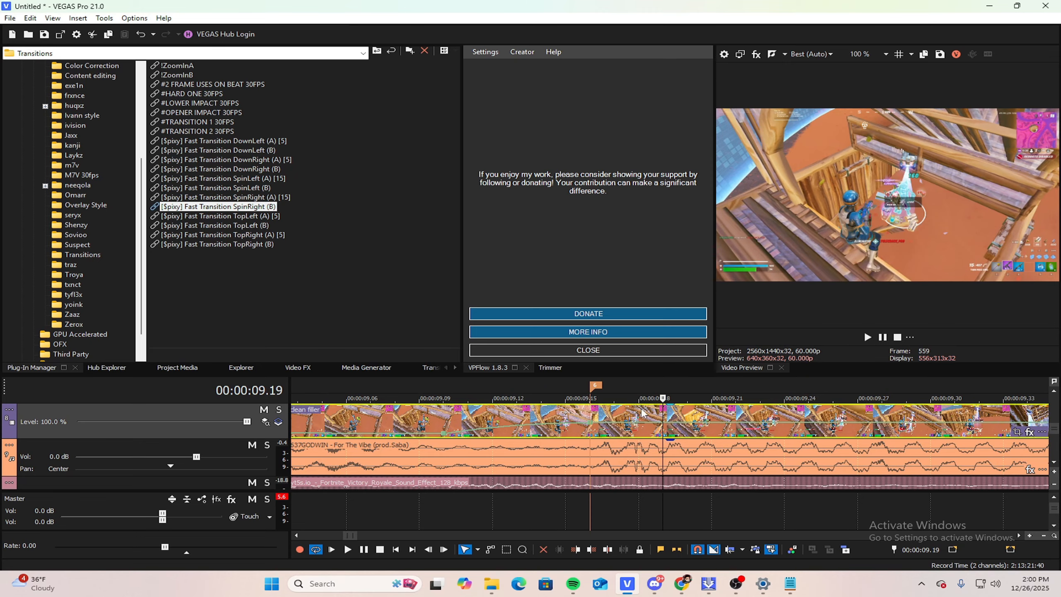
right_click(664, 422)
right_click(664, 422)
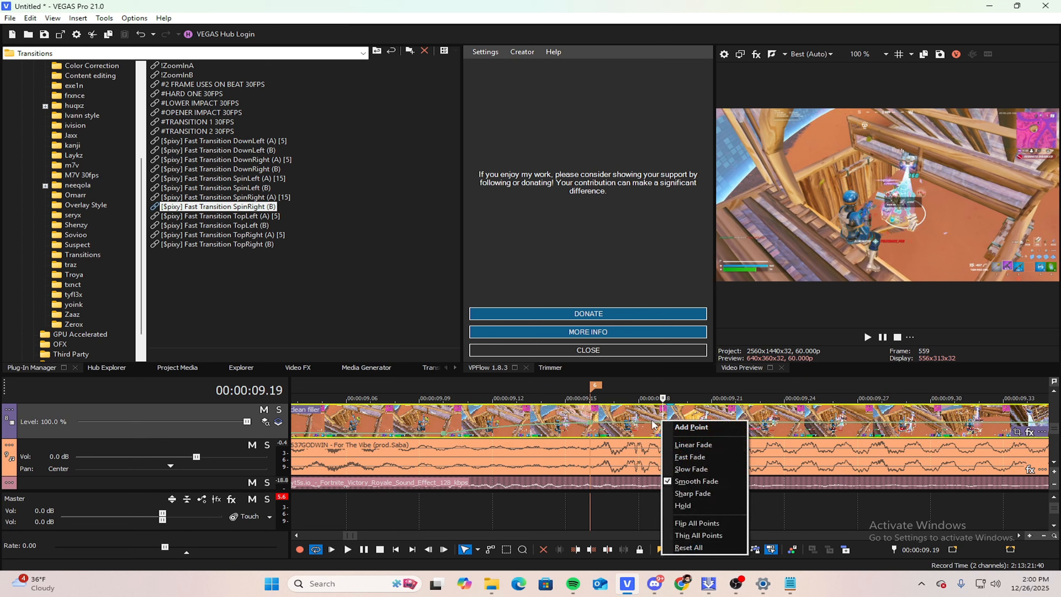
right_click(664, 422)
click(717, 209)
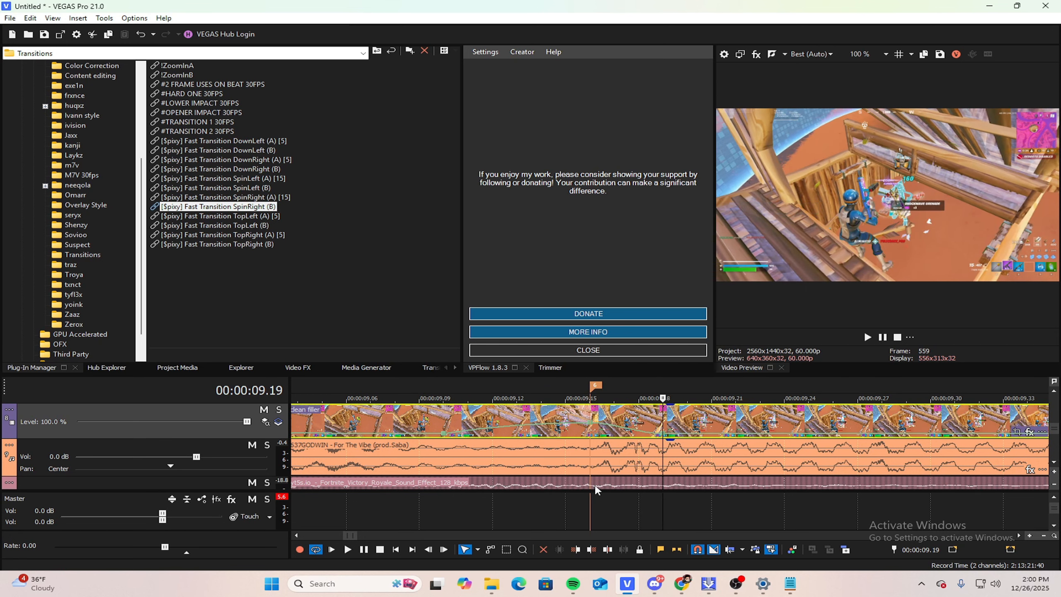
right_click(614, 426)
Step: Play back the retimed hit briefly and split the clean filler clip at marker 6
scroll(614, 426, down, 5)
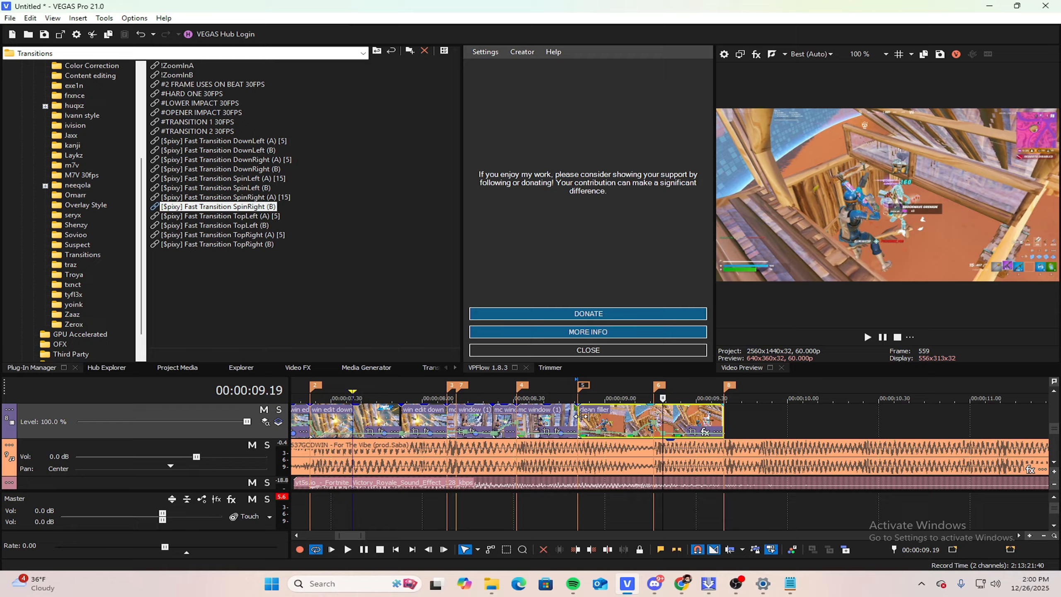
key(space)
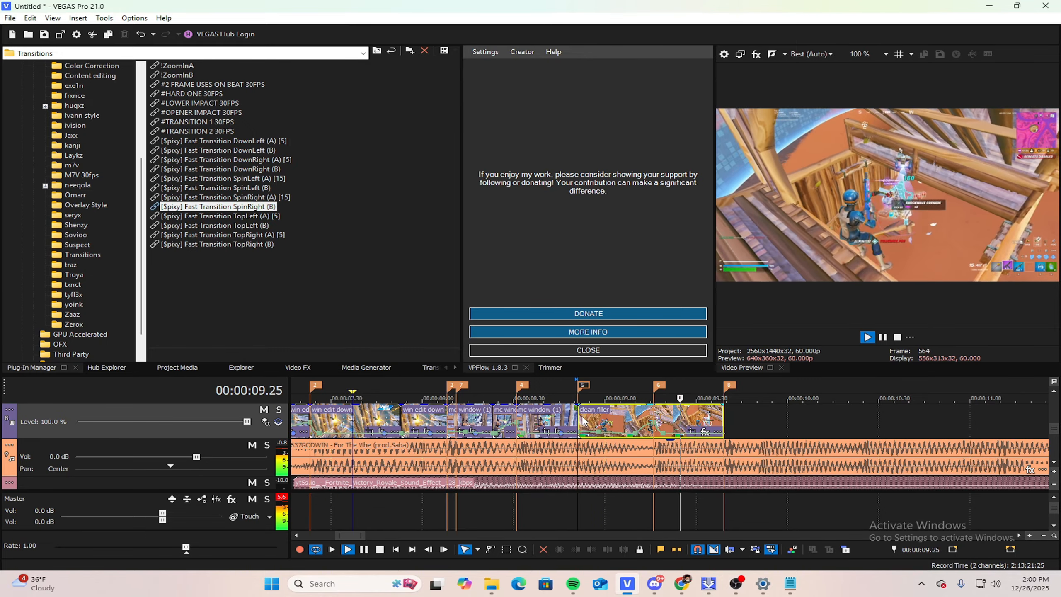
key(space)
click(653, 418)
key(s)
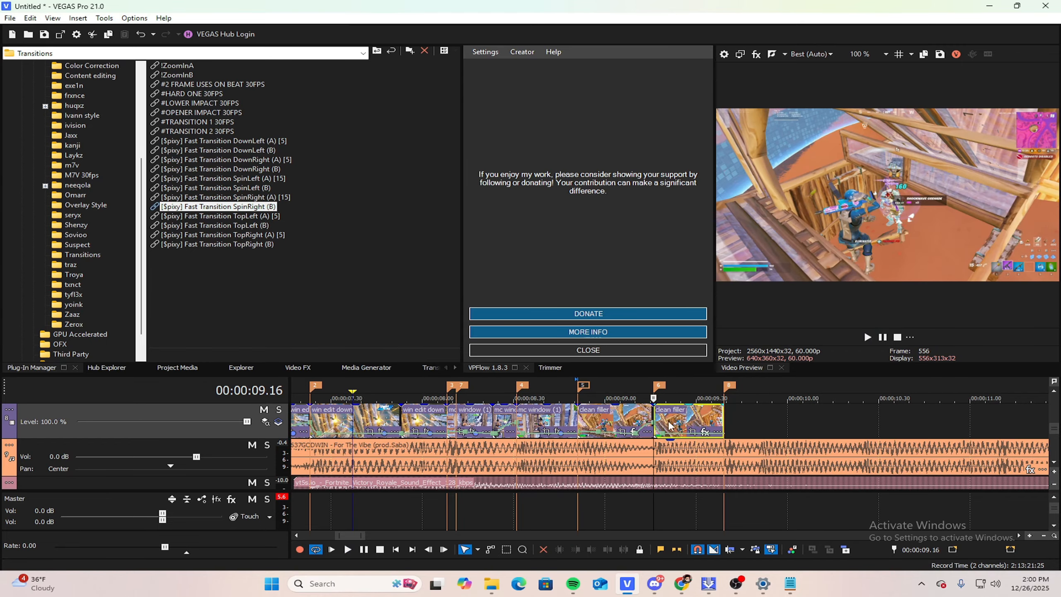
click(645, 419)
Step: Copy the fading black solid colour clip from before marker 4 so that the copy ends at marker 6
drag(1054, 429, 1055, 426)
click(505, 413)
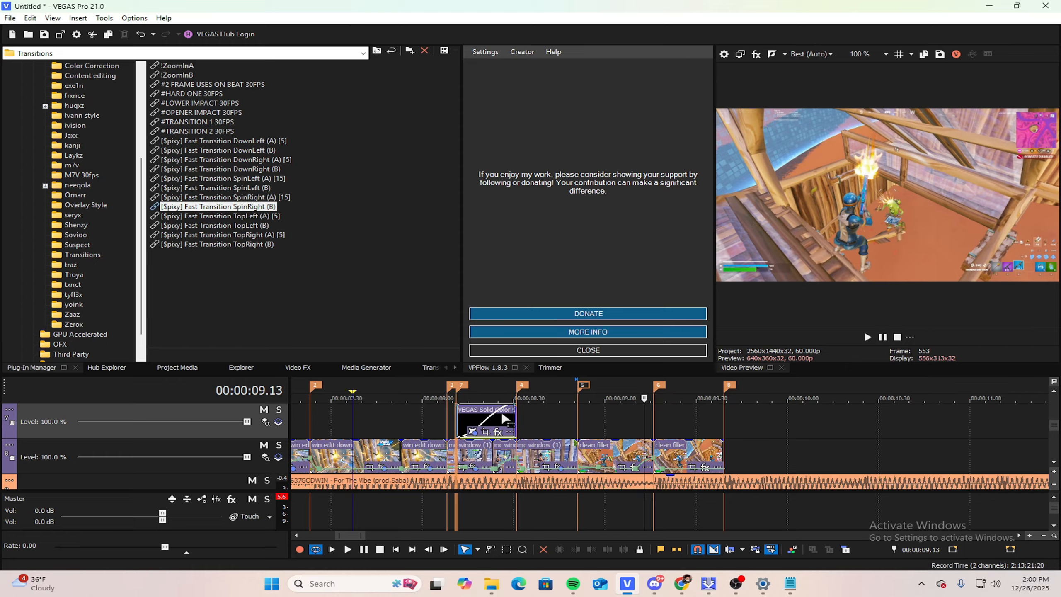
drag(506, 418, 539, 418)
drag(623, 414, 638, 413)
click(610, 240)
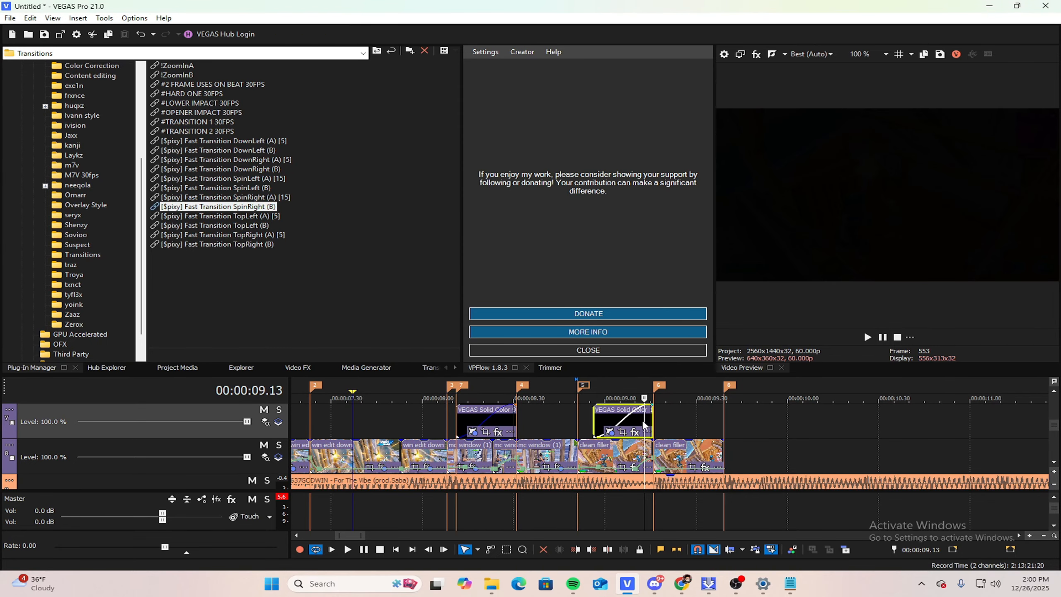
Step: Try placing another copy of the black solid colour clip around marker 5, and delete that copy
click(497, 424)
scroll(651, 418, up, 3)
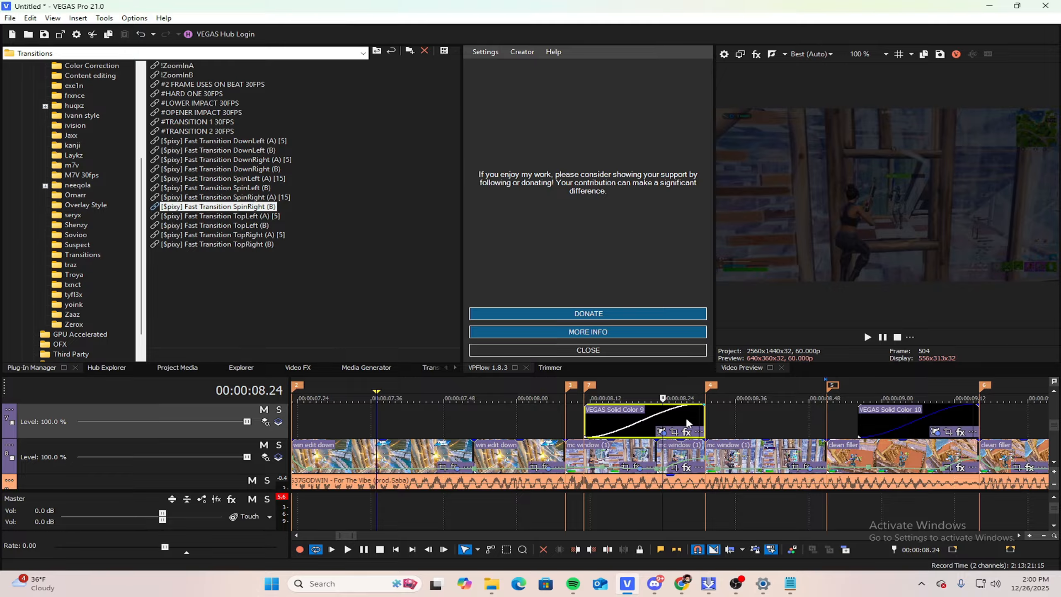
drag(687, 421, 821, 412)
click(616, 246)
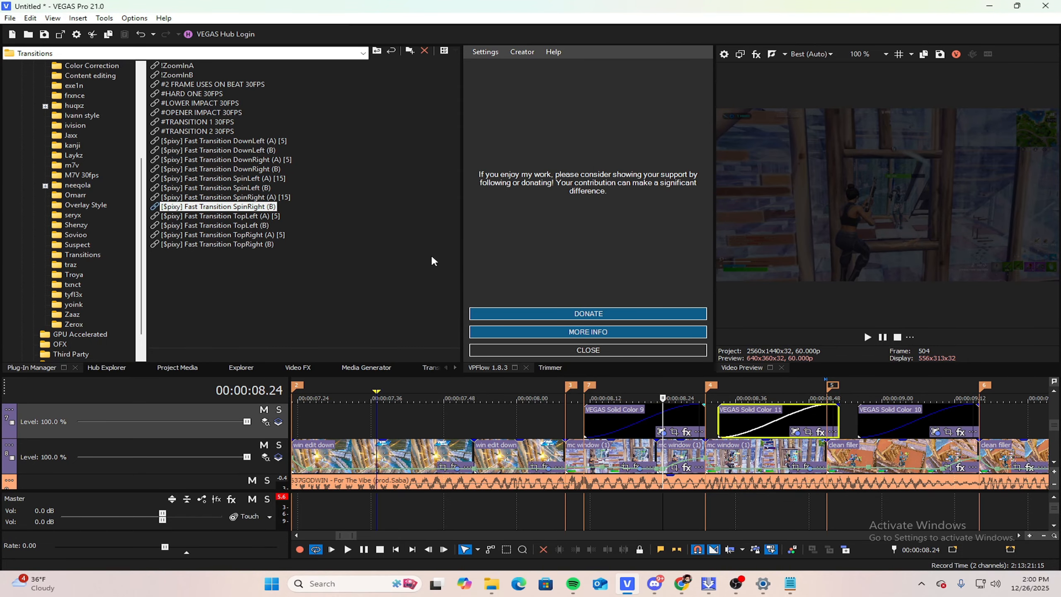
right_click(794, 412)
click(848, 292)
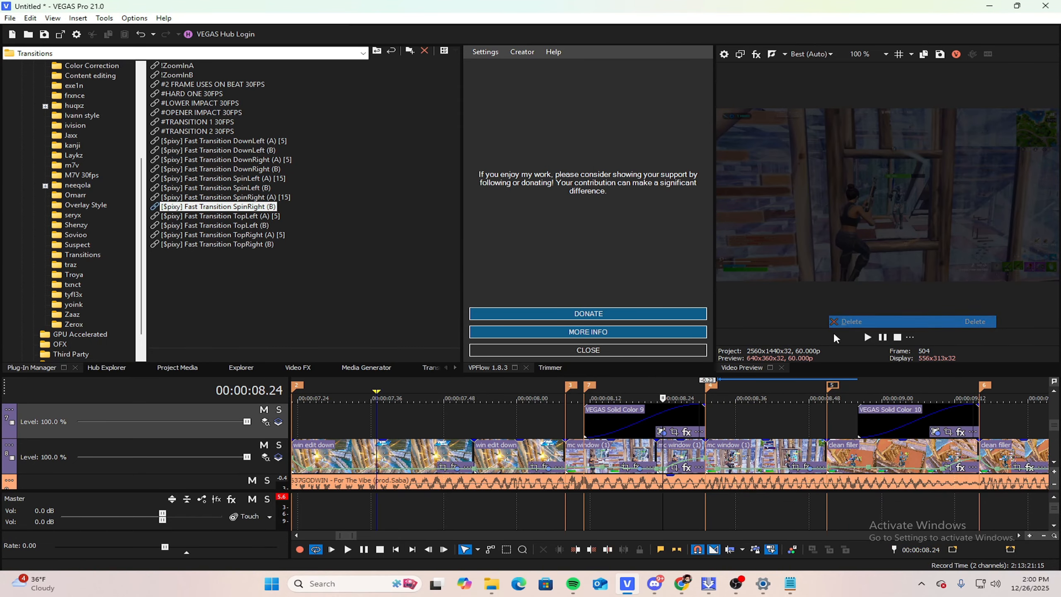
Step: Play the timeline from 00:00:08.24 to check the black fades against the beat markers
scroll(755, 420, down, 2)
key(space)
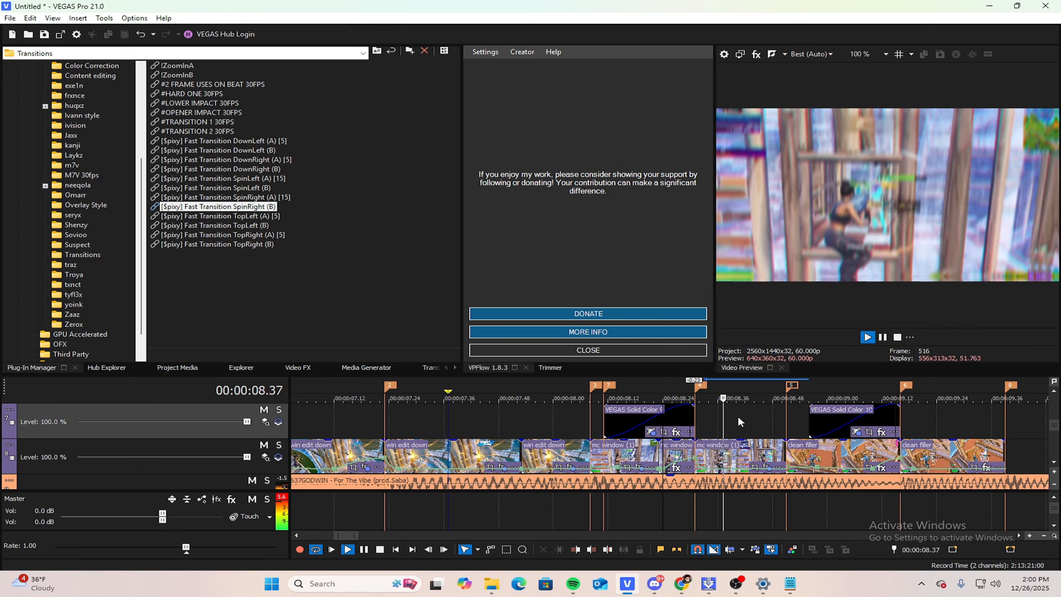
key(space)
scroll(705, 433, down, 2)
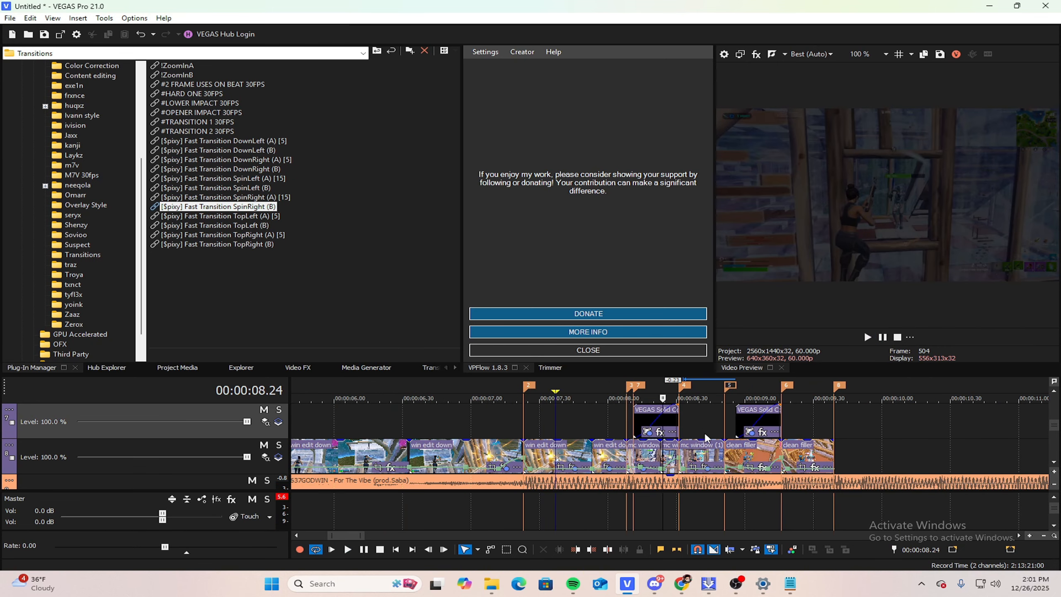
key(space)
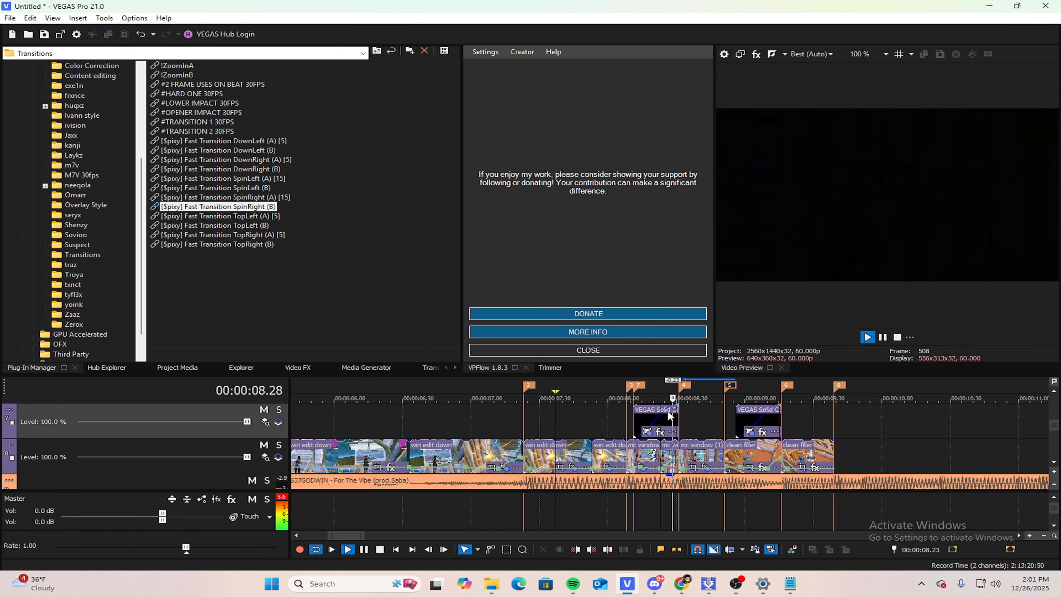
key(space)
Step: Play the montage from the start to review the opening clips, stopping with the cursor at 00:00:07.23
scroll(708, 408, down, 2)
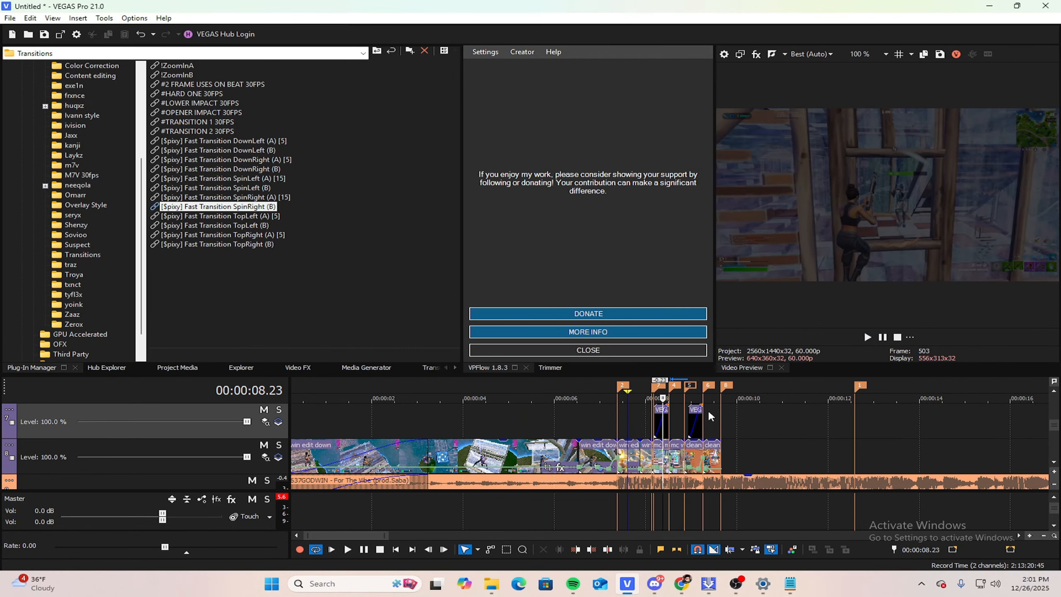
click(676, 413)
key(Home)
key(space)
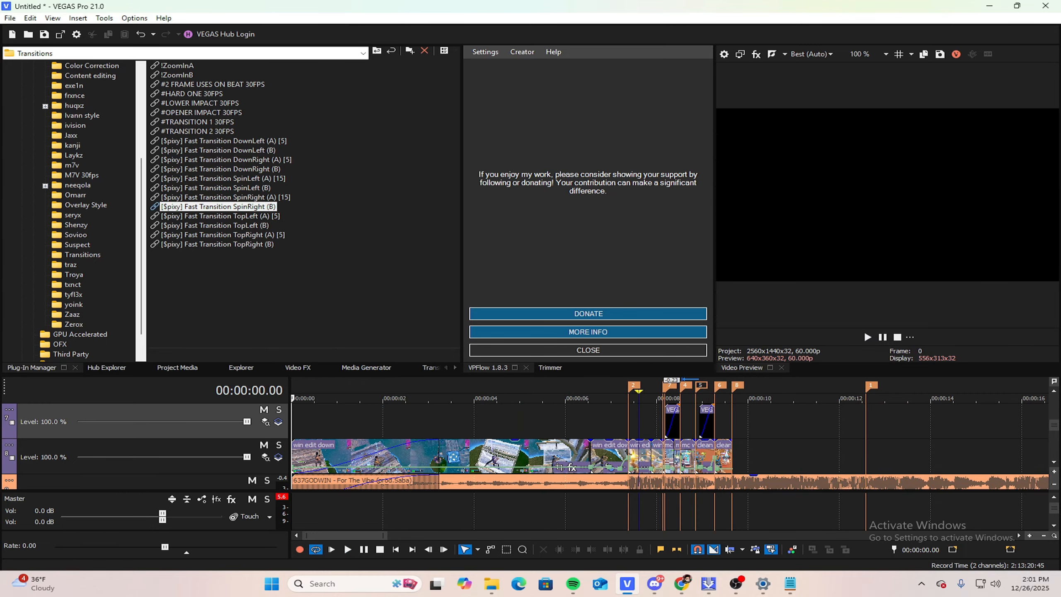
scroll(722, 378, down, 3)
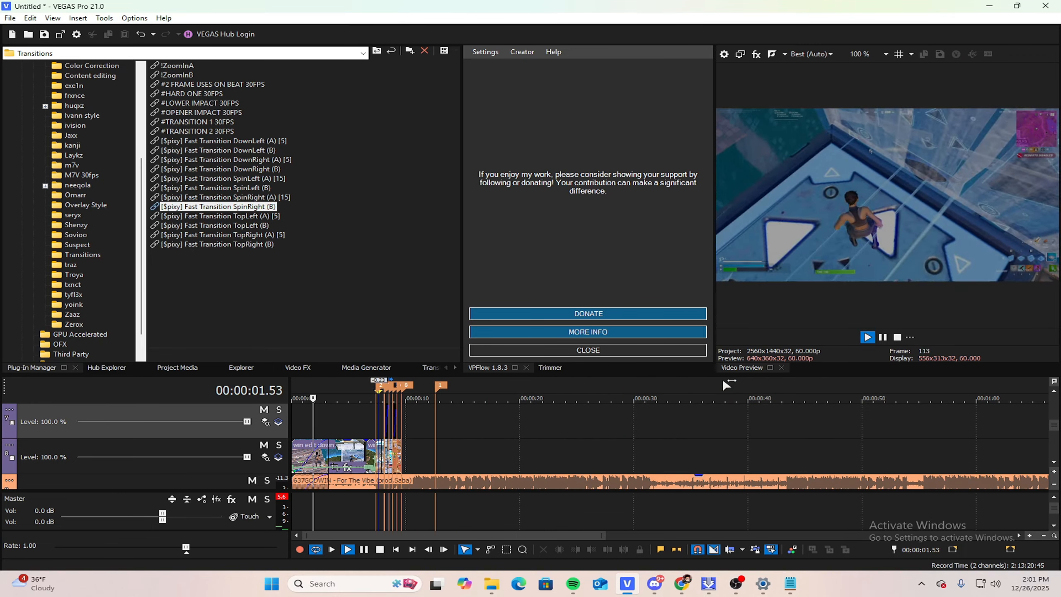
scroll(727, 375, up, 3)
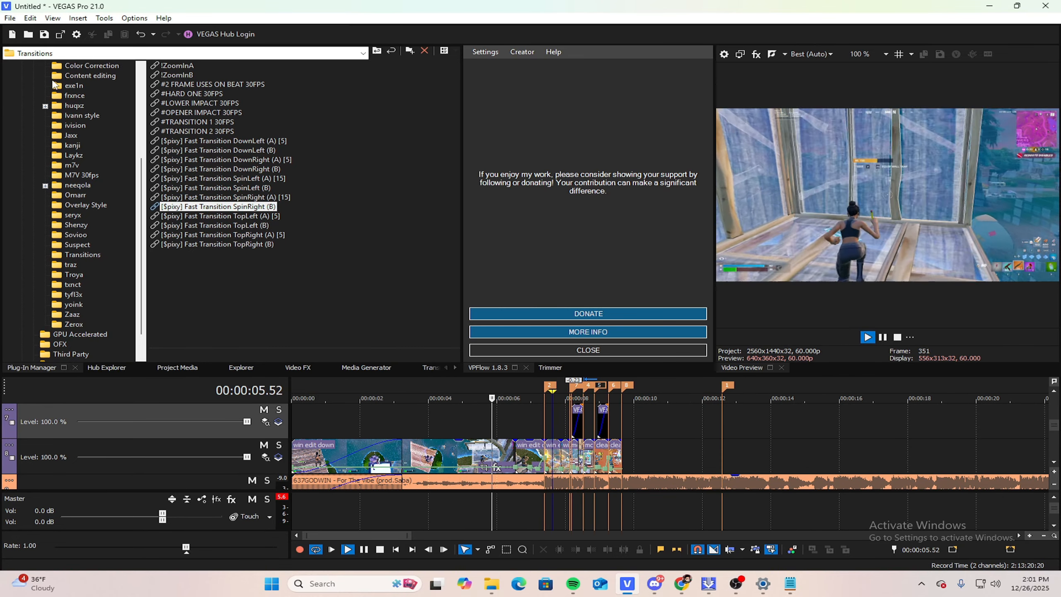
click(14, 19)
click(433, 318)
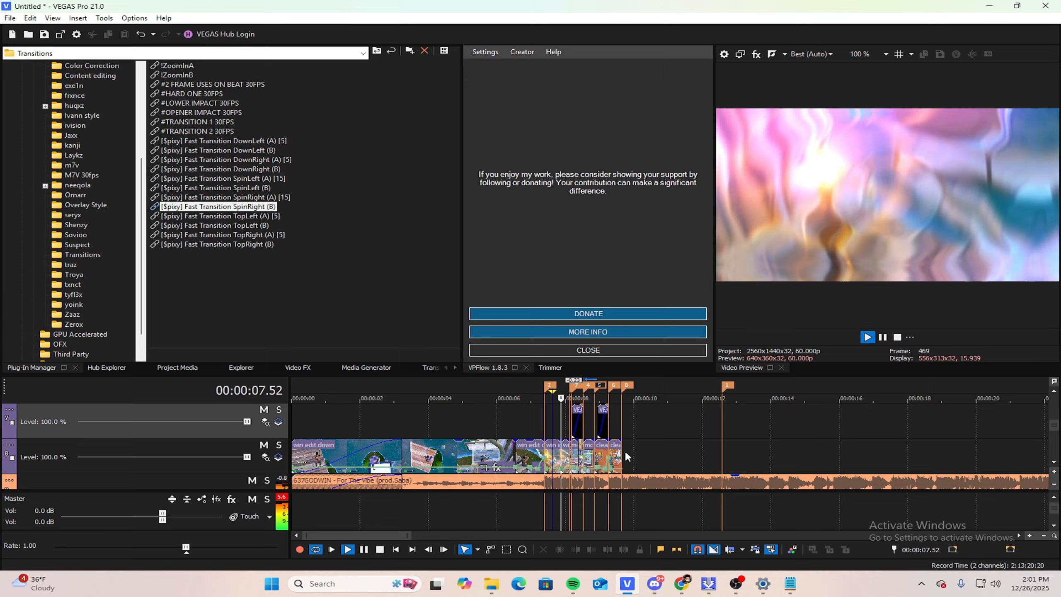
key(space)
click(545, 413)
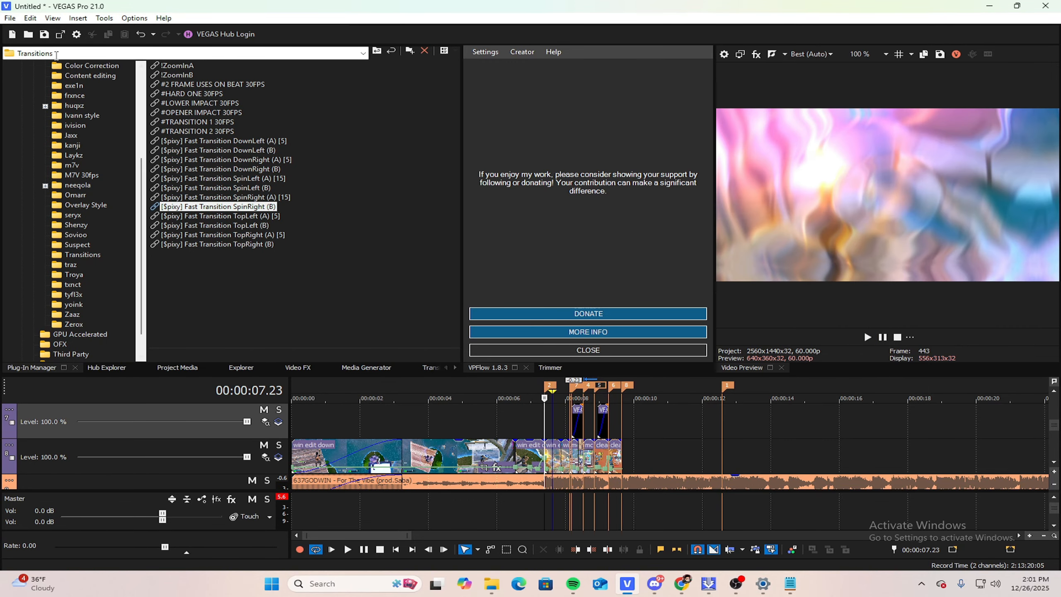
Step: Save the project in Documents under the file name "FOR THE VIBE.."
click(13, 19)
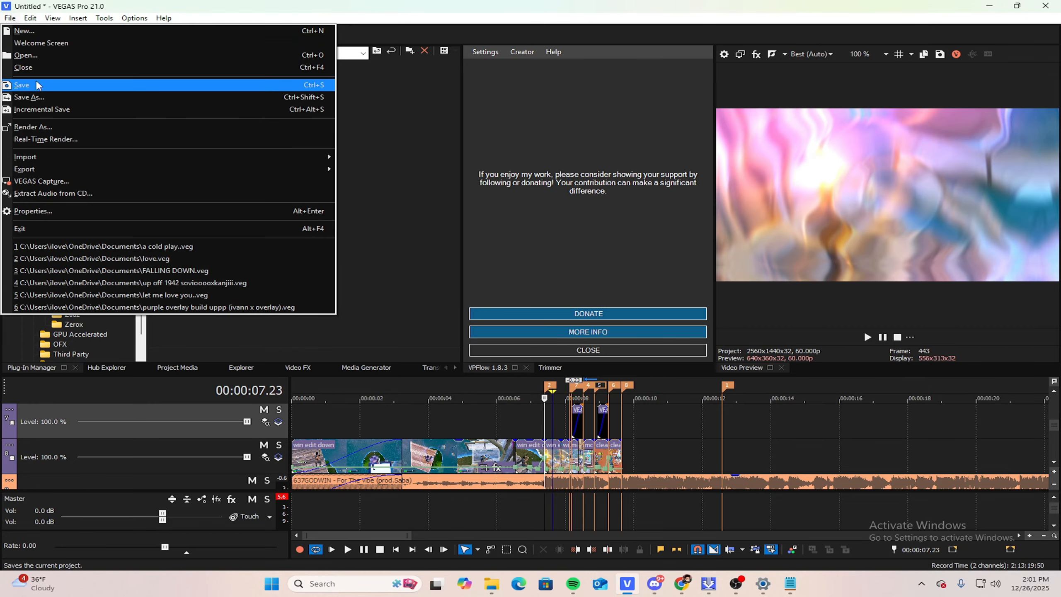
click(35, 86)
text(FOR THE VIBE..)
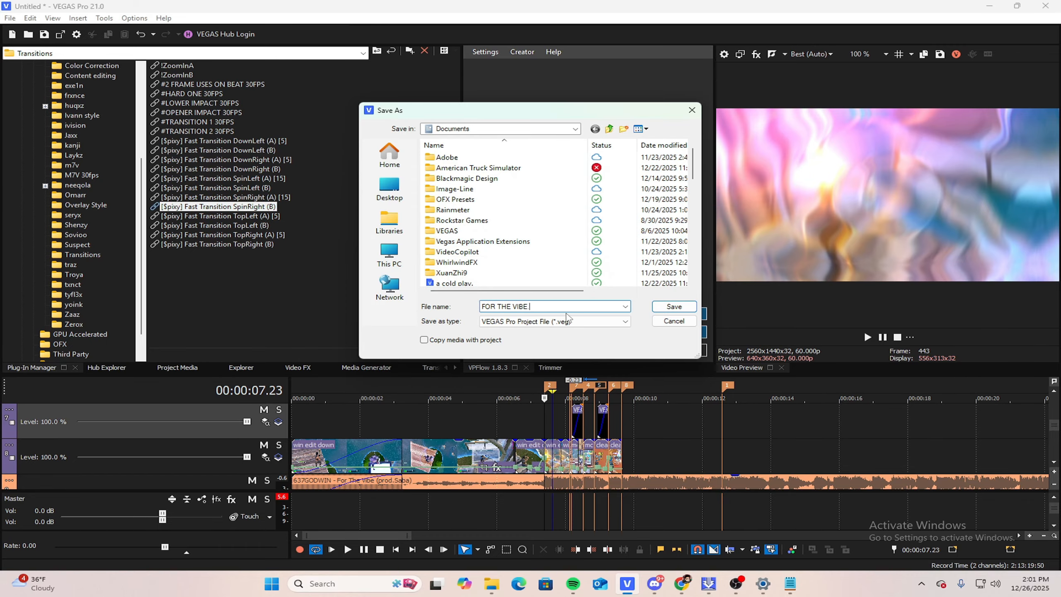
click(666, 311)
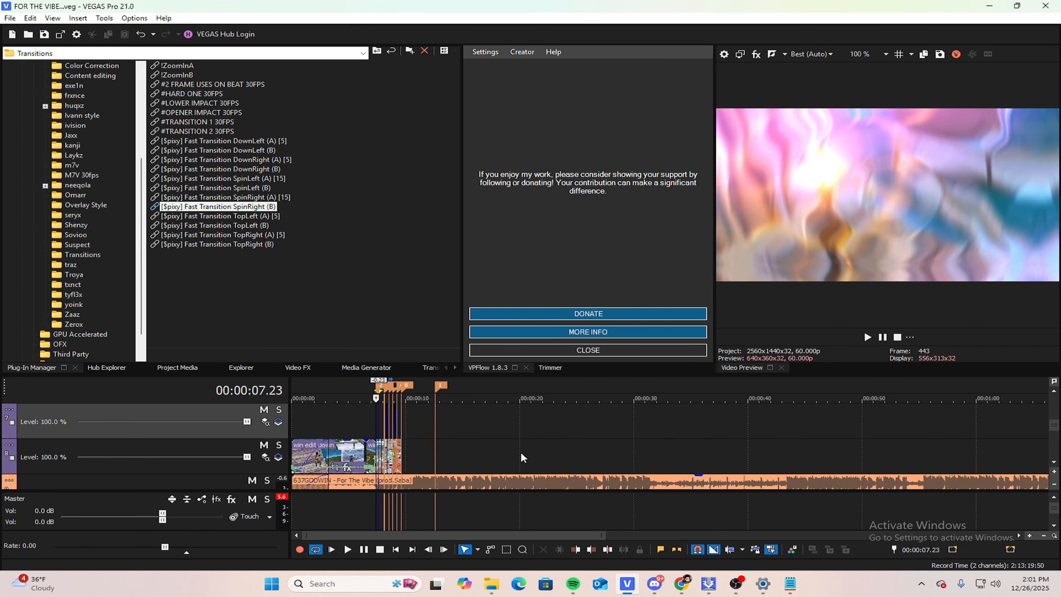
Step: Play the timeline from 00:00:07.00 past marker 6 to review the synced clips and black fades
scroll(521, 450, up, 2)
scroll(633, 431, down, 3)
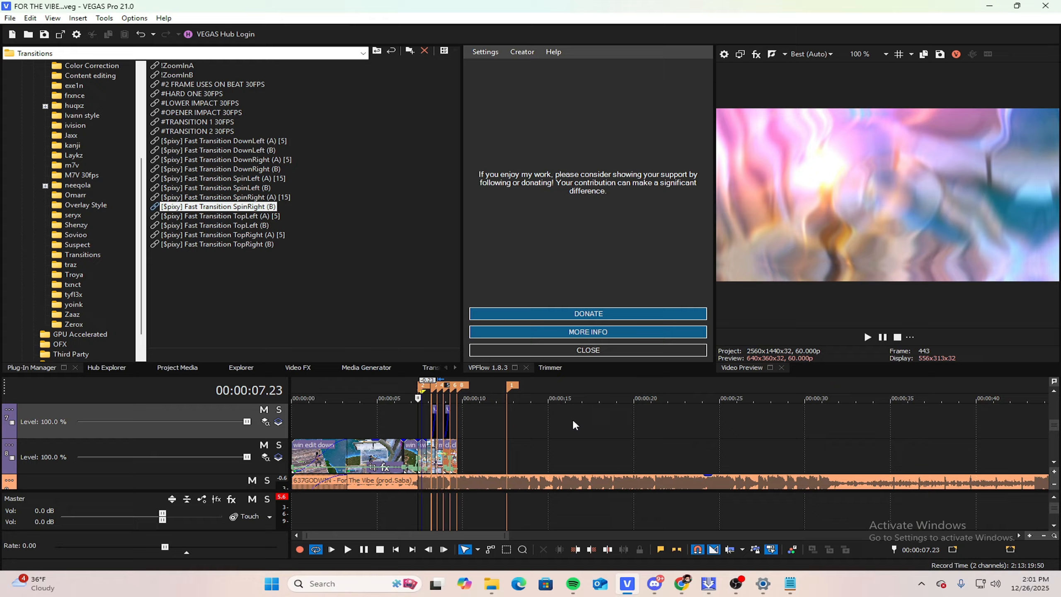
scroll(575, 418, up, 5)
scroll(664, 421, down, 6)
scroll(668, 421, up, 8)
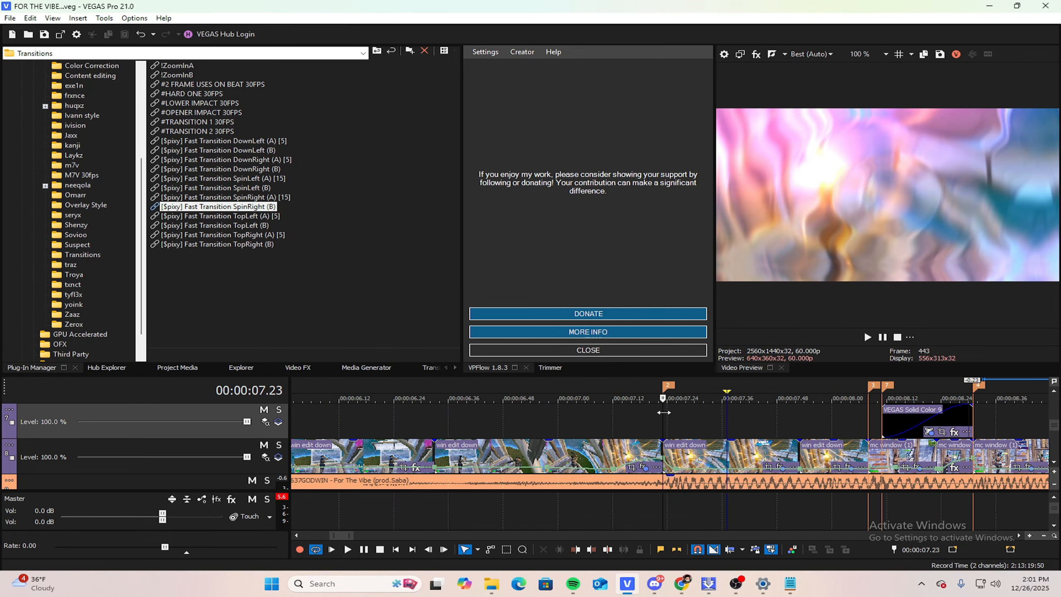
drag(664, 413, 571, 385)
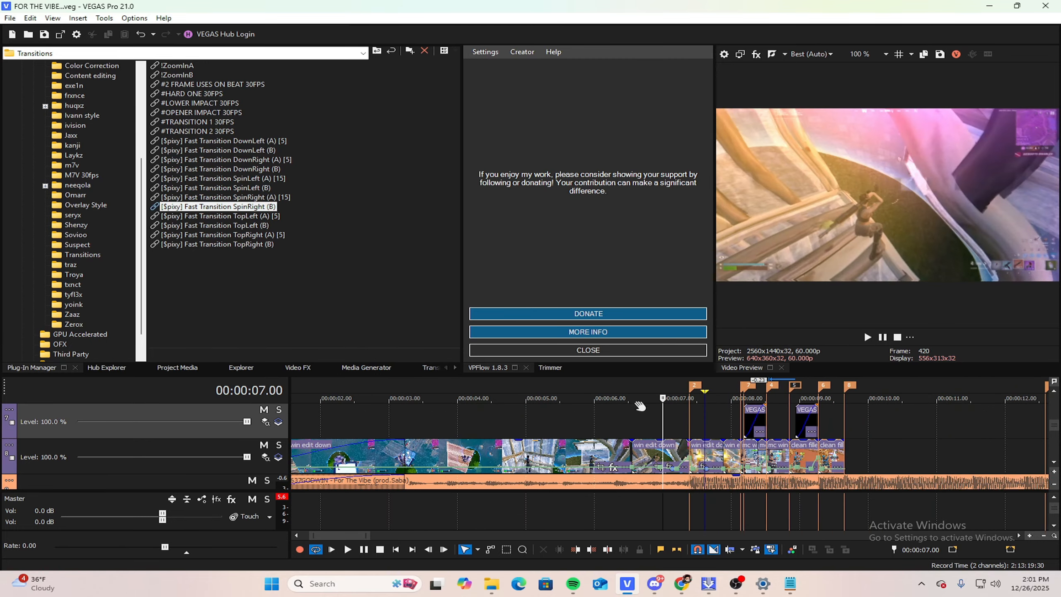
scroll(710, 468, down, 2)
scroll(735, 487, down, 8)
scroll(736, 487, up, 9)
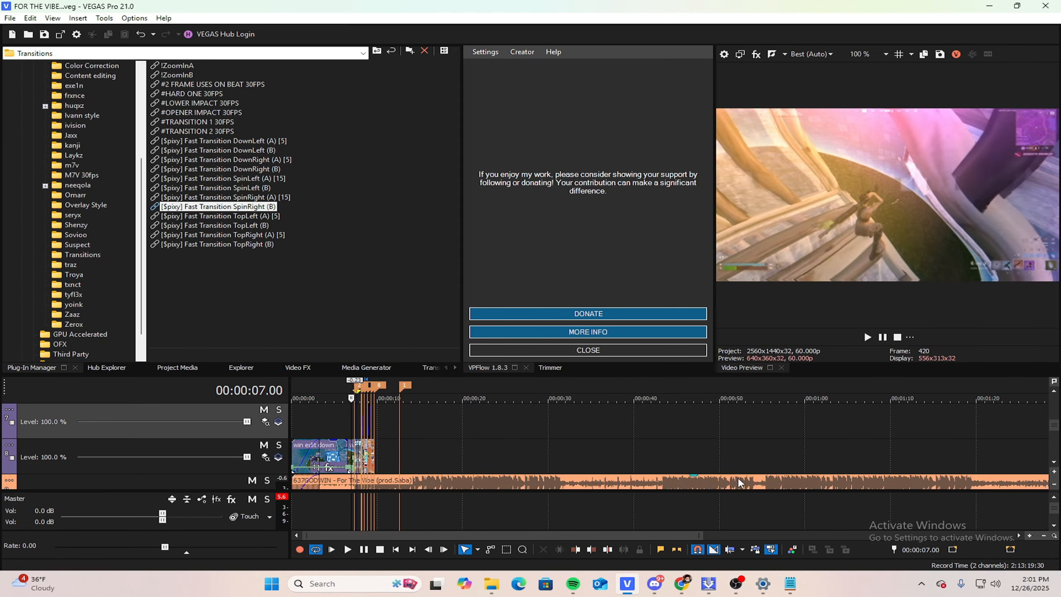
key(space)
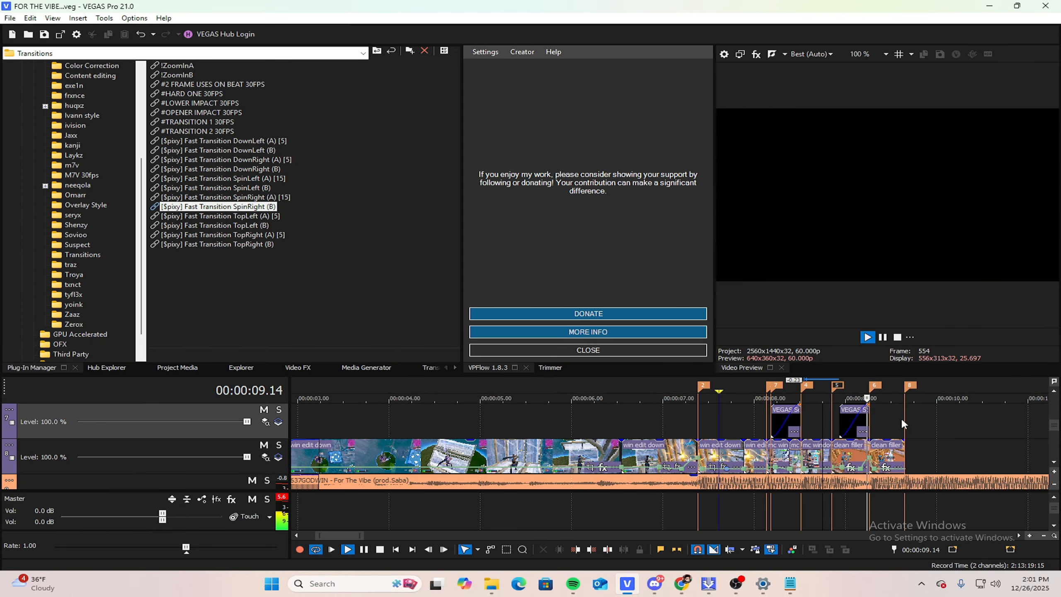
key(space)
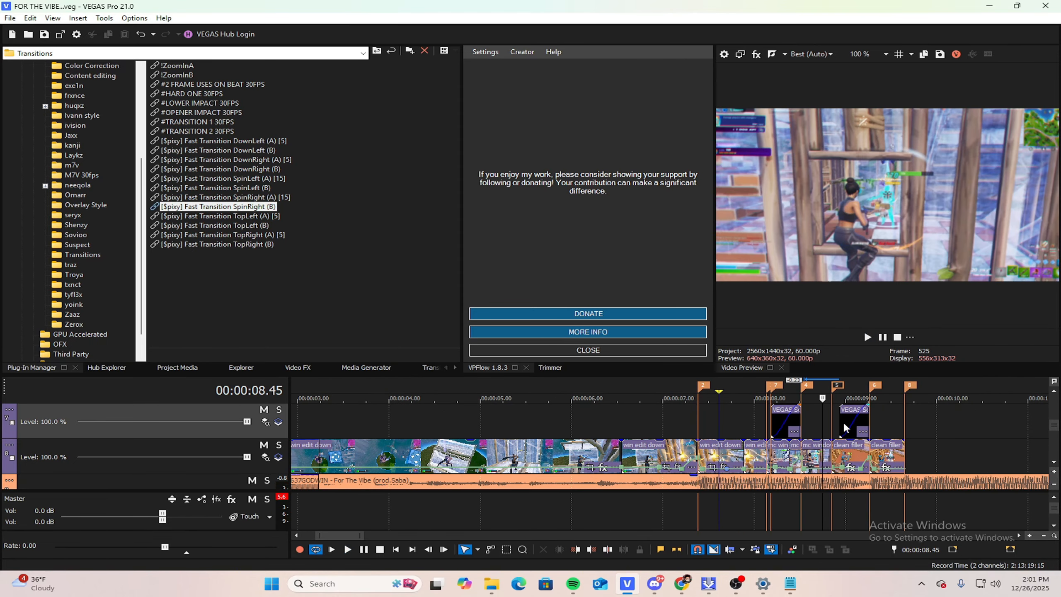
Step: Play the section around marker 5 and return the cursor to the cut between the mc window (1) and clean filler clips
scroll(830, 415, up, 4)
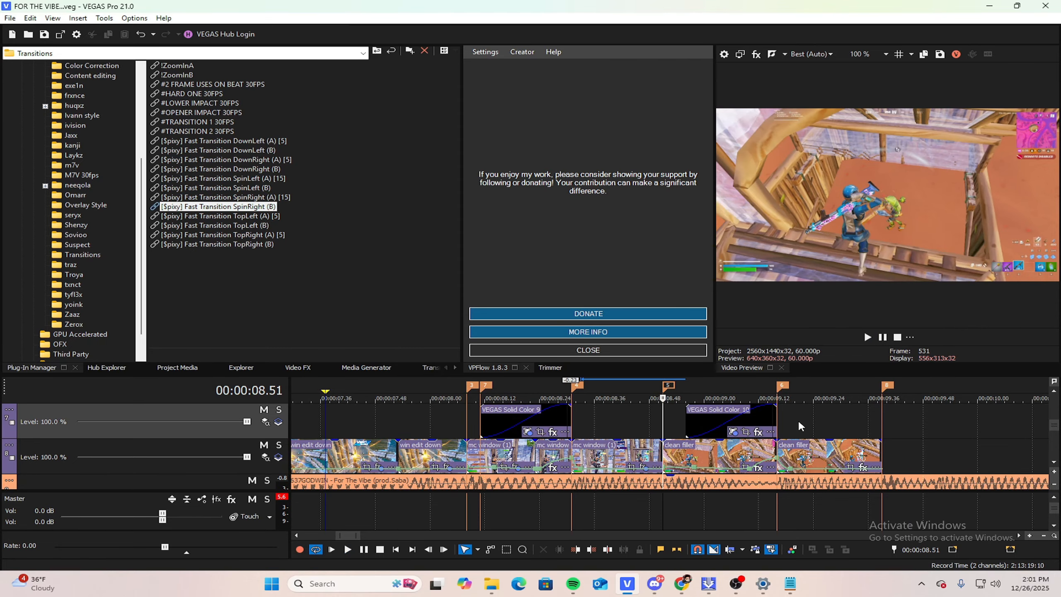
scroll(794, 421, up, 2)
click(634, 419)
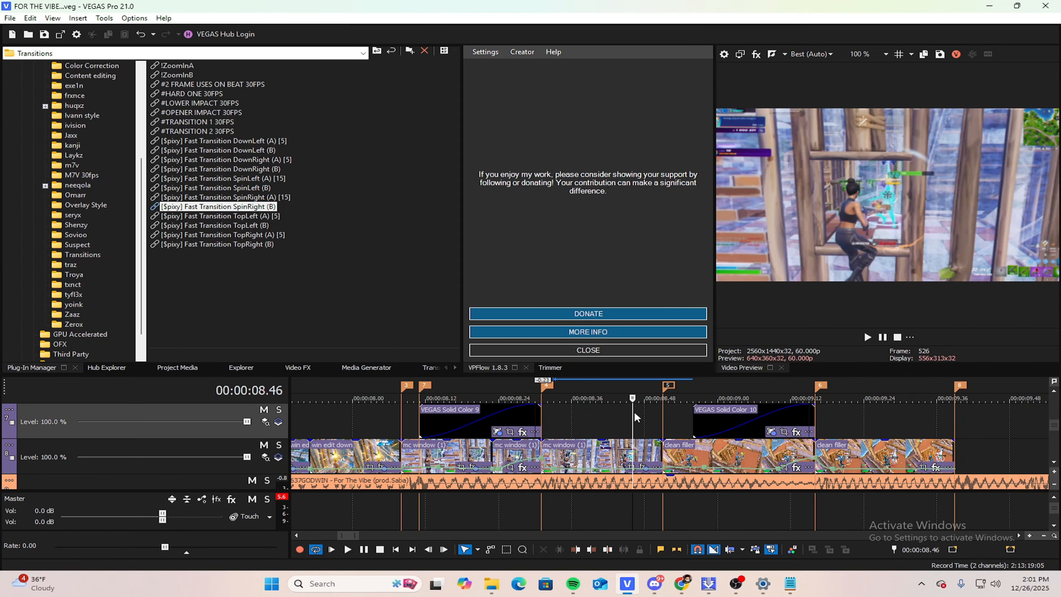
drag(633, 415, 664, 411)
key(space)
key(space)
drag(556, 402, 692, 416)
Step: Split the mc window (1) clip at 00:00:08.46, five frames before marker 5
click(659, 454)
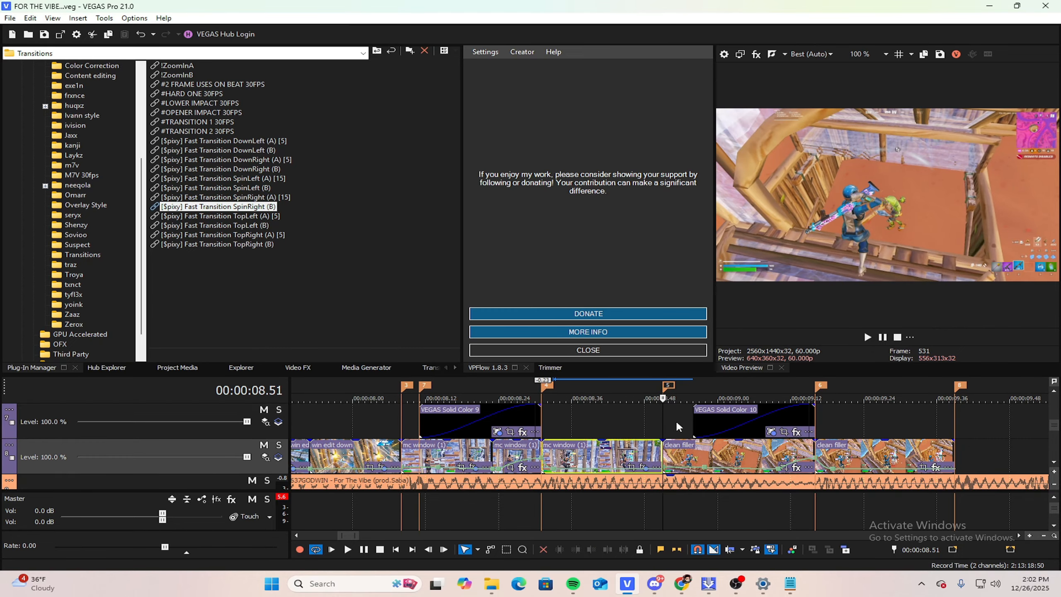
key(Left)
key(Left)
key(Left)
key(Left)
key(Left)
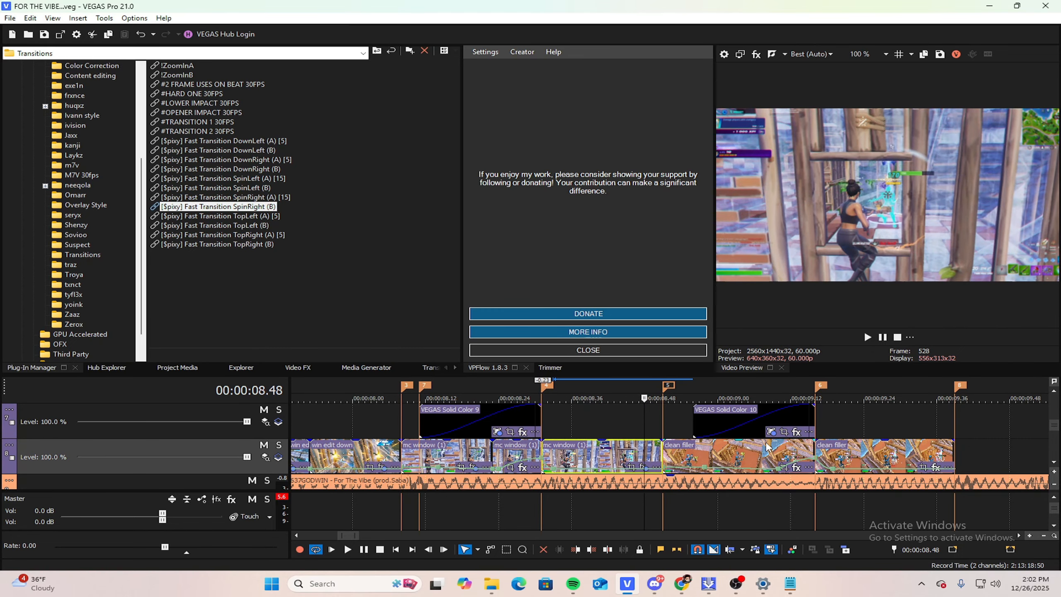
key(s)
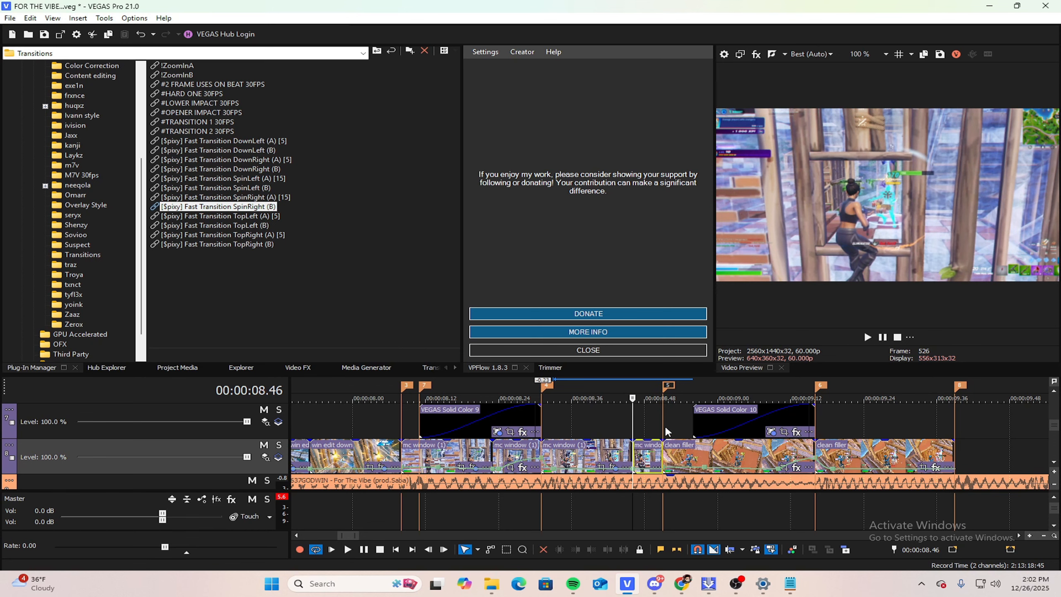
Step: Apply the "[$pixy] Fast Transition TopRight (A) [5]" preset to the short mc window (1) piece just before marker 5
scroll(744, 401, up, 5)
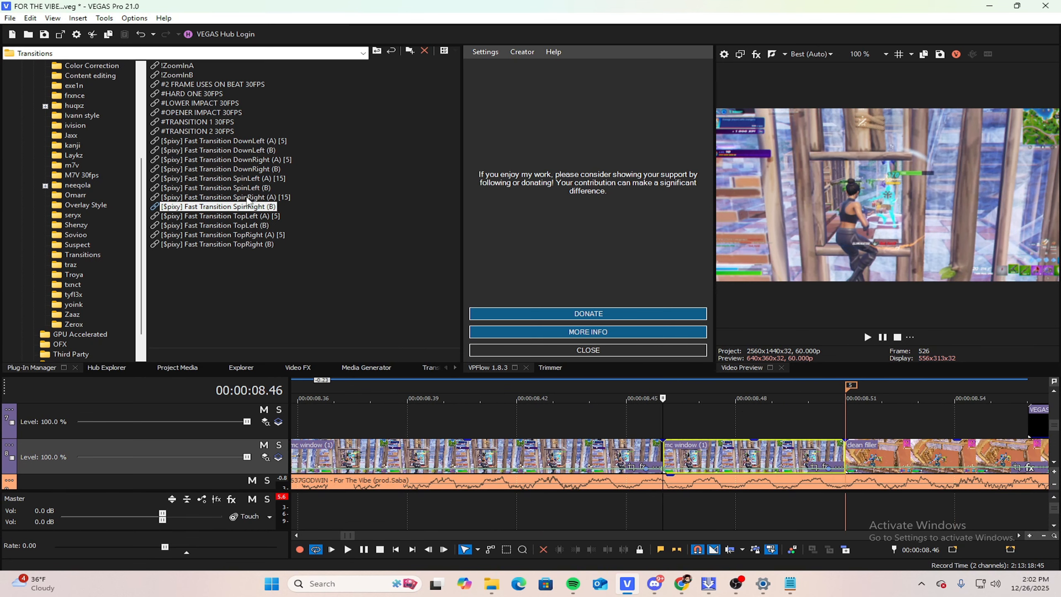
click(259, 236)
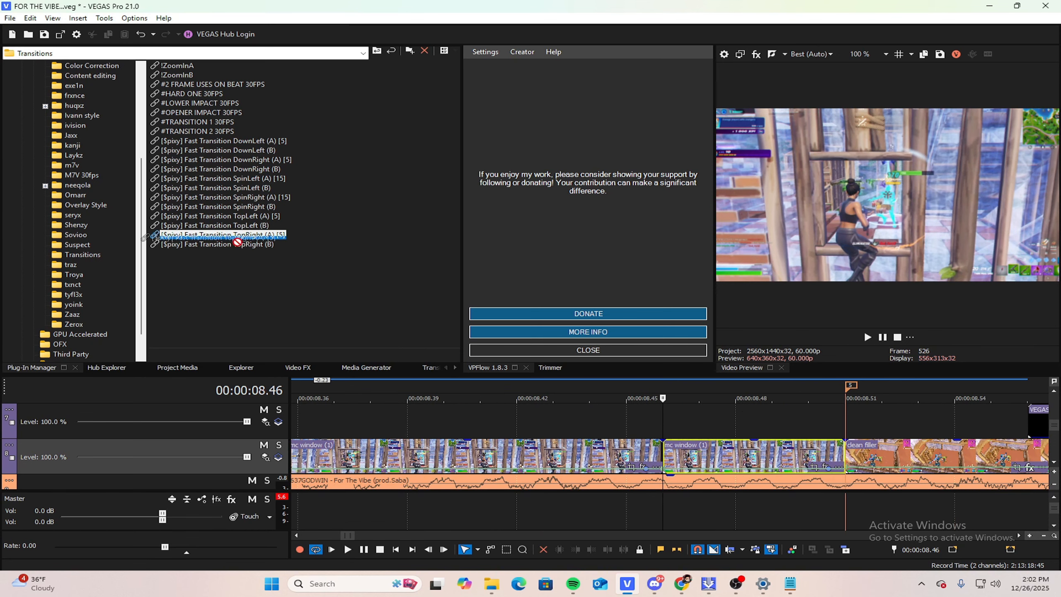
drag(706, 462, 706, 462)
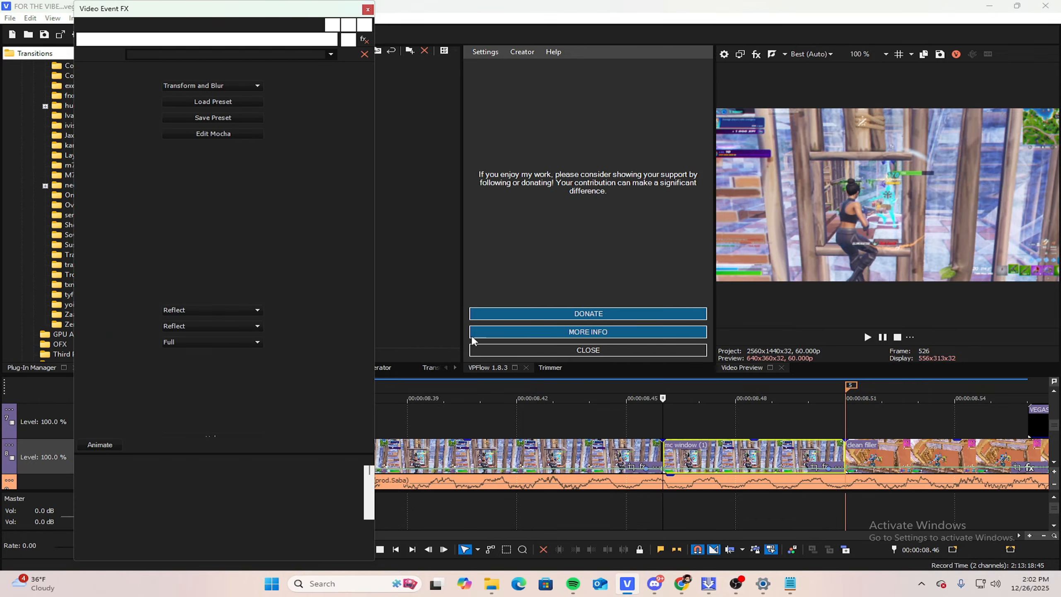
scroll(658, 411, down, 5)
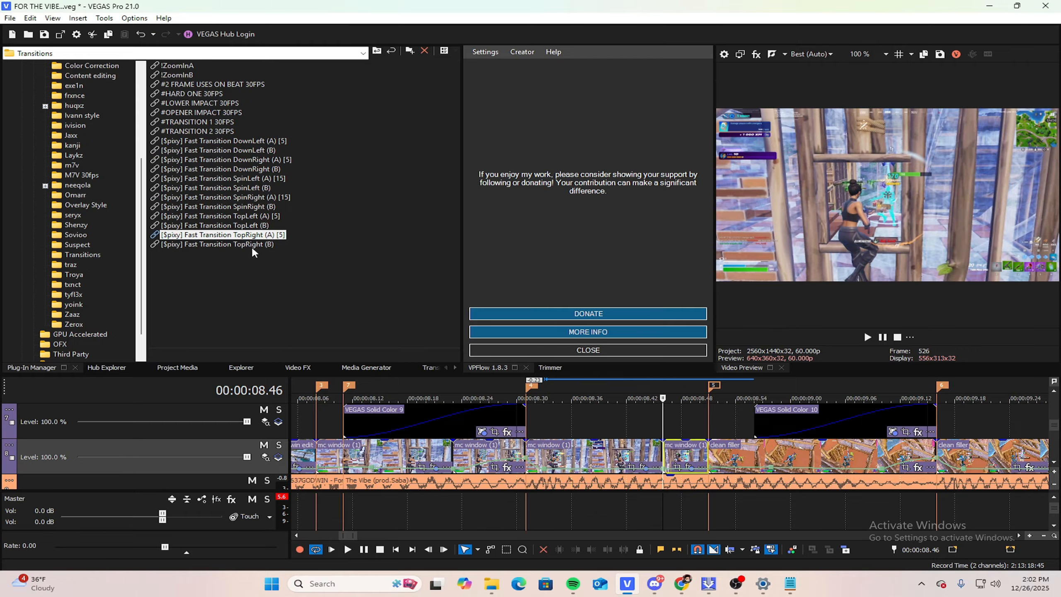
Step: Split the clean filler clip at 00:00:08.56, five frames after marker 5
drag(664, 411, 709, 411)
click(713, 453)
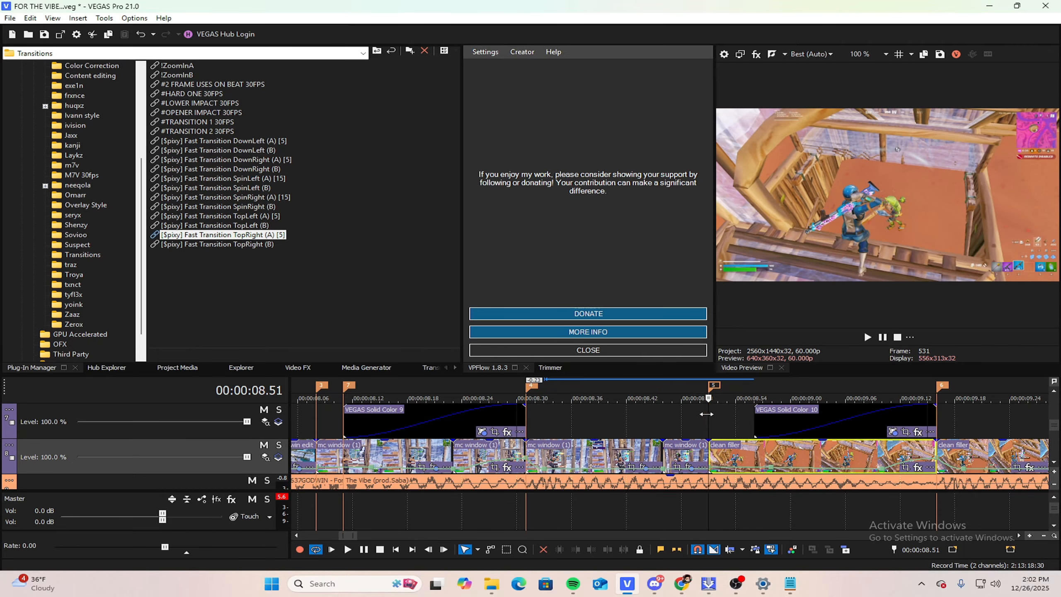
drag(706, 414, 754, 414)
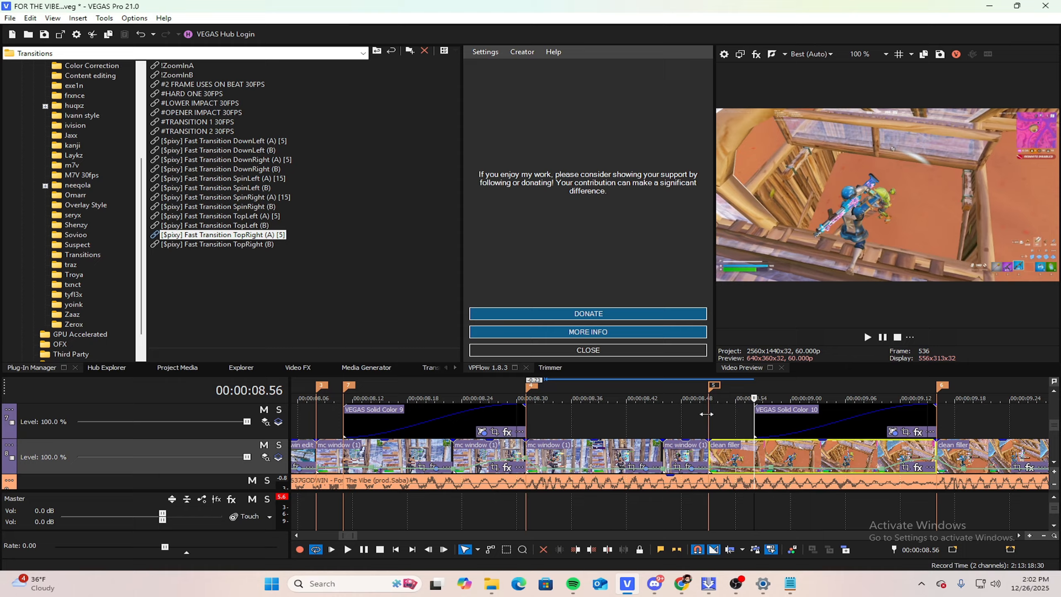
key(s)
Step: Apply the "[$pixy] Fast Transition TopRight (B)" preset to the short clean filler piece just after marker 5
click(728, 454)
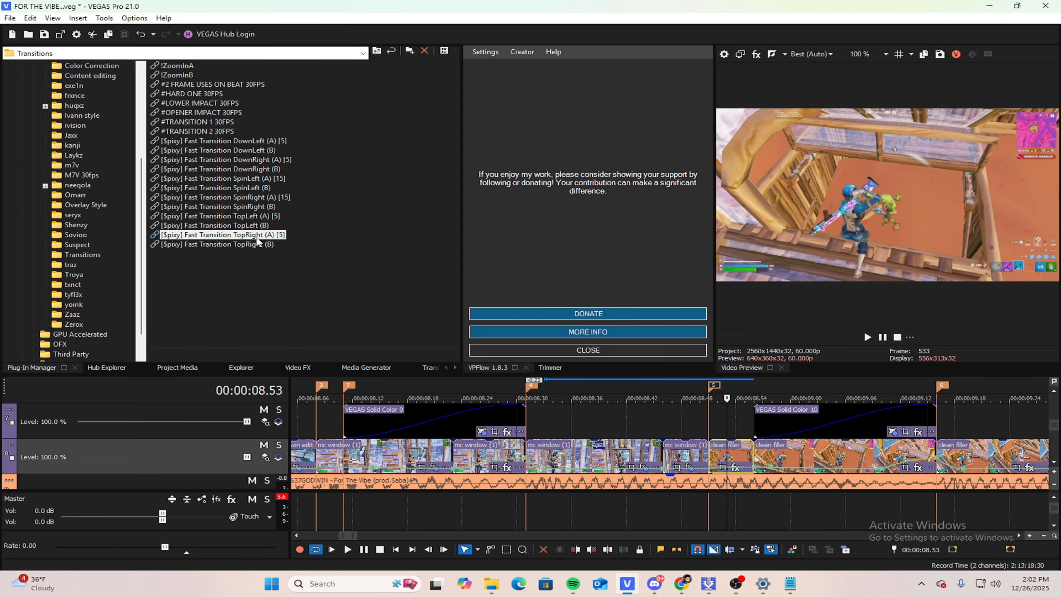
click(682, 421)
drag(681, 398, 709, 398)
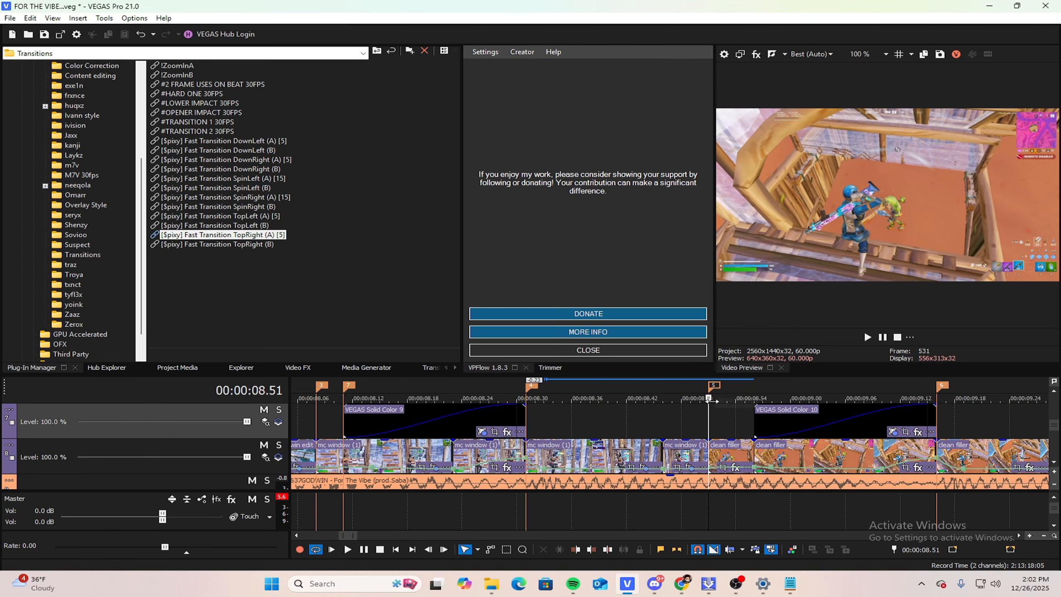
scroll(658, 432, down, 4)
scroll(659, 432, up, 5)
click(687, 454)
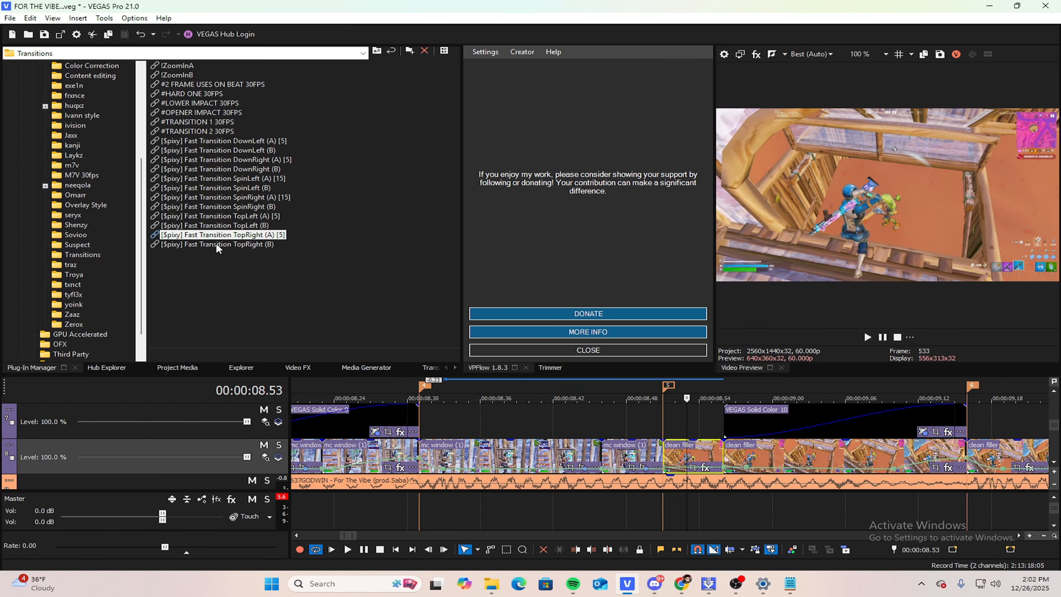
drag(216, 246, 686, 454)
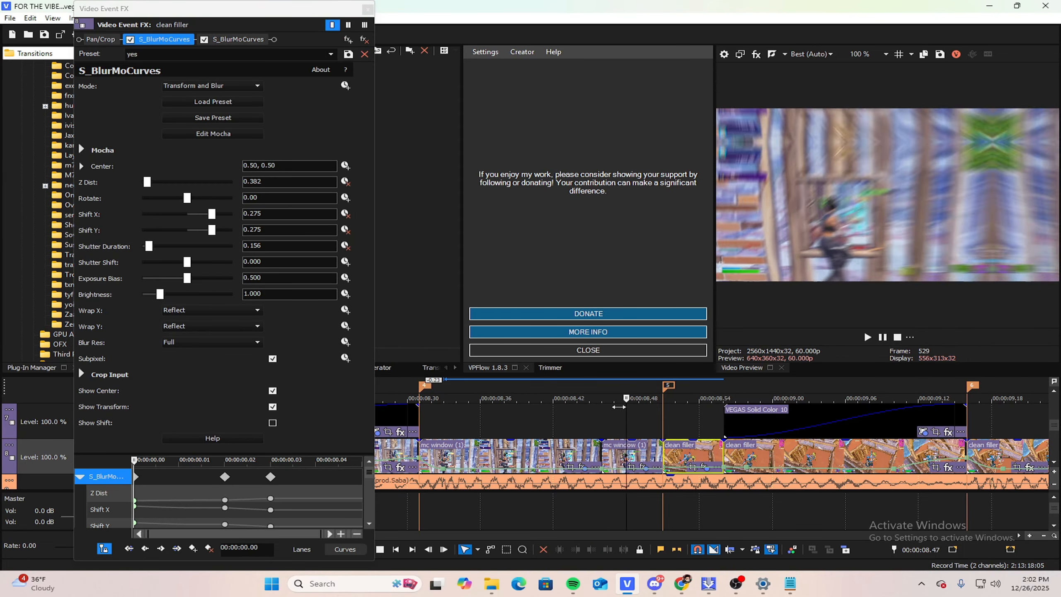
Step: Play the new transition, close the event effects window, and examine the cut at marker 5 up close
key(space)
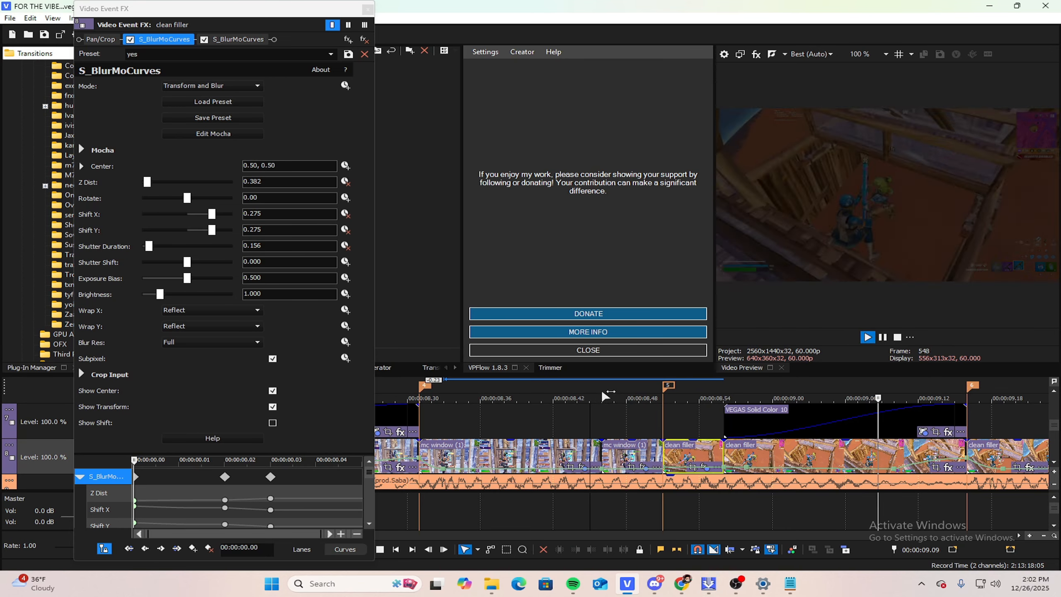
key(space)
click(368, 9)
scroll(678, 412, up, 5)
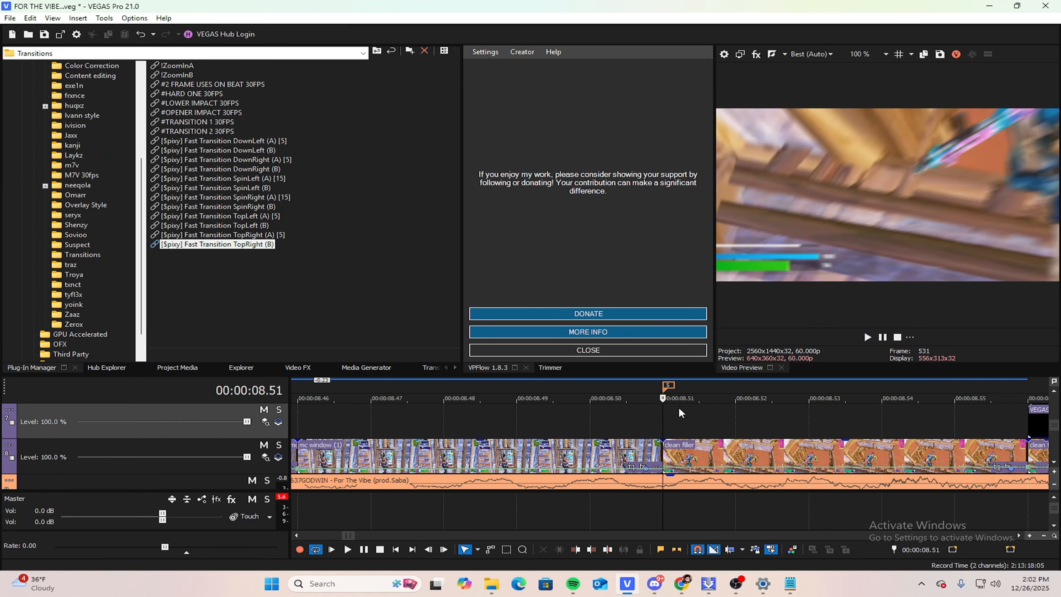
scroll(677, 402, down, 6)
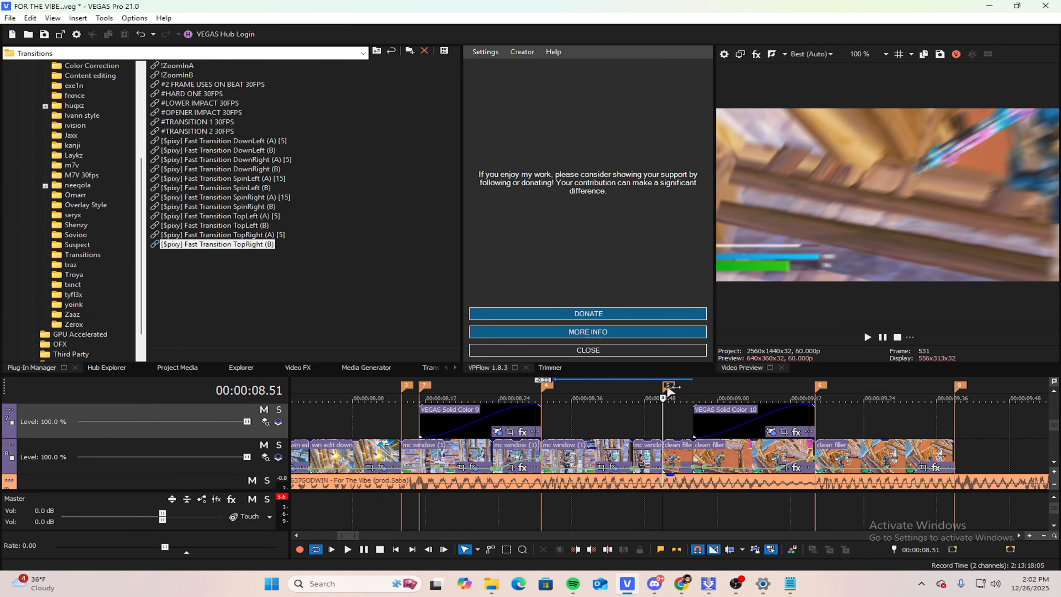
scroll(673, 423, up, 1)
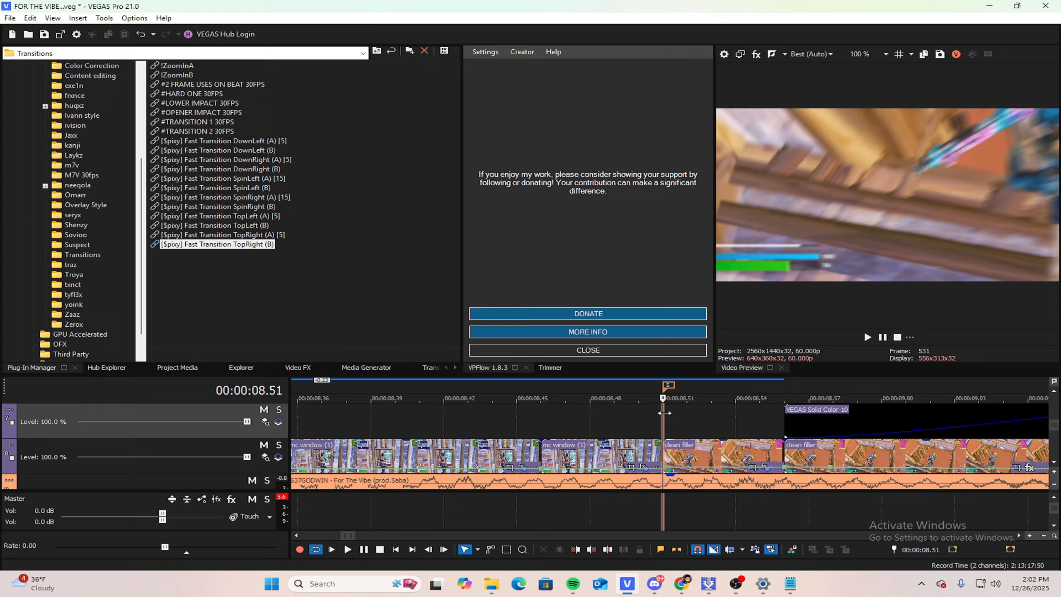
scroll(668, 418, up, 2)
scroll(668, 418, up, 3)
scroll(669, 388, down, 6)
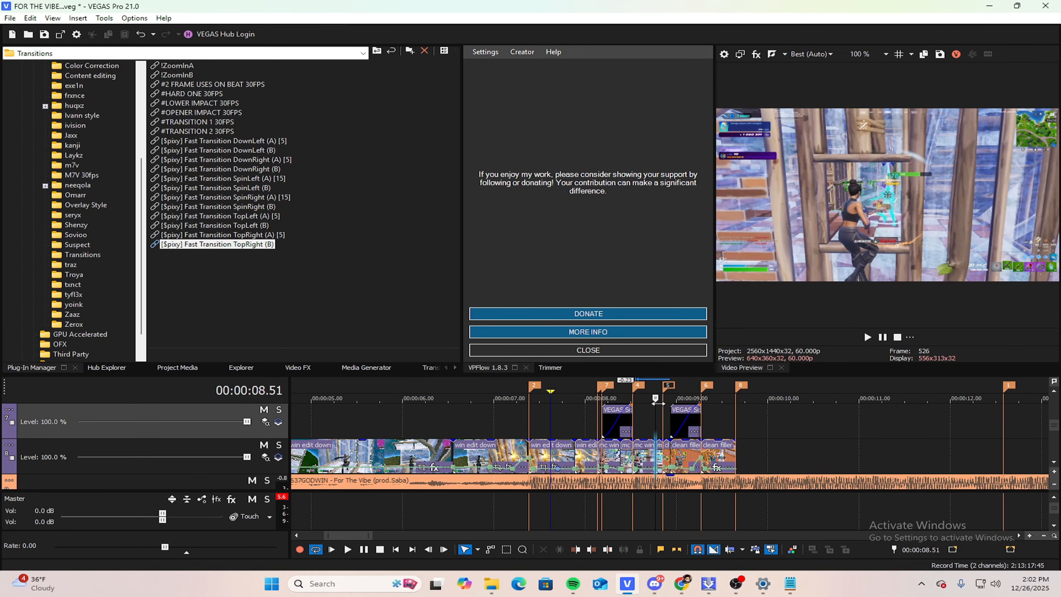
scroll(668, 425, up, 5)
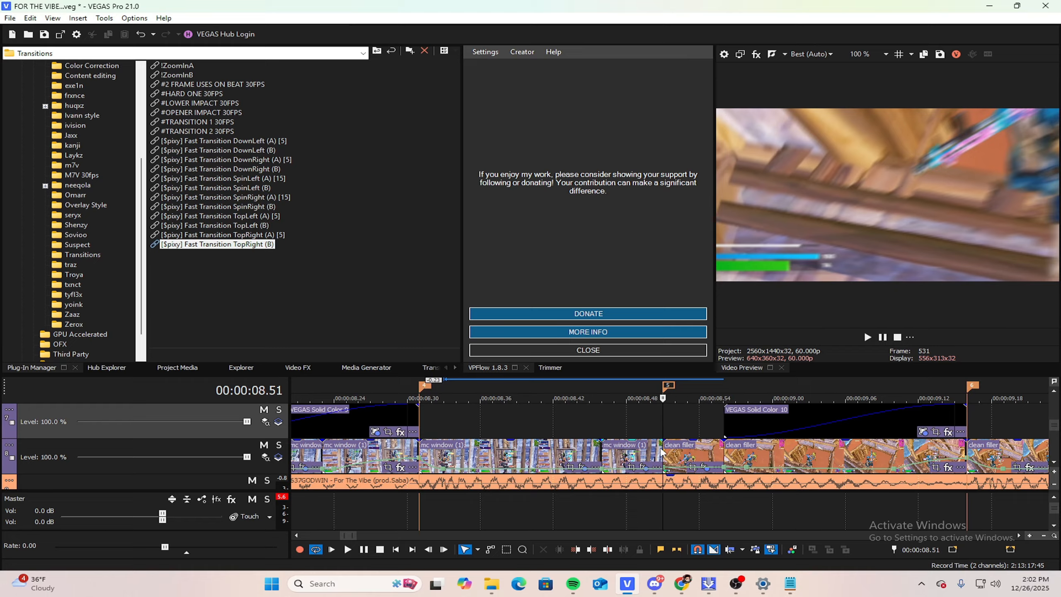
Step: Step back frame by frame from marker 5 to check the five-frame mc window (1) piece before the cut
click(596, 421)
mouse_move(586, 413)
mouse_down()
mouse_move(493, 402)
mouse_move(663, 396)
mouse_up()
key(Left)
key(Left)
key(Left)
key(Left)
key(Left)
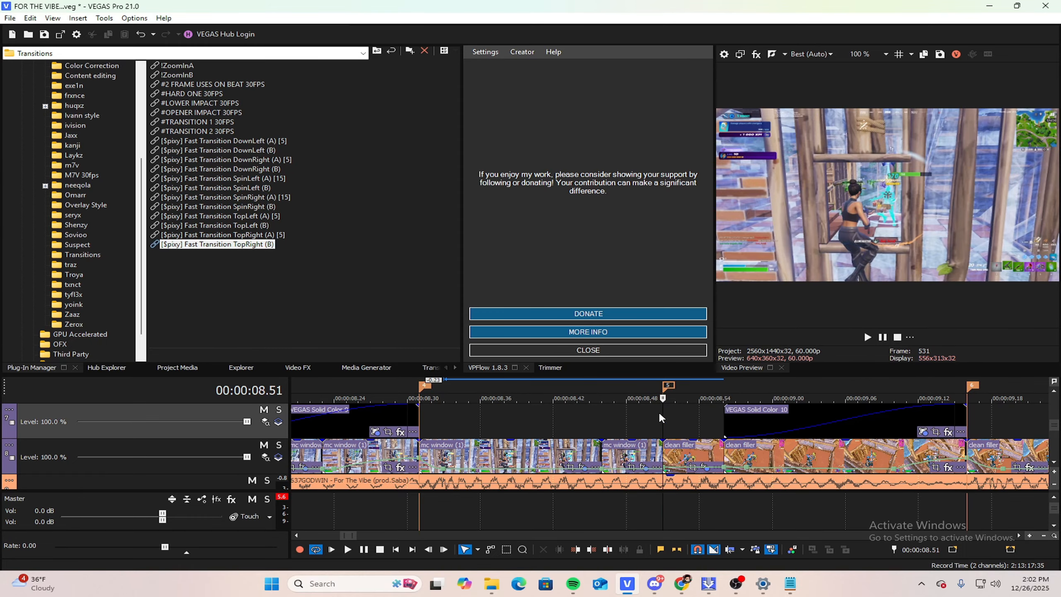
key(Left)
key(Left)
key(Left)
key(Left)
key(Left)
Step: Step forward frame by frame from marker 5 to 00:00:08.56 to check the clean filler piece after the cut
click(664, 408)
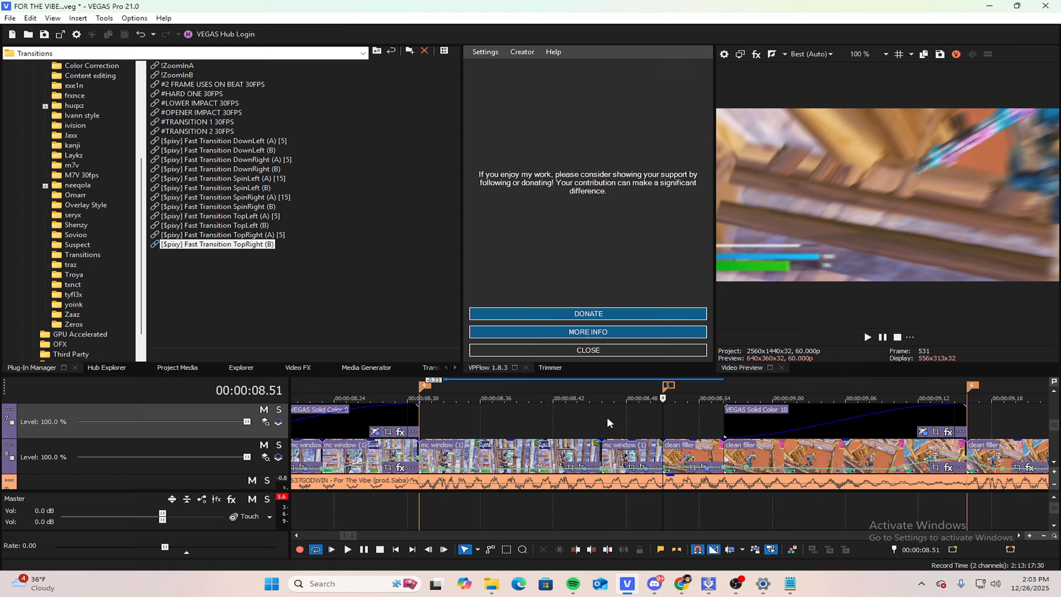
key(Right)
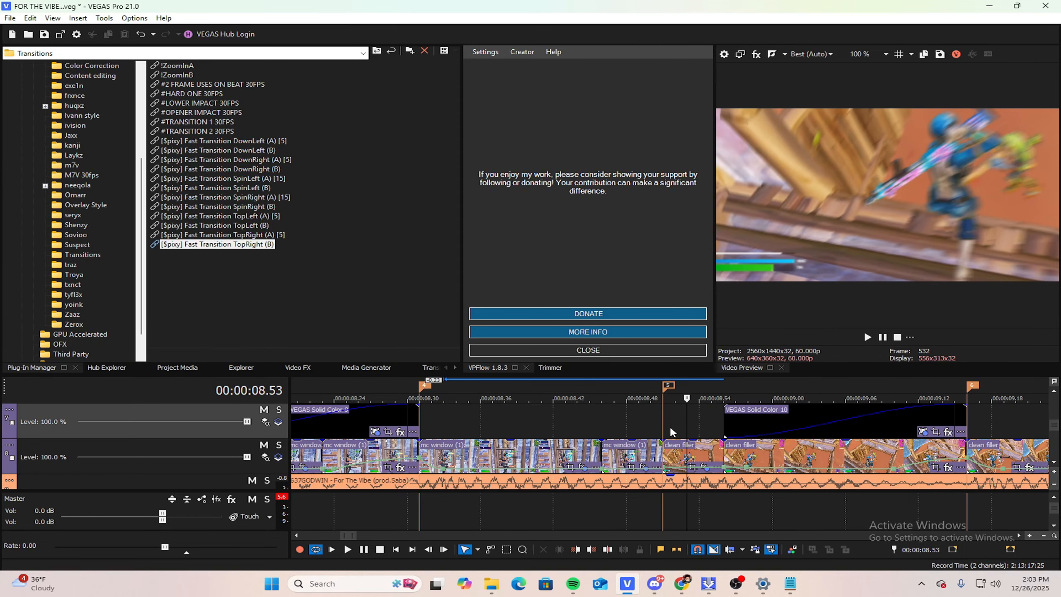
key(Right)
key(Right)
key(Right)
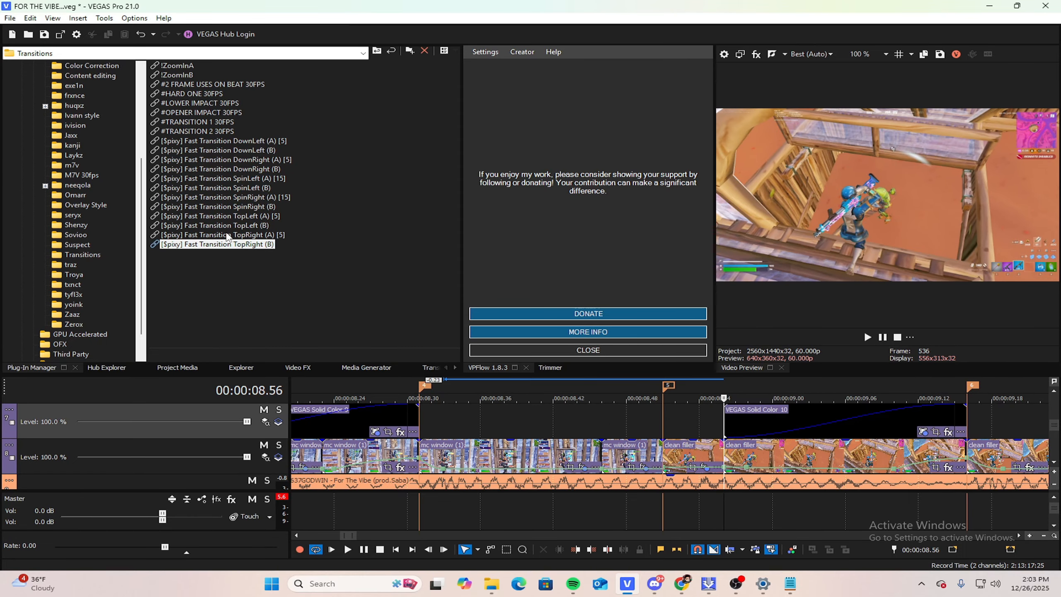
mouse_move(215, 245)
mouse_down()
mouse_move(676, 450)
mouse_move(229, 249)
mouse_up()
Step: Play the timeline around marker 5 to review the TopRight transition between the two clips
scroll(694, 420, down, 2)
click(632, 414)
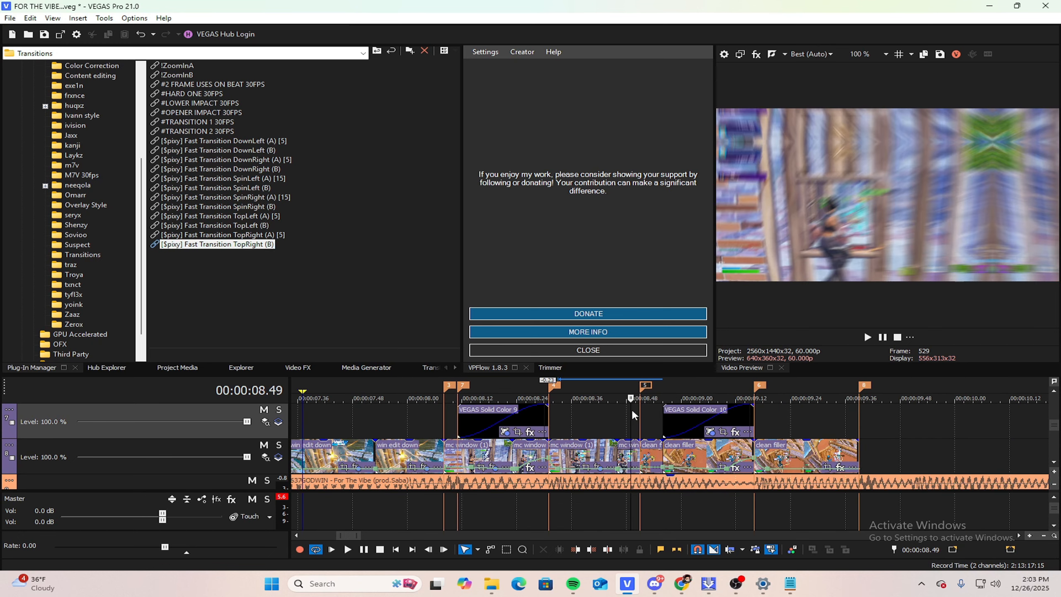
key(space)
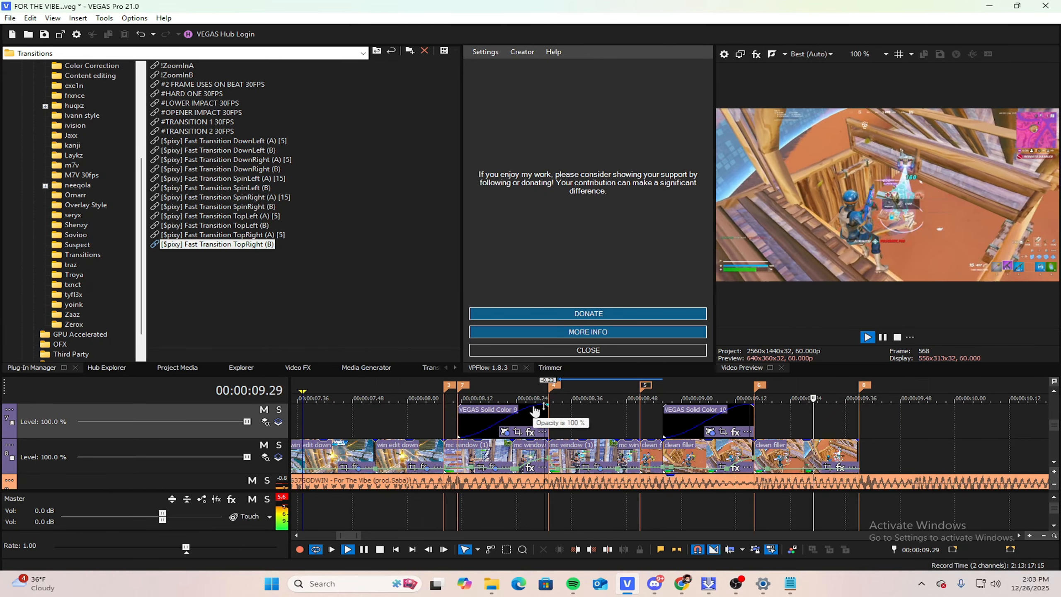
key(space)
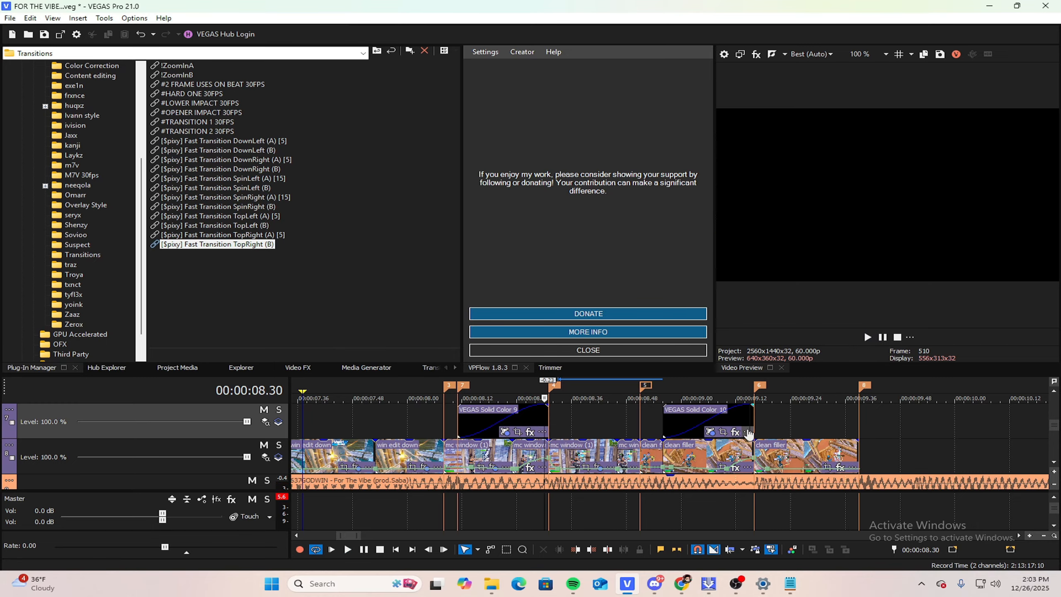
Step: Apply the [Apie] Impact 1 (Lens Blur) preset to the clean filler clip that starts at marker 6
click(752, 422)
click(772, 460)
drag(774, 421, 754, 418)
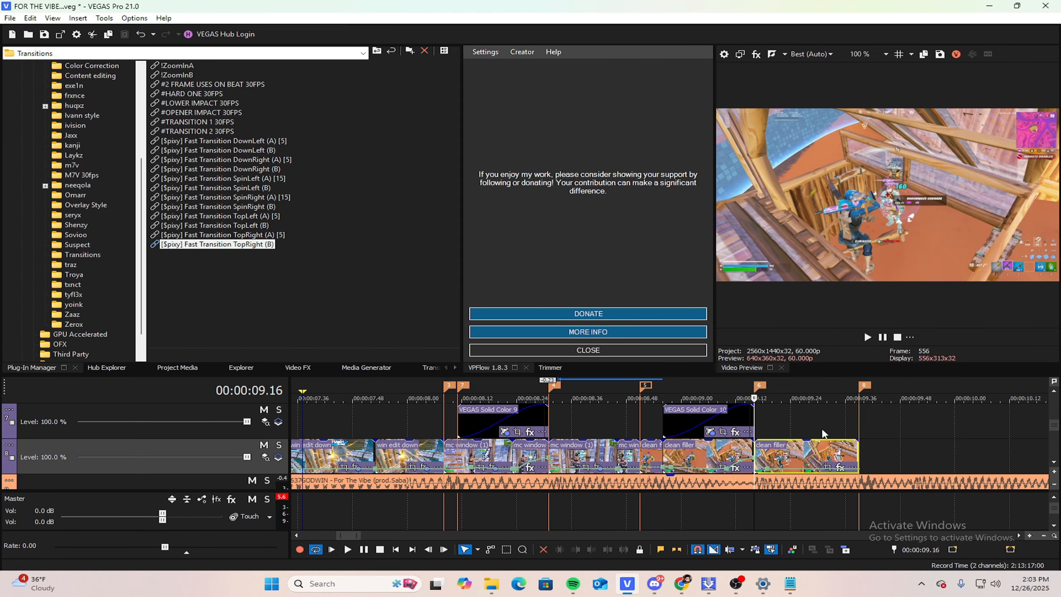
scroll(810, 437, up, 2)
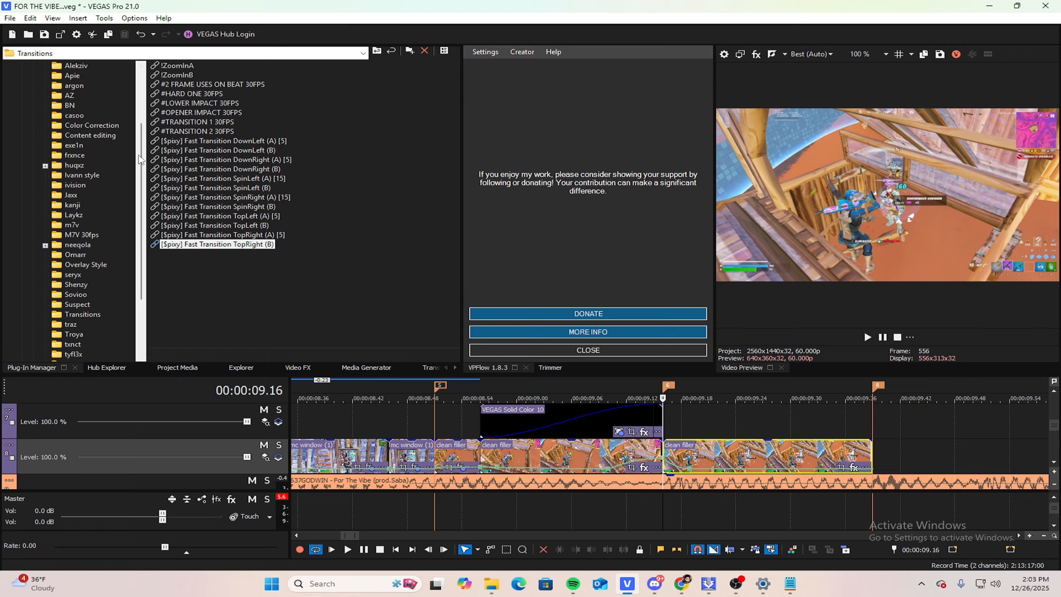
scroll(80, 180, up, 5)
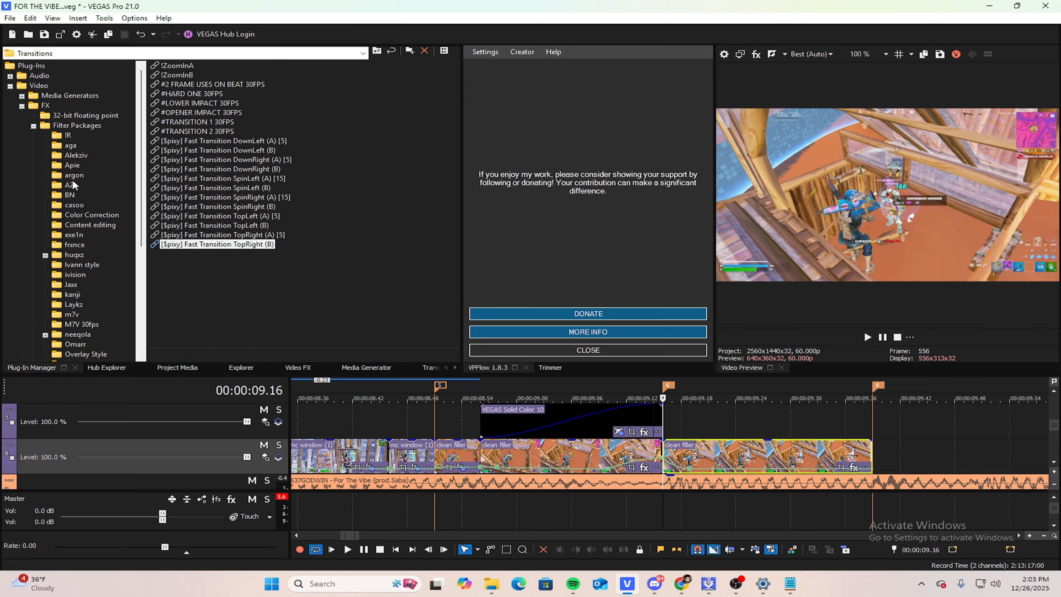
click(72, 165)
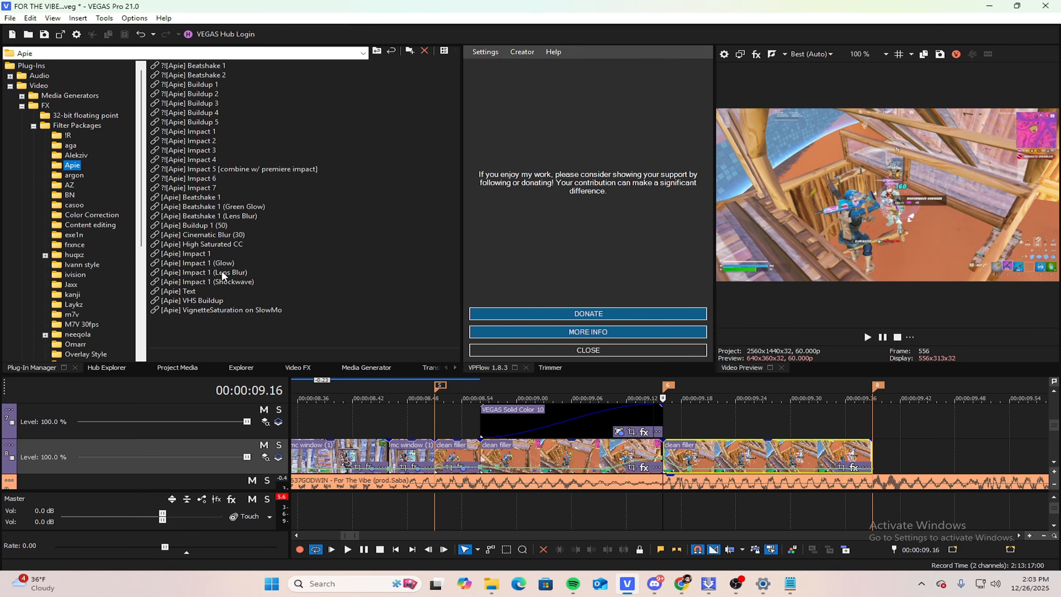
drag(224, 276, 696, 460)
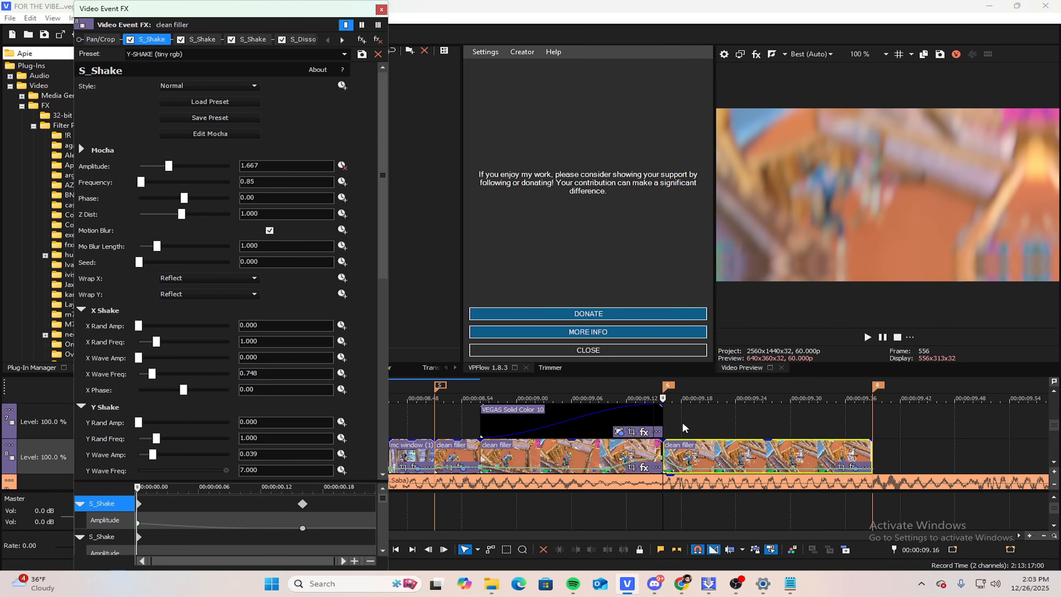
Step: Play the timeline from 00:00:09.06 across marker 6 to review the lens blur impact
drag(663, 397, 572, 398)
key(space)
key(space)
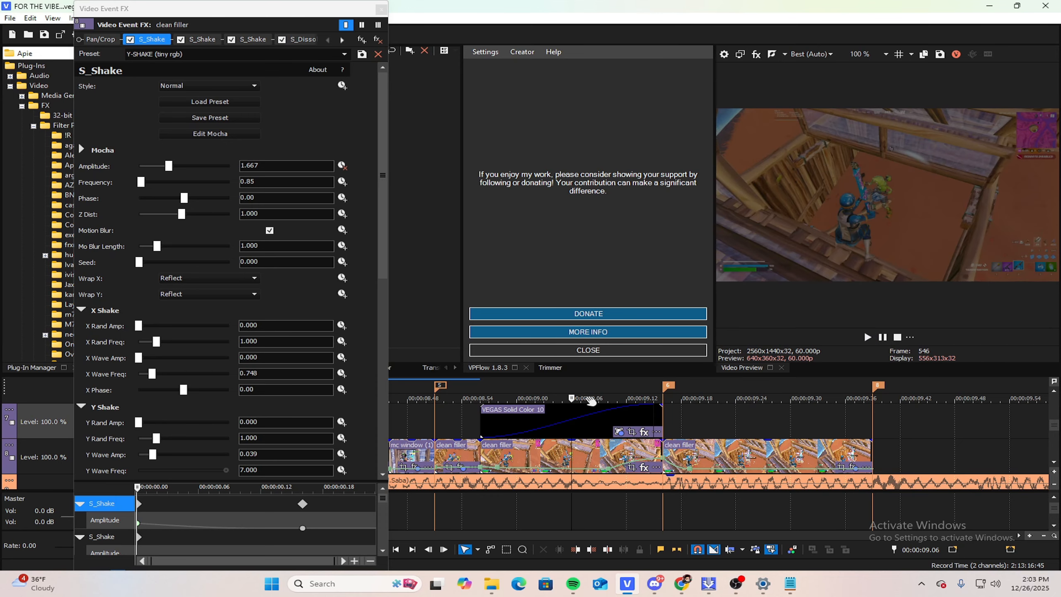
key(space)
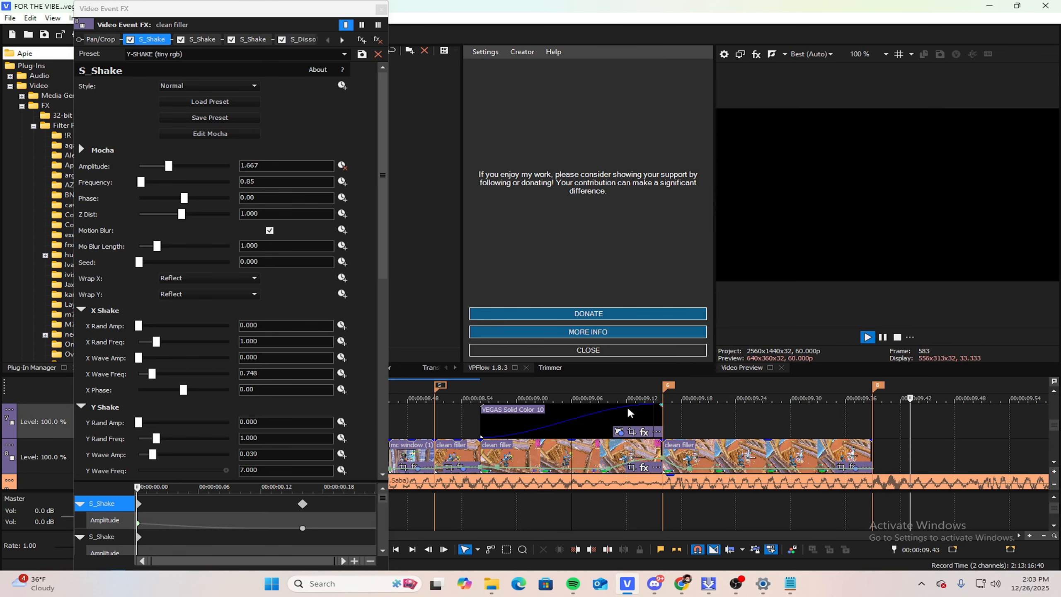
key(space)
Step: Close the event effects window and save the project
scroll(630, 413, down, 6)
click(381, 9)
scroll(558, 414, down, 3)
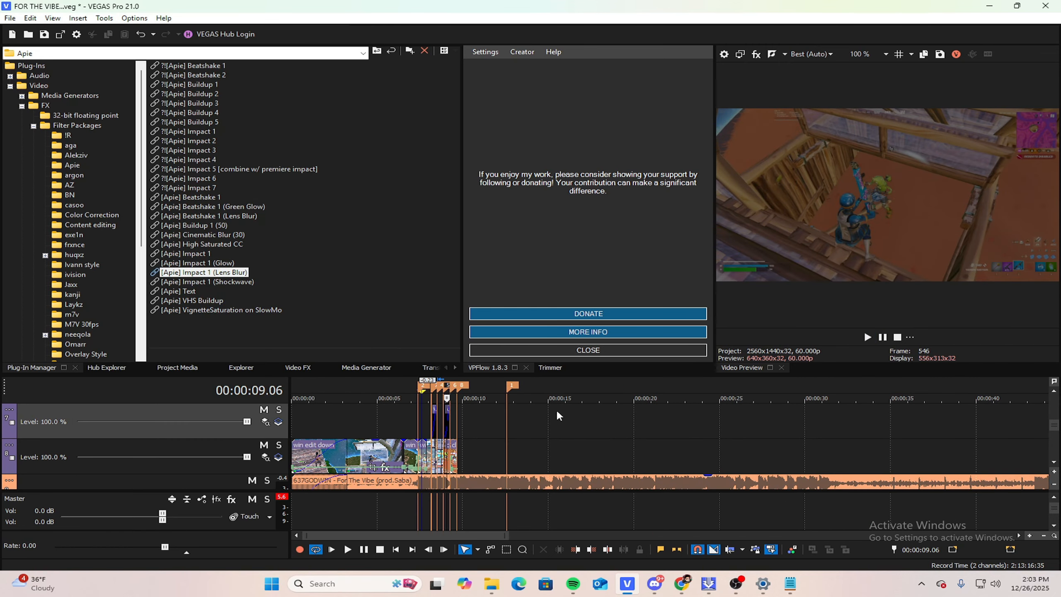
click(416, 408)
click(9, 18)
click(35, 85)
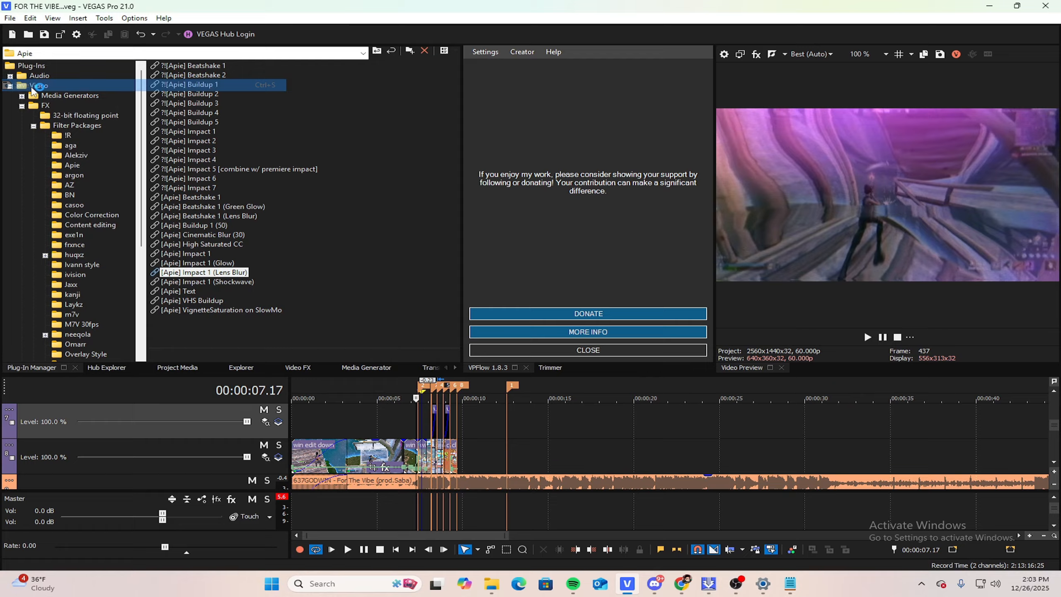
Step: Play the win edit down clips from 00:00:06.33 and again from 00:00:06.57 to review their sync with the music
scroll(489, 442, up, 3)
key(space)
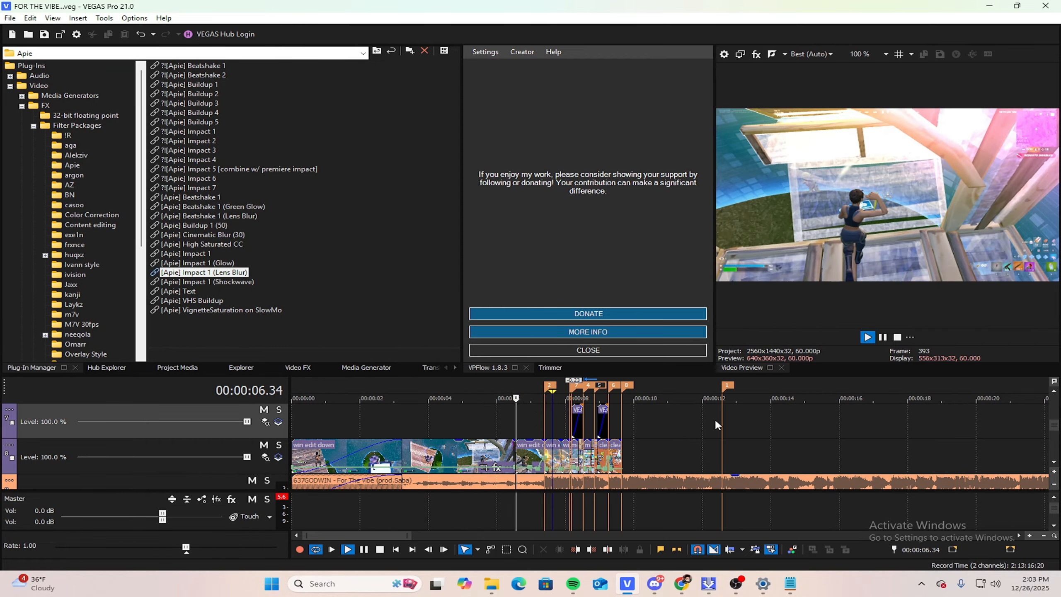
key(space)
scroll(748, 426, up, 5)
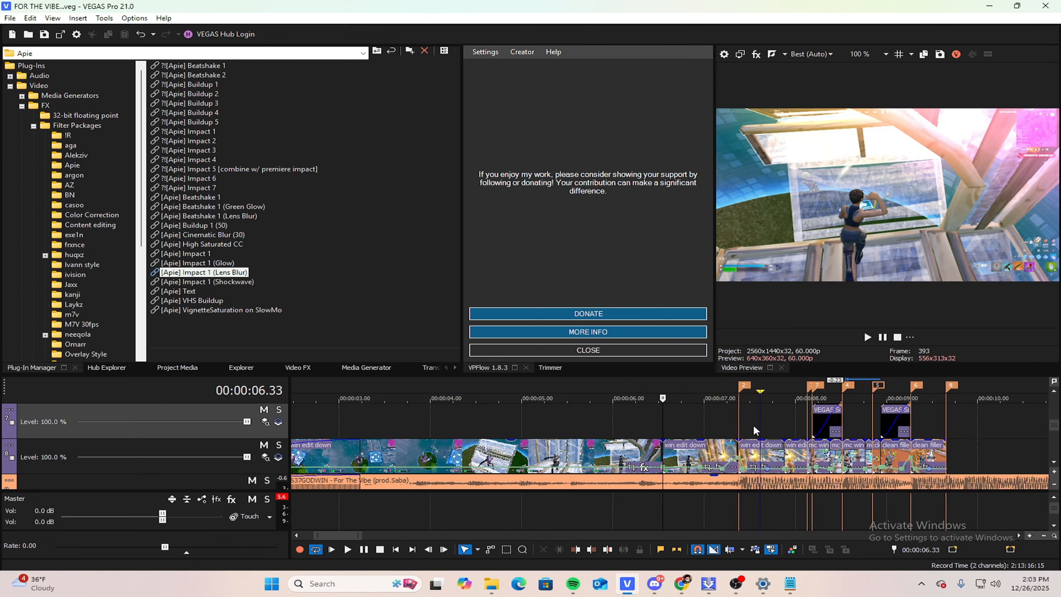
key(space)
key(space)
click(736, 430)
key(space)
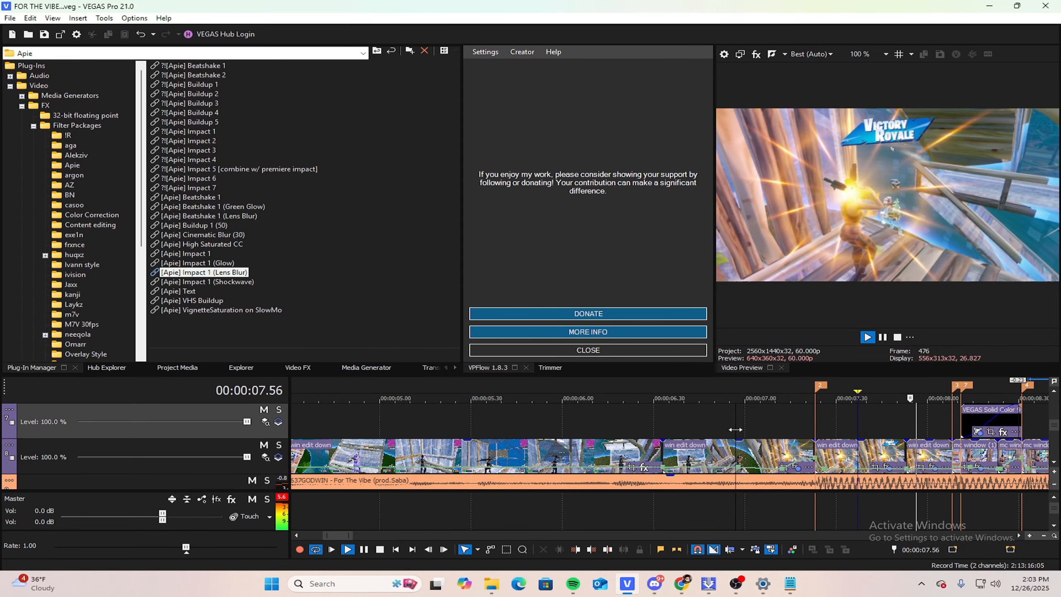
key(space)
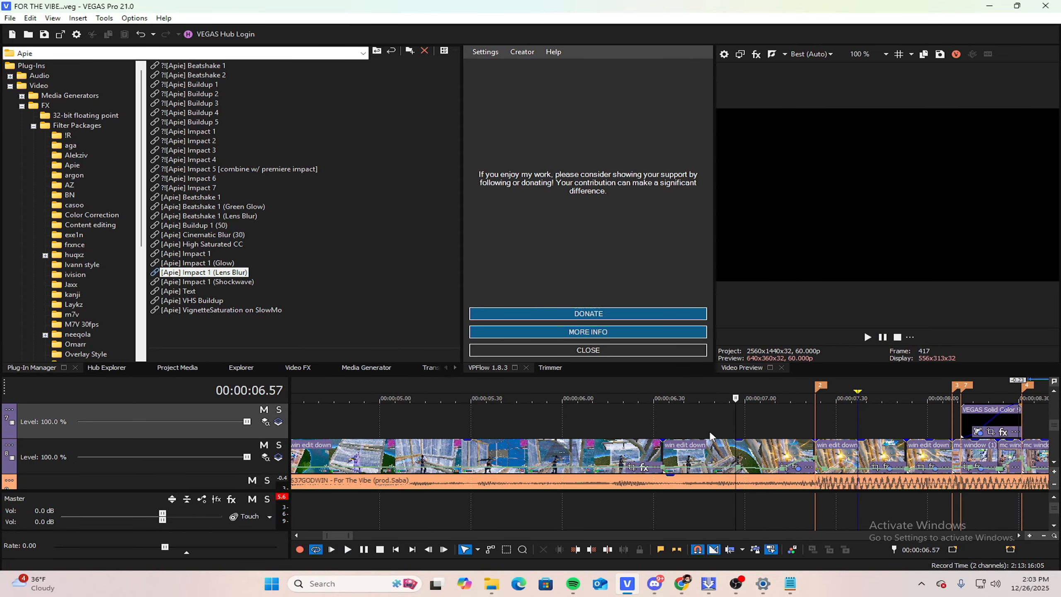
key(space)
key(space)
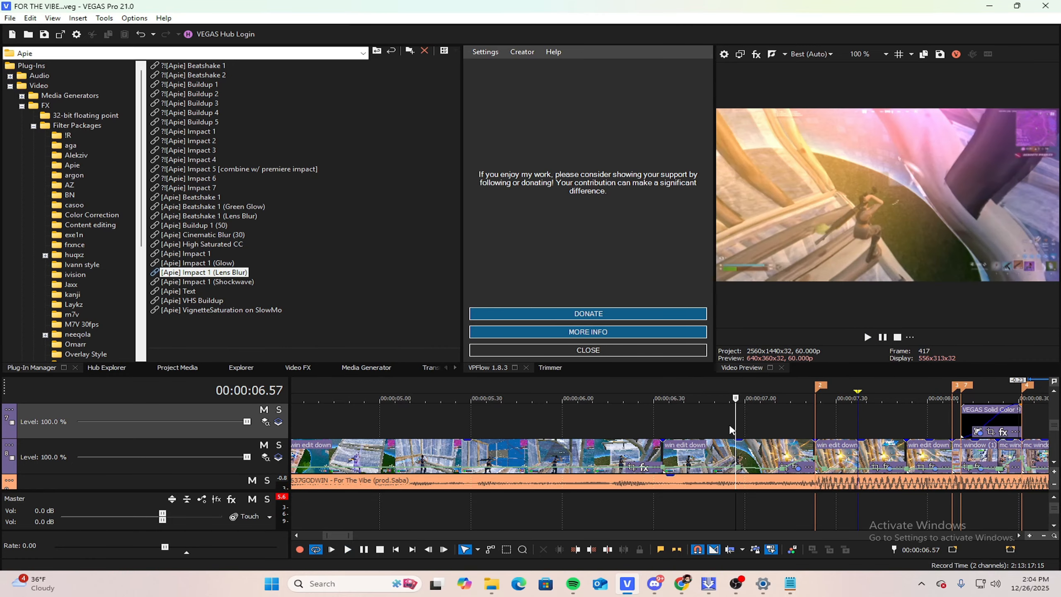
Step: Play from 00:00:07.19 through the last clean filler clips to review the transitions, black fades and impact
click(803, 402)
key(space)
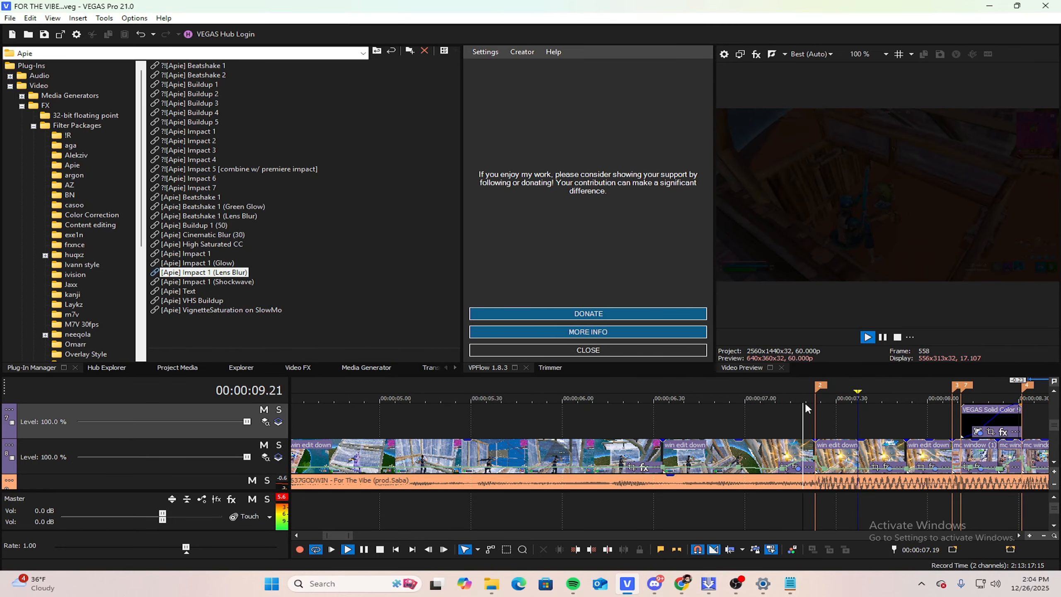
key(space)
scroll(820, 412, down, 3)
key(space)
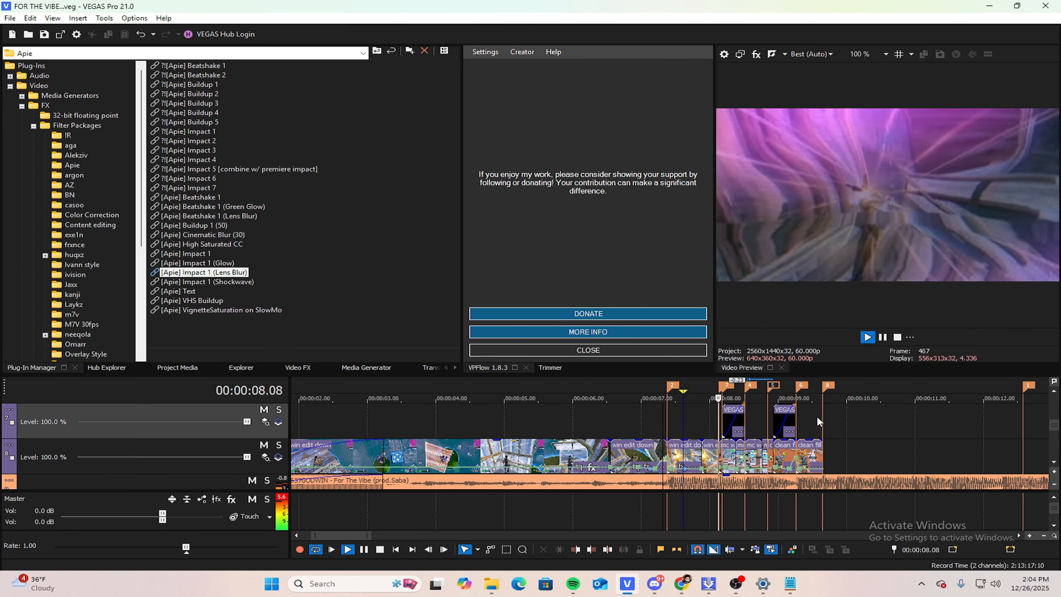
key(space)
key(space)
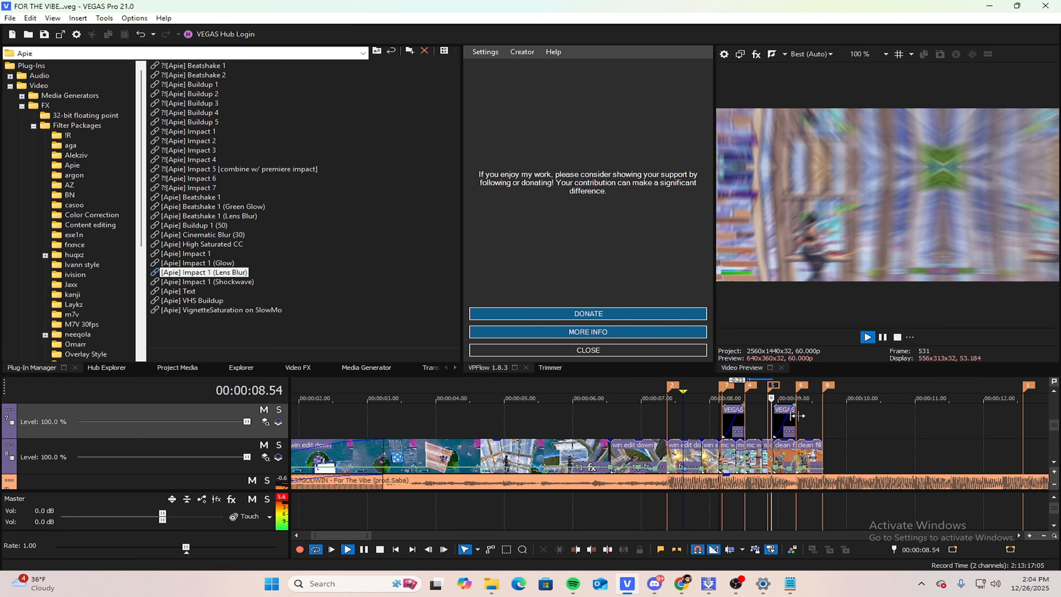
click(775, 419)
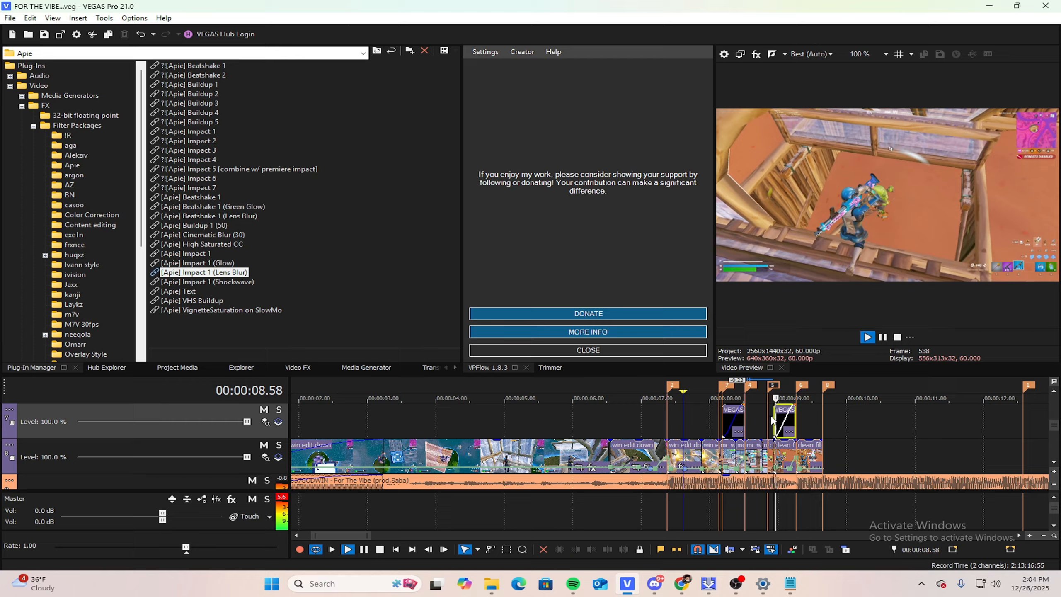
key(space)
Step: Duplicate the VEGAS Solid Color 10 event above the last clean filler clip
click(821, 423)
scroll(821, 423, up, 4)
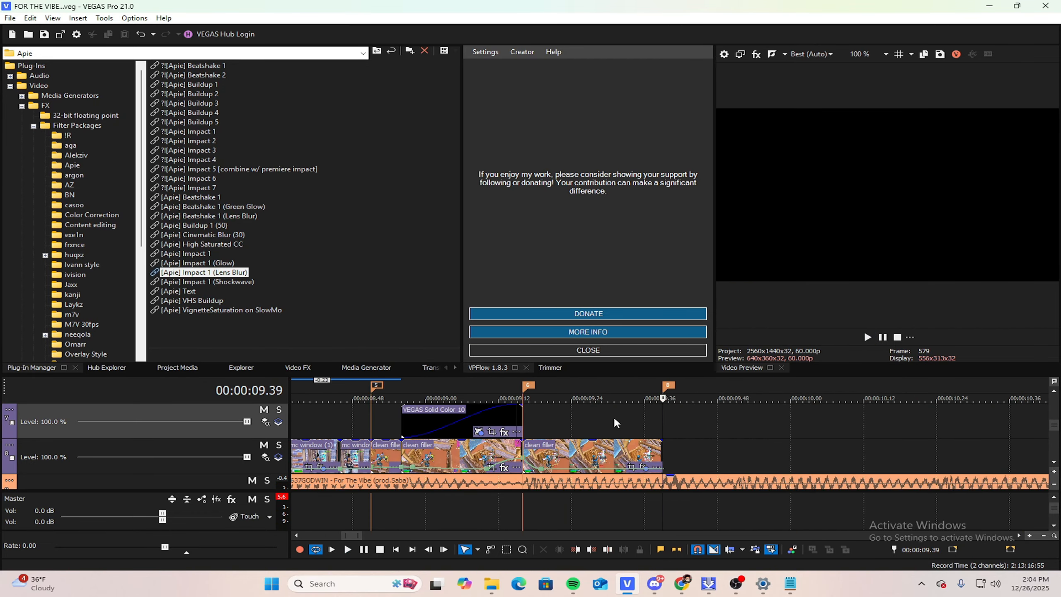
click(496, 424)
mouse_move(496, 425)
mouse_down()
mouse_move(512, 416)
mouse_move(488, 414)
mouse_up()
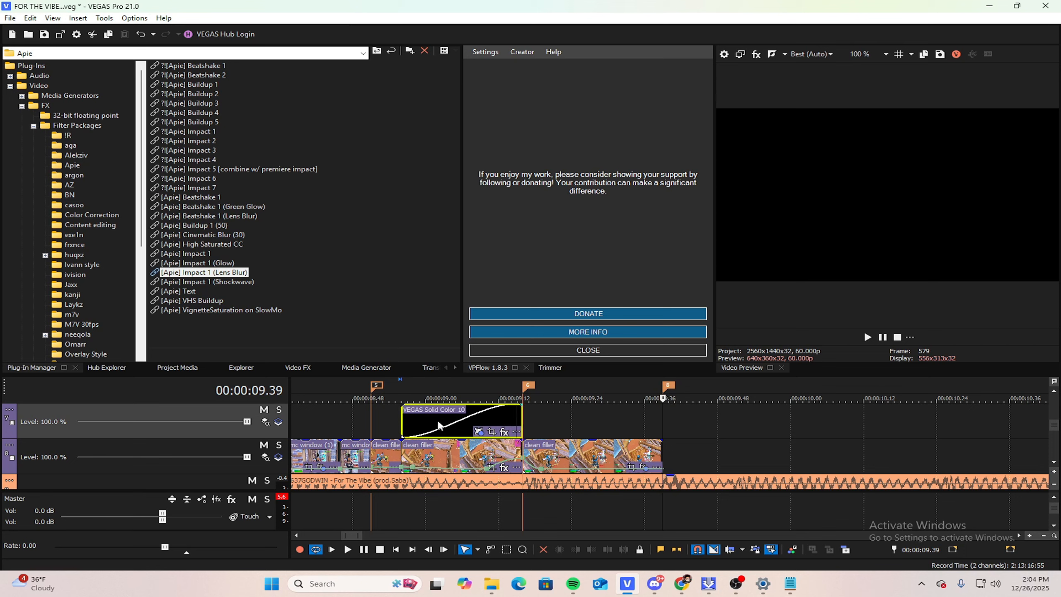
drag(420, 417, 576, 435)
click(610, 240)
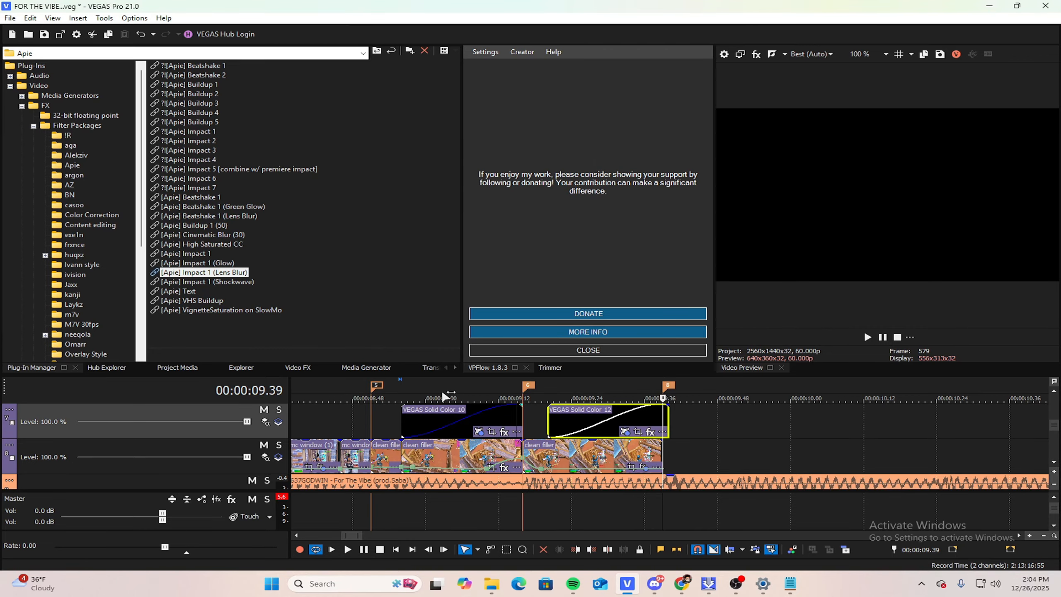
Step: Shift the duplicated black solid two frames later and trim its end to the end of the last clean filler clip
click(418, 417)
drag(414, 399, 522, 410)
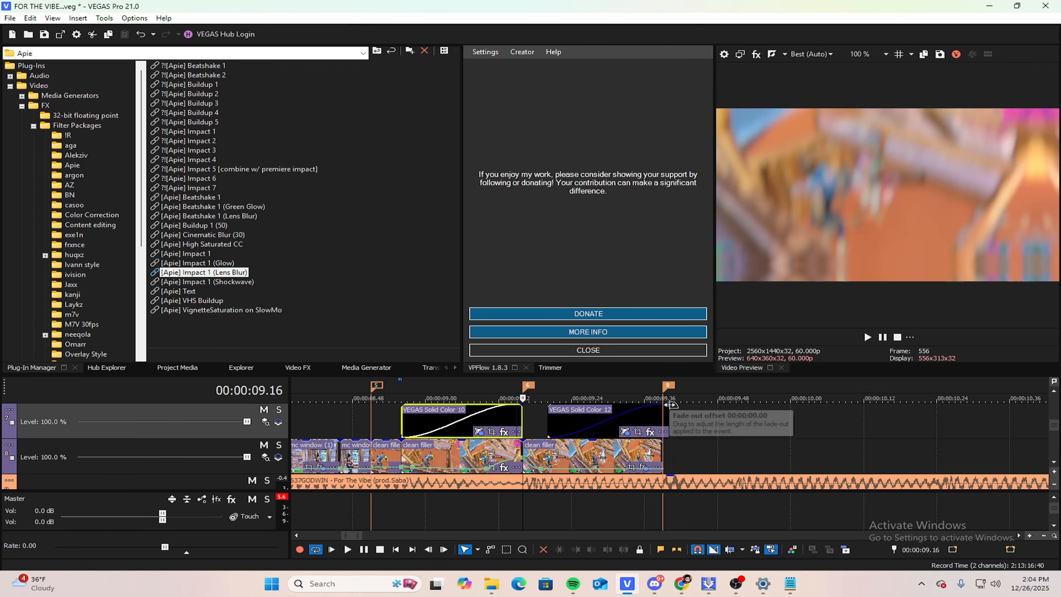
mouse_move(665, 404)
mouse_down()
mouse_move(614, 407)
mouse_move(665, 424)
mouse_up()
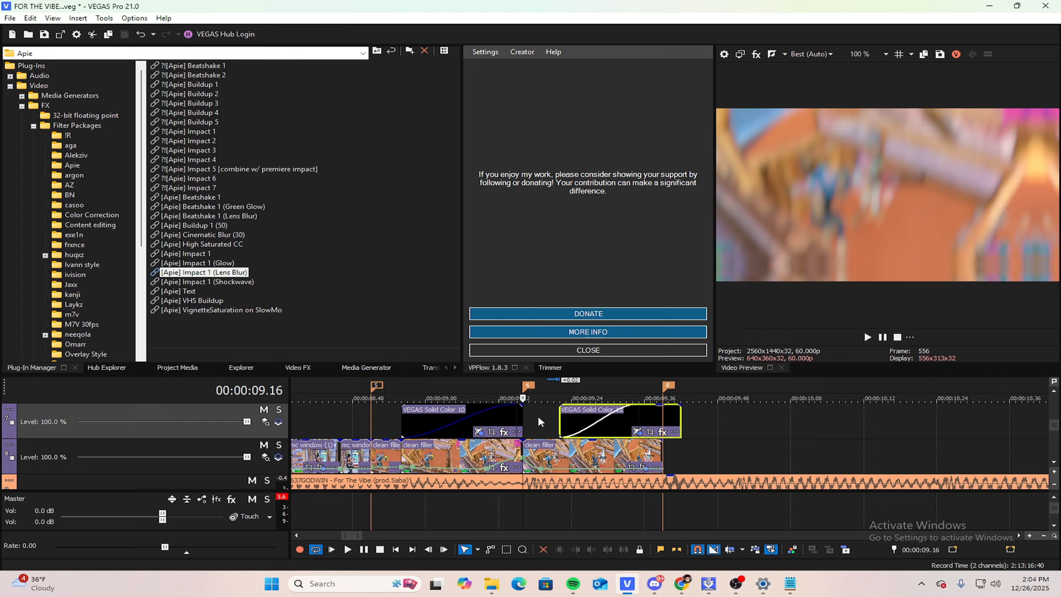
click(526, 411)
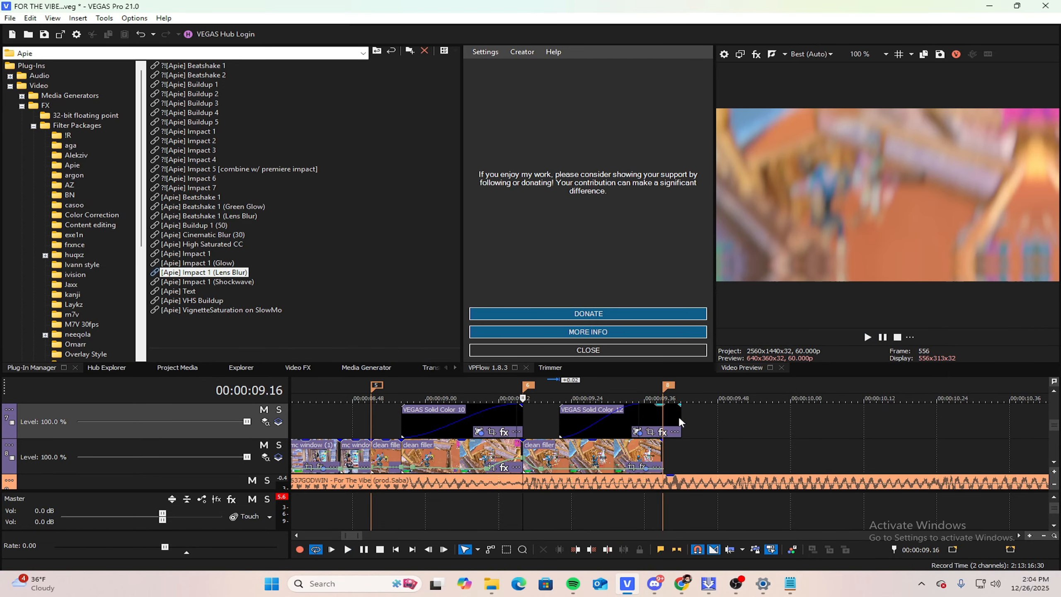
drag(679, 417, 663, 418)
Step: Shorten the duplicated black solid's fade-in to about 12 frames and scrub through the fade to check it
key(space)
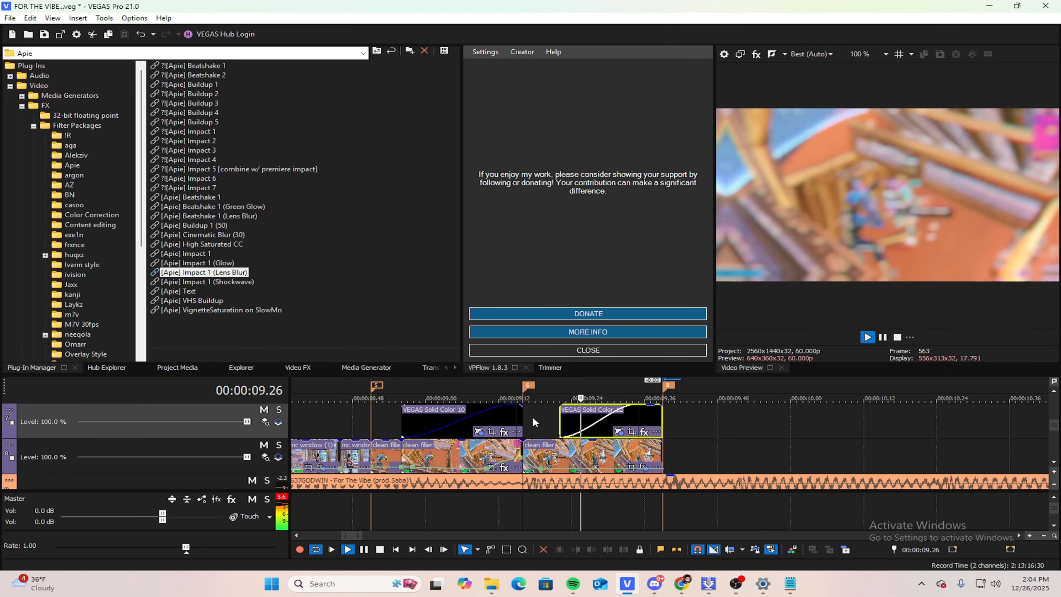
key(space)
click(533, 418)
drag(535, 413, 571, 399)
drag(650, 404, 621, 407)
click(634, 414)
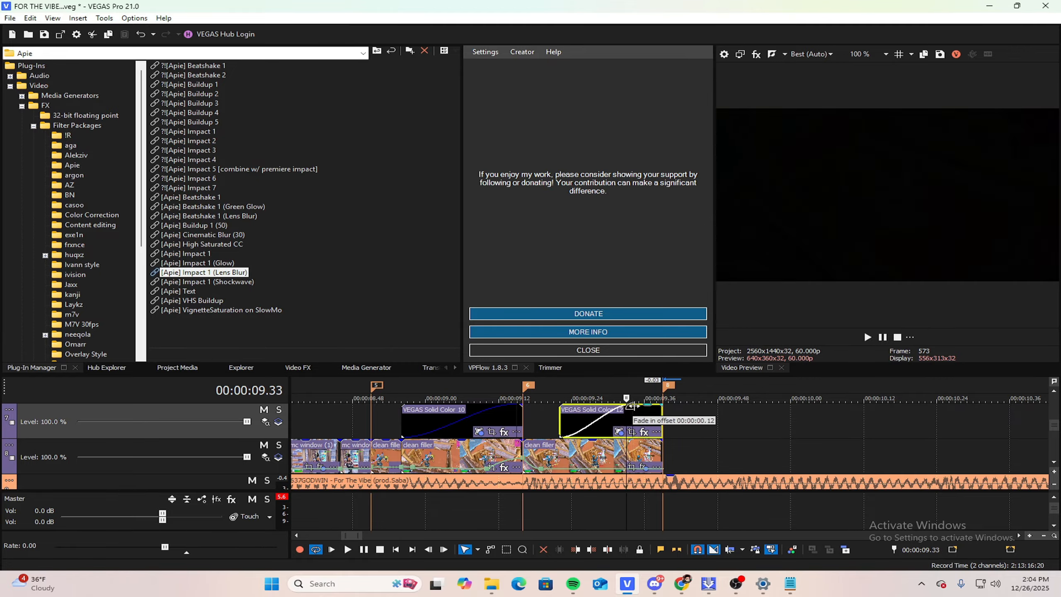
click(571, 412)
drag(572, 413, 528, 414)
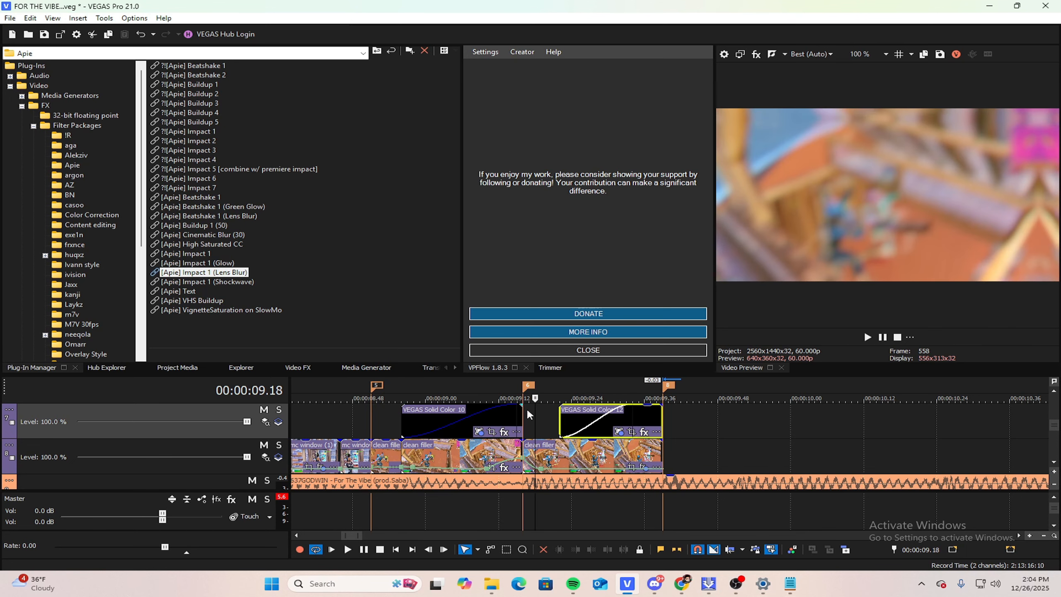
mouse_move(631, 408)
mouse_down()
mouse_move(558, 412)
mouse_move(639, 402)
mouse_move(629, 402)
mouse_up()
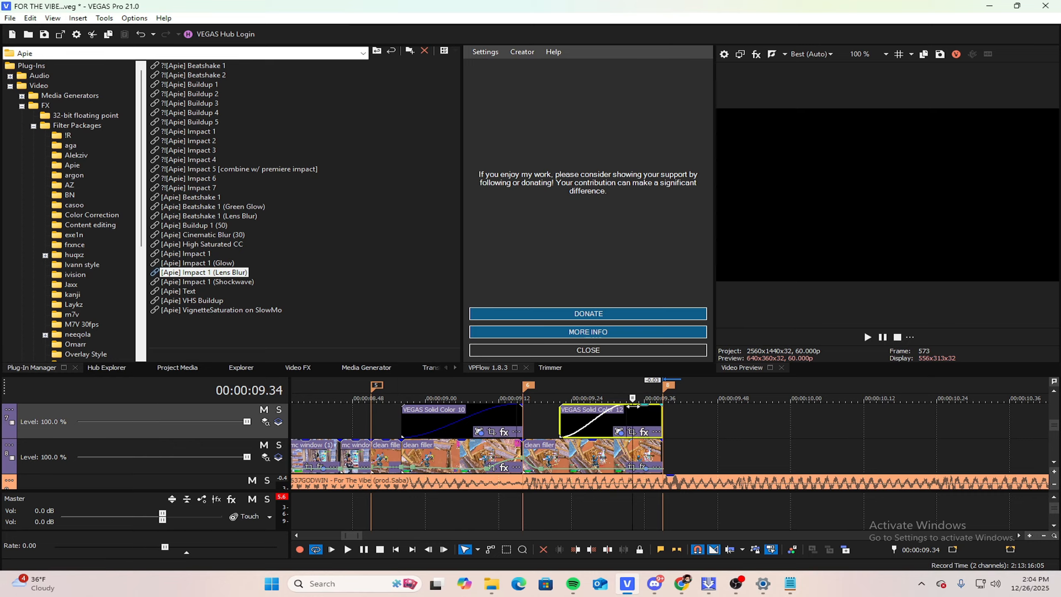
Step: Play the music past the end of the last clip and from 00:00:10.23 to listen for the next beat
key(space)
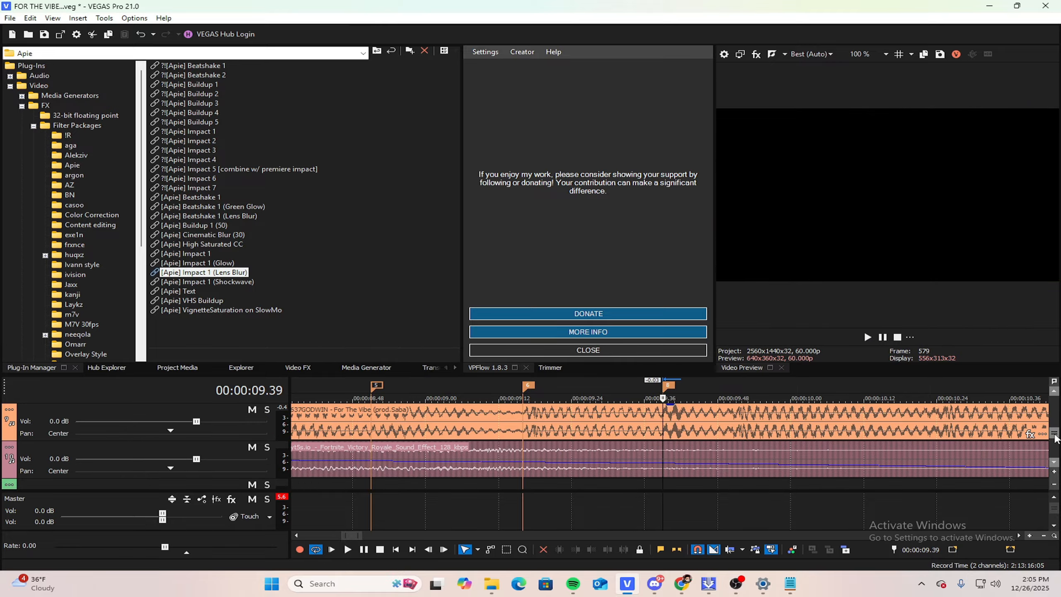
scroll(1017, 436, down, 2)
key(space)
scroll(1055, 430, down, 1)
key(space)
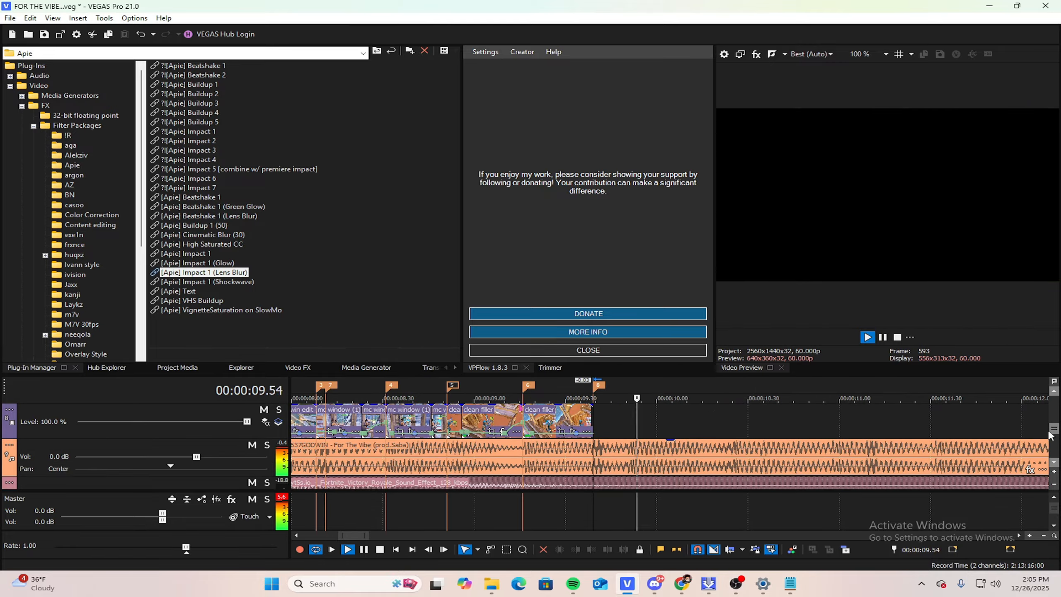
key(space)
click(728, 455)
key(space)
key(space)
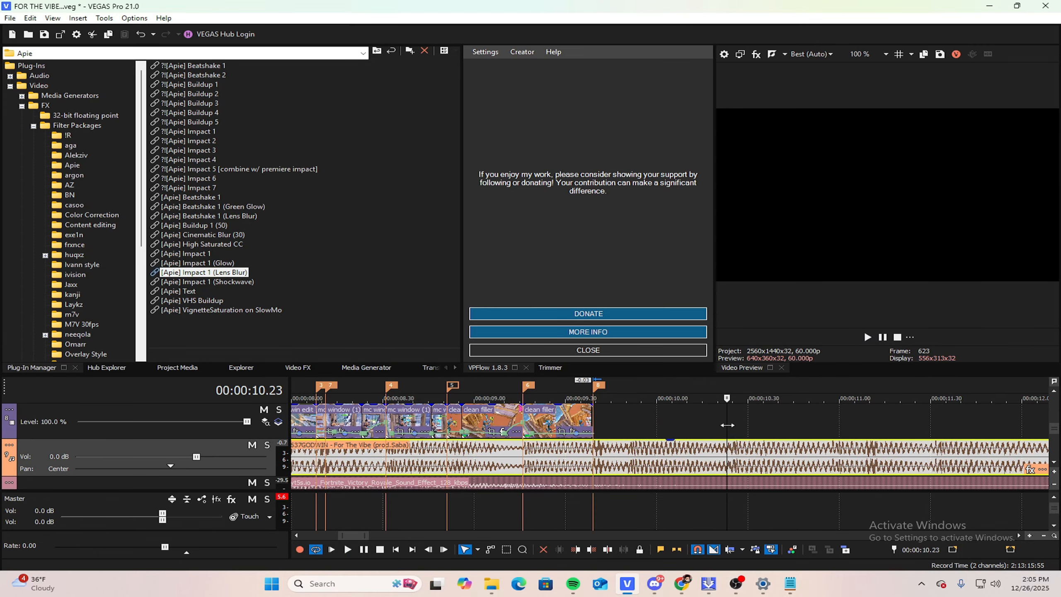
key(space)
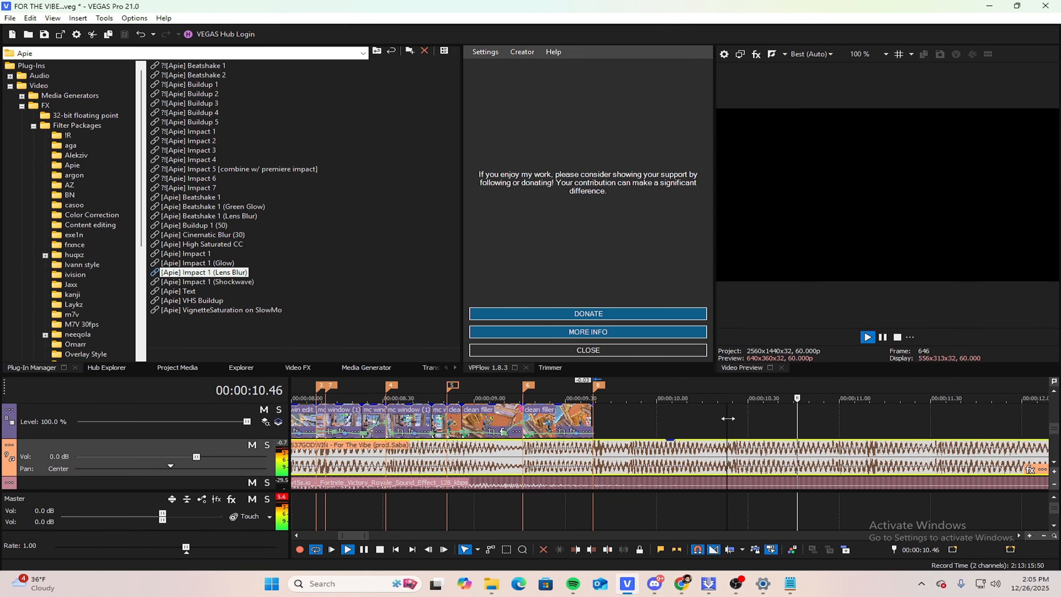
key(space)
Step: Replay the music from 00:00:10.23 and add a marker on the beat there
scroll(716, 417, down, 1)
key(space)
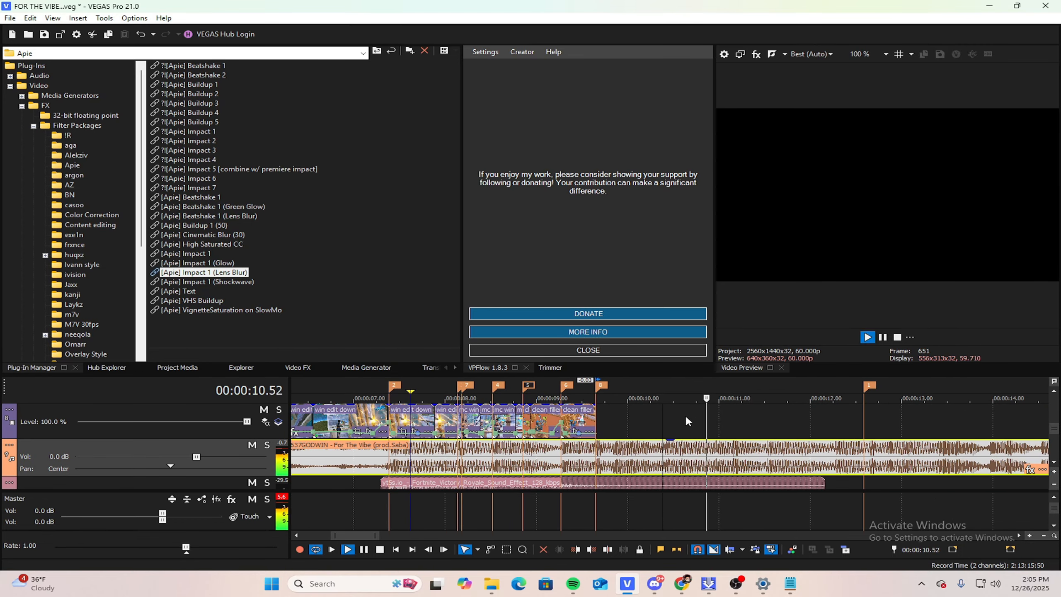
key(space)
drag(664, 414, 663, 407)
key(space)
key(space)
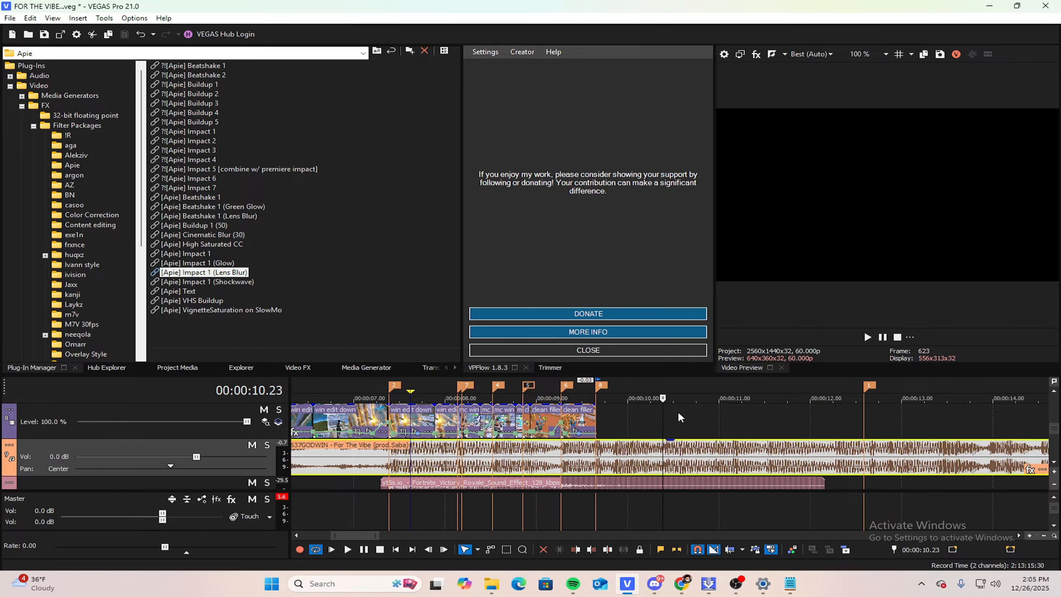
key(space)
key(space)
key(m)
scroll(680, 414, down, 2)
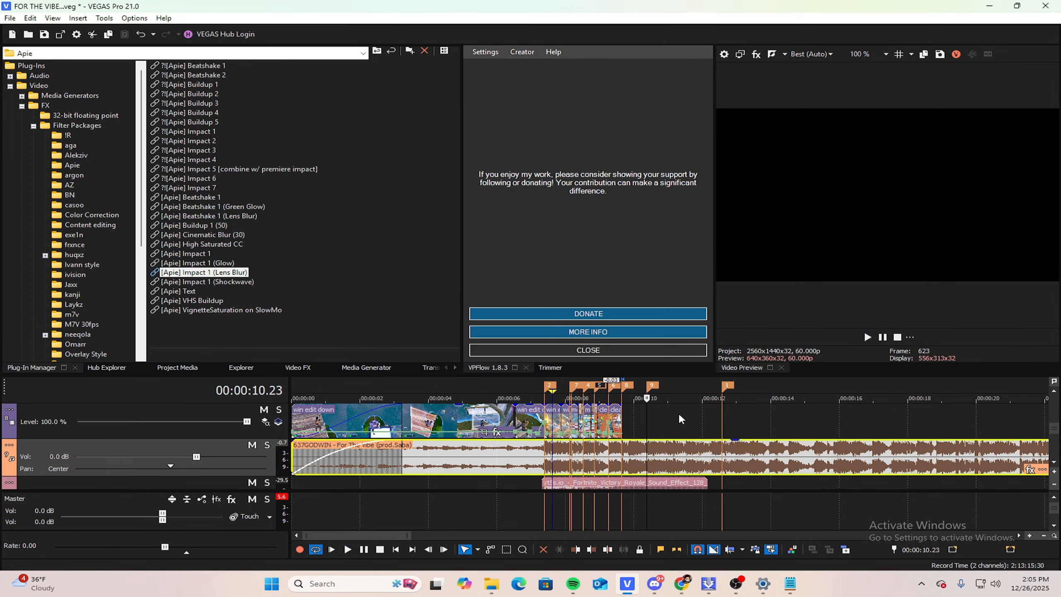
Step: Replay the music from 00:00:10.23 and add a marker on the next beat at 00:00:11.08
click(646, 411)
scroll(719, 424, up, 3)
key(space)
key(space)
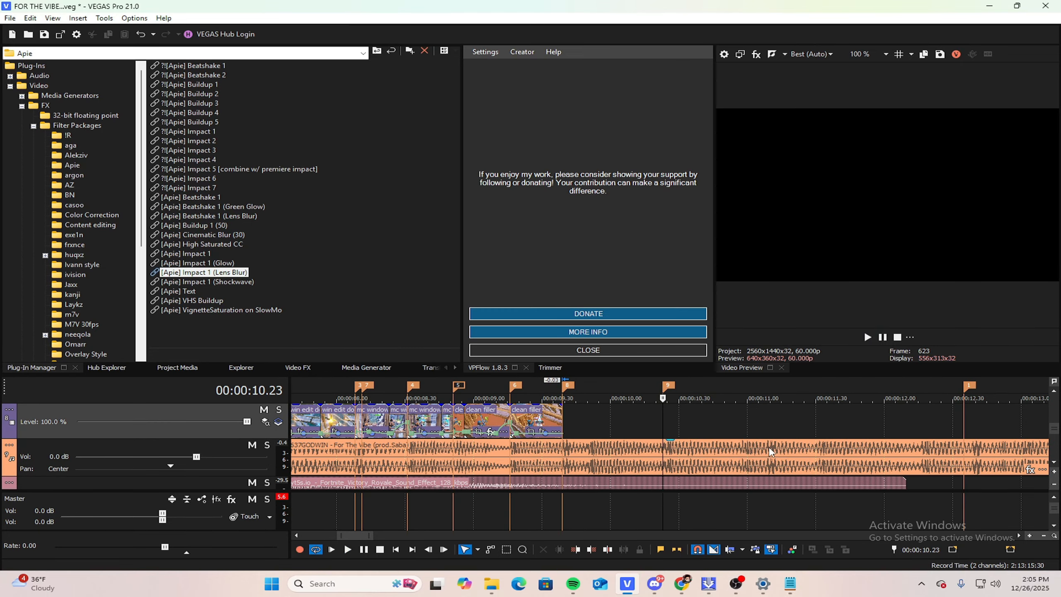
click(767, 455)
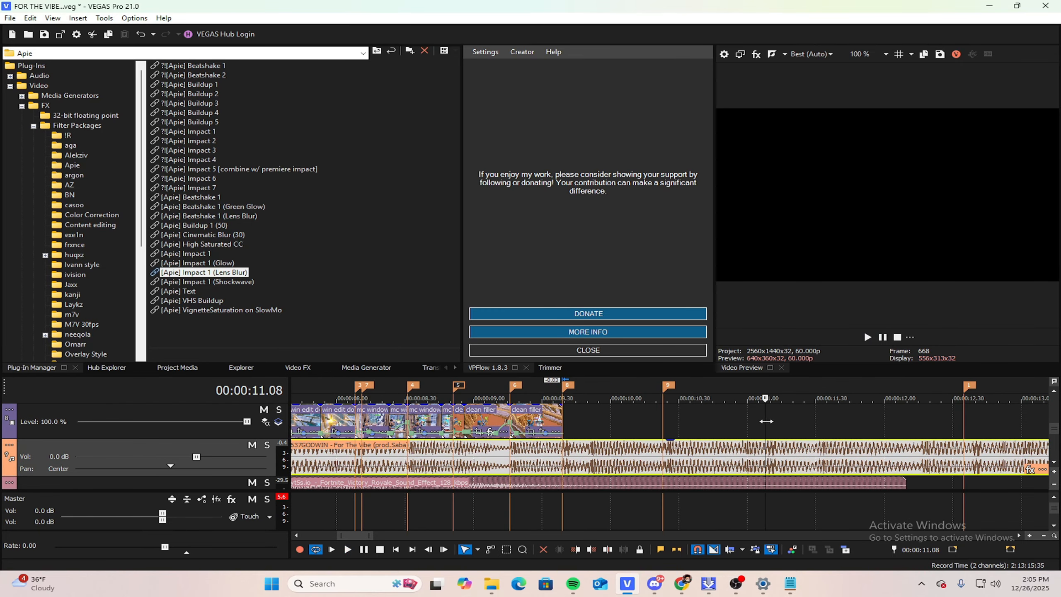
scroll(750, 425, down, 3)
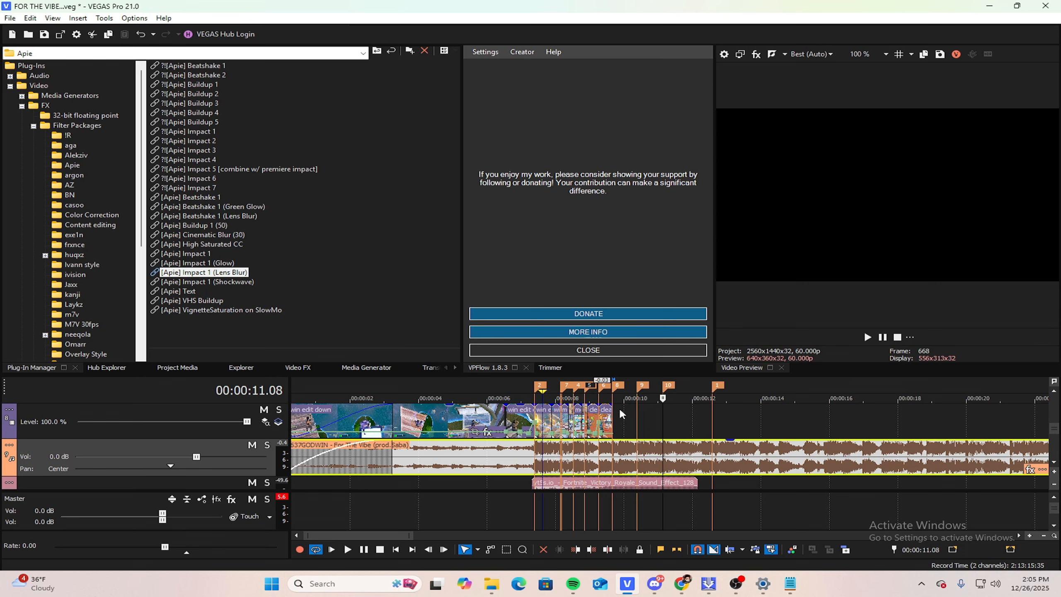
Step: Delete the marker at 00:00:12.35 and play the music past the end of the last clip to check the remaining markers
click(619, 407)
right_click(717, 384)
click(734, 423)
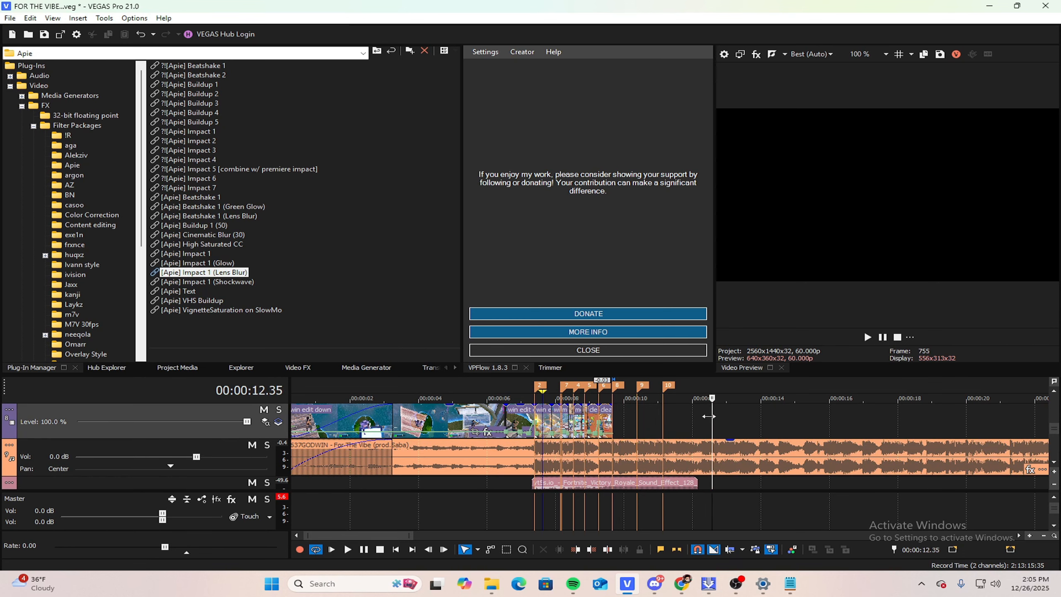
key(space)
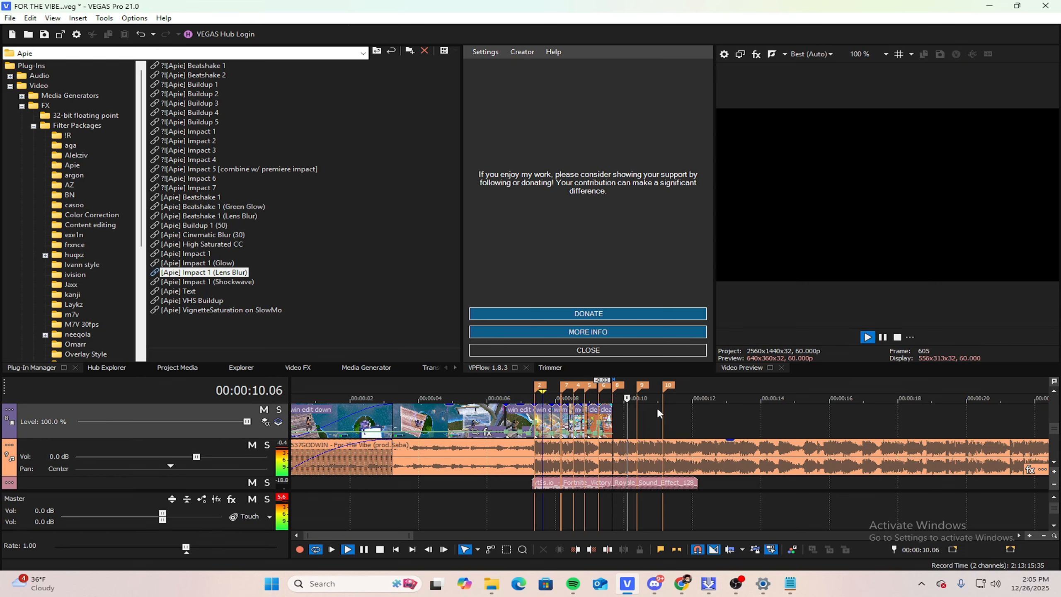
key(space)
scroll(696, 414, up, 3)
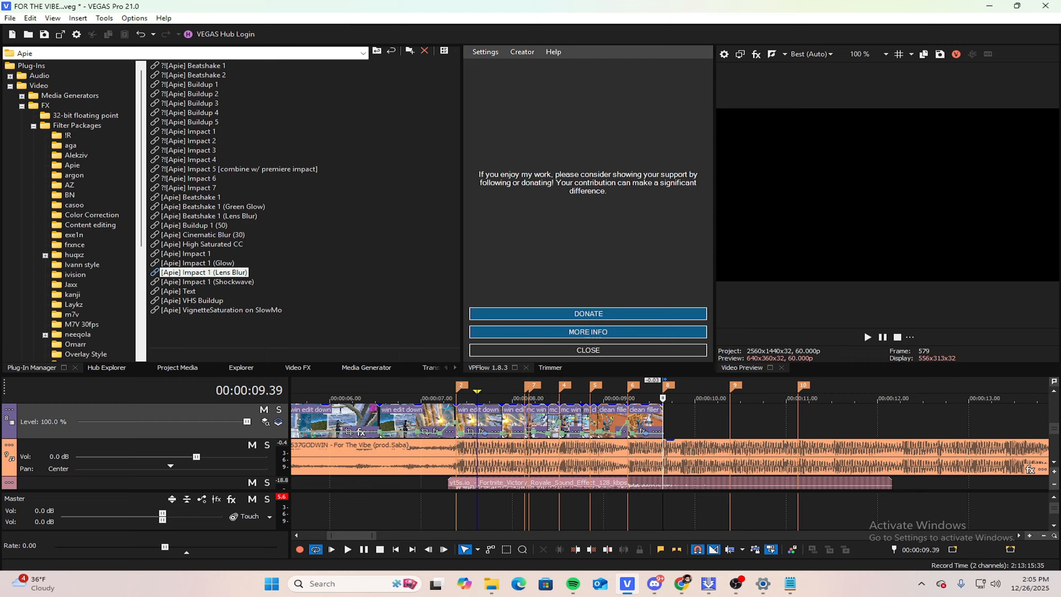
Step: Import the editdown clip from its folder window at 00:00:09.39 and delete its audio track
key(alt+Tab)
drag(176, 410, 668, 406)
right_click(228, 460)
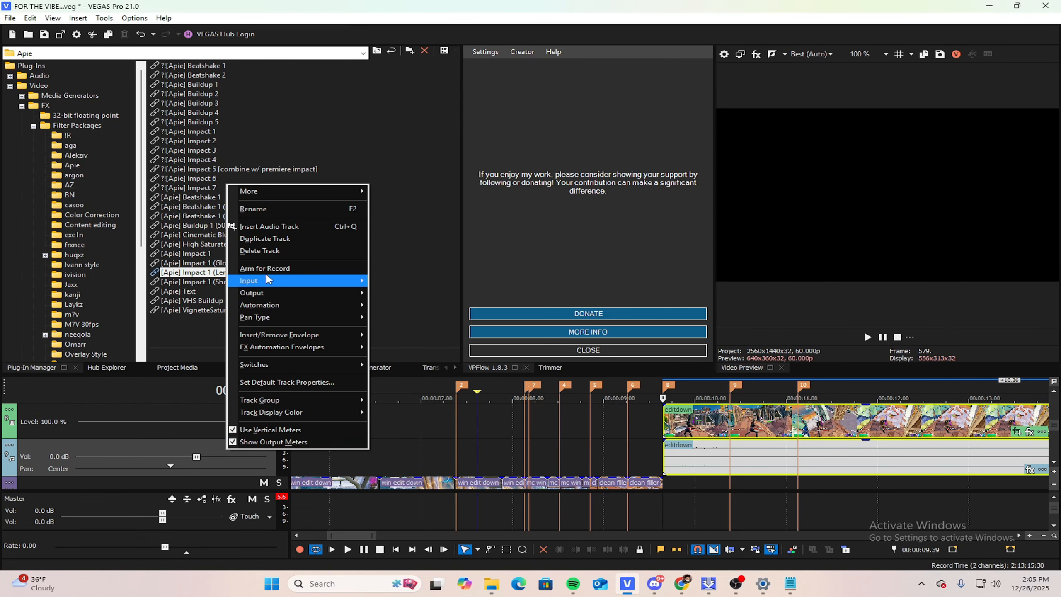
click(267, 251)
scroll(676, 425, down, 1)
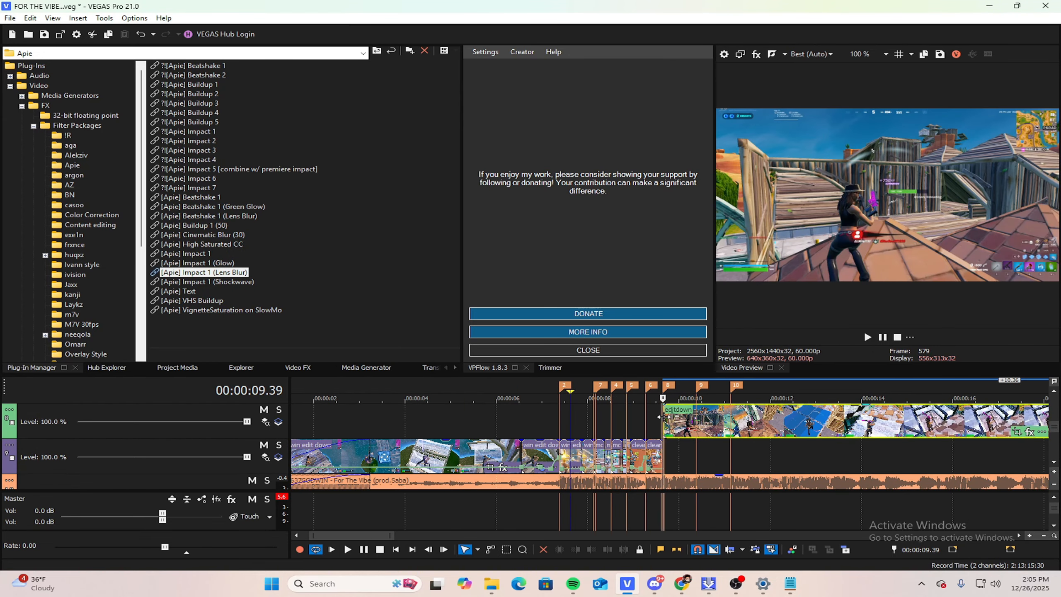
Step: Trim the unused start off the editdown clip and move it onto the montage track at the 00:00:10.23 marker
drag(665, 419, 778, 418)
scroll(777, 418, down, 1)
mouse_move(570, 415)
mouse_down()
mouse_move(682, 418)
mouse_move(552, 449)
mouse_up()
click(526, 421)
scroll(527, 422, up, 2)
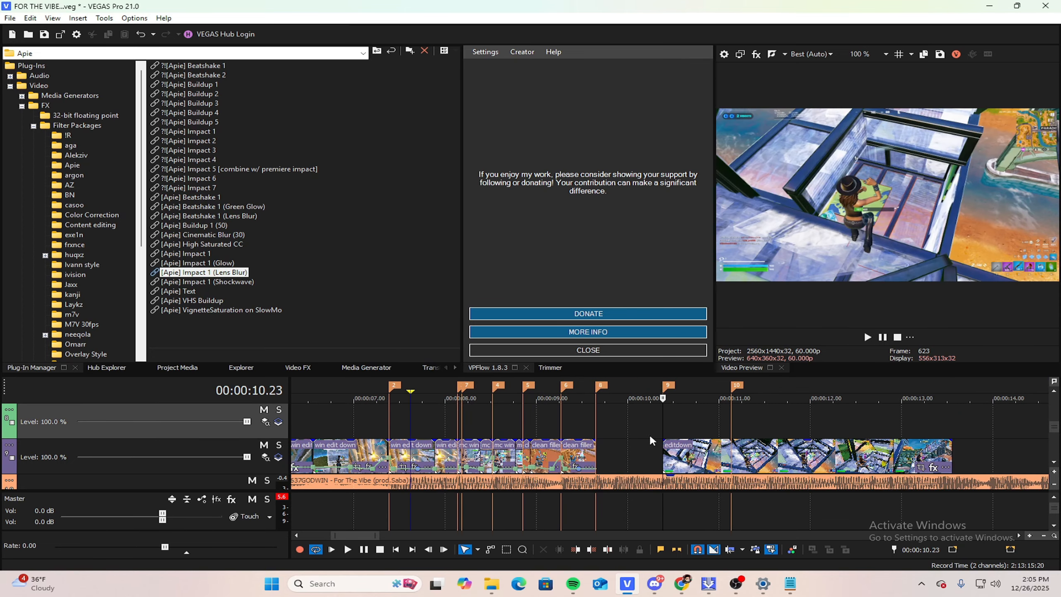
Step: Slide the editdown clip so its shot lands on the 00:00:10.23 marker, extending its start earlier on the montage track
mouse_move(664, 417)
mouse_down()
mouse_move(617, 405)
mouse_move(666, 413)
mouse_up()
mouse_move(722, 453)
mouse_down()
mouse_move(648, 455)
mouse_move(678, 453)
mouse_up()
scroll(710, 452, up, 2)
drag(823, 450, 765, 407)
drag(655, 432, 495, 433)
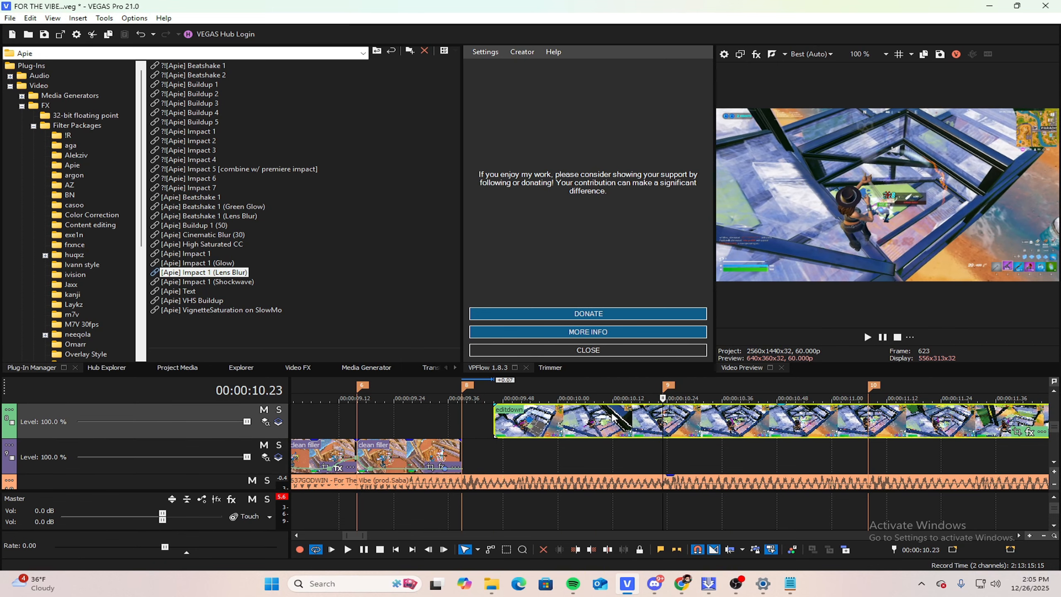
scroll(690, 426, up, 2)
drag(690, 426, 720, 444)
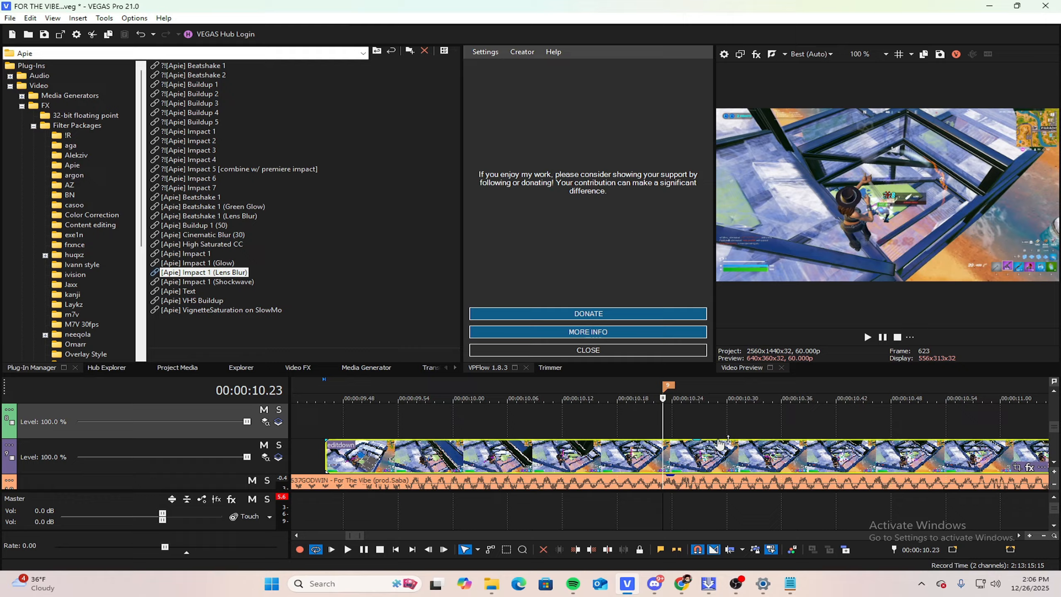
scroll(800, 426, down, 3)
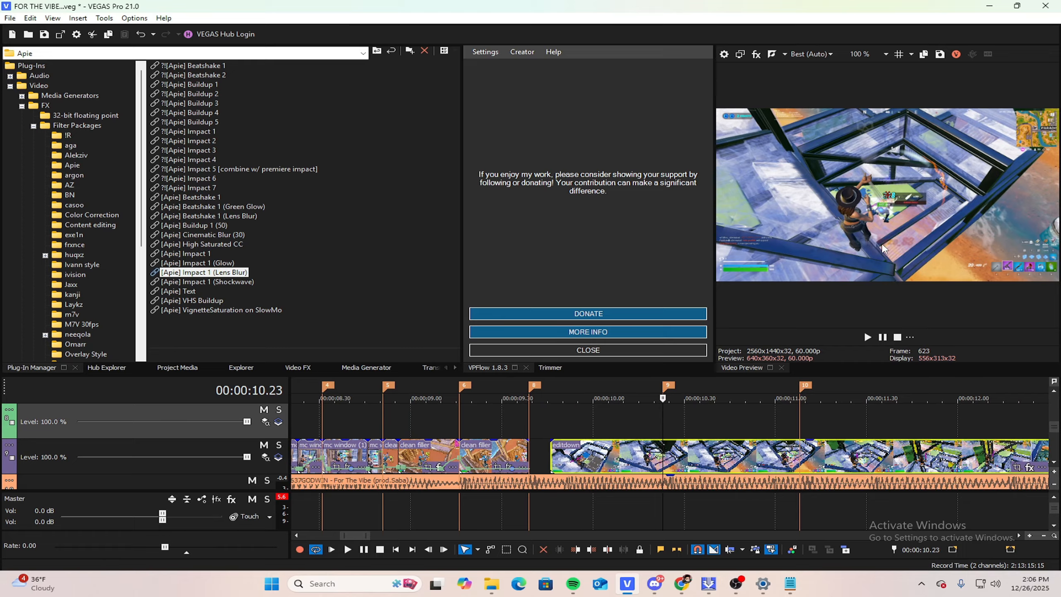
scroll(735, 376, down, 2)
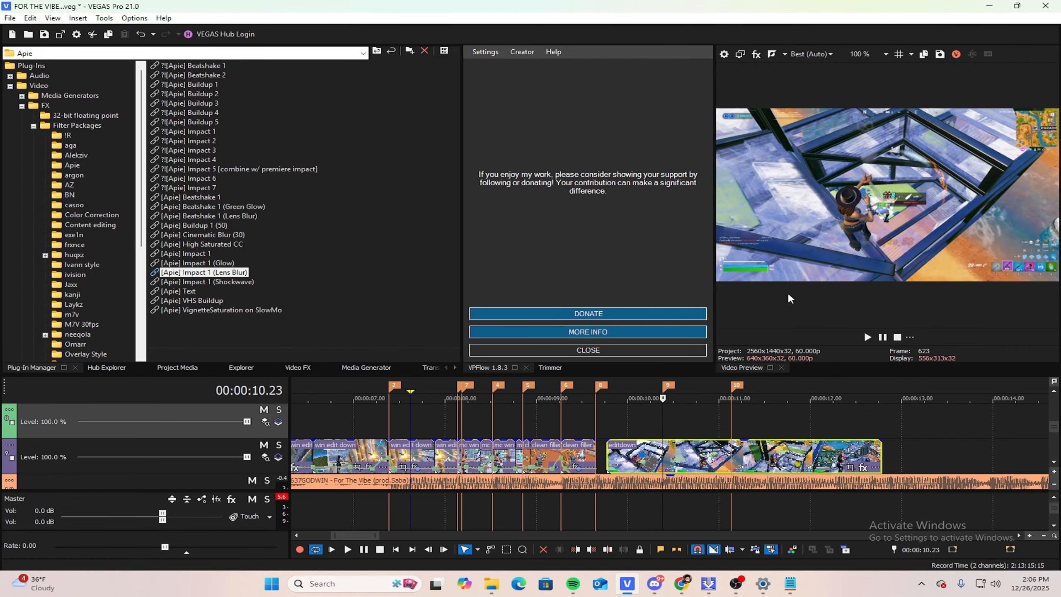
scroll(688, 461, up, 3)
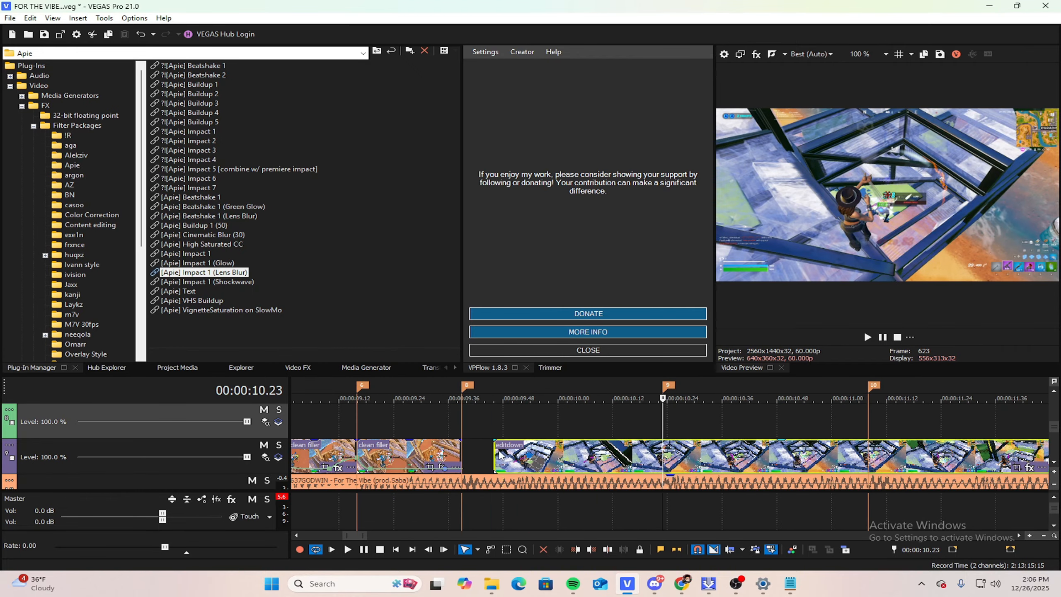
Step: Extend the editdown clip's start back to the end of the last clean filler clip and play it from there
drag(494, 450, 462, 449)
scroll(494, 437, down, 2)
click(564, 420)
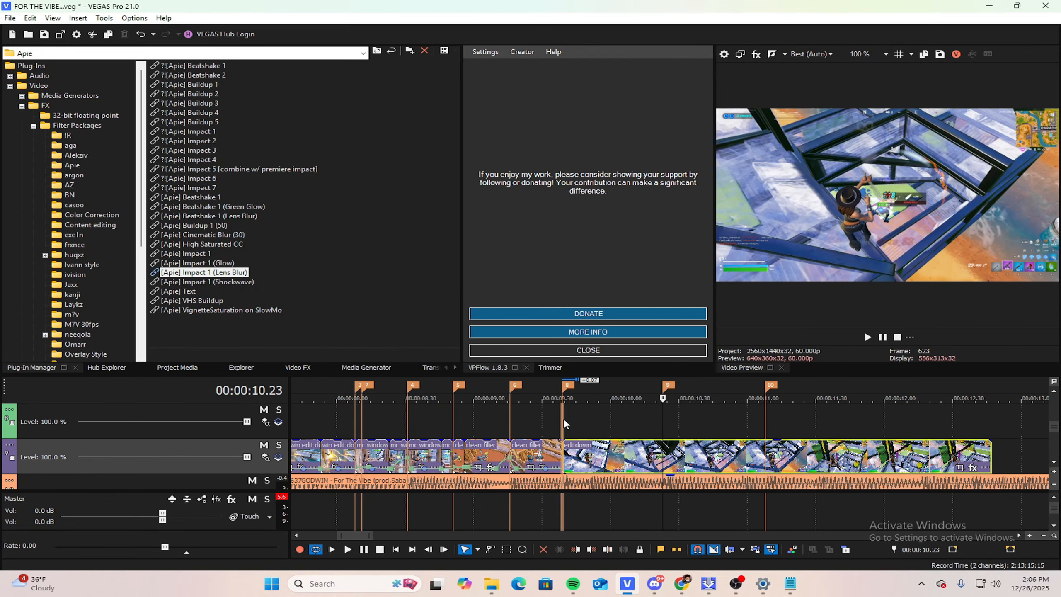
click(564, 419)
mouse_move(563, 410)
mouse_down()
mouse_move(585, 410)
mouse_move(569, 414)
mouse_up()
click(568, 448)
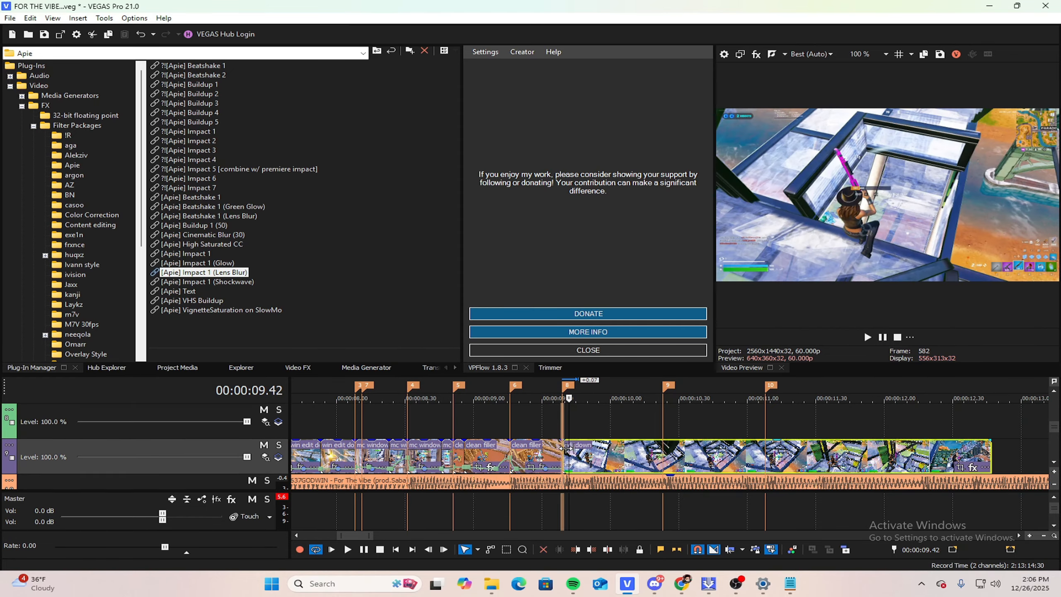
click(563, 414)
key(space)
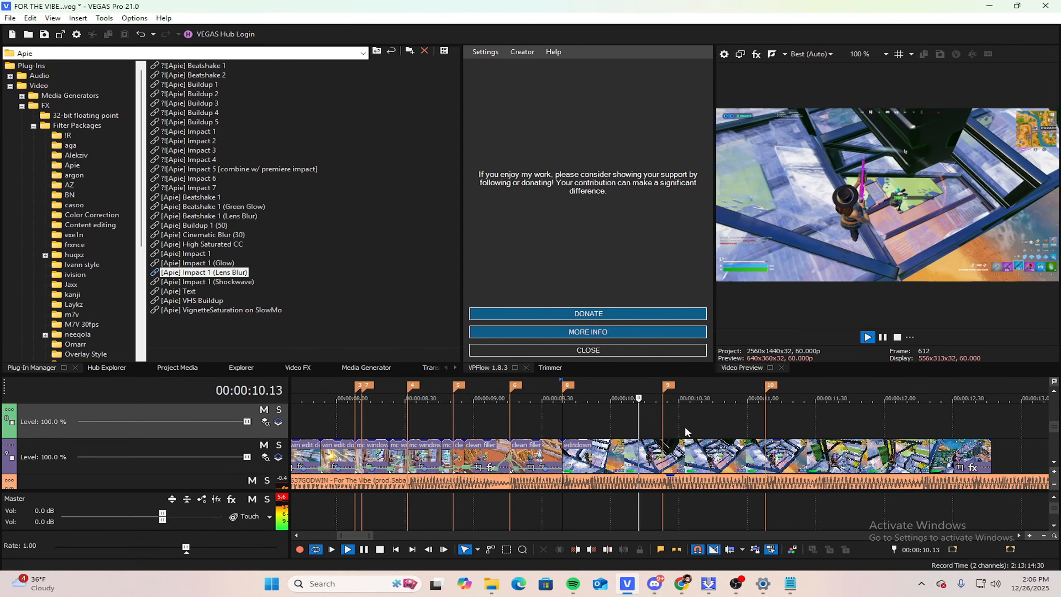
key(space)
scroll(729, 446, down, 1)
Step: Trim the end of the editdown clip to the marker at 00:00:11.08
click(807, 450)
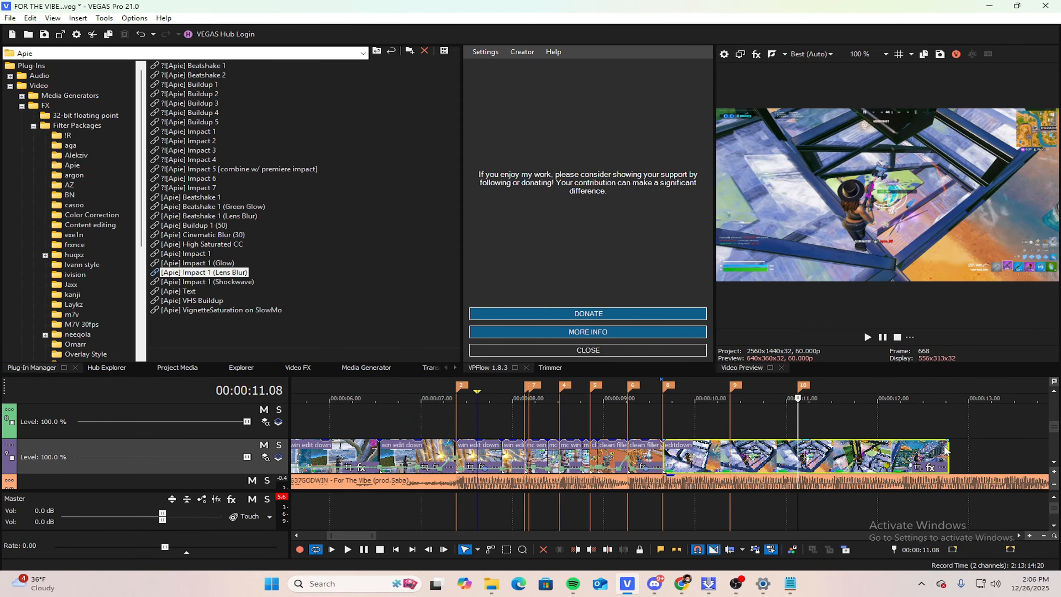
drag(946, 450, 798, 449)
scroll(804, 447, up, 5)
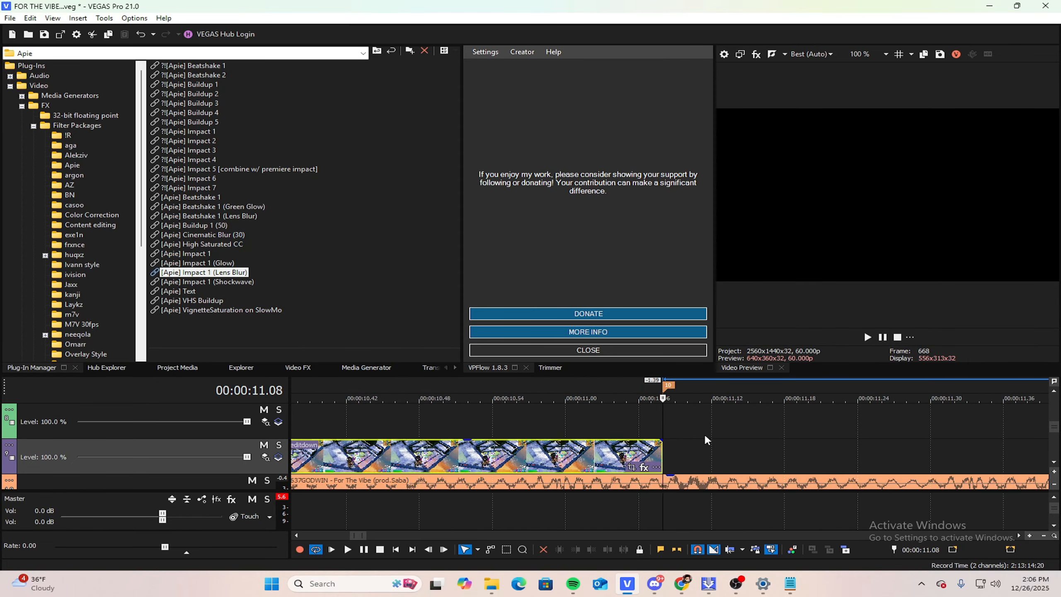
scroll(655, 418, down, 4)
Step: Scrub back through the trimmed editdown clip and start playback near its beginning to check it
click(676, 415)
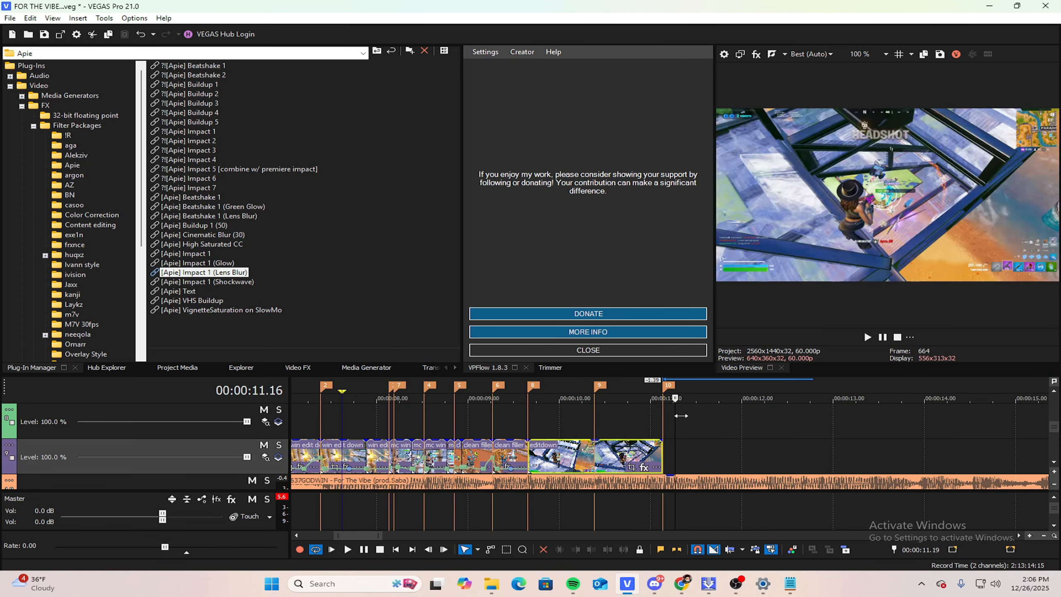
click(665, 411)
drag(661, 409, 532, 408)
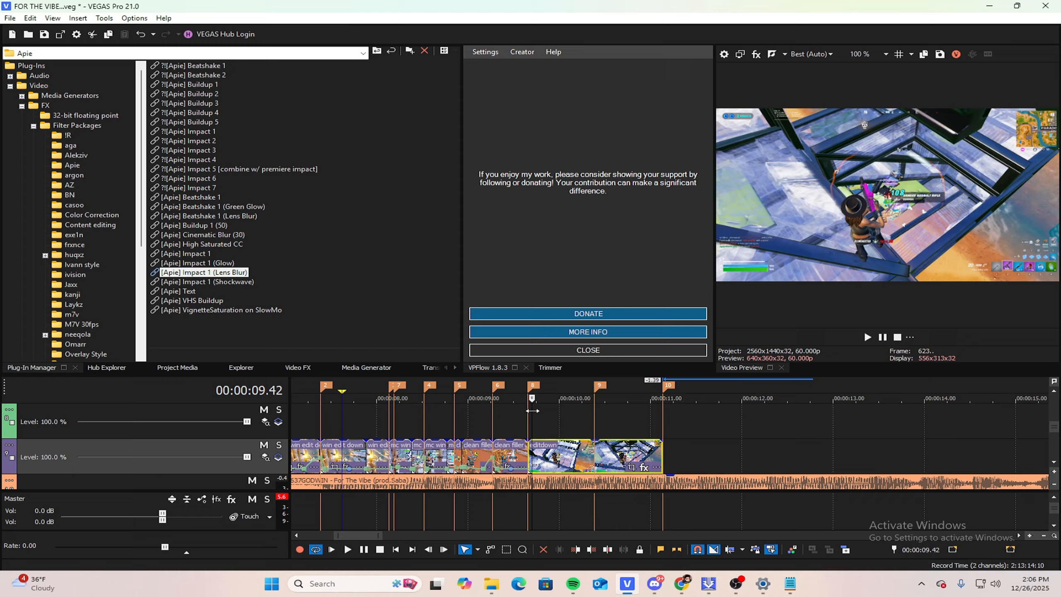
key(space)
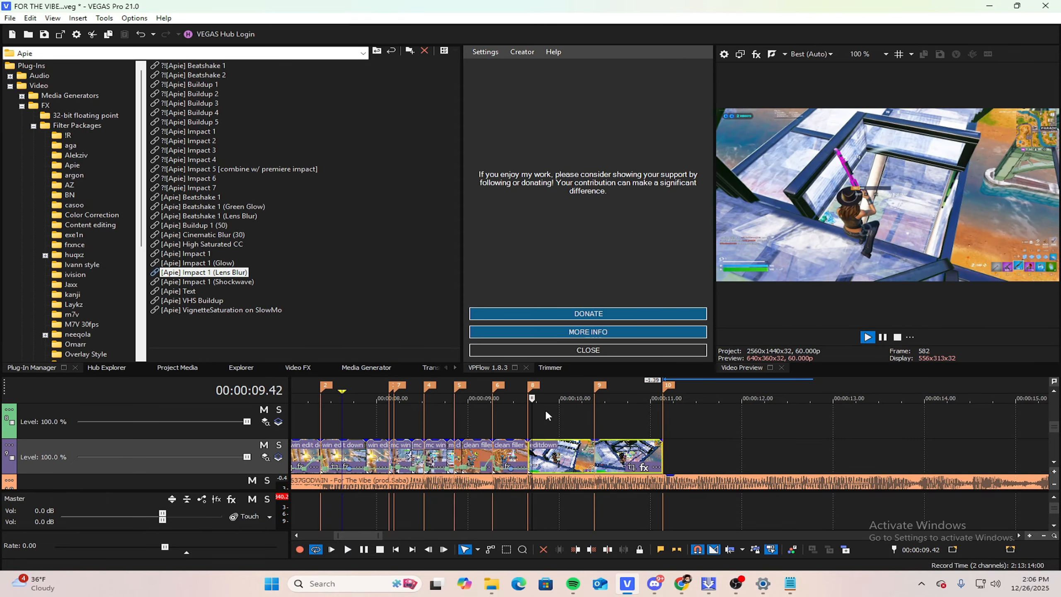
key(space)
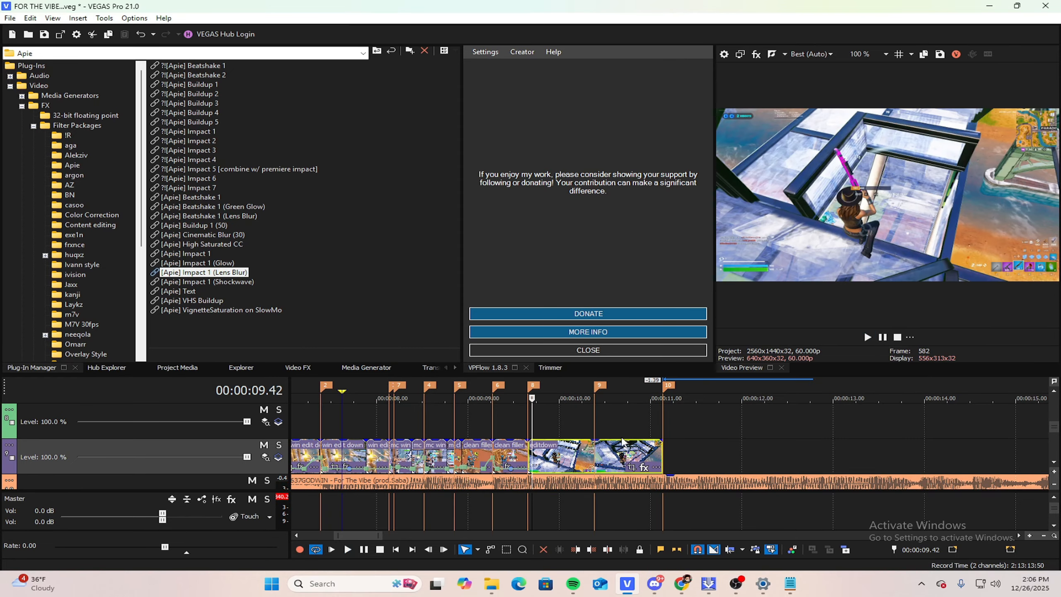
Step: Insert a velocity envelope on the editdown clip and add a velocity point at the 00:00:10.23 marker
click(597, 450)
scroll(597, 451, up, 5)
right_click(661, 454)
mouse_move(809, 455)
click(848, 455)
scroll(739, 474, up, 4)
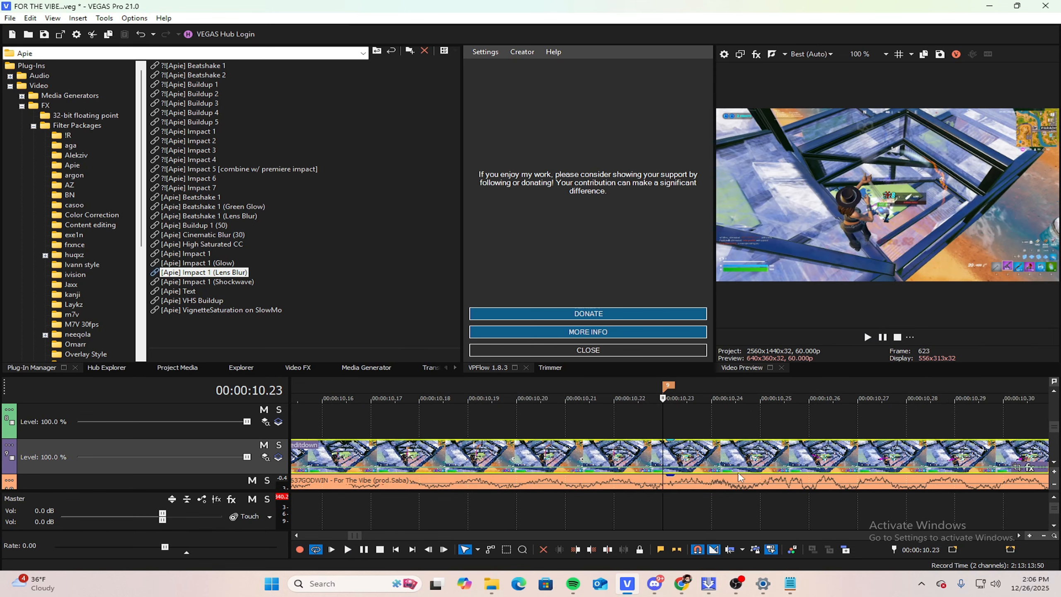
right_click(666, 467)
click(725, 340)
Step: Add a velocity point on the editdown clip at 00:00:10.16, just before the marker
scroll(706, 392, down, 3)
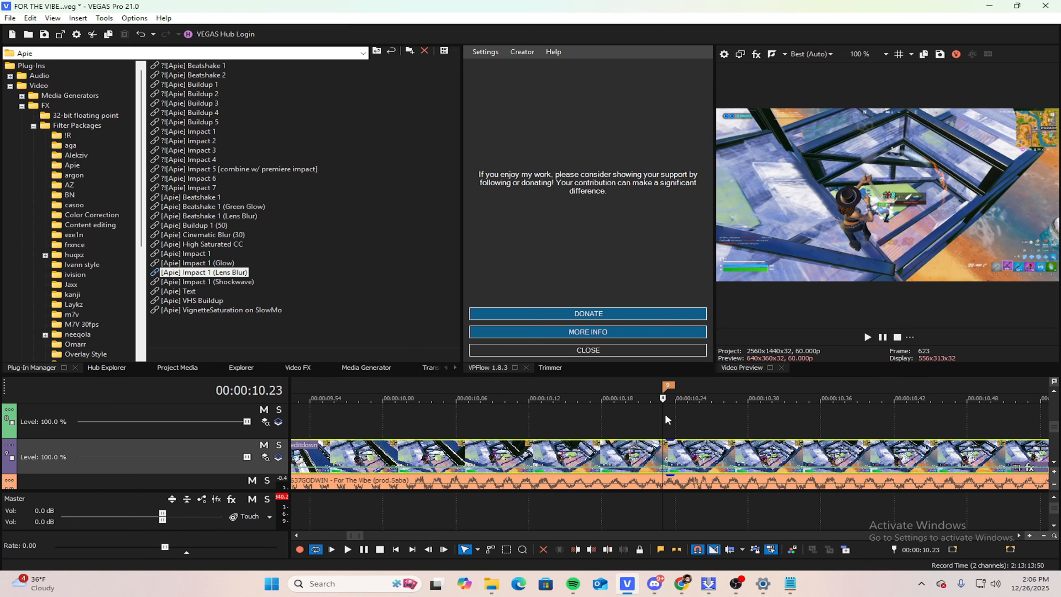
drag(664, 412, 577, 399)
right_click(578, 472)
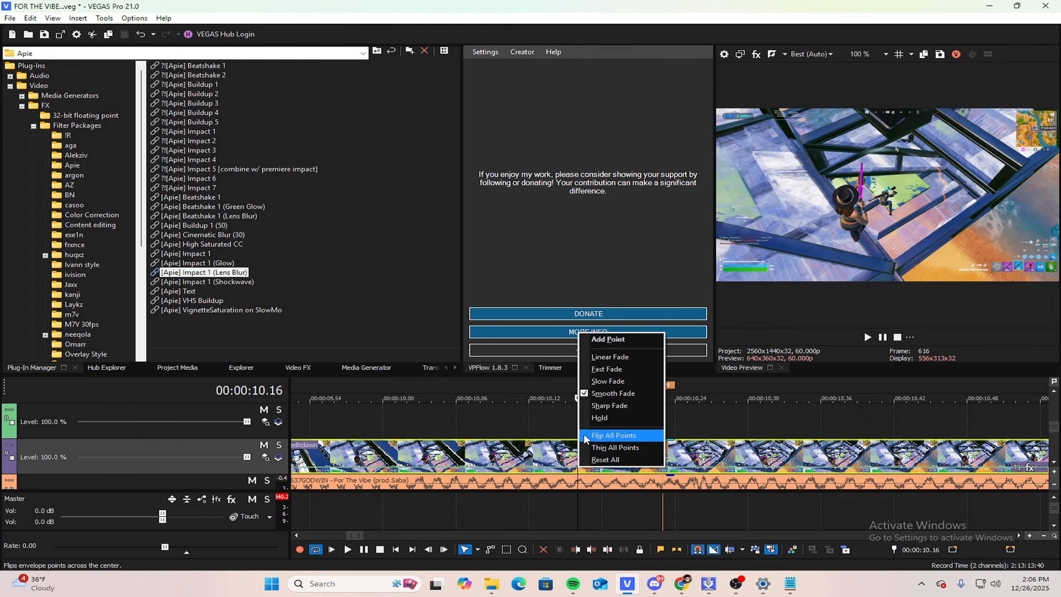
click(610, 345)
Step: Scrub the editdown clip to 00:00:10.05 and add an earlier velocity point there
scroll(649, 421, down, 4)
drag(663, 412, 631, 404)
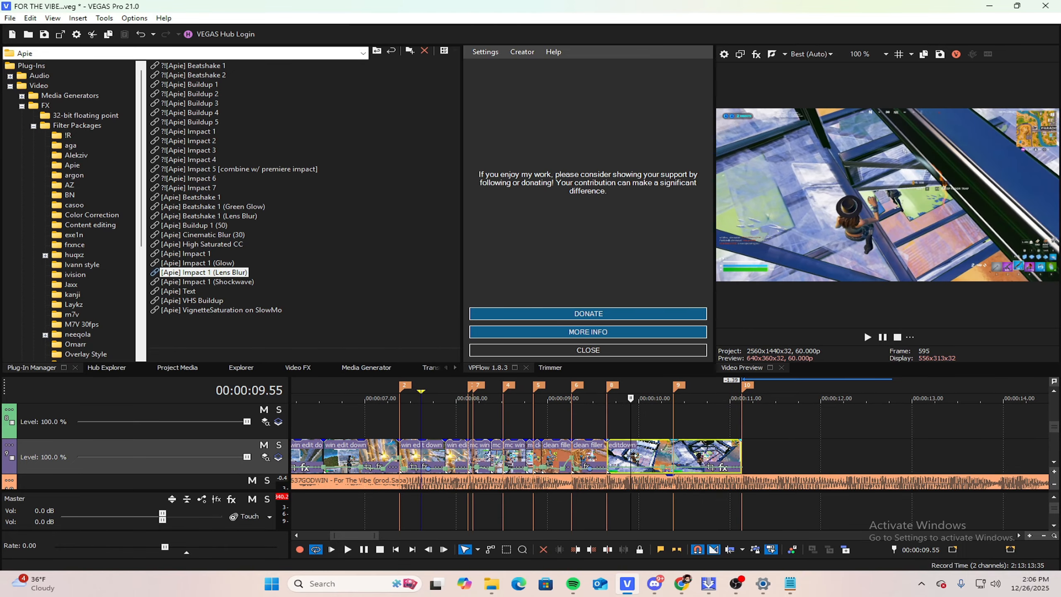
drag(631, 455, 658, 459)
scroll(646, 458, up, 5)
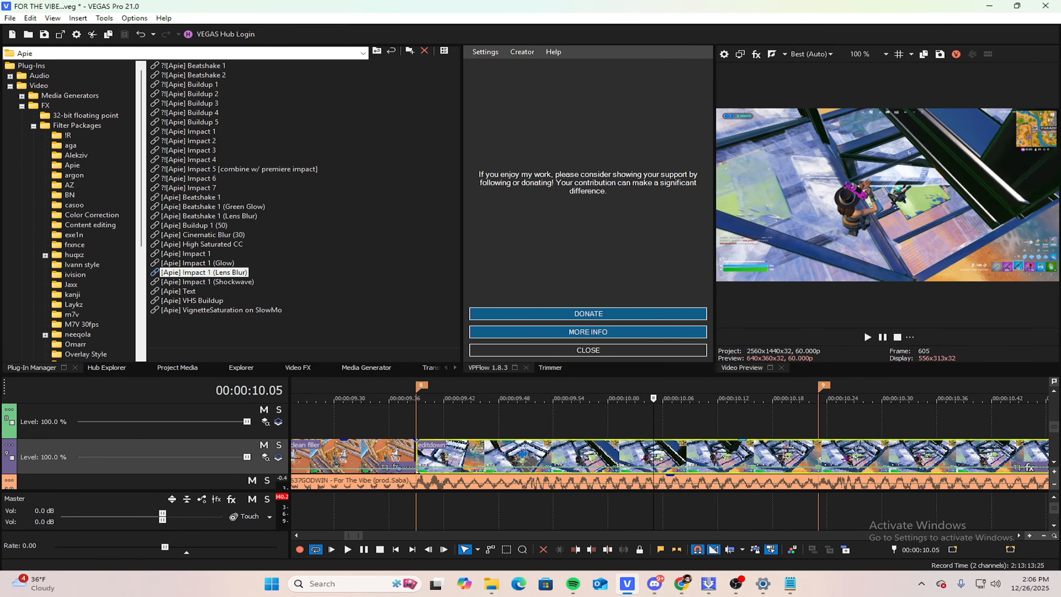
right_click(654, 470)
click(684, 338)
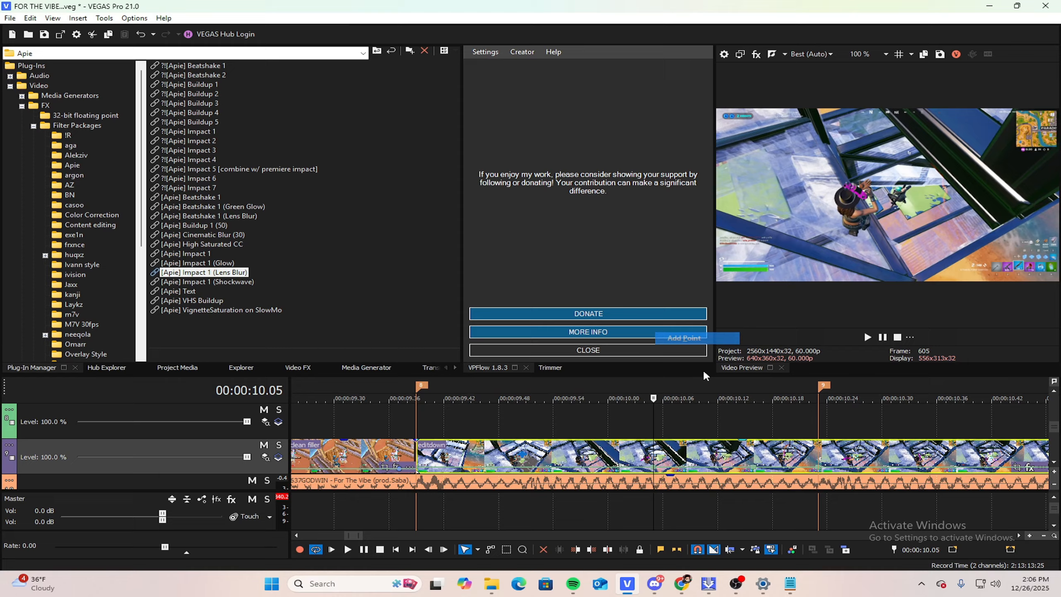
Step: Set the velocity points at 00:00:10.16 to 50% and at the 00:00:10.23 marker to 400%, with a fast fade between them
right_click(753, 466)
click(785, 253)
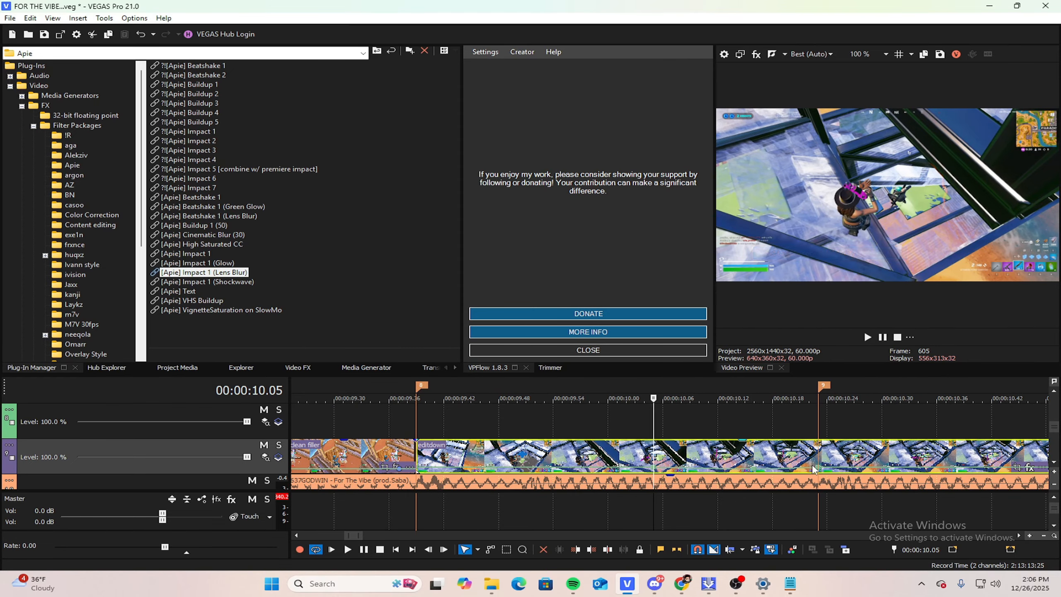
right_click(818, 466)
click(830, 320)
text(400)
key(Return)
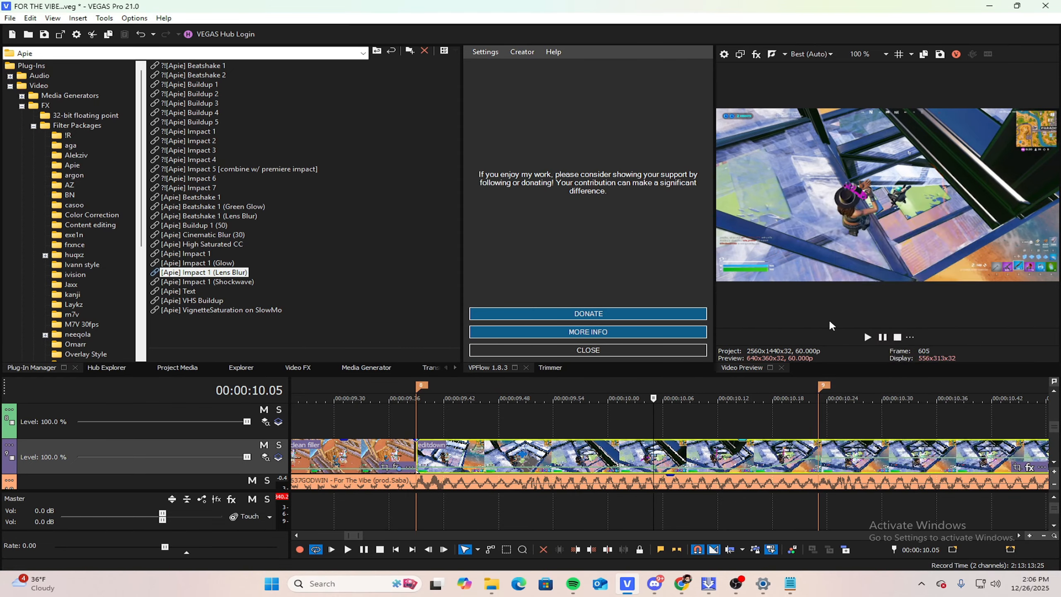
right_click(792, 462)
click(818, 365)
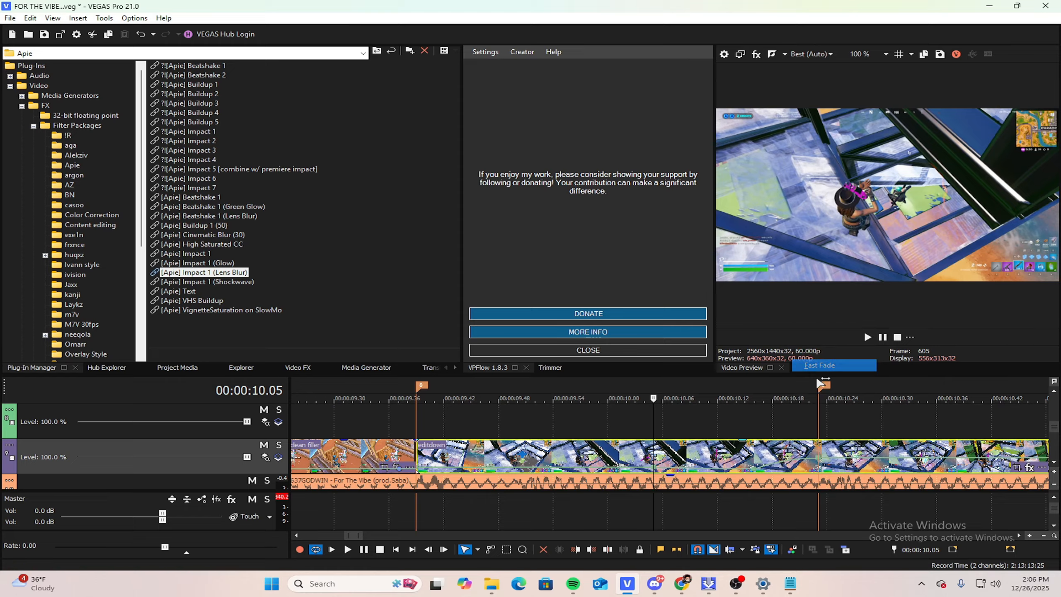
Step: Add a velocity point on the editdown clip at 00:00:10.25, set it to 50%, and apply a fast fade leading into it
click(818, 409)
scroll(817, 407, up, 2)
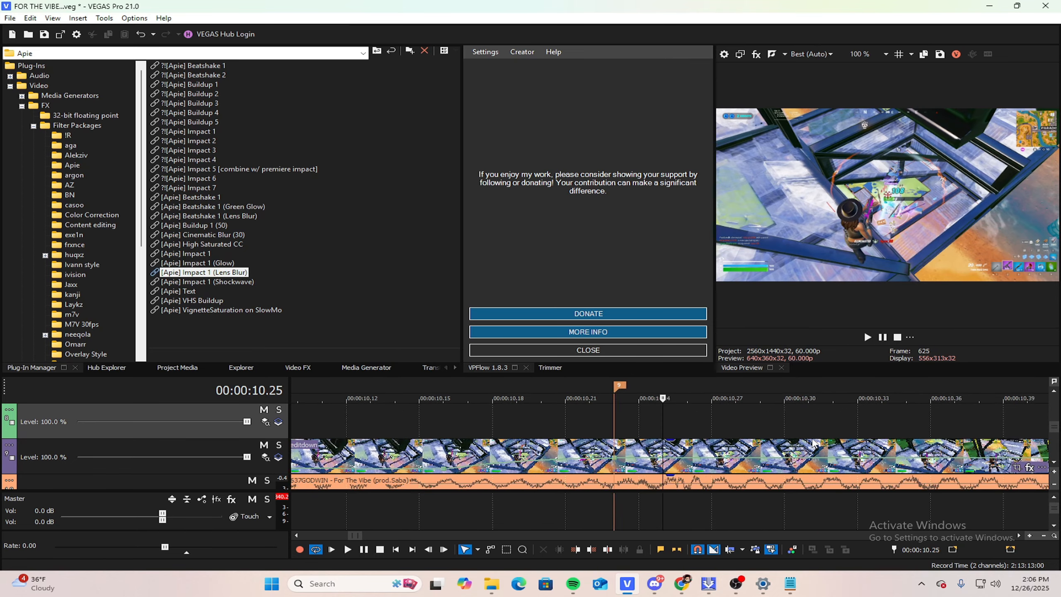
right_click(663, 457)
click(686, 328)
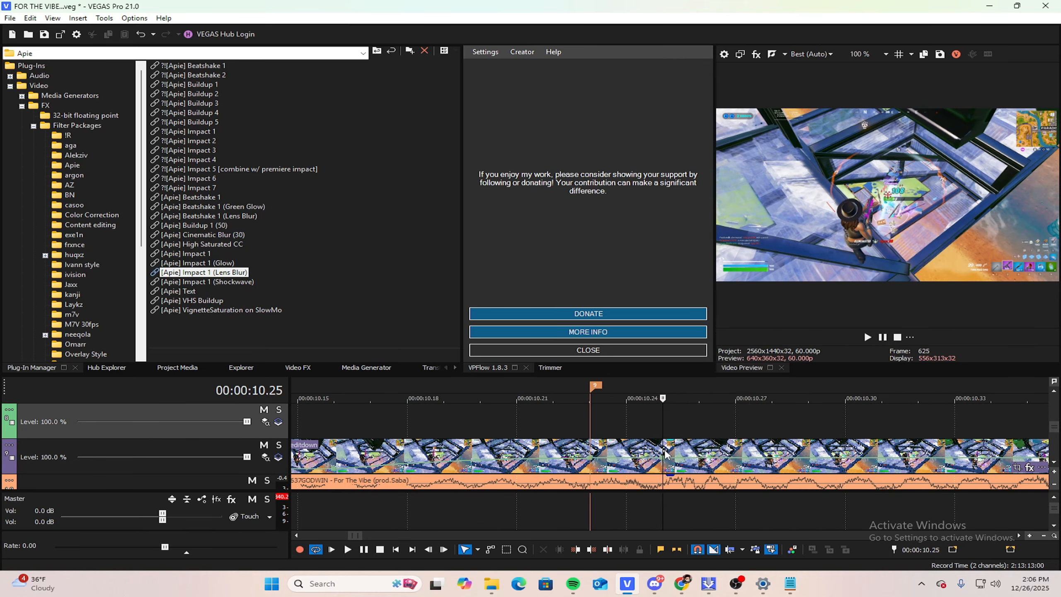
right_click(663, 455)
right_click(663, 456)
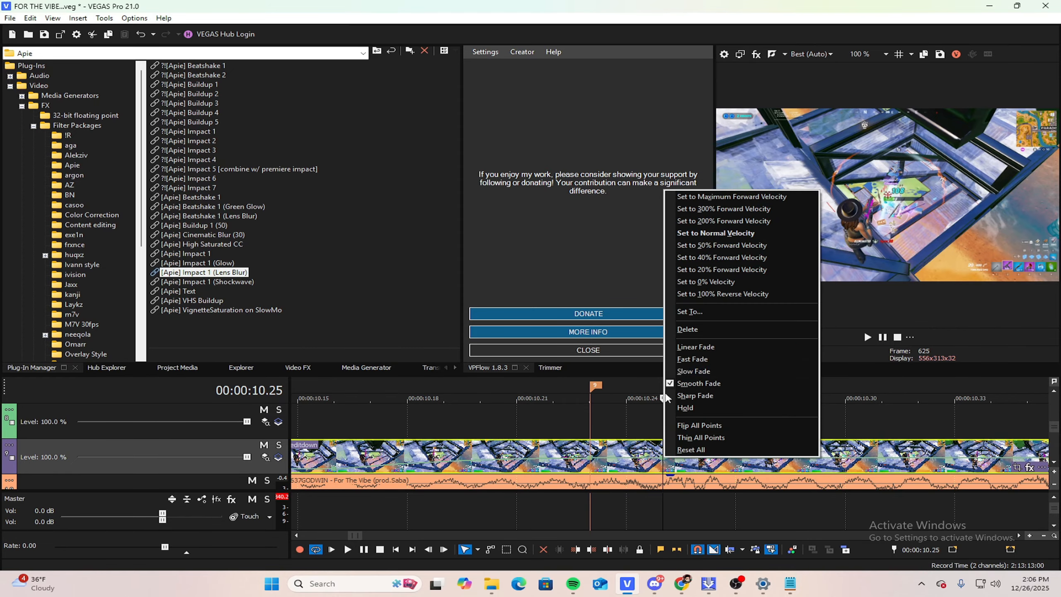
click(689, 246)
right_click(548, 462)
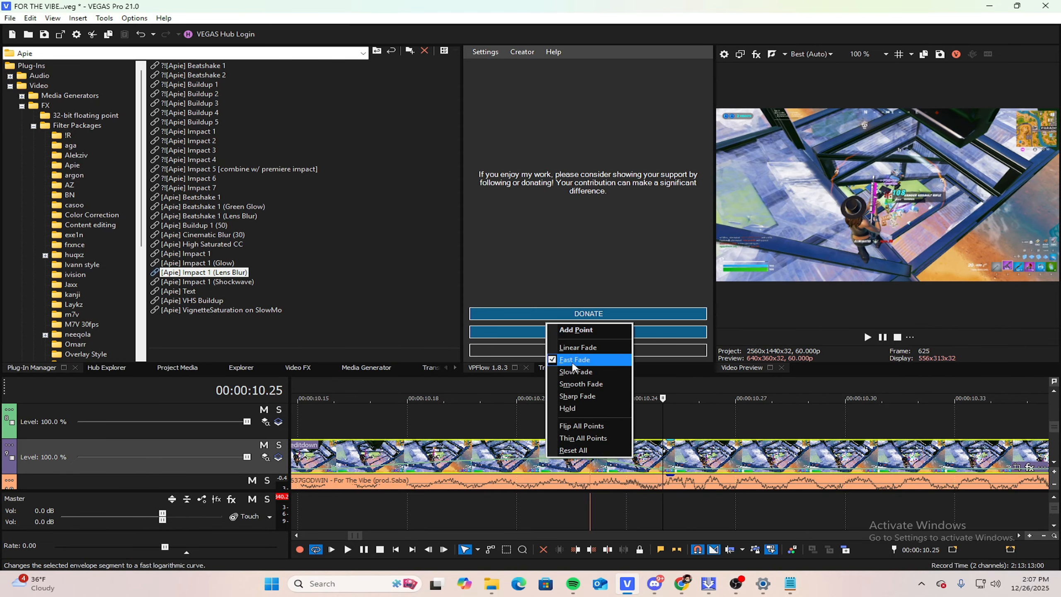
right_click(619, 467)
click(630, 368)
scroll(668, 417, down, 8)
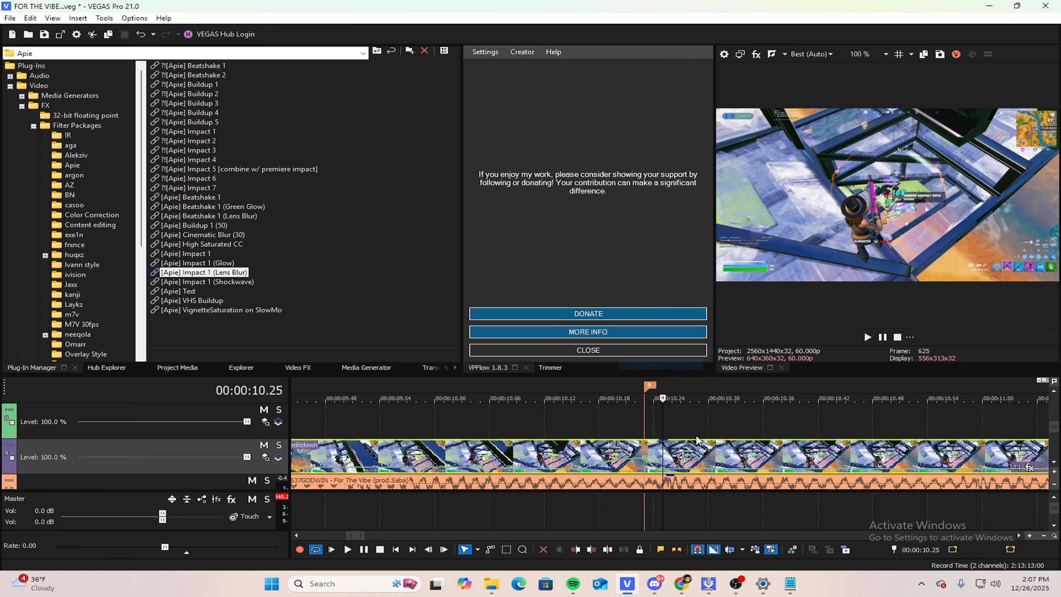
Step: Play back the new velocity ramp and split the editdown clip at the 00:00:10.23 marker
click(657, 413)
drag(658, 416, 471, 420)
key(space)
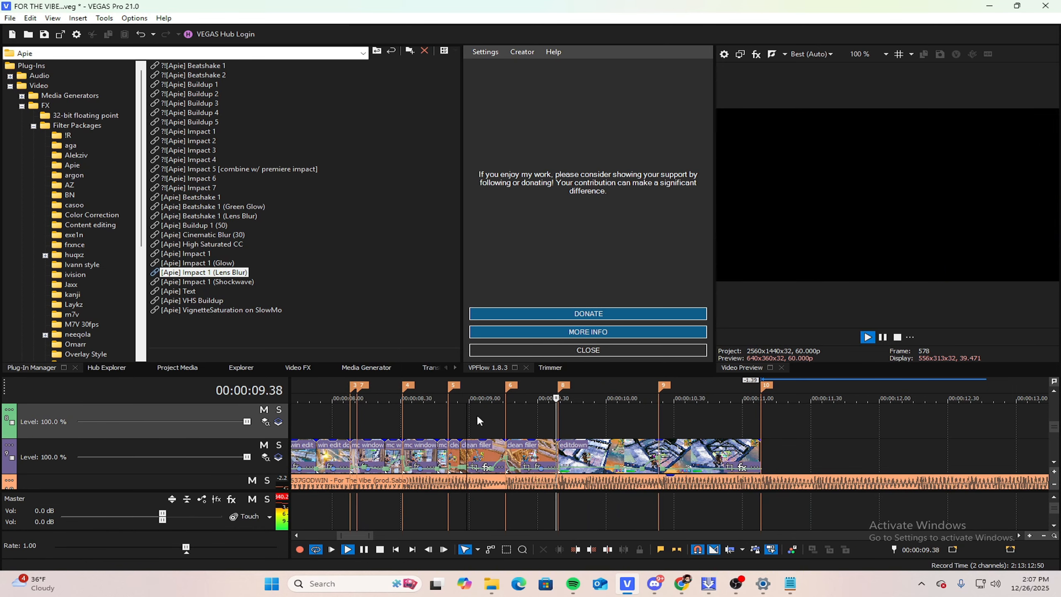
key(space)
click(659, 459)
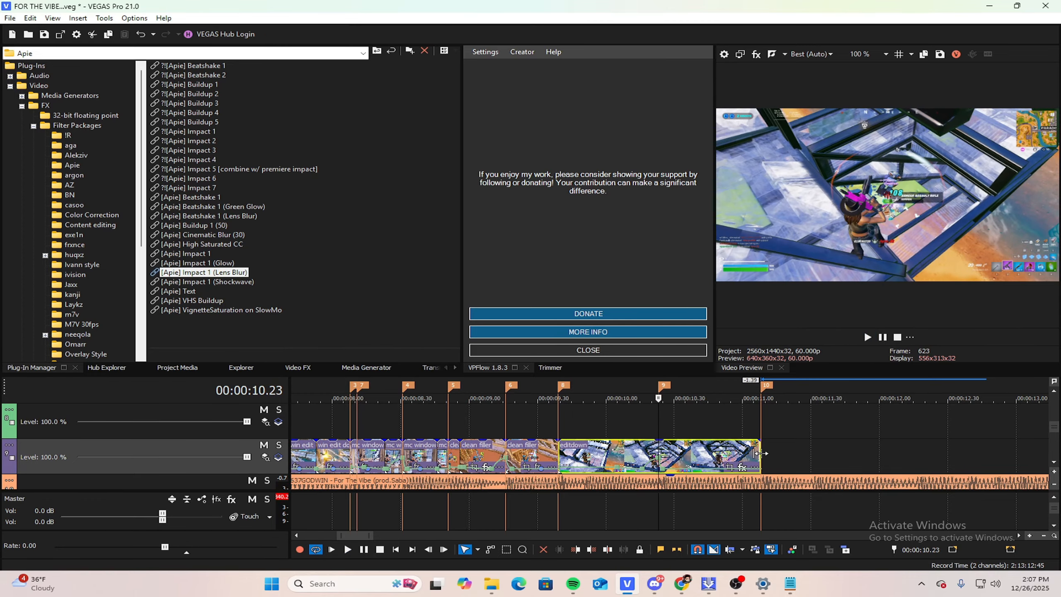
key(s)
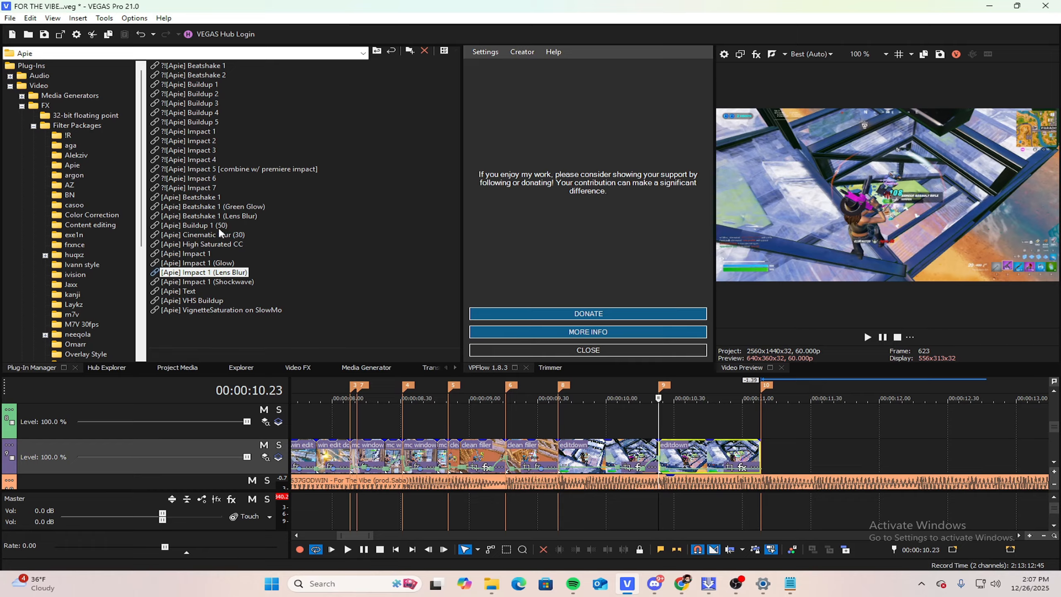
Step: Examine the cut at the 00:00:09.39 marker and the black solid color fade leading into the first editdown clip
click(580, 452)
drag(580, 407, 544, 411)
key(space)
key(space)
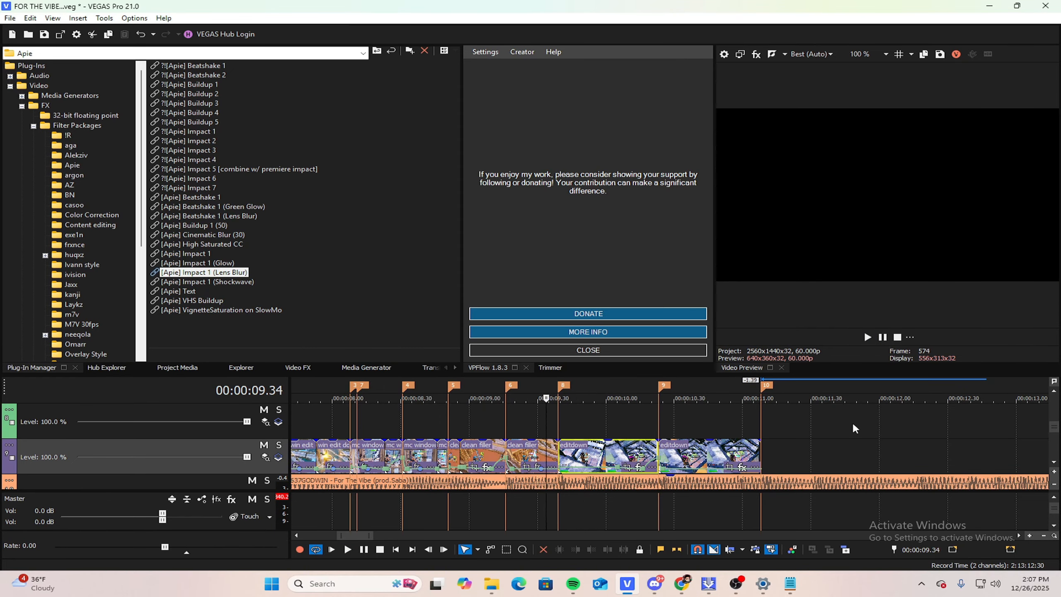
drag(1053, 429, 1054, 428)
scroll(706, 441, up, 4)
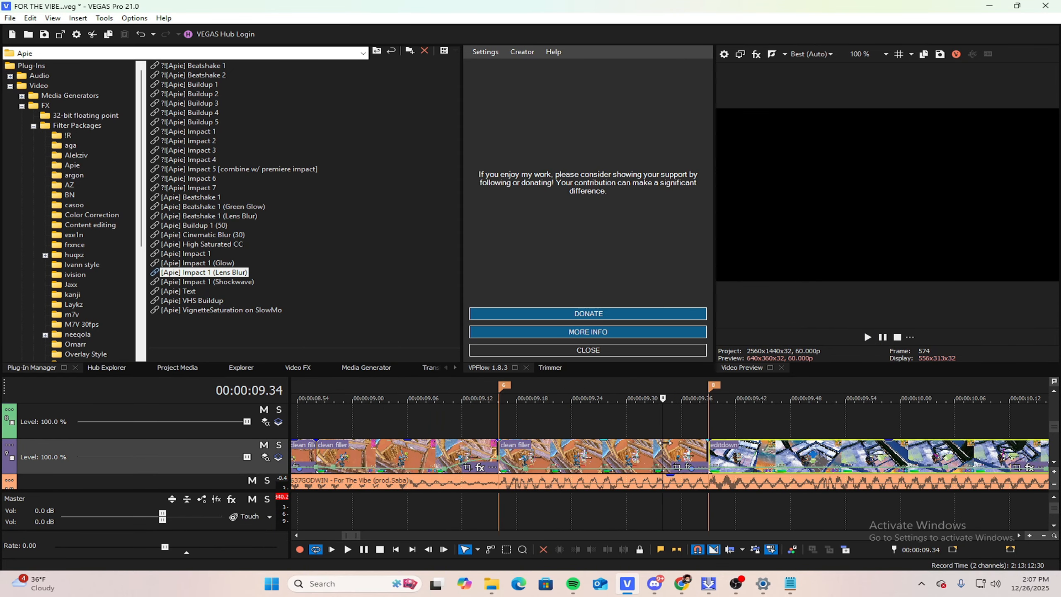
mouse_move(669, 420)
mouse_down()
mouse_move(614, 413)
mouse_move(665, 410)
mouse_move(720, 442)
mouse_move(709, 420)
mouse_up()
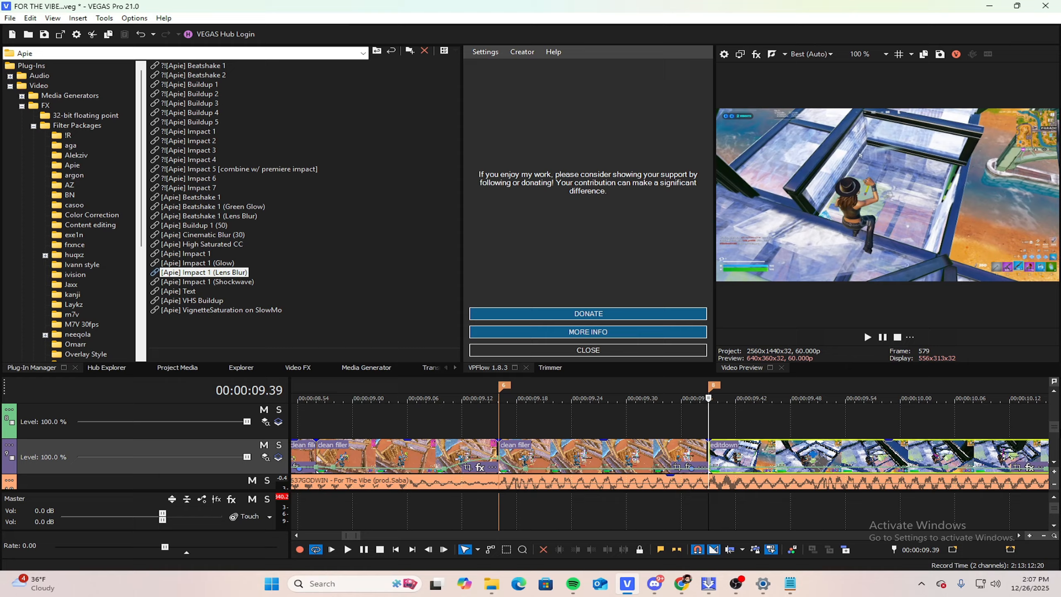
scroll(1056, 426, up, 2)
click(672, 441)
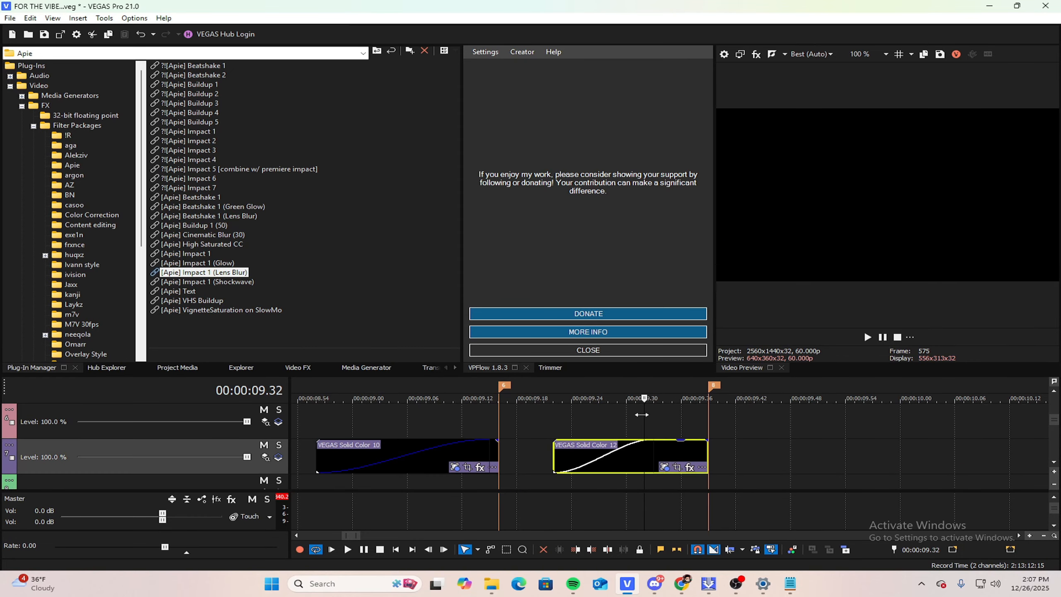
drag(642, 415, 705, 401)
key(space)
key(space)
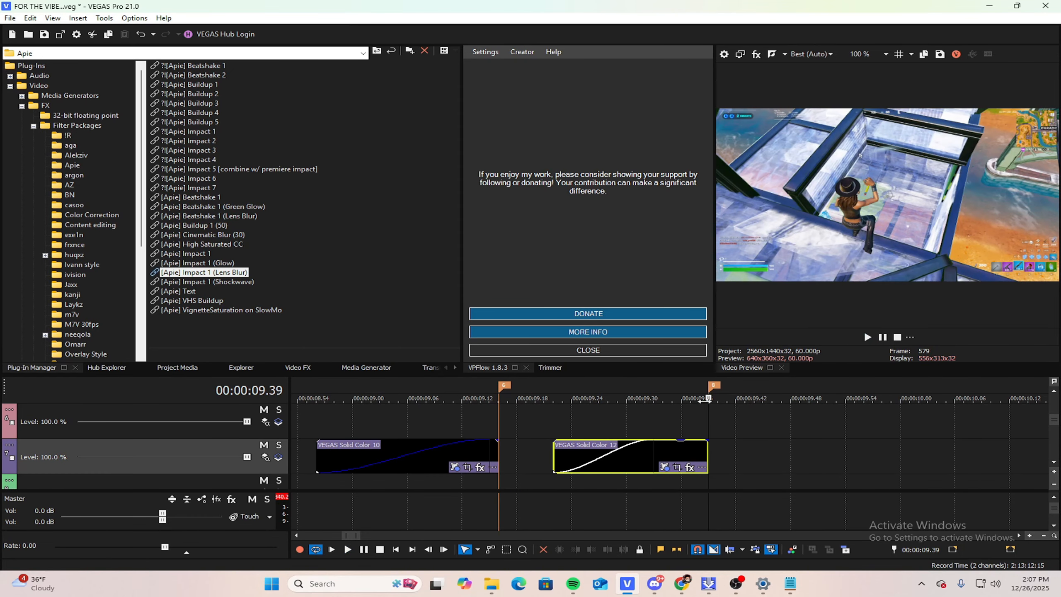
Step: Apply the [Apie] Beatshake 1 (Lens Blur) preset to the first editdown clip, starting at the 00:00:09.39 marker, and close its effect settings
scroll(706, 410, down, 1)
scroll(1054, 421, down, 2)
scroll(1055, 423, up, 1)
click(751, 485)
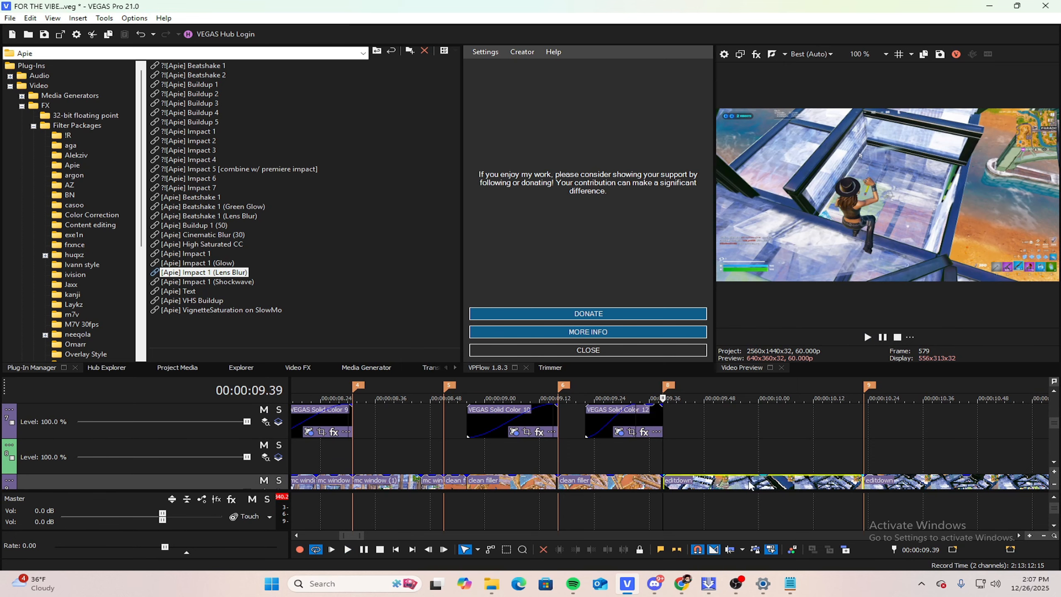
scroll(1057, 426, down, 1)
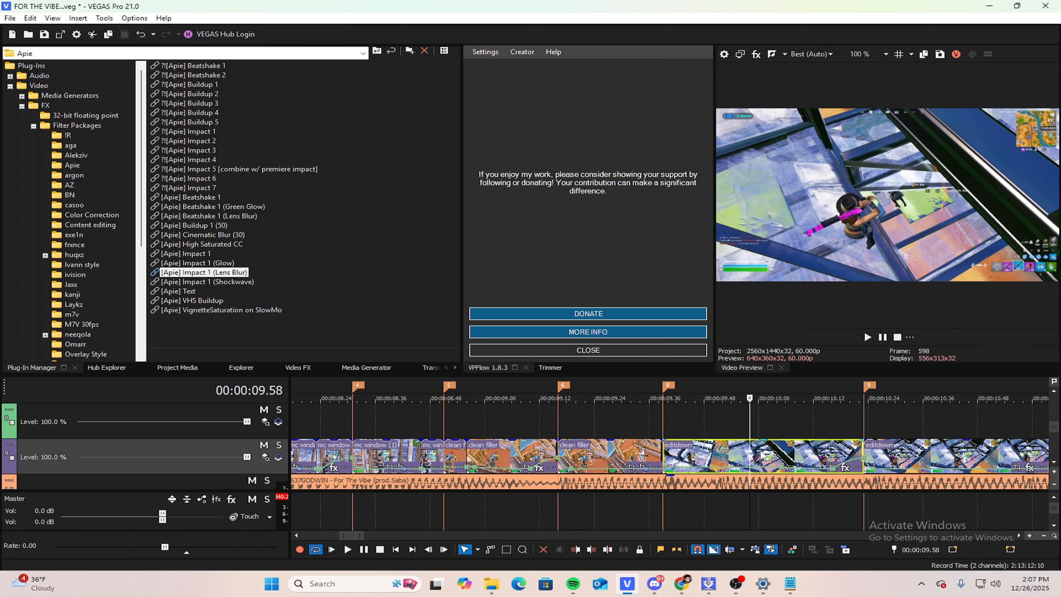
click(864, 444)
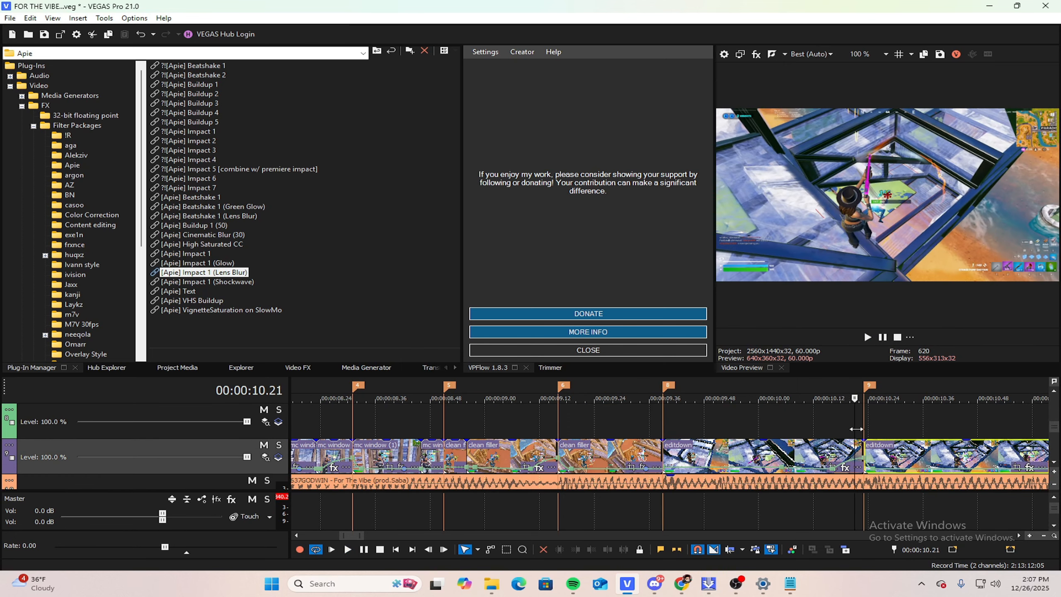
click(698, 446)
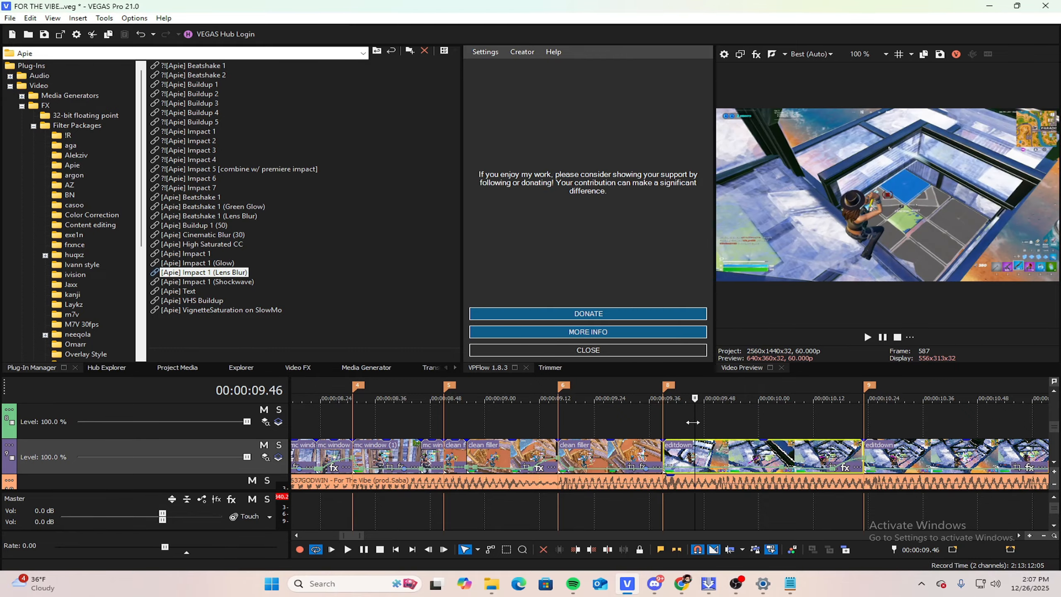
drag(693, 422, 668, 420)
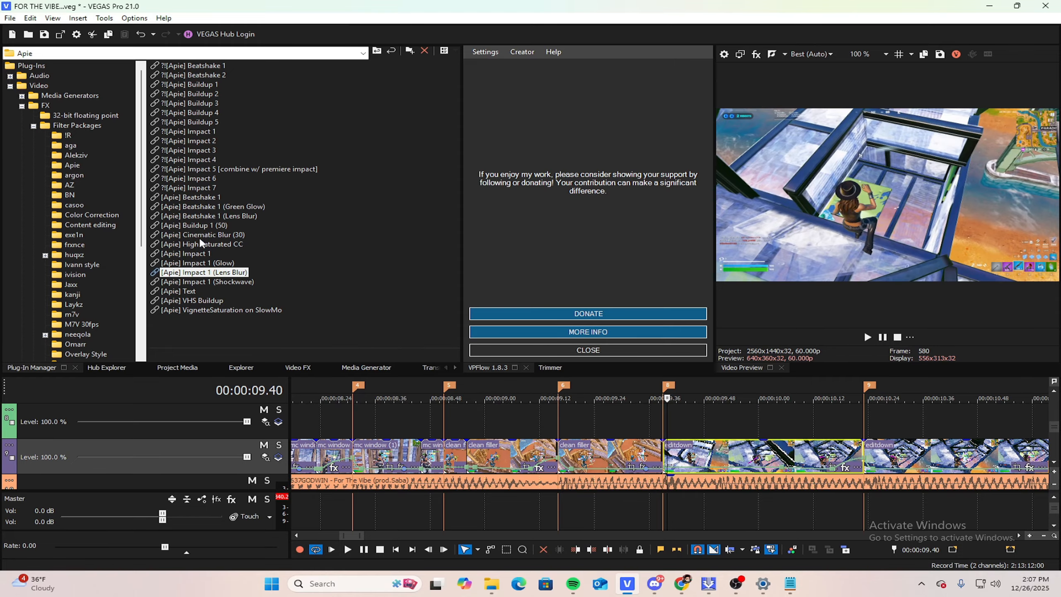
drag(200, 216, 211, 220)
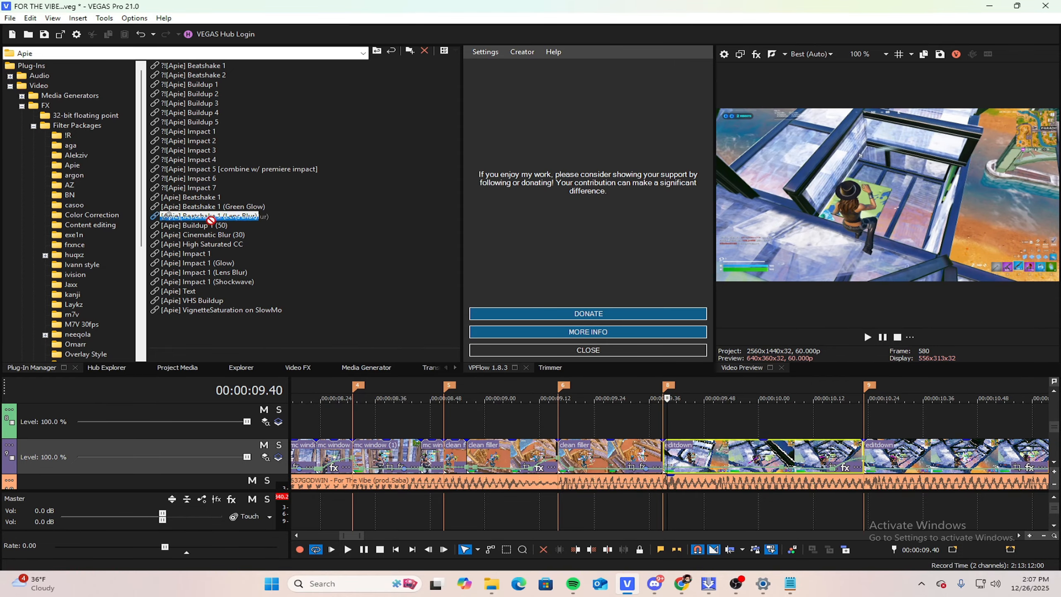
drag(687, 460, 687, 460)
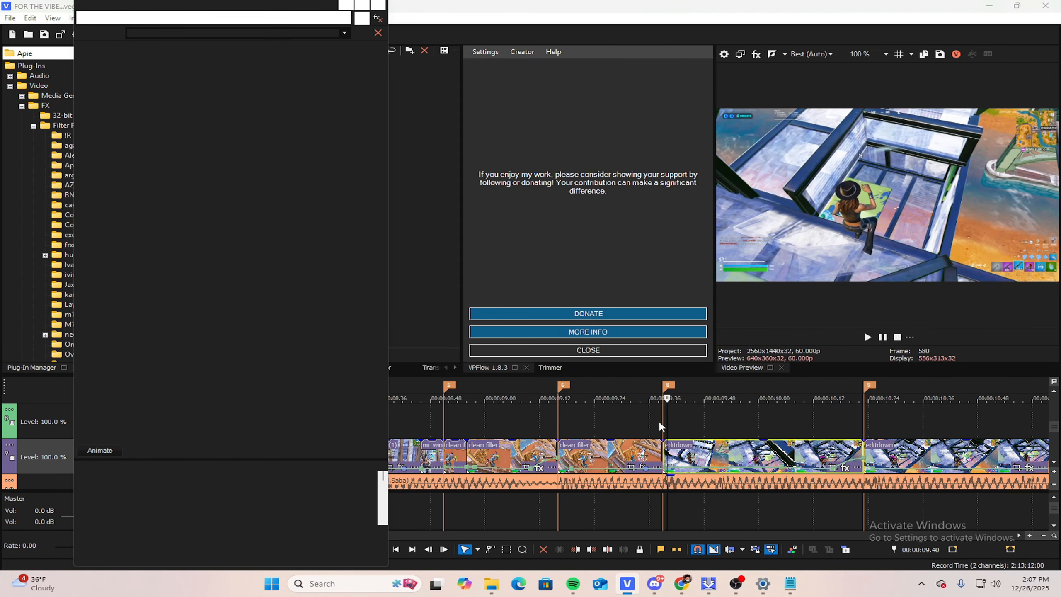
click(713, 409)
drag(717, 409, 850, 407)
click(362, 11)
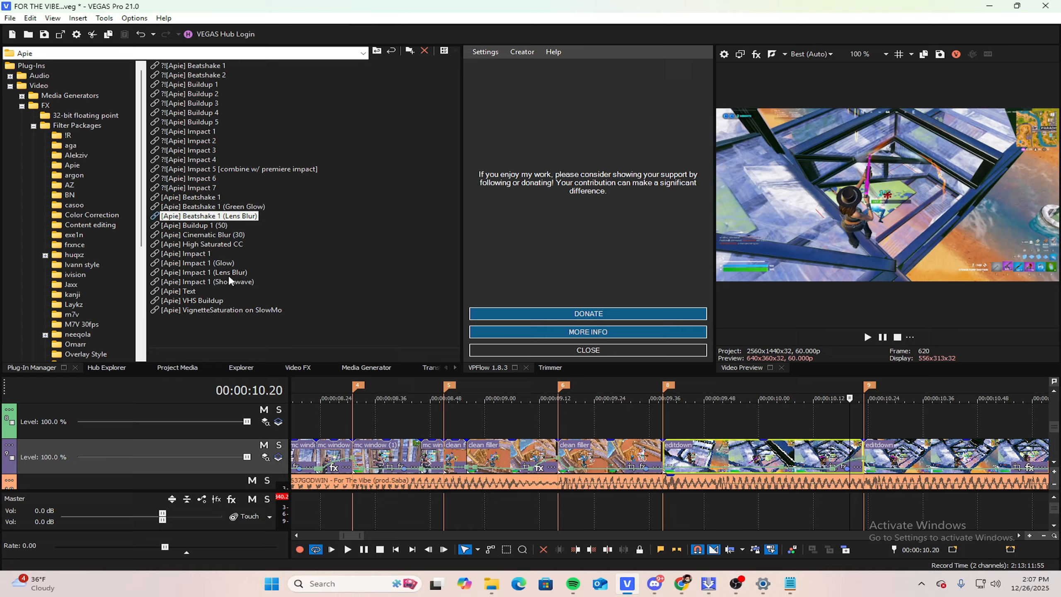
Step: Apply the [Apie] Impact 1 (Lens Blur) preset to the second editdown clip at the 00:00:10.23 cut and close its effect settings
drag(218, 272, 237, 282)
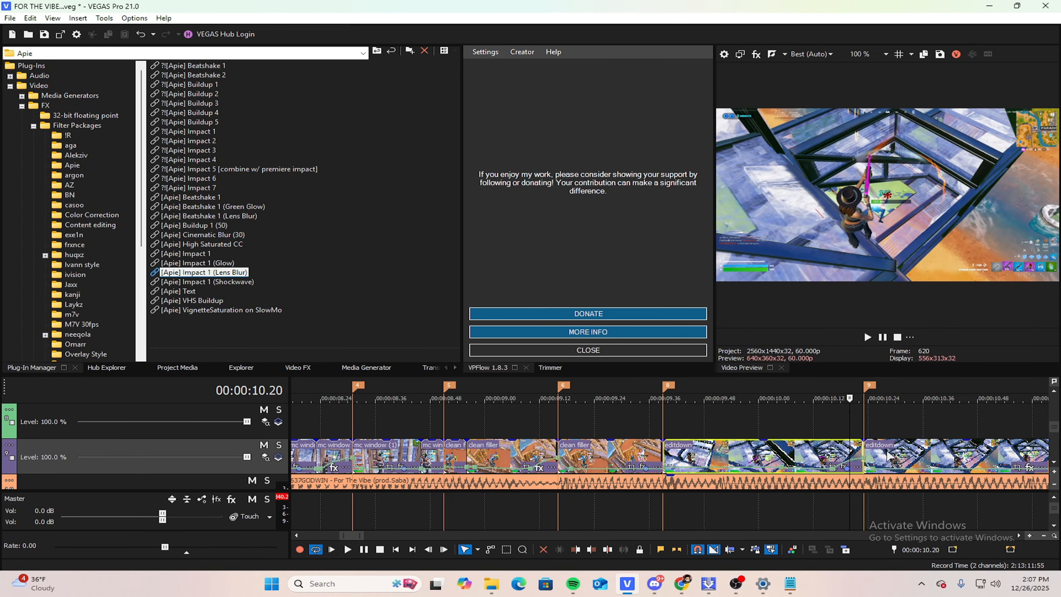
drag(898, 459, 899, 459)
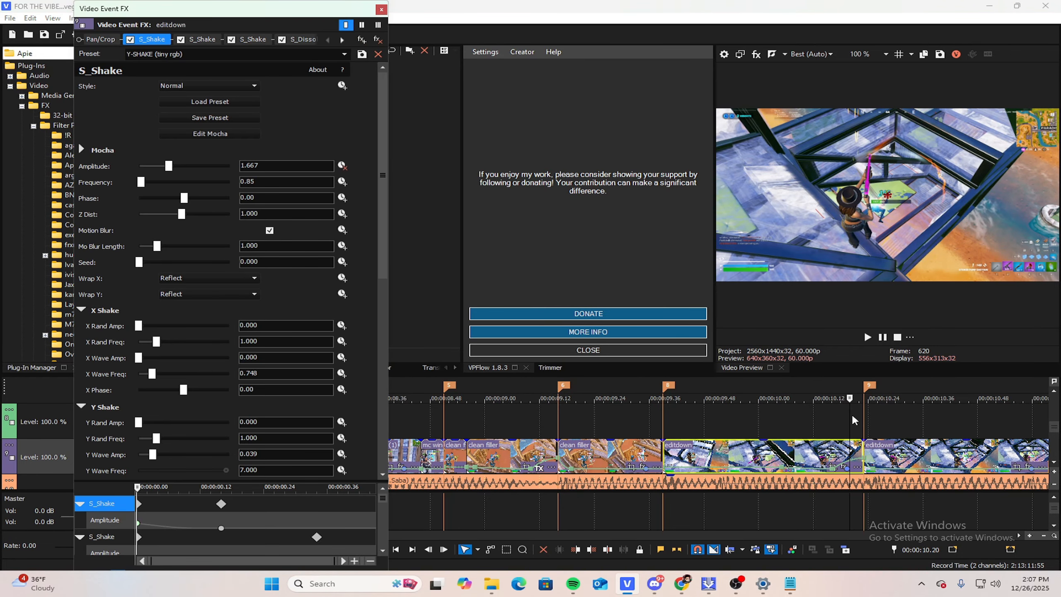
click(342, 41)
click(342, 41)
click(342, 40)
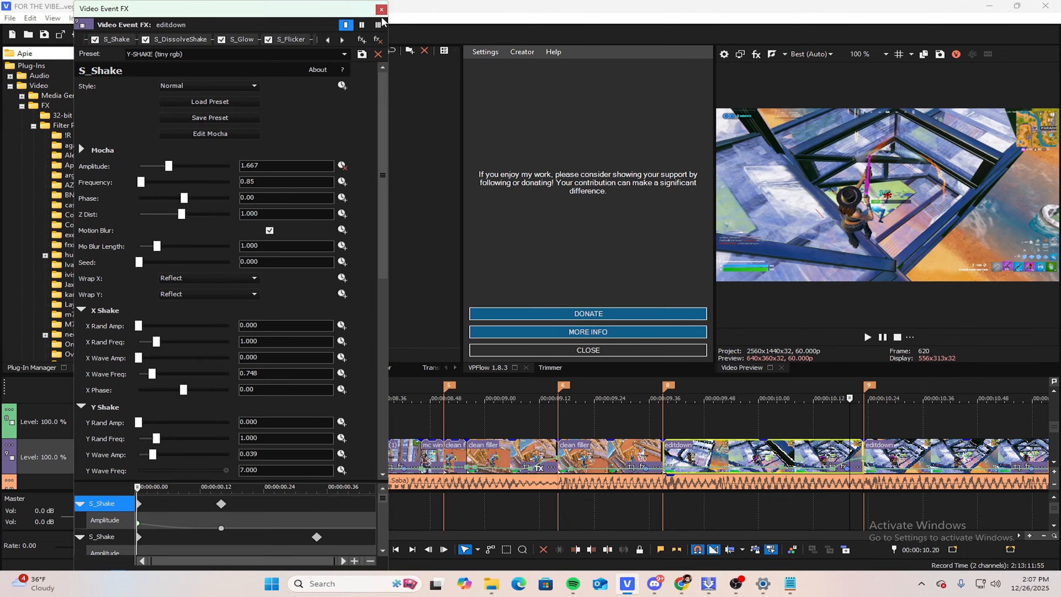
click(381, 10)
Step: Play back both editdown clips from the 00:00:09.16 marker to check the beatshake and impact presets
scroll(671, 421, down, 3)
click(604, 417)
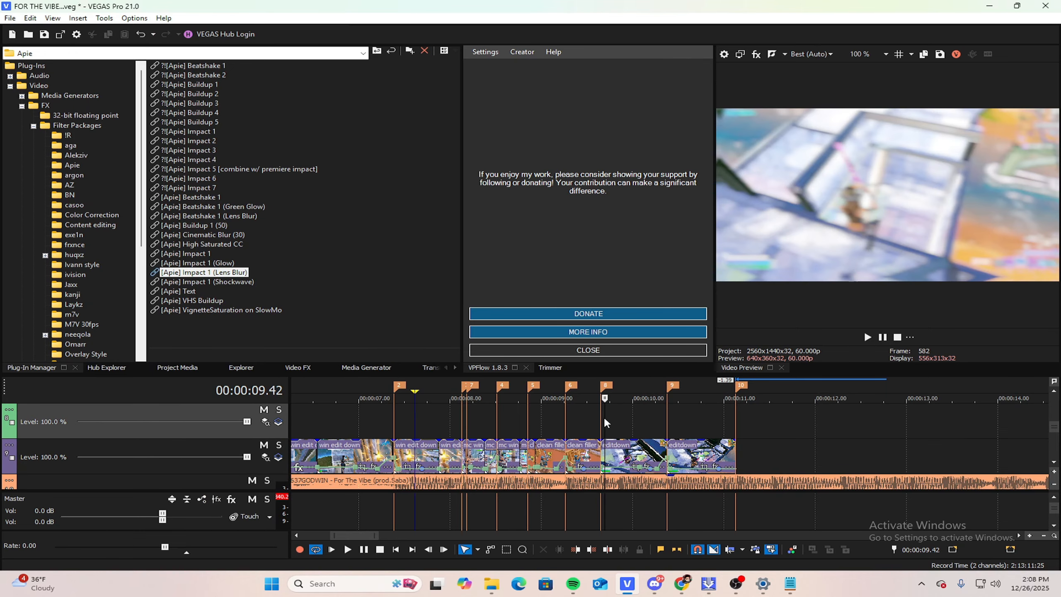
key(space)
key(space)
click(566, 410)
key(space)
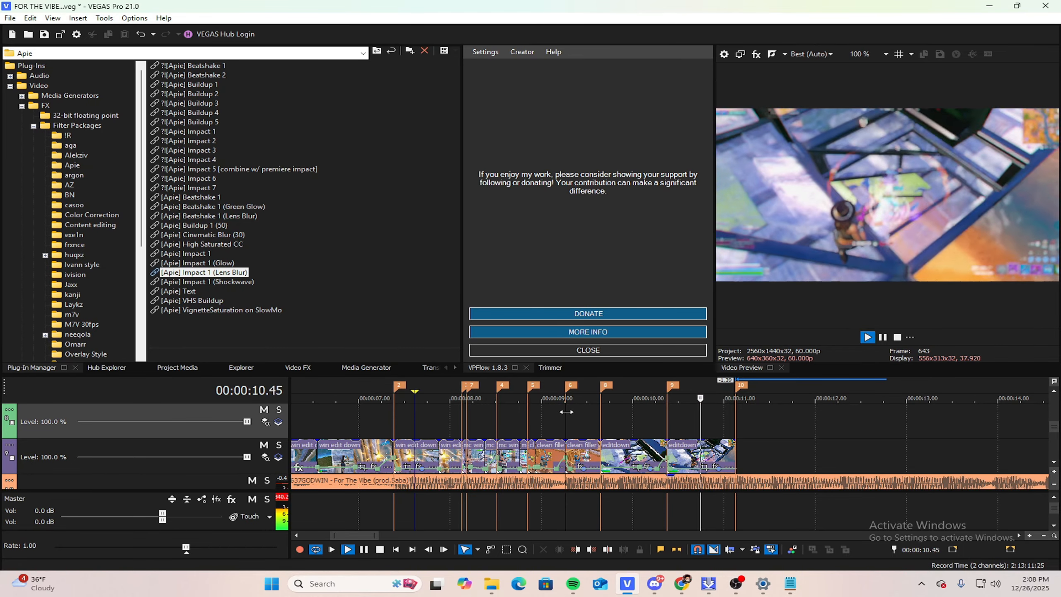
key(space)
key(space)
key(space)
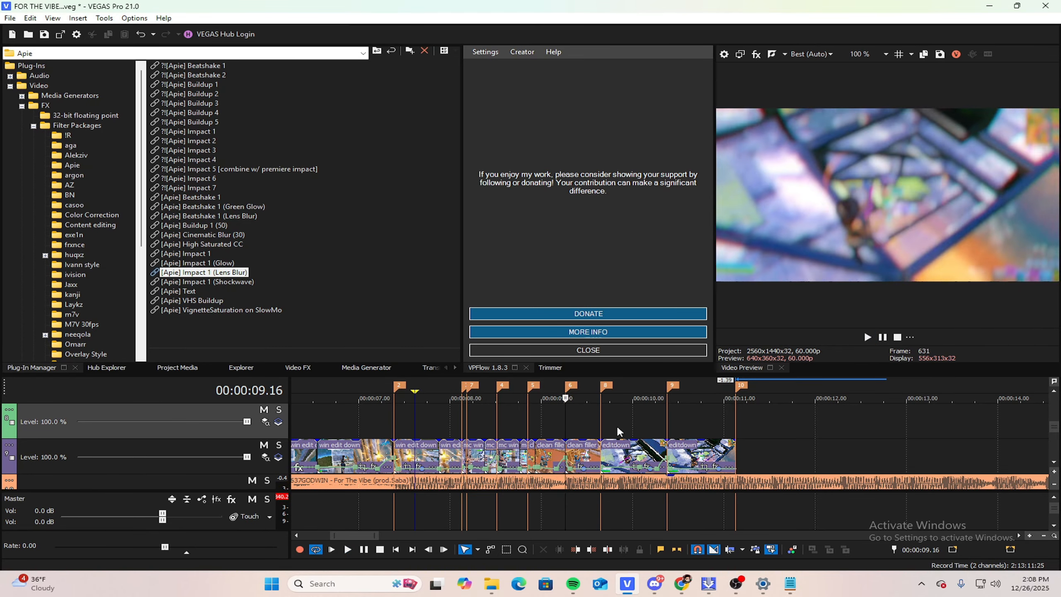
Step: Look over the tracks around the 00:00:09.39 cut and replay the montage from inside the first editdown clip
click(600, 422)
mouse_move(1055, 429)
mouse_down()
mouse_move(1058, 419)
mouse_move(1054, 432)
mouse_up()
scroll(830, 434, up, 3)
scroll(824, 435, down, 2)
scroll(816, 436, up, 2)
scroll(819, 432, down, 4)
scroll(702, 408, down, 5)
scroll(698, 431, up, 4)
scroll(860, 454, up, 5)
scroll(862, 455, down, 5)
scroll(919, 438, up, 4)
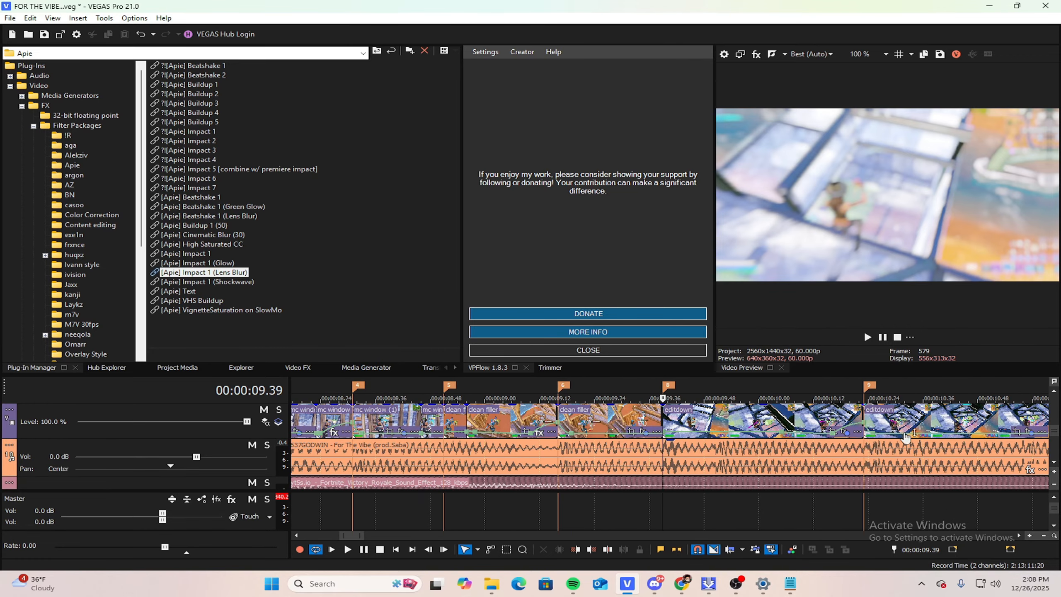
scroll(906, 437, down, 2)
click(765, 416)
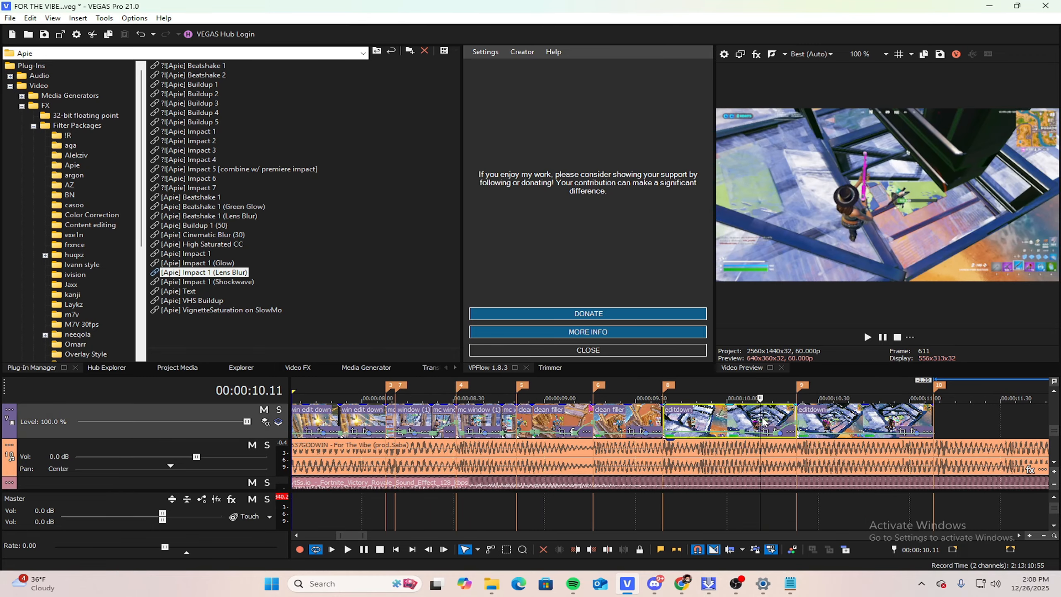
mouse_move(760, 398)
mouse_down()
mouse_move(664, 393)
mouse_move(709, 393)
mouse_move(687, 392)
mouse_up()
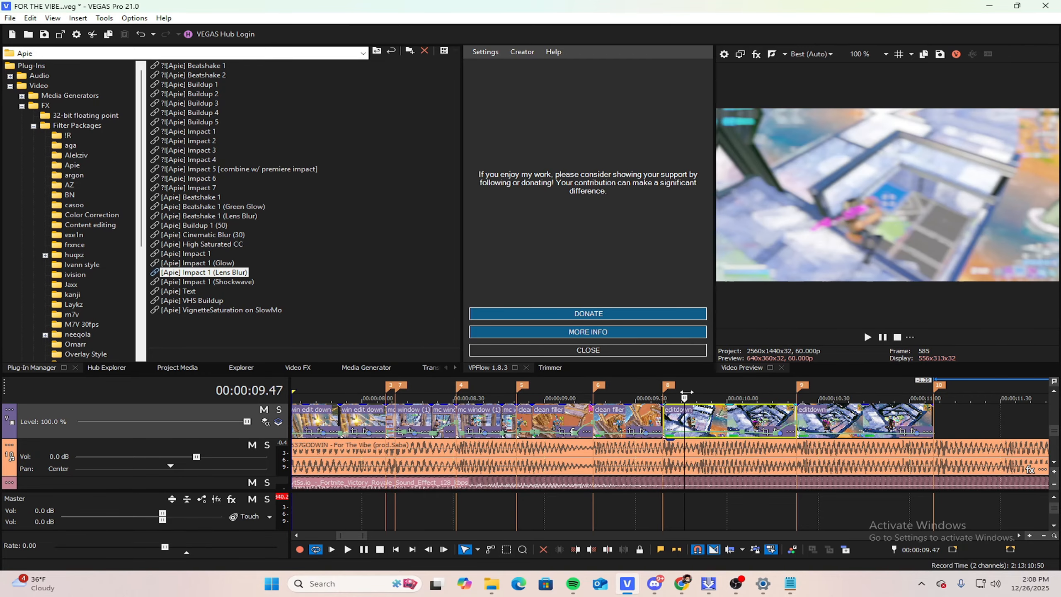
key(space)
scroll(890, 423, down, 3)
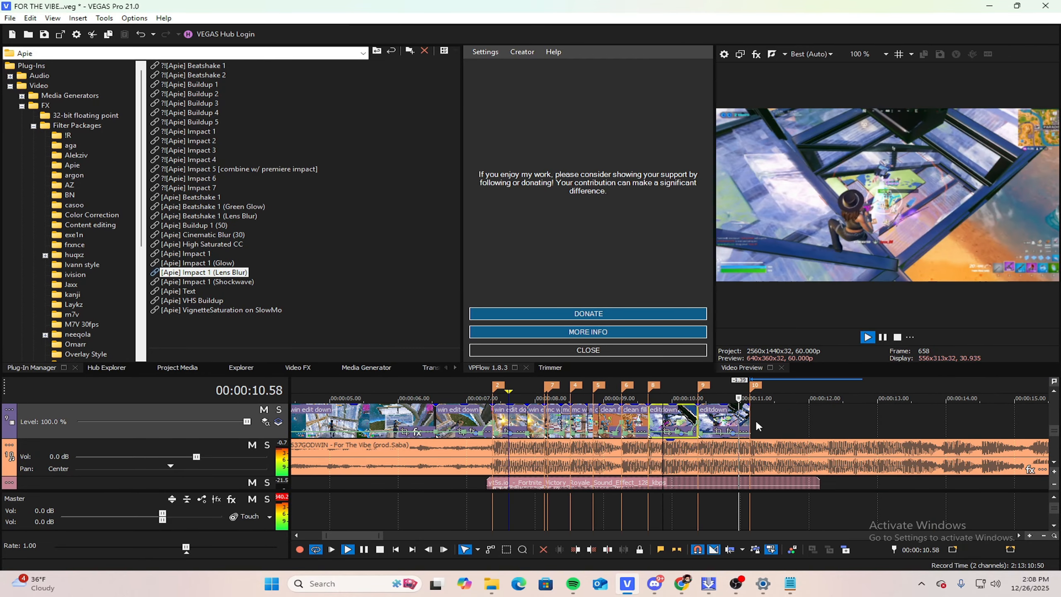
key(space)
Step: Try to place a copy of the first editdown clip beyond the end of the montage, and undo it
click(696, 415)
drag(1054, 431, 1054, 442)
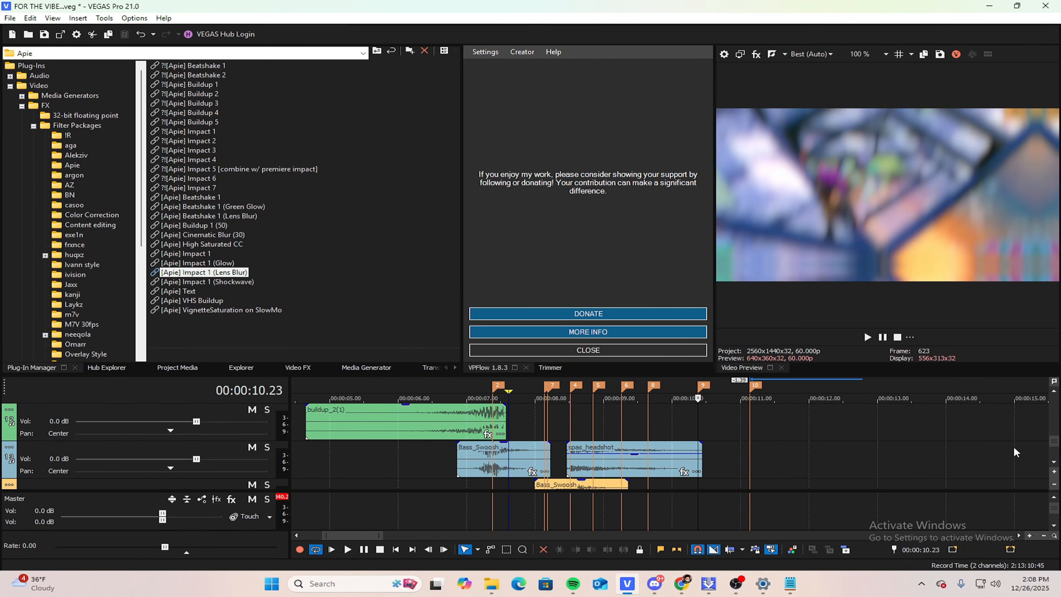
drag(643, 473, 880, 459)
drag(1058, 447, 1058, 436)
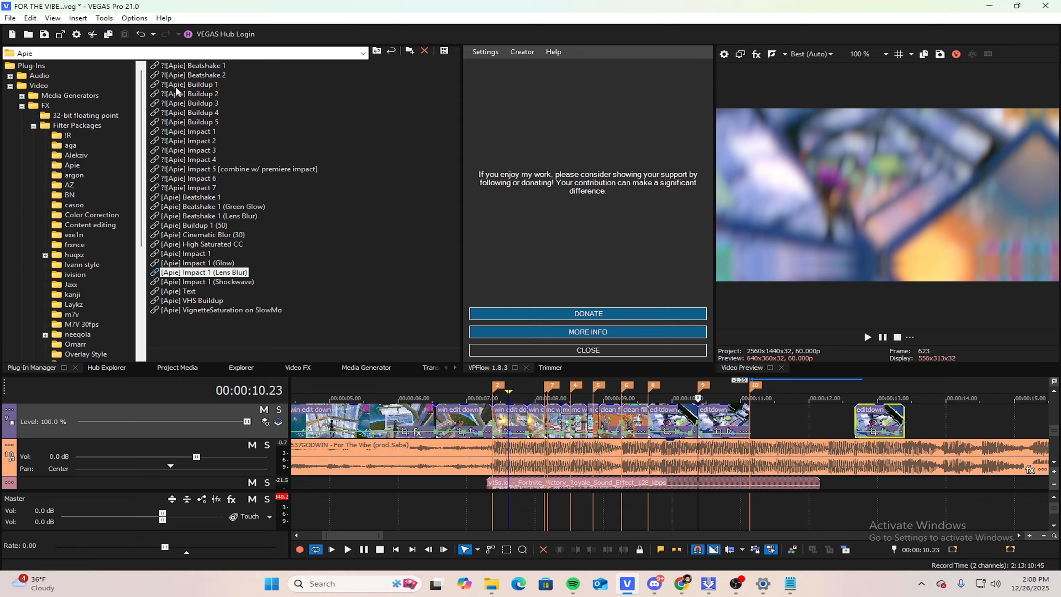
mouse_move(1056, 434)
mouse_down()
mouse_move(1057, 444)
mouse_move(1042, 433)
mouse_move(1058, 435)
mouse_up()
click(142, 36)
drag(1057, 431, 1055, 427)
Step: Look over the first editdown clip and the sound-effect tracks below it
click(814, 429)
click(662, 448)
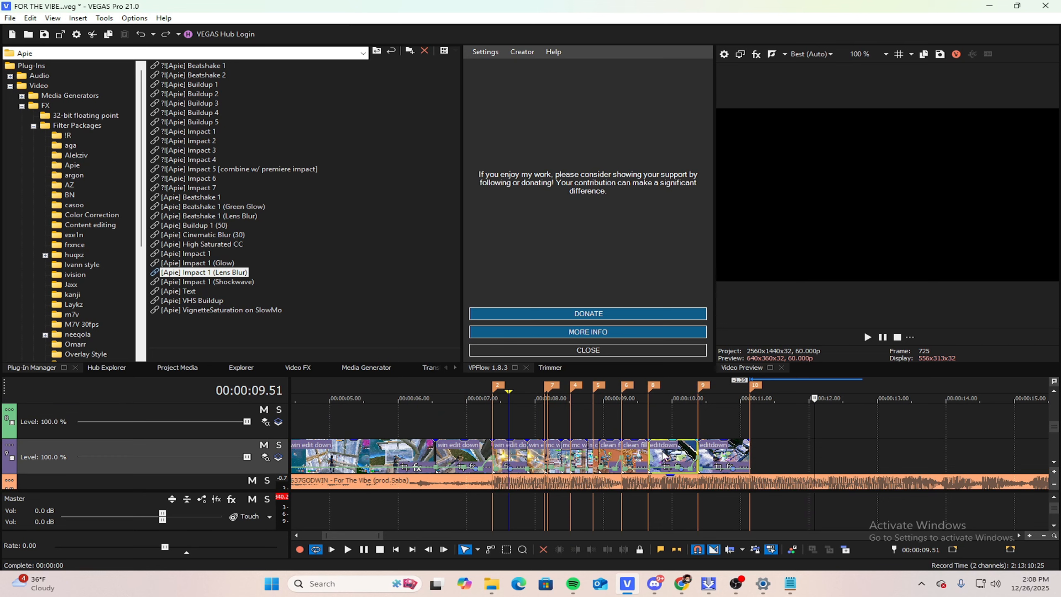
click(667, 419)
click(669, 451)
click(681, 423)
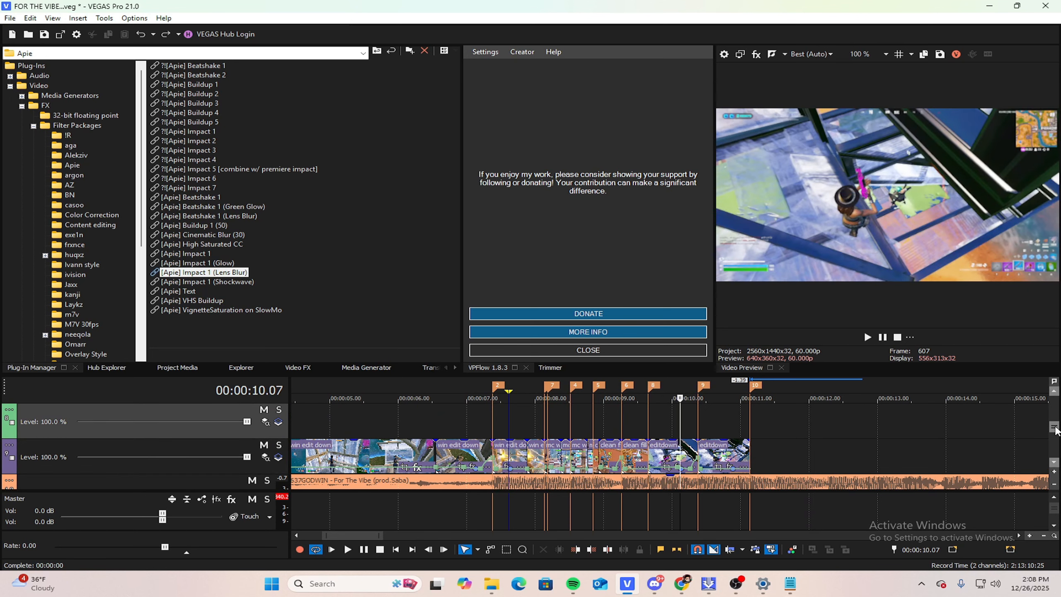
scroll(836, 435, down, 5)
click(638, 430)
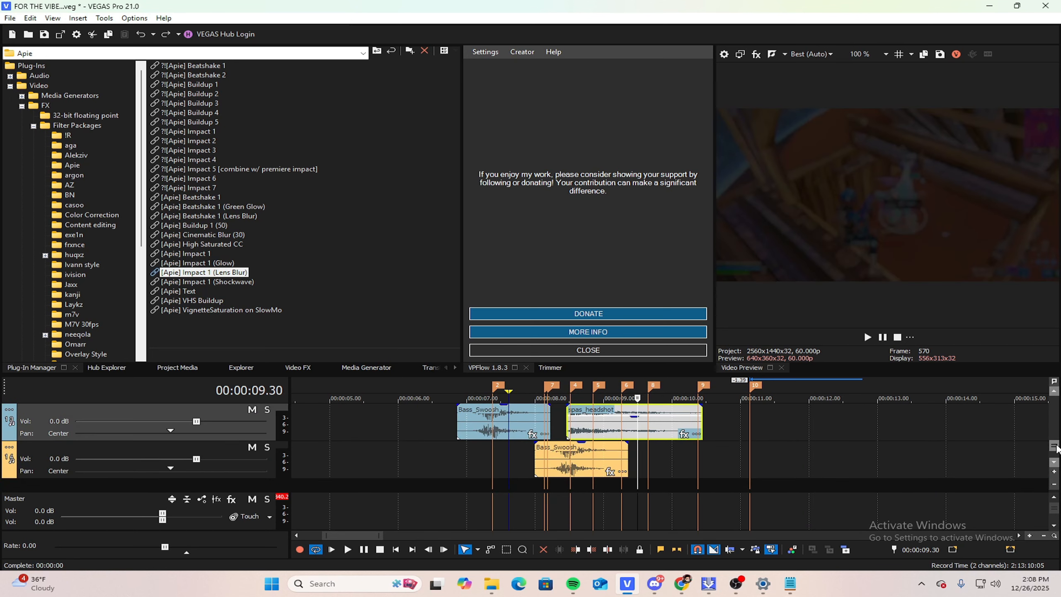
drag(1057, 446, 1056, 434)
scroll(1013, 444, up, 3)
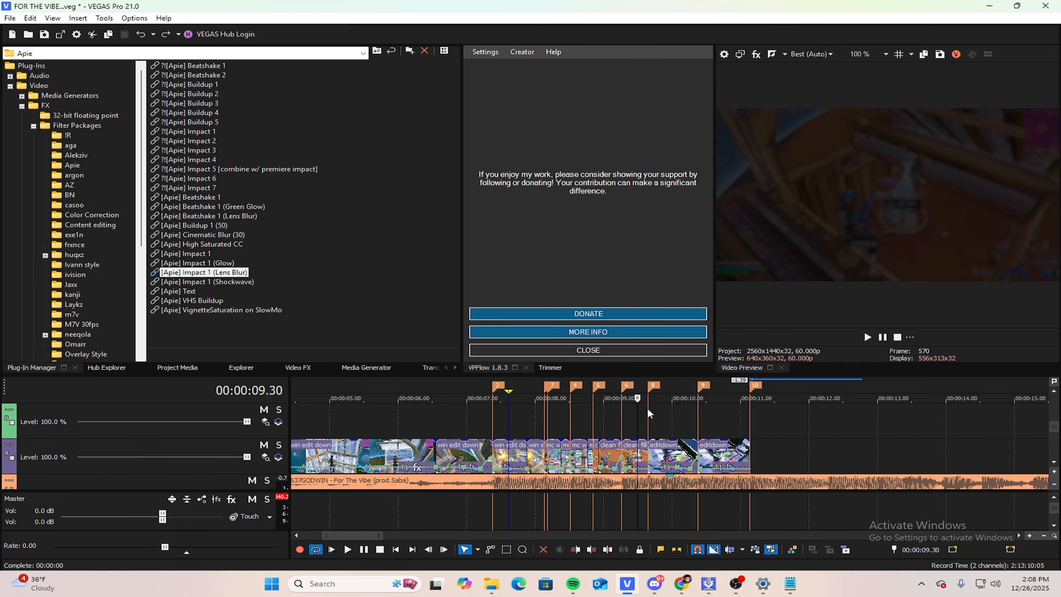
Step: Try a copy of the first editdown clip in the empty space after the montage's end, and remove it again
click(670, 454)
drag(670, 452, 826, 454)
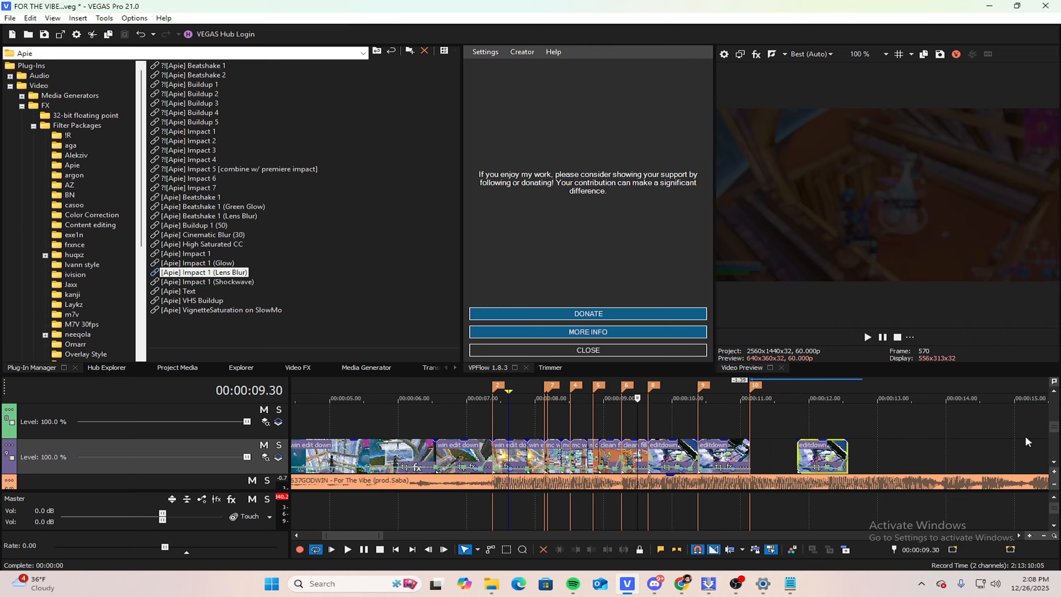
mouse_move(1055, 428)
mouse_down()
mouse_move(1057, 444)
mouse_move(1055, 428)
mouse_up()
right_click(819, 453)
click(834, 260)
click(656, 454)
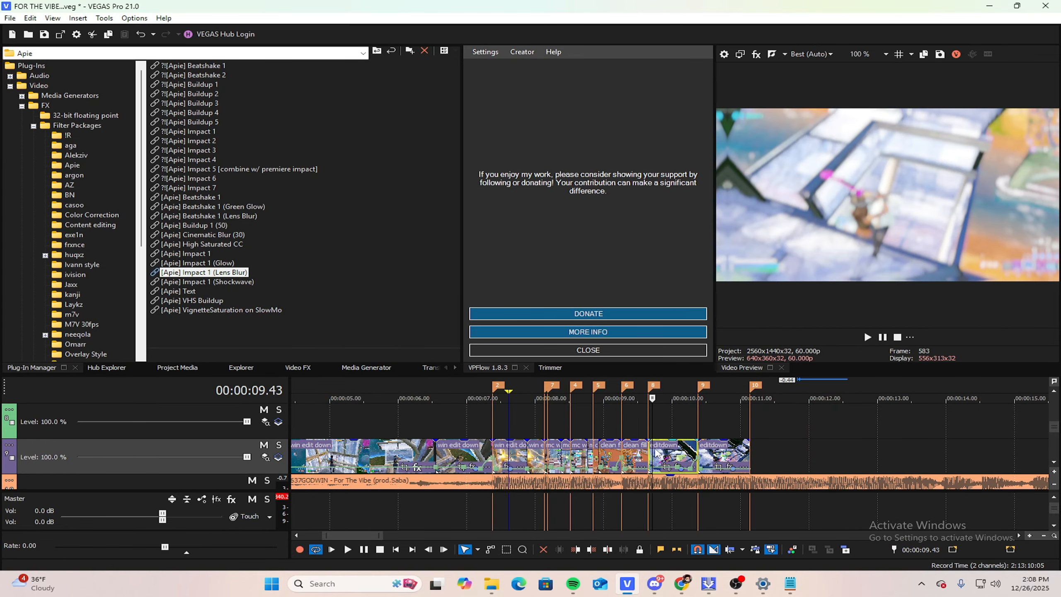
Step: Try a copy of the third black solid-color fade around 00:00:10.00, and delete it
drag(1055, 428, 1054, 419)
scroll(627, 446, up, 3)
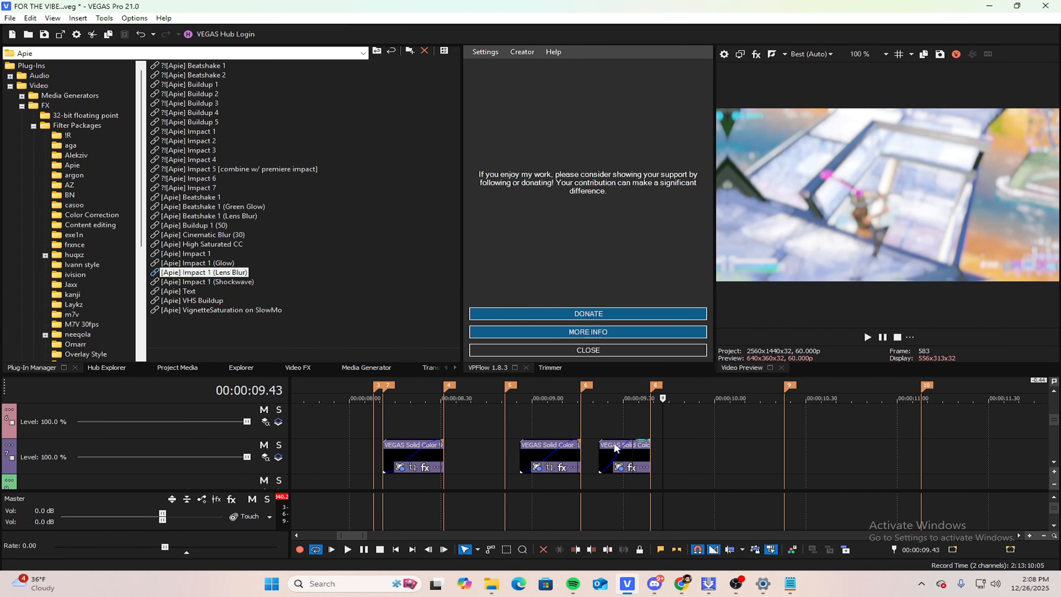
drag(637, 451, 753, 466)
key(Return)
click(745, 455)
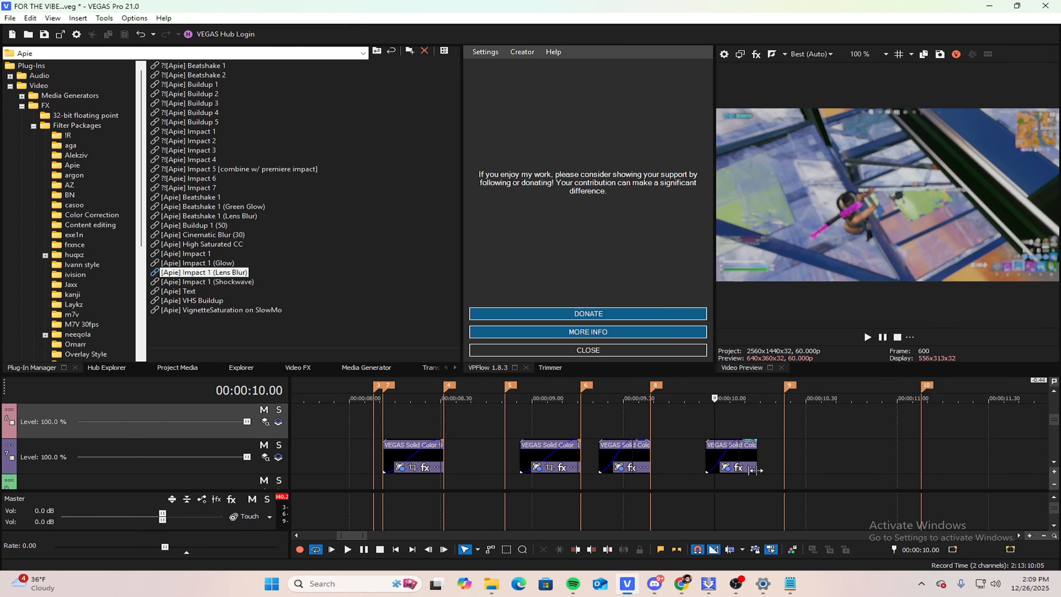
right_click(745, 455)
click(771, 208)
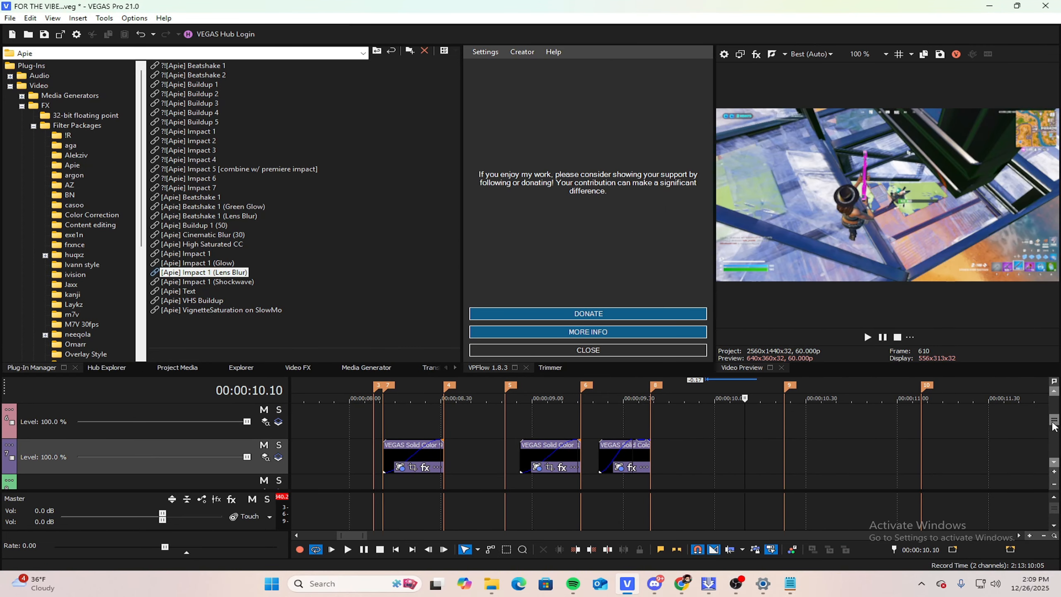
Step: Copy the spas_headshot sound onto the audio track above it so its hit falls at the 00:00:10.23 marker
drag(1052, 422, 1053, 430)
scroll(957, 435, down, 5)
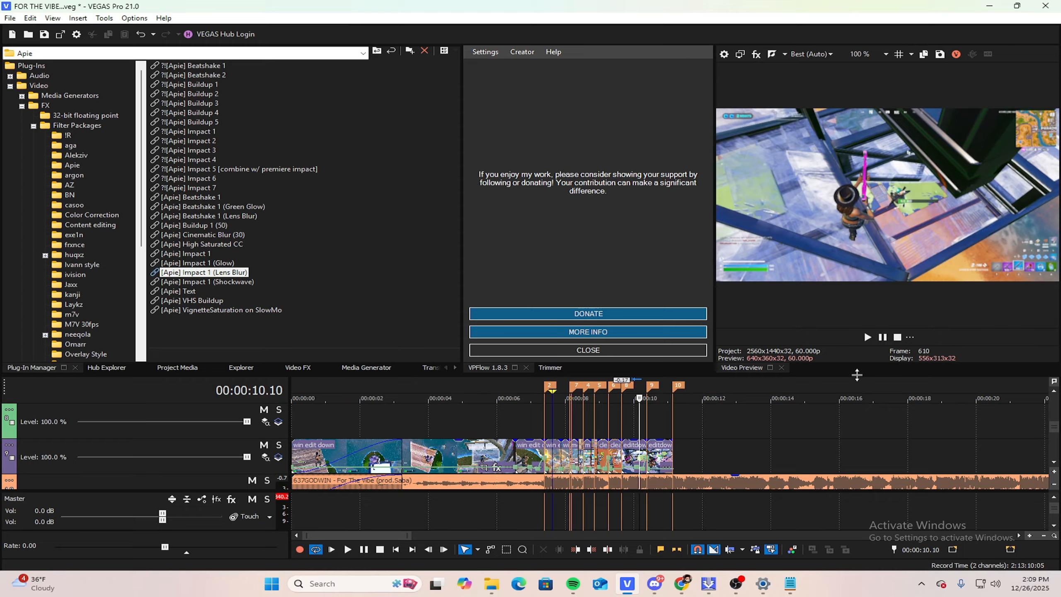
drag(1054, 429, 1054, 451)
click(621, 485)
click(643, 414)
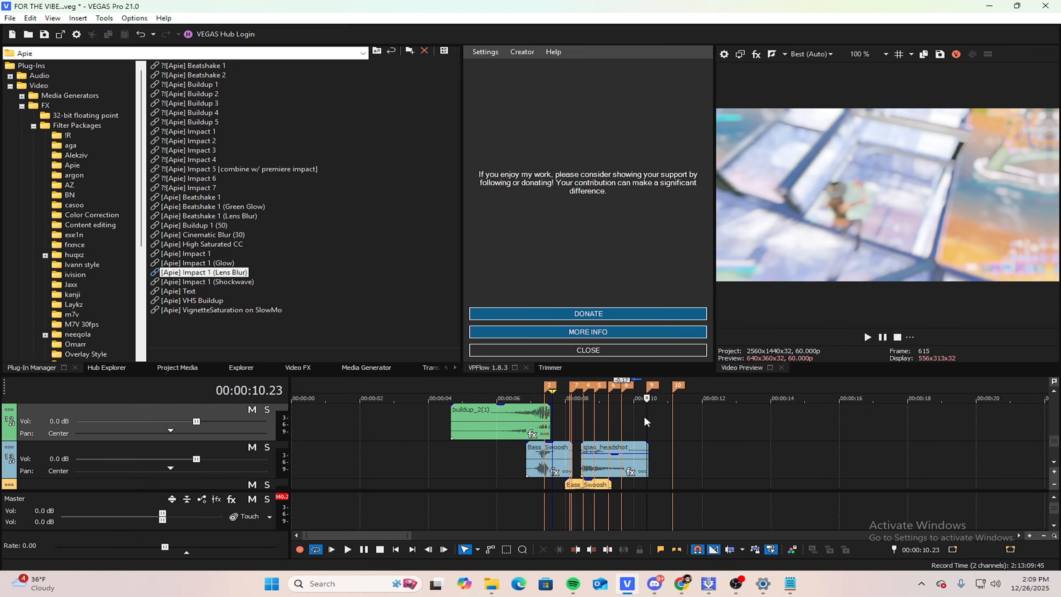
scroll(643, 414, up, 4)
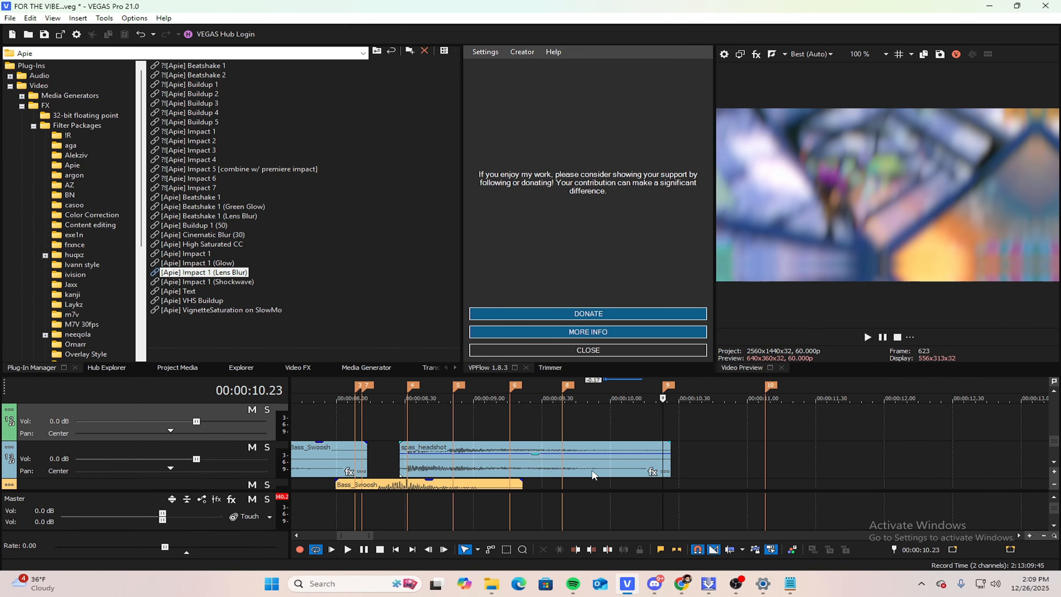
drag(593, 475, 852, 437)
scroll(853, 437, up, 5)
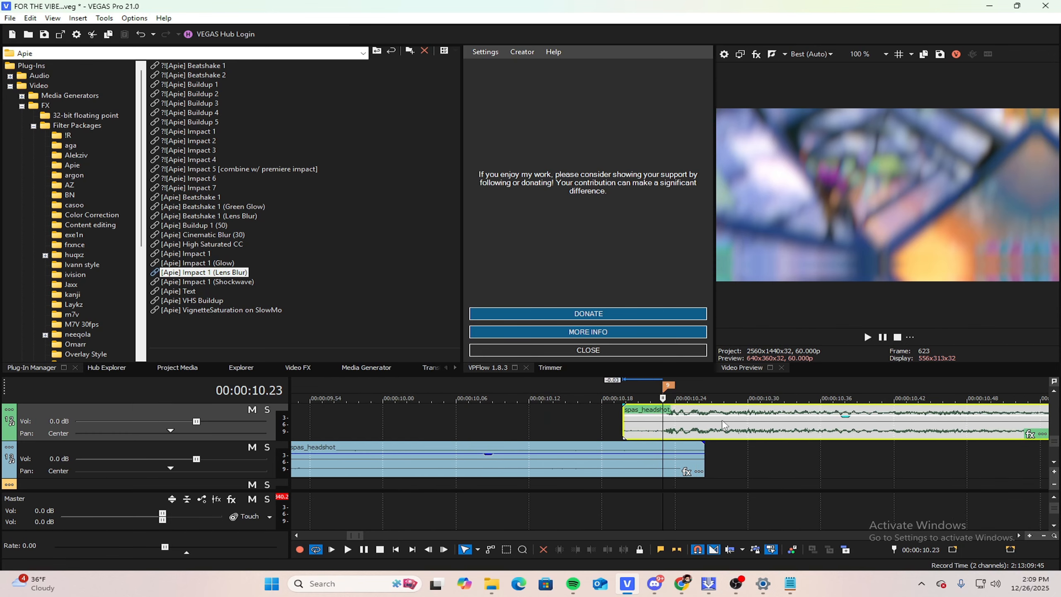
Step: Play the copied spas_headshot sound and inspect its waveform against the 00:00:10.23 marker
key(space)
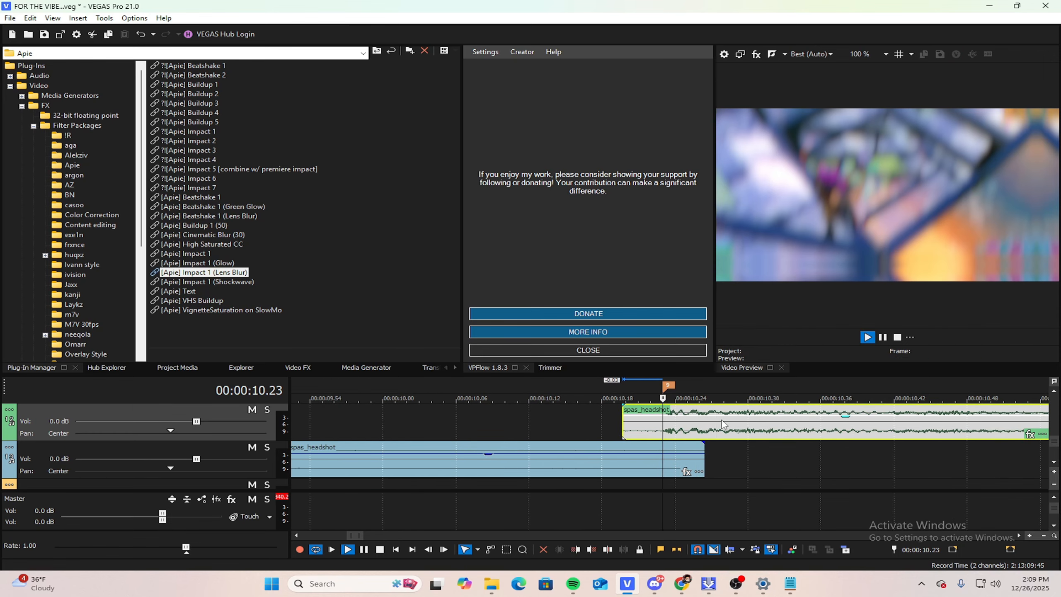
key(space)
scroll(724, 425, down, 7)
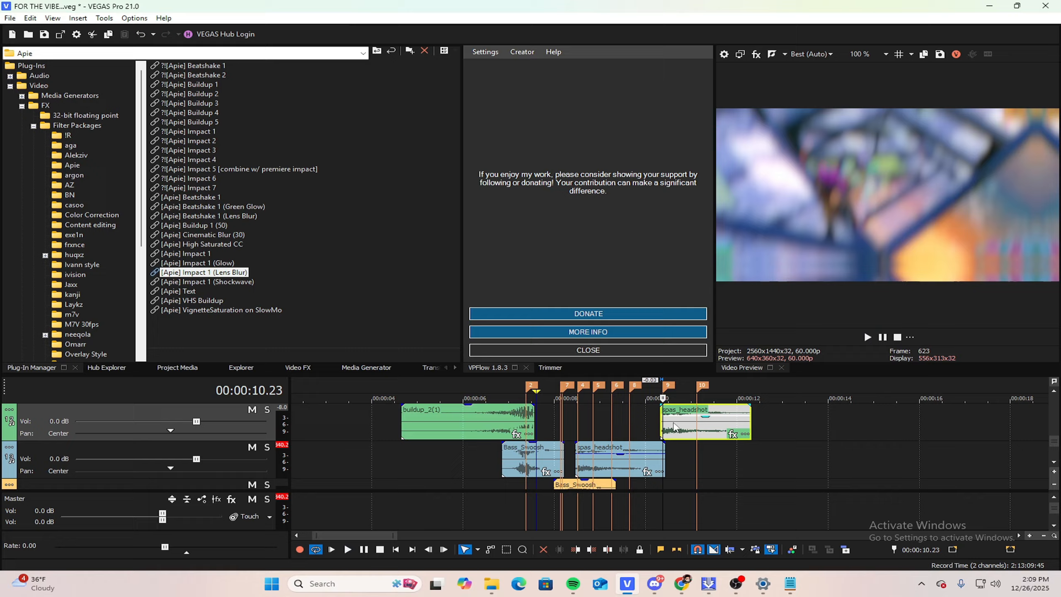
scroll(678, 459, up, 5)
scroll(678, 468, down, 2)
scroll(673, 458, up, 2)
scroll(671, 456, up, 1)
click(682, 418)
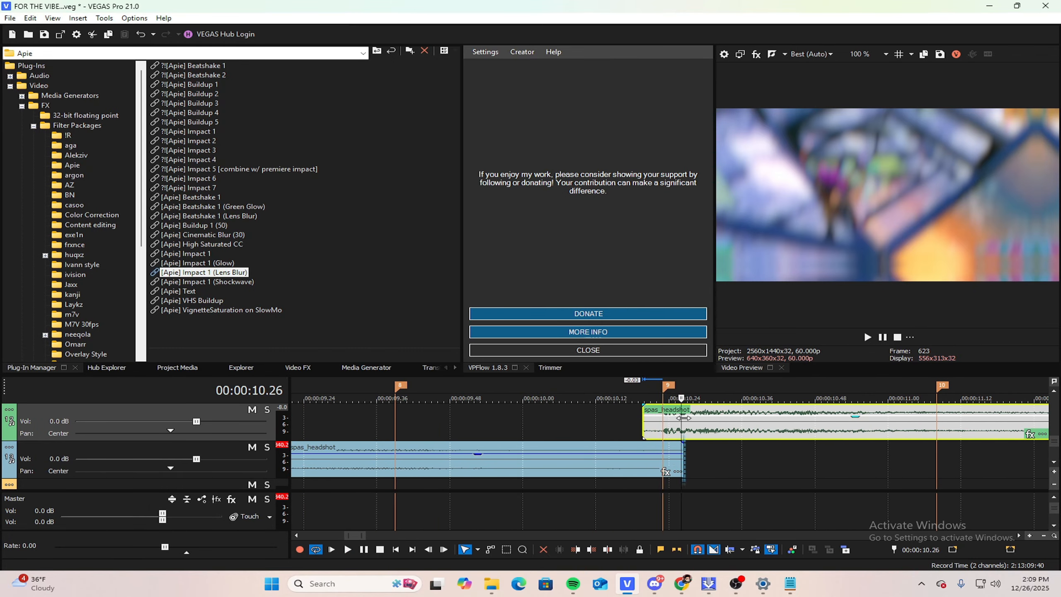
click(663, 417)
click(643, 409)
Step: Replay the impact from the 00:00:10.23 marker to check the headshot sound's timing
key(space)
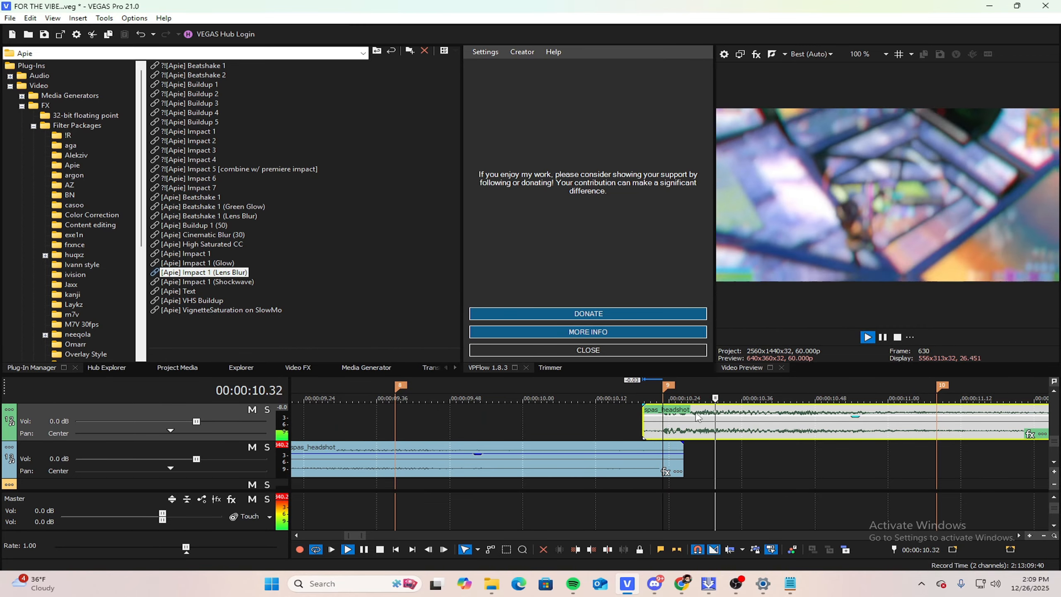
scroll(709, 424, down, 3)
key(space)
scroll(711, 423, up, 6)
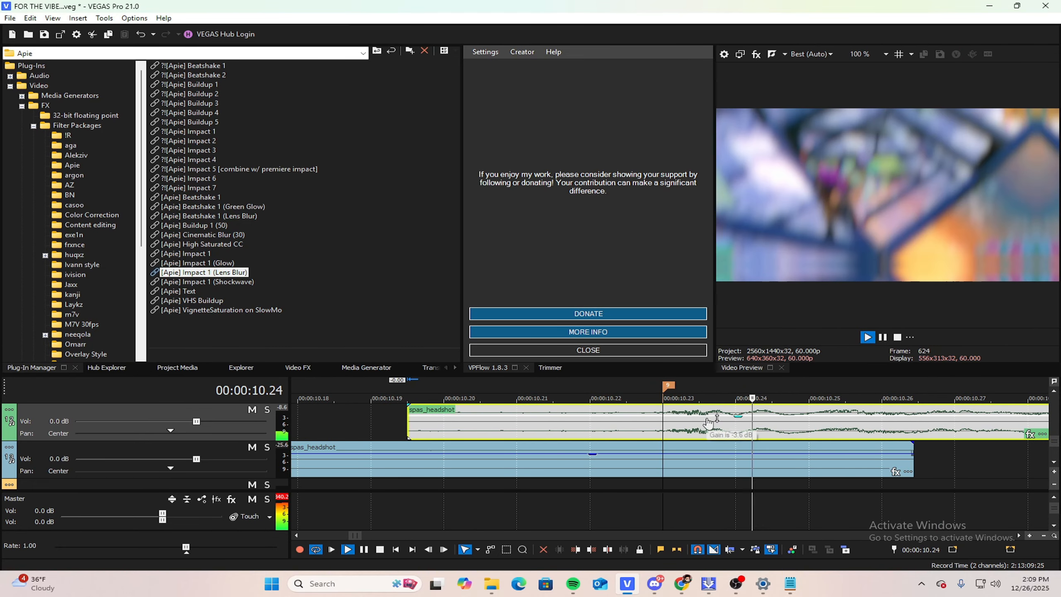
scroll(711, 424, down, 6)
scroll(707, 423, down, 1)
key(space)
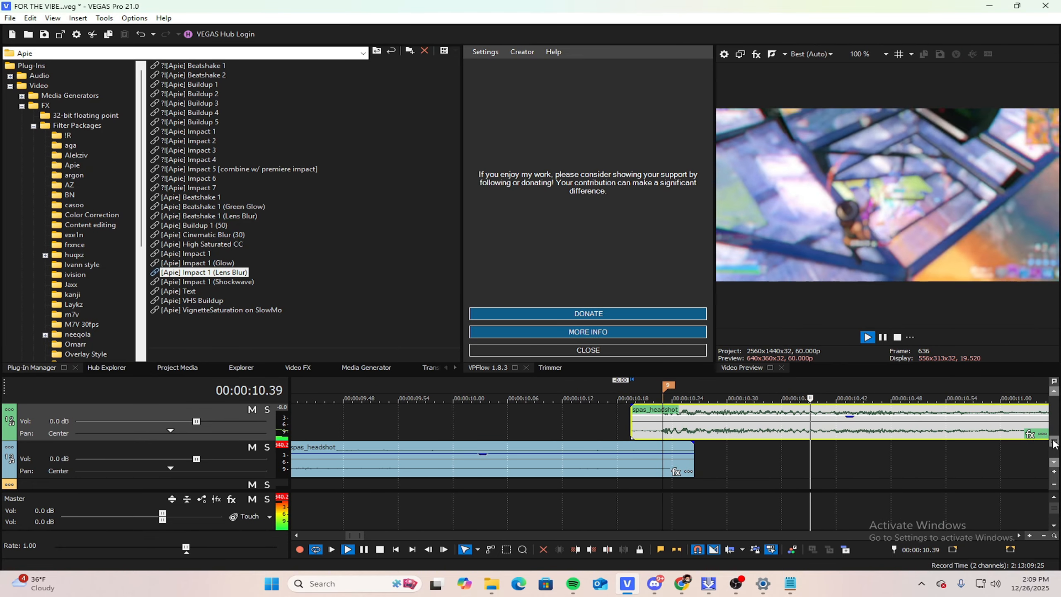
key(space)
Step: Copy the Bass_Swoosh sound further along its own audio track, across the 00:00:10.23 marker
mouse_move(1054, 443)
mouse_down()
mouse_move(1030, 424)
mouse_move(1057, 448)
mouse_up()
key(space)
key(space)
scroll(402, 465, down, 3)
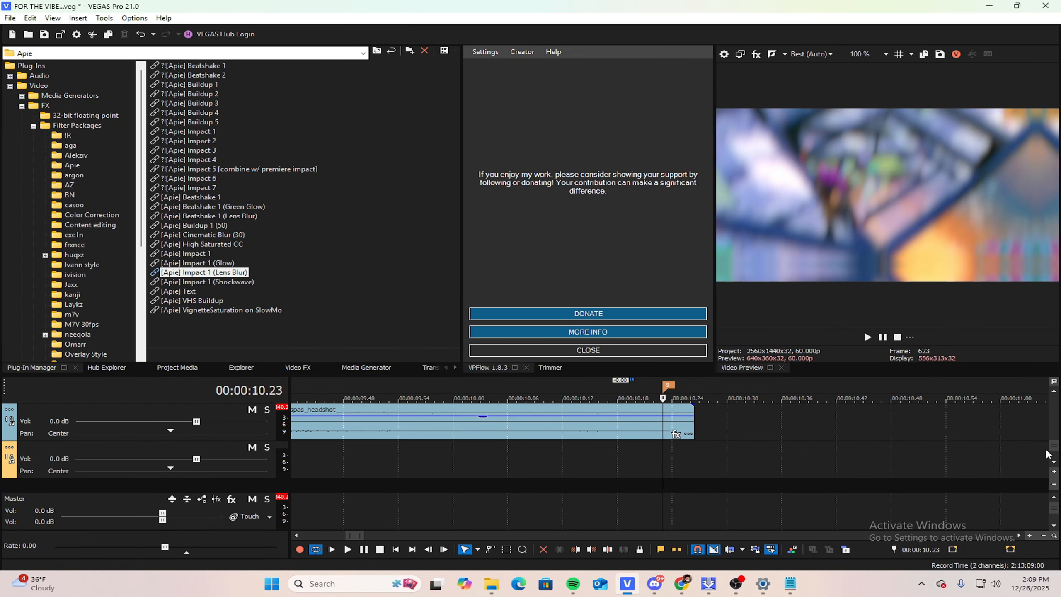
click(402, 465)
drag(402, 465, 667, 468)
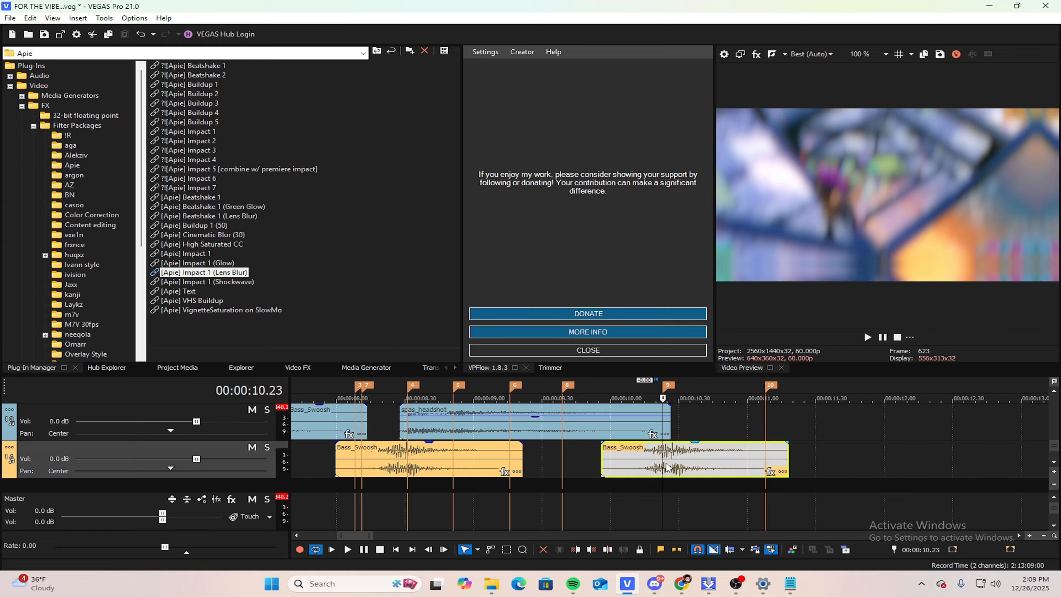
scroll(696, 452, up, 2)
Step: Shift the copied Bass_Swoosh slightly earlier so its loudest part lines up with the 00:00:10.23 marker
drag(747, 462, 702, 456)
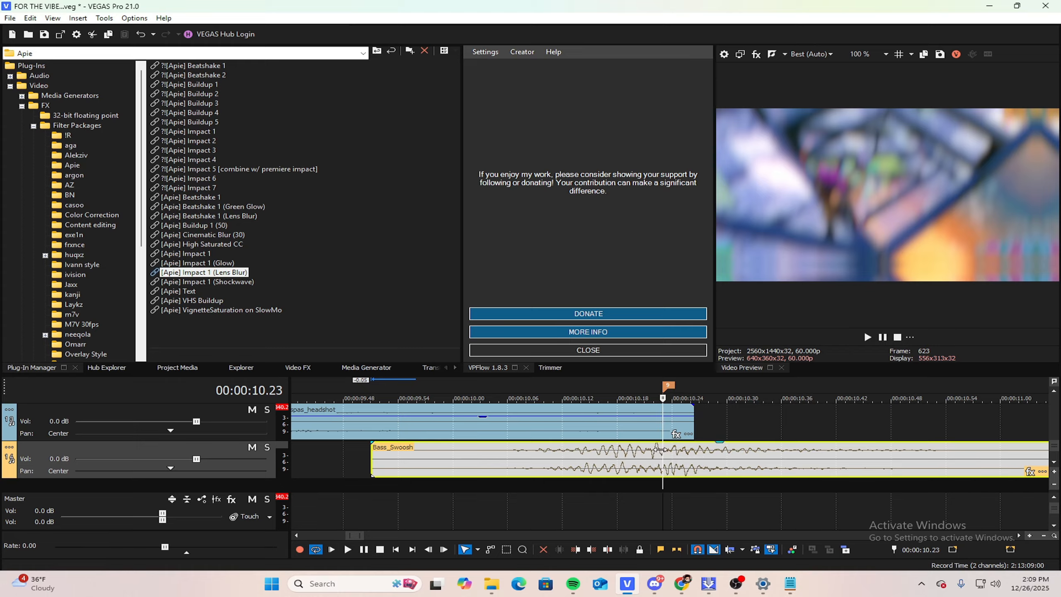
click(645, 448)
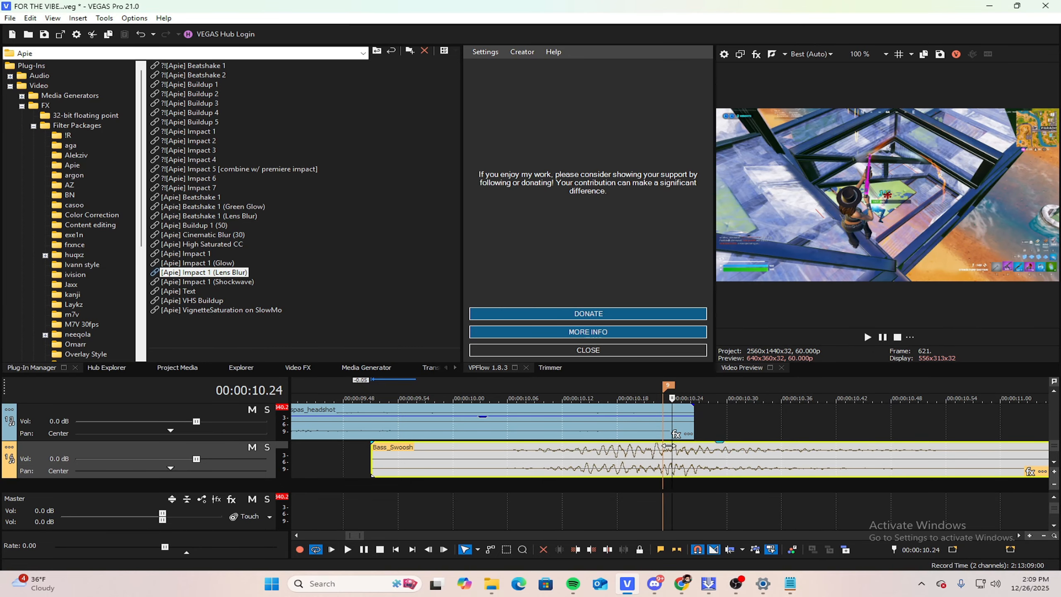
drag(669, 446, 652, 454)
scroll(689, 453, up, 2)
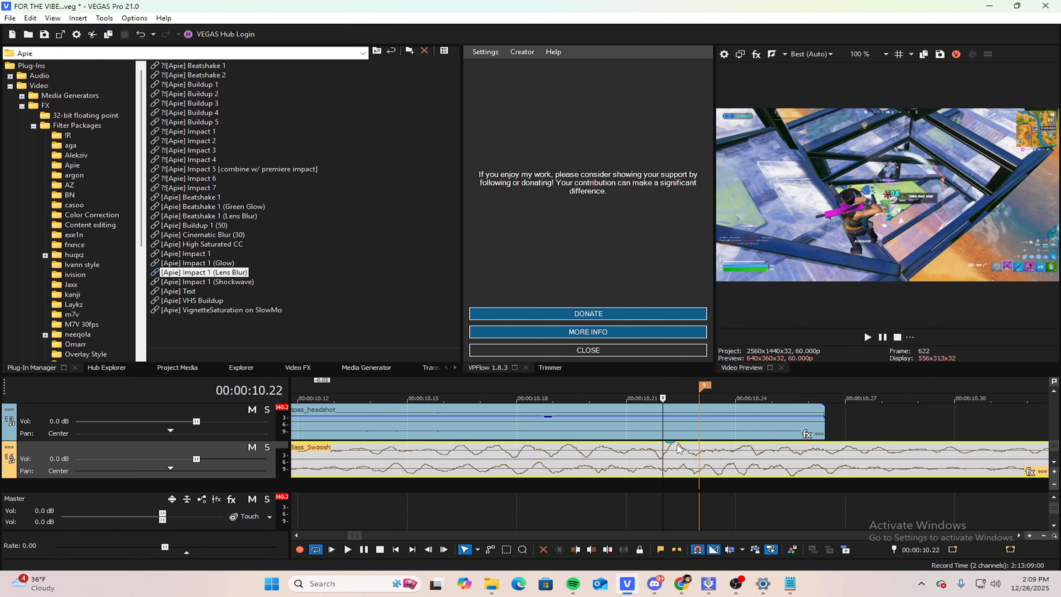
scroll(693, 459, down, 3)
scroll(670, 460, down, 3)
scroll(686, 460, up, 4)
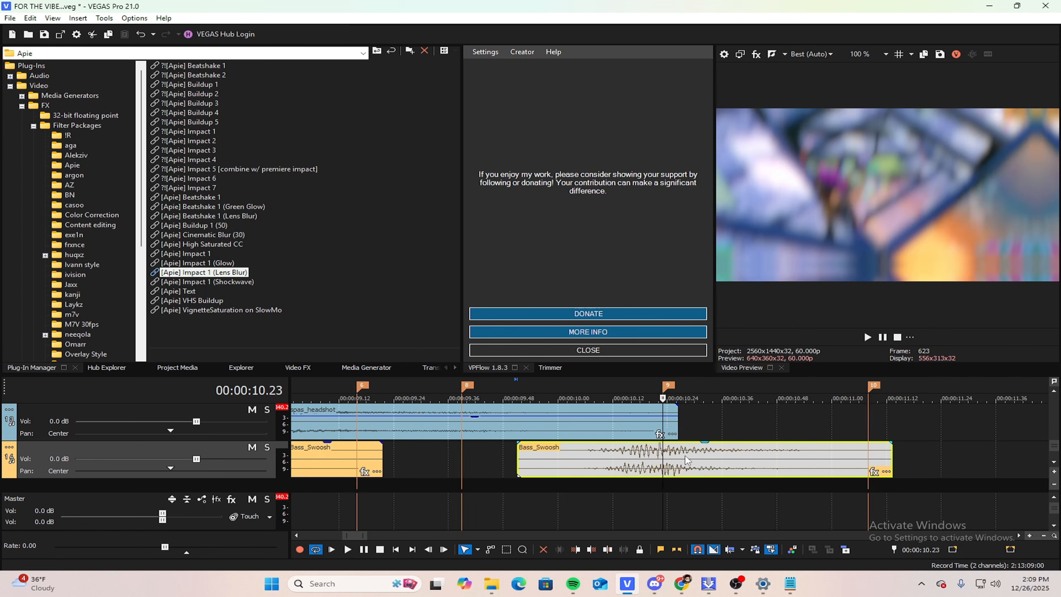
scroll(704, 459, down, 1)
drag(704, 459, 705, 459)
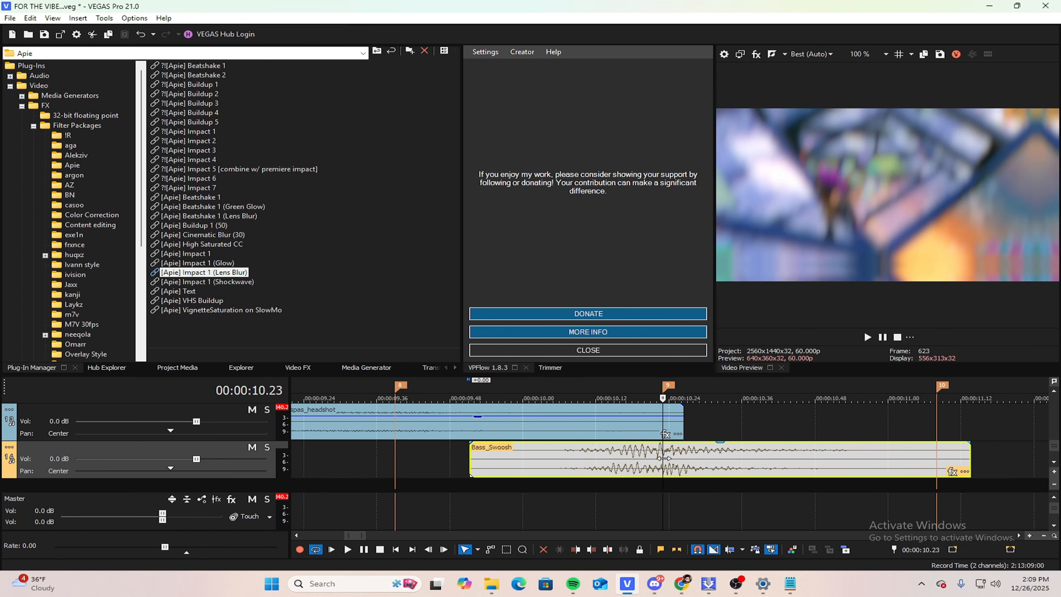
Step: Play the montage from 00:00:09.58 across the 00:00:10.23 cut to check the added swoosh and headshot sounds
key(space)
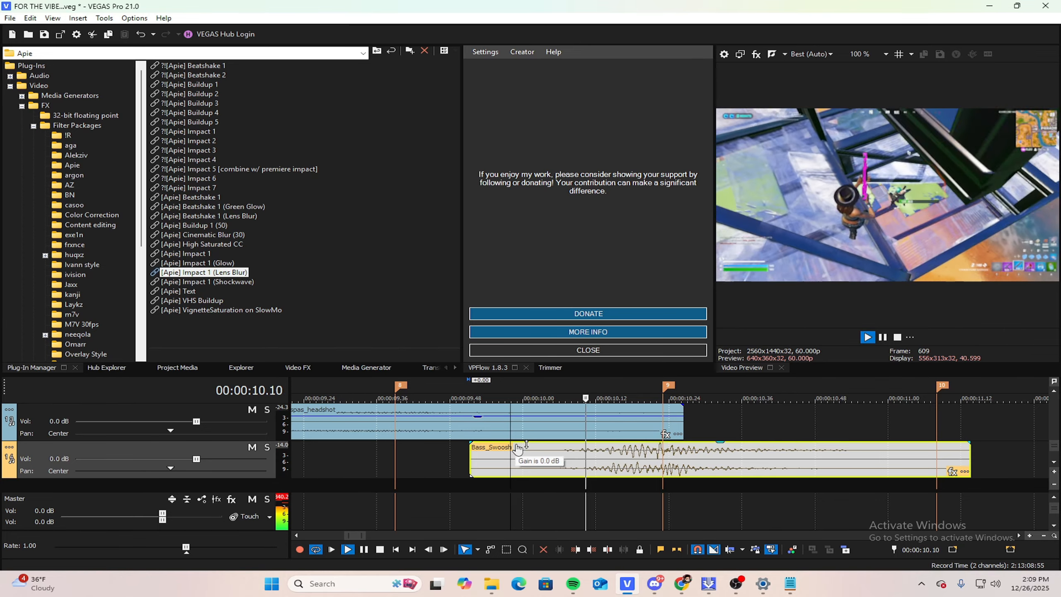
key(space)
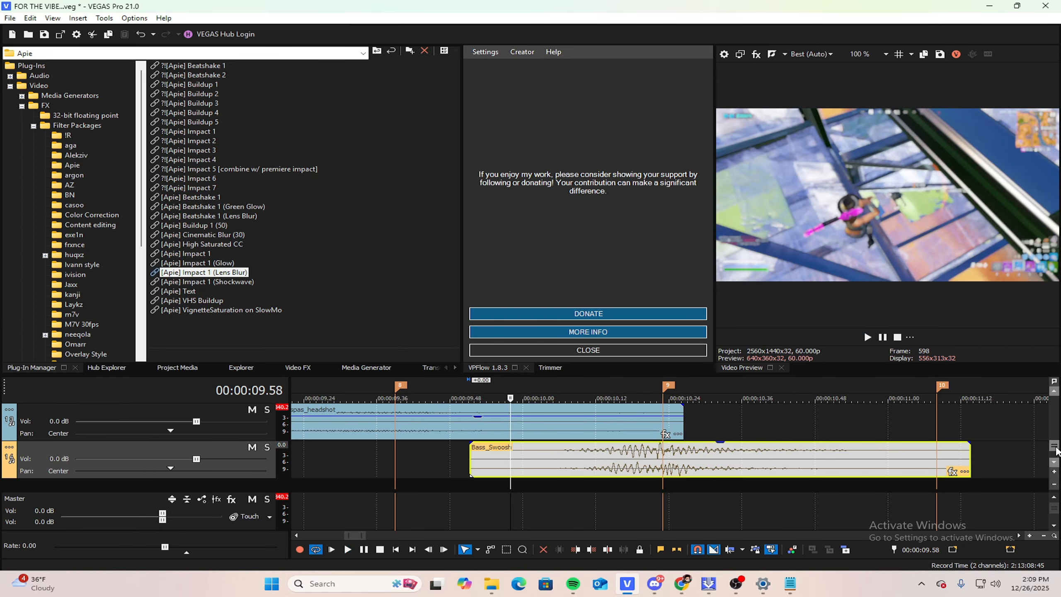
scroll(521, 449, up, 3)
scroll(521, 446, up, 2)
key(space)
scroll(669, 446, down, 1)
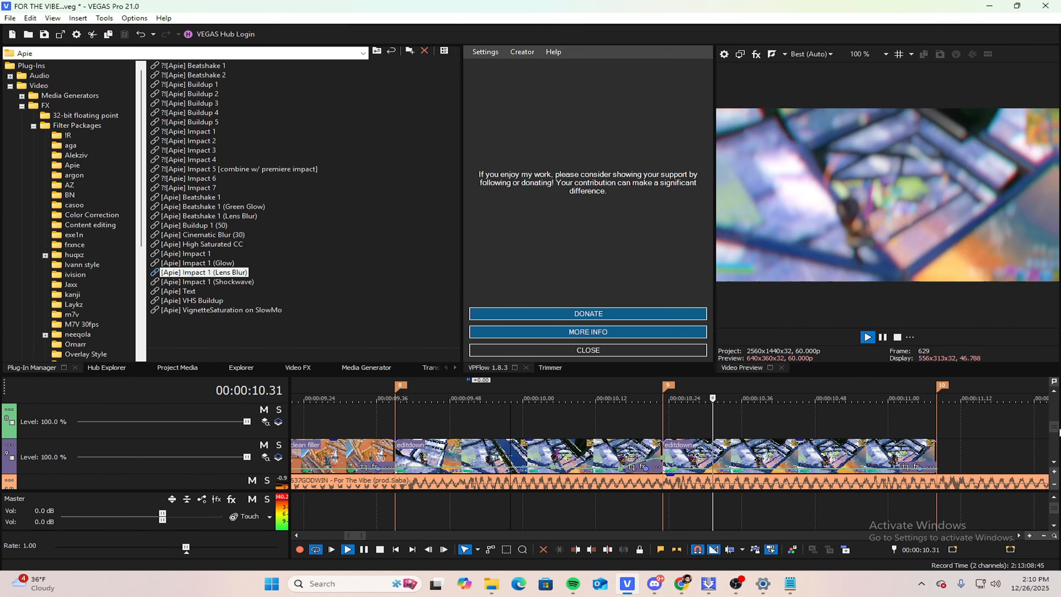
key(space)
scroll(741, 458, up, 1)
scroll(741, 458, down, 2)
scroll(742, 458, down, 5)
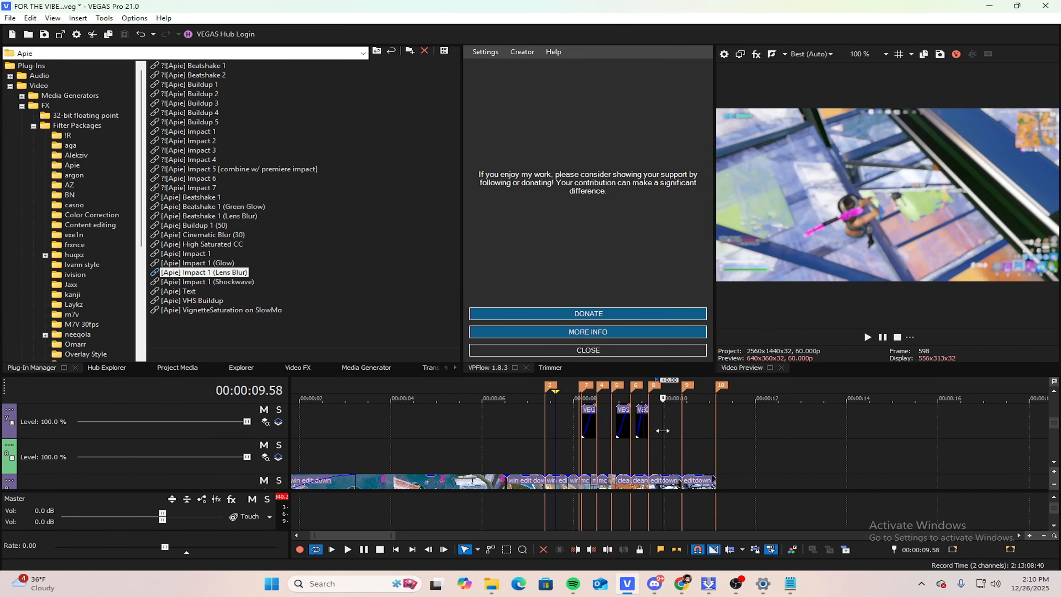
Step: Start playback from the beginning of the timeline and save the project
key(ctrl+Home)
key(space)
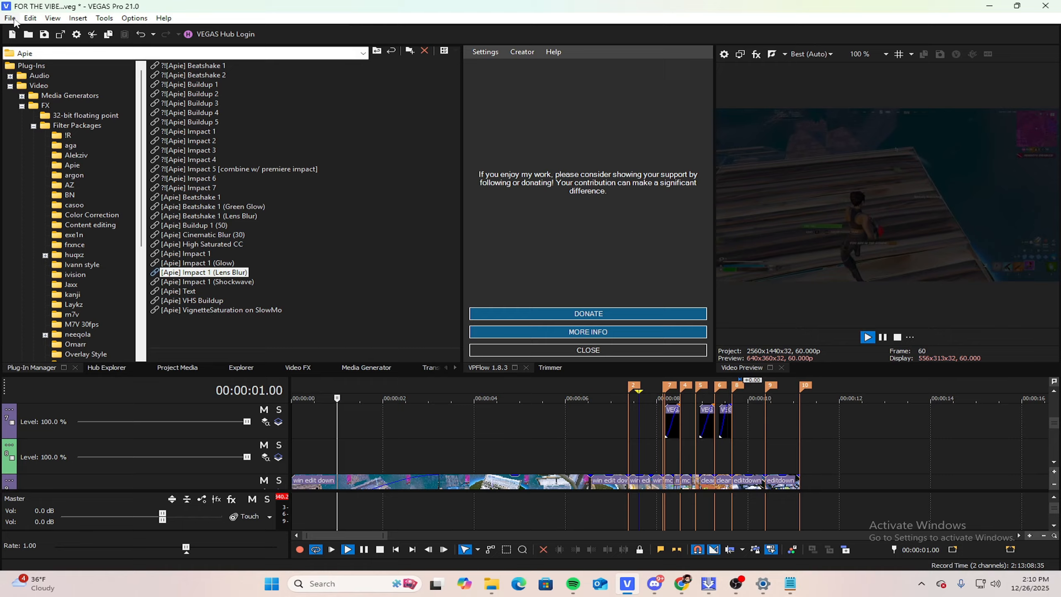
click(13, 19)
click(28, 85)
scroll(912, 427, down, 5)
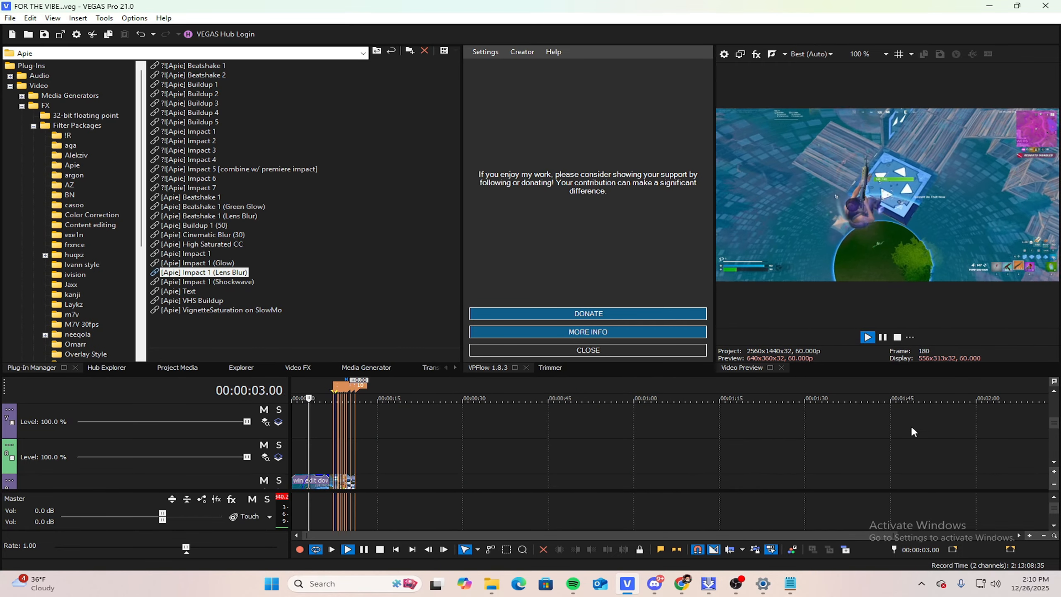
Step: Play back the effects section between about 7 and 9.5 seconds to review its timing
scroll(735, 447, up, 5)
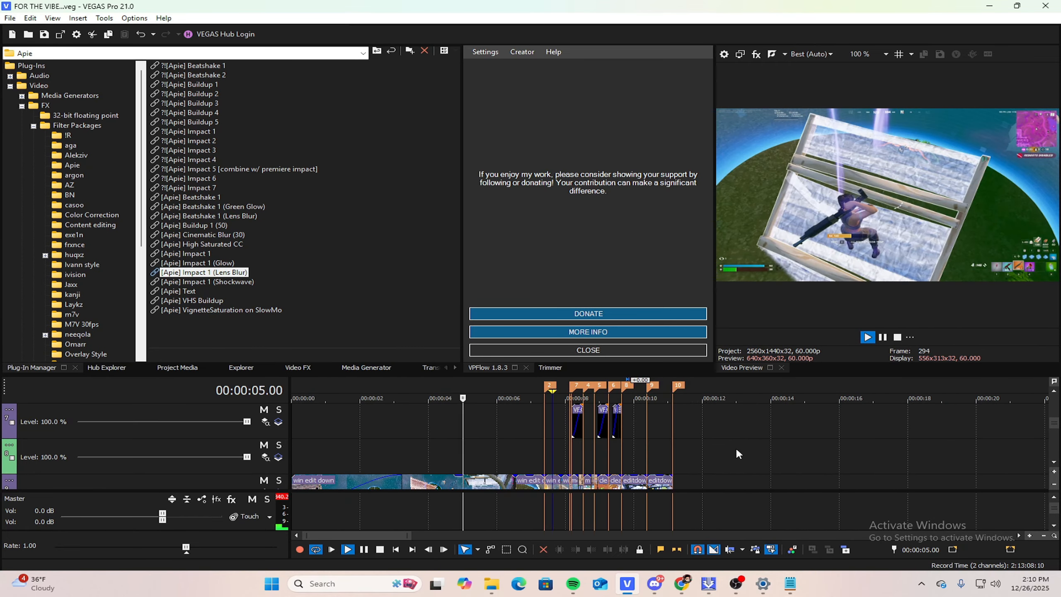
click(531, 453)
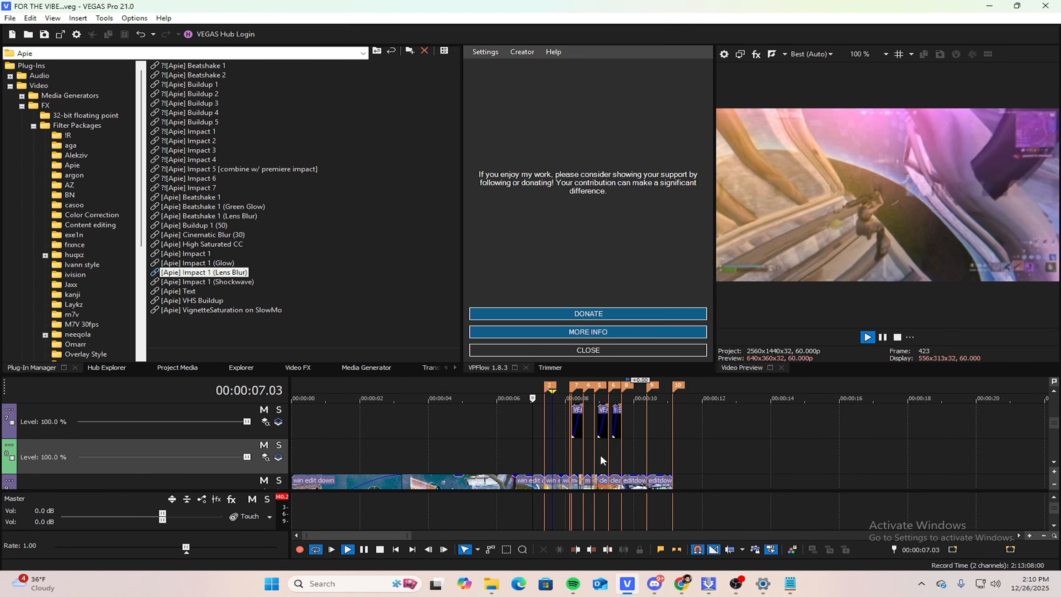
key(space)
click(560, 434)
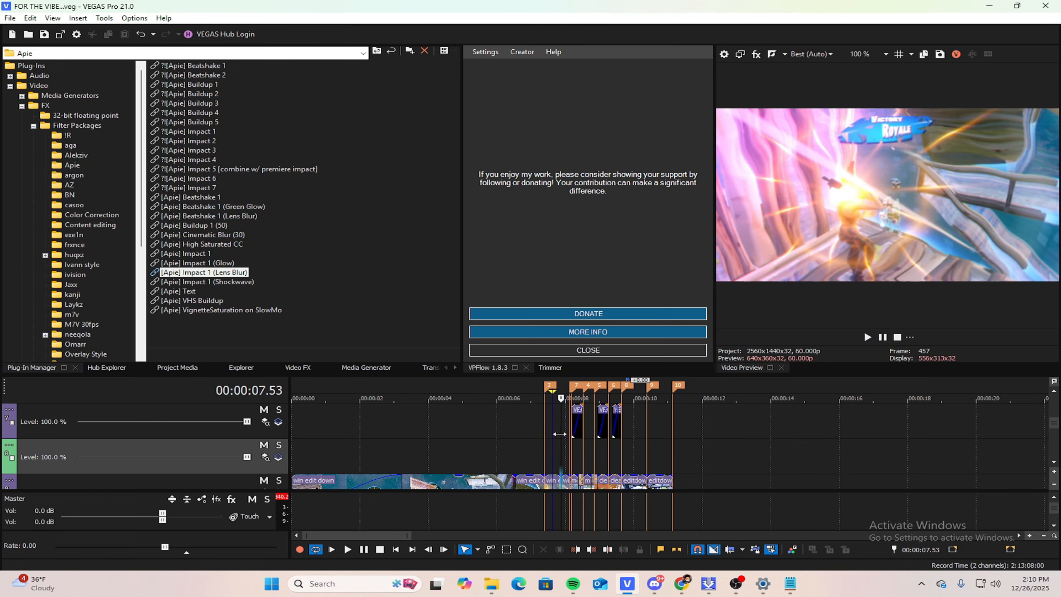
key(space)
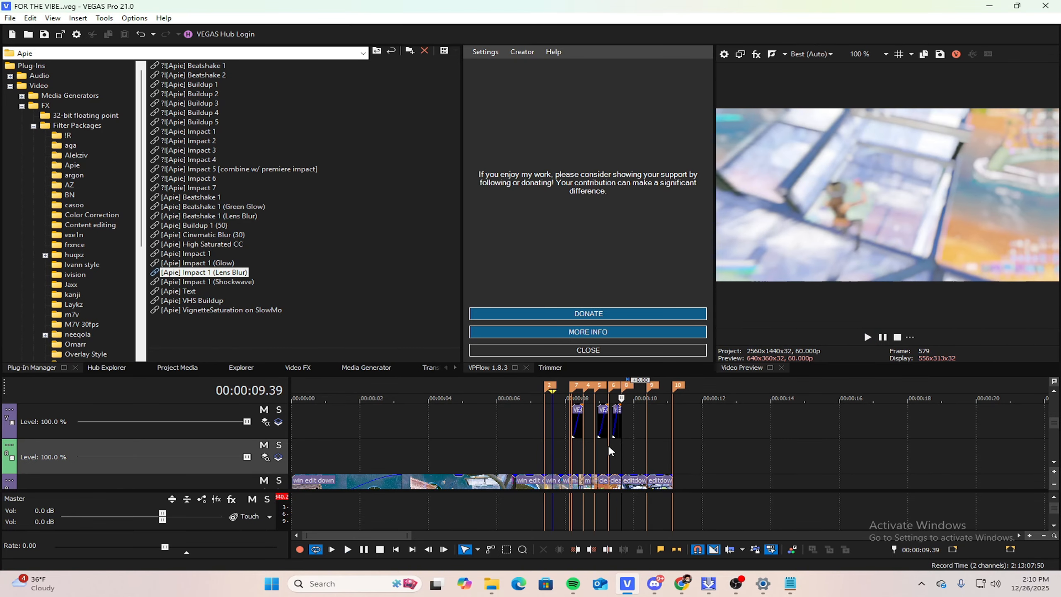
Step: Place a copy of the spas_headshot sound on a new audio track, aligned with the marker at 00:00:09.16
click(608, 444)
scroll(1057, 434, down, 1)
scroll(1057, 435, down, 4)
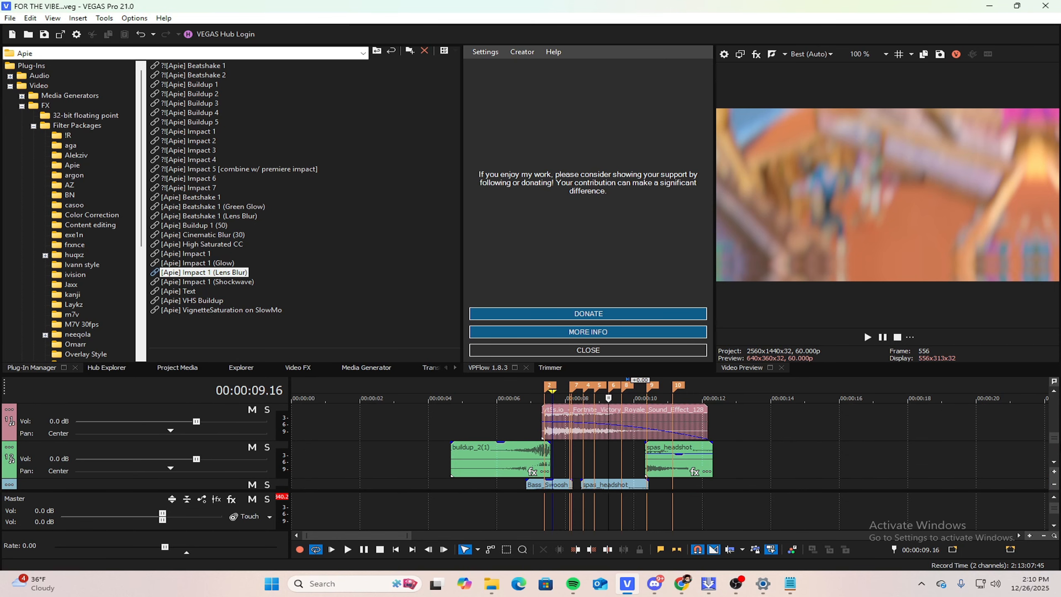
scroll(758, 450, up, 4)
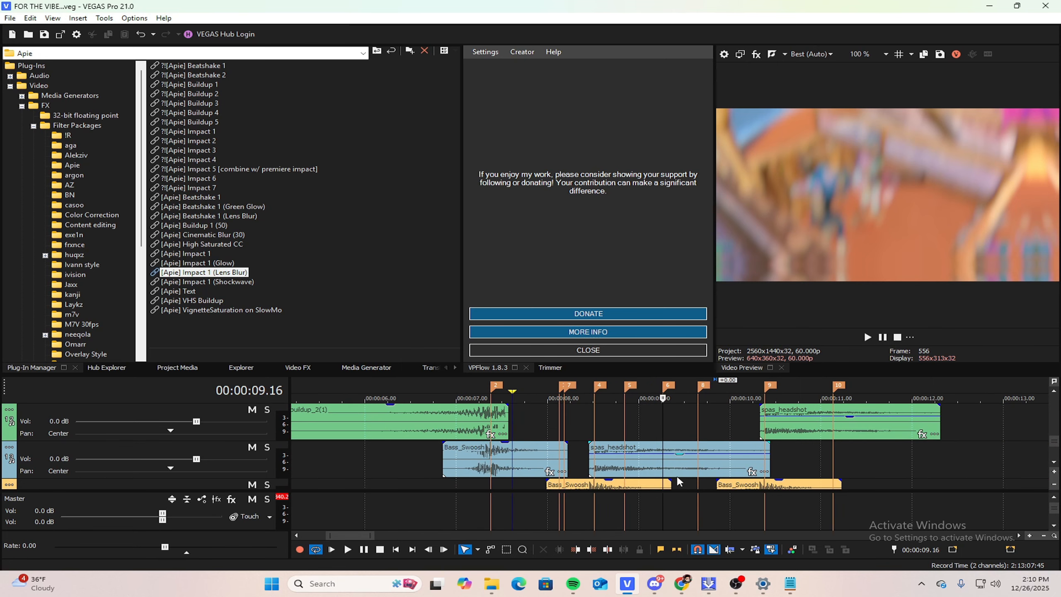
drag(670, 477, 748, 476)
scroll(748, 476, up, 3)
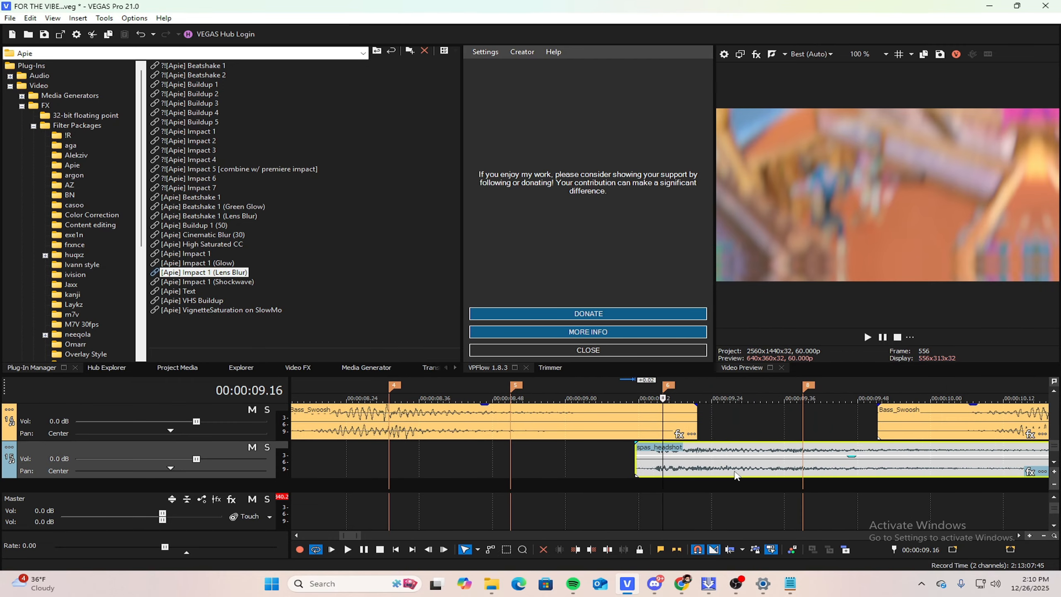
Step: Add a copy of the Bass_Swoosh sound on a new audio track and delete the extra spas_headshot track below it
scroll(743, 472, down, 3)
drag(585, 428, 747, 493)
click(677, 484)
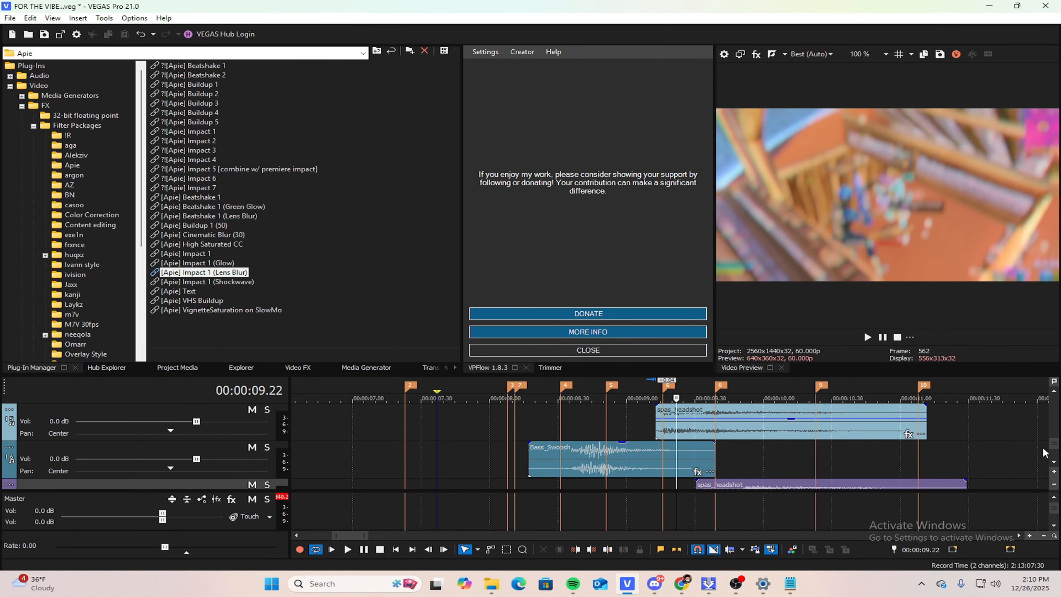
drag(1054, 446, 1052, 458)
right_click(226, 448)
click(292, 250)
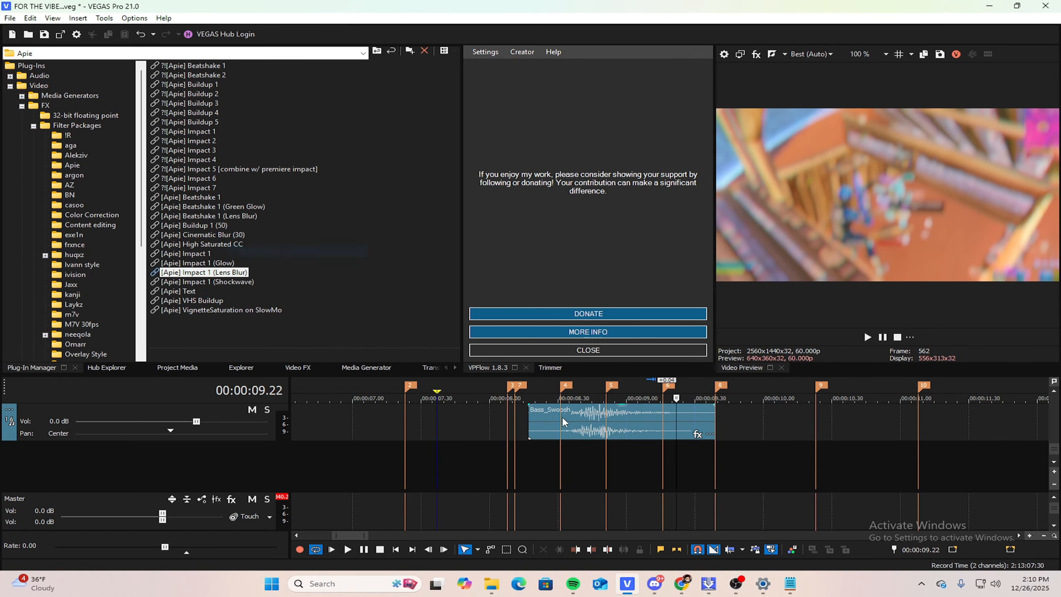
Step: Shift the copied Bass_Swoosh later so its waveform peak lines up with the marker at 00:00:09.16
scroll(640, 416, up, 3)
click(610, 420)
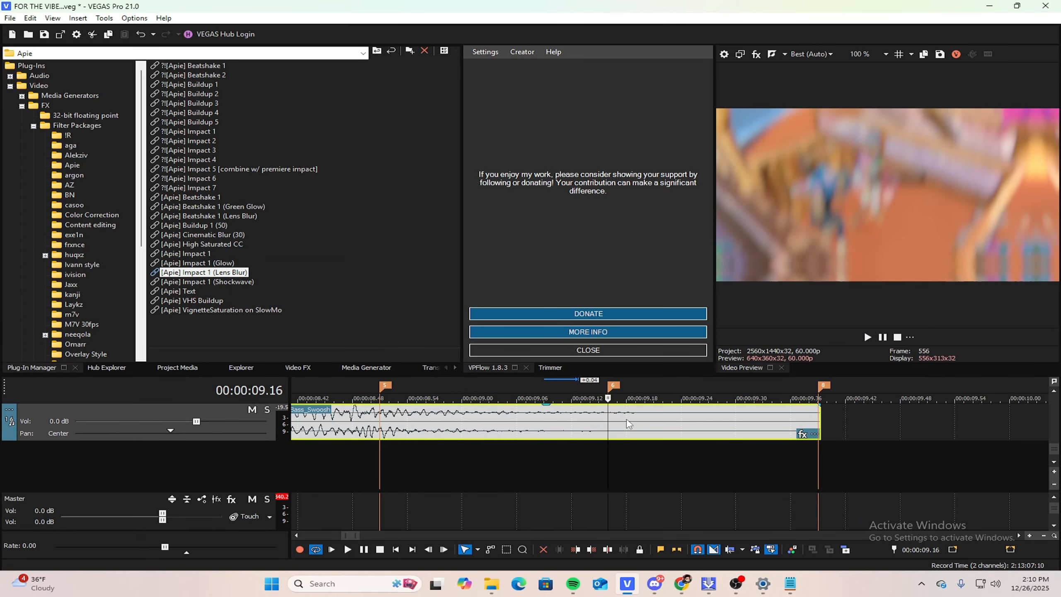
drag(610, 420, 877, 422)
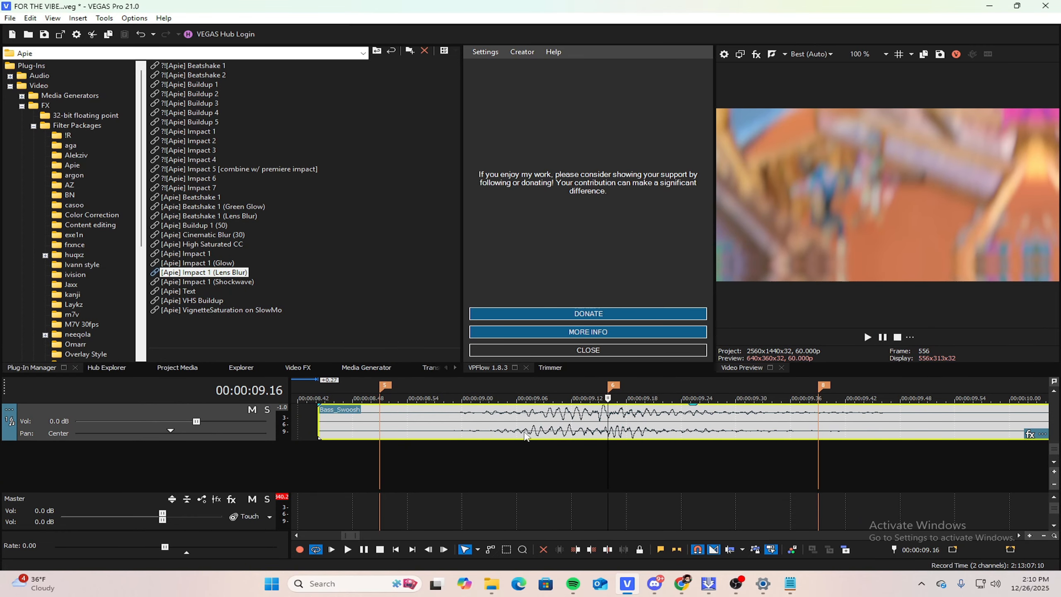
Step: Play back the edit with the repositioned sound effects and save the project
key(space)
drag(1053, 449, 1053, 427)
key(space)
scroll(999, 426, down, 2)
scroll(998, 422, down, 1)
key(space)
click(9, 18)
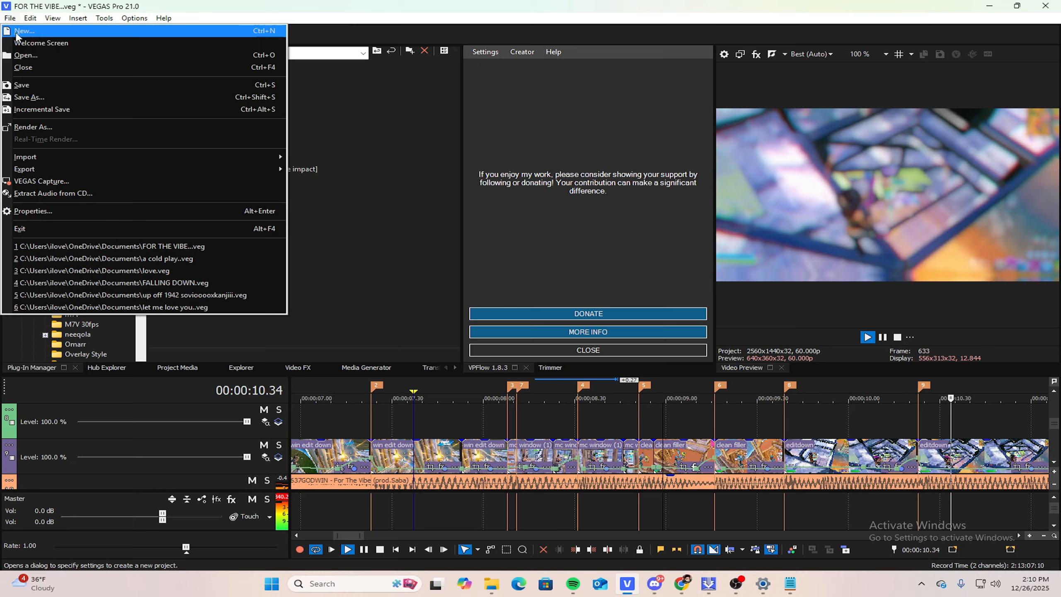
click(23, 85)
Step: Listen to the song past the end of the last clip to locate the next beat
scroll(572, 399, down, 2)
scroll(572, 398, down, 1)
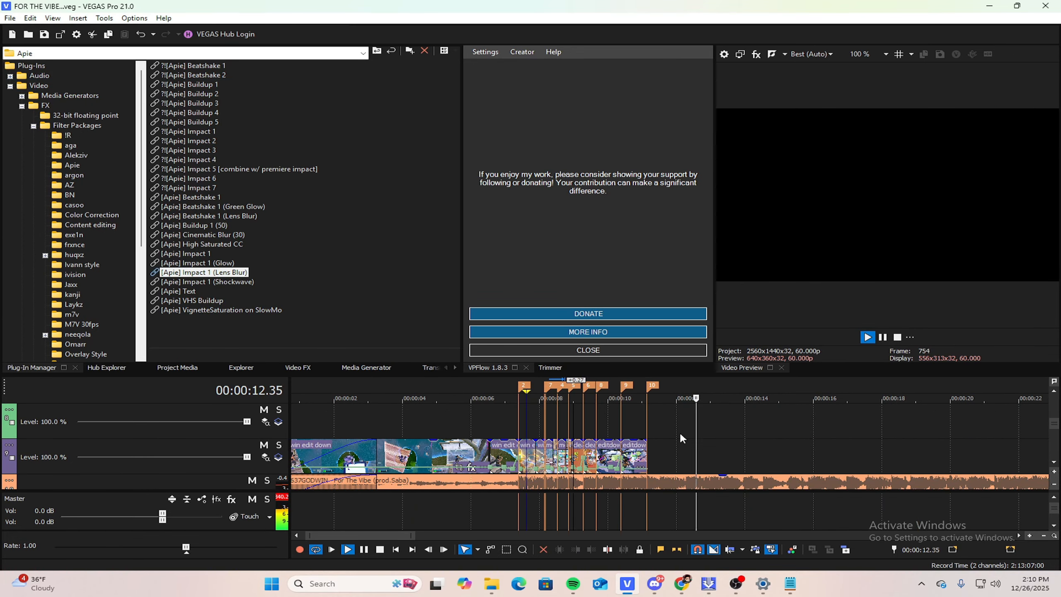
key(space)
click(647, 414)
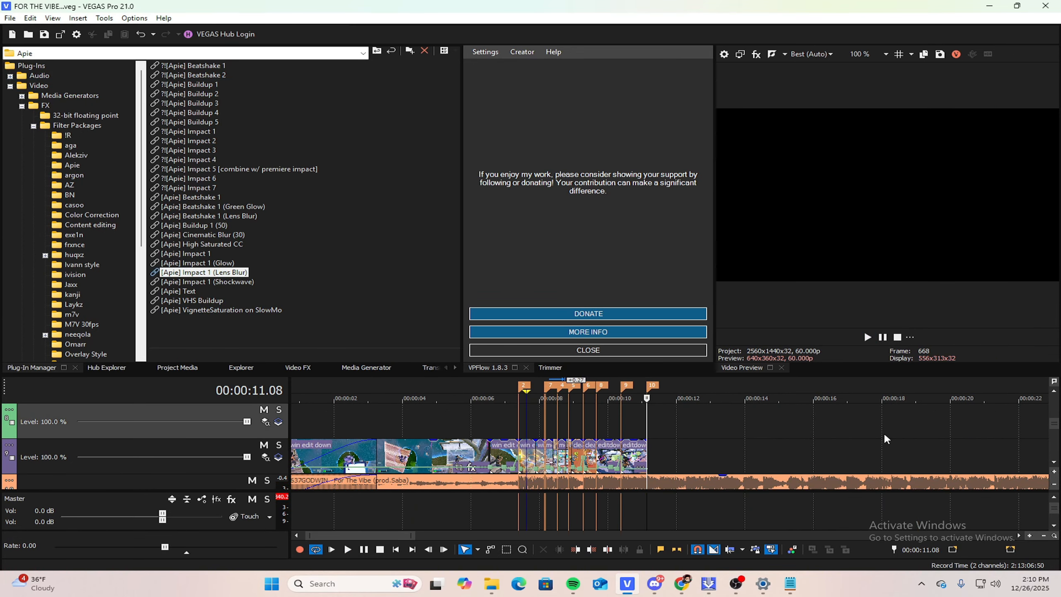
key(space)
scroll(886, 438, down, 1)
scroll(1056, 430, down, 1)
scroll(1023, 431, up, 1)
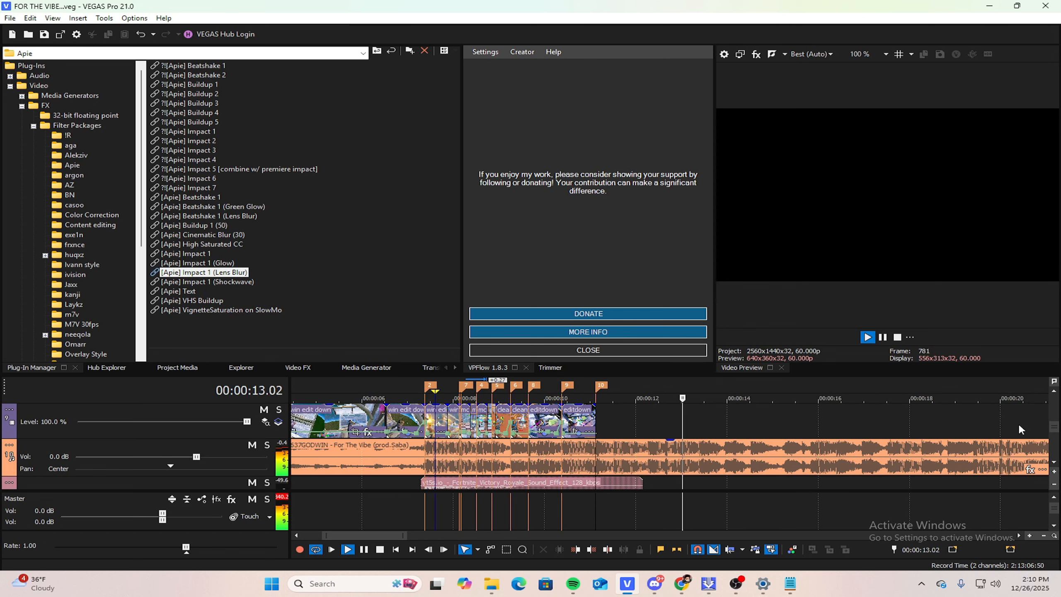
key(space)
click(699, 454)
key(space)
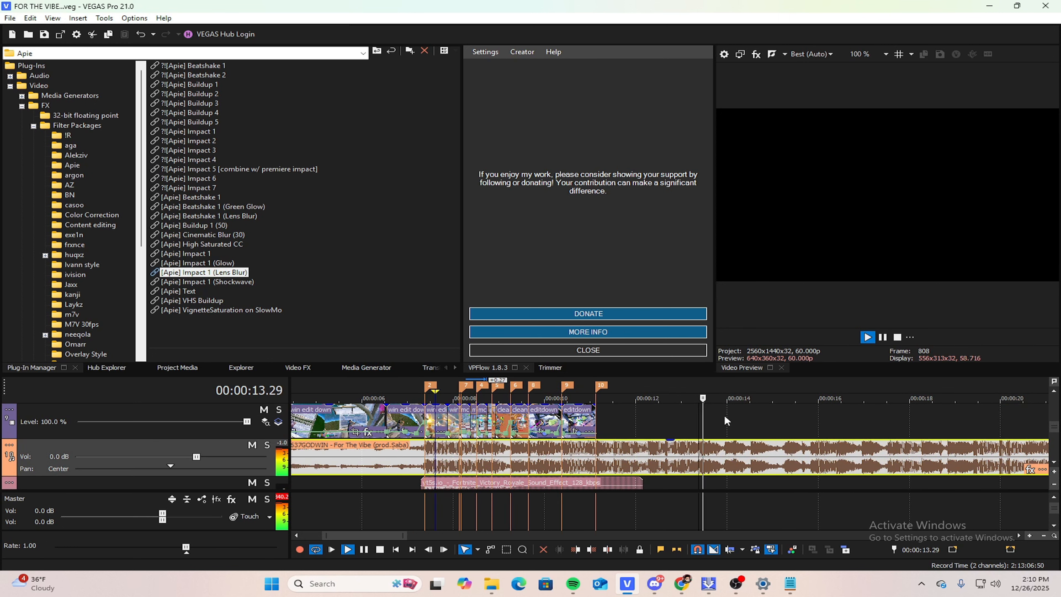
key(space)
Step: Place a marker on the song's beat at 00:00:13.23
scroll(711, 416, up, 3)
drag(664, 416, 665, 411)
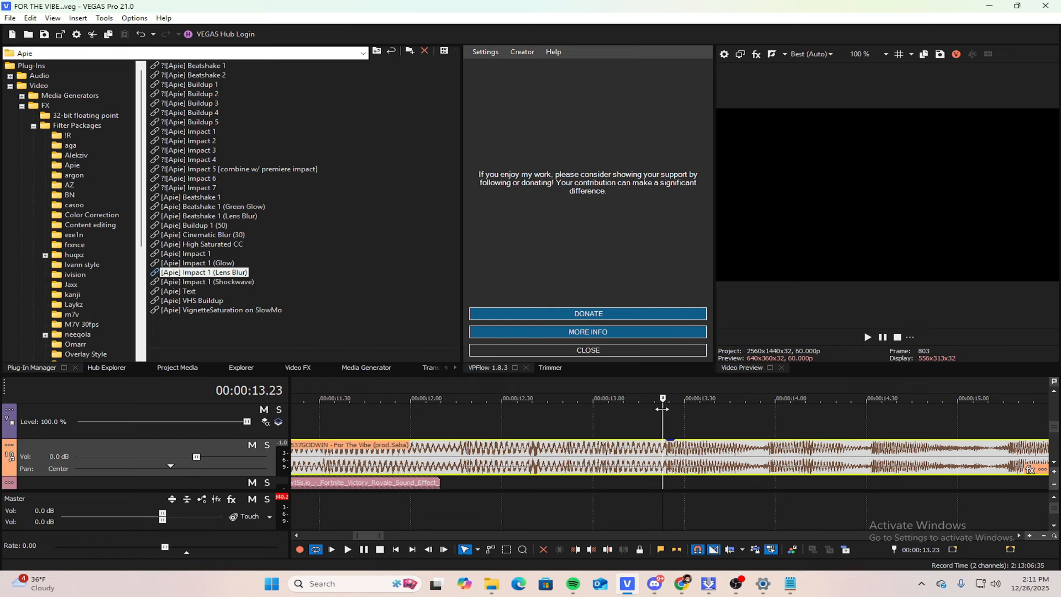
drag(664, 410, 664, 409)
scroll(666, 436, down, 5)
click(518, 416)
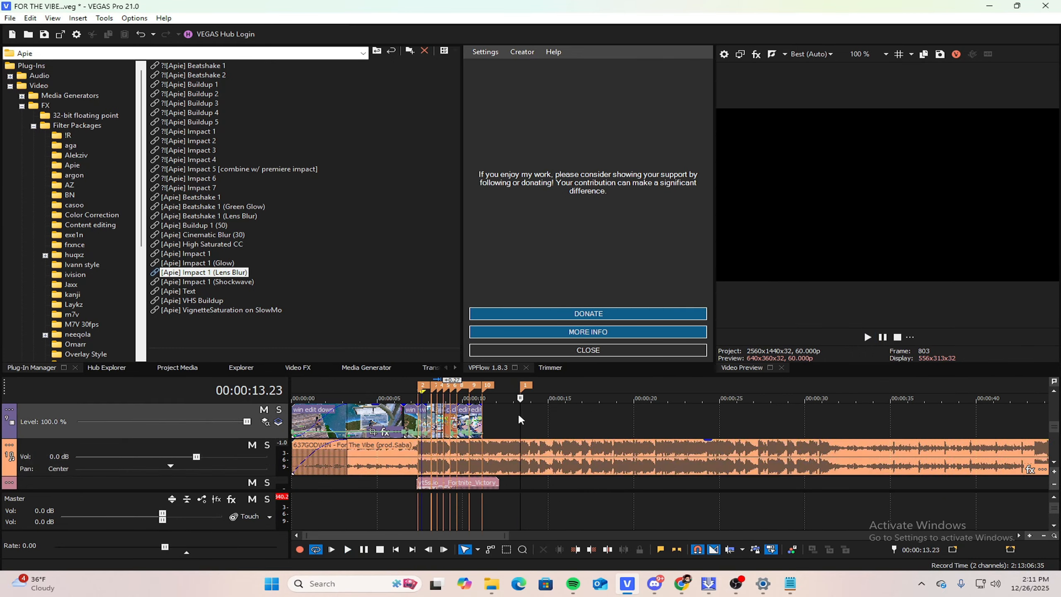
Step: Listen to the song from the marker at 00:00:13.23 to locate the following beat
key(space)
key(space)
scroll(581, 417, up, 5)
key(space)
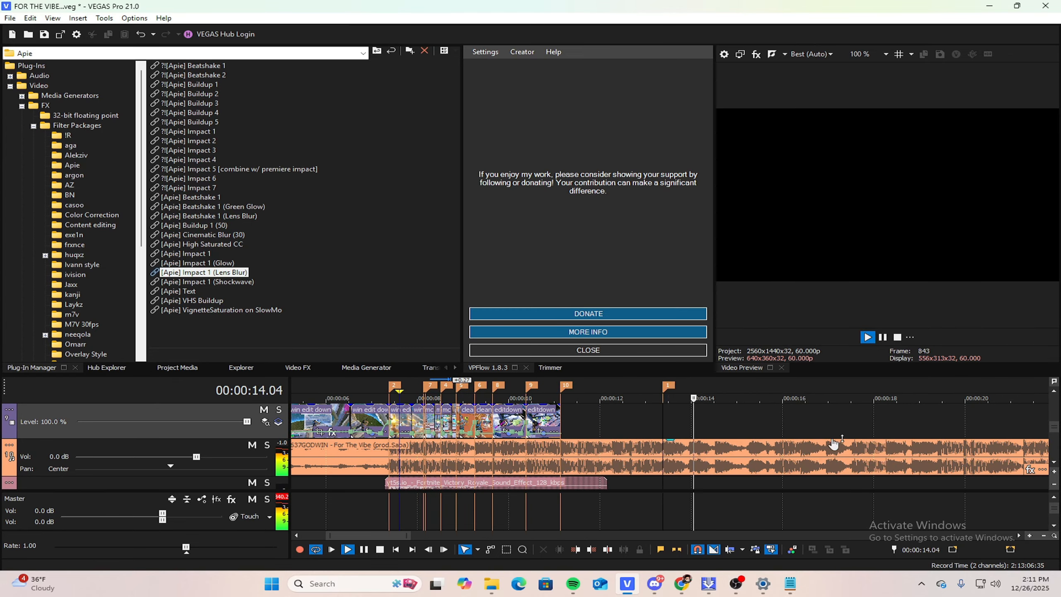
key(space)
key(space)
key(space)
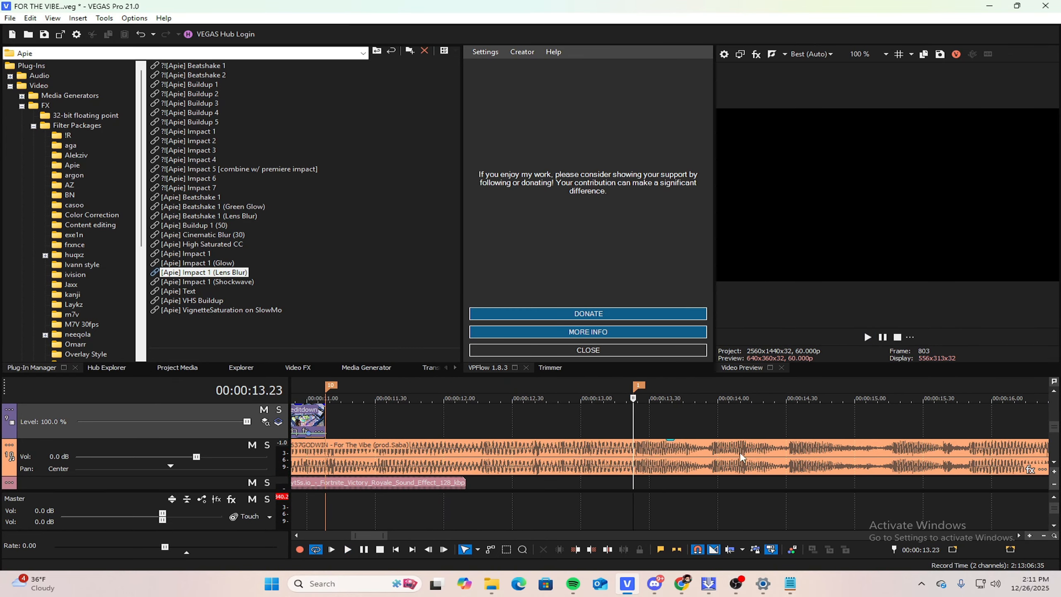
Step: Add a marker on the song's beat at 00:00:14.09 and check it against the enlarged waveform
click(737, 457)
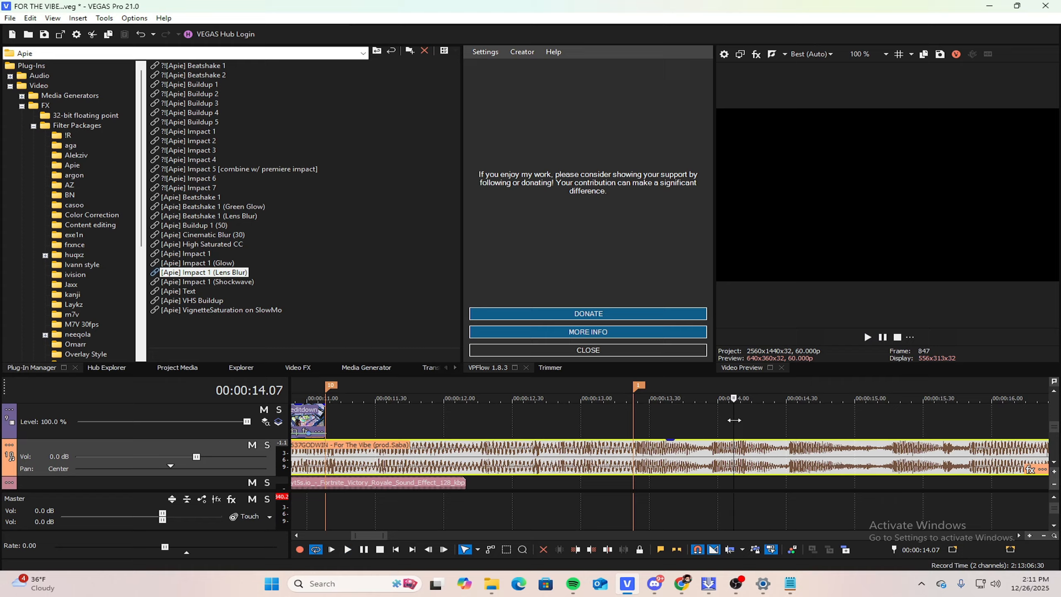
key(space)
key(space)
scroll(694, 427, down, 8)
scroll(624, 413, up, 10)
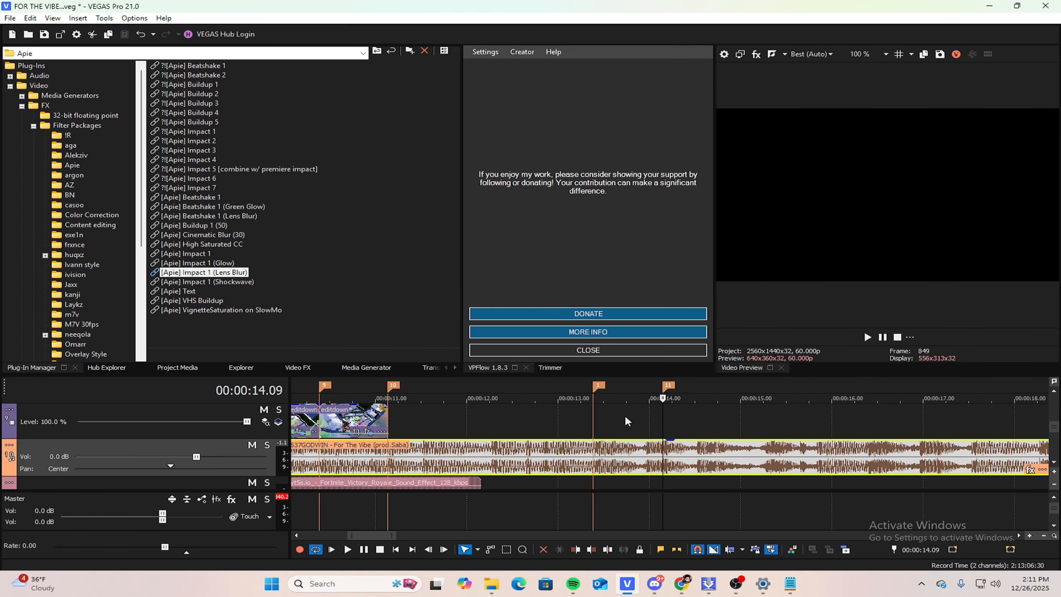
click(665, 416)
scroll(665, 419, up, 8)
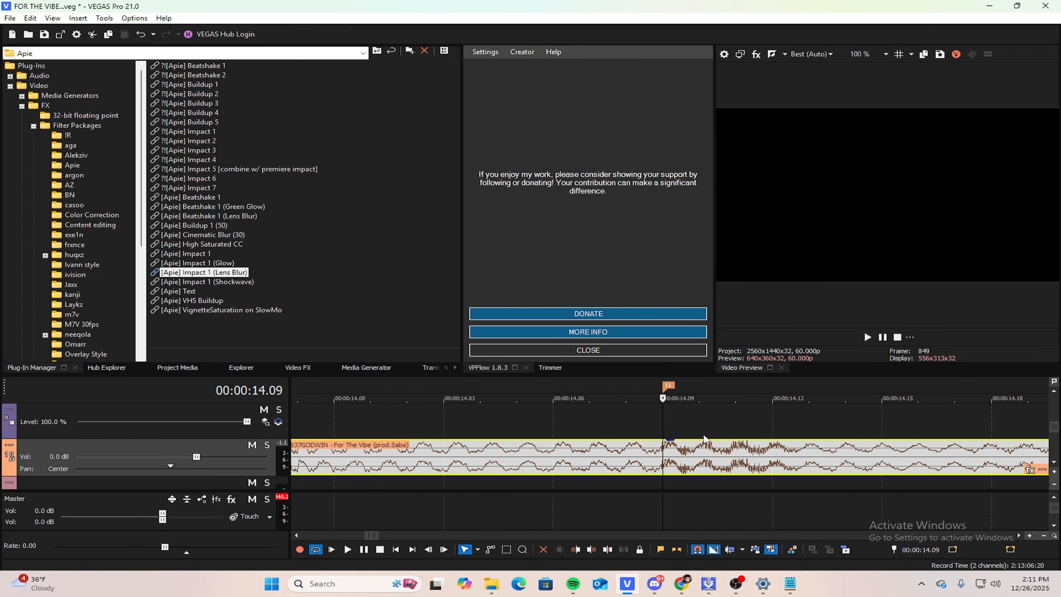
scroll(707, 446, down, 10)
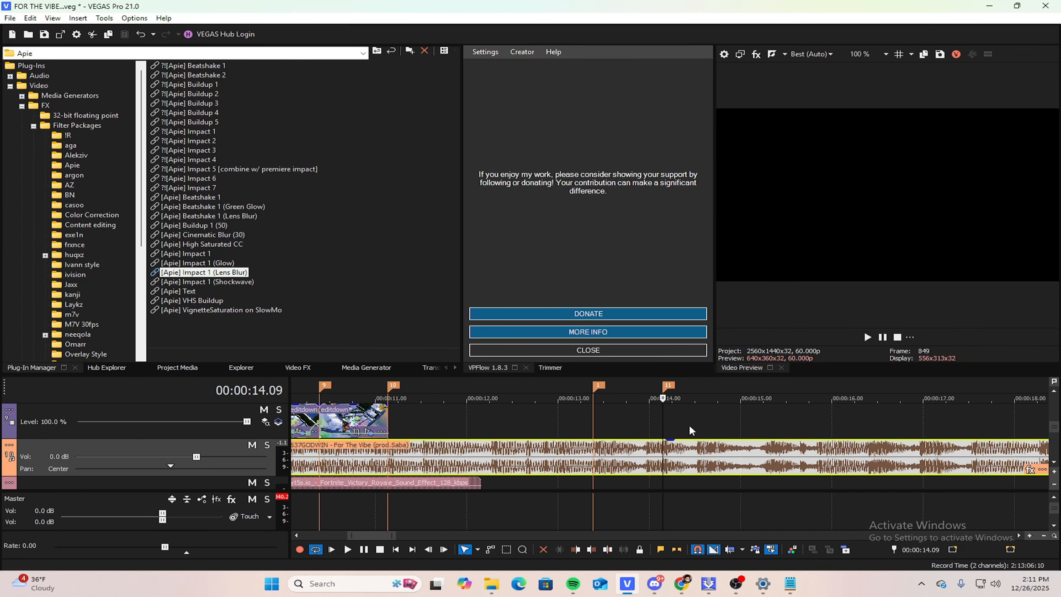
Step: Play the song onward from the marker at 00:00:14.09 to hear the following section
key(space)
scroll(671, 415, down, 2)
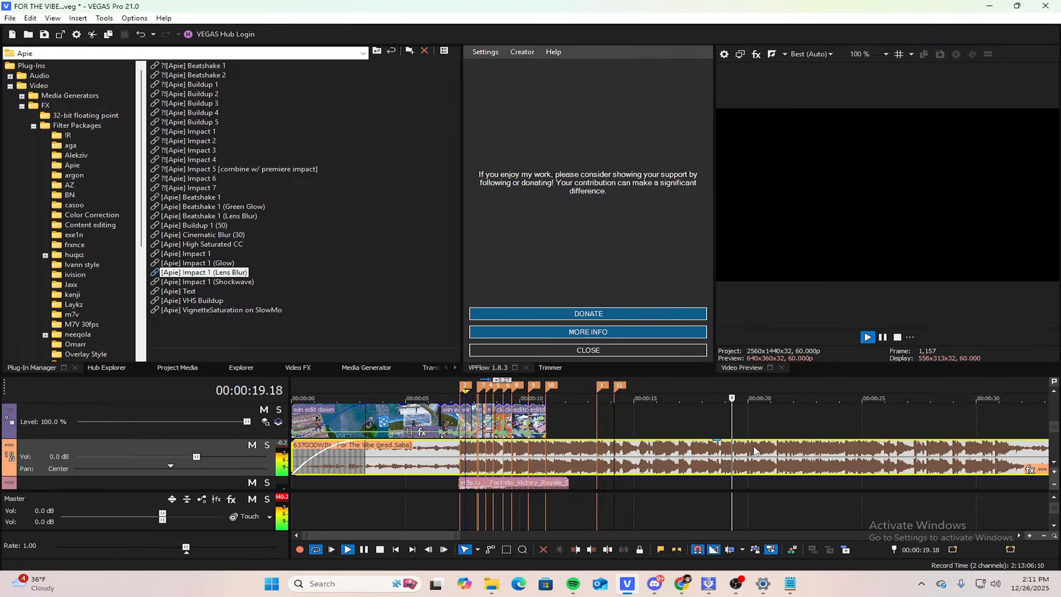
key(space)
Step: Return to the end of the last timeline clip and preview the trippleedit 142 video in Media Player
drag(614, 411, 549, 400)
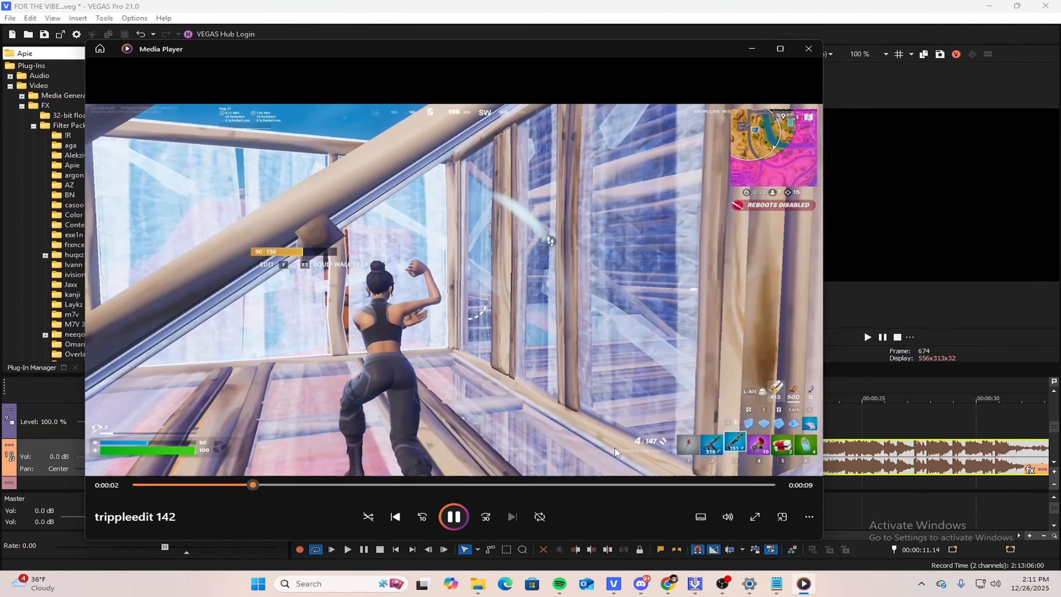
click(650, 485)
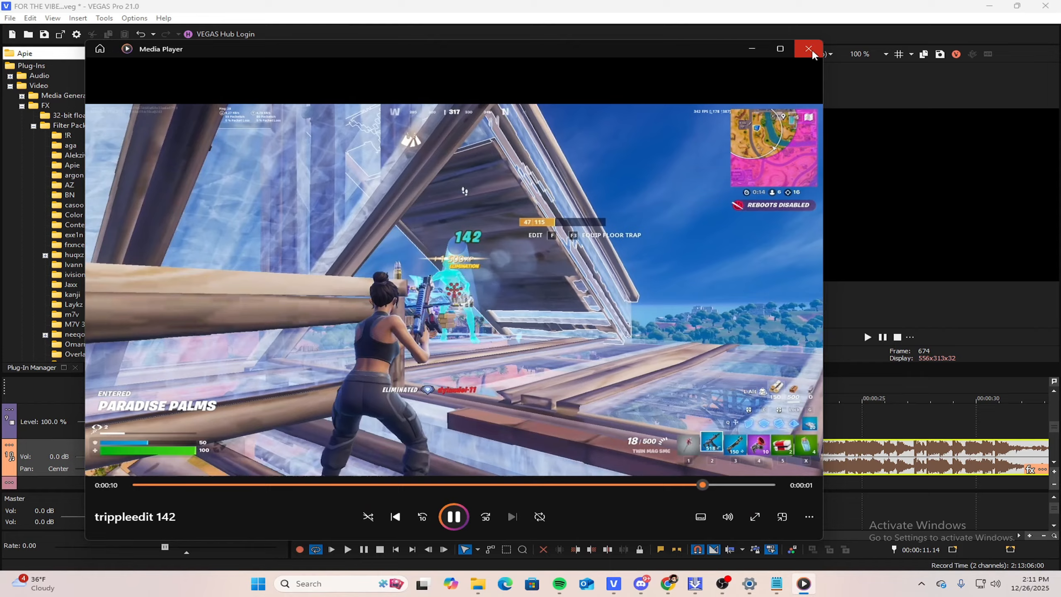
click(810, 51)
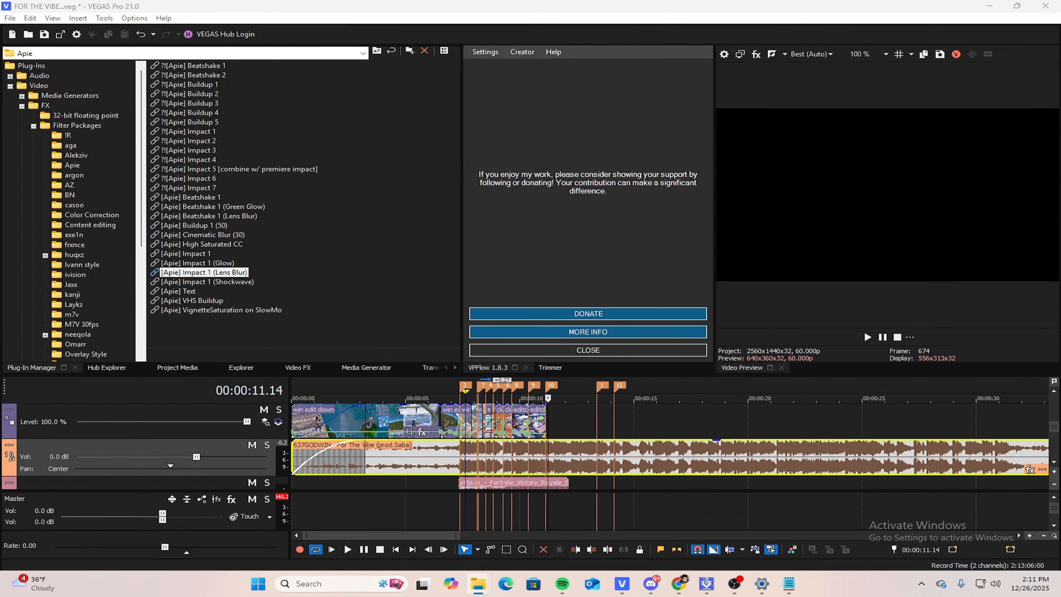
Step: Insert the trippleedit 142 clip on new tracks at 00:00:11.14 and check its frames near the new markers
drag(337, 392, 536, 400)
right_click(182, 437)
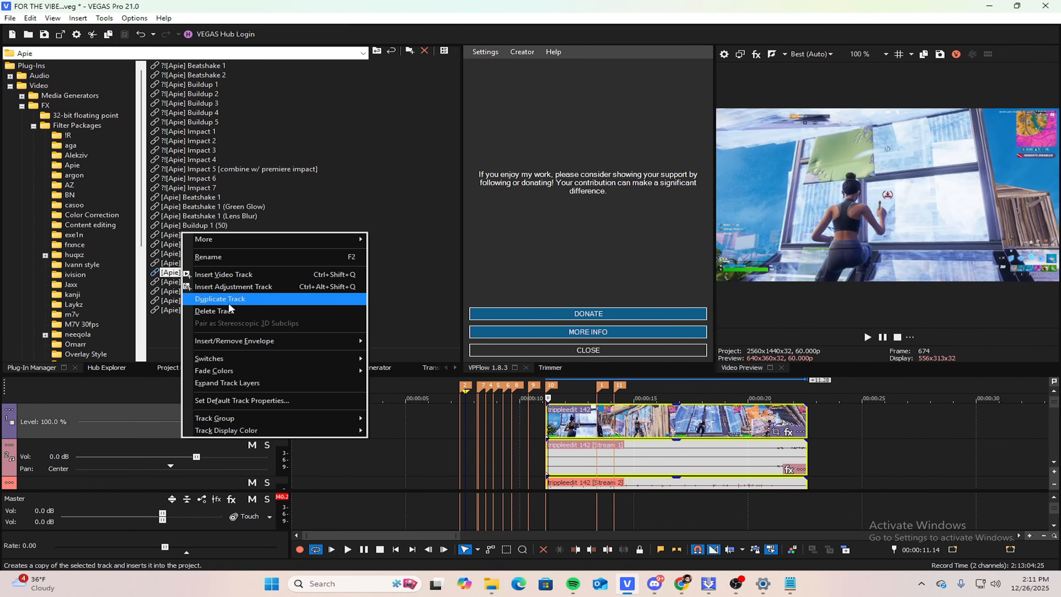
click(589, 420)
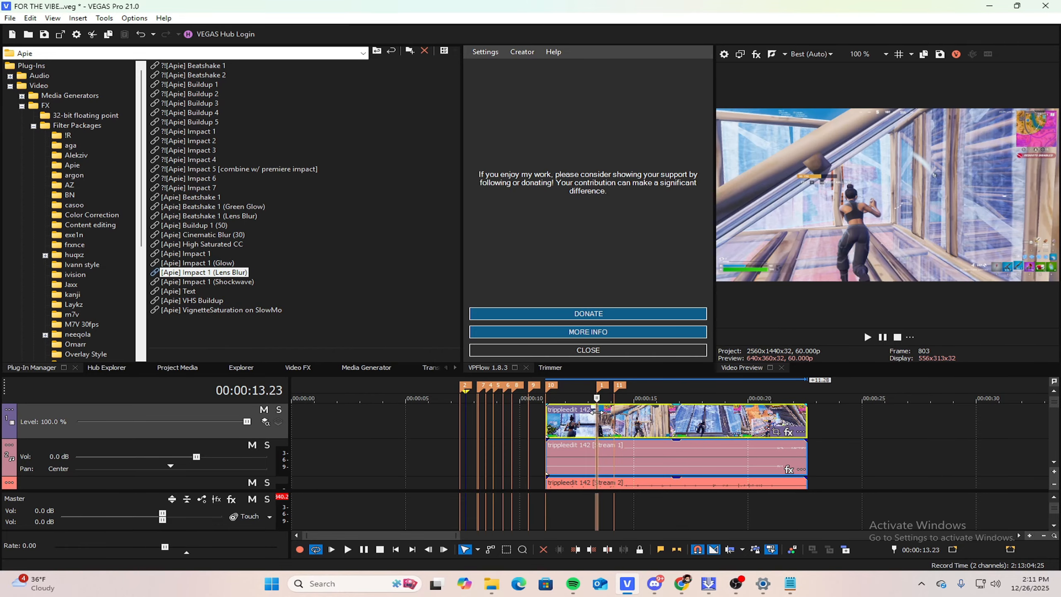
click(568, 407)
Step: Delete the two audio stream tracks of the trippleedit 142 clip
right_click(210, 448)
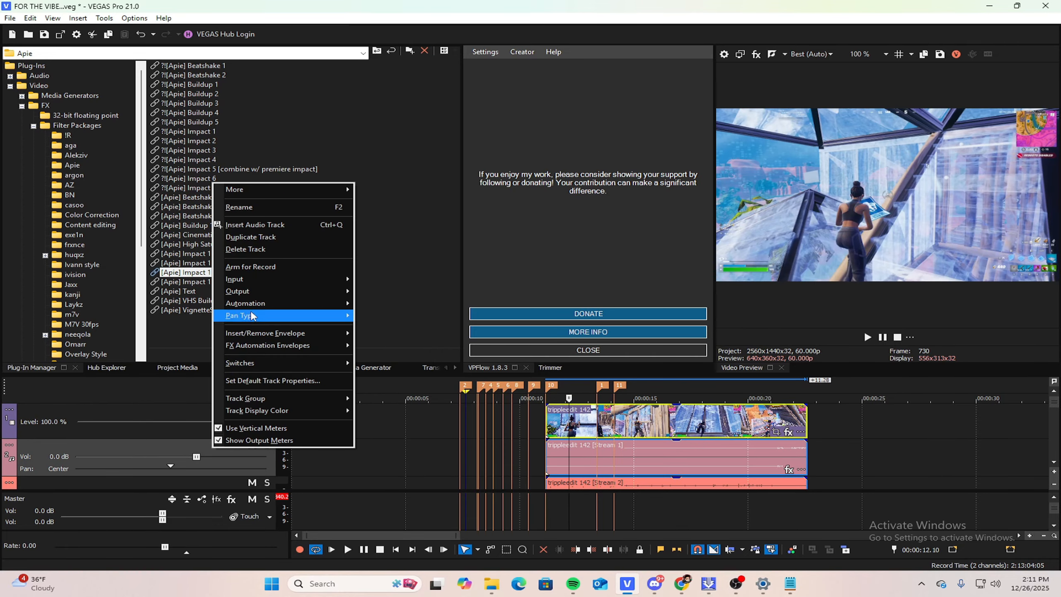
click(251, 249)
right_click(190, 450)
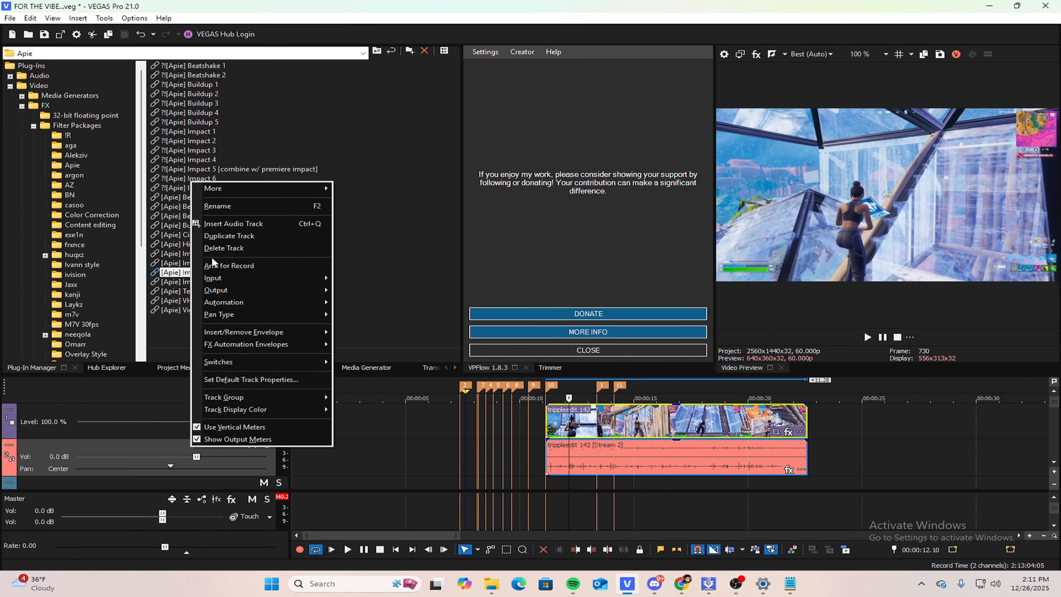
click(210, 255)
key(Delete)
Step: Undo the track deletions and the insertion of the trippleedit 142 clip
key(ctrl+z)
key(ctrl+z)
key(ctrl+z)
key(ctrl+z)
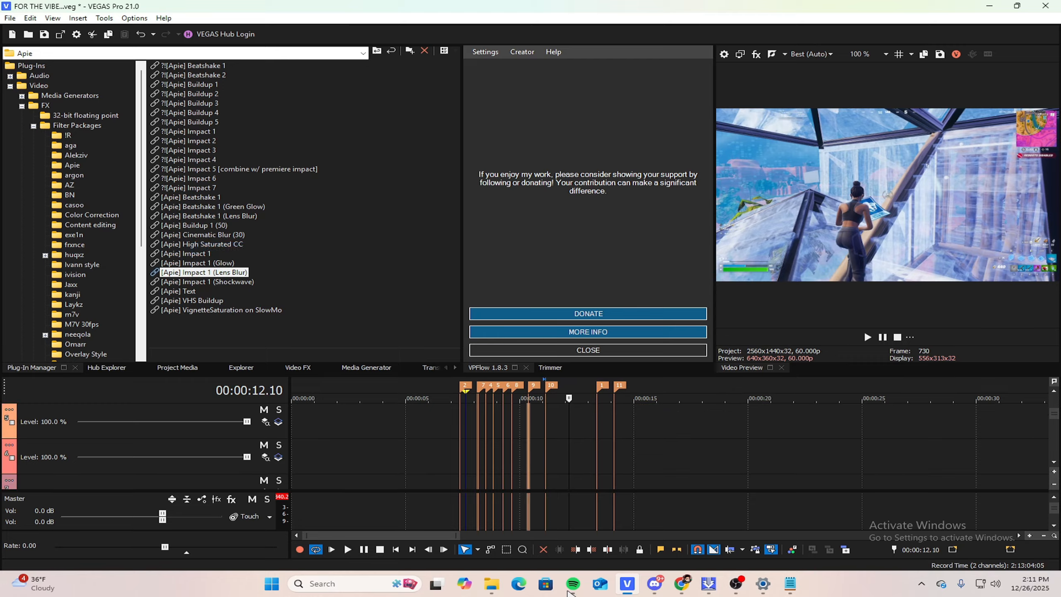
Step: Check the trippleedit 142 clip's frames around the marker at 00:00:13.23
drag(597, 437, 583, 418)
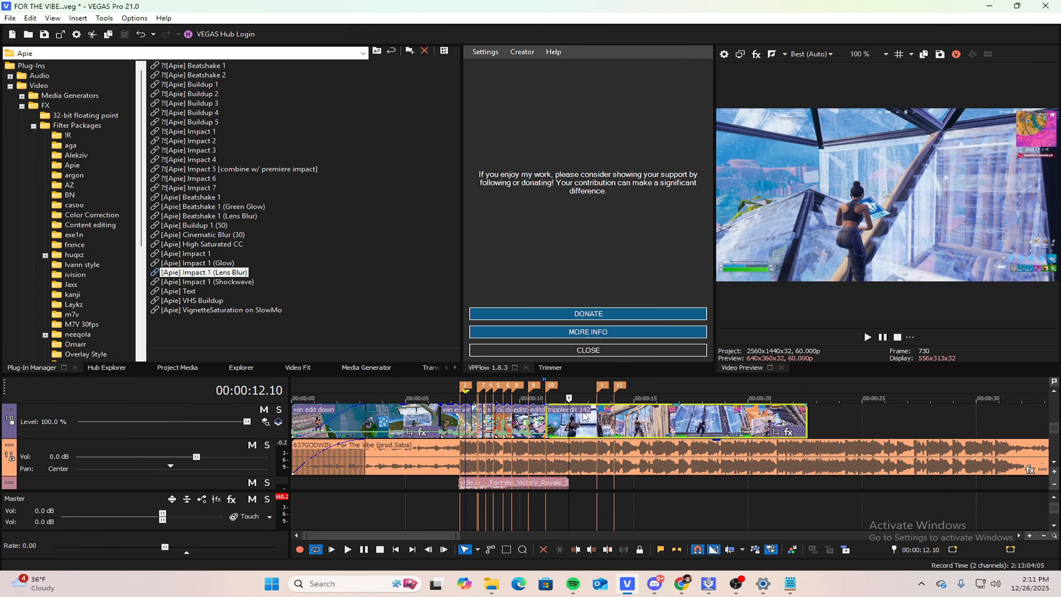
scroll(584, 414, up, 3)
click(751, 419)
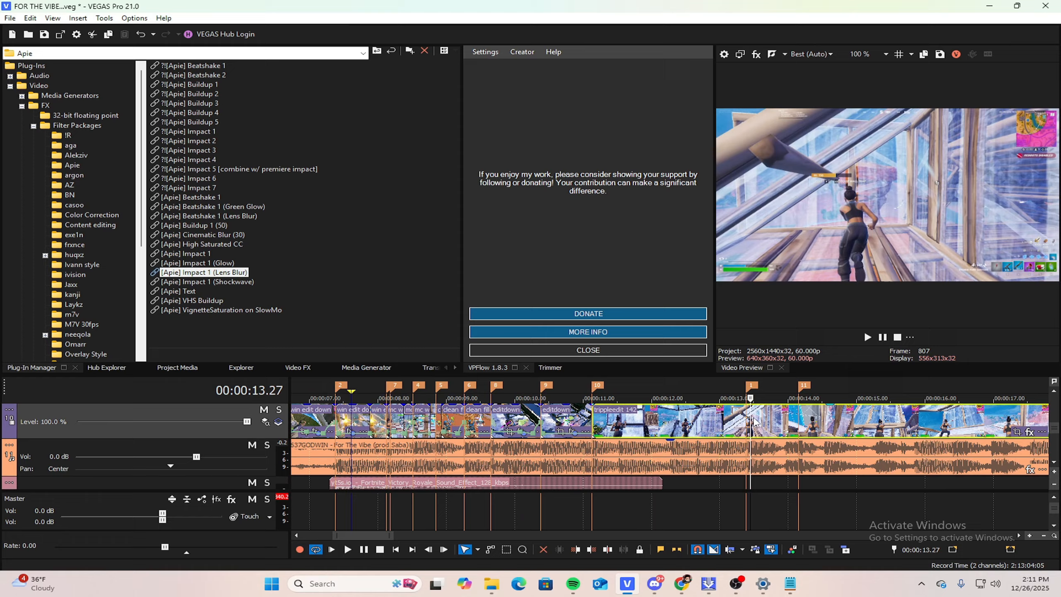
click(746, 413)
key(space)
key(space)
scroll(580, 416, down, 2)
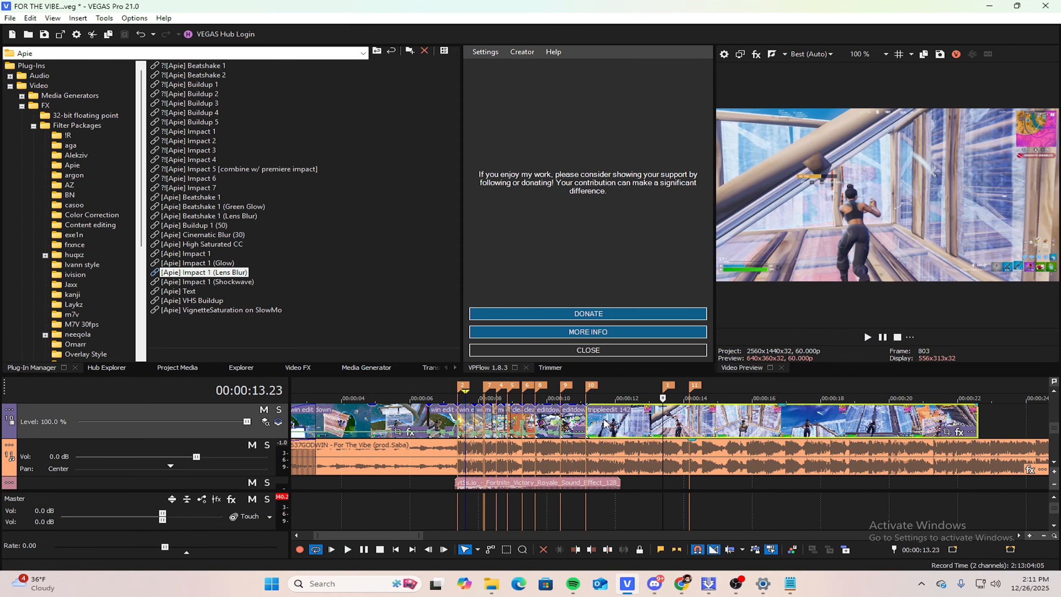
Step: Trim the trippleedit 142 clip to a short section and move it so its shot lands near the marker at 00:00:13.23
drag(588, 414, 675, 434)
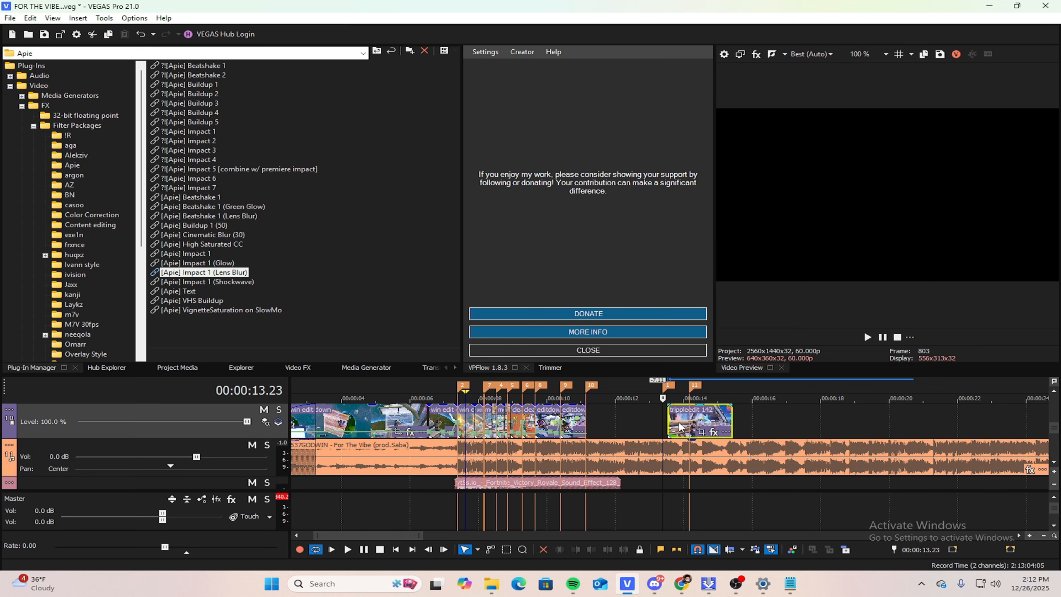
scroll(756, 425, up, 5)
drag(757, 424, 539, 420)
scroll(668, 419, up, 4)
scroll(540, 419, down, 7)
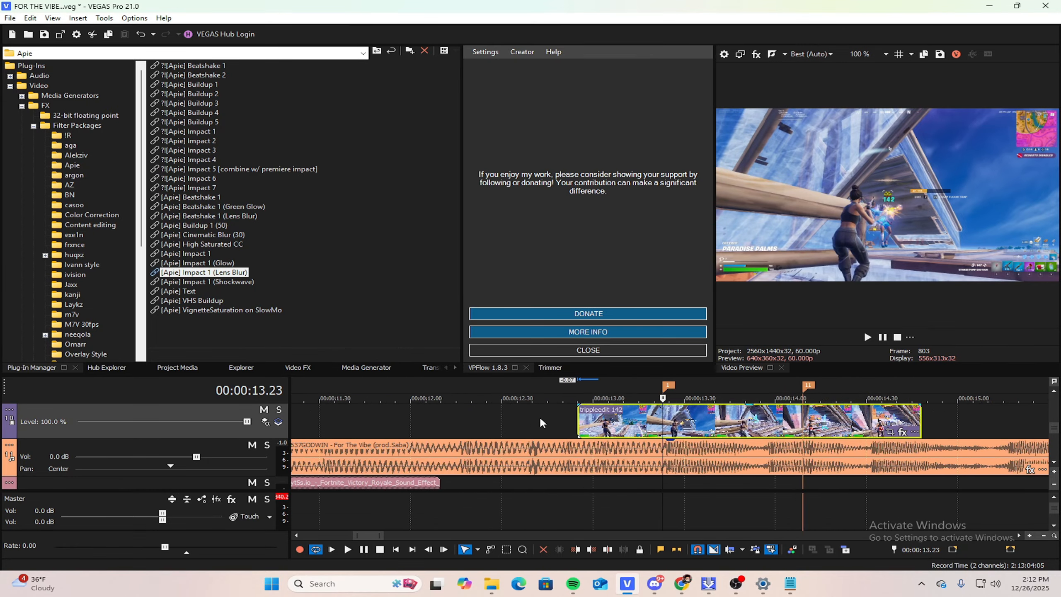
Step: Nudge the trippleedit 142 clip slightly earlier so its 142 damage hit falls exactly on the marker at 00:00:13.23
scroll(729, 446, up, 5)
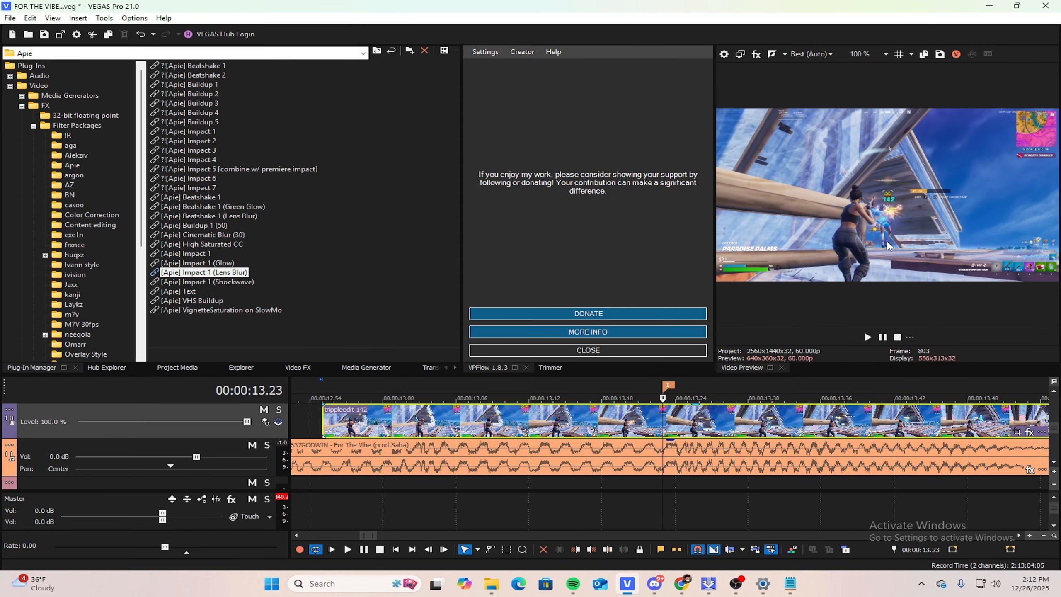
drag(687, 429, 686, 426)
drag(706, 414, 690, 410)
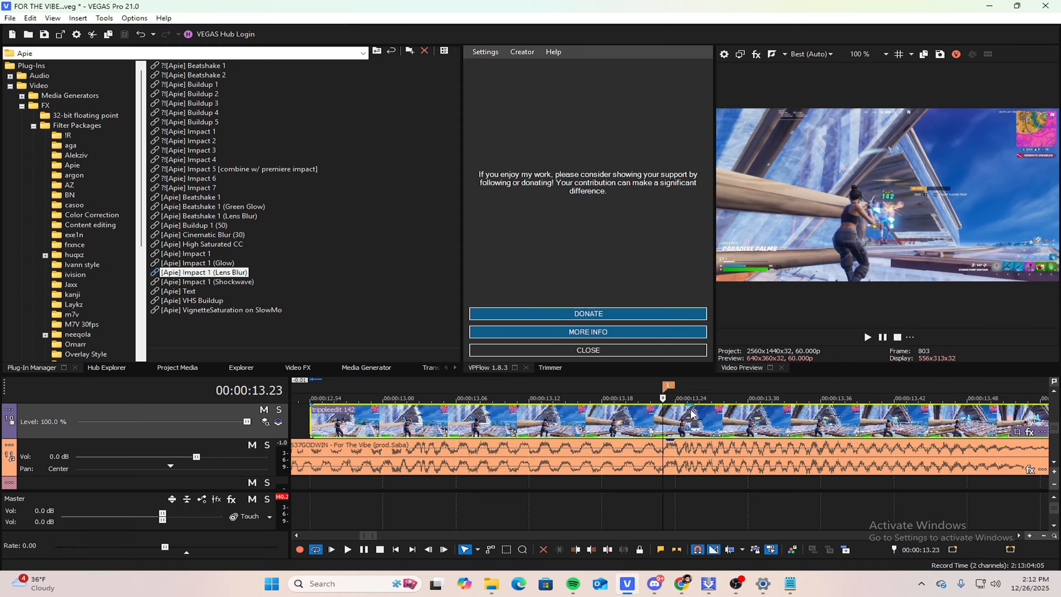
scroll(627, 427, down, 6)
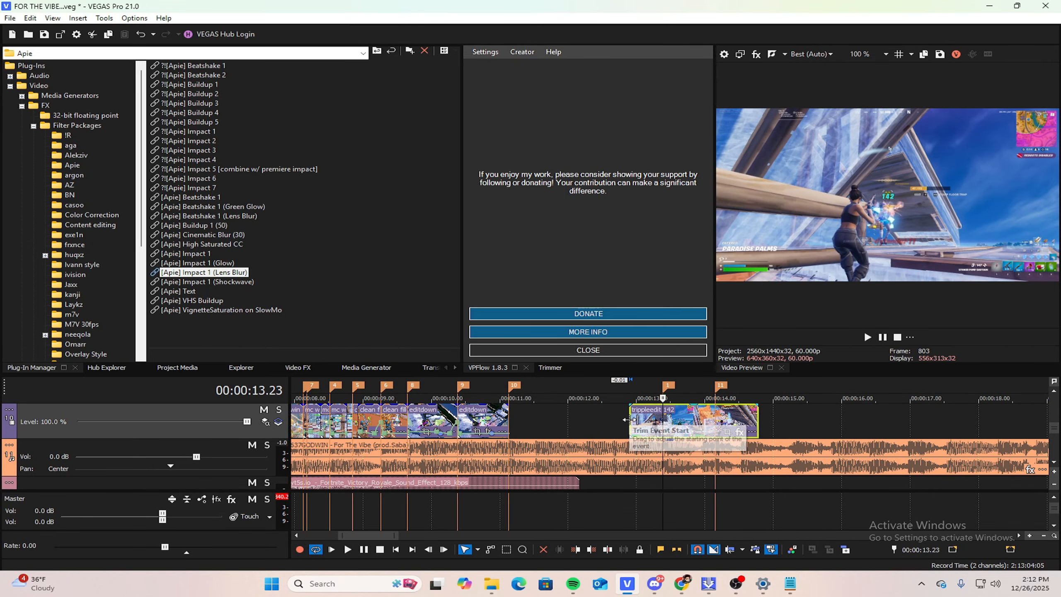
scroll(686, 422, up, 4)
drag(701, 423, 694, 423)
scroll(526, 427, down, 1)
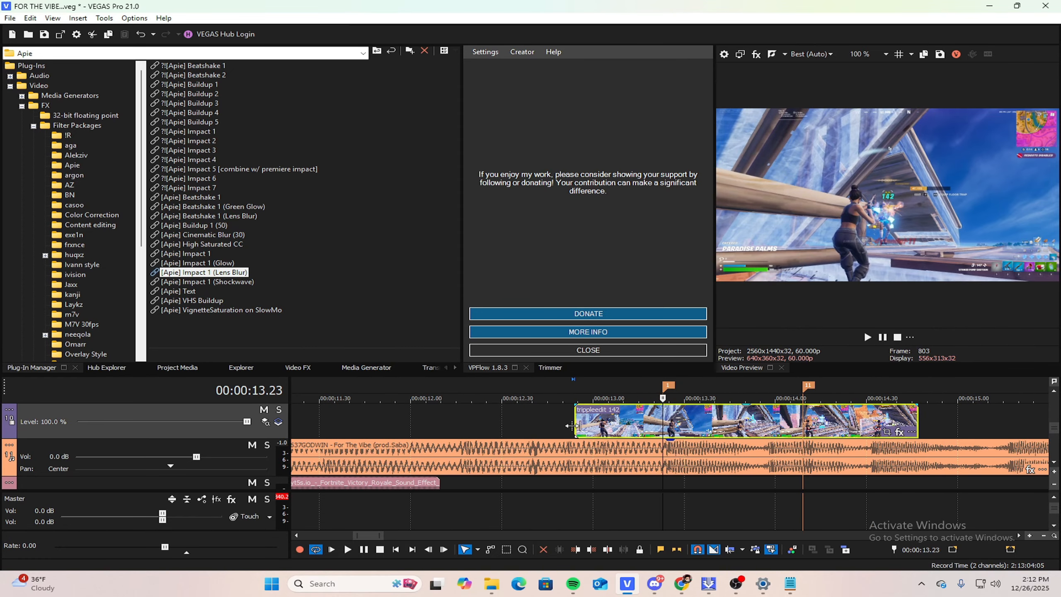
Step: Extend the trippleedit 142 clip's start back to marker 10 against the preceding clip and play the section through the hit
mouse_move(575, 426)
mouse_down()
mouse_move(293, 440)
mouse_move(408, 436)
mouse_up()
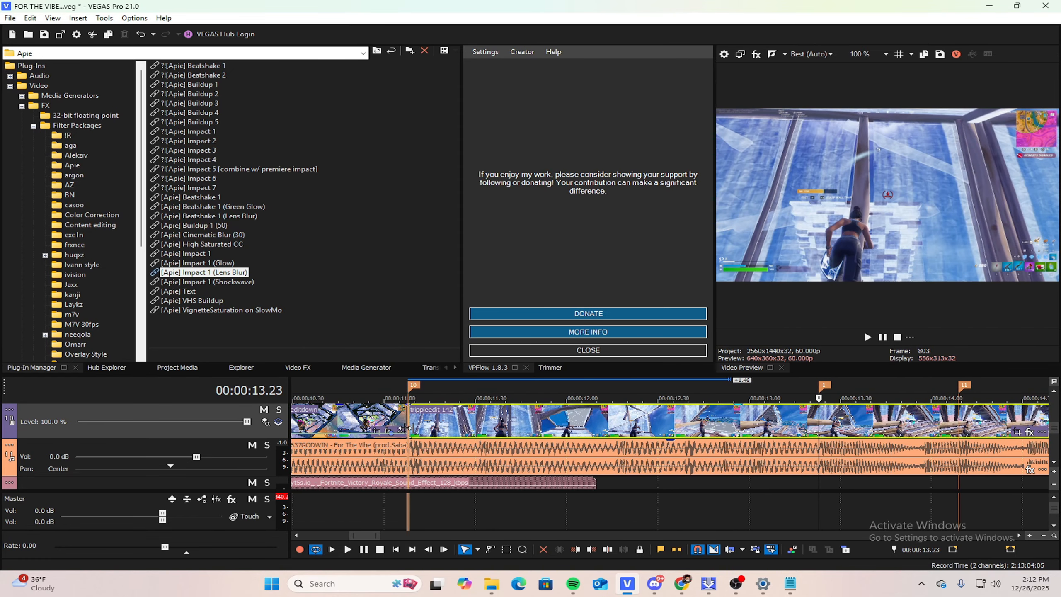
click(406, 419)
key(space)
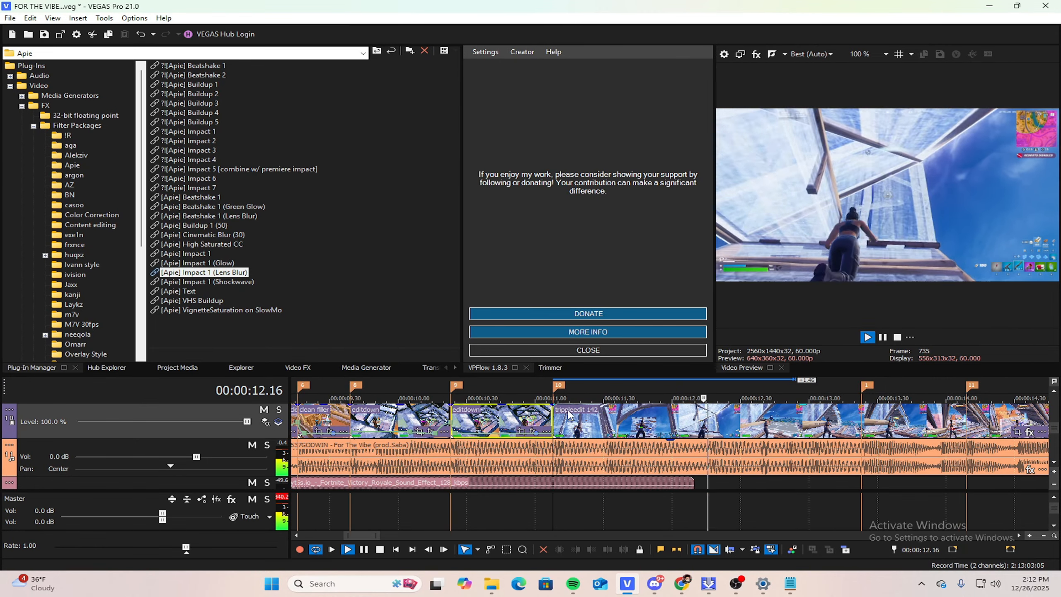
key(space)
key(space)
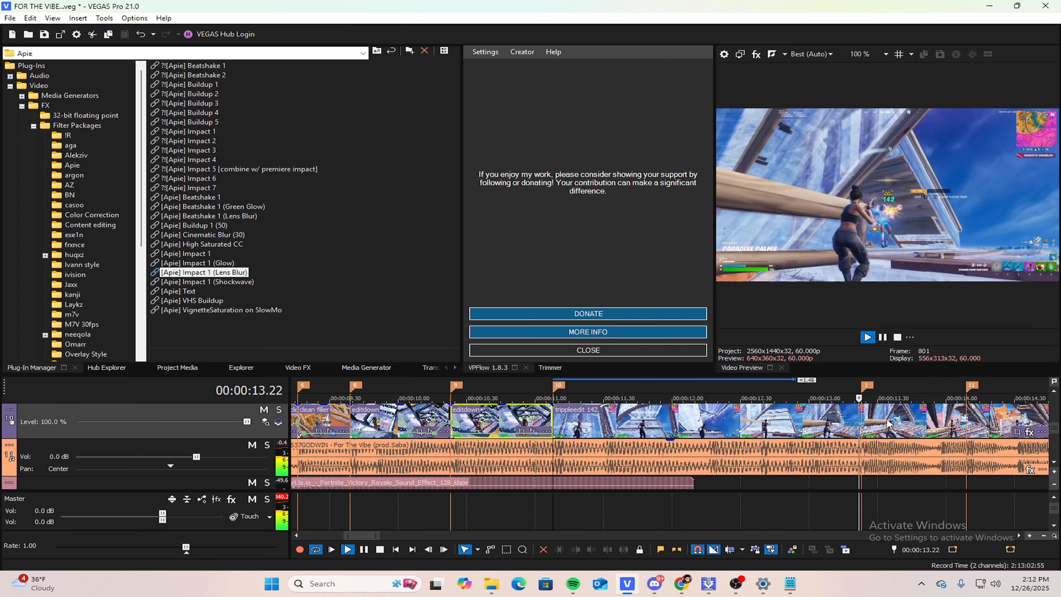
click(864, 420)
key(space)
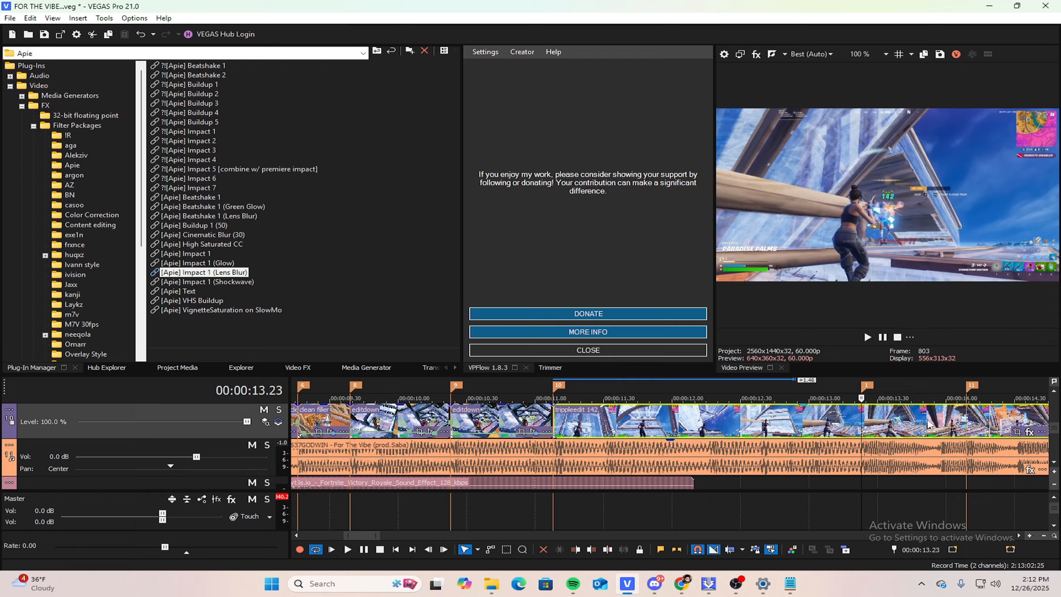
Step: Trim the trippleedit 142 clip's end at marker 11, at 00:00:14.09
click(967, 419)
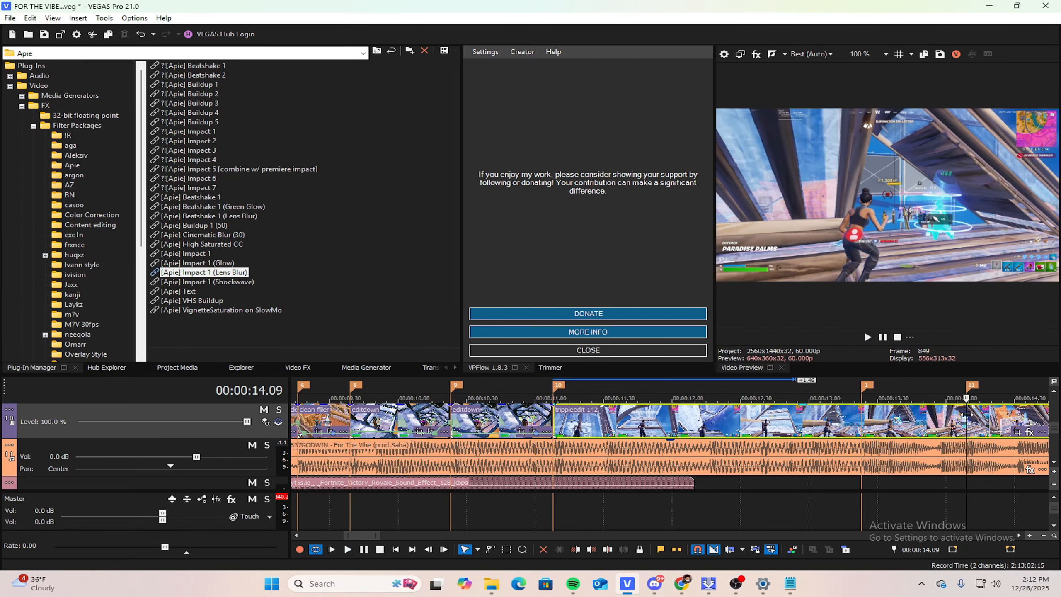
right_click(971, 416)
click(922, 276)
Step: Insert a velocity envelope on the trippleedit 142 clip and add an envelope point at the 00:00:13.23 marker
click(865, 428)
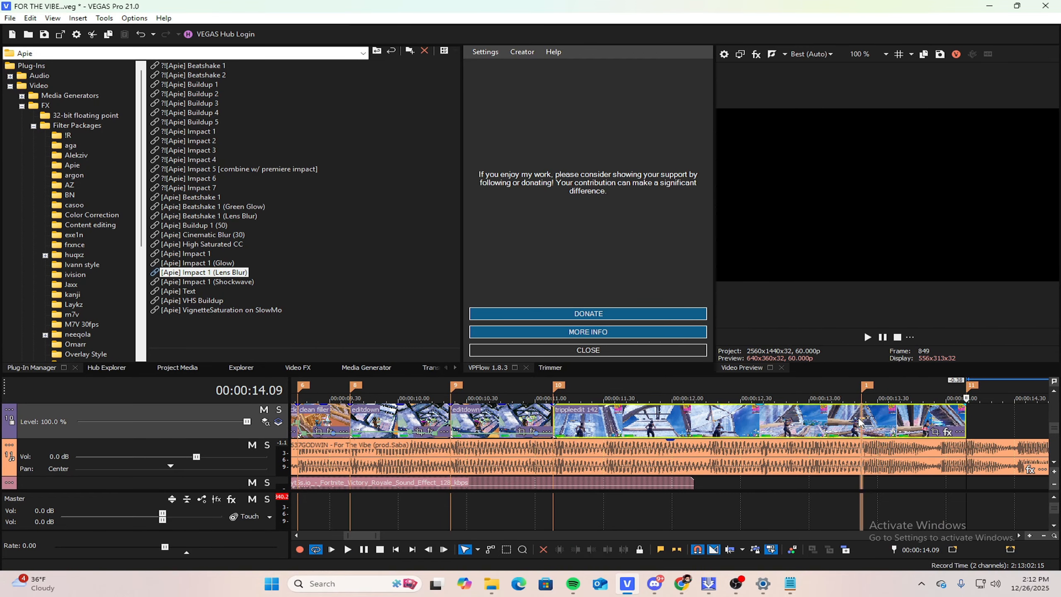
scroll(863, 429, up, 4)
right_click(863, 427)
mouse_move(1003, 459)
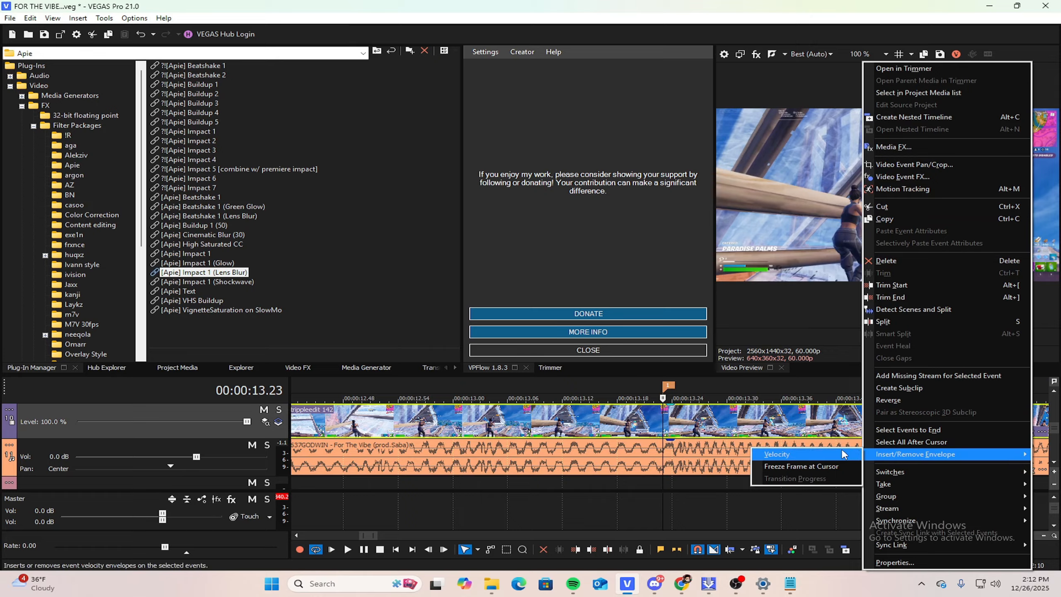
click(786, 455)
scroll(704, 431, up, 2)
right_click(663, 433)
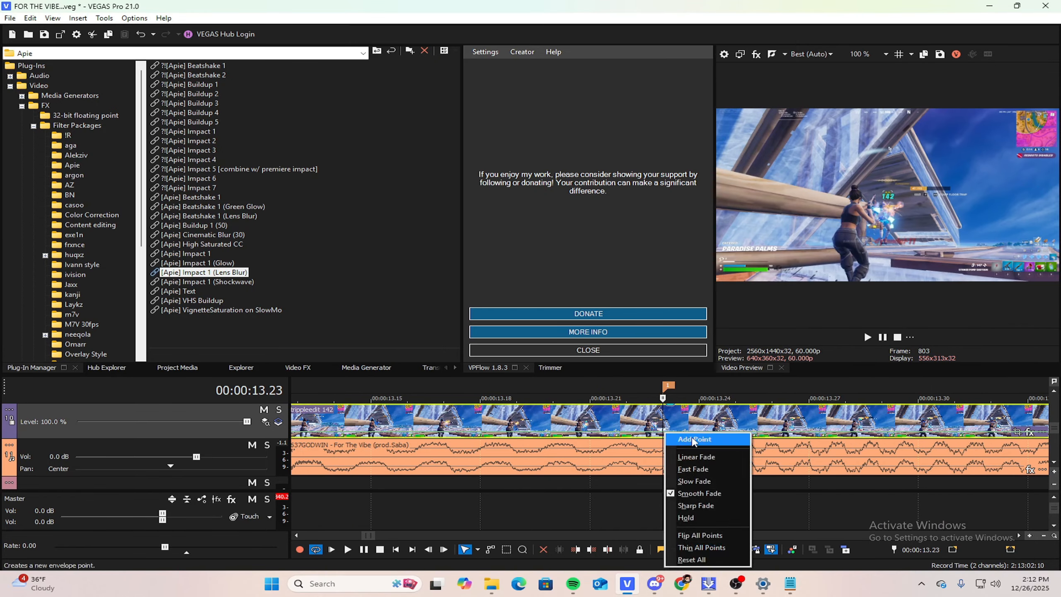
click(692, 439)
Step: Set the velocity point at 00:00:13.23 to Normal Velocity
scroll(688, 429, up, 4)
right_click(670, 436)
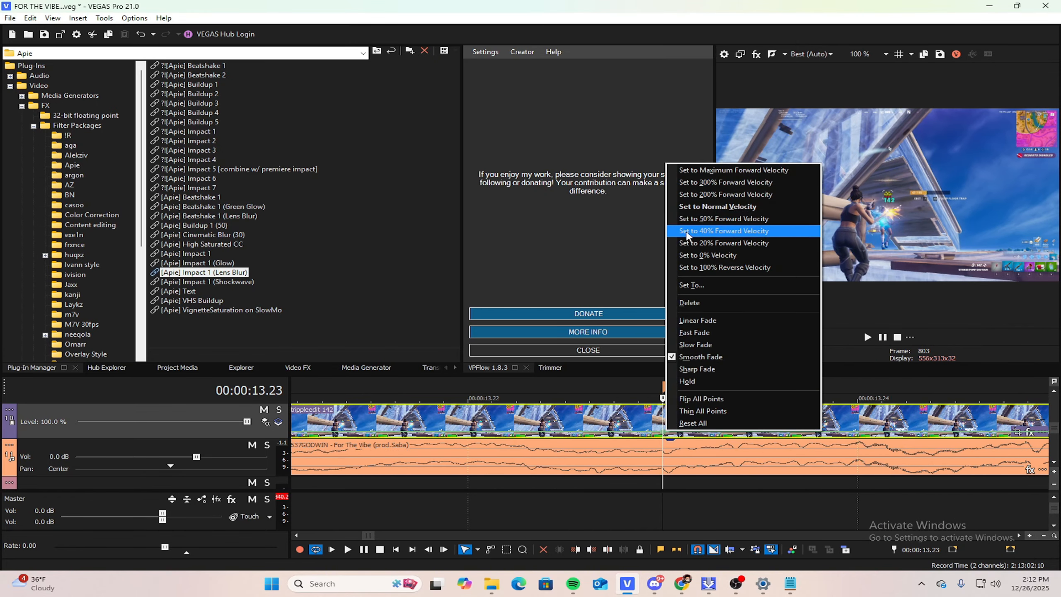
click(710, 209)
scroll(731, 457, down, 3)
scroll(731, 458, down, 8)
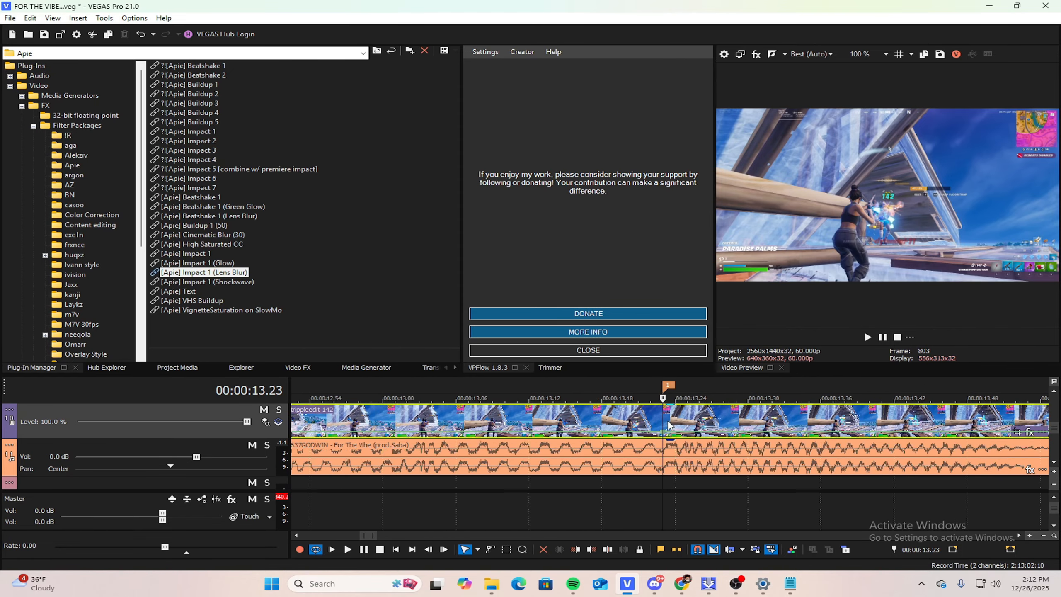
Step: Add velocity points on the trippleedit 142 clip at 00:00:13.16 and 00:00:13.00, ahead of the hit
drag(659, 415, 642, 409)
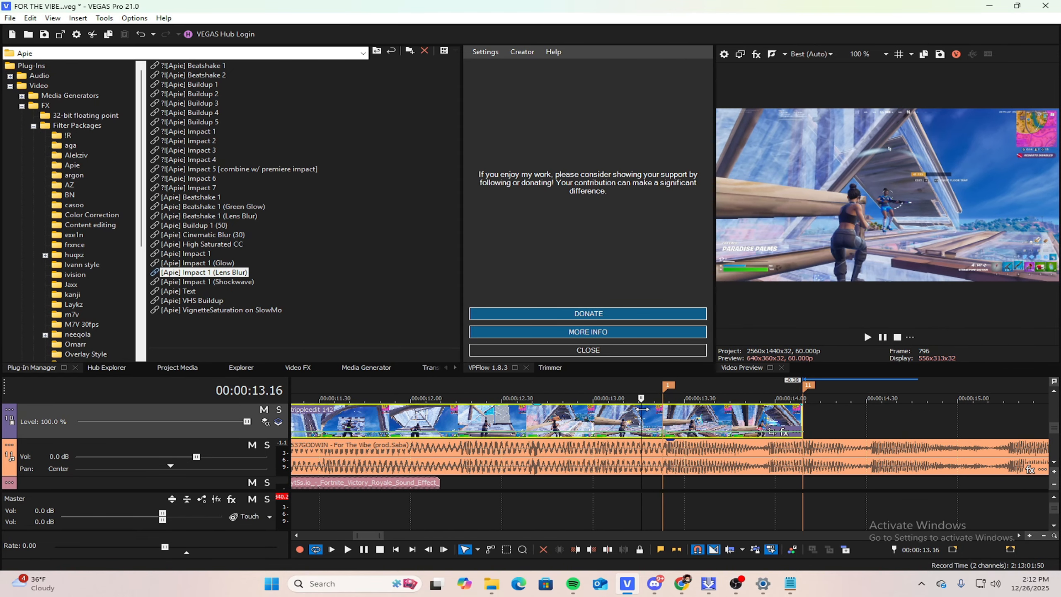
scroll(667, 427, up, 5)
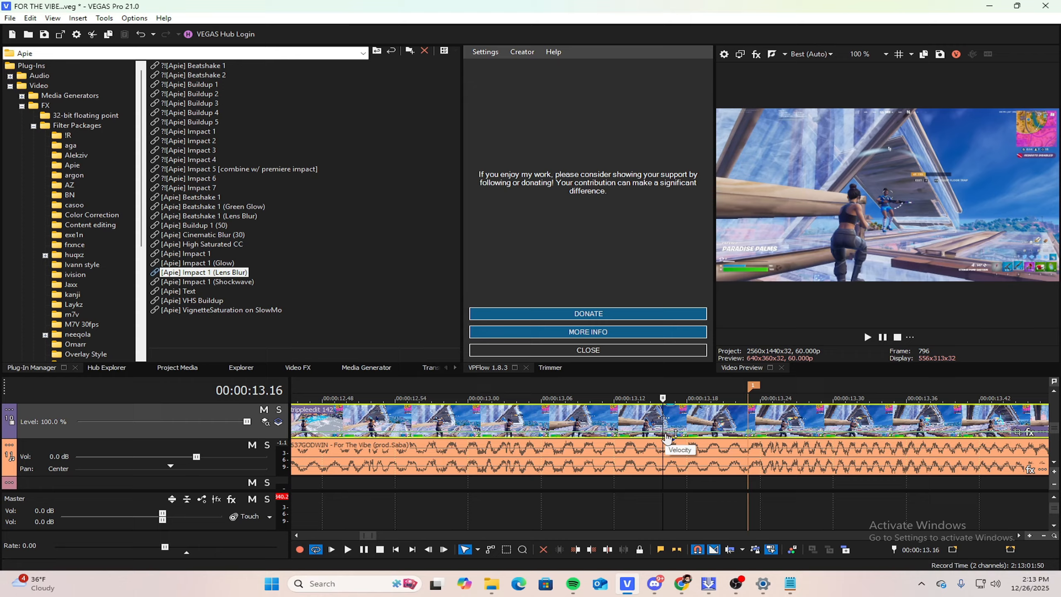
right_click(664, 432)
click(691, 440)
drag(663, 398, 471, 392)
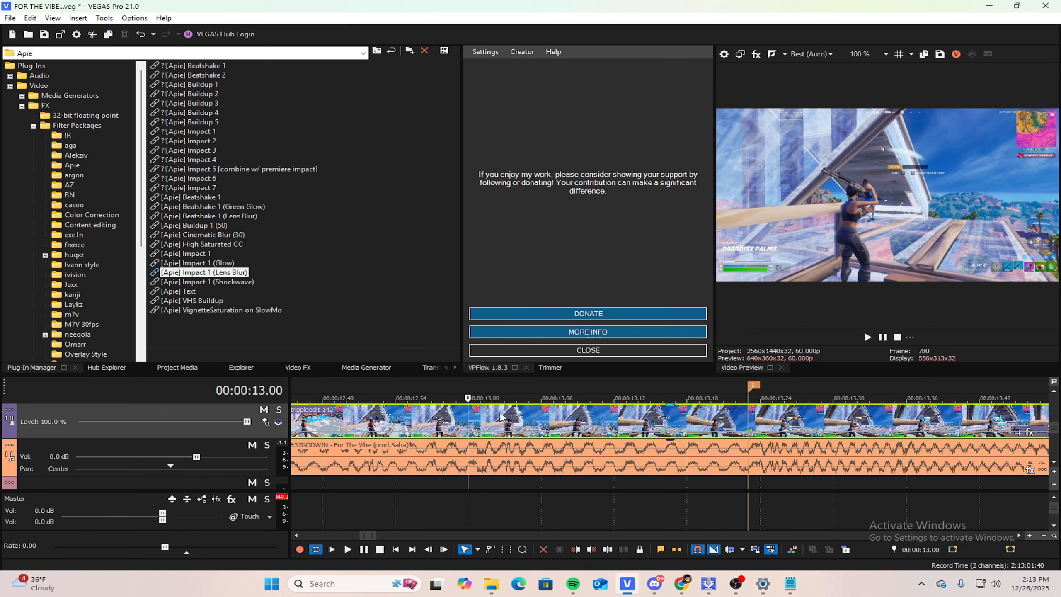
right_click(471, 437)
click(485, 438)
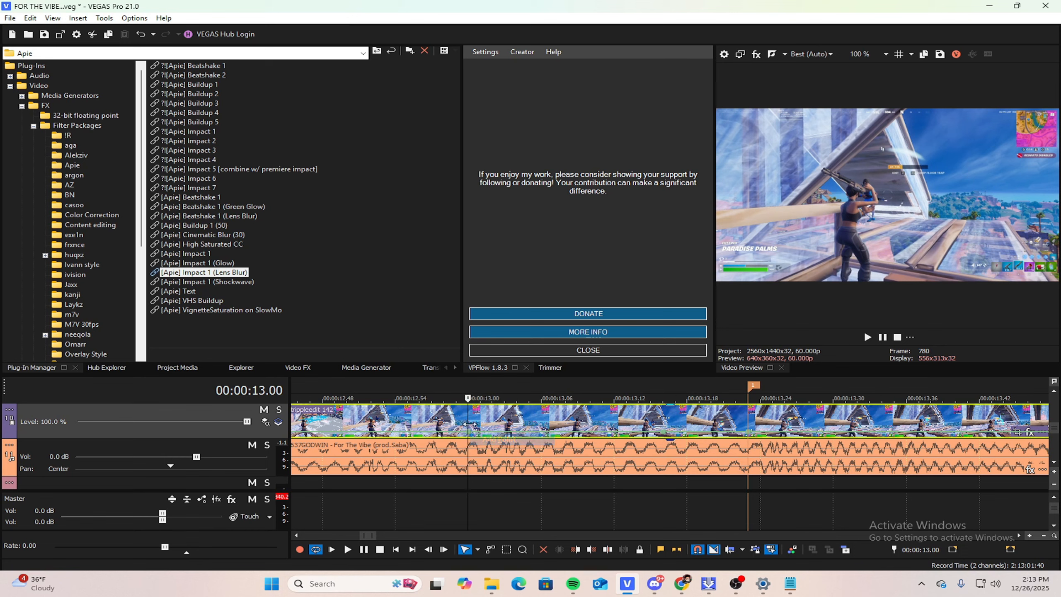
Step: Set the velocity point at 00:00:13.16 to 50% Forward Velocity and apply Fast Fade to the segment leading to the hit marker
drag(471, 420, 667, 409)
right_click(660, 437)
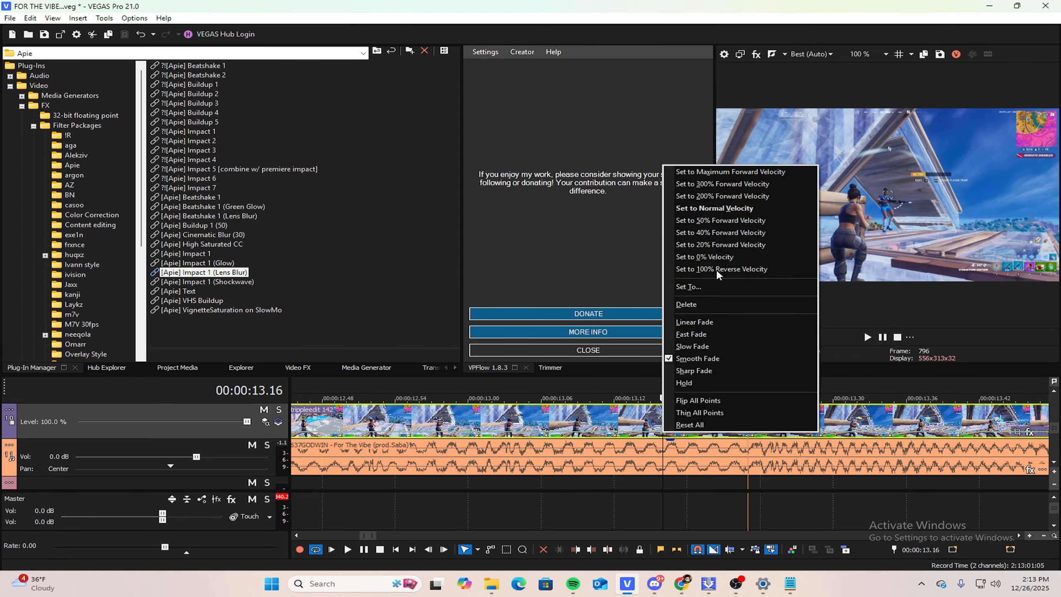
click(720, 220)
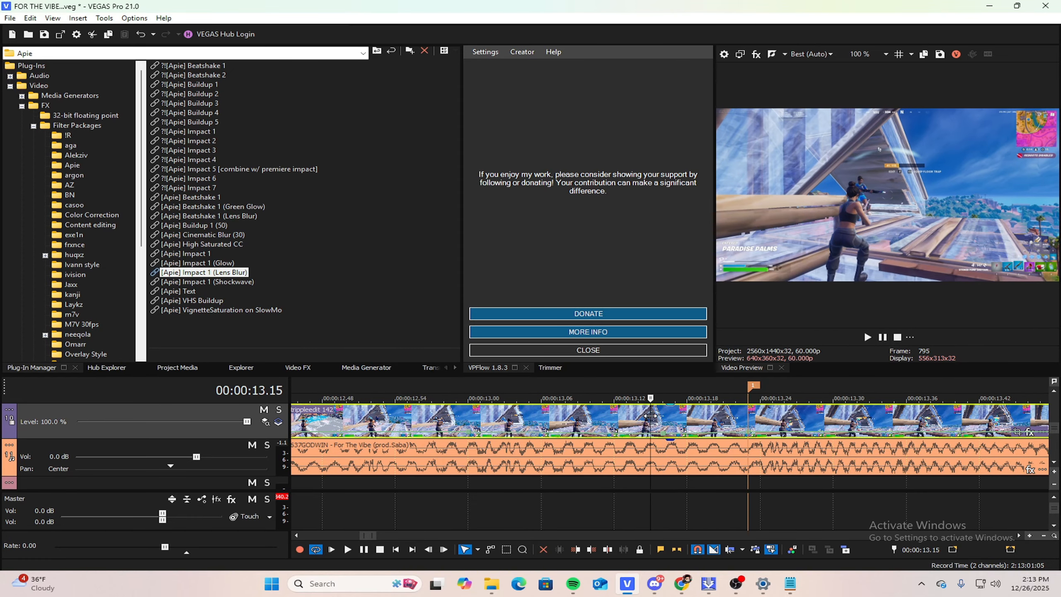
right_click(719, 439)
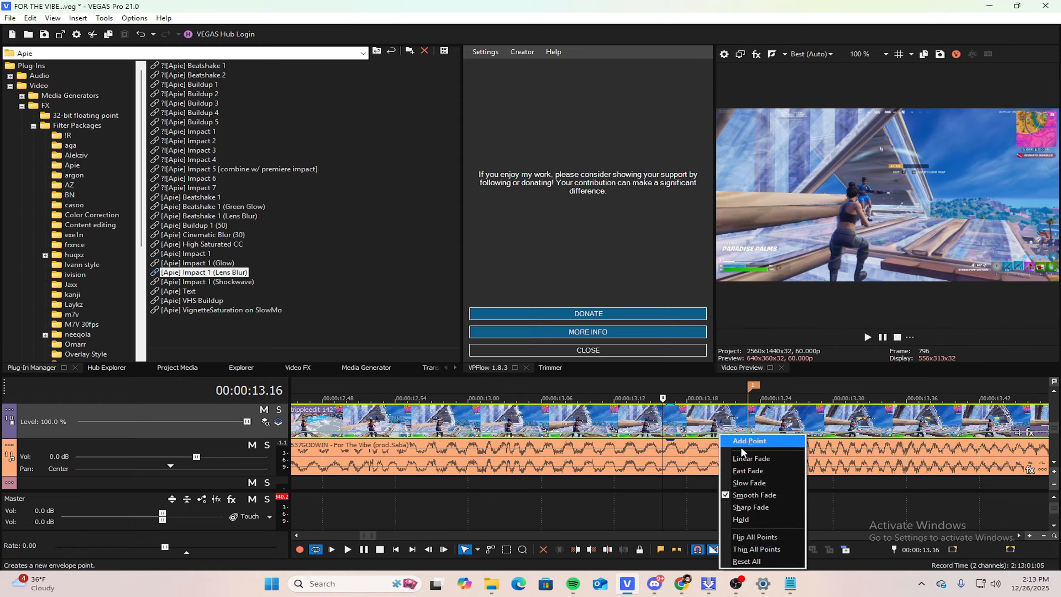
click(736, 470)
click(699, 438)
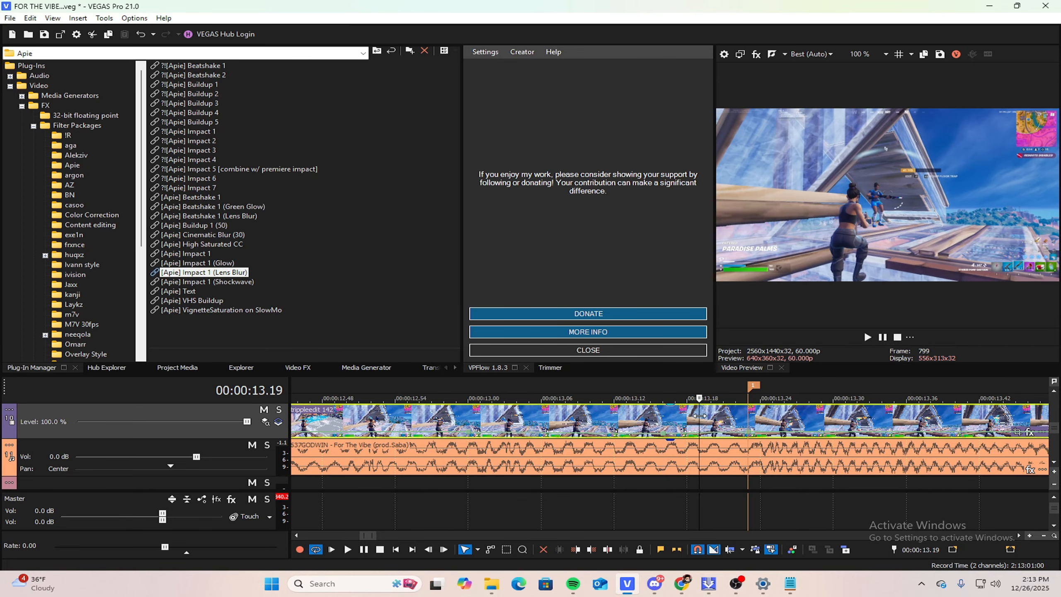
Step: Raise the velocity point at the 00:00:13.23 marker to a custom faster velocity
click(747, 428)
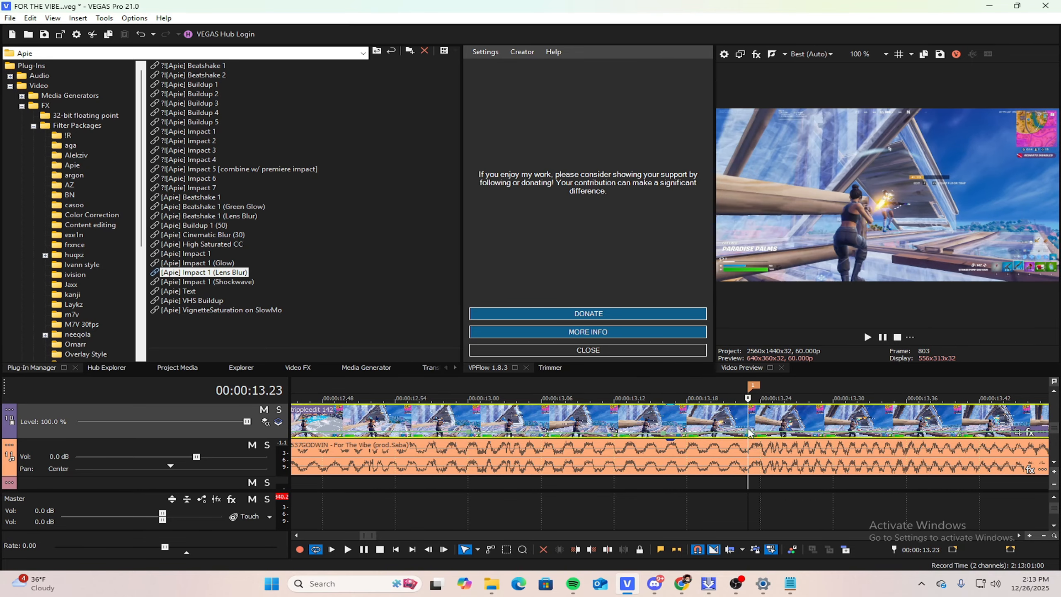
right_click(748, 429)
click(769, 288)
key(Return)
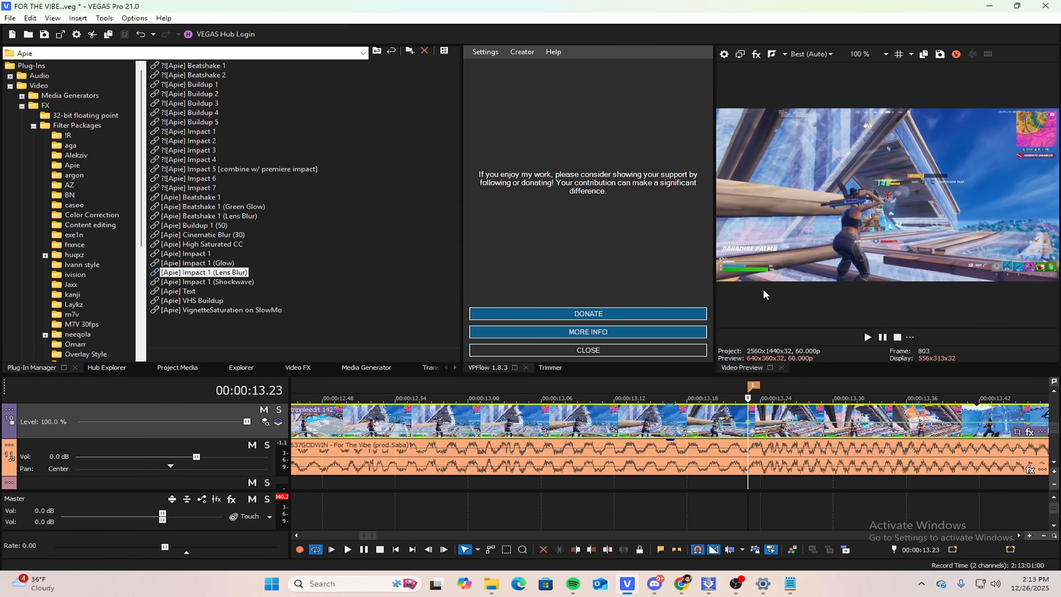
Step: Add a velocity point at 00:00:13.26, just after the hit marker, and check the frames between them
click(785, 427)
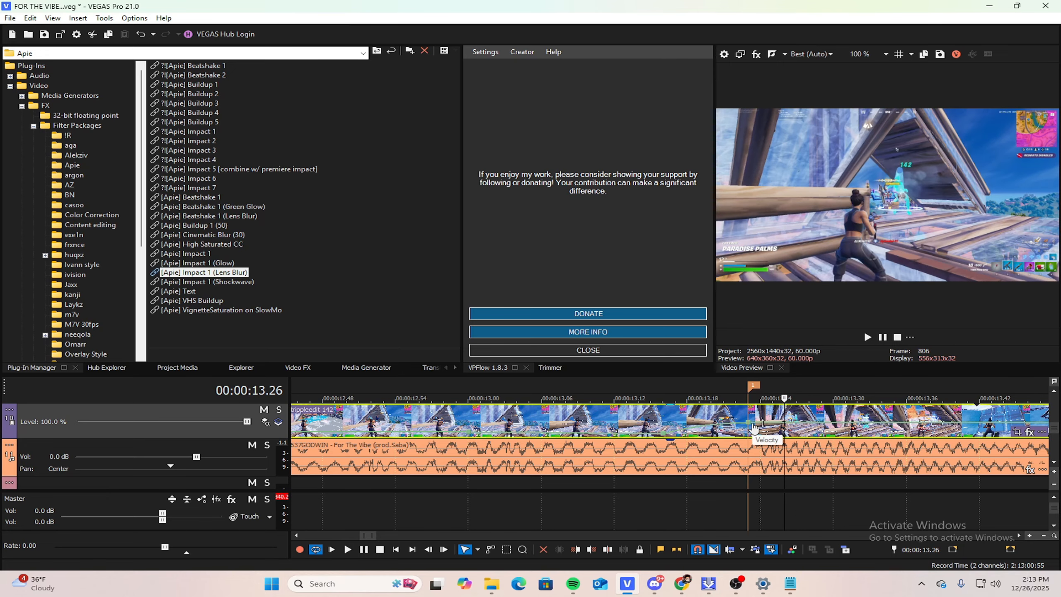
right_click(787, 423)
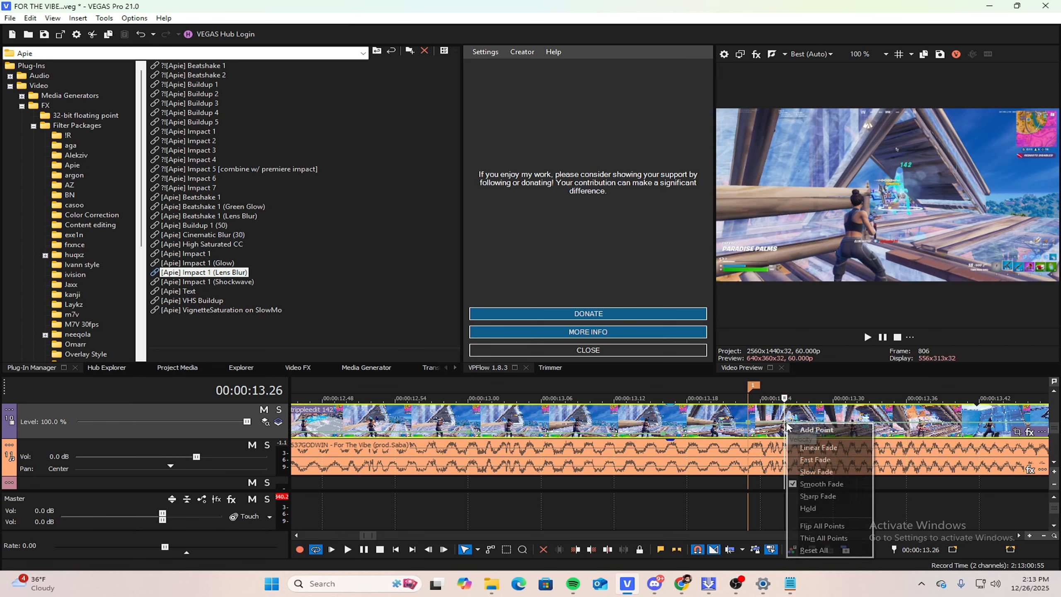
click(812, 432)
click(749, 418)
key(Right)
key(Right)
key(Right)
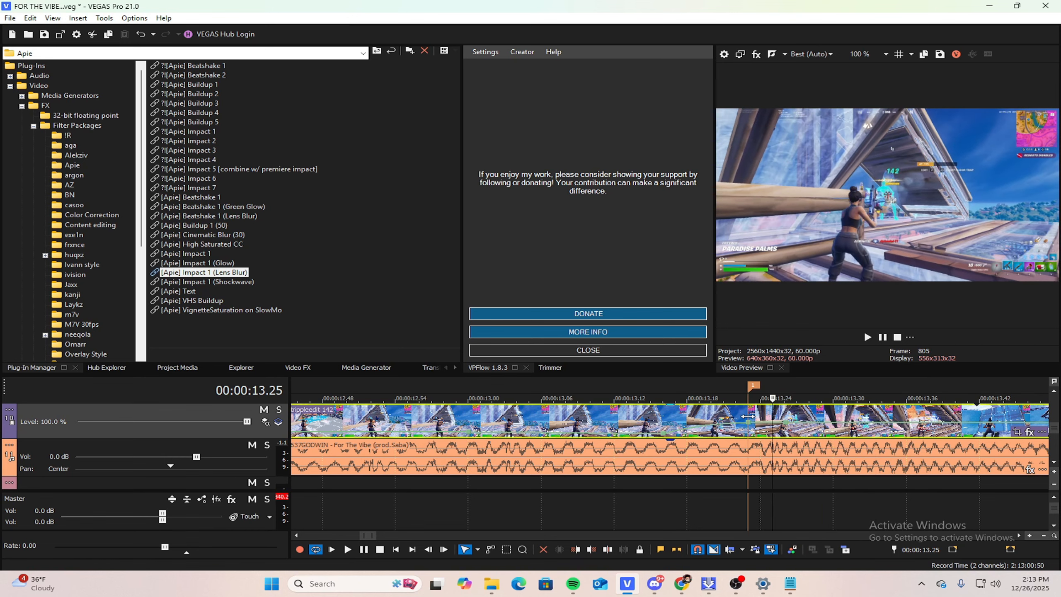
Step: Set the velocity point at 00:00:13.26 to Normal Velocity and apply Fast Fade to the segment between it and the hit marker
scroll(716, 488, up, 3)
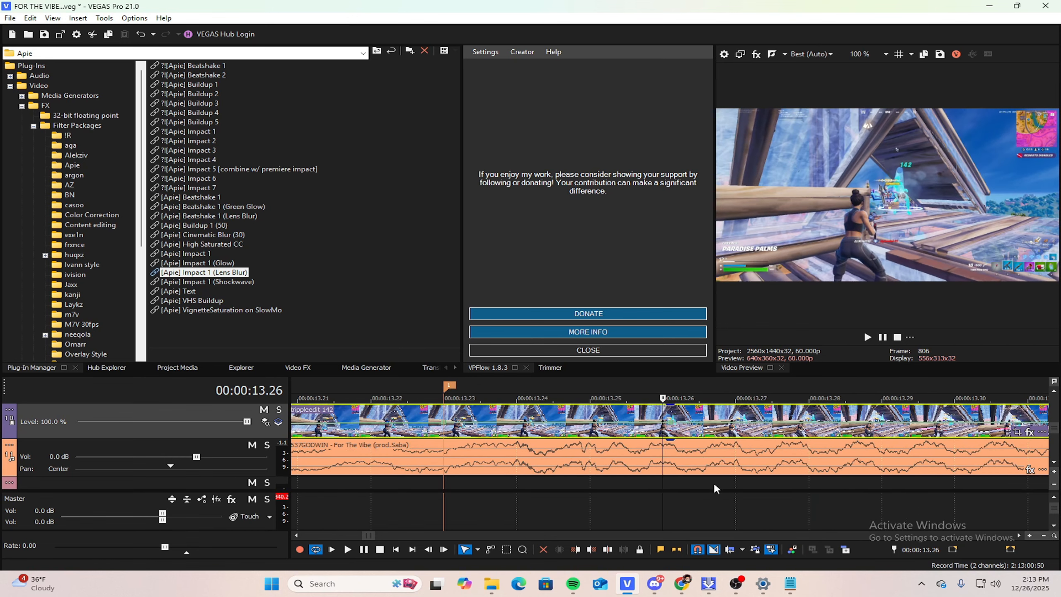
right_click(664, 419)
click(713, 210)
scroll(676, 411, down, 5)
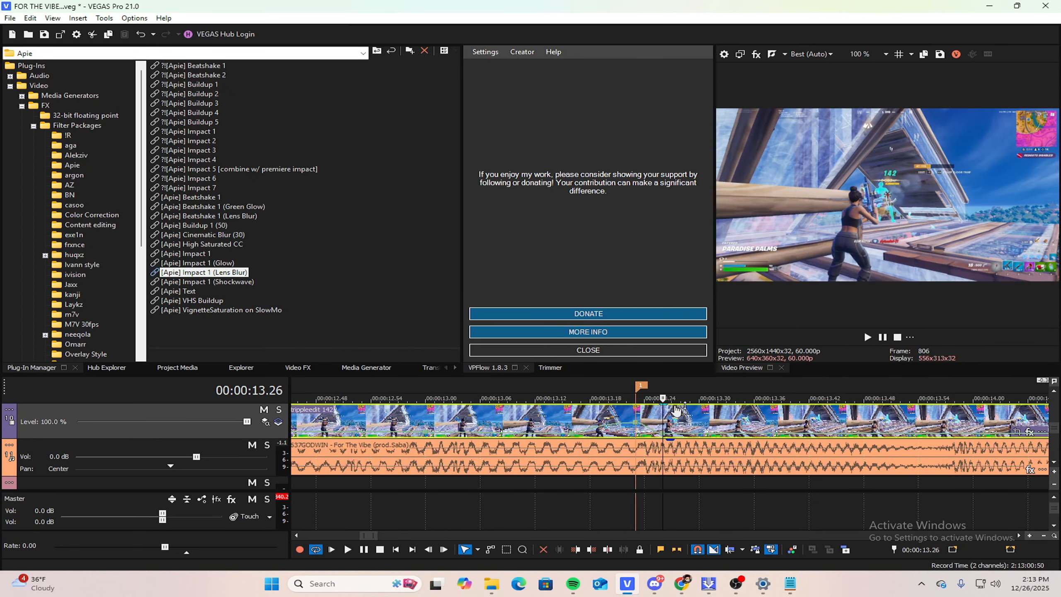
right_click(651, 426)
click(679, 463)
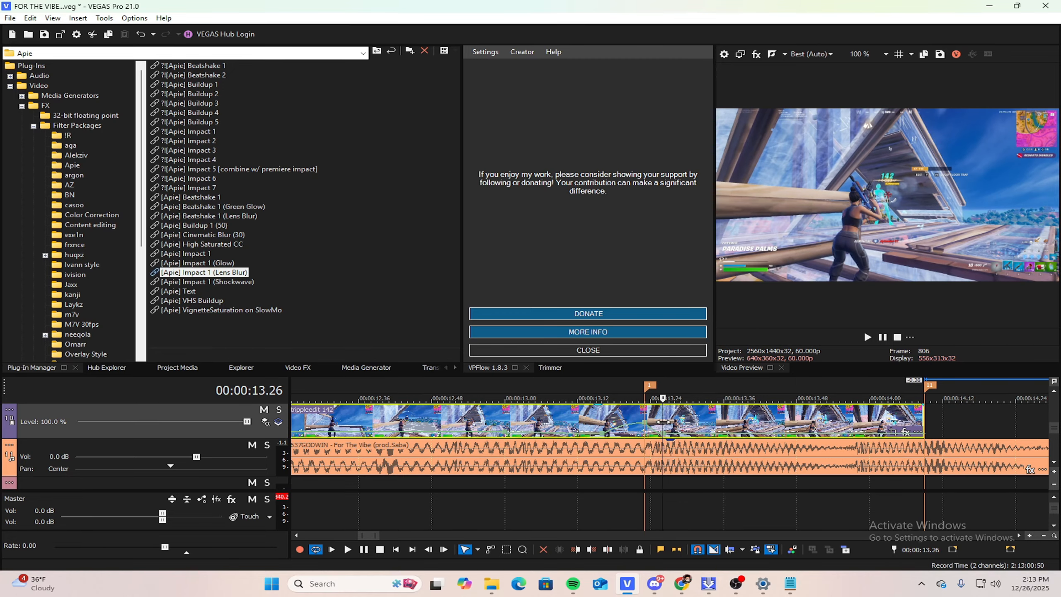
Step: Play back the slowed hit section and split the trippleedit 142 clip at the 00:00:13.23 hit marker
key(space)
key(space)
key(space)
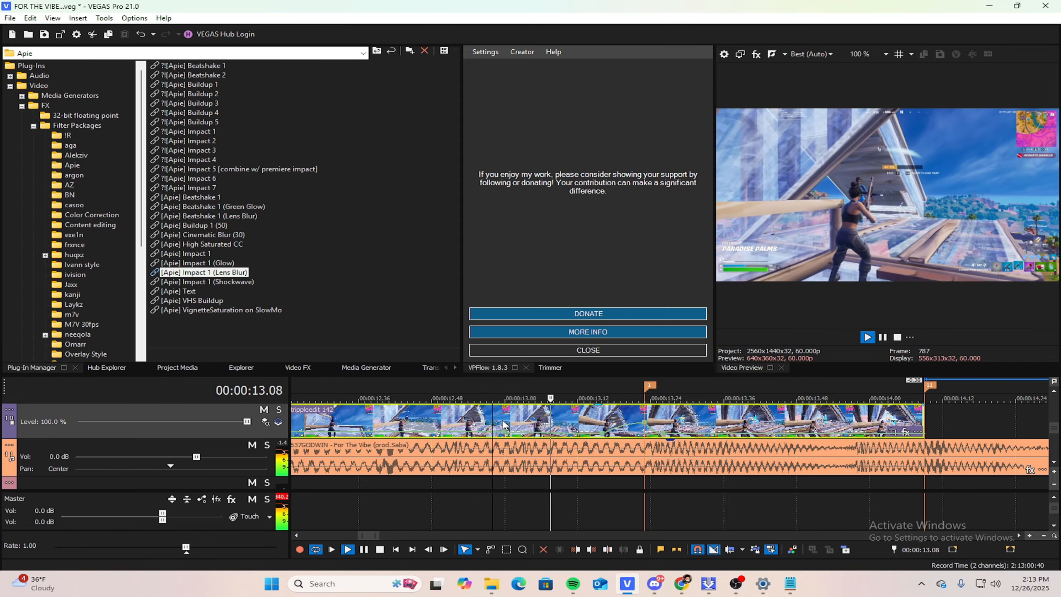
key(space)
click(649, 413)
key(s)
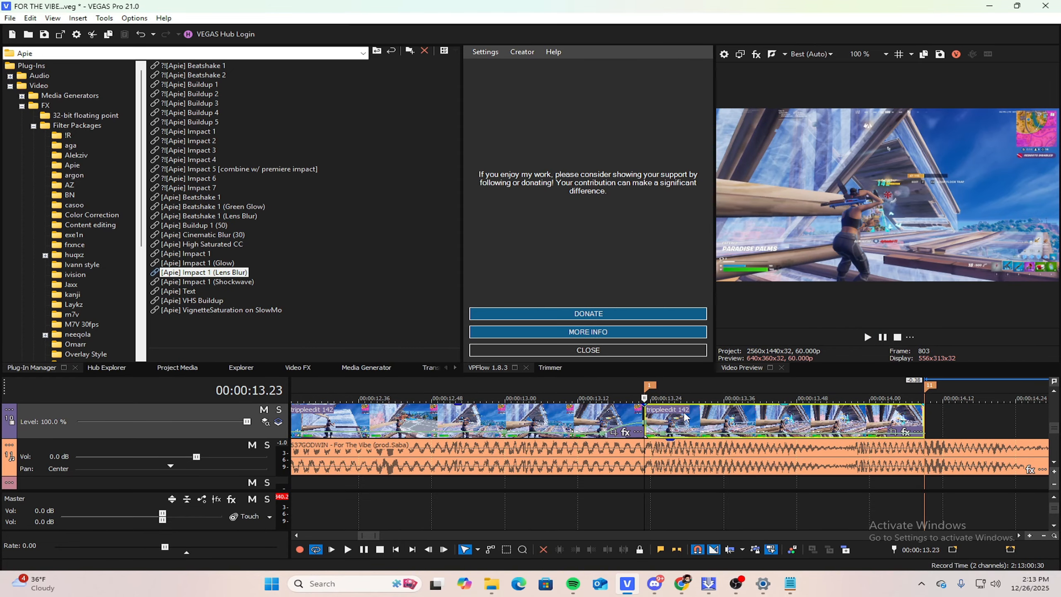
Step: Review the trippleedit 142 clip and split it again 50 frames before the hit marker, at 00:00:12.33
scroll(921, 525, down, 3)
scroll(489, 415, down, 5)
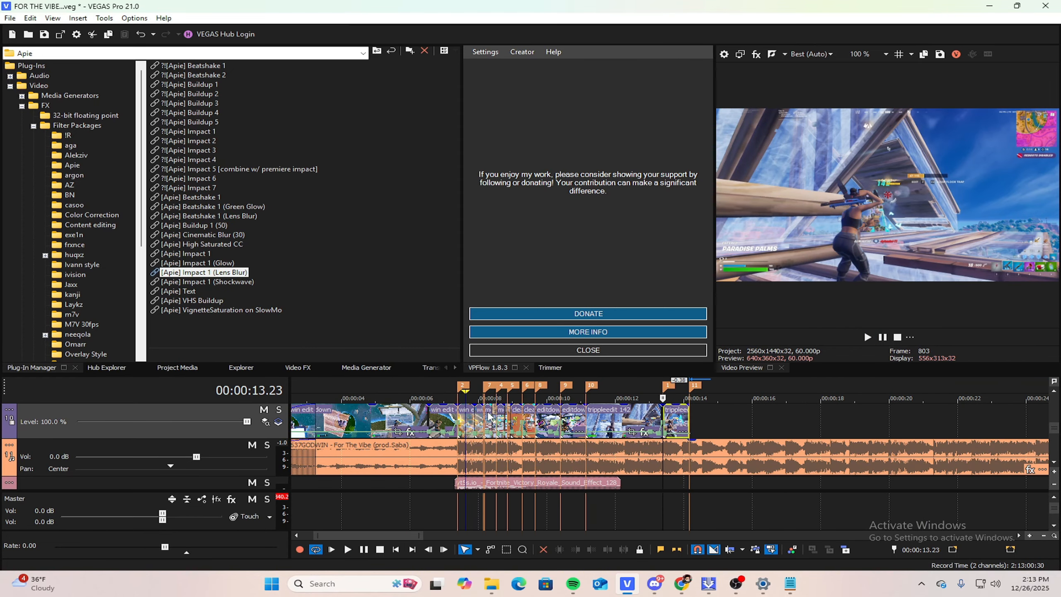
click(588, 417)
key(space)
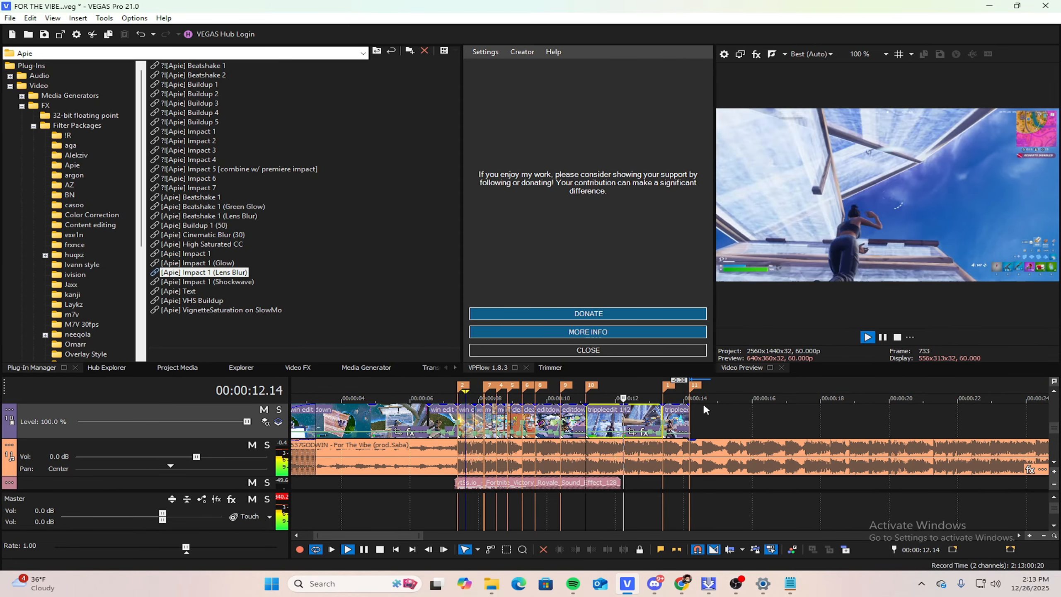
scroll(787, 406, up, 2)
key(space)
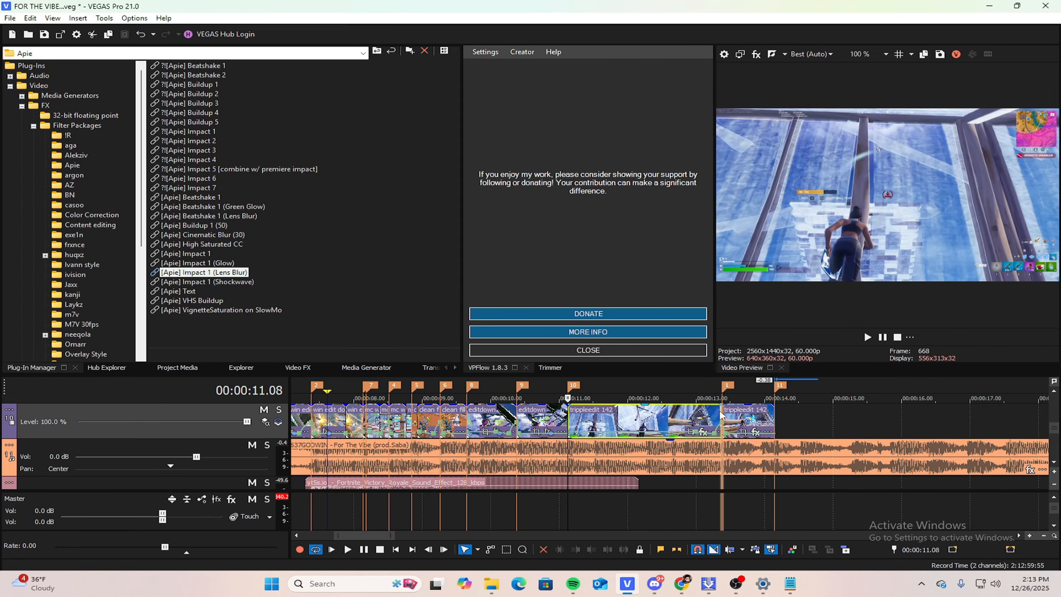
click(721, 414)
scroll(882, 504, up, 3)
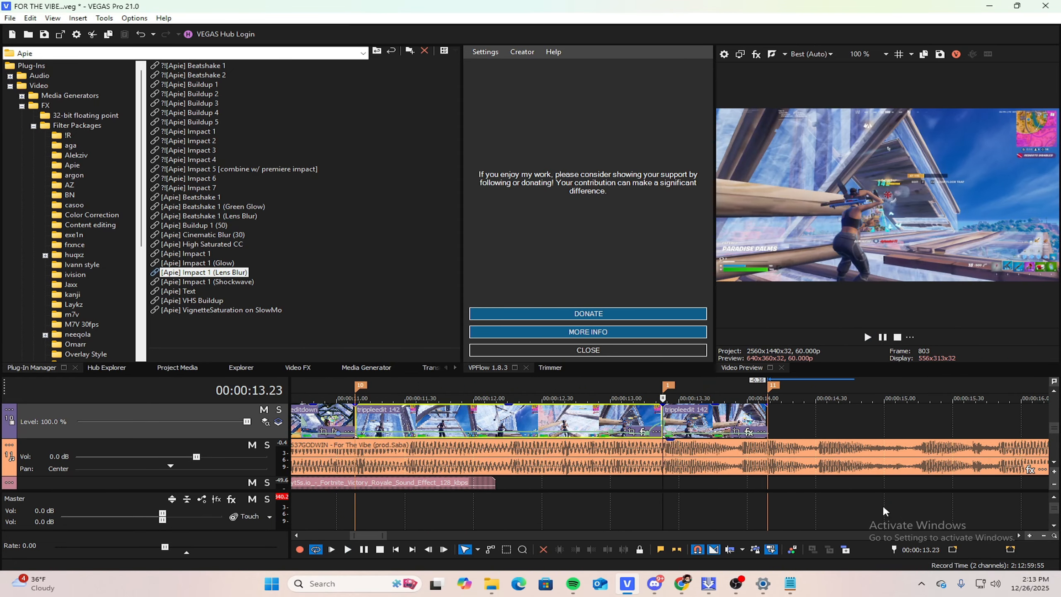
click(926, 550)
text(-50)
key(Return)
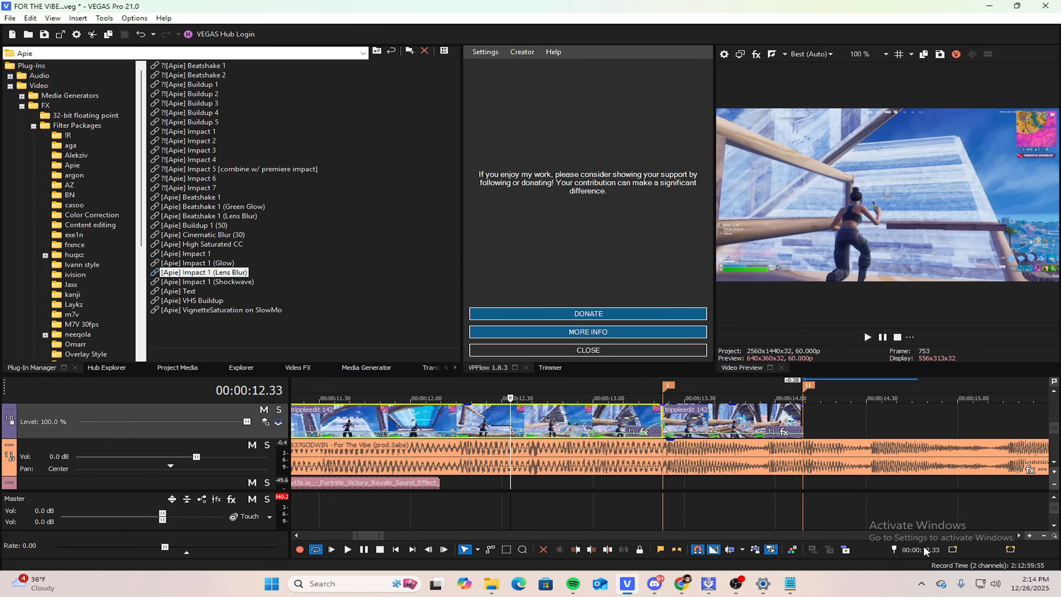
key(s)
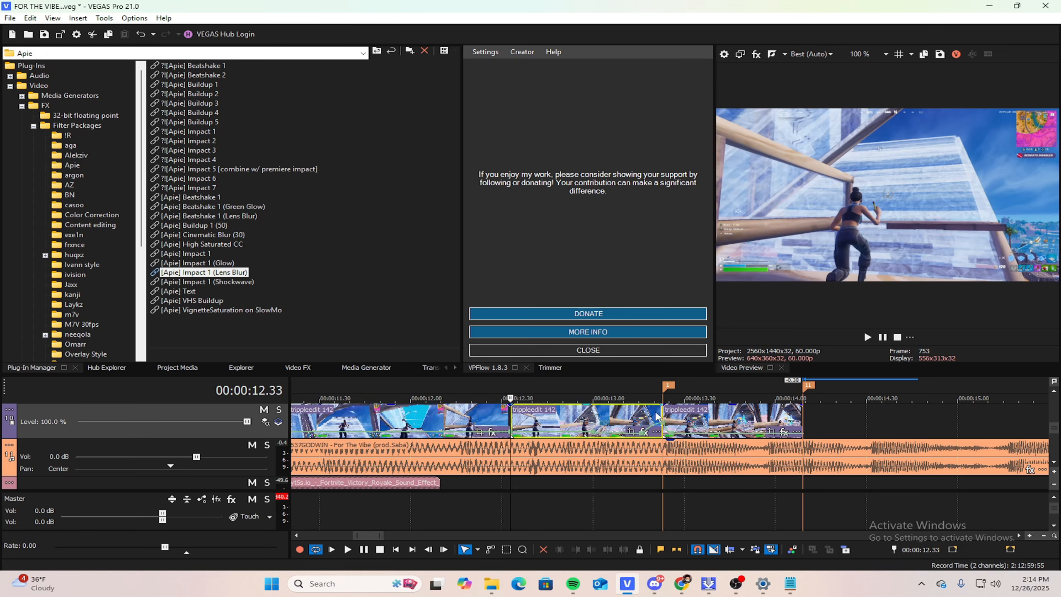
Step: Apply the [Apie] Buildup 1 (50) preset to the trippleedit 142 segment between 00:00:12.33 and the hit marker
click(661, 412)
scroll(661, 412, down, 2)
click(368, 418)
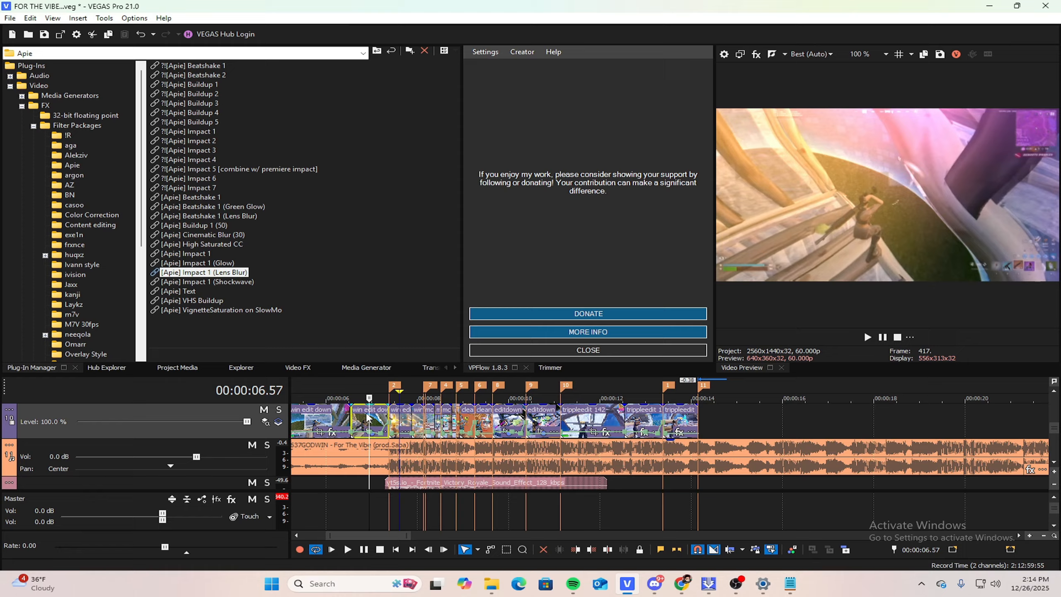
click(648, 419)
scroll(648, 419, up, 4)
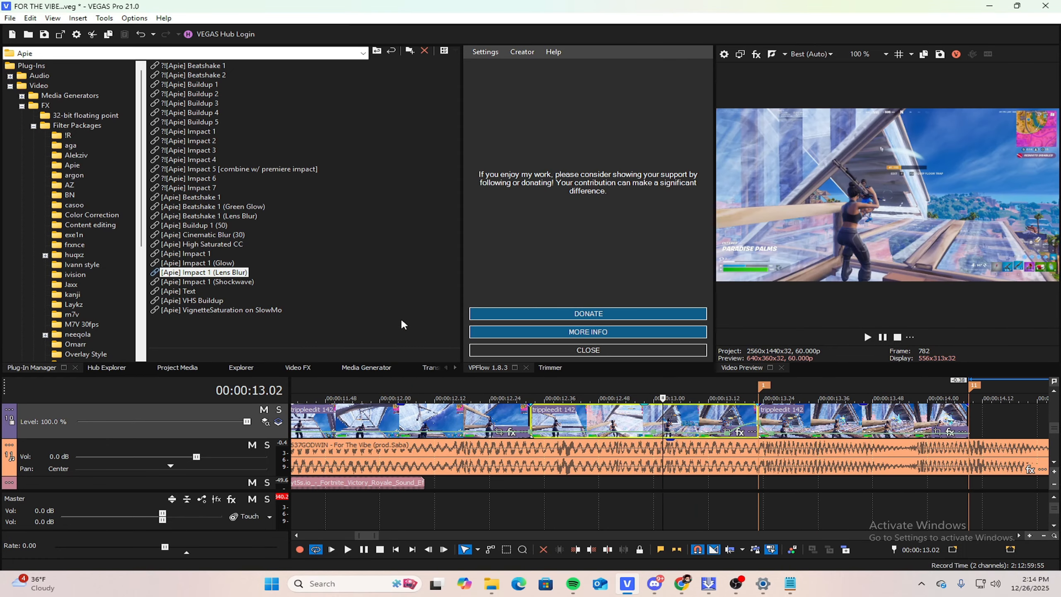
drag(190, 227, 722, 425)
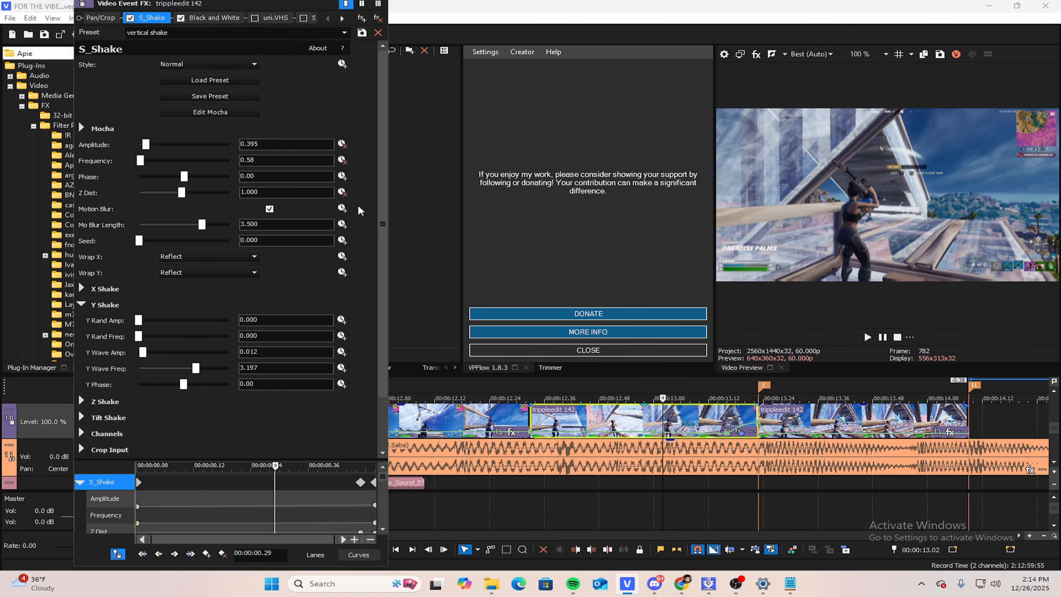
Step: Enable uni.VHS and S_WarpTransform in the buildup segment's effect chain and play the segment back
click(342, 17)
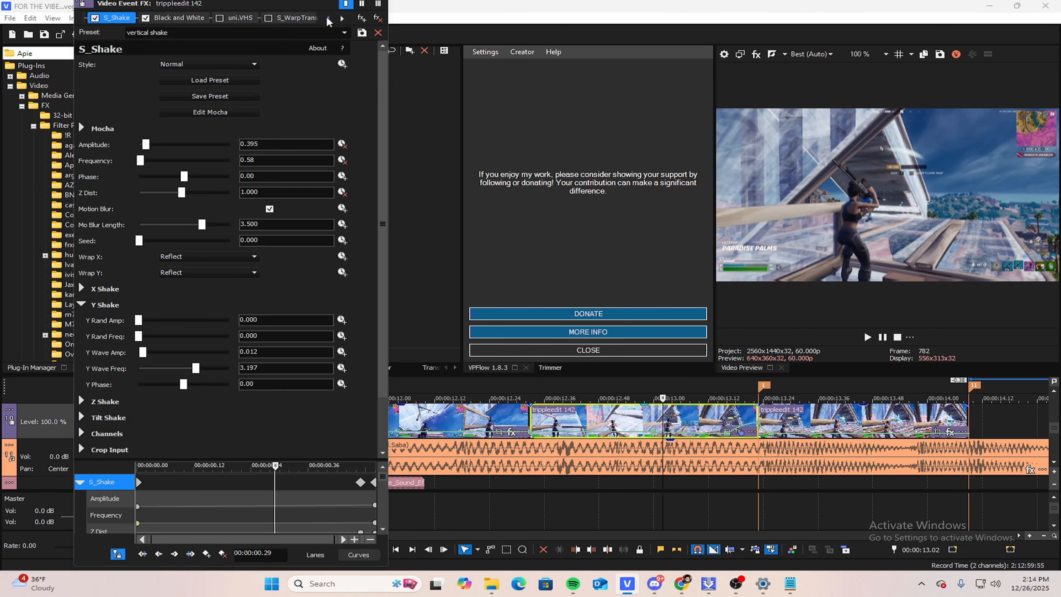
click(232, 20)
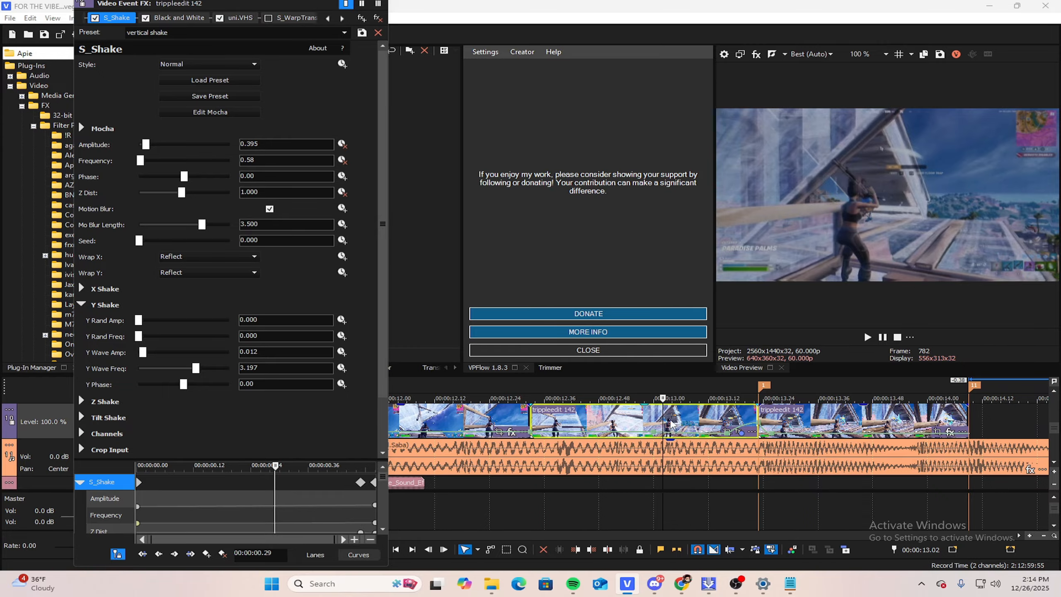
drag(663, 398, 761, 363)
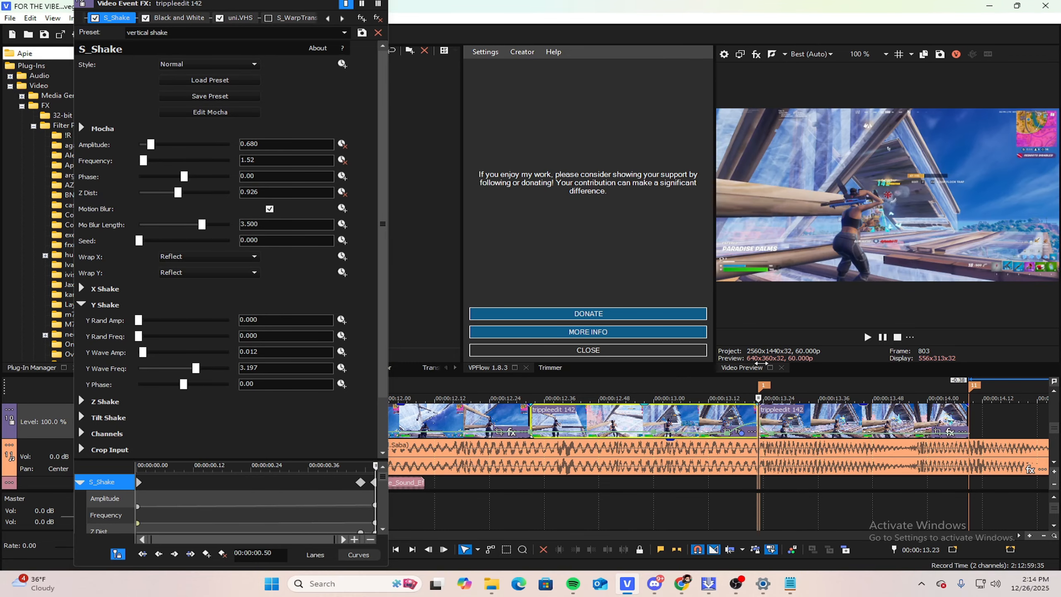
key(space)
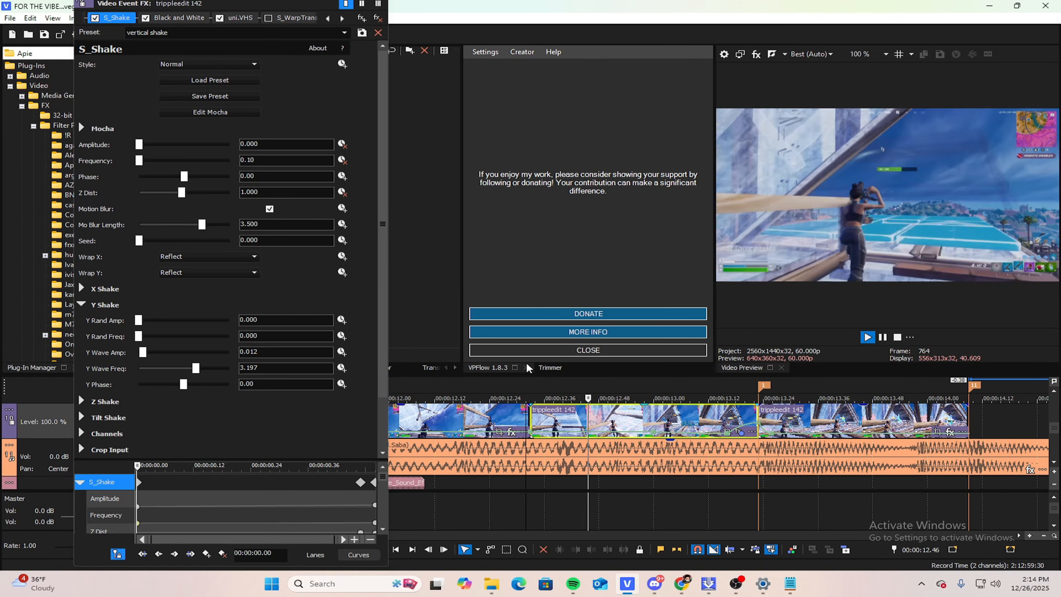
key(space)
click(268, 18)
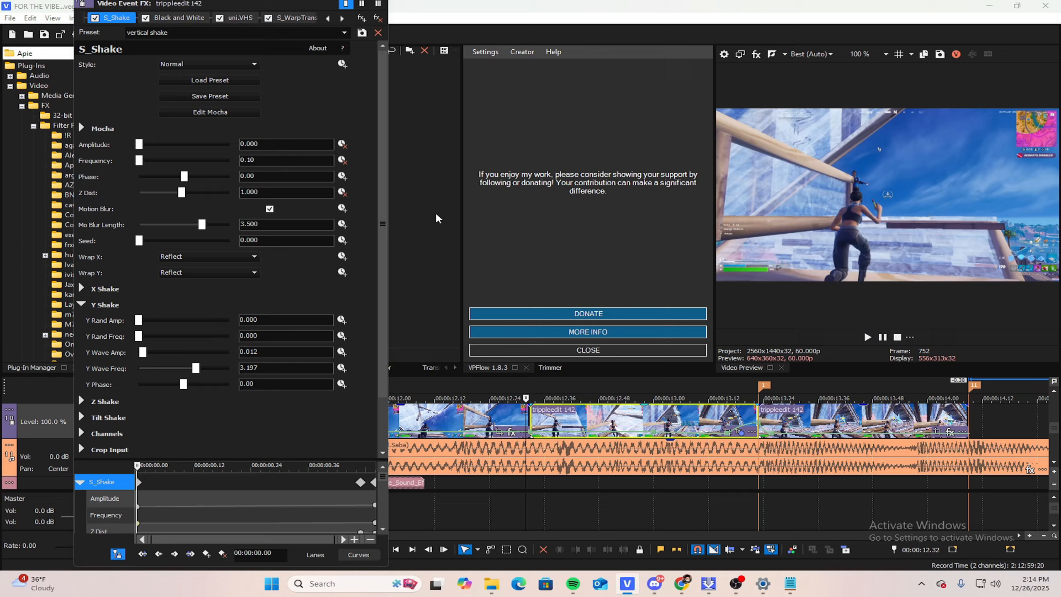
click(536, 419)
key(space)
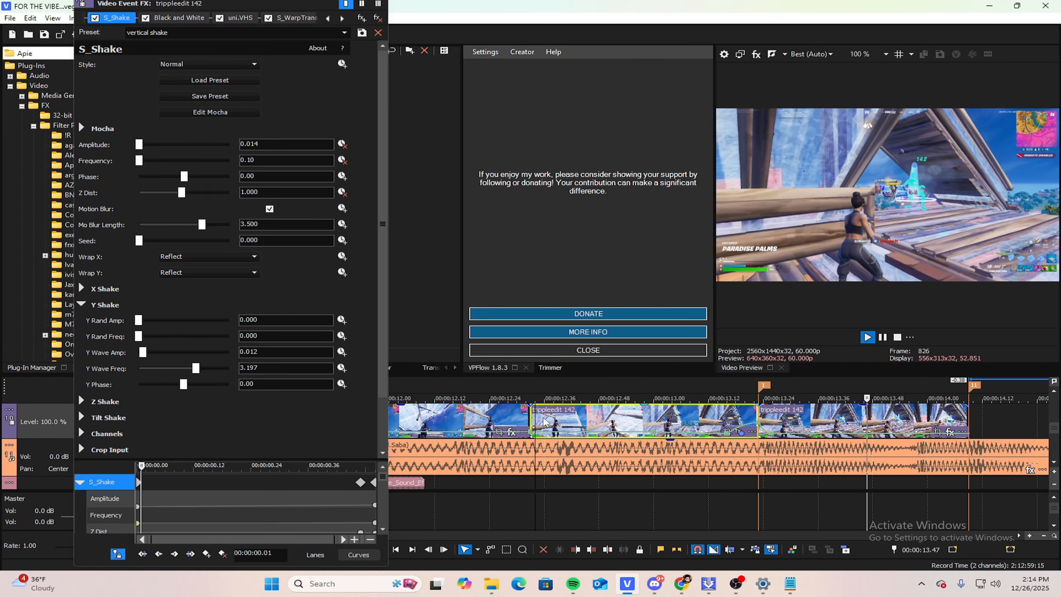
key(space)
Step: Look through the rest of the buildup segment's effect chain and close its effects window
click(342, 18)
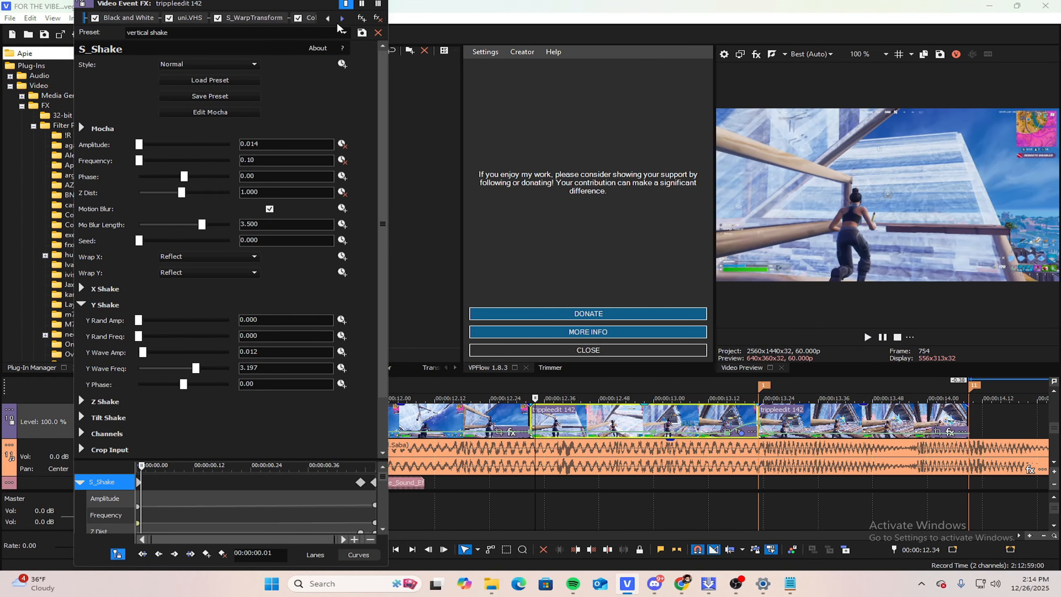
click(342, 18)
click(342, 18)
click(324, 19)
click(325, 18)
click(324, 19)
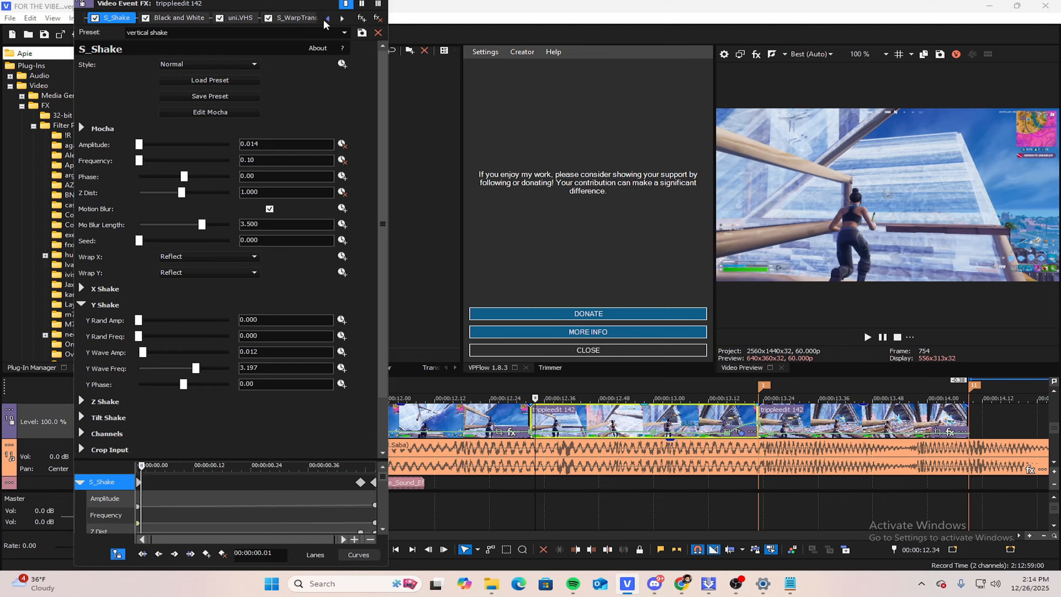
click(325, 19)
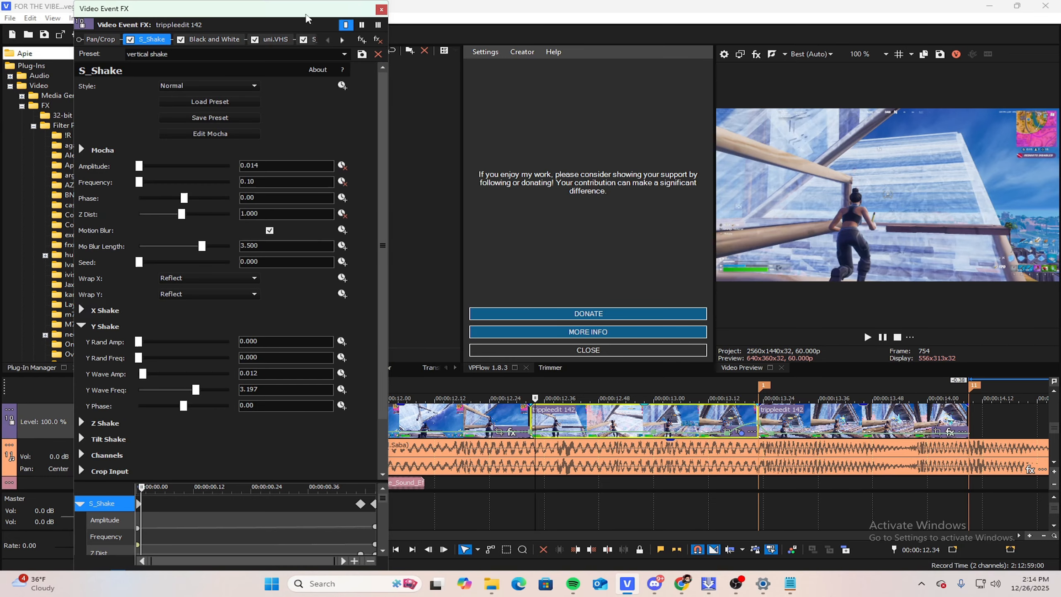
click(378, 4)
Step: Apply the [Apie] Impact 1 preset to the trippleedit 142 segment after the 00:00:13.23 marker and preview the hit
click(763, 415)
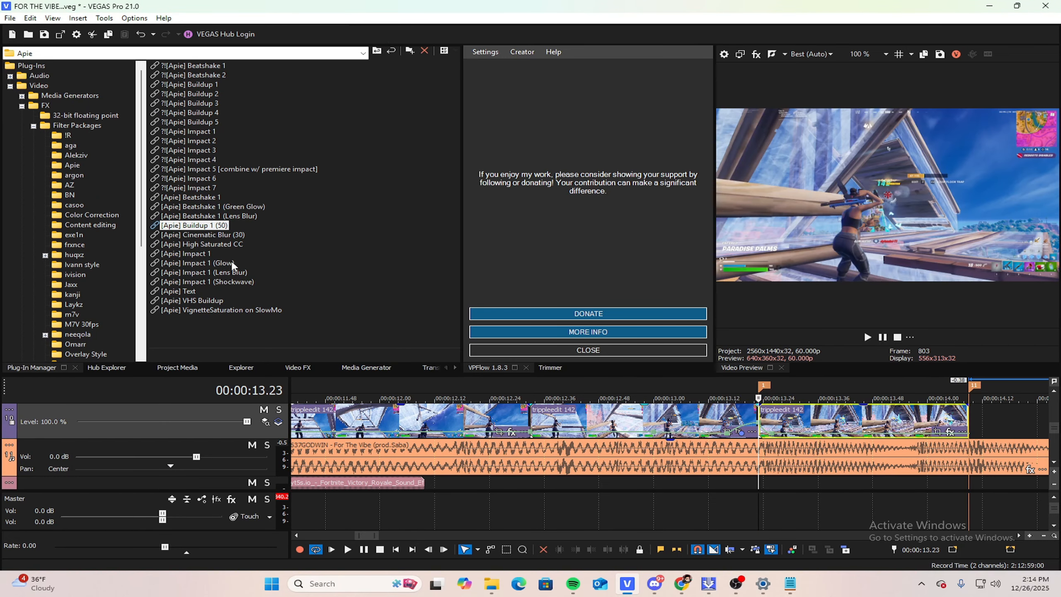
drag(204, 252, 790, 423)
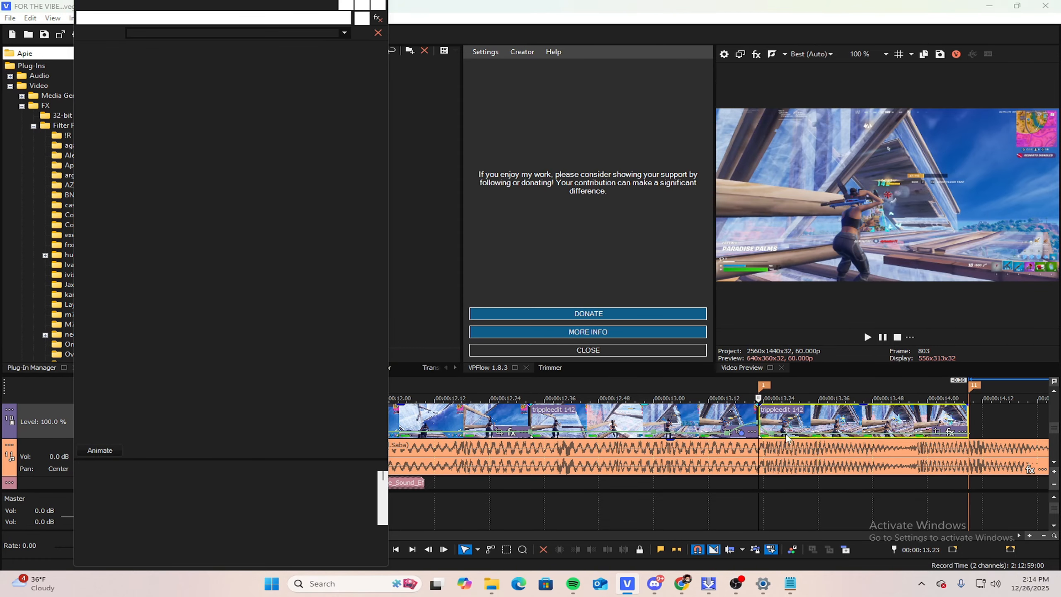
key(space)
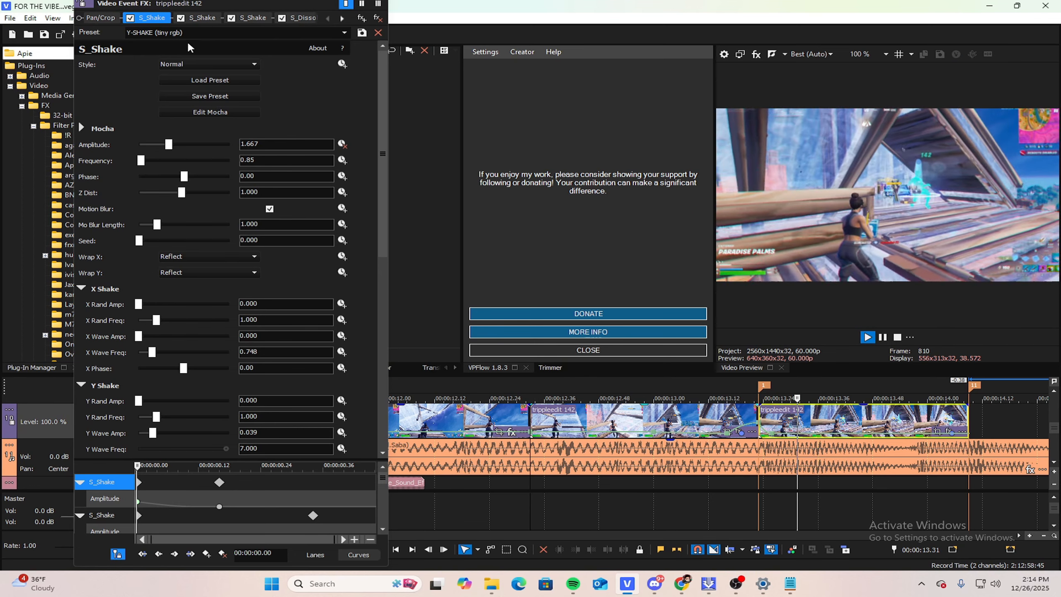
key(space)
click(381, 9)
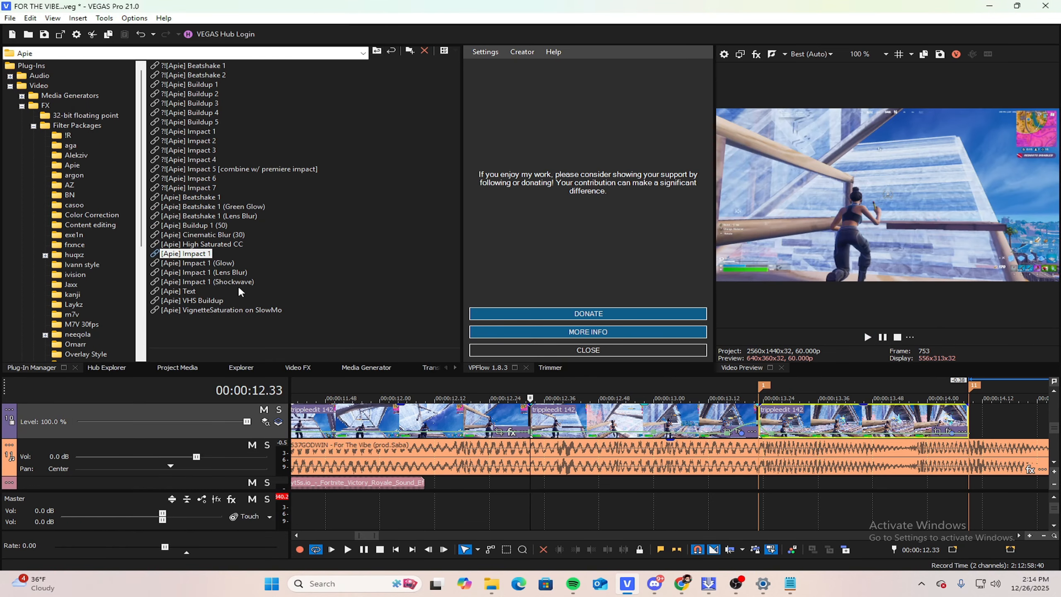
Step: Copy the spas_headshot sound on the green audio track to the hit marker at 00:00:13.23
scroll(626, 406, down, 10)
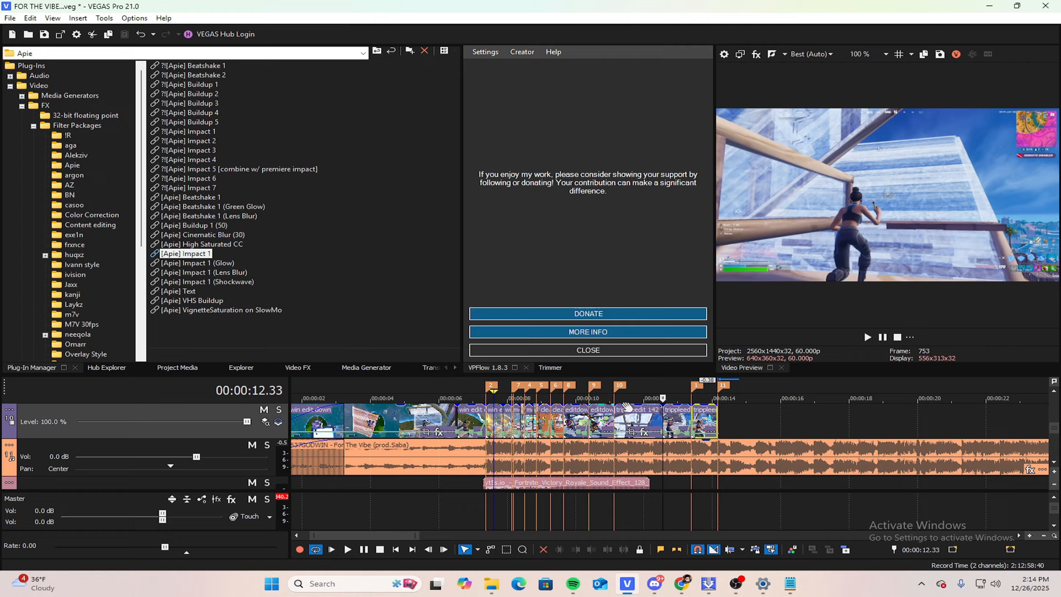
click(689, 420)
key(space)
key(space)
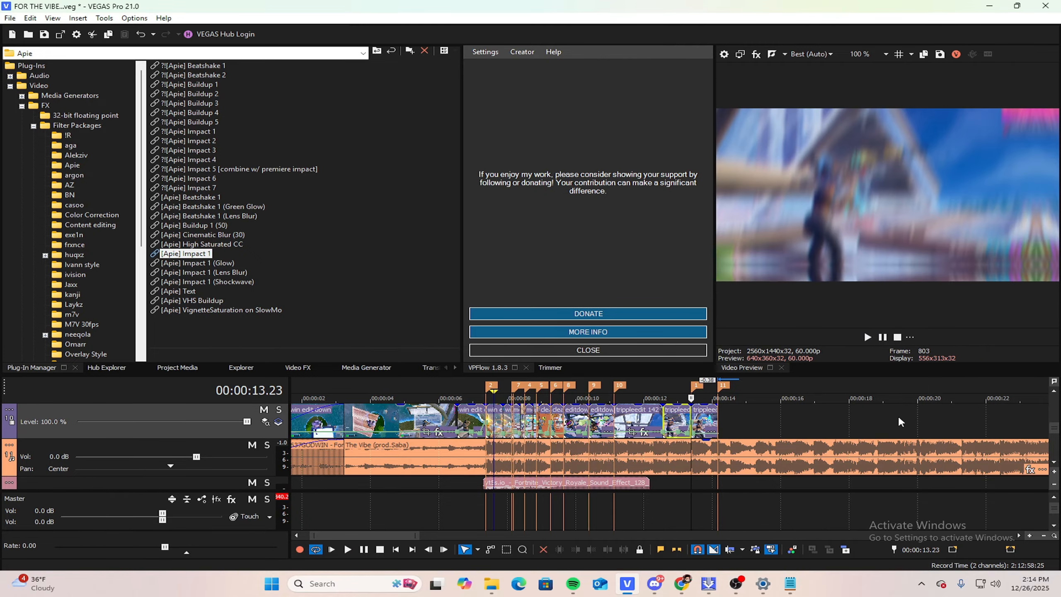
scroll(900, 418, up, 2)
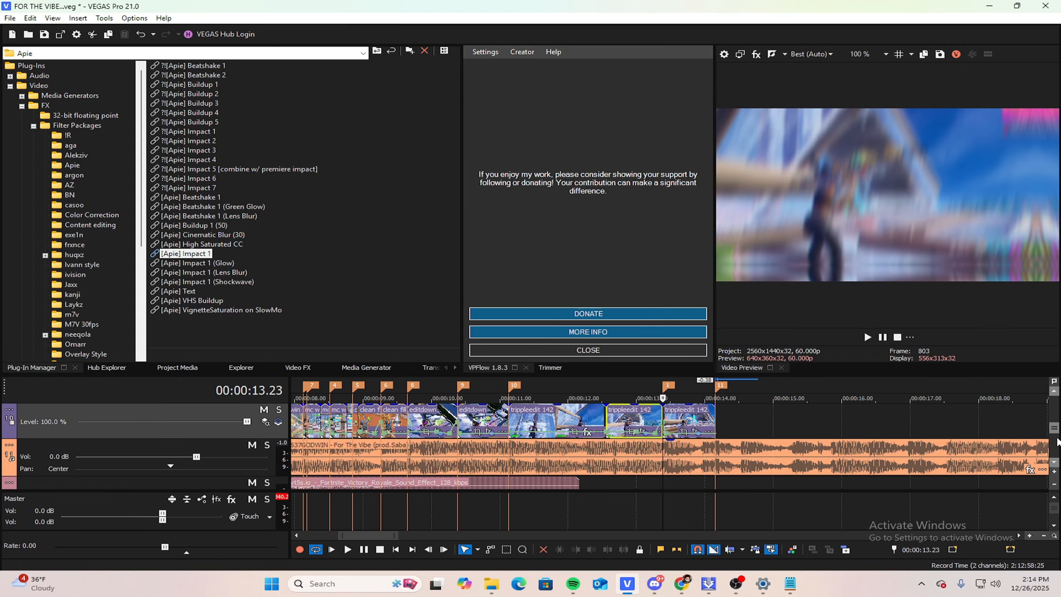
scroll(1057, 442, down, 3)
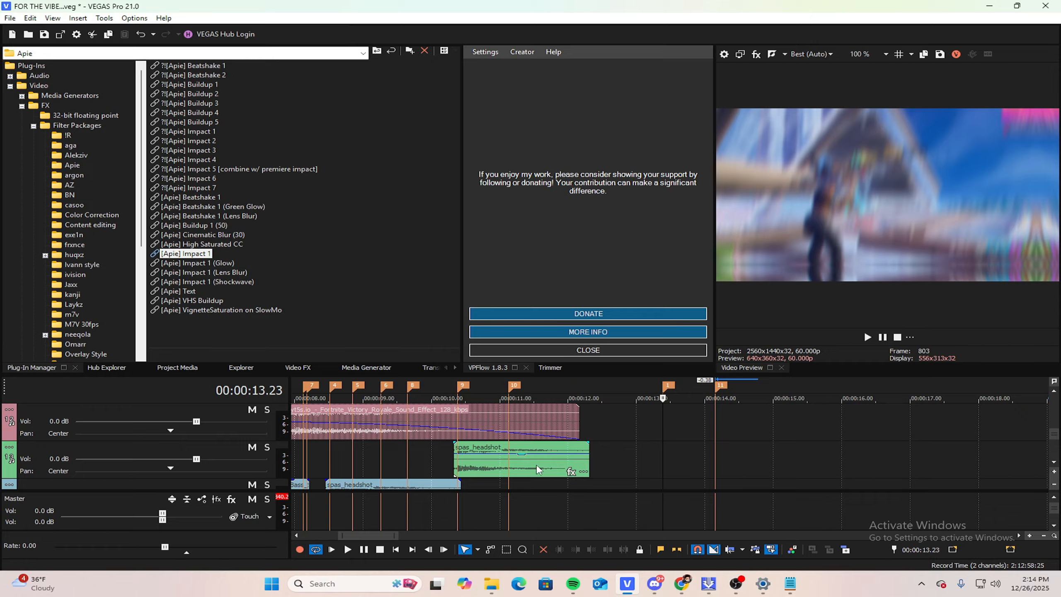
drag(538, 469, 747, 469)
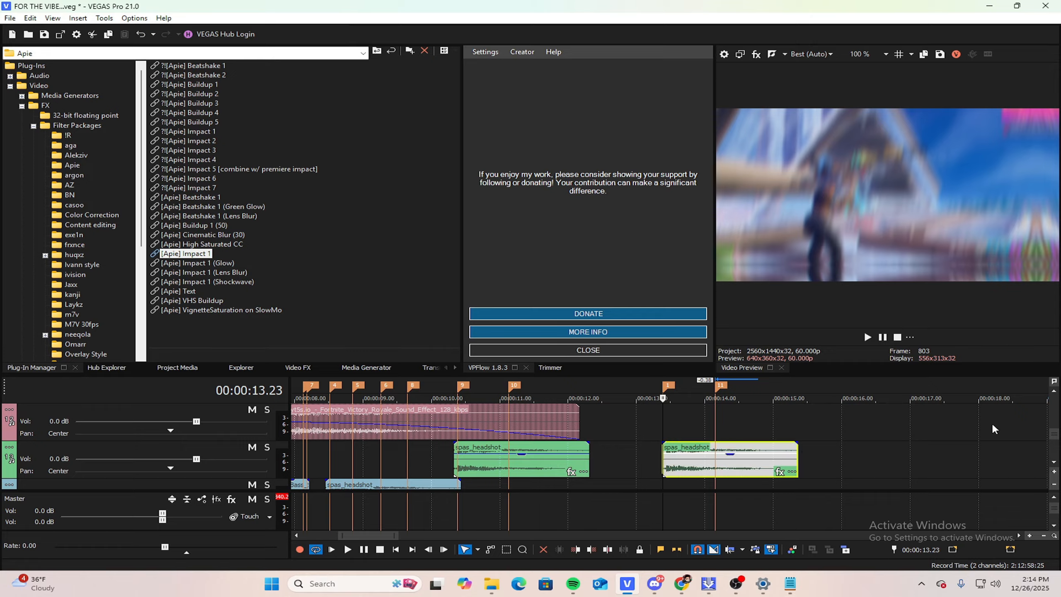
Step: Delete the leftover video clip past the edited section near 00:00:15.50 and return to the 00:00:13.23 marker
scroll(993, 429, up, 3)
click(820, 456)
right_click(830, 456)
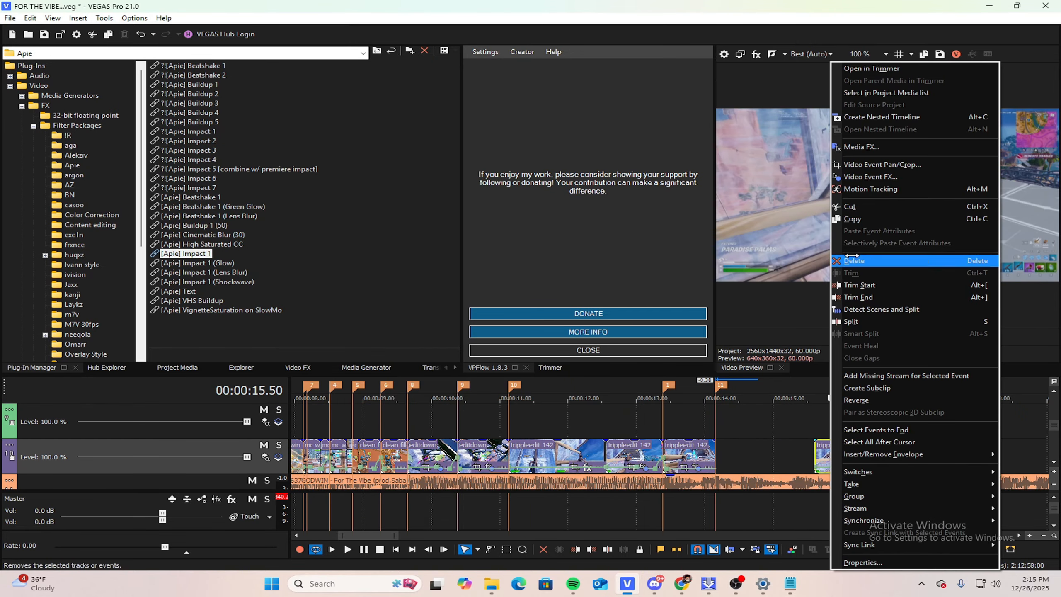
click(852, 260)
click(659, 411)
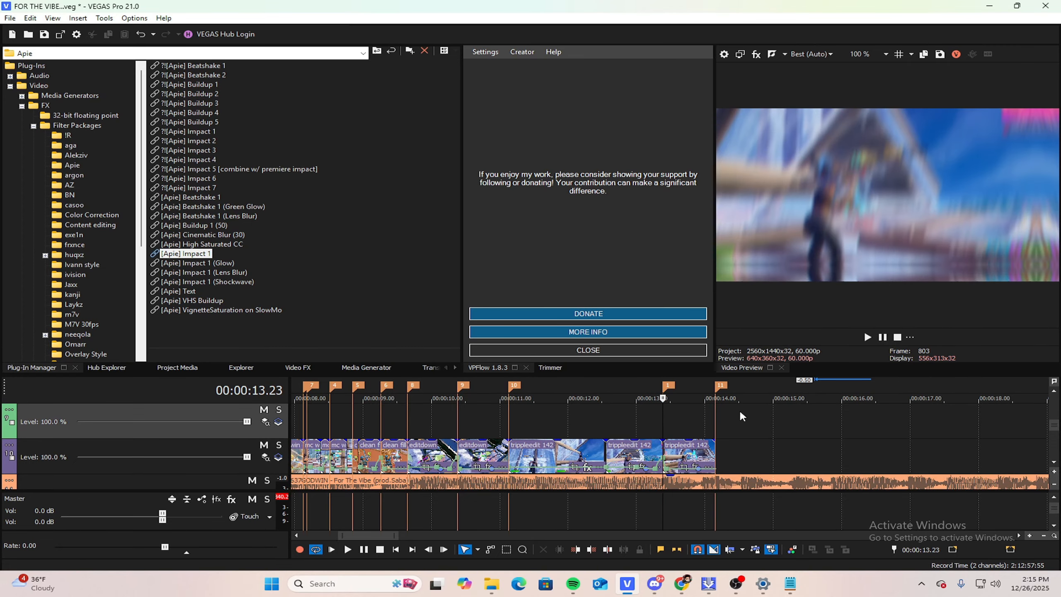
Step: Shift the new spas_headshot sound about 3 frames earlier so its hit lines up with the marker
drag(1057, 429, 1056, 438)
scroll(878, 452, up, 4)
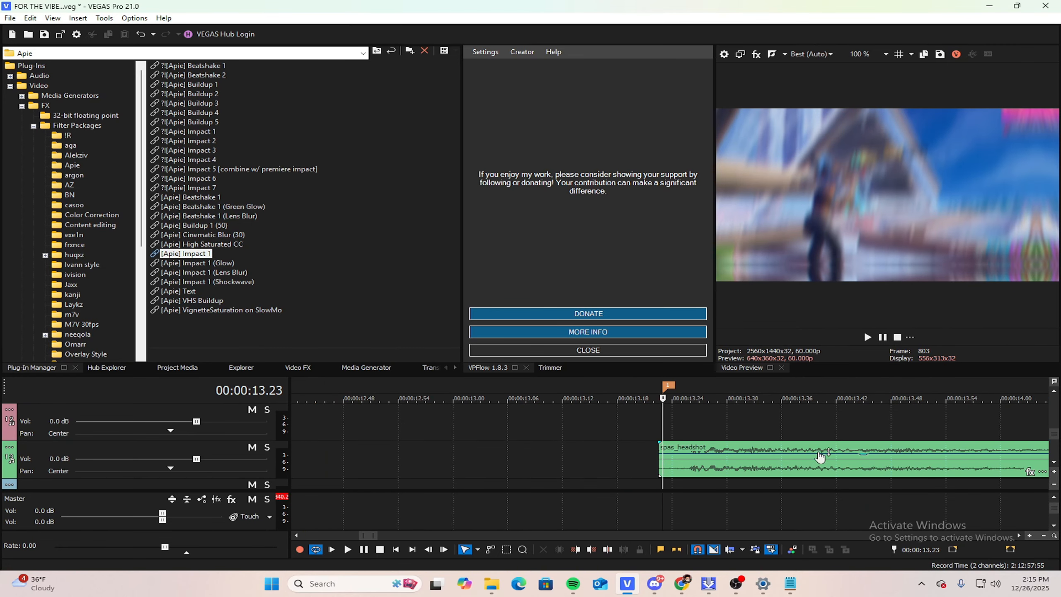
click(760, 466)
drag(760, 470, 732, 468)
Step: Paste a copy of the spas_headshot sound onto the audio track above, starting at 00:00:13.30
right_click(732, 469)
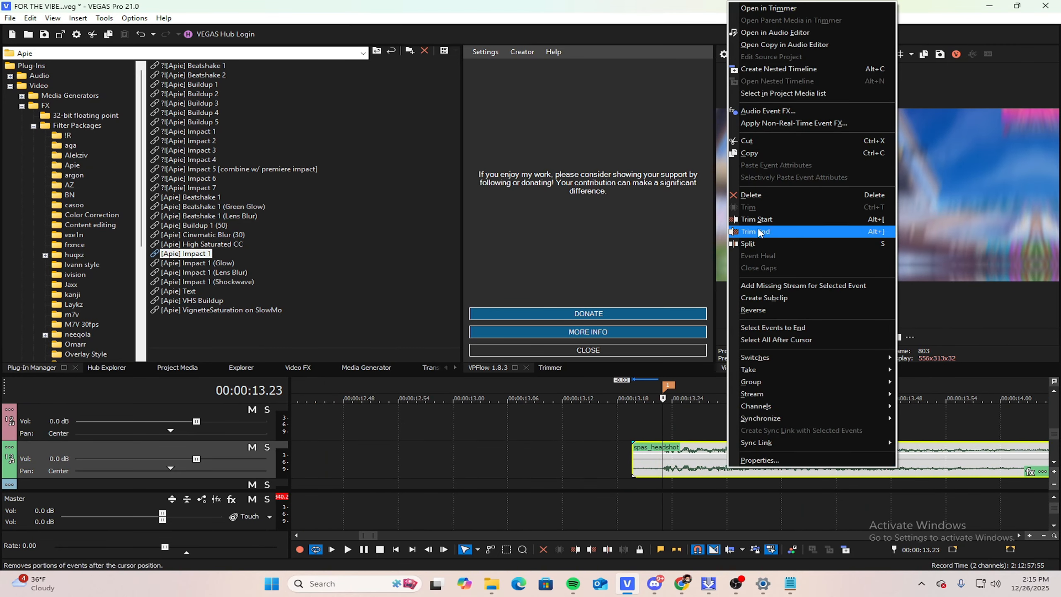
click(746, 153)
click(727, 431)
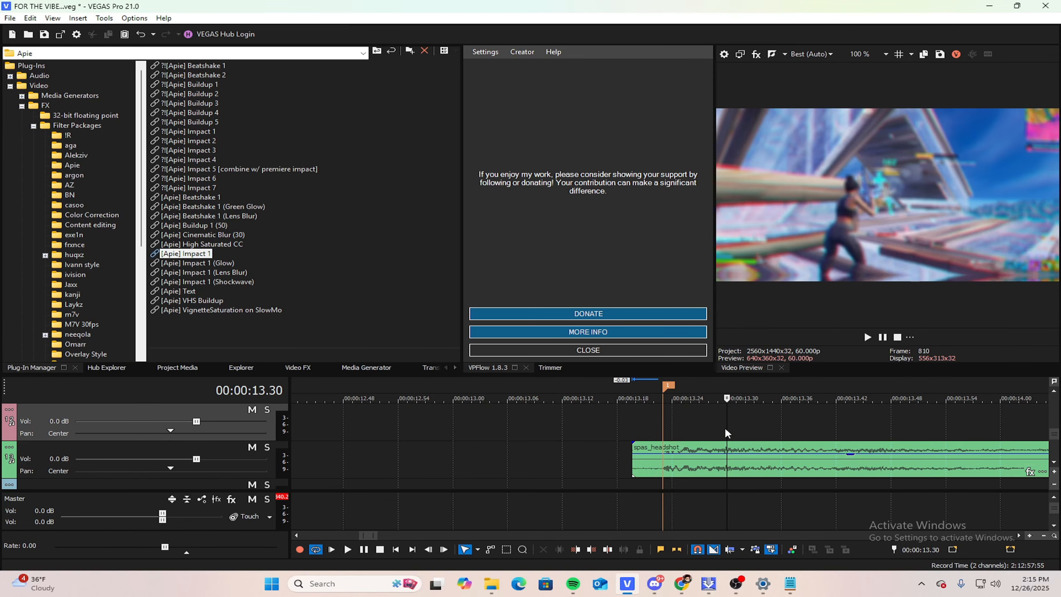
right_click(725, 427)
click(737, 193)
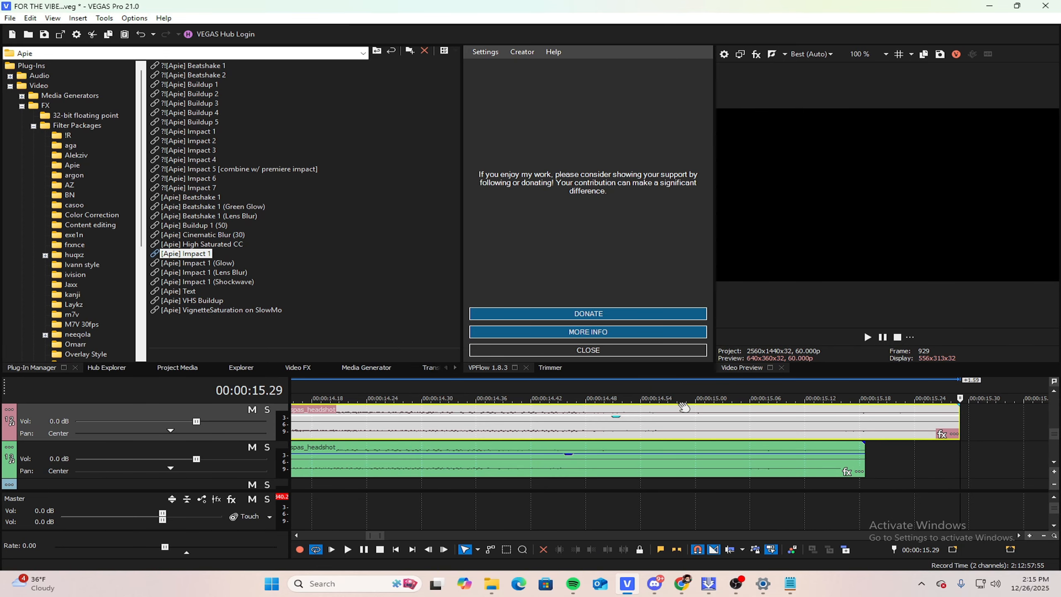
Step: Delete the spas_headshot copy on the pink audio track above the green one
right_click(645, 435)
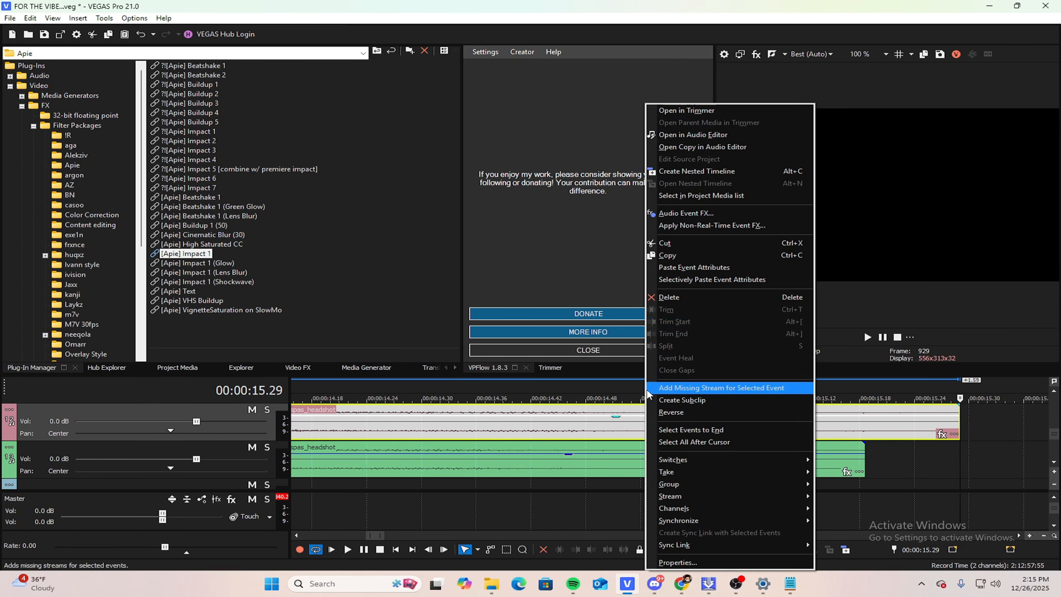
click(668, 296)
scroll(665, 457, down, 5)
Step: Try a second copy of the spas_headshot sound on the blue audio track, starting just after the 00:00:13.23 marker, and delete it
click(523, 471)
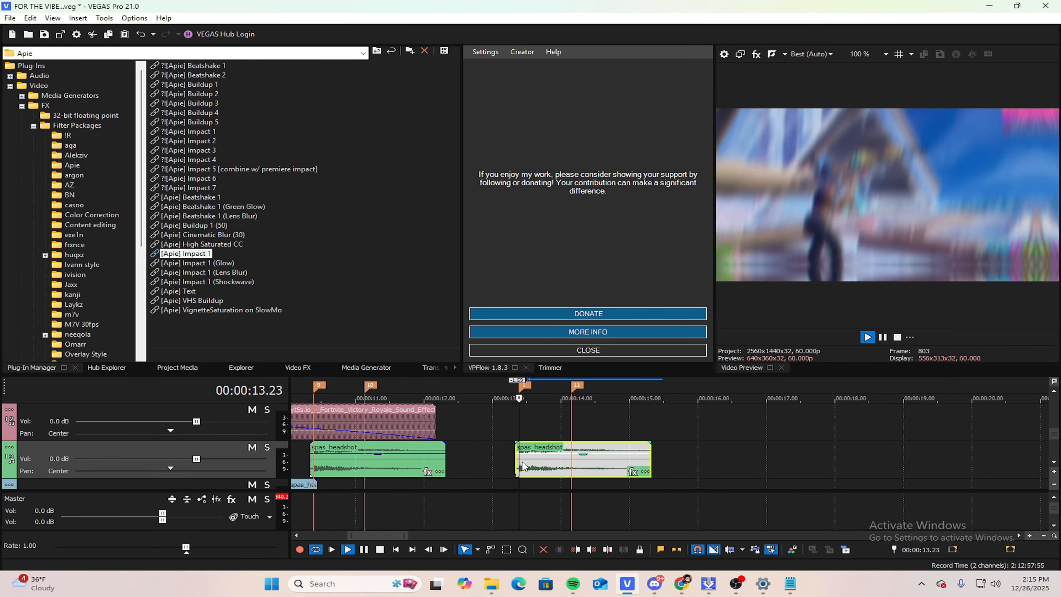
scroll(754, 477, up, 5)
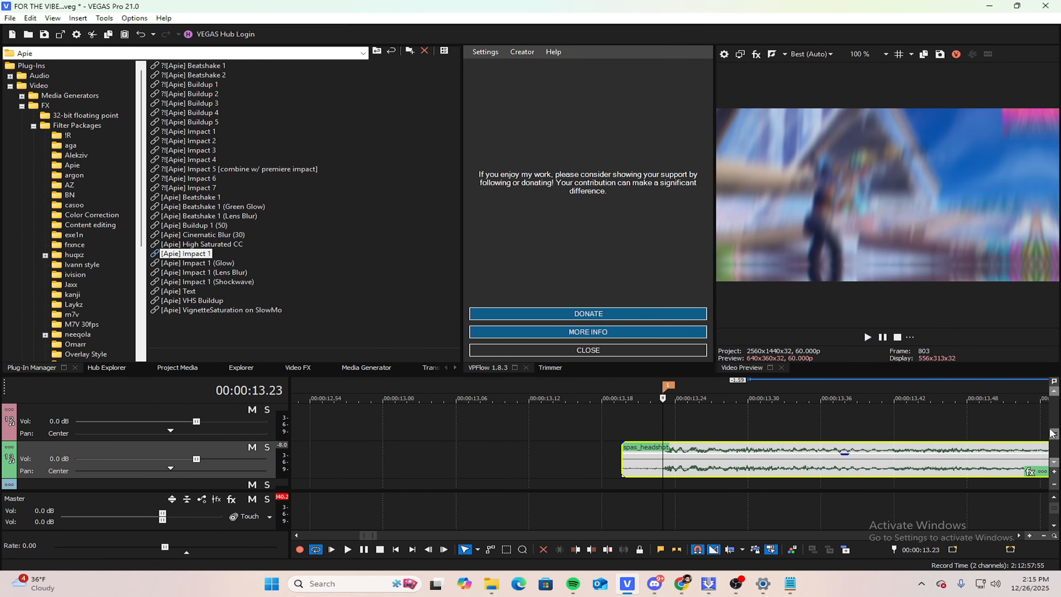
drag(1052, 433, 1052, 437)
scroll(819, 420, down, 3)
drag(753, 435, 801, 468)
right_click(794, 466)
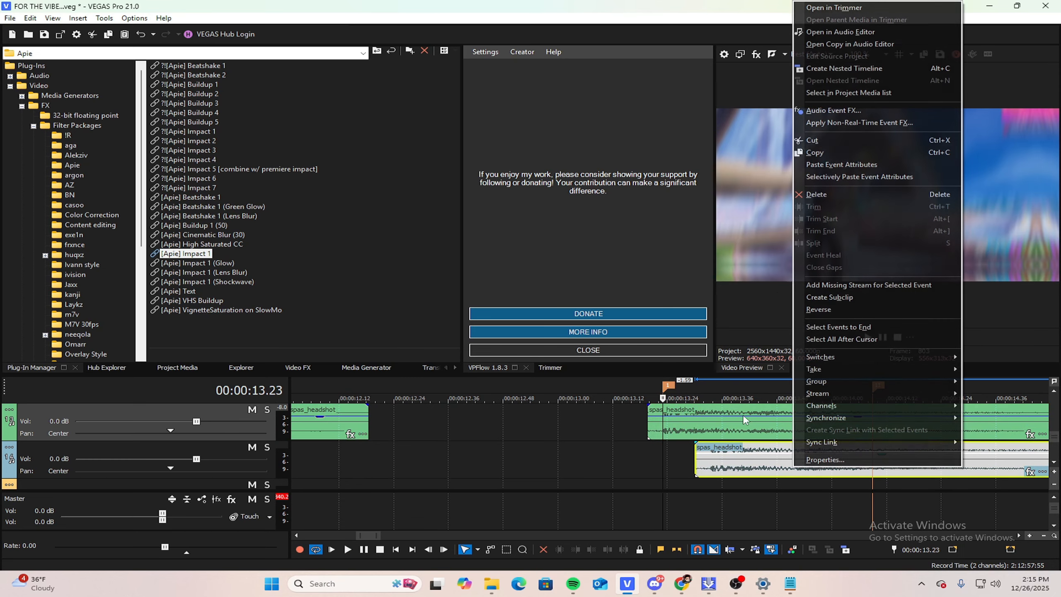
click(817, 195)
Step: Copy the Bass_Swoosh sound from the yellow track to the blue track so its peak falls near the 00:00:13.23 marker, and play it
scroll(786, 478, down, 5)
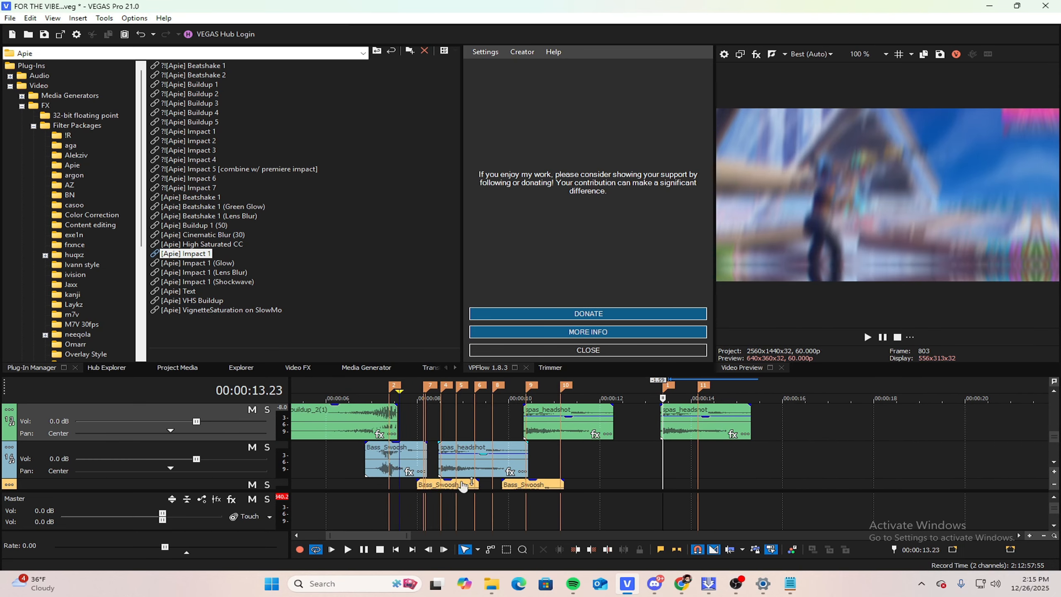
drag(522, 488, 566, 484)
drag(659, 450, 661, 452)
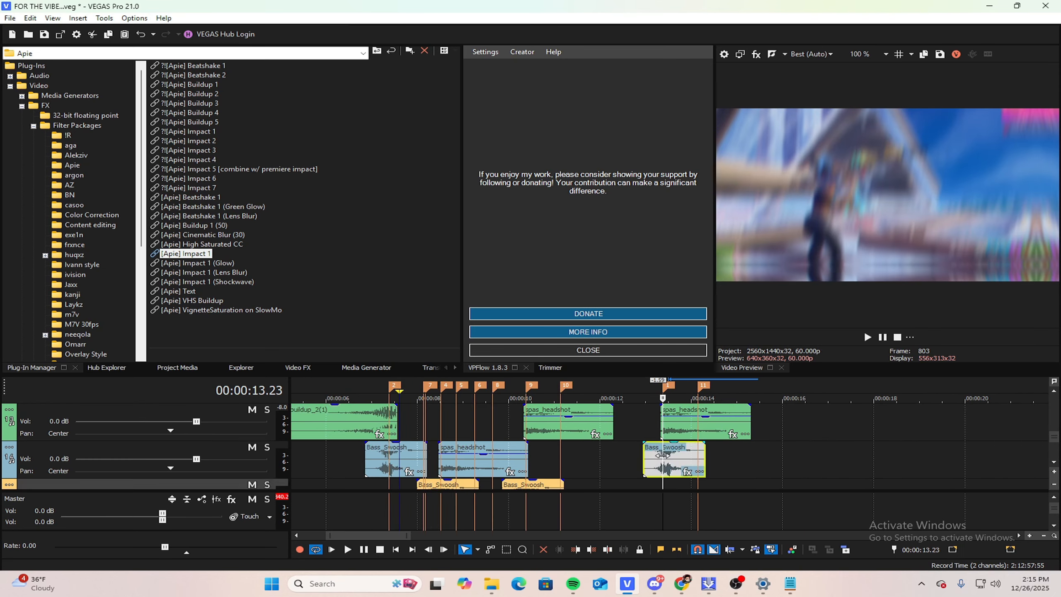
scroll(669, 458, up, 5)
key(space)
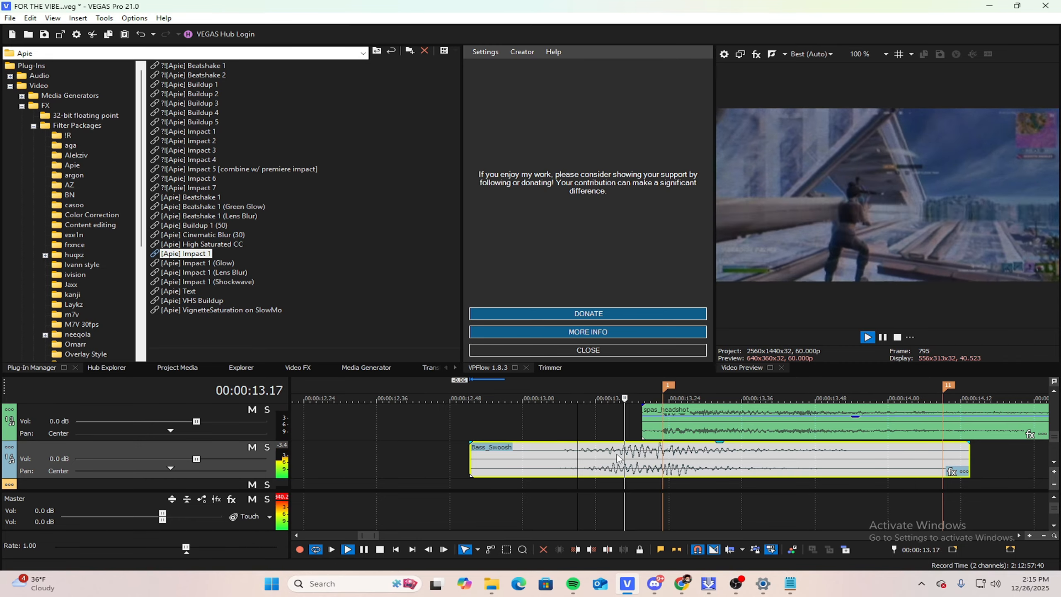
key(space)
Step: Play back the montage from 00:00:06.33 to review the clips and sound effects together
scroll(984, 459, down, 5)
drag(1054, 437, 1054, 419)
scroll(669, 443, down, 4)
drag(517, 431, 404, 419)
key(space)
scroll(455, 419, up, 4)
drag(1055, 419, 1045, 424)
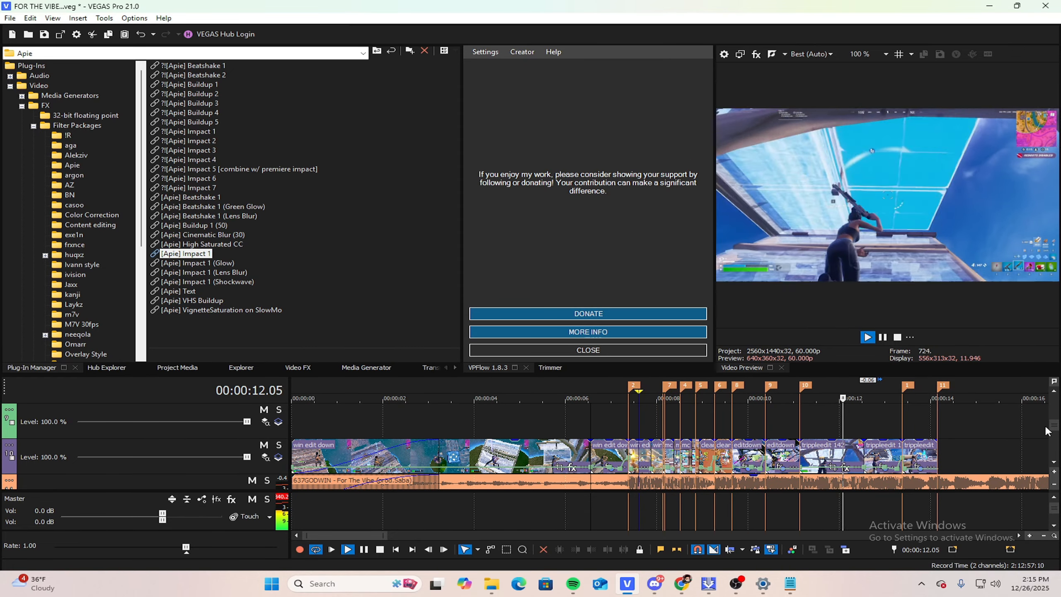
key(space)
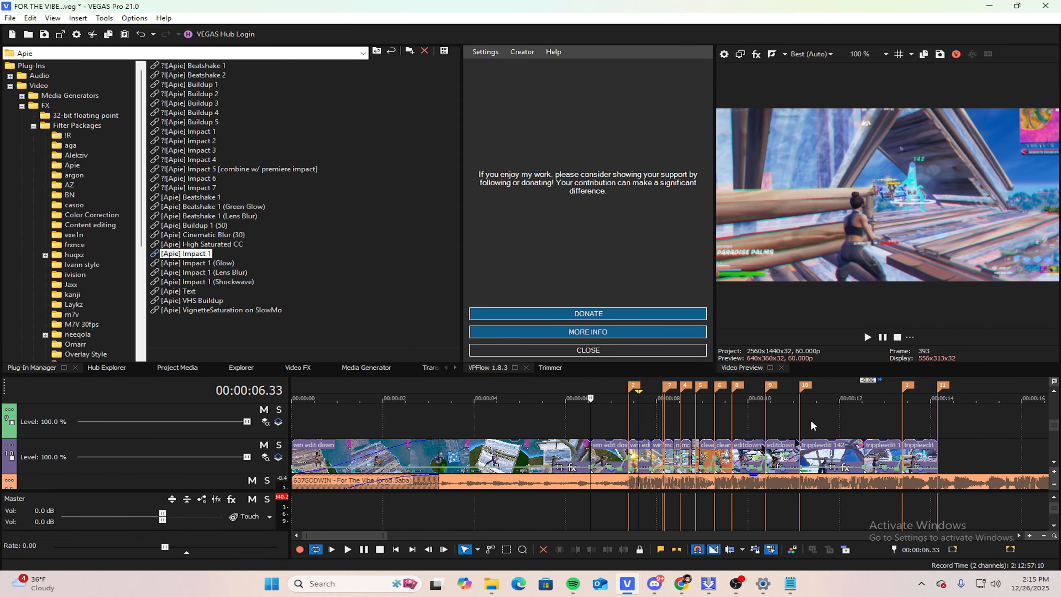
Step: Split the editdown clip at 00:00:11.03, 5 frames before the cut at marker 10
click(805, 424)
click(797, 447)
scroll(851, 454, up, 5)
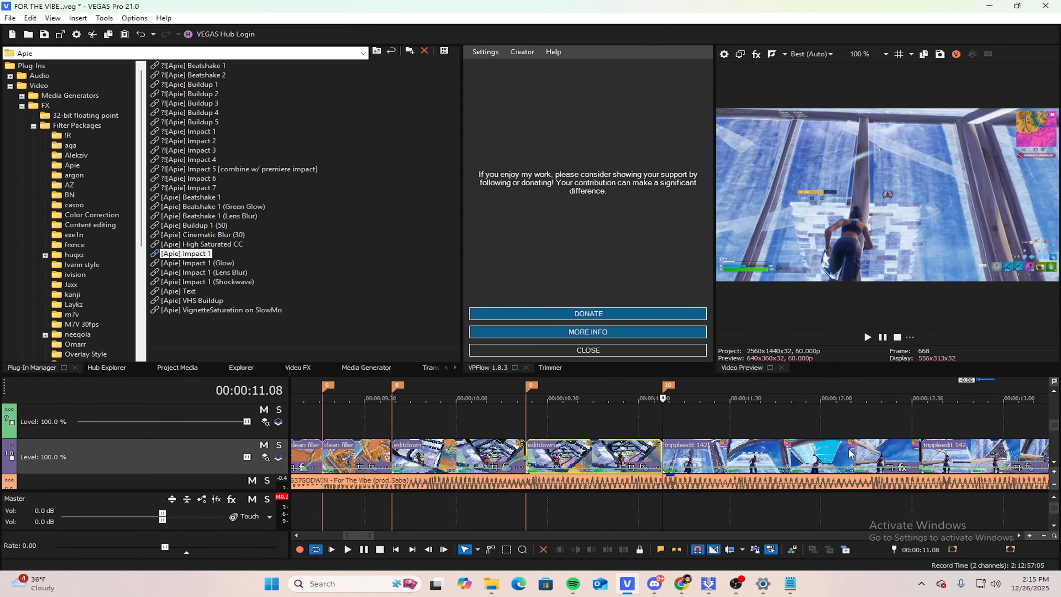
scroll(834, 438, down, 1)
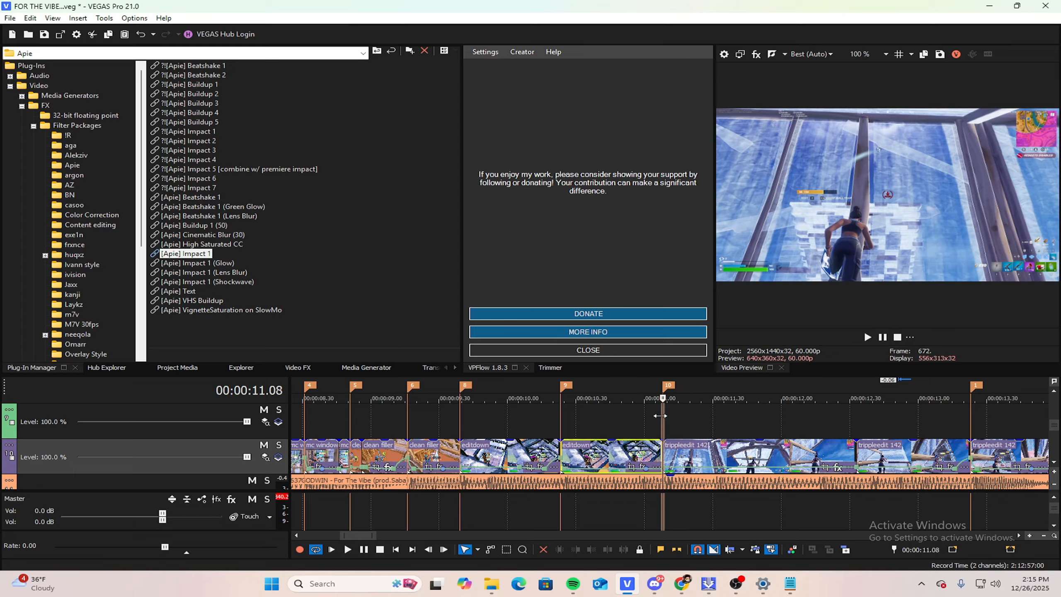
mouse_move(665, 415)
mouse_down()
mouse_move(695, 413)
mouse_move(567, 413)
mouse_move(618, 403)
mouse_move(674, 412)
mouse_move(662, 399)
mouse_up()
click(647, 437)
key(alt+space)
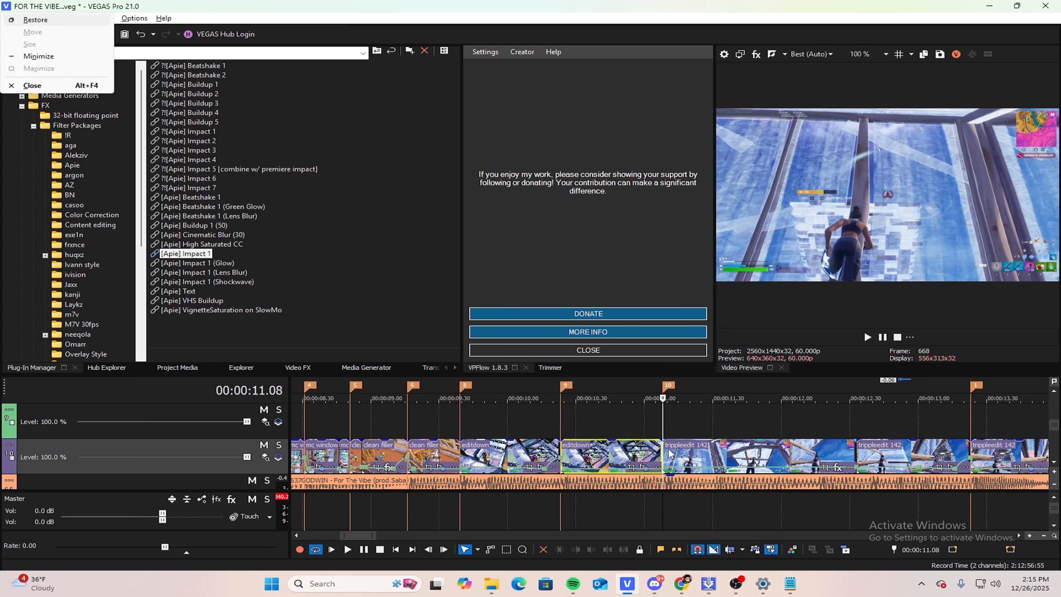
click(661, 424)
key(space)
key(space)
click(653, 448)
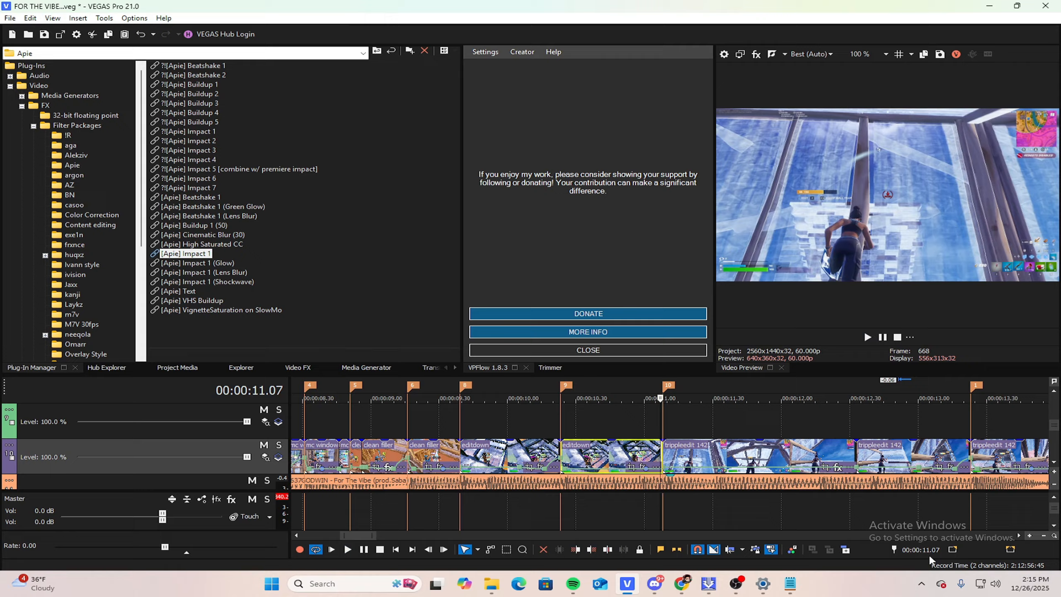
key(Left)
key(Left)
key(Left)
key(Left)
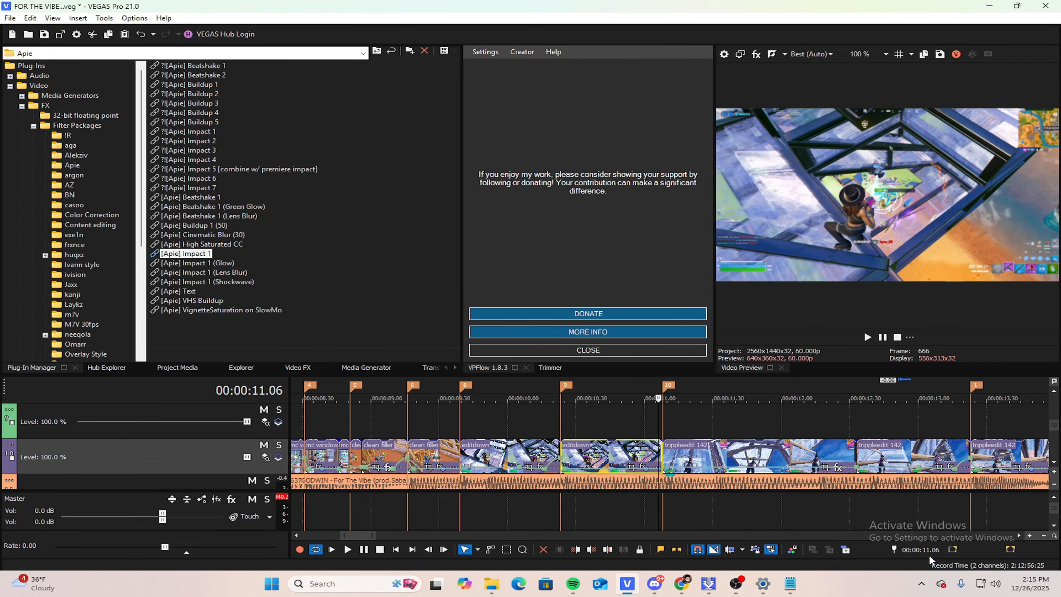
key(s)
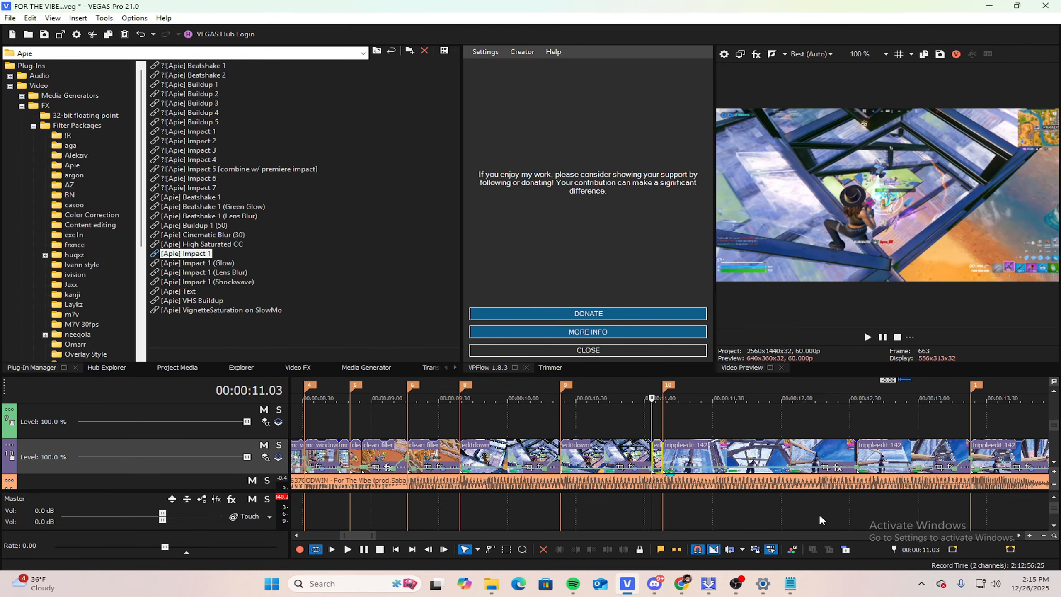
Step: Split the trippleedit 142 clip at 00:00:11.14, 6 frames after the cut at marker 10
click(662, 419)
key(Right)
key(Right)
key(Right)
key(Right)
key(Right)
key(Right)
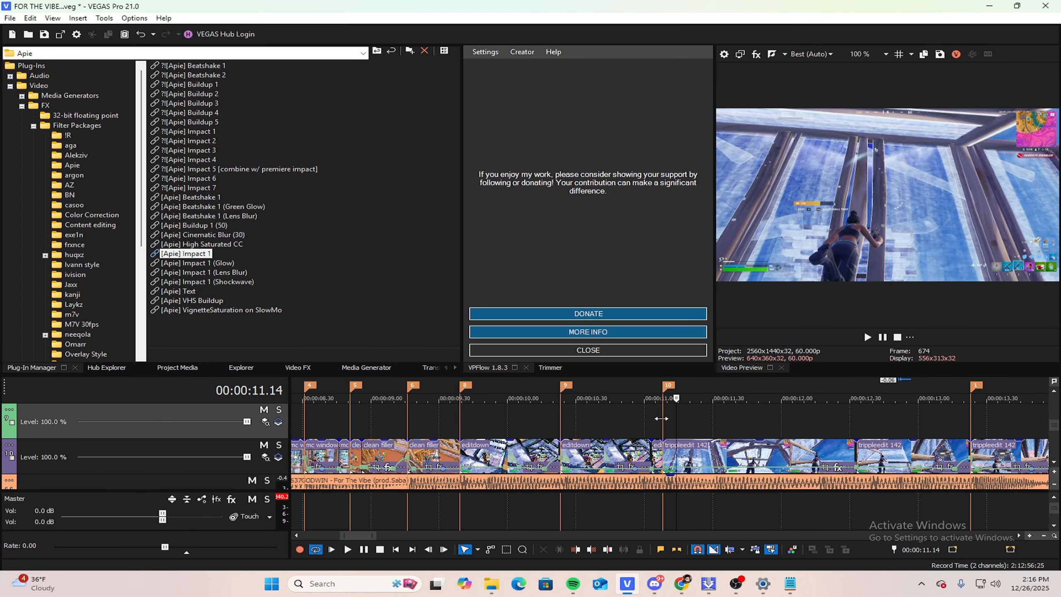
Step: Apply the [$pixy] Fast Transition DownLeft (A) [5] preset from the Transitions filter package to the short editdown piece before marker 10
scroll(661, 418, up, 5)
click(590, 455)
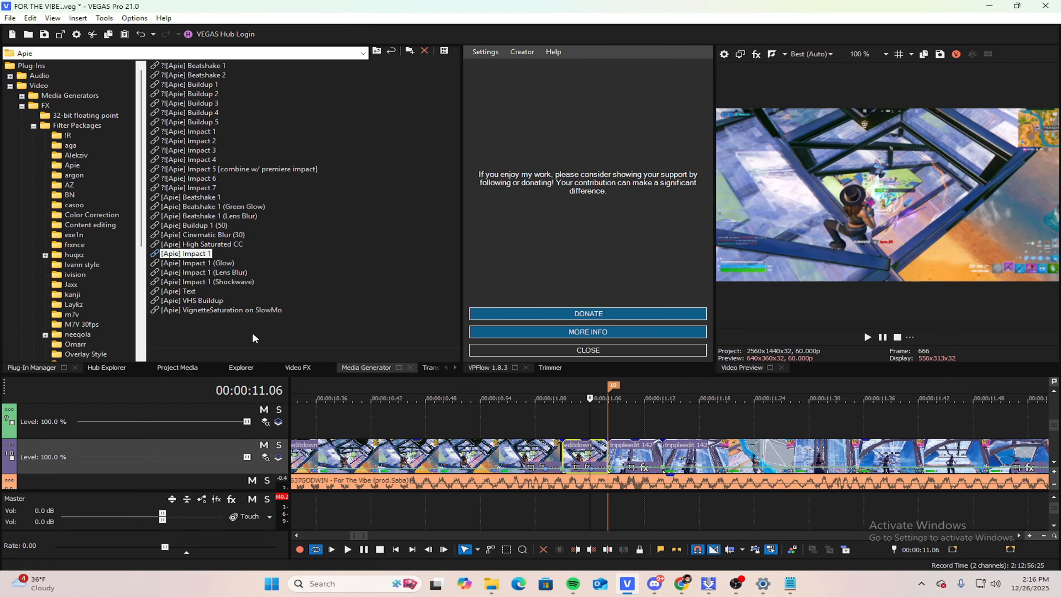
scroll(118, 226, down, 5)
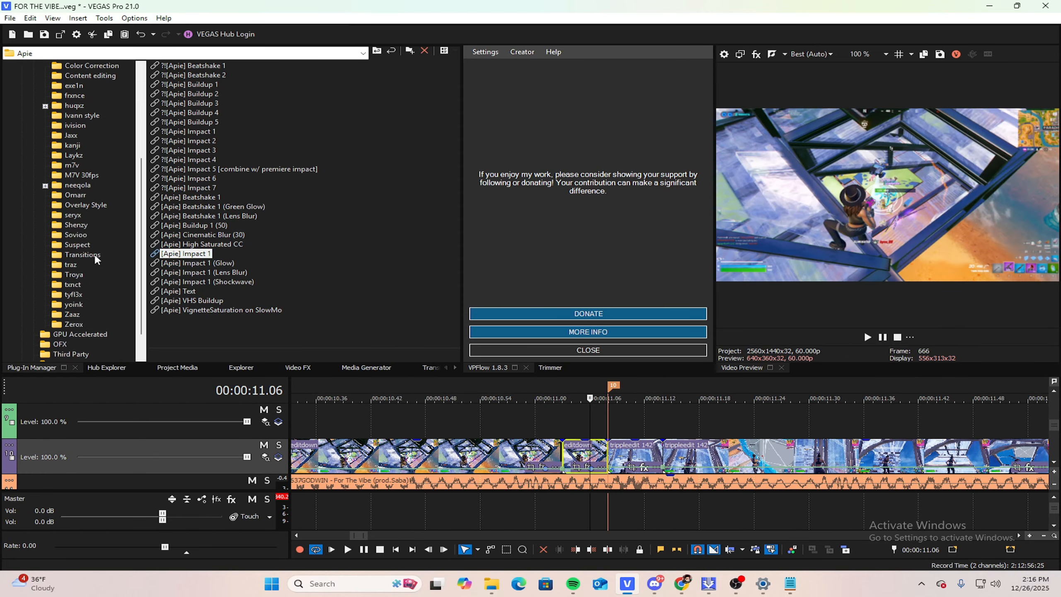
click(83, 255)
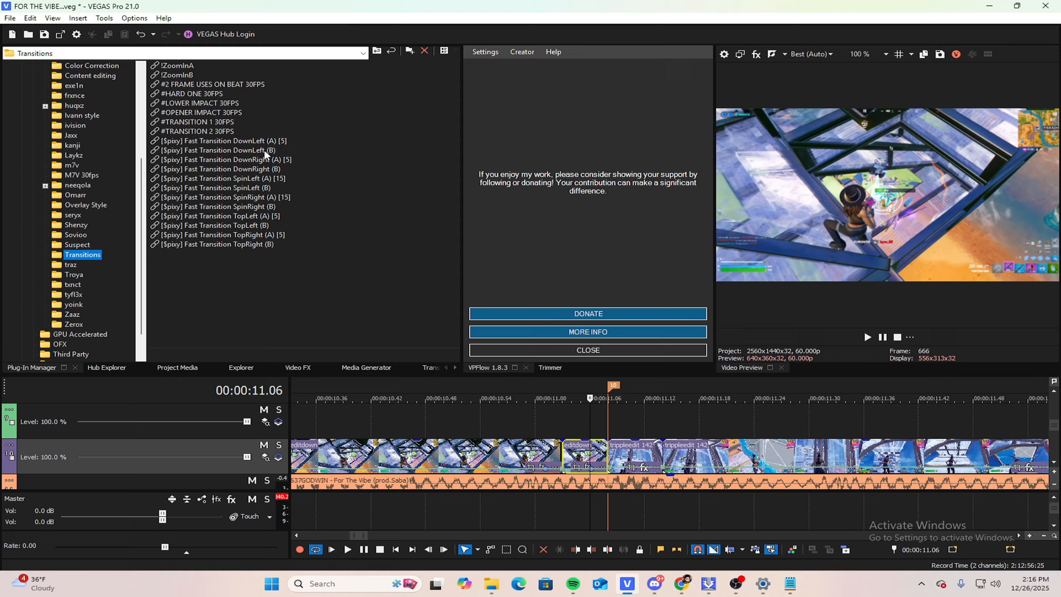
drag(267, 144, 602, 460)
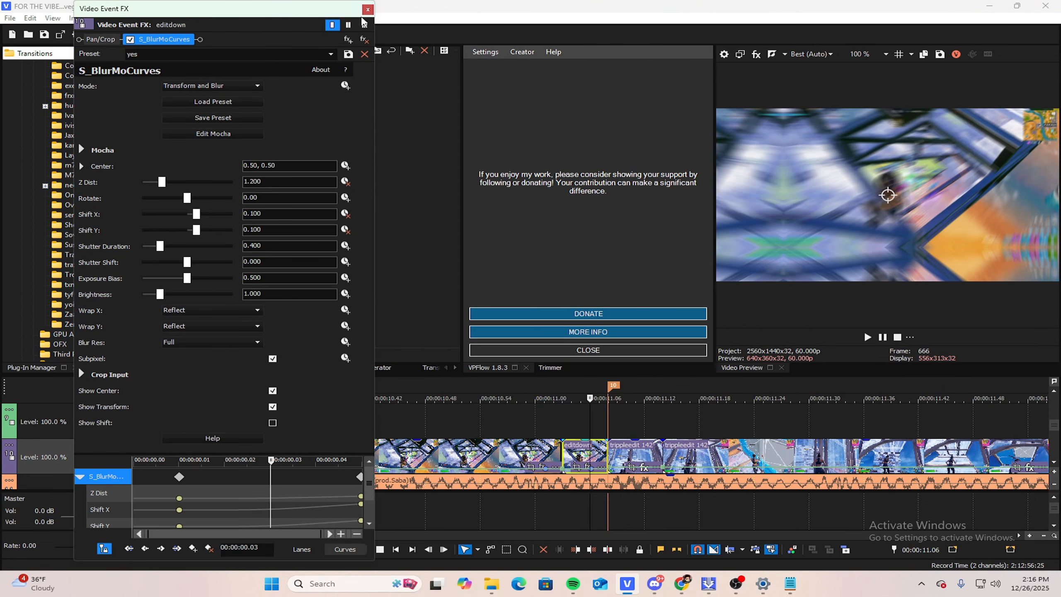
click(368, 9)
Step: Apply the [$pixy] Fast Transition DownLeft (B) preset to the short trippleedit 142 piece after marker 10 and preview the transition
drag(267, 151, 361, 188)
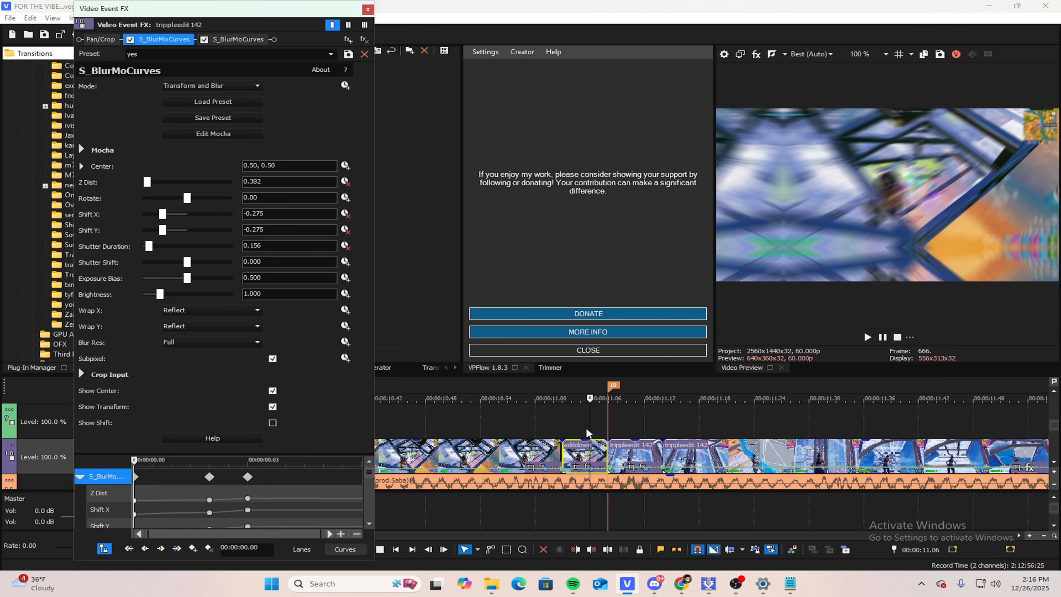
drag(590, 419, 648, 406)
key(space)
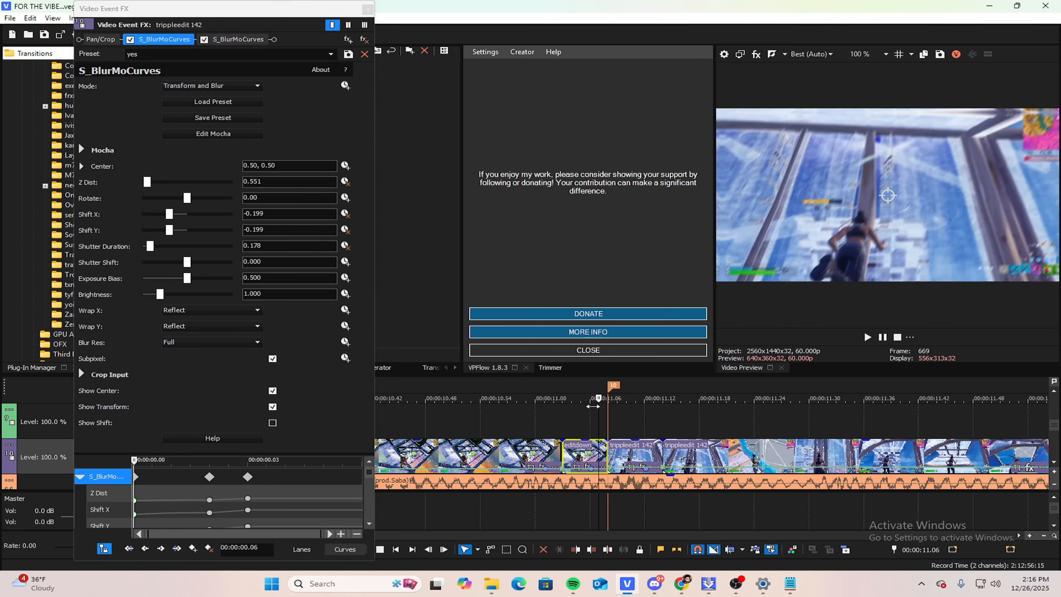
key(space)
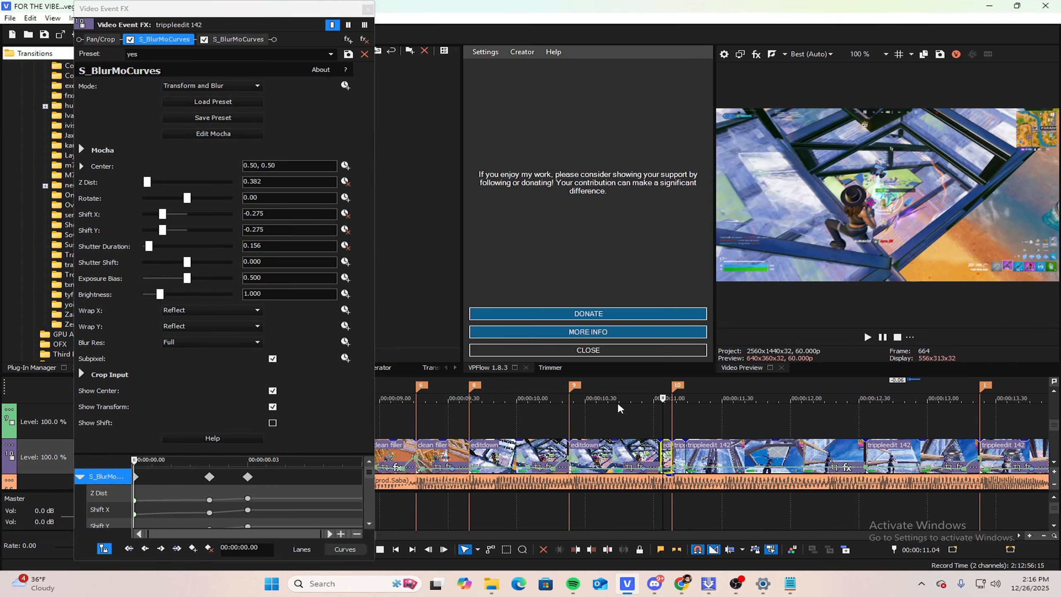
click(367, 10)
Step: Review the transition pieces on both sides of marker 10 and play back the section from 00:00:10.54
drag(332, 306, 219, 153)
click(412, 277)
scroll(650, 433, down, 2)
scroll(650, 432, up, 5)
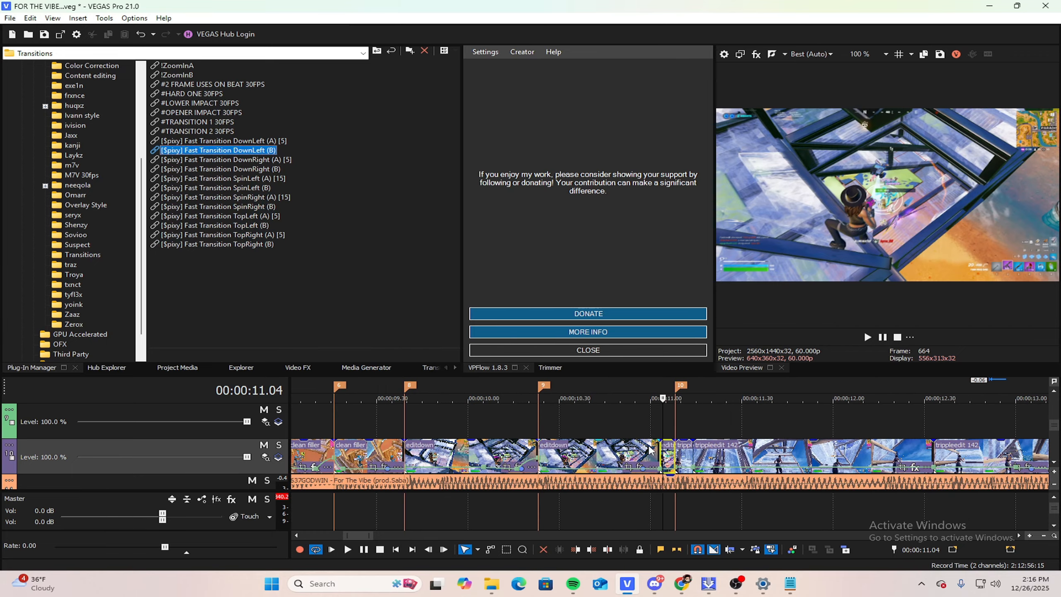
scroll(651, 449, up, 3)
click(671, 444)
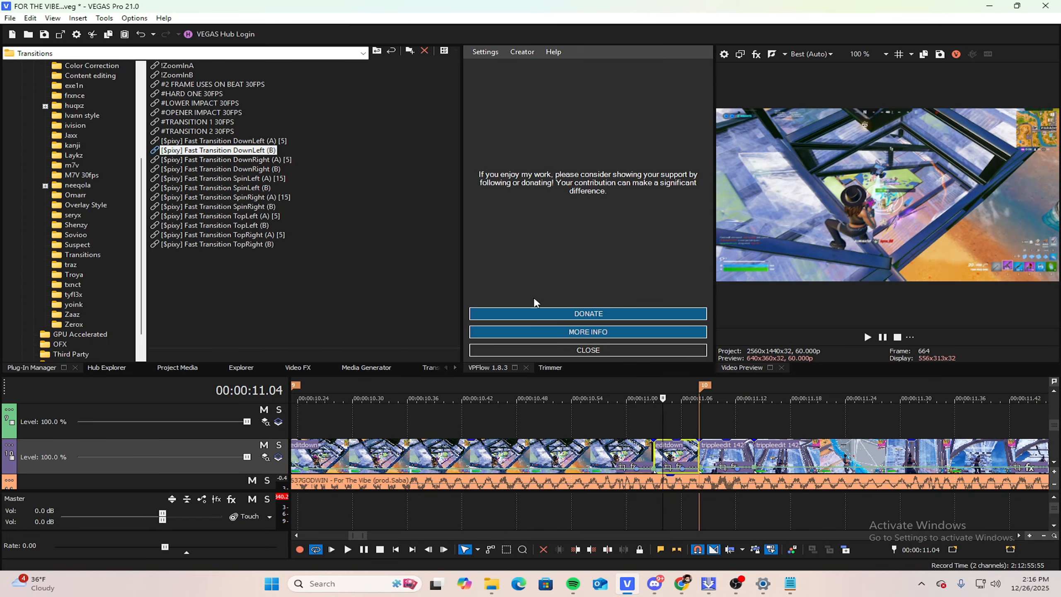
click(736, 457)
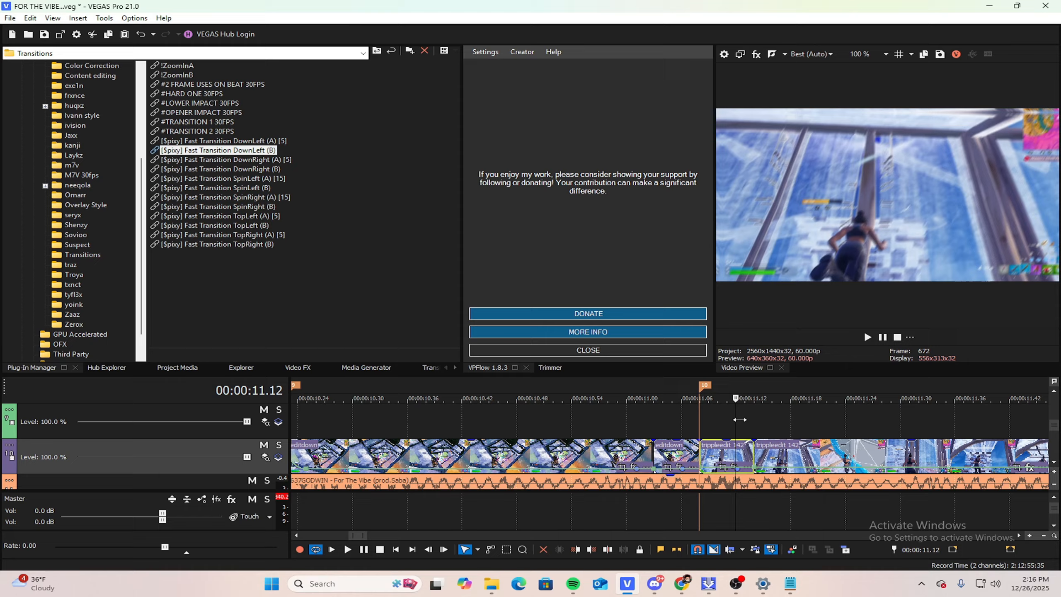
drag(736, 400, 792, 401)
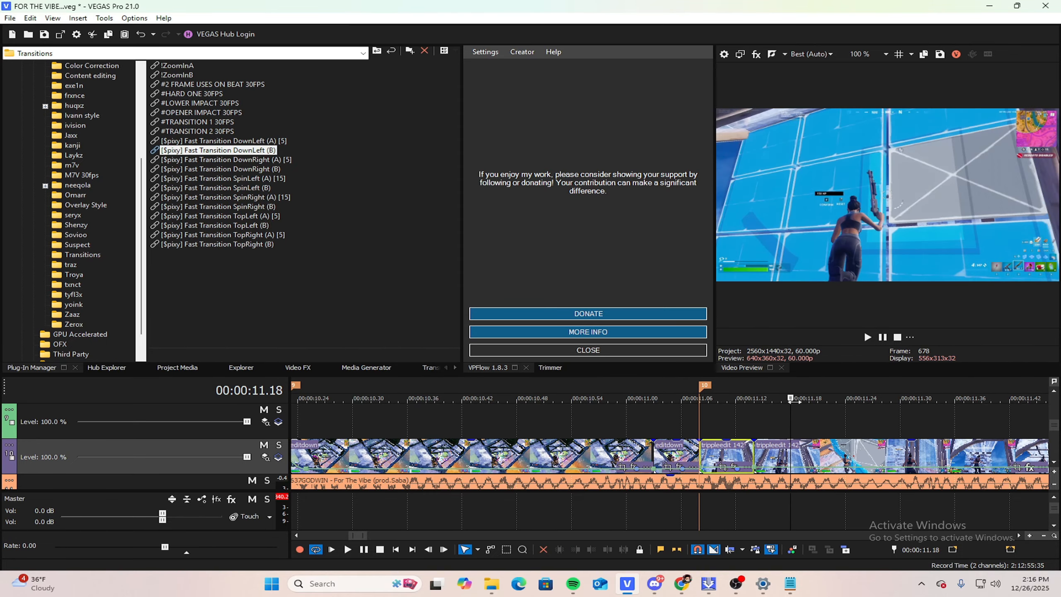
key(space)
scroll(829, 409, down, 2)
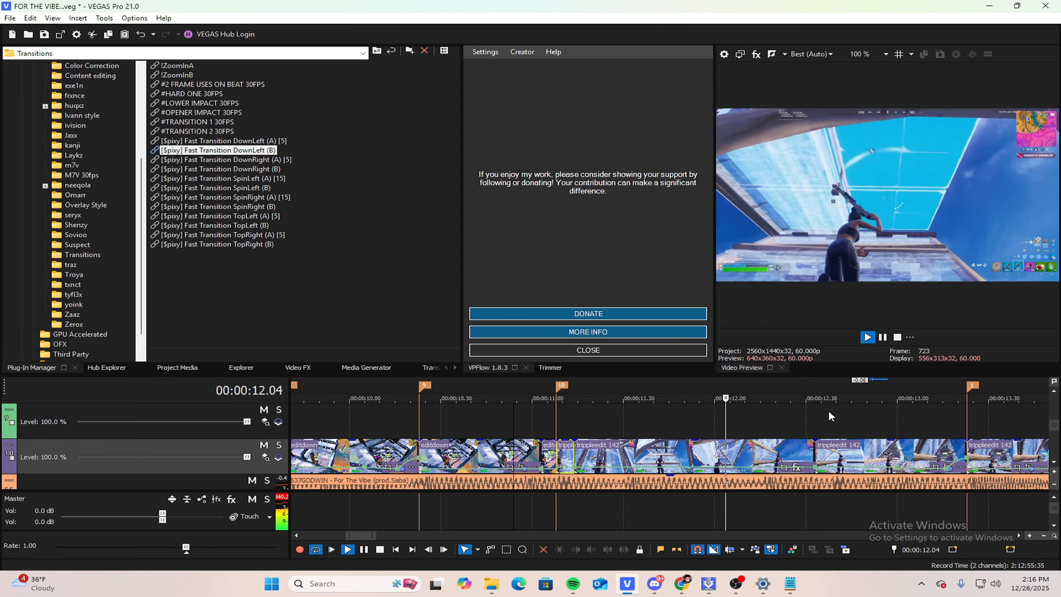
scroll(830, 414, down, 1)
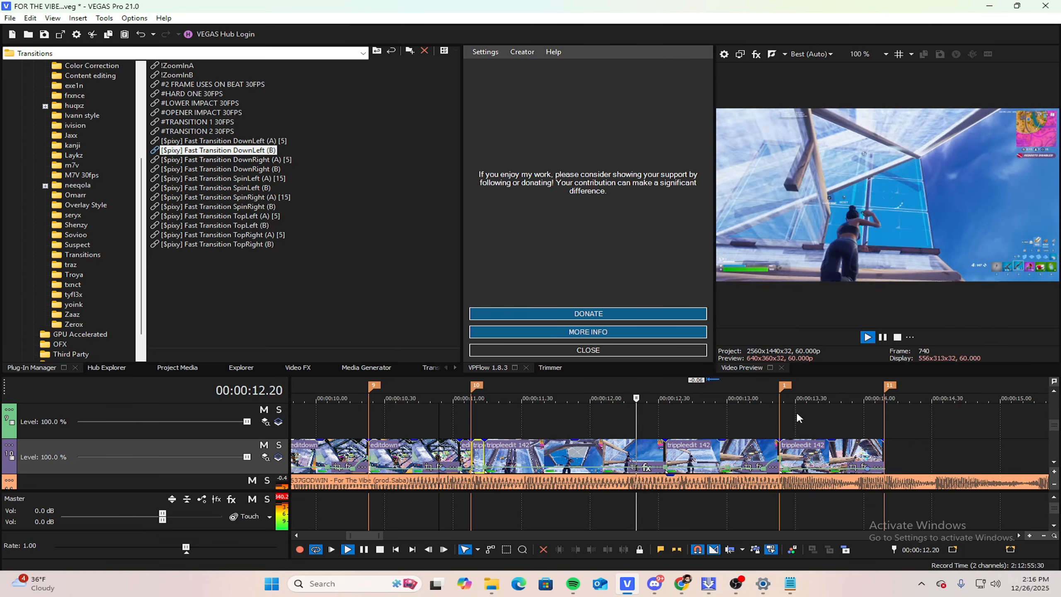
key(space)
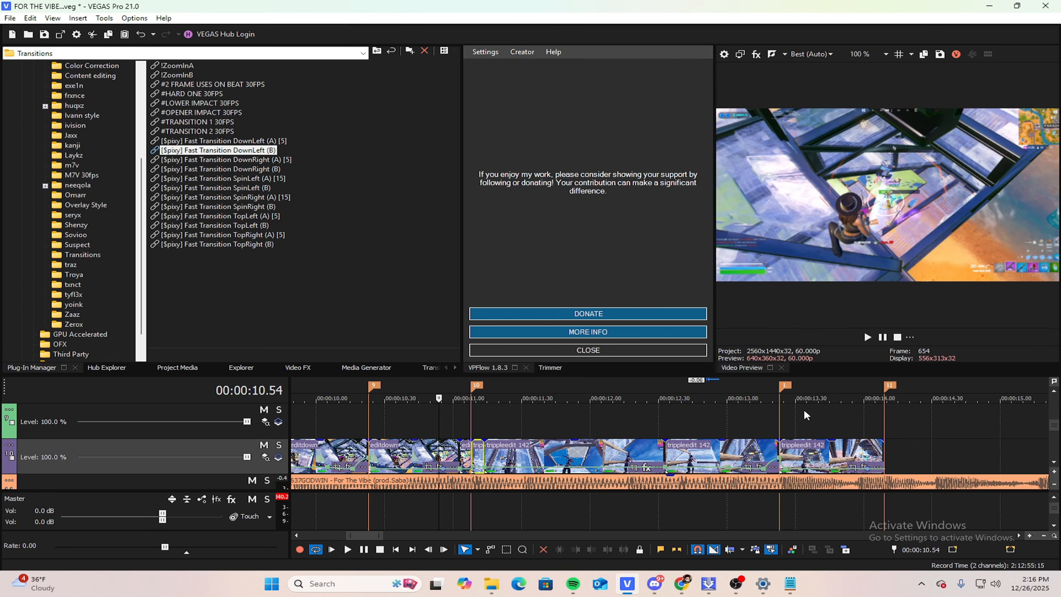
Step: Listen to the song on from 00:00:13.23 and add a beat marker at 00:00:16.23
click(783, 416)
key(space)
scroll(907, 433, down, 2)
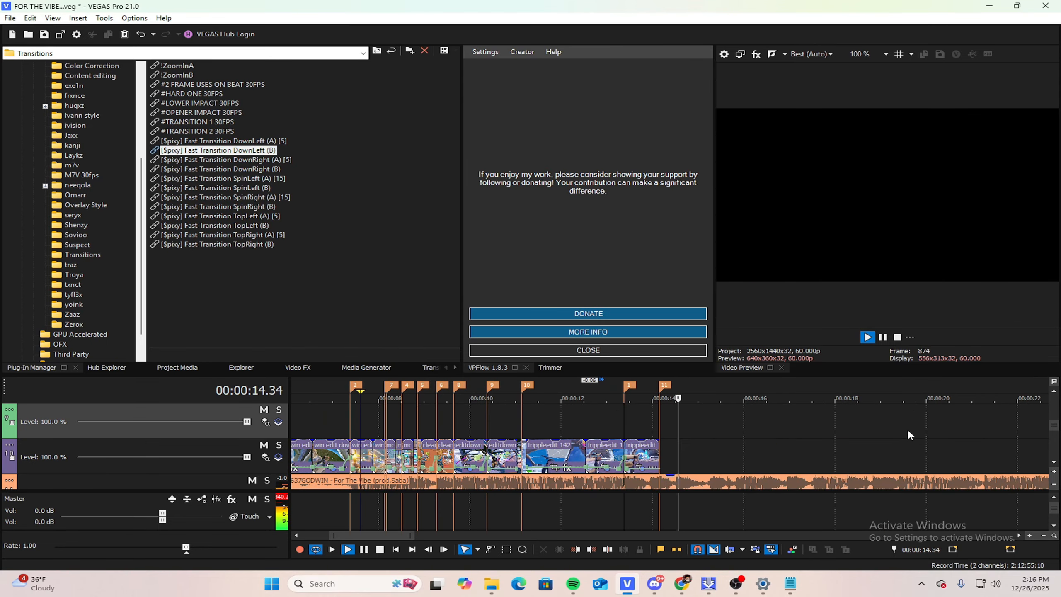
drag(1055, 429, 1055, 434)
key(space)
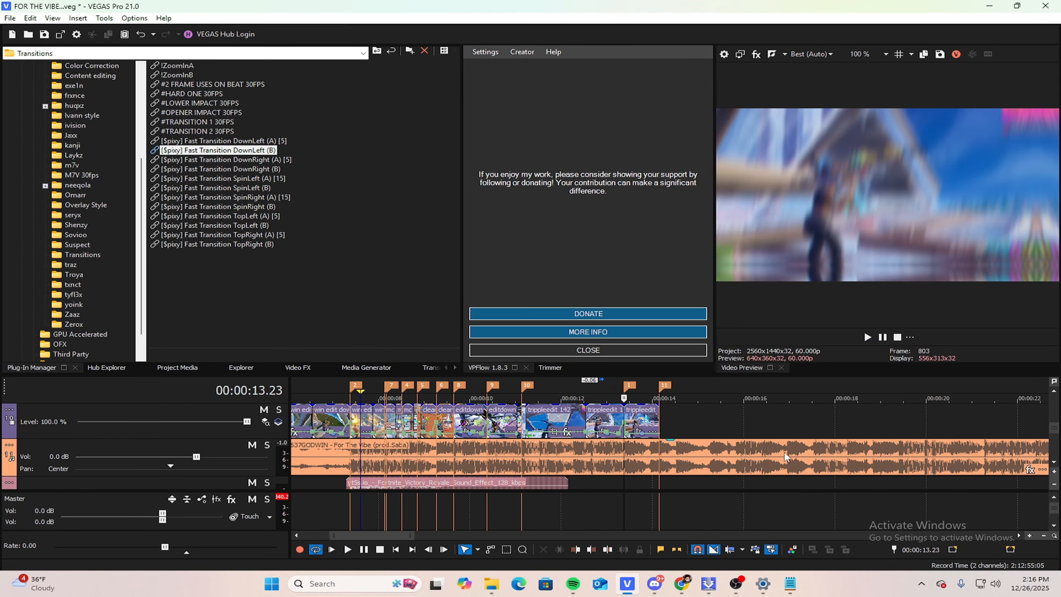
click(761, 453)
key(space)
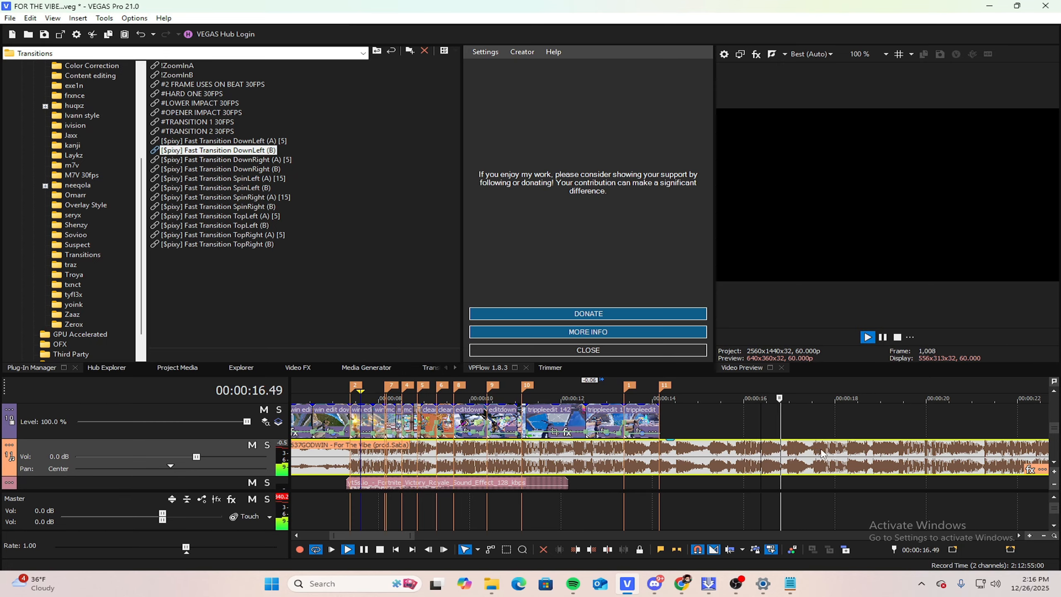
key(space)
scroll(827, 447, up, 5)
key(space)
key(space)
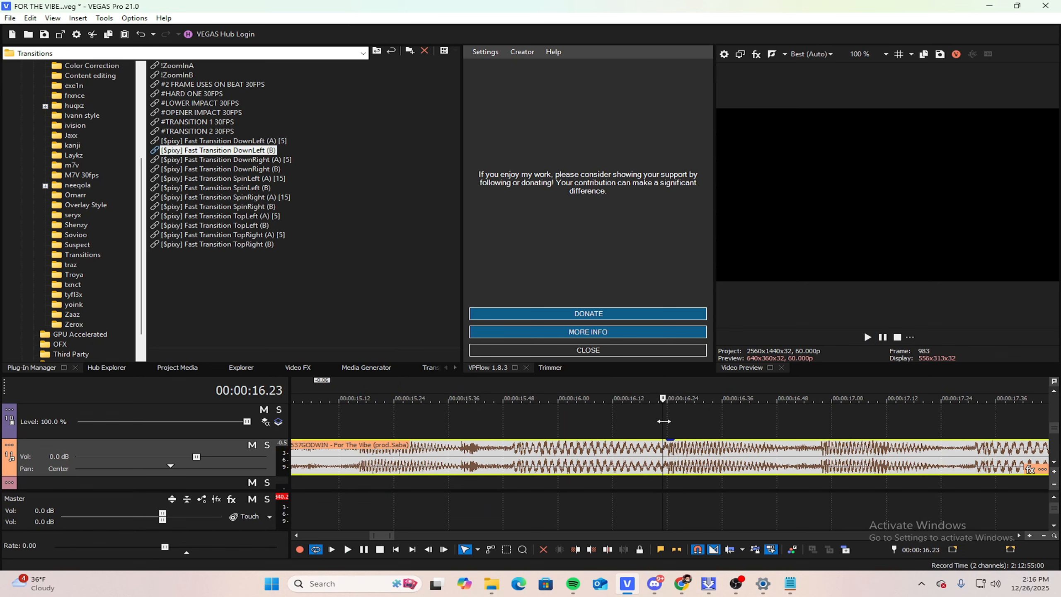
key(m)
scroll(665, 425, down, 5)
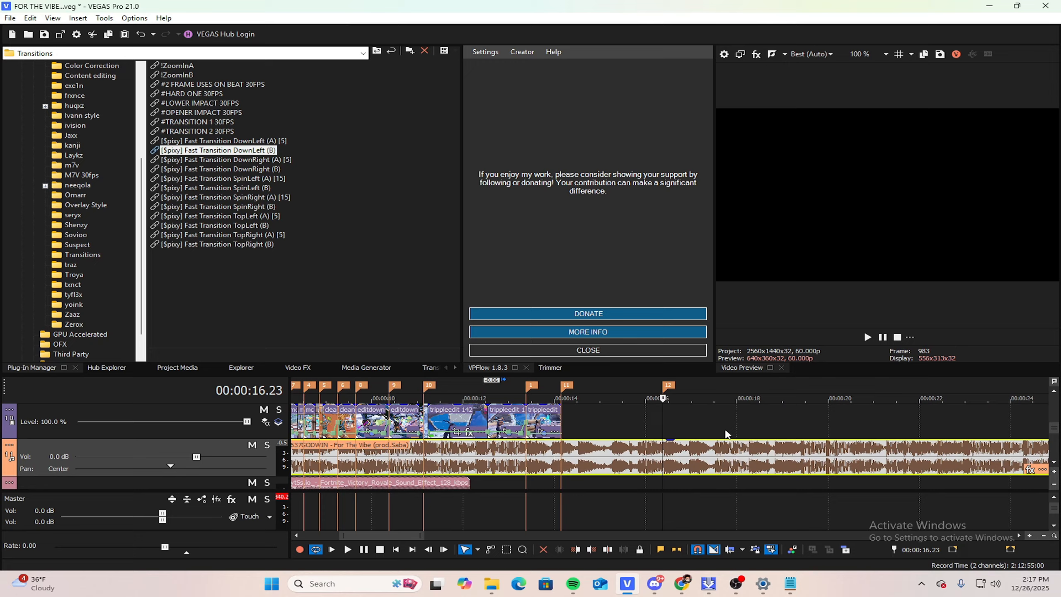
Step: Listen to the song on from marker 12 and add a beat marker at 00:00:17.09
key(space)
key(space)
key(space)
key(space)
click(699, 462)
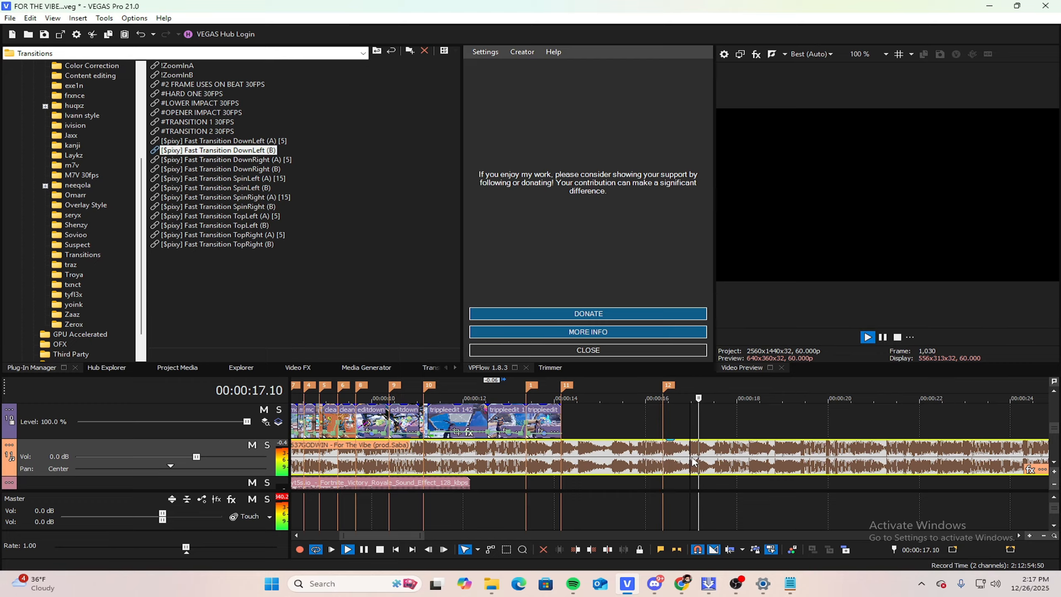
scroll(710, 462, up, 5)
click(709, 455)
key(space)
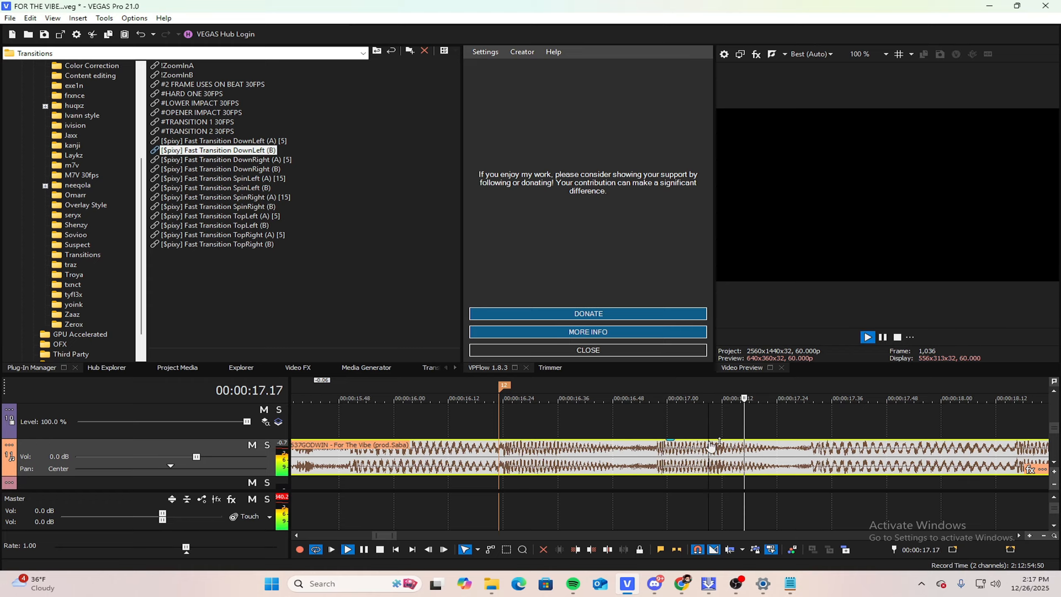
key(space)
key(space)
key(space)
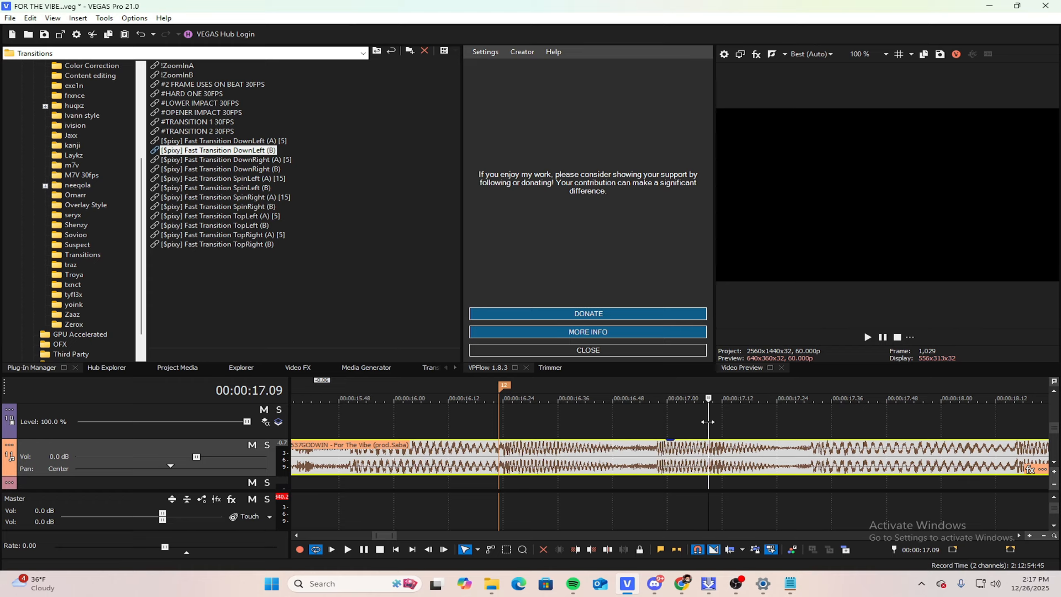
key(space)
key(space)
key(space)
key(space)
key(m)
Step: Replay the song between markers 12 and 13 and return the playhead to marker 12 at 00:00:16.23
scroll(705, 426, down, 5)
scroll(702, 427, down, 2)
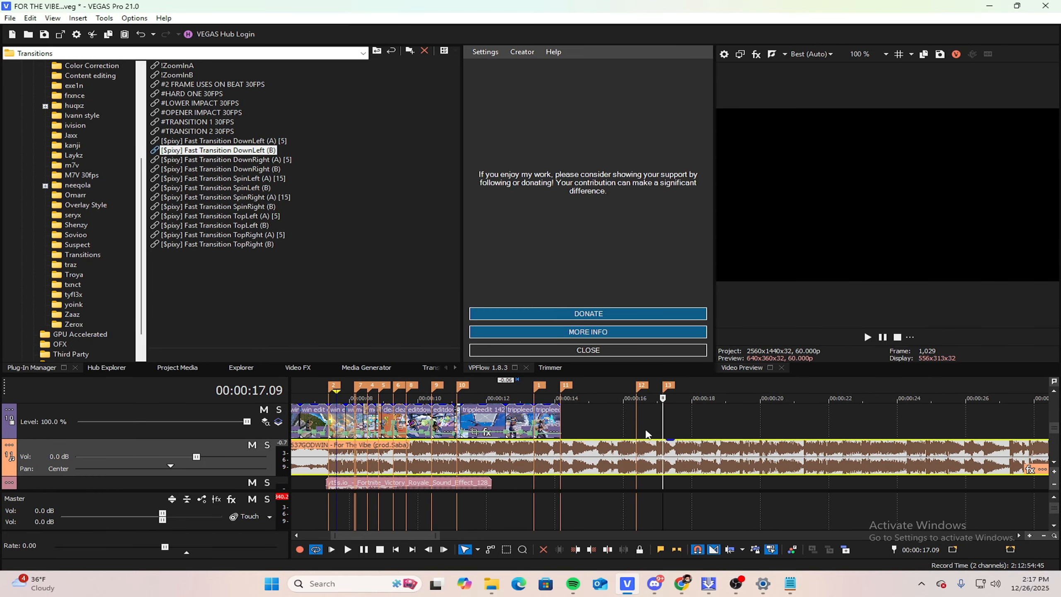
click(636, 414)
key(space)
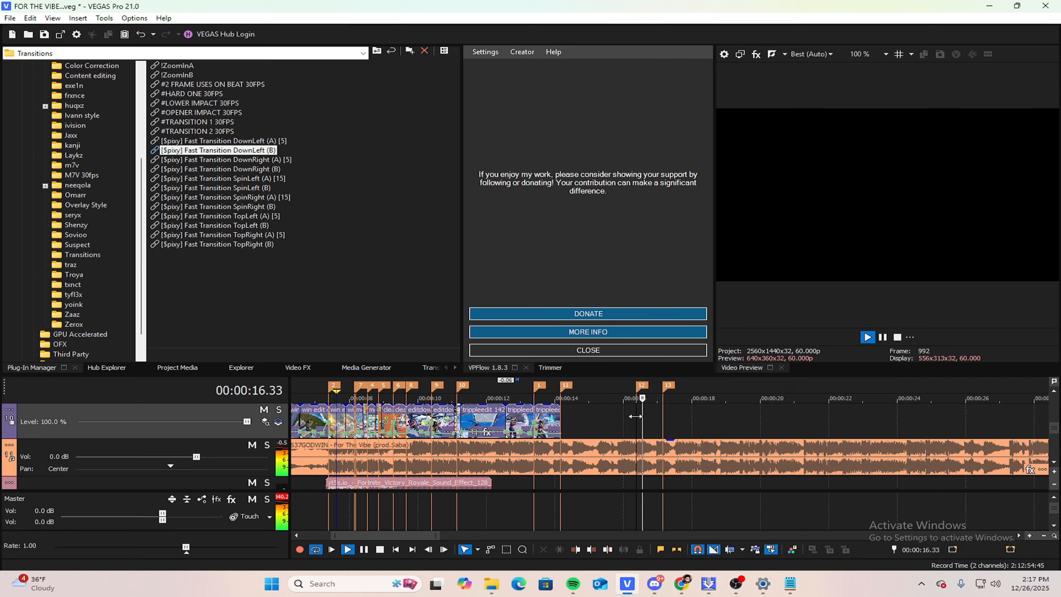
key(space)
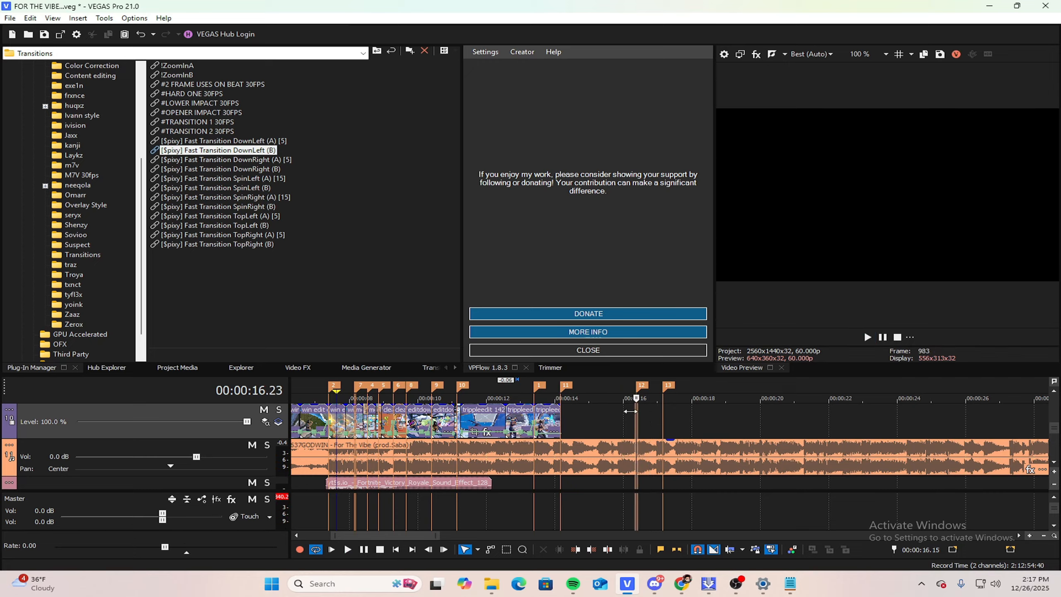
key(space)
key(space)
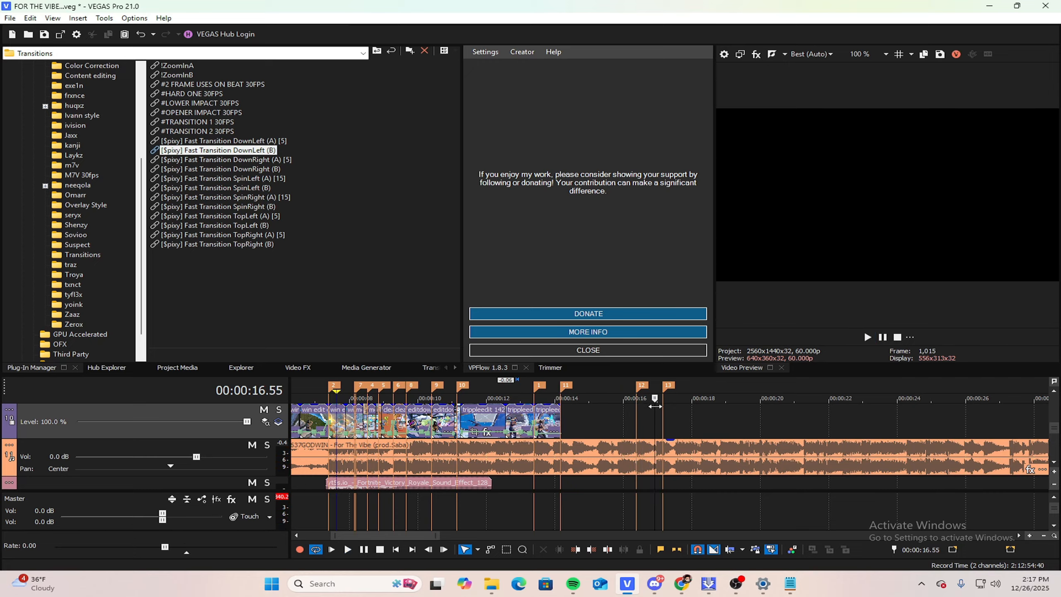
drag(654, 404, 656, 404)
scroll(657, 409, up, 3)
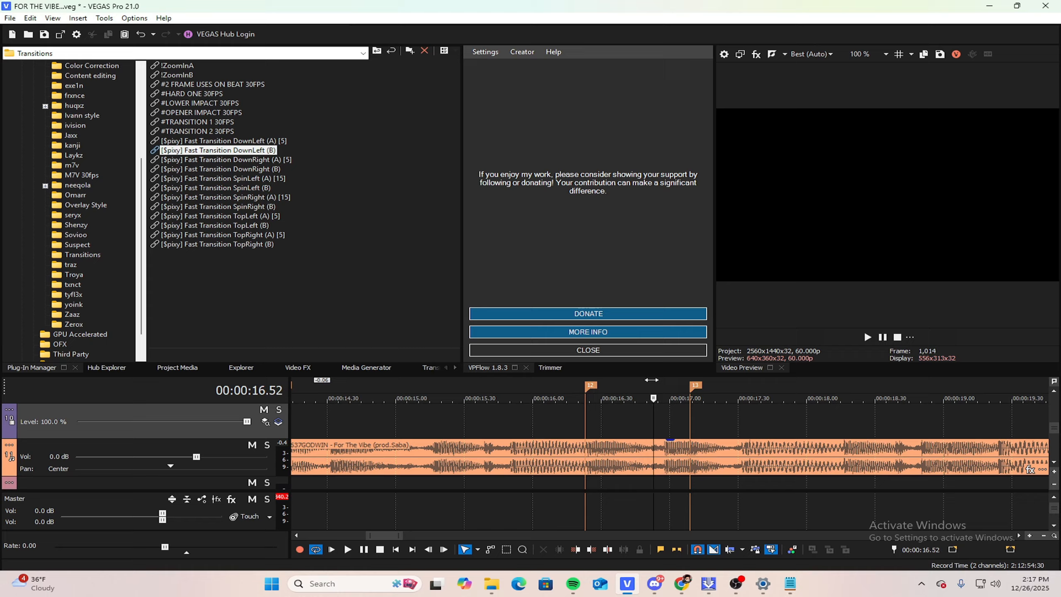
drag(573, 381, 586, 393)
scroll(618, 414, down, 8)
scroll(611, 429, up, 8)
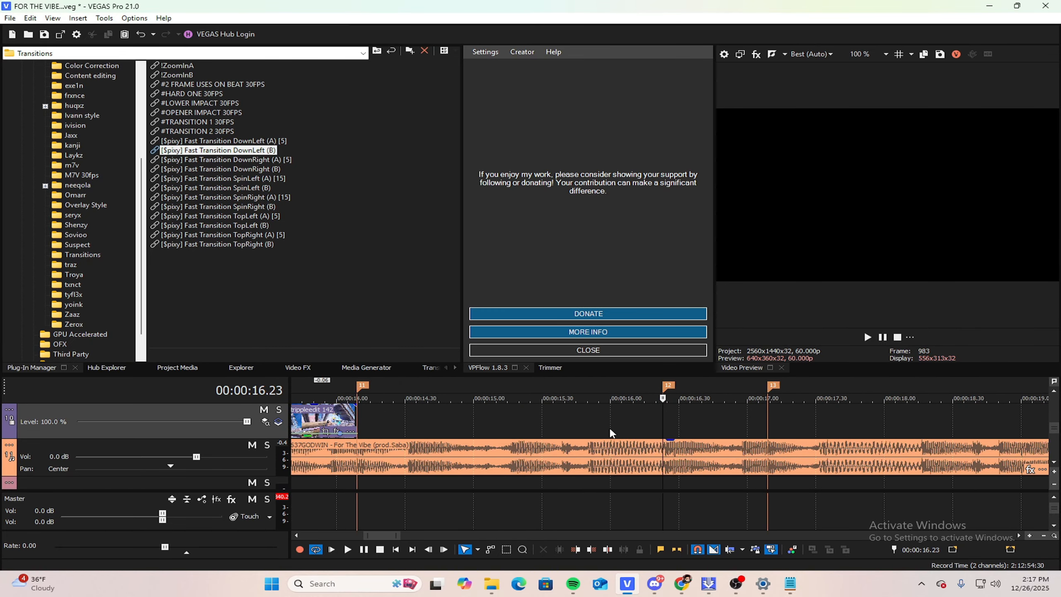
scroll(615, 431, down, 4)
scroll(617, 431, up, 5)
scroll(618, 427, down, 6)
scroll(665, 439, up, 6)
scroll(711, 458, down, 7)
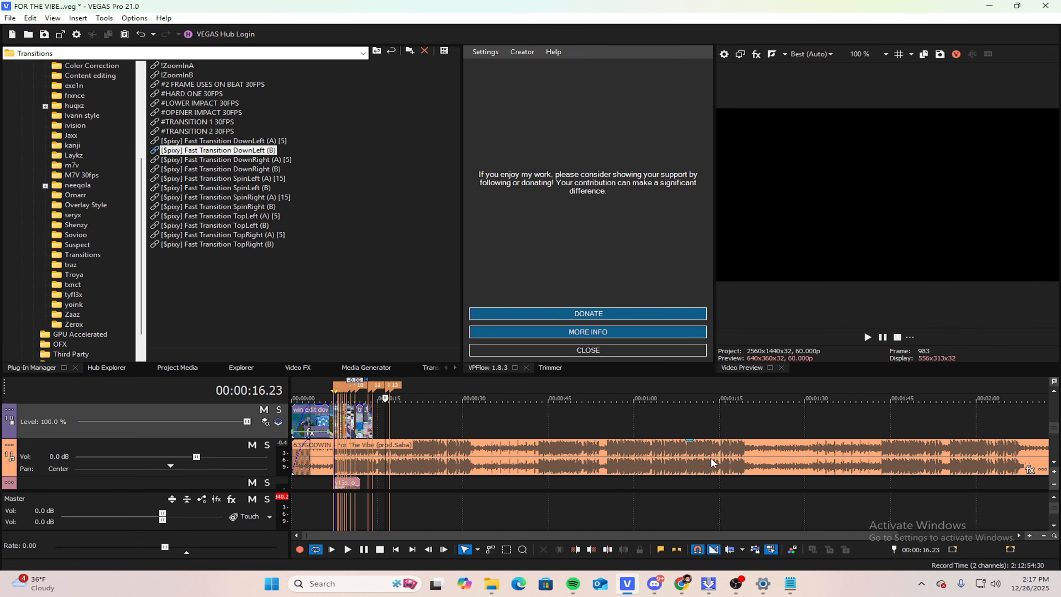
scroll(604, 412, up, 2)
scroll(610, 418, down, 3)
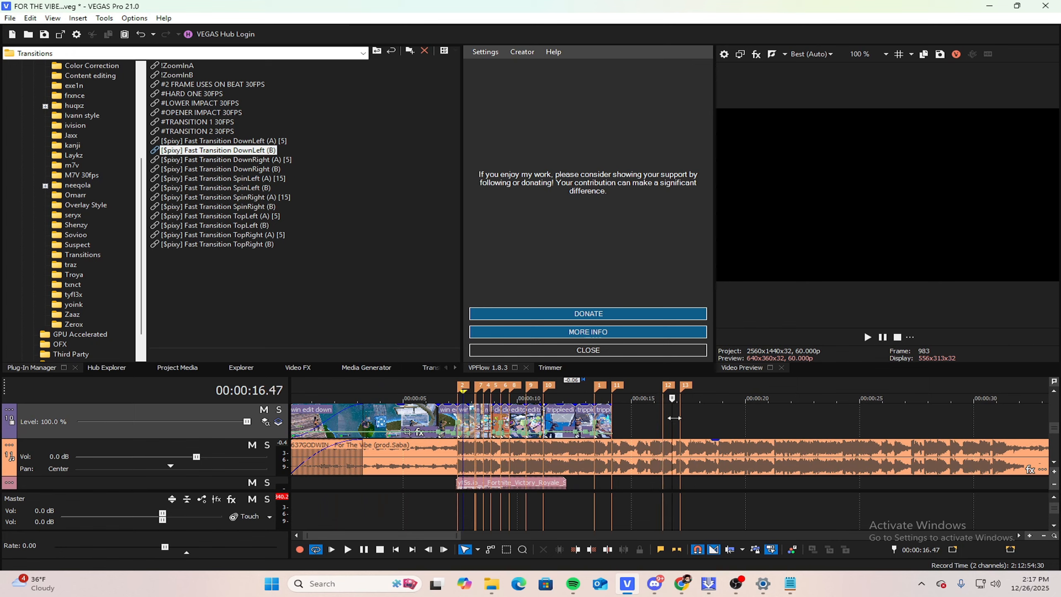
scroll(674, 417, up, 5)
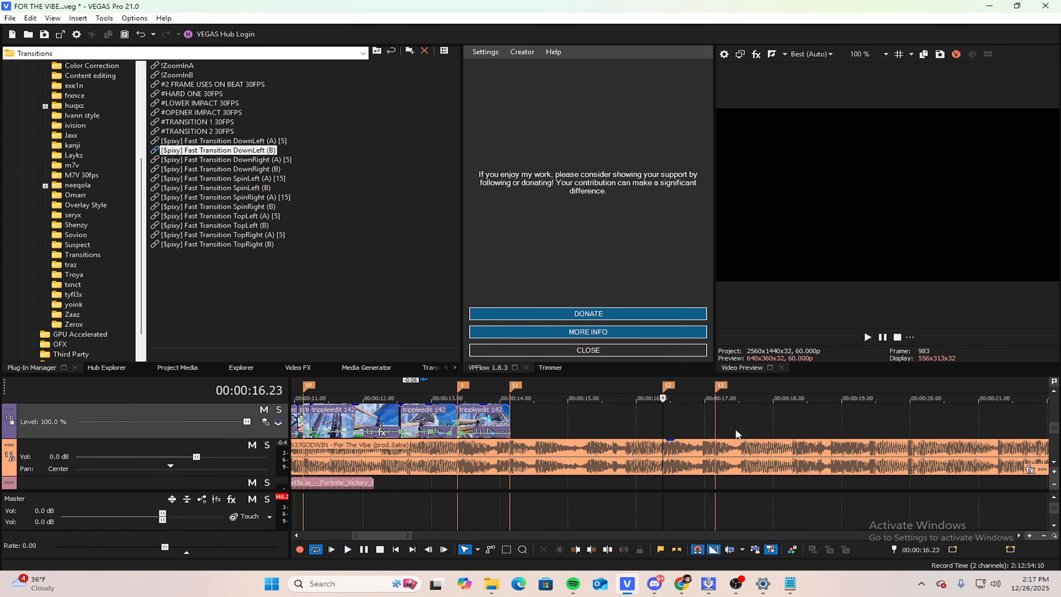
scroll(677, 424, down, 3)
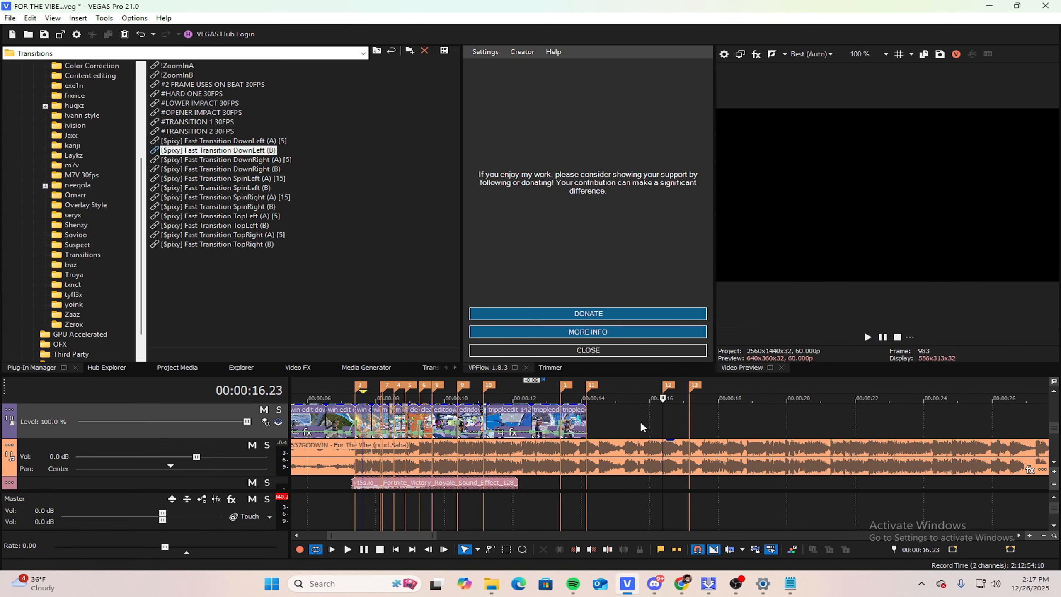
Step: Play the montage back from the start past marker 11 and save the project during playback
drag(662, 413, 104, 370)
key(space)
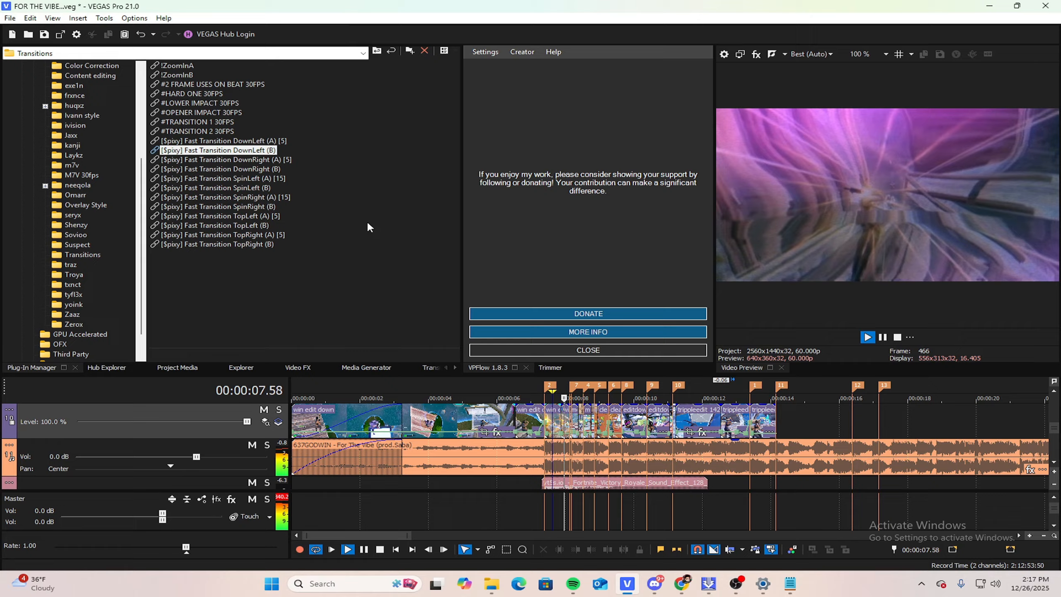
click(9, 19)
click(27, 86)
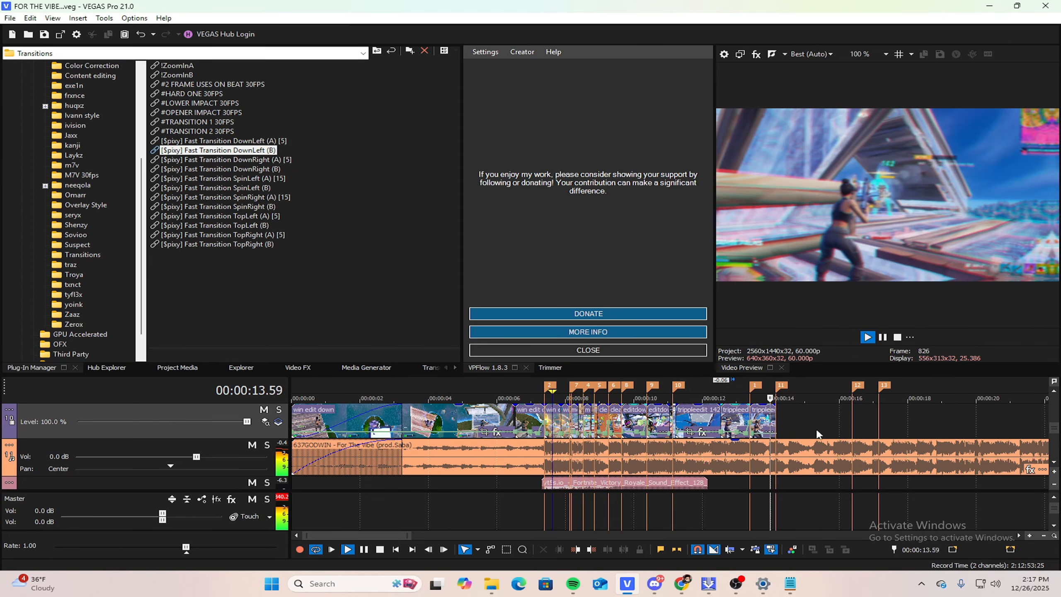
scroll(896, 420, down, 2)
scroll(898, 415, down, 2)
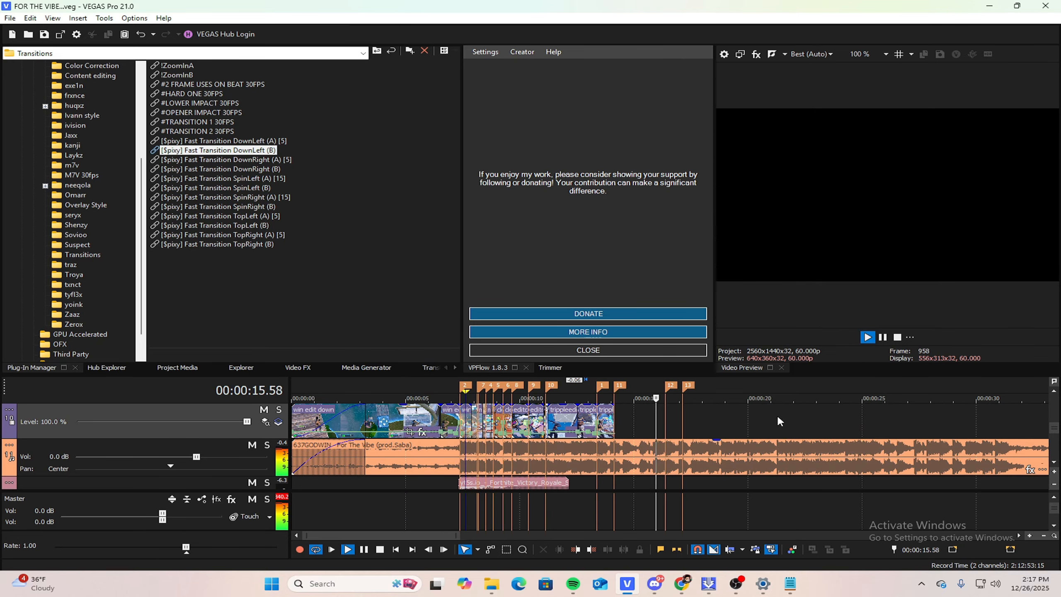
key(space)
Step: Preview the walltake recording and add it to the timeline at marker 12
click(665, 420)
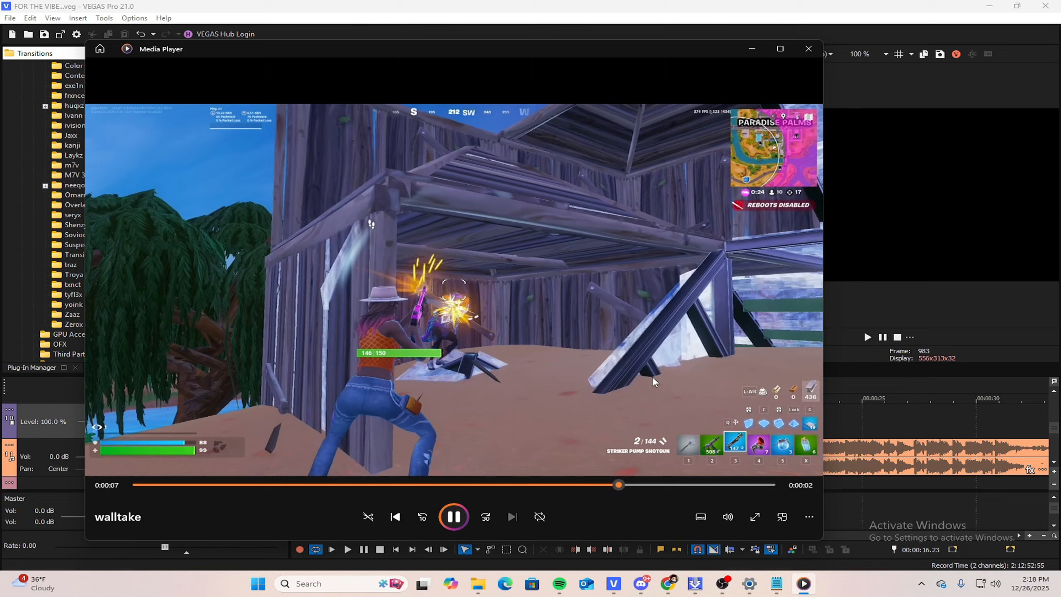
click(808, 48)
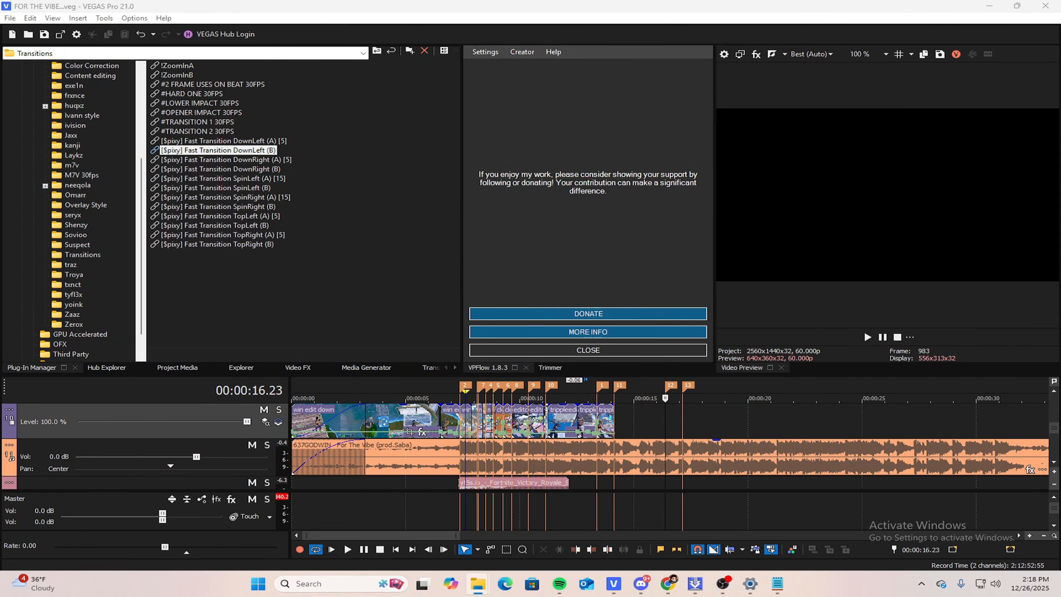
mouse_move(455, 492)
mouse_down()
mouse_move(559, 462)
mouse_move(619, 408)
mouse_move(636, 444)
mouse_move(665, 459)
mouse_move(764, 459)
mouse_move(677, 455)
mouse_up()
right_click(228, 445)
click(337, 245)
key(space)
Step: Slide the walltake clip along the timeline so that its shotgun hit lands exactly on marker 12
scroll(685, 454, up, 5)
drag(749, 451, 700, 464)
scroll(656, 458, up, 4)
scroll(704, 457, down, 7)
scroll(679, 452, up, 4)
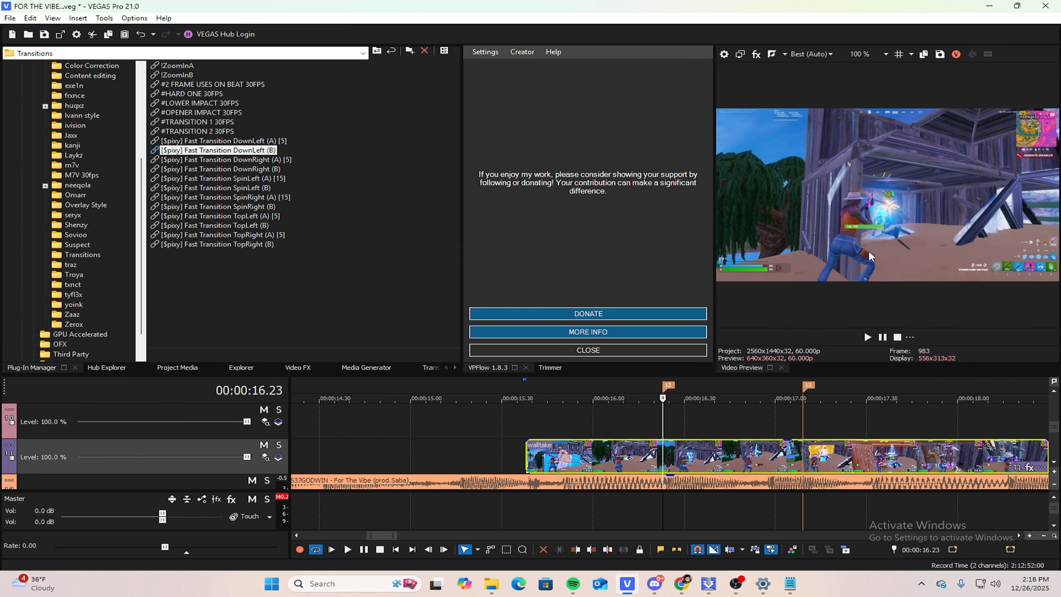
drag(708, 458, 704, 460)
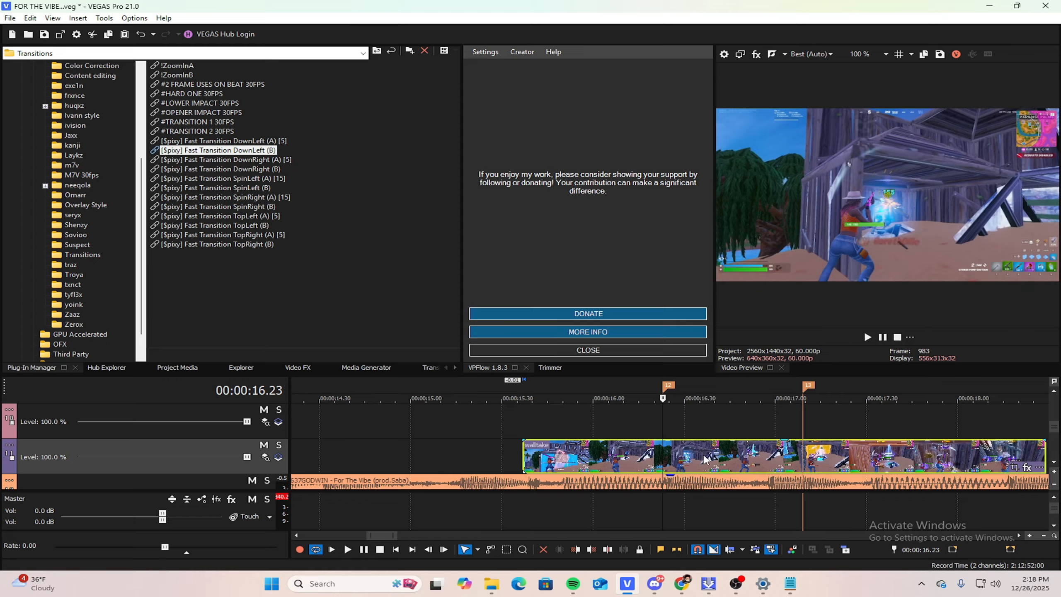
Step: Trim the walltake clip to start at marker 11 and end at marker 13
scroll(704, 460, down, 5)
drag(633, 458, 587, 444)
drag(734, 448, 689, 449)
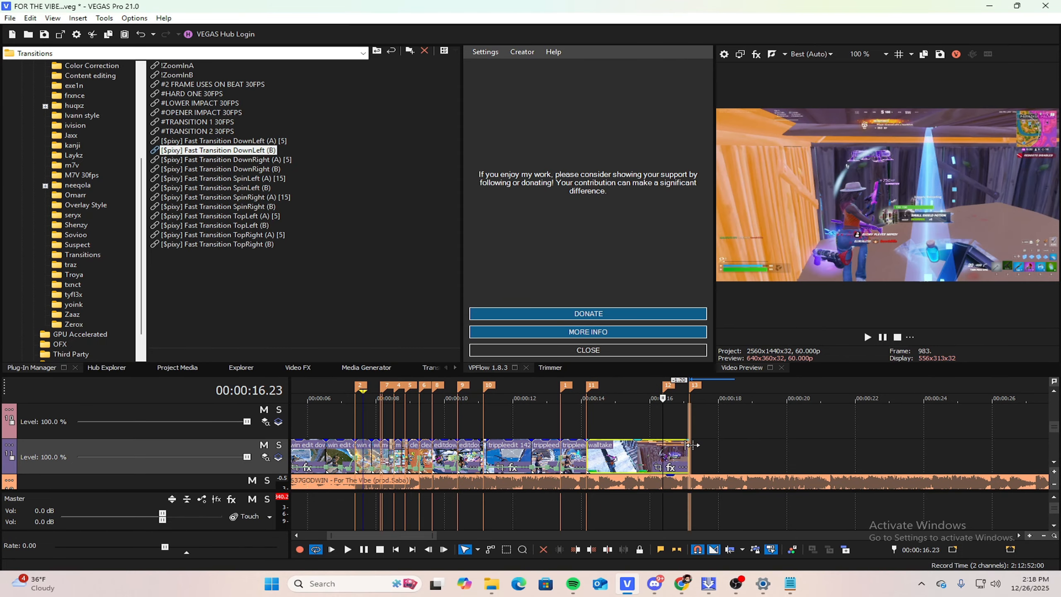
Step: Insert a velocity envelope on the walltake clip and add an envelope point at marker 12
scroll(776, 441, up, 8)
right_click(764, 465)
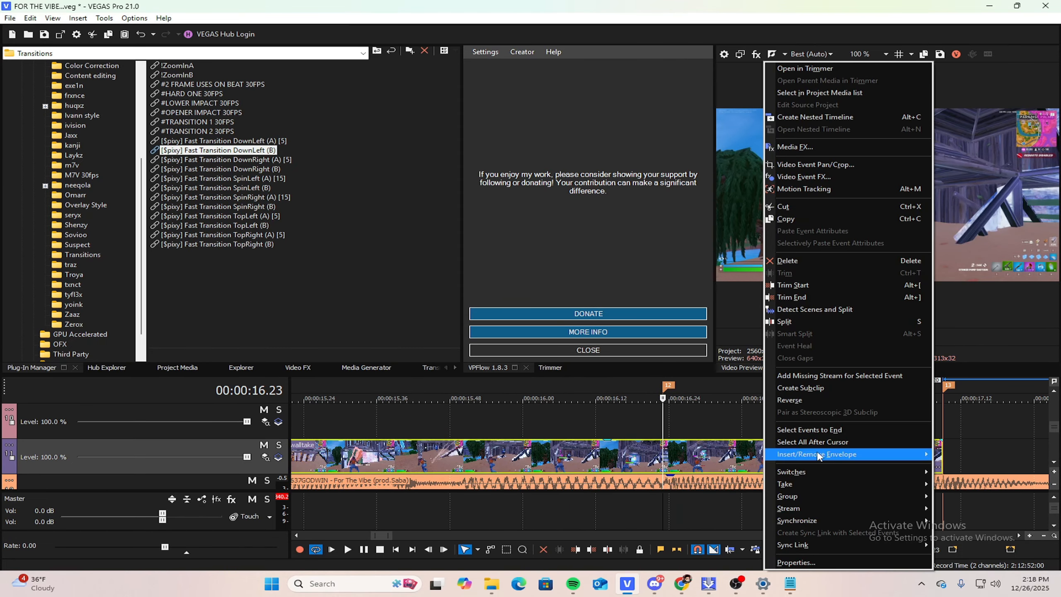
mouse_move(919, 454)
click(957, 453)
scroll(669, 464, up, 5)
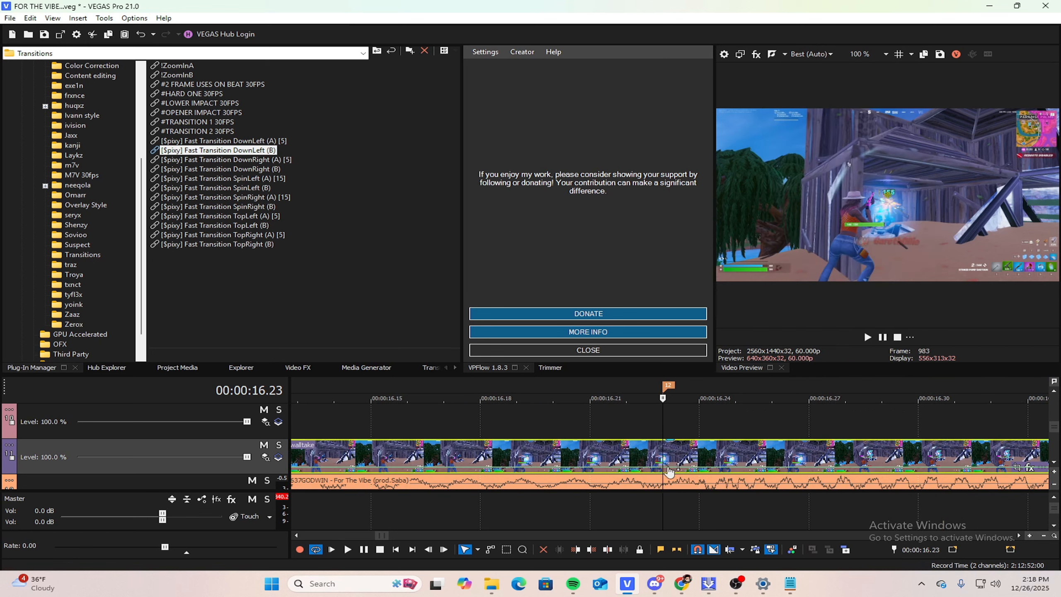
right_click(665, 465)
click(695, 339)
scroll(760, 487, down, 7)
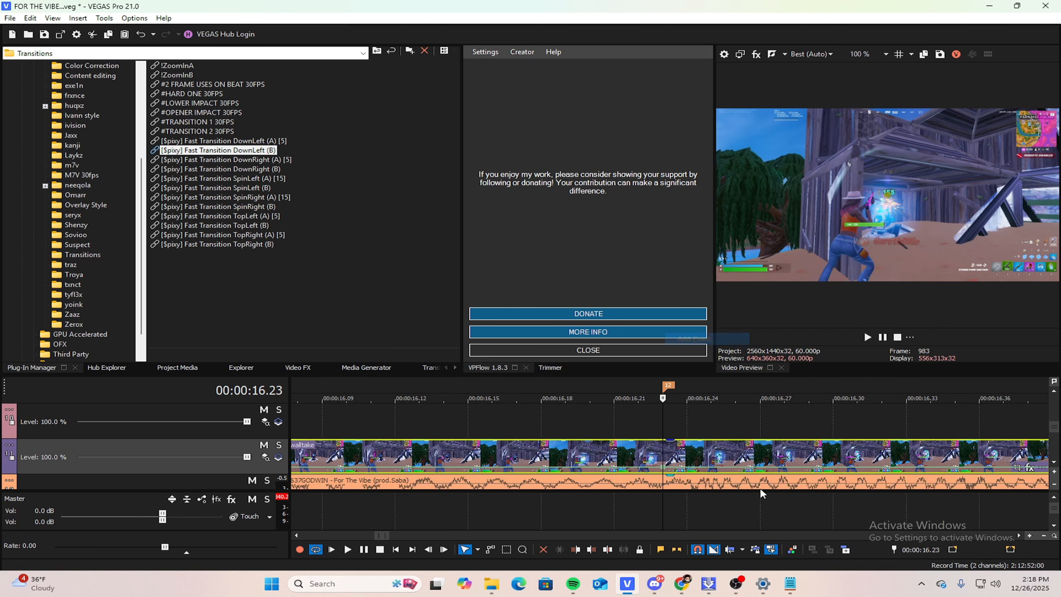
scroll(672, 469, up, 5)
scroll(677, 472, down, 5)
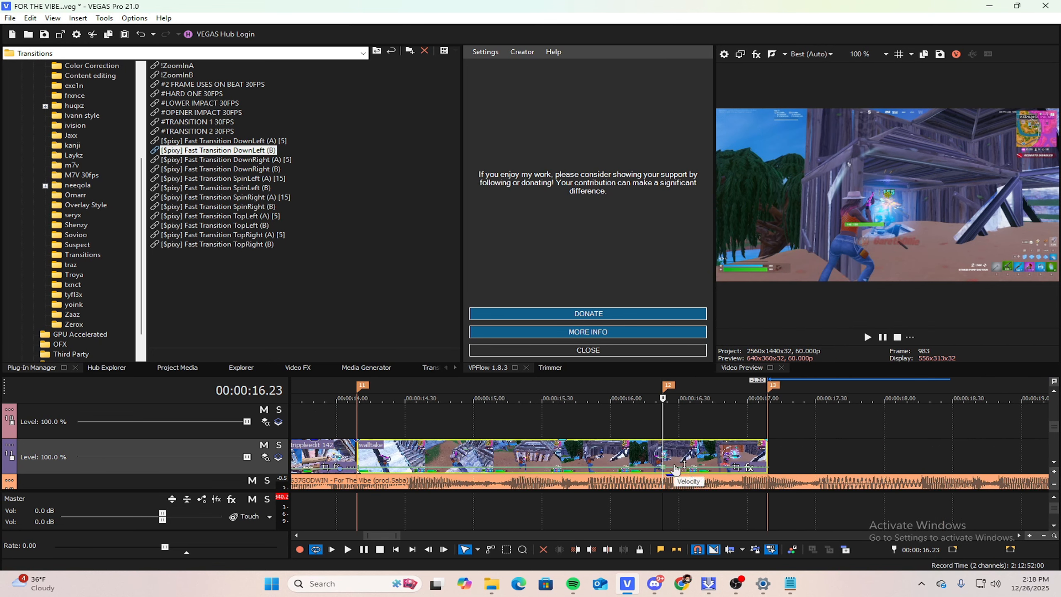
Step: Add a velocity point to the walltake clip at 00:00:16.17, just before marker 12
scroll(681, 431, up, 3)
drag(663, 413, 625, 409)
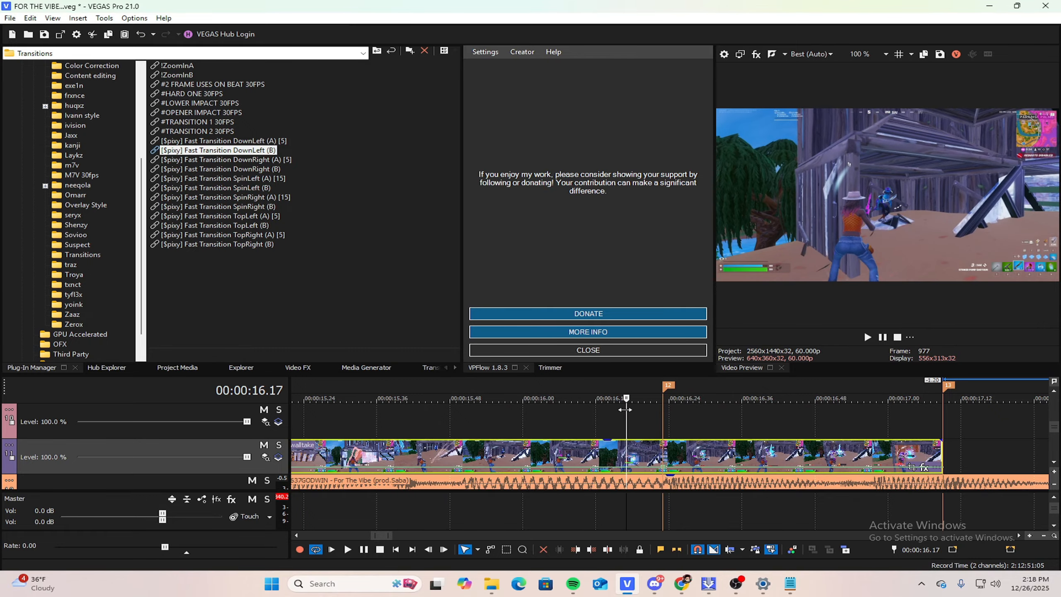
right_click(628, 472)
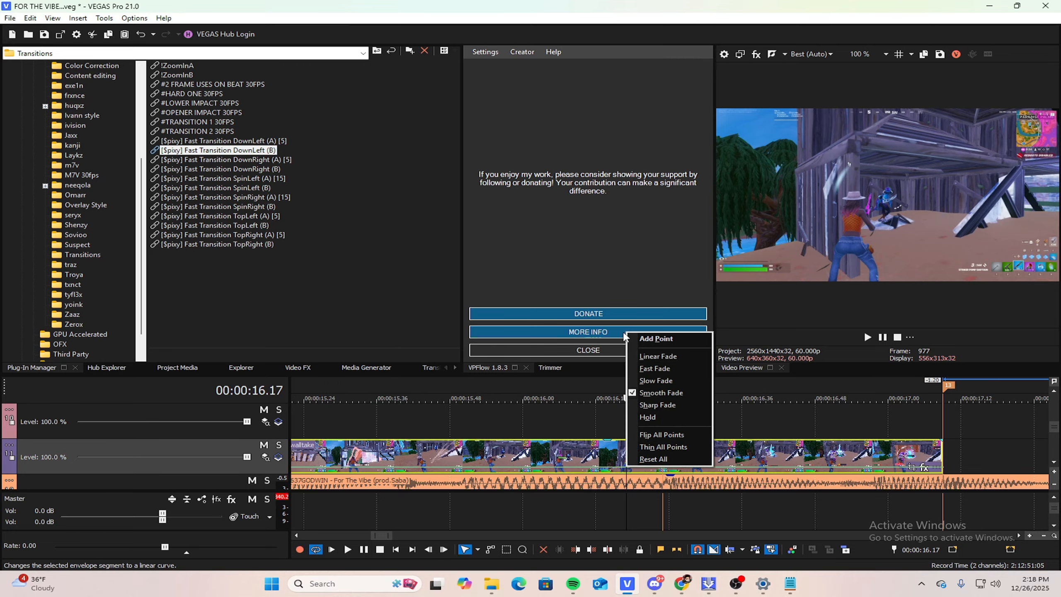
click(652, 339)
scroll(715, 455, down, 5)
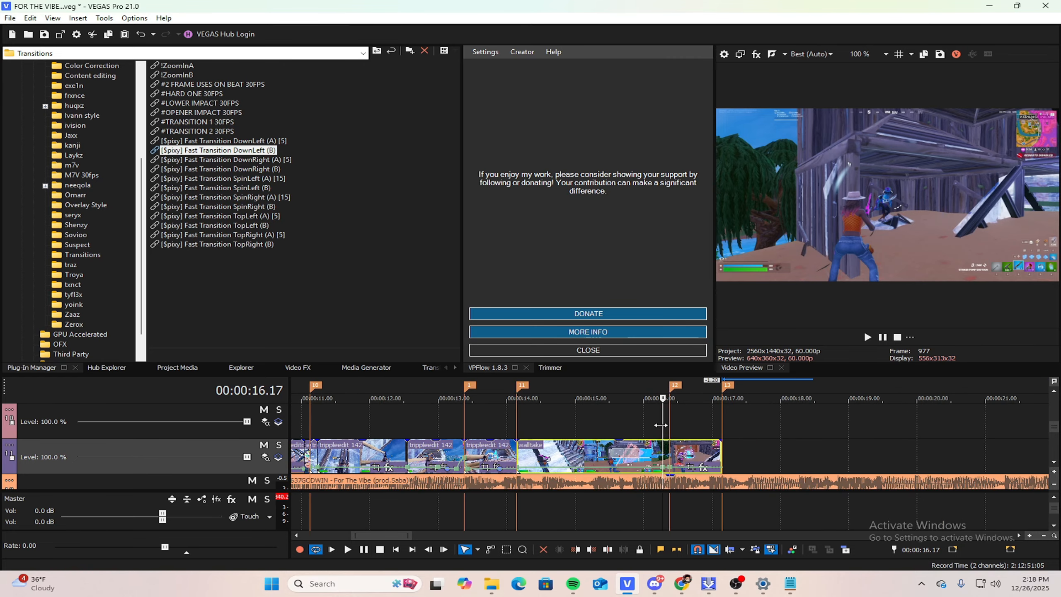
Step: Add another velocity point to the walltake clip at 00:00:15.54
drag(661, 425, 636, 419)
scroll(710, 436, up, 4)
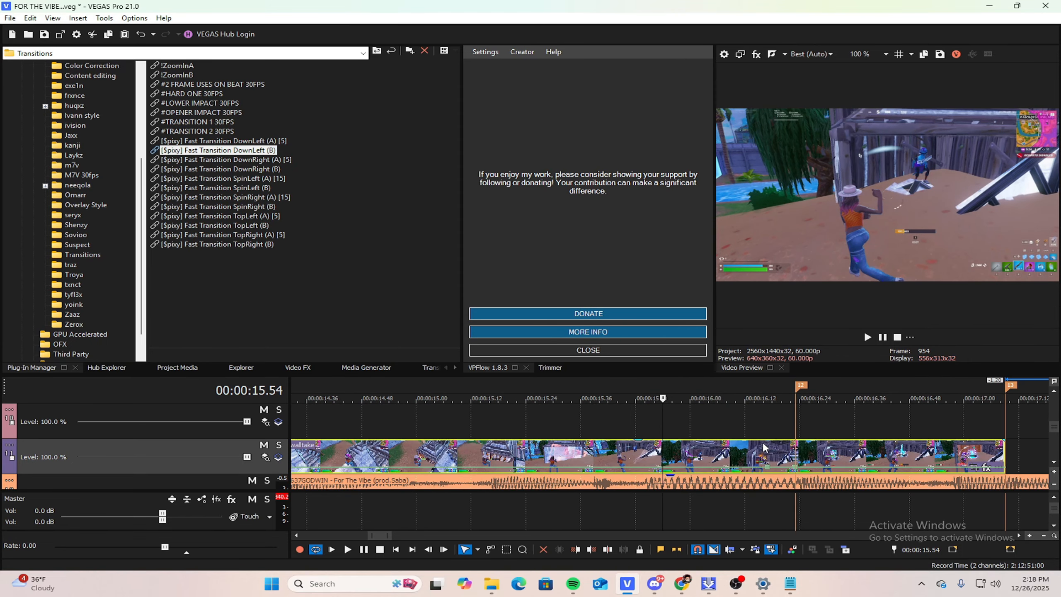
scroll(763, 447, down, 2)
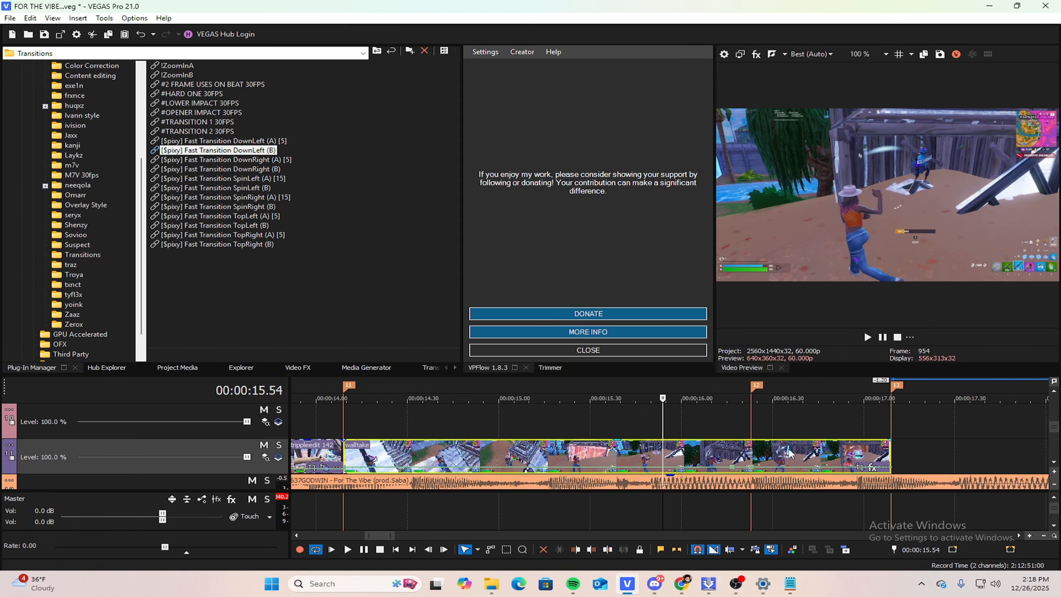
right_click(666, 473)
click(673, 337)
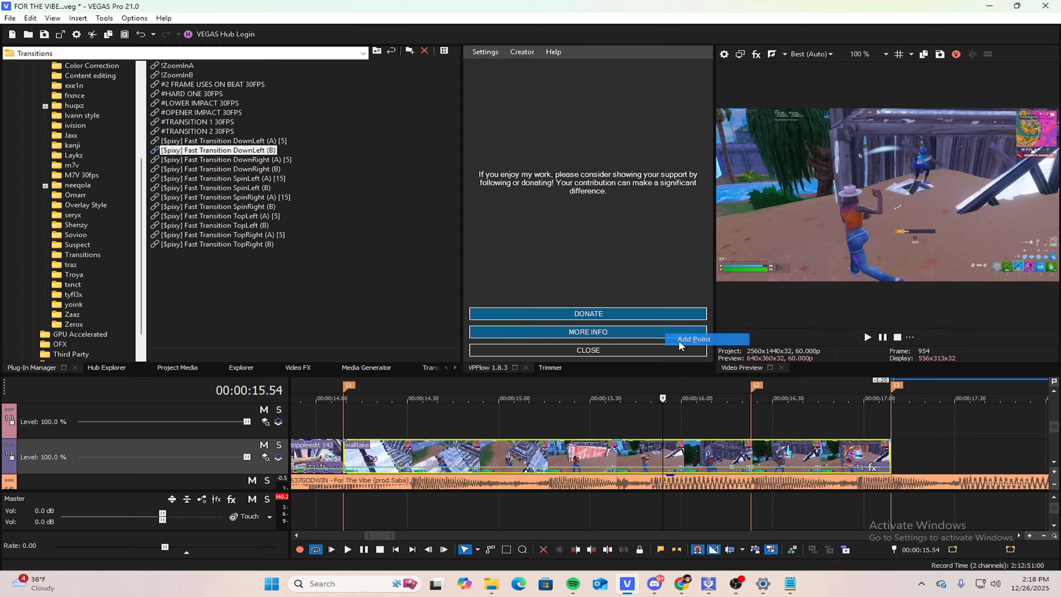
Step: Set the walltake clip's velocity point at 00:00:16.17 to 50% forward velocity and play back the change
scroll(676, 459, down, 5)
mouse_move(653, 419)
mouse_down()
mouse_move(672, 418)
mouse_move(653, 419)
mouse_up()
scroll(727, 464, up, 5)
right_click(743, 470)
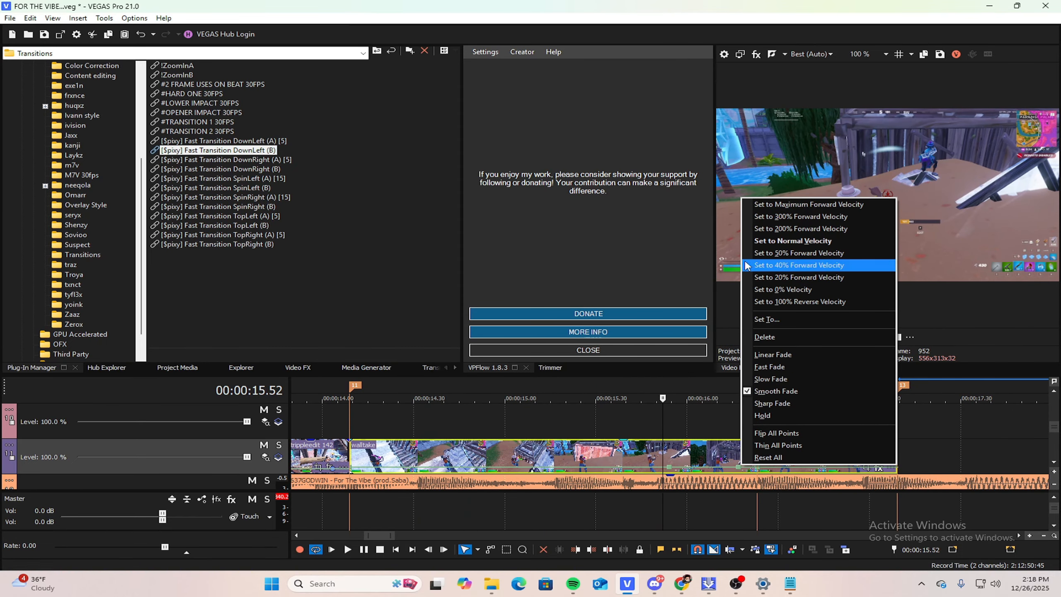
click(777, 253)
key(space)
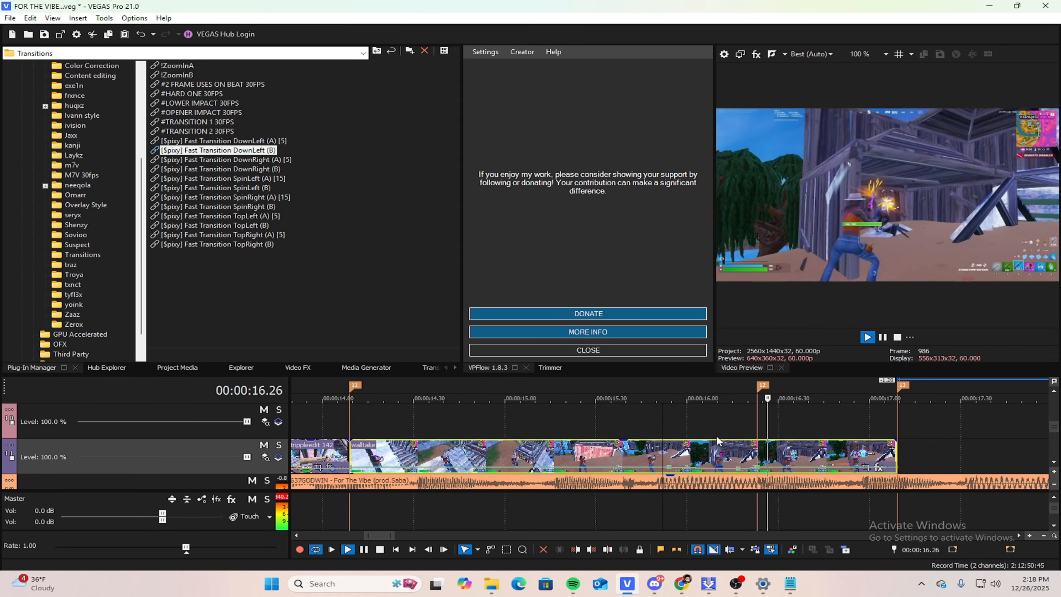
key(space)
Step: Raise the walltake clip's velocity point at marker 12 and give the envelope segment leading into it a Fast Fade
click(757, 419)
scroll(761, 426, up, 2)
scroll(761, 422, up, 3)
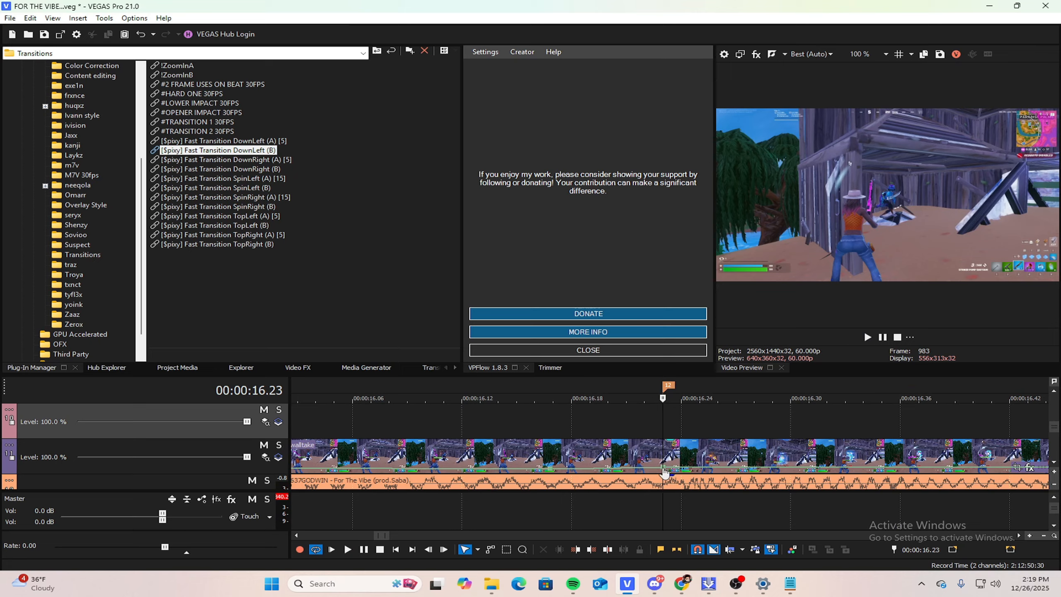
right_click(665, 472)
click(688, 321)
key(Return)
right_click(619, 461)
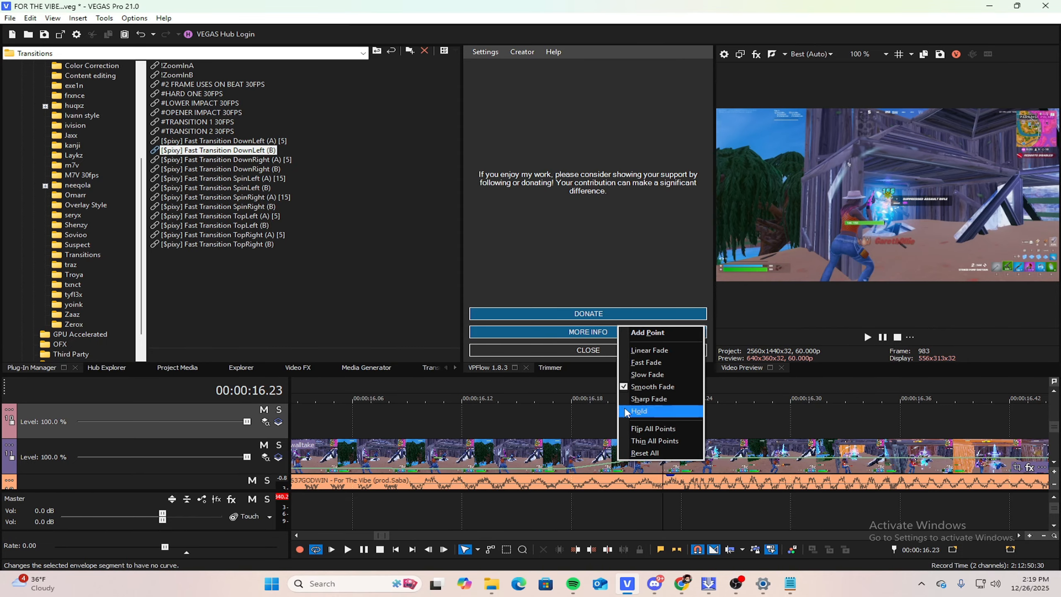
click(626, 366)
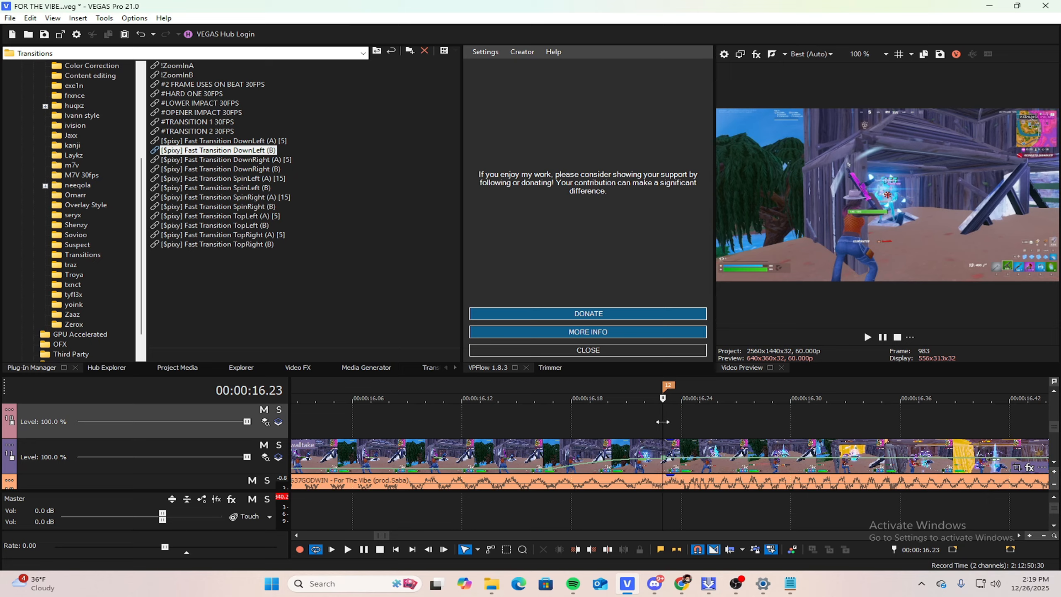
Step: Add a velocity point to the walltake clip at 00:00:16.26, lower its speed, and play back the change
right_click(718, 459)
click(740, 329)
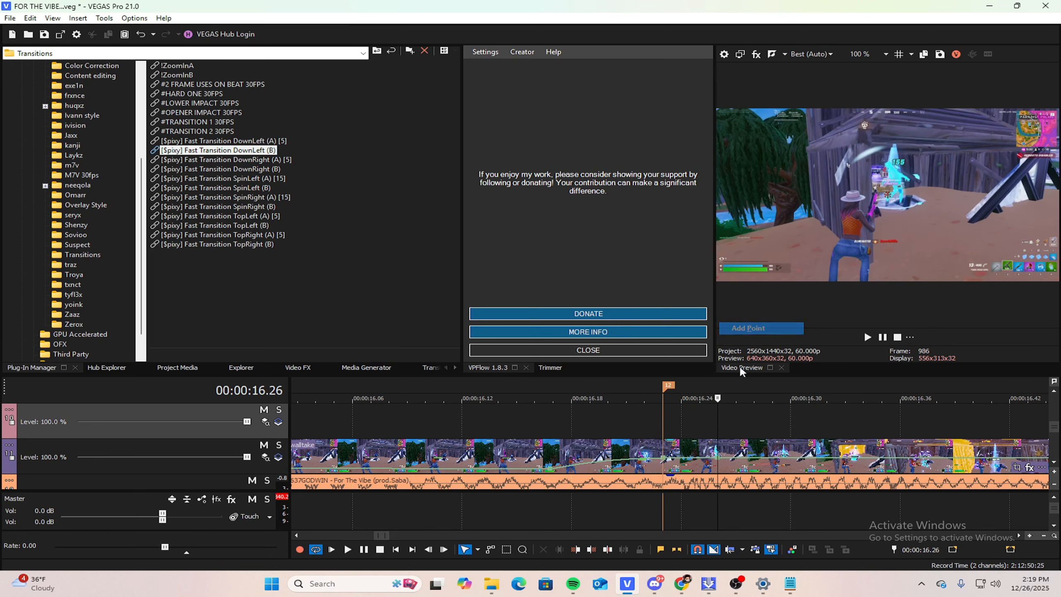
right_click(719, 460)
click(745, 262)
scroll(658, 423, down, 4)
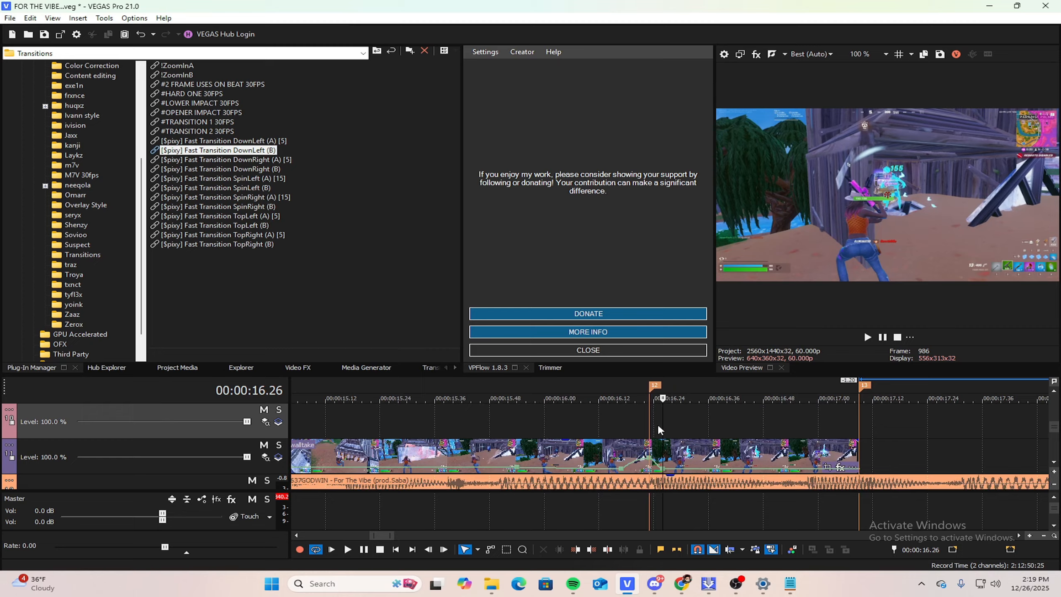
scroll(658, 429, down, 4)
drag(662, 422, 642, 416)
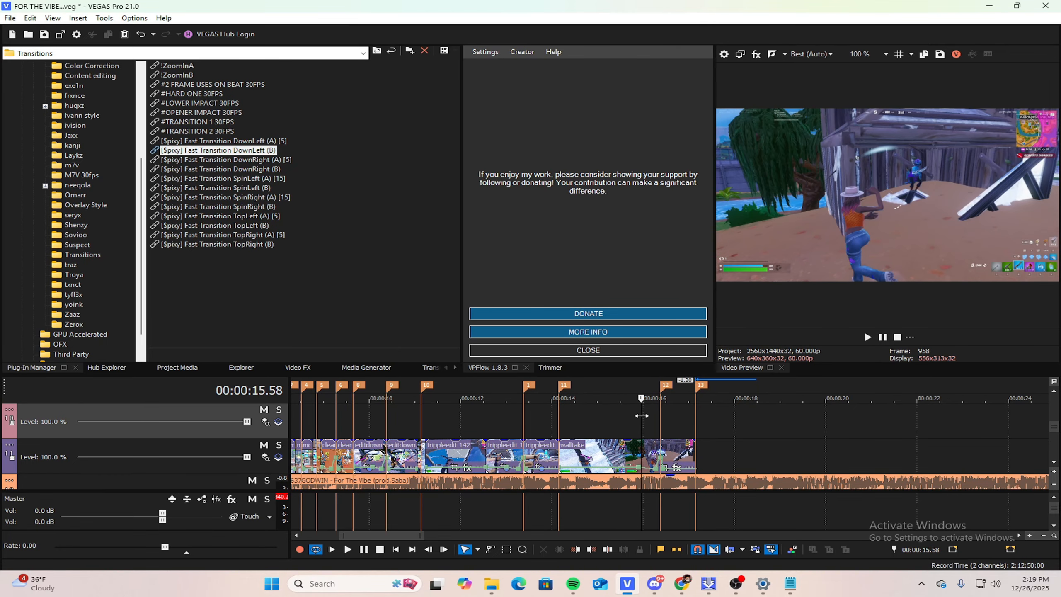
scroll(642, 416, up, 3)
key(space)
key(space)
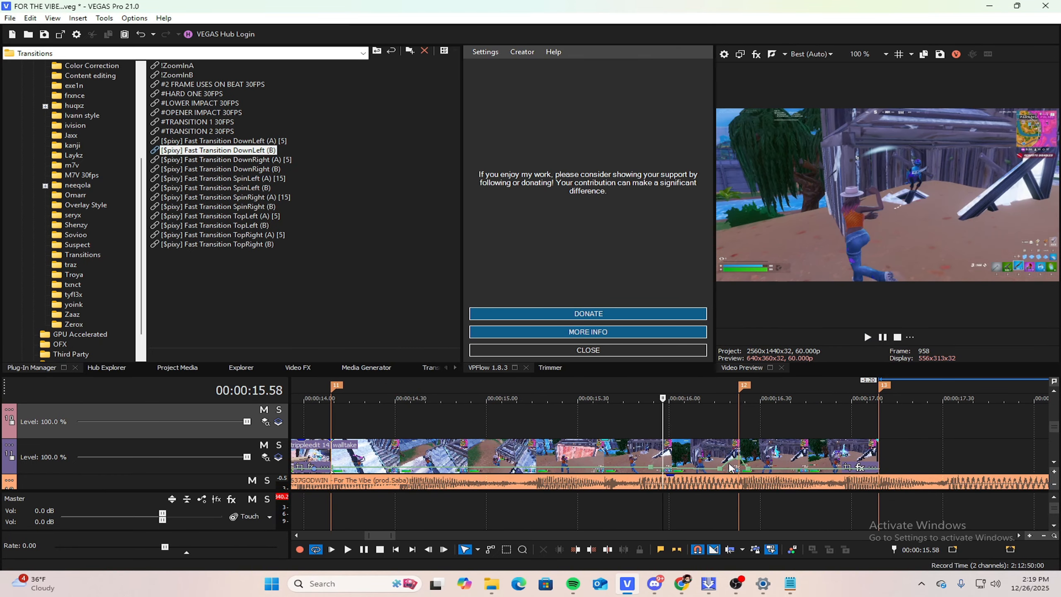
Step: Give the walltake velocity envelope segment right after marker 12 a Fast Fade
right_click(730, 464)
click(708, 424)
right_click(743, 465)
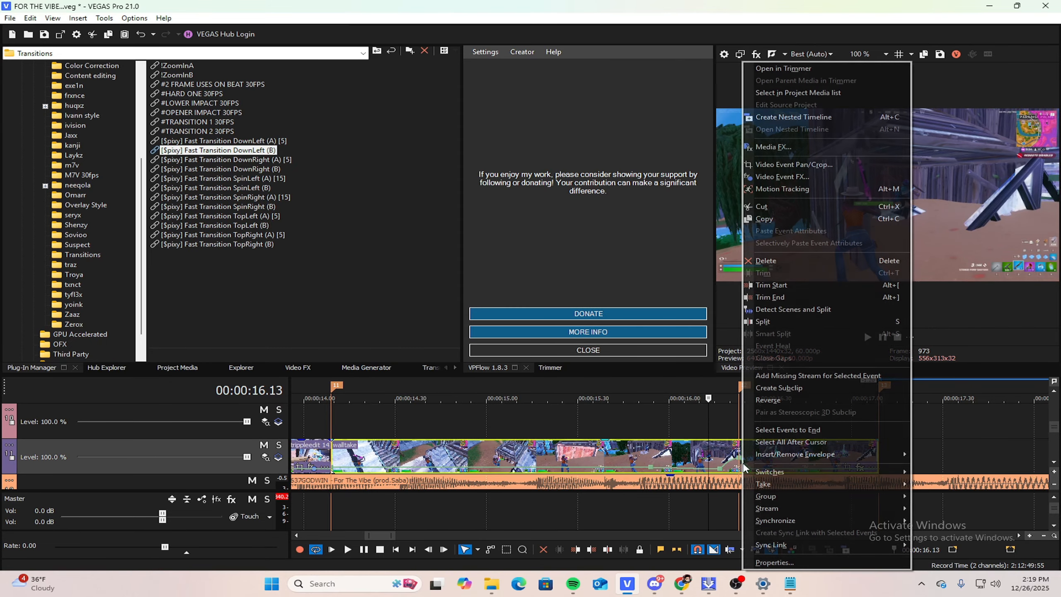
click(741, 465)
scroll(744, 438, up, 4)
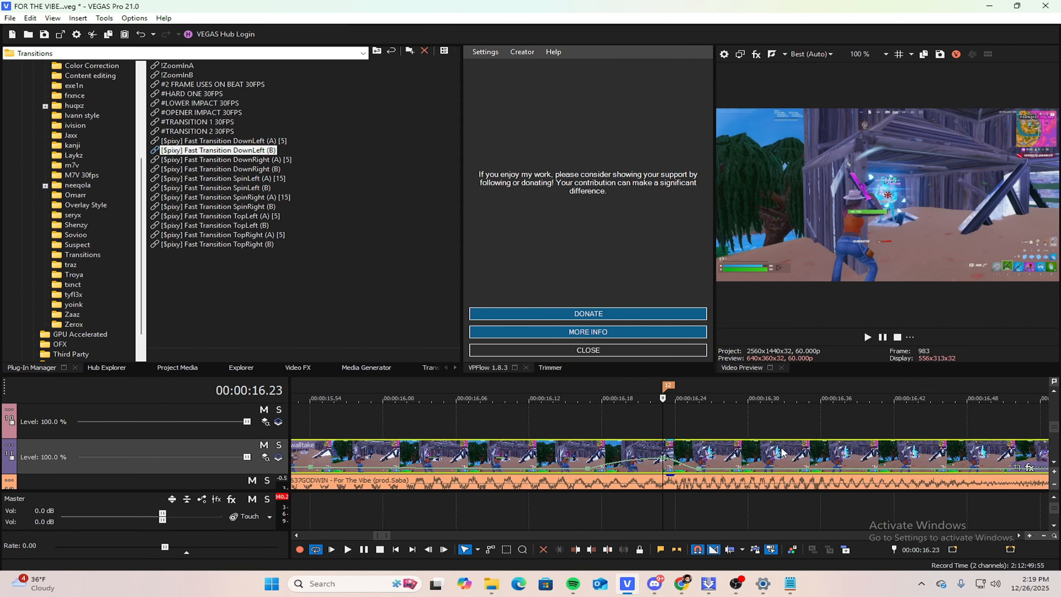
right_click(680, 461)
click(704, 362)
scroll(669, 414, down, 6)
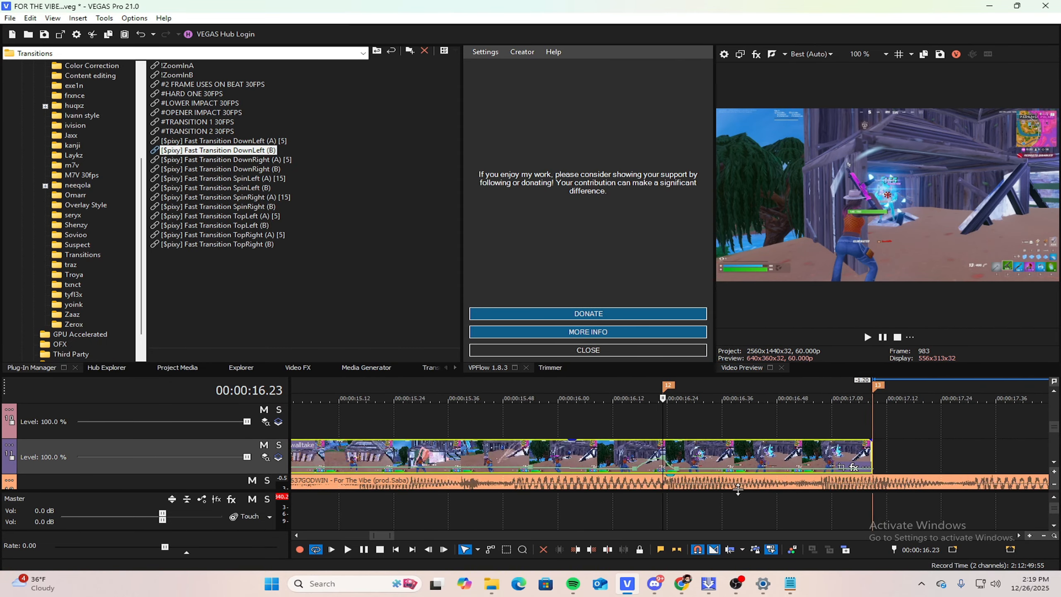
Step: Scrub back through the montage and play it from 00:00:13.23 to review the walltake velocity changes
drag(661, 413, 570, 418)
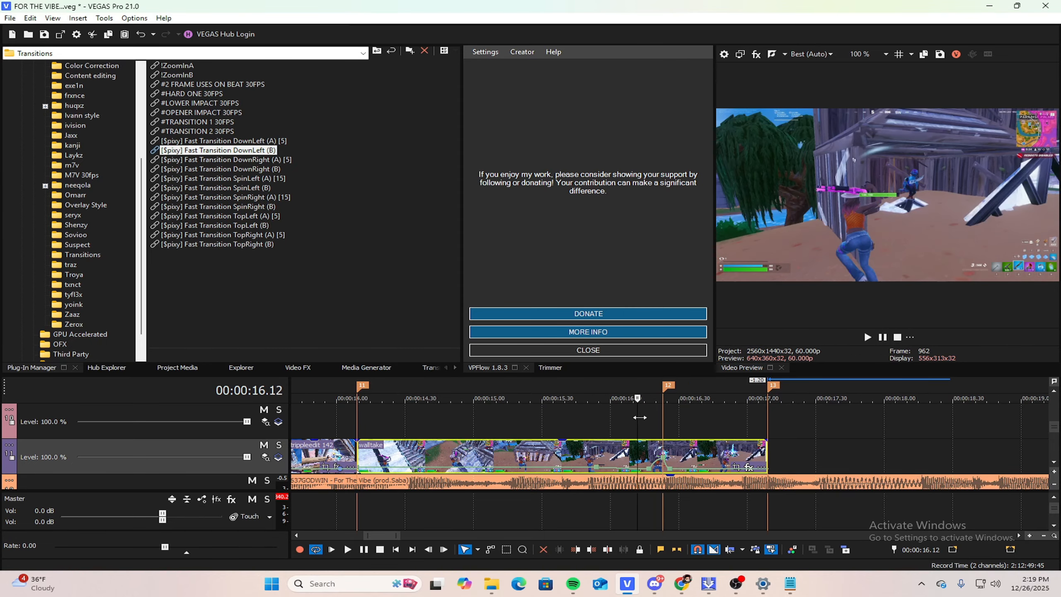
drag(640, 417, 547, 426)
scroll(549, 426, down, 5)
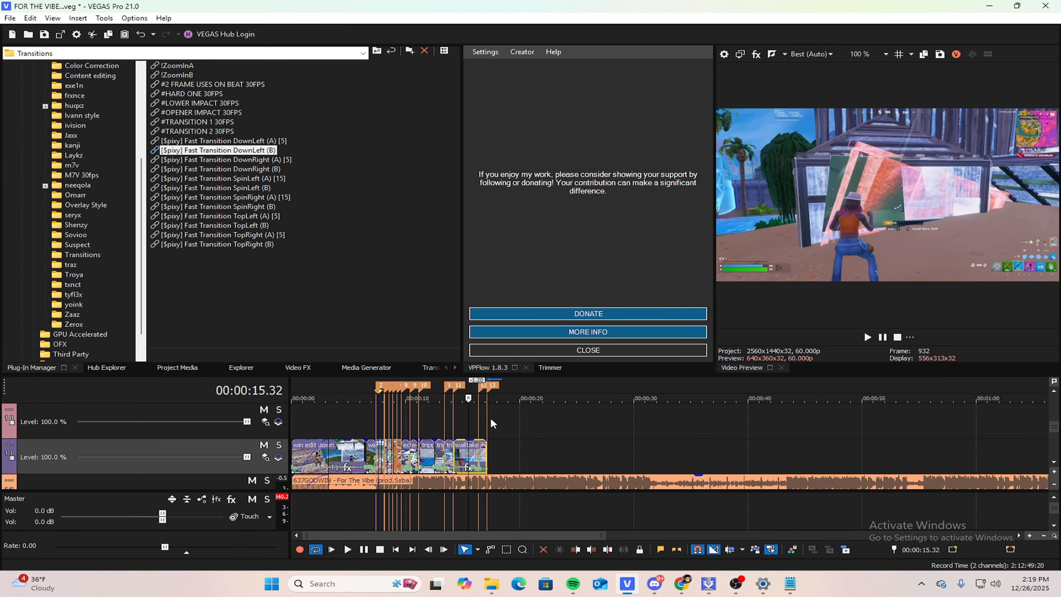
scroll(492, 421, up, 6)
click(567, 416)
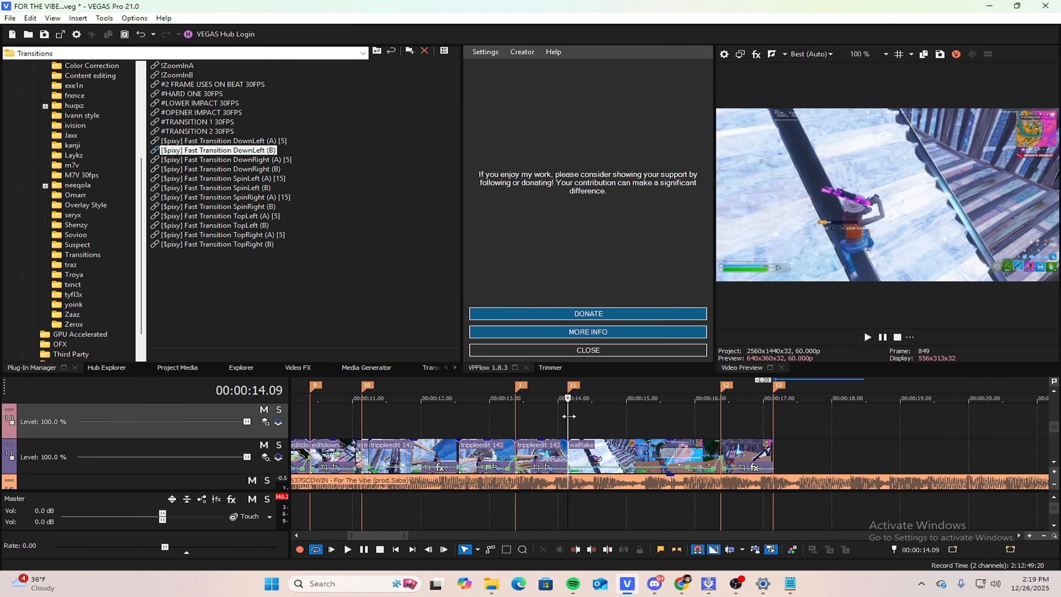
drag(569, 416, 260, 452)
scroll(348, 463, down, 5)
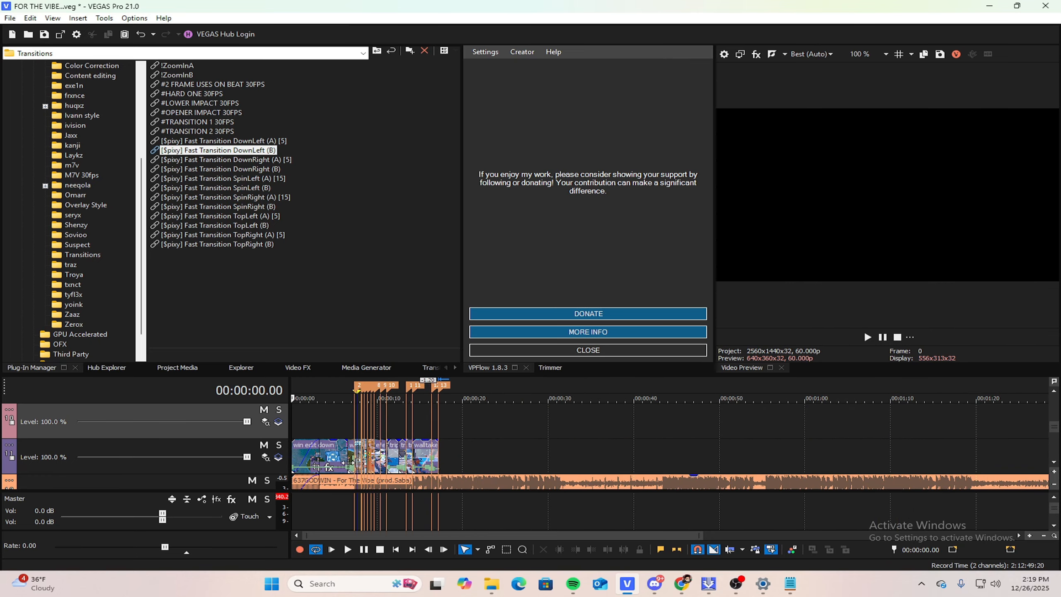
click(407, 413)
scroll(526, 419, up, 3)
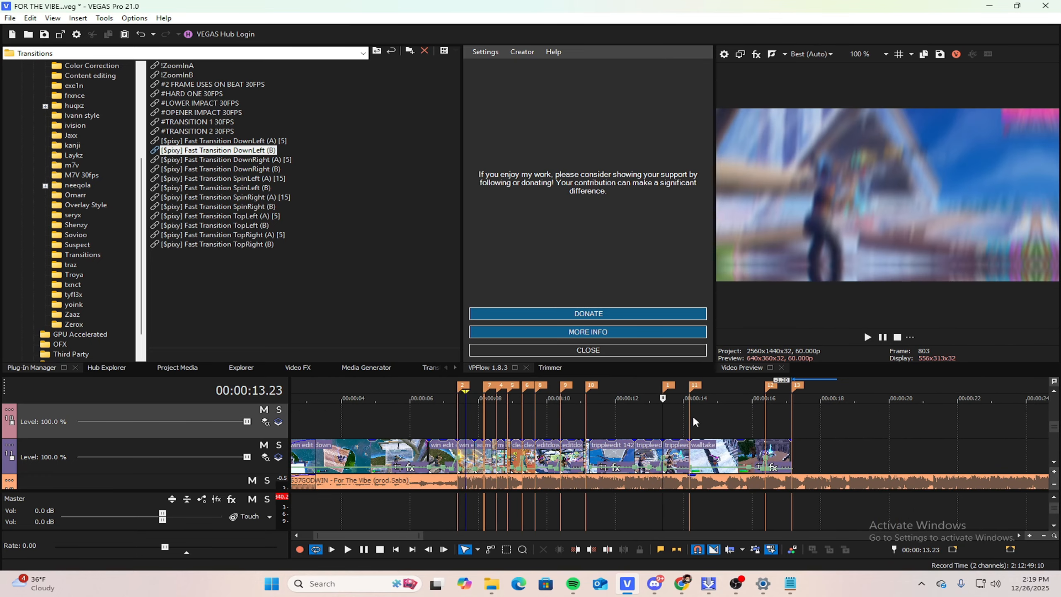
key(space)
scroll(777, 430, up, 2)
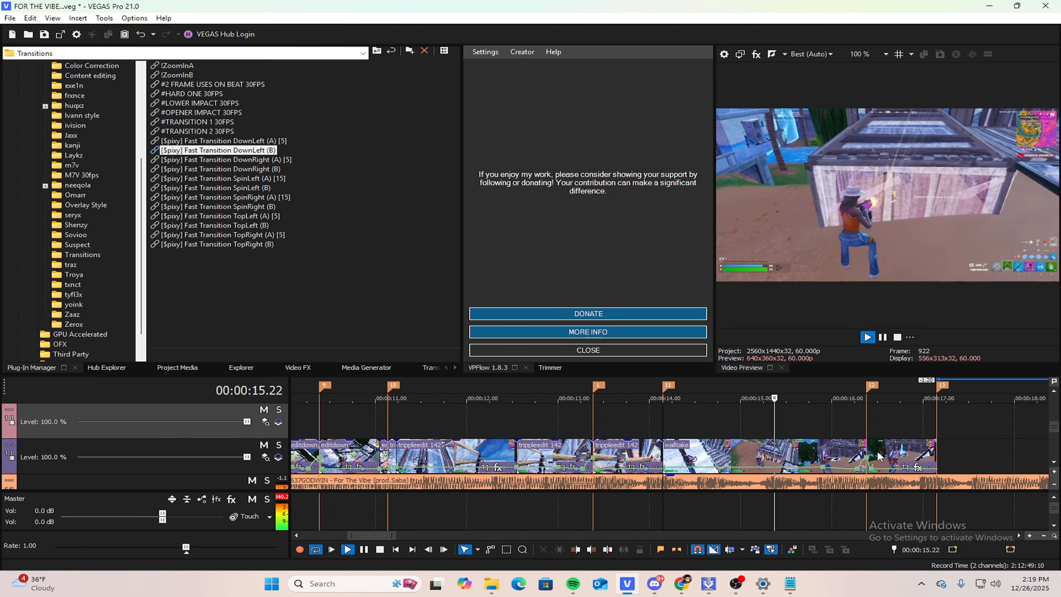
Step: Replay the walltake clip from 00:00:15.51 across marker 12 to check the velocity against the beat
click(822, 457)
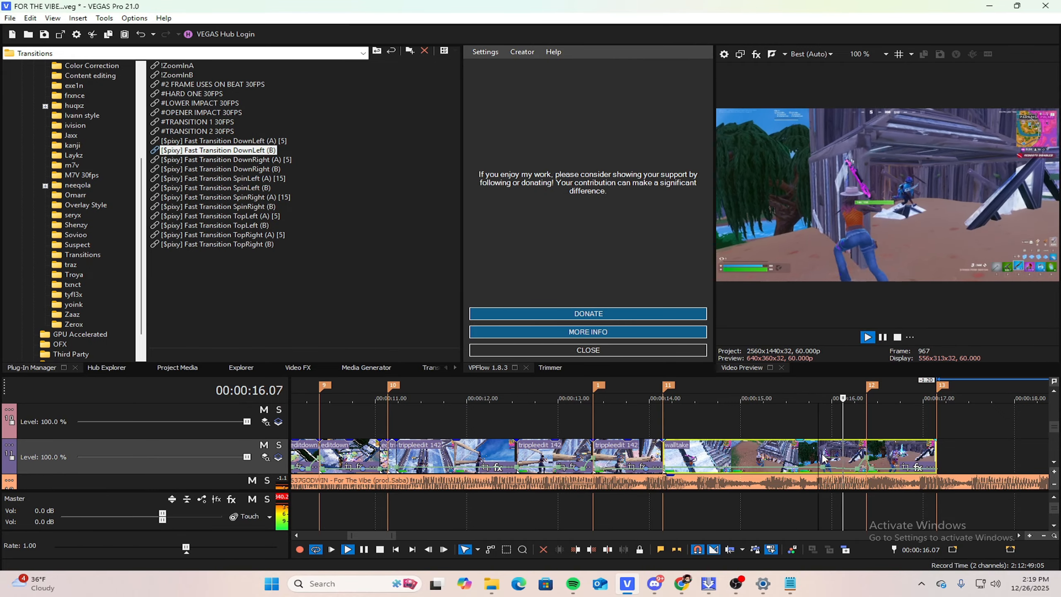
key(space)
key(space)
key(space)
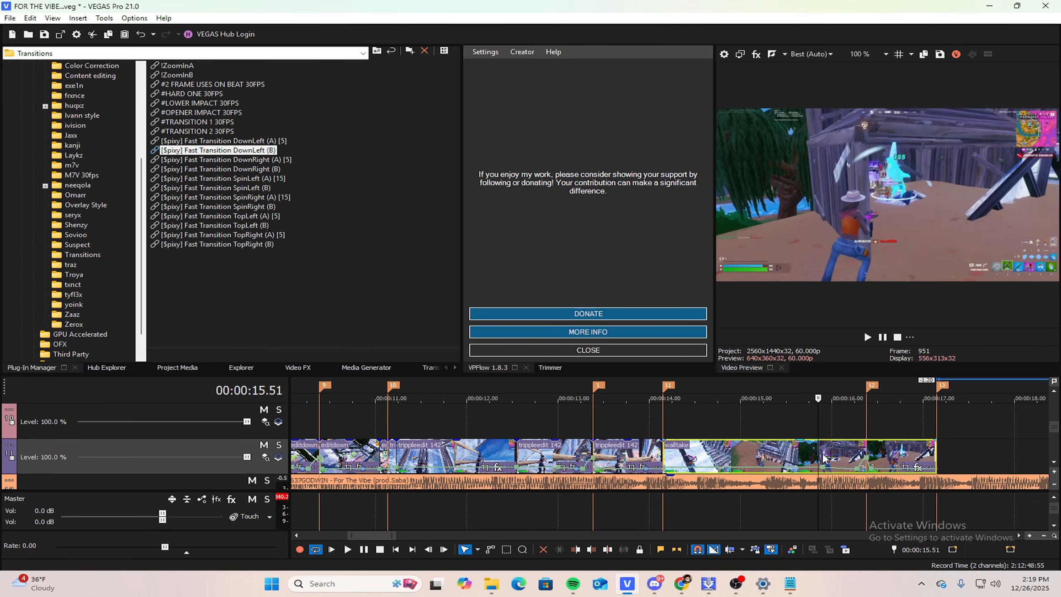
key(space)
key(space)
key(space)
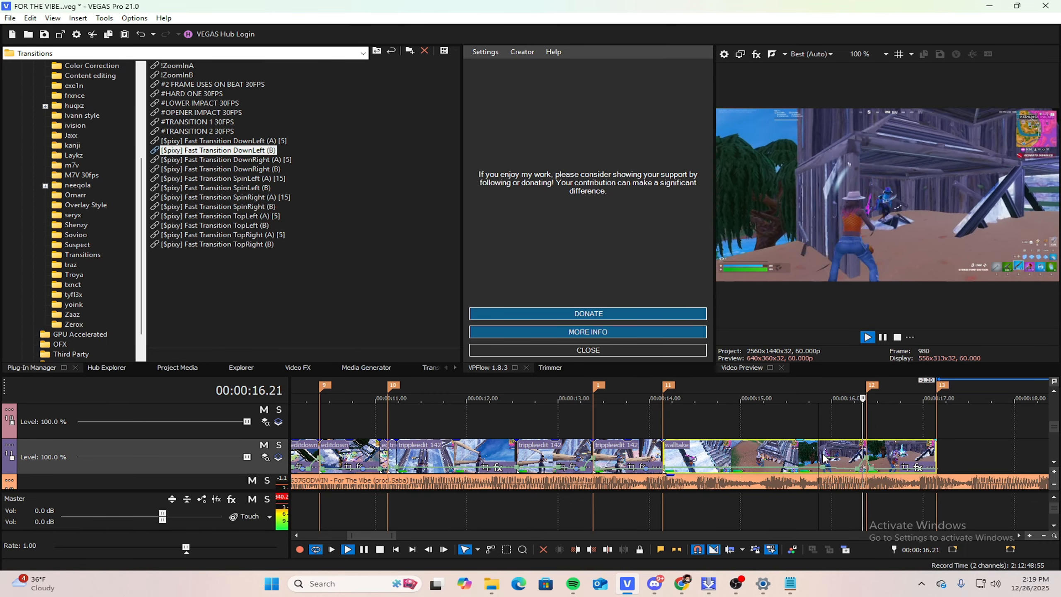
key(space)
Step: Split the walltake clip at marker 12
click(867, 452)
scroll(867, 451, up, 4)
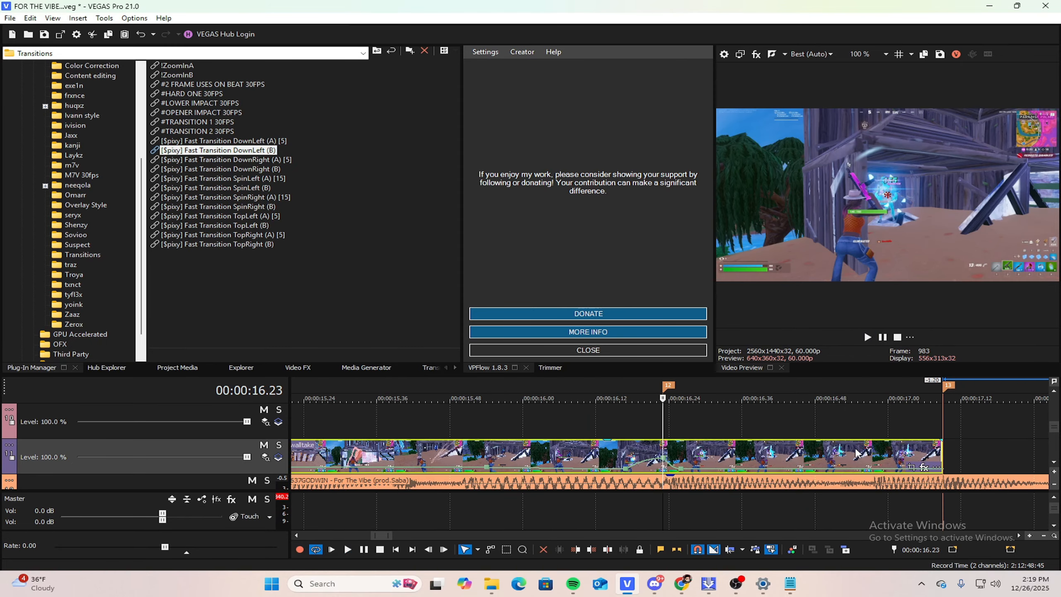
key(s)
scroll(855, 450, down, 3)
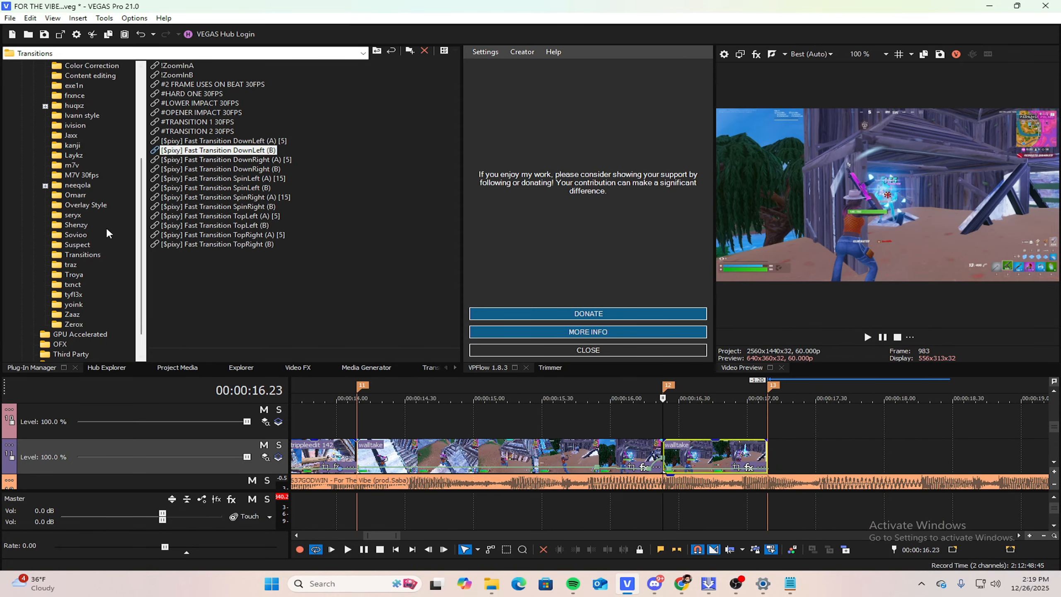
Step: Open the Apie filter packages and split the walltake clip at 00:00:15.32 to make room for the 50-frame buildup before marker 12
scroll(106, 229, up, 3)
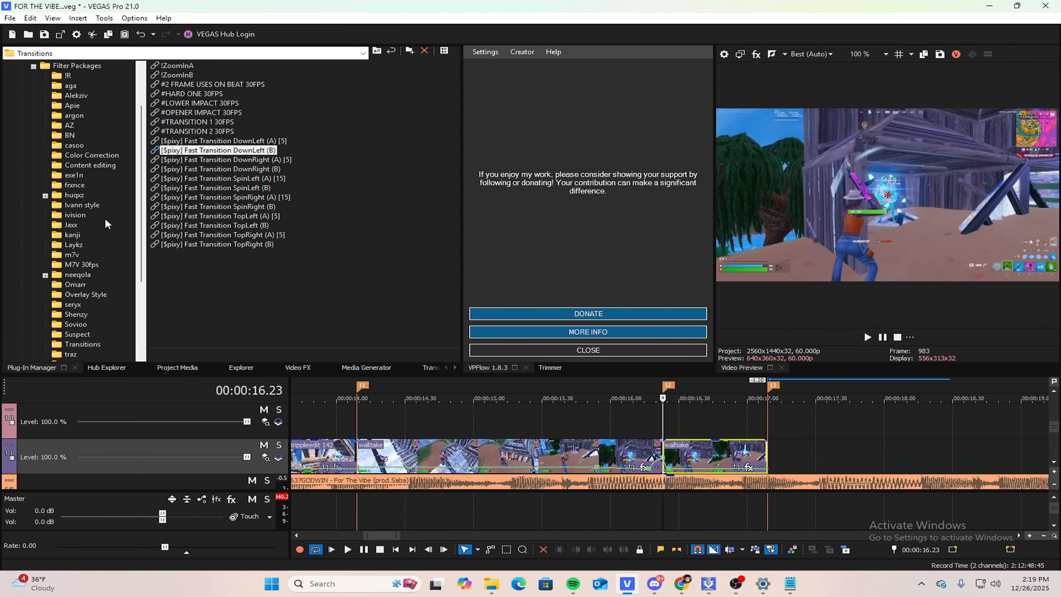
click(72, 105)
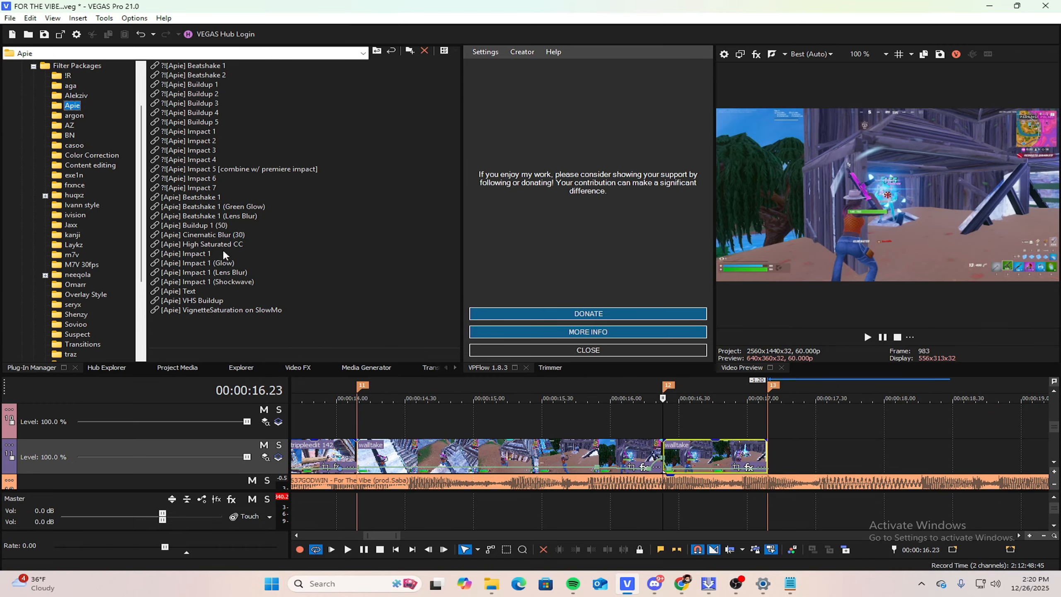
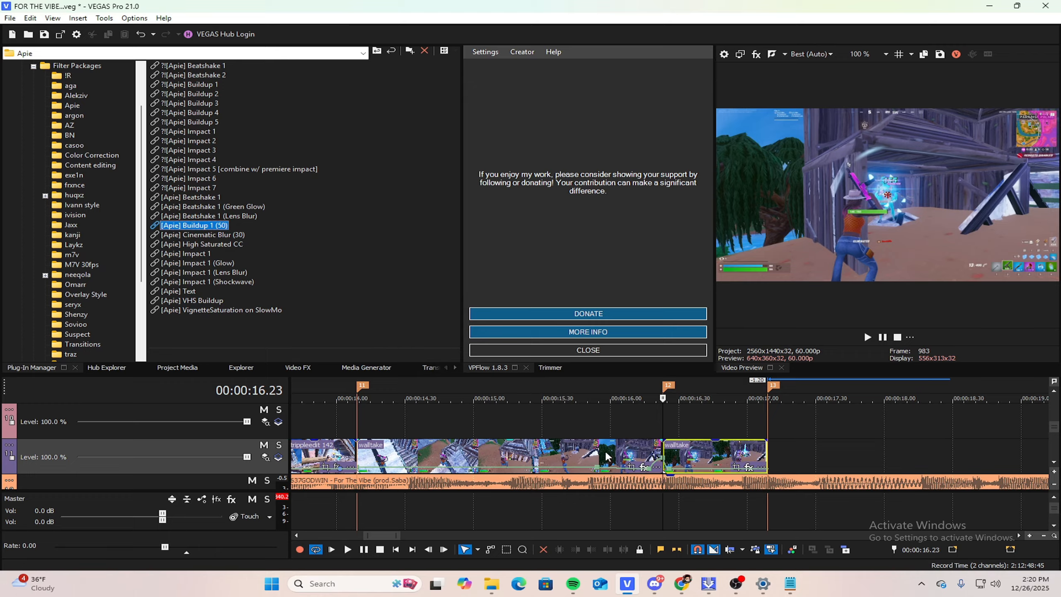
click(658, 450)
click(666, 448)
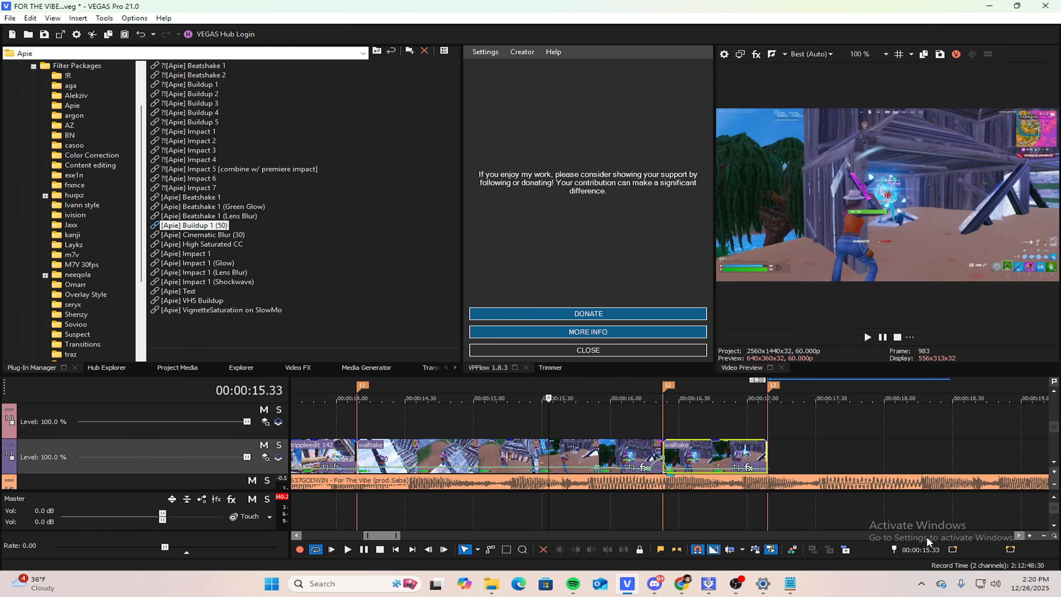
click(551, 450)
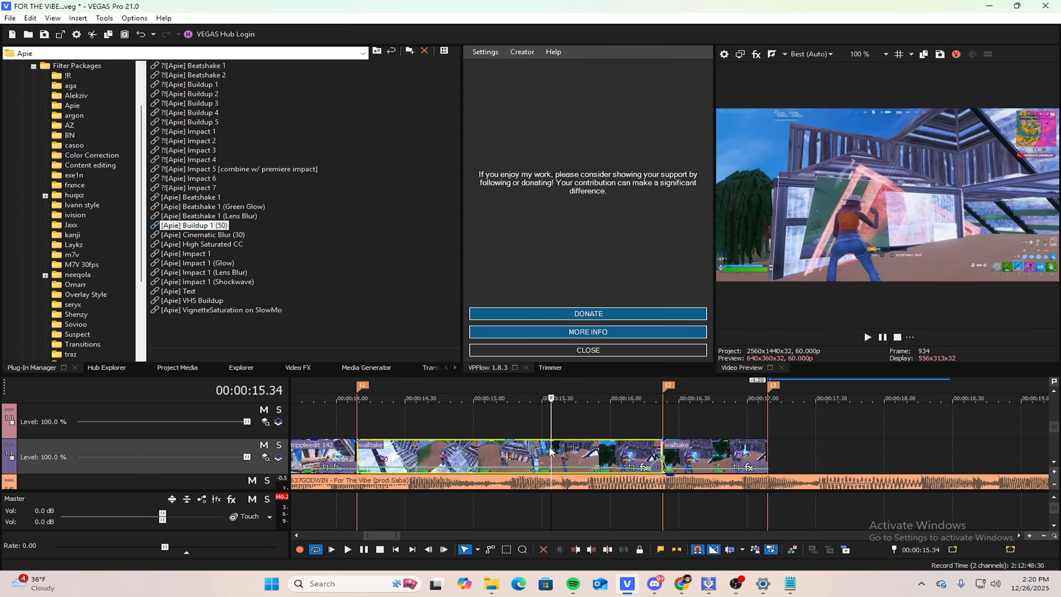
click(547, 446)
key(s)
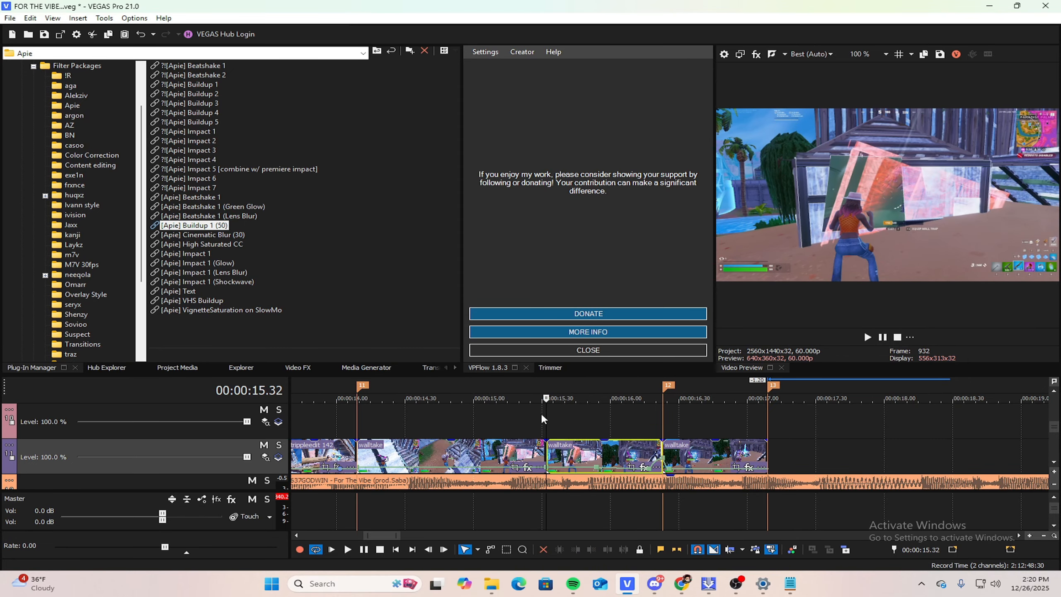
Step: Apply the [Apie] Buildup 1 (50) preset to the walltake segment before marker 12 and play it back
mouse_move(548, 415)
mouse_down()
mouse_move(670, 401)
mouse_move(558, 403)
mouse_up()
key(space)
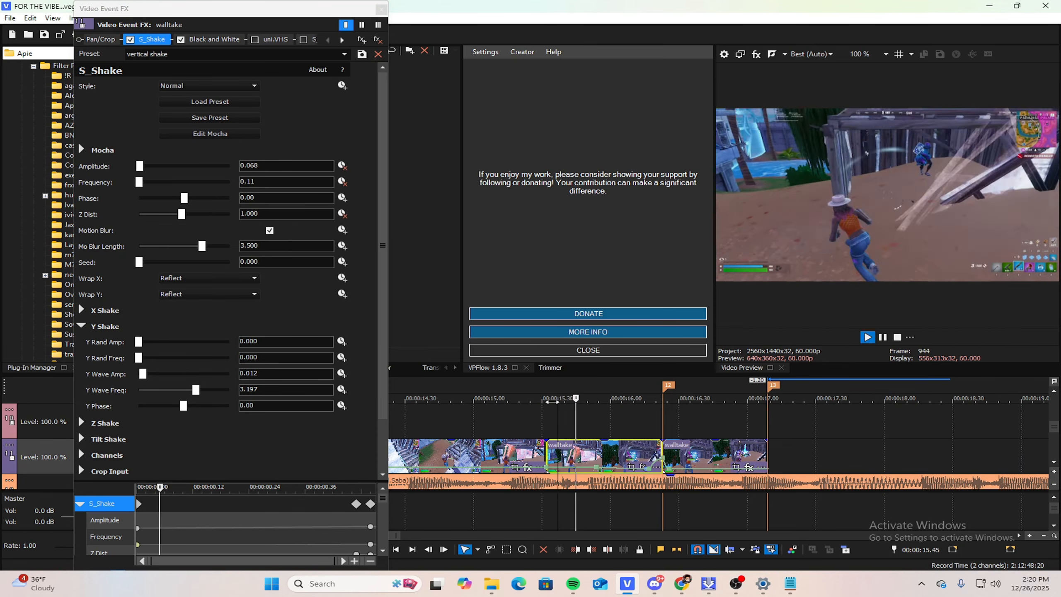
key(space)
key(space)
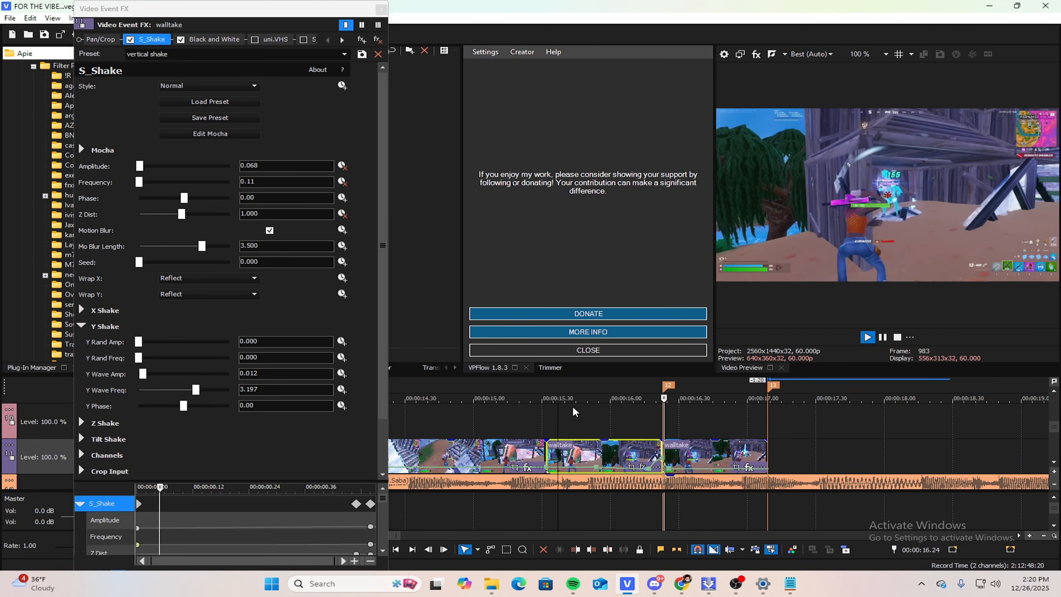
key(space)
click(381, 9)
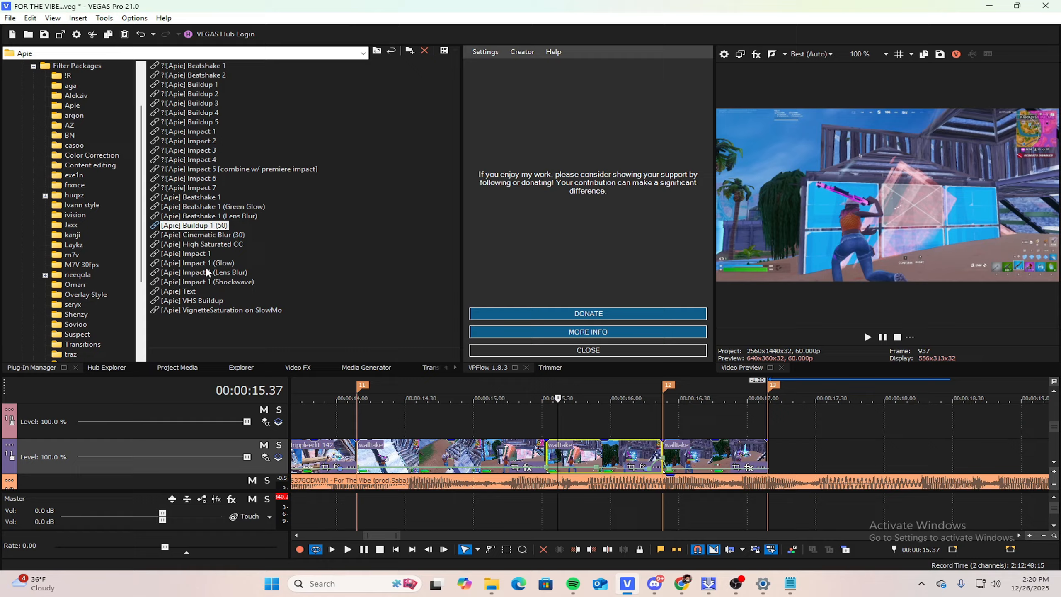
Step: Apply the [Apie] Impact 1 (Shockwave) preset to the walltake segment after marker 12 and play back the hit
drag(235, 283, 673, 450)
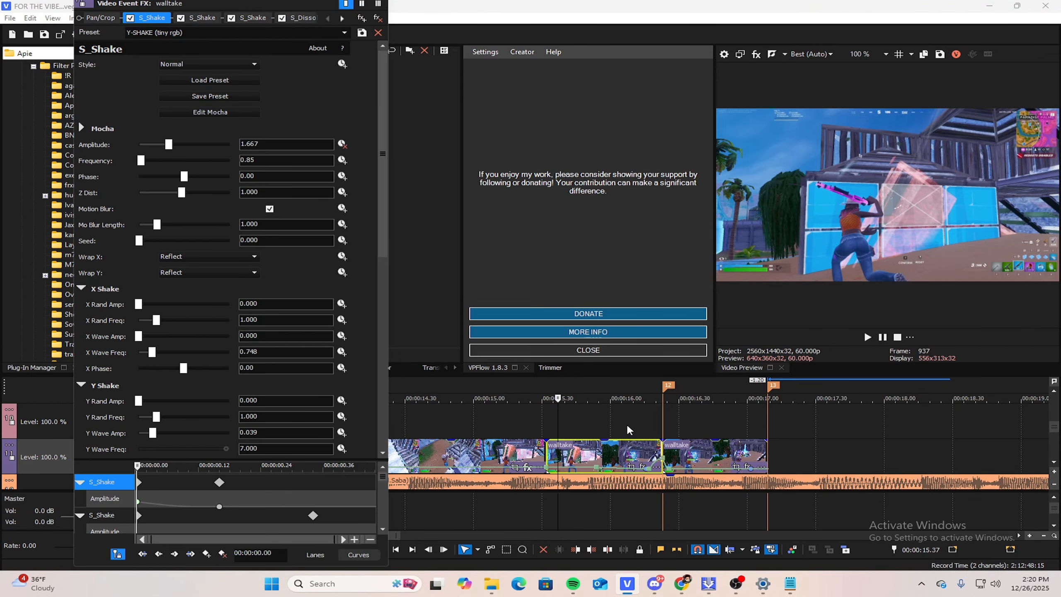
click(563, 420)
key(space)
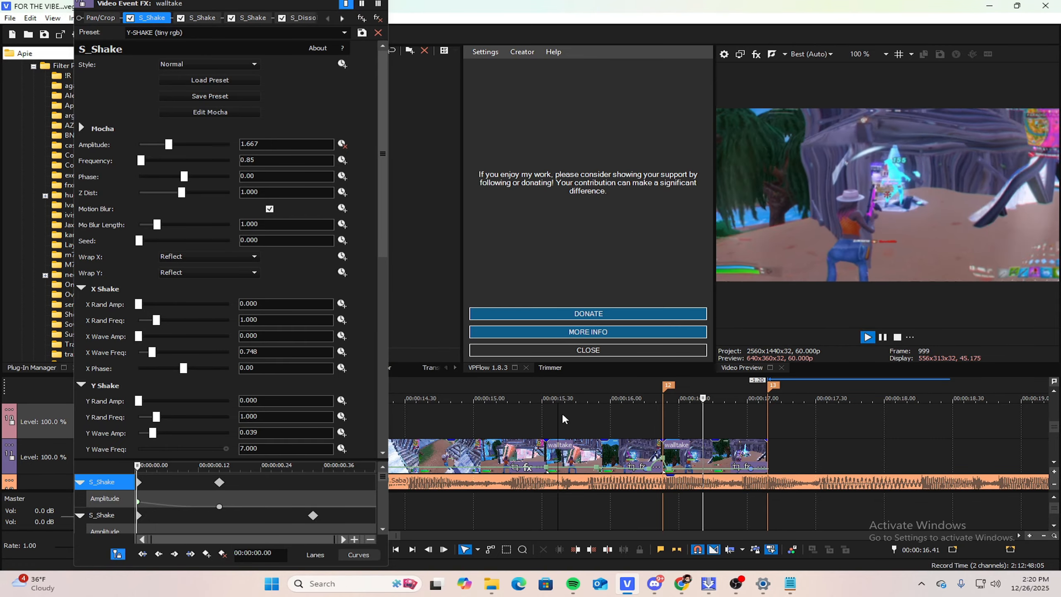
key(space)
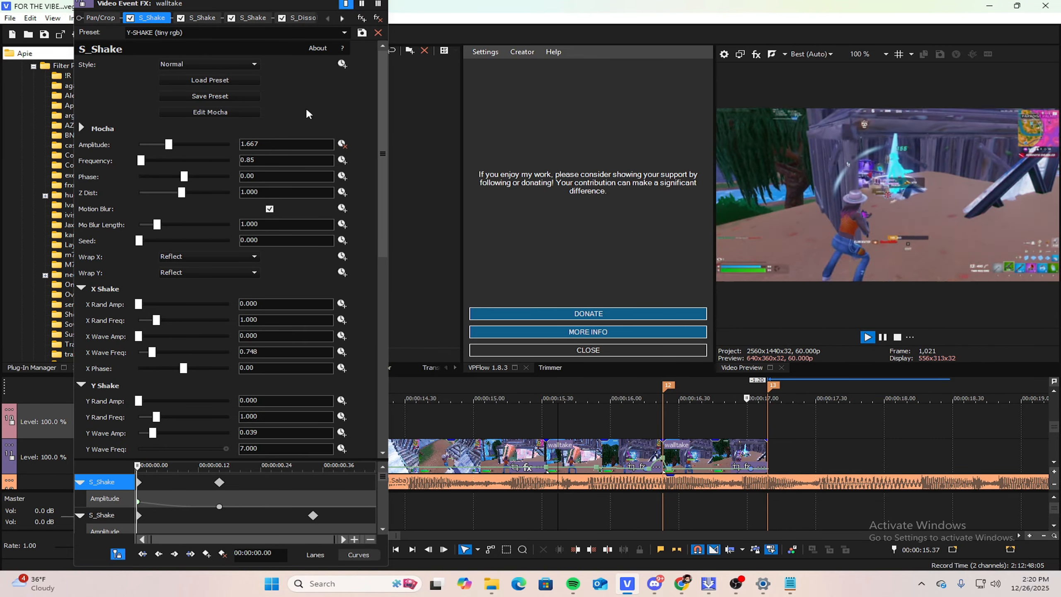
click(158, 19)
click(379, 7)
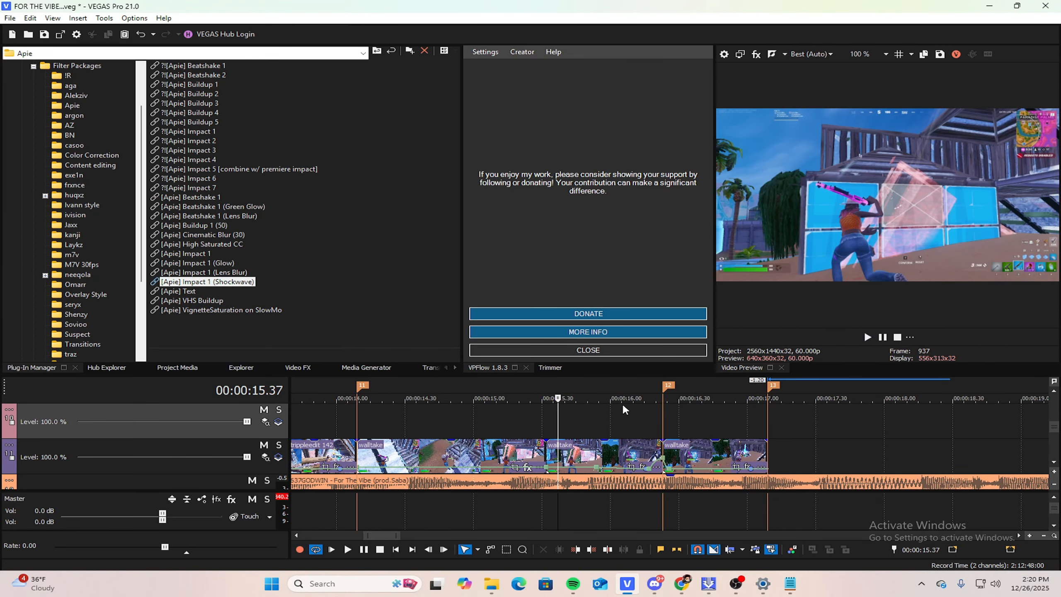
Step: Copy the spas_headshot sound effect to marker 12, shift it slightly earlier so the shot lands on the marker, and play it
click(663, 420)
scroll(1054, 437, down, 3)
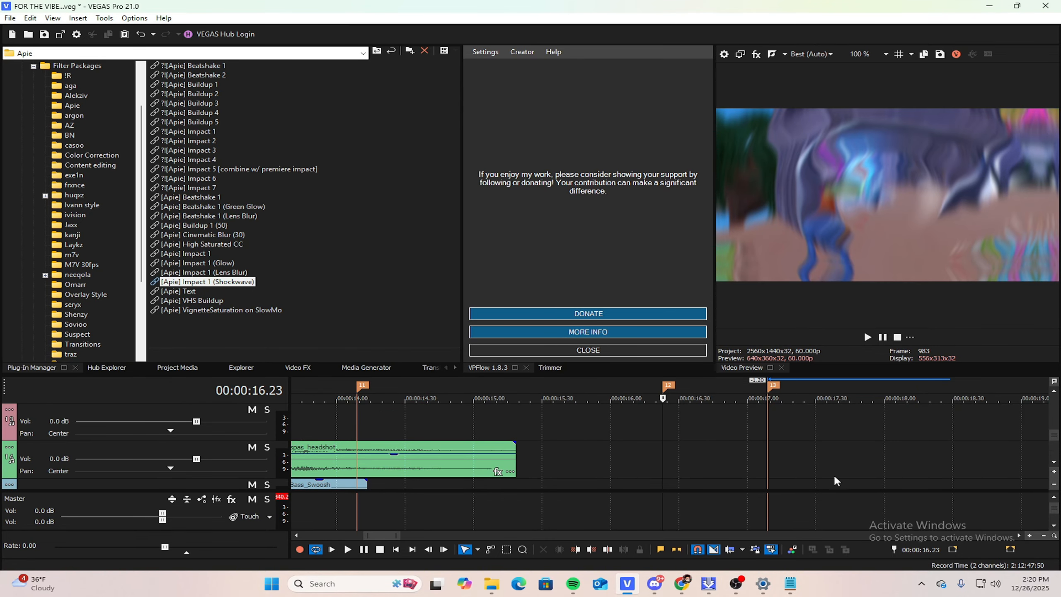
click(465, 477)
key(ctrl+c)
key(ctrl+v)
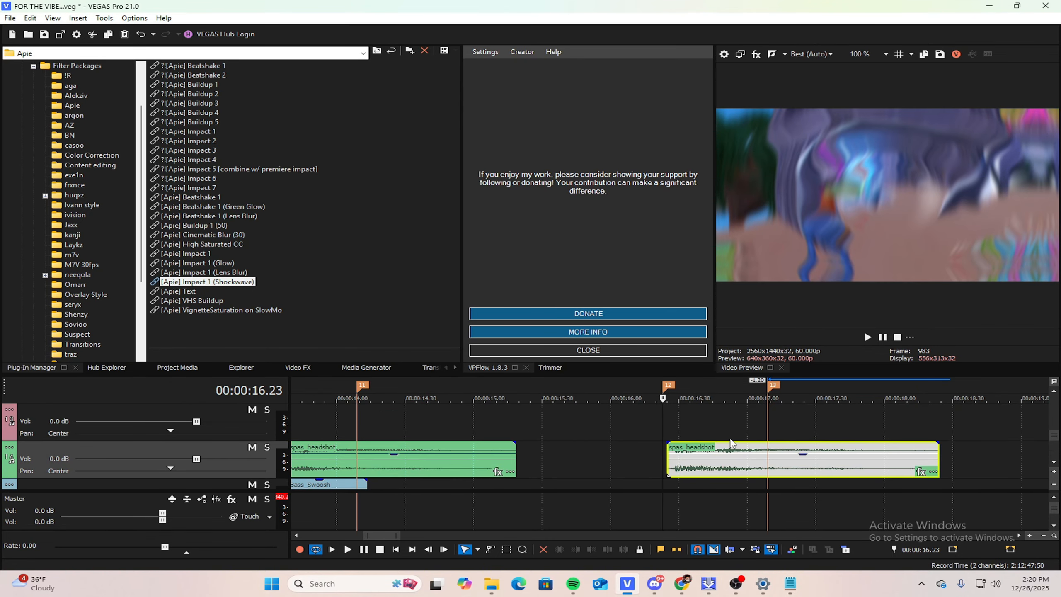
scroll(662, 418, up, 5)
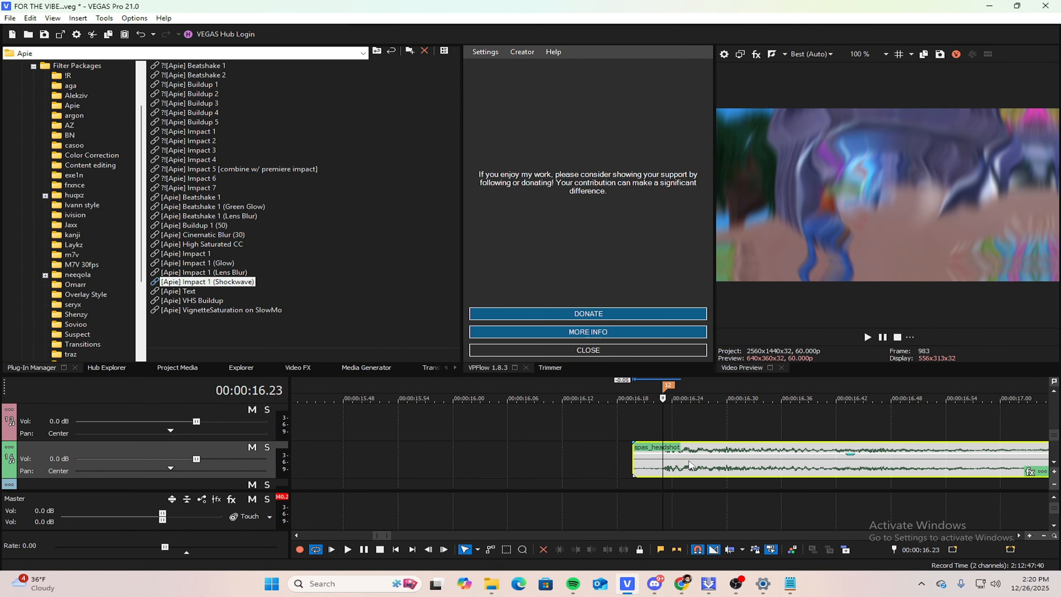
key(space)
key(space)
scroll(699, 469, down, 5)
scroll(1055, 437, down, 1)
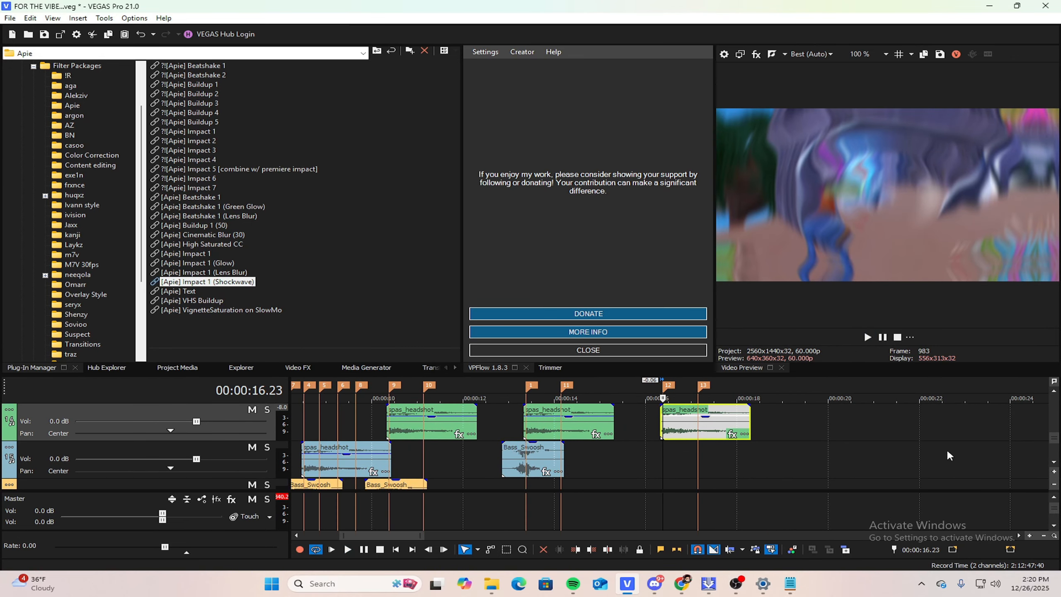
Step: Copy the Bass_Swoosh sound effect so it spans marker 12 under the headshot sound, and play it back from about 00:00:16.05
click(543, 460)
drag(542, 458, 688, 459)
click(660, 459)
scroll(660, 459, up, 4)
click(622, 409)
key(space)
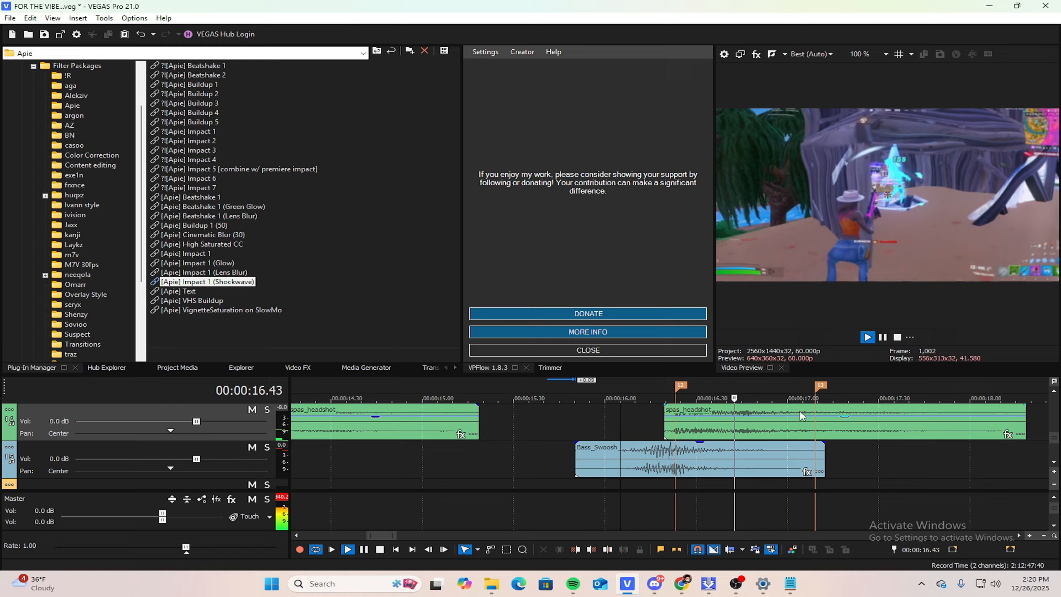
key(space)
Step: Split the trippleedit 142 clip at 00:00:14.04, five frames before marker 11
scroll(1054, 437, up, 2)
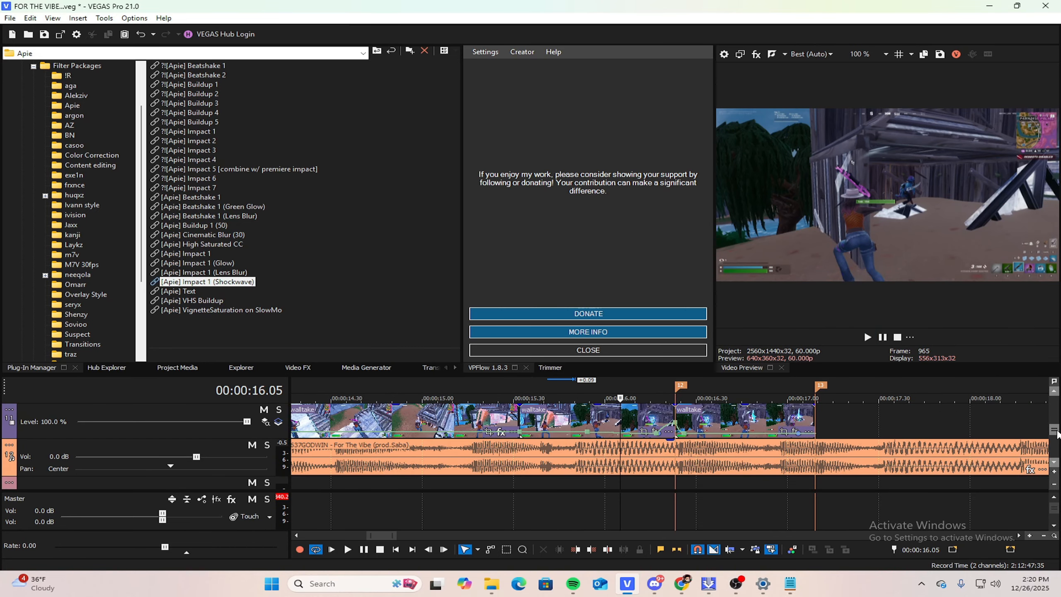
scroll(725, 426, down, 4)
click(573, 422)
scroll(574, 422, up, 4)
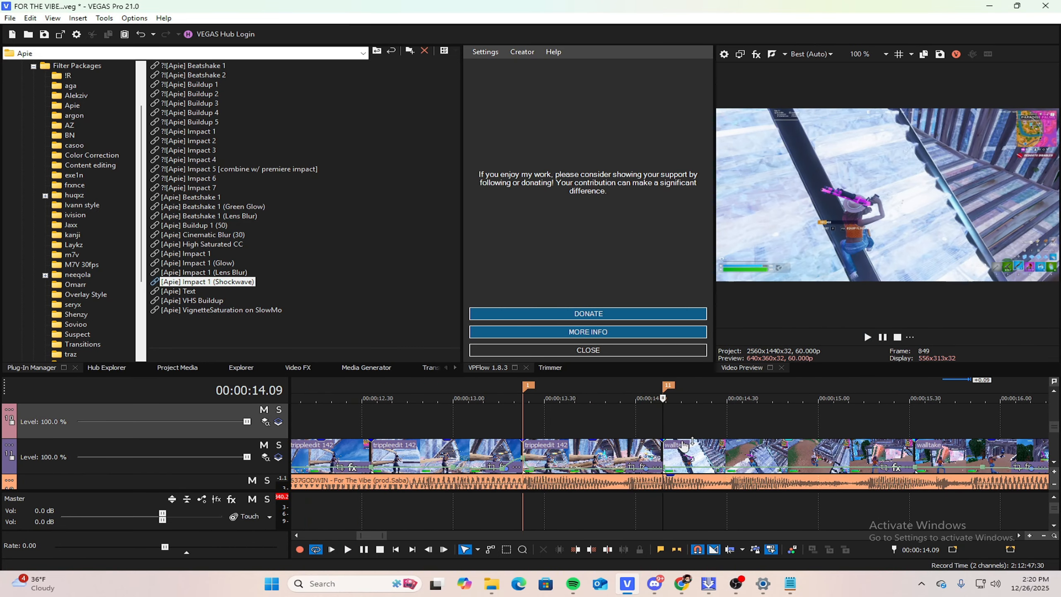
click(652, 457)
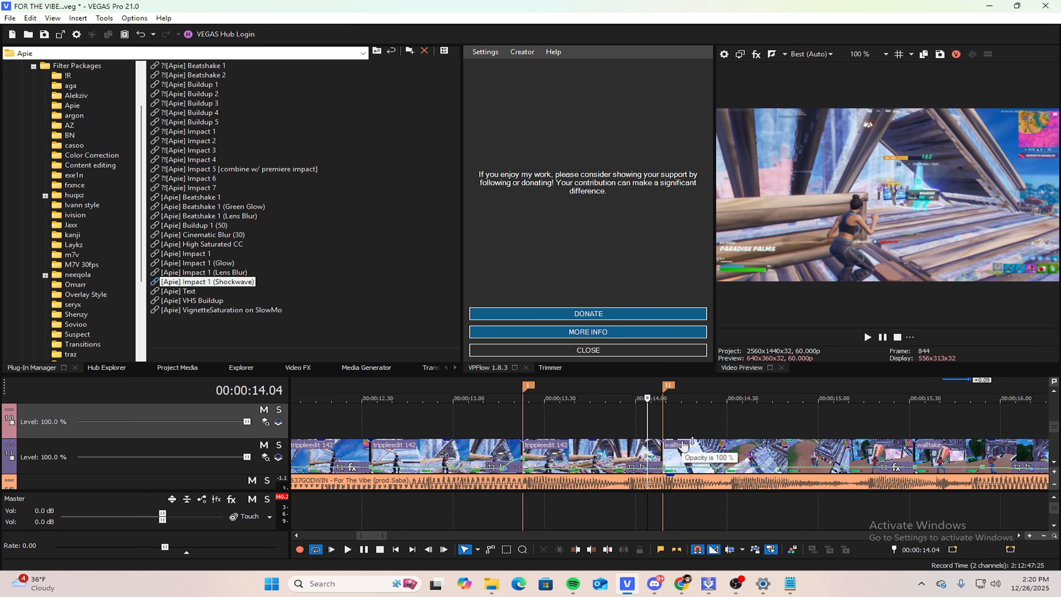
scroll(658, 458, up, 3)
key(s)
scroll(681, 423, down, 3)
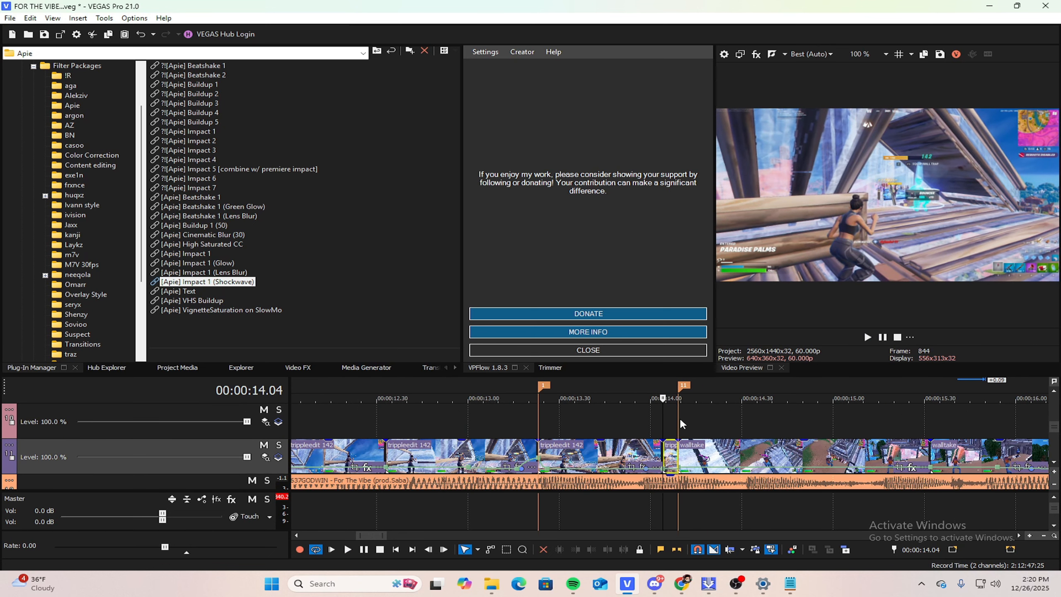
Step: Step five frames past marker 11 and split the walltake clip at 00:00:14.14
mouse_move(668, 418)
mouse_down()
mouse_move(538, 413)
mouse_move(677, 412)
mouse_up()
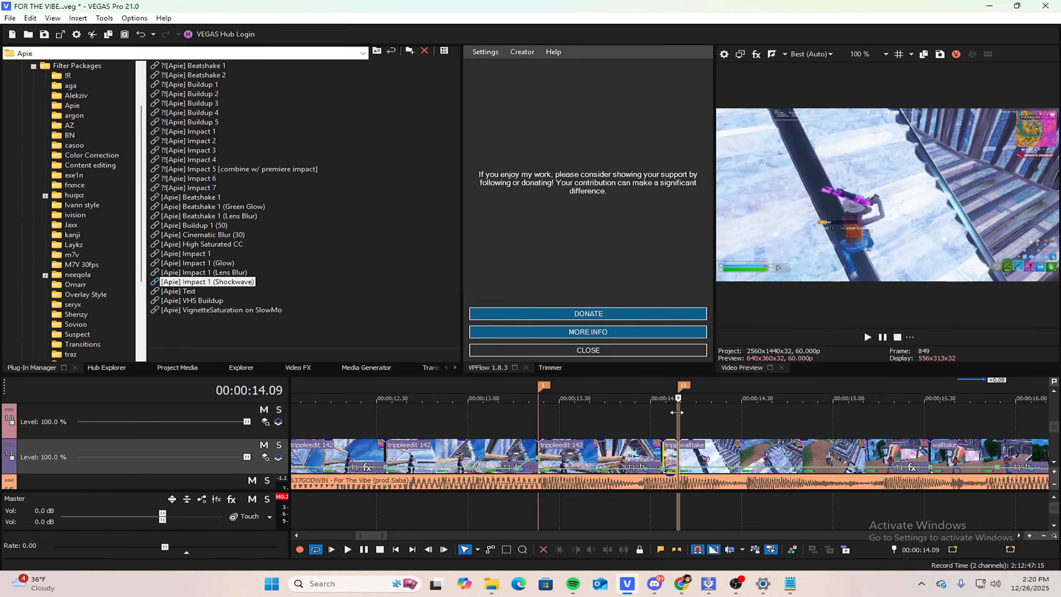
key(Right)
key(Right)
key(Right)
key(Right)
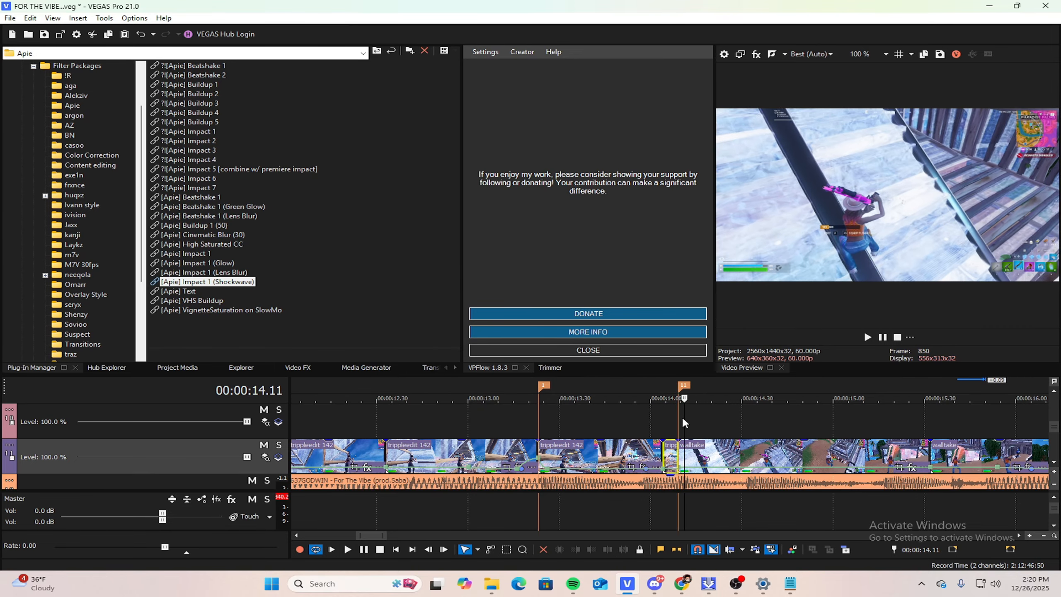
key(Right)
key(Left)
key(Left)
key(Left)
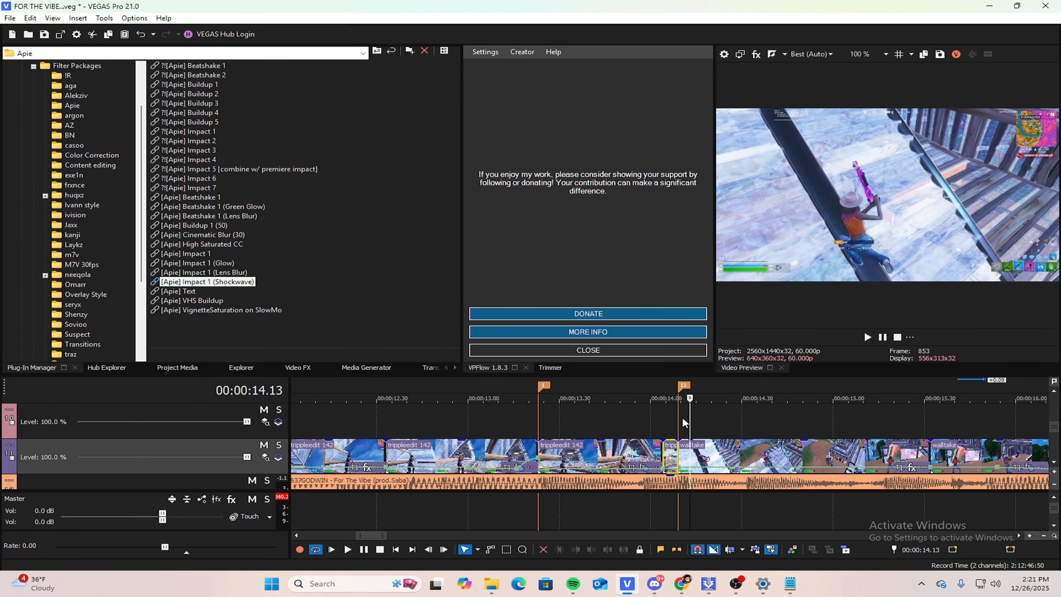
key(Left)
key(Left)
key(Right)
key(Right)
key(Right)
key(Right)
key(Right)
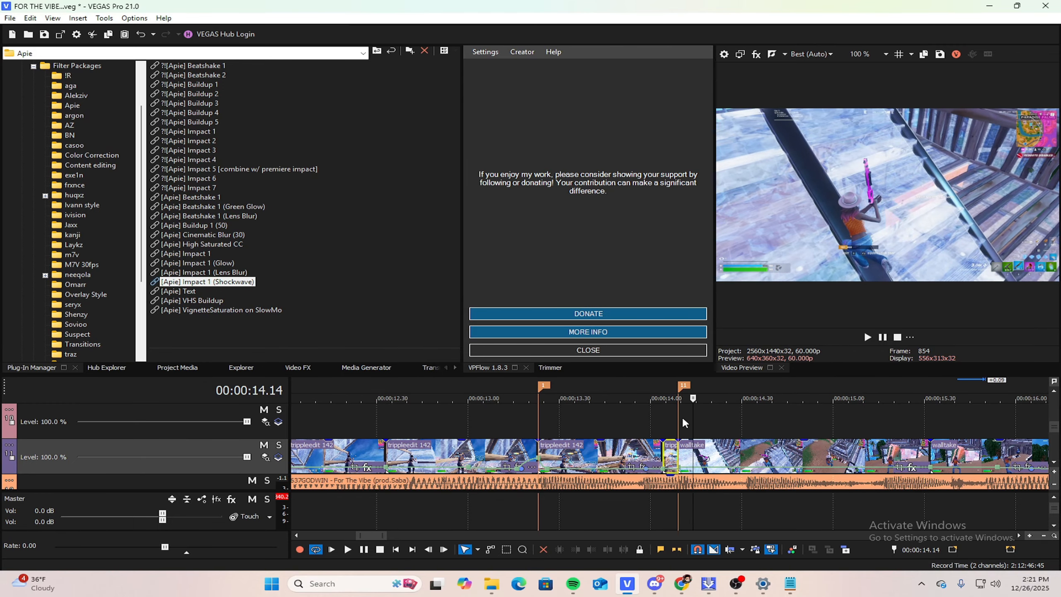
scroll(668, 455, up, 3)
click(662, 449)
key(s)
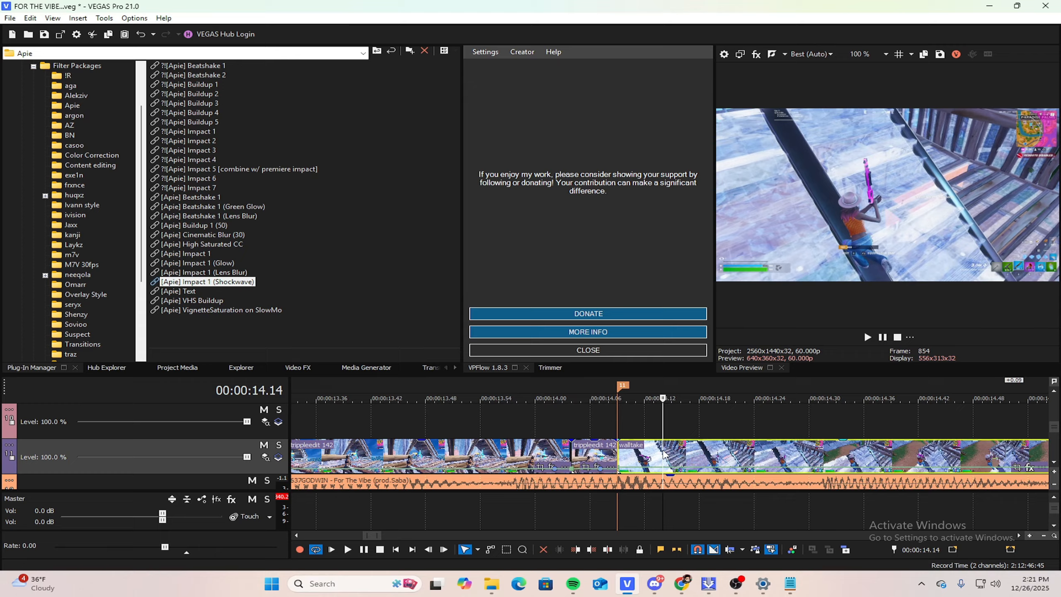
Step: Open the Transitions filter packages and apply [$pixy] Fast Transition TopLeft (A) [5] to the short trippleedit segment before marker 11
key(Left)
key(Left)
key(Left)
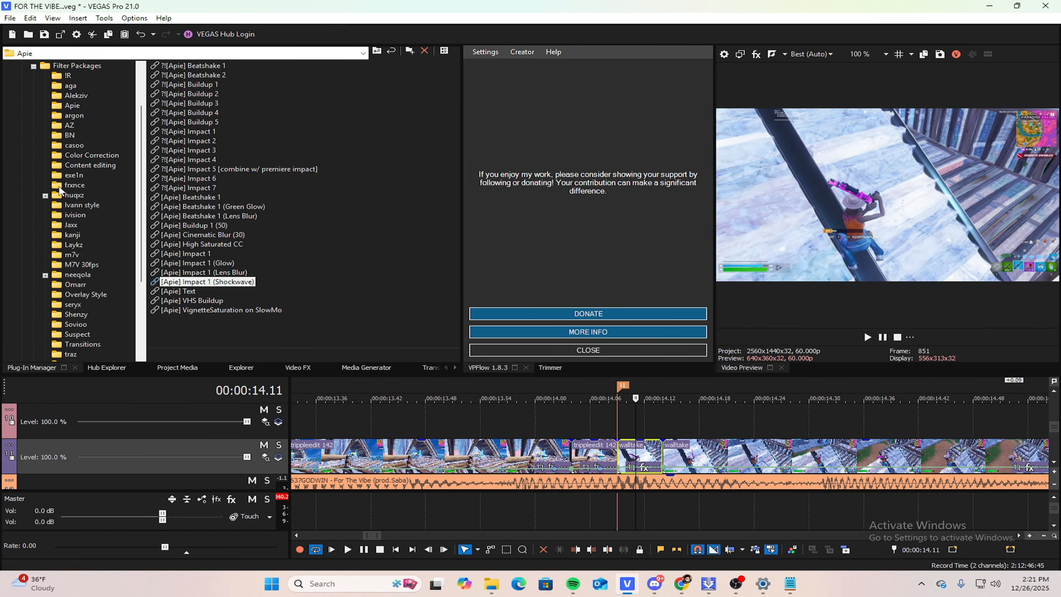
scroll(88, 189, down, 4)
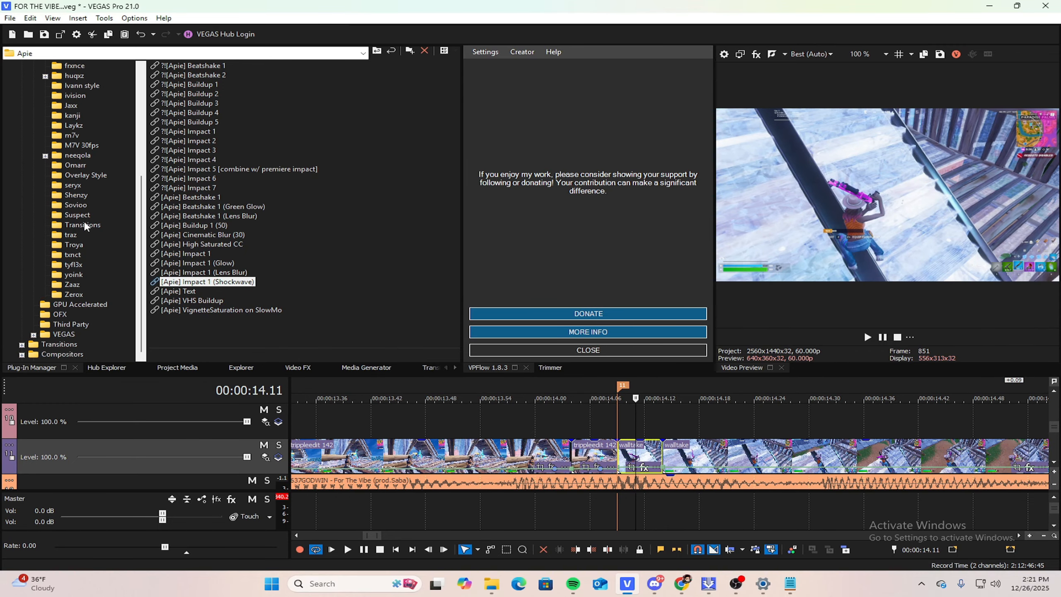
click(82, 225)
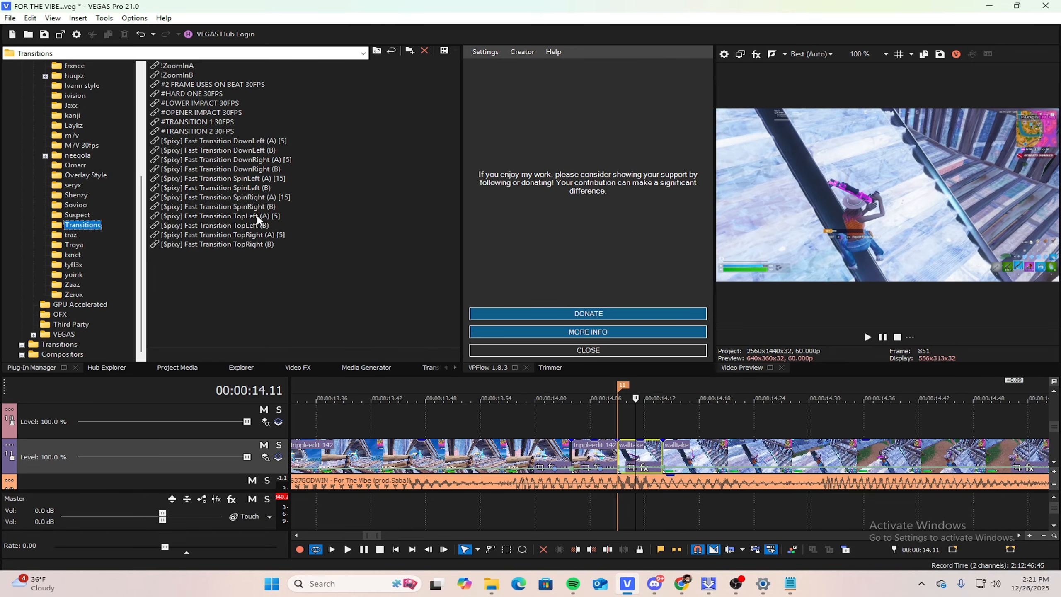
drag(258, 220, 673, 386)
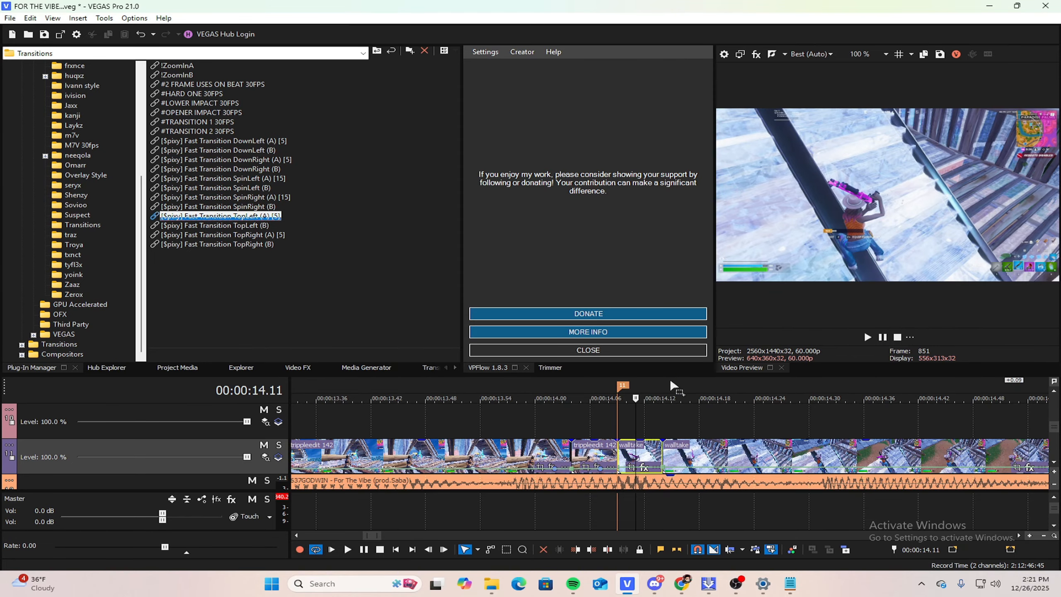
drag(604, 446, 604, 446)
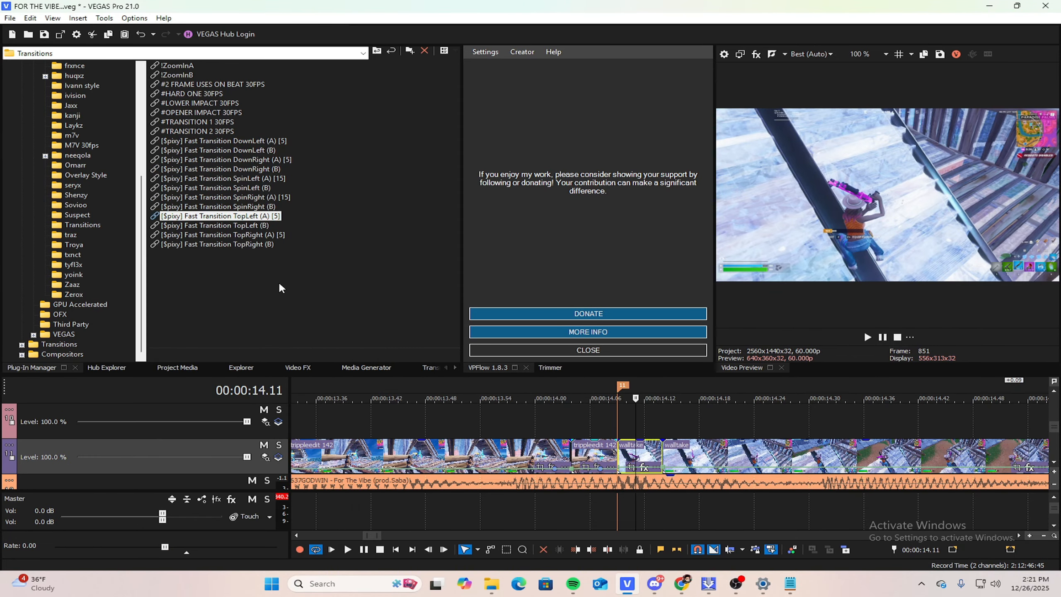
Step: Apply [$pixy] Fast Transition TopLeft (B) to the short walltake segment after marker 11, close the effect settings and play back the transition
drag(251, 226, 499, 345)
drag(641, 448, 641, 448)
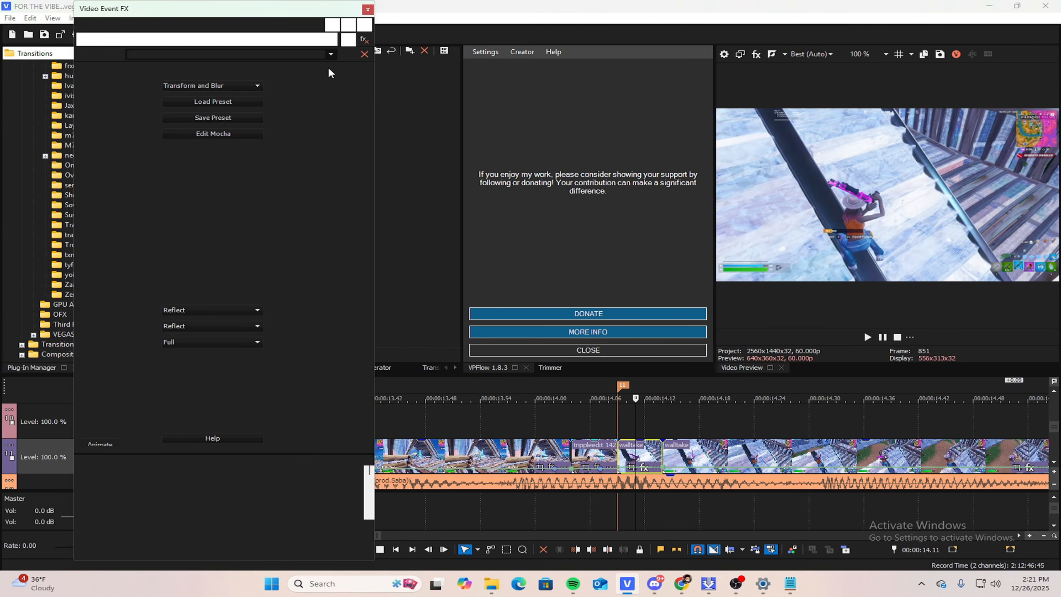
click(366, 11)
scroll(609, 412, down, 5)
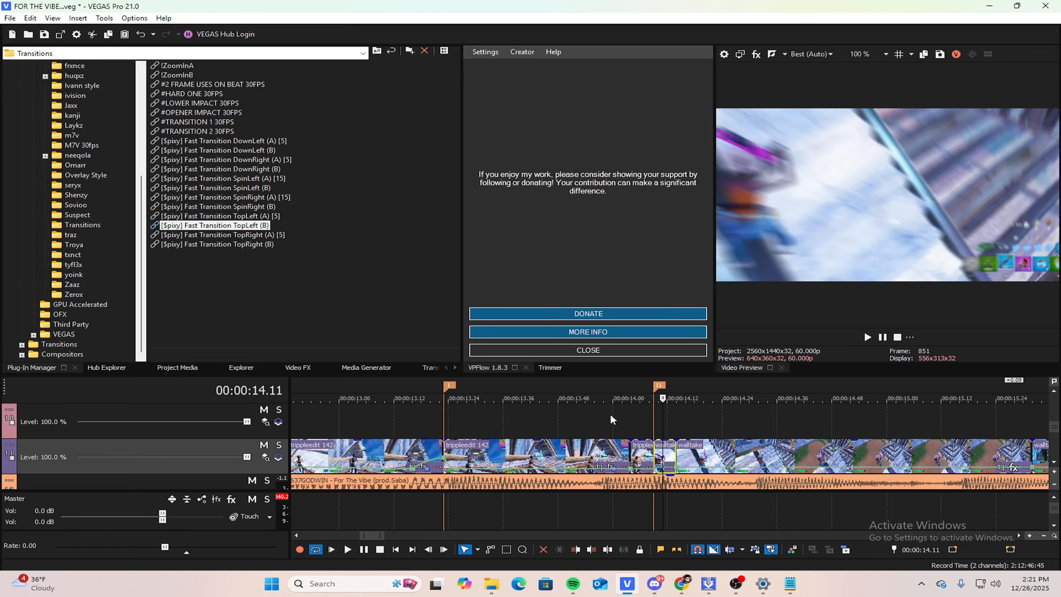
key(space)
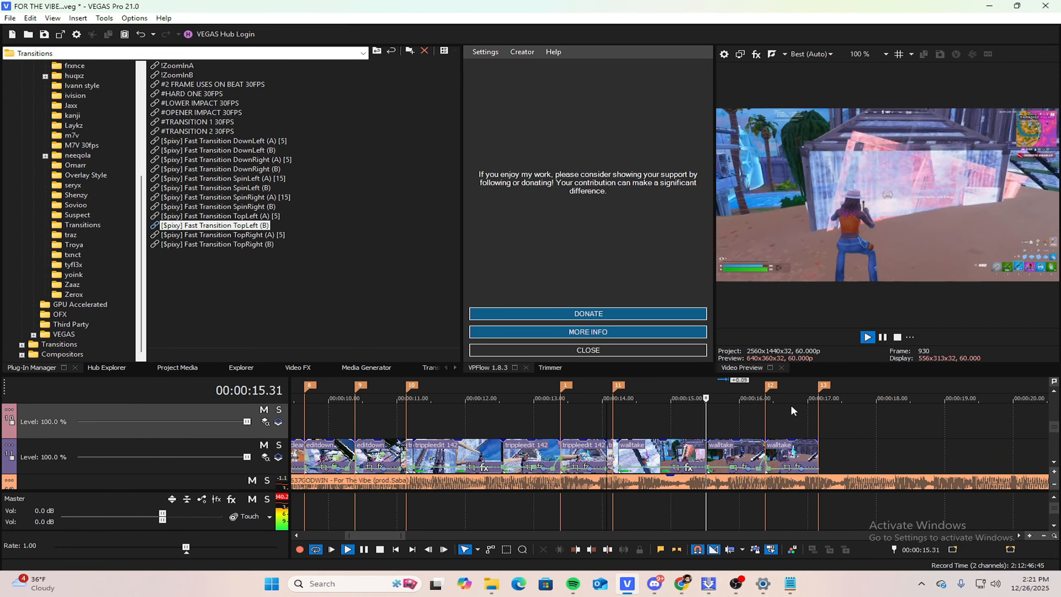
scroll(810, 406, down, 3)
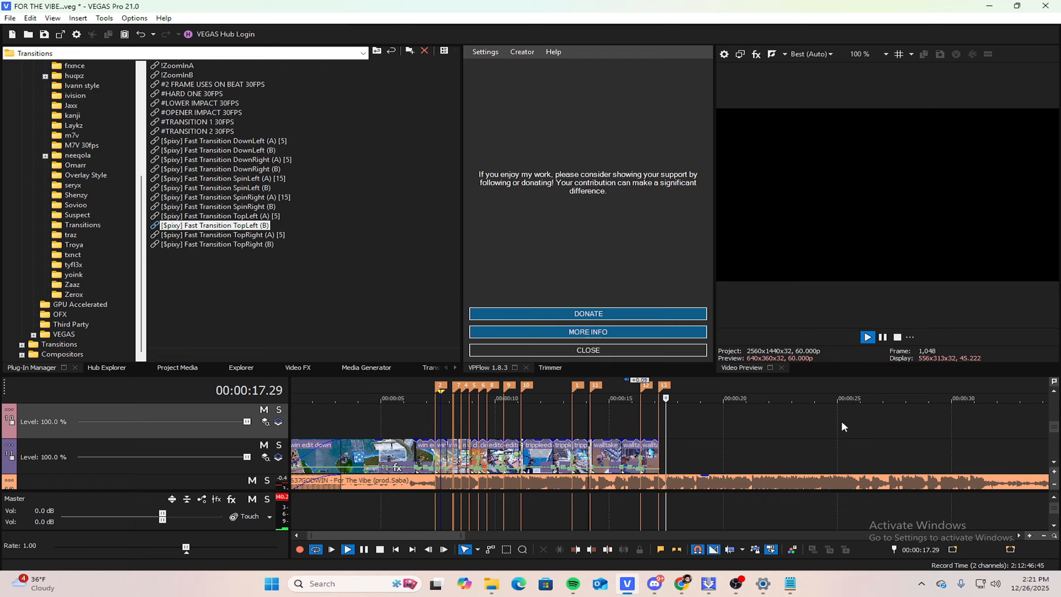
scroll(912, 455, down, 1)
key(space)
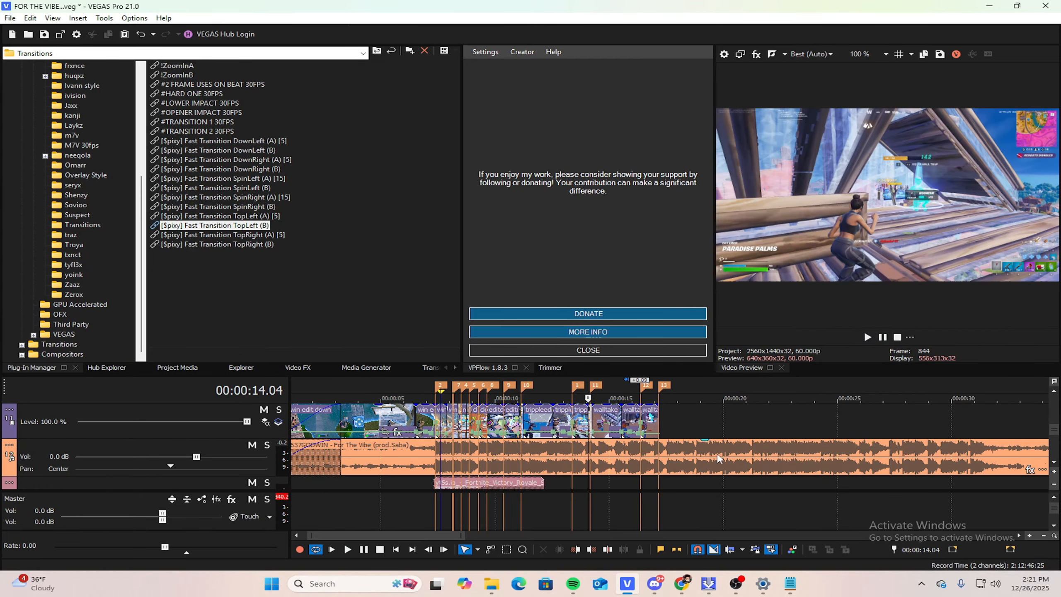
Step: Listen to the song past the end of the walltake clip and add marker 14 on the beat at 00:00:19.24
click(712, 452)
click(673, 411)
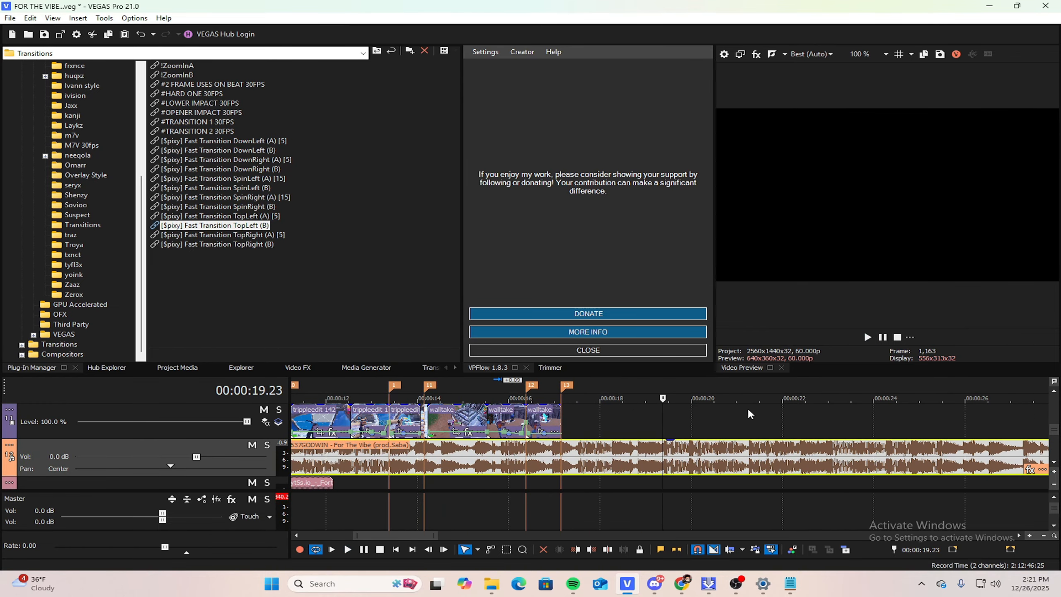
scroll(673, 410, down, 2)
click(587, 411)
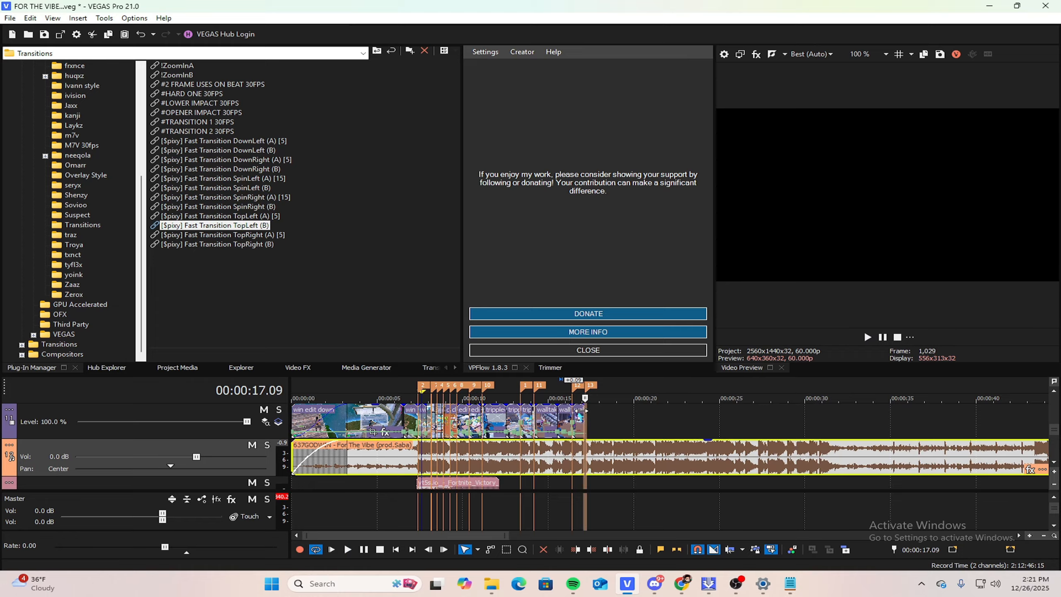
key(space)
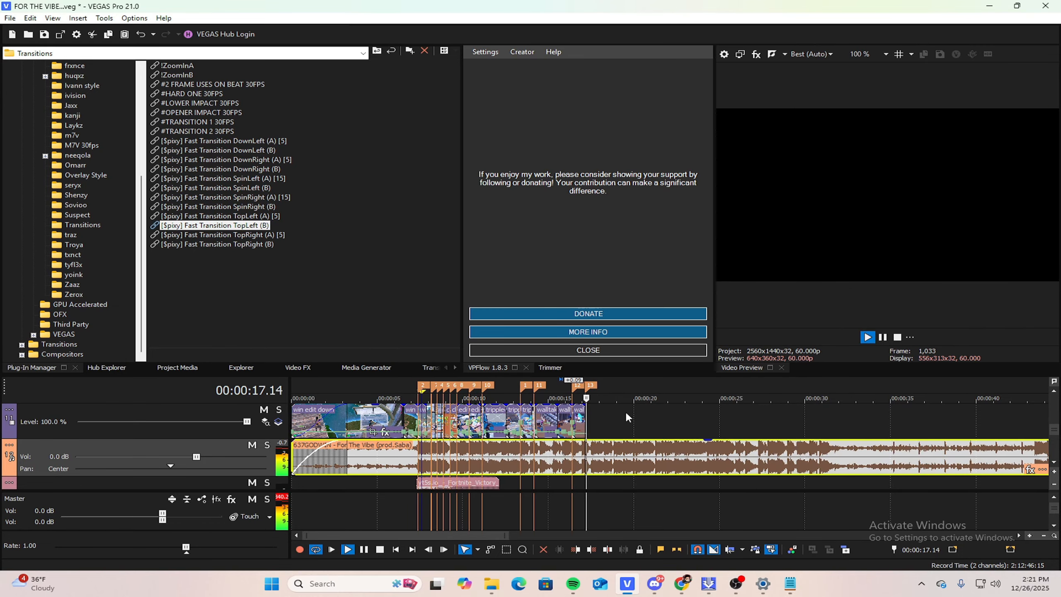
scroll(917, 449, up, 1)
scroll(917, 448, up, 5)
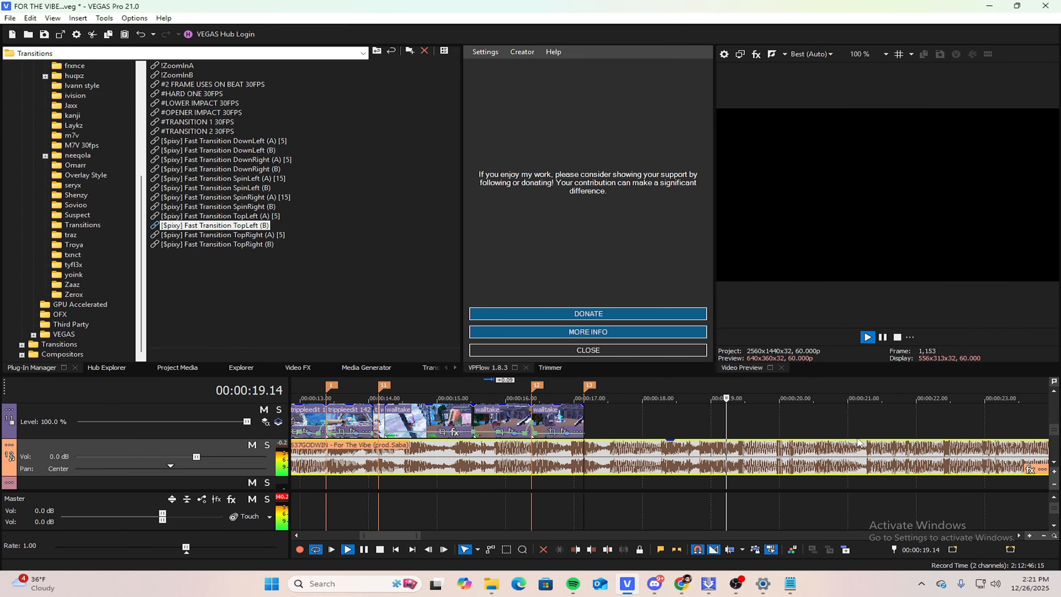
key(space)
scroll(729, 416, down, 4)
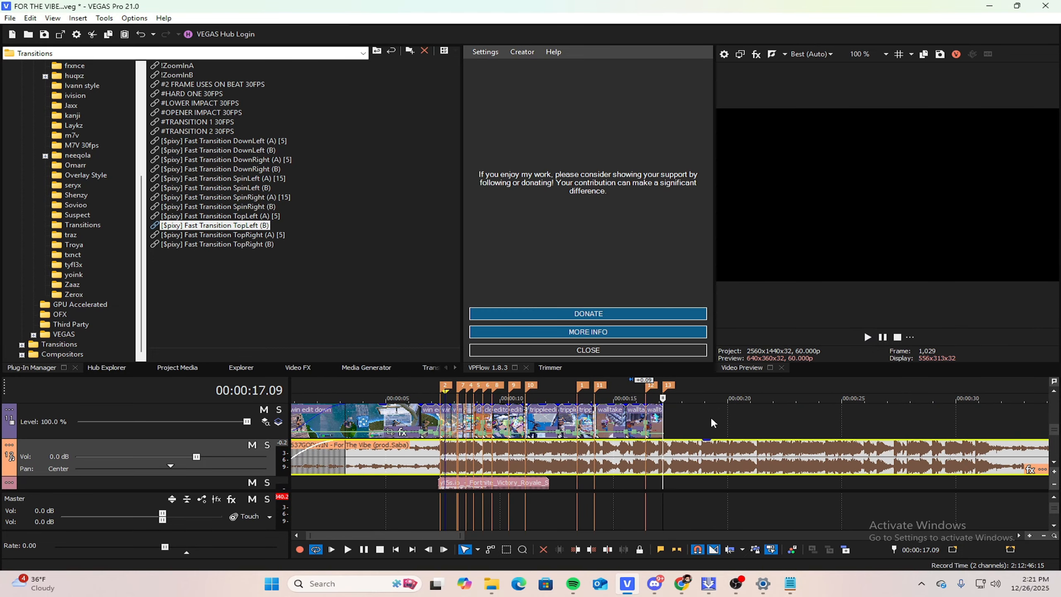
key(space)
scroll(823, 455, up, 2)
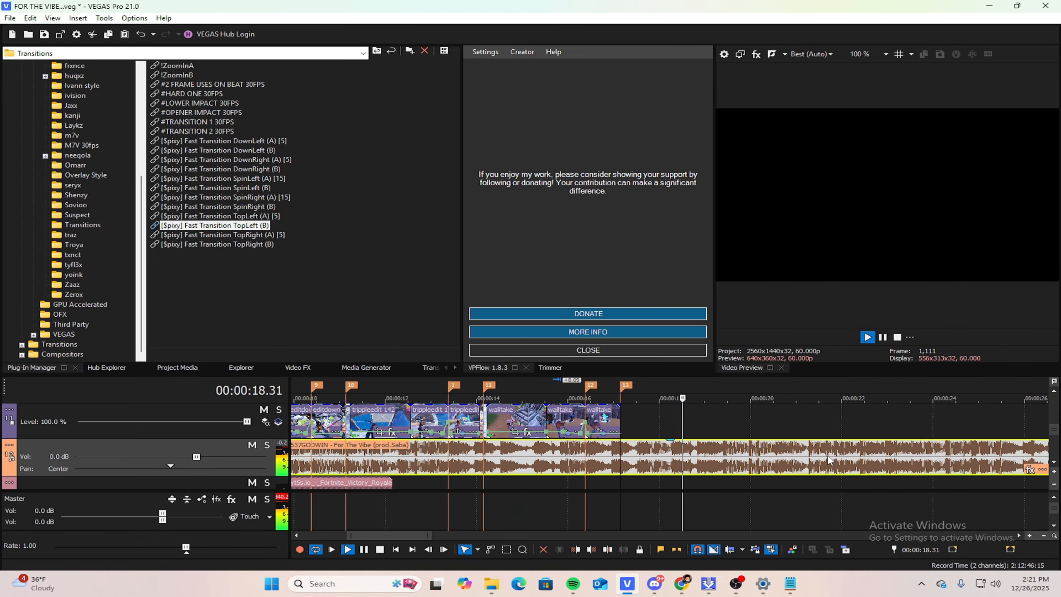
key(space)
click(724, 453)
key(space)
scroll(724, 453, up, 1)
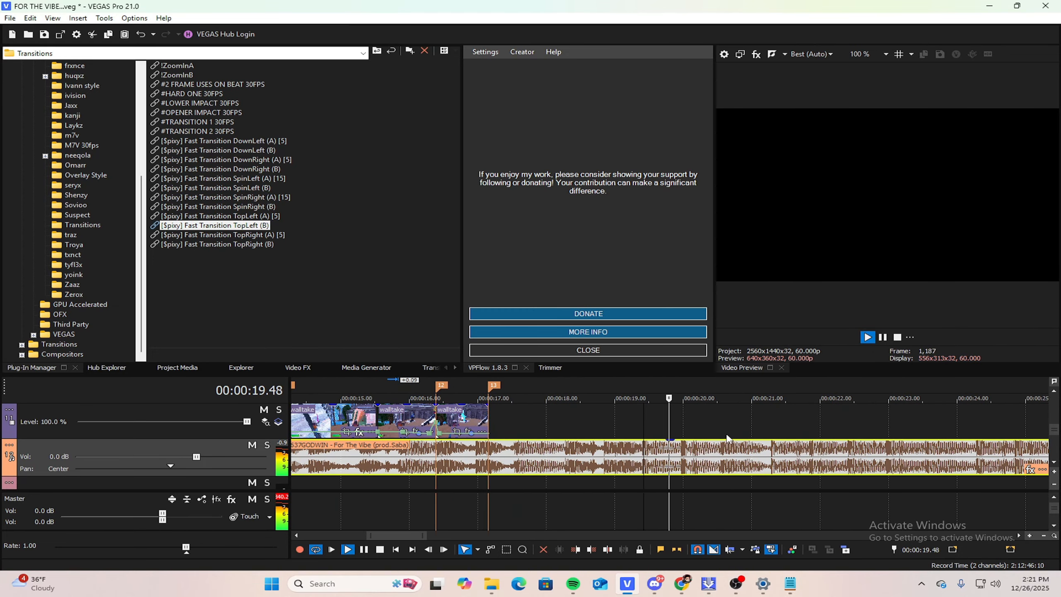
key(space)
scroll(672, 420, up, 2)
click(660, 404)
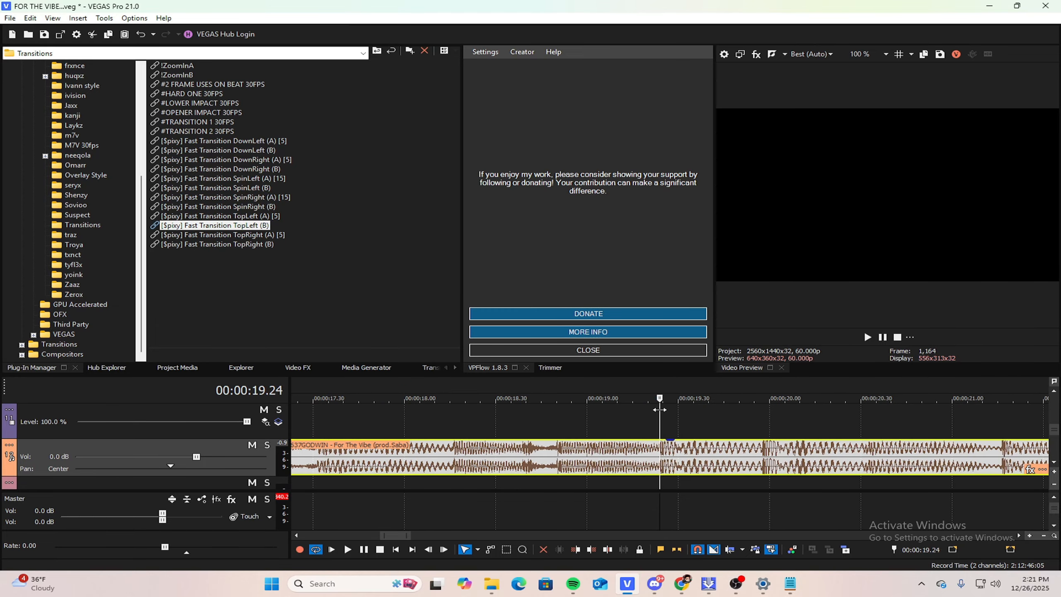
key(space)
key(space)
scroll(664, 412, down, 3)
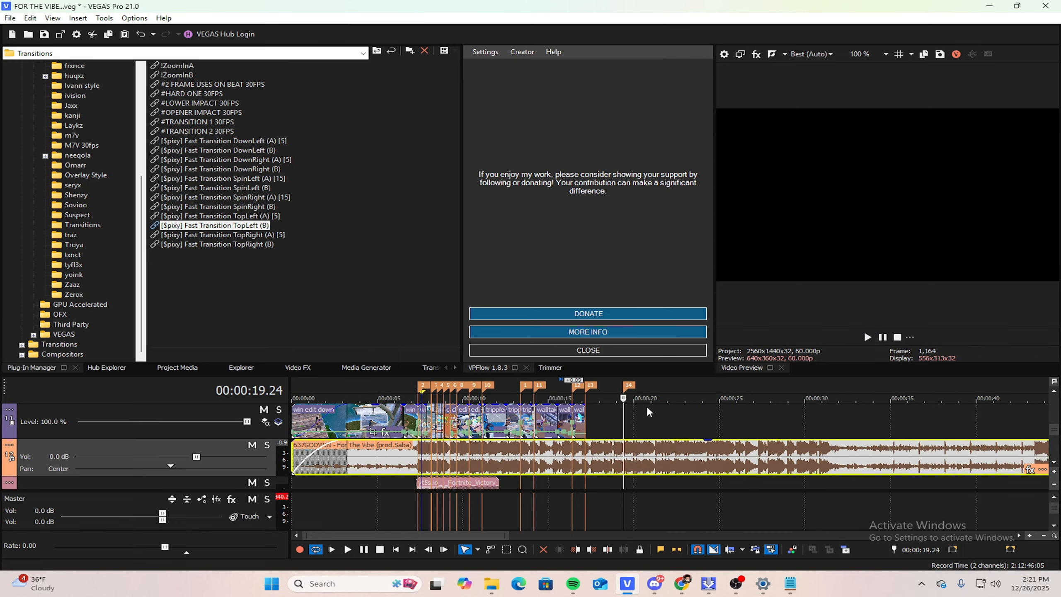
Step: Listen to the song past marker 14, add marker 15 on the next beat at 00:00:20.08, and play back from marker 14
scroll(652, 404, up, 3)
key(space)
key(space)
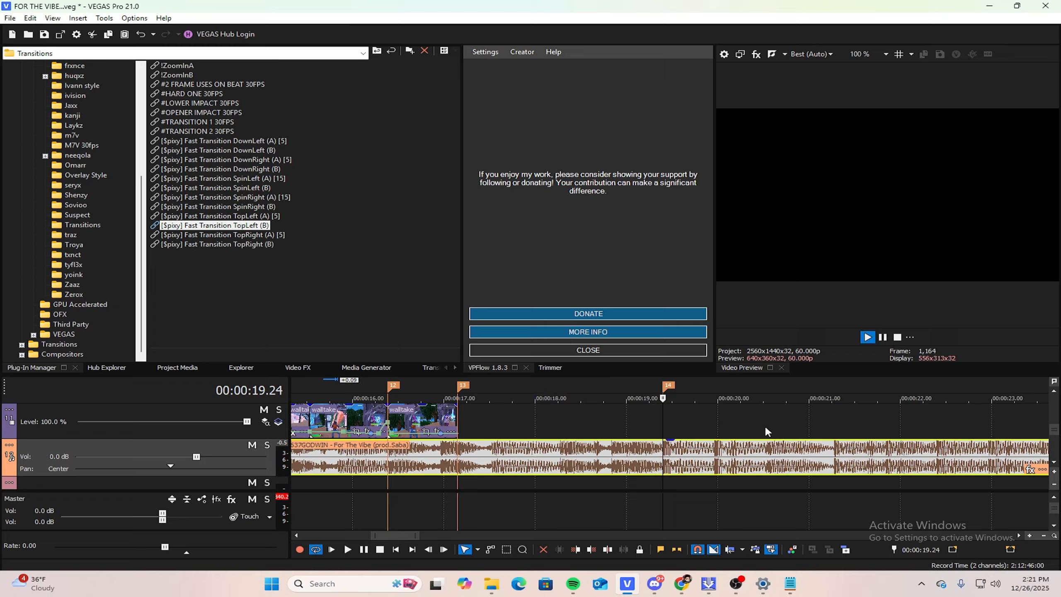
key(space)
key(space)
click(726, 424)
key(space)
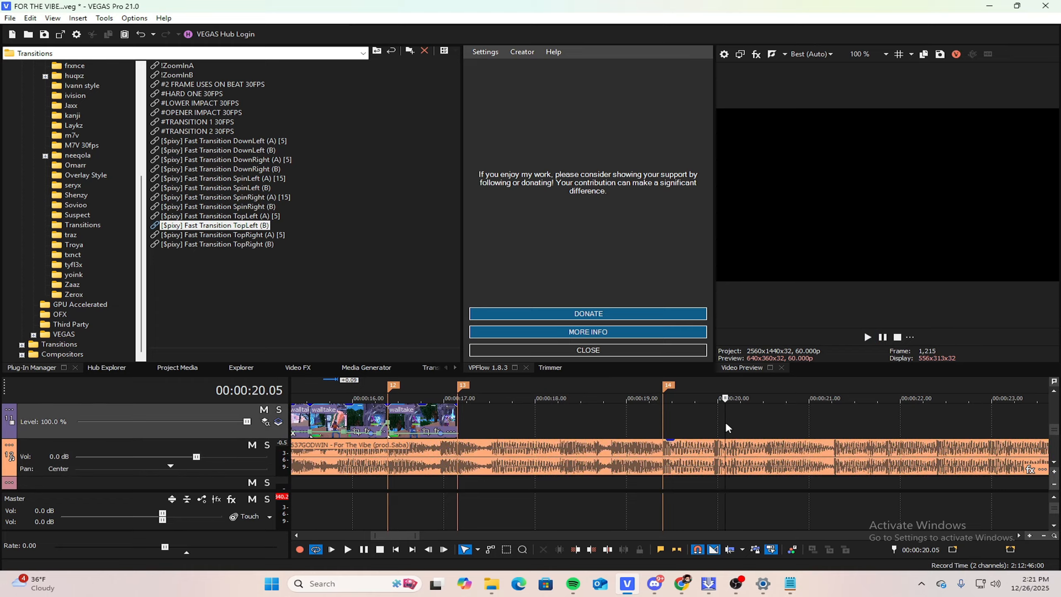
key(space)
scroll(729, 420, up, 4)
key(space)
key(space)
drag(668, 418, 689, 414)
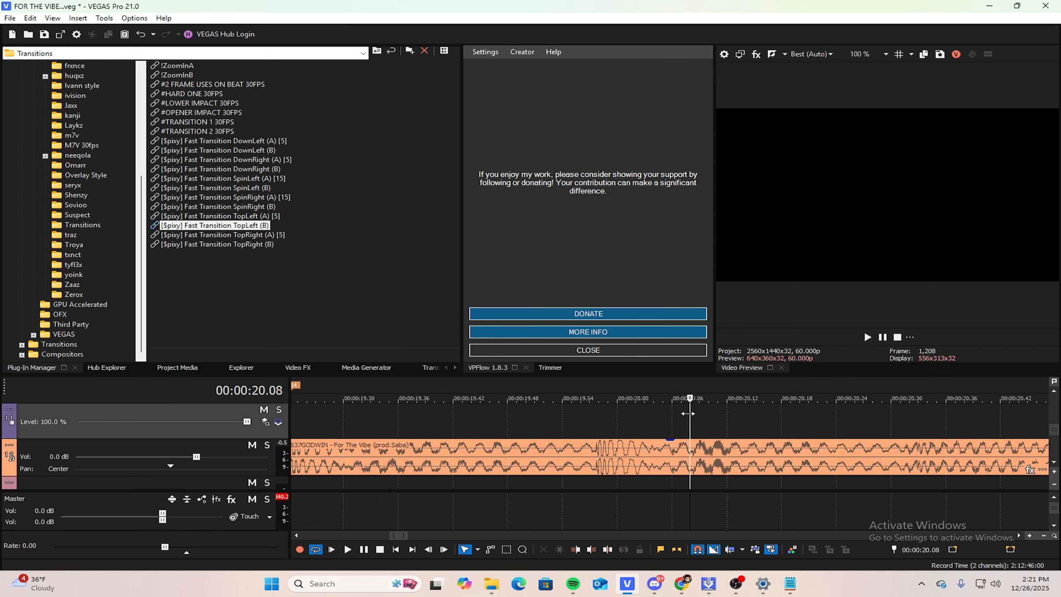
scroll(689, 415, down, 8)
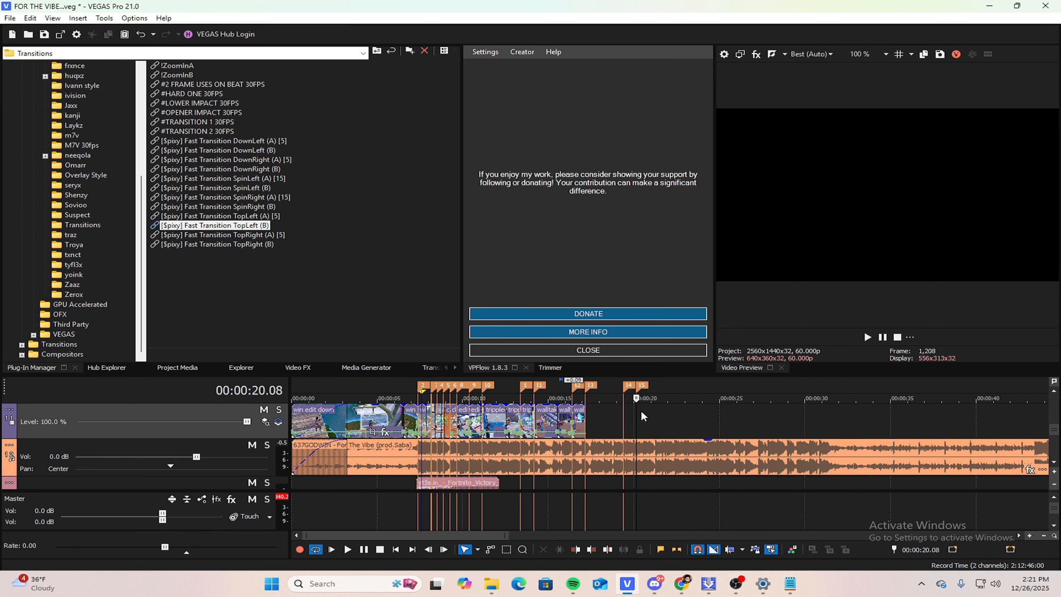
click(624, 413)
key(space)
key(space)
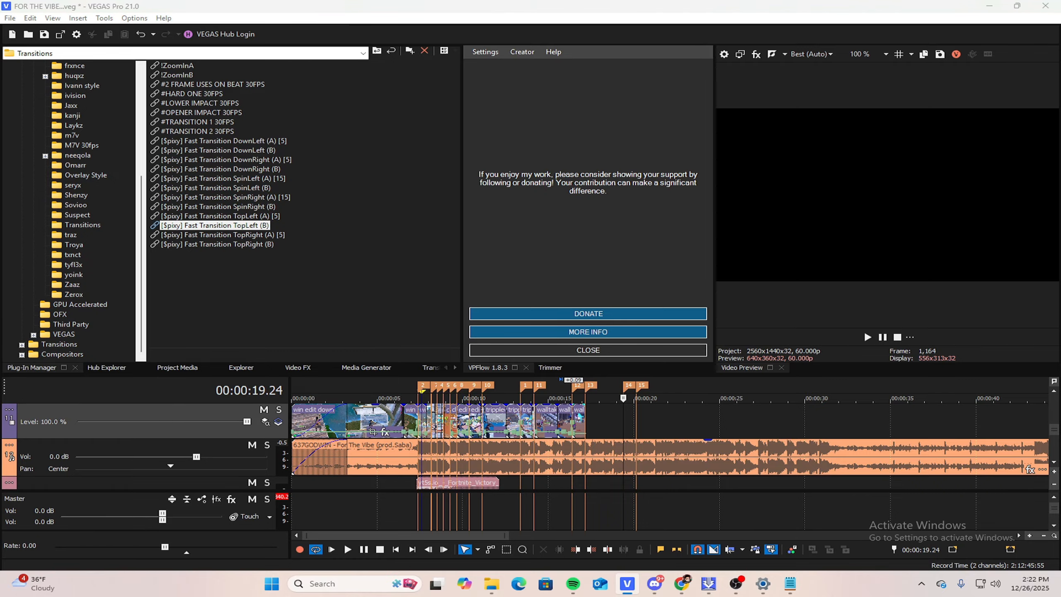
Step: Add the bouncepad win clip at marker 13, delete its audio track and move the video onto the main montage track
mouse_move(289, 342)
mouse_down()
mouse_move(592, 409)
mouse_move(588, 402)
mouse_up()
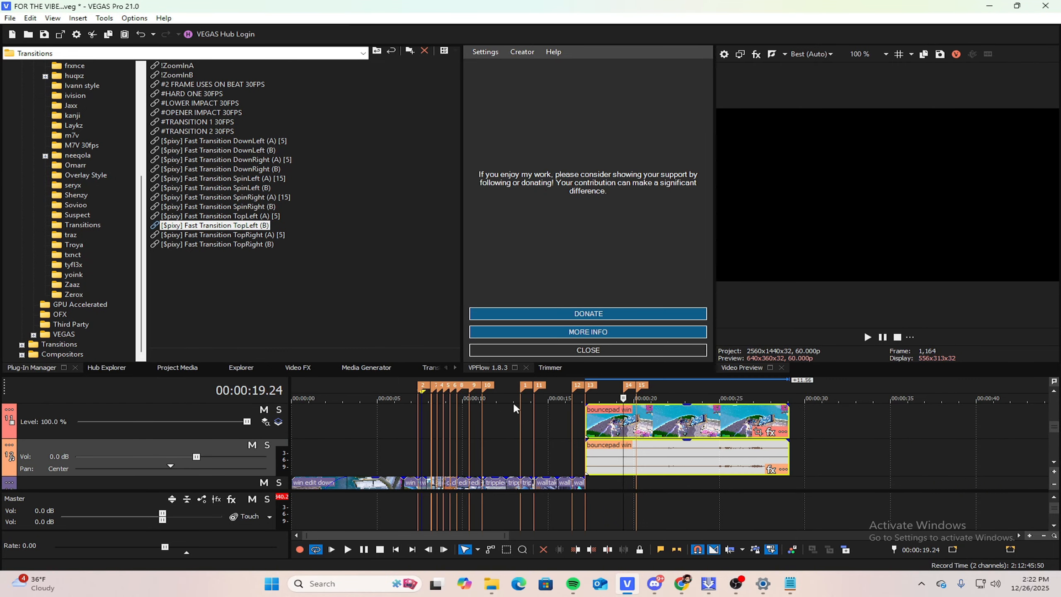
right_click(231, 449)
click(251, 249)
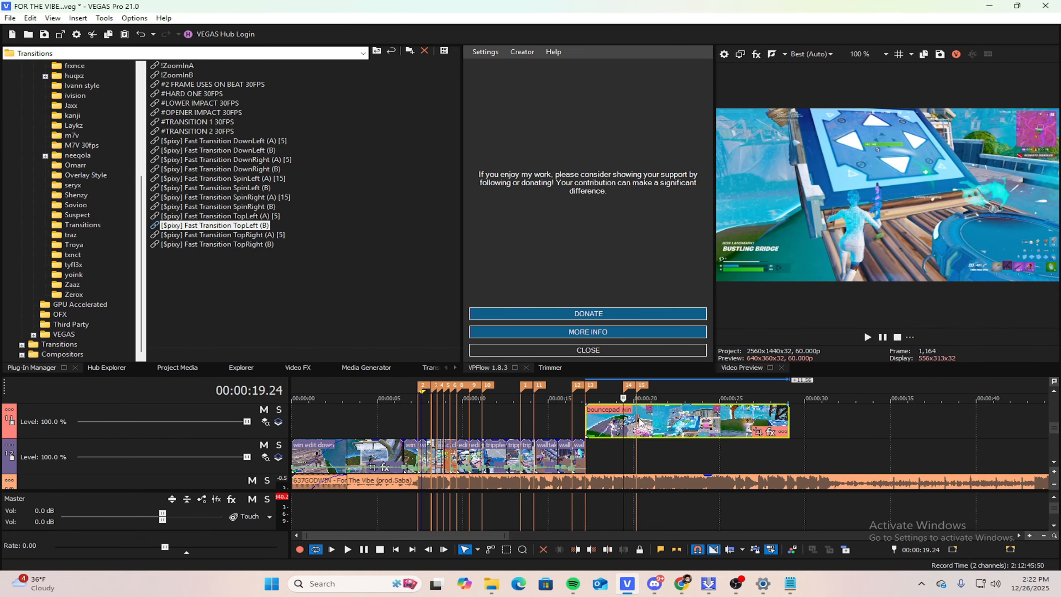
drag(652, 418, 654, 453)
key(space)
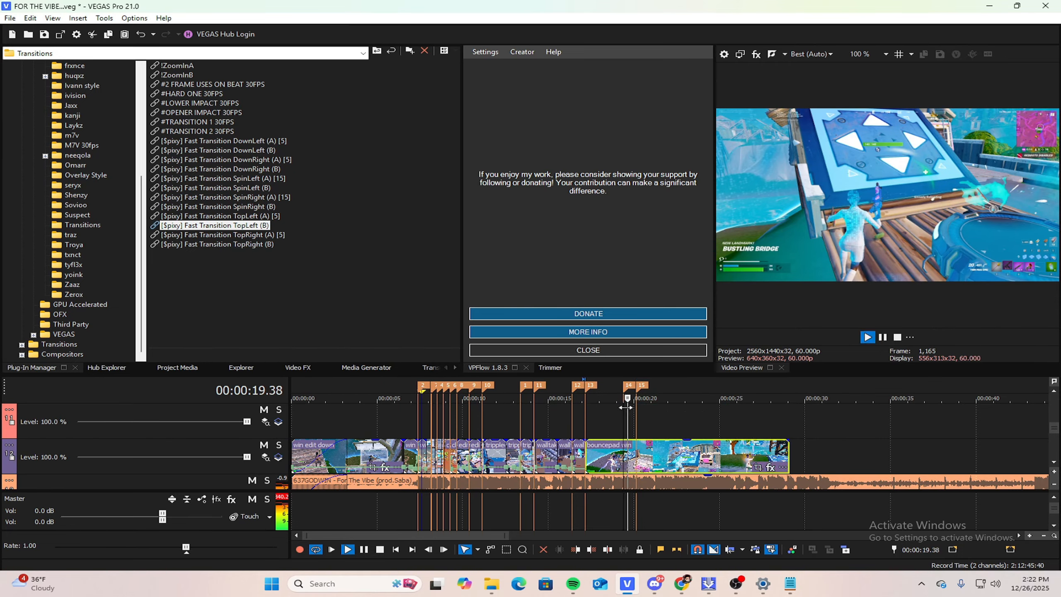
key(space)
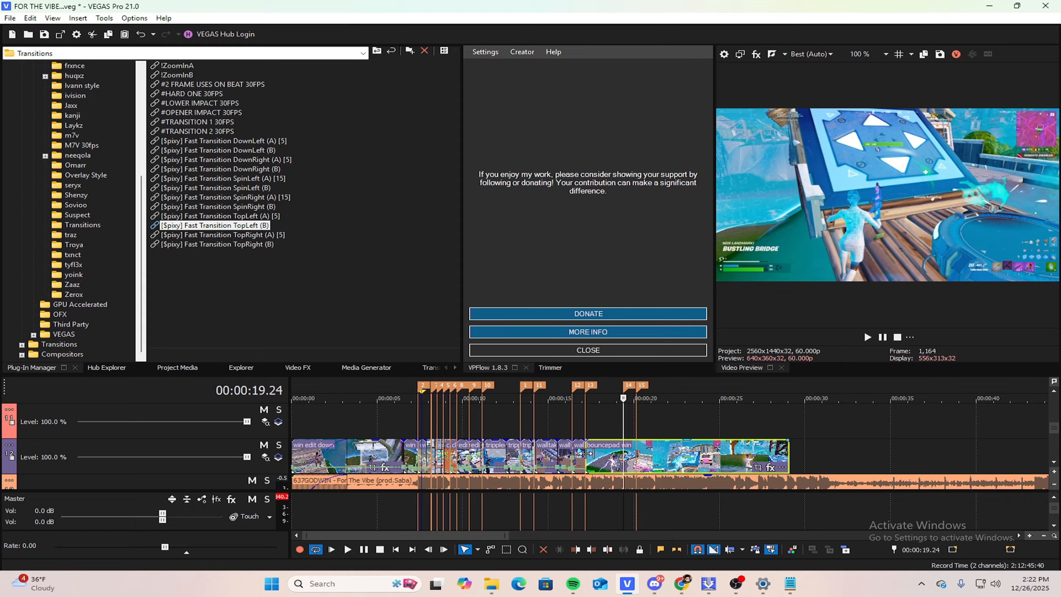
Step: Trim and slide the bouncepad win clip so its shot hits on marker 14, then extend its start back to marker 13
drag(587, 454, 616, 460)
scroll(616, 457, up, 6)
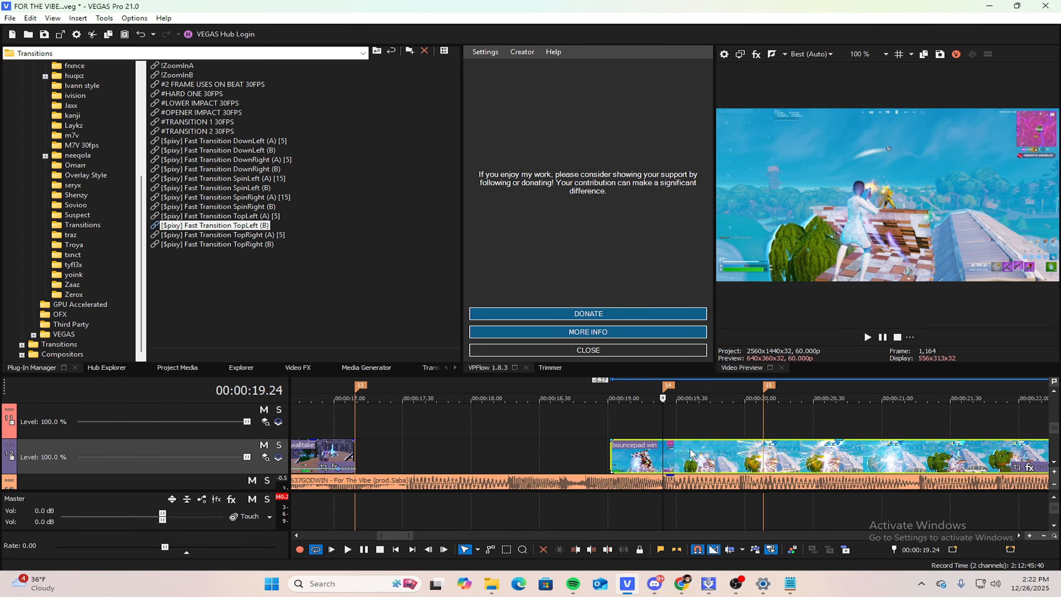
drag(691, 454, 677, 448)
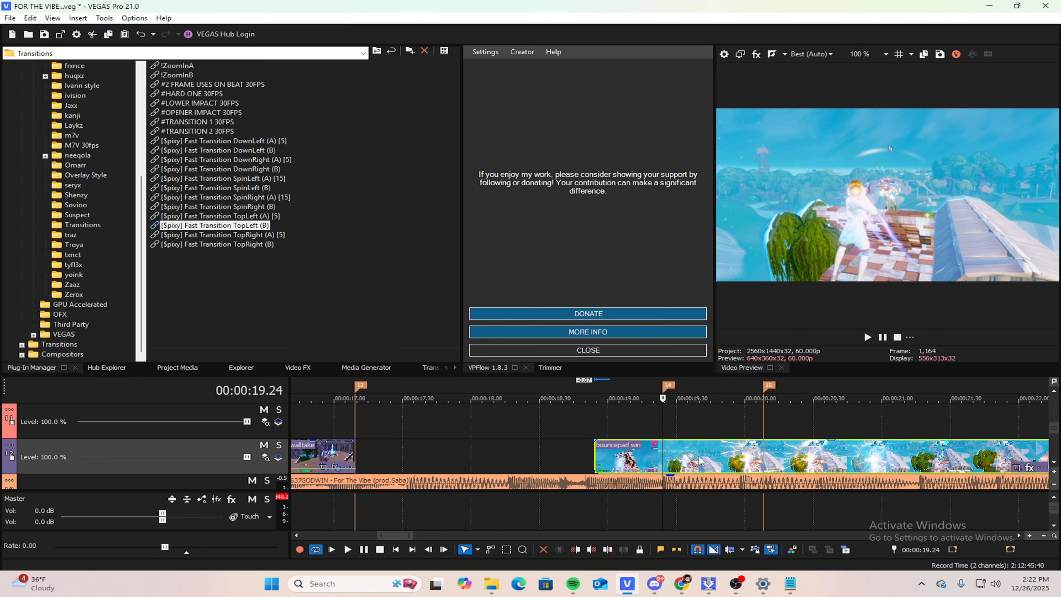
mouse_move(700, 460)
mouse_down()
mouse_move(675, 459)
mouse_move(704, 451)
mouse_up()
scroll(739, 444, up, 8)
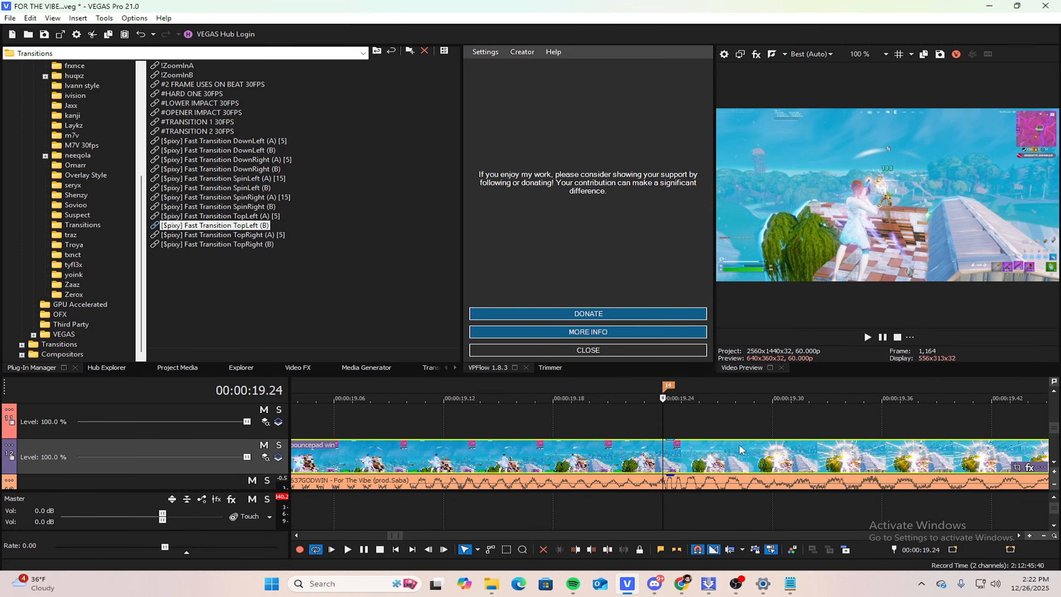
scroll(718, 437, down, 1)
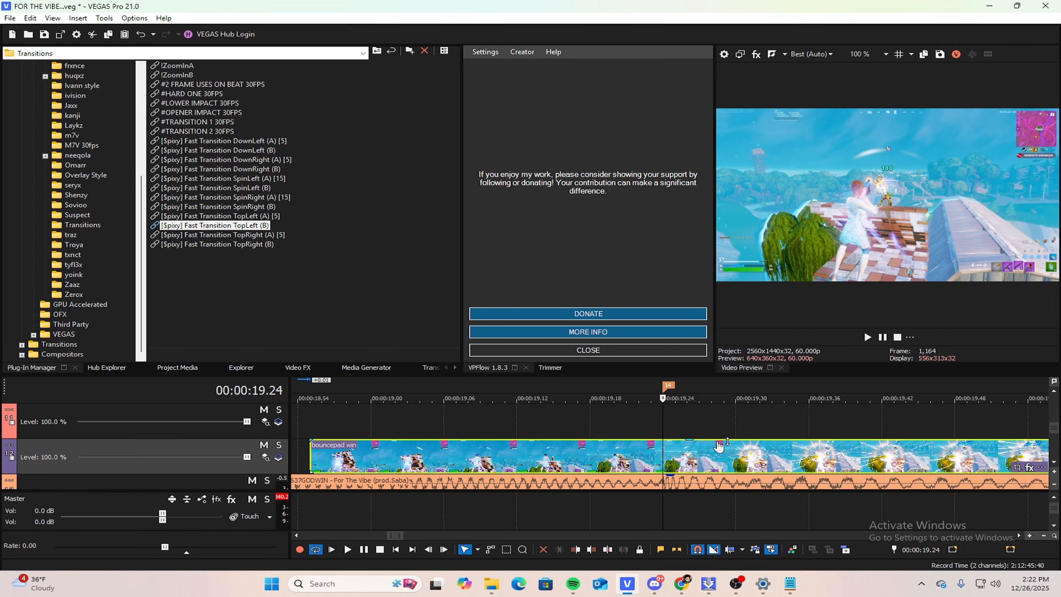
scroll(717, 459, down, 6)
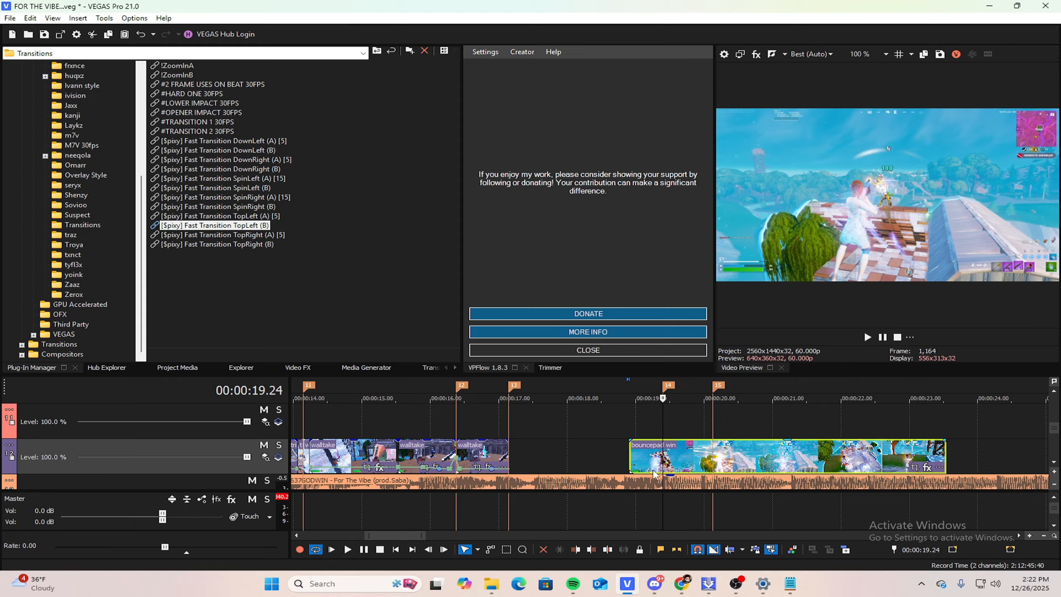
drag(632, 455, 509, 455)
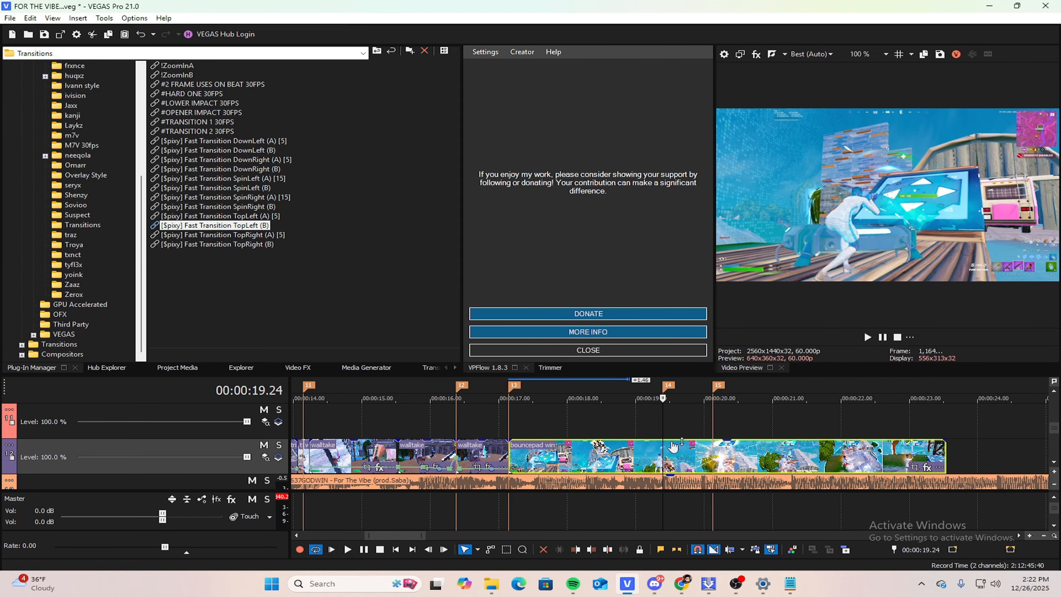
Step: Split the bouncepad win clip at marker 15 and delete the part after it
click(712, 422)
click(742, 458)
key(s)
right_click(742, 457)
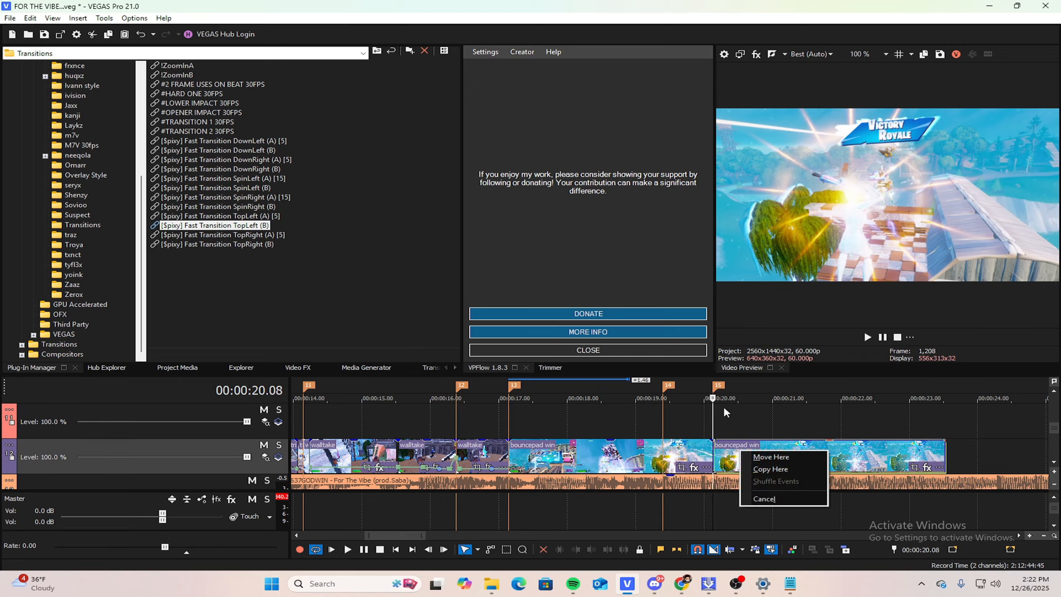
click(731, 450)
right_click(750, 457)
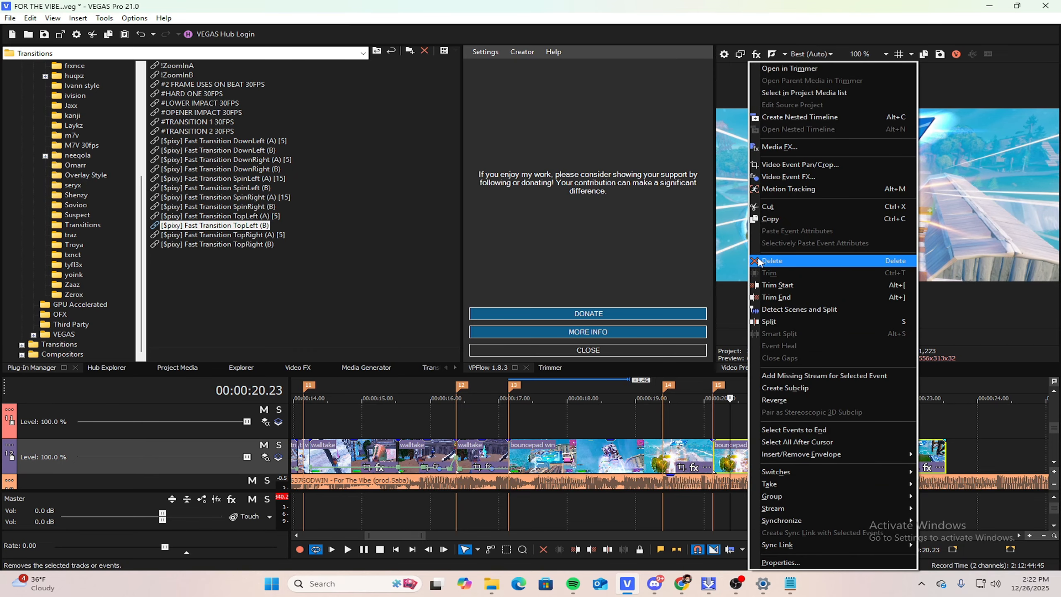
click(778, 260)
Step: Insert a velocity envelope on the bouncepad win clip and add an envelope point at marker 14
click(668, 453)
scroll(667, 454, up, 4)
right_click(707, 458)
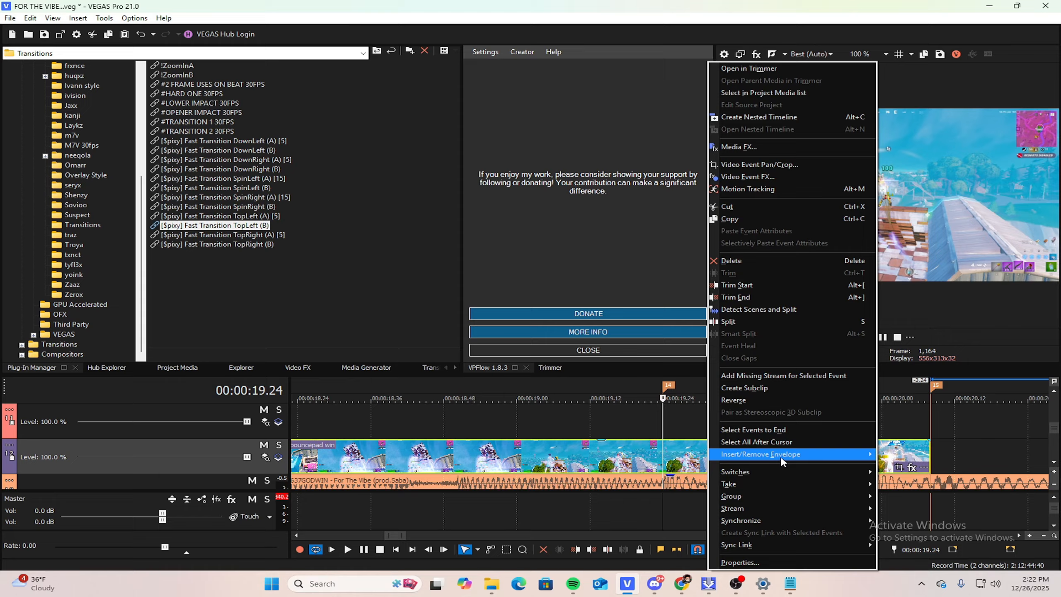
mouse_move(782, 456)
click(903, 455)
scroll(673, 459, up, 3)
right_click(664, 467)
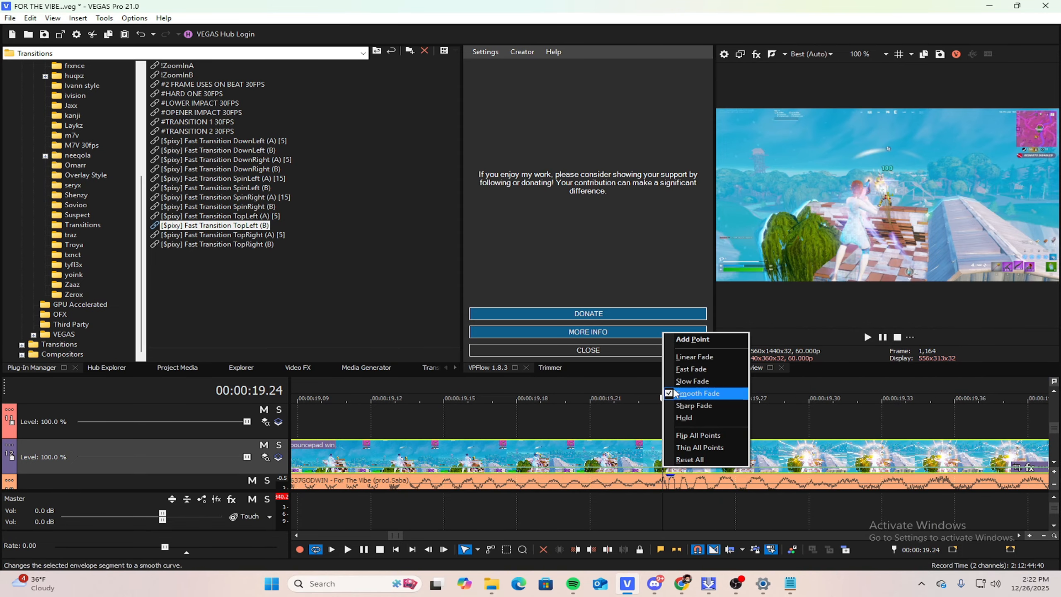
click(692, 340)
scroll(703, 413, up, 3)
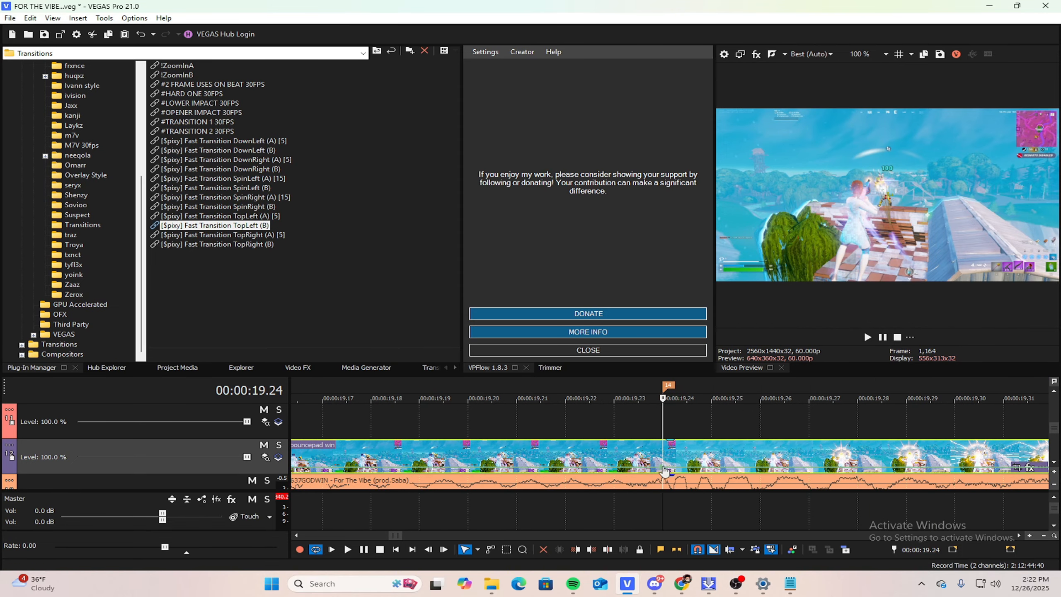
scroll(666, 470, up, 2)
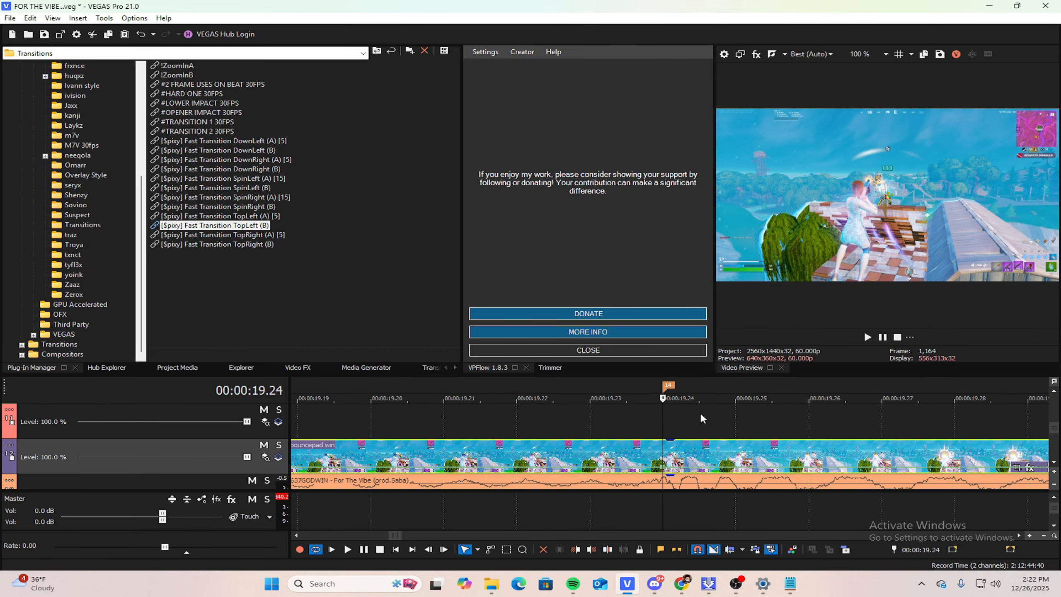
right_click(665, 470)
click(699, 243)
Step: Scrub back to just before the shot and add a velocity point at 00:00:19.16 on the bouncepad win clip
scroll(687, 410, down, 5)
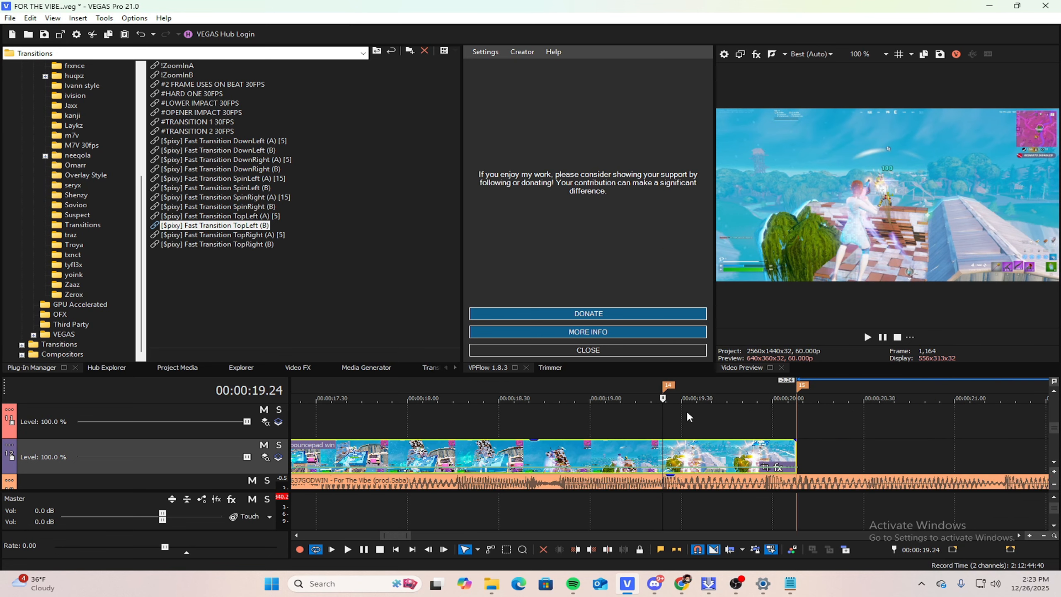
drag(658, 427, 689, 427)
scroll(672, 444, up, 2)
scroll(674, 449, up, 1)
click(673, 424)
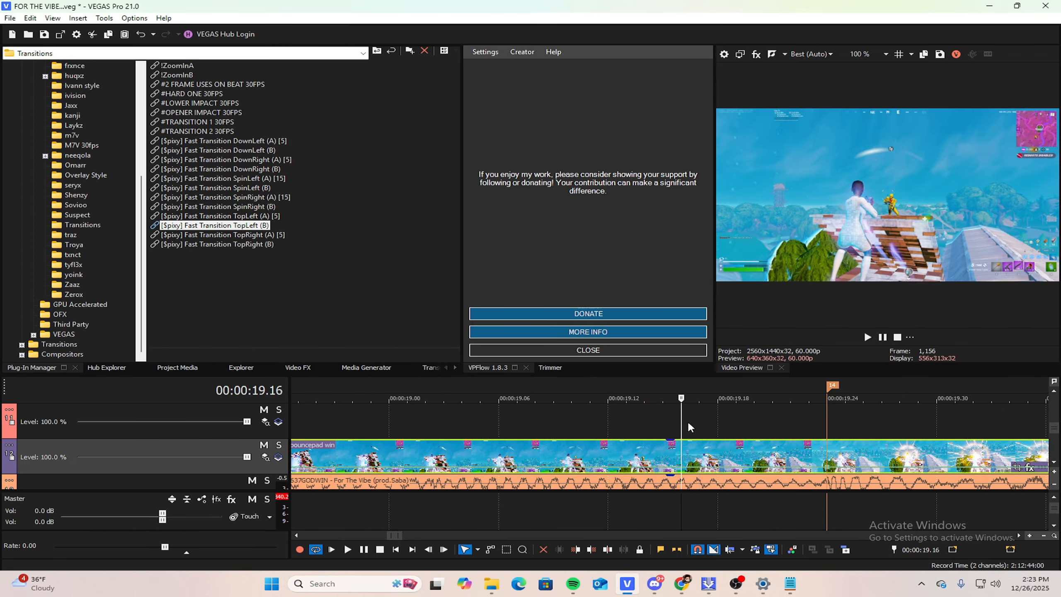
right_click(682, 467)
click(707, 340)
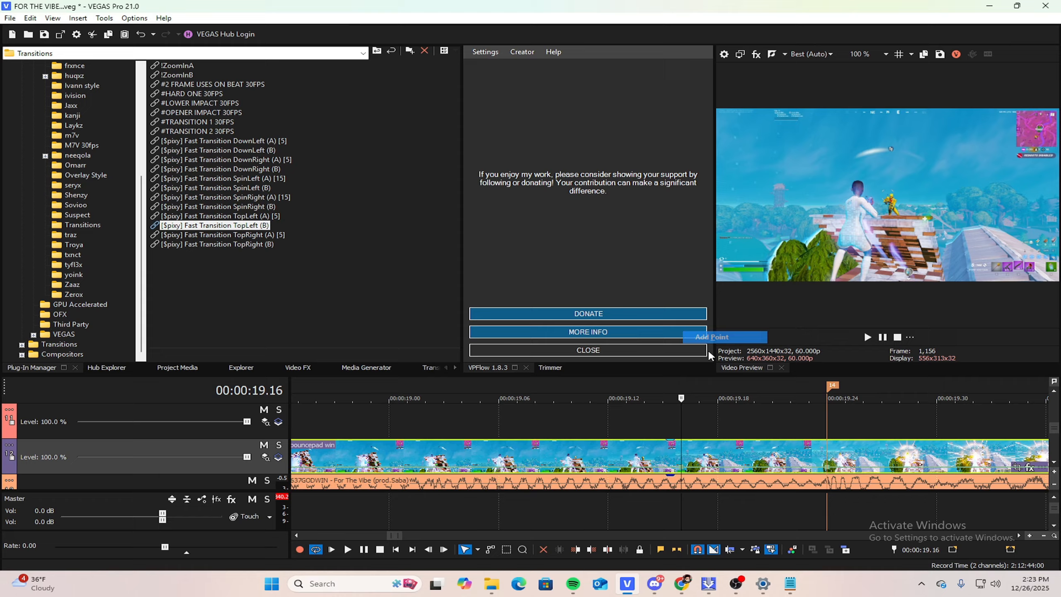
scroll(674, 429, down, 2)
drag(661, 417, 661, 382)
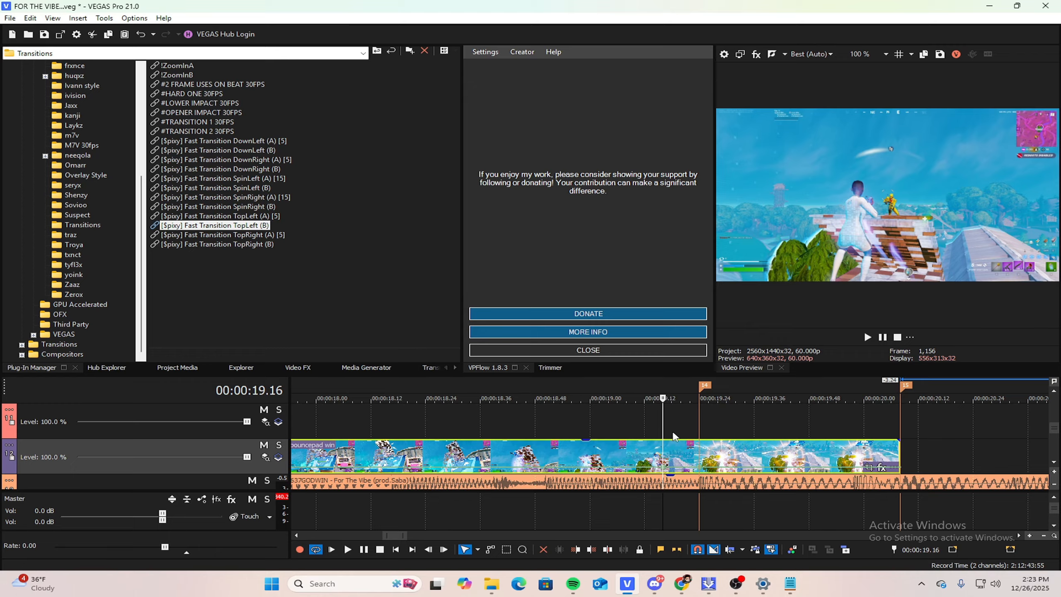
Step: Step back frame by frame through the aim before the shot and add a velocity point at 00:00:19.01
key(Left)
key(Left)
key(Left)
key(Left)
key(Left)
key(Left)
key(Left)
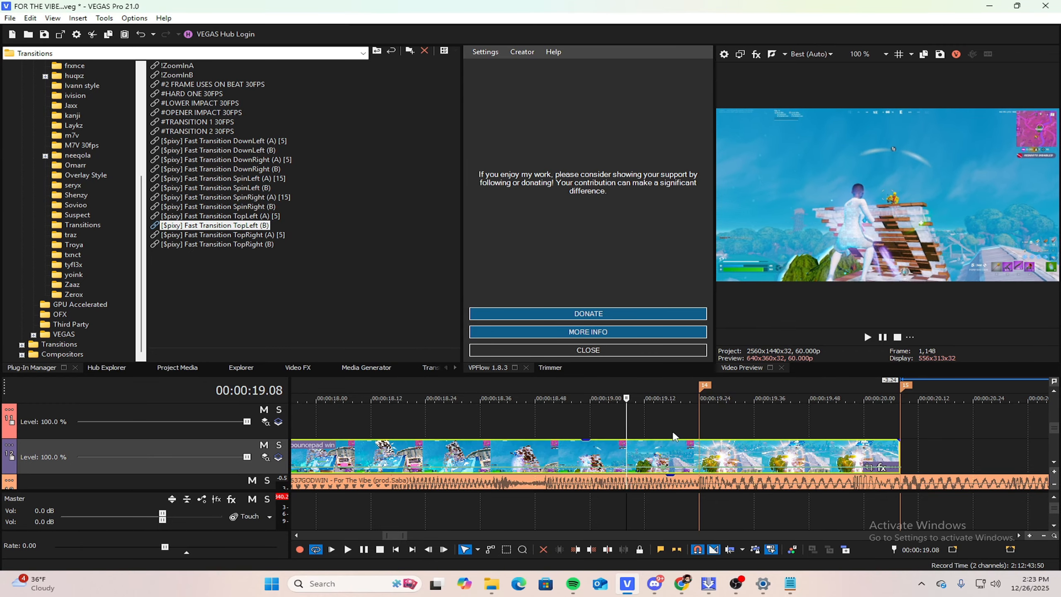
key(Right)
key(Right)
key(Right)
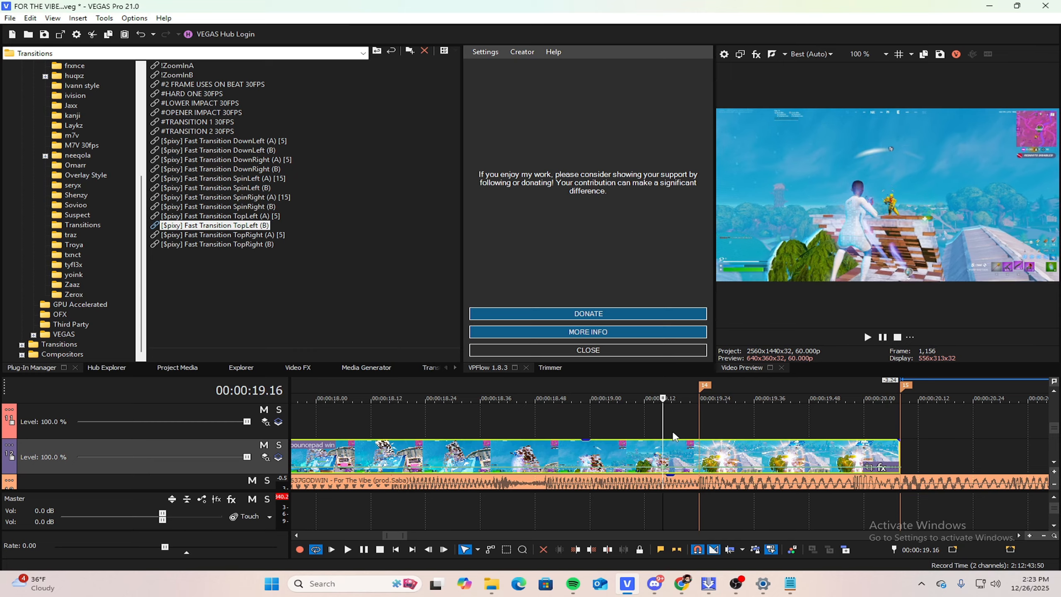
key(Left)
key(Left)
key(Left)
key(Left)
key(Left)
key(Left)
key(Left)
key(Left)
key(Left)
key(Left)
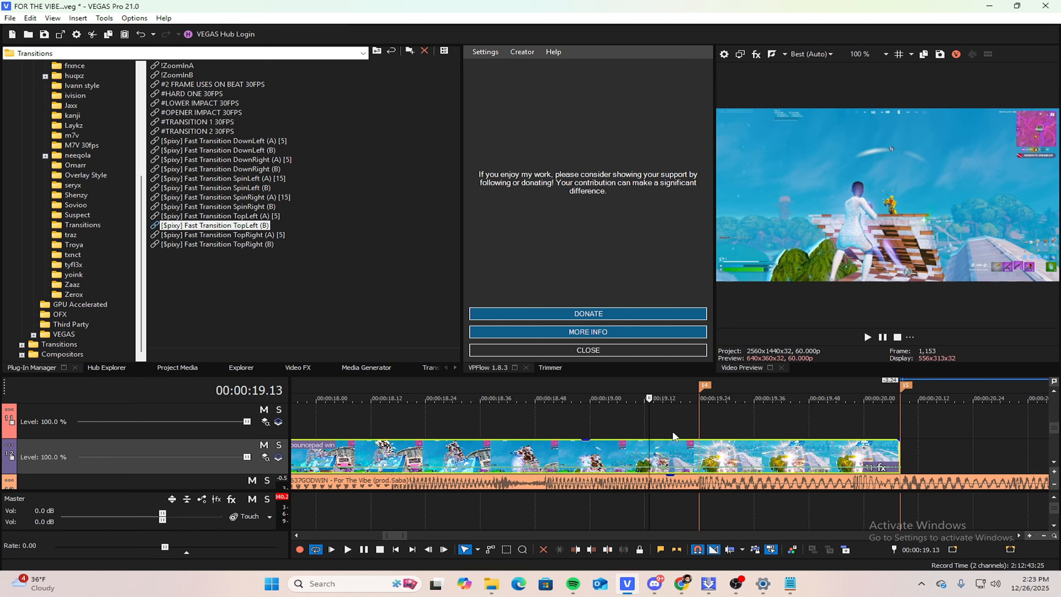
key(Left)
key(Left)
key(Left)
key(Left)
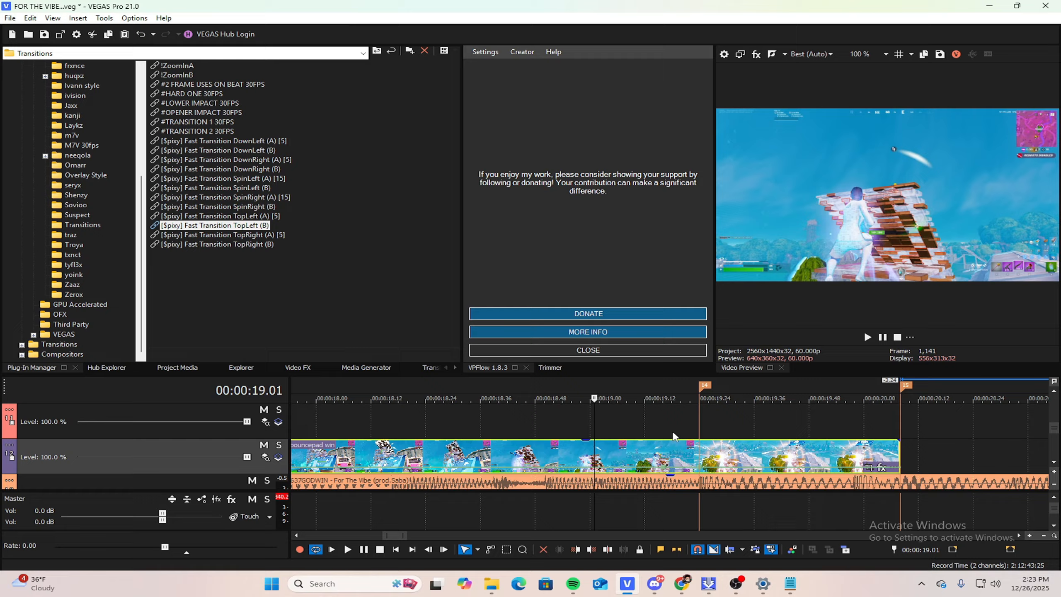
key(Left)
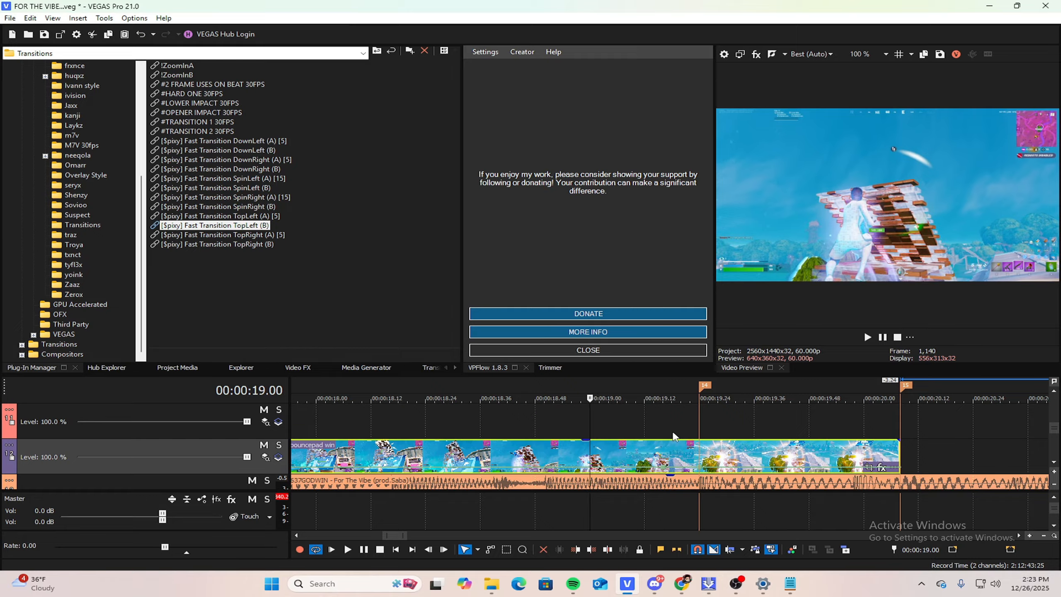
key(Right)
scroll(674, 436, up, 3)
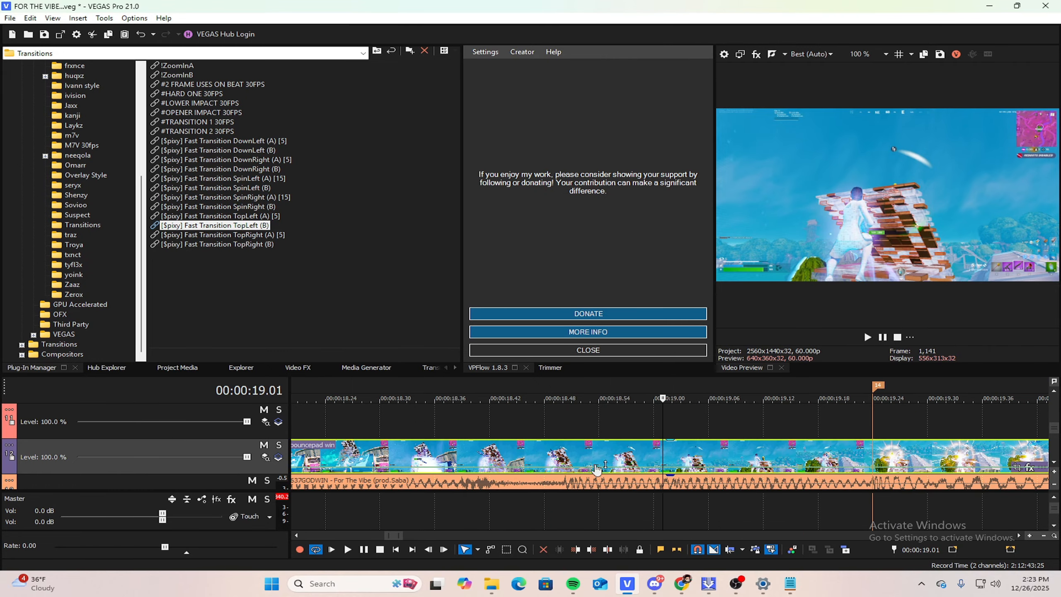
right_click(664, 463)
click(693, 338)
Step: Return to 00:00:19.16 and set the velocity point there to a slower preset speed
scroll(669, 423, down, 2)
drag(660, 414, 730, 448)
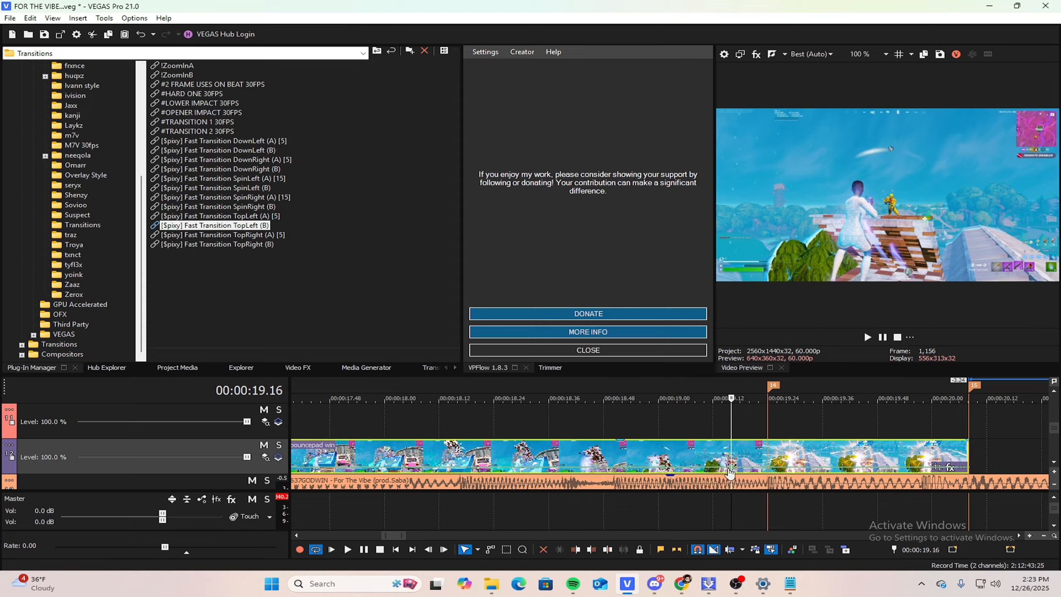
right_click(730, 471)
click(781, 251)
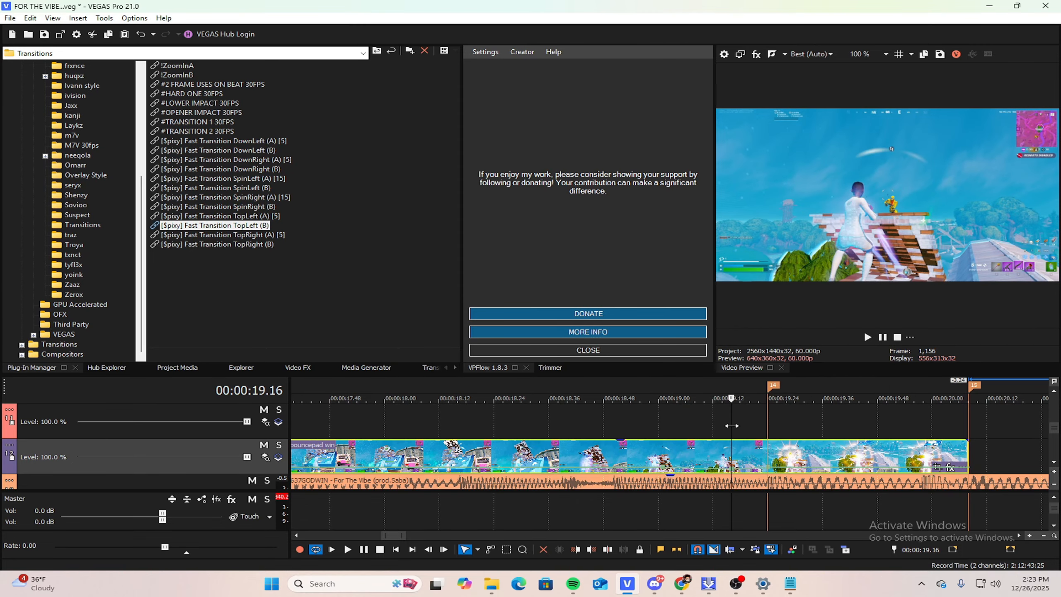
Step: Set the bouncepad win clip's velocity point at marker 14 to a custom speed value
mouse_move(733, 414)
mouse_down()
mouse_move(664, 408)
mouse_move(732, 412)
mouse_up()
click(767, 466)
scroll(779, 458, up, 4)
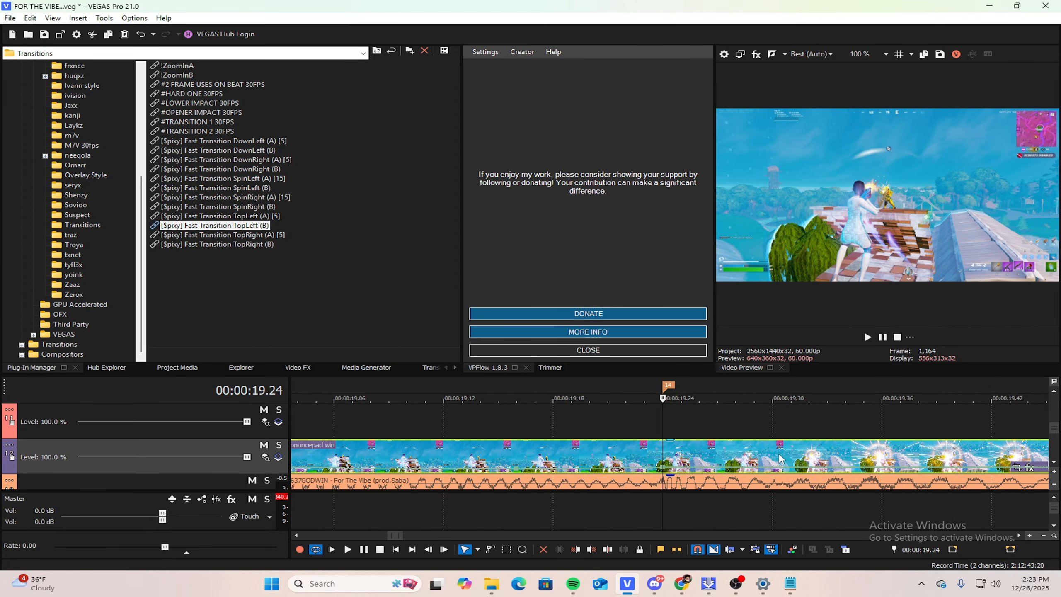
right_click(678, 467)
click(689, 322)
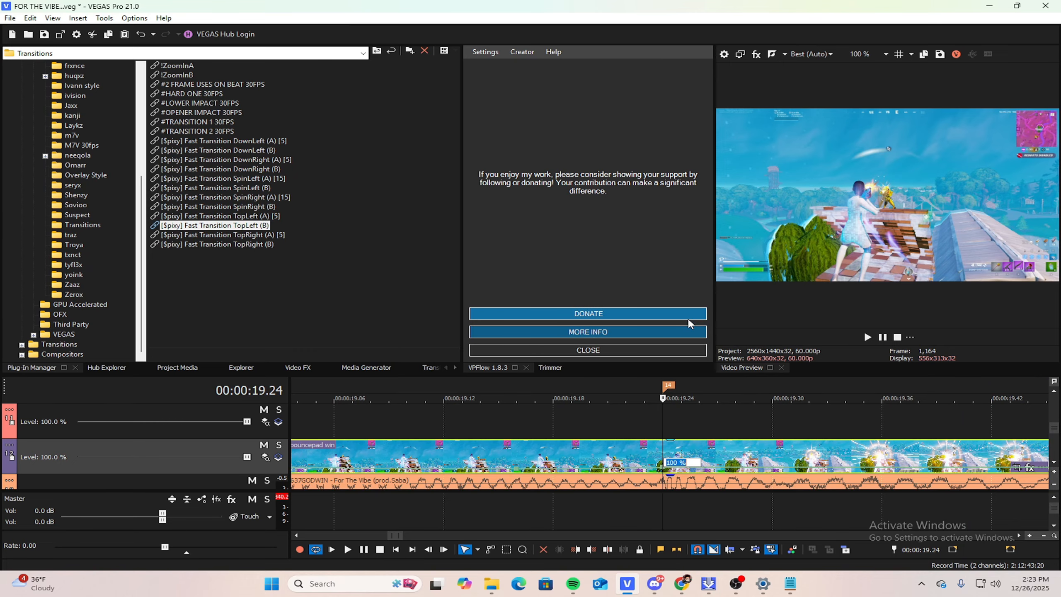
key(Return)
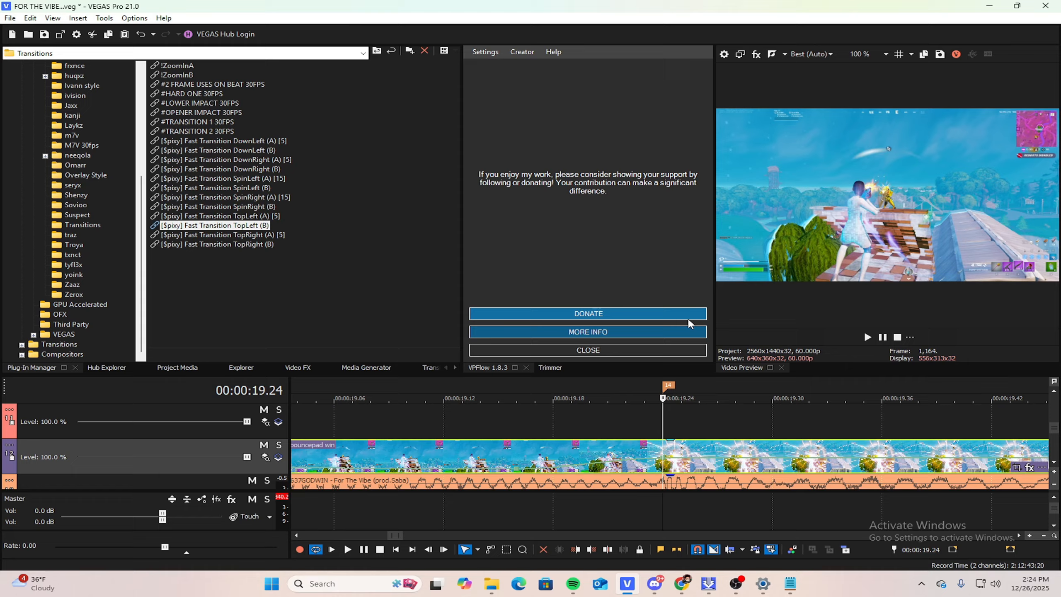
Step: Add a velocity point at 00:00:19.26, two frames past marker 14, and set it to 50% forward velocity
key(Right)
key(Right)
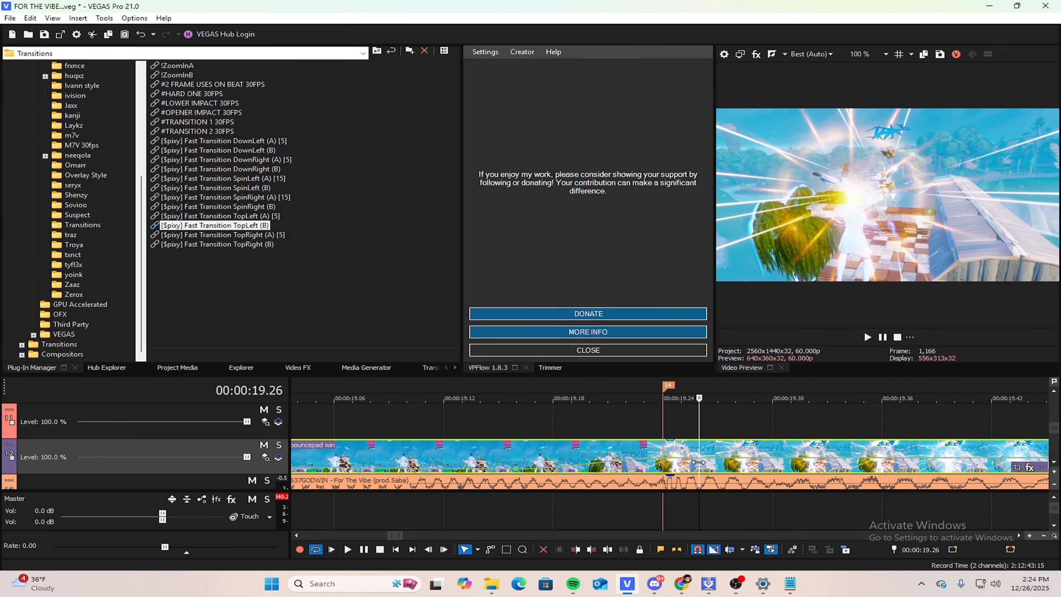
right_click(701, 459)
click(720, 330)
right_click(700, 458)
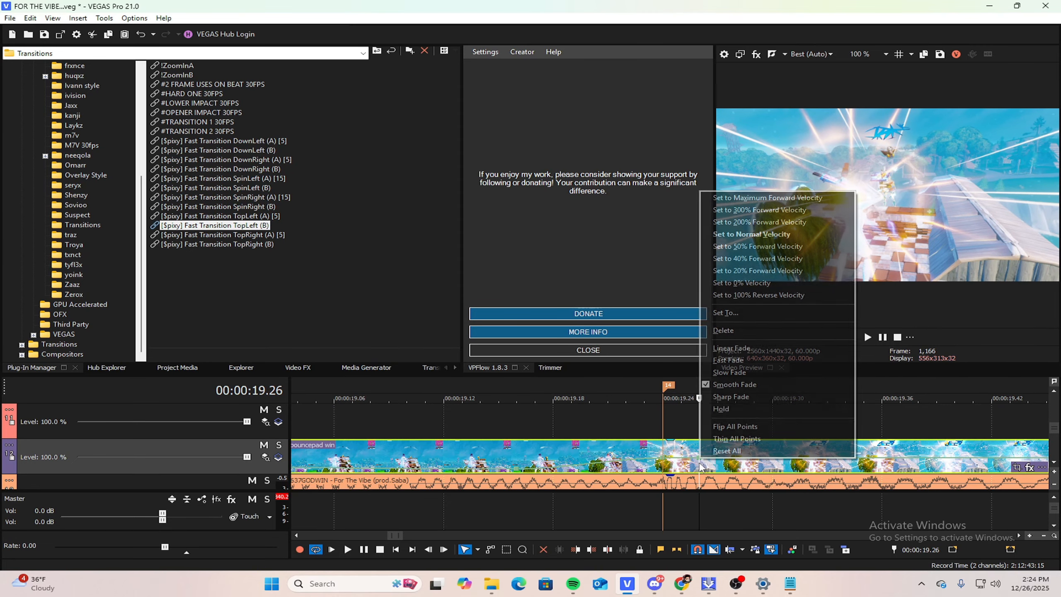
click(732, 244)
Step: Give the velocity curve segments just before and just after marker 14 a fast fade and play the result
right_click(630, 460)
right_click(630, 459)
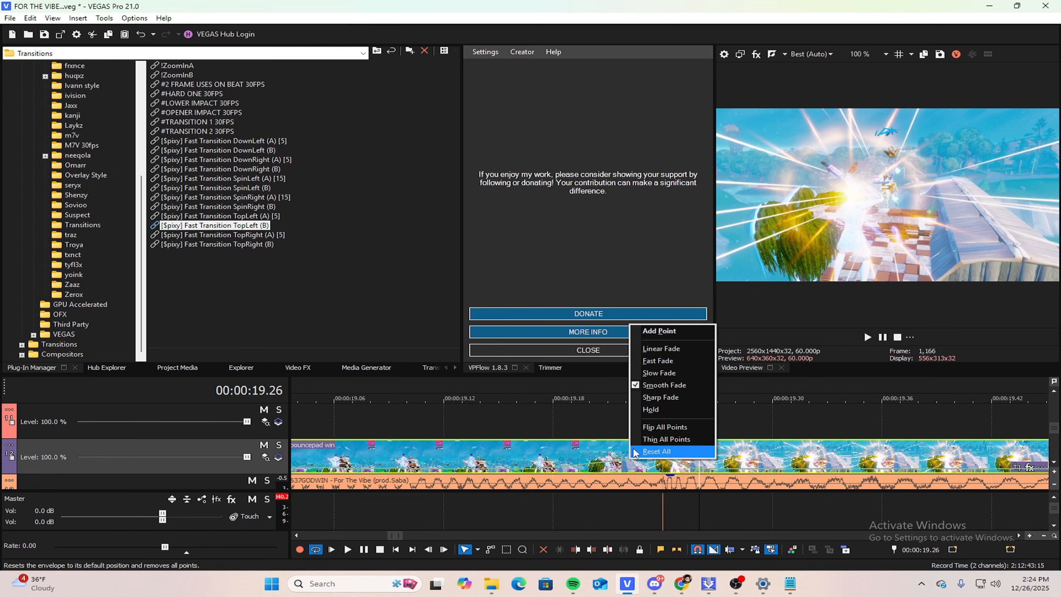
click(638, 366)
right_click(671, 460)
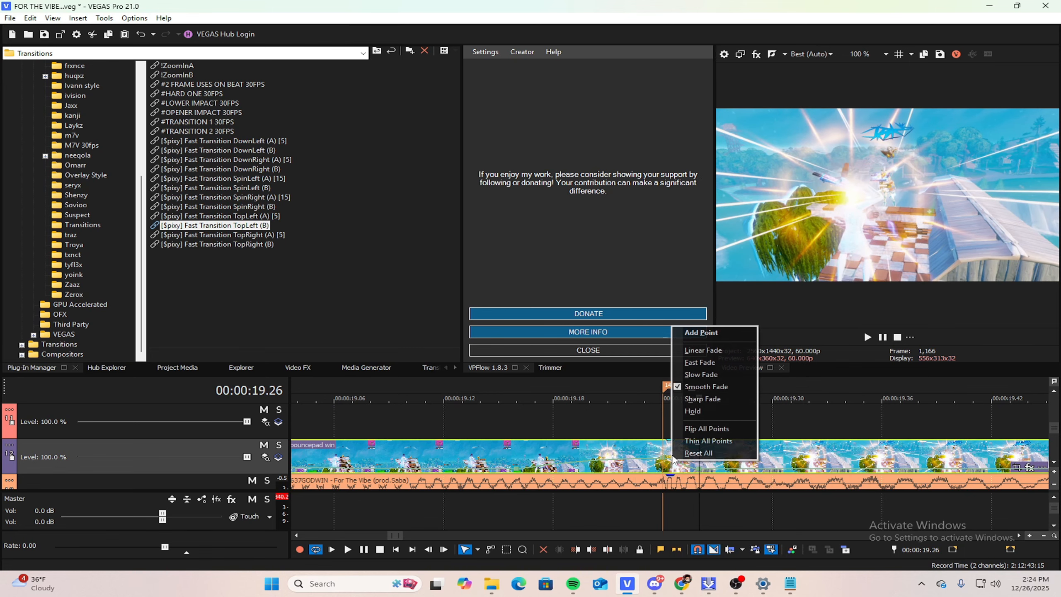
click(690, 364)
scroll(753, 508, down, 3)
scroll(754, 508, down, 2)
key(space)
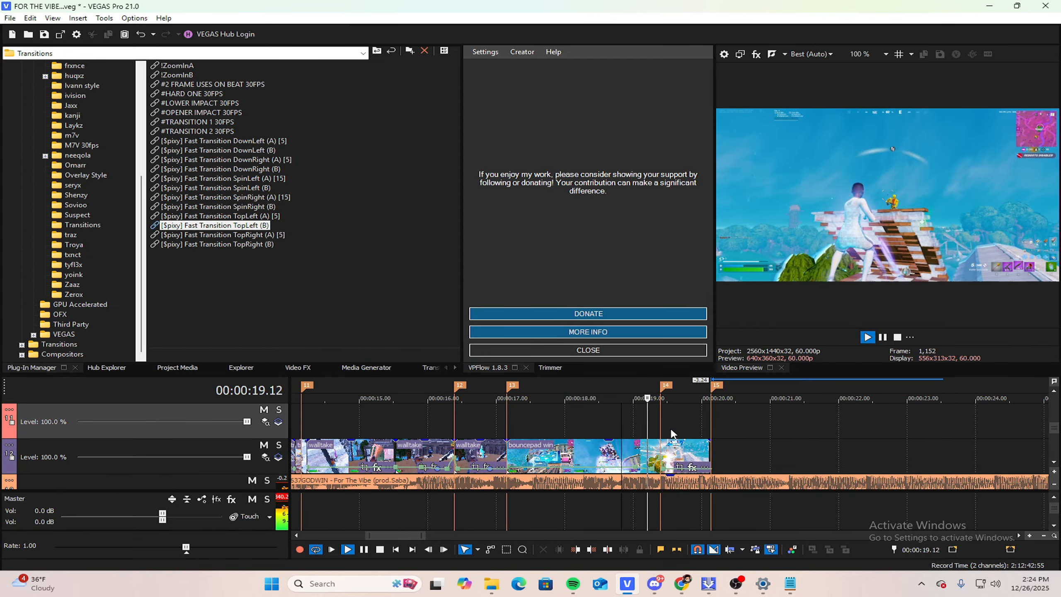
key(space)
Step: Split the bouncepad win clip at marker 14 and again 50 frames earlier at 00:00:18.34
scroll(683, 437, down, 2)
scroll(659, 437, up, 3)
click(739, 453)
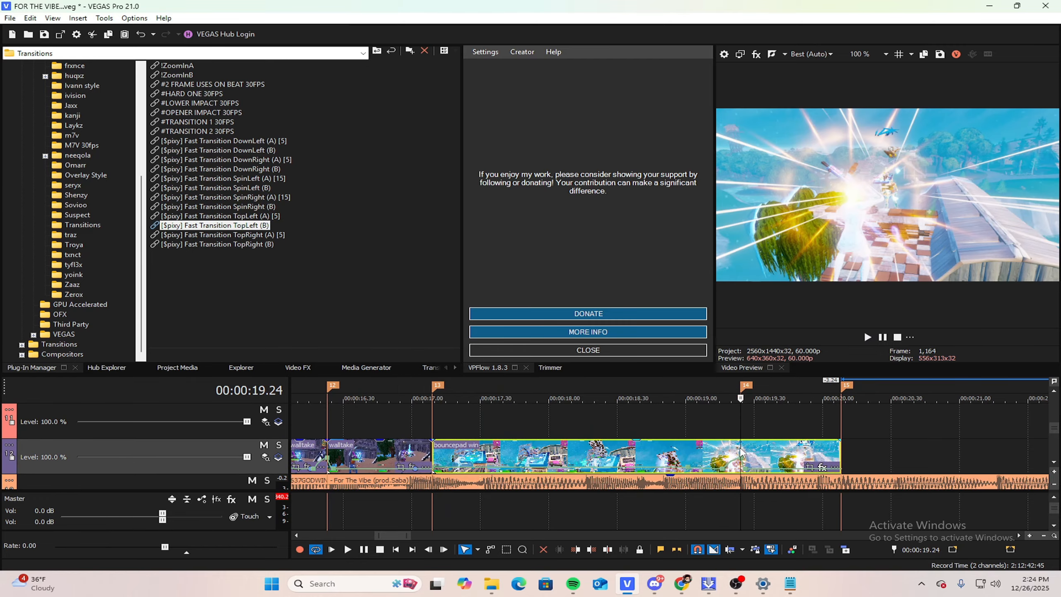
key(s)
click(929, 549)
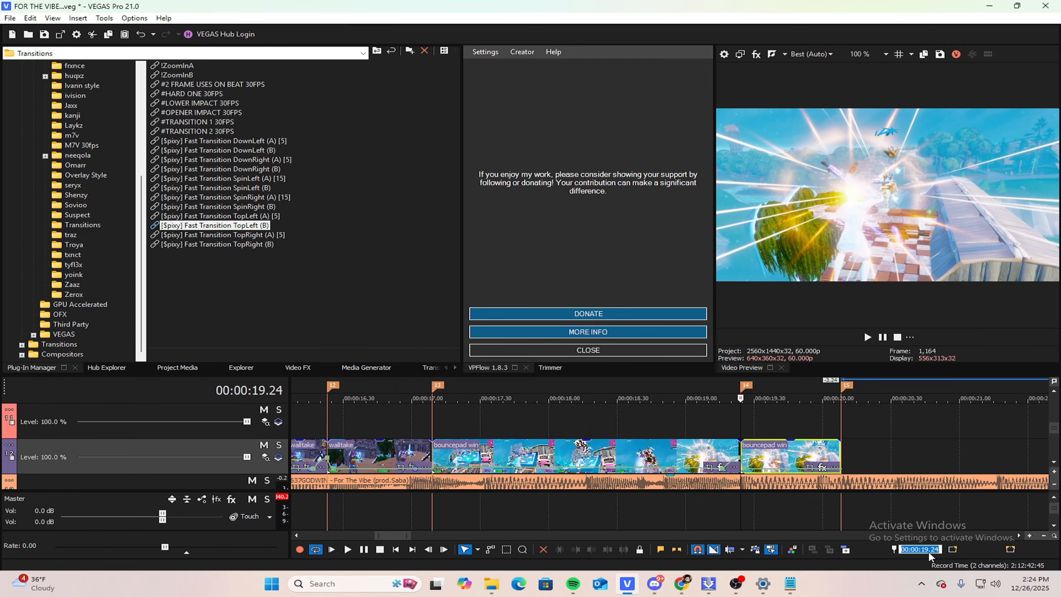
key(Return)
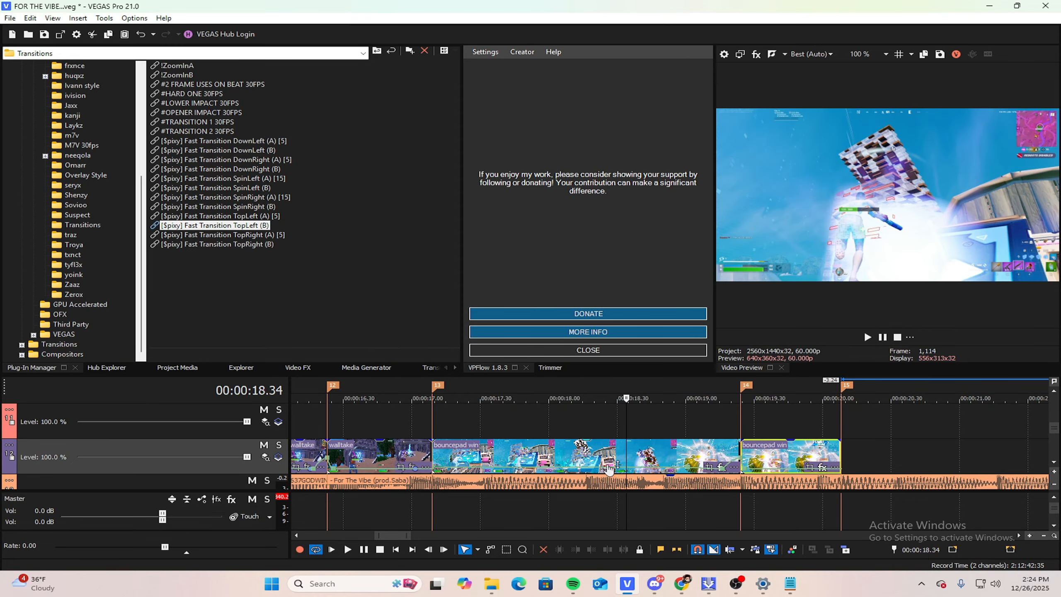
click(625, 454)
key(s)
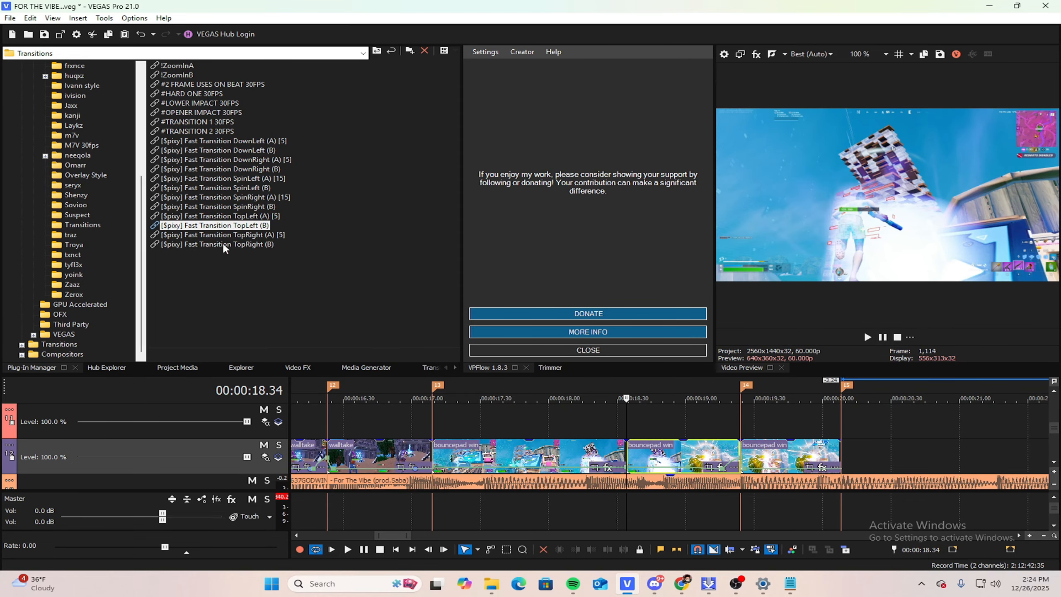
Step: Apply the [Apie] Buildup 1 (50) preset to the 50-frame bouncepad win segment leading into marker 14
scroll(84, 205, up, 3)
scroll(77, 159, up, 2)
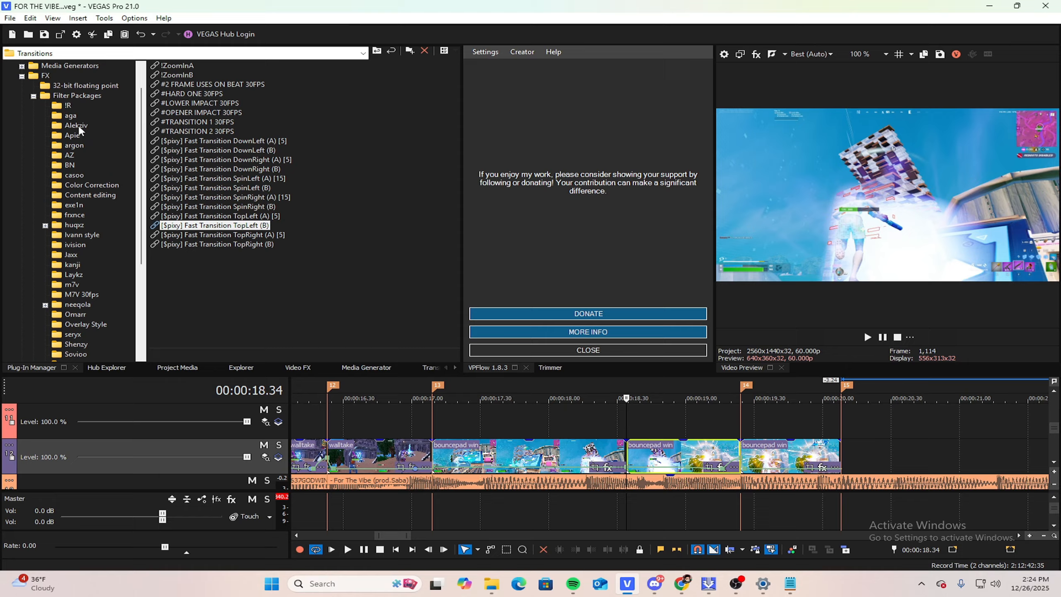
click(73, 135)
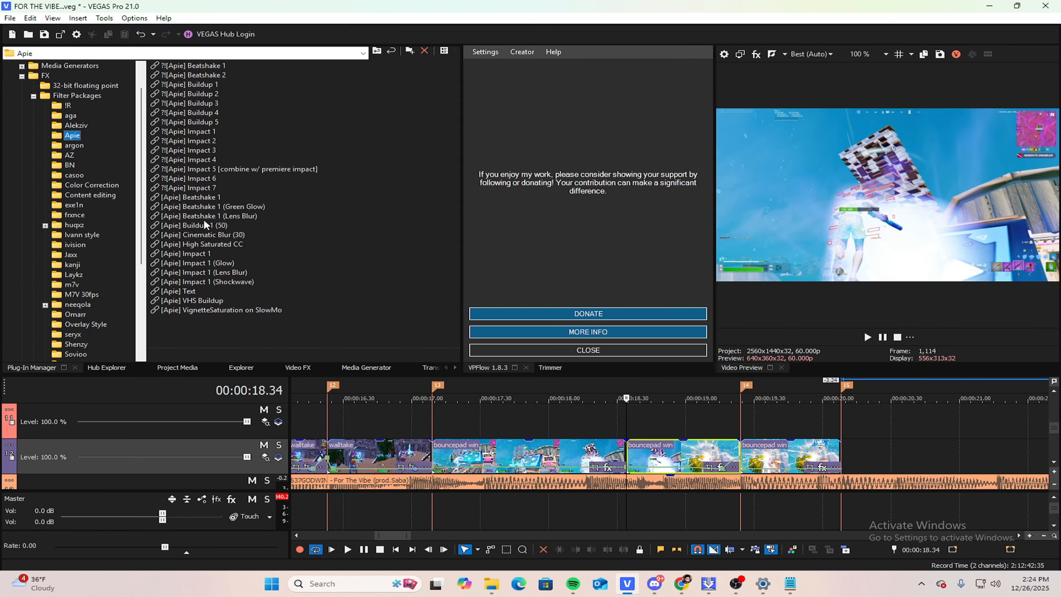
drag(205, 251, 652, 466)
click(381, 9)
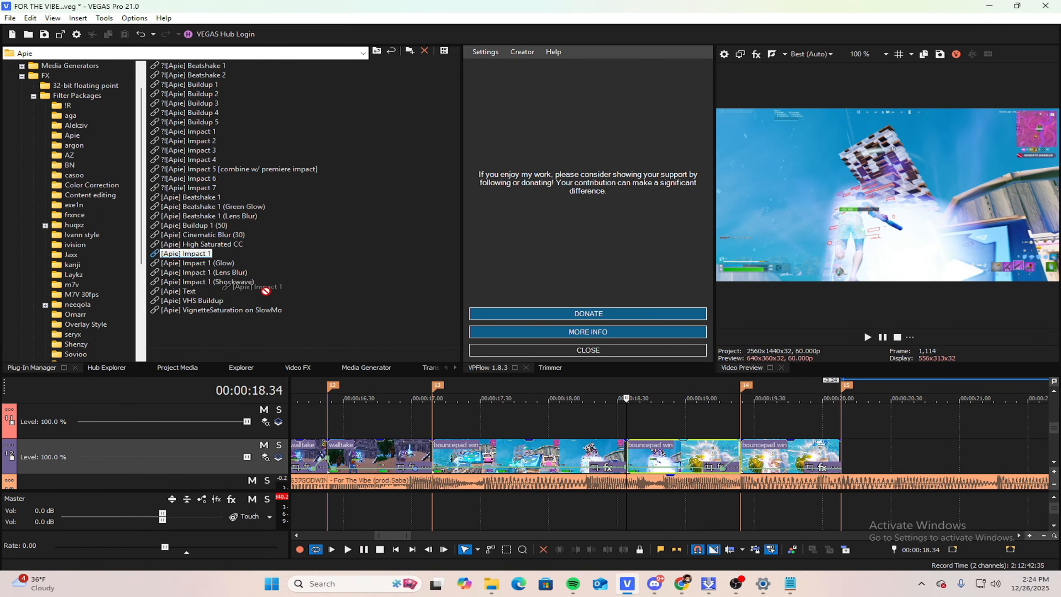
Step: Apply the [Apie] Impact 1 (Shockwave) preset to the bouncepad win segment after marker 14 and play back the hit
drag(200, 282, 245, 291)
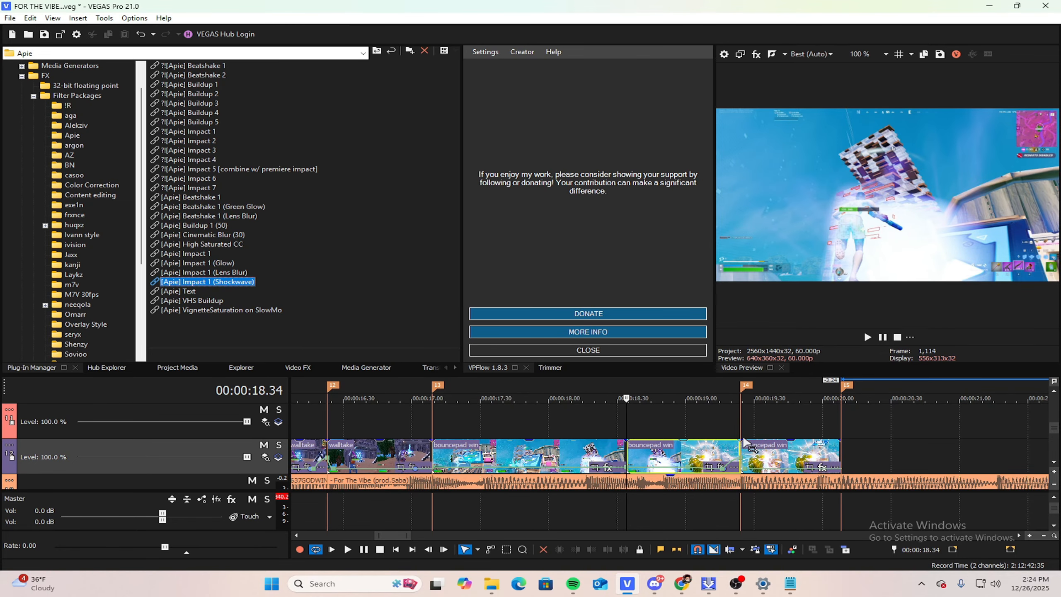
drag(743, 439, 764, 454)
drag(627, 413, 668, 391)
key(space)
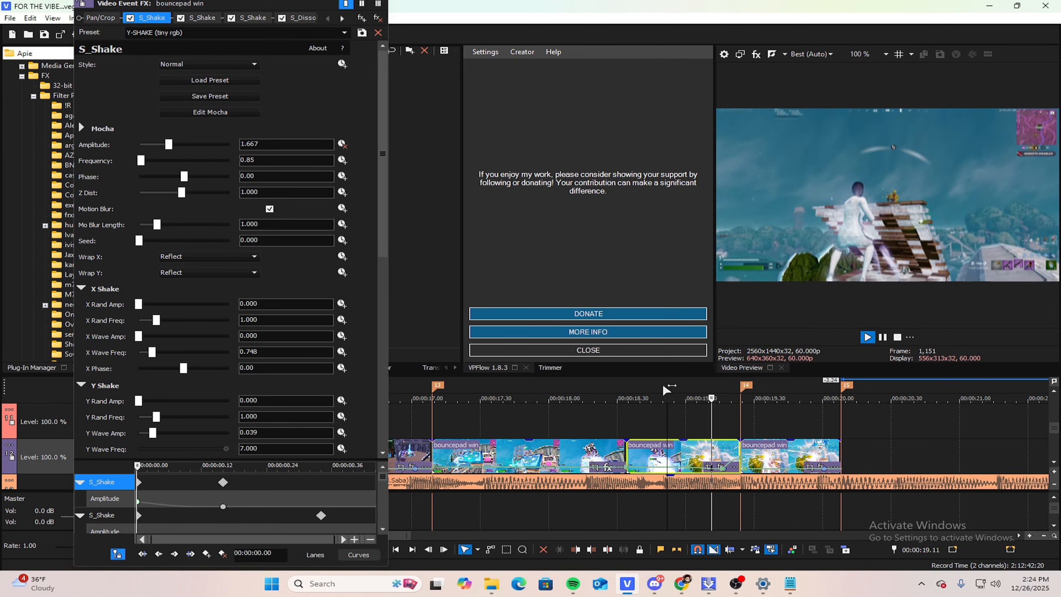
key(space)
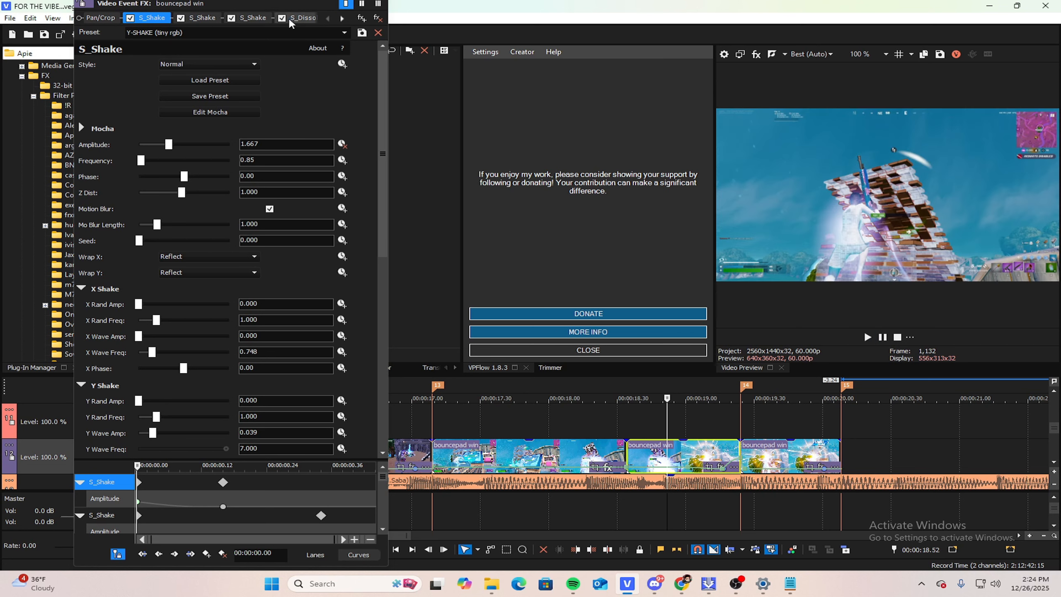
click(154, 18)
click(381, 9)
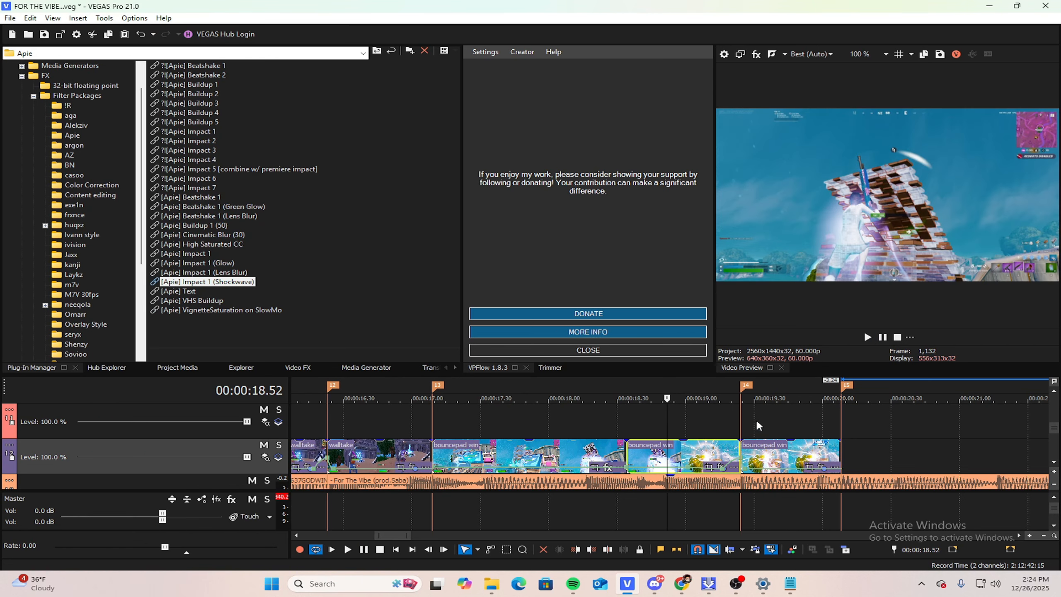
Step: Duplicate the Fortnite Victory Royale sound effect from marker 2 and place the copy at marker 15
click(738, 410)
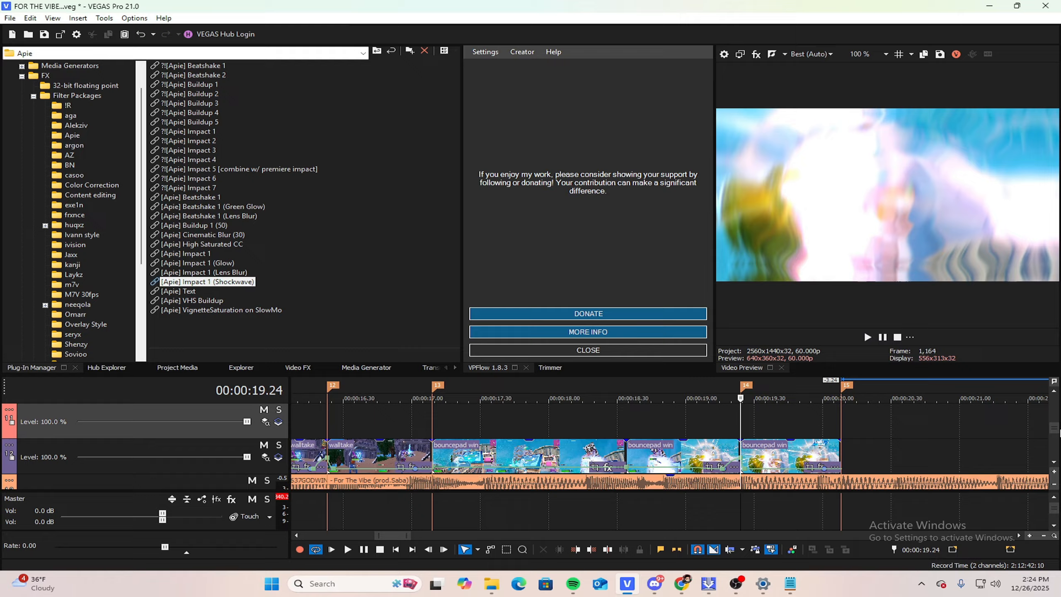
scroll(1055, 430, down, 3)
scroll(677, 413, down, 5)
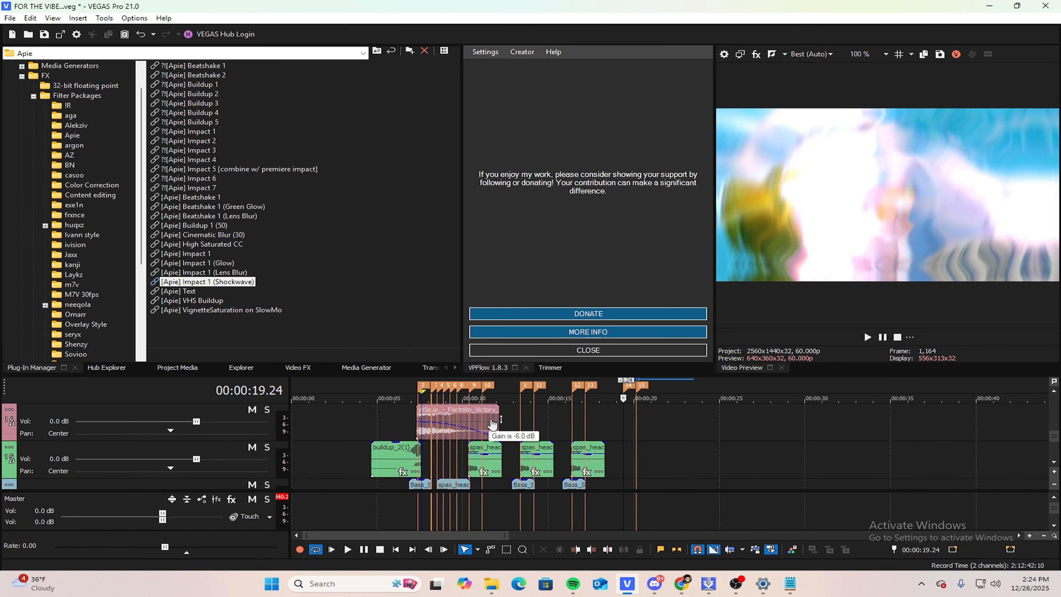
click(492, 424)
click(554, 421)
click(493, 418)
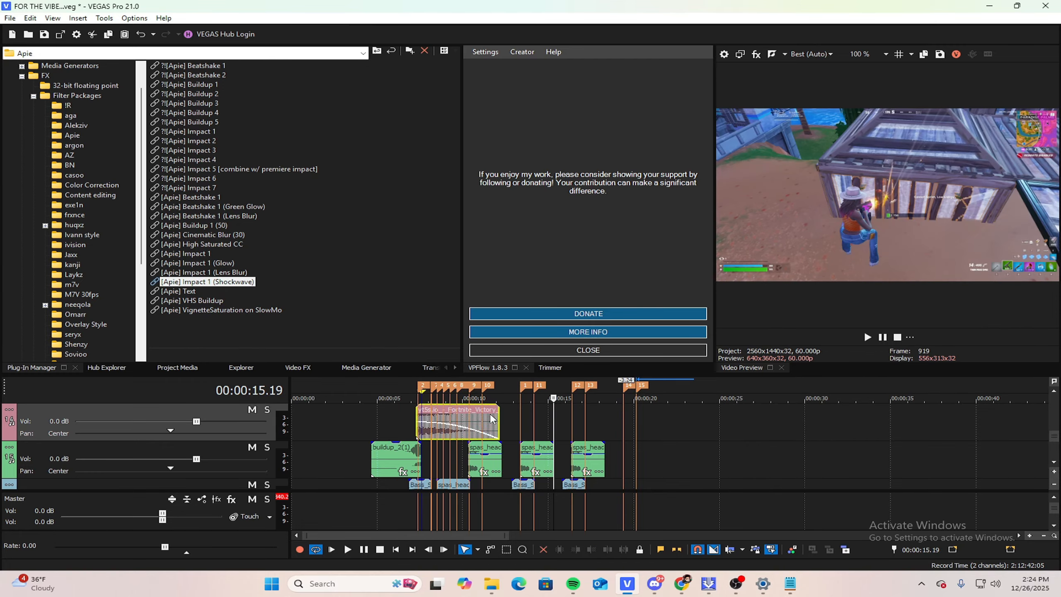
drag(493, 418, 660, 429)
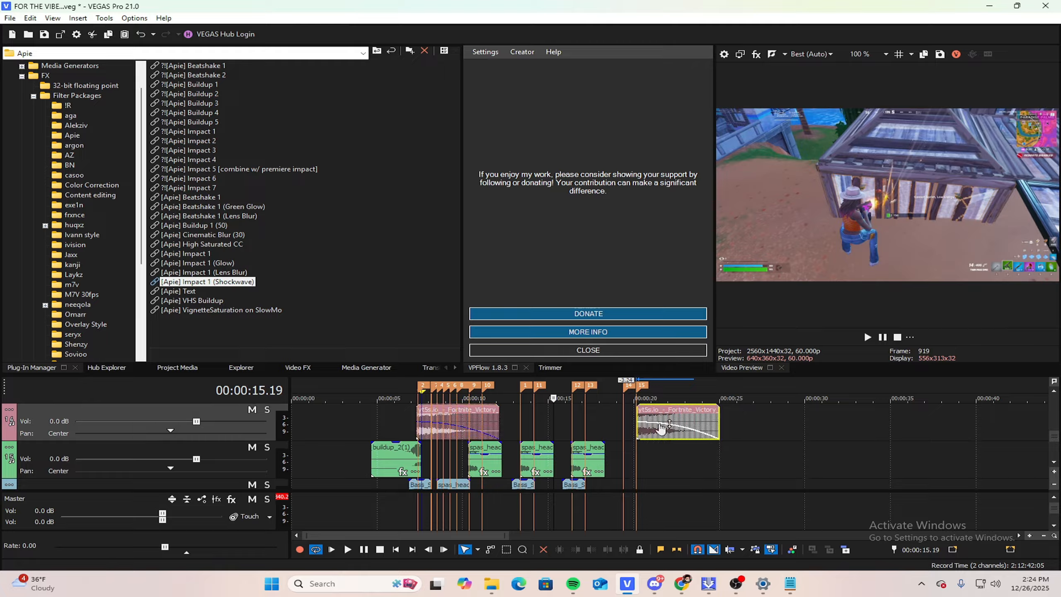
Step: Try shifting the original Victory Royale sound effect along its track and undo the last move
click(634, 429)
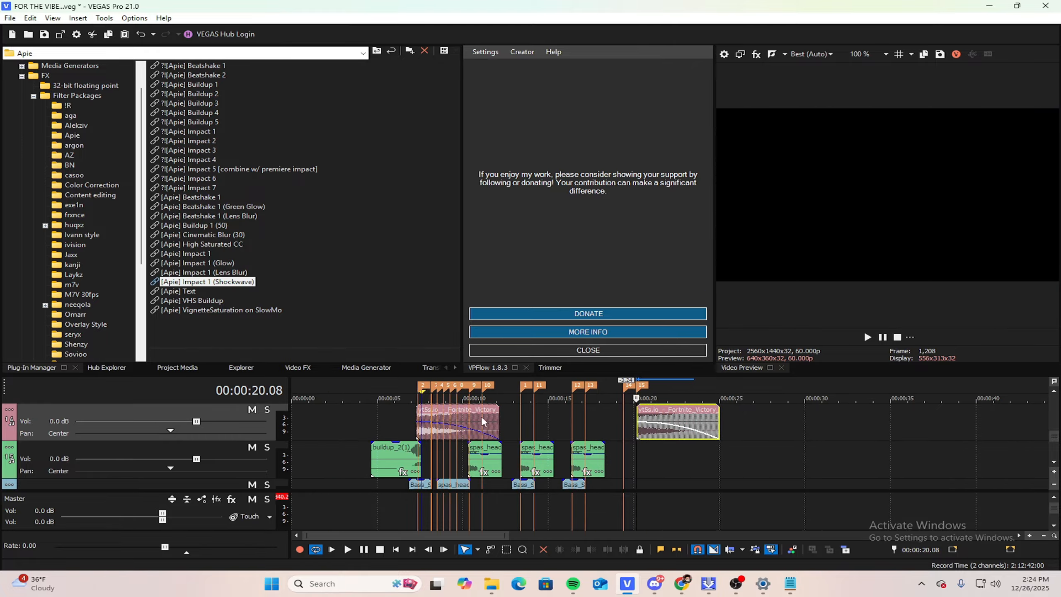
mouse_move(483, 422)
mouse_down()
mouse_move(588, 421)
mouse_move(515, 421)
mouse_move(544, 420)
mouse_up()
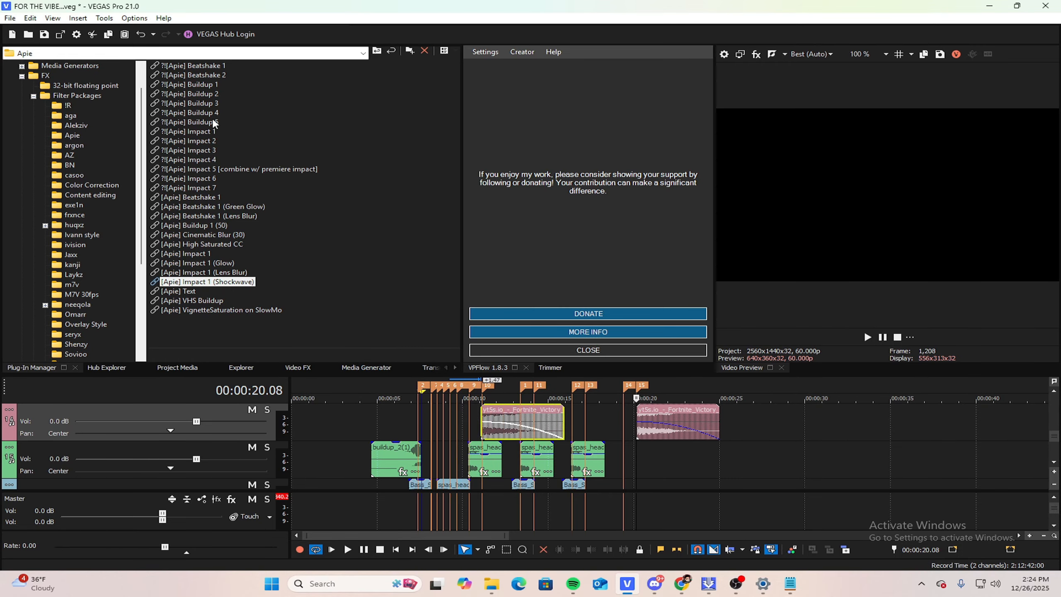
click(141, 35)
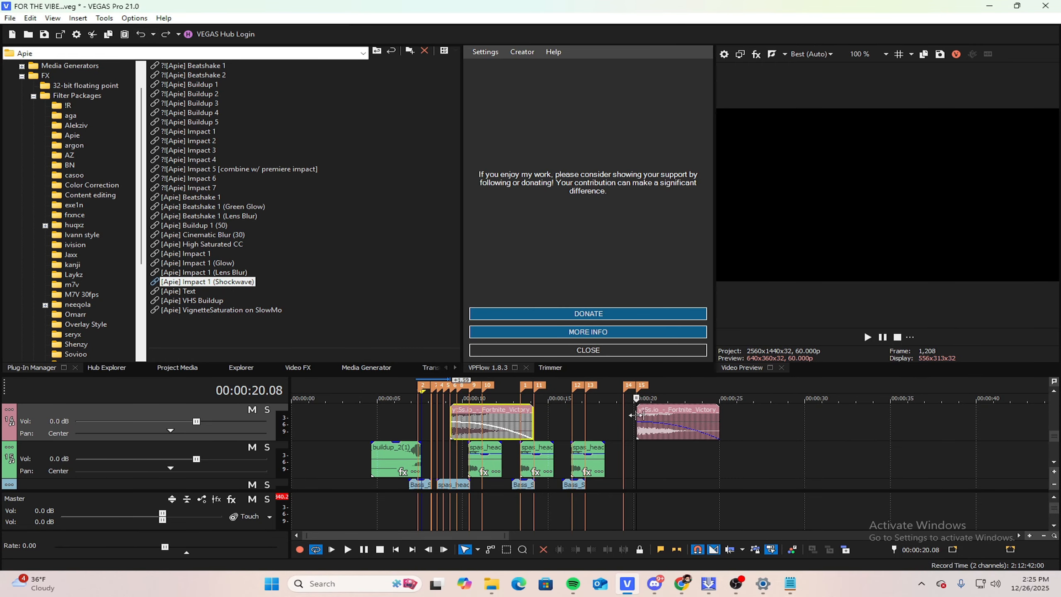
Step: Move the copied Victory Royale sound effect 49 frames earlier so its loud onset lands on marker 14, and listen to it
click(641, 417)
scroll(773, 465, up, 8)
key(space)
key(space)
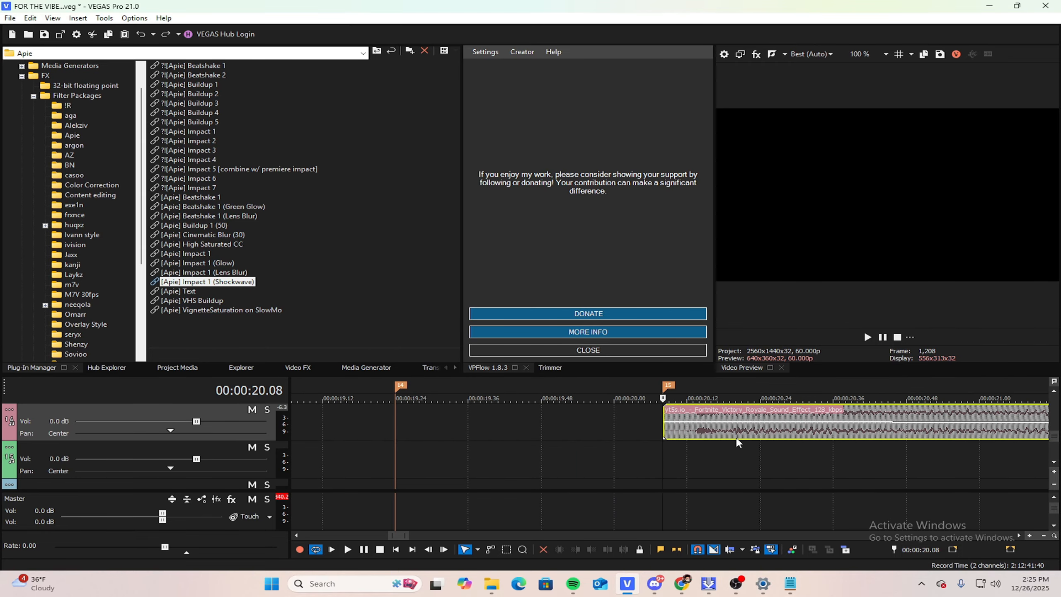
mouse_move(738, 442)
mouse_down()
mouse_move(504, 407)
mouse_move(438, 418)
mouse_move(405, 441)
mouse_up()
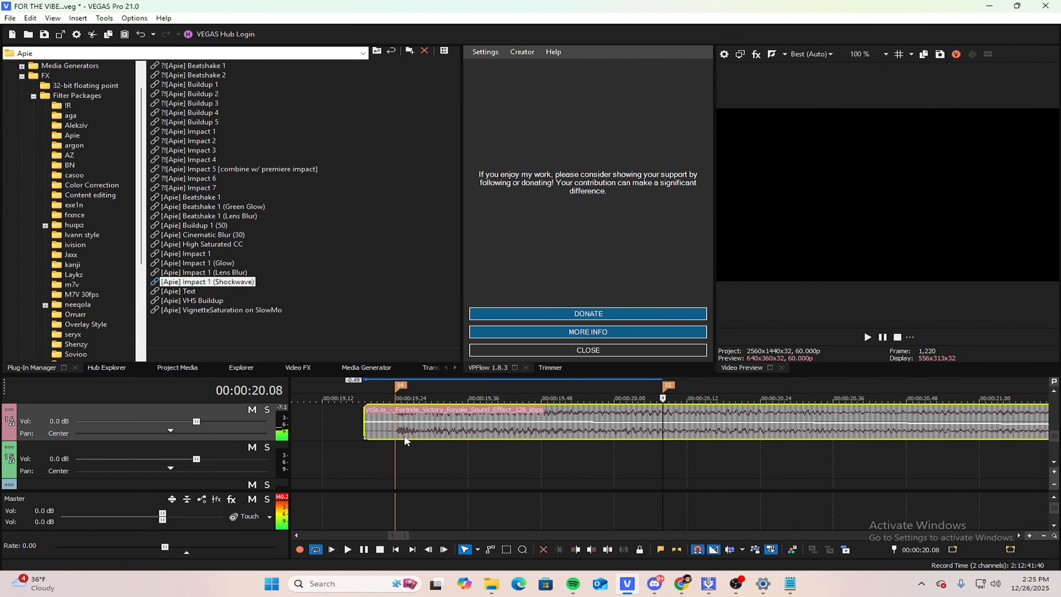
key(space)
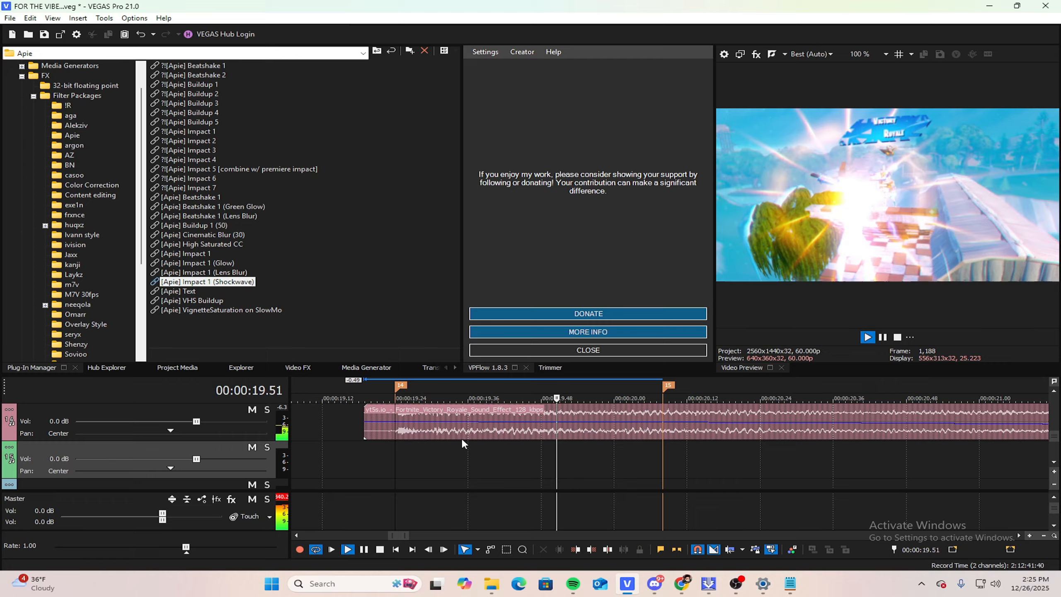
key(space)
Step: Play back the cut from the walltake clip into the bouncepad win clip around marker 13
scroll(633, 454, down, 4)
key(space)
drag(1054, 439, 1052, 431)
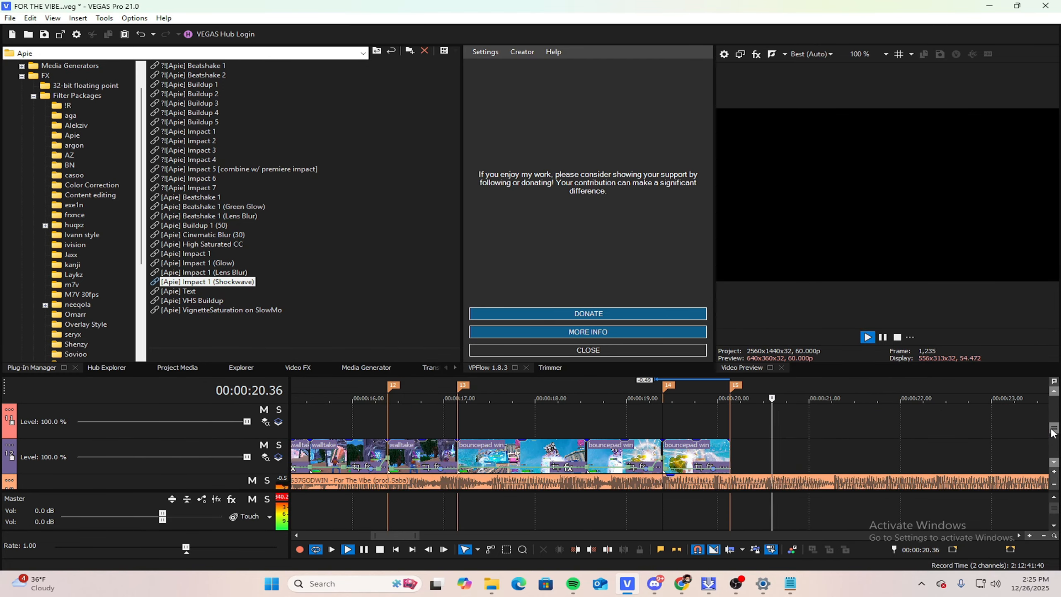
click(464, 420)
key(space)
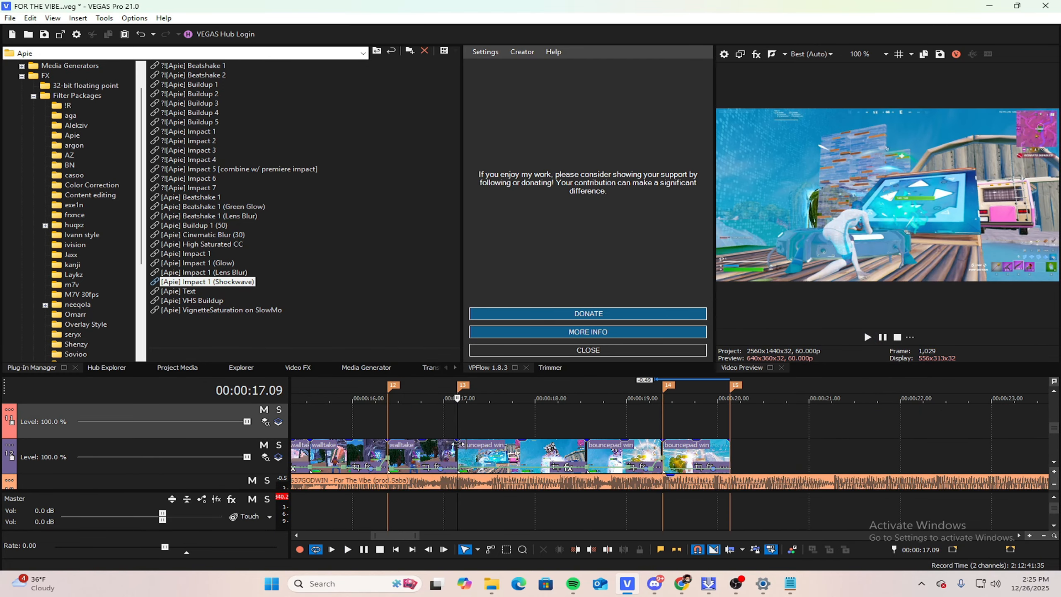
click(402, 414)
key(space)
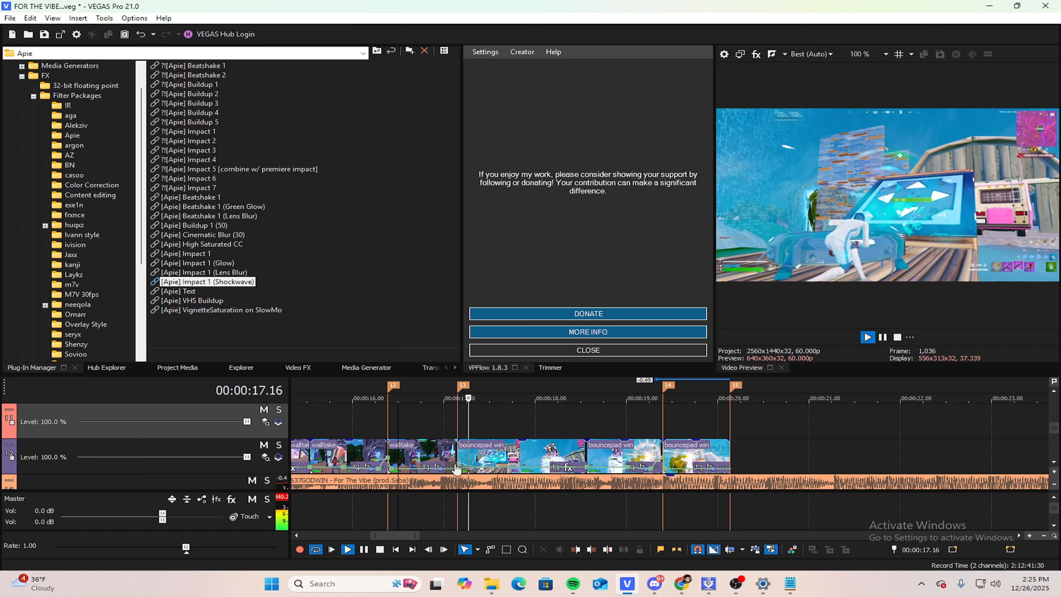
key(space)
Step: Move the cut between the walltake and bouncepad win clips about 19 frames ahead of marker 13 and play it back
click(463, 425)
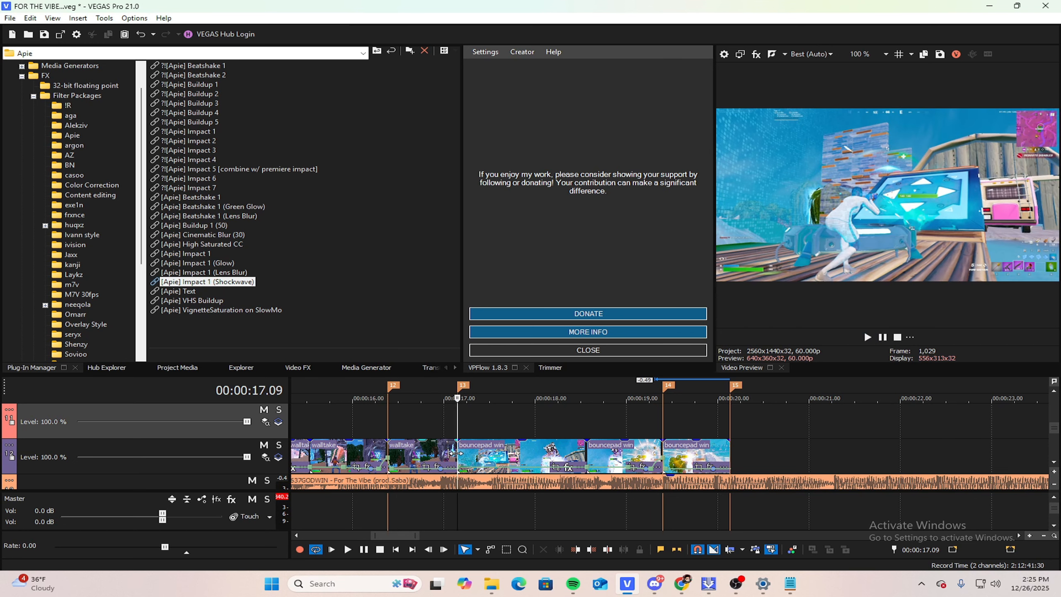
drag(455, 452, 429, 450)
click(411, 428)
key(space)
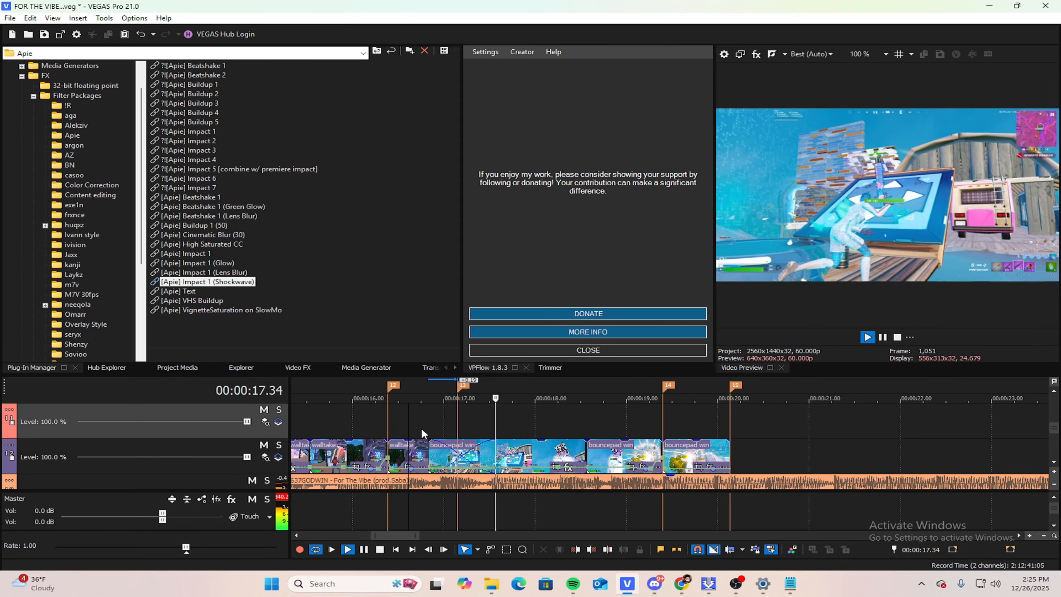
key(space)
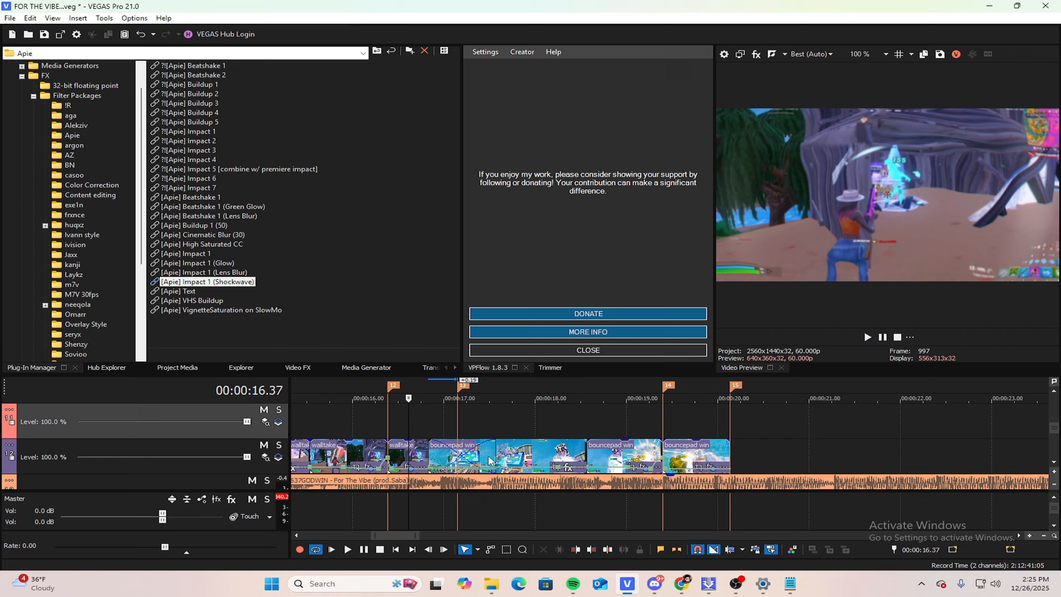
Step: Select the bouncepad win clip after marker 12, open the Video FX browser and look through the list of available program windows
click(469, 454)
scroll(376, 455, up, 3)
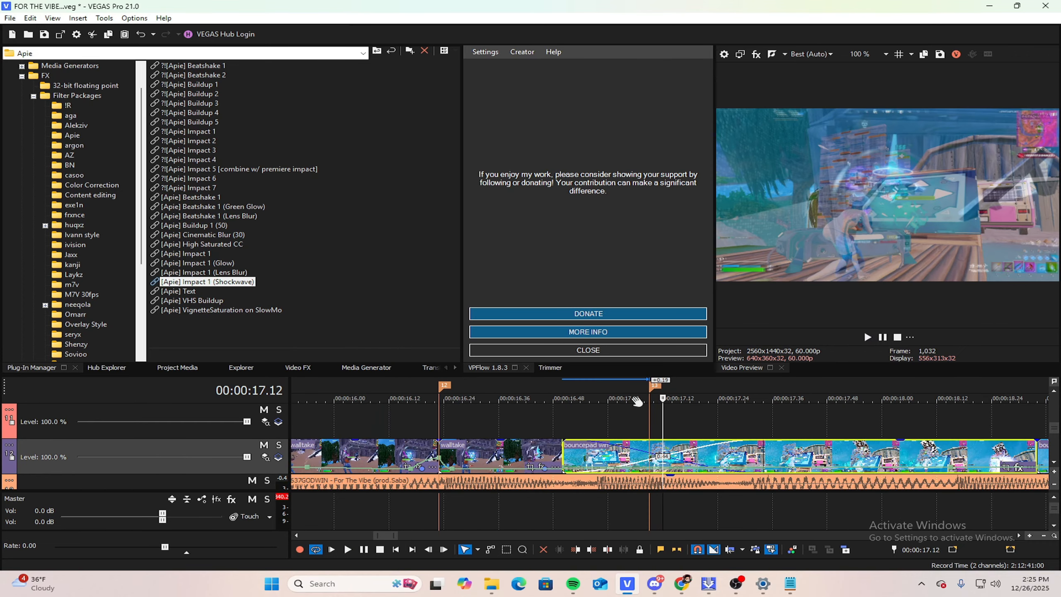
click(296, 369)
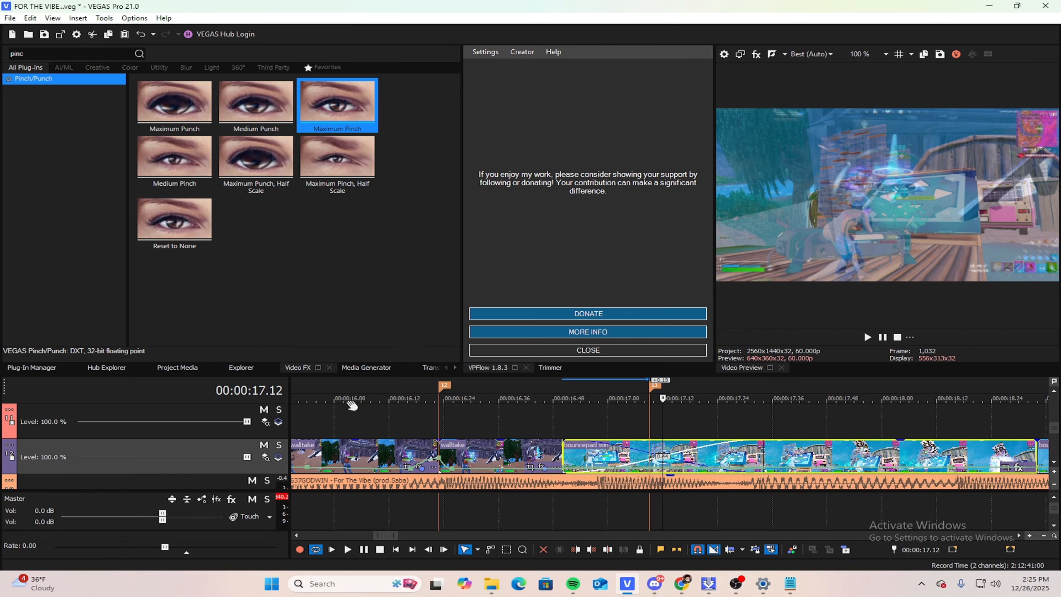
right_click(352, 406)
click(298, 380)
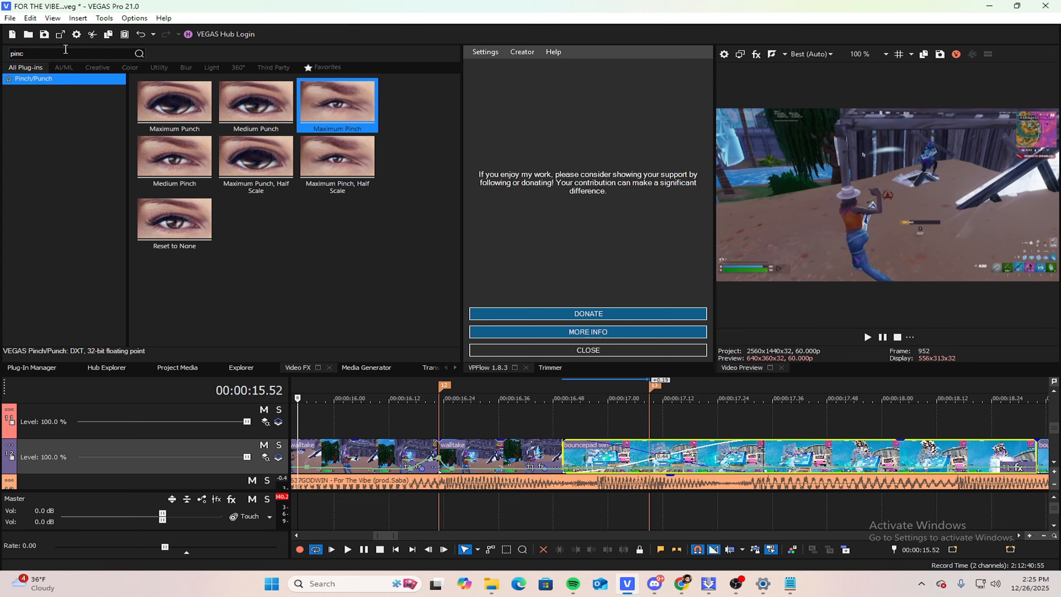
click(52, 18)
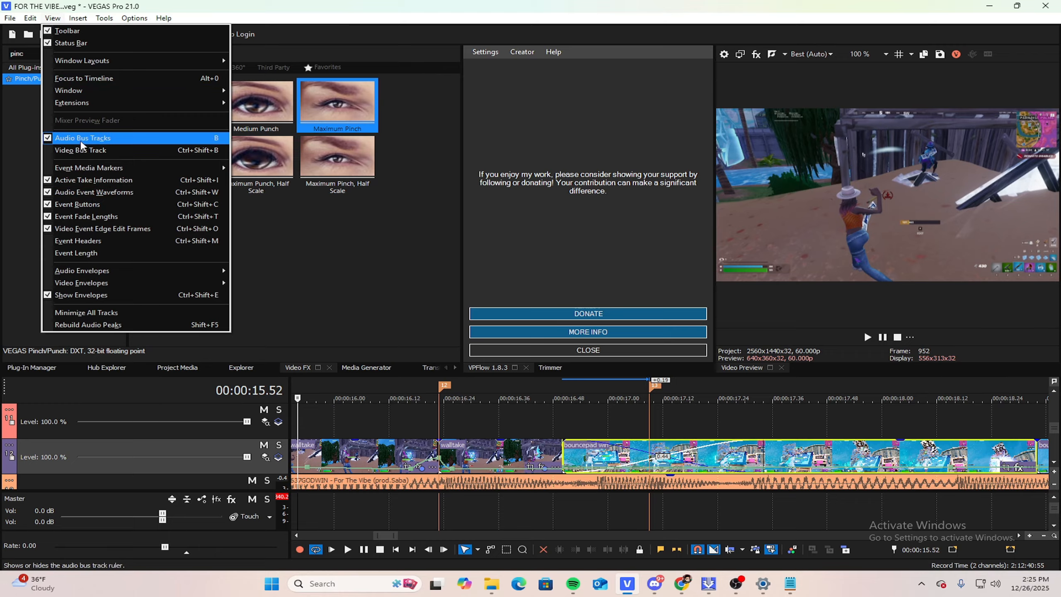
mouse_move(93, 94)
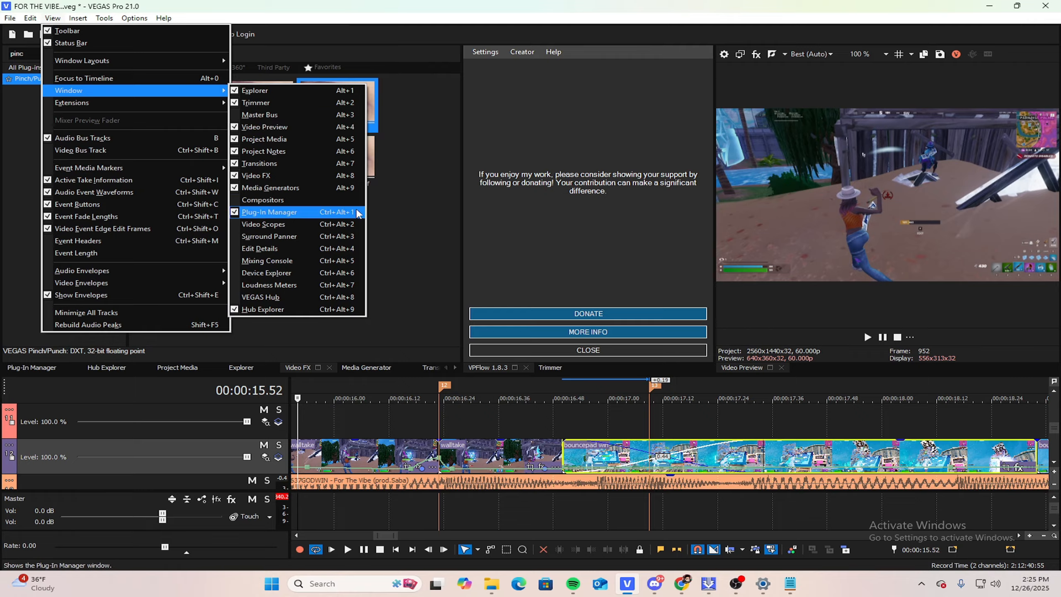
click(422, 176)
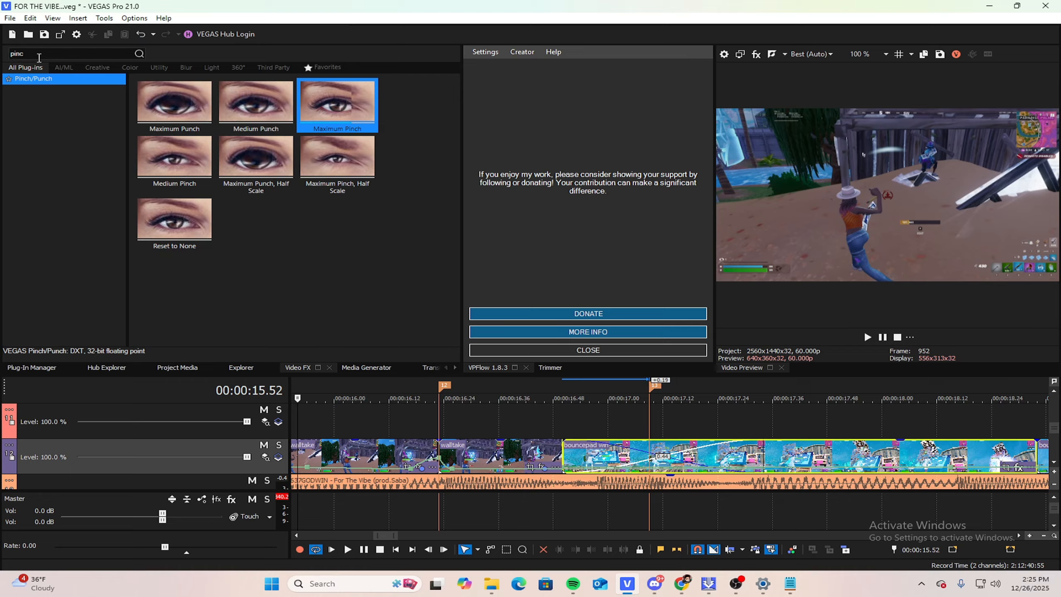
Step: Try the default S_DissolveLuma video effect, found by searching for LUMA, on the bouncepad win clip at marker 13
key(BackSpace)
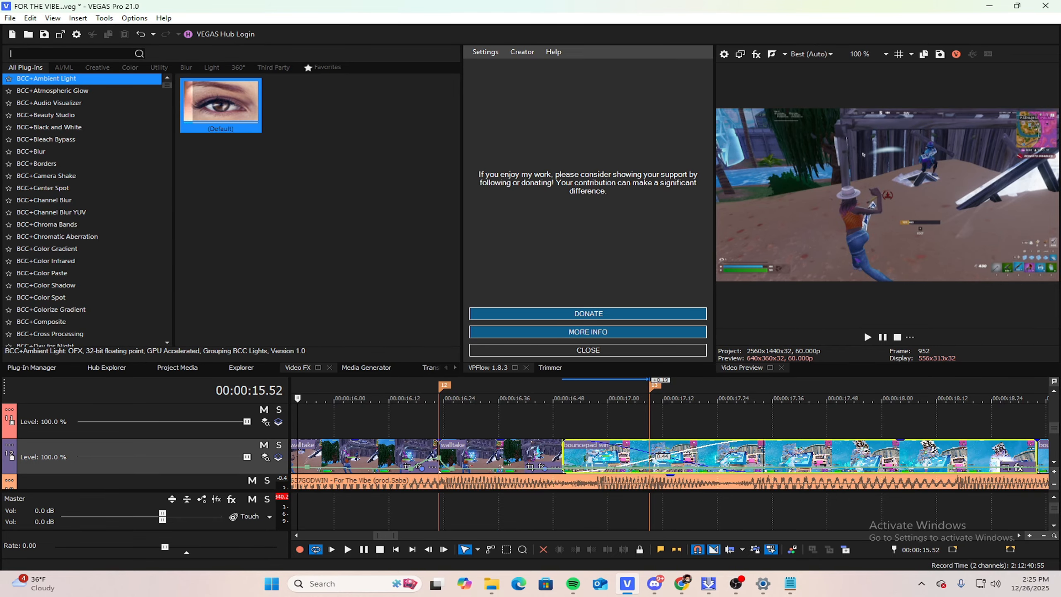
text(L)
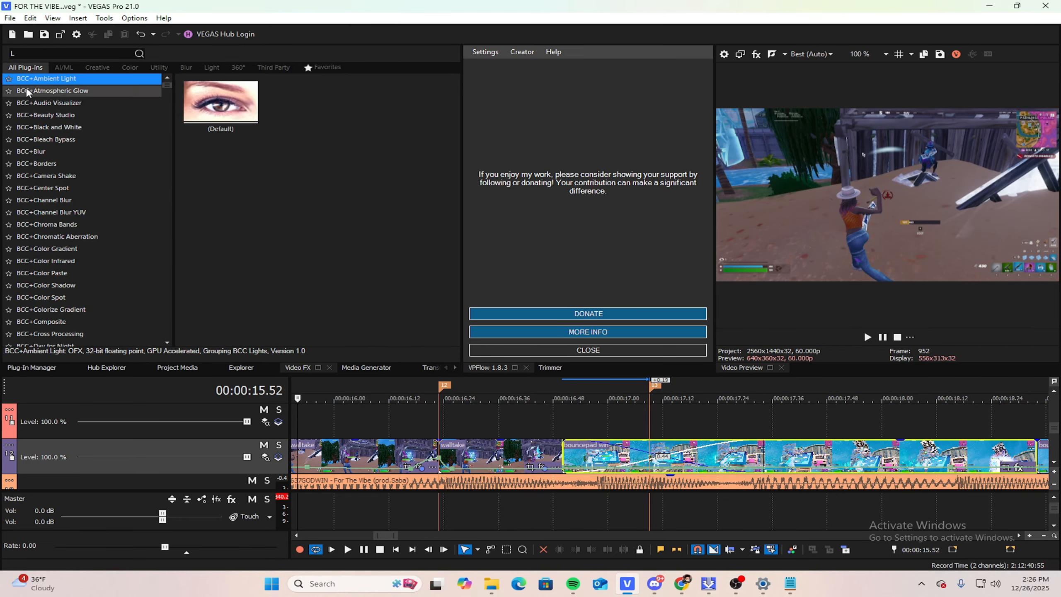
text(UMA)
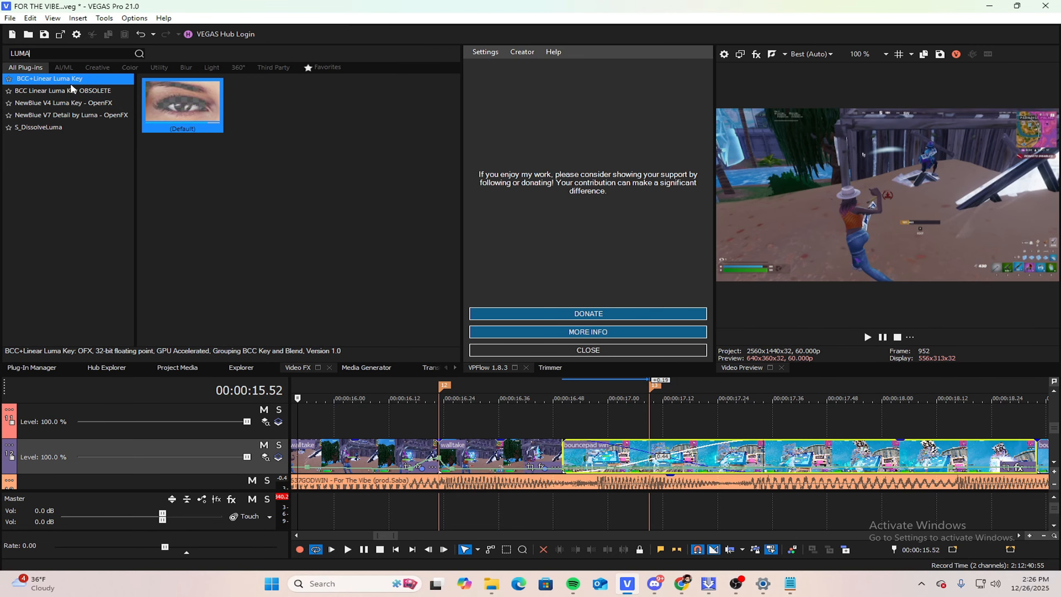
click(49, 128)
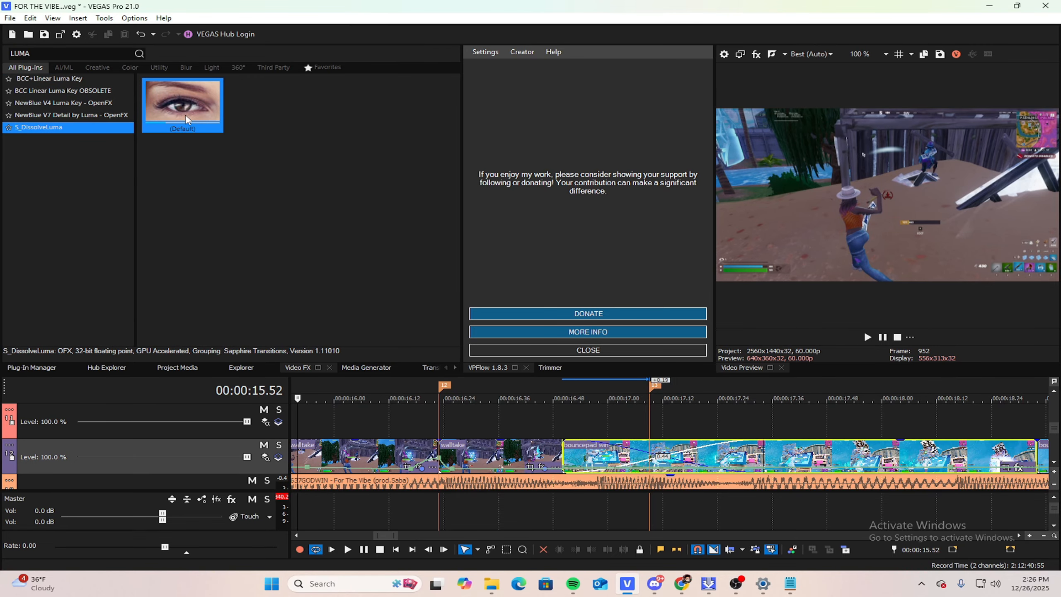
drag(622, 448, 622, 449)
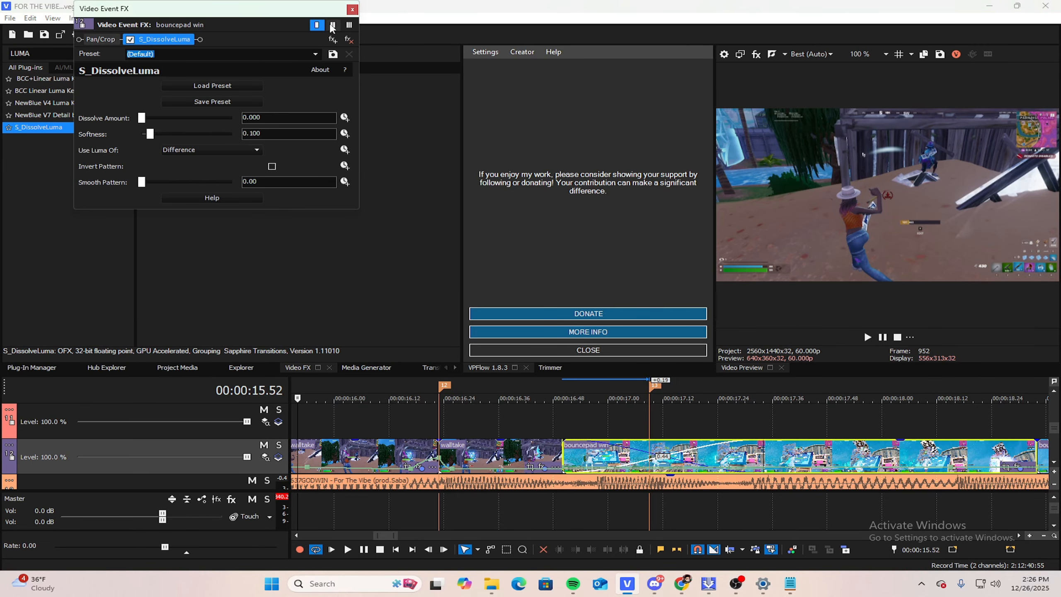
click(352, 9)
Step: Try adding S_DissolveLuma to the same bouncepad win clip a second time and preview the crossfade just after marker 13
key(Down)
key(Down)
key(Down)
key(Down)
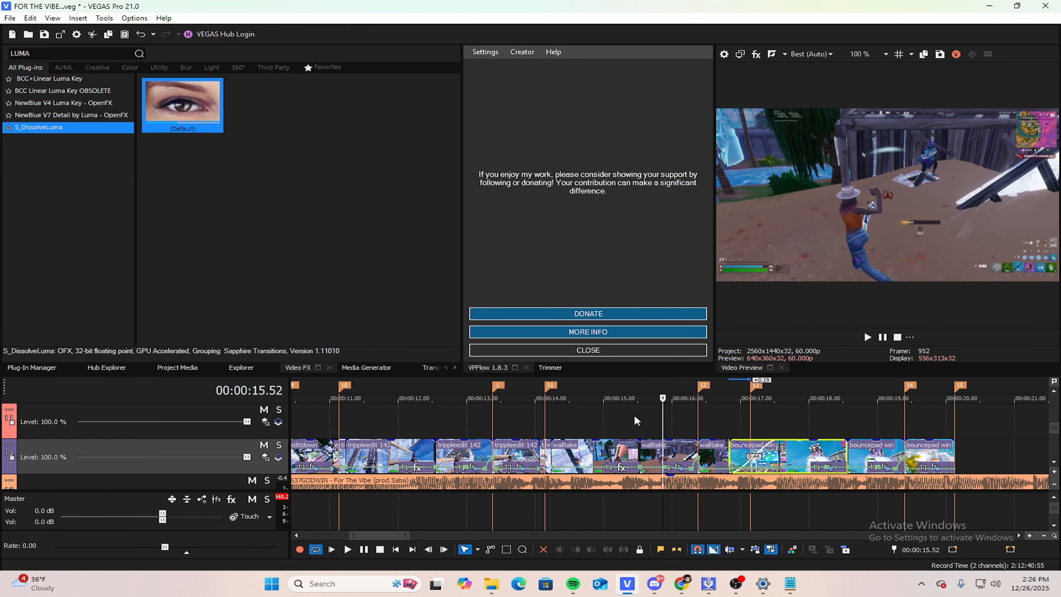
drag(761, 455, 770, 454)
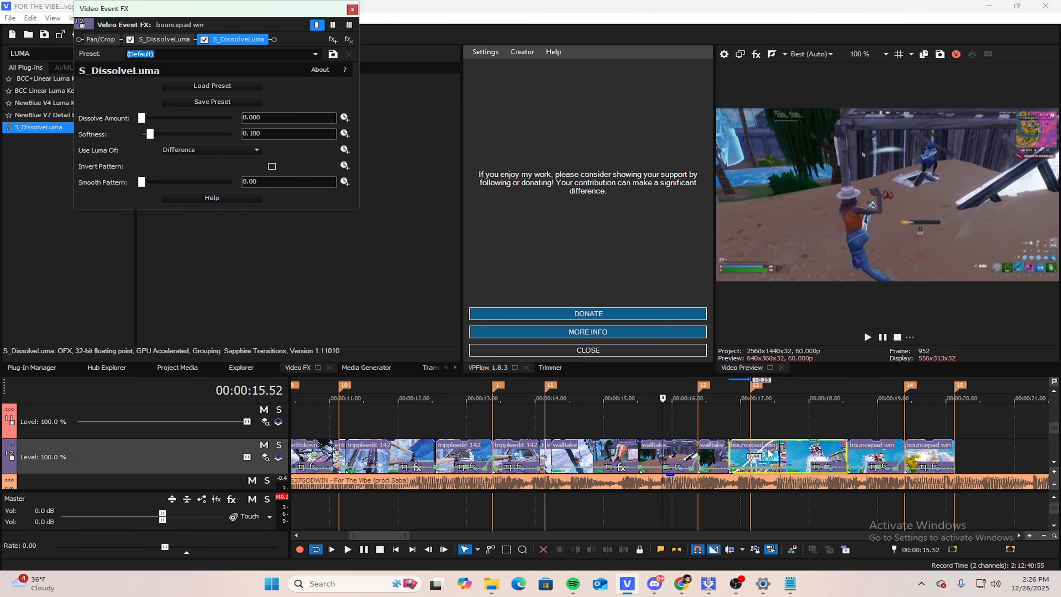
click(729, 421)
drag(729, 420, 762, 415)
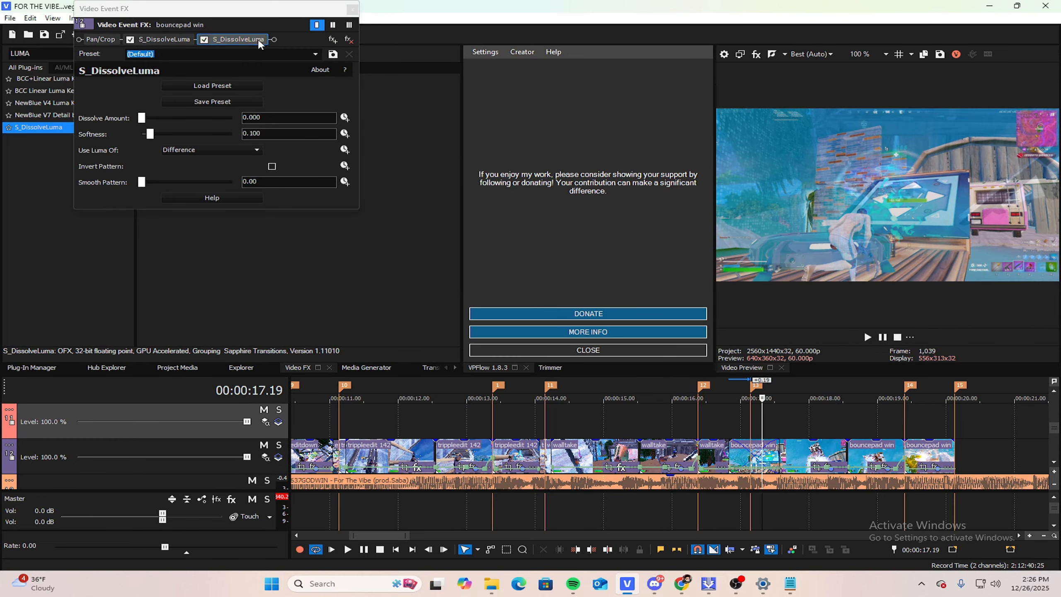
Step: Remove the S_DissolveLuma effects from the bouncepad win clip's effect chain
click(349, 41)
click(350, 40)
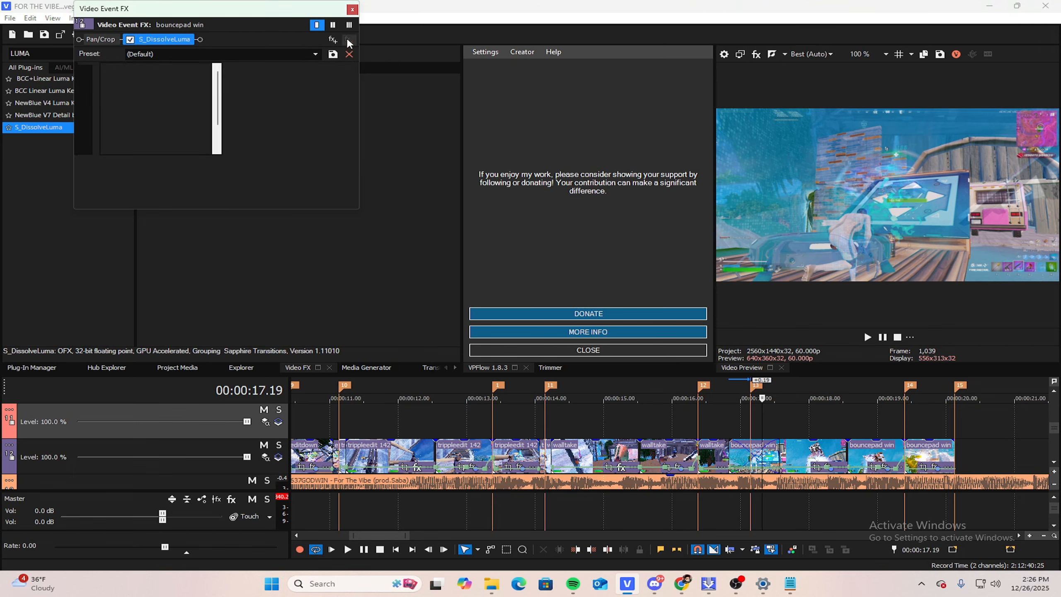
click(624, 10)
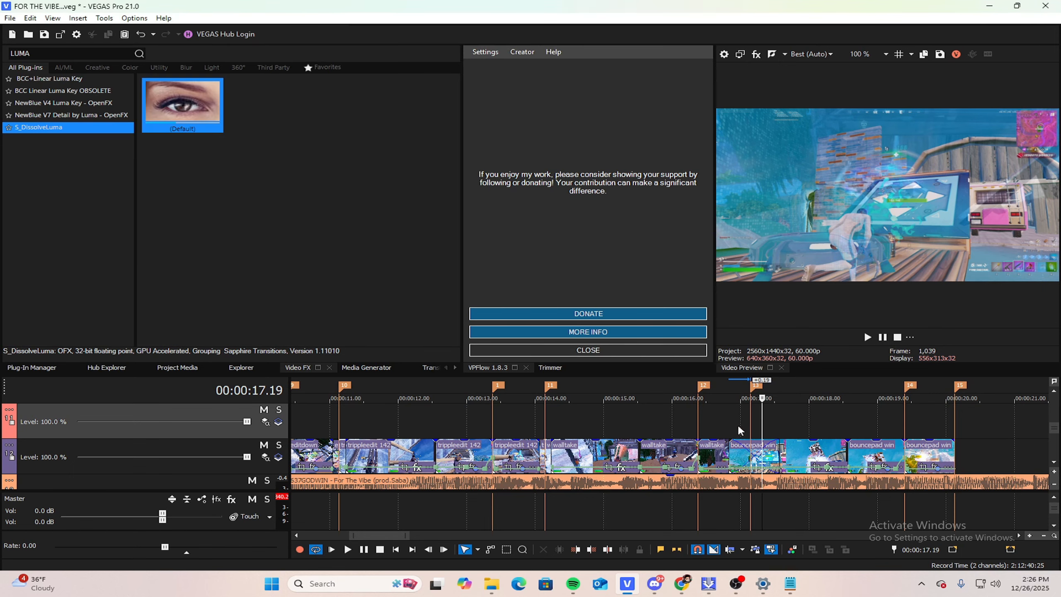
Step: Find S_DissolveLuma among the transitions with the search LUMA and apply its default preset to the crossfade between the walltake and bouncepad win clips
drag(740, 426, 742, 427)
scroll(778, 425, up, 3)
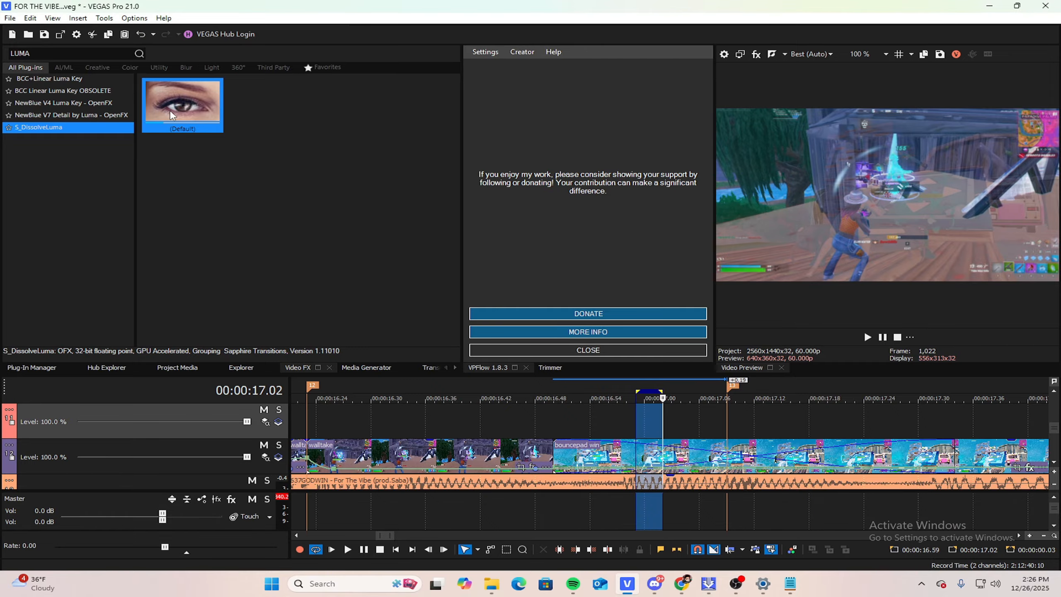
click(427, 368)
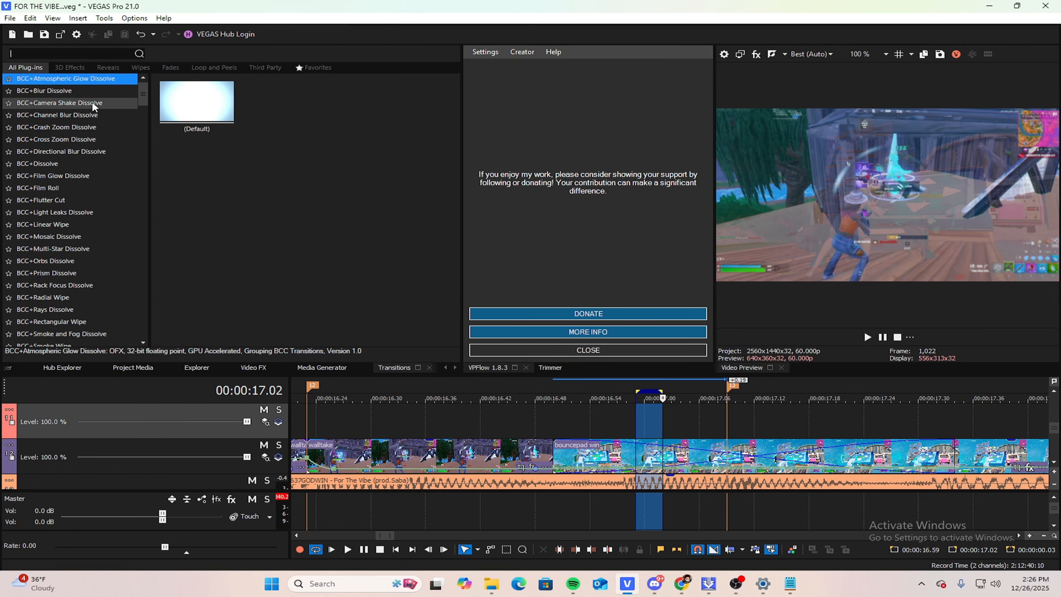
text(LUMA)
drag(174, 105, 726, 460)
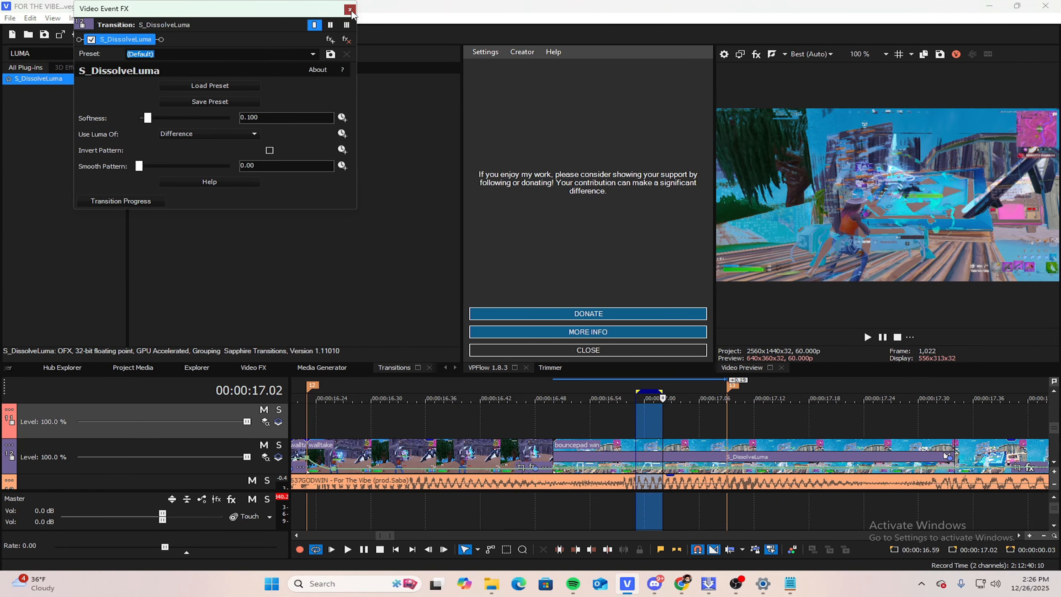
click(351, 9)
Step: Clear the time selection and play back the S_DissolveLuma transition from the start of the bouncepad win clip
drag(662, 389, 636, 392)
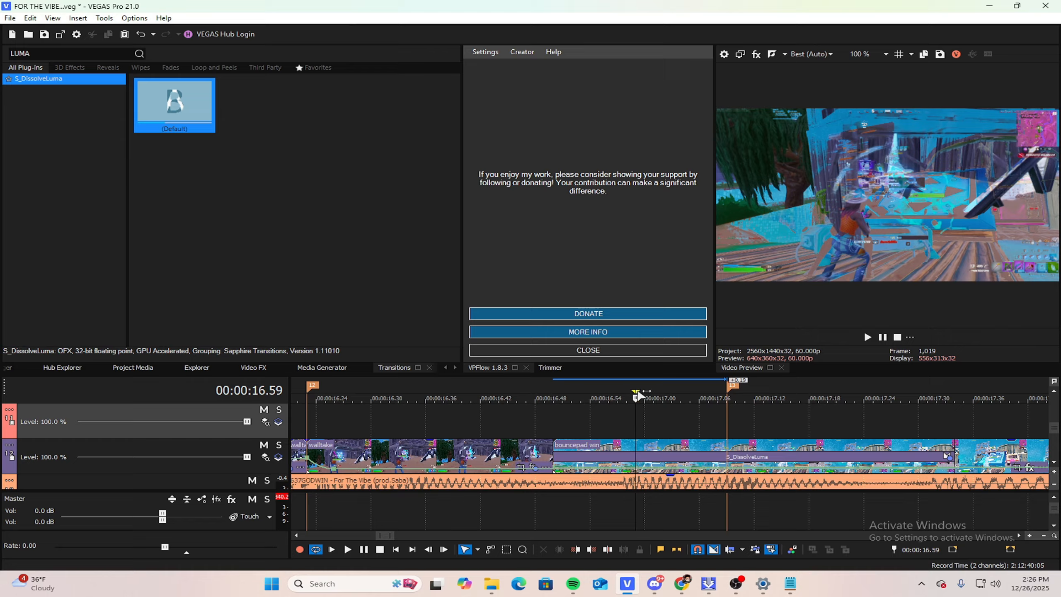
scroll(637, 414, down, 4)
click(637, 413)
key(space)
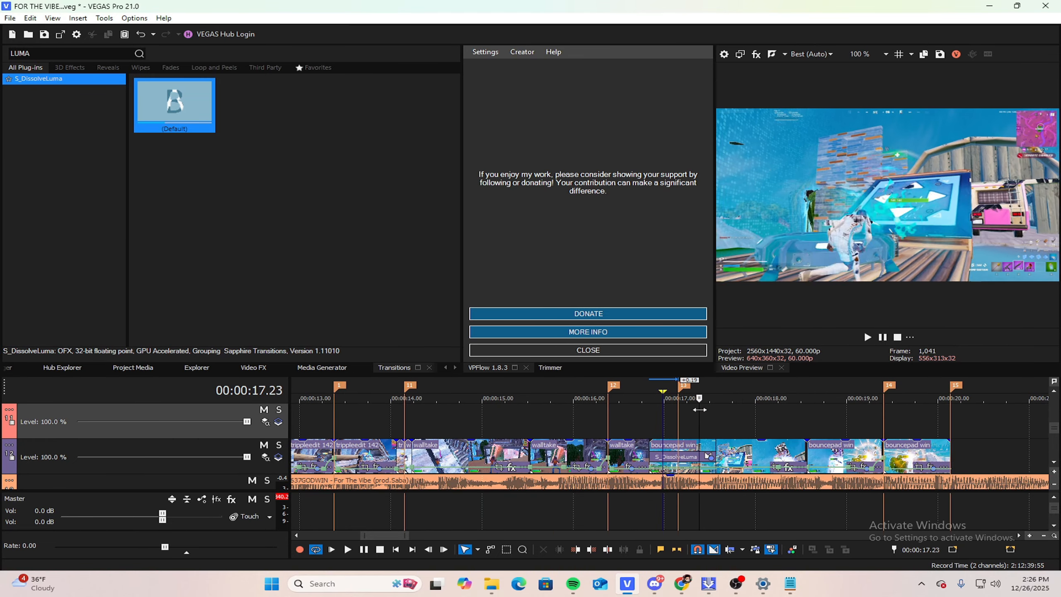
key(space)
drag(670, 425, 648, 425)
key(space)
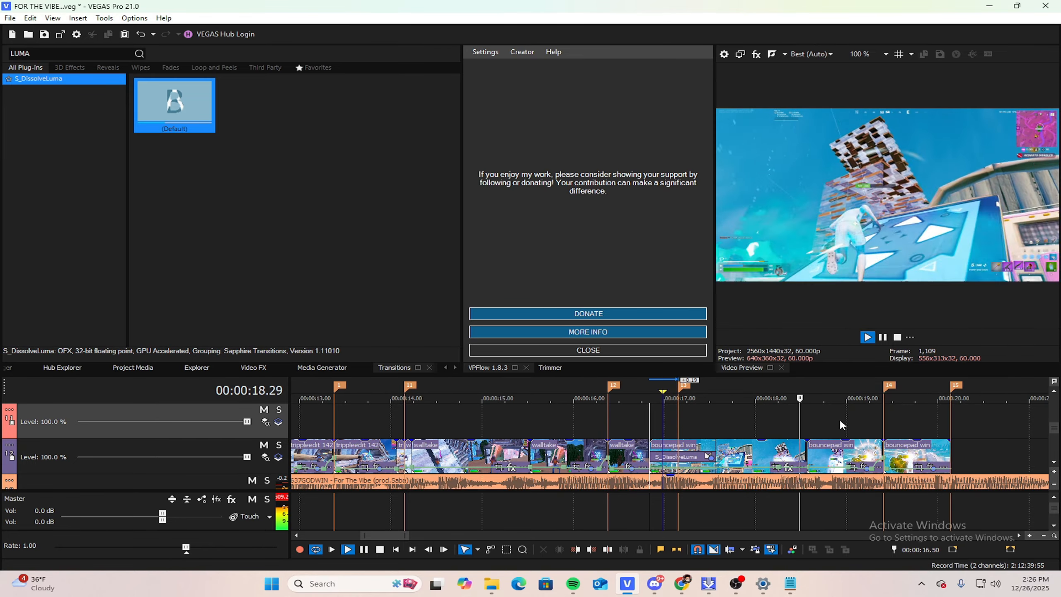
key(space)
key(space)
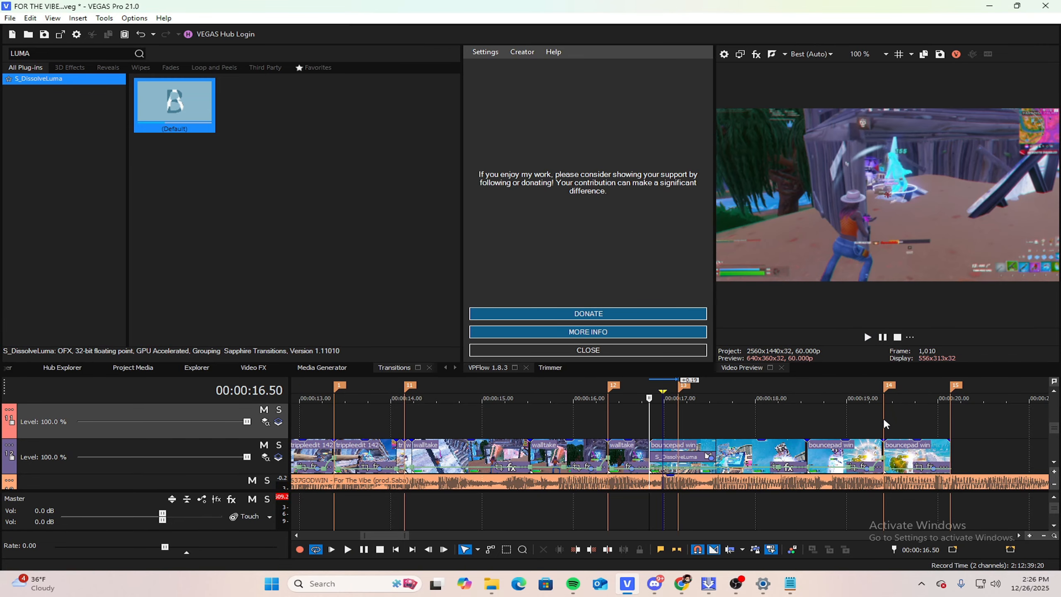
Step: Play back the last bouncepad win clip from marker 14
click(883, 416)
key(space)
scroll(960, 419, down, 3)
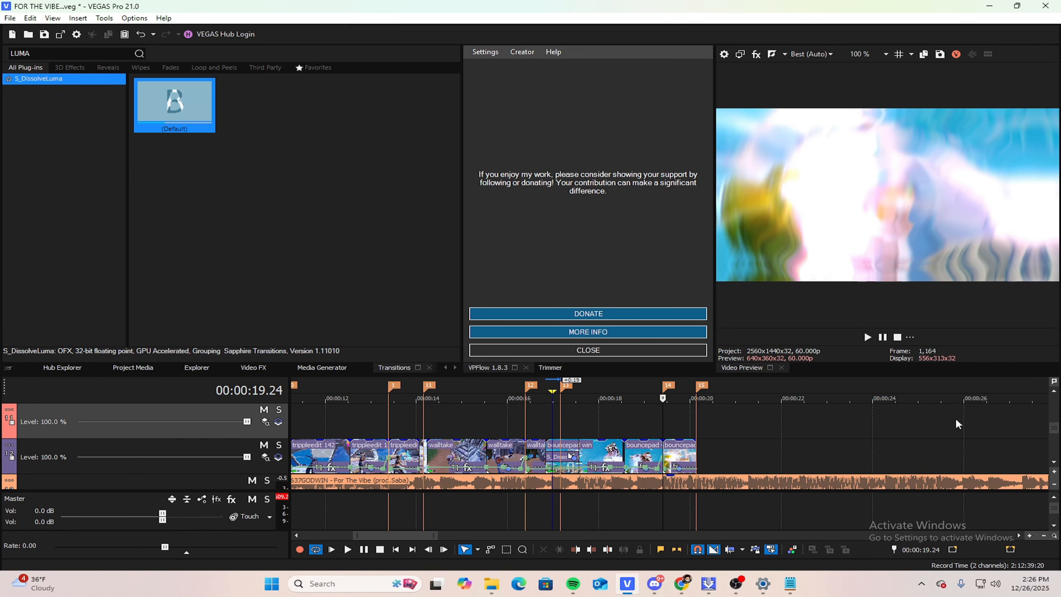
click(697, 442)
key(space)
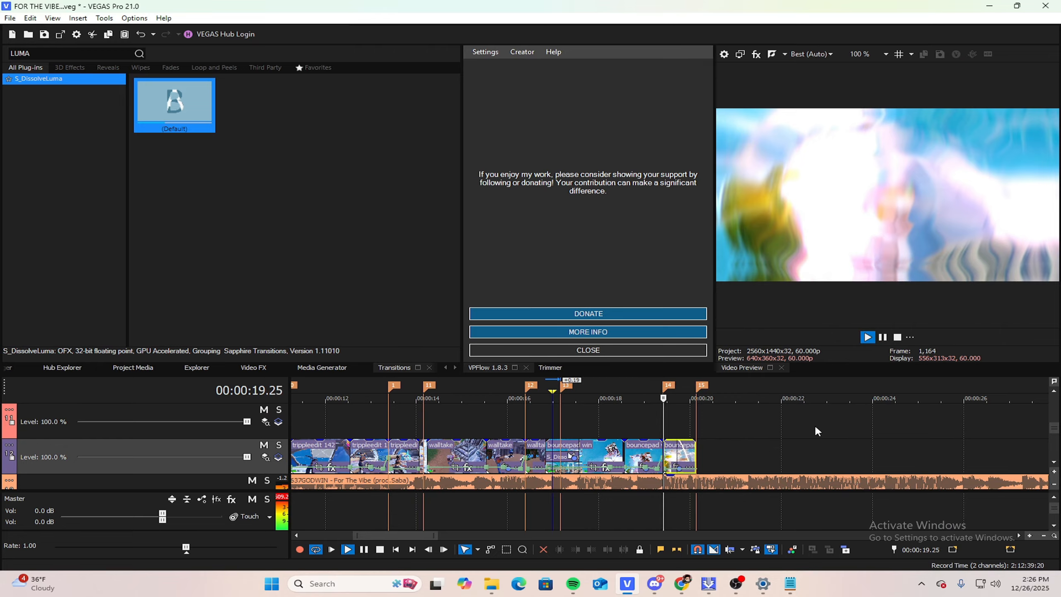
scroll(874, 423, up, 3)
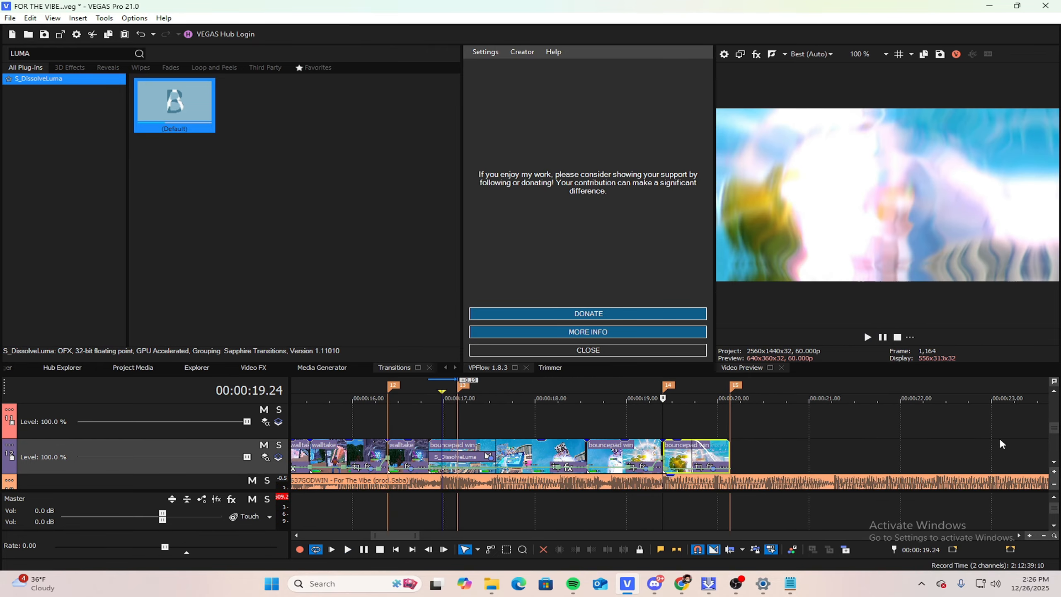
drag(1055, 430, 1055, 431)
scroll(922, 443, down, 5)
scroll(886, 444, up, 5)
scroll(832, 444, down, 5)
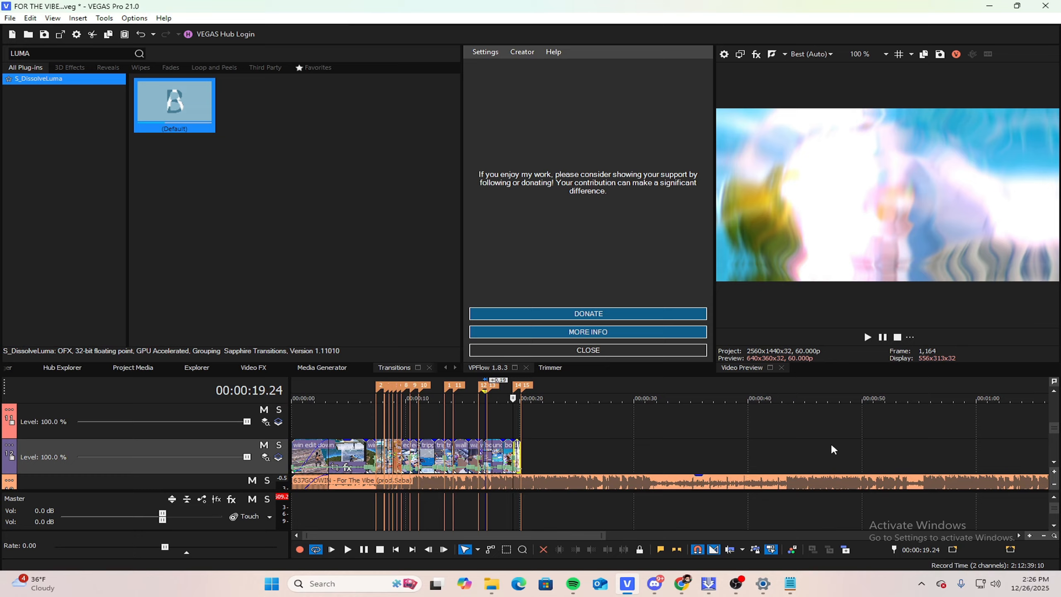
scroll(752, 426, up, 5)
scroll(696, 409, down, 3)
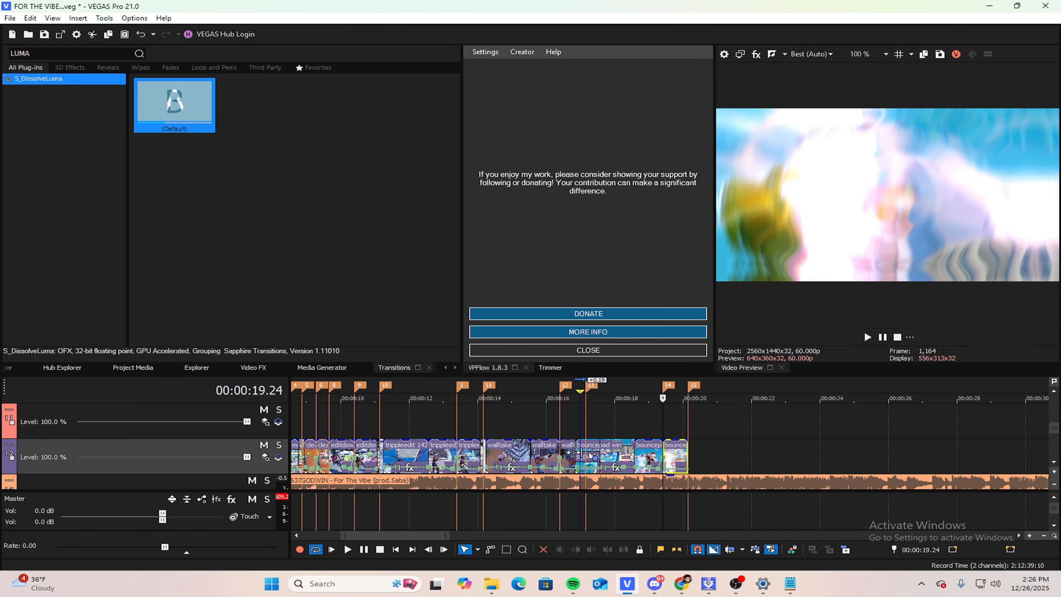
Step: Play back the montage from just before marker 11 through the S_DissolveLuma transition into the bouncepad win clip
click(588, 458)
scroll(817, 431, up, 5)
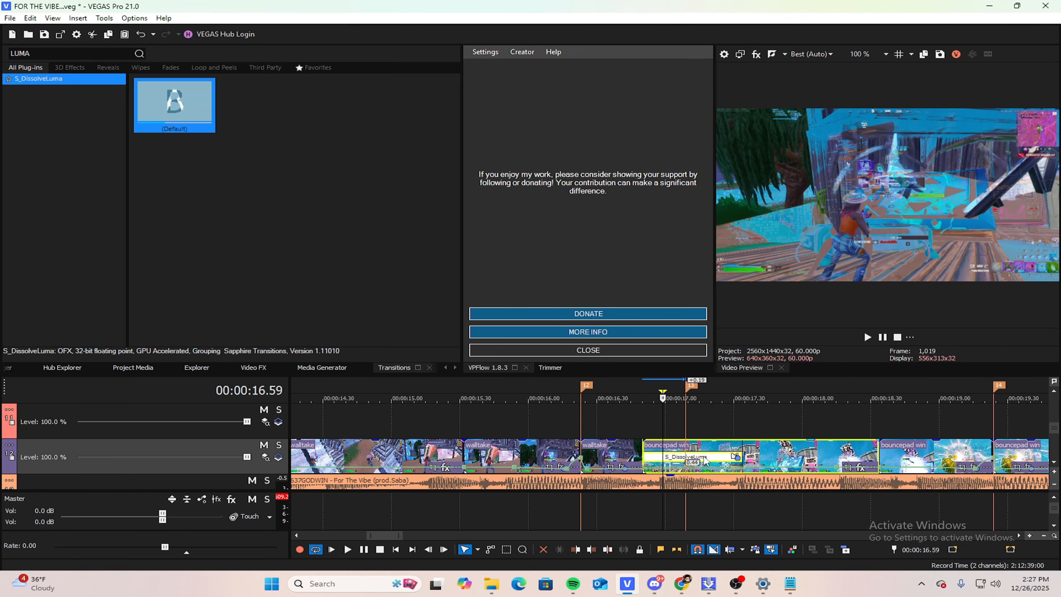
scroll(750, 424, down, 6)
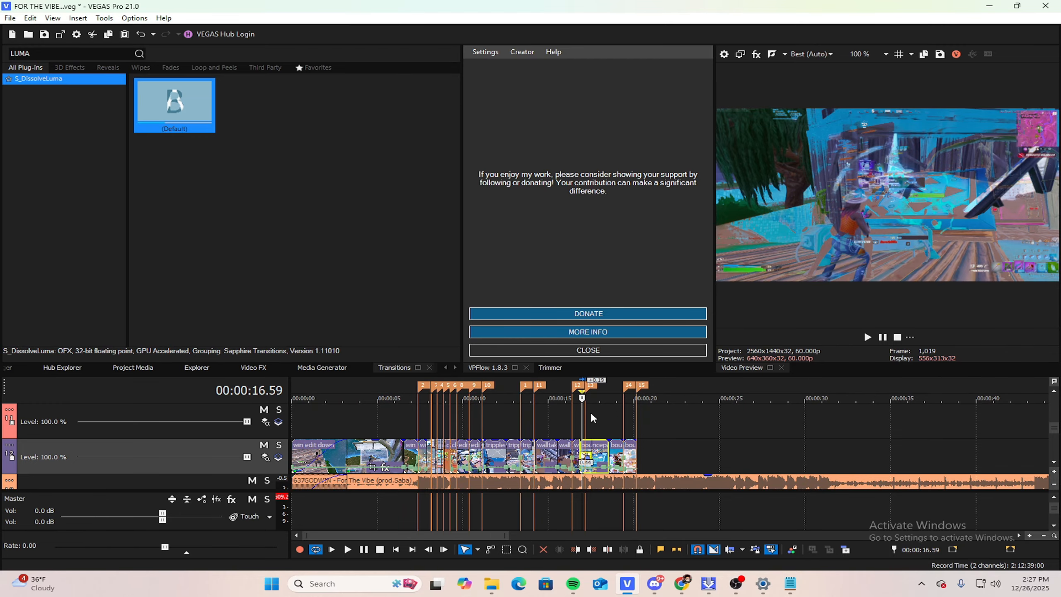
drag(584, 413, 531, 417)
key(space)
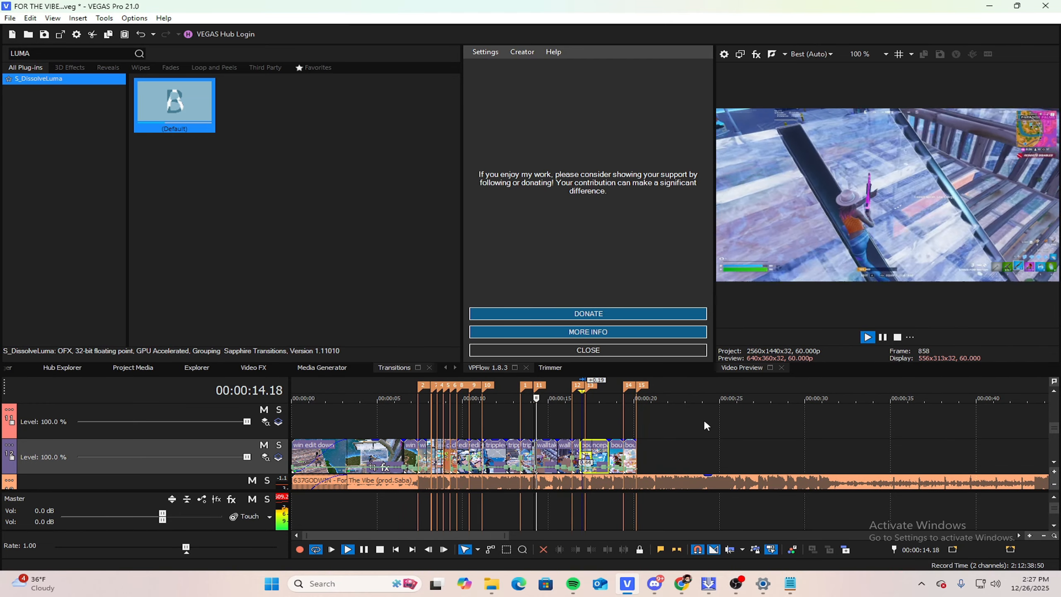
scroll(909, 433, up, 4)
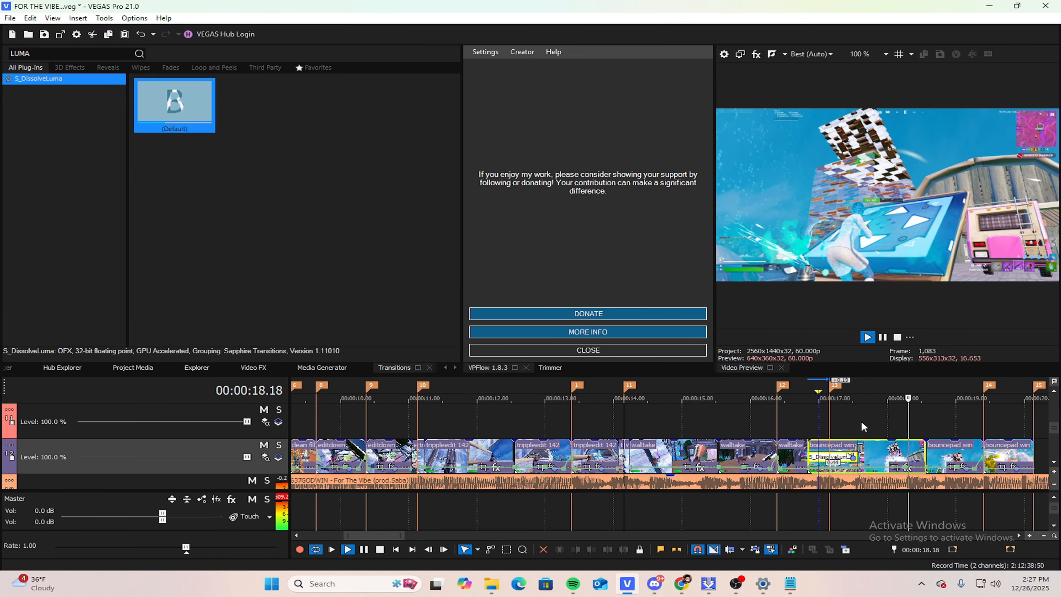
key(space)
Step: Scrub through the bouncepad win clips around markers 13 and 14 to examine their cuts and timing
click(806, 419)
scroll(807, 414, down, 1)
drag(664, 411, 1007, 426)
scroll(681, 412, up, 5)
click(688, 448)
scroll(659, 457, down, 3)
scroll(974, 426, down, 5)
click(732, 417)
scroll(762, 409, up, 4)
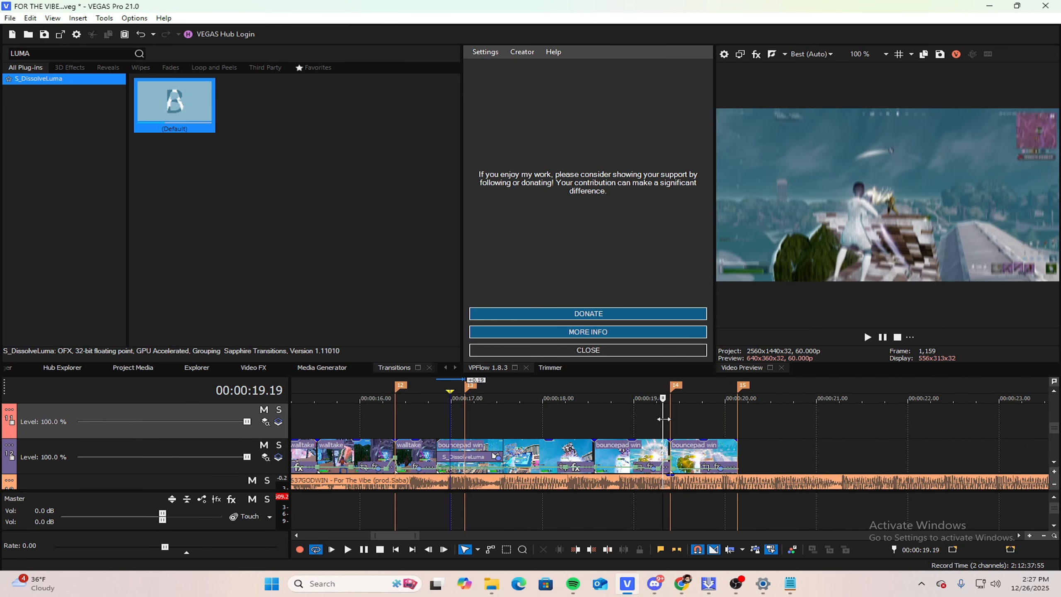
drag(662, 419, 558, 413)
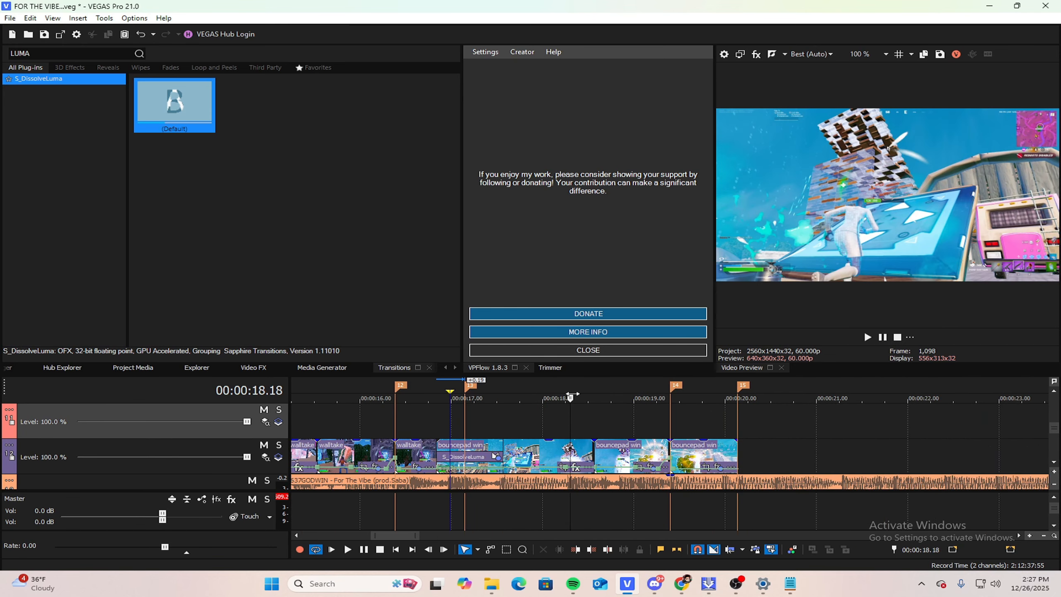
scroll(610, 414, down, 5)
scroll(684, 427, up, 5)
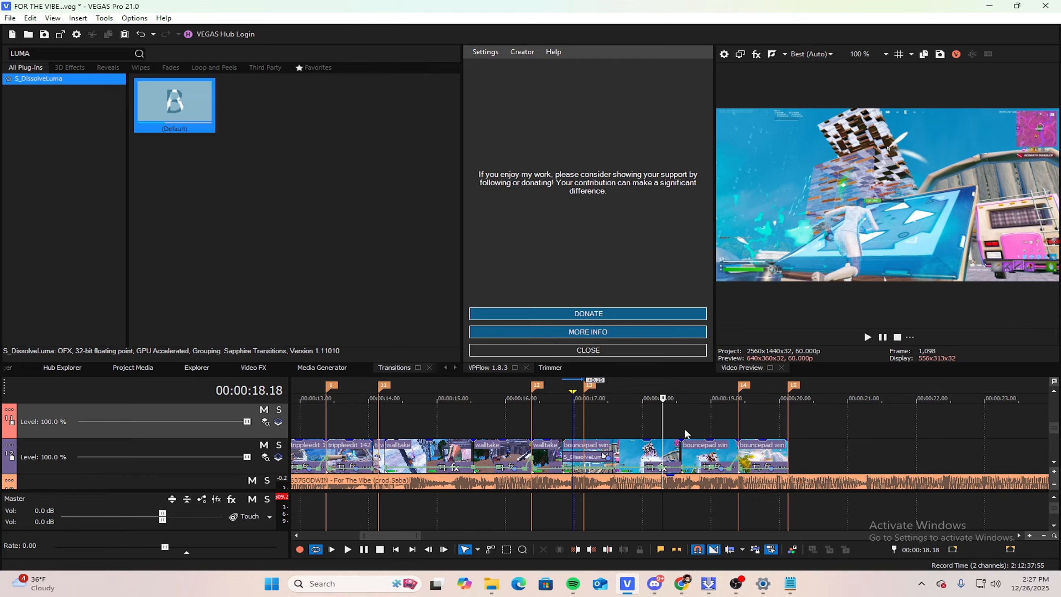
Step: Scrub through and play back the fade-out at the end of the last bouncepad win clip
click(755, 458)
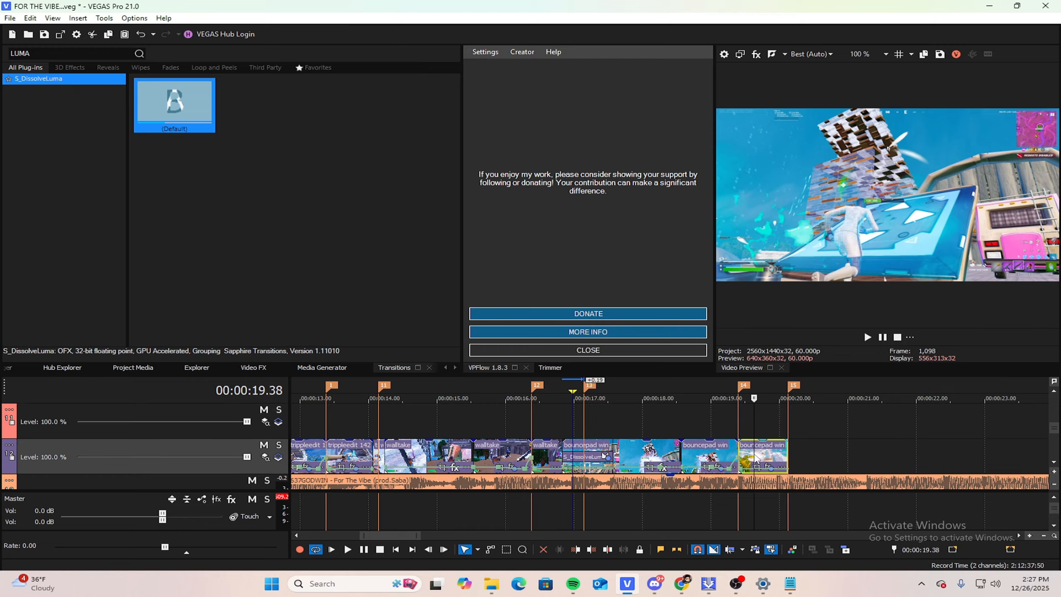
click(759, 420)
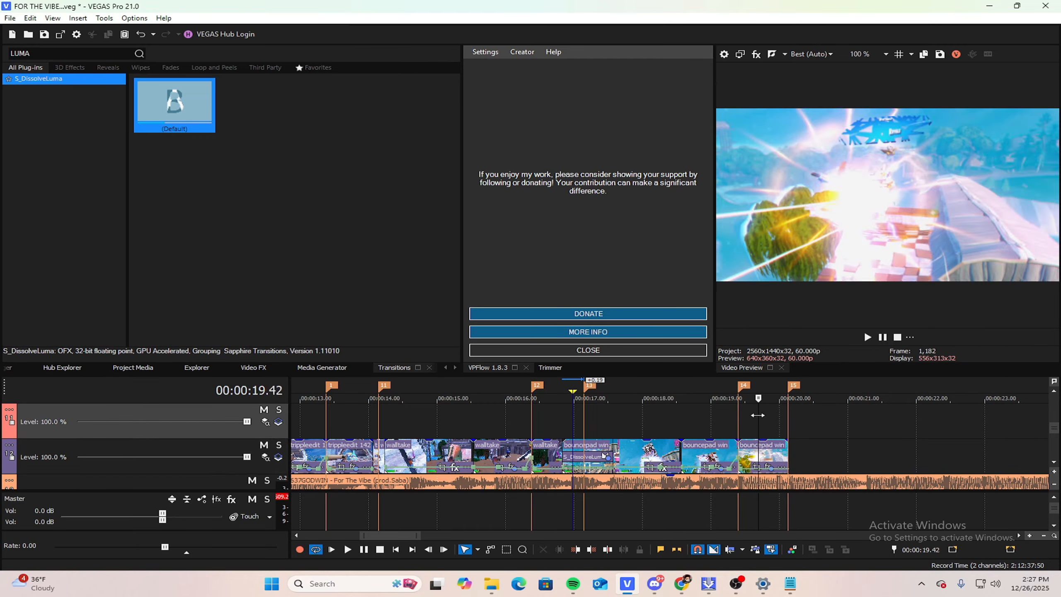
drag(758, 416, 783, 417)
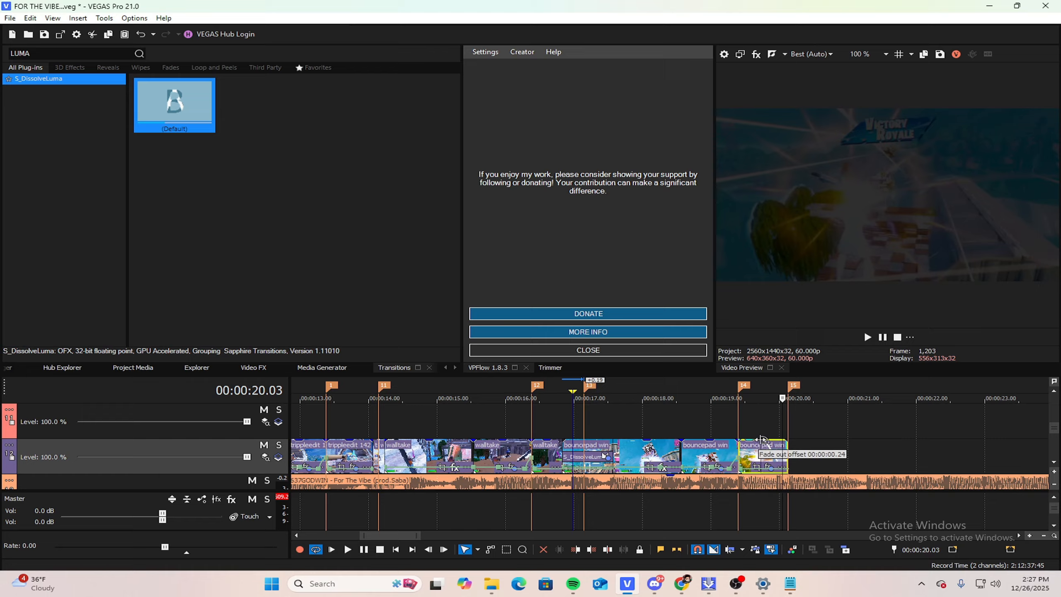
click(742, 418)
drag(742, 417, 754, 414)
key(space)
key(space)
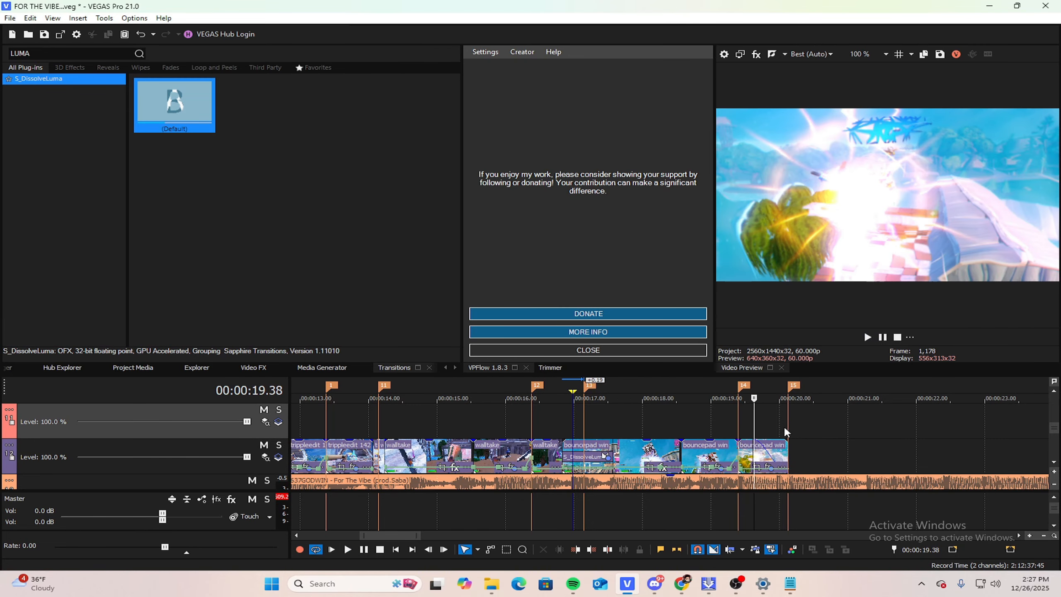
scroll(693, 432, down, 5)
scroll(412, 435, up, 2)
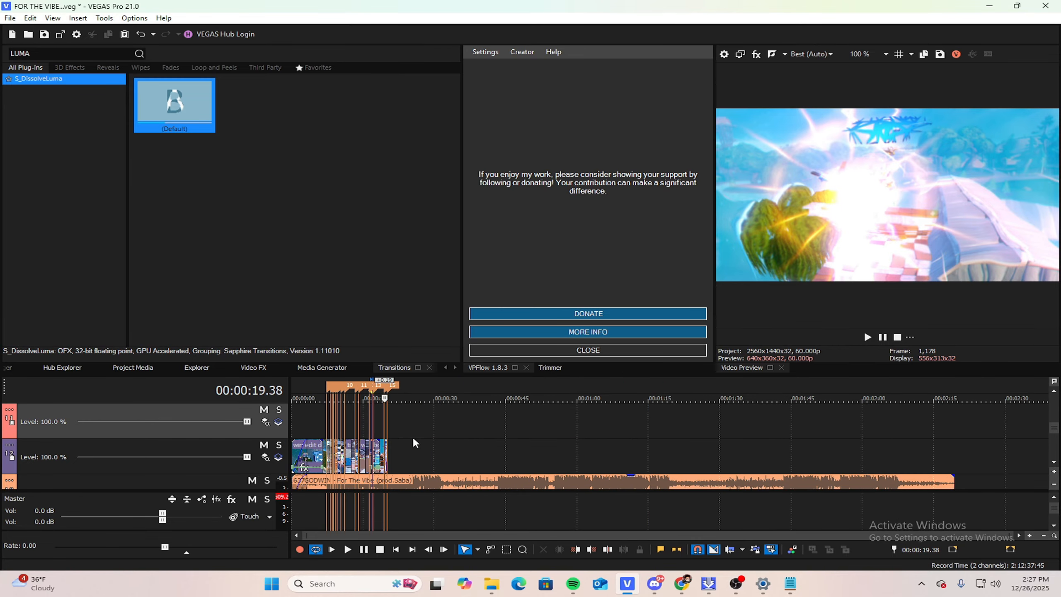
scroll(516, 448, up, 3)
drag(698, 424, 284, 428)
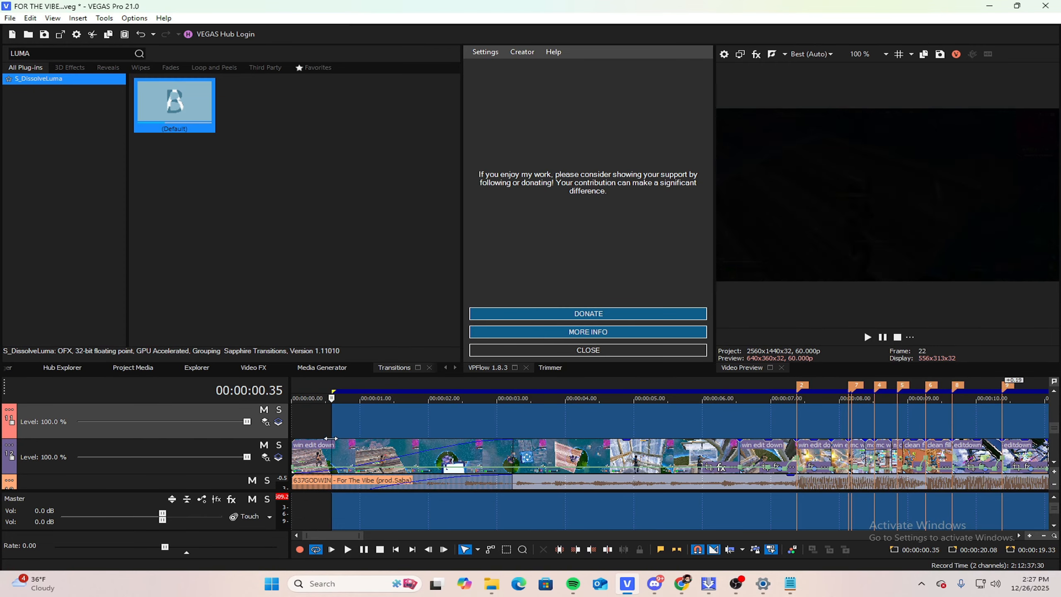
scroll(460, 395, down, 8)
click(491, 413)
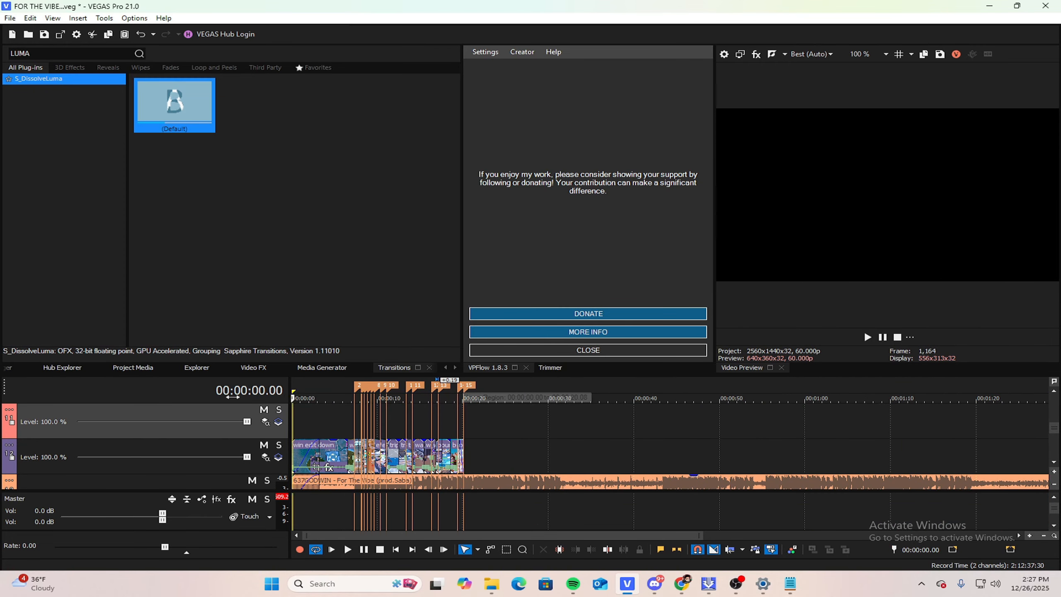
scroll(491, 422, up, 3)
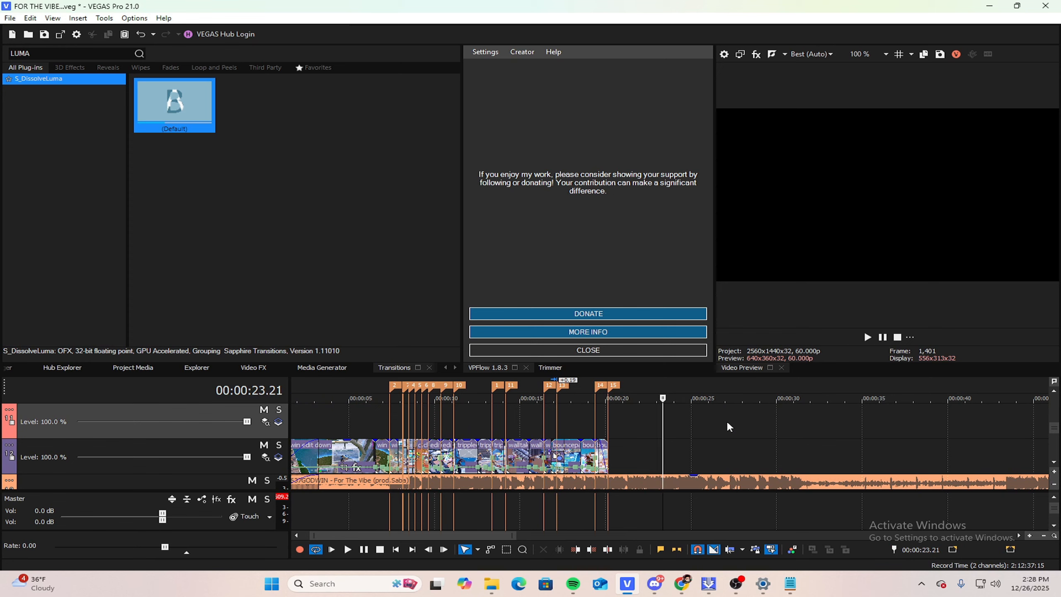
drag(720, 420, 281, 390)
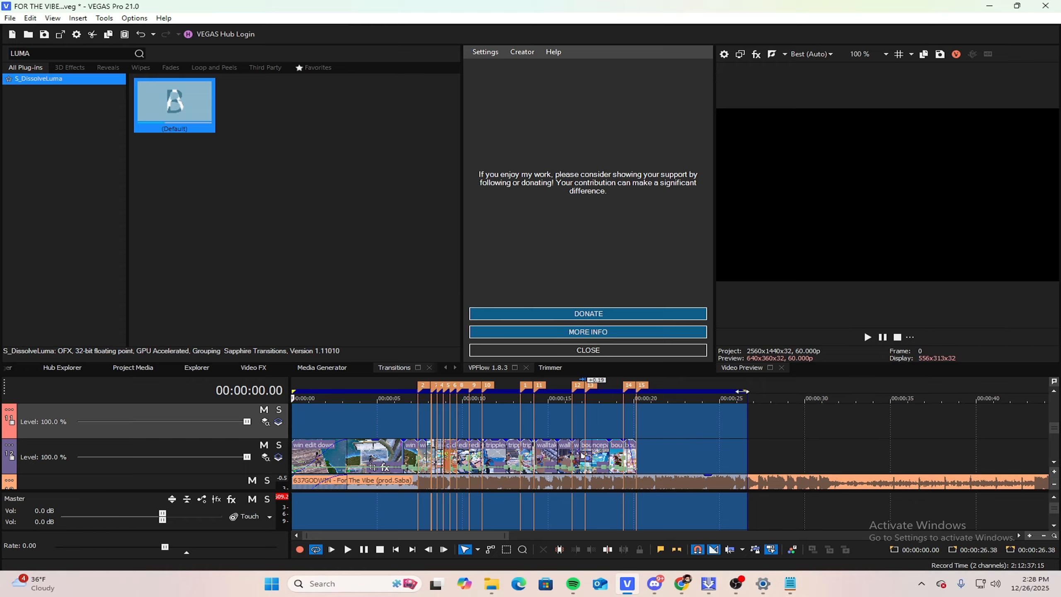
drag(746, 390, 636, 390)
click(307, 422)
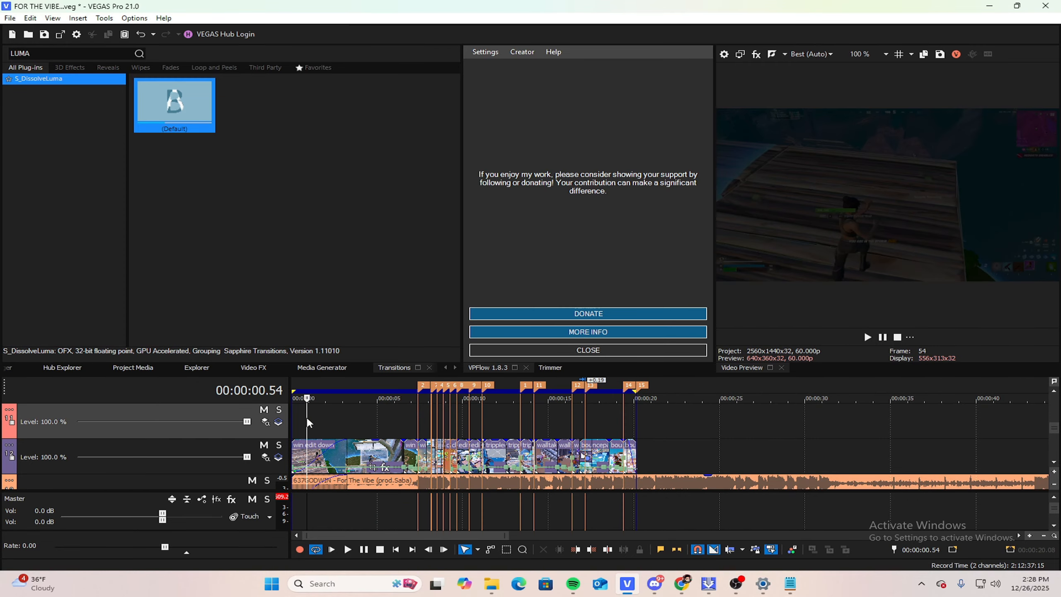
drag(307, 418, 505, 439)
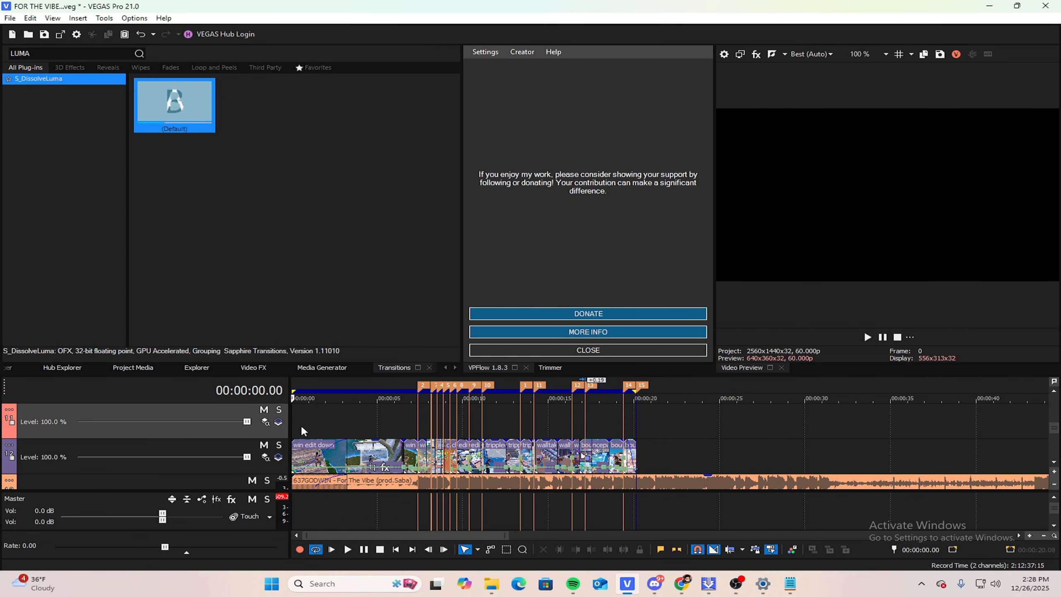
drag(636, 391, 280, 390)
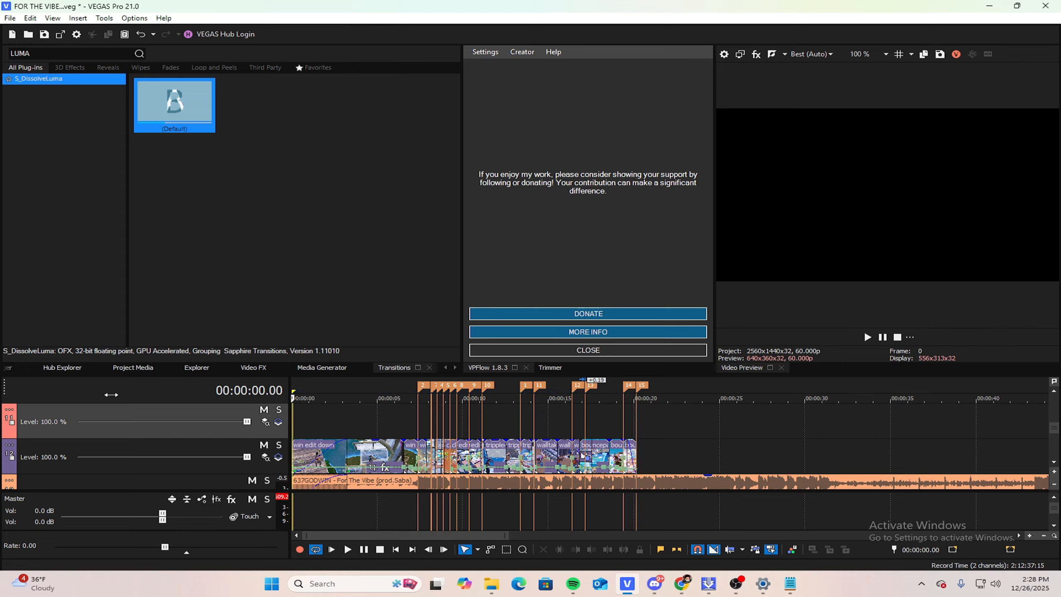
drag(111, 395, 166, 403)
key(space)
scroll(556, 445, up, 5)
key(space)
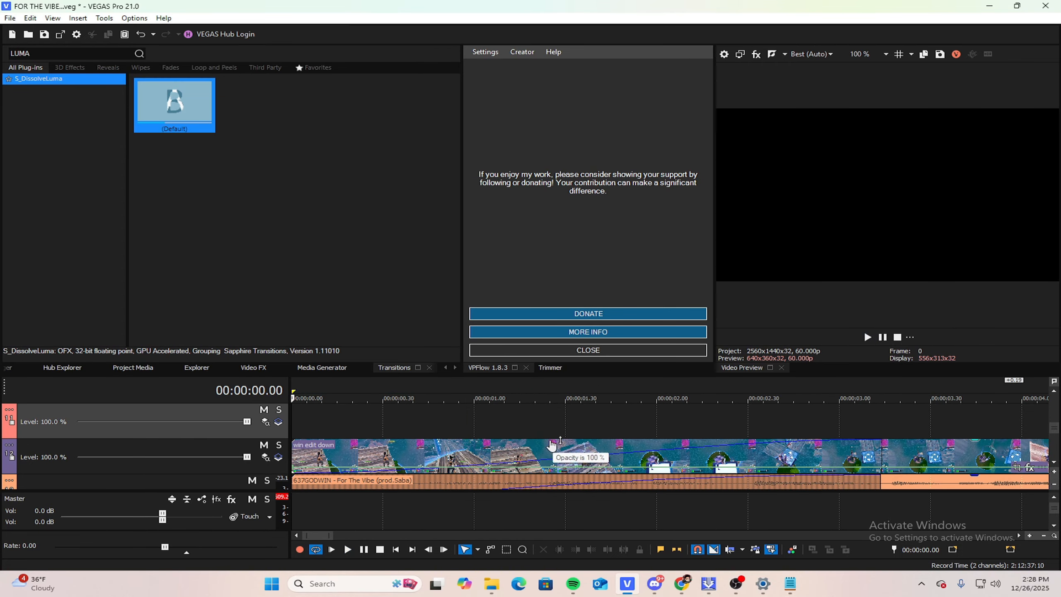
Step: Set the loop region from the project start to the end of the last bouncepad win clip at 00:00:20.08
scroll(551, 446, down, 5)
drag(293, 392, 750, 399)
key(space)
key(space)
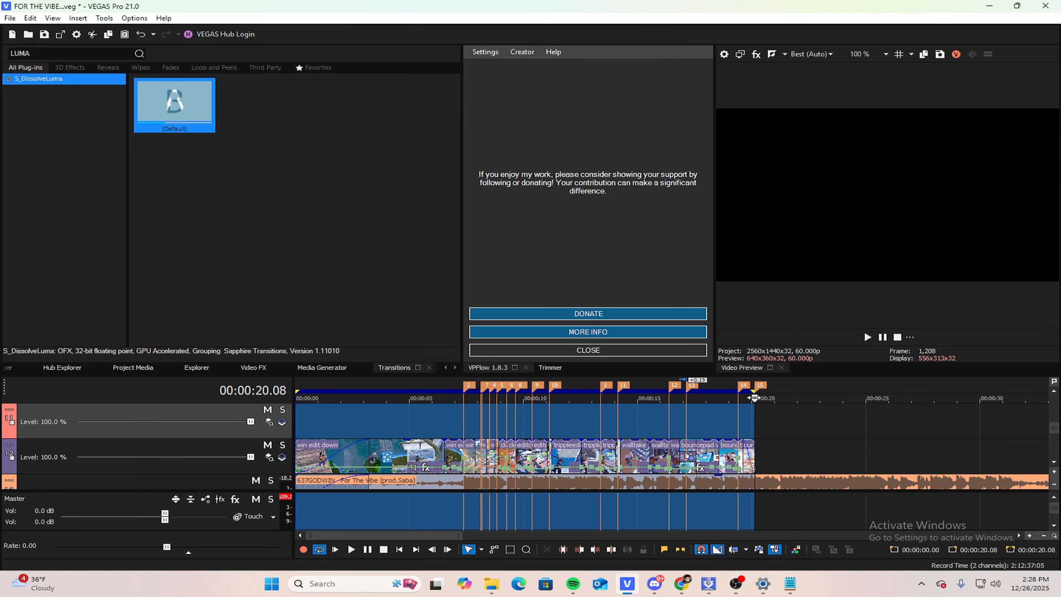
Step: Split the For The Vibe song at the end of the last clip, 00:00:20.08, and delete the remainder
scroll(748, 408, up, 5)
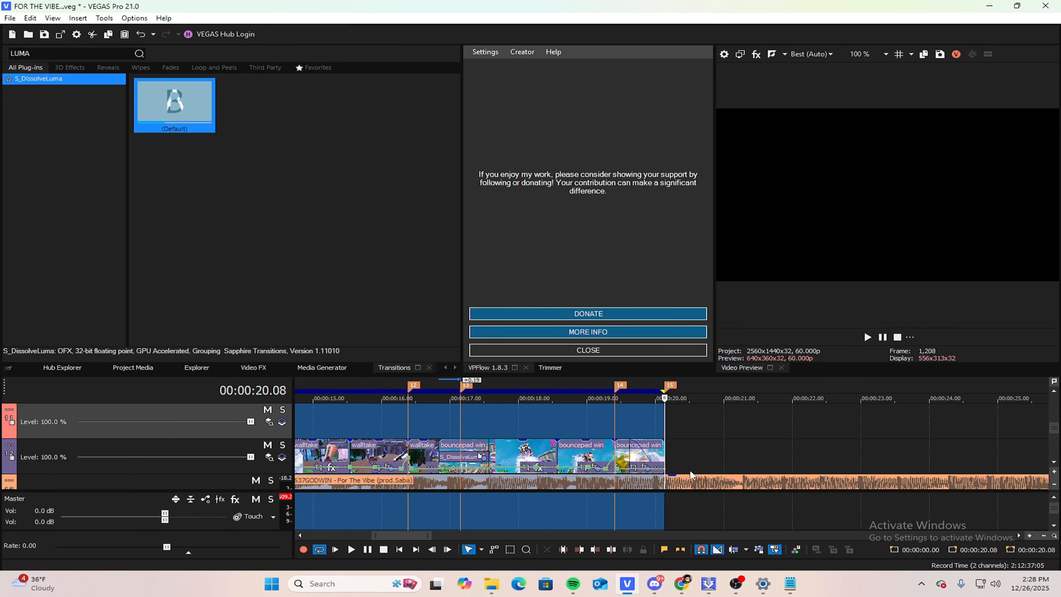
click(665, 479)
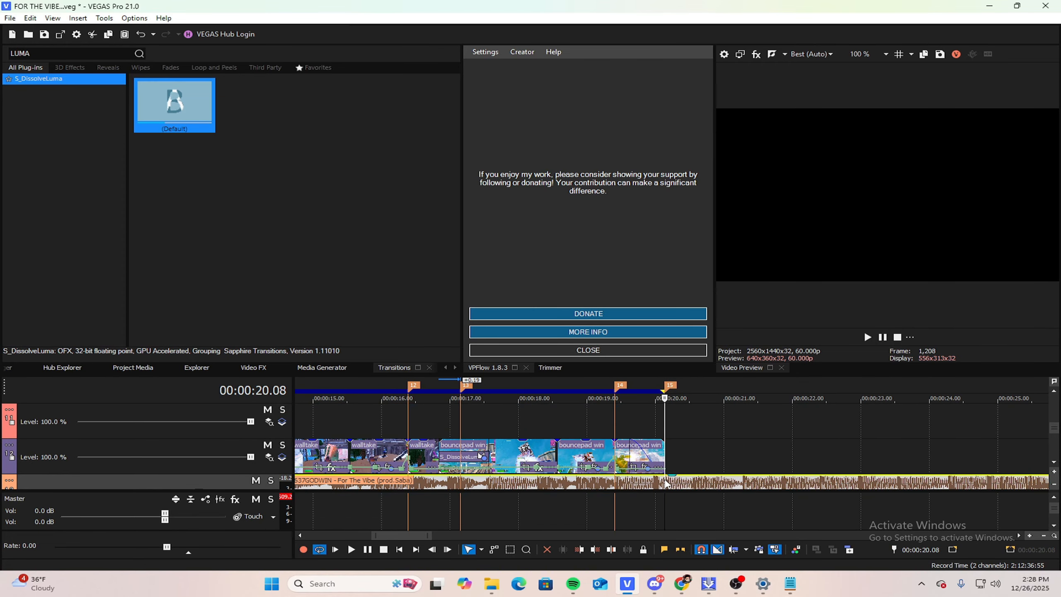
key(s)
right_click(723, 489)
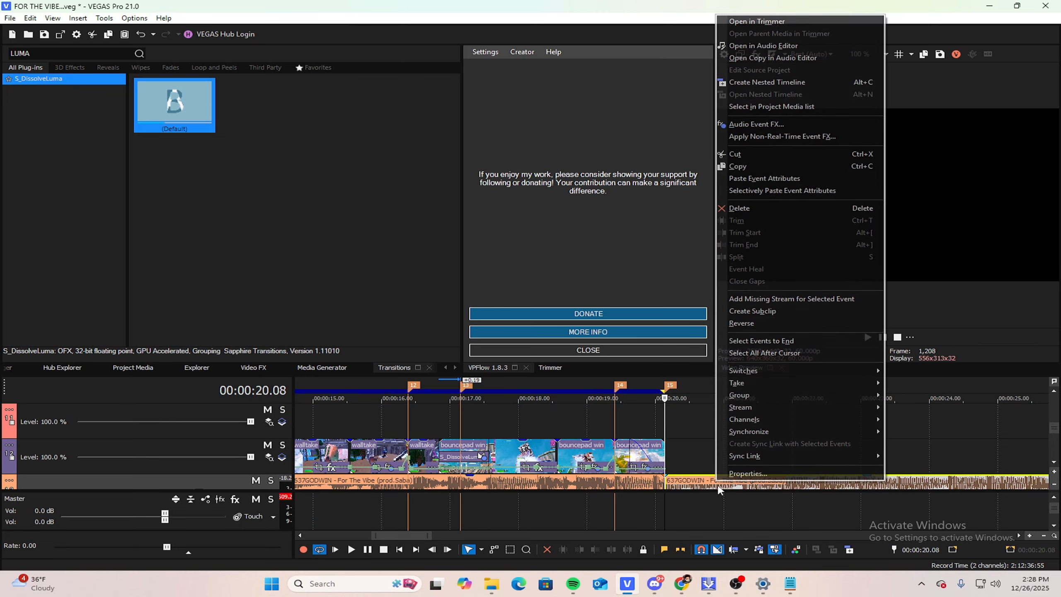
click(744, 220)
Step: Add a fade-out to the song from marker 14 to its end and play the montage
drag(1053, 430, 1051, 439)
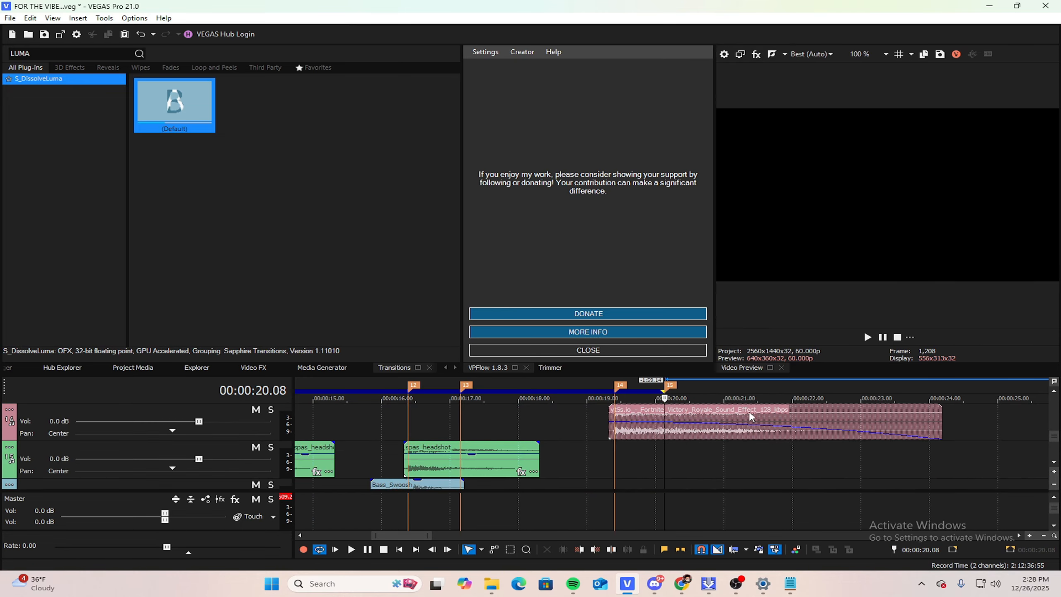
scroll(750, 416, up, 2)
scroll(1054, 438, up, 1)
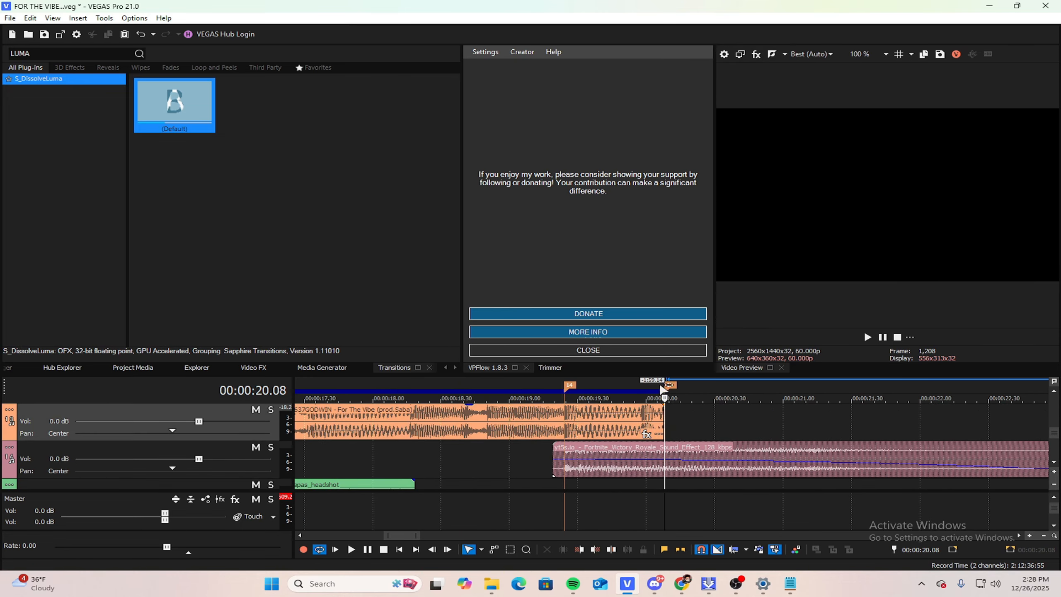
drag(665, 403, 581, 400)
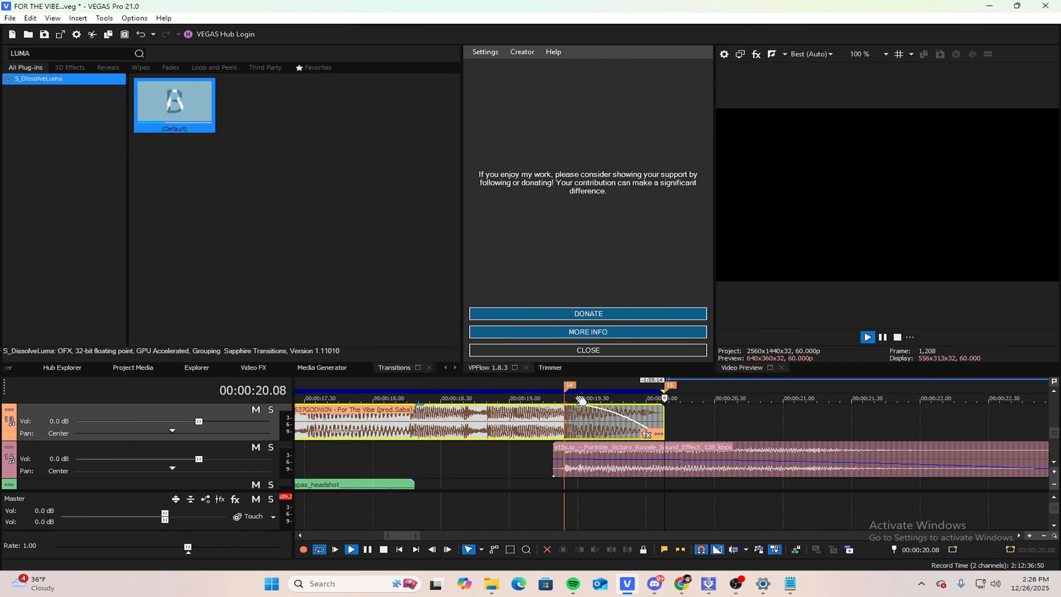
key(space)
click(559, 422)
key(space)
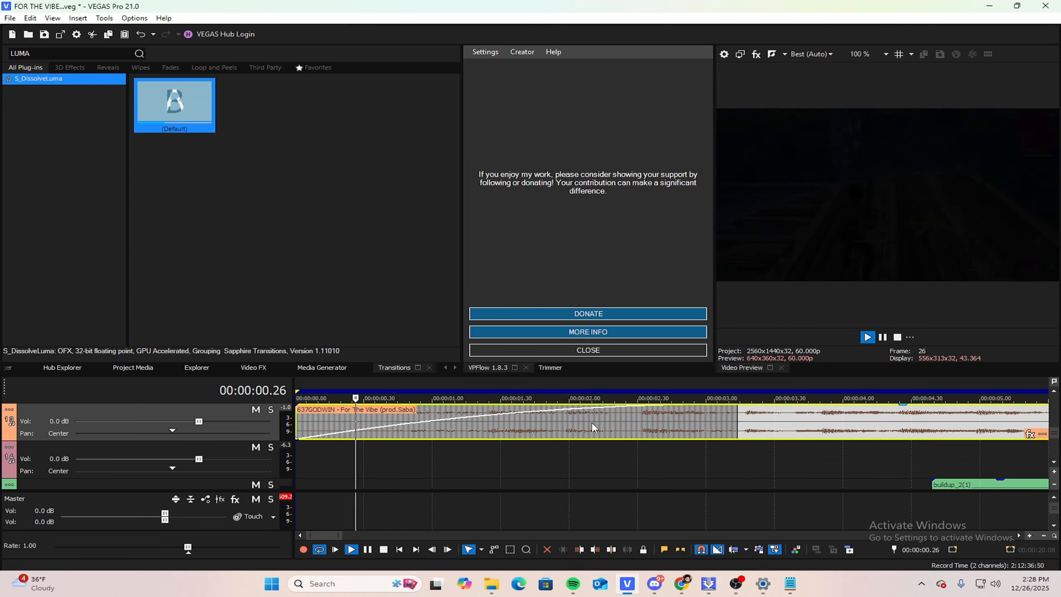
Step: Extend the song and the loop region to the end of the second Victory Royale sound effect at 00:00:24.11, fading out from marker 14
scroll(594, 427, down, 6)
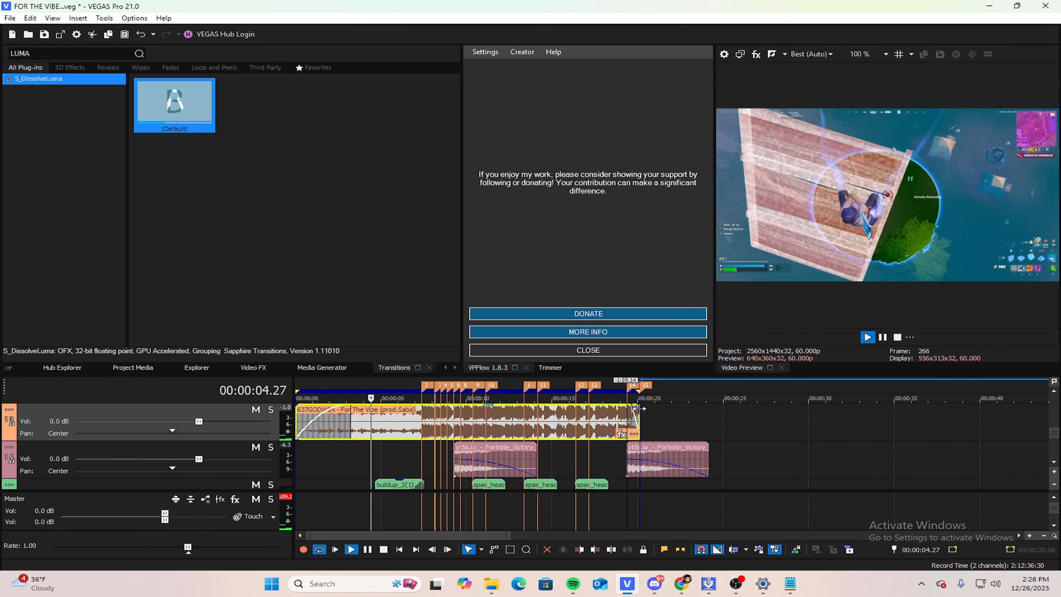
drag(635, 409, 709, 391)
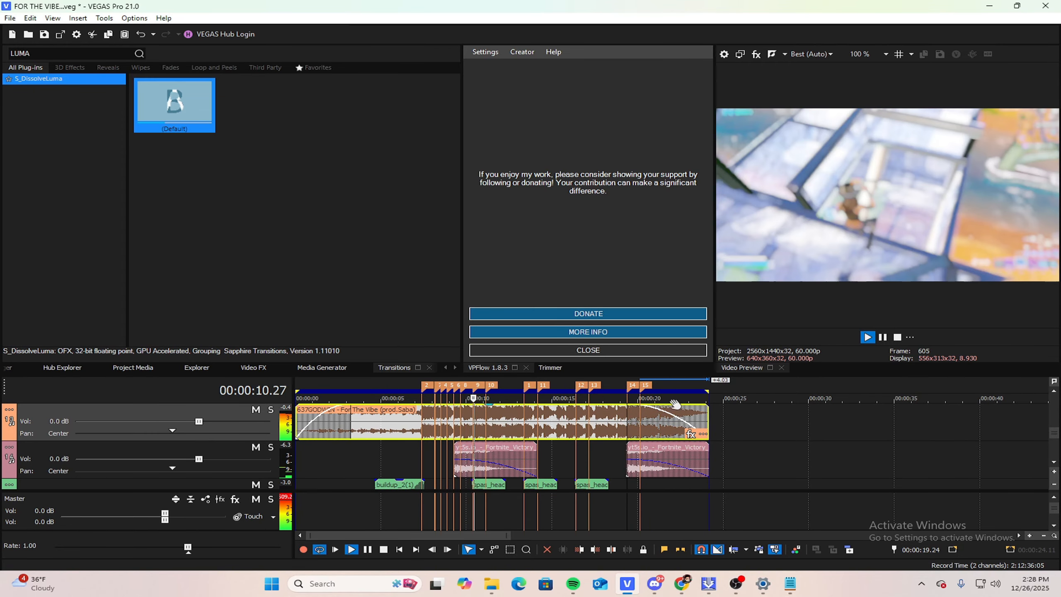
key(space)
Step: Move the first Victory Royale sound effect earlier so it starts just before marker 2, and check it by playback
drag(497, 455, 470, 454)
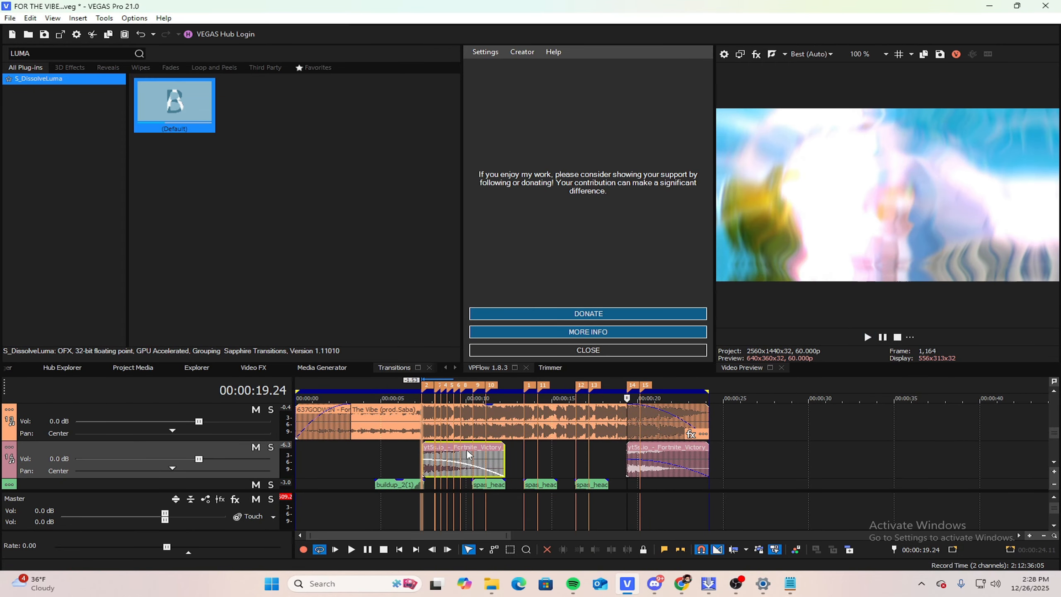
click(422, 451)
scroll(424, 452, up, 3)
key(space)
key(space)
drag(699, 475, 692, 474)
key(space)
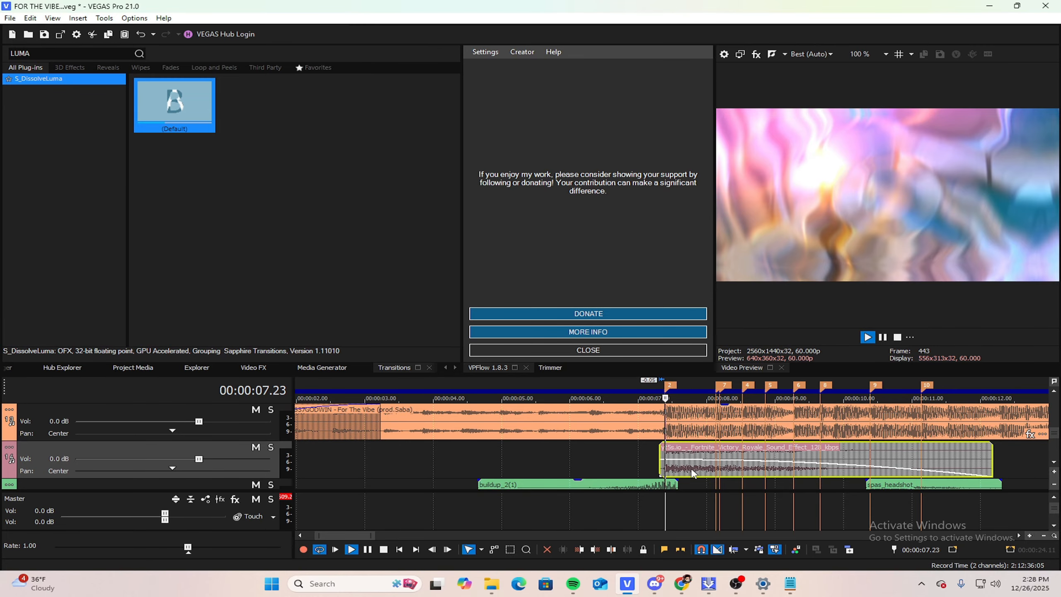
key(space)
Step: Nudge the first Victory Royale sound effect by a few frames to line its hit up with marker 2, replaying the section
scroll(692, 471, up, 3)
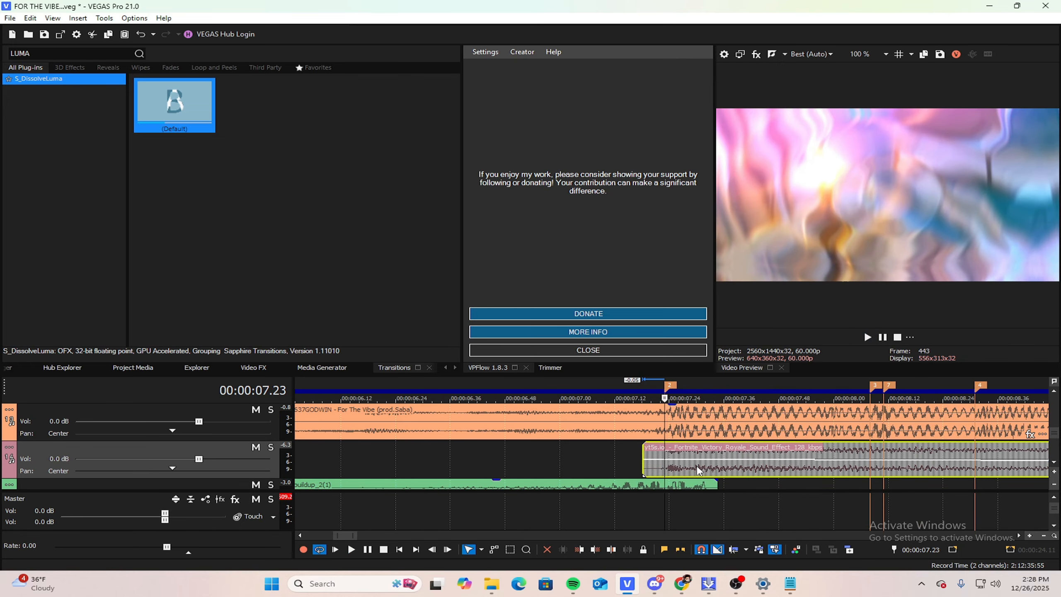
mouse_move(692, 471)
mouse_down()
mouse_move(705, 471)
mouse_move(690, 470)
mouse_up()
key(space)
key(space)
key(space)
key(space)
key(space)
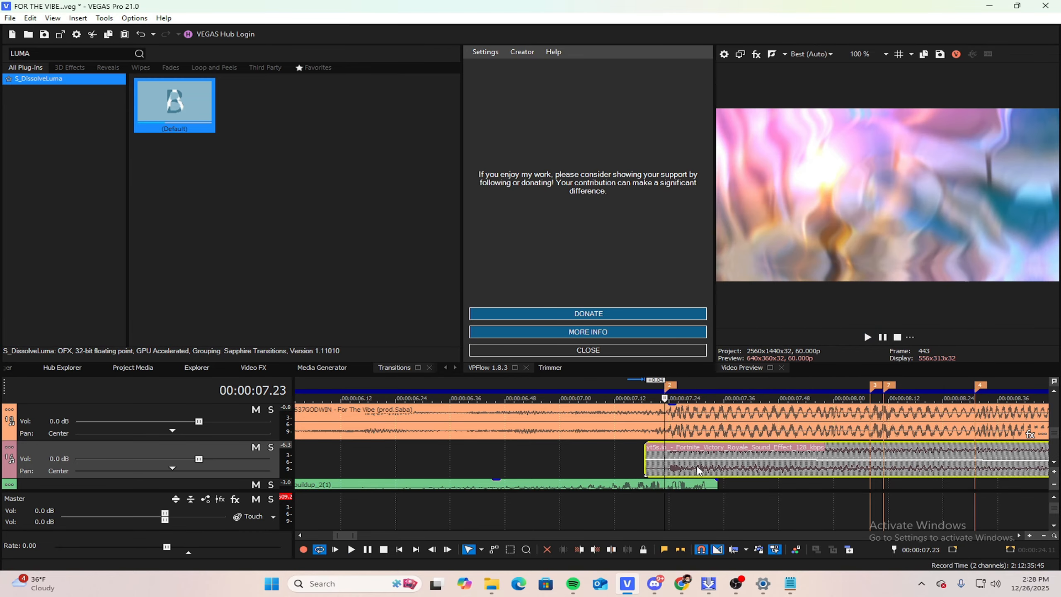
key(space)
key(space)
key(space)
key(space)
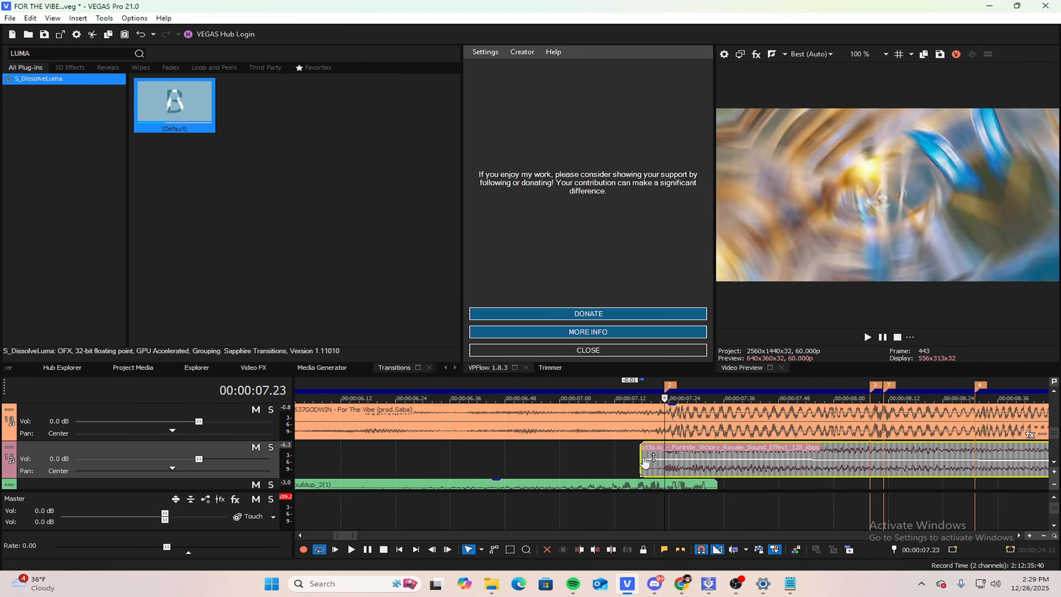
click(609, 455)
key(space)
Step: Save the FOR THE VIBE project
scroll(610, 454, down, 5)
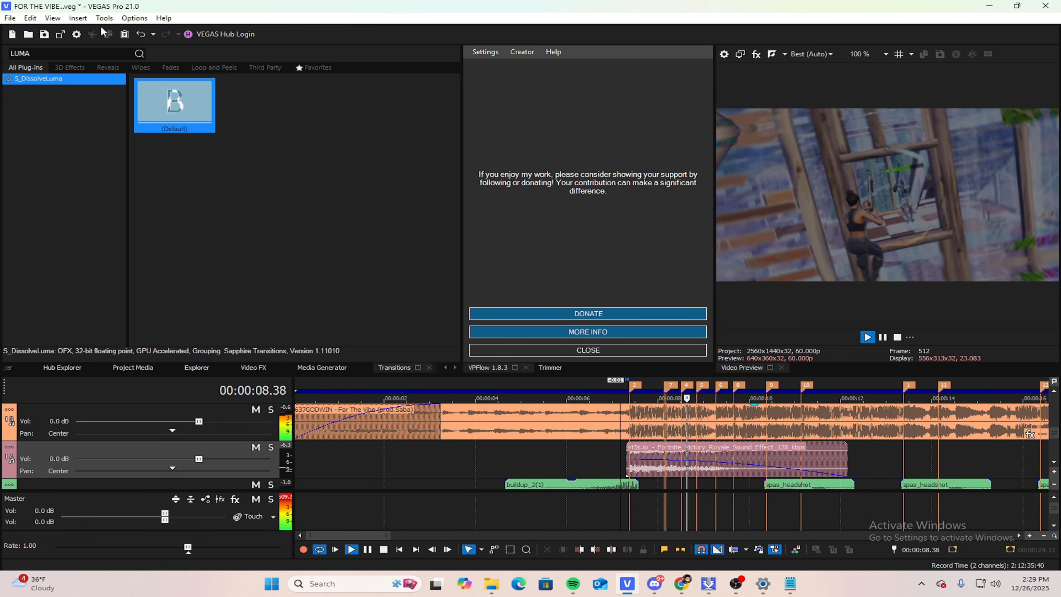
click(10, 18)
click(20, 87)
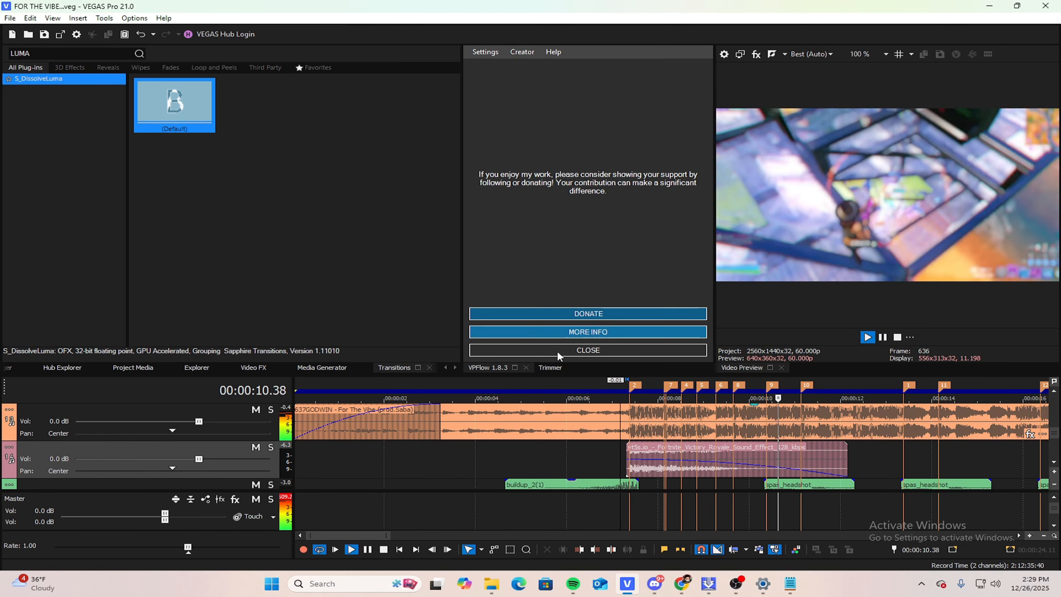
Step: Play back the montage's ending from marker 14 to check the song's fade-out
scroll(707, 405, down, 5)
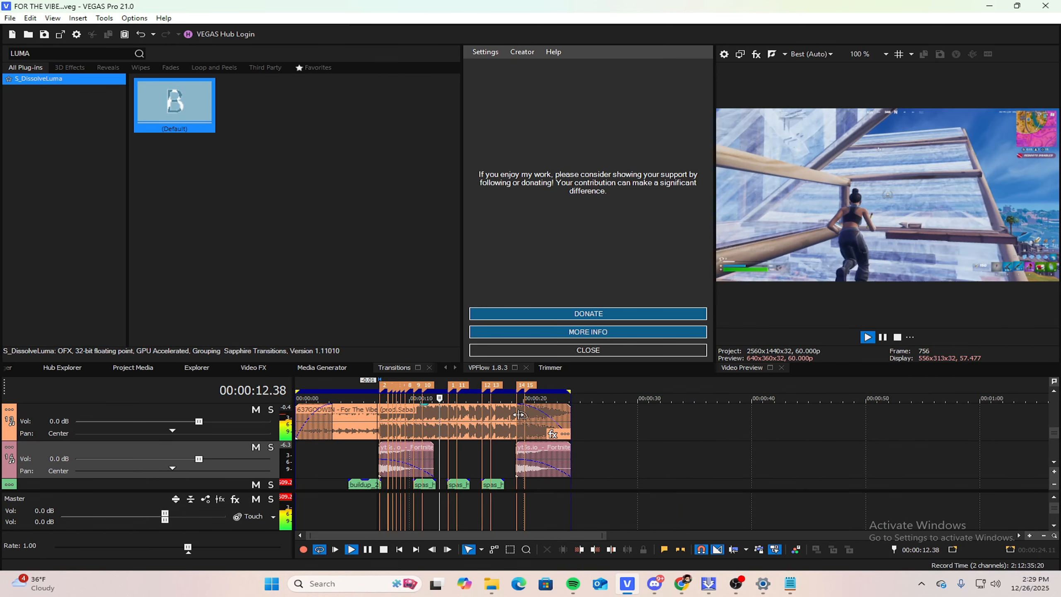
click(518, 418)
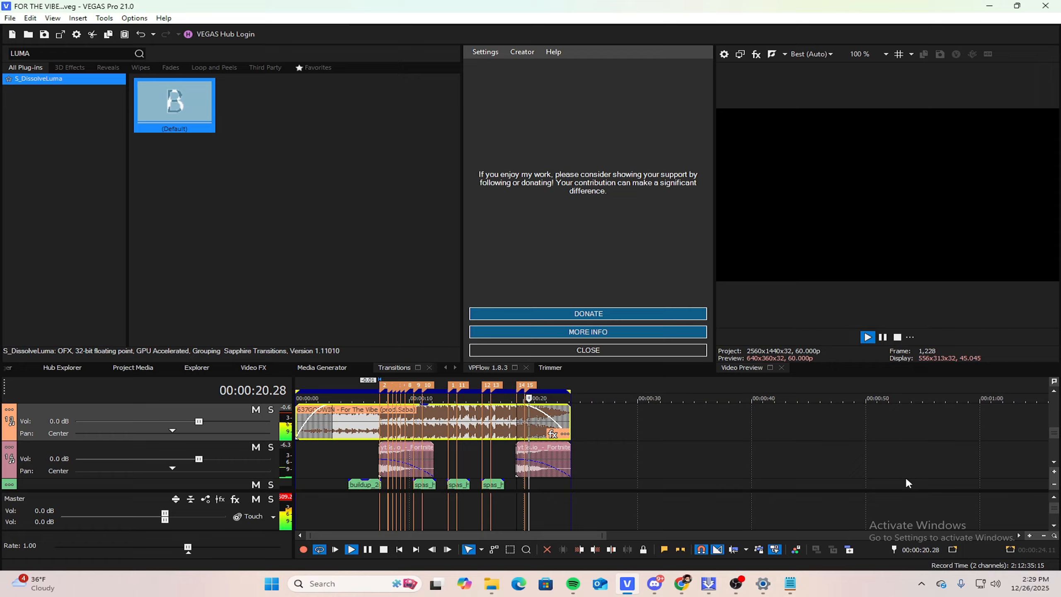
scroll(921, 461, up, 2)
drag(1054, 435, 1054, 429)
key(space)
Step: Scrub back through the bouncepad win clips between markers 13 and 14 and view the whole montage
scroll(780, 425, up, 3)
scroll(780, 439, up, 3)
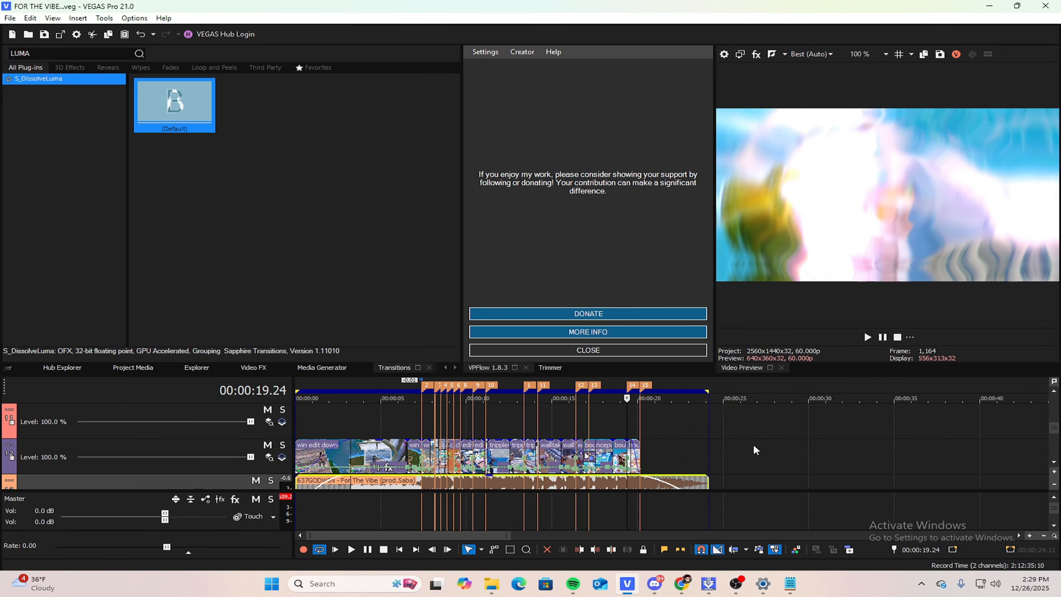
drag(665, 397, 582, 397)
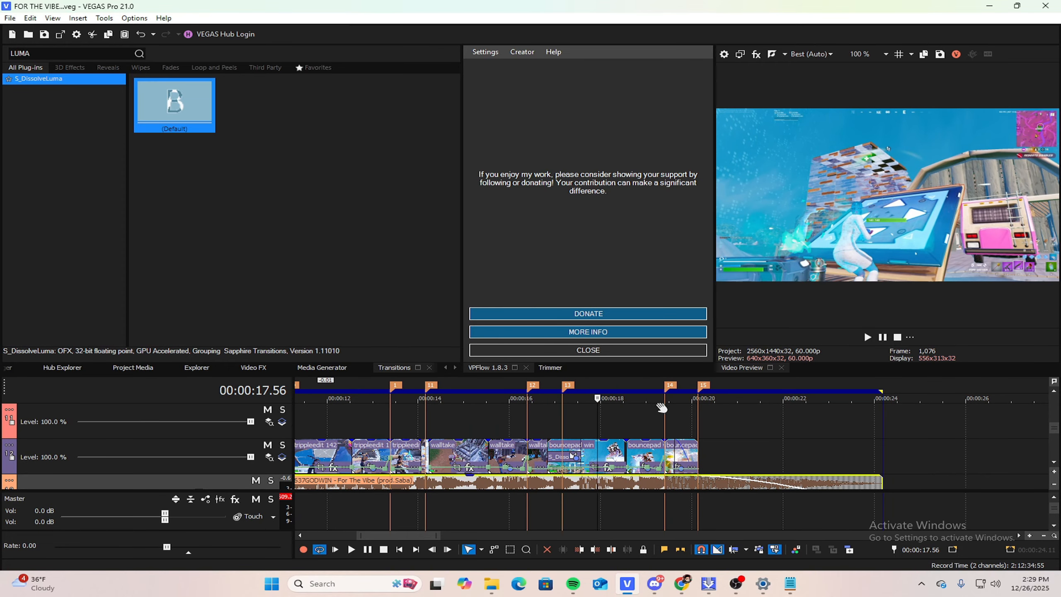
scroll(742, 427, down, 10)
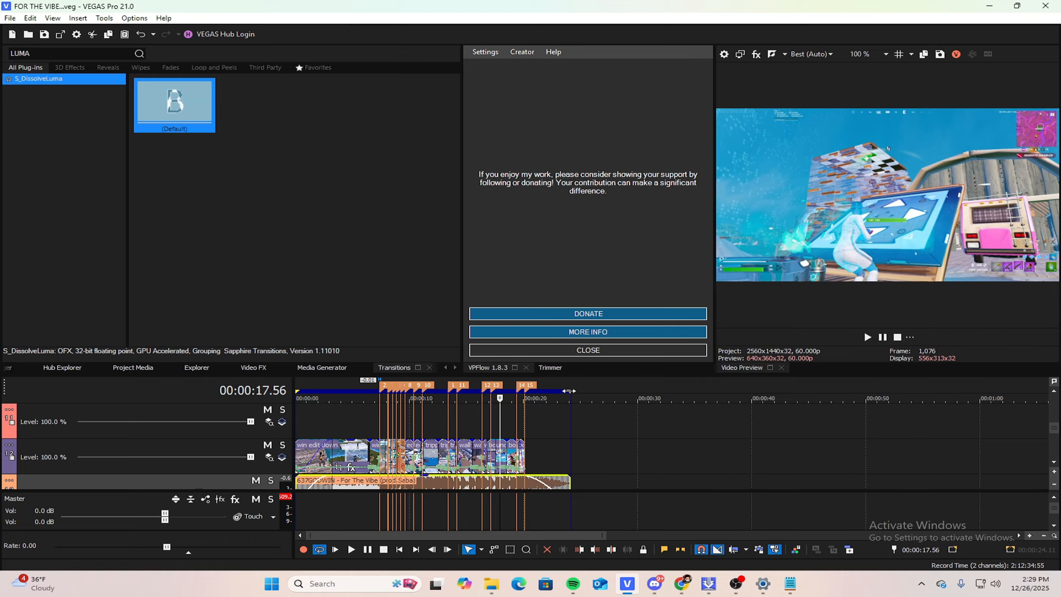
Step: Set the loop region to run from the project's start to the end of the song's audio event
drag(570, 391, 239, 379)
click(311, 412)
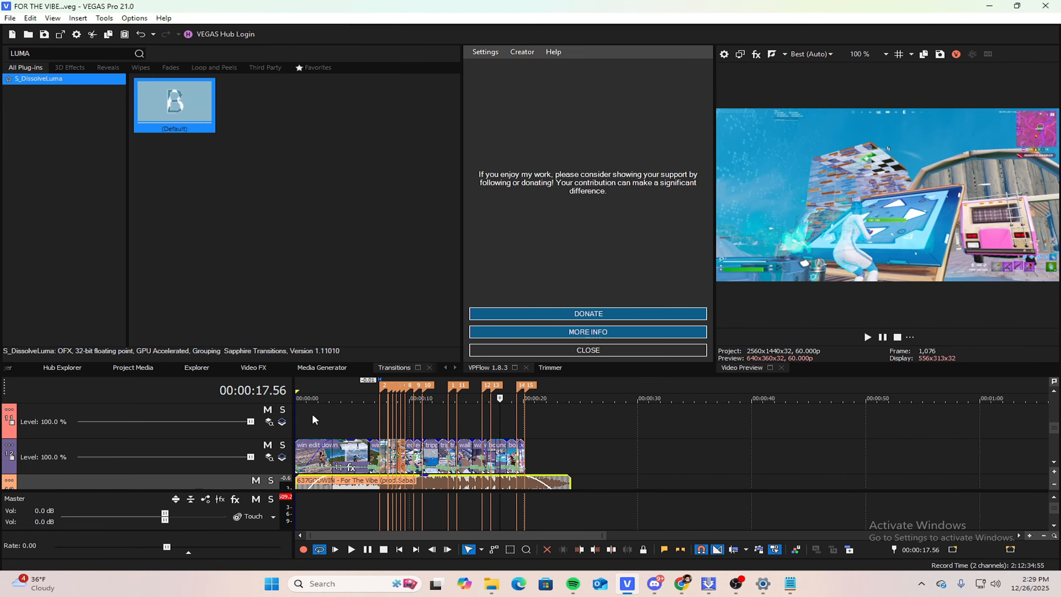
click(524, 428)
scroll(537, 418, up, 4)
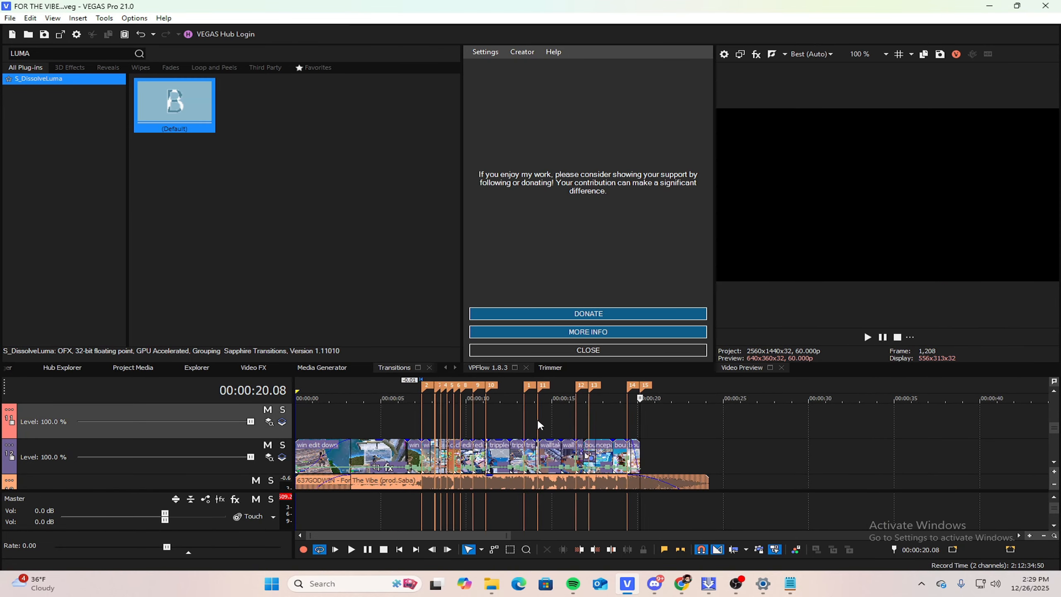
mouse_move(664, 419)
mouse_down()
mouse_move(652, 413)
mouse_move(672, 412)
mouse_up()
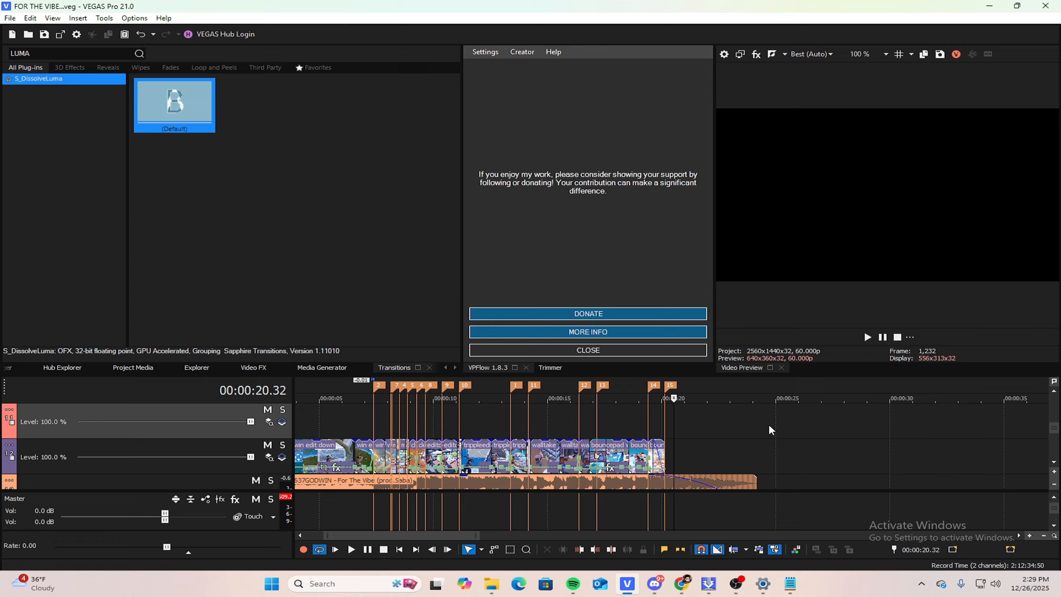
drag(770, 427, 258, 388)
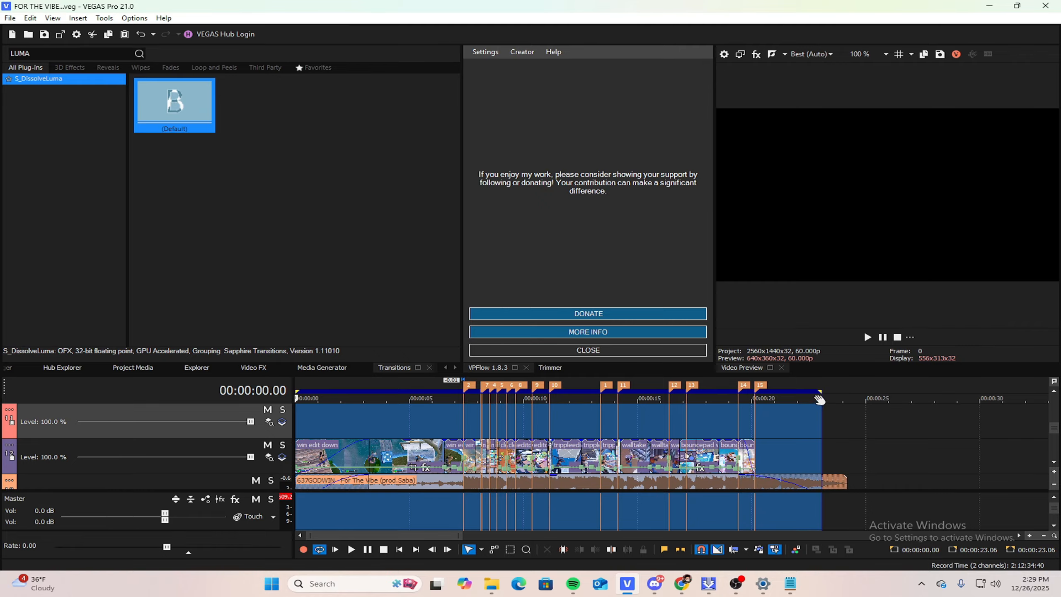
drag(819, 400, 842, 389)
click(831, 436)
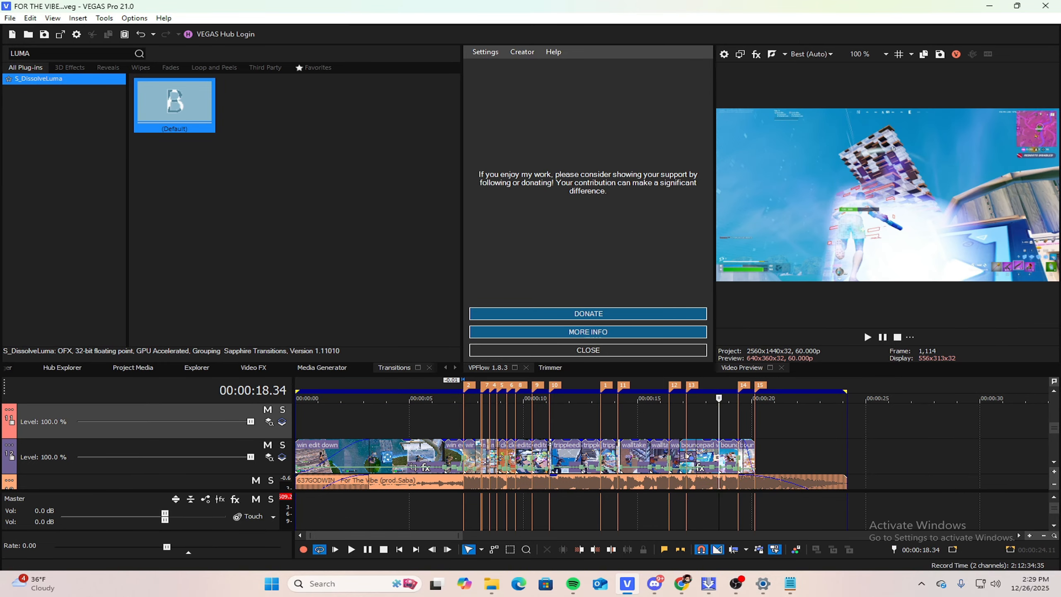
Step: Start rendering the project with the MAGIX AVC/AAC MP4 format and the Internet UHD 2160p 59.94 fps template
click(9, 17)
click(34, 123)
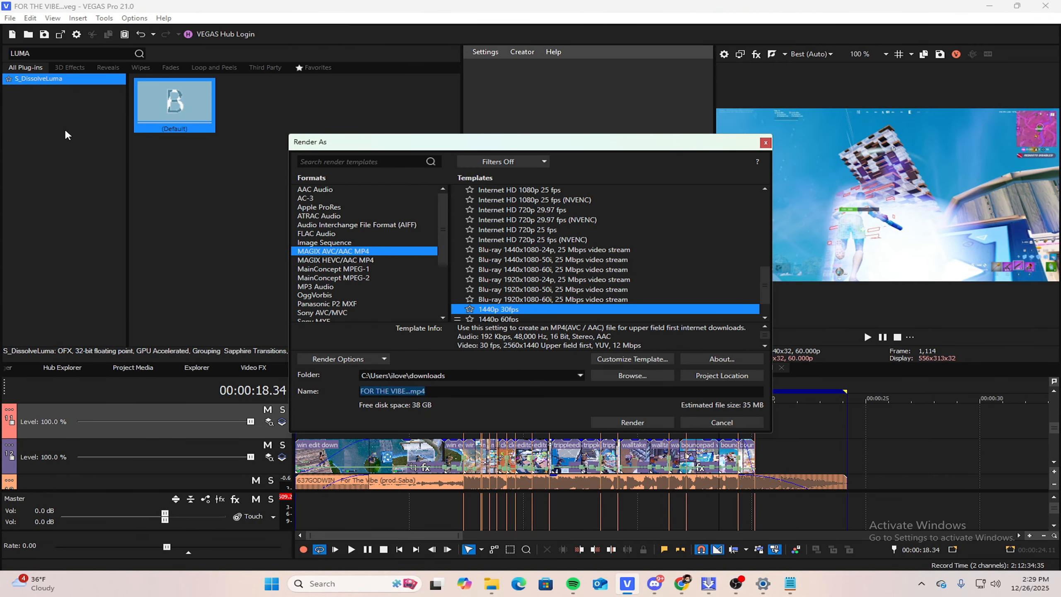
scroll(545, 241, up, 6)
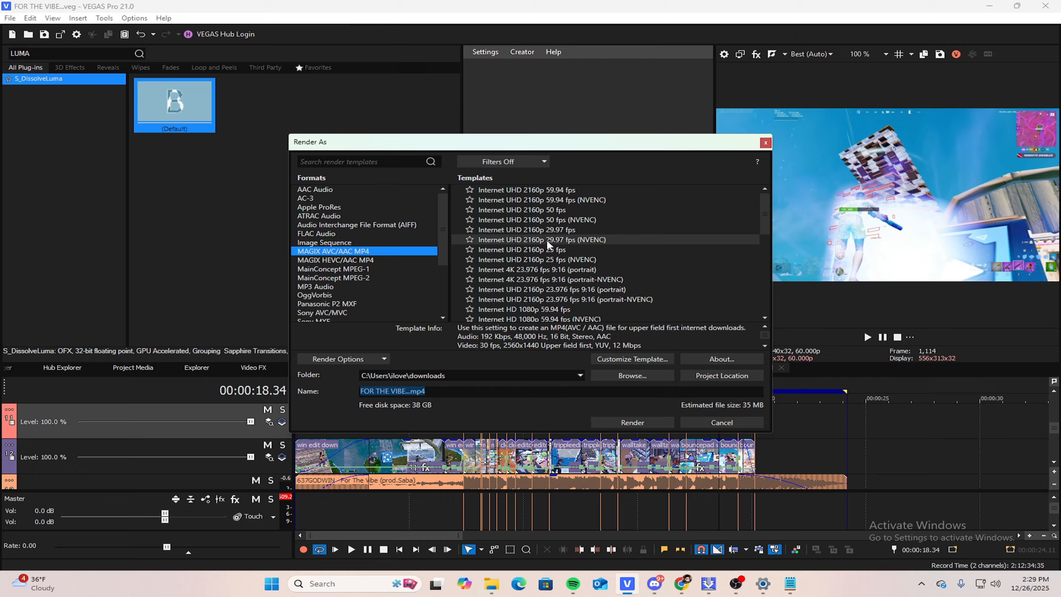
click(555, 191)
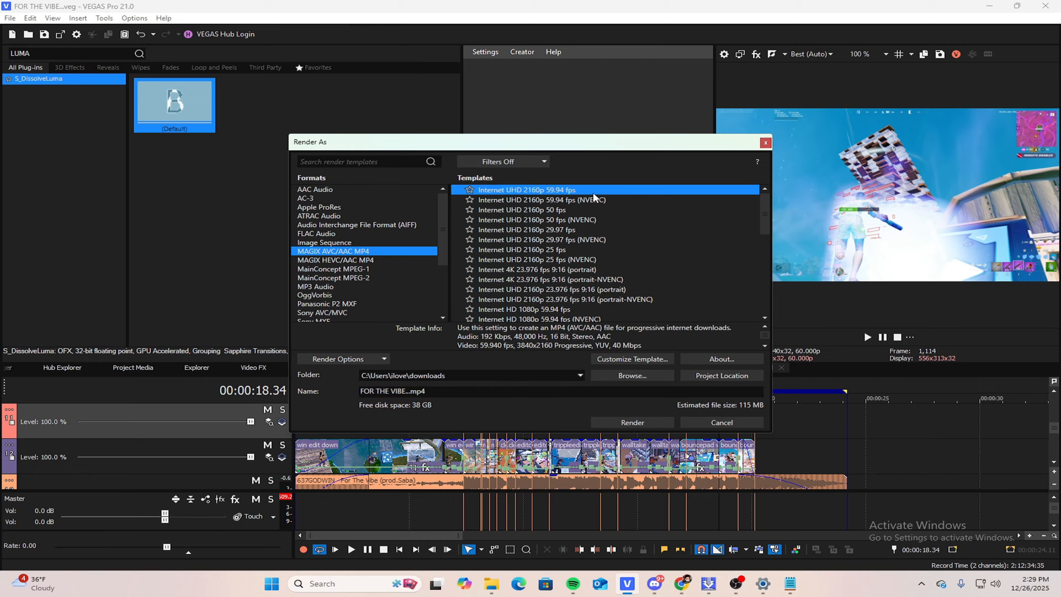
click(544, 199)
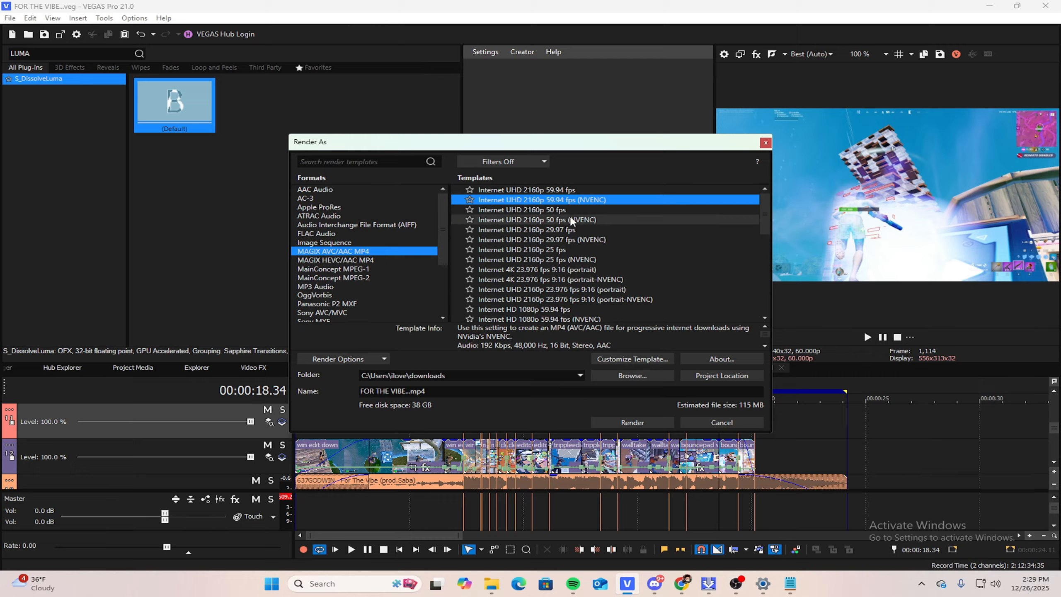
click(573, 189)
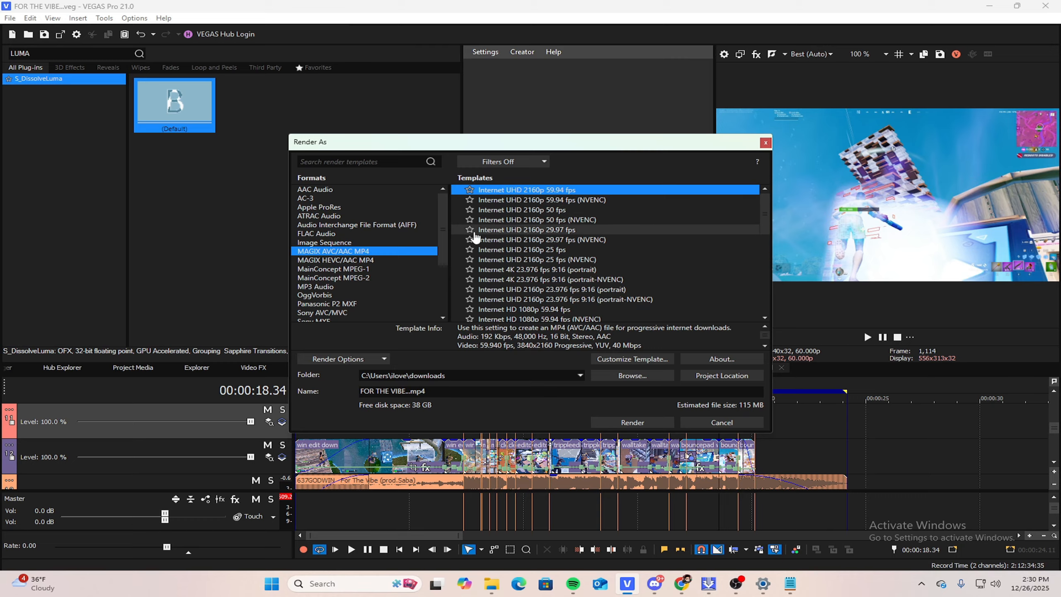
Step: Customize the selected render template and name it 1440P 60FPS TES
click(610, 358)
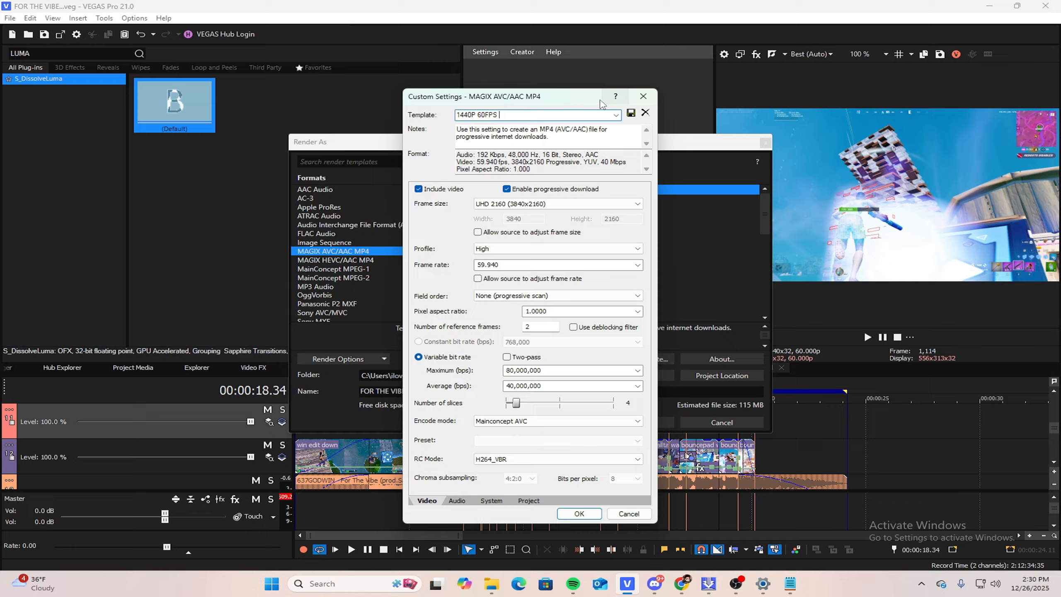
text(TES)
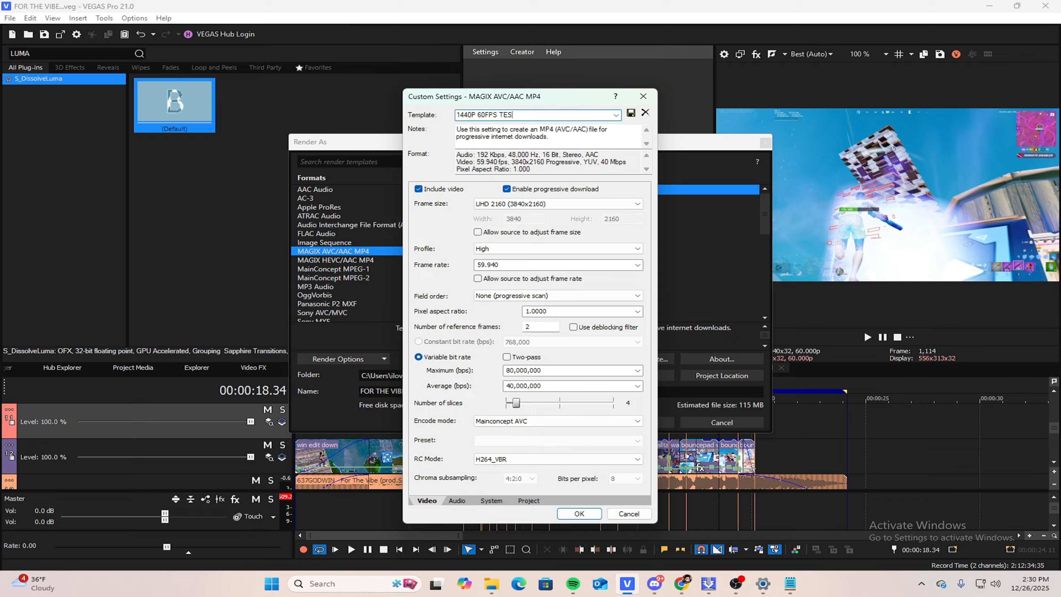